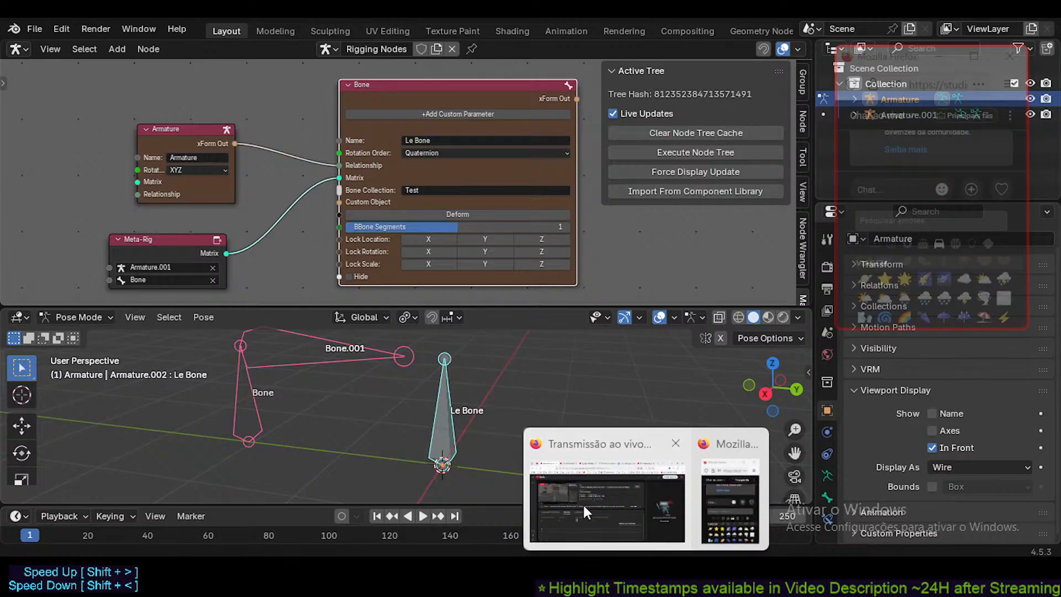
# - Switch to Firefox and view the "Rigging With Nodes Changes Everything!" Blender Conference 2025 video page
pyautogui.click(582, 502)
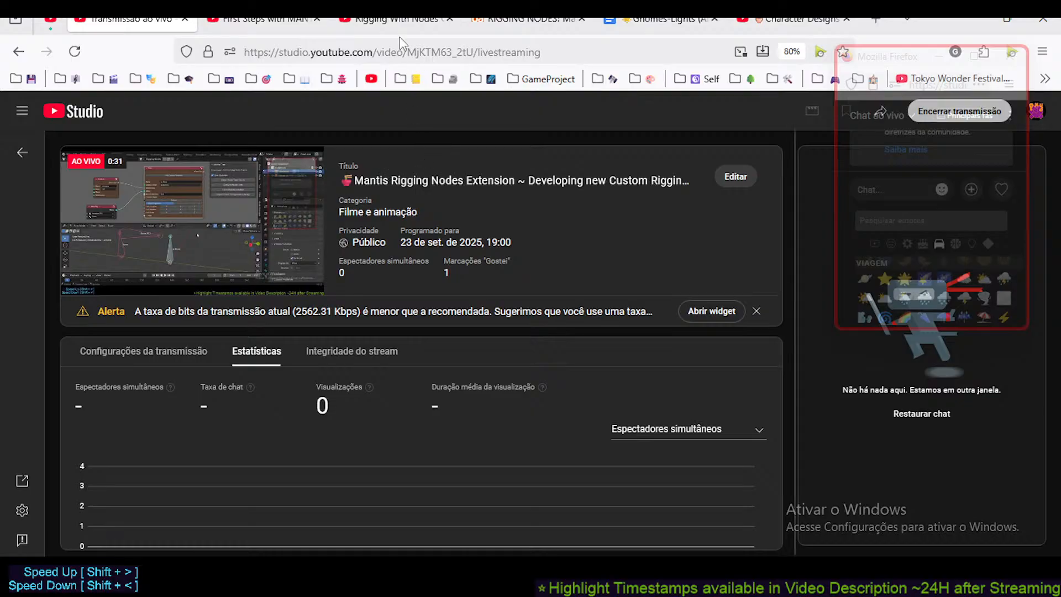
pyautogui.click(396, 19)
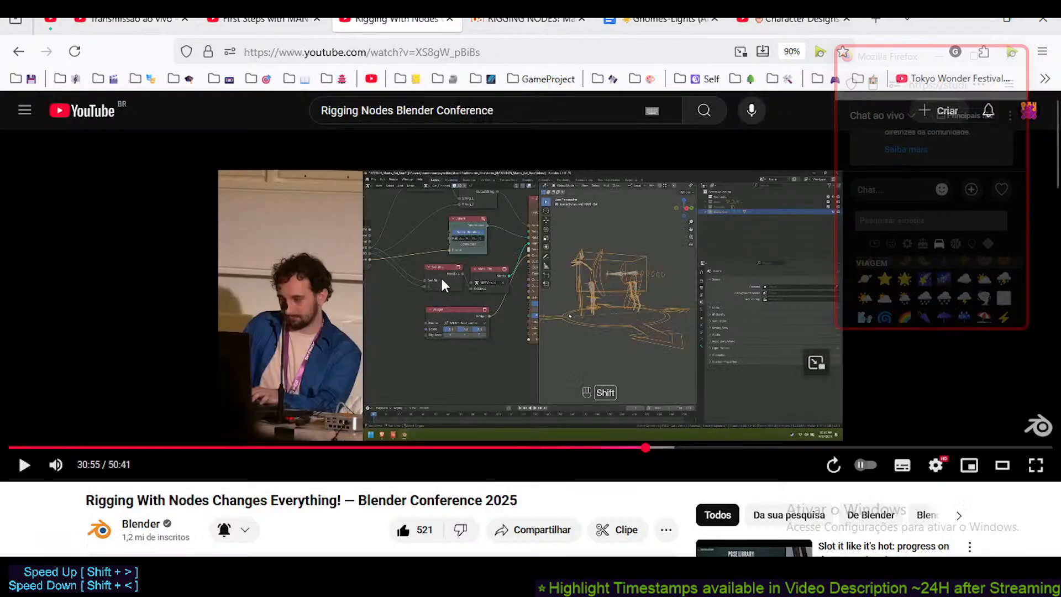
pyautogui.scroll(-2, 143, 454)
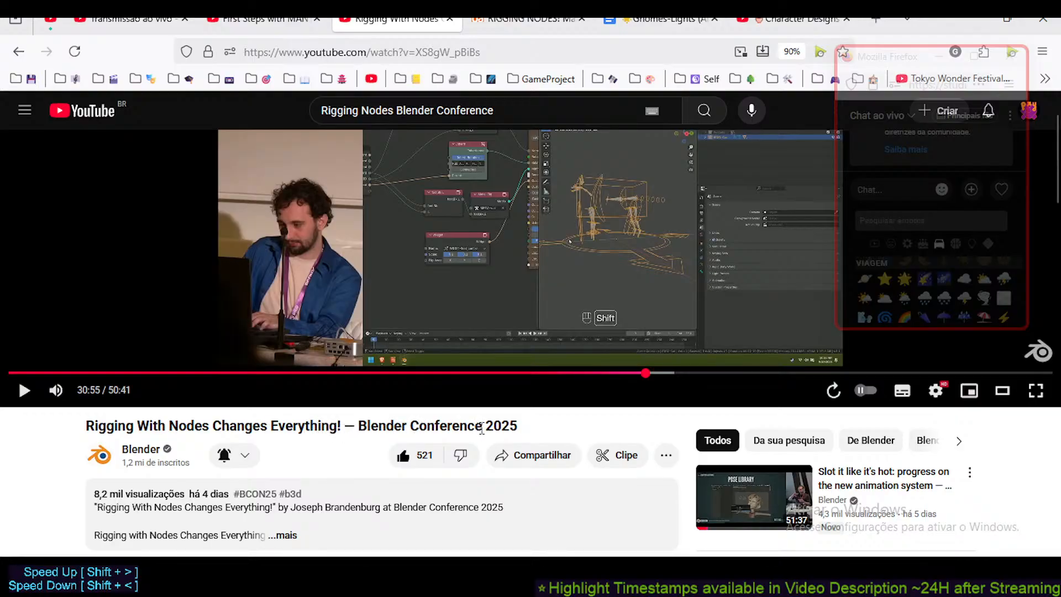
pyautogui.moveTo(519, 425); pyautogui.dragTo(428, 425)
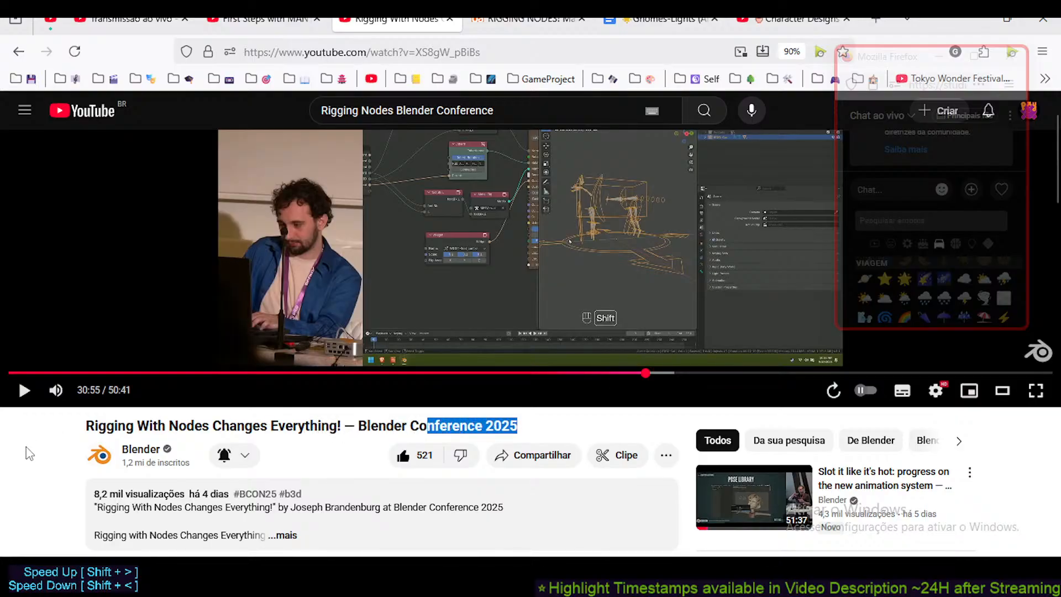
pyautogui.click(41, 478)
pyautogui.scroll(-2, 173, 499)
pyautogui.scroll(3, 301, 382)
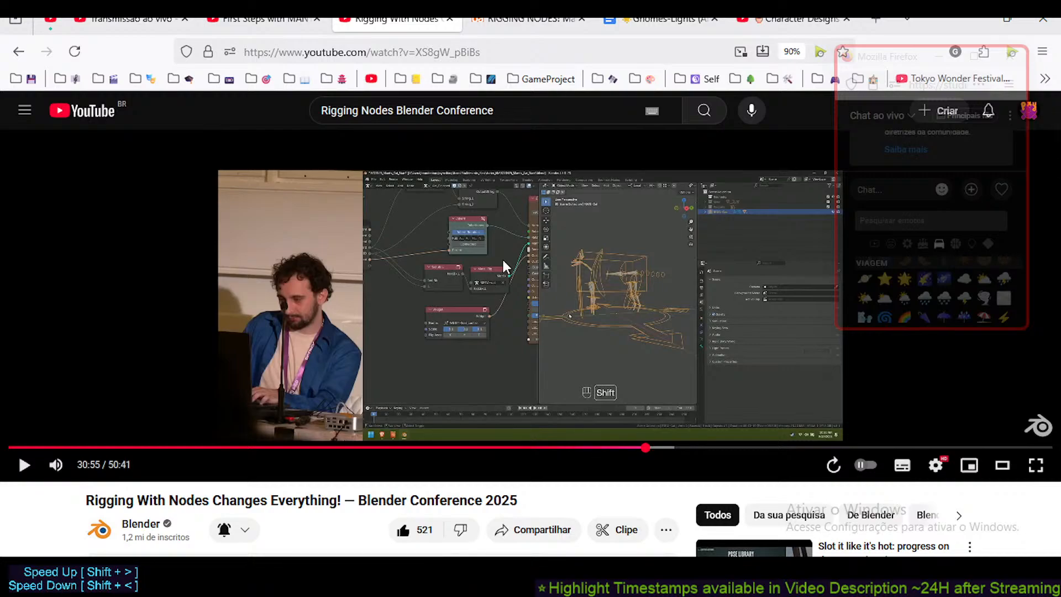
# - Switch to Blender and examine the Armature, Meta-Rig and Bone nodes alongside the rig's bones in the 3D viewport
pyautogui.hotkey('alt', 'Tab')
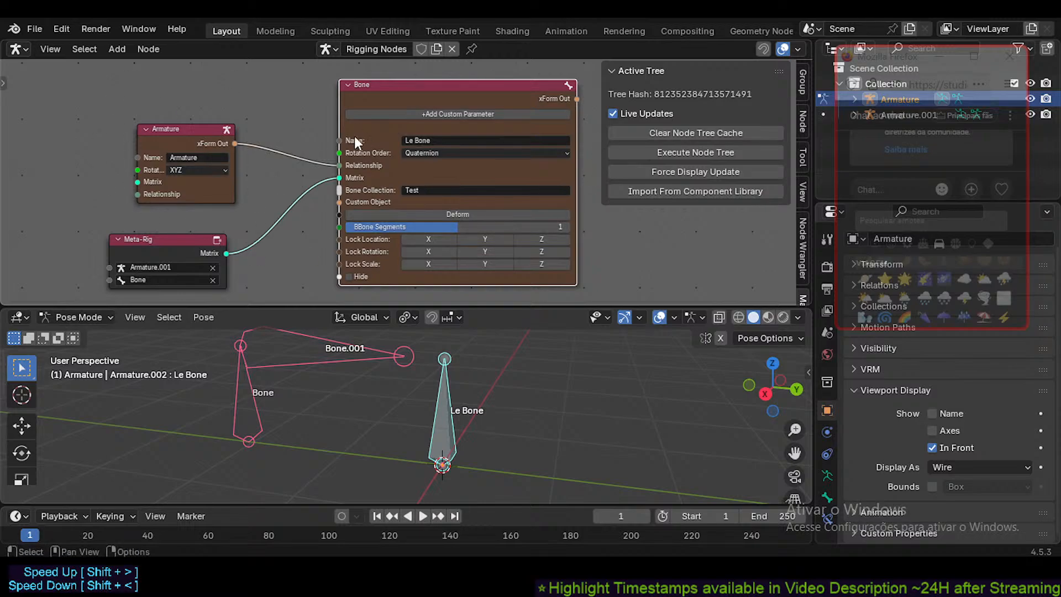
pyautogui.moveTo(344, 136); pyautogui.dragTo(328, 121, button='middle')
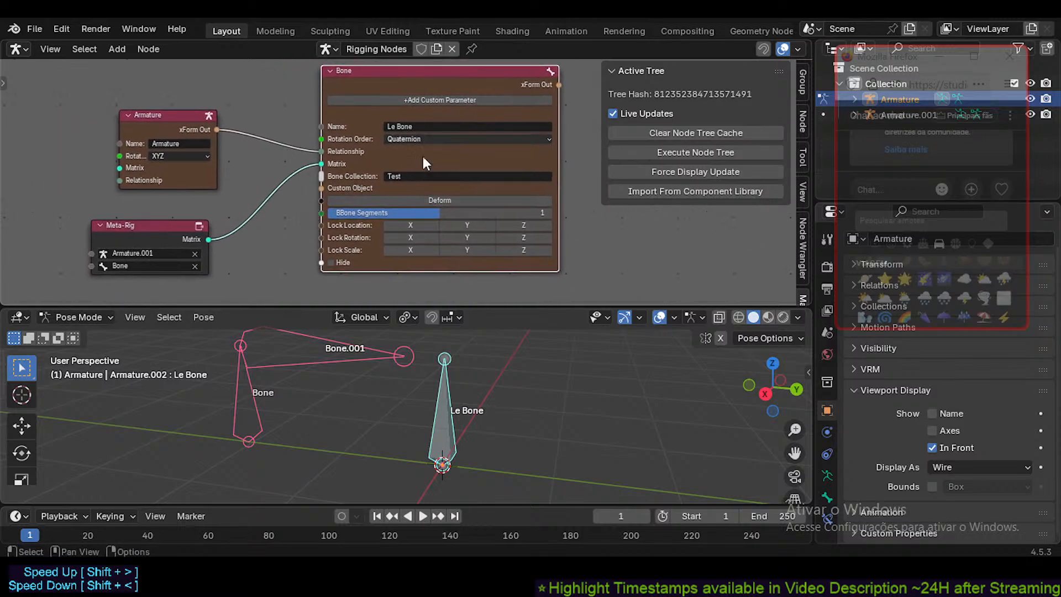
pyautogui.moveTo(299, 186); pyautogui.dragTo(293, 162, button='middle')
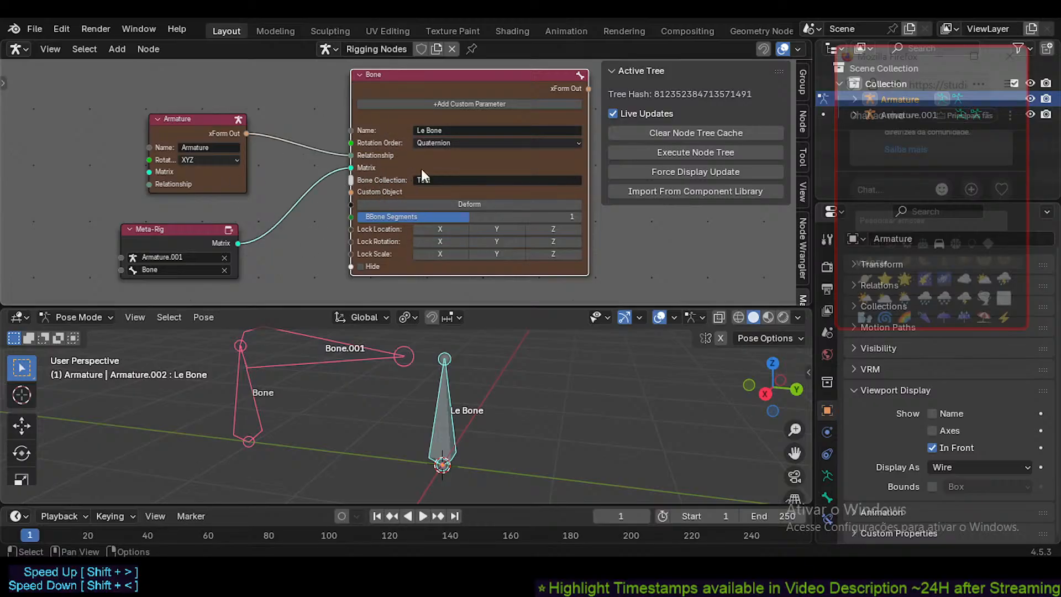
pyautogui.moveTo(314, 197)
pyautogui.mouseDown(button='middle')
pyautogui.moveTo(278, 211)
pyautogui.moveTo(329, 193)
pyautogui.mouseUp(button='middle')
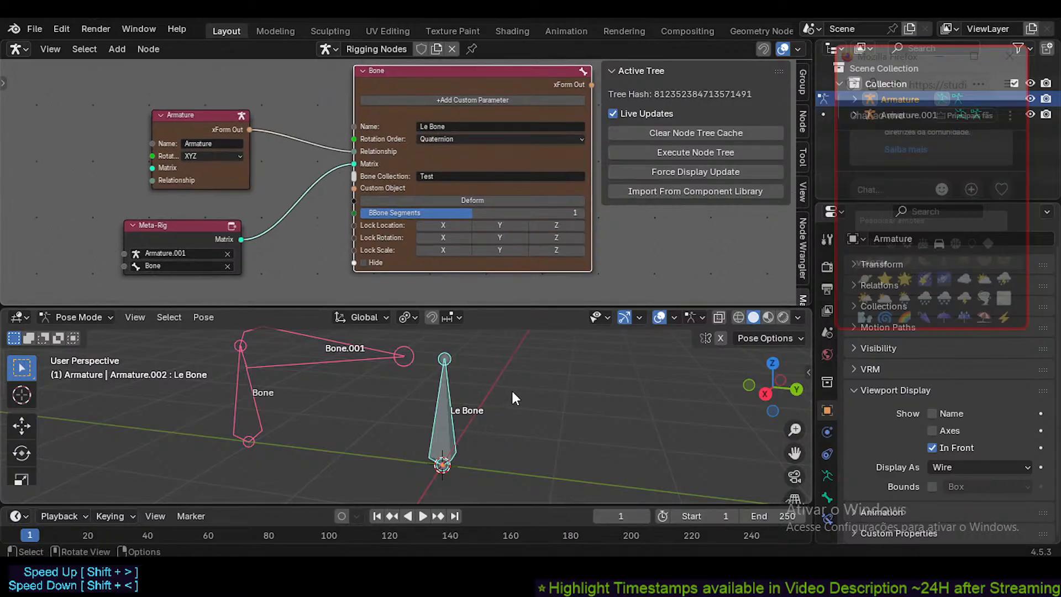
pyautogui.moveTo(512, 392)
pyautogui.mouseDown(button='middle')
pyautogui.moveTo(495, 394)
pyautogui.moveTo(528, 383)
pyautogui.moveTo(510, 380)
pyautogui.mouseUp(button='middle')
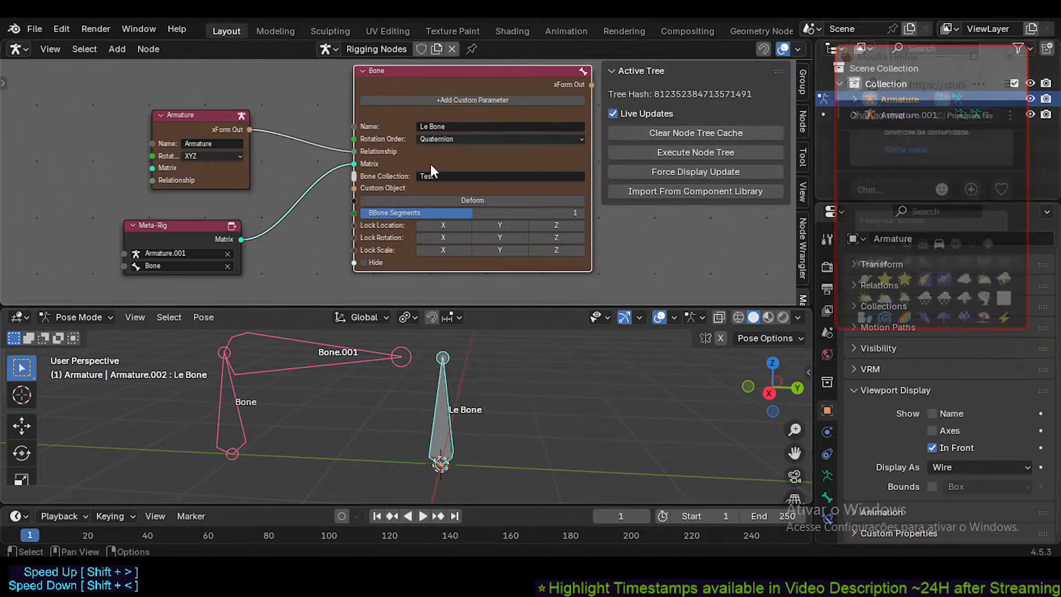
pyautogui.scroll(-3, 425, 161)
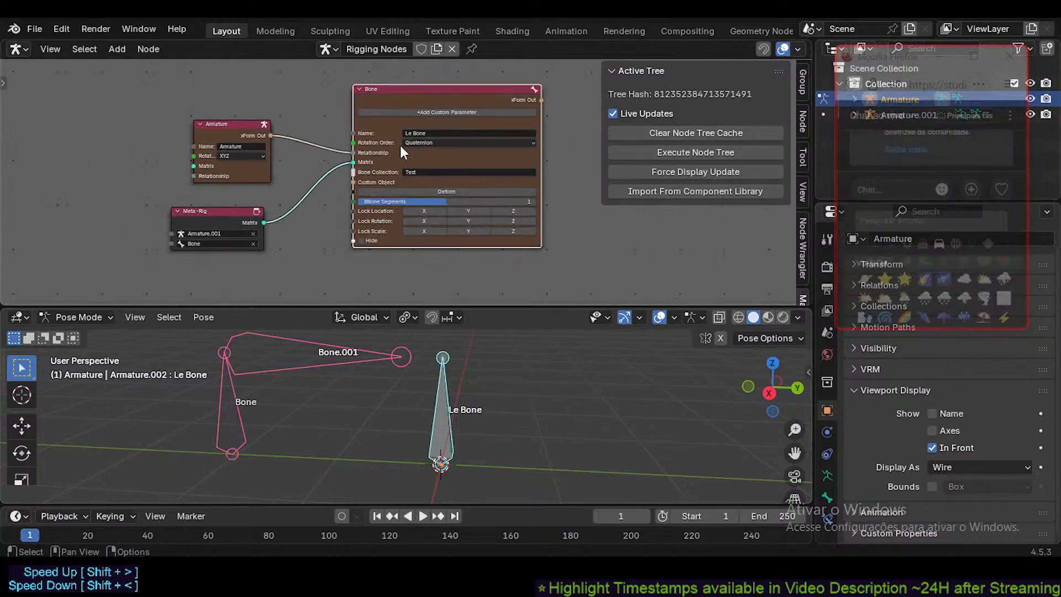
pyautogui.moveTo(400, 146); pyautogui.dragTo(403, 184, button='middle')
pyautogui.scroll(2, 398, 160)
pyautogui.scroll(-1, 398, 160)
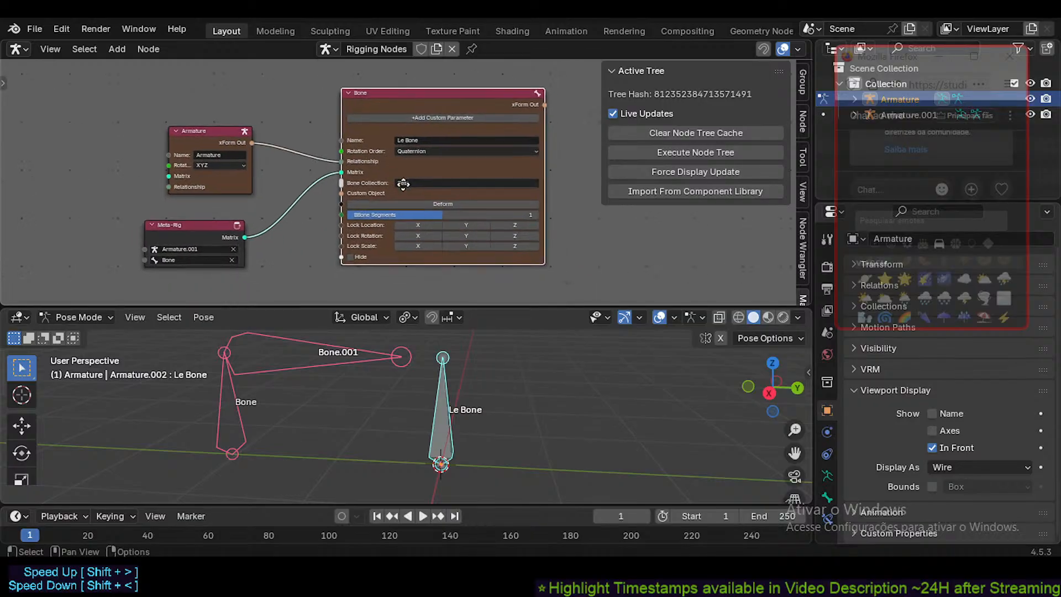
pyautogui.scroll(1, 405, 185)
pyautogui.scroll(-2, 411, 188)
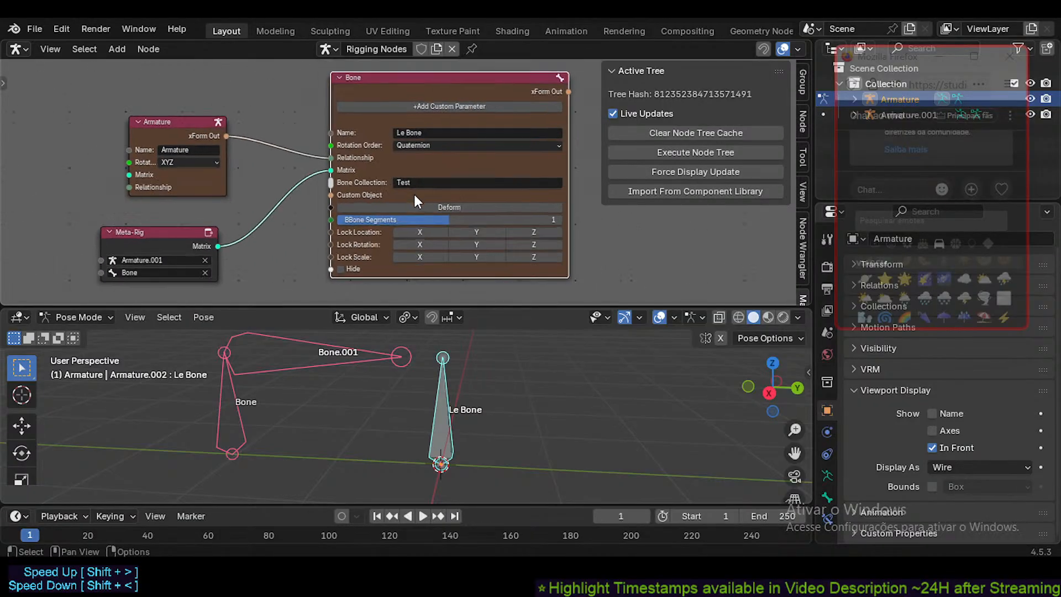
pyautogui.moveTo(496, 416); pyautogui.dragTo(527, 424, button='middle')
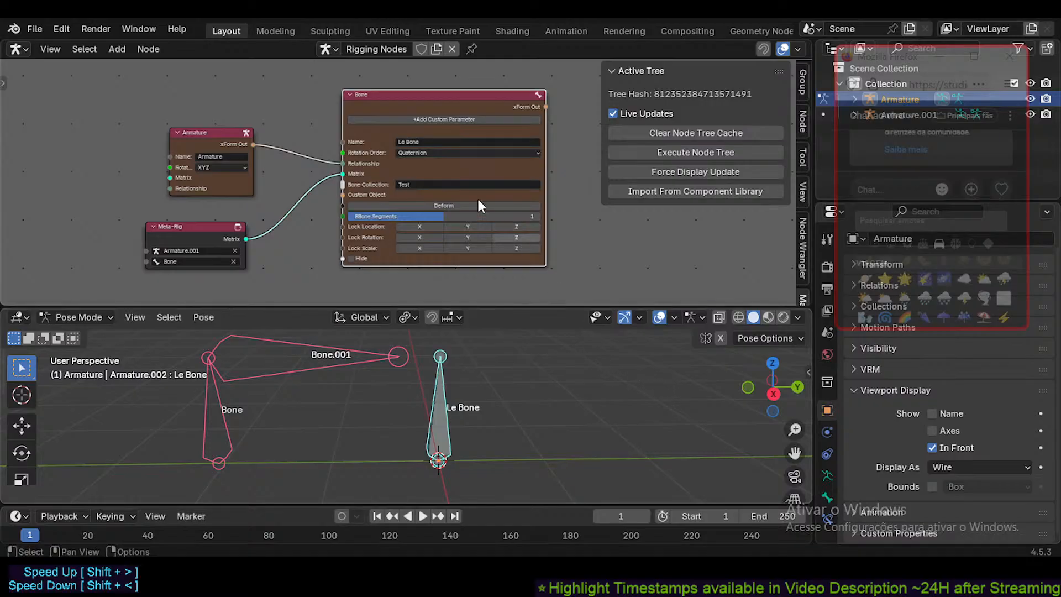
pyautogui.moveTo(469, 219)
pyautogui.mouseDown(button='middle')
pyautogui.moveTo(439, 216)
pyautogui.moveTo(484, 217)
pyautogui.moveTo(431, 221)
pyautogui.moveTo(466, 229)
pyautogui.mouseUp(button='middle')
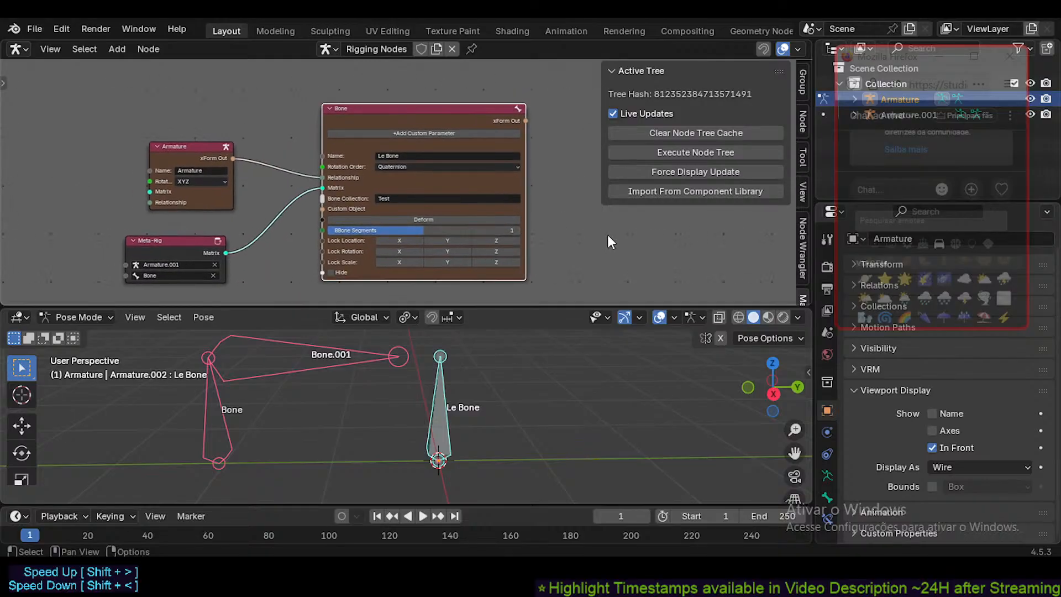
pyautogui.moveTo(632, 443); pyautogui.dragTo(484, 395, button='middle')
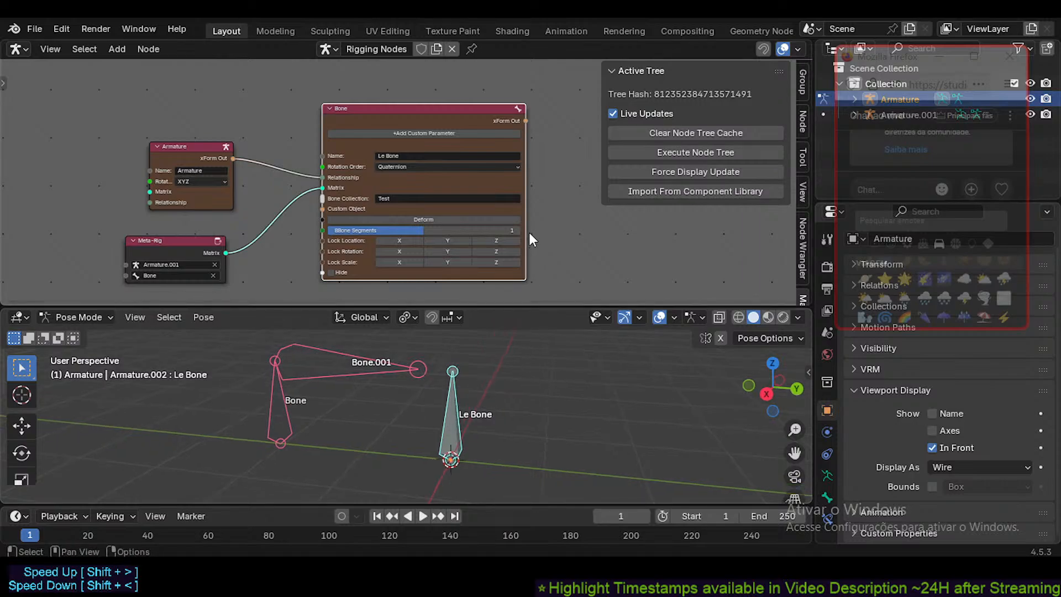
pyautogui.moveTo(529, 232); pyautogui.dragTo(473, 193, button='middle')
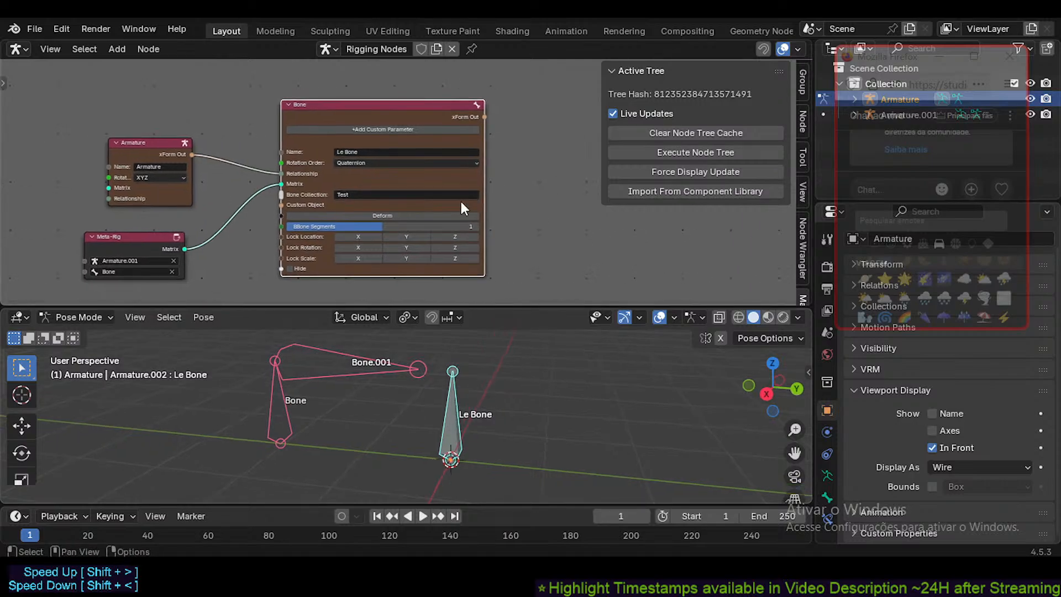
pyautogui.moveTo(282, 200); pyautogui.dragTo(328, 192, button='middle')
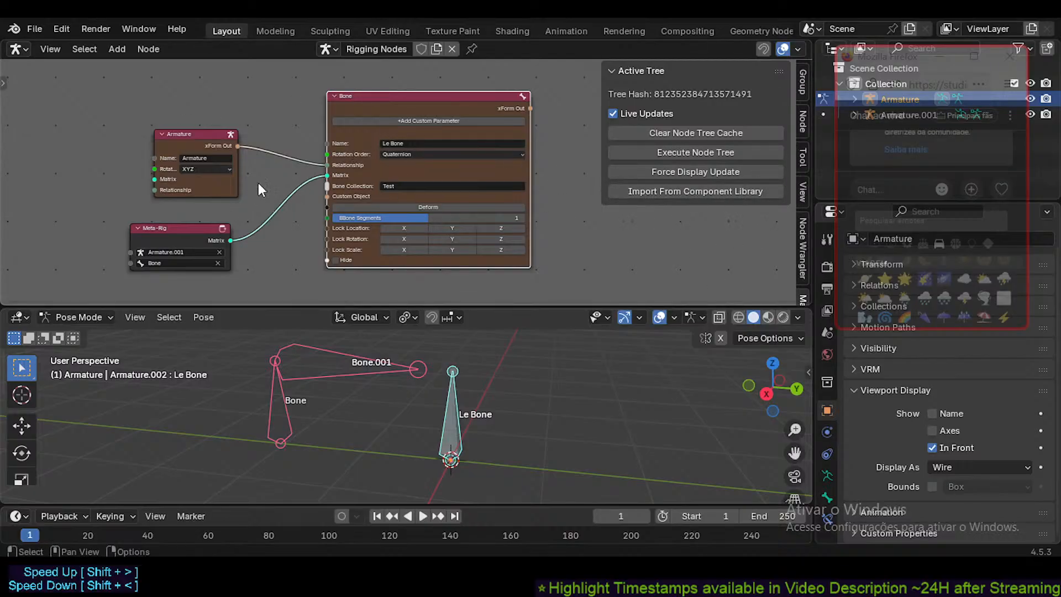
pyautogui.moveTo(257, 200); pyautogui.dragTo(325, 194, button='middle')
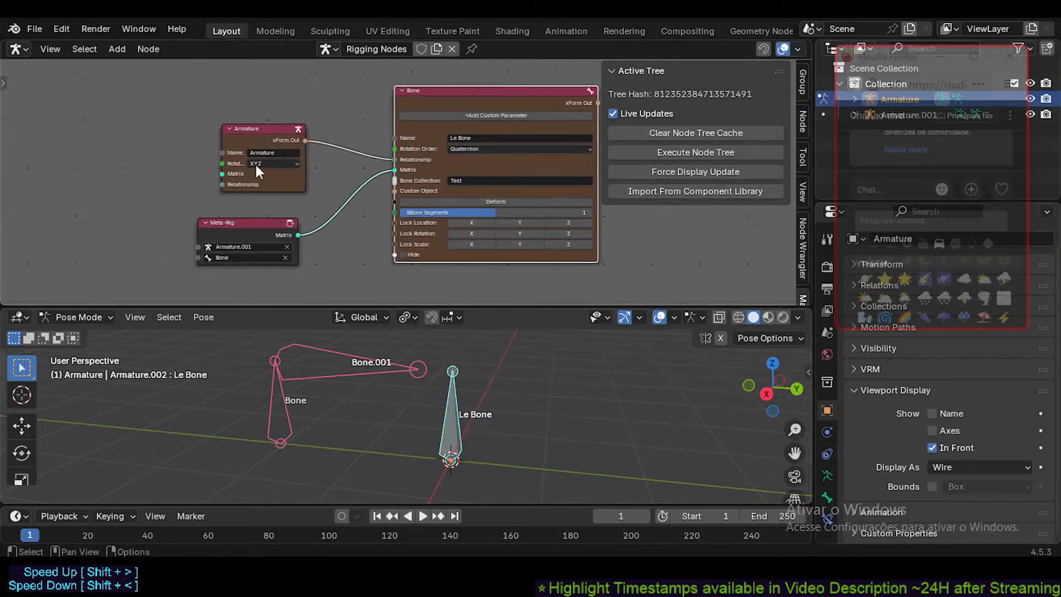
pyautogui.press('Home')
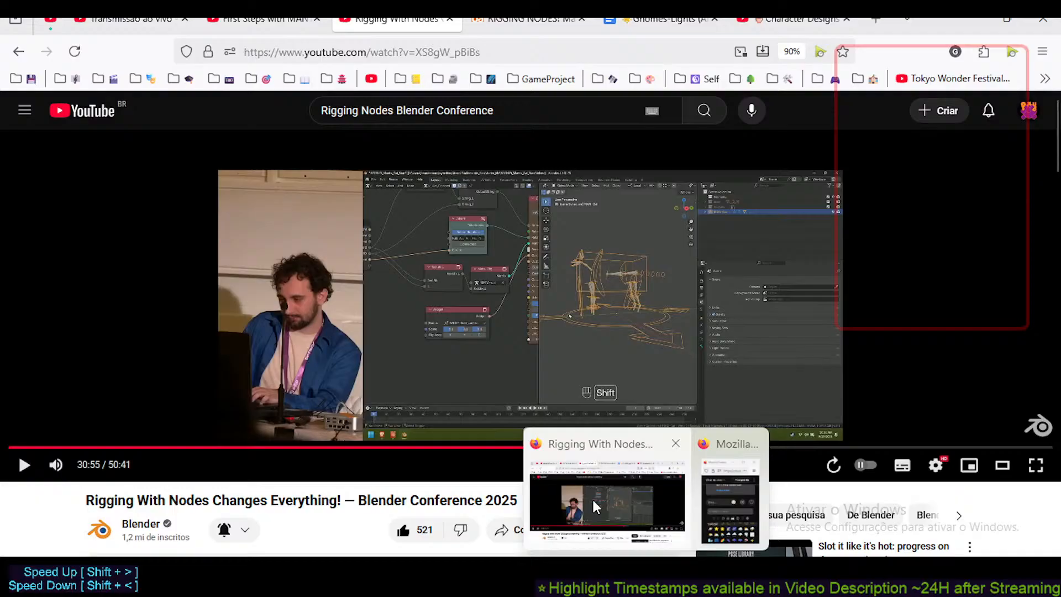
# - In Firefox, expand the description of the Blender Conference 2025 talk and view the "First Steps with MANTIS RIGGING NODES" video page
pyautogui.click(592, 498)
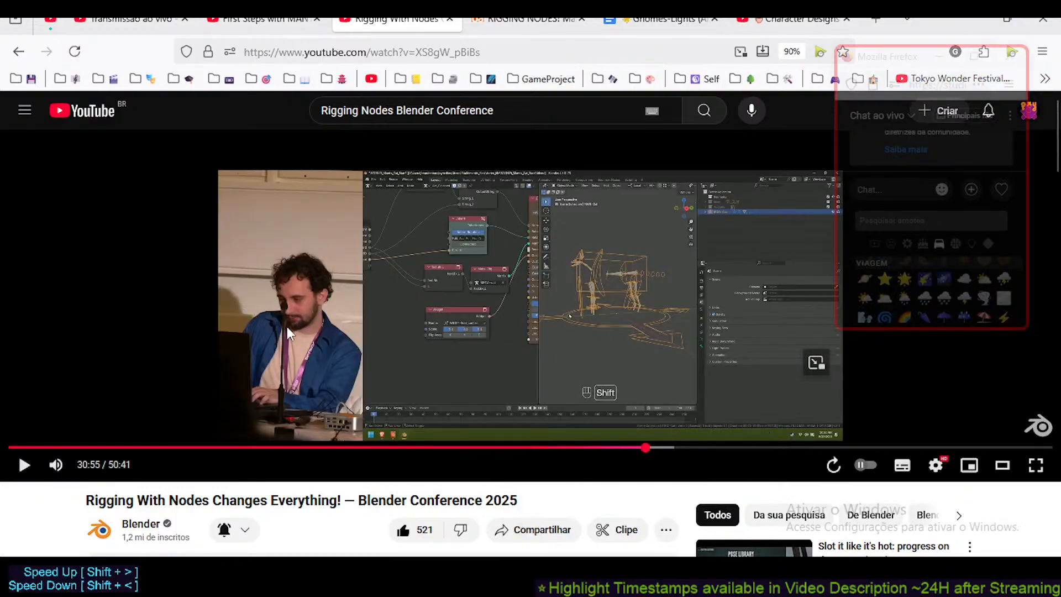
pyautogui.scroll(-3, 287, 327)
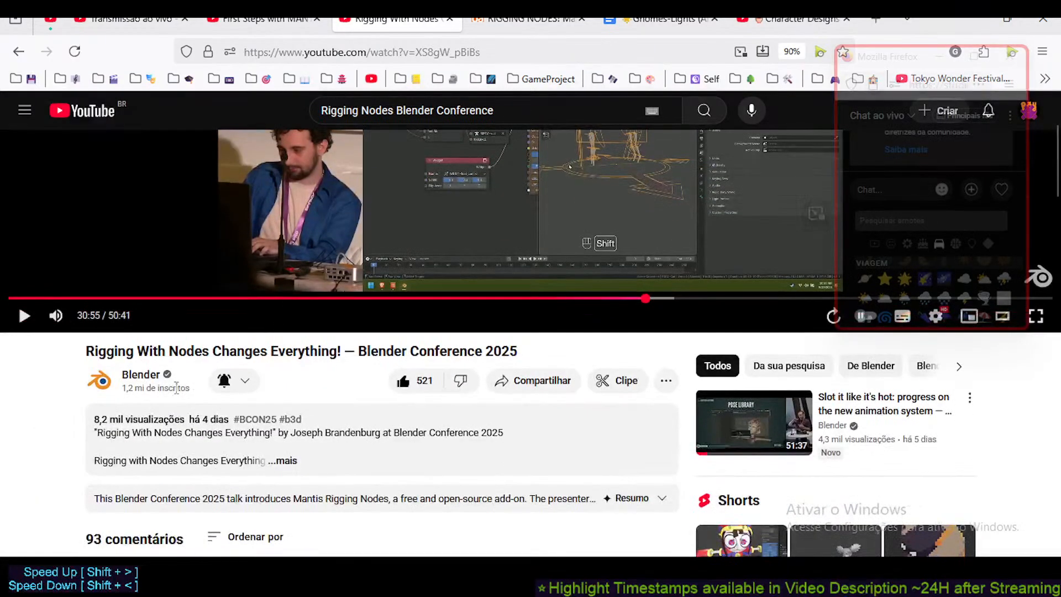
pyautogui.click(282, 460)
pyautogui.click(266, 23)
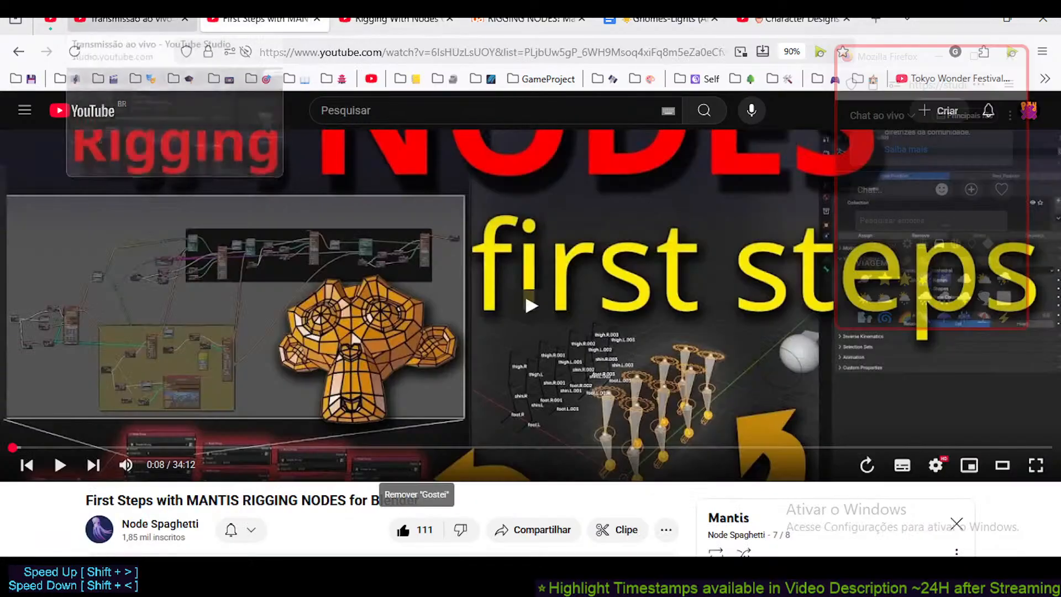
pyautogui.scroll(-1, 52, 526)
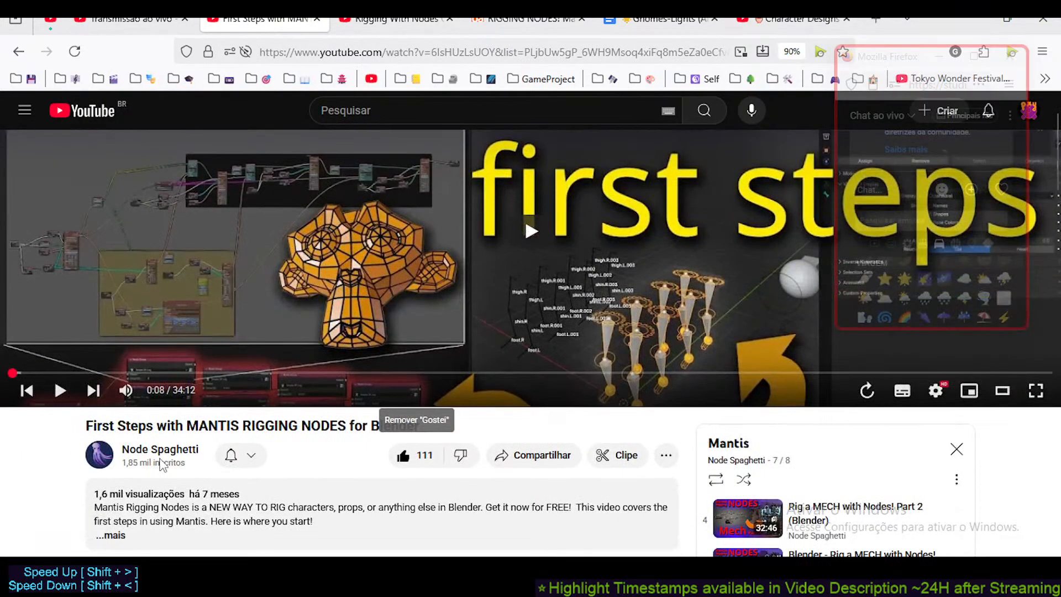
pyautogui.scroll(1, 243, 473)
# - Return to the "Rigging With Nodes Changes Everything!" page and read its expanded description
pyautogui.click(406, 22)
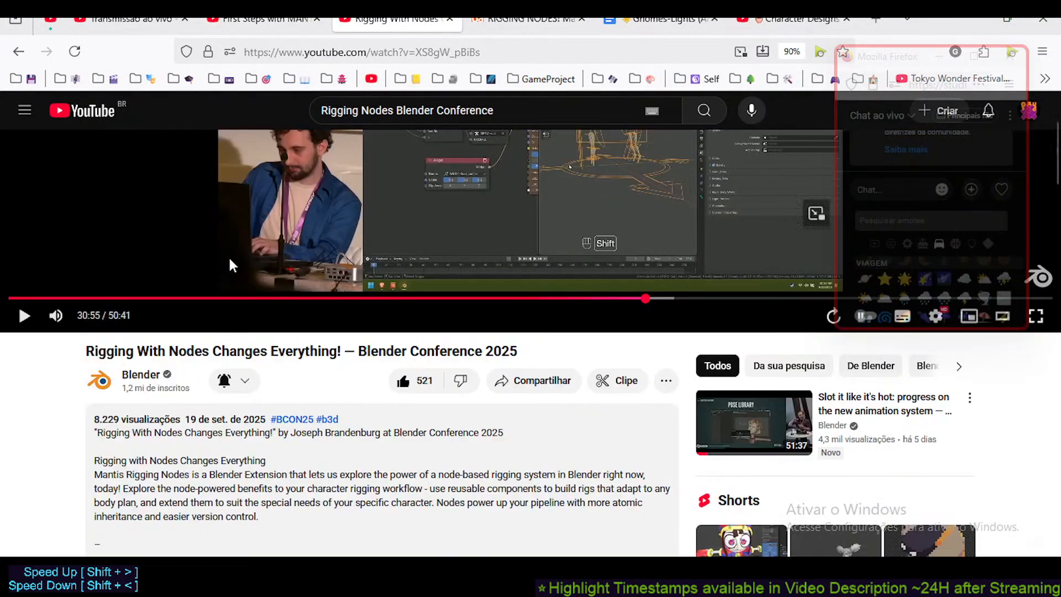
pyautogui.scroll(2, 332, 281)
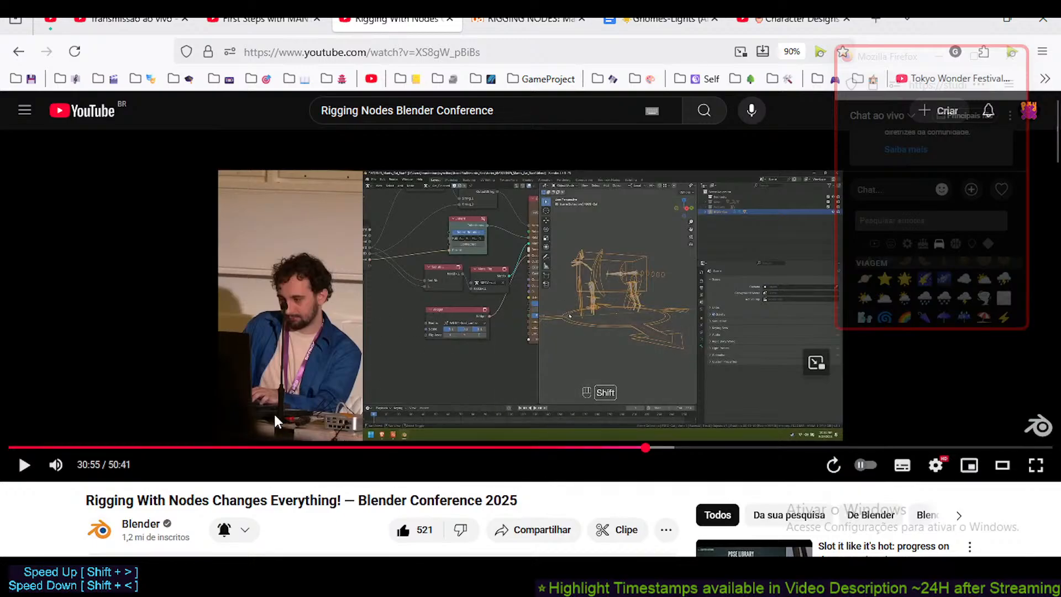
pyautogui.scroll(-3, 271, 416)
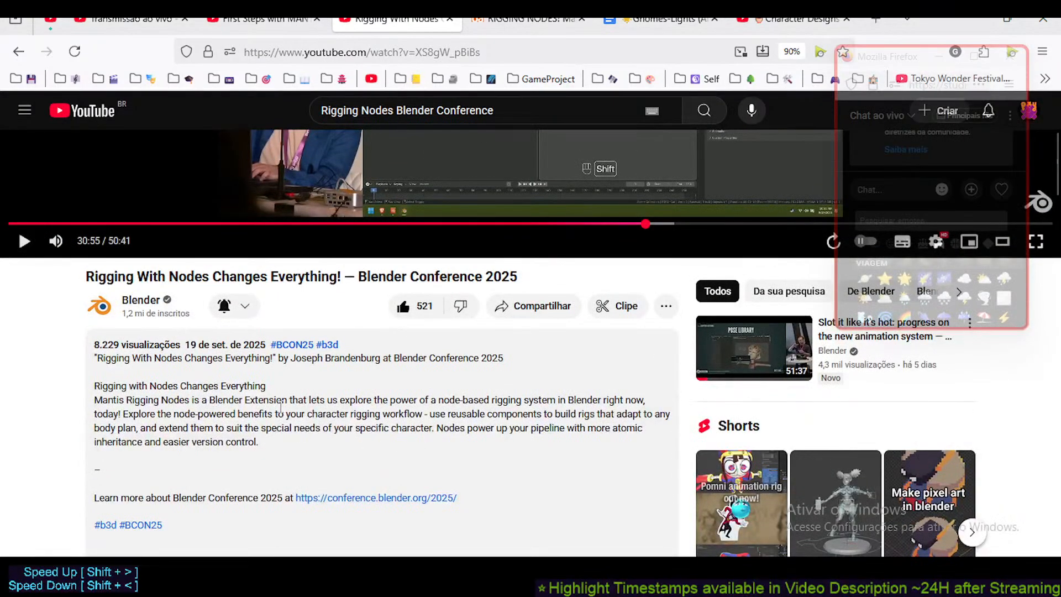
pyautogui.scroll(3, 337, 369)
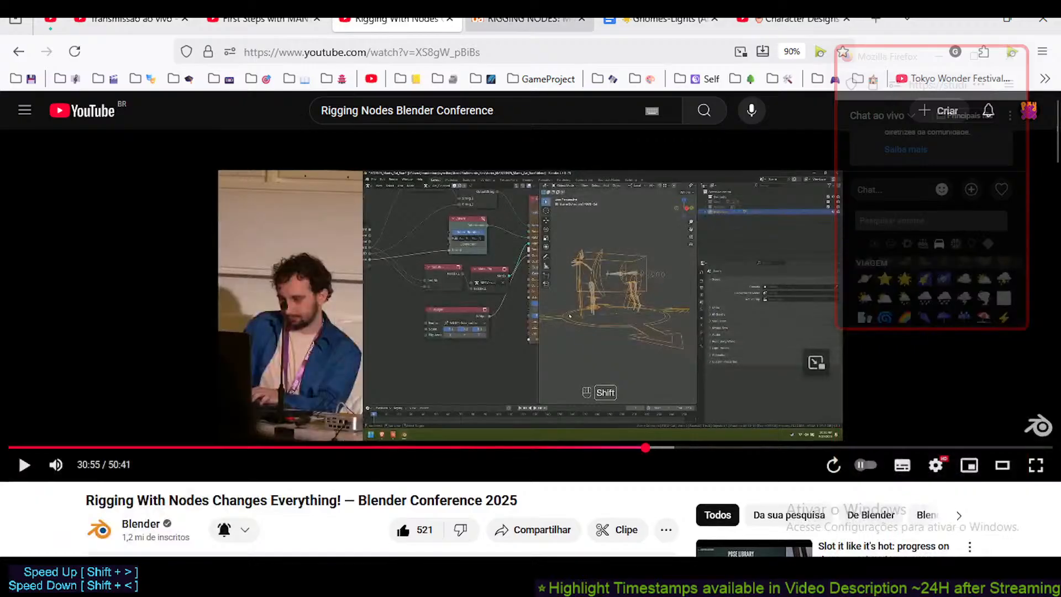
# - Switch to Blender and enlarge the node editor slightly by lowering its border with the 3D viewport
pyautogui.hotkey('alt', 'Tab')
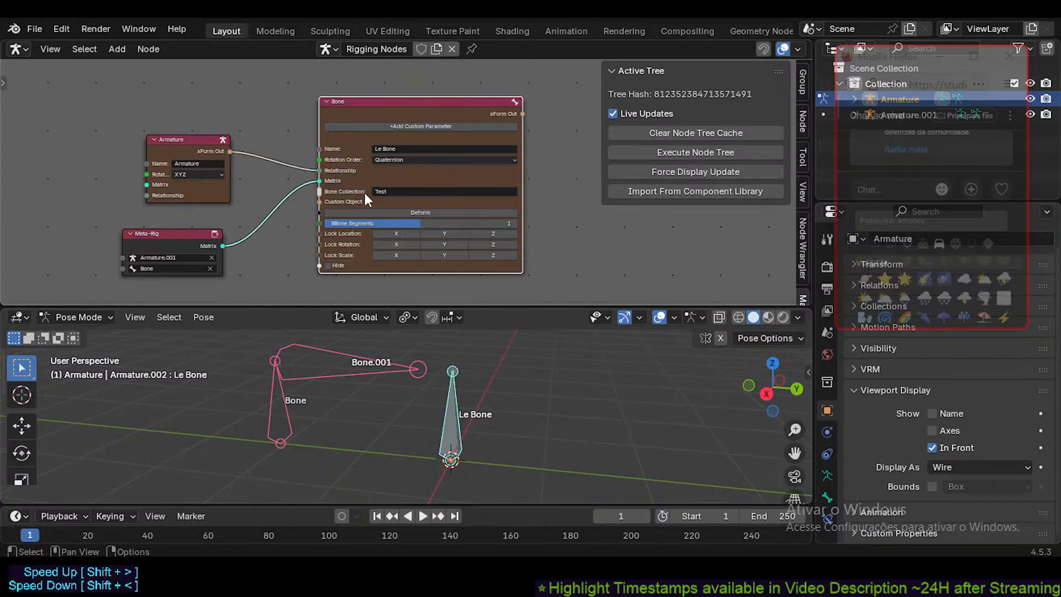
pyautogui.moveTo(326, 160); pyautogui.dragTo(313, 202, button='middle')
pyautogui.moveTo(404, 307); pyautogui.dragTo(404, 358)
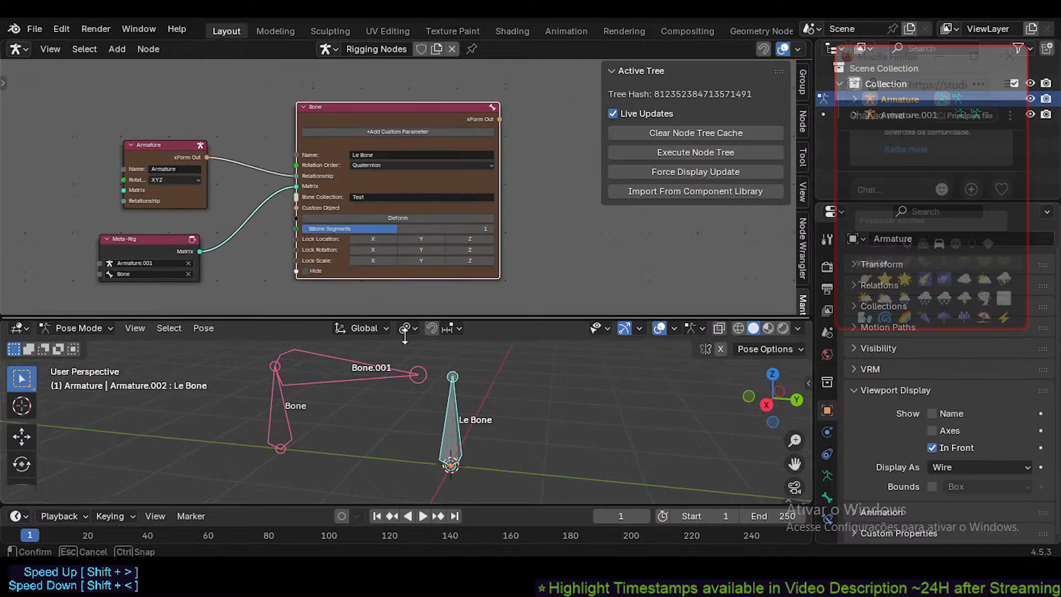
pyautogui.scroll(3, 394, 277)
pyautogui.scroll(-1, 394, 278)
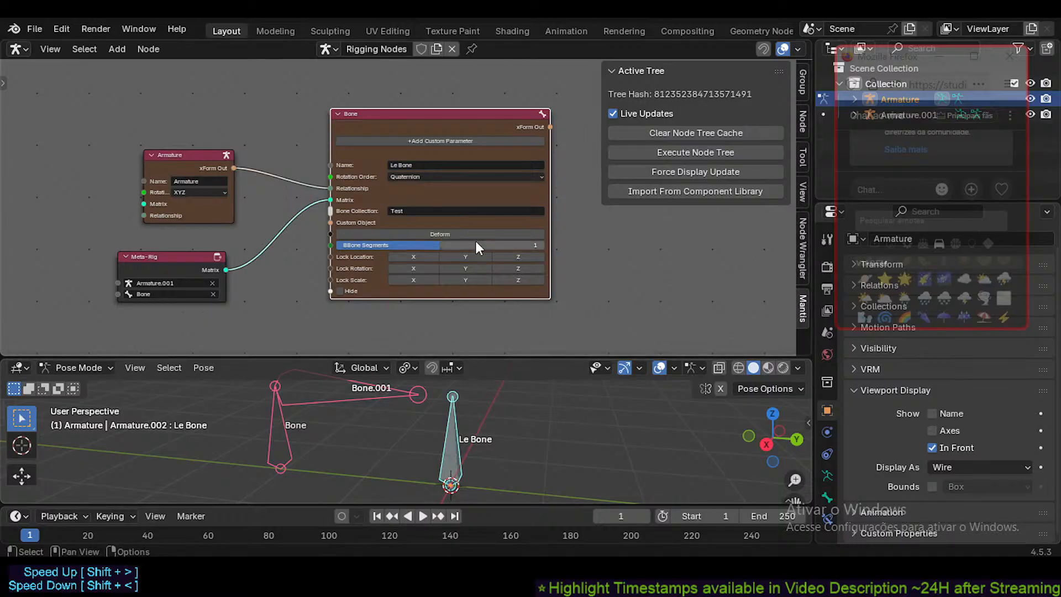
pyautogui.moveTo(513, 283); pyautogui.dragTo(474, 285, button='middle')
pyautogui.moveTo(474, 356); pyautogui.dragTo(474, 331)
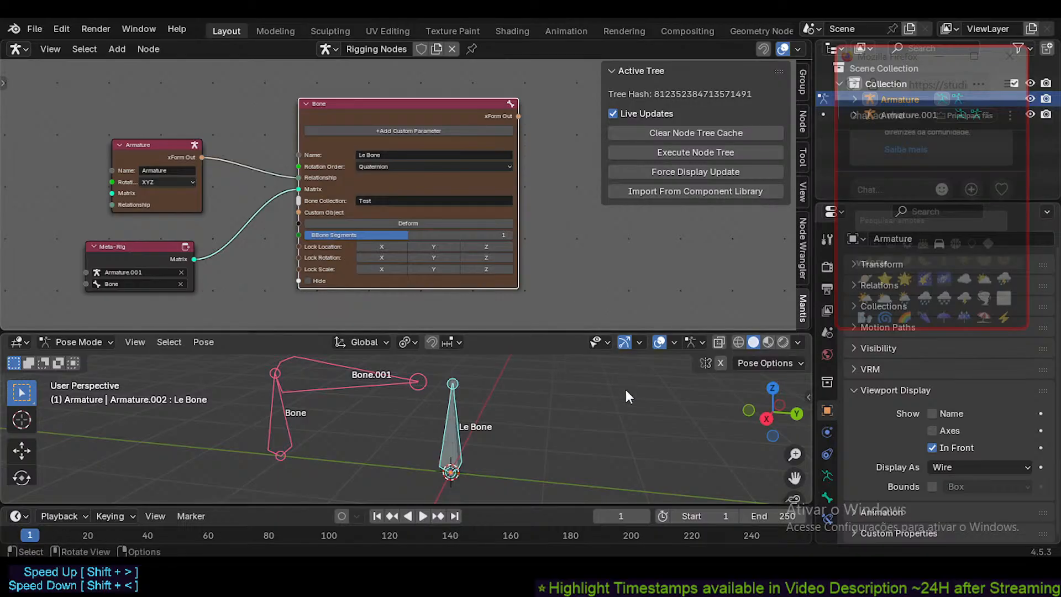
# - Switch to Firefox and check the livestream statistics in YouTube Studio, then return to the Blender Conference 2025 talk
pyautogui.click(622, 514)
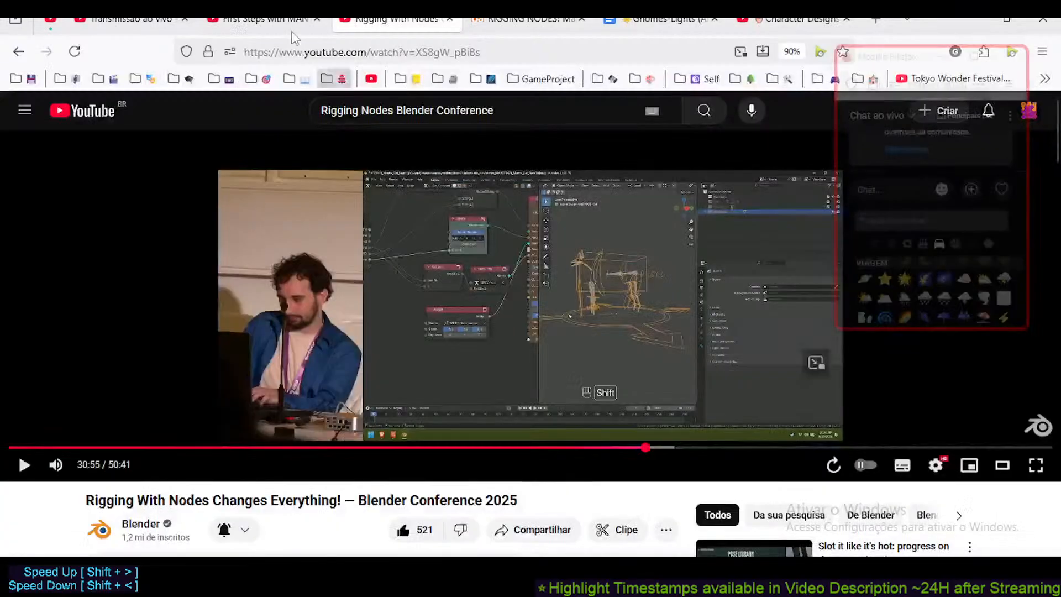
pyautogui.click(136, 23)
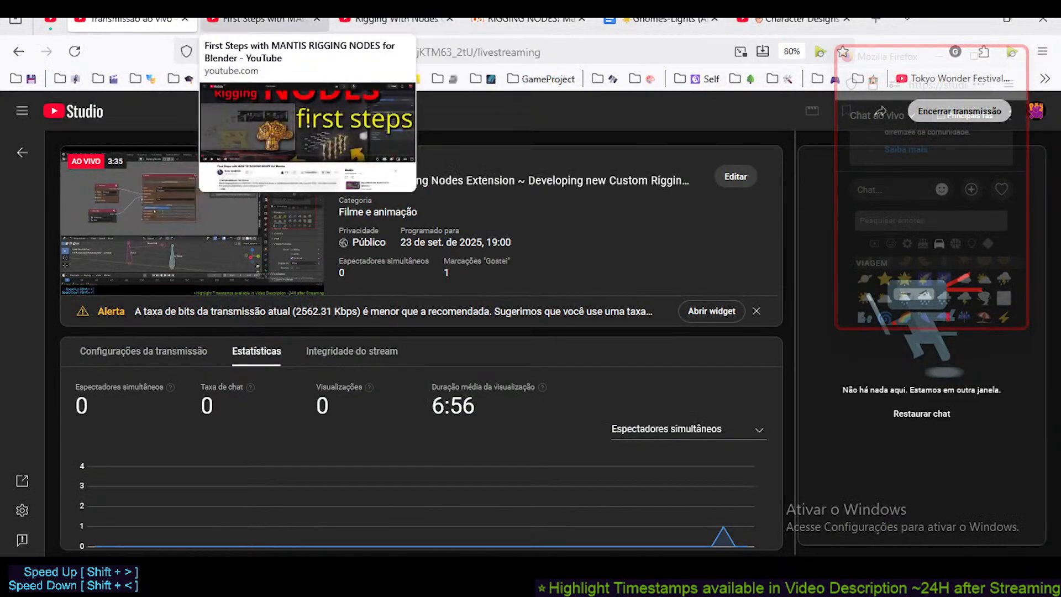
pyautogui.click(265, 19)
pyautogui.click(395, 20)
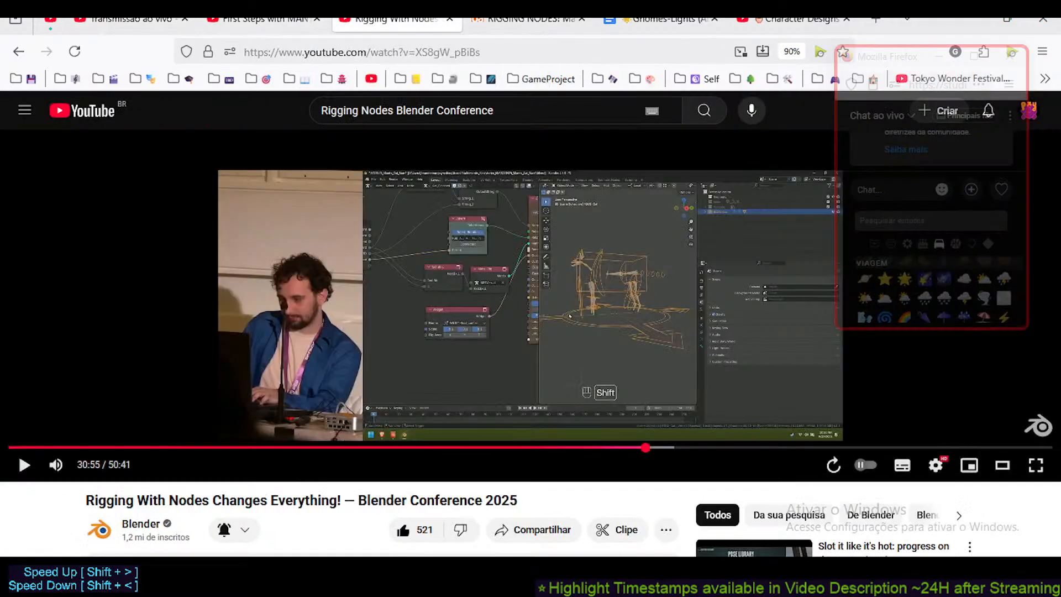
# - Switch to the Gnomes-Lights (All Timestamp Links) document and read its title and introduction, highlighting the word "Highligts"
pyautogui.click(528, 20)
pyautogui.click(660, 19)
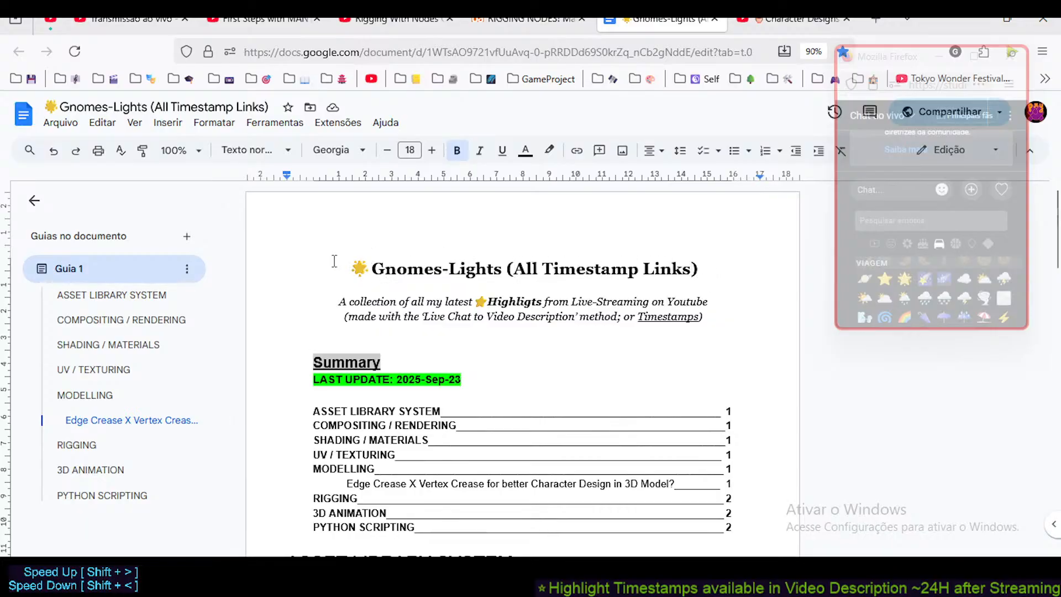
pyautogui.click(542, 284)
pyautogui.moveTo(710, 314)
pyautogui.mouseDown()
pyautogui.moveTo(460, 289)
pyautogui.moveTo(354, 263)
pyautogui.moveTo(716, 312)
pyautogui.mouseUp()
pyautogui.click(423, 303)
pyautogui.click(717, 313)
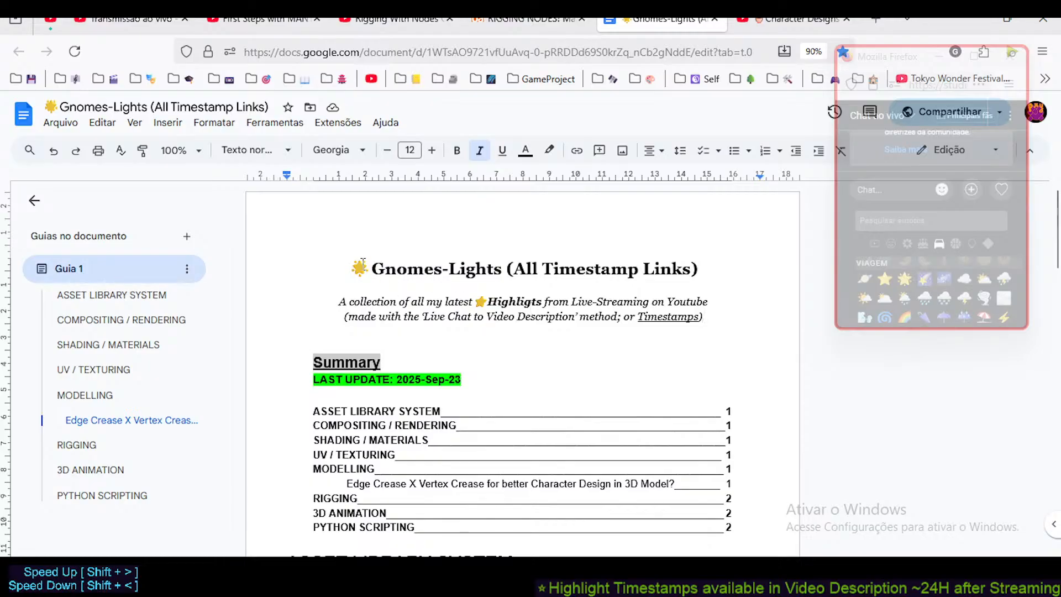
pyautogui.moveTo(368, 263); pyautogui.dragTo(488, 258)
pyautogui.click(493, 312)
pyautogui.moveTo(473, 310); pyautogui.dragTo(547, 310)
pyautogui.scroll(-4, 517, 331)
pyautogui.scroll(4, 410, 311)
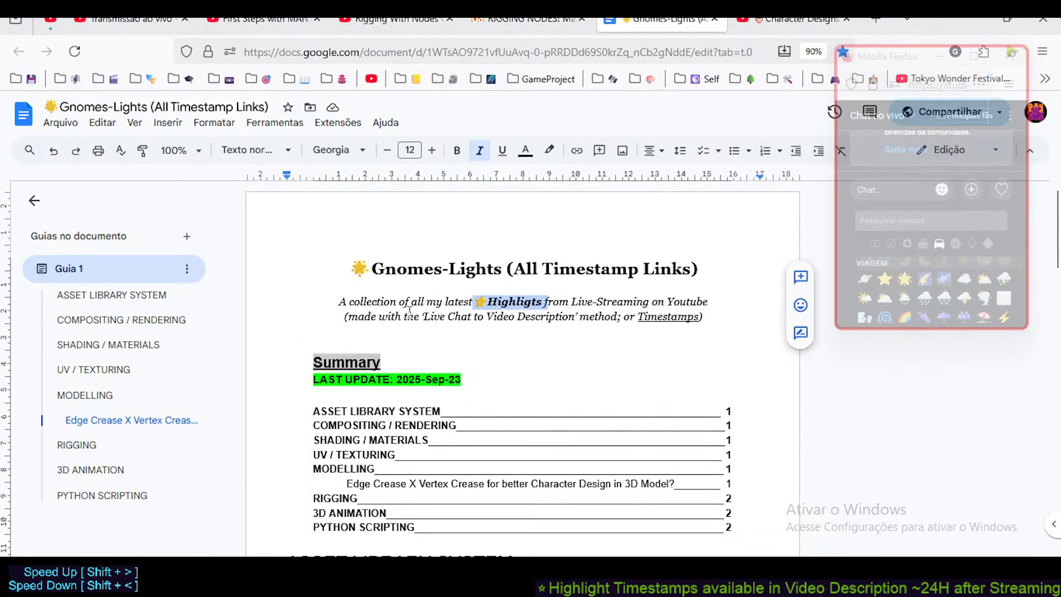
# - Switch to the "Character Designs correspondance (Dragon Nest)" video page and read the 2:18 entry under HIGHLIGHTS in its description
pyautogui.click(795, 20)
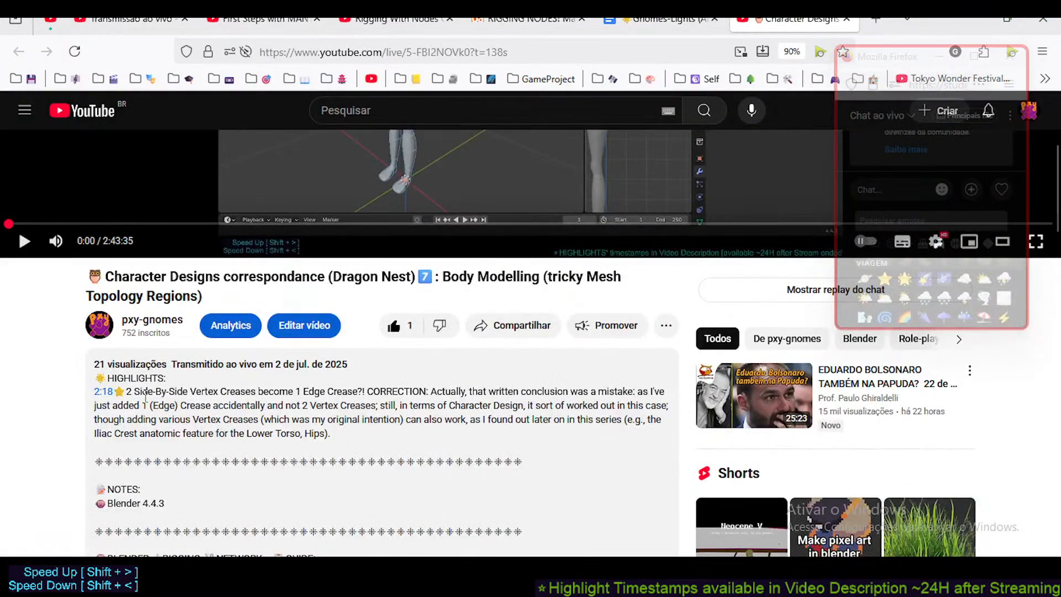
pyautogui.scroll(-2, 145, 397)
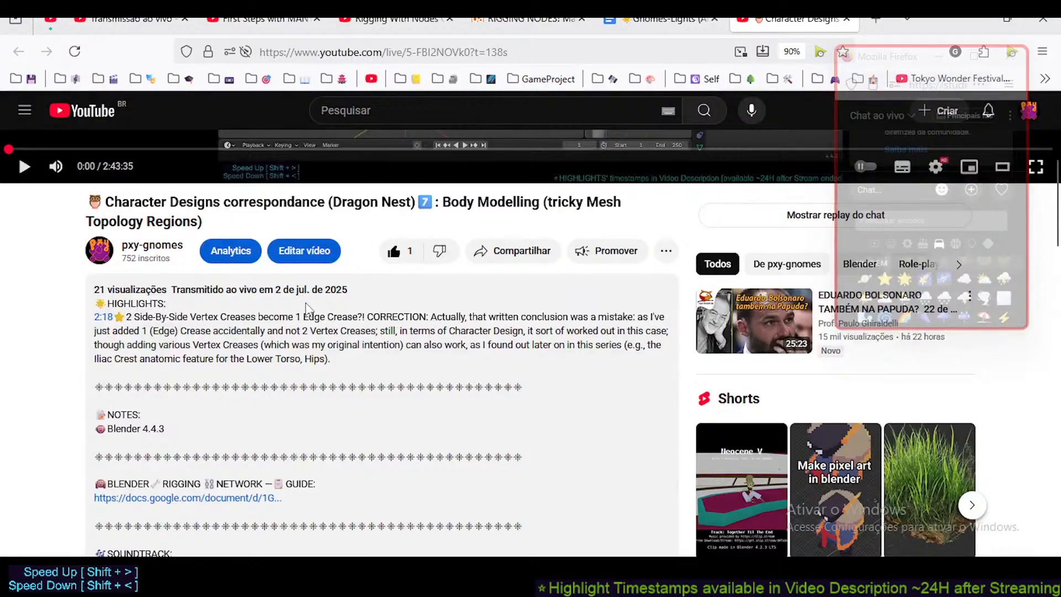
pyautogui.scroll(2, 281, 295)
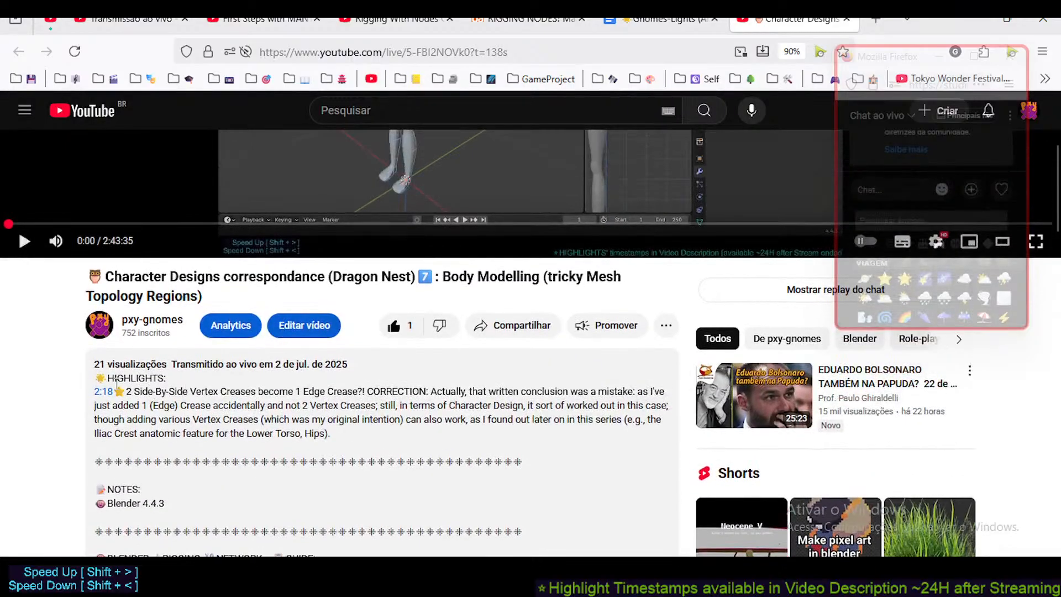
pyautogui.moveTo(133, 393); pyautogui.dragTo(346, 438)
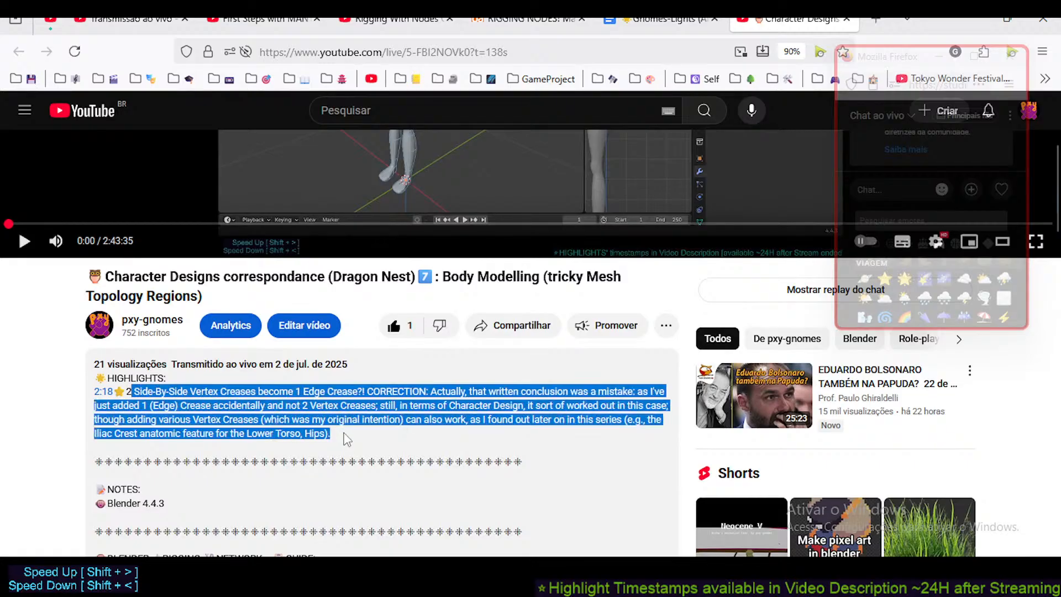
pyautogui.click(195, 401)
pyautogui.moveTo(133, 391); pyautogui.dragTo(343, 436)
pyautogui.click(168, 404)
pyautogui.moveTo(133, 392); pyautogui.dragTo(238, 420)
pyautogui.click(160, 391)
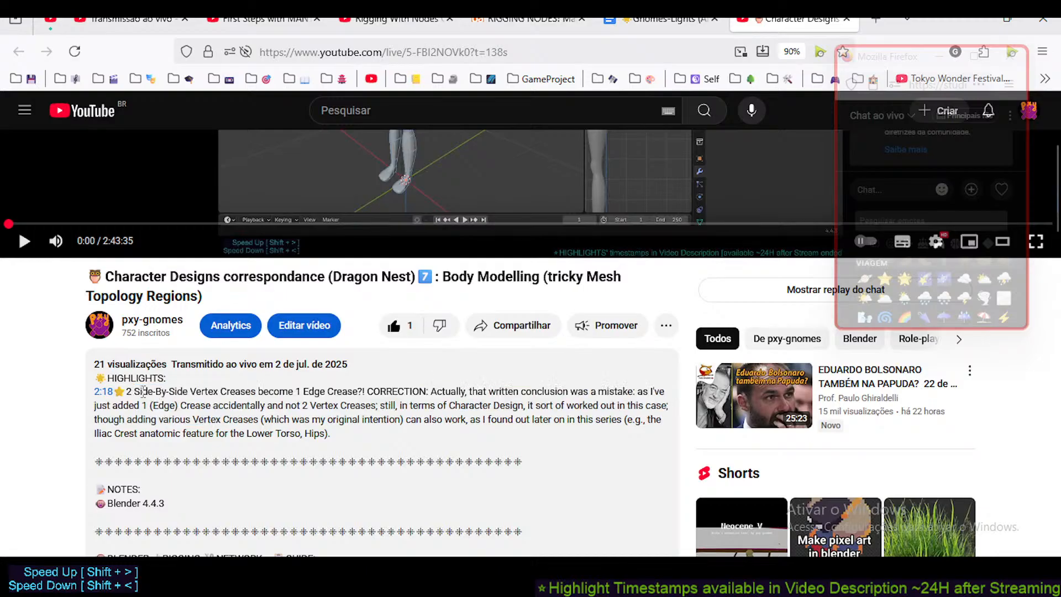
pyautogui.moveTo(150, 399); pyautogui.dragTo(158, 406)
# - Jump the video to the 2:18 highlight from its description timestamp and pause playback
pyautogui.scroll(3, 148, 407)
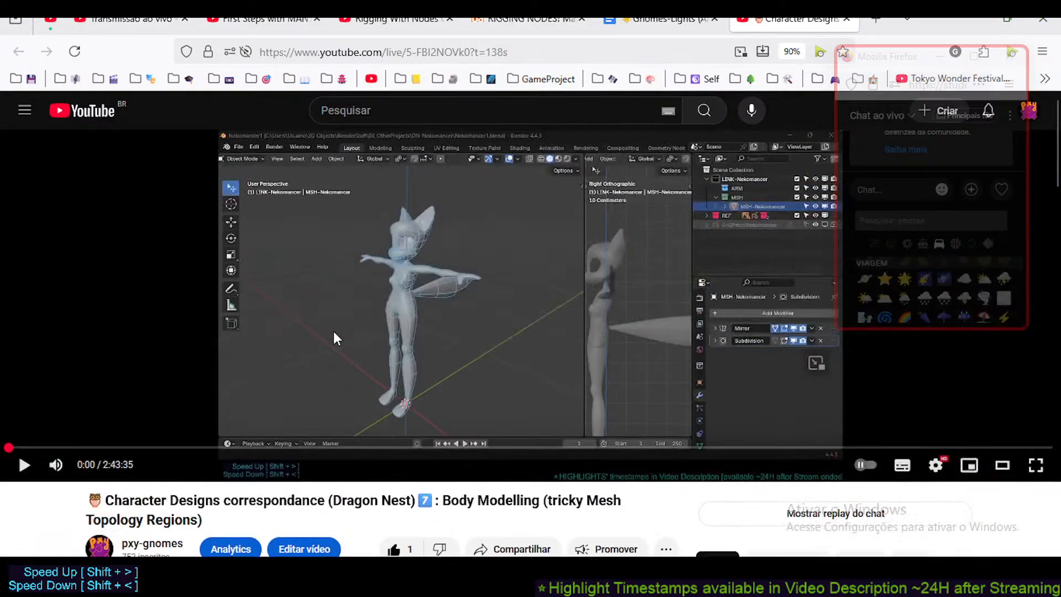
pyautogui.scroll(-4, 334, 337)
pyautogui.scroll(5, 272, 302)
pyautogui.scroll(-6, 354, 316)
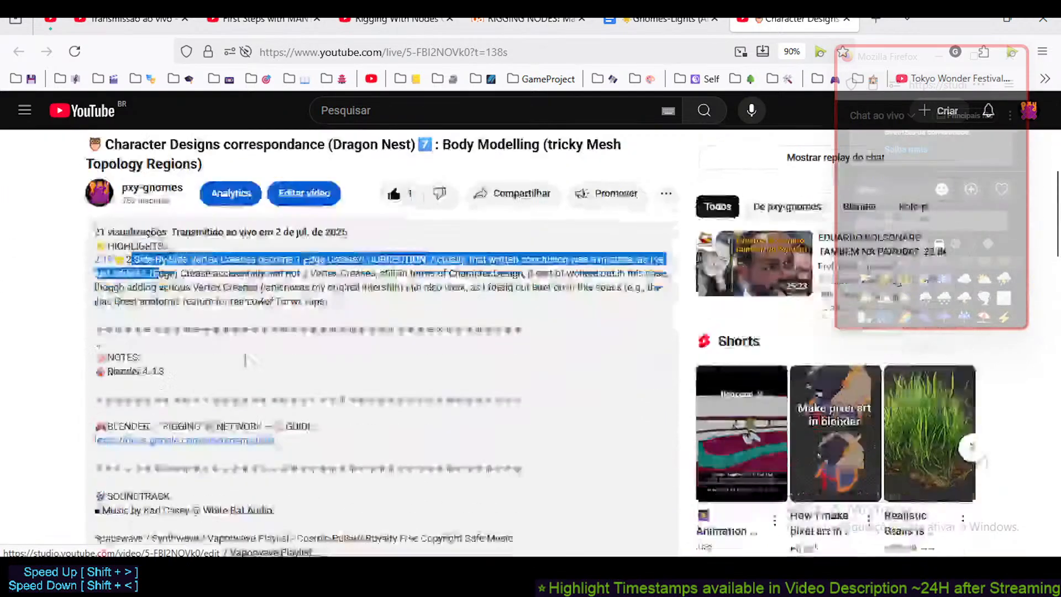
pyautogui.click(158, 242)
pyautogui.scroll(3, 141, 367)
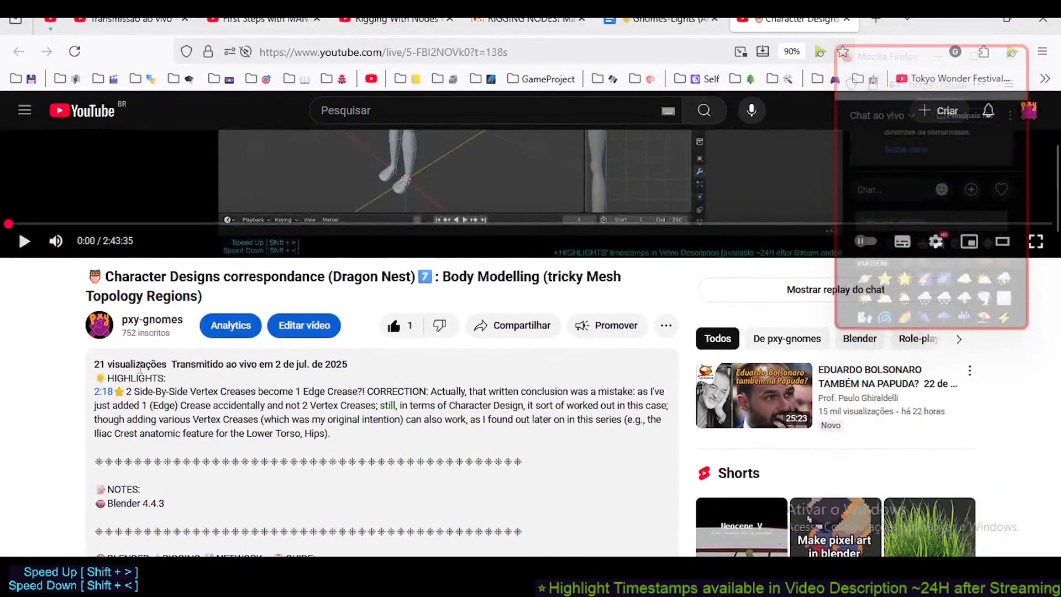
pyautogui.click(104, 393)
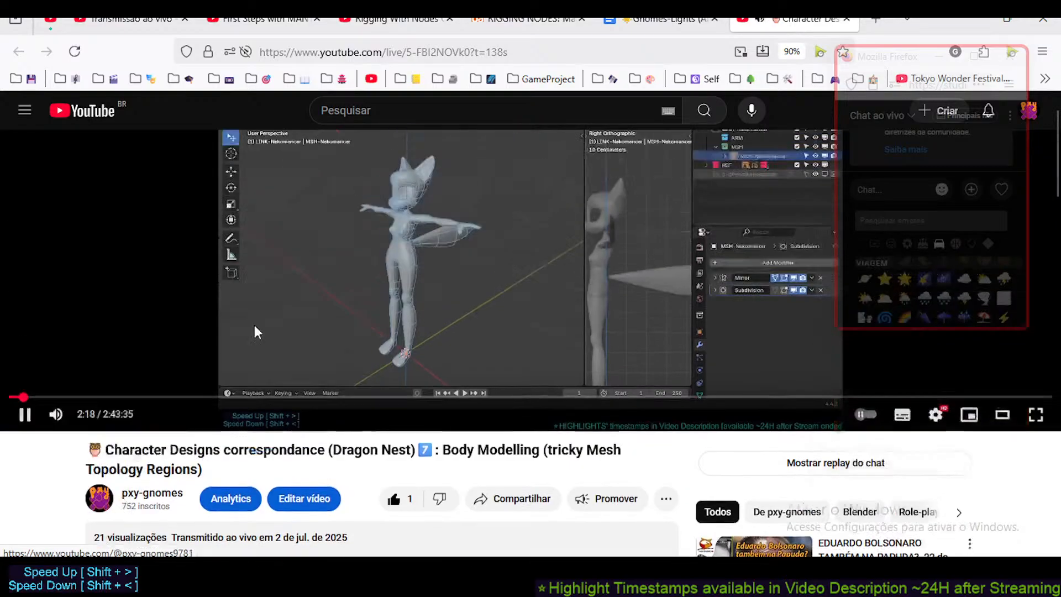
pyautogui.click(407, 311)
# - Review the highlight text and the Blender Rigging Network guide link in the video description
pyautogui.scroll(-7, 132, 293)
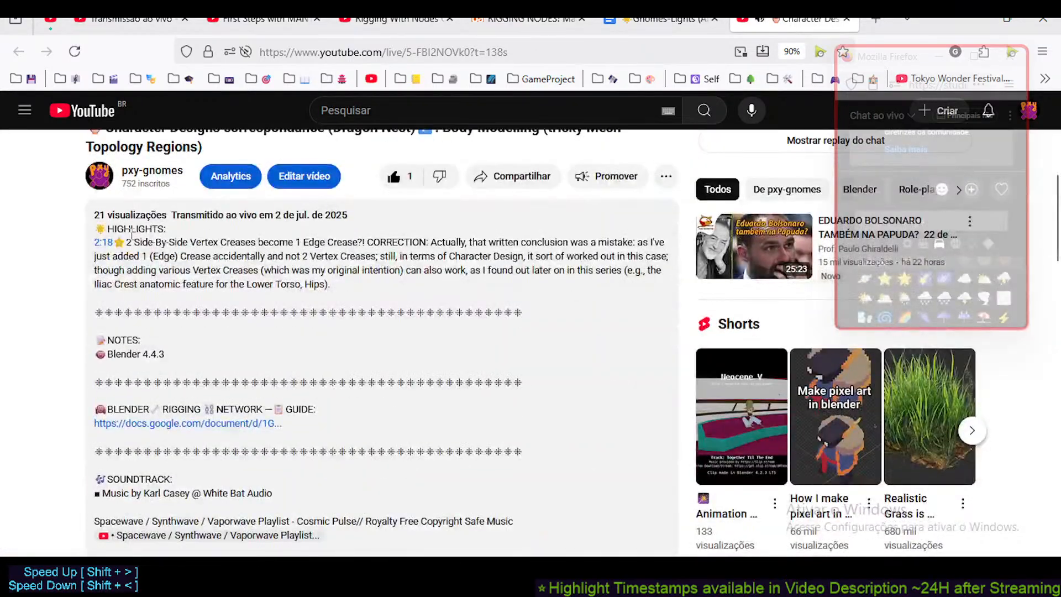
pyautogui.moveTo(137, 242); pyautogui.dragTo(357, 290)
pyautogui.click(358, 291)
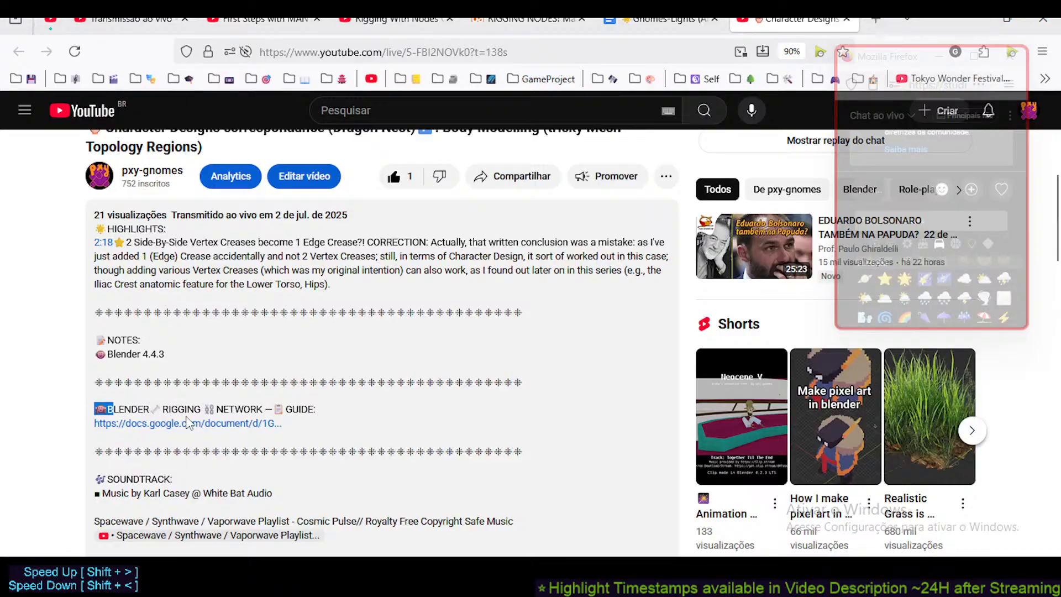
pyautogui.moveTo(98, 408); pyautogui.dragTo(305, 428)
pyautogui.click(326, 404)
pyautogui.scroll(5, 480, 256)
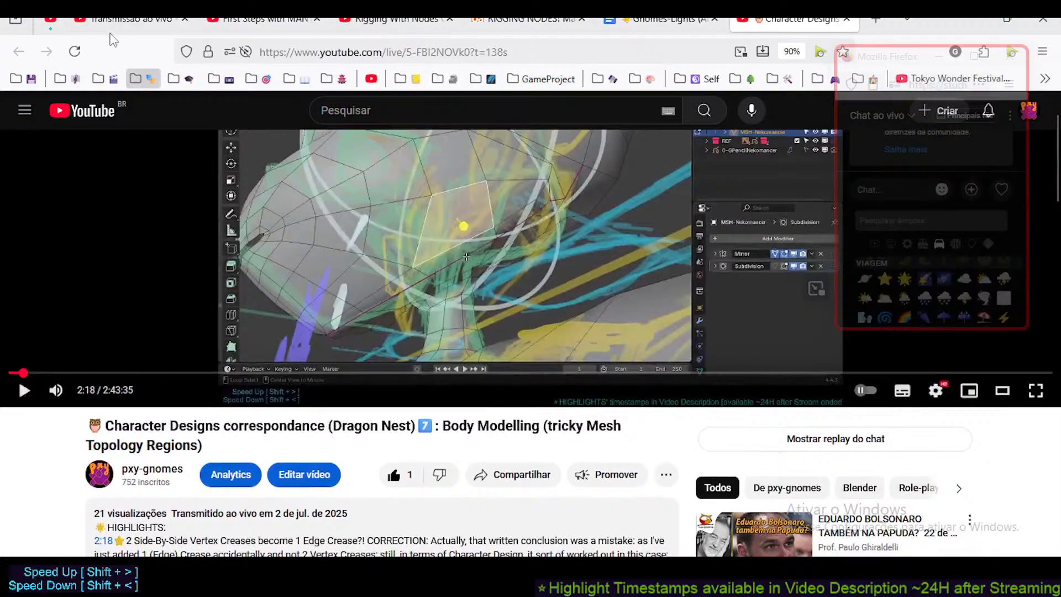
# - Check the livestream statistics in YouTube Studio, then return to the Character Designs video description
pyautogui.click(119, 20)
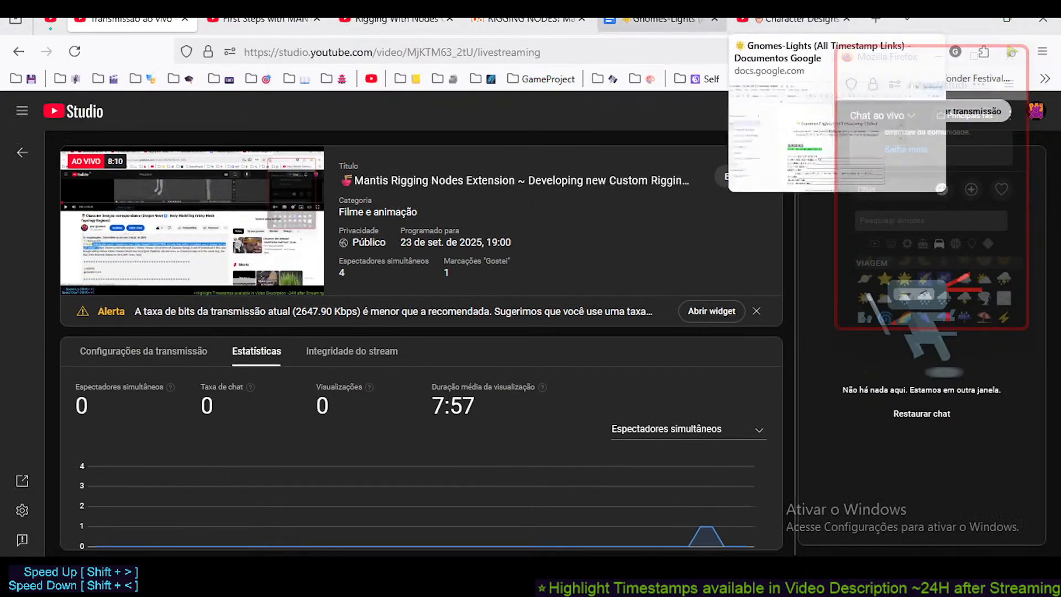
pyautogui.click(796, 19)
pyautogui.scroll(-4, 118, 397)
pyautogui.scroll(-3, 117, 396)
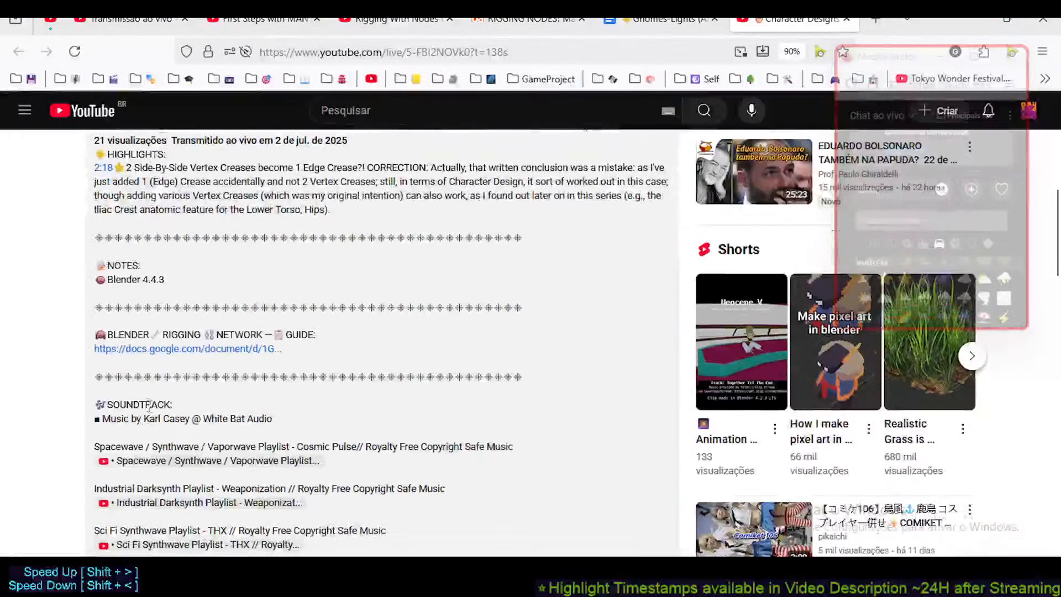
# - In the Gnomes-Lights document, follow the Summary link to the "Edge Crease X Vertex Crease for better Character Design in 3D Model?" section
pyautogui.click(657, 19)
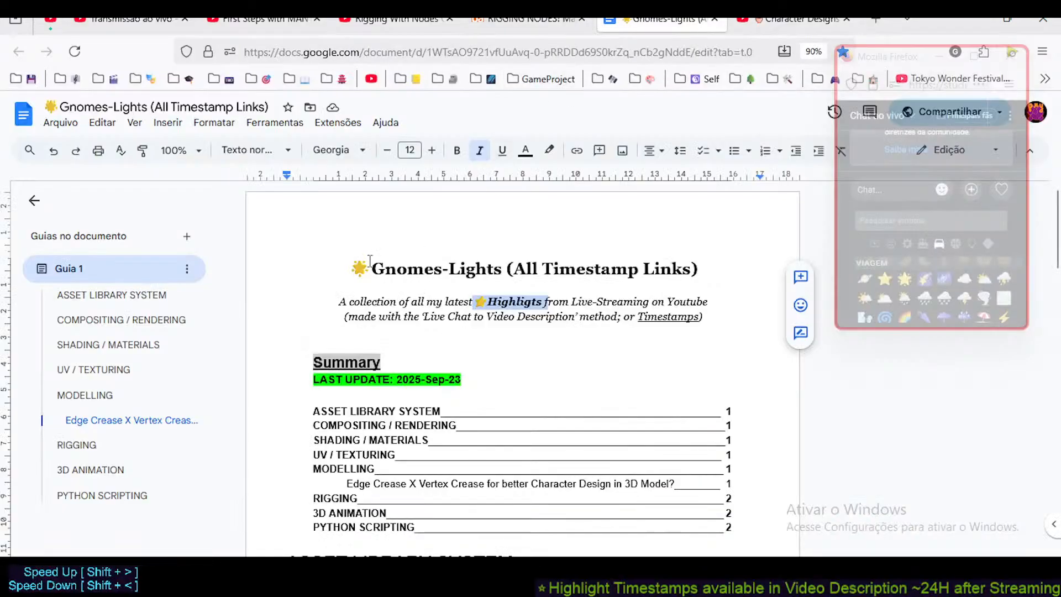
pyautogui.scroll(-4, 365, 351)
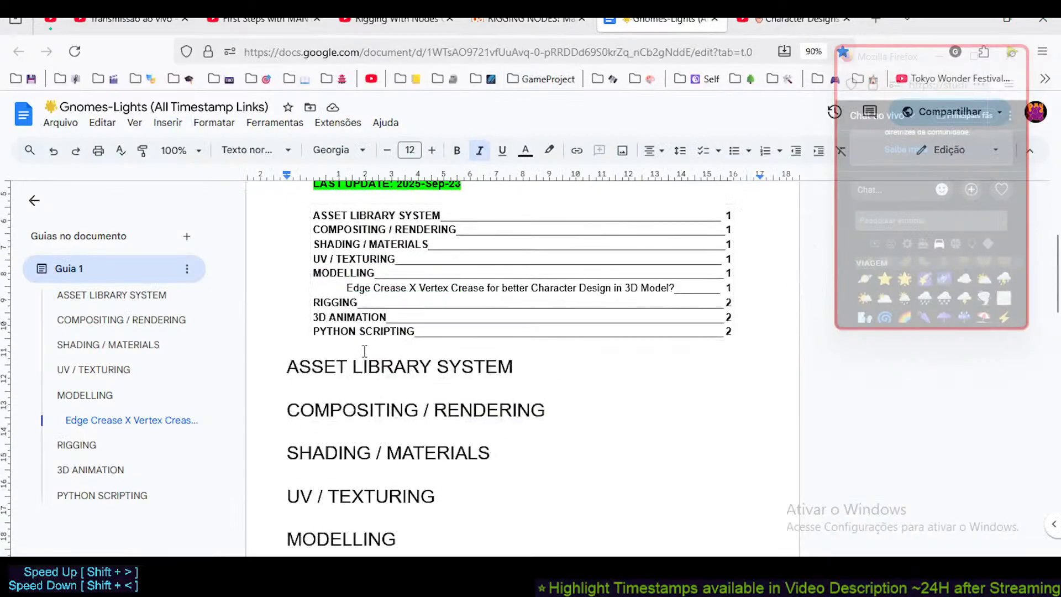
pyautogui.click(407, 289)
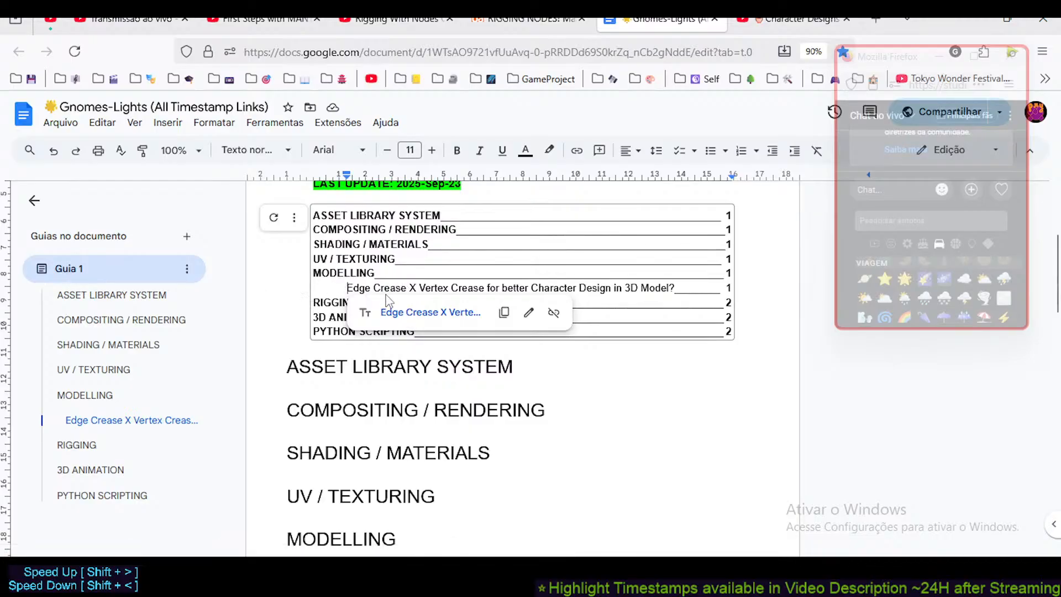
pyautogui.click(415, 311)
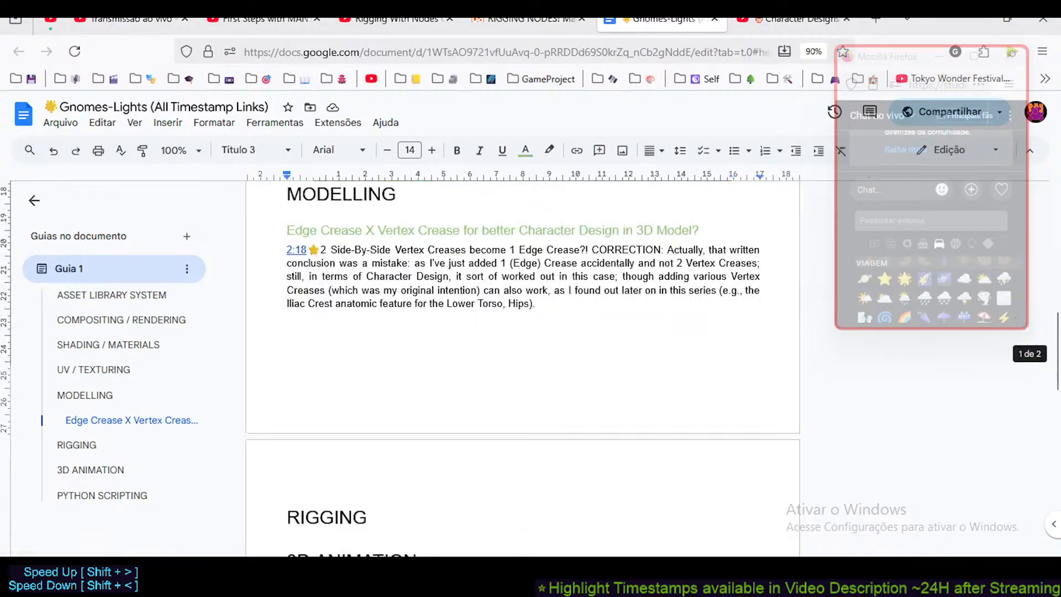
# - Compare the video description's 2:18 highlight with its matching Edge Crease X Vertex Crease entry under MODELLING in the document
pyautogui.click(796, 19)
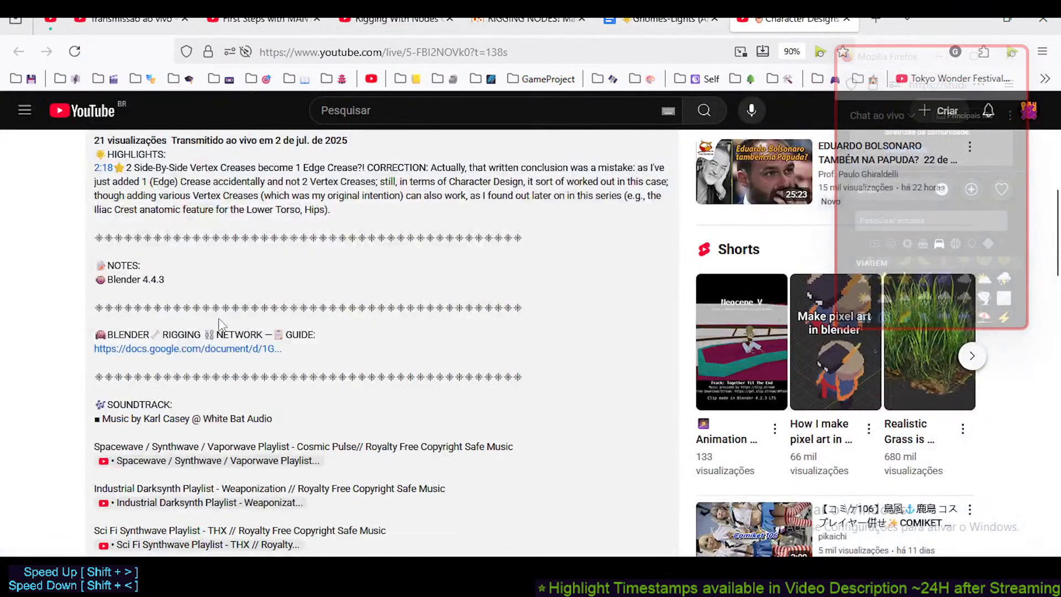
pyautogui.scroll(5, 220, 325)
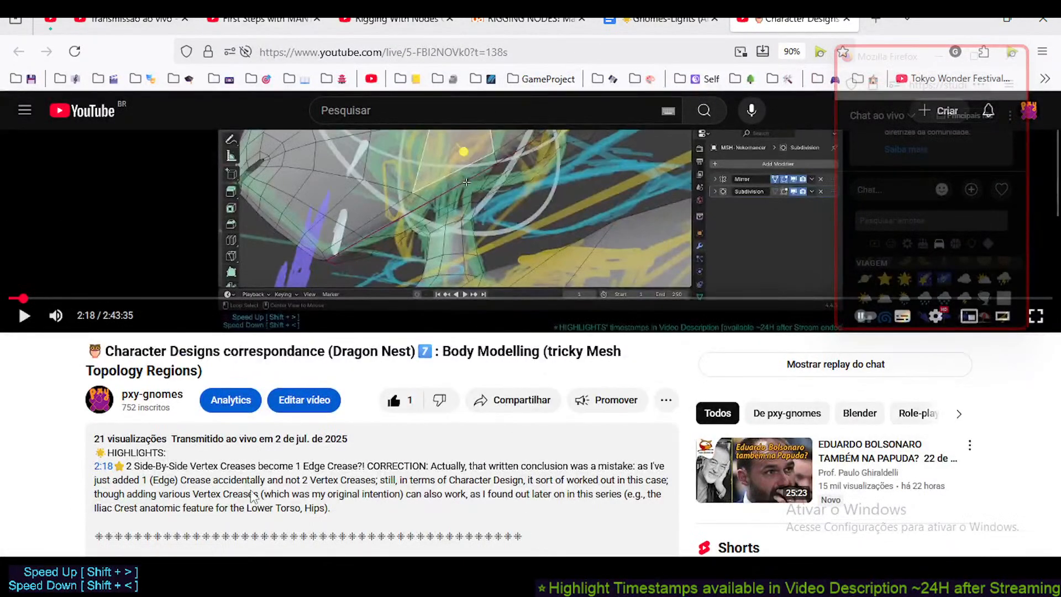
pyautogui.click(658, 19)
pyautogui.scroll(-2, 339, 315)
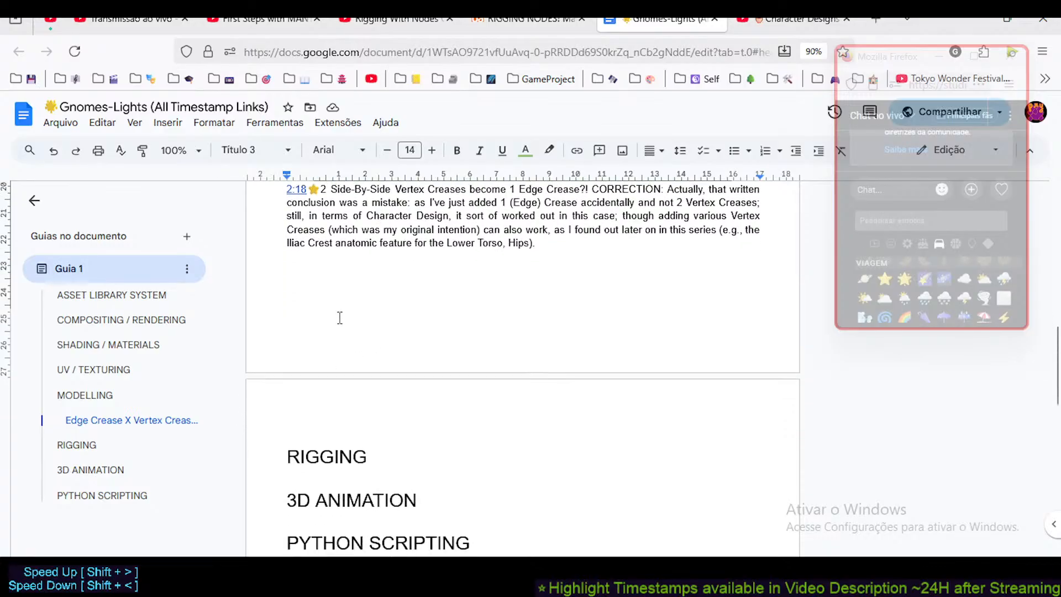
pyautogui.scroll(4, 365, 331)
pyautogui.click(364, 364)
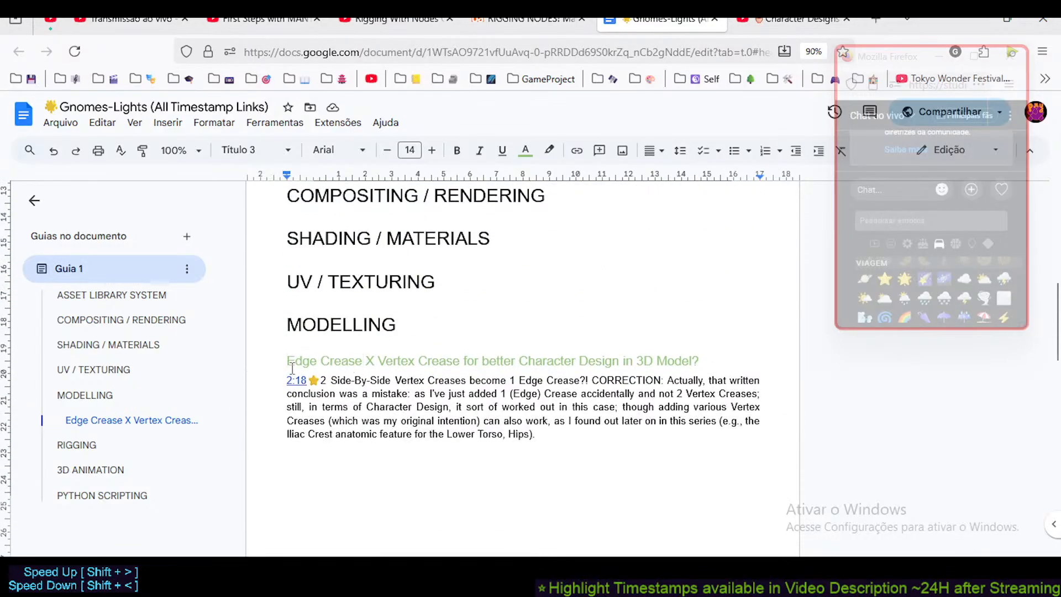
pyautogui.moveTo(313, 365); pyautogui.dragTo(643, 351)
pyautogui.click(763, 24)
pyautogui.click(703, 22)
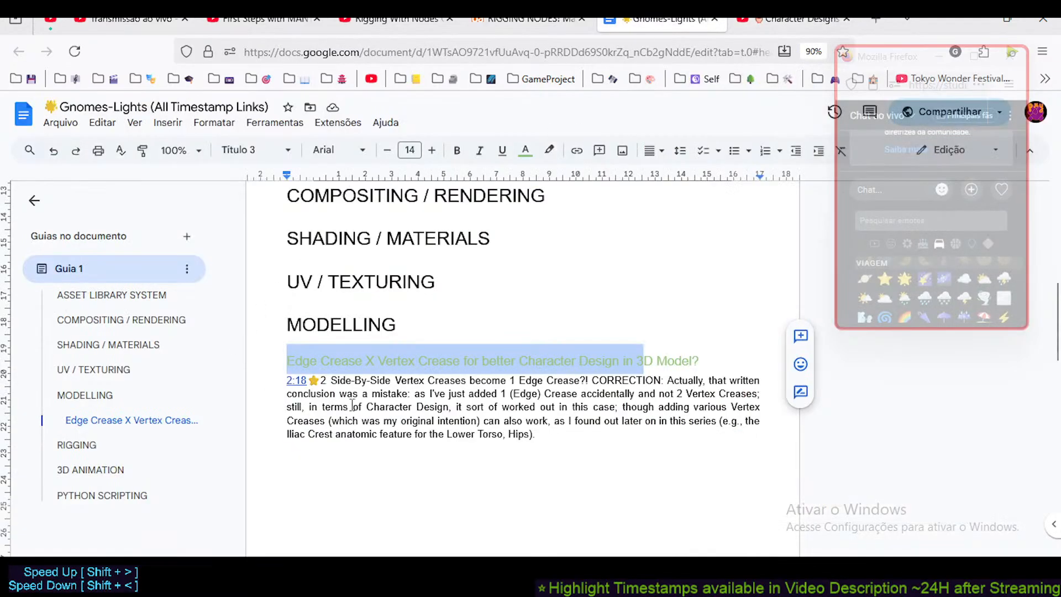
pyautogui.scroll(2, 377, 379)
pyautogui.click(434, 427)
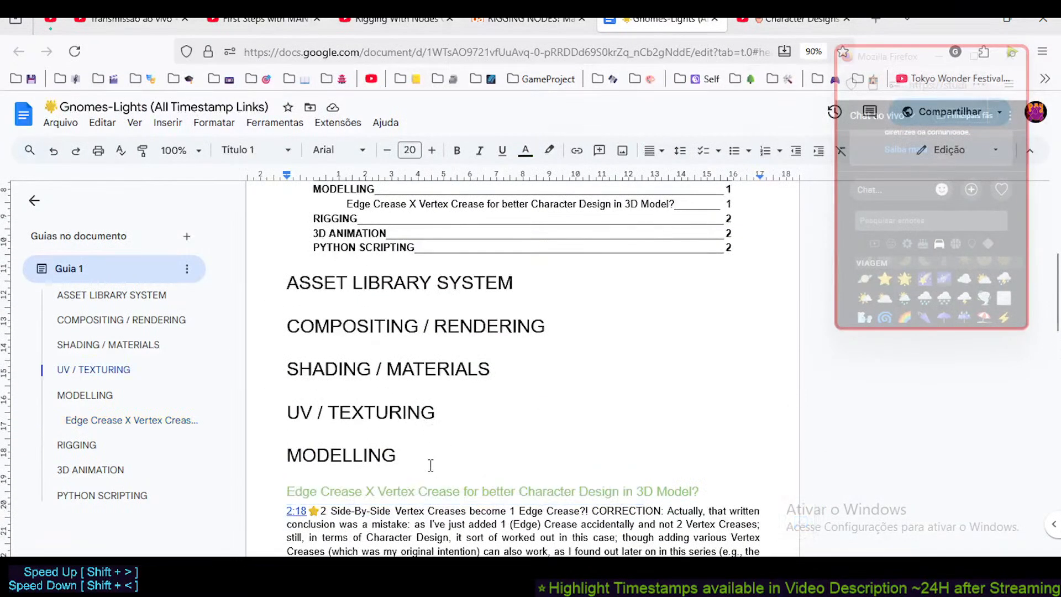
pyautogui.scroll(-2, 430, 465)
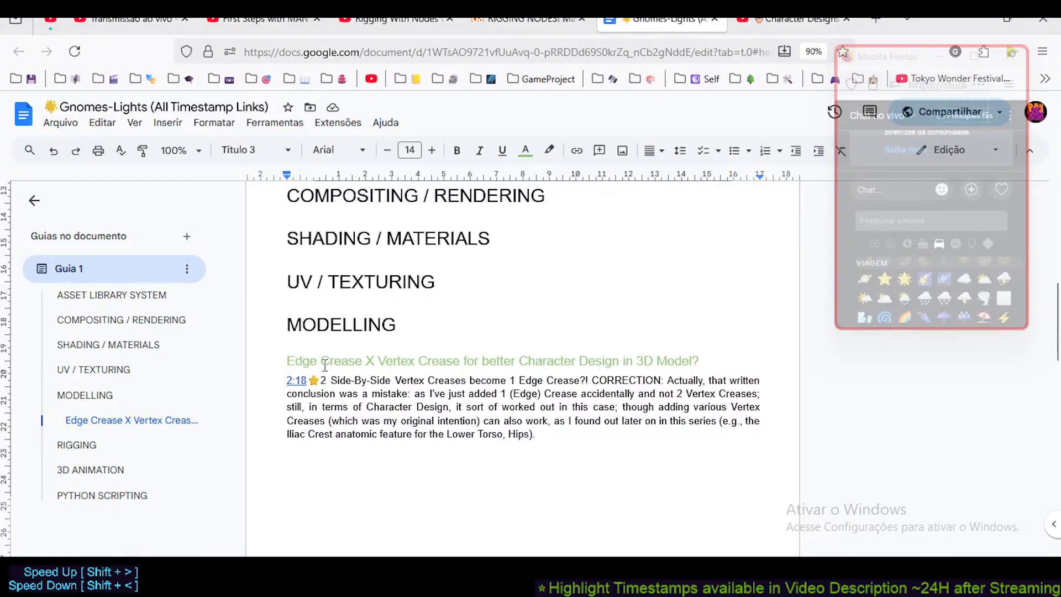
# - Examine the document's Summary and the section links in its table of contents, including UV / TEXTURING and the Edge Crease entry
pyautogui.scroll(6, 387, 376)
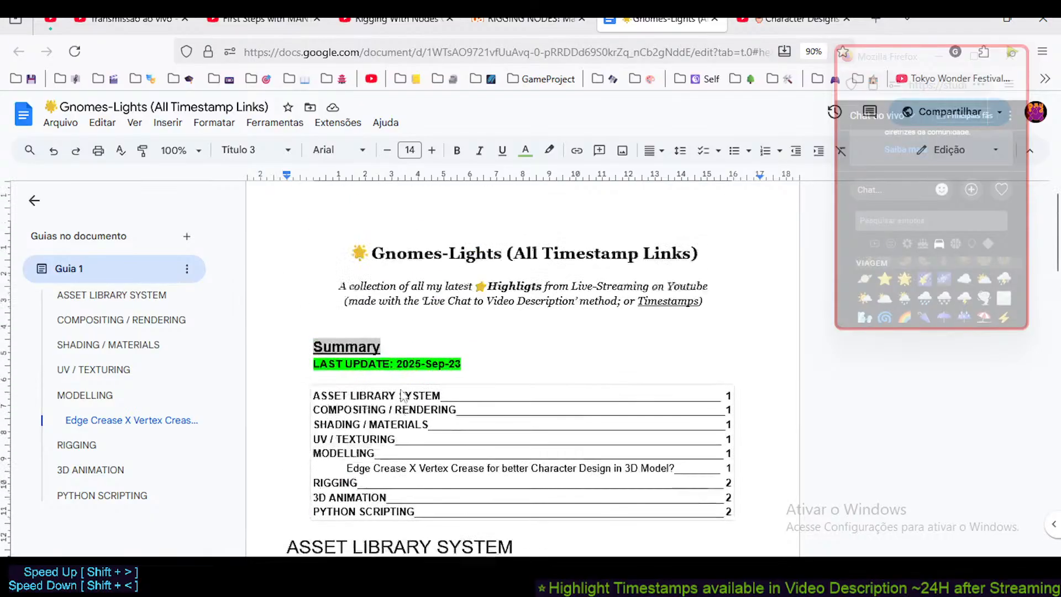
pyautogui.scroll(-1, 356, 360)
pyautogui.scroll(1, 353, 358)
pyautogui.click(352, 358)
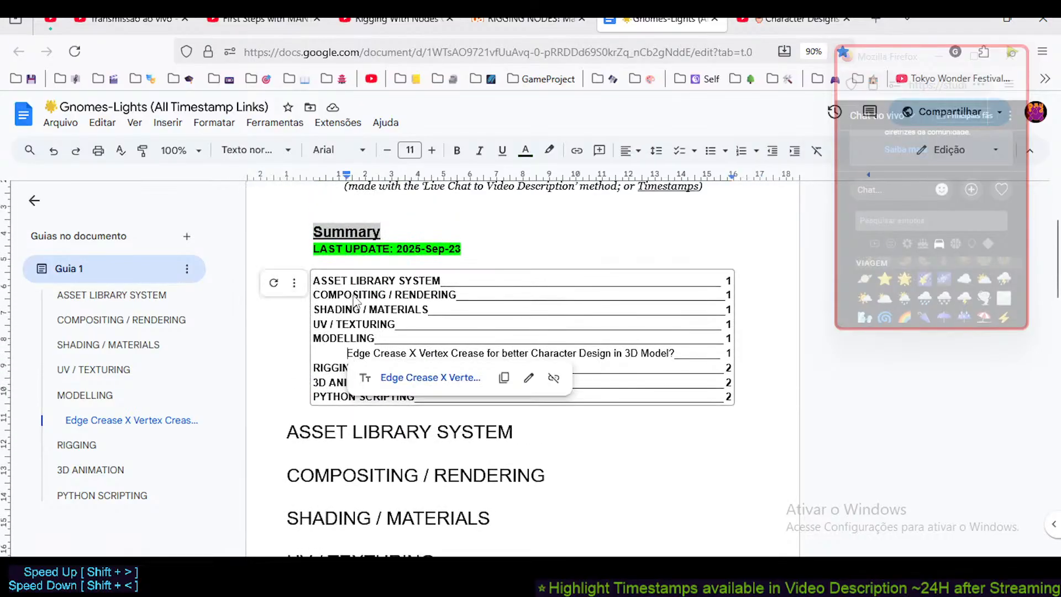
pyautogui.click(390, 294)
pyautogui.click(567, 395)
pyautogui.click(430, 330)
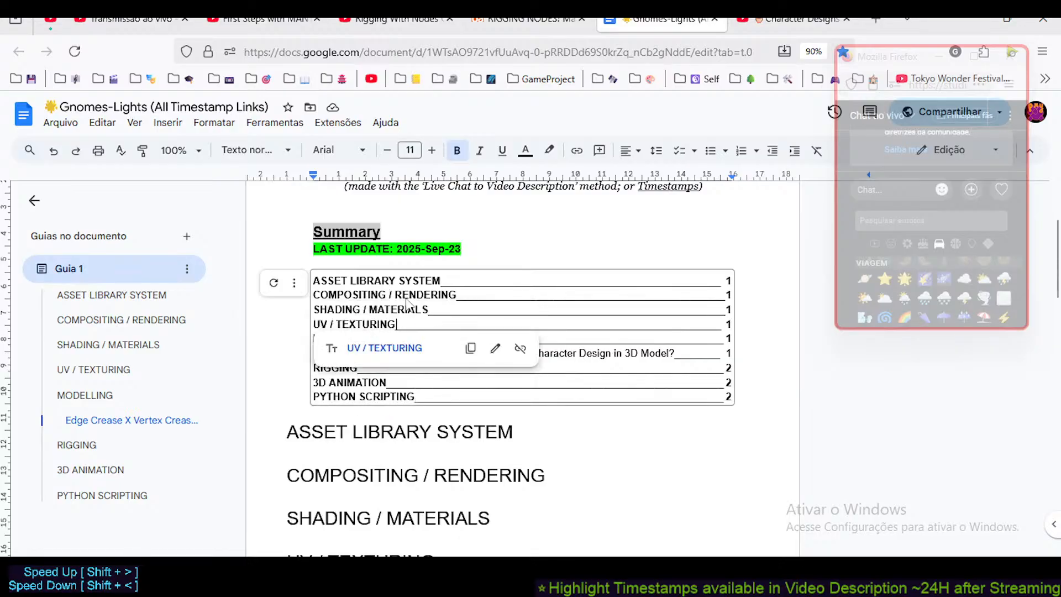
pyautogui.click(383, 294)
pyautogui.click(269, 358)
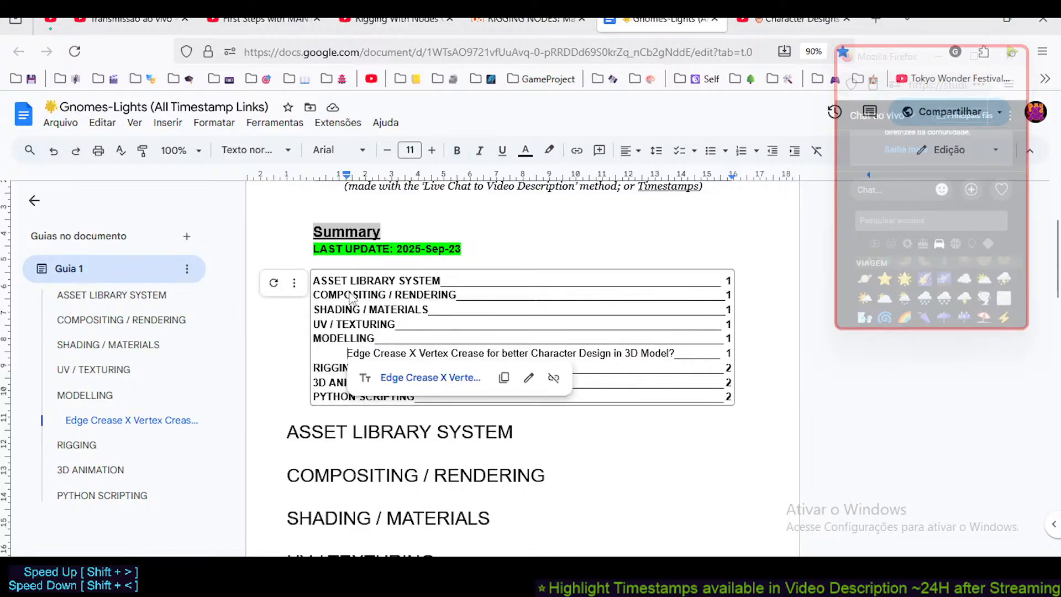
pyautogui.click(537, 247)
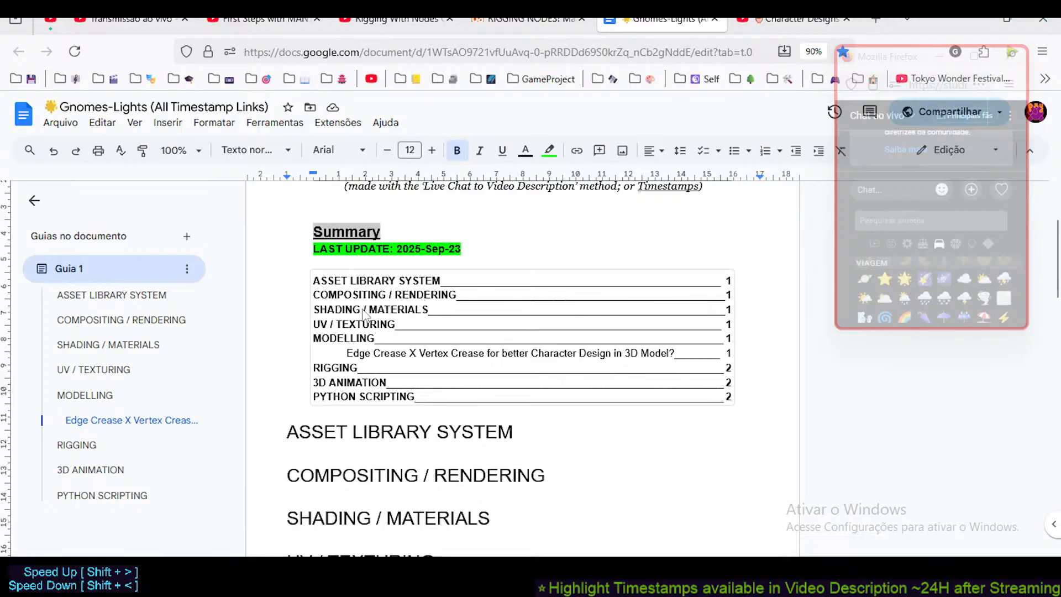
pyautogui.click(329, 282)
pyautogui.click(482, 268)
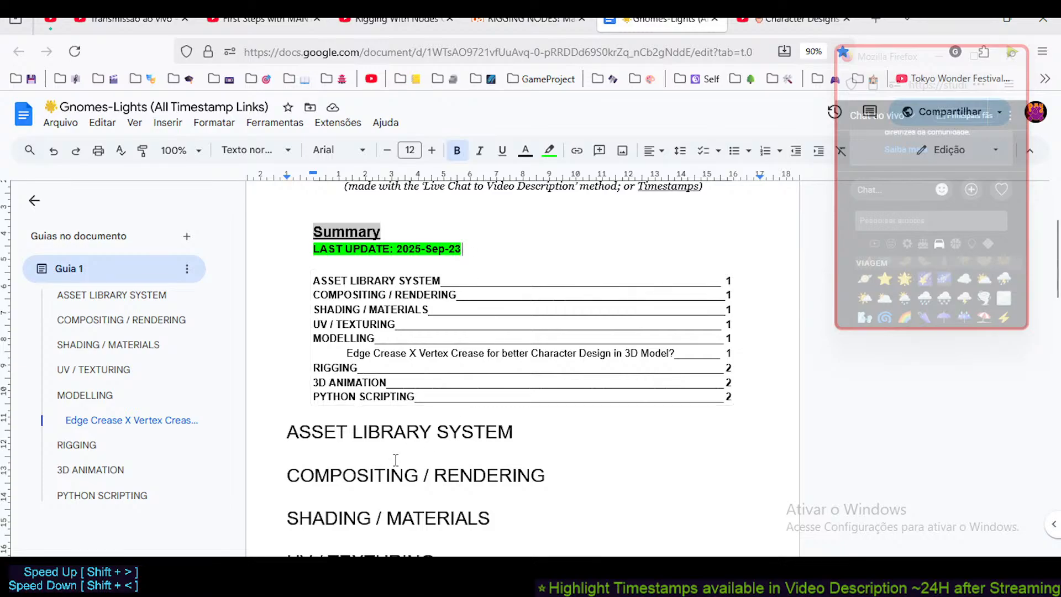
pyautogui.scroll(2, 417, 283)
pyautogui.scroll(-2, 418, 398)
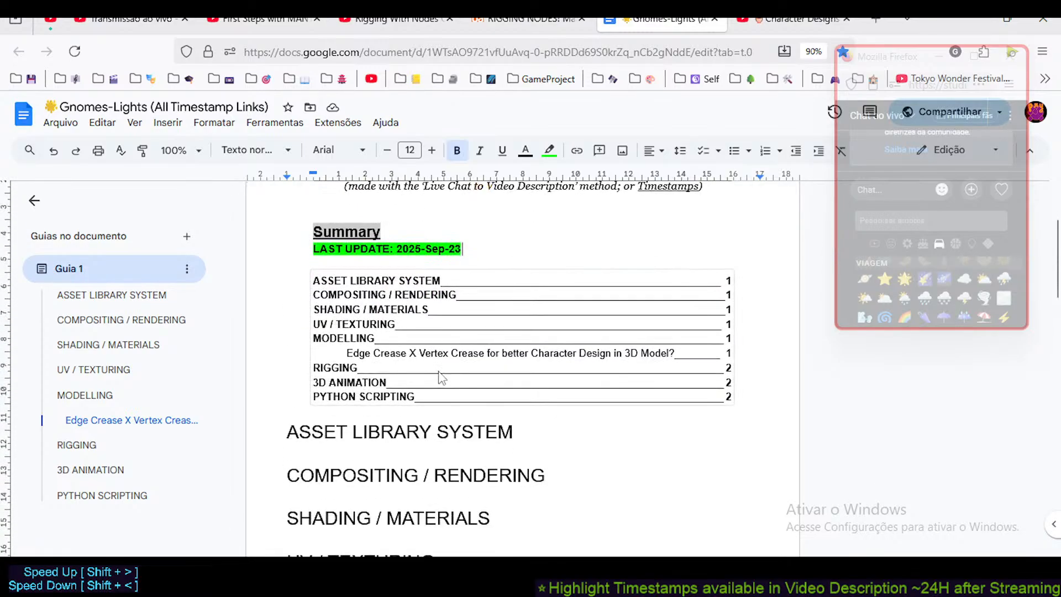
# - Examine the Gnomes-Lights document from its title and Summary to the section headings, glancing at the Character Designs video in between
pyautogui.scroll(-3, 338, 385)
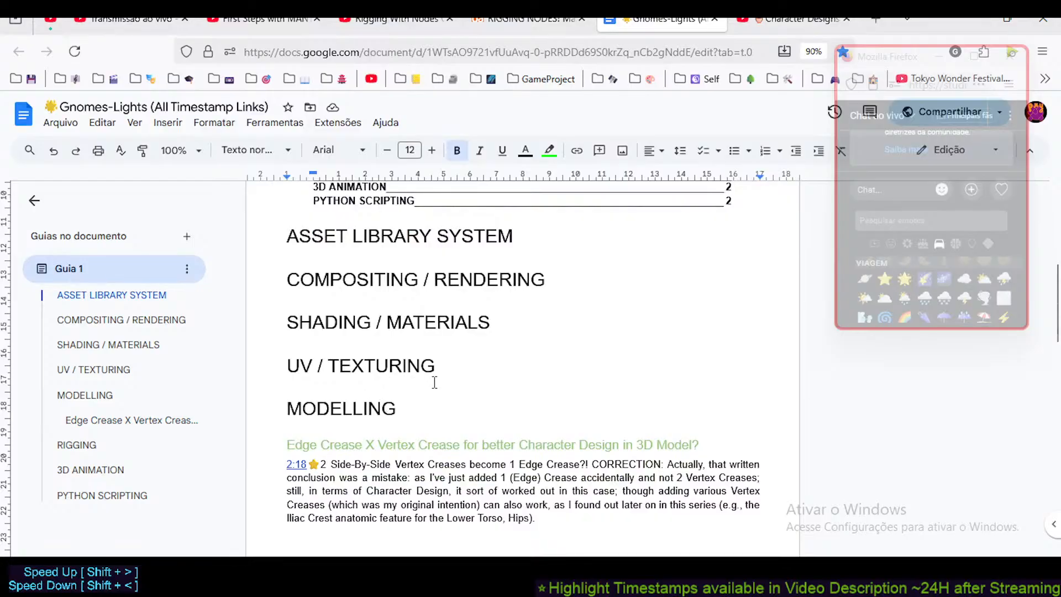
pyautogui.scroll(3, 377, 337)
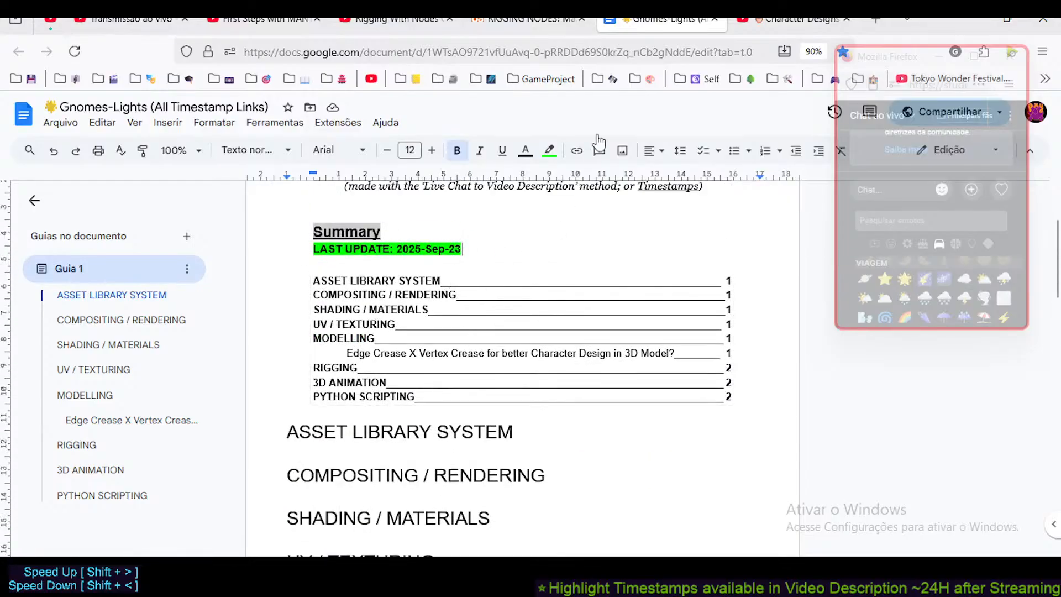
pyautogui.hotkey('ctrl', 'Tab')
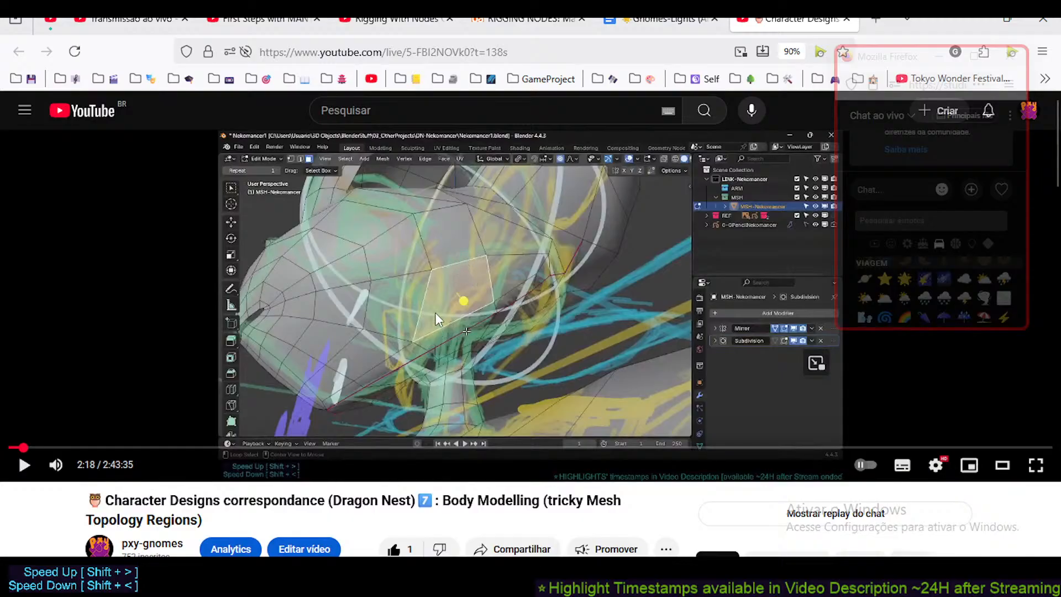
pyautogui.hotkey('ctrl', 'shift', 'Tab')
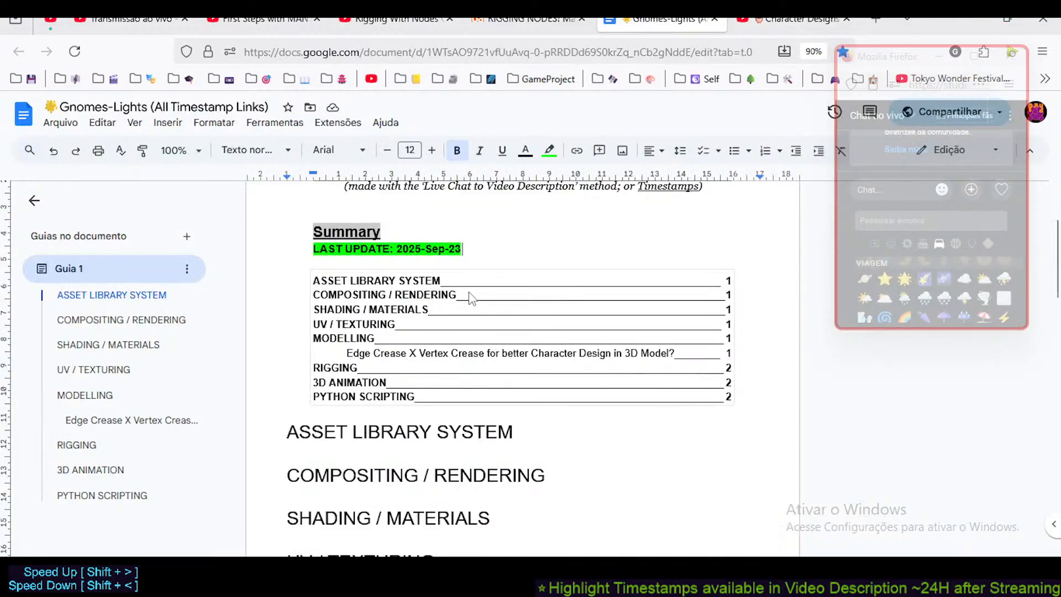
pyautogui.scroll(2, 544, 271)
pyautogui.scroll(-2, 506, 327)
pyautogui.scroll(2, 439, 310)
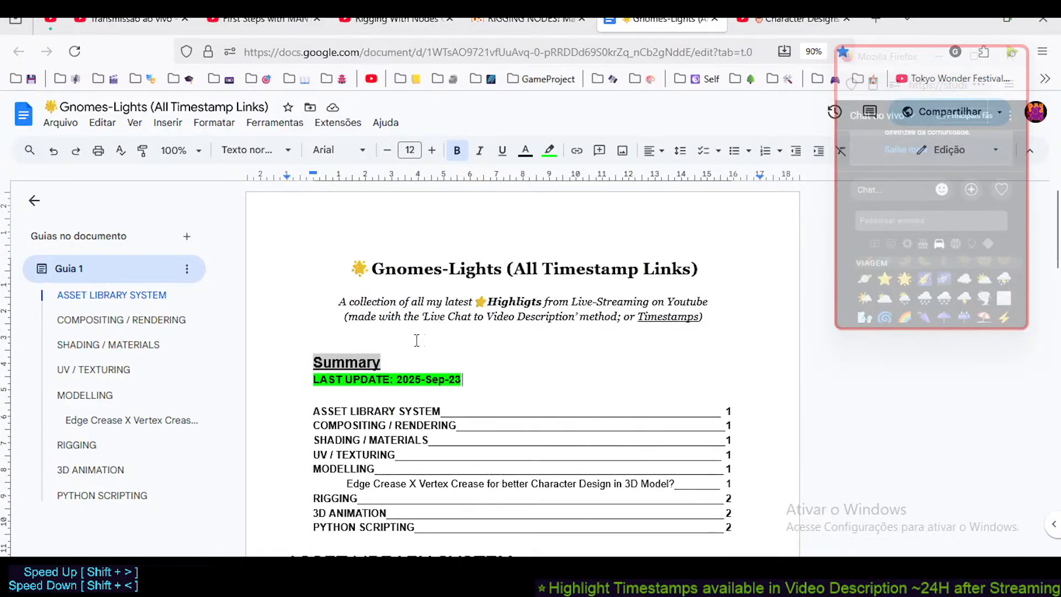
pyautogui.scroll(-2, 417, 340)
# - Check the Character Designs video once more, then review the document's section headings down to the Edge Crease entry under MODELLING
pyautogui.click(796, 19)
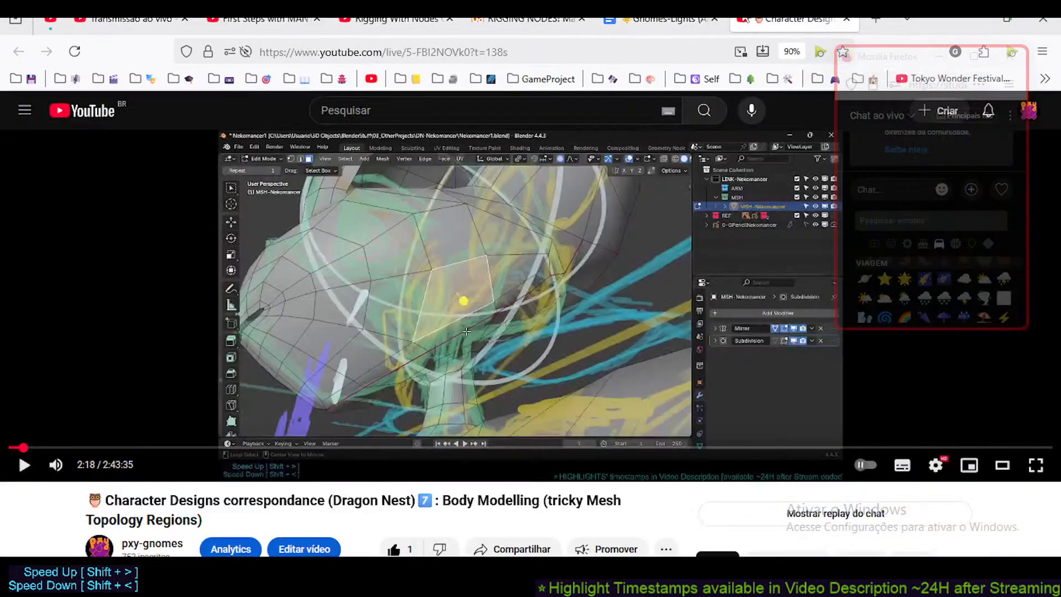
pyautogui.click(661, 19)
pyautogui.scroll(-2, 447, 320)
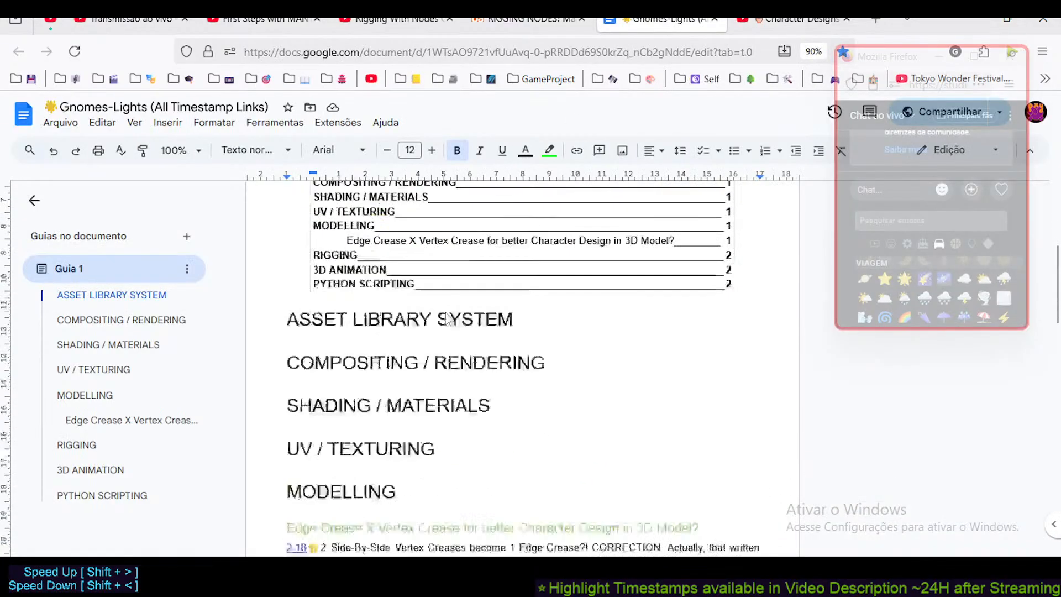
pyautogui.scroll(4, 448, 320)
pyautogui.scroll(-4, 420, 376)
pyautogui.scroll(4, 431, 381)
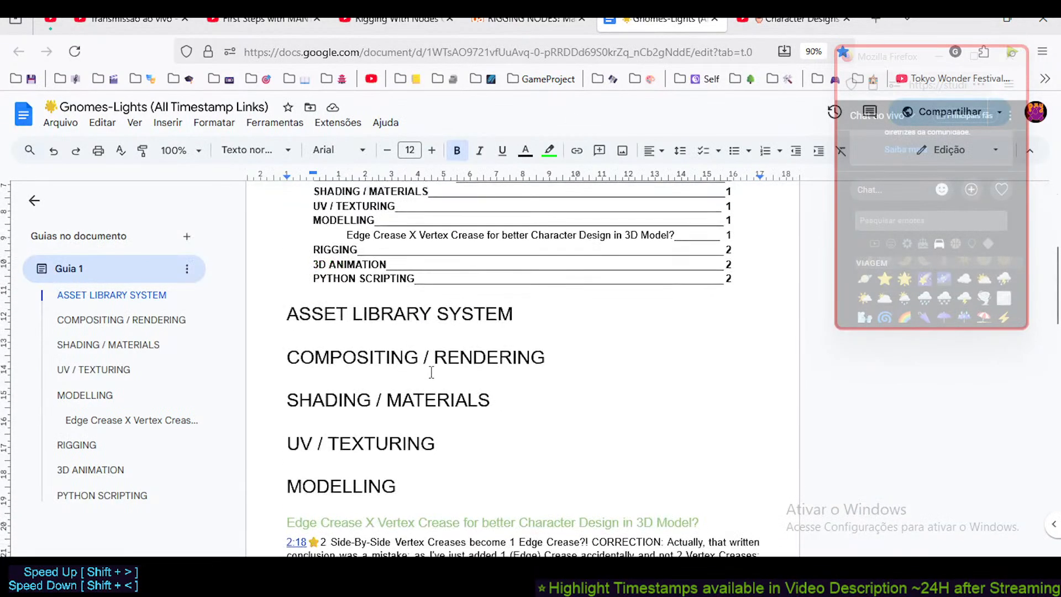
pyautogui.scroll(-3, 442, 391)
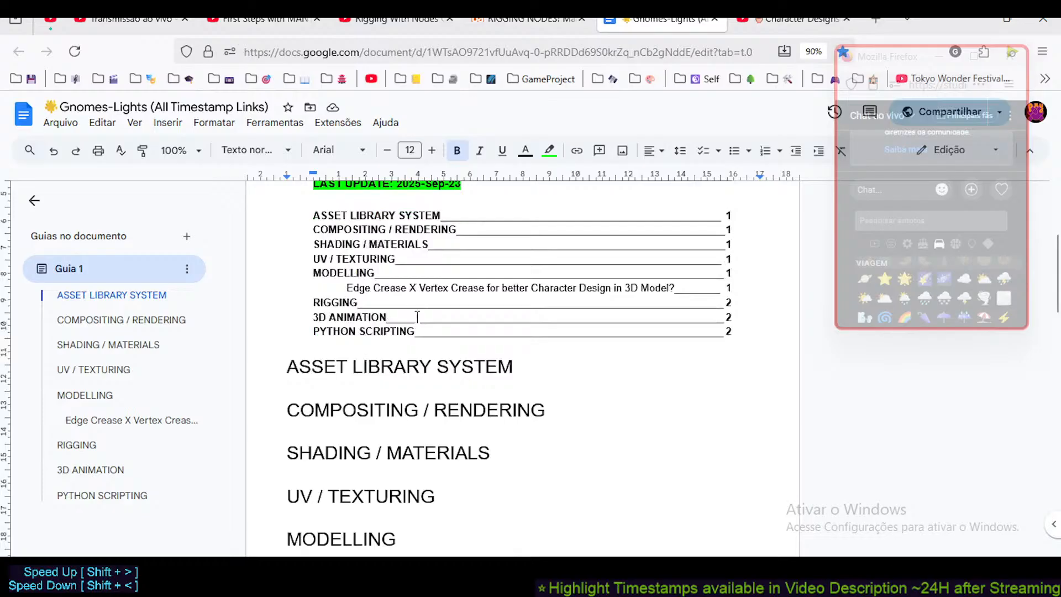
# - Place the cursor in the Summary's Edge Crease X Vertex Crease entry and close the Character Designs video page
pyautogui.click(440, 287)
pyautogui.click(798, 20)
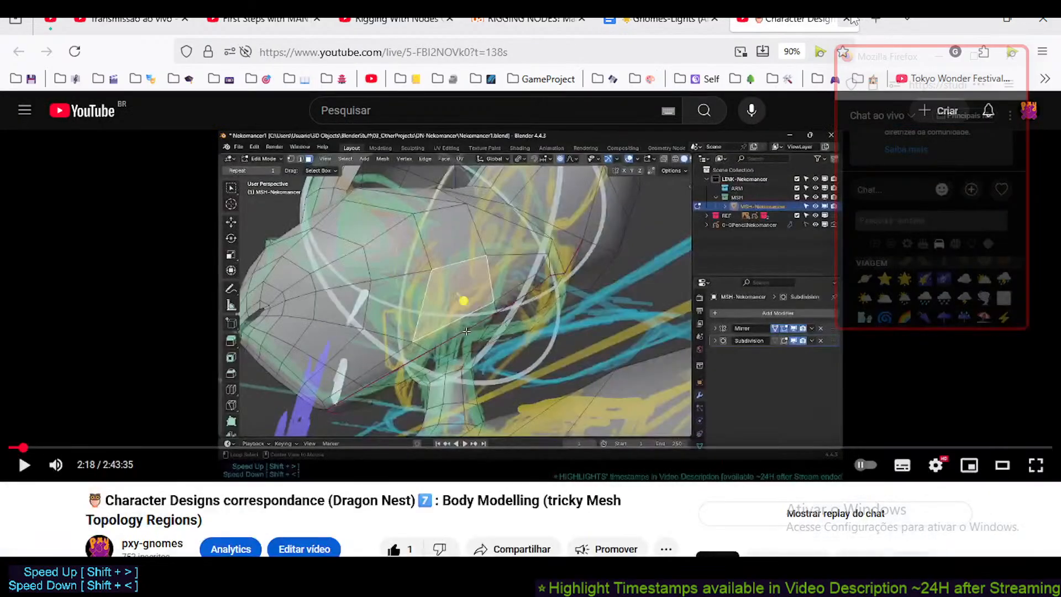
pyautogui.click(846, 20)
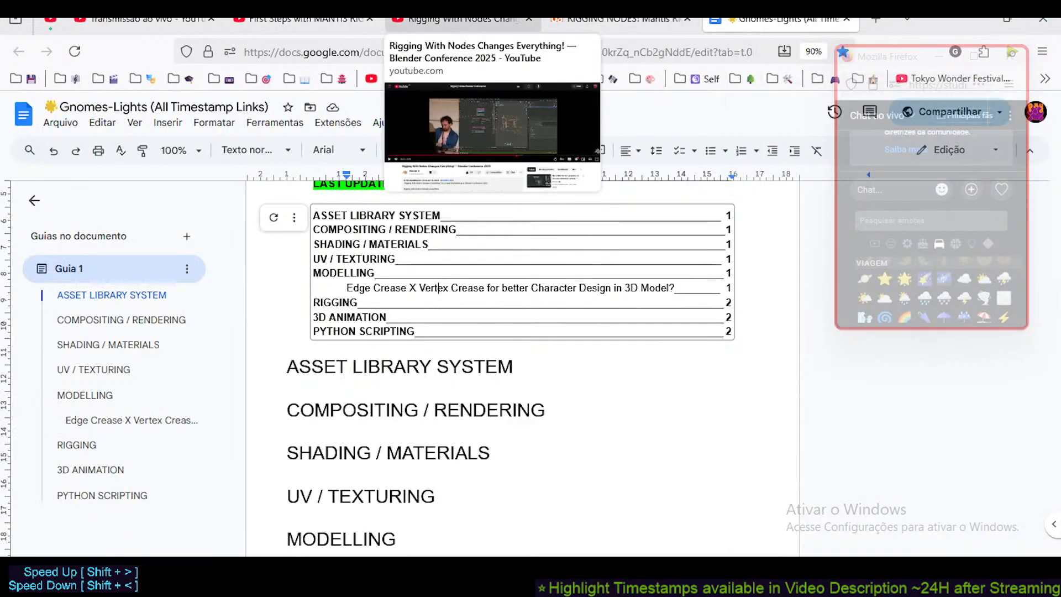
pyautogui.scroll(3, 495, 384)
# - Check the First Steps with MANTIS video and the YouTube Studio livestream page, then view the rigging node tree in Blender
pyautogui.click(335, 22)
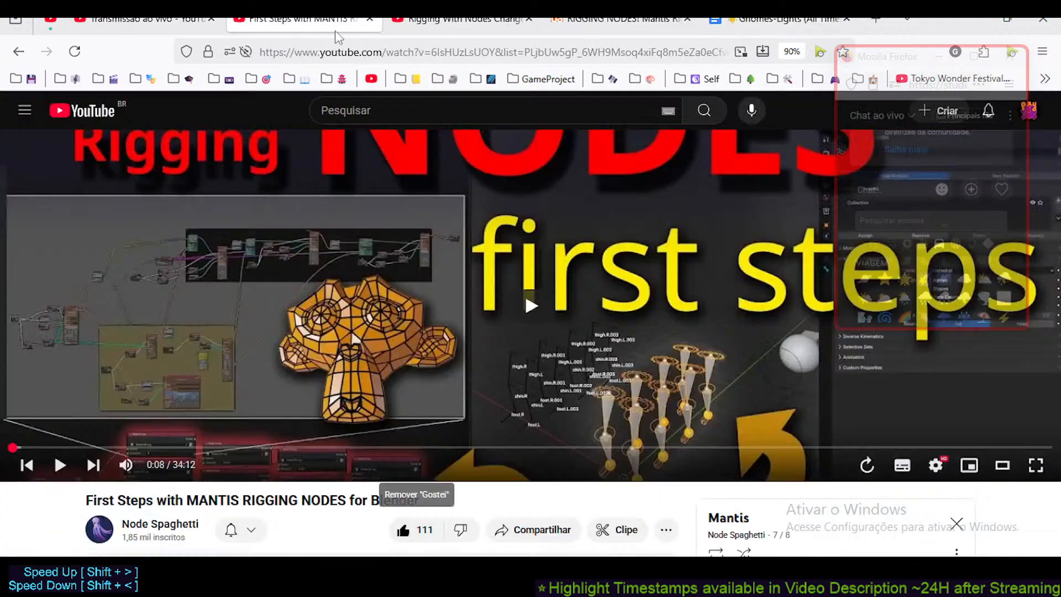
pyautogui.click(144, 20)
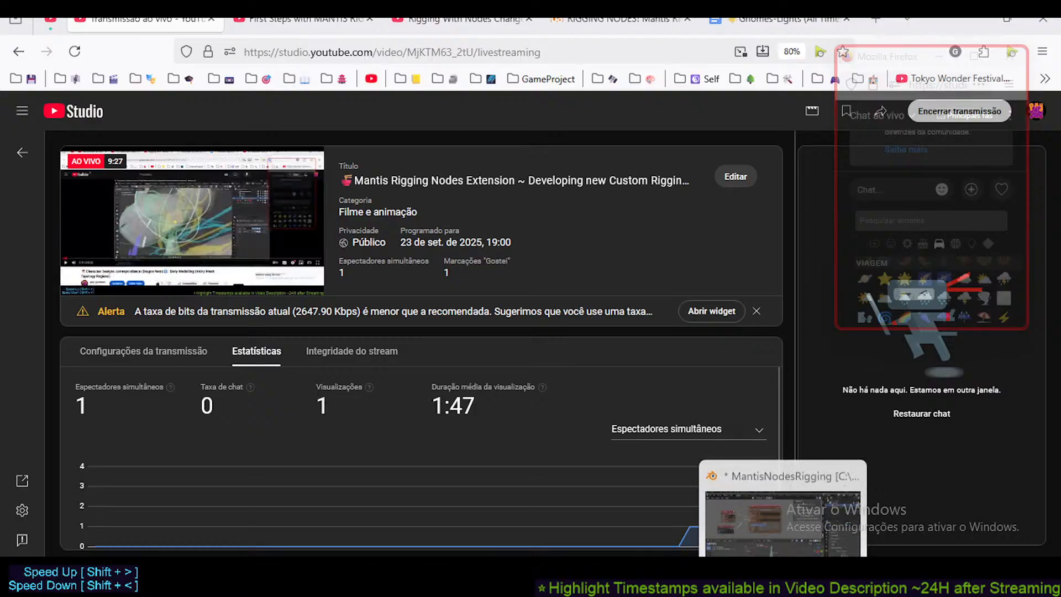
pyautogui.click(782, 578)
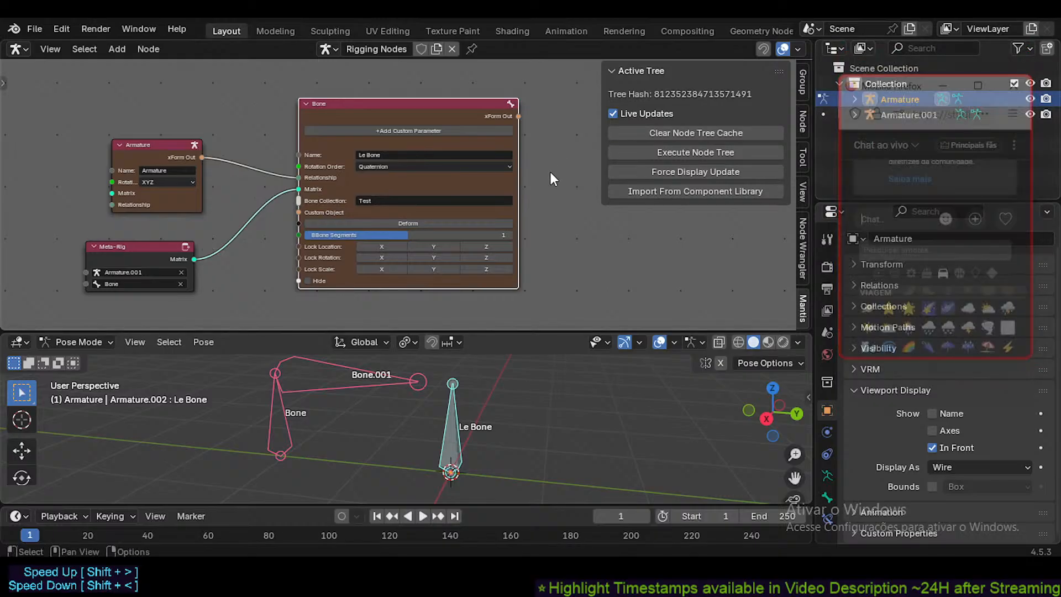
pyautogui.moveTo(270, 186); pyautogui.dragTo(290, 149, button='middle')
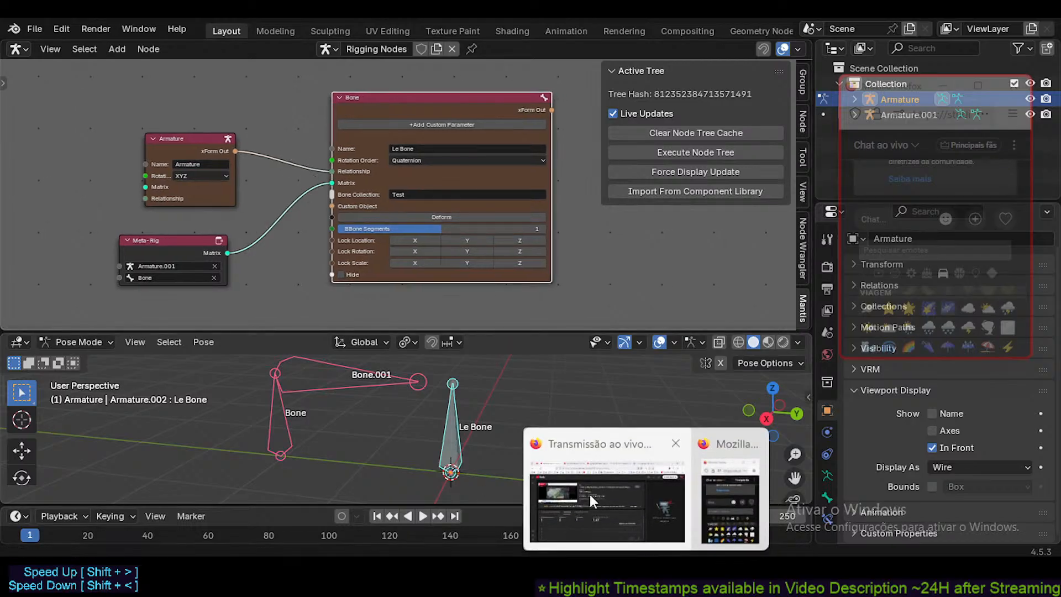
# - Switch to the browser's Blender Artists thread "RIGGING NODES! Mantis Rigging Nodes for Blender!" and read its opening post
pyautogui.click(589, 494)
pyautogui.click(619, 19)
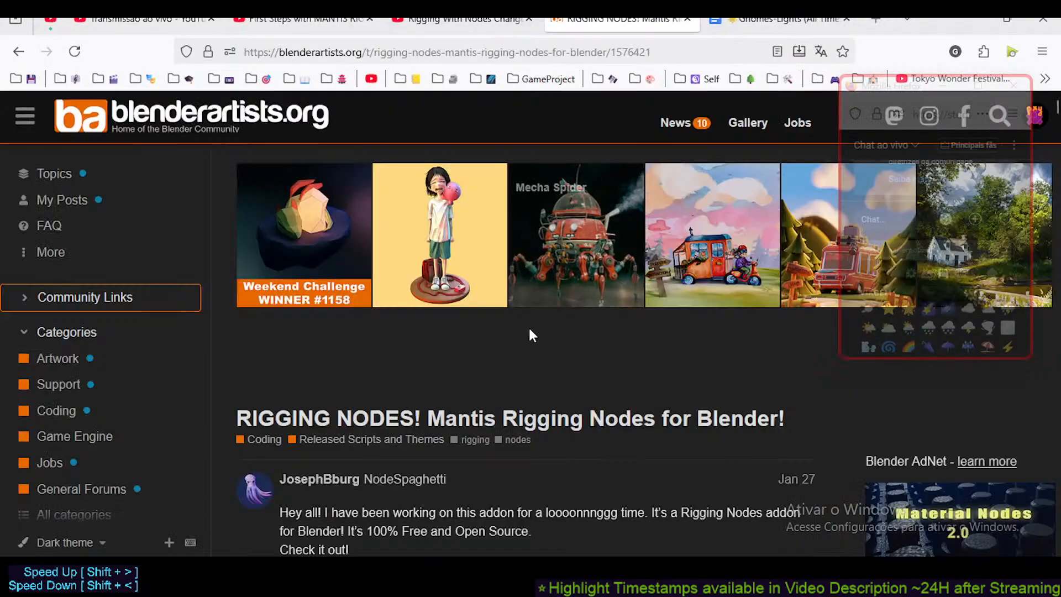
pyautogui.scroll(-5, 529, 335)
pyautogui.scroll(2, 534, 309)
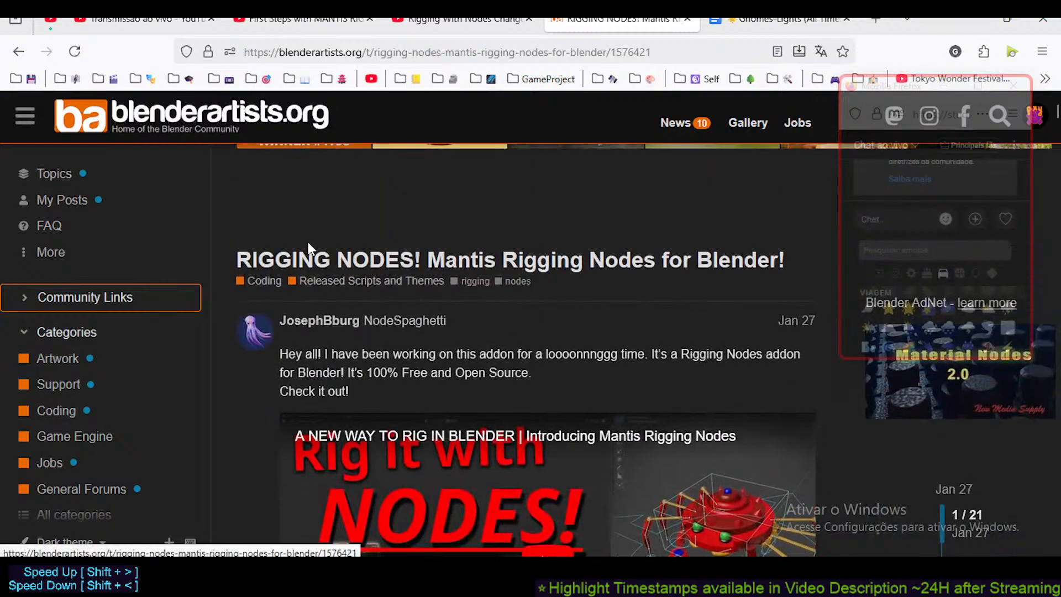
pyautogui.scroll(-1, 562, 305)
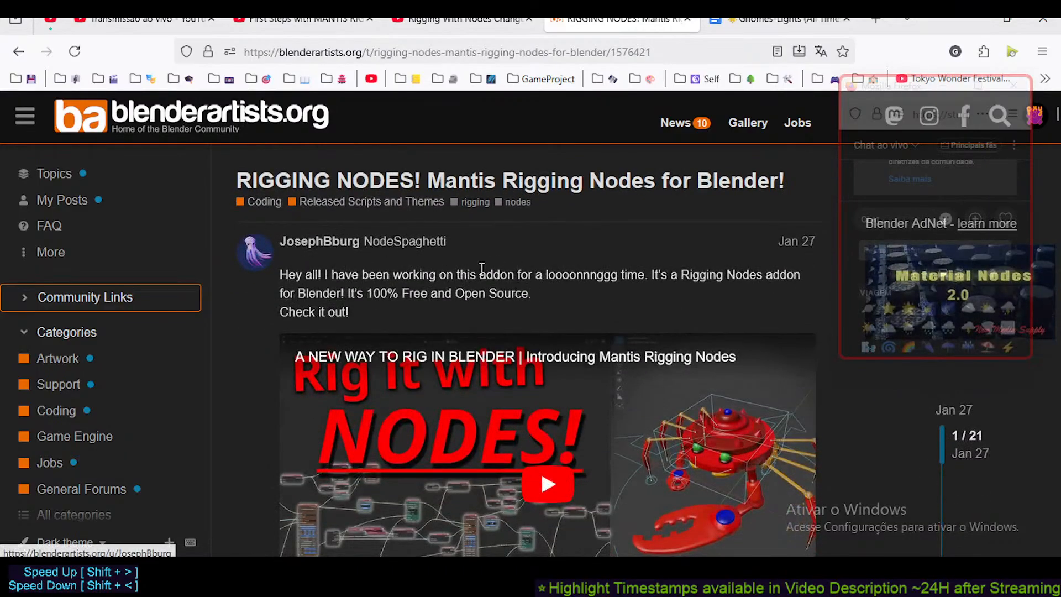
pyautogui.scroll(-1, 506, 271)
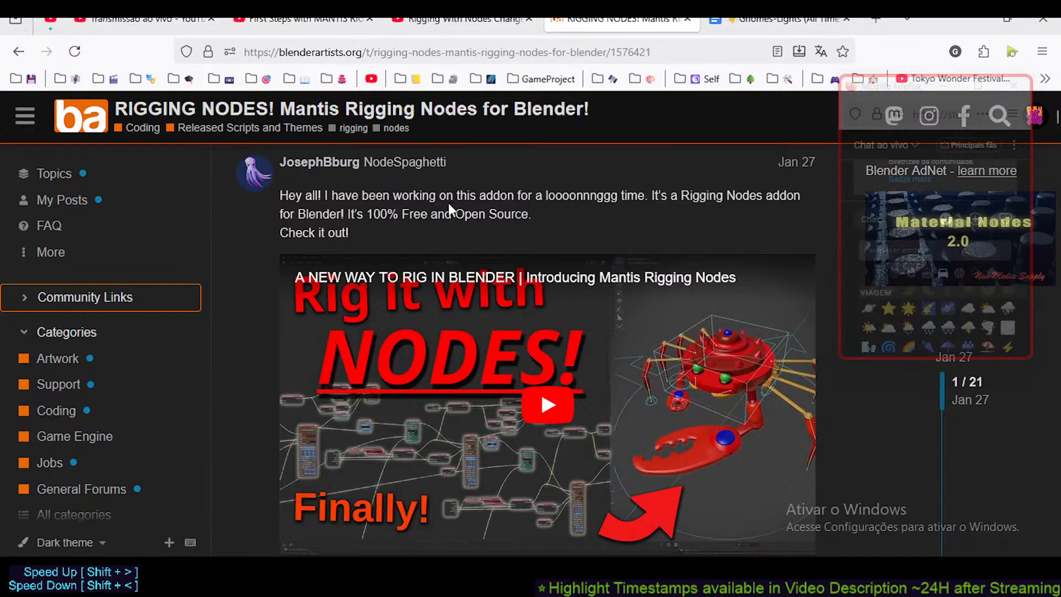
pyautogui.scroll(-8, 447, 243)
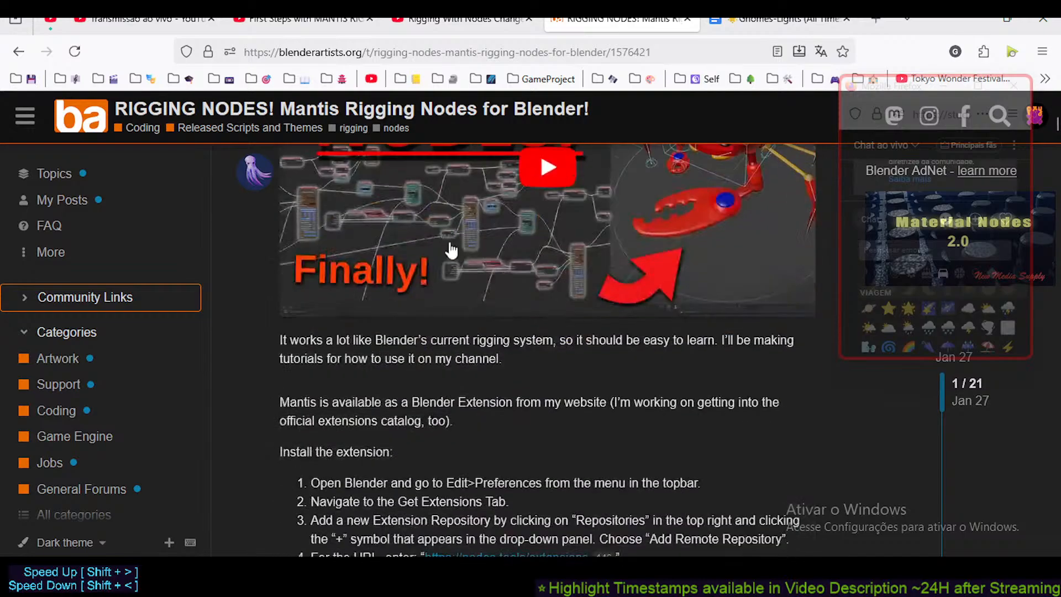
pyautogui.scroll(6, 349, 246)
pyautogui.scroll(6, 445, 287)
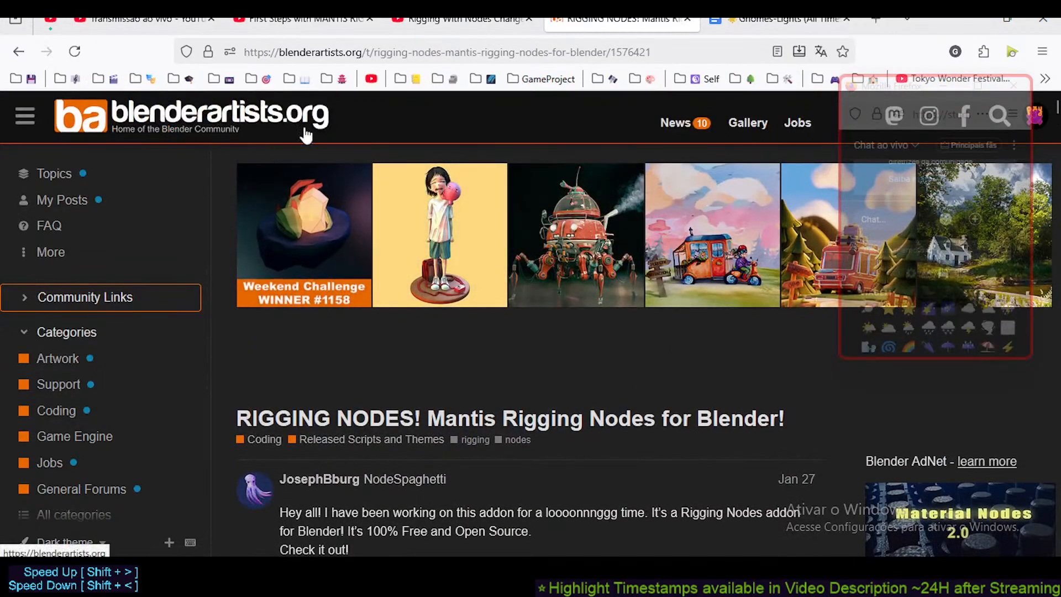
# - Examine the opening post's free and open-source note and its "A NEW WAY TO RIG IN BLENDER" introduction video
pyautogui.scroll(-3, 444, 356)
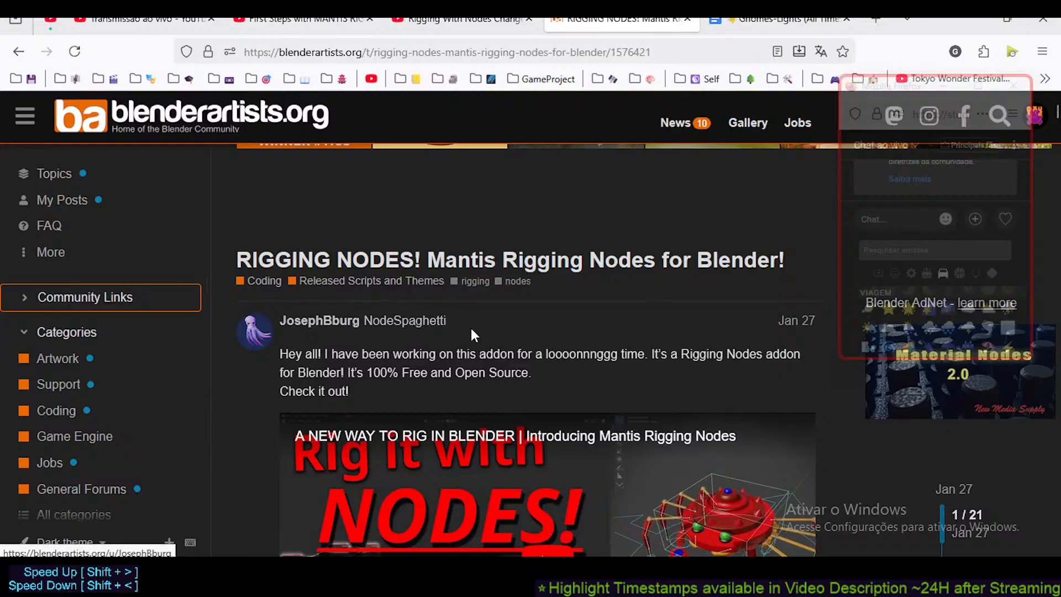
pyautogui.scroll(-3, 640, 312)
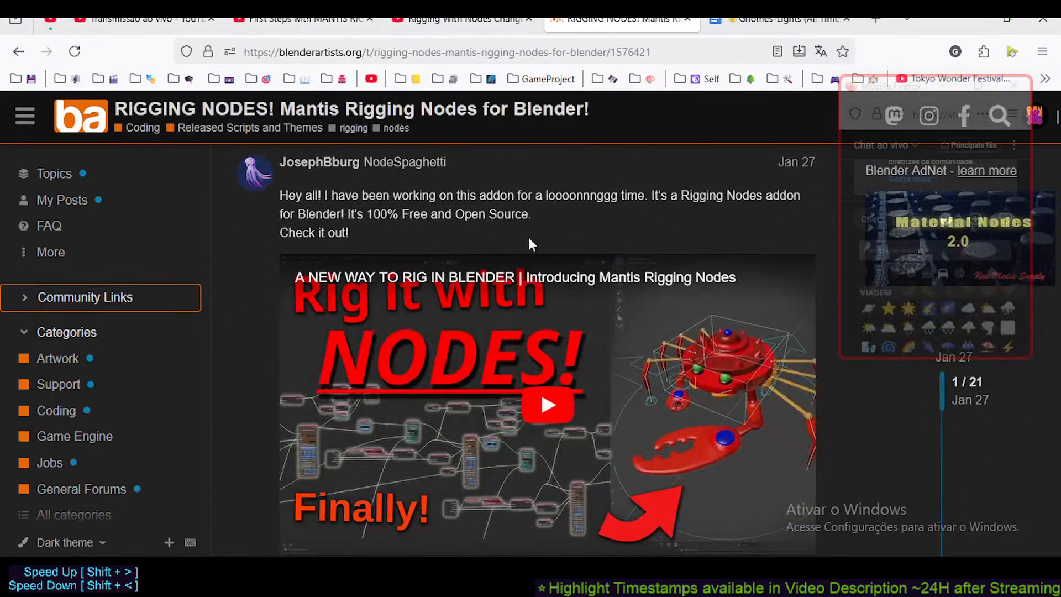
pyautogui.scroll(-4, 528, 241)
pyautogui.scroll(3, 477, 303)
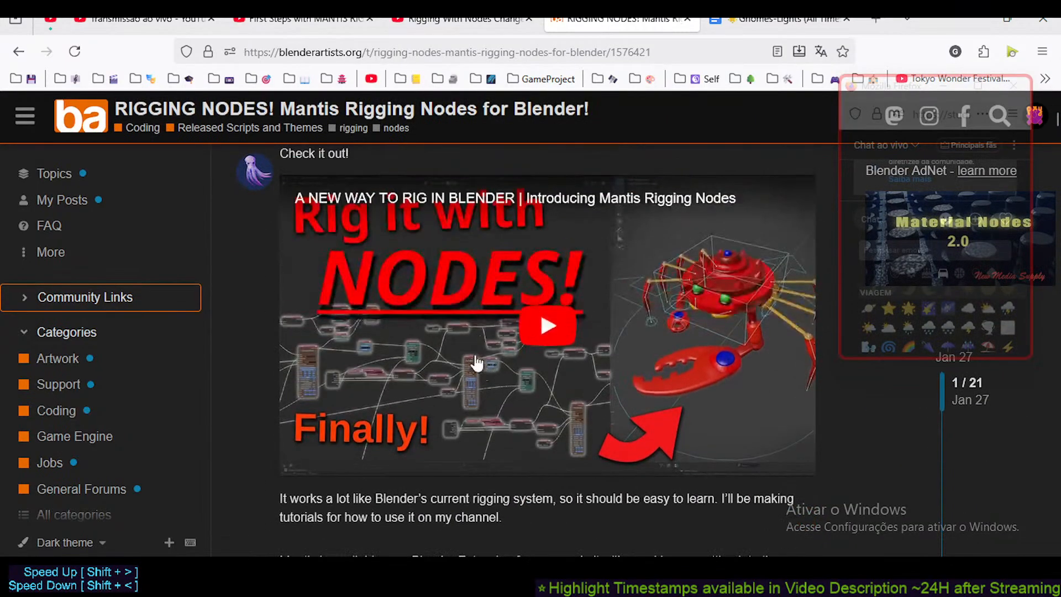
pyautogui.scroll(-4, 464, 219)
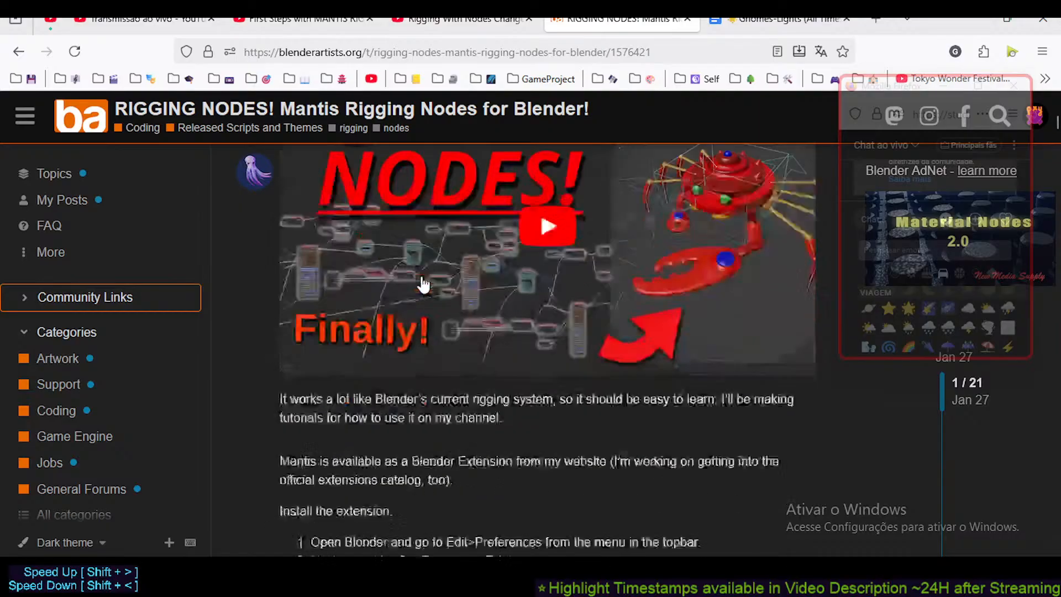
pyautogui.scroll(4, 490, 296)
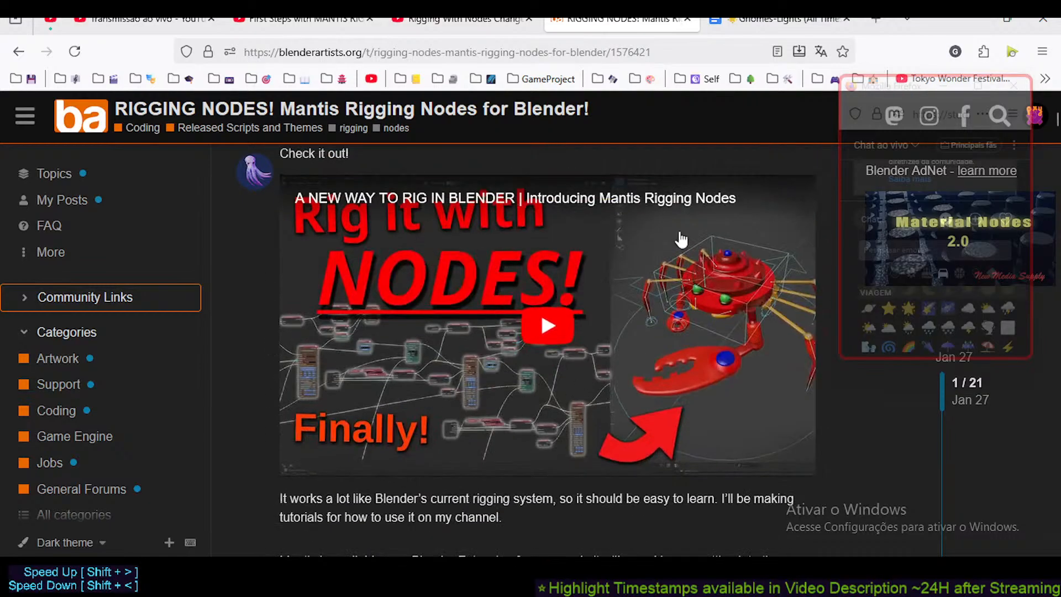
# - Look through the thread down to the "First Steps with MANTIS RIGGING NODES for Blender" tutorial and back to the installation screenshot
pyautogui.scroll(-10, 521, 379)
pyautogui.scroll(-7, 528, 383)
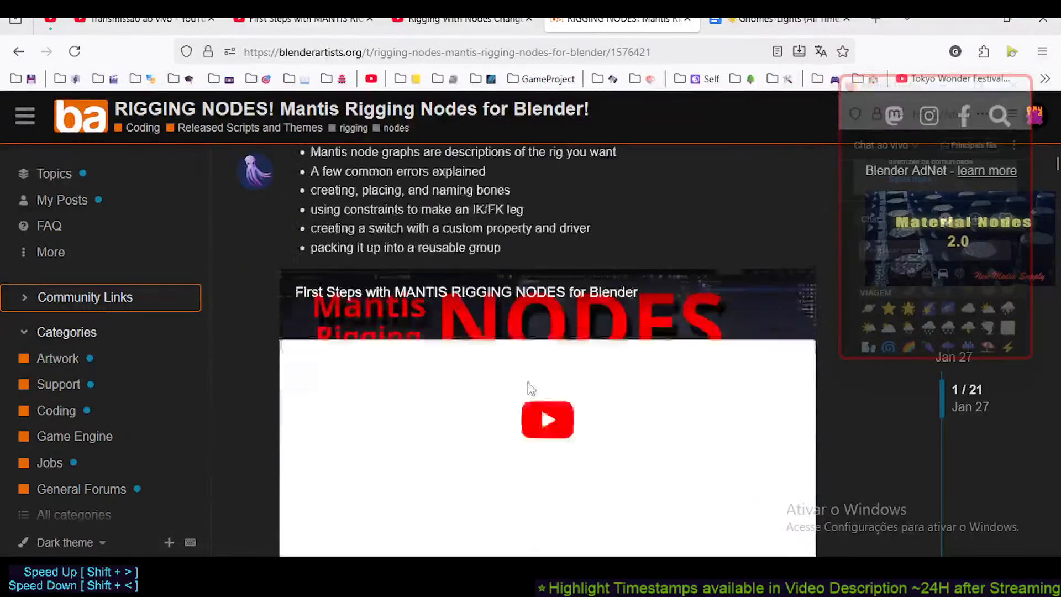
pyautogui.scroll(7, 539, 400)
pyautogui.scroll(-10, 497, 384)
pyautogui.scroll(10, 486, 382)
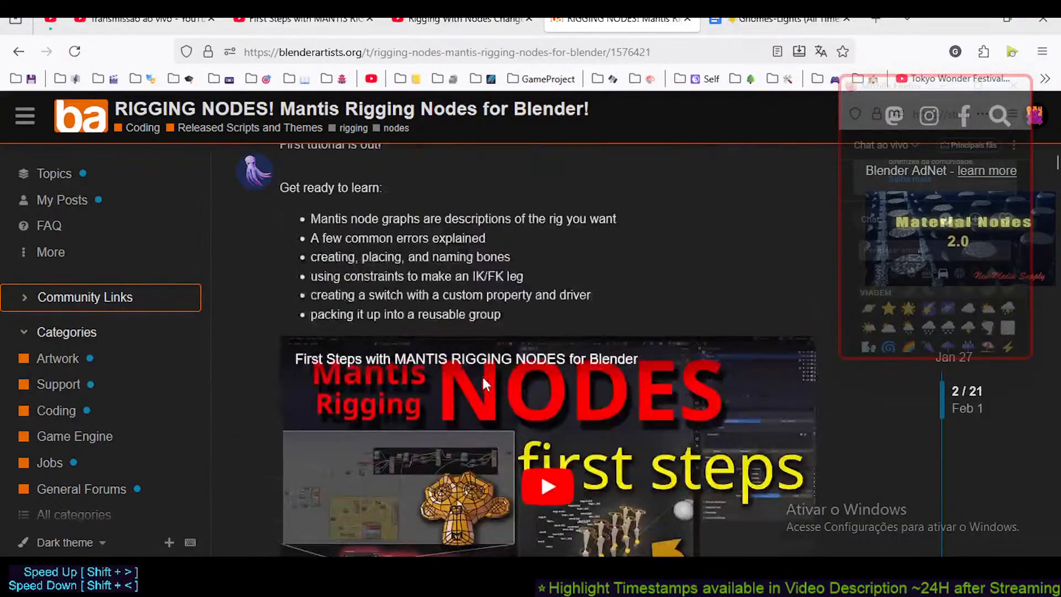
pyautogui.scroll(4, 485, 376)
pyautogui.scroll(4, 482, 379)
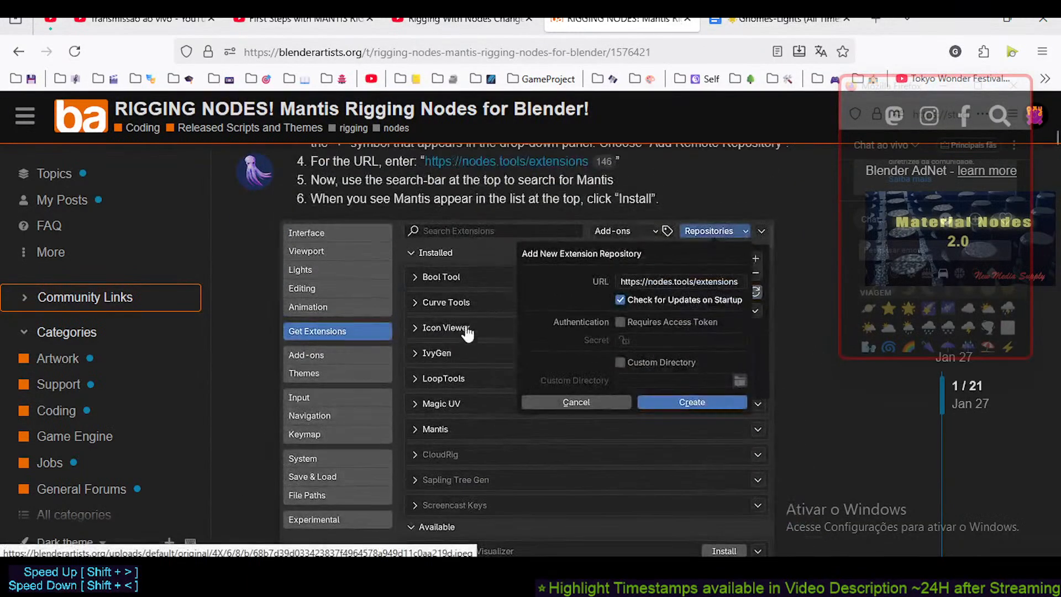
pyautogui.scroll(3, 590, 294)
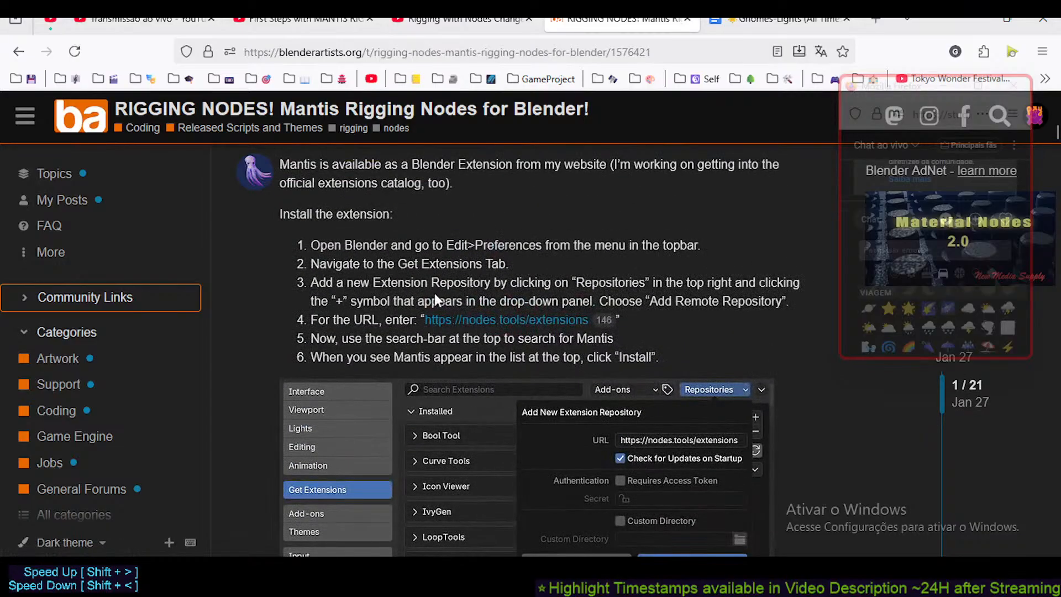
pyautogui.scroll(-2, 754, 374)
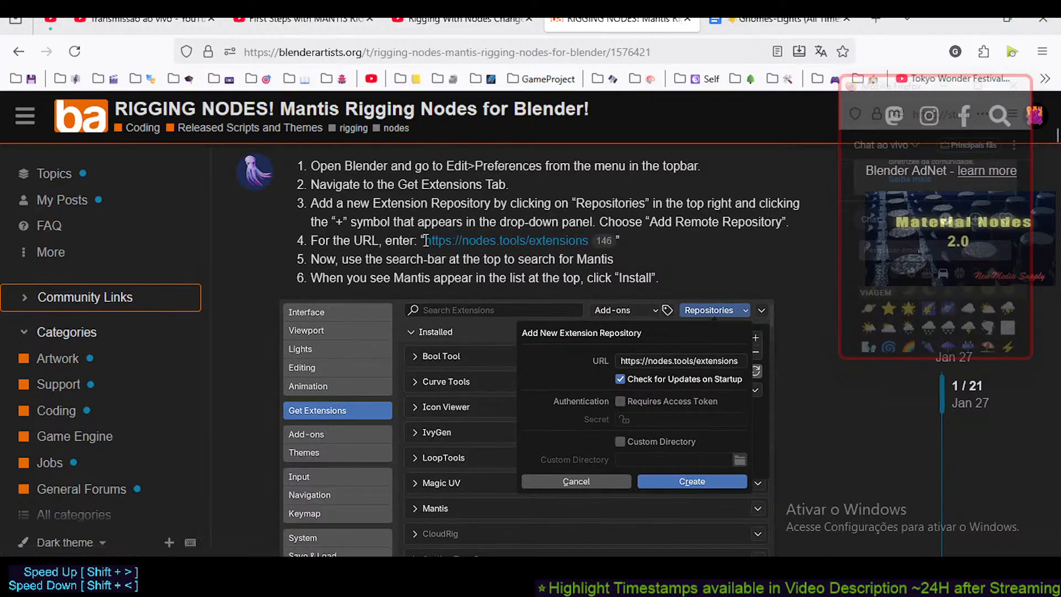
pyautogui.click(469, 243)
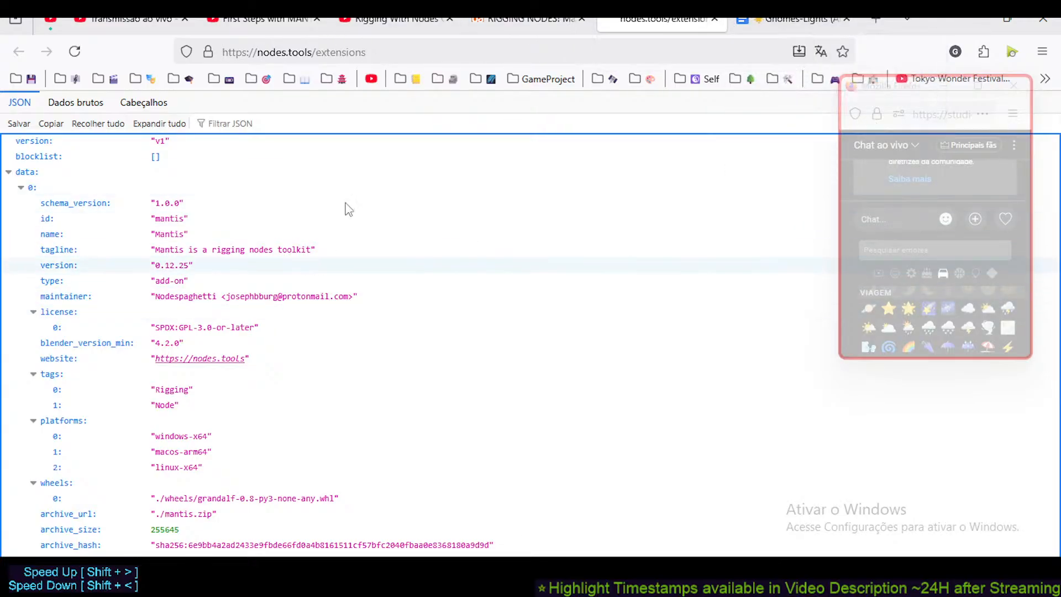
pyautogui.click(714, 19)
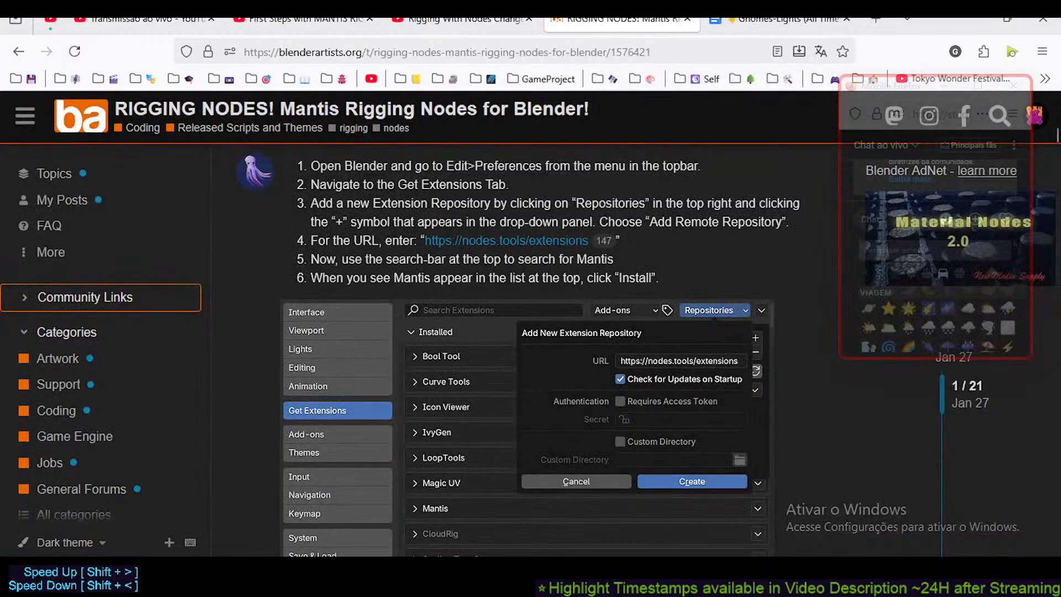
# - Switch to Blender and open the list of extension repositories in the preferences
pyautogui.hotkey('alt', 'Tab')
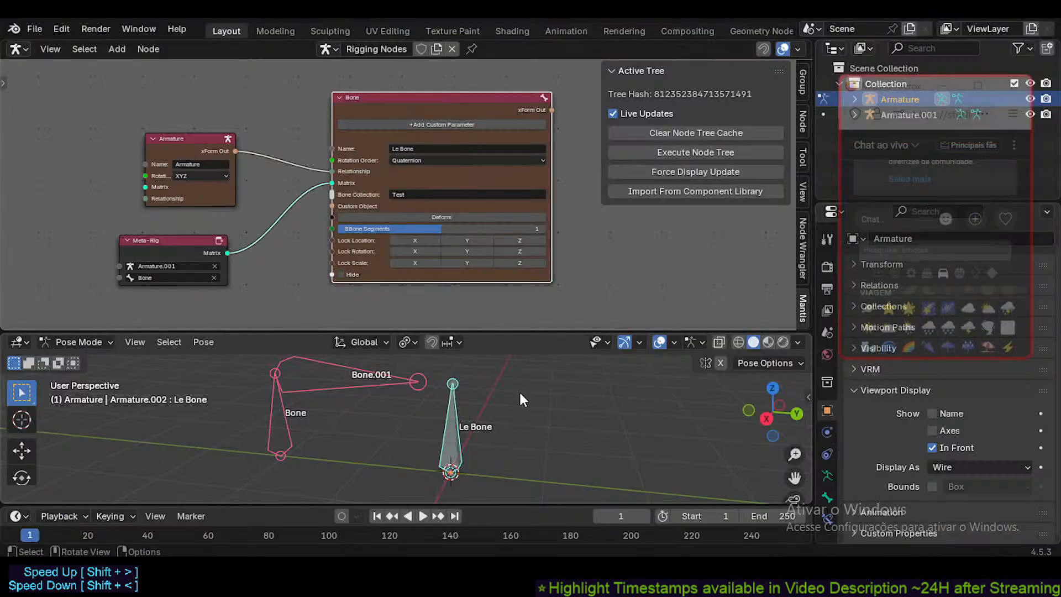
pyautogui.hotkey('ctrl', ',')
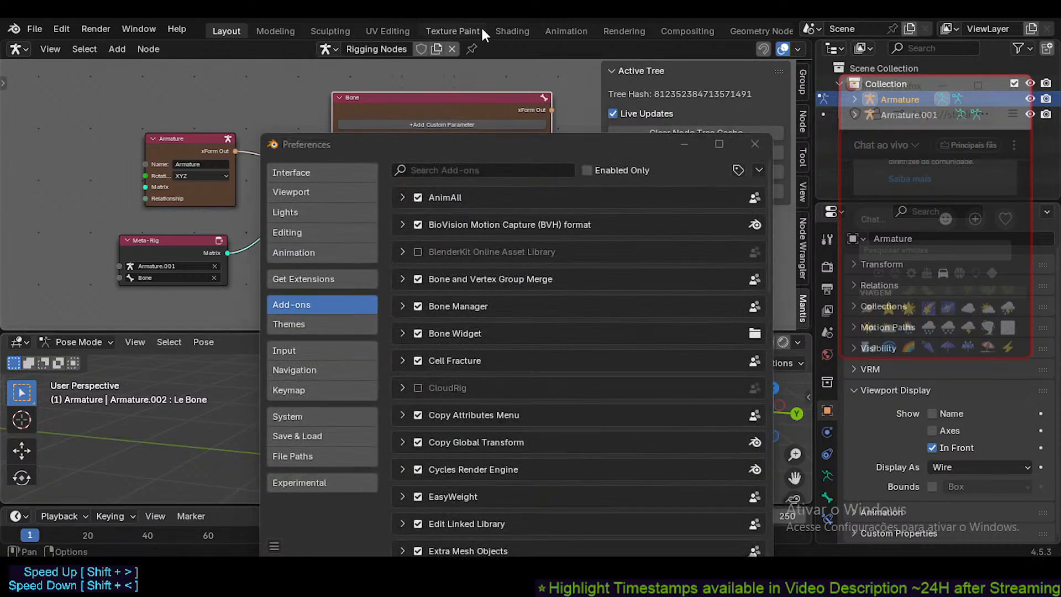
pyautogui.click(334, 277)
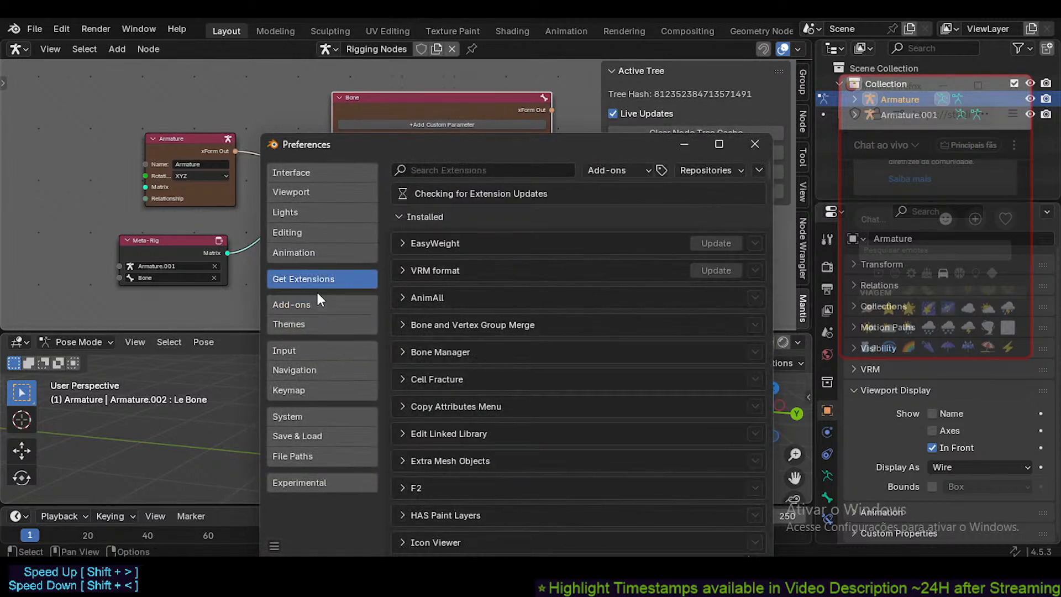
pyautogui.click(689, 170)
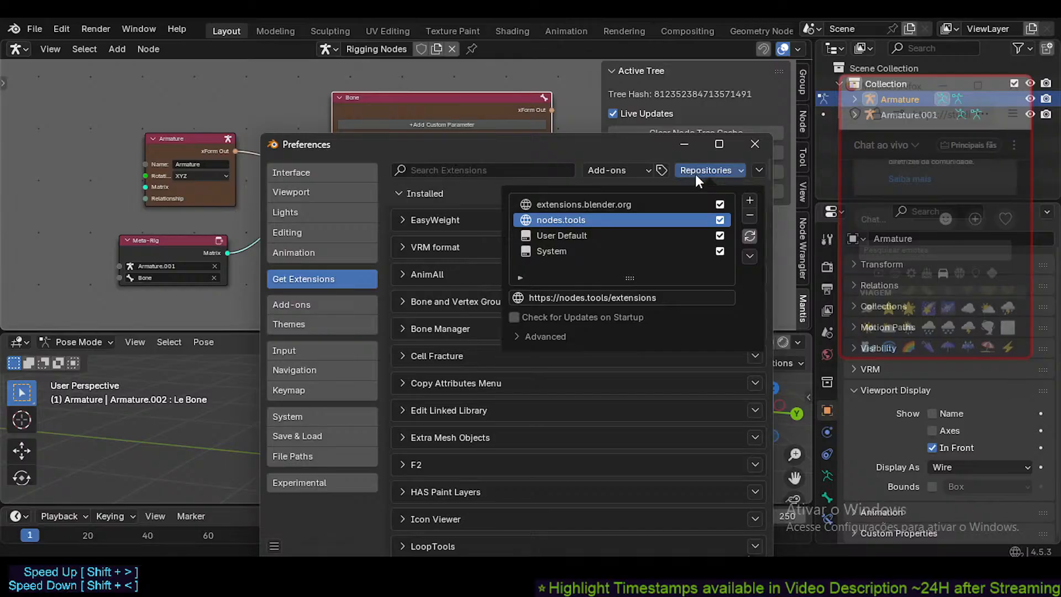
# - Open the form for adding a remote extension repository and leave it without creating one
pyautogui.click(750, 202)
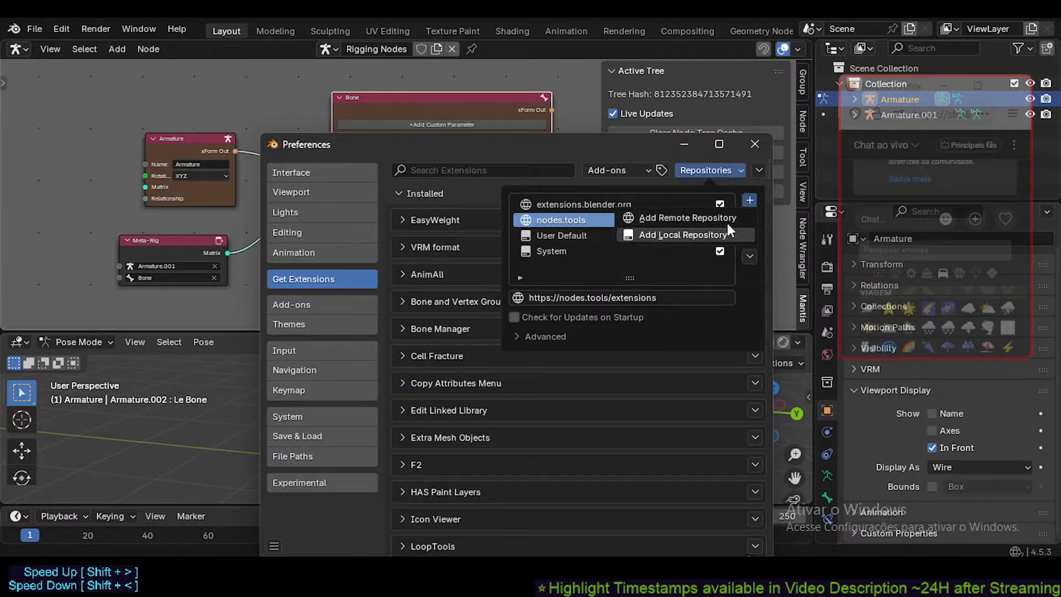
pyautogui.click(658, 218)
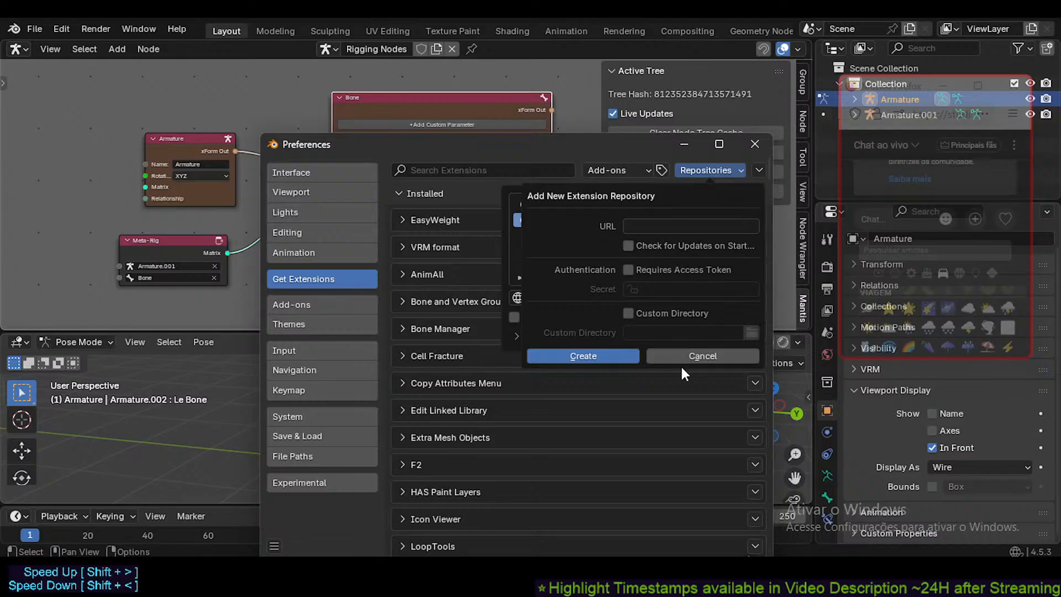
pyautogui.write('https://nodes.tools/extensions')
pyautogui.click(648, 355)
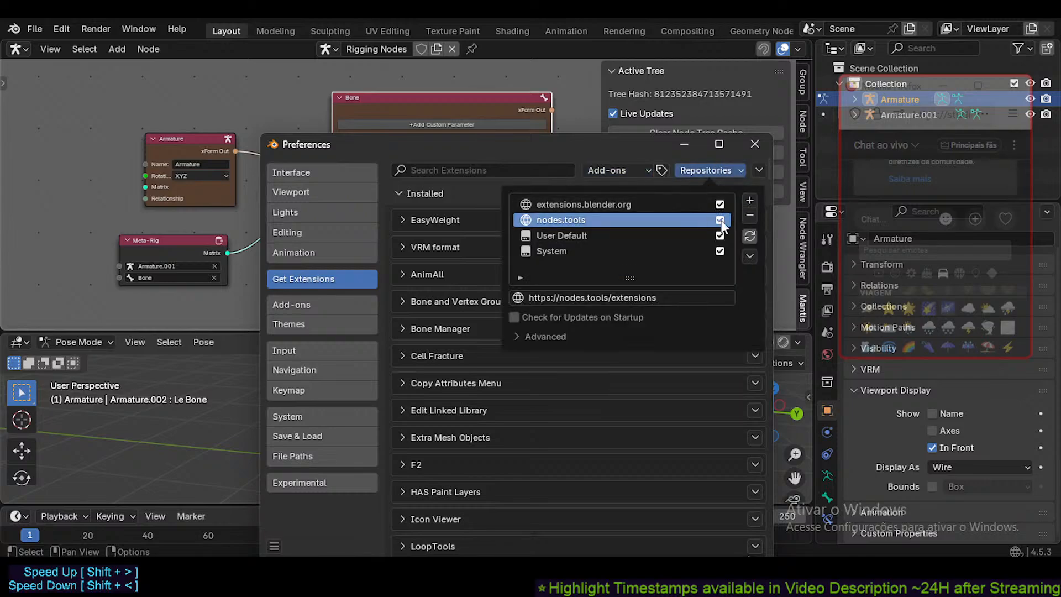
# - Search the extensions for "mantis" and inspect the details of the installed Mantis extension
pyautogui.click(487, 192)
pyautogui.click(457, 168)
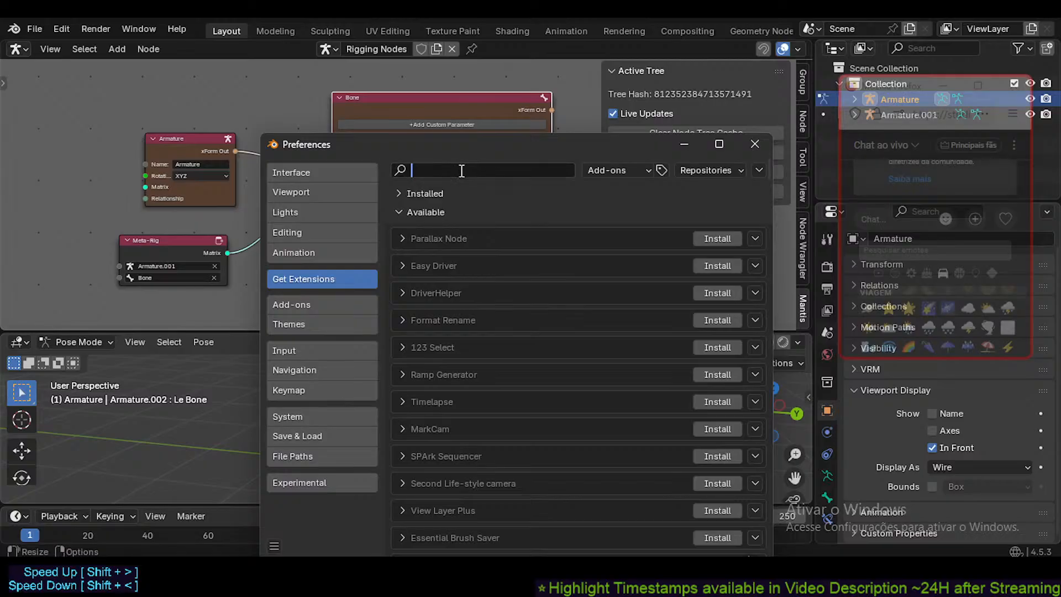
pyautogui.write('mantis')
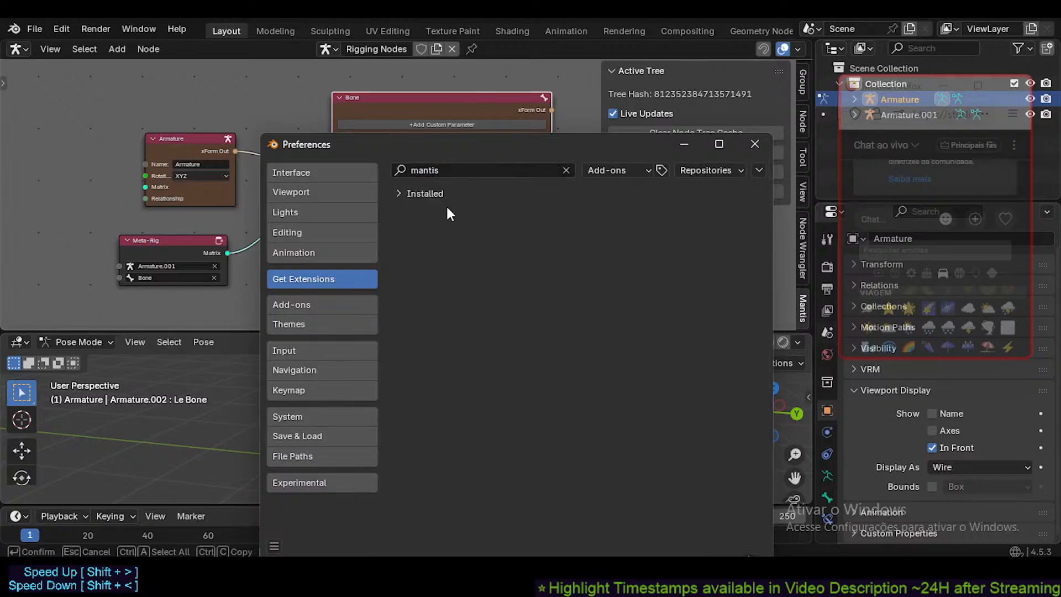
pyautogui.click(430, 195)
pyautogui.click(409, 219)
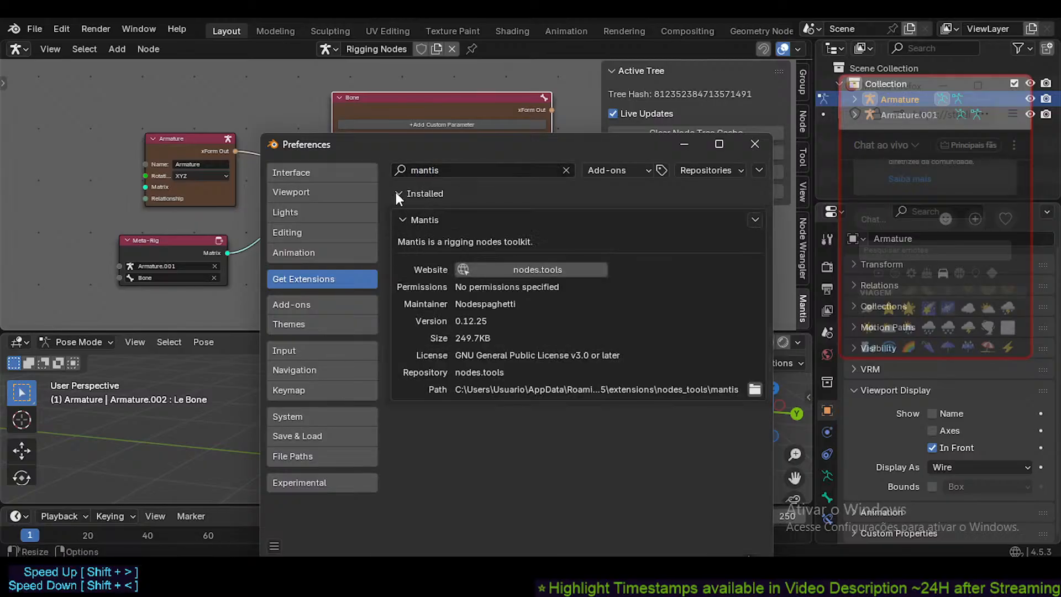
pyautogui.click(401, 220)
pyautogui.click(397, 190)
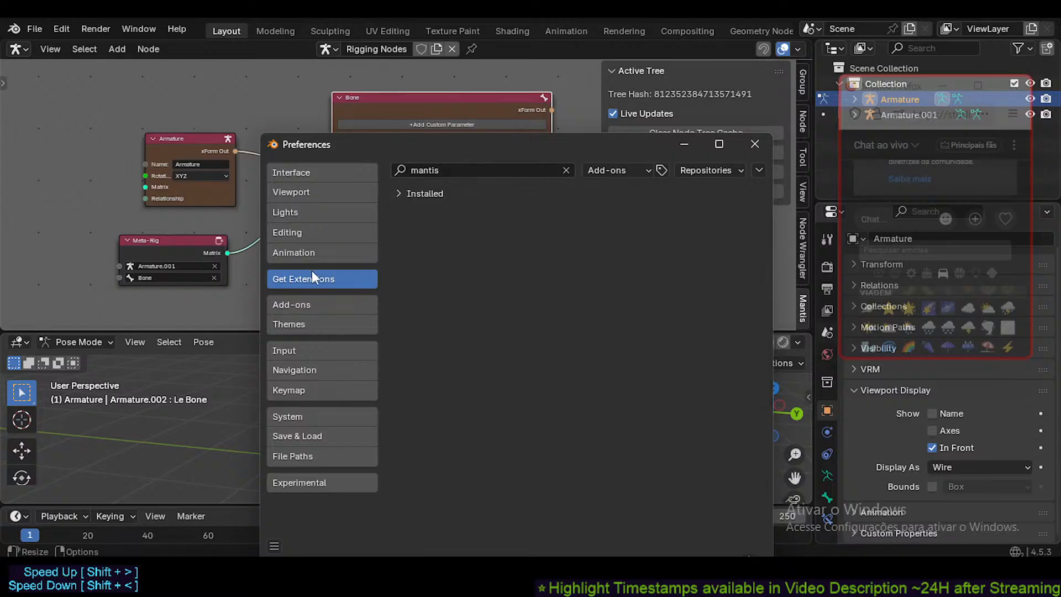
# - Clear the extension search, look up "mantis" among the add-ons and expand its details and preferences
pyautogui.click(565, 170)
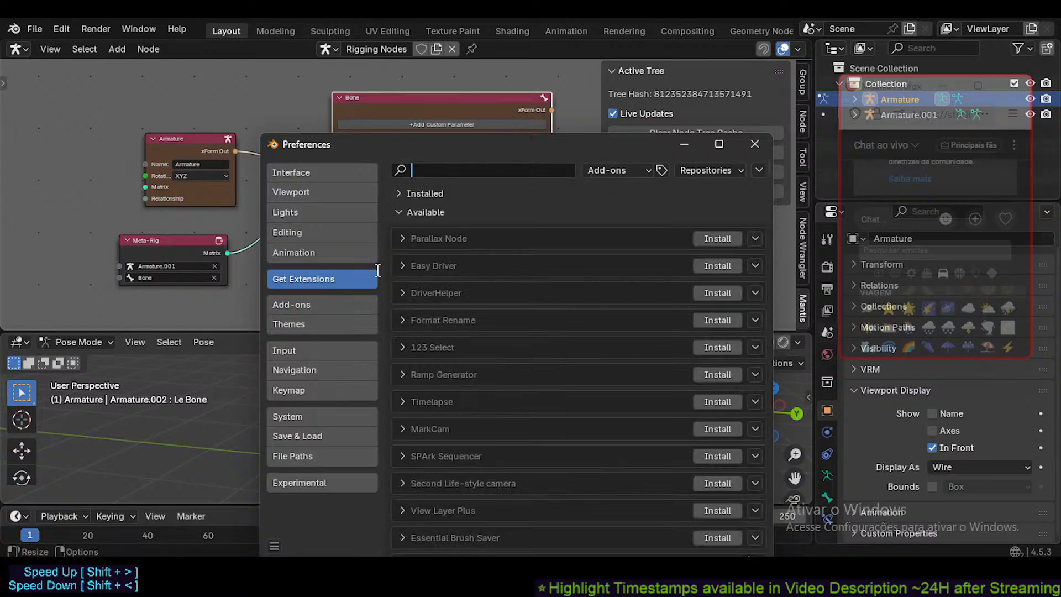
pyautogui.click(341, 306)
pyautogui.click(423, 173)
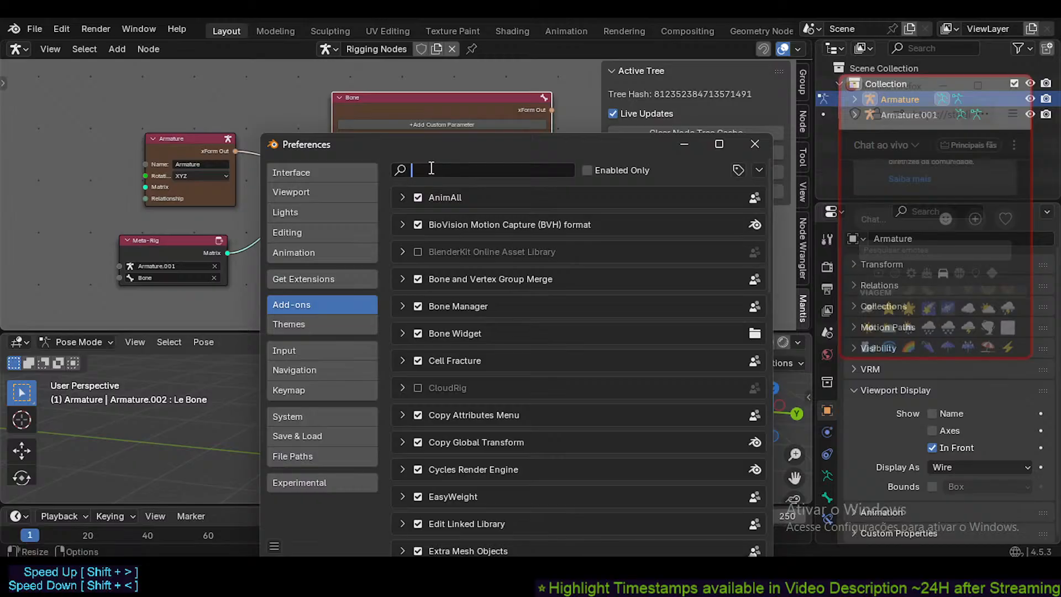
pyautogui.write('mantis')
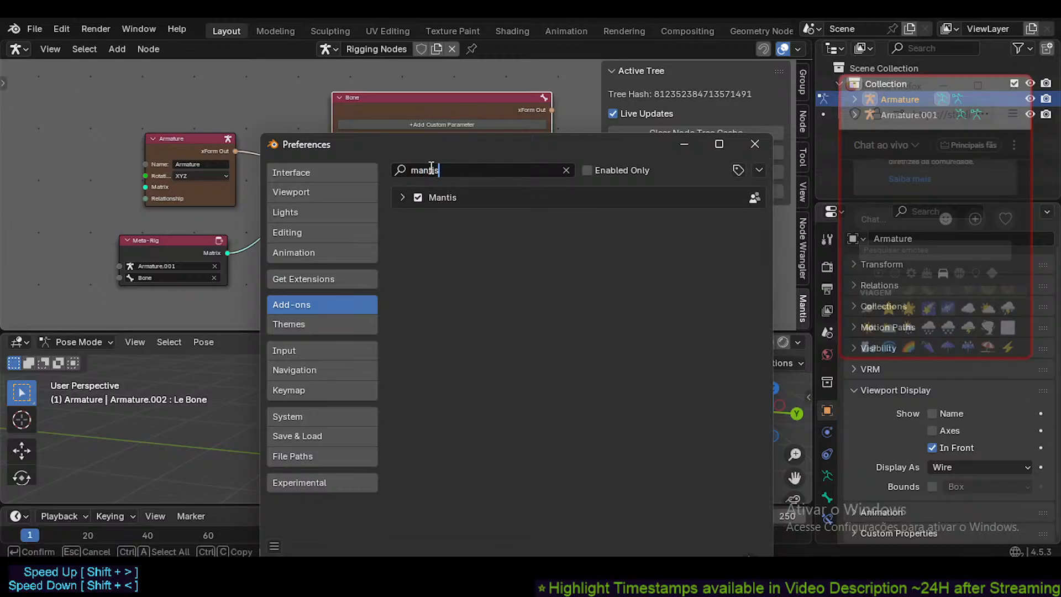
pyautogui.click(402, 198)
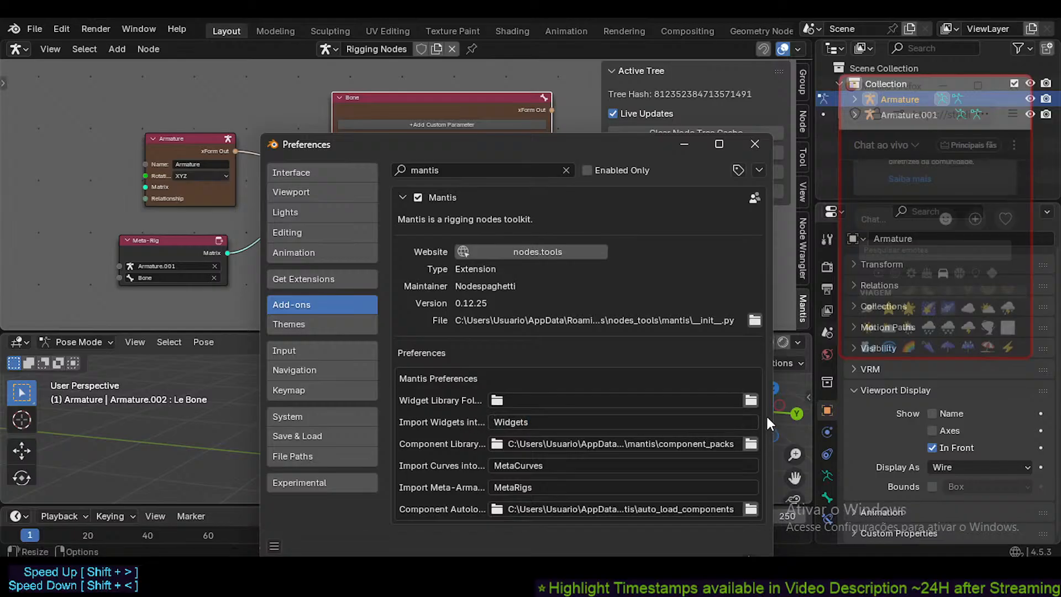
# - Widen the Preferences window on both sides so the Mantis folder paths and collection labels can be read
pyautogui.moveTo(773, 400); pyautogui.dragTo(947, 399)
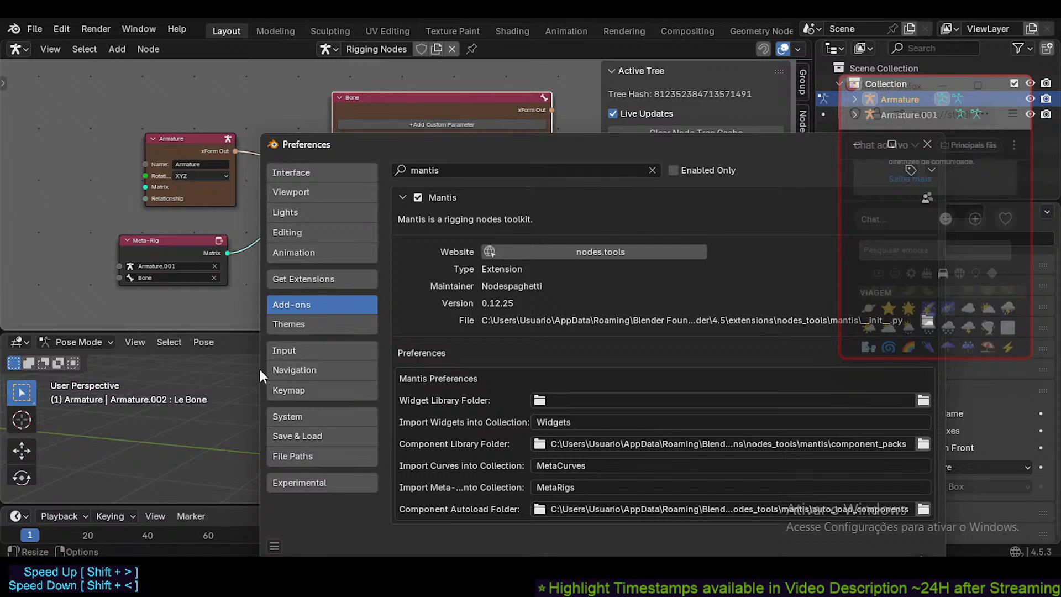
pyautogui.moveTo(256, 369); pyautogui.dragTo(183, 369)
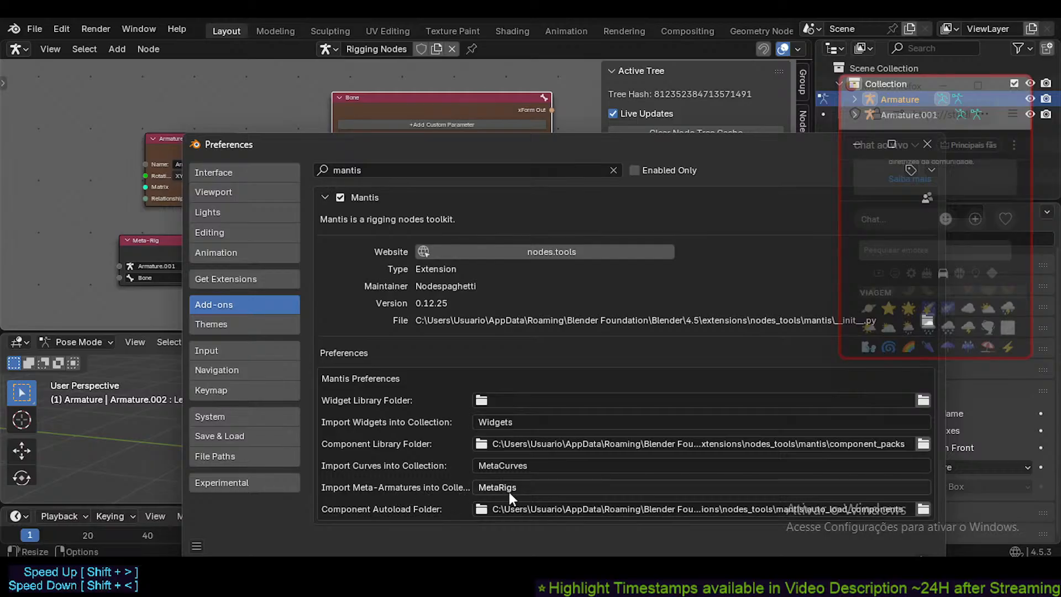
pyautogui.moveTo(946, 490); pyautogui.dragTo(1028, 489)
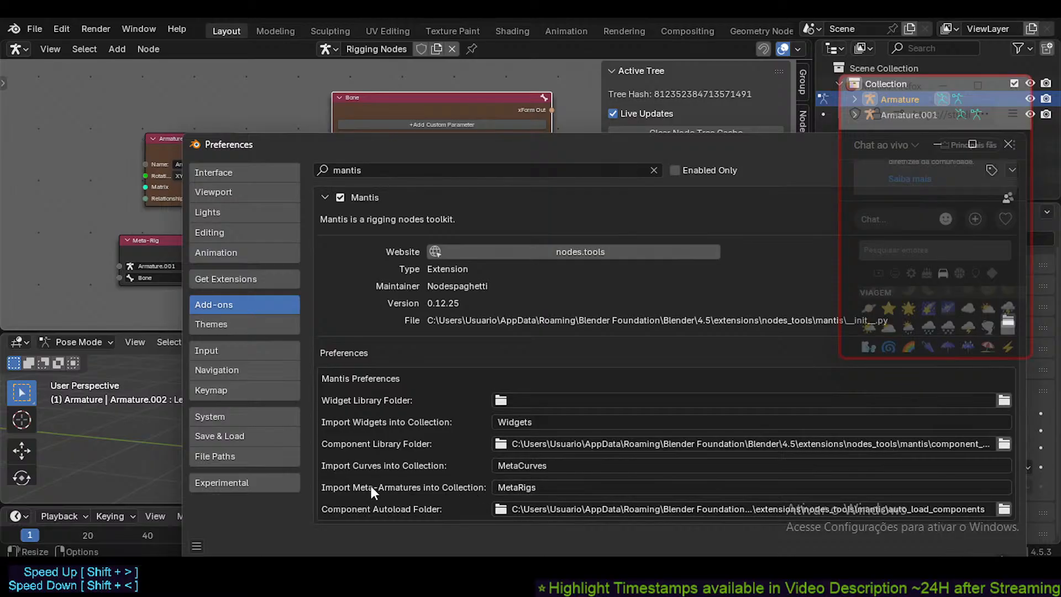
pyautogui.moveTo(181, 469); pyautogui.dragTo(160, 469)
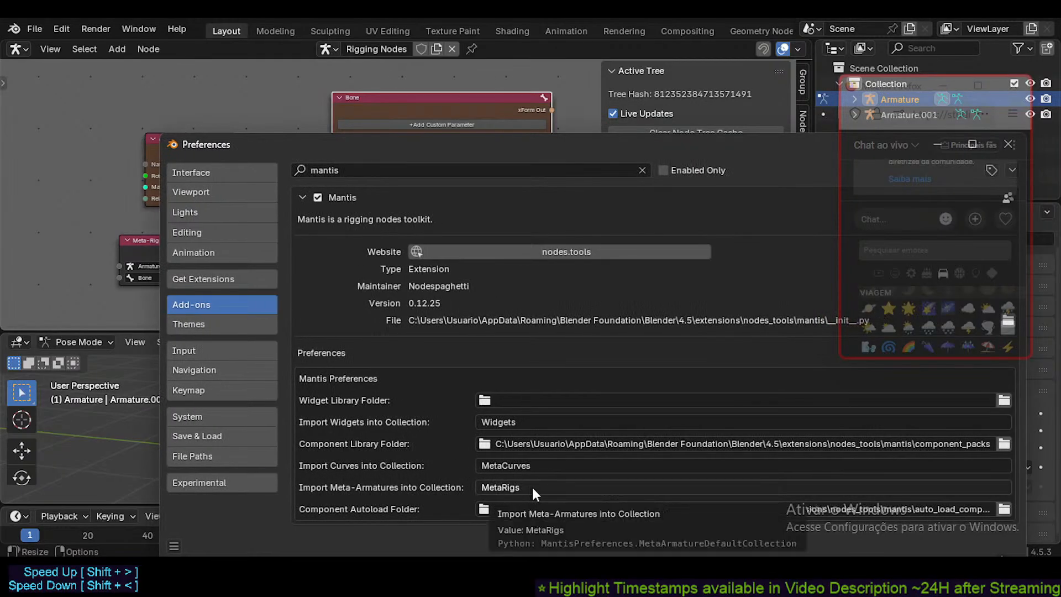
# - Post a live chat message with a star emoji and the text "Installation"
pyautogui.click(889, 310)
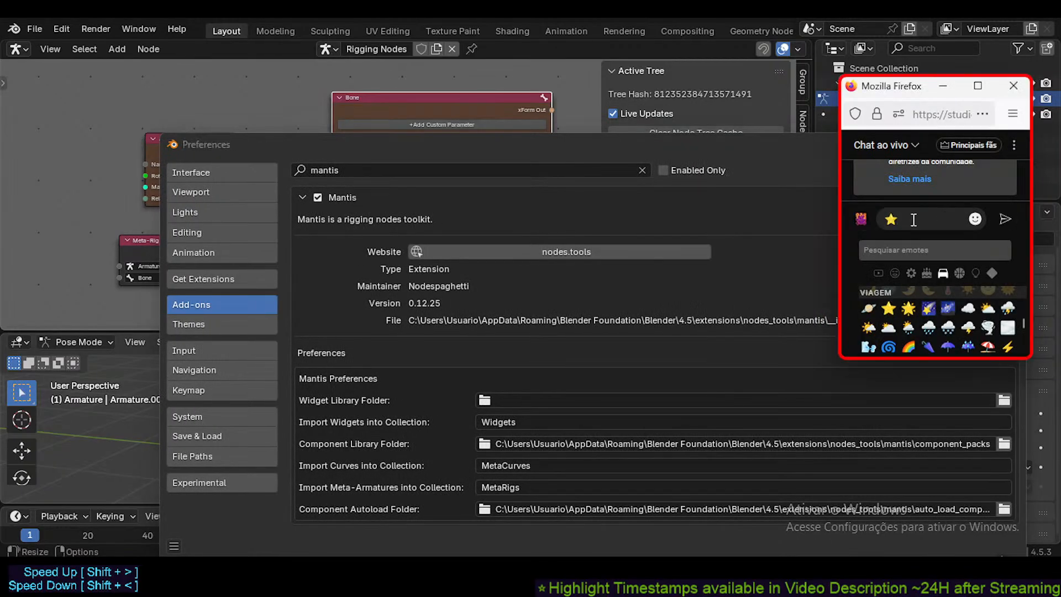
pyautogui.write('Installation')
pyautogui.press('Return')
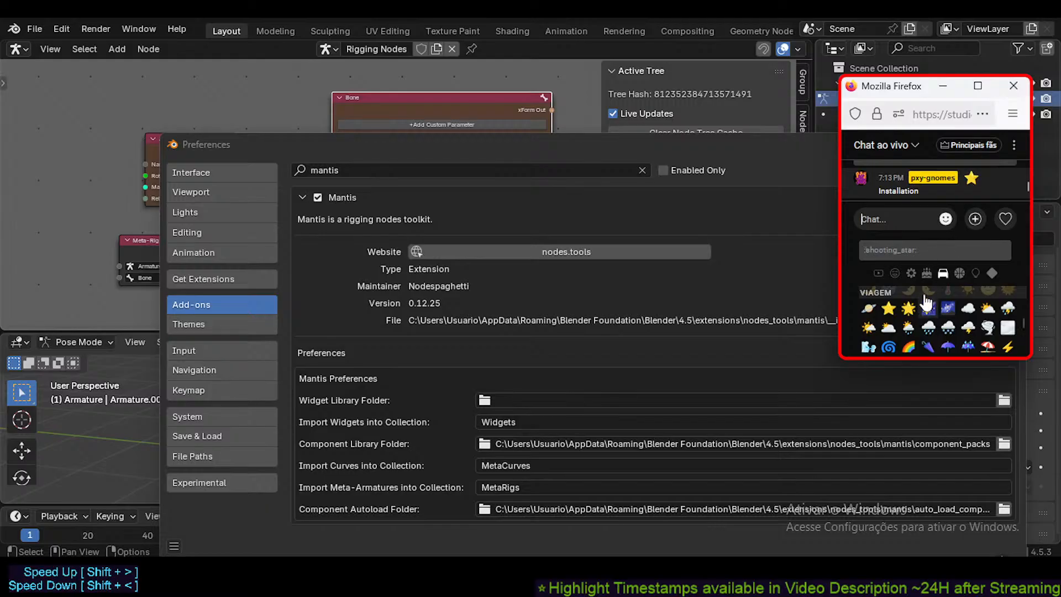
# - Examine the collection names Mantis uses for importing curves and meta-armatures, leaving both fields unedited
pyautogui.click(486, 465)
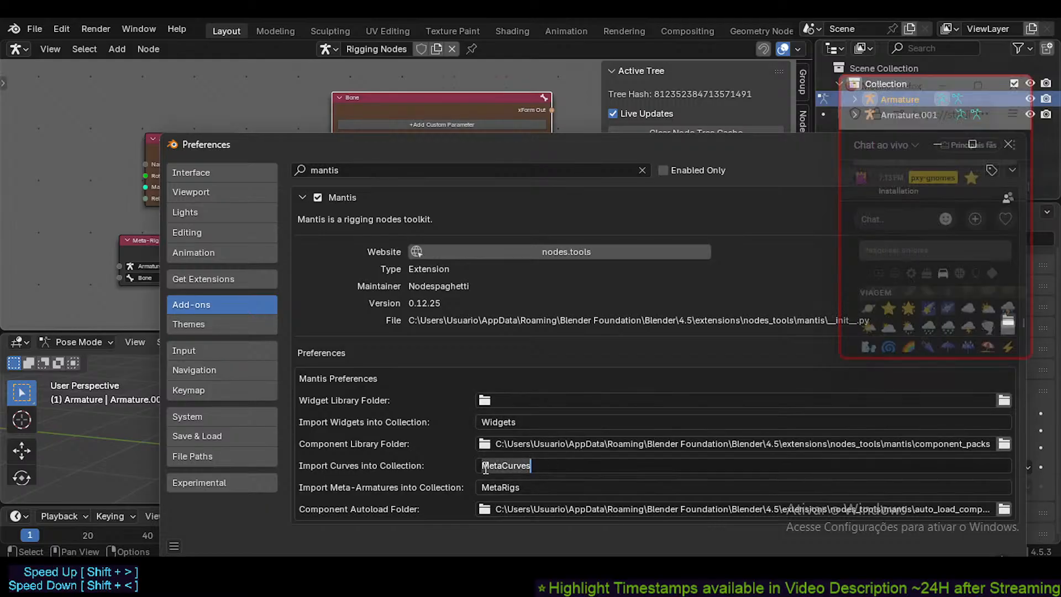
pyautogui.press('Escape')
pyautogui.click(538, 487)
pyautogui.press('Escape')
pyautogui.click(482, 487)
pyautogui.press('Escape')
pyautogui.click(525, 487)
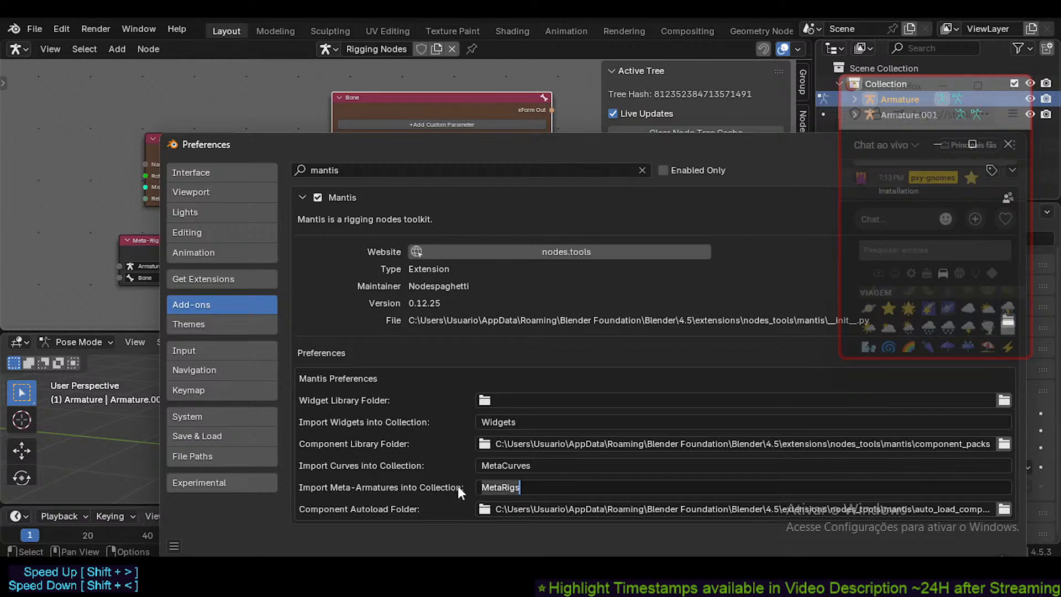
pyautogui.press('Escape')
pyautogui.click(530, 487)
pyautogui.click(450, 479)
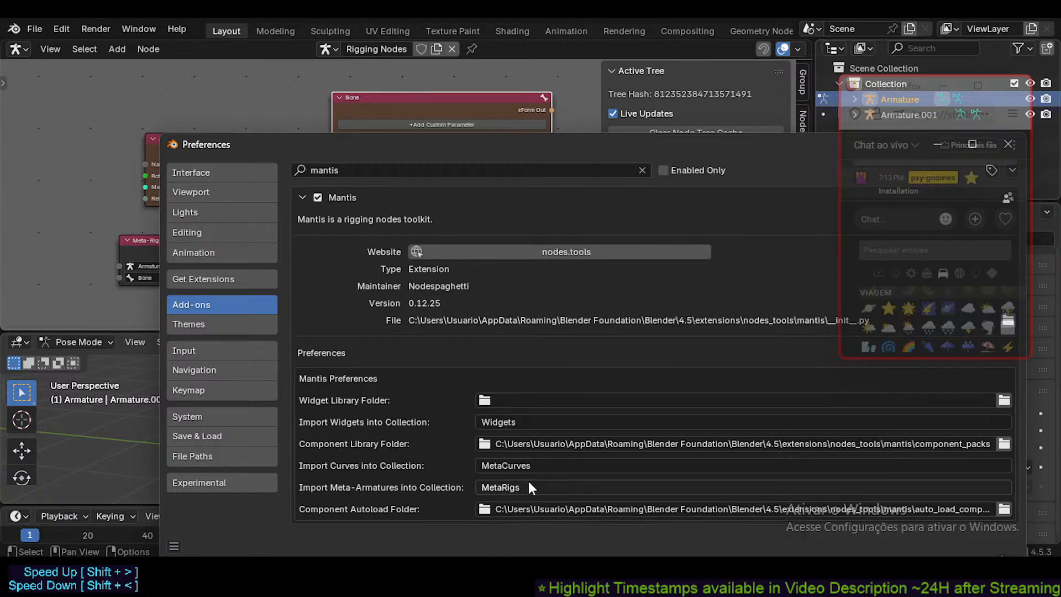
pyautogui.click(528, 486)
pyautogui.click(448, 487)
# - Narrow the Preferences window and reposition it higher over the node editor
pyautogui.moveTo(516, 144); pyautogui.dragTo(453, 140)
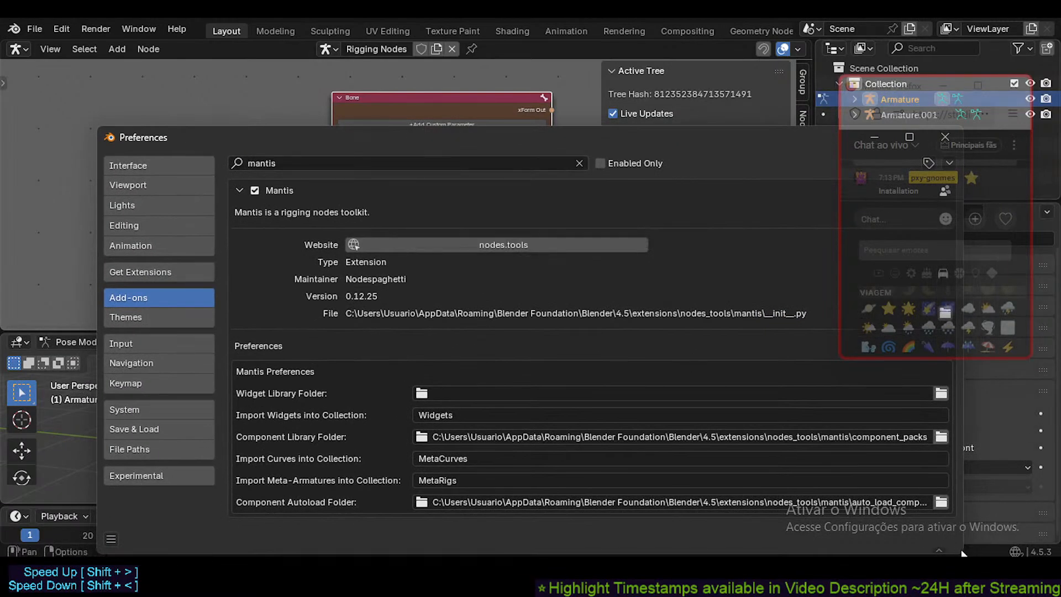
pyautogui.moveTo(964, 552); pyautogui.dragTo(829, 553)
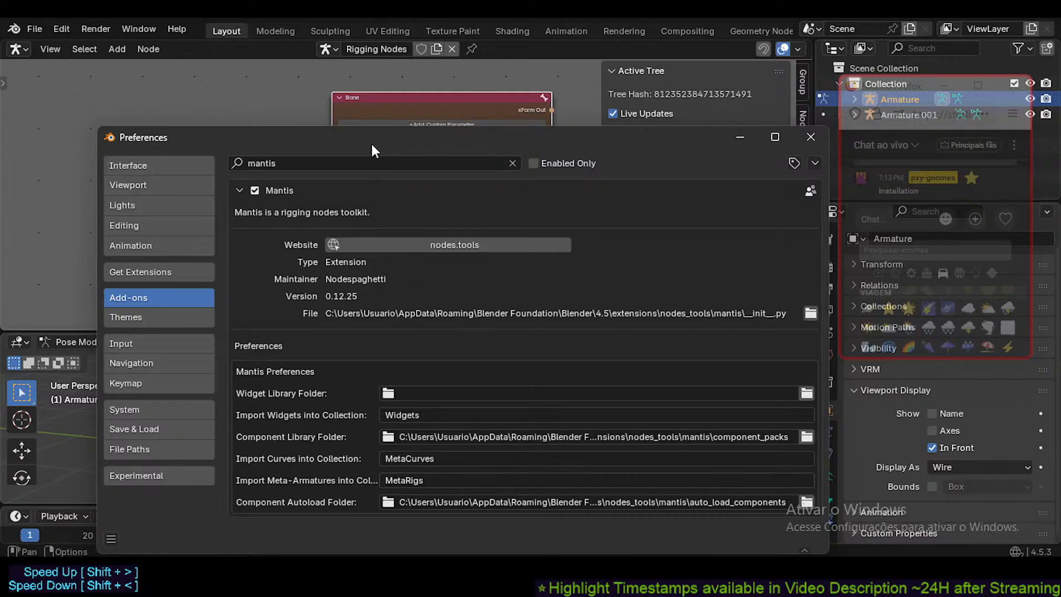
pyautogui.moveTo(371, 144); pyautogui.dragTo(394, 102)
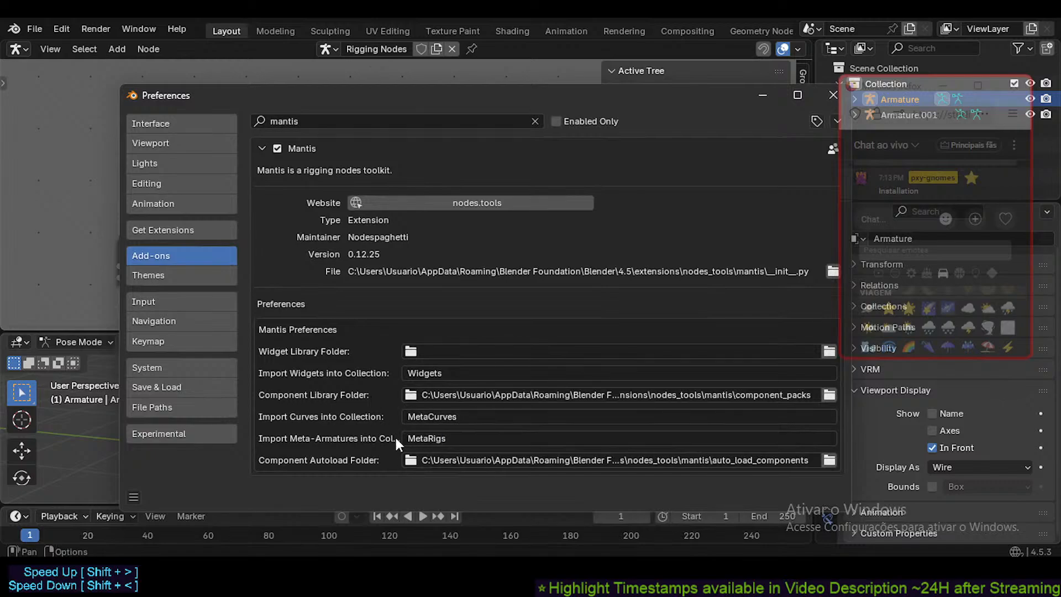
# - Review the Import Meta-Armatures into Collection setting again without editing it, and close the preferences
pyautogui.click(440, 436)
pyautogui.press('Return')
pyautogui.click(451, 440)
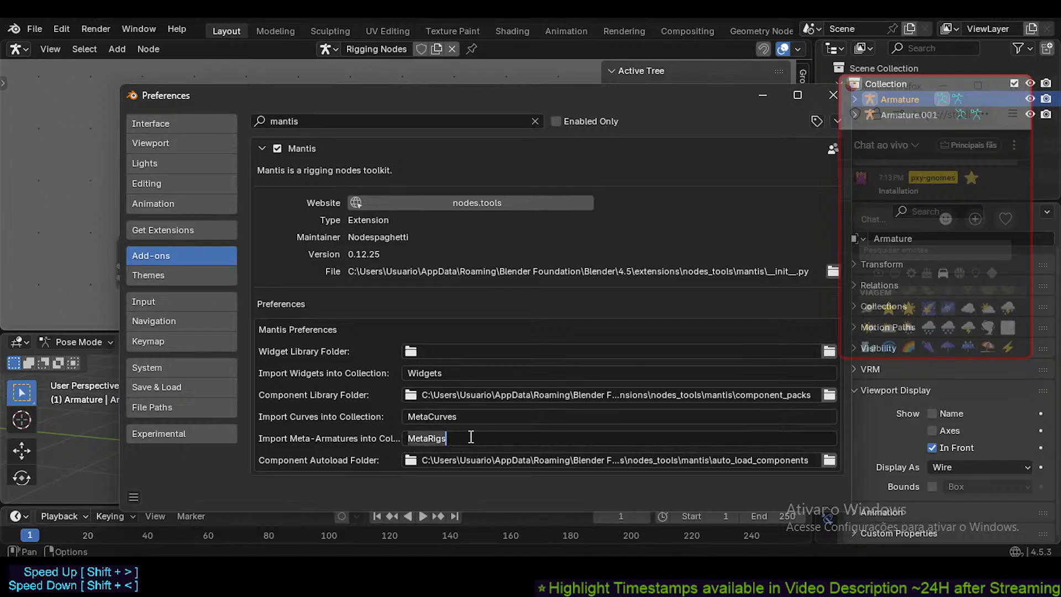
pyautogui.click(470, 437)
pyautogui.click(379, 438)
pyautogui.click(473, 440)
pyautogui.press('Return')
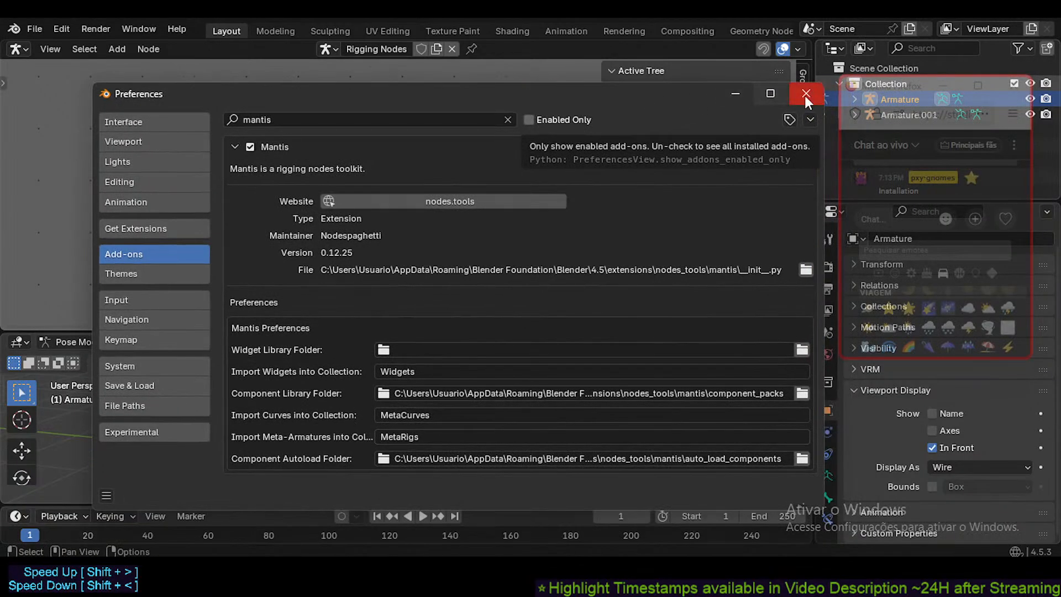
pyautogui.click(804, 95)
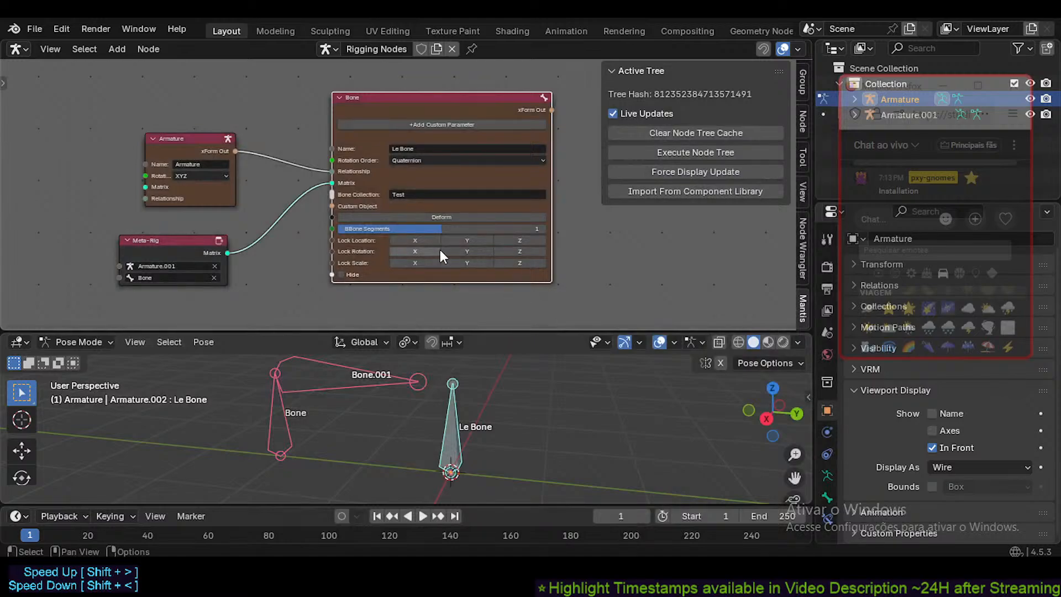
# - Make the live chat window taller and hide its emoji picker
pyautogui.moveTo(440, 250)
pyautogui.mouseDown(button='middle')
pyautogui.moveTo(484, 239)
pyautogui.moveTo(449, 240)
pyautogui.mouseUp(button='middle')
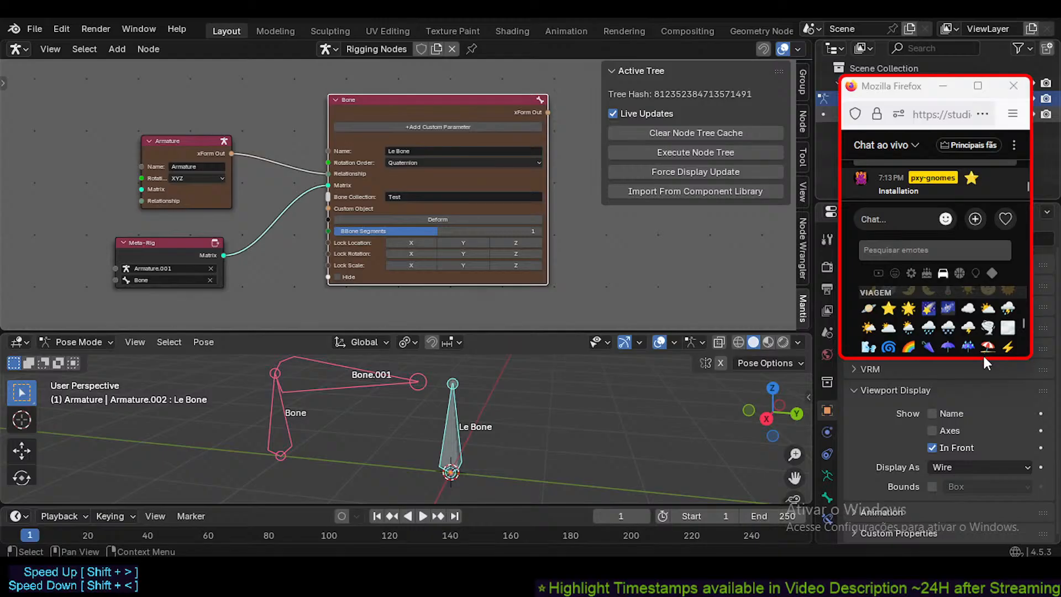
pyautogui.moveTo(976, 357); pyautogui.dragTo(971, 385)
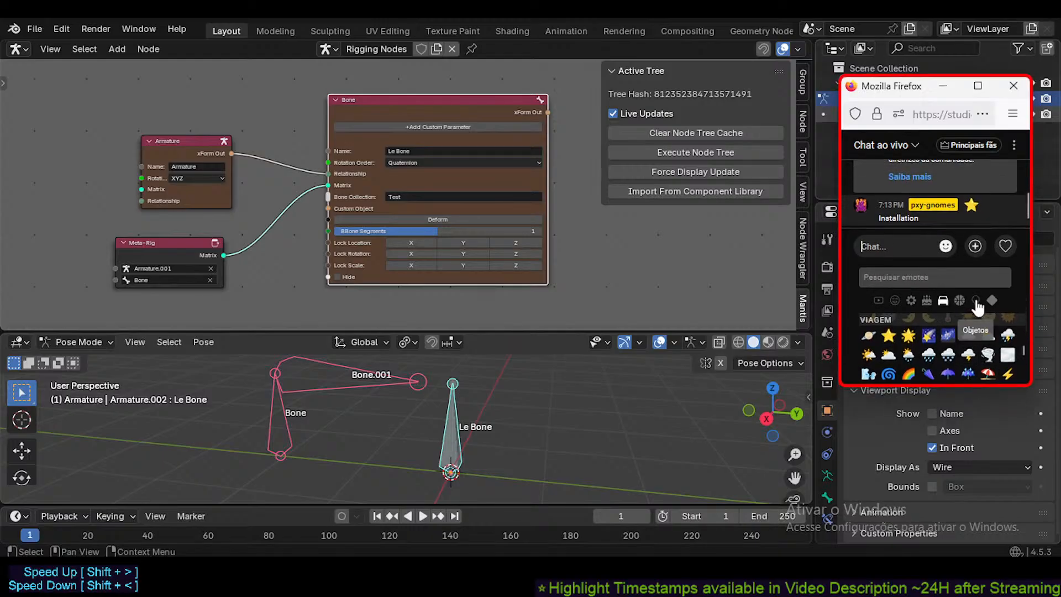
pyautogui.click(945, 244)
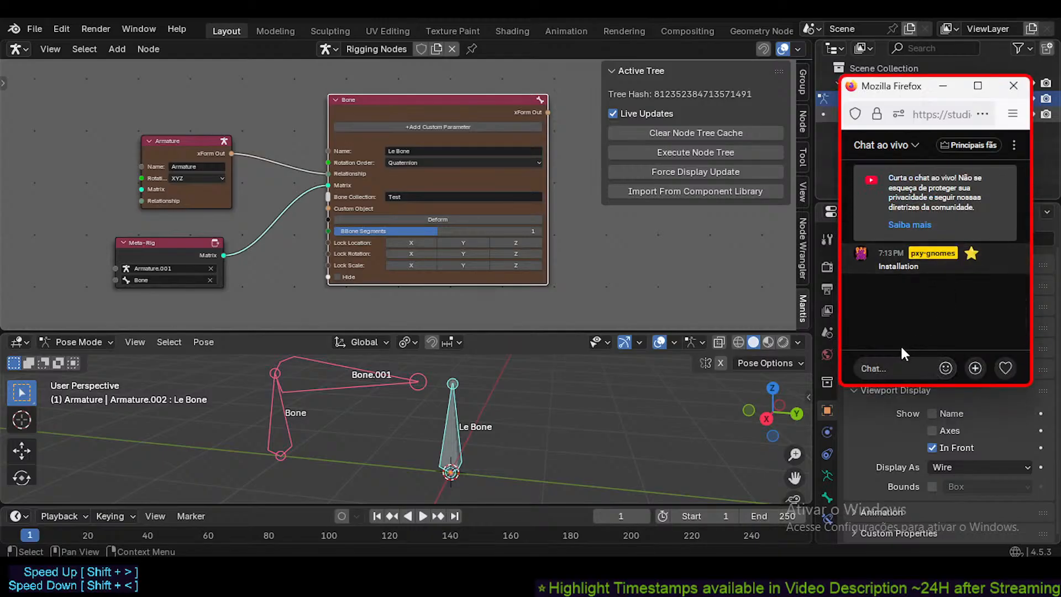
# - Give the 3D viewport slightly more height and reframe the Armature, Meta-Rig and Bone nodes above it
pyautogui.keyDown('shift'); pyautogui.moveTo(593, 230); pyautogui.dragTo(600, 237, button='middle'); pyautogui.keyUp('shift')
pyautogui.scroll(-2, 522, 231)
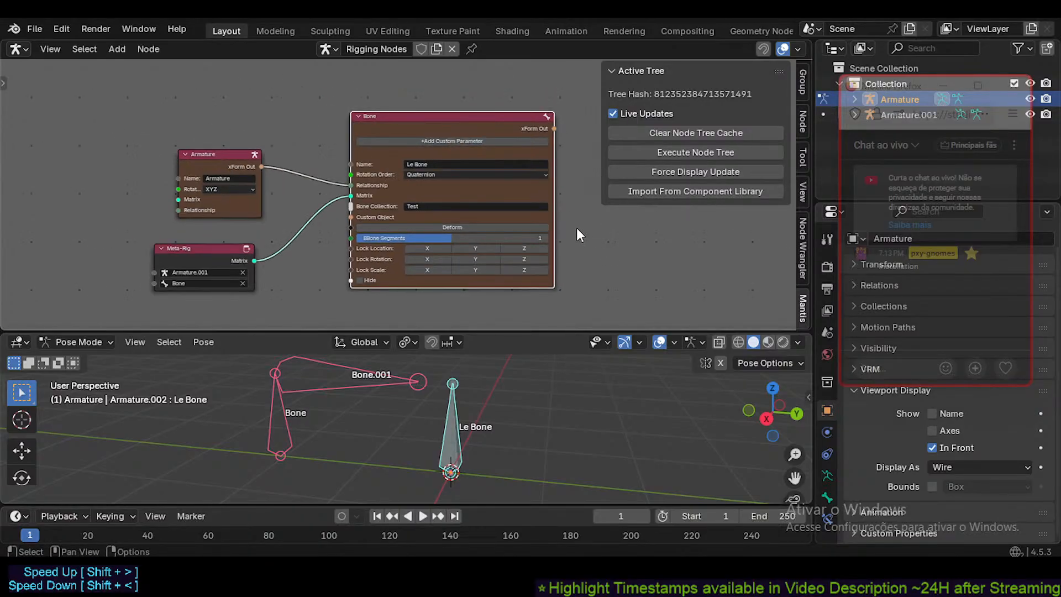
pyautogui.moveTo(558, 330); pyautogui.dragTo(559, 323)
pyautogui.moveTo(480, 247); pyautogui.dragTo(552, 259, button='middle')
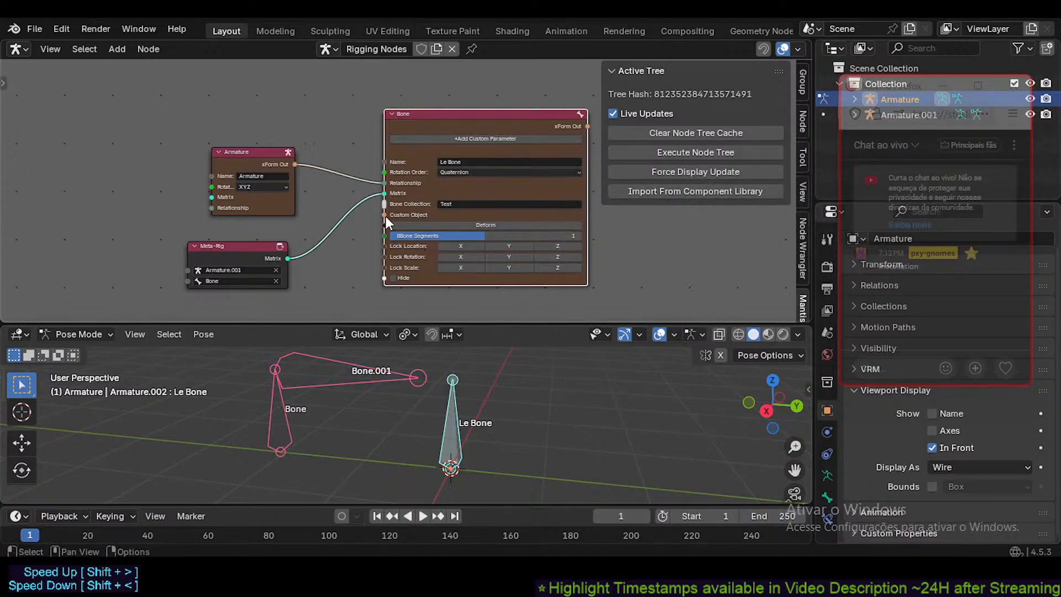
# - Examine the Armature, Meta-Rig and Bone nodes and the links feeding the Bone node's Relationship and Matrix inputs
pyautogui.scroll(-1, 335, 212)
pyautogui.moveTo(290, 234); pyautogui.dragTo(332, 219, button='middle')
pyautogui.moveTo(388, 196)
pyautogui.mouseDown(button='middle')
pyautogui.moveTo(304, 250)
pyautogui.moveTo(391, 208)
pyautogui.mouseUp(button='middle')
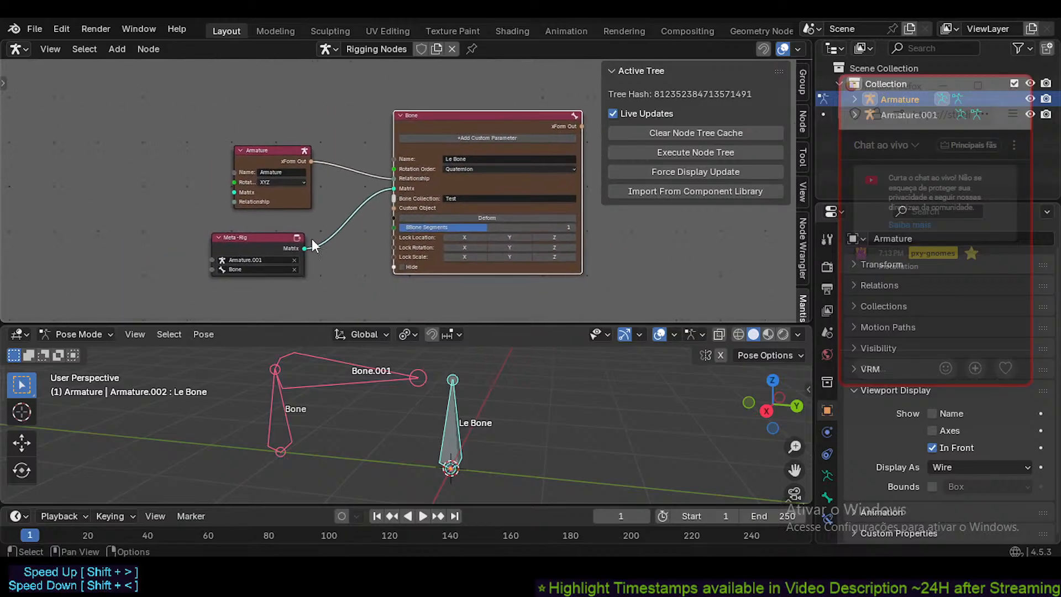
pyautogui.scroll(3, 249, 248)
pyautogui.scroll(-2, 243, 243)
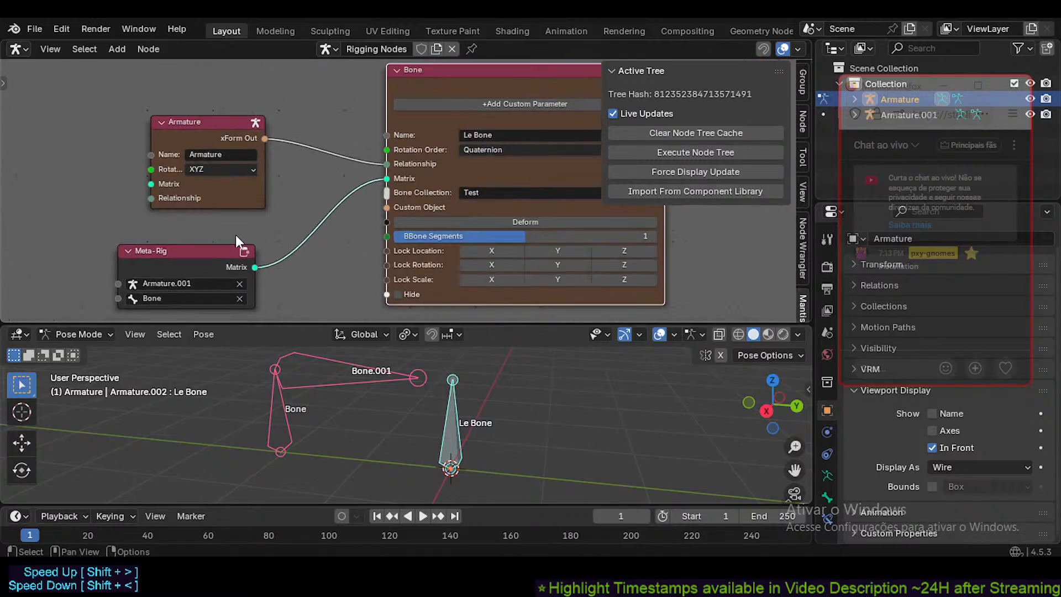
pyautogui.moveTo(262, 240); pyautogui.dragTo(264, 216, button='middle')
pyautogui.scroll(-3, 237, 243)
pyautogui.scroll(3, 281, 251)
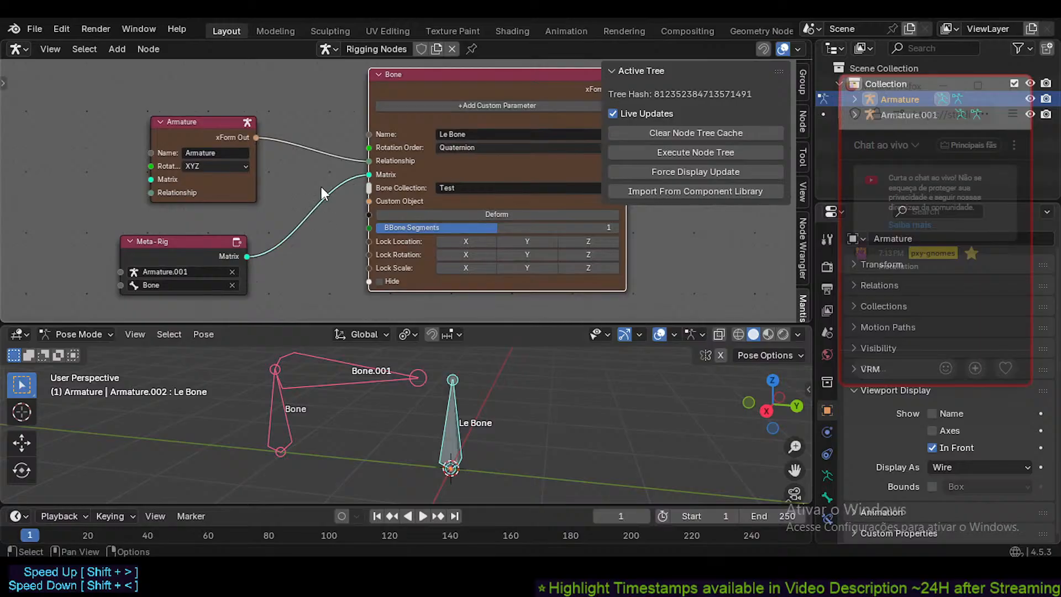
pyautogui.moveTo(320, 187); pyautogui.dragTo(323, 191, button='middle')
pyautogui.scroll(-2, 324, 191)
pyautogui.scroll(1, 323, 191)
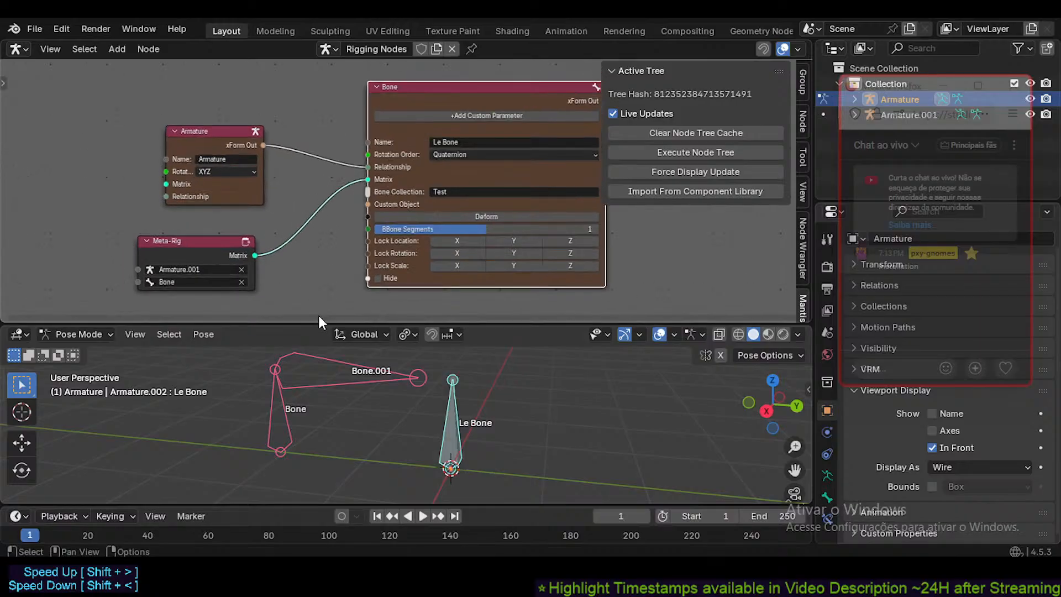
# - Enlarge the node editor and look at the keyframe and driver options for the Bone node's Lock Location property
pyautogui.moveTo(319, 322); pyautogui.dragTo(321, 353)
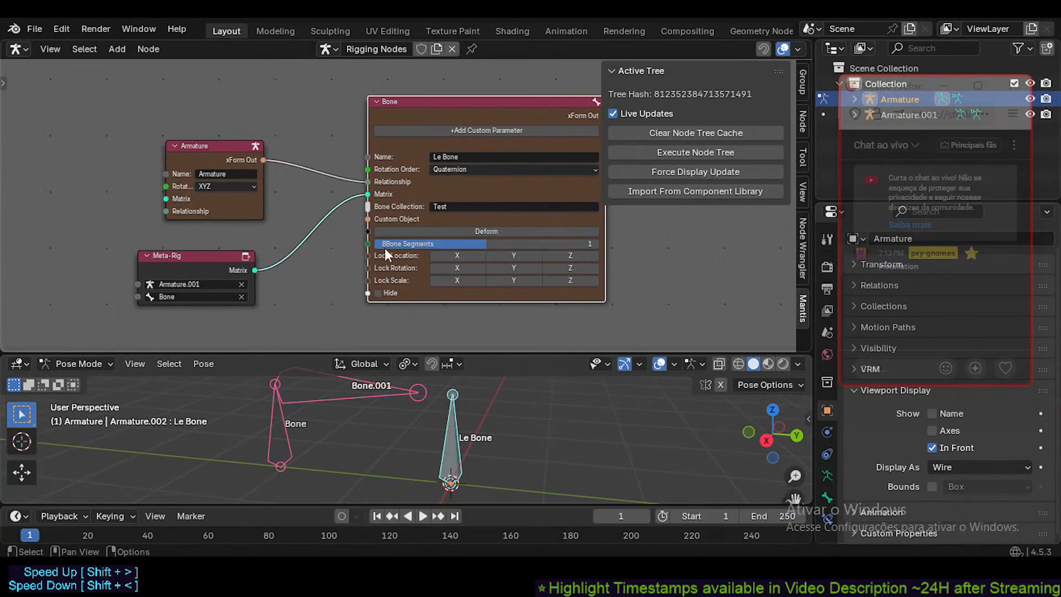
pyautogui.rightClick(452, 263)
pyautogui.press('Escape')
pyautogui.rightClick(455, 258)
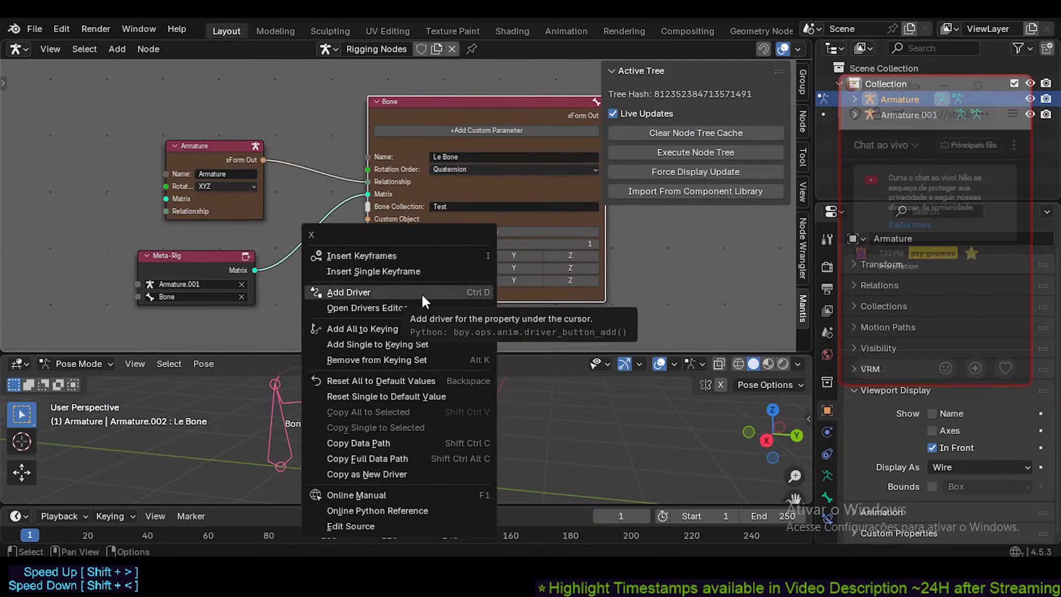
pyautogui.click(327, 244)
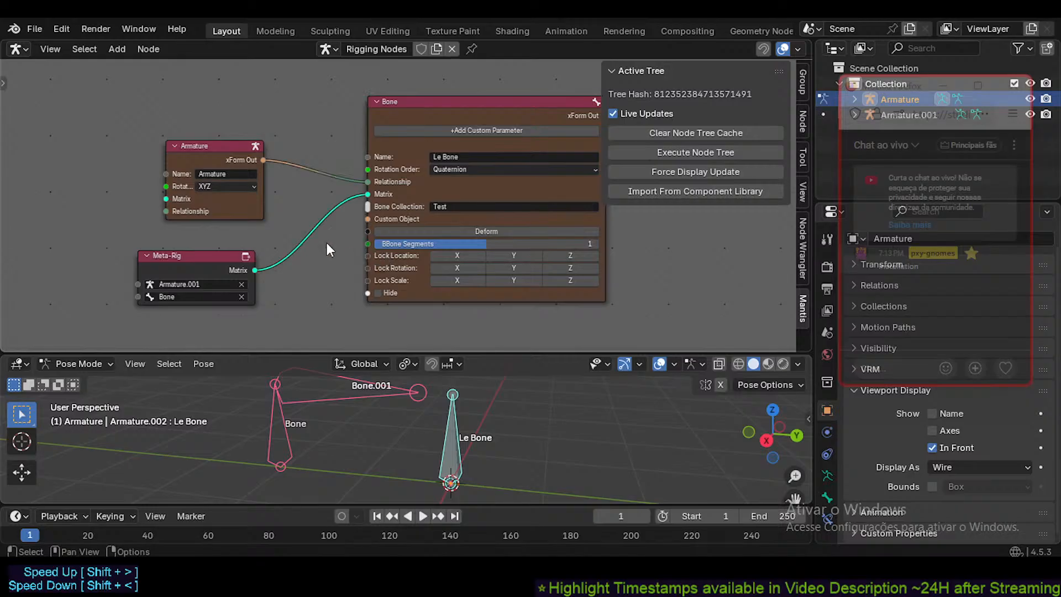
# - Inspect the Bone node's settings from Name down to Hide, alongside the nodes connected to it
pyautogui.moveTo(324, 217)
pyautogui.mouseDown(button='middle')
pyautogui.moveTo(349, 226)
pyautogui.moveTo(335, 205)
pyautogui.mouseUp(button='middle')
pyautogui.scroll(-3, 379, 212)
pyautogui.scroll(2, 385, 204)
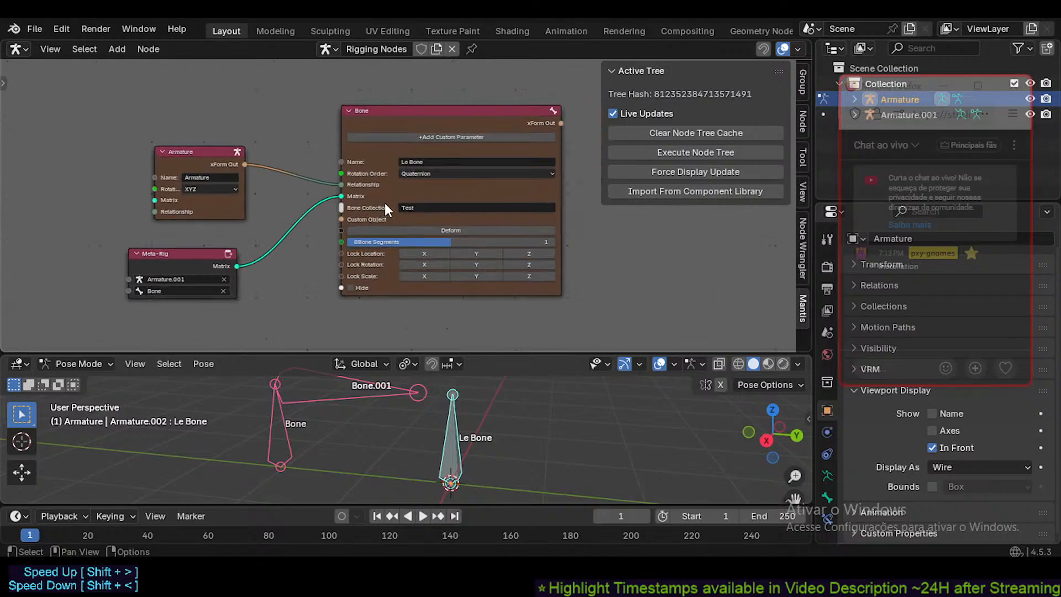
pyautogui.scroll(1, 421, 254)
pyautogui.moveTo(229, 223); pyautogui.dragTo(277, 231, button='middle')
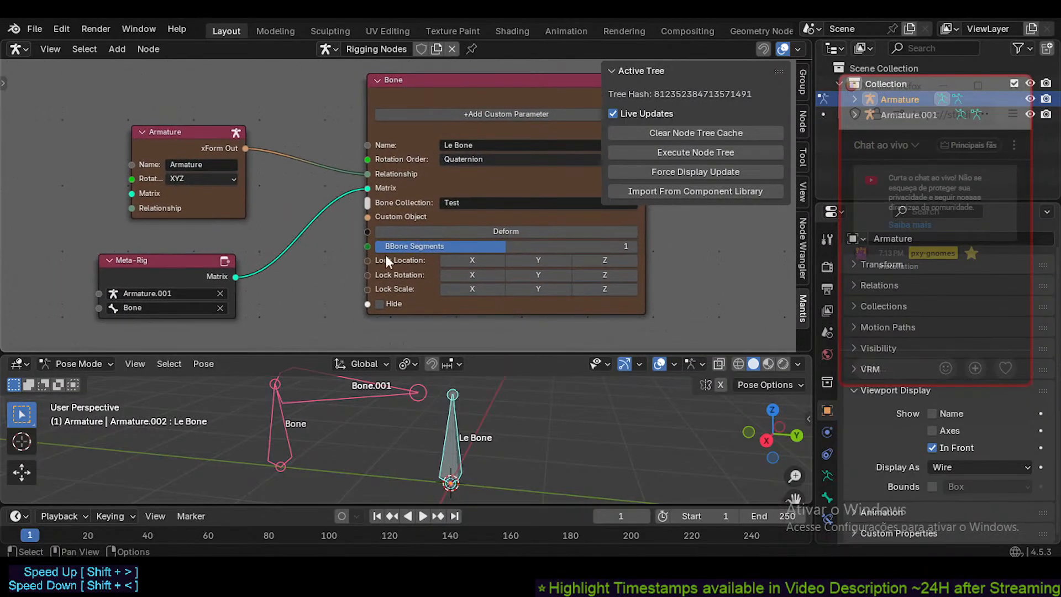
pyautogui.scroll(-1, 345, 253)
pyautogui.keyDown('shift'); pyautogui.moveTo(337, 310); pyautogui.dragTo(341, 285, button='middle'); pyautogui.keyUp('shift')
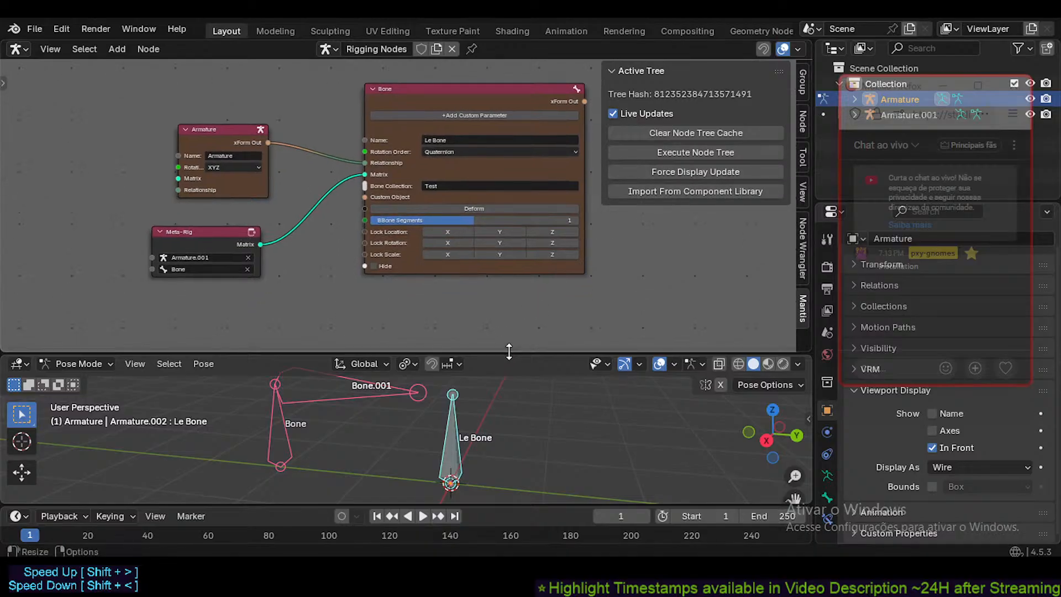
# - Give the 3D viewport more height and reframe the three rigging nodes in the shorter node editor
pyautogui.moveTo(508, 353); pyautogui.dragTo(497, 307)
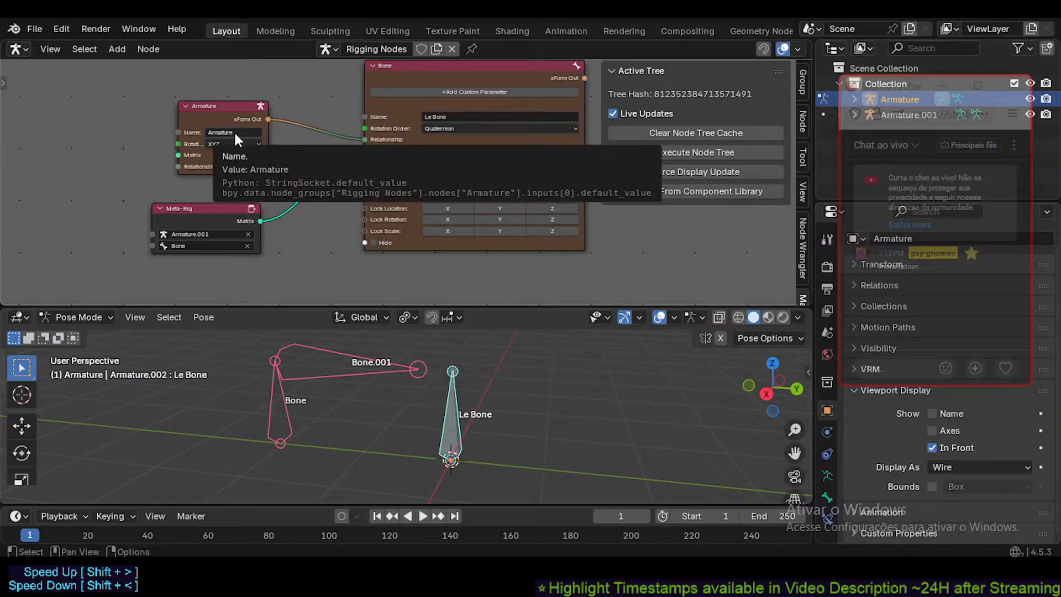
pyautogui.moveTo(235, 120); pyautogui.dragTo(201, 140, button='middle')
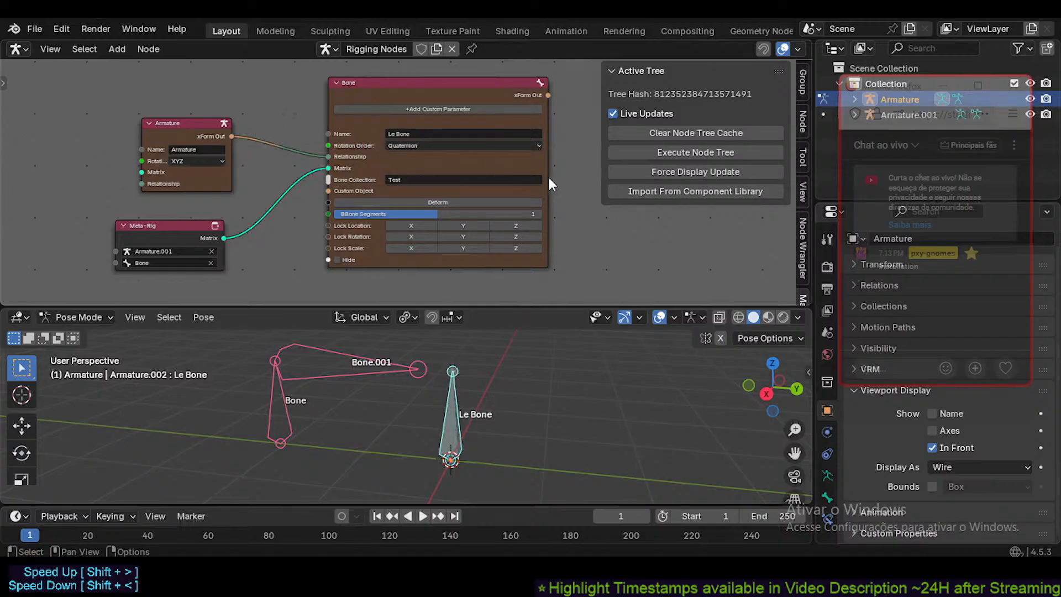
pyautogui.scroll(1, 303, 237)
pyautogui.moveTo(290, 238); pyautogui.dragTo(279, 238, button='middle')
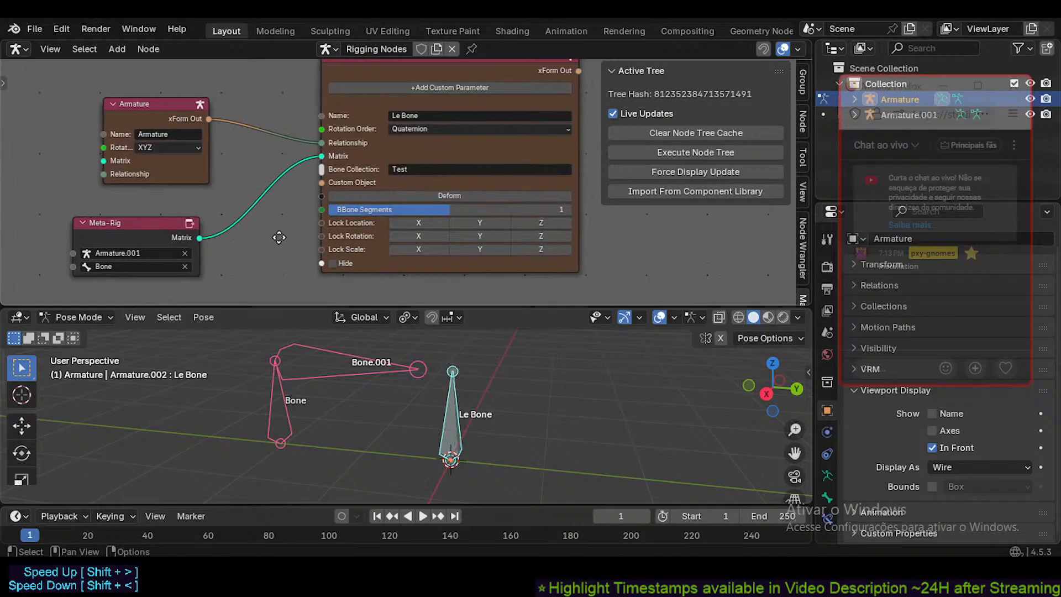
# - Unlink the Rigging Nodes tree from the node editor
pyautogui.click(120, 226)
pyautogui.moveTo(131, 241); pyautogui.dragTo(289, 237, button='middle')
pyautogui.click(168, 172)
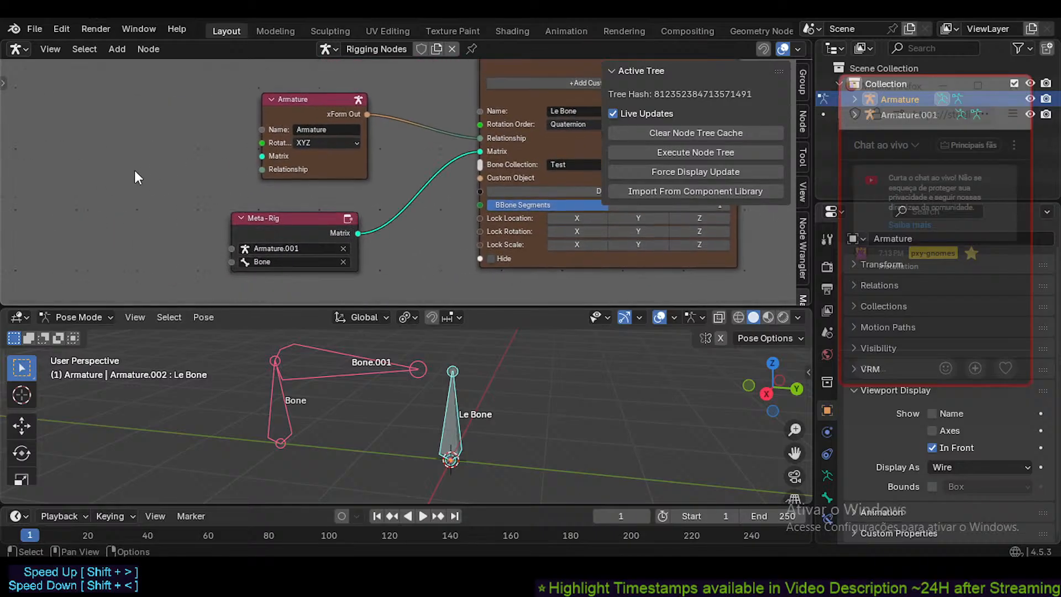
pyautogui.scroll(-3, 198, 189)
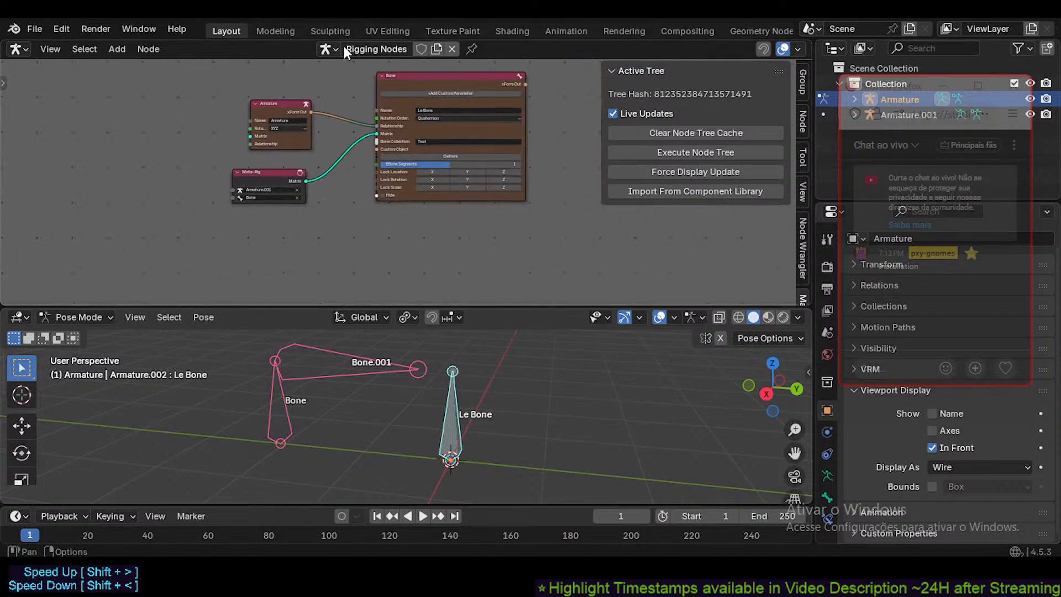
pyautogui.click(452, 49)
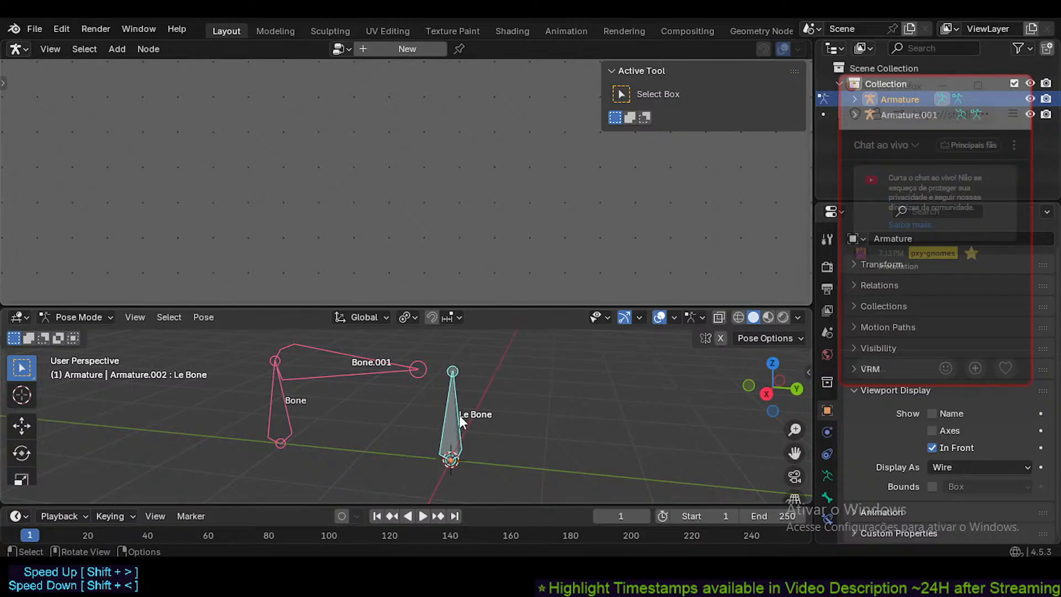
# - Switch the generated Armature containing Le Bone to Object Mode and delete it
pyautogui.hotkey('ctrl', 'Tab')
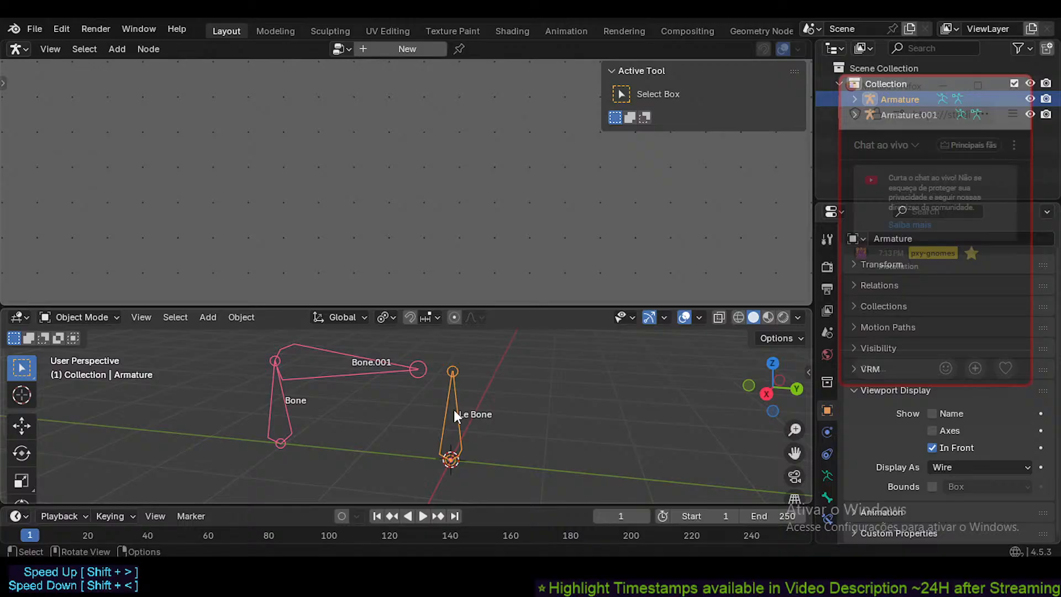
pyautogui.press('x')
pyautogui.click(453, 409)
# - Select the Armature.001 meta-rig and toggle Edit Mode on and back off
pyautogui.click(350, 357)
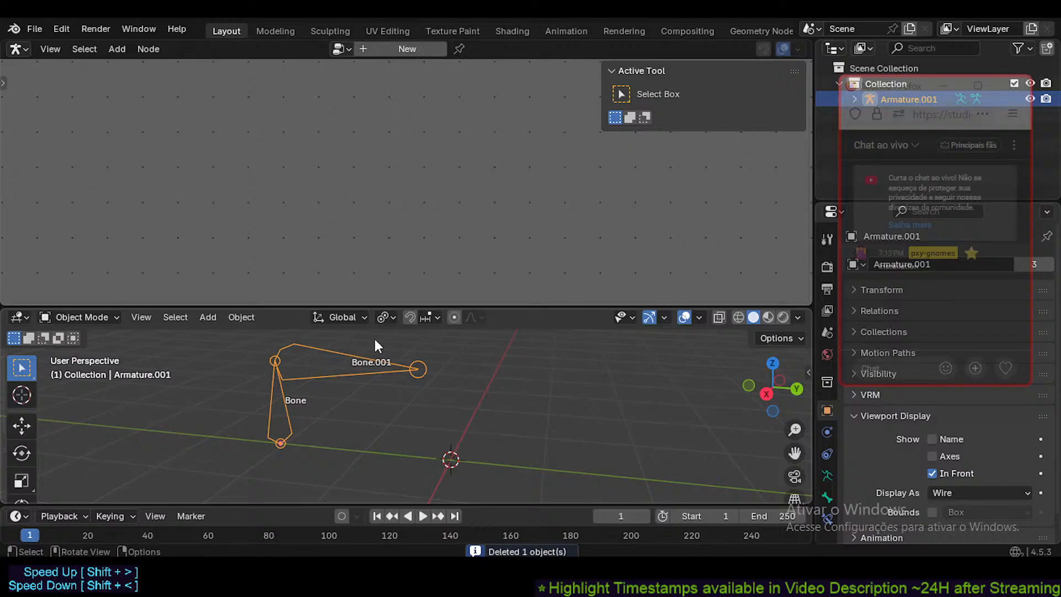
pyautogui.press('Tab')
pyautogui.press('Tab')
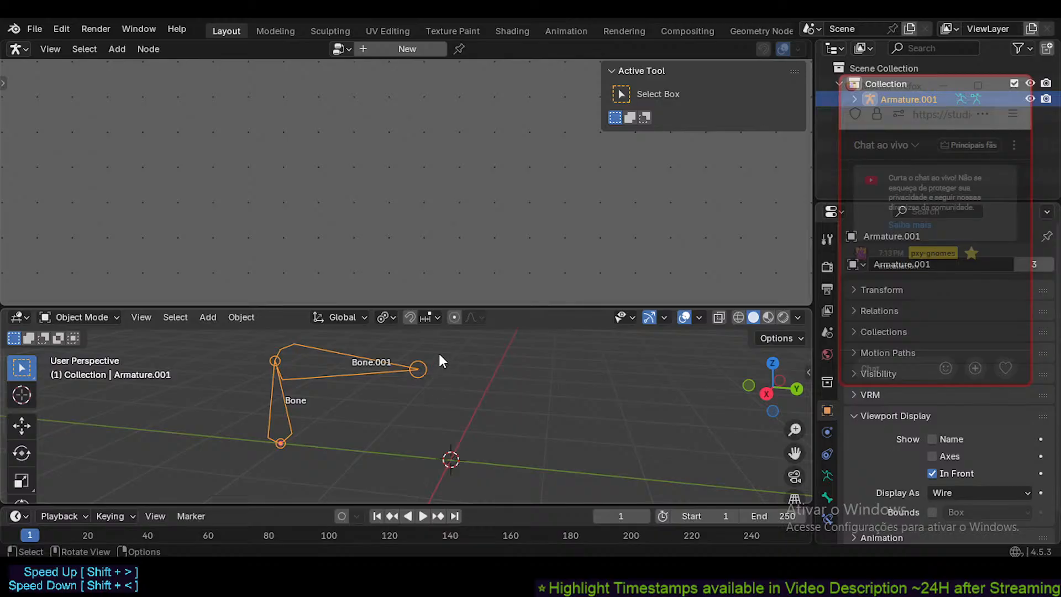
# - Show the Rigging Nodes Schema editor type and return the area to Rigging Nodes
pyautogui.click(341, 48)
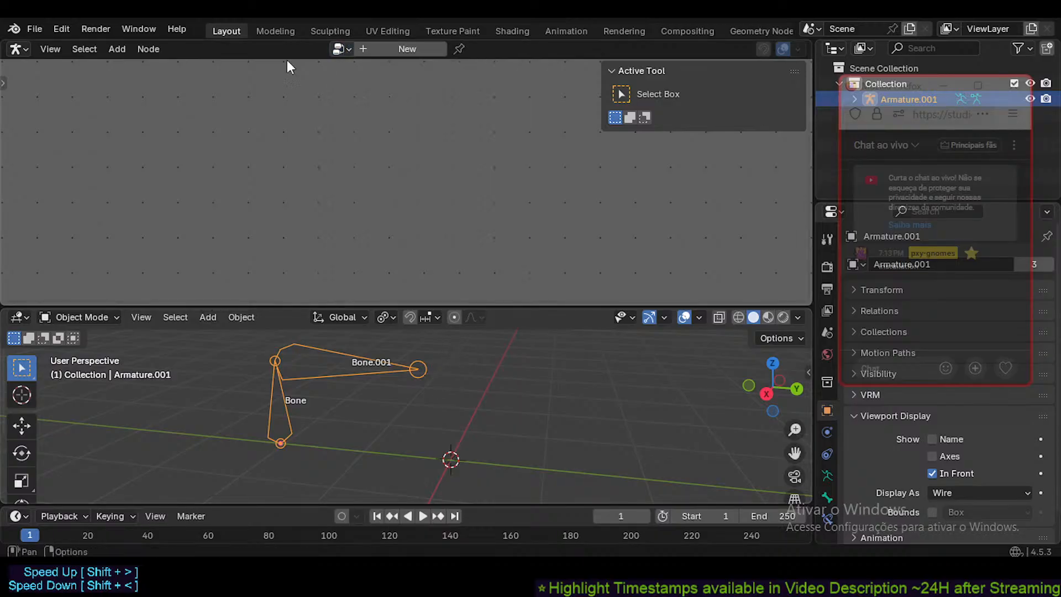
pyautogui.click(15, 49)
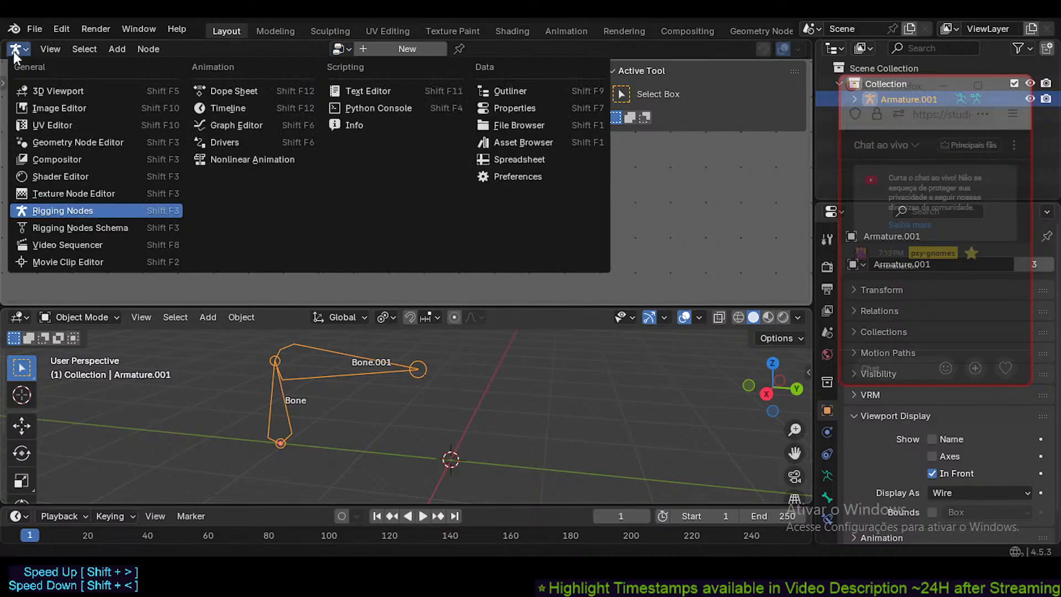
pyautogui.click(95, 224)
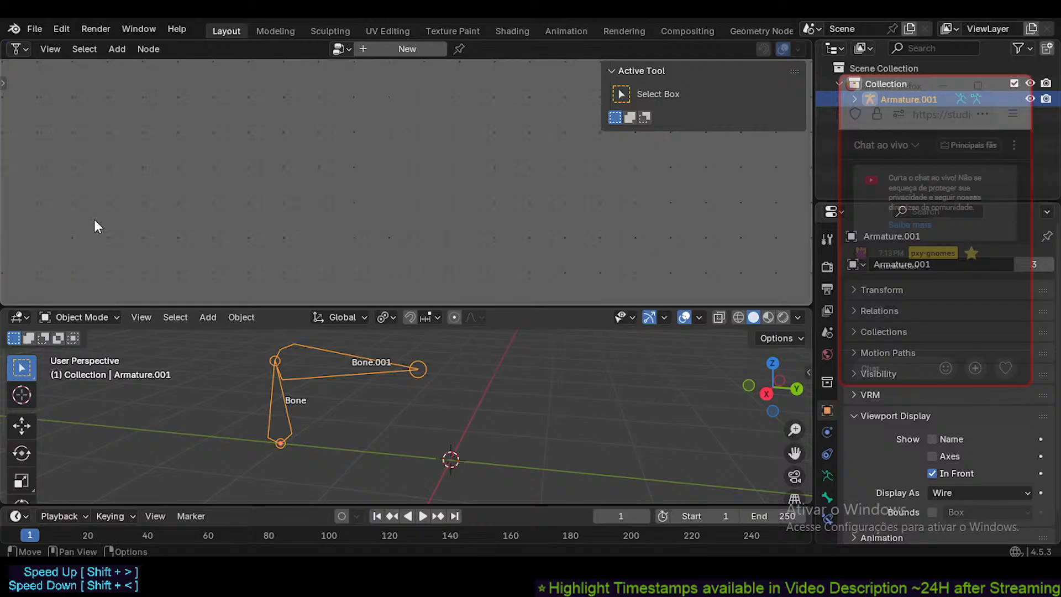
pyautogui.click(27, 50)
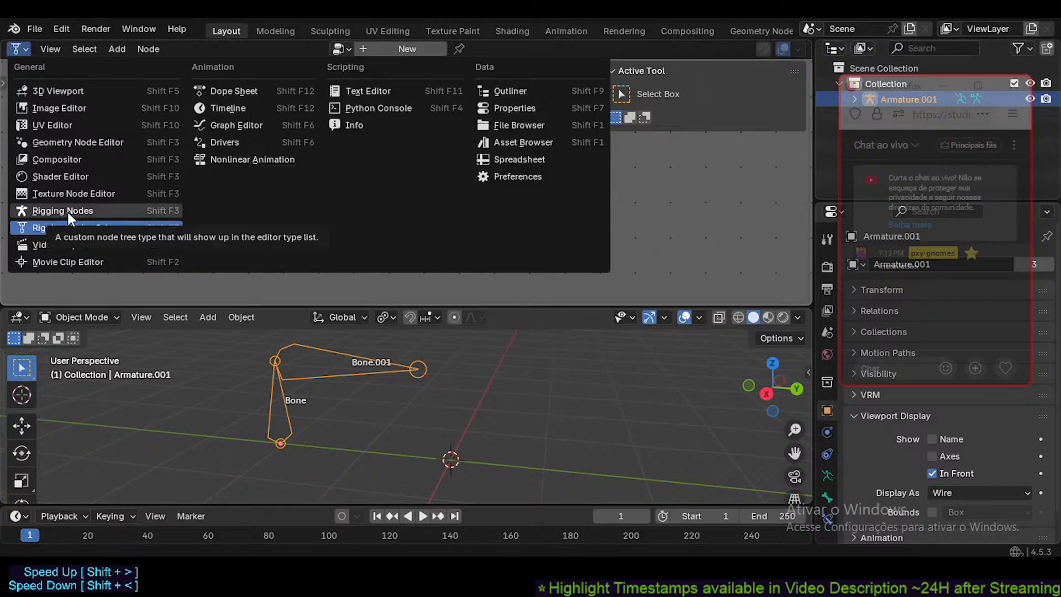
pyautogui.click(52, 210)
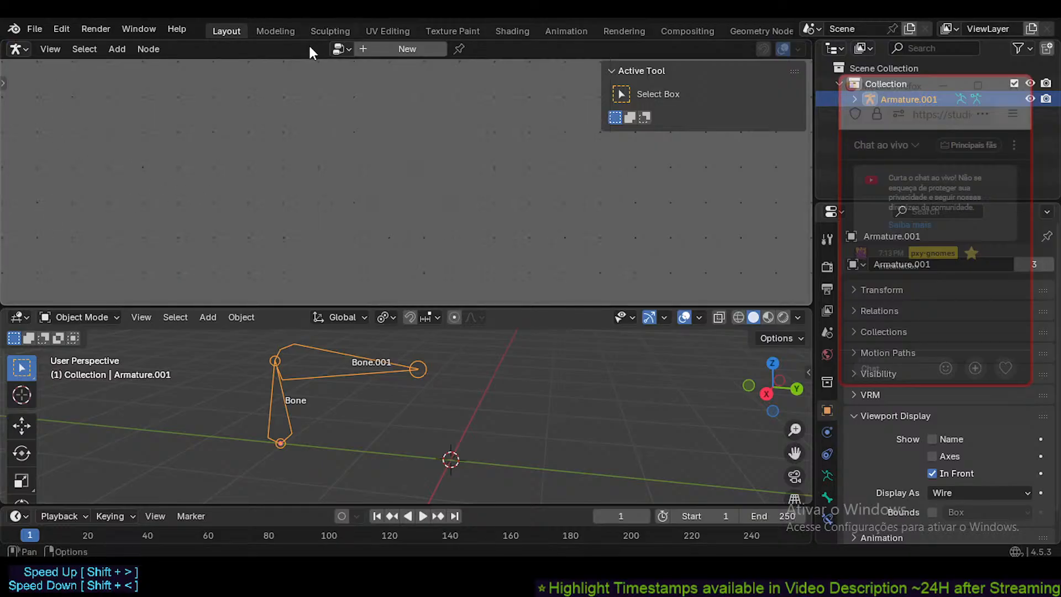
# - Load the existing Rigging Nodes tree into the node editor and turn off Live Updates
pyautogui.click(338, 49)
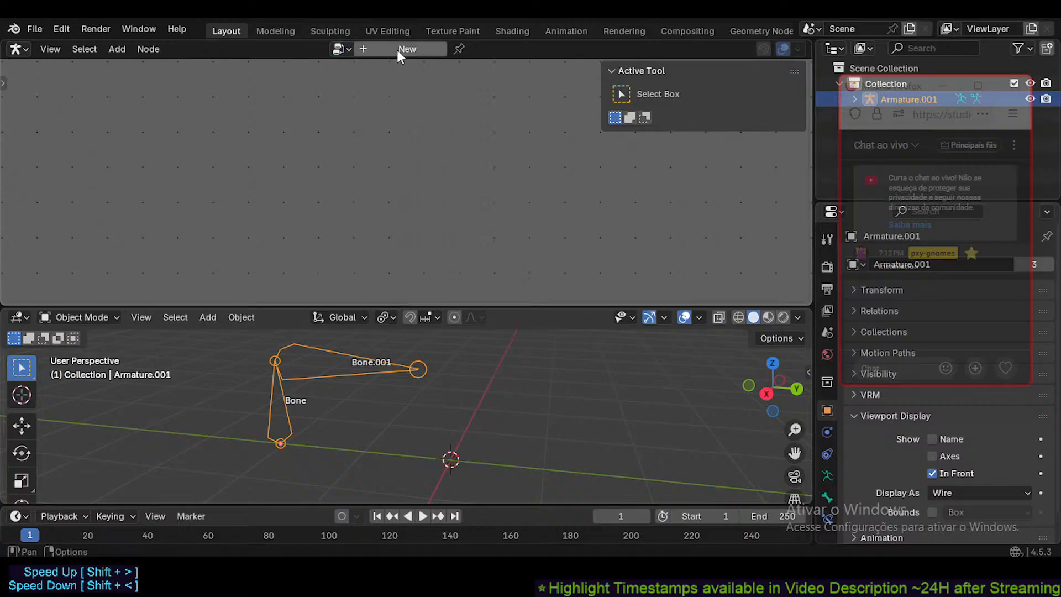
pyautogui.click(341, 49)
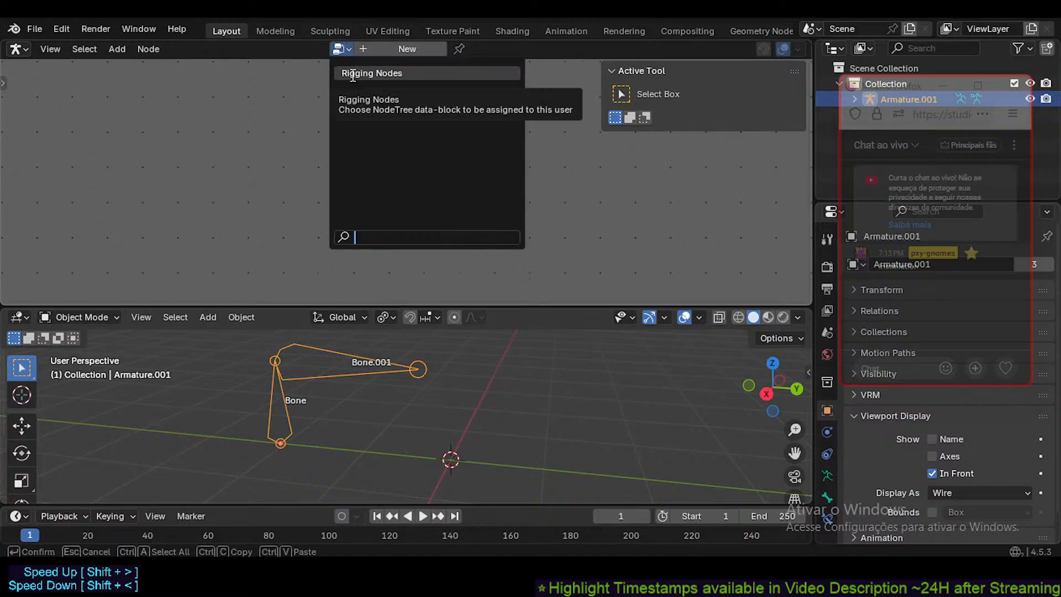
pyautogui.click(353, 74)
pyautogui.scroll(2, 331, 199)
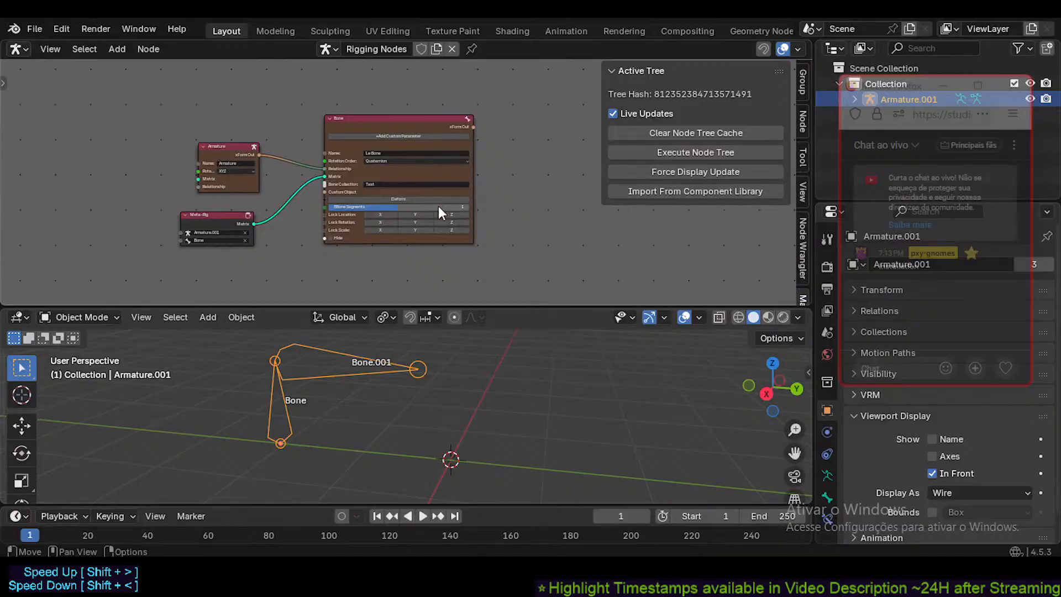
pyautogui.click(612, 114)
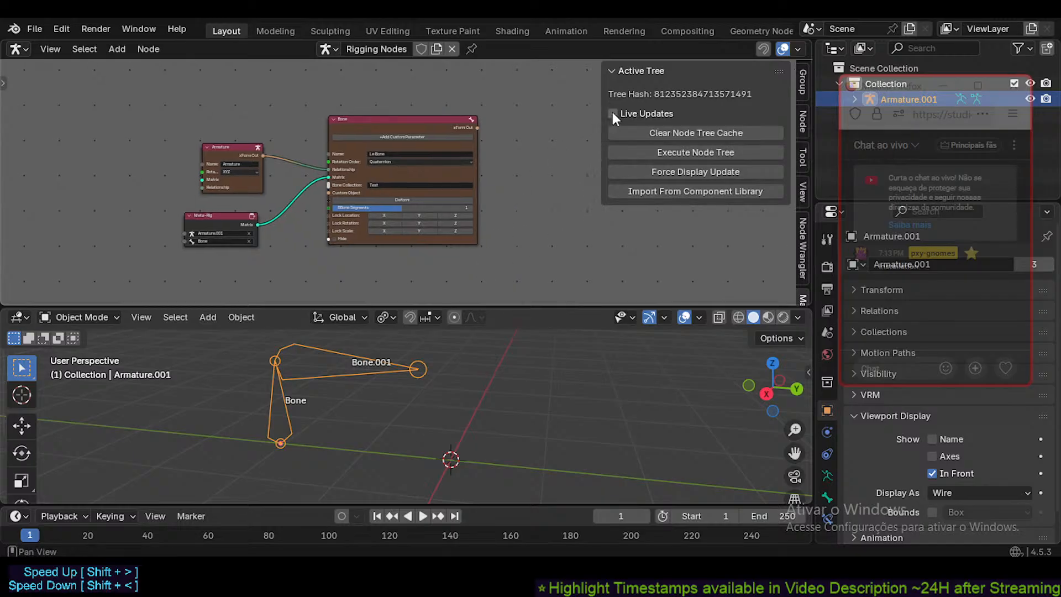
# - Post a star emoji followed by "Live Updates and Force-Updates" in the Firefox live chat window
pyautogui.click(945, 368)
pyautogui.click(907, 338)
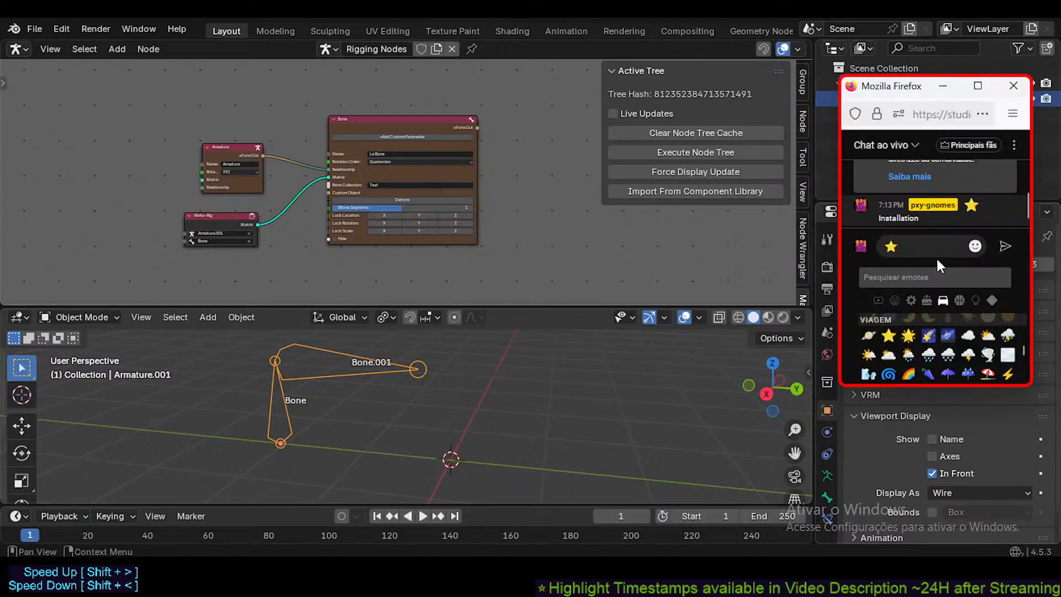
pyautogui.write('Live Updates and Force-Updates')
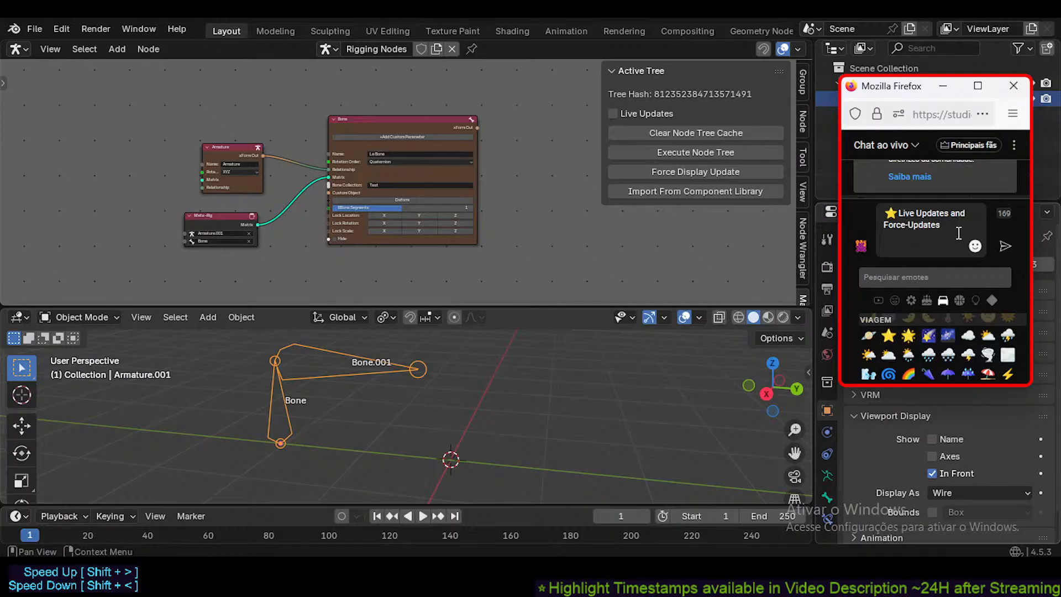
pyautogui.hotkey('shift', 'Home')
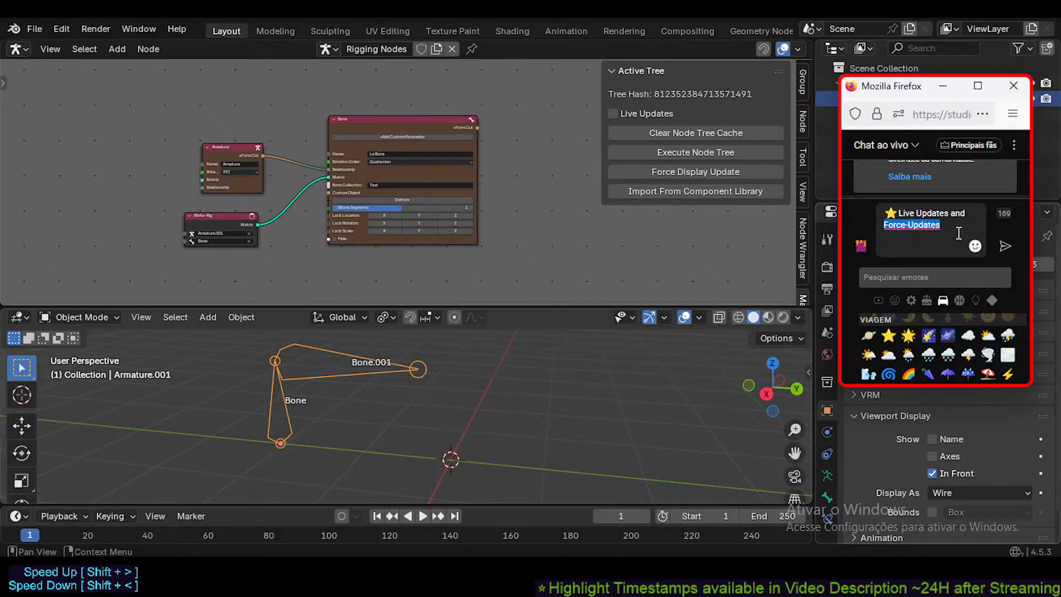
pyautogui.press('End')
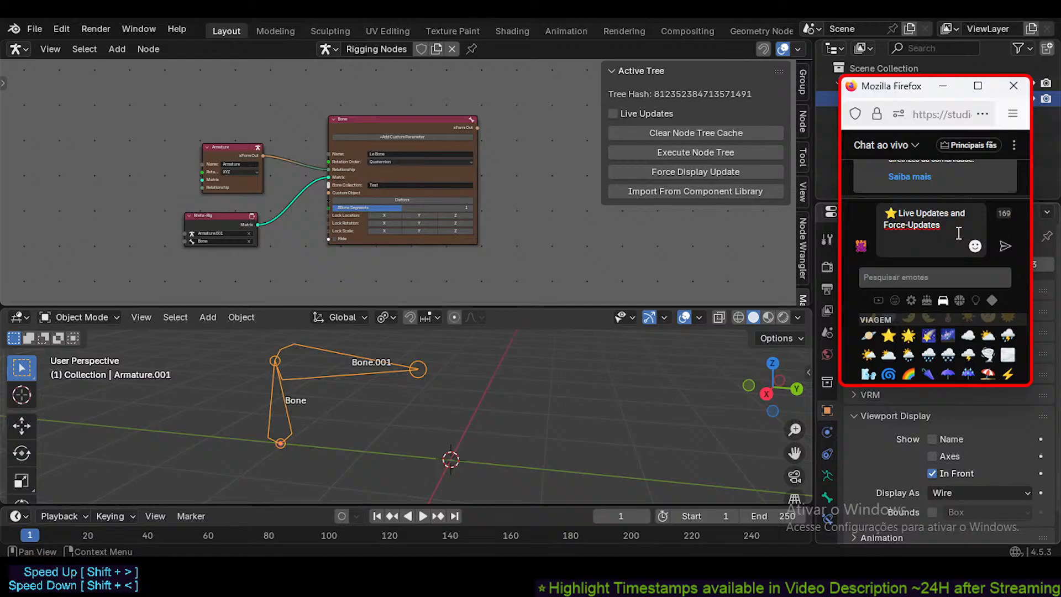
pyautogui.press('Right')
pyautogui.write("'")
pyautogui.press('Return')
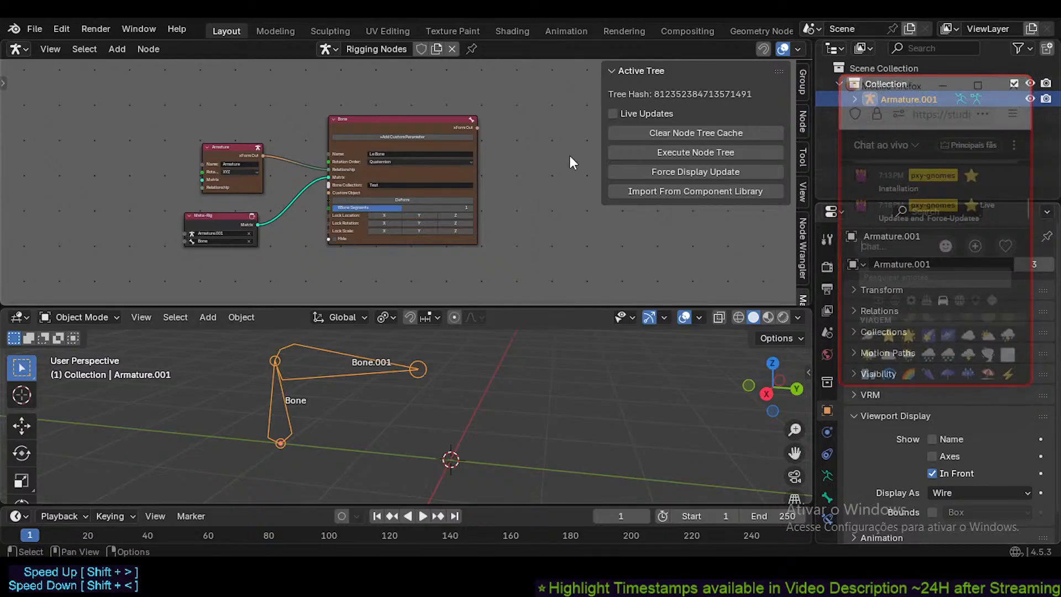
pyautogui.moveTo(470, 214); pyautogui.dragTo(458, 214, button='middle')
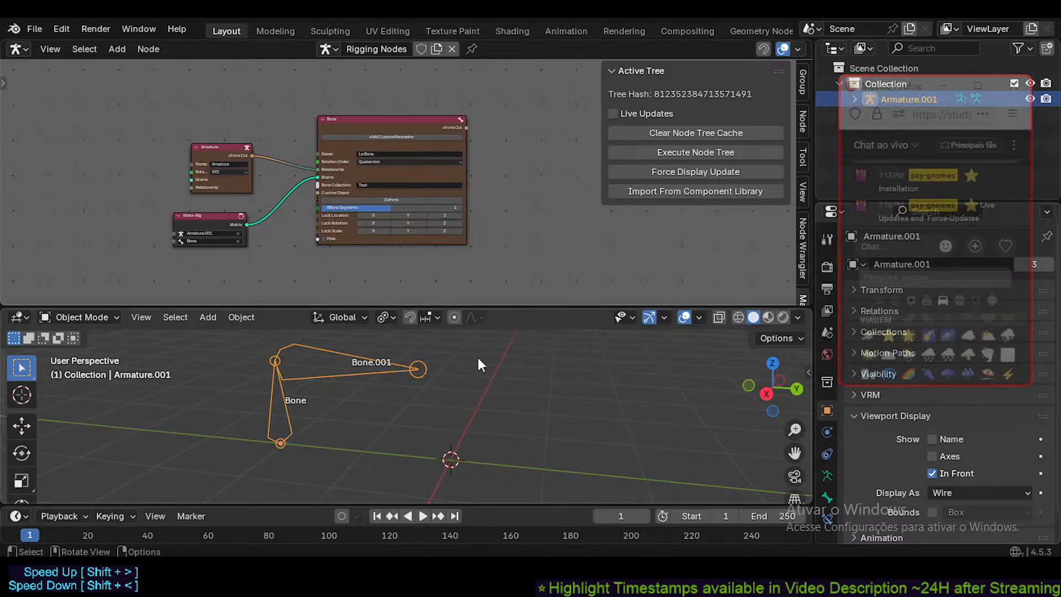
pyautogui.moveTo(479, 365); pyautogui.dragTo(462, 420, button='middle')
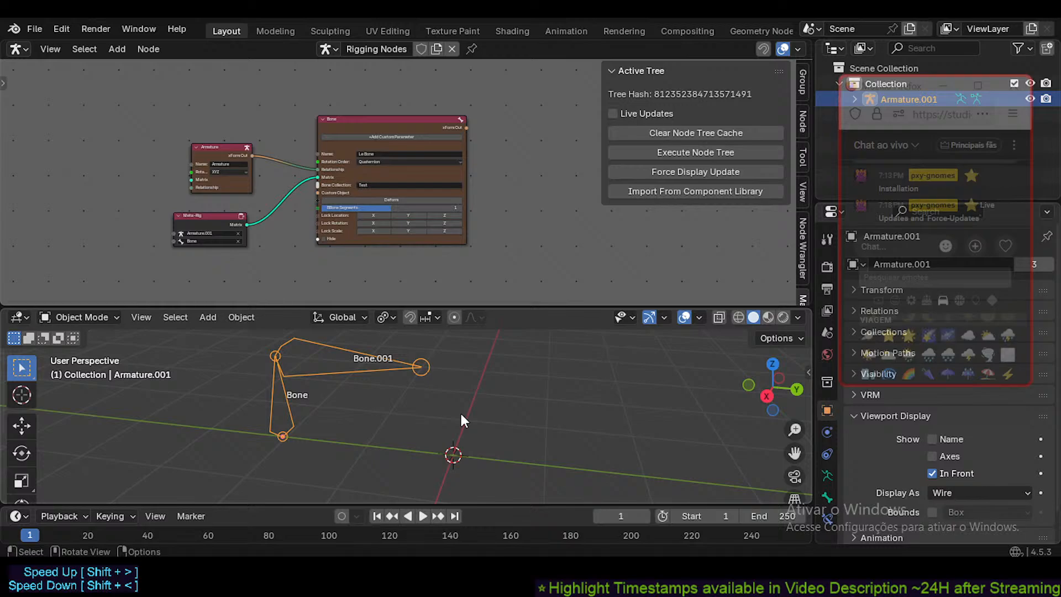
# - Turn on Live Updates and trigger the rig generation from the Bone node with Quaternion rotation order and Lock Scale X
pyautogui.click(612, 113)
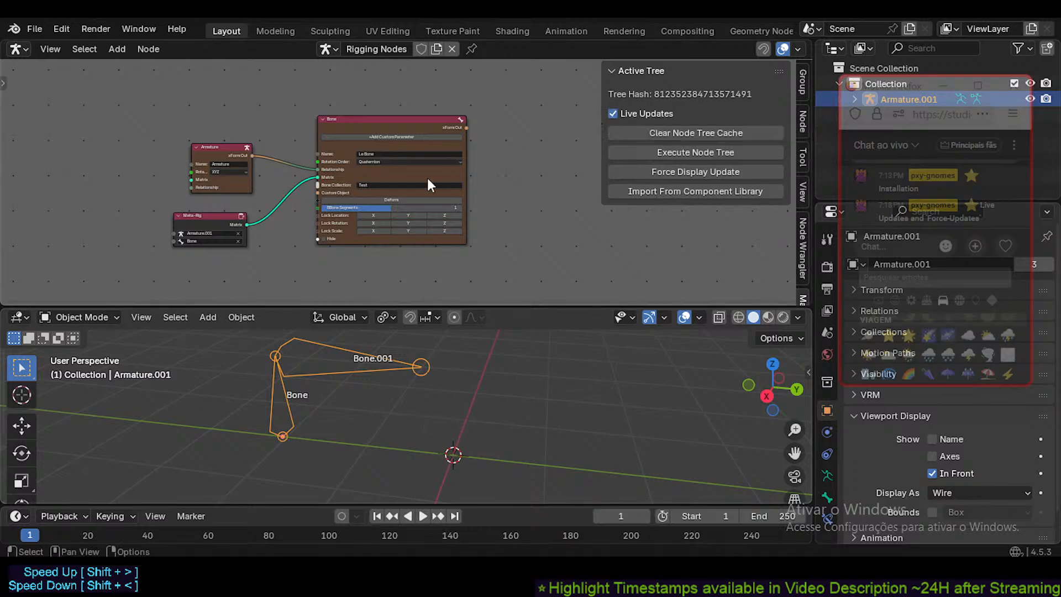
pyautogui.scroll(1, 525, 208)
pyautogui.click(417, 155)
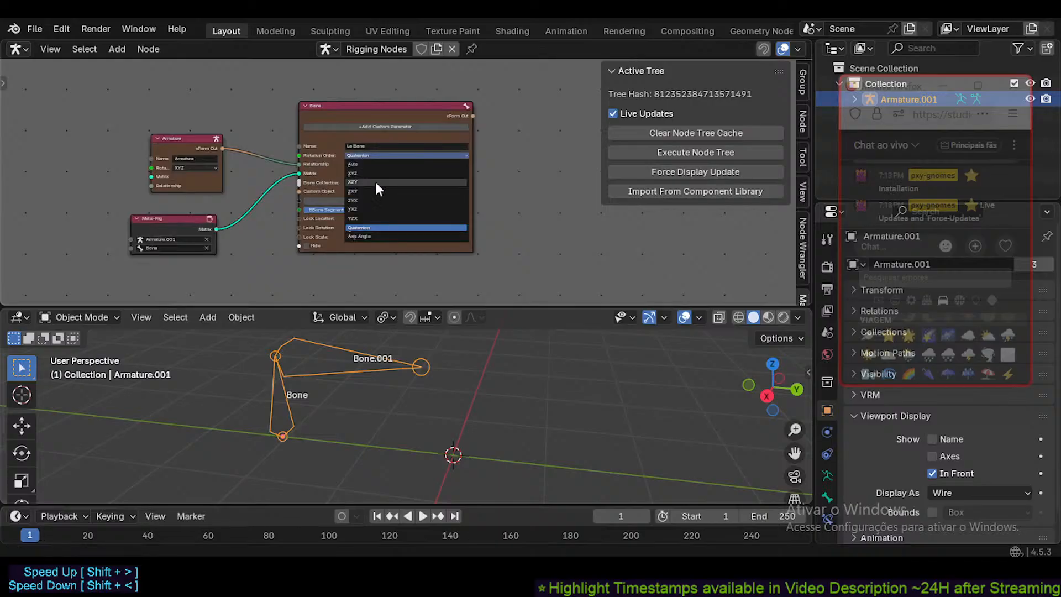
pyautogui.click(358, 232)
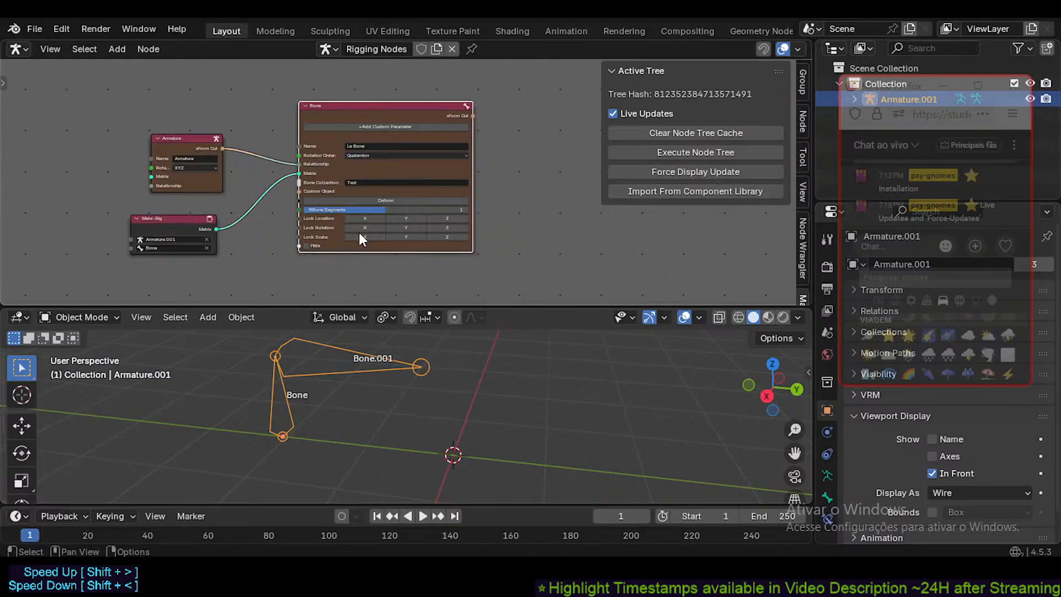
pyautogui.moveTo(359, 236); pyautogui.dragTo(360, 243)
pyautogui.scroll(1, 331, 247)
# - Toggle the Le Bone node's Hide option on and off several times
pyautogui.click(313, 243)
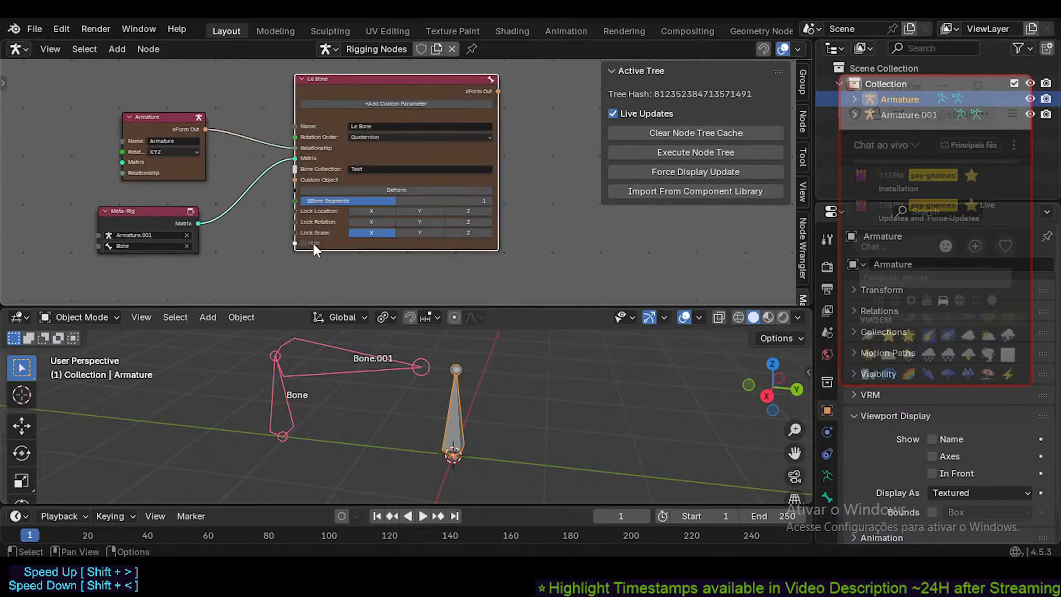
pyautogui.click(301, 242)
pyautogui.click(303, 243)
pyautogui.click(302, 242)
pyautogui.click(303, 242)
pyautogui.moveTo(431, 354); pyautogui.dragTo(457, 373, button='middle')
pyautogui.scroll(2, 372, 258)
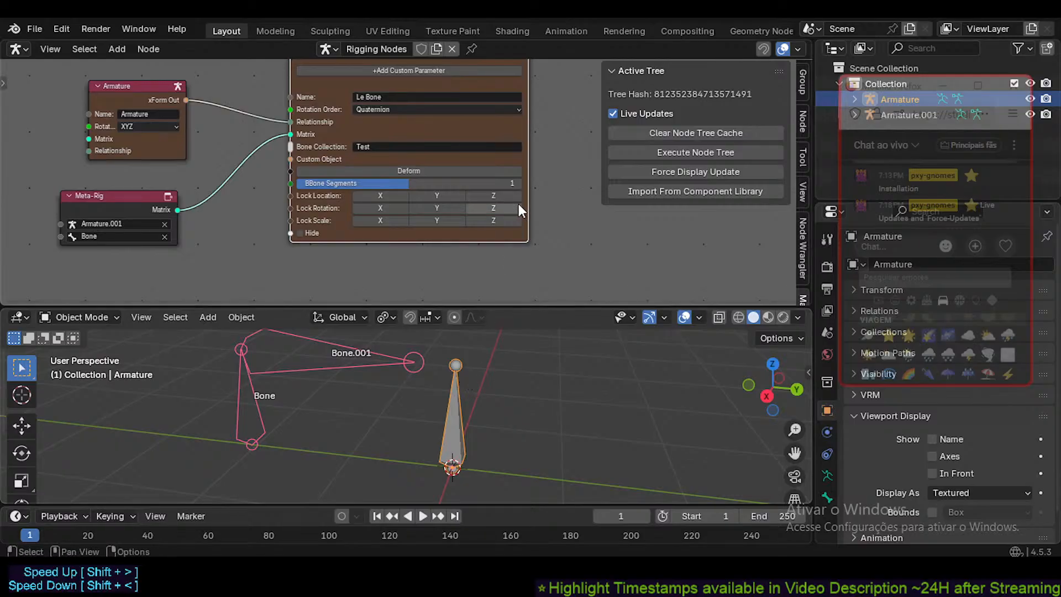
pyautogui.moveTo(540, 200)
pyautogui.mouseDown(button='middle')
pyautogui.moveTo(549, 211)
pyautogui.moveTo(535, 202)
pyautogui.moveTo(536, 214)
pyautogui.mouseUp(button='middle')
pyautogui.scroll(-2, 519, 200)
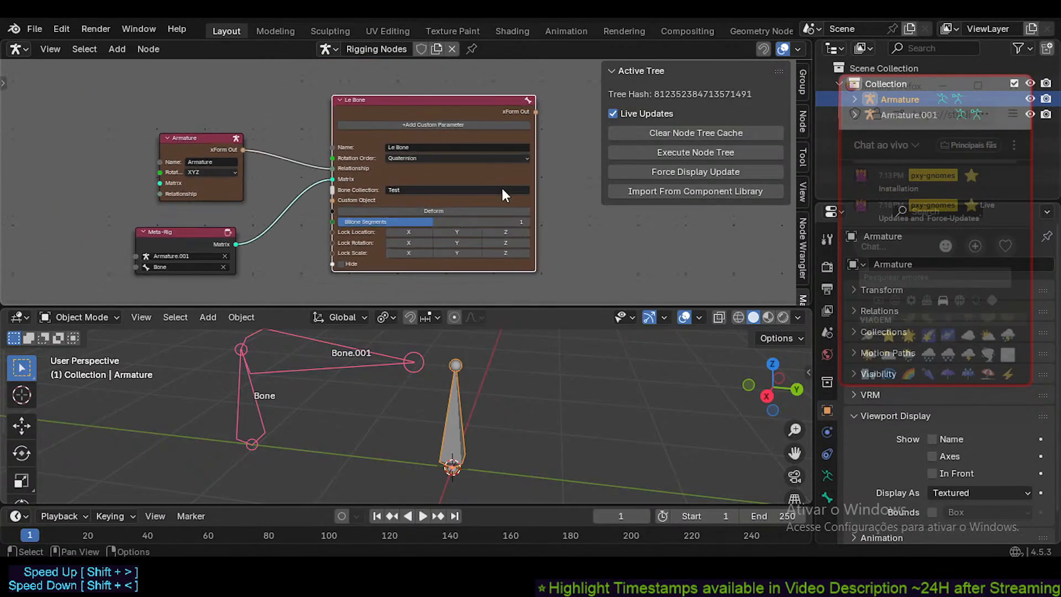
pyautogui.moveTo(463, 207); pyautogui.dragTo(445, 202, button='middle')
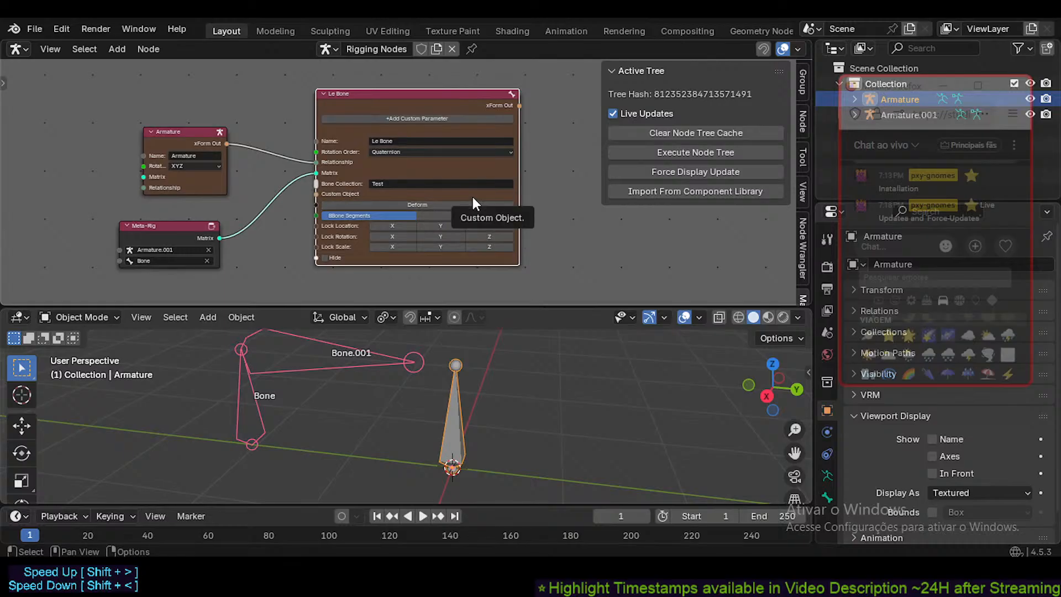
pyautogui.scroll(1, 475, 196)
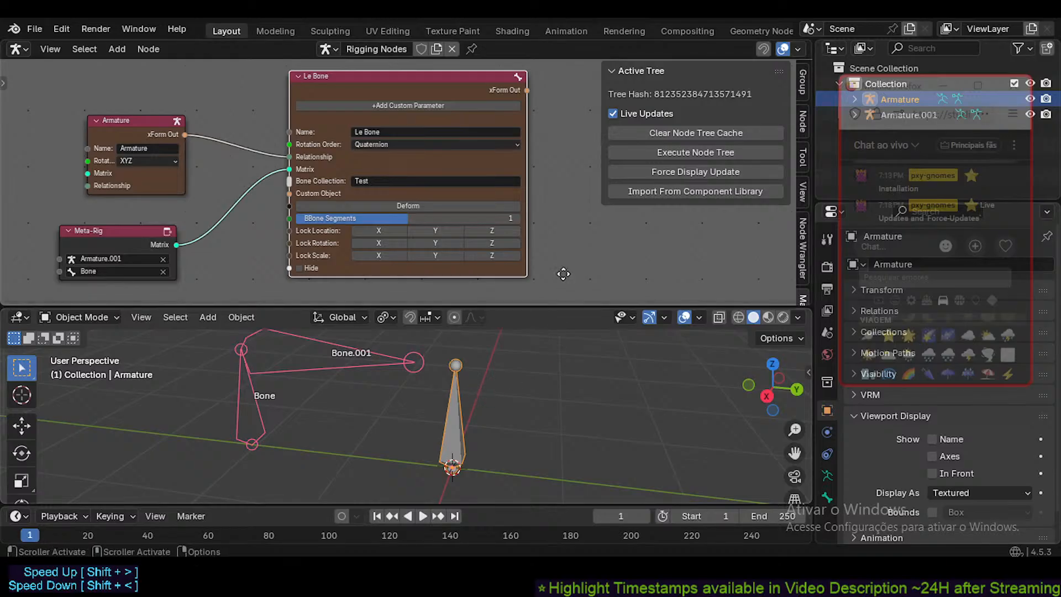
pyautogui.scroll(-1, 572, 266)
pyautogui.moveTo(561, 270); pyautogui.dragTo(534, 253, button='middle')
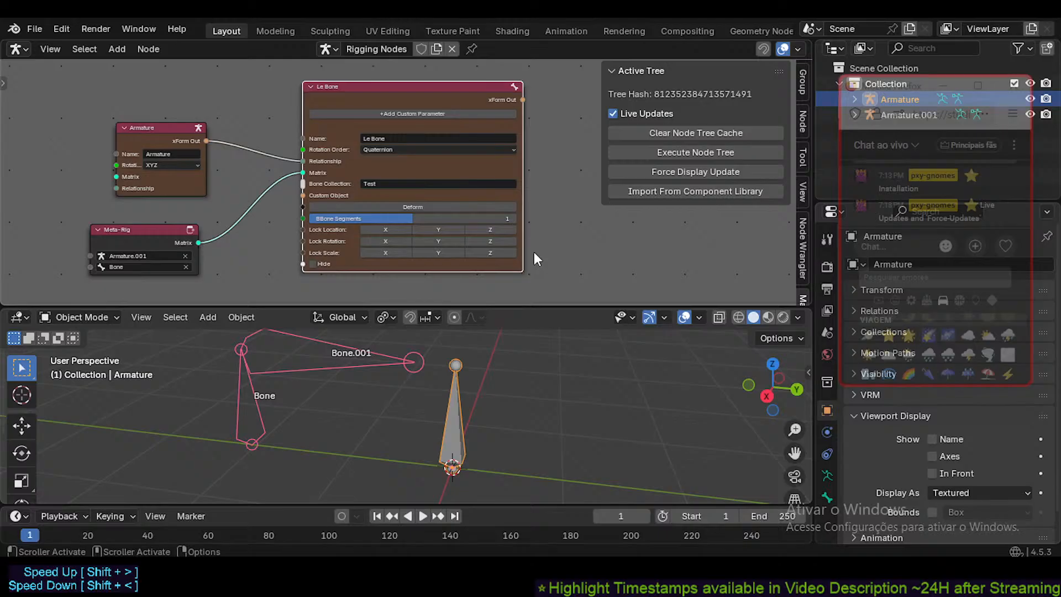
pyautogui.scroll(1, 534, 252)
pyautogui.scroll(-1, 534, 252)
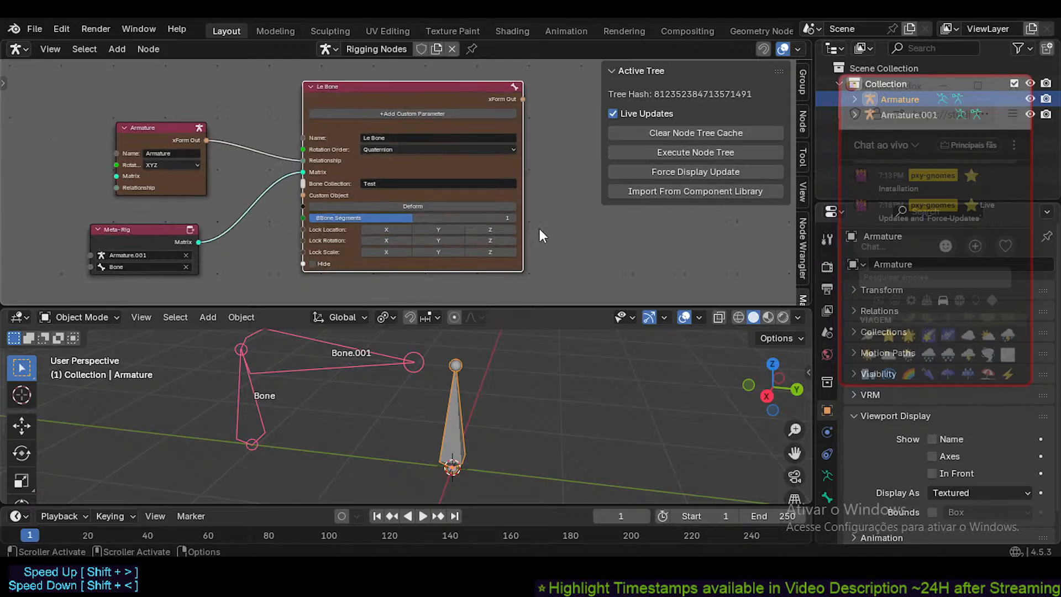
pyautogui.moveTo(538, 227); pyautogui.dragTo(531, 224, button='middle')
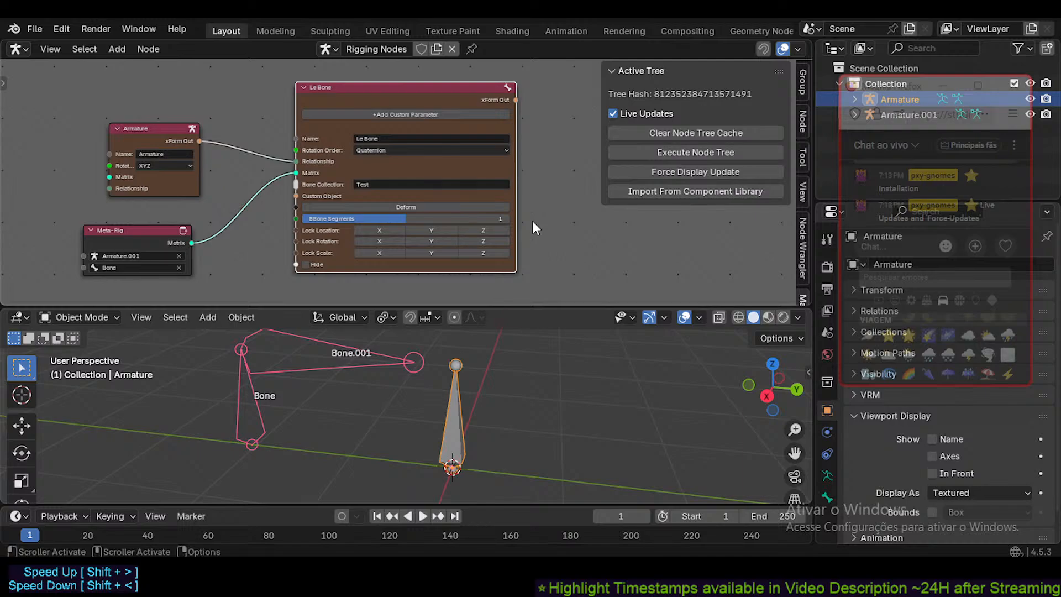
pyautogui.scroll(2, 532, 228)
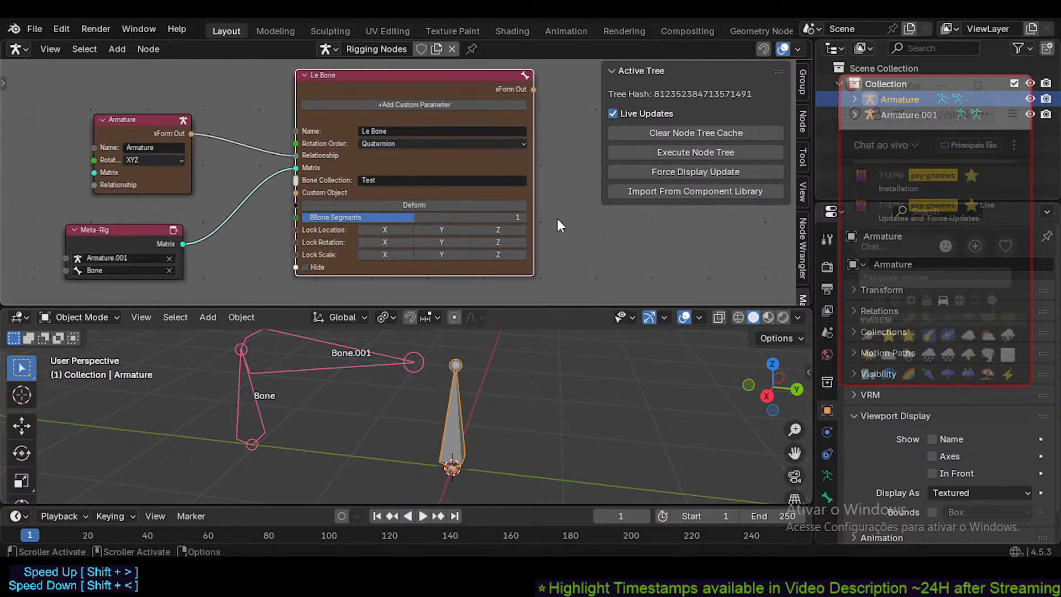
pyautogui.scroll(1, 557, 218)
pyautogui.scroll(-2, 566, 223)
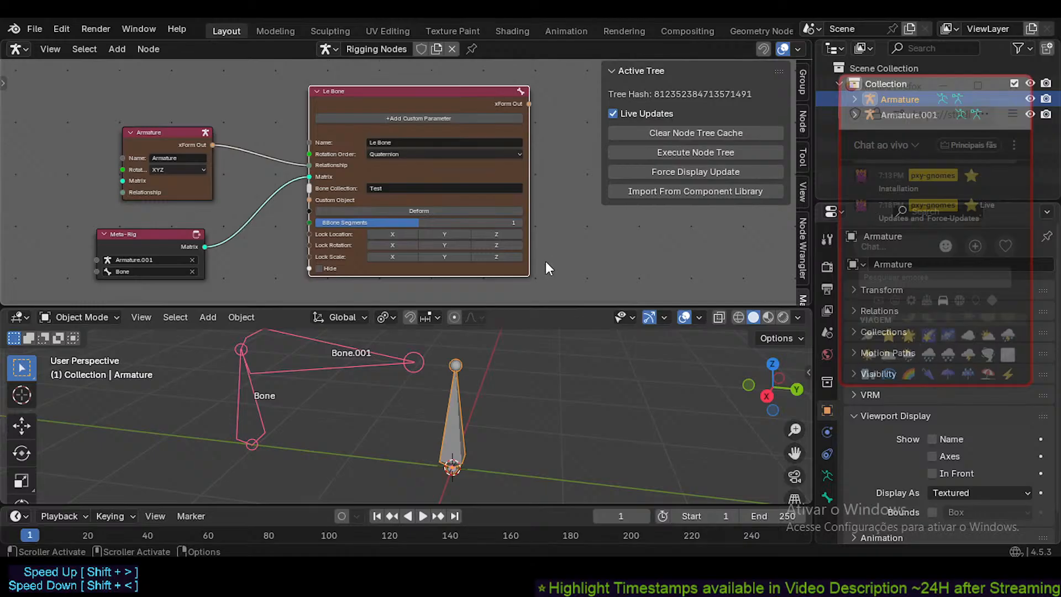
pyautogui.moveTo(545, 261); pyautogui.dragTo(496, 238, button='middle')
pyautogui.scroll(-2, 526, 260)
pyautogui.scroll(2, 525, 260)
pyautogui.scroll(1, 542, 254)
pyautogui.scroll(-2, 468, 234)
pyautogui.scroll(2, 503, 249)
pyautogui.scroll(-2, 554, 230)
pyautogui.scroll(1, 521, 240)
pyautogui.scroll(-1, 541, 233)
pyautogui.scroll(2, 506, 240)
pyautogui.scroll(-1, 534, 241)
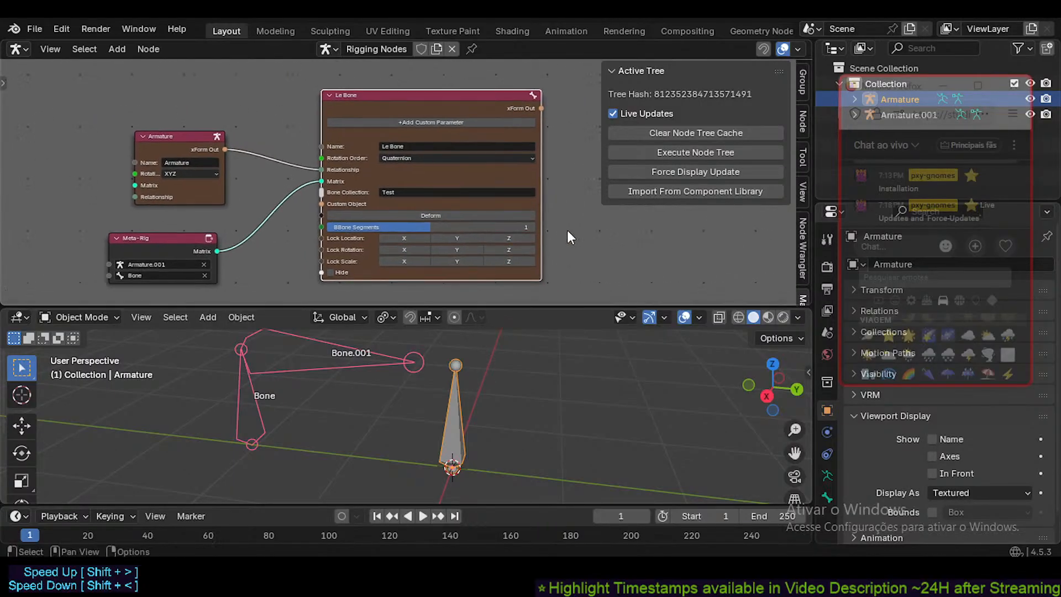
pyautogui.moveTo(562, 235); pyautogui.dragTo(567, 236, button='middle')
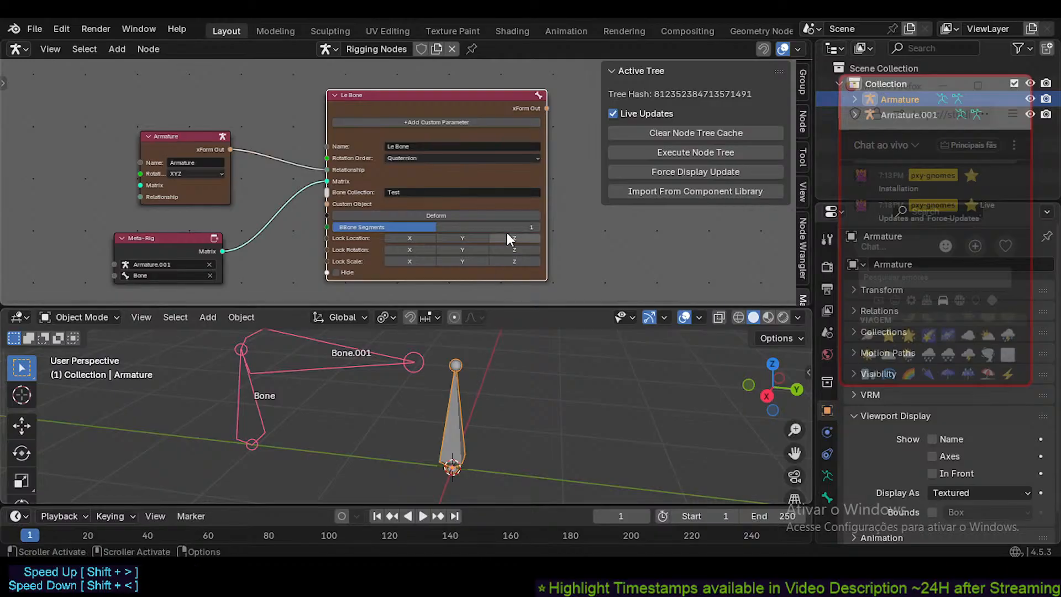
pyautogui.hscroll(2, 516, 235)
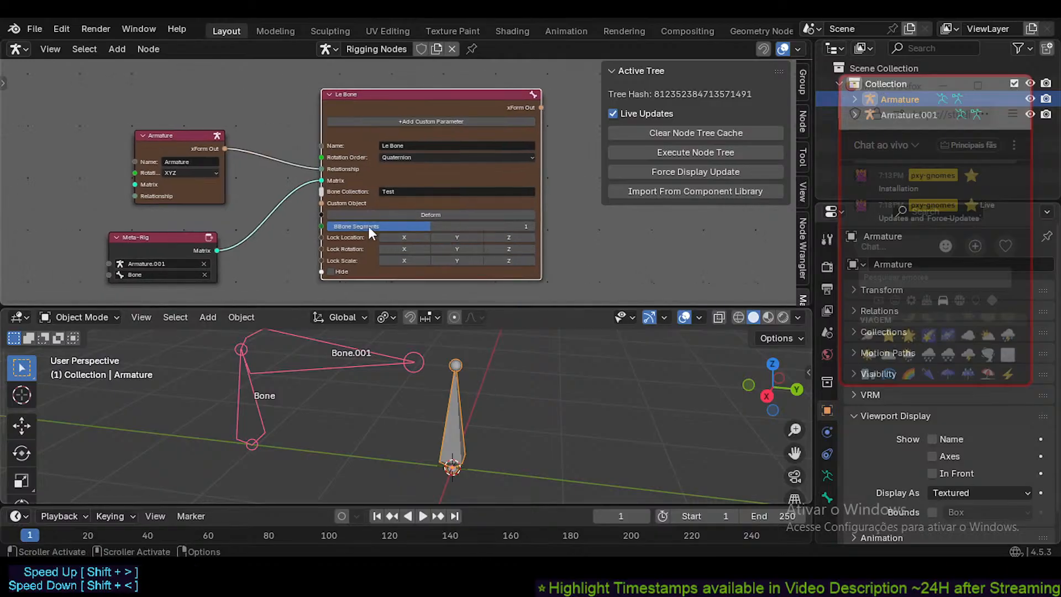
pyautogui.scroll(2, 298, 212)
pyautogui.scroll(-1, 295, 218)
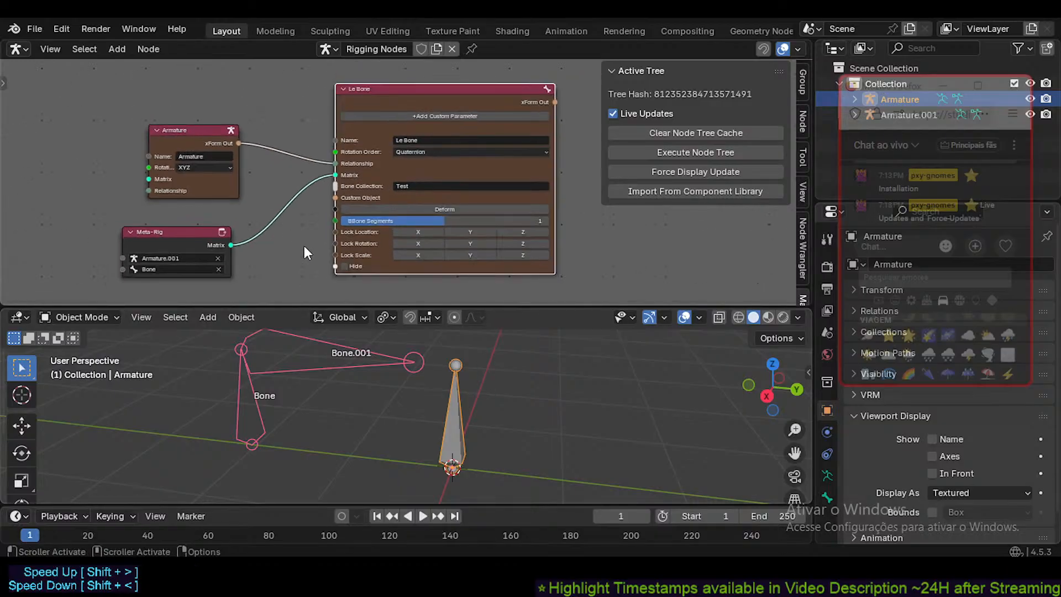
# - Delete the Armature.001 meta-rig referenced by the Meta-Rig node and undo the deletion
pyautogui.click(177, 236)
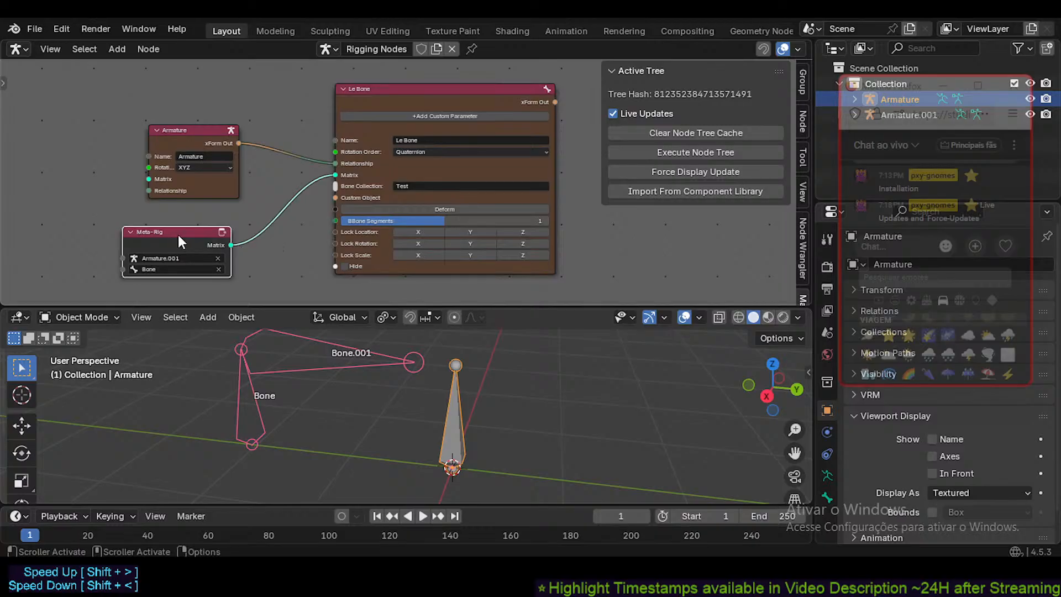
pyautogui.moveTo(178, 234); pyautogui.dragTo(280, 195, button='middle')
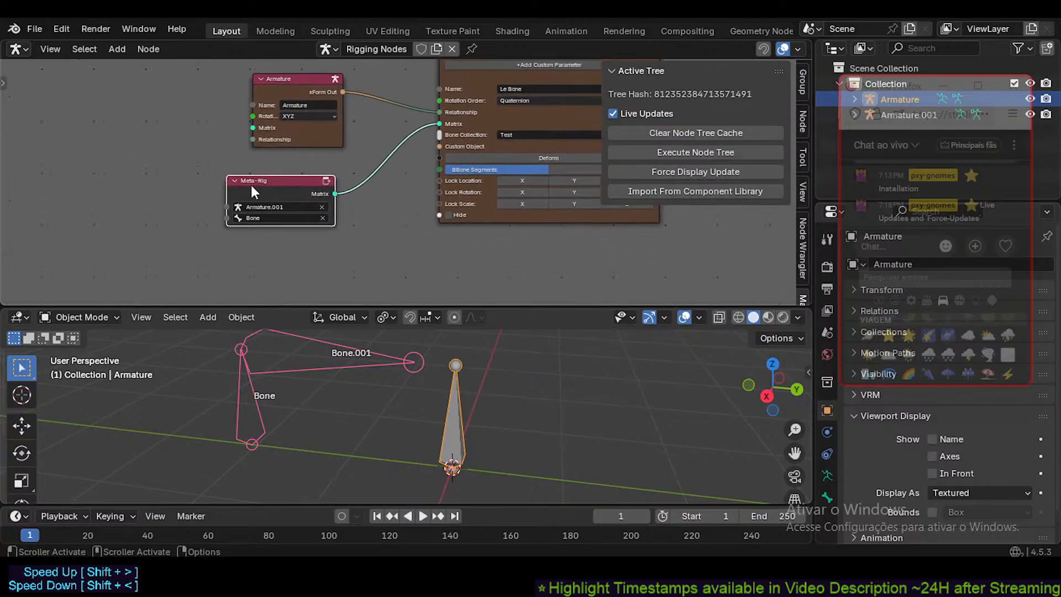
pyautogui.press('Home')
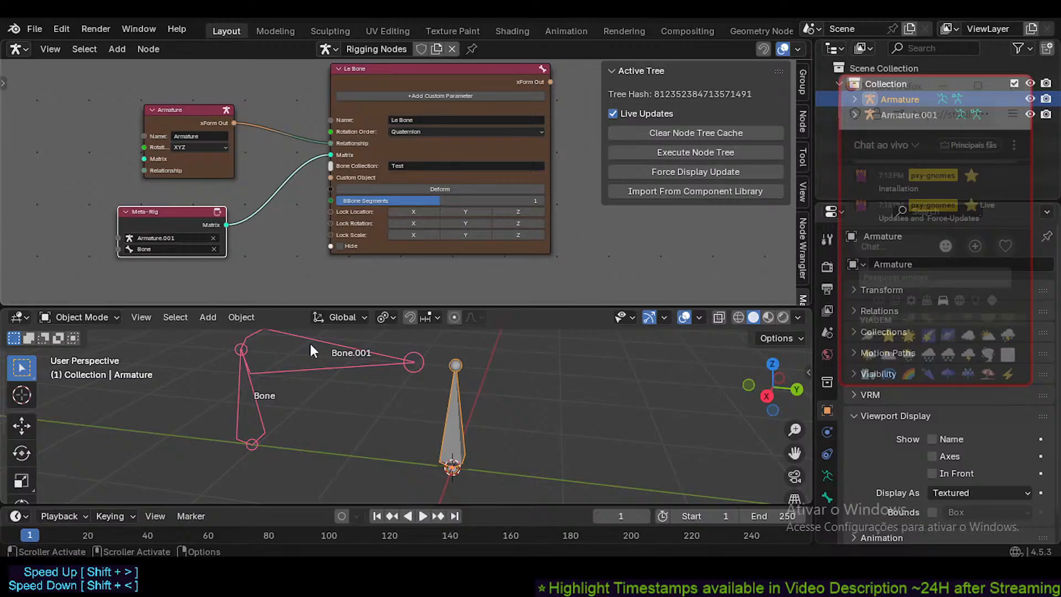
pyautogui.click(341, 352)
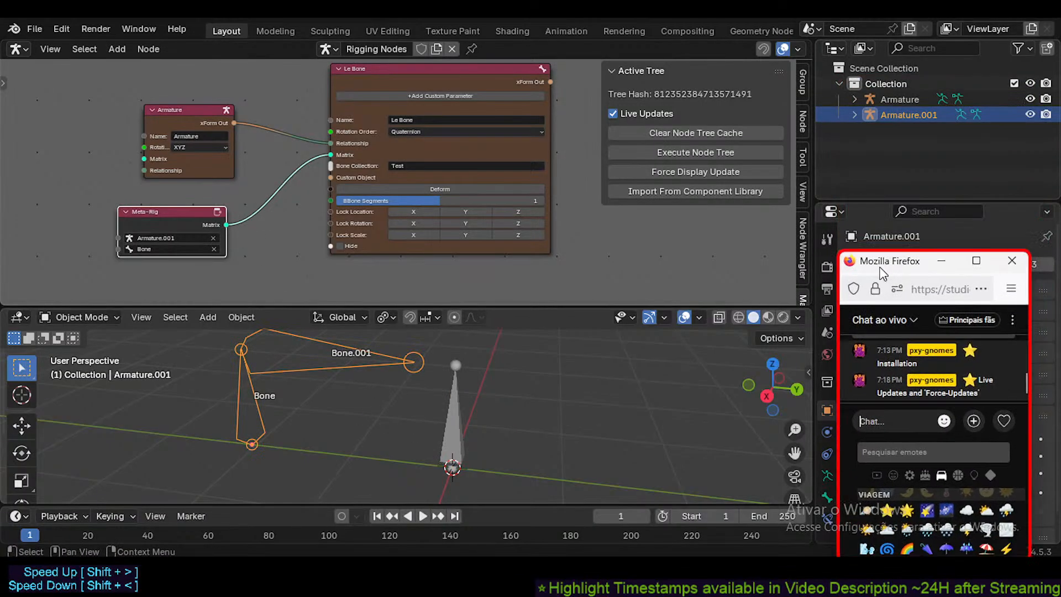
pyautogui.press('Delete')
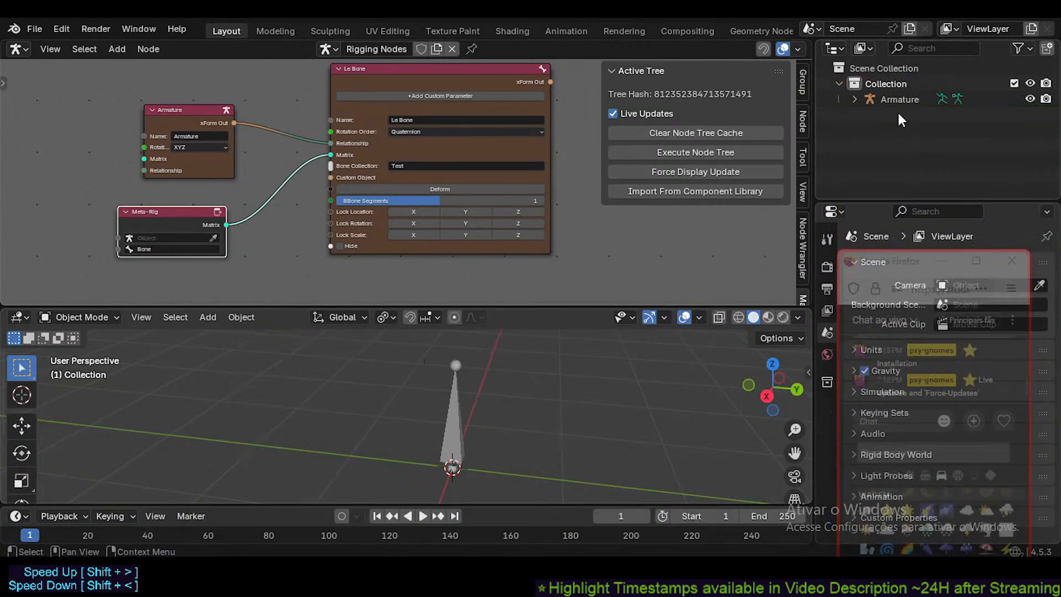
pyautogui.moveTo(387, 365); pyautogui.dragTo(265, 377, button='middle')
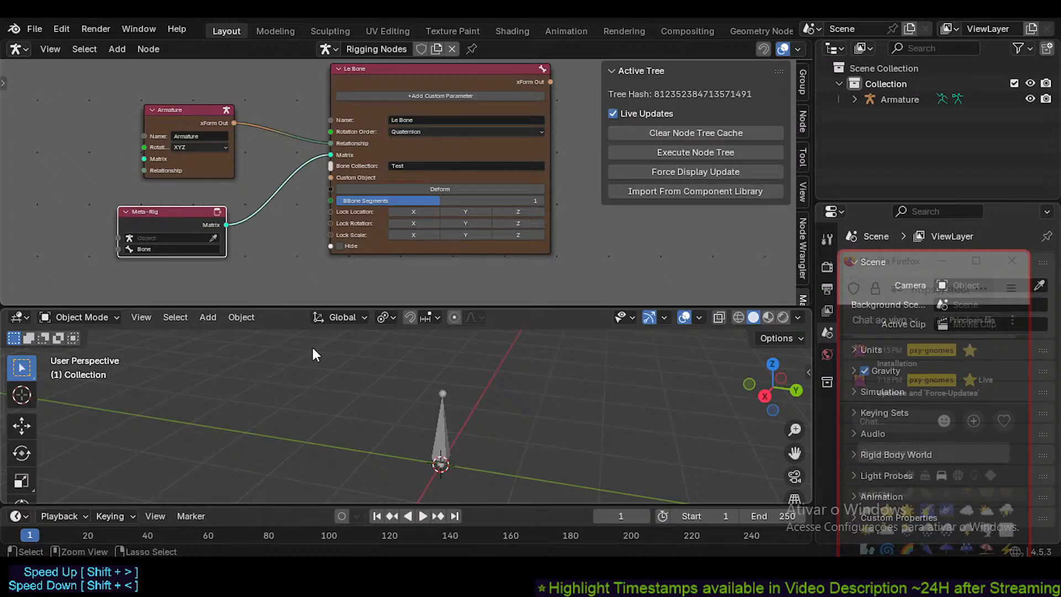
pyautogui.hotkey('ctrl', 'z')
pyautogui.moveTo(385, 341); pyautogui.dragTo(499, 364, button='middle')
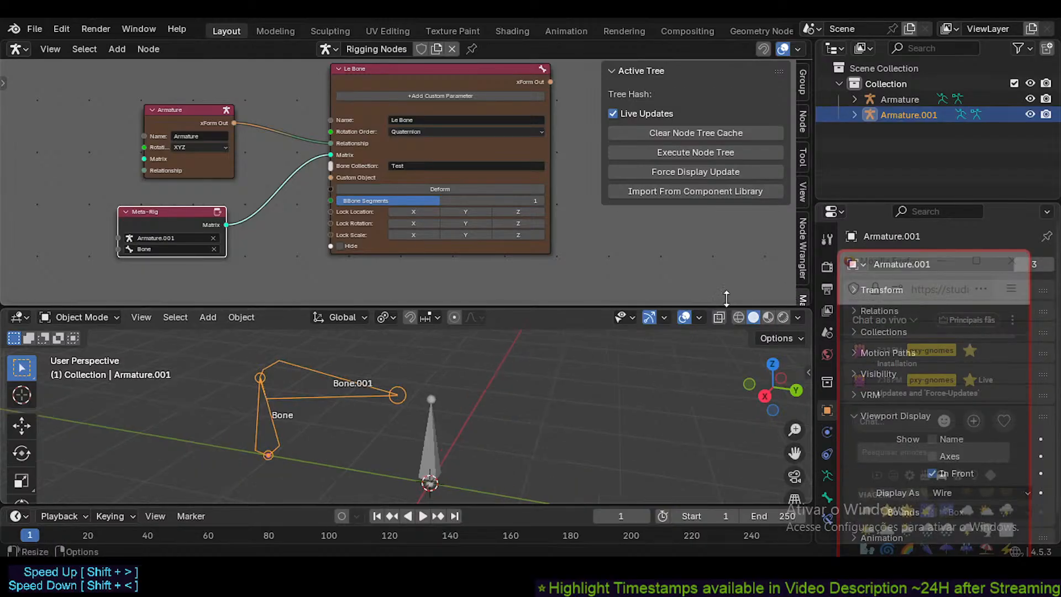
pyautogui.moveTo(575, 192); pyautogui.dragTo(576, 187, button='middle')
pyautogui.moveTo(459, 408); pyautogui.dragTo(442, 430, button='middle')
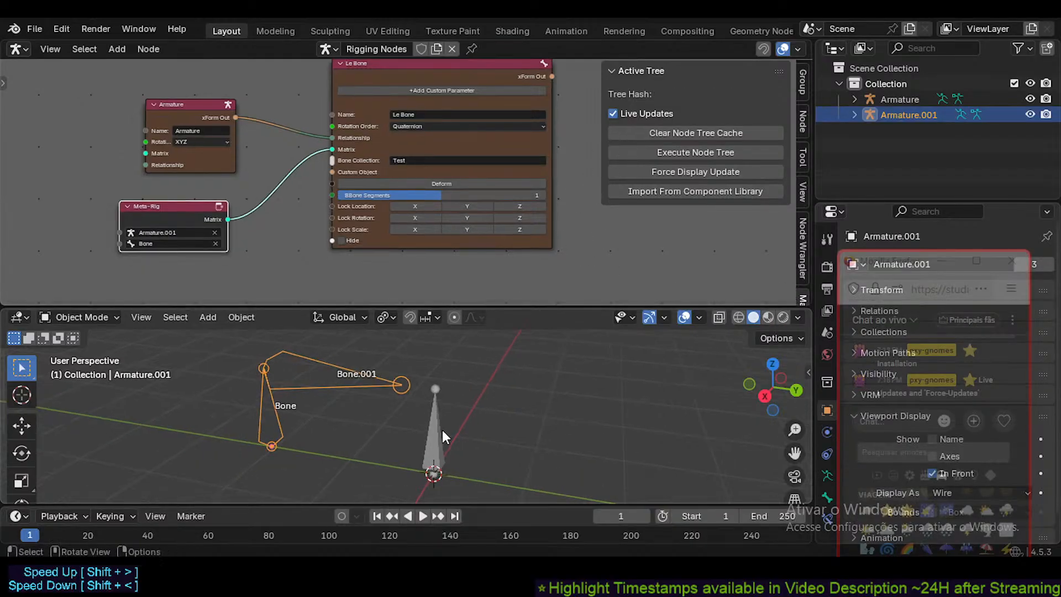
# - Show the generated Armature's transform properties in the 3D viewport and enable Lock Location X on the Le Bone node
pyautogui.click(440, 429)
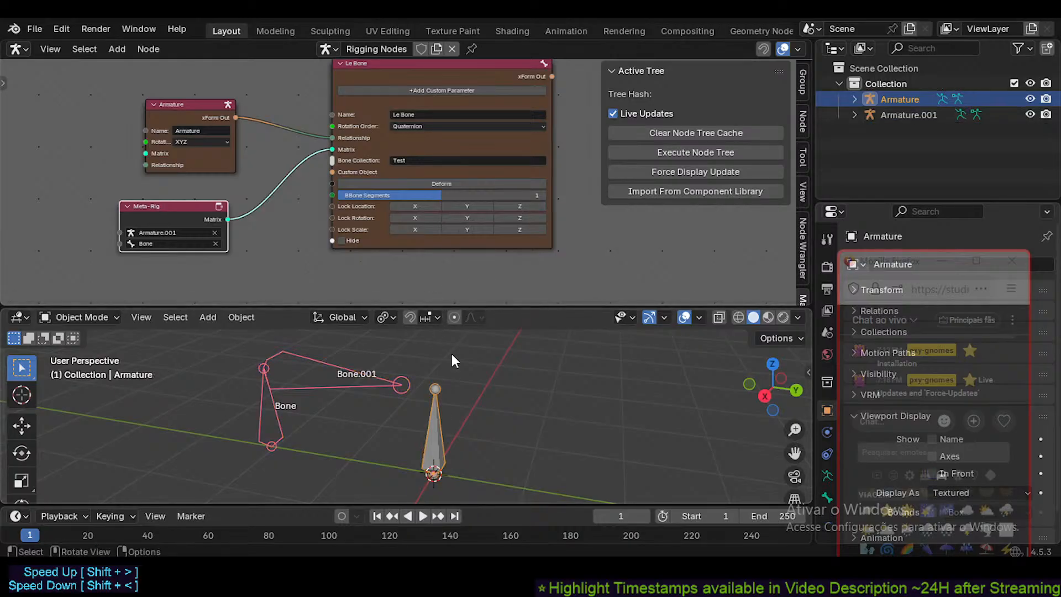
pyautogui.press('n')
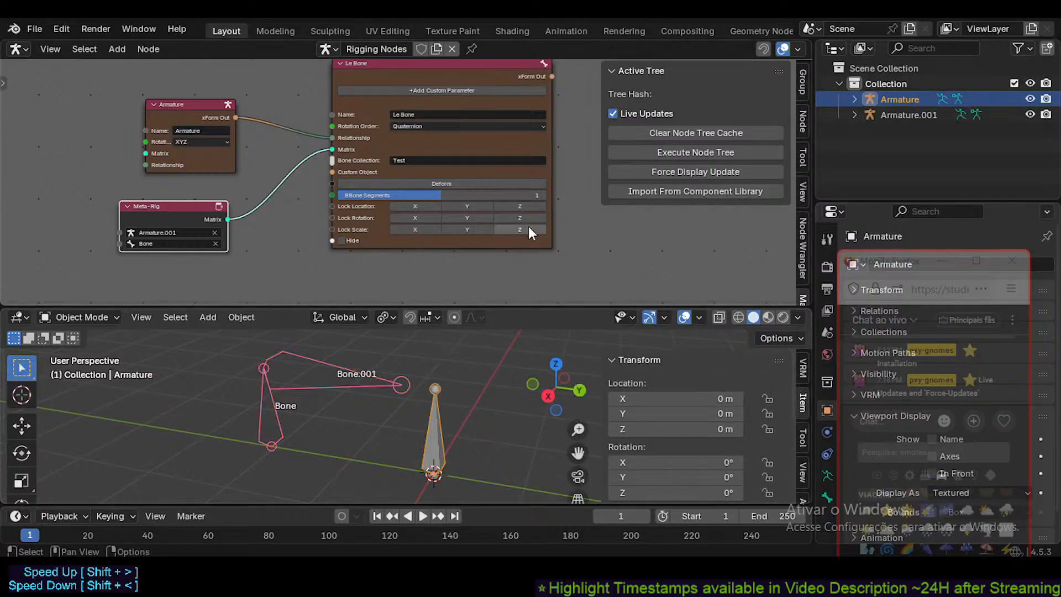
pyautogui.scroll(3, 393, 217)
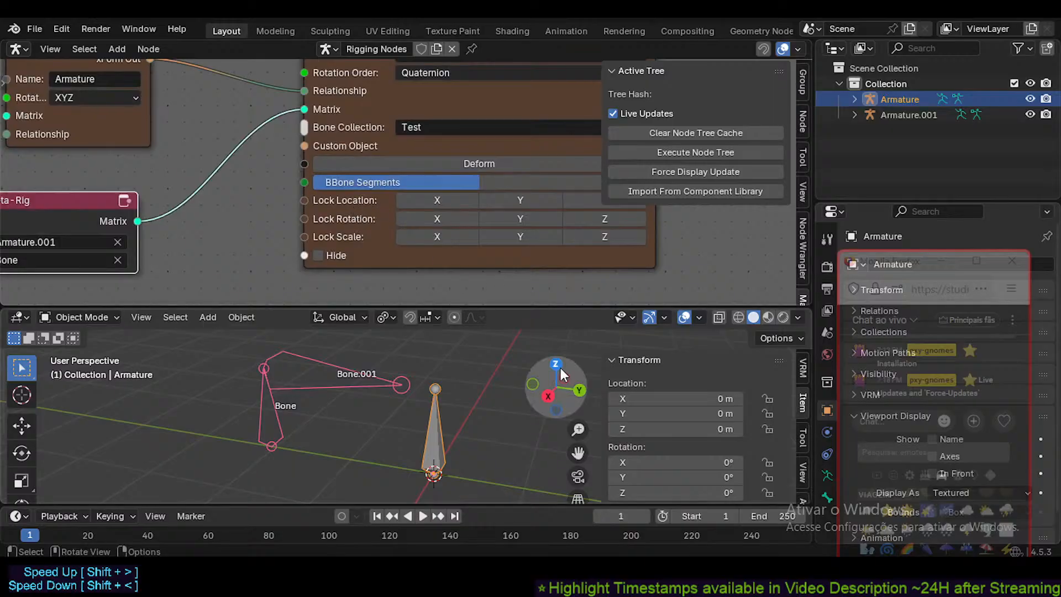
pyautogui.click(452, 201)
# - Switch the generated Armature to Pose Mode and examine the bone's location, rotation and scale locks
pyautogui.scroll(-3, 687, 418)
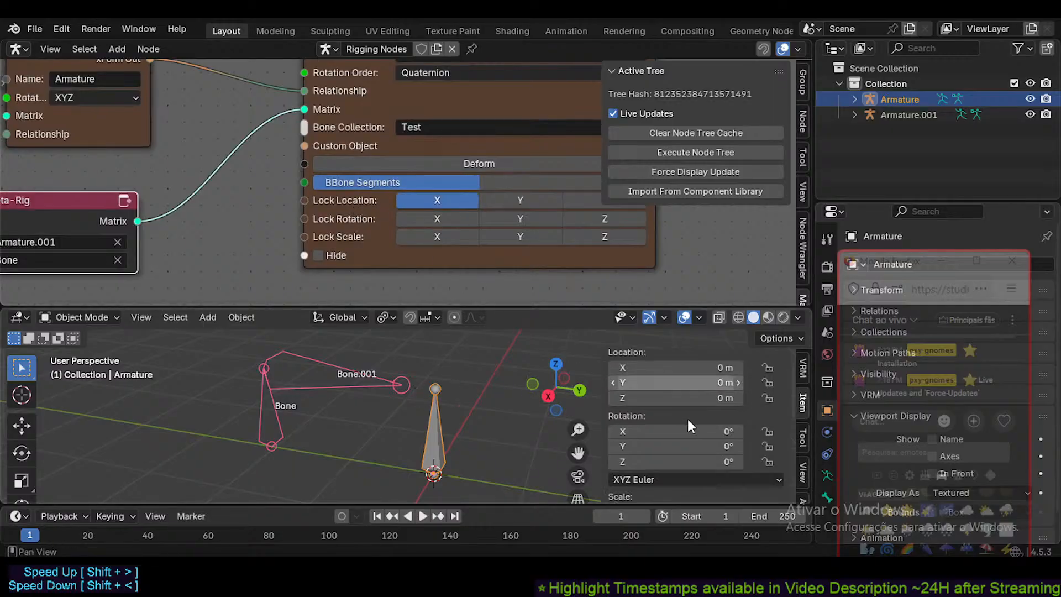
pyautogui.scroll(2, 689, 422)
pyautogui.scroll(-1, 762, 439)
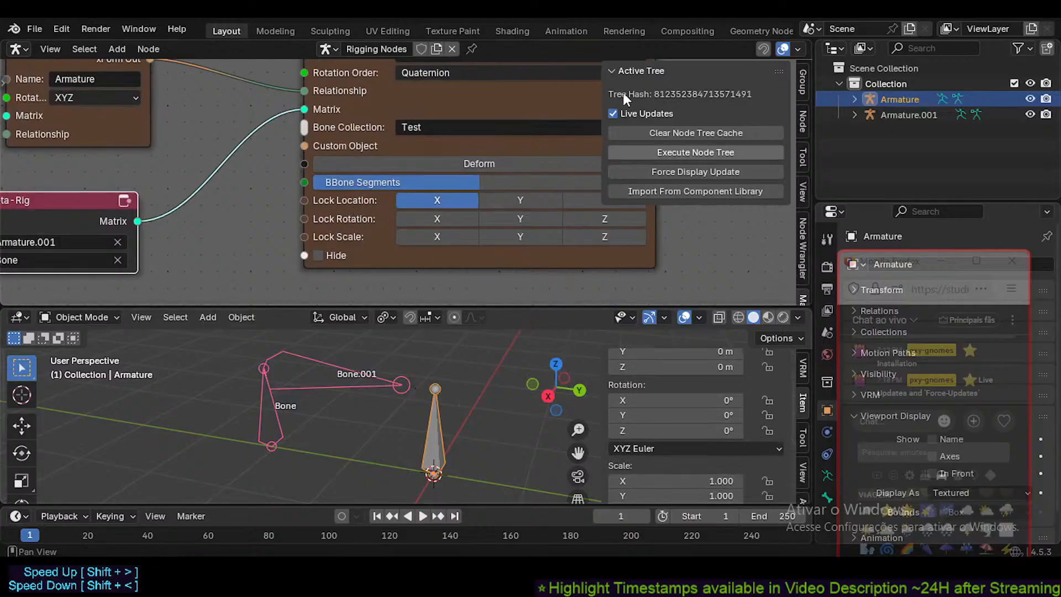
pyautogui.scroll(2, 735, 416)
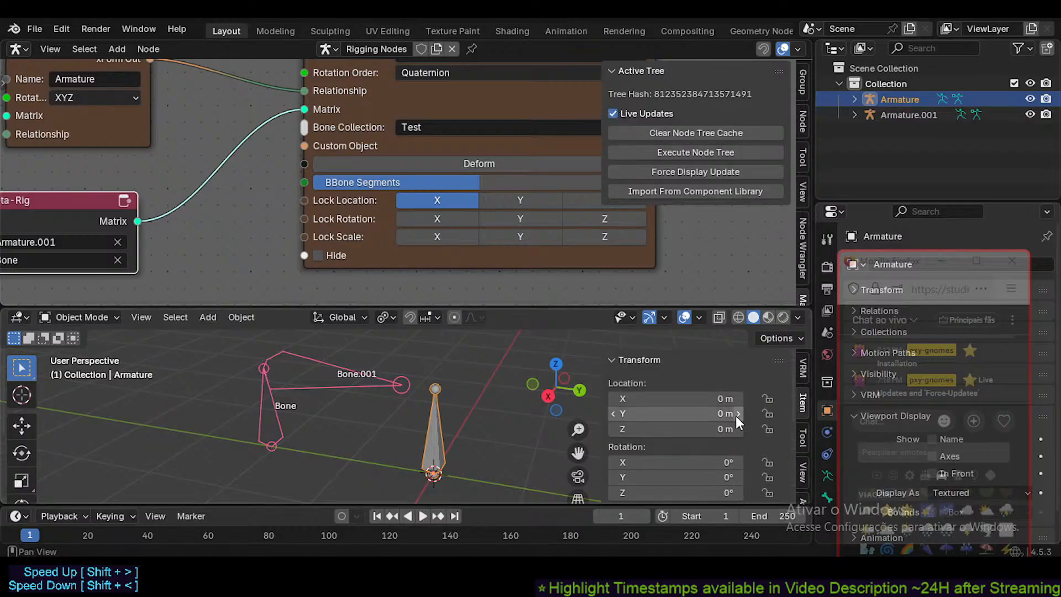
pyautogui.hotkey('ctrl', 'Tab')
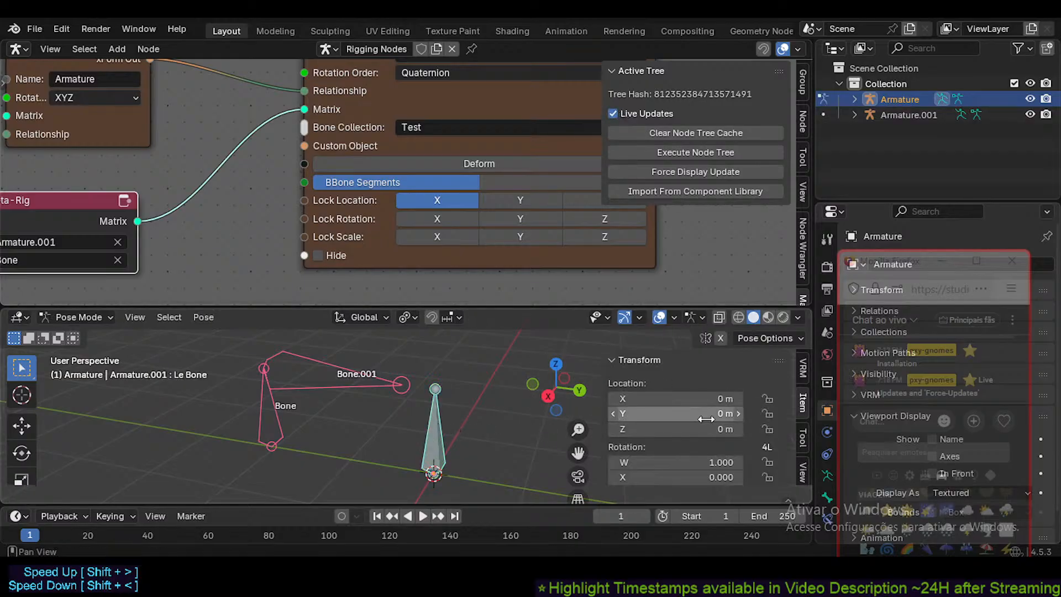
pyautogui.scroll(-2, 743, 446)
pyautogui.scroll(2, 744, 445)
# - Enlarge the 3D viewport and enable the X, Y and Z locks for location, rotation and scale on the Le Bone node
pyautogui.moveTo(756, 307); pyautogui.dragTo(757, 286)
pyautogui.click(434, 188)
pyautogui.moveTo(434, 185); pyautogui.dragTo(565, 188)
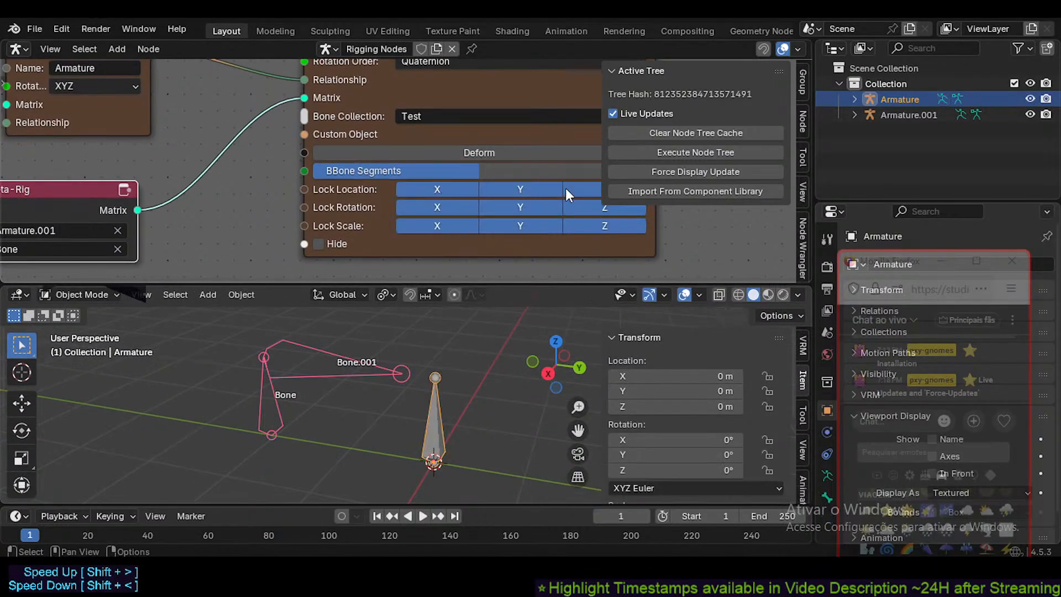
# - Turn the Le Bone node's Hide option on and back off with all transform locks enabled
pyautogui.click(319, 244)
pyautogui.click(319, 244)
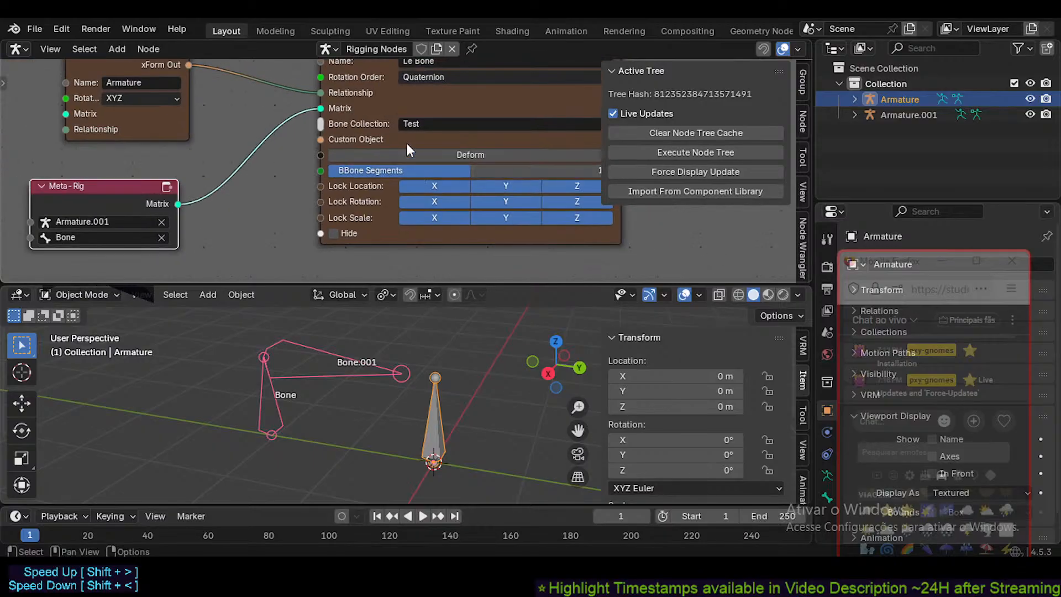
pyautogui.scroll(-2, 387, 166)
pyautogui.scroll(1, 383, 207)
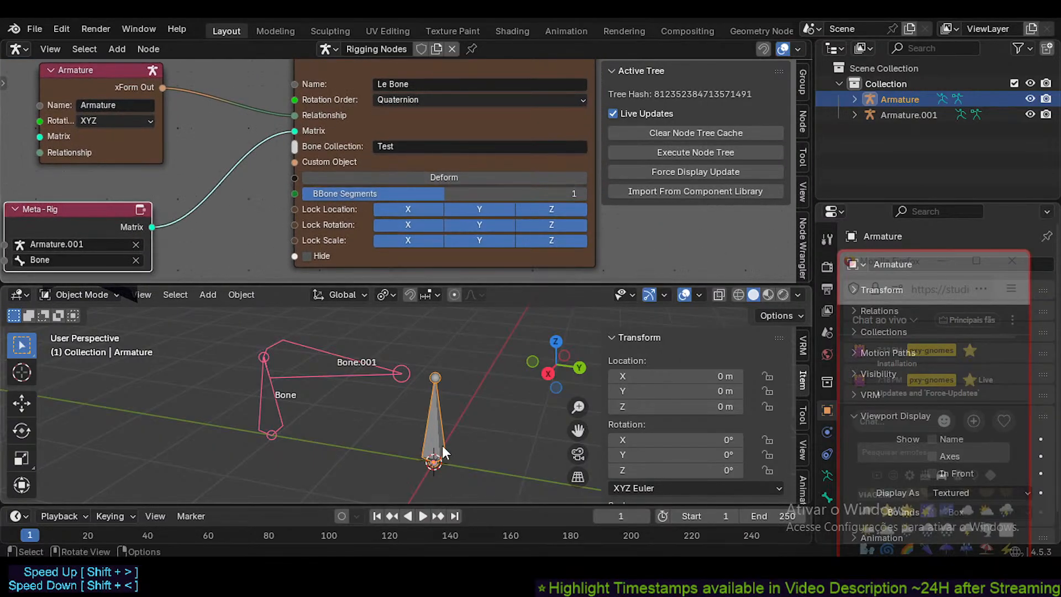
# - Switch the generated Armature to Pose Mode and examine the transform locks on Le Bone
pyautogui.hotkey('ctrl', 'Tab')
pyautogui.click(439, 426)
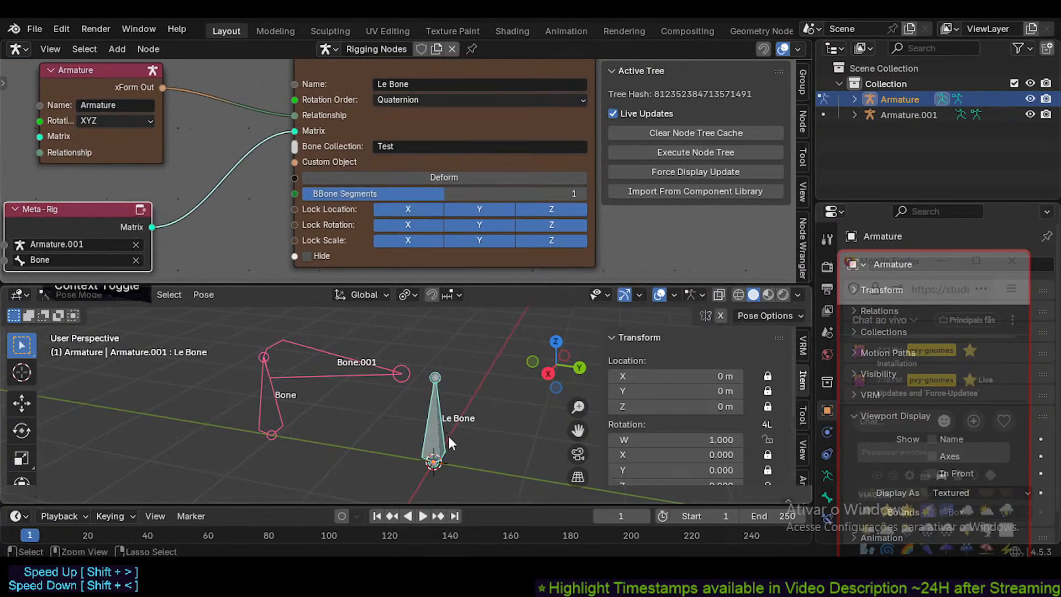
pyautogui.scroll(1, 410, 132)
pyautogui.scroll(-2, 411, 157)
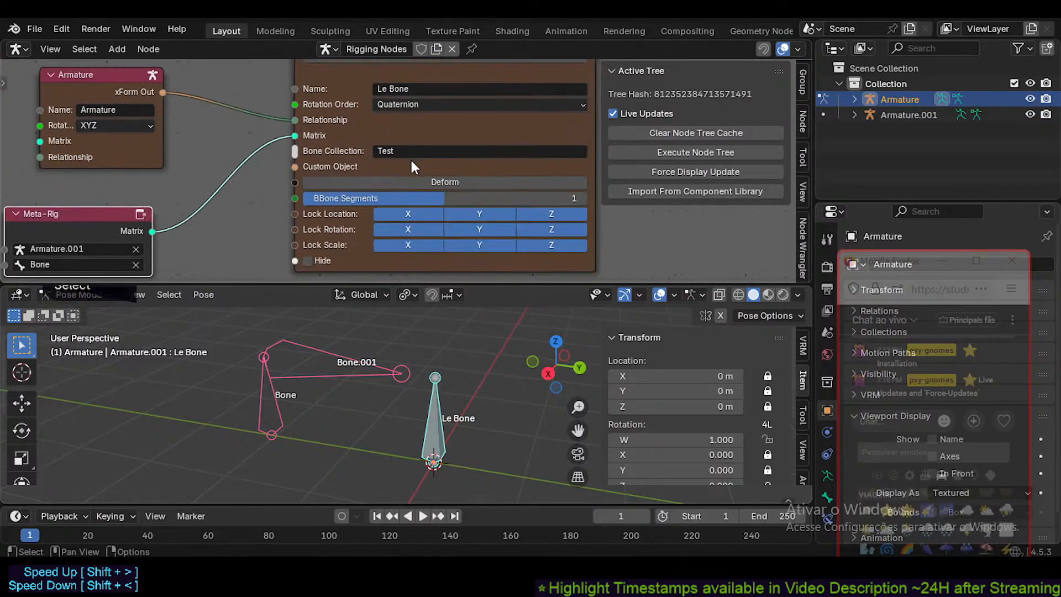
# - Move the floating browser window out of the way and show the generated Armature's Bone Collections in its data properties
pyautogui.click(390, 154)
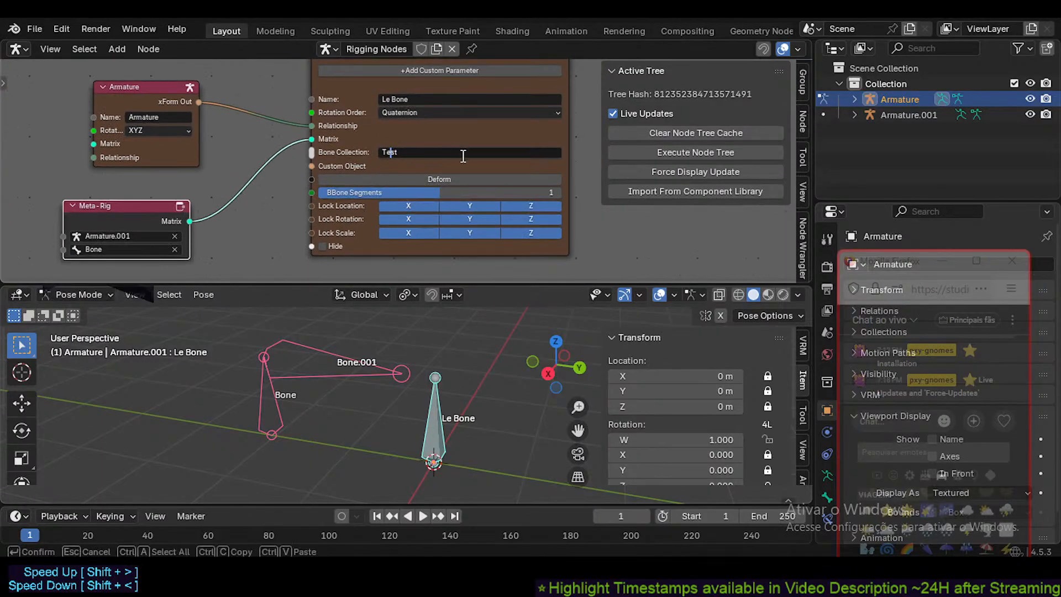
pyautogui.moveTo(889, 260); pyautogui.dragTo(879, 519)
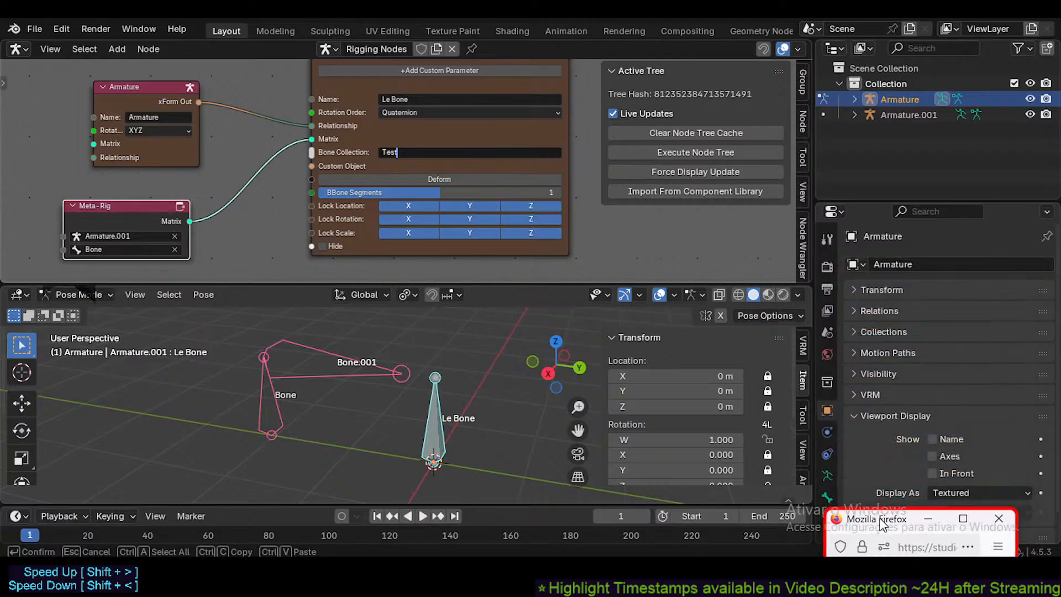
pyautogui.click(827, 476)
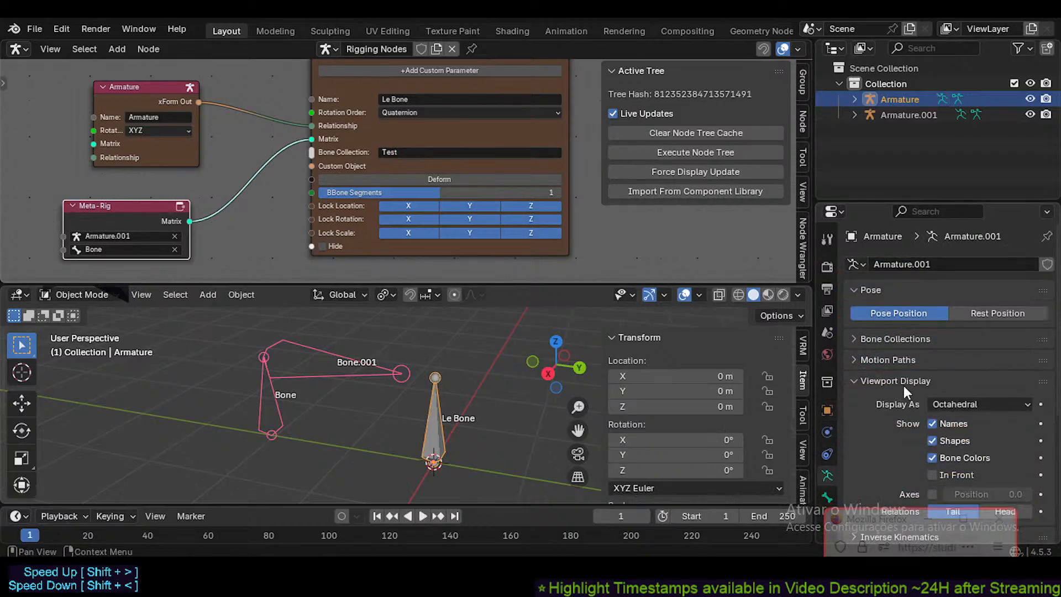
pyautogui.click(871, 338)
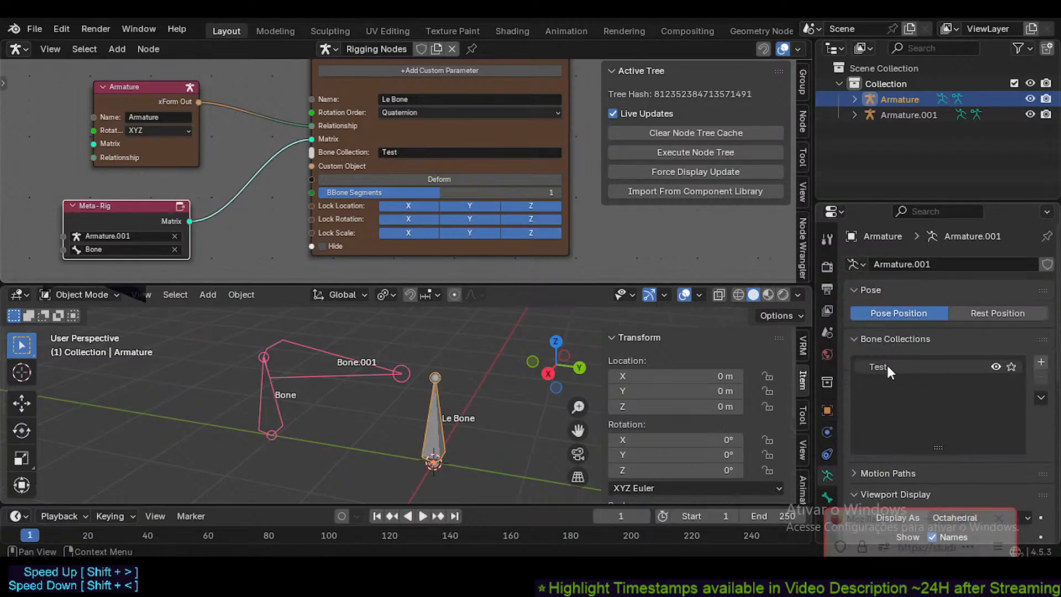
# - Change the Le Bone node's Bone Collection name to Tests
pyautogui.click(429, 144)
pyautogui.click(426, 148)
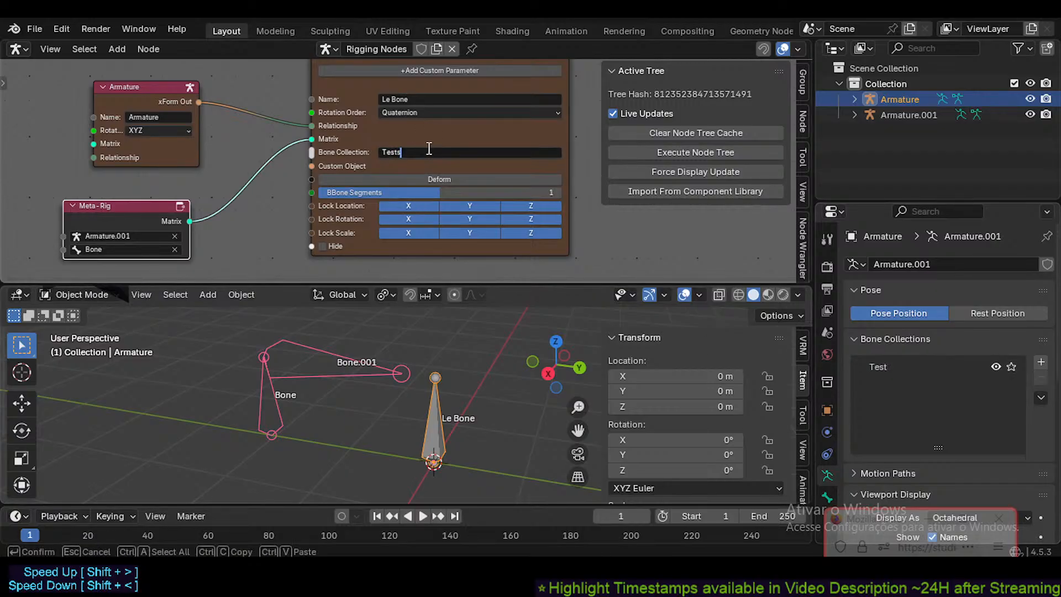
pyautogui.write('s')
pyautogui.press('Return')
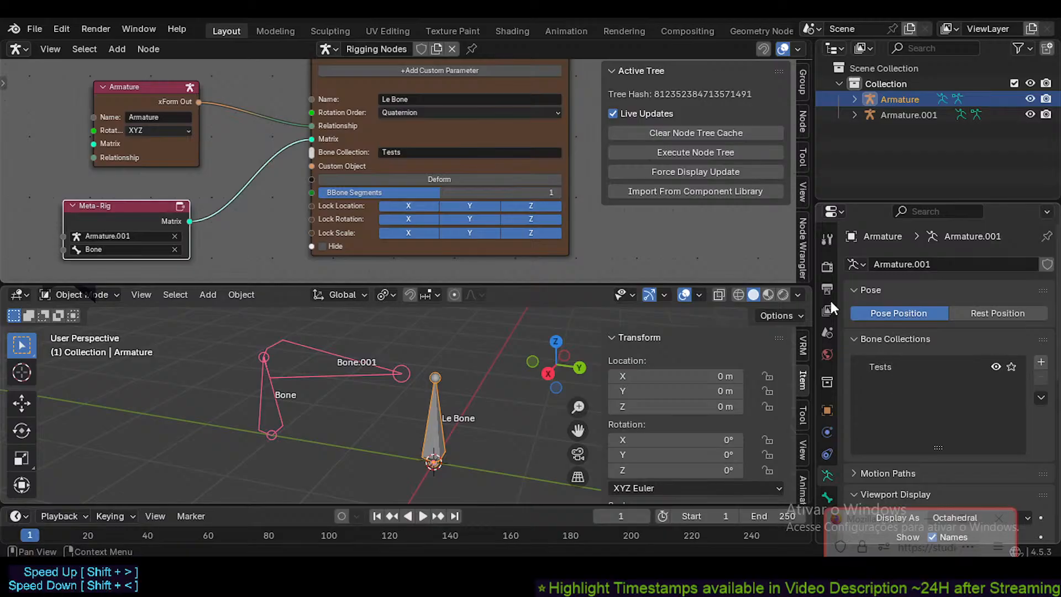
# - Rename the Le Bone node's bone to Les Bones in its Name field
pyautogui.moveTo(432, 139); pyautogui.dragTo(421, 166, button='middle')
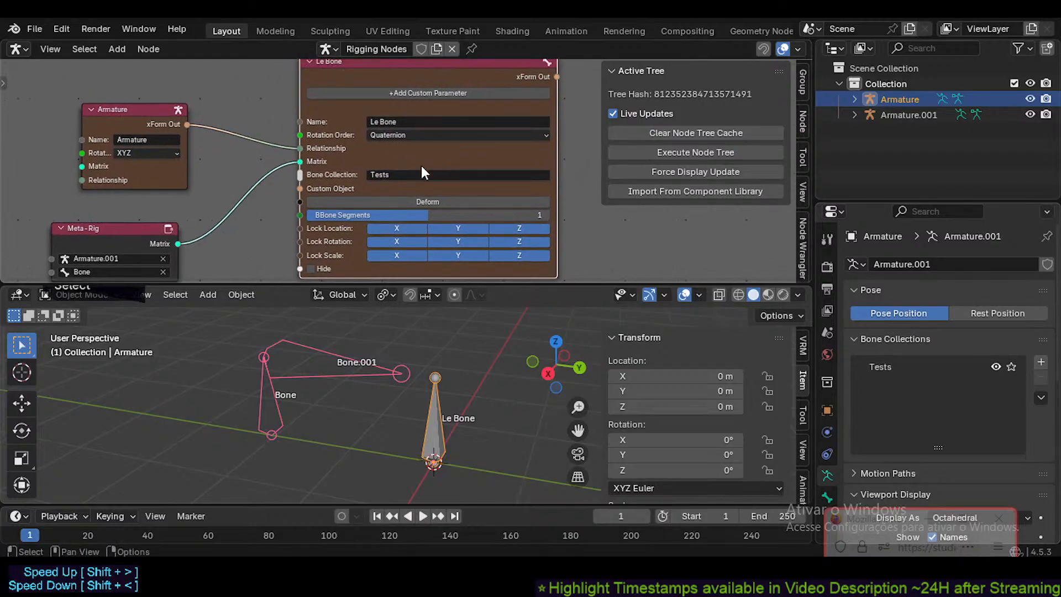
pyautogui.click(405, 123)
pyautogui.press('End')
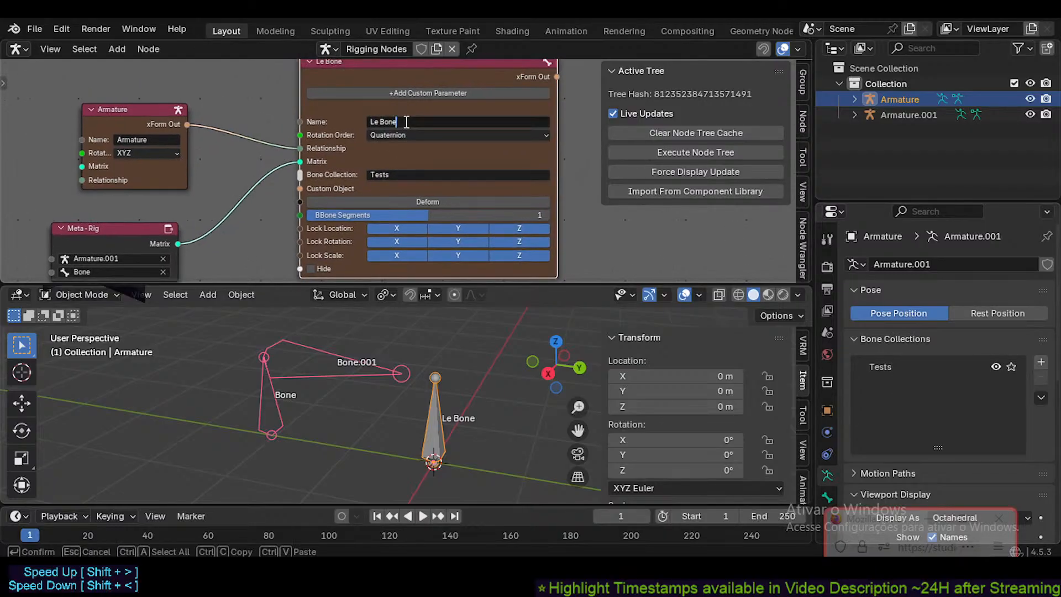
pyautogui.write('s')
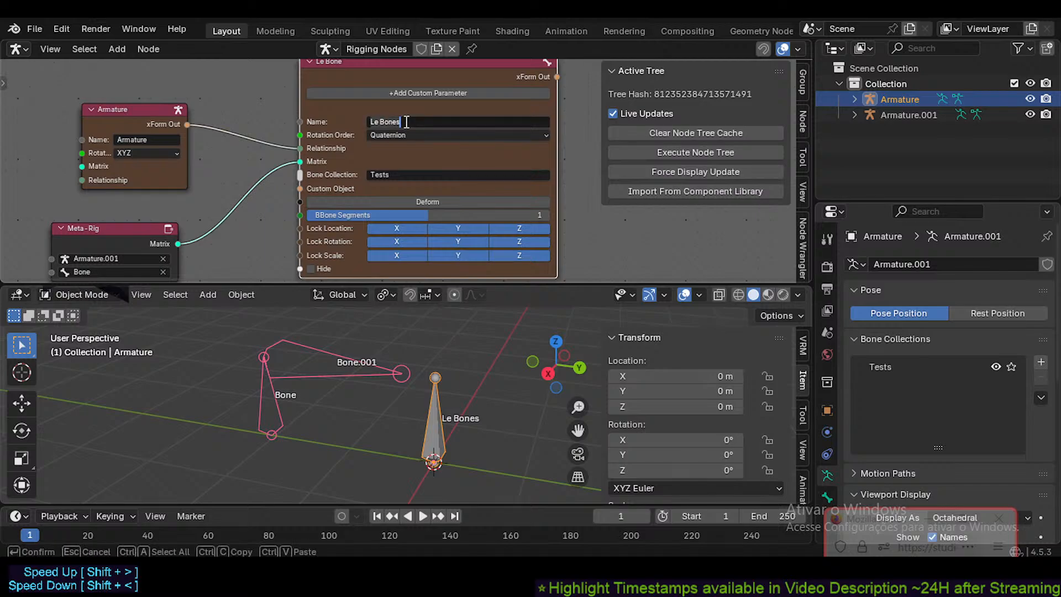
pyautogui.press('Left')
pyautogui.press('Left')
pyautogui.press('Left')
pyautogui.press('Left')
pyautogui.press('Left')
pyautogui.press('Left')
pyautogui.write('s')
pyautogui.press('Return')
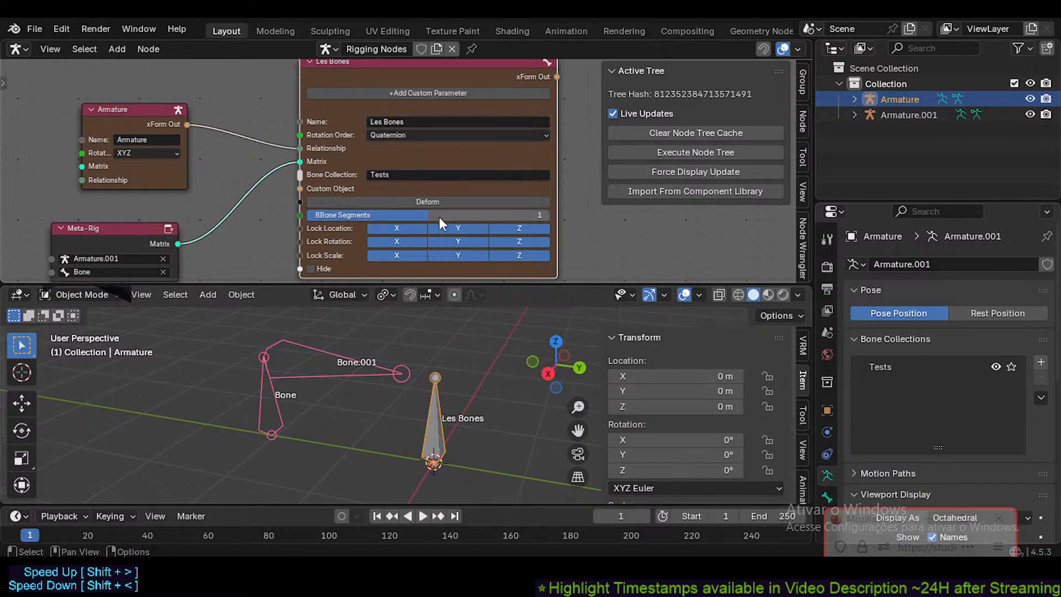
# - Clear all location, rotation and scale locks on the Les Bones node, then re-enable Lock Location X, Y and Z
pyautogui.moveTo(439, 203); pyautogui.dragTo(436, 156, button='middle')
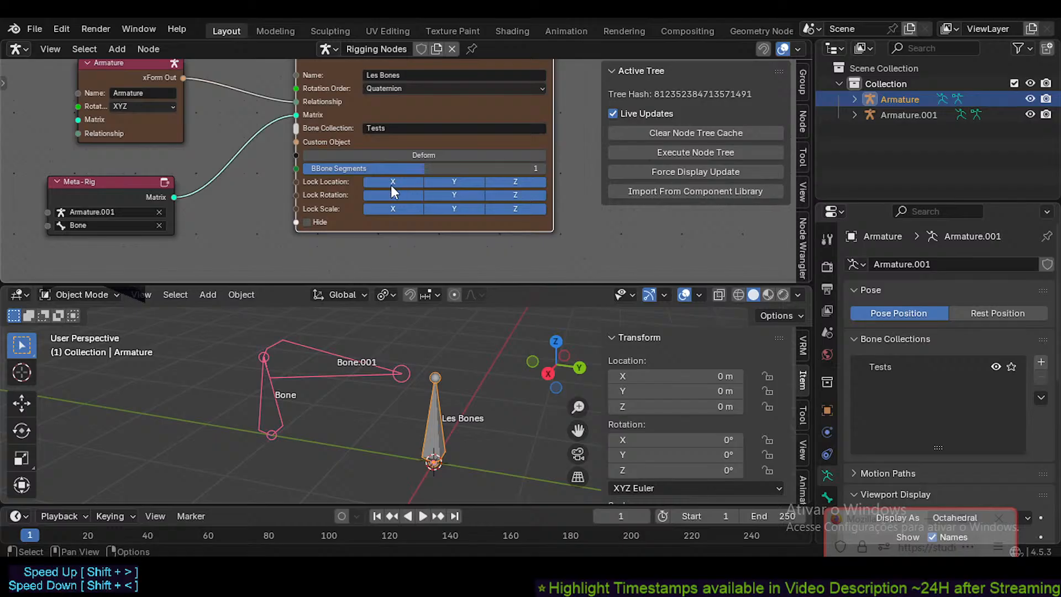
pyautogui.moveTo(391, 182); pyautogui.dragTo(401, 202)
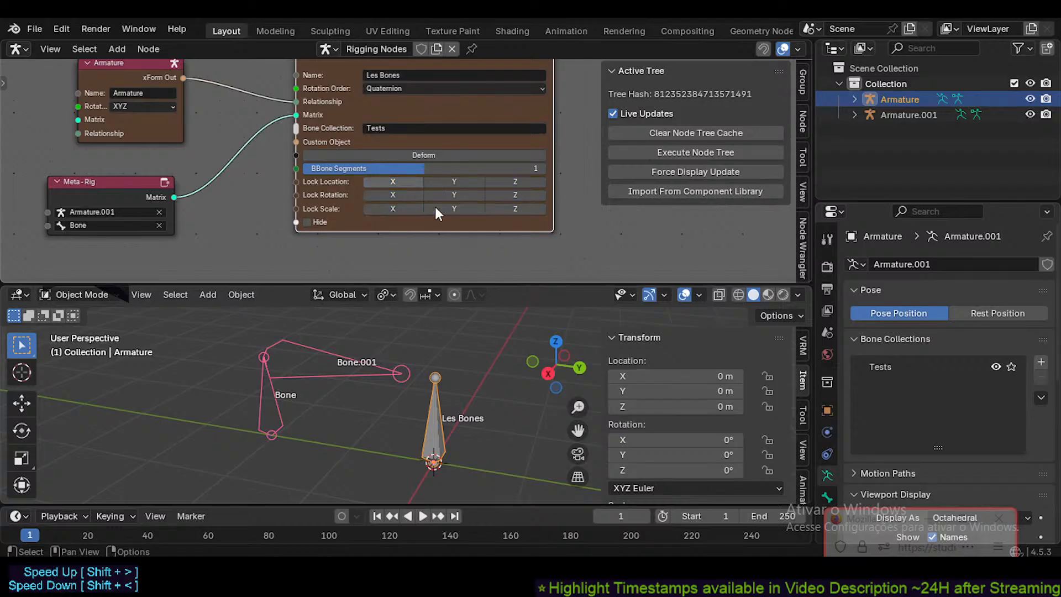
pyautogui.click(399, 184)
pyautogui.click(511, 183)
pyautogui.click(496, 182)
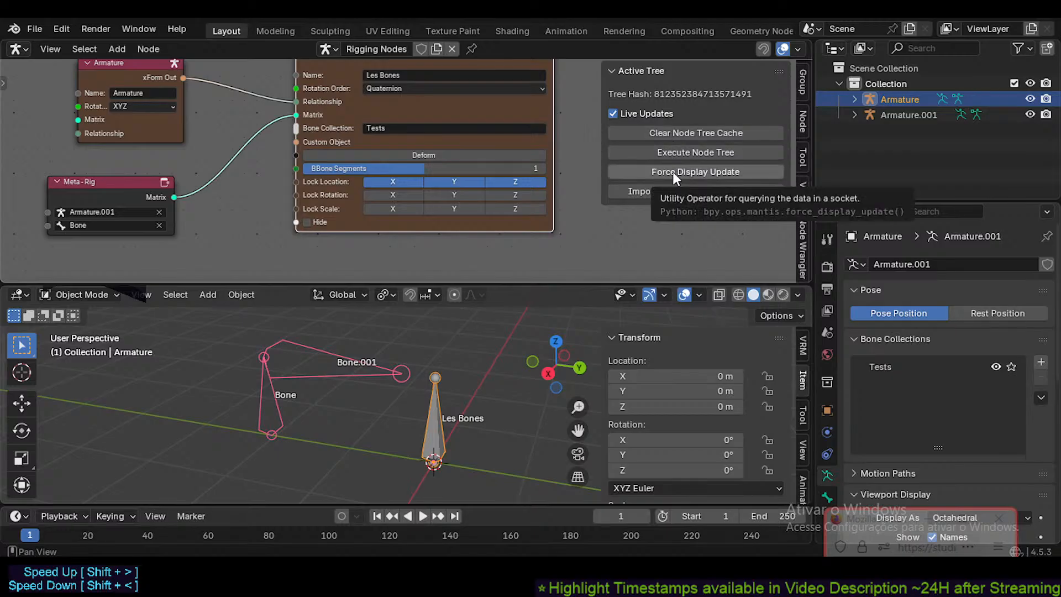
# - Force a display update and inspect the Les Bones transform locks in Pose Mode
pyautogui.click(671, 171)
pyautogui.scroll(-3, 757, 429)
pyautogui.scroll(3, 756, 430)
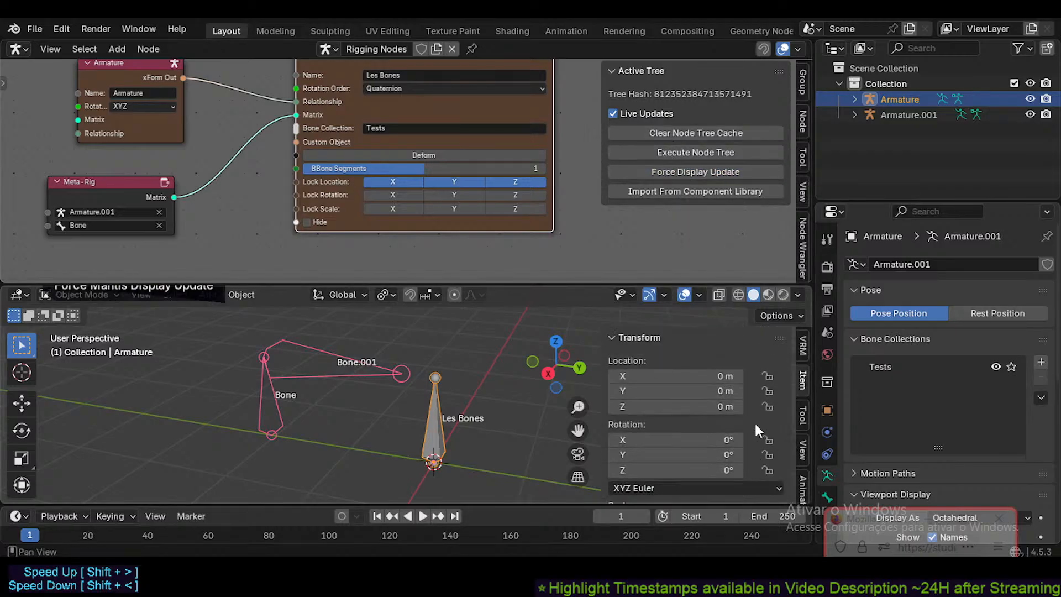
pyautogui.hotkey('ctrl', 'Tab')
pyautogui.click(437, 412)
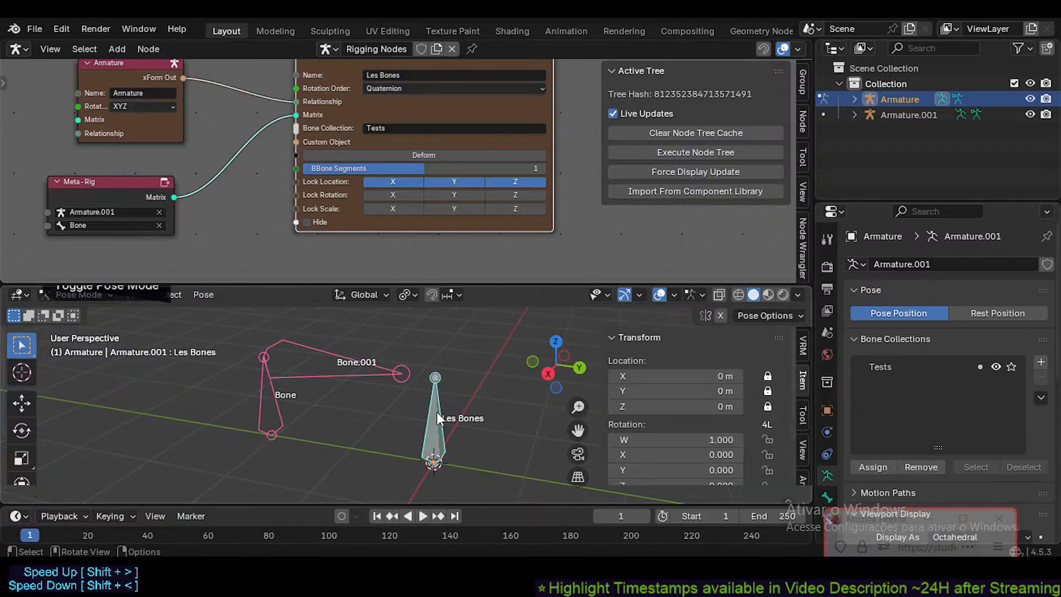
pyautogui.scroll(-3, 757, 430)
pyautogui.scroll(3, 760, 357)
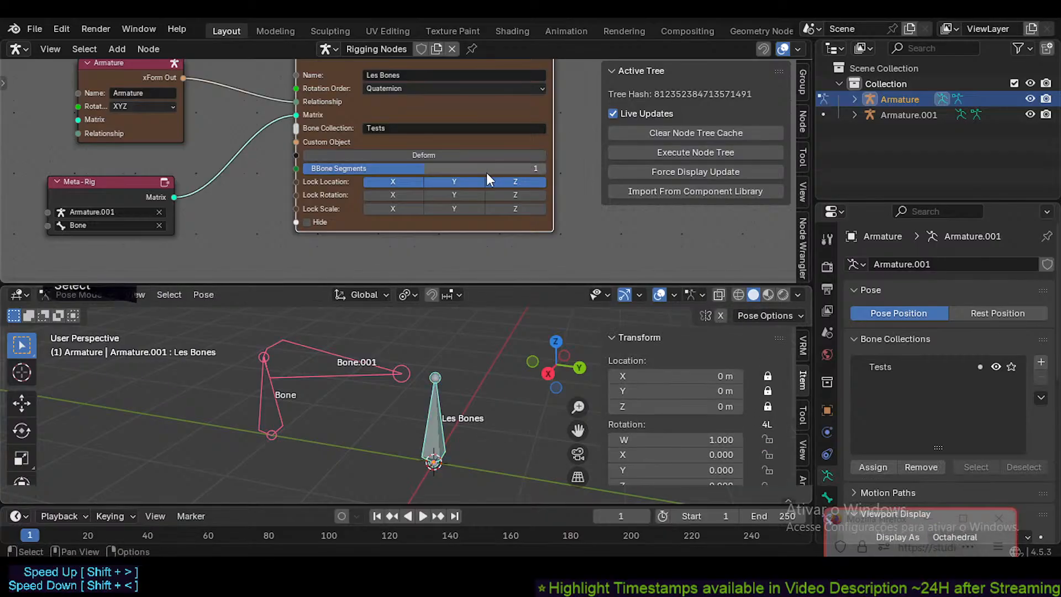
# - Disable Lock Location X, Y and Z on the Les Bones node
pyautogui.click(503, 182)
pyautogui.click(463, 185)
pyautogui.click(406, 185)
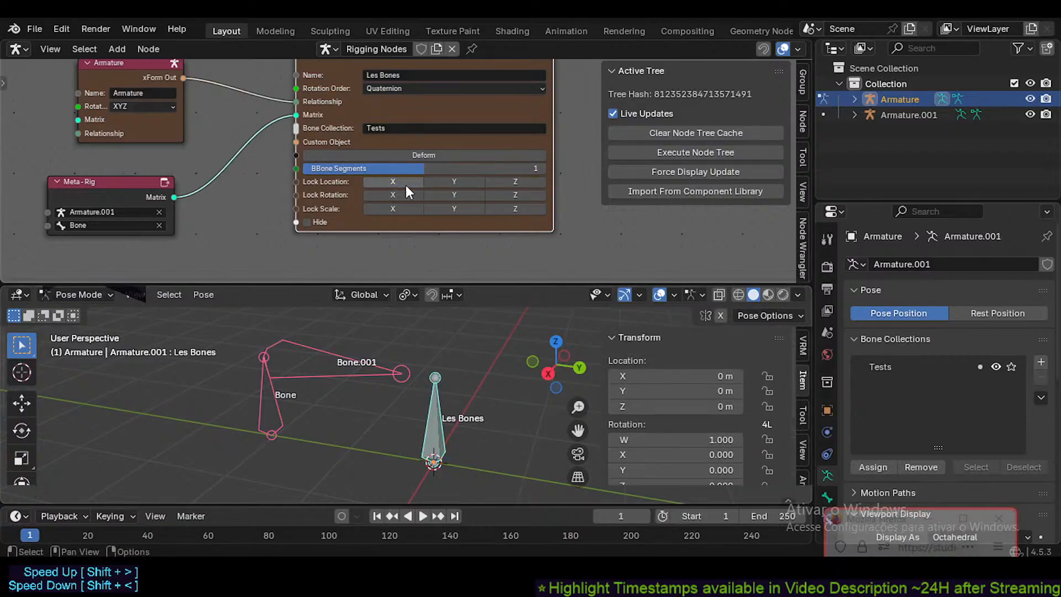
pyautogui.click(517, 182)
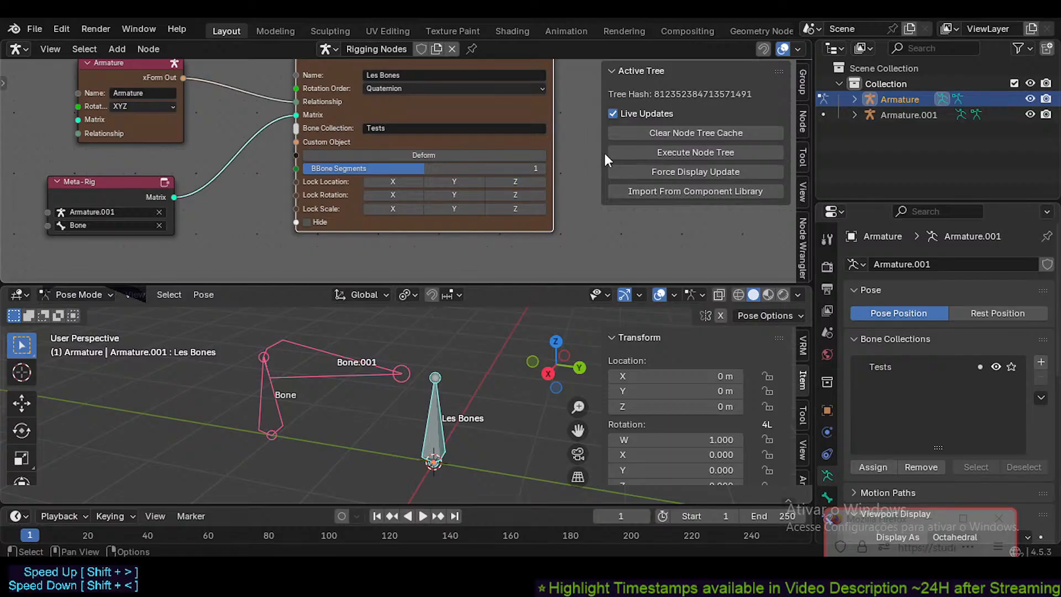
# - Test the Les Bones node's Hide option by switching it on and off, toggling Live Updates off and back on along the way
pyautogui.click(612, 114)
pyautogui.click(316, 220)
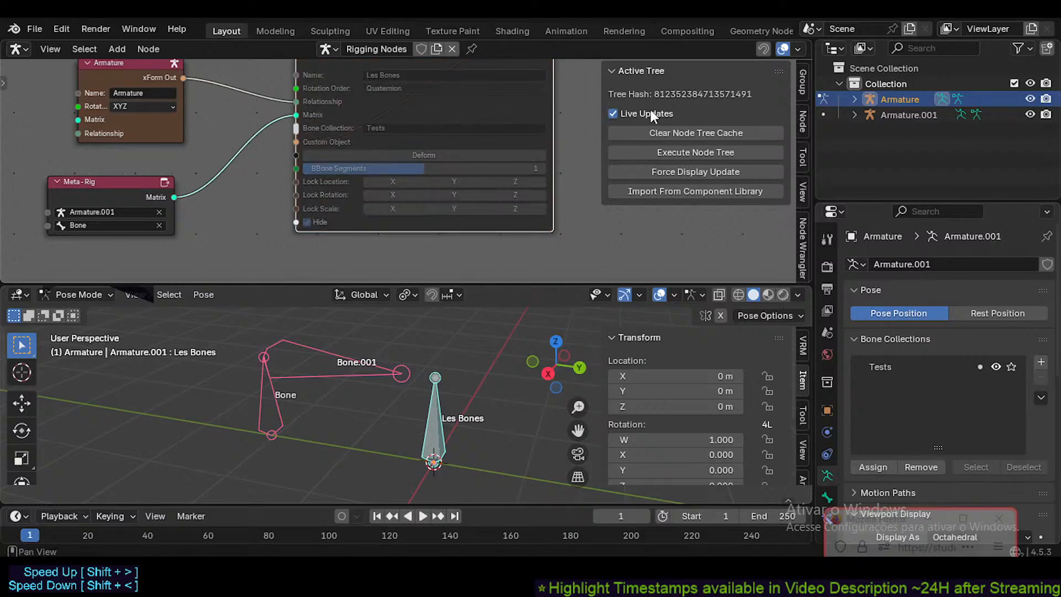
pyautogui.click(313, 220)
pyautogui.click(313, 220)
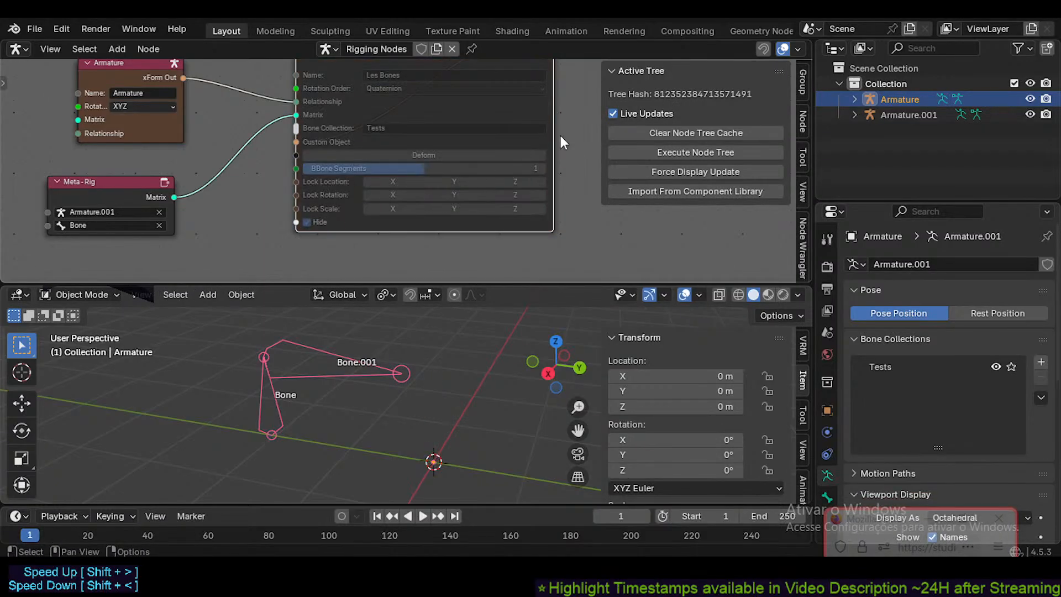
pyautogui.click(314, 221)
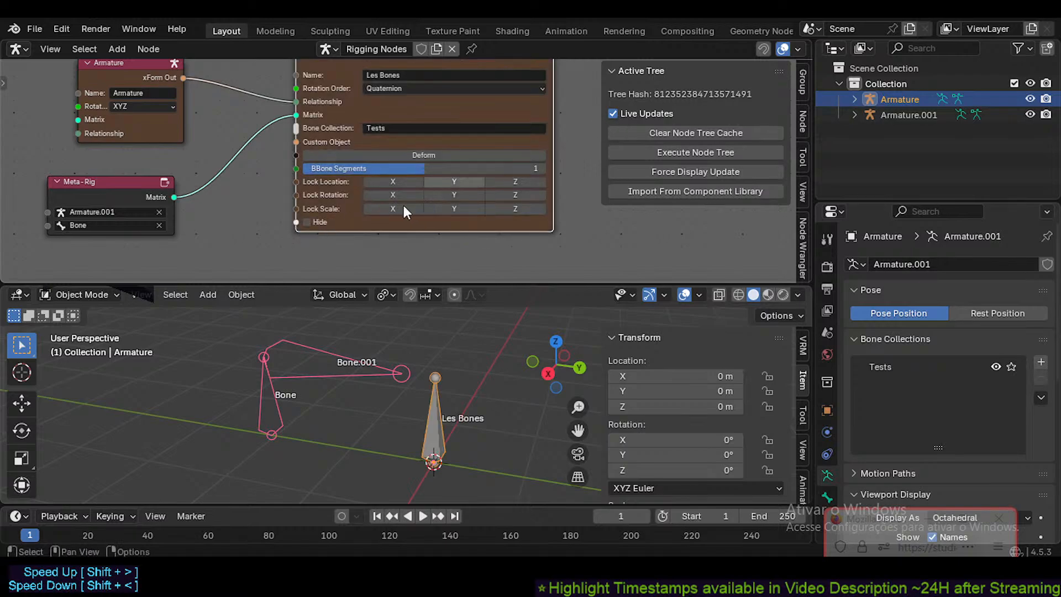
pyautogui.click(318, 221)
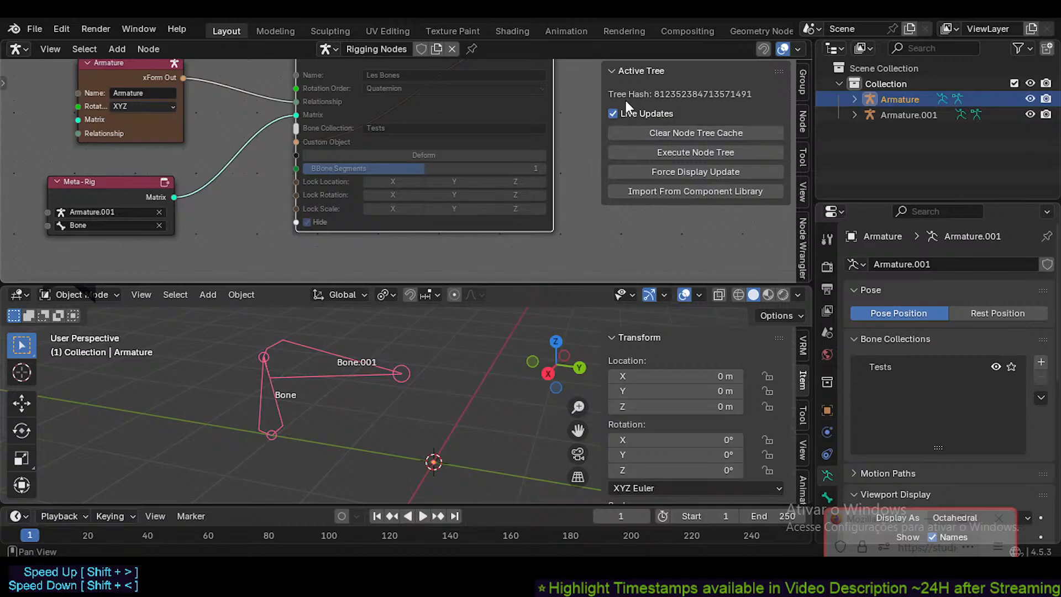
pyautogui.moveTo(577, 107); pyautogui.dragTo(581, 142, button='middle')
pyautogui.scroll(-2, 584, 137)
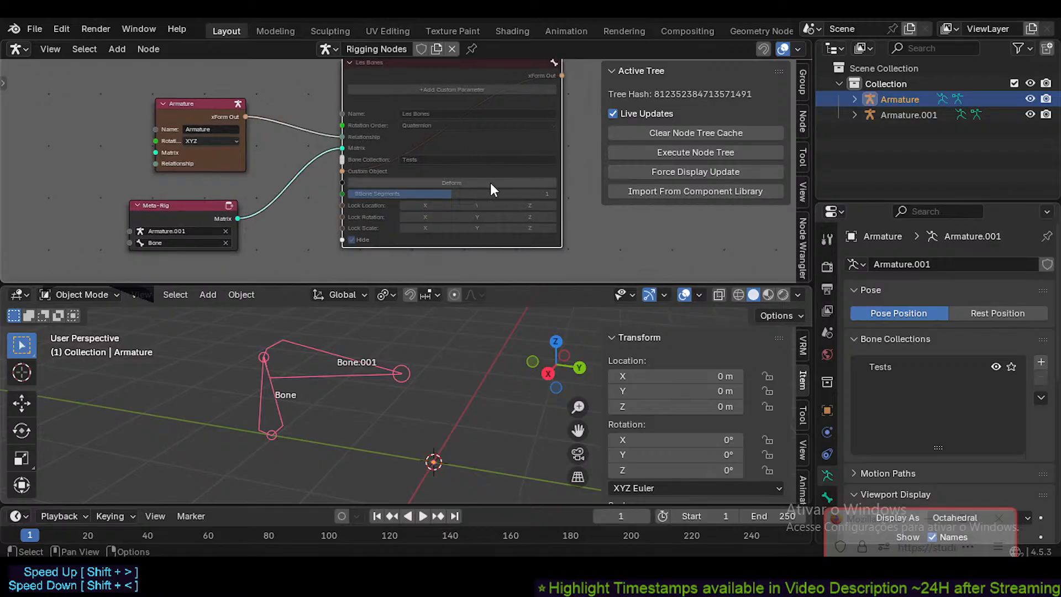
pyautogui.click(352, 240)
pyautogui.moveTo(461, 184); pyautogui.dragTo(451, 184, button='middle')
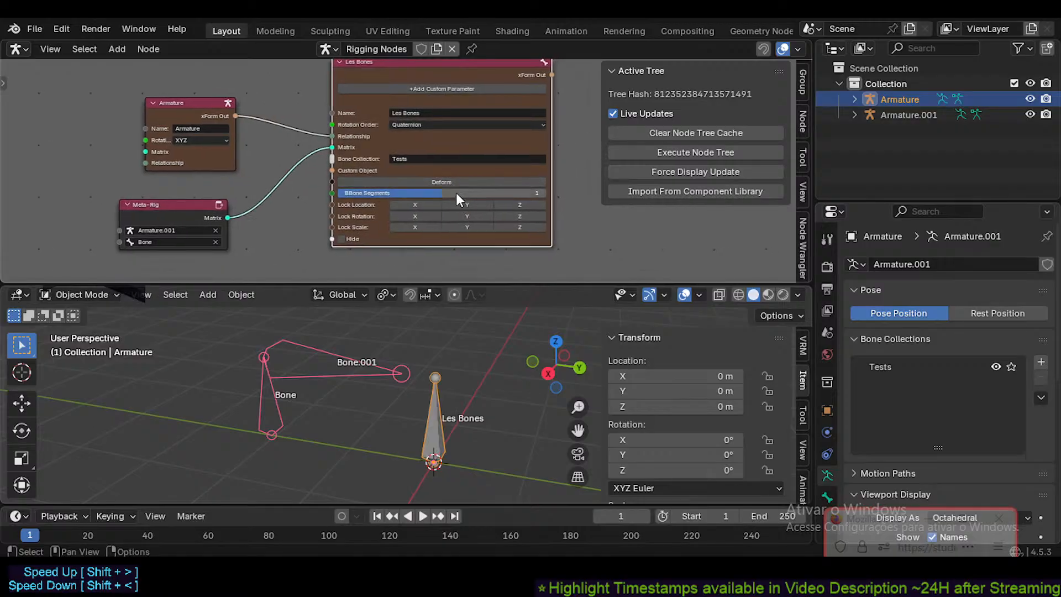
pyautogui.scroll(2, 459, 196)
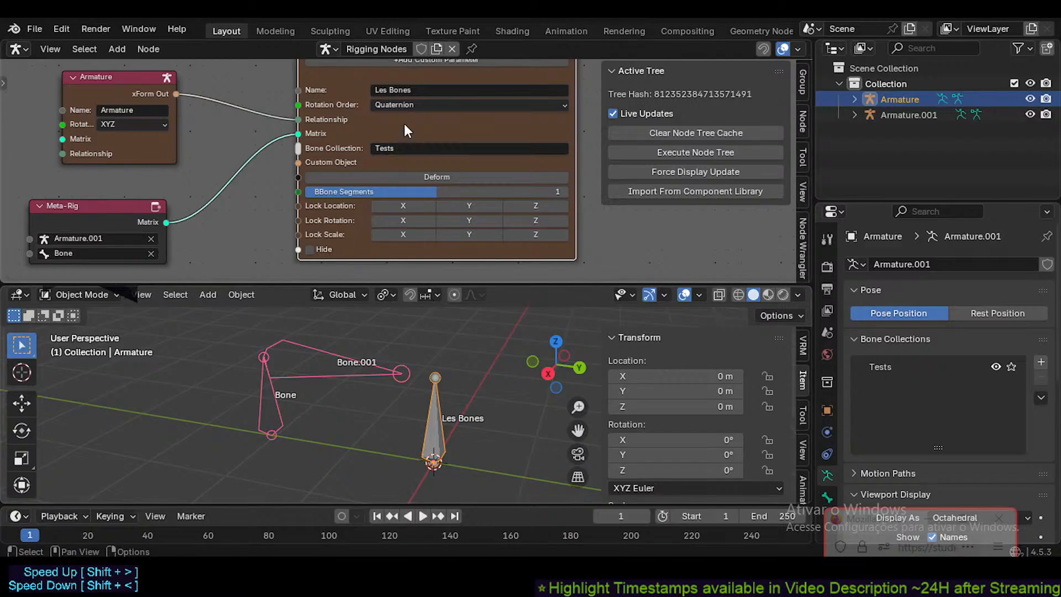
pyautogui.click(438, 440)
pyautogui.press('F2')
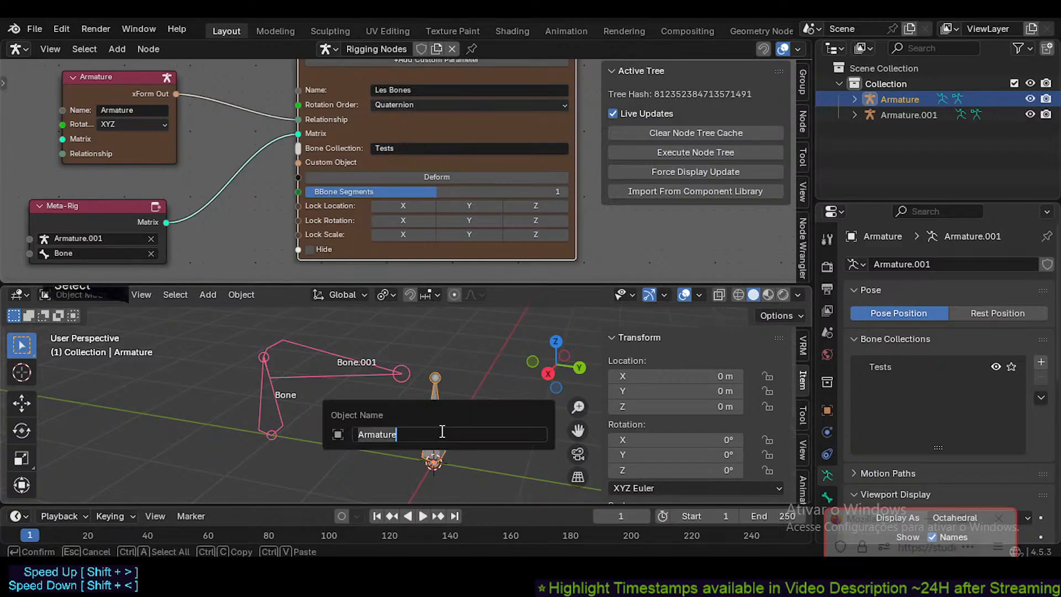
pyautogui.press('Escape')
# - Rename the generated bone to Le Bone directly in Edit Mode, then force a display update from the node tree
pyautogui.press('Tab')
pyautogui.press('F2')
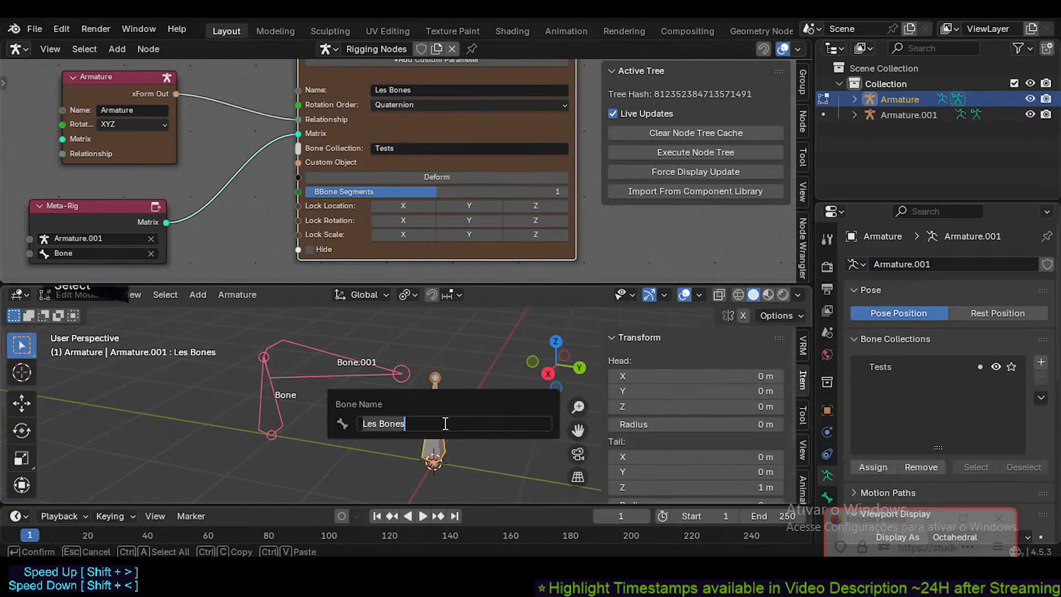
pyautogui.press('Home')
pyautogui.press('Right')
pyautogui.press('Right')
pyautogui.press('Delete')
pyautogui.press('End')
pyautogui.press('BackSpace')
pyautogui.press('Return')
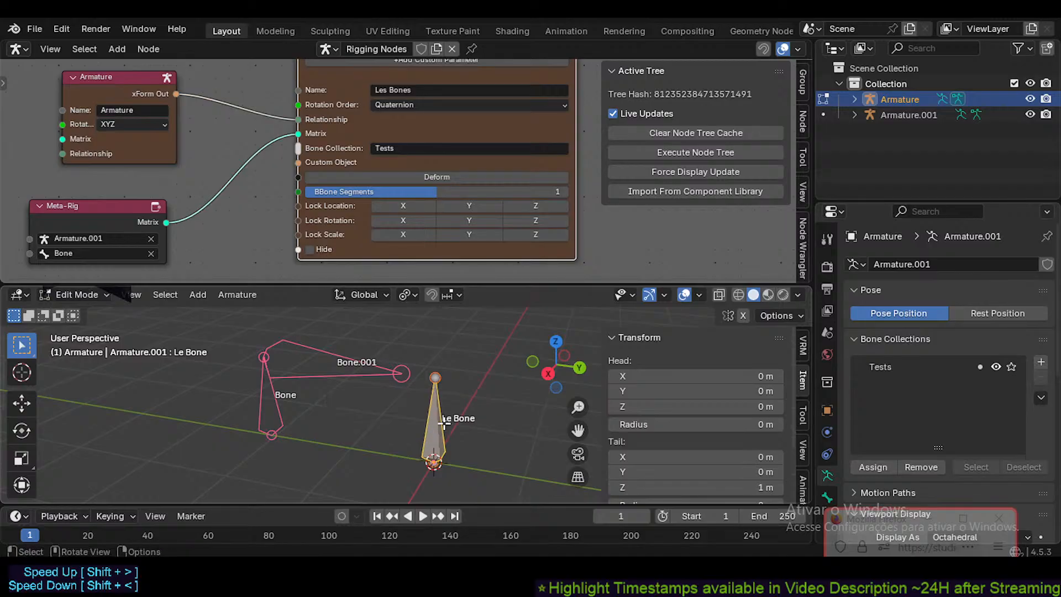
pyautogui.click(685, 173)
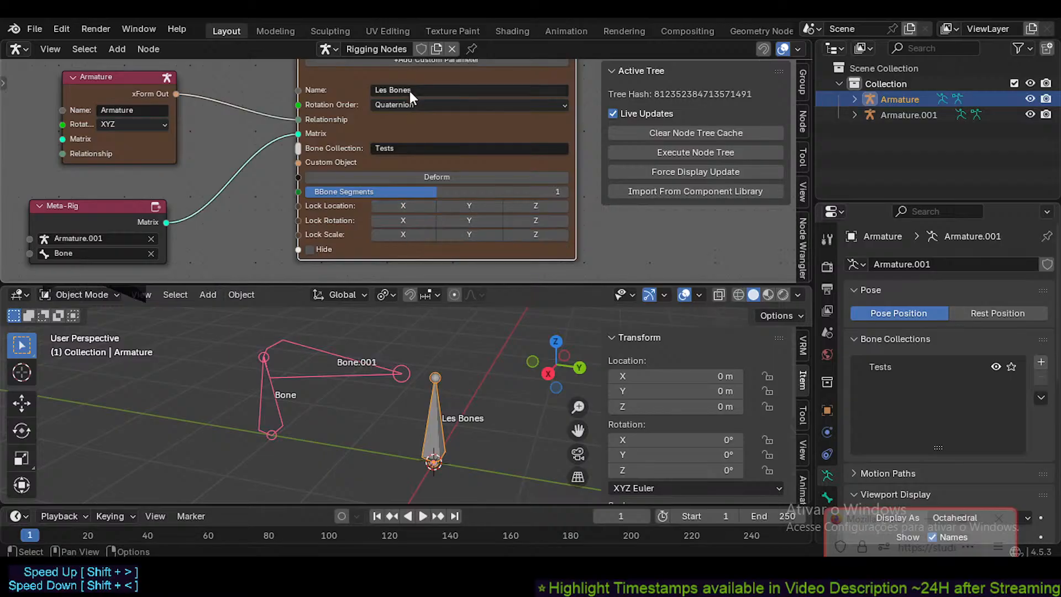
# - Rename the generated bone to Le Bone in Edit Mode again, then turn the node's Hide option on and back off
pyautogui.press('Tab')
pyautogui.click(436, 425)
pyautogui.press('F2')
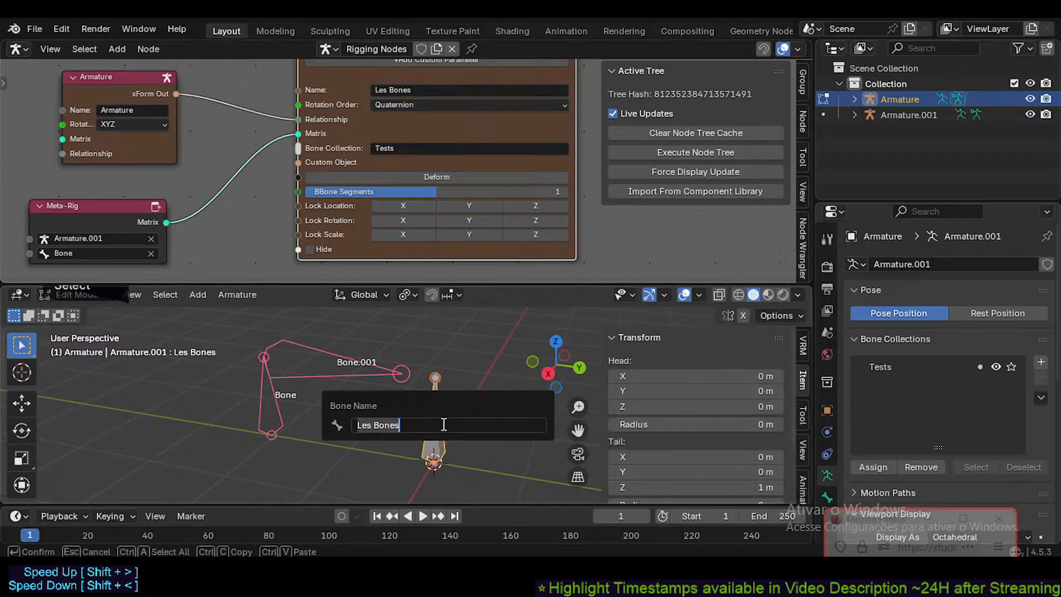
pyautogui.click(373, 425)
pyautogui.press('BackSpace')
pyautogui.press('End')
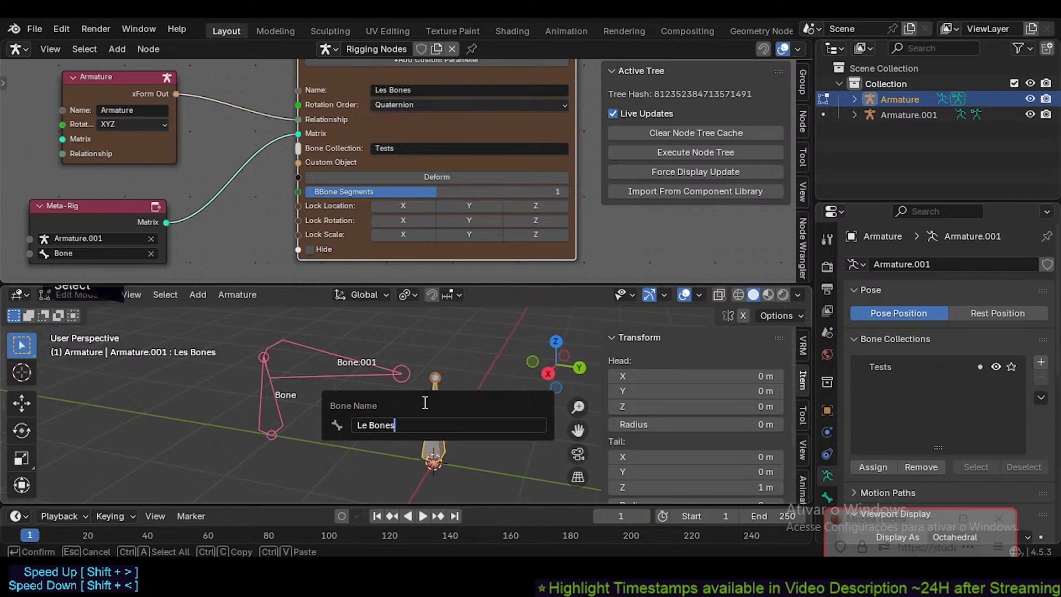
pyautogui.press('BackSpace')
pyautogui.press('Return')
pyautogui.press('Tab')
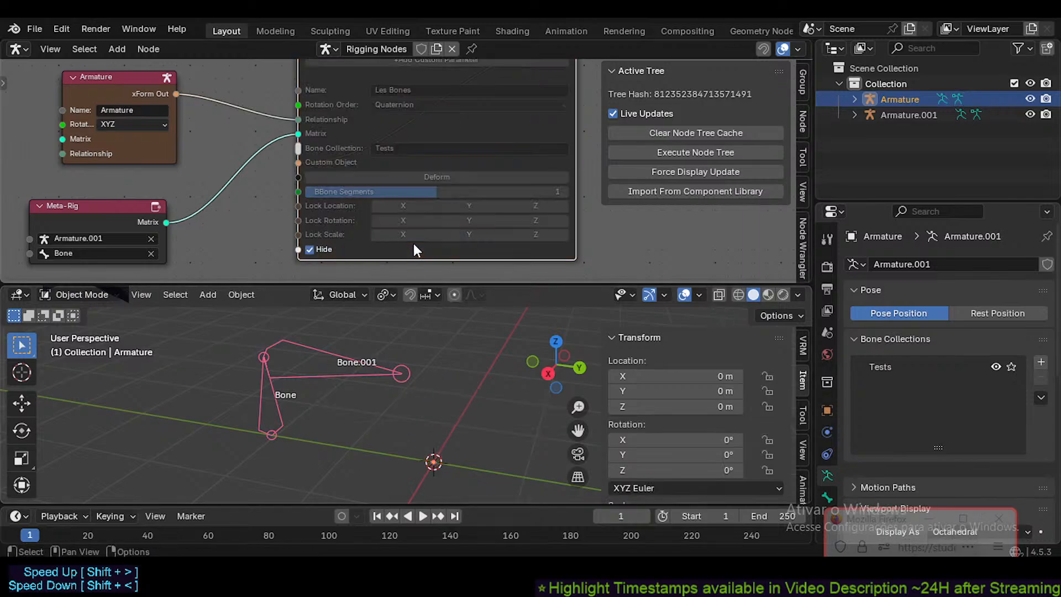
pyautogui.click(314, 249)
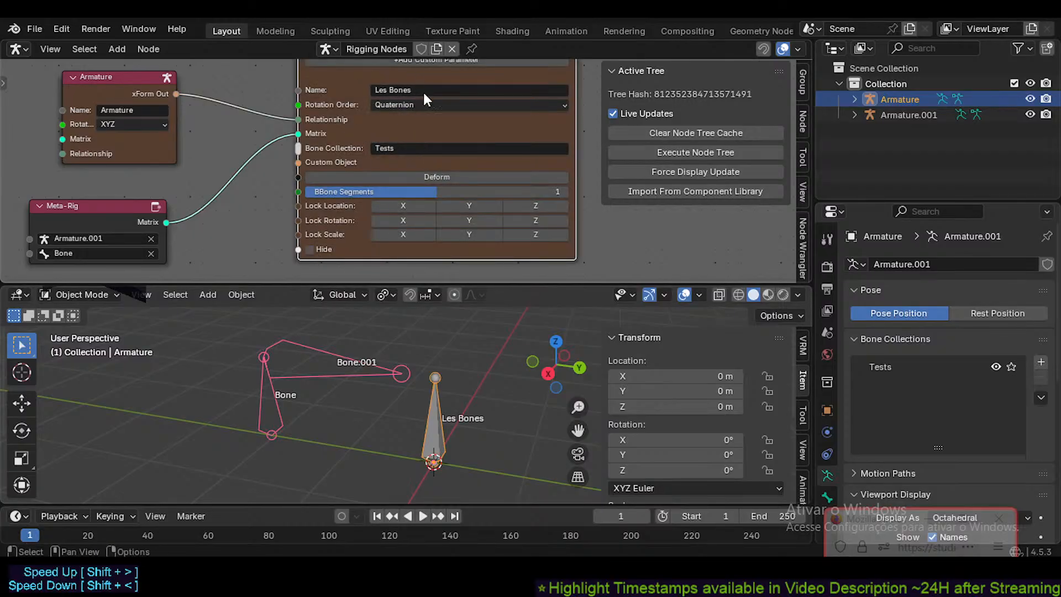
# - Add a new Bone transform node beside the Armature node in the rigging node tree
pyautogui.moveTo(423, 94); pyautogui.dragTo(411, 175, button='middle')
pyautogui.scroll(-3, 345, 147)
pyautogui.moveTo(346, 146); pyautogui.dragTo(408, 167, button='middle')
pyautogui.scroll(2, 417, 83)
pyautogui.scroll(-1, 408, 167)
pyautogui.hotkey('shift', 'a')
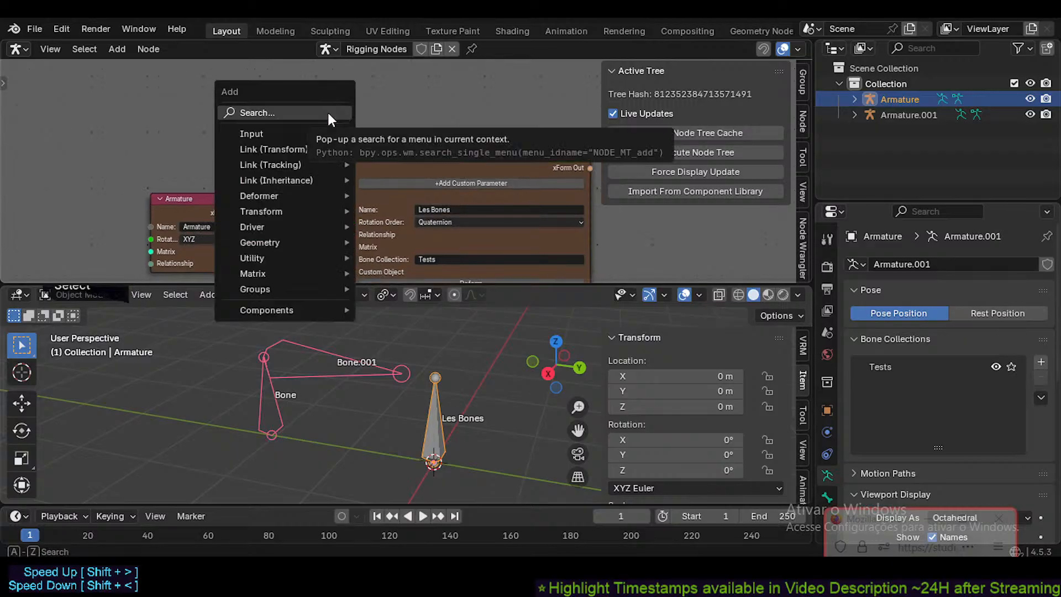
pyautogui.moveTo(288, 210)
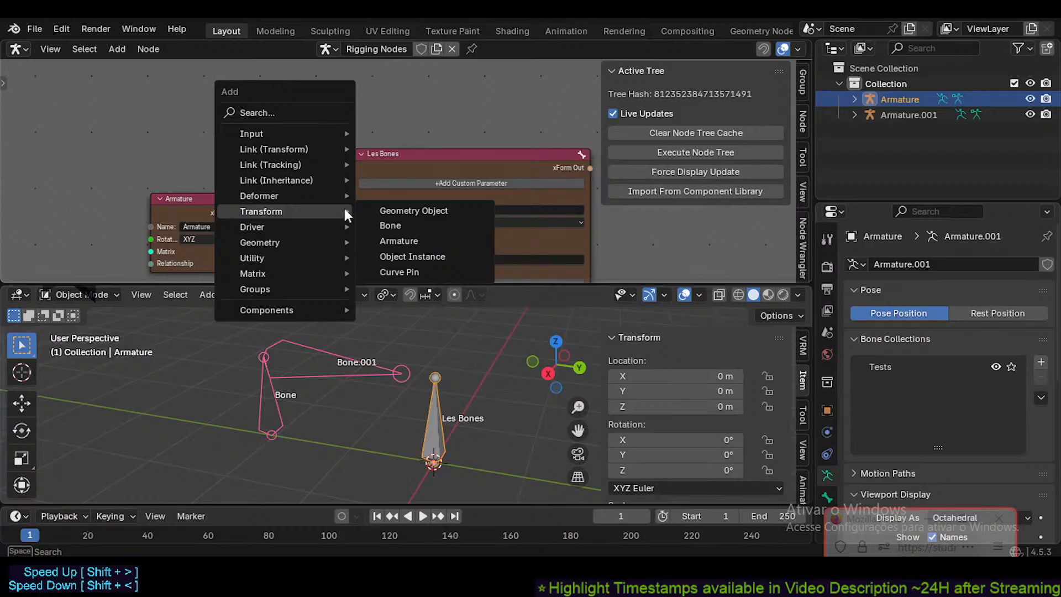
pyautogui.click(404, 229)
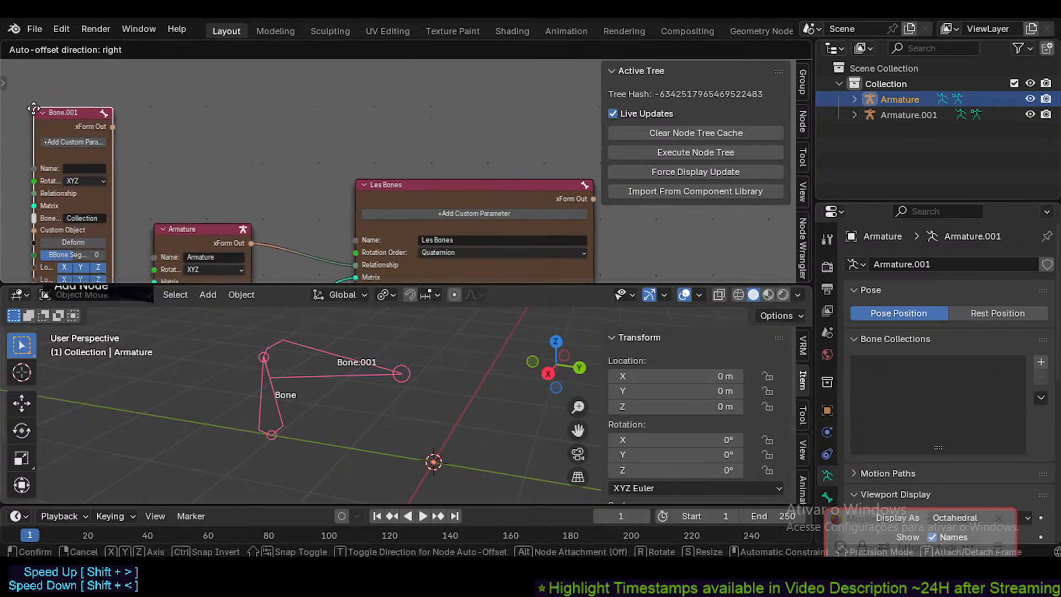
pyautogui.click(35, 95)
# - Widen the new Bone node and move it away from the Armature node so its parameters are readable
pyautogui.moveTo(95, 148); pyautogui.dragTo(200, 110, button='middle')
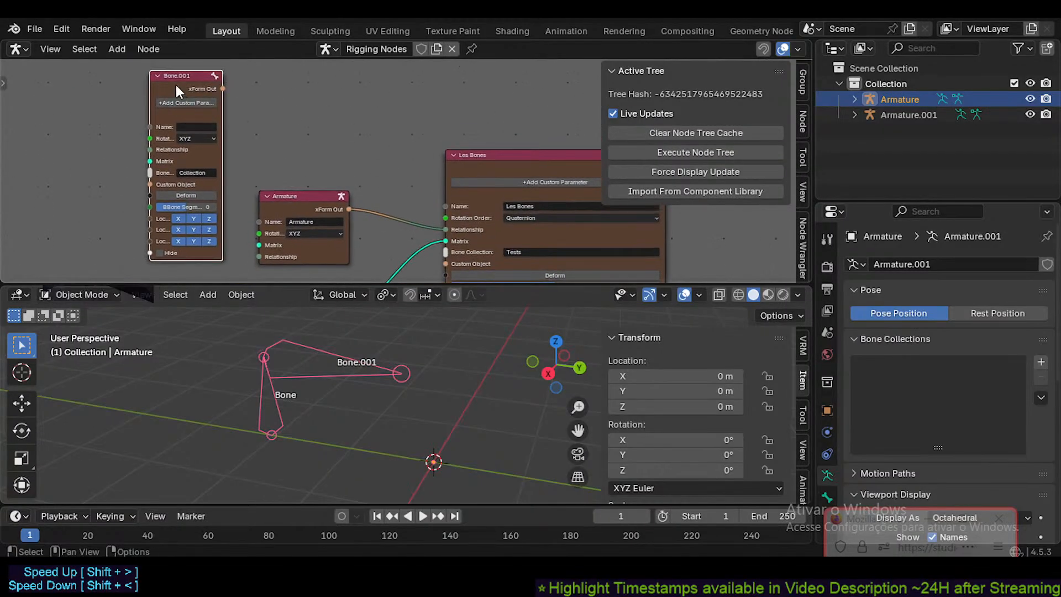
pyautogui.moveTo(172, 76); pyautogui.dragTo(127, 77)
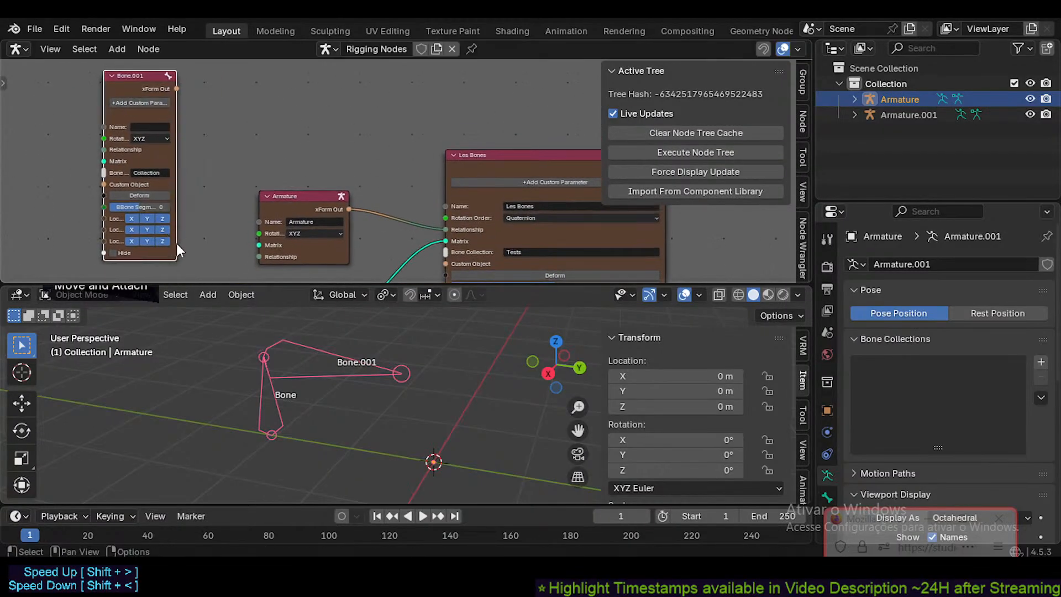
pyautogui.moveTo(176, 233); pyautogui.dragTo(233, 233)
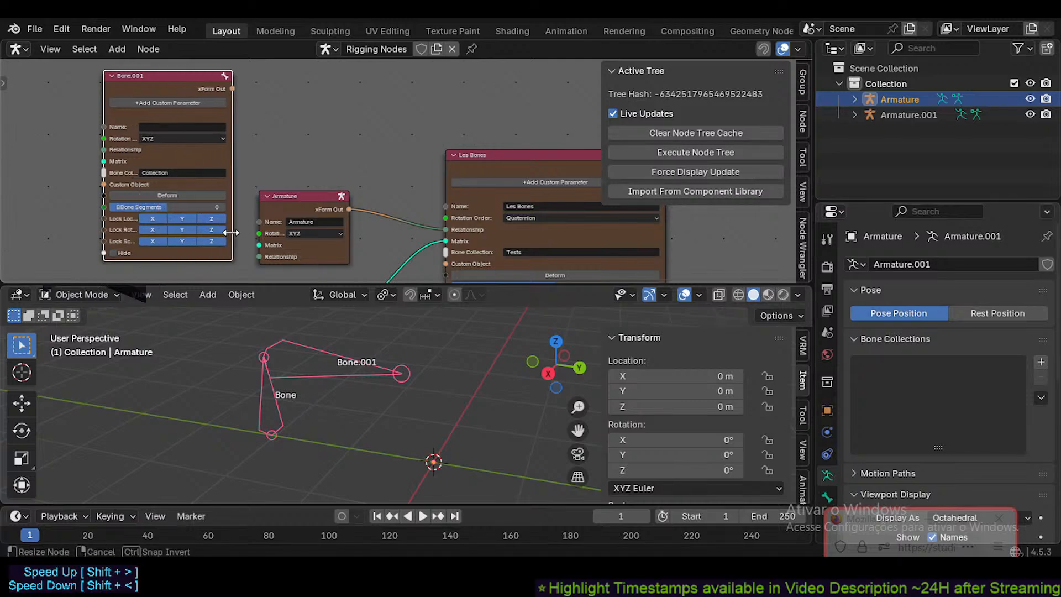
pyautogui.moveTo(117, 82); pyautogui.dragTo(44, 85)
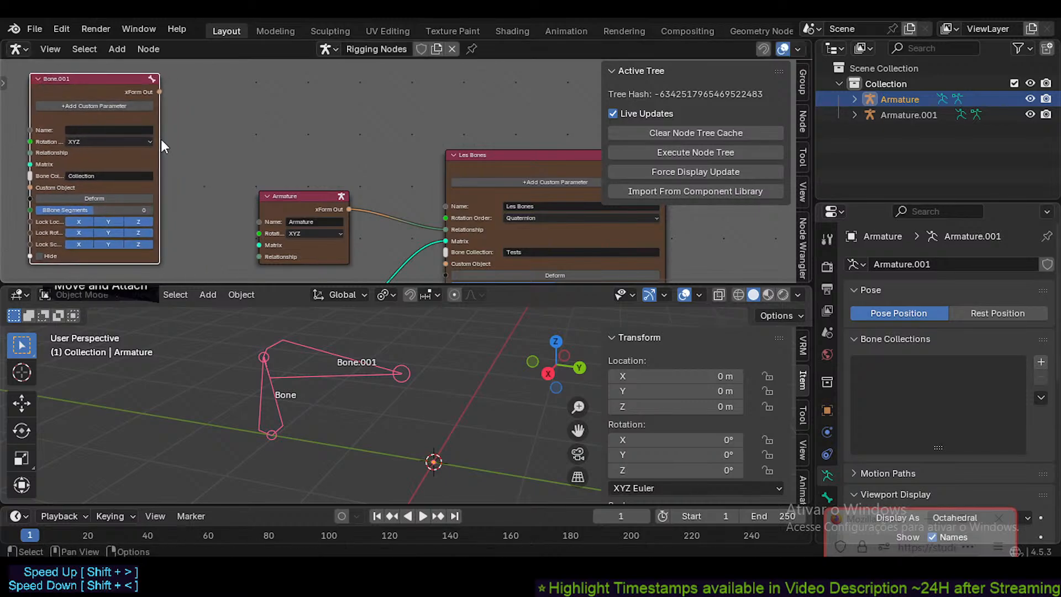
pyautogui.moveTo(159, 138); pyautogui.dragTo(230, 138)
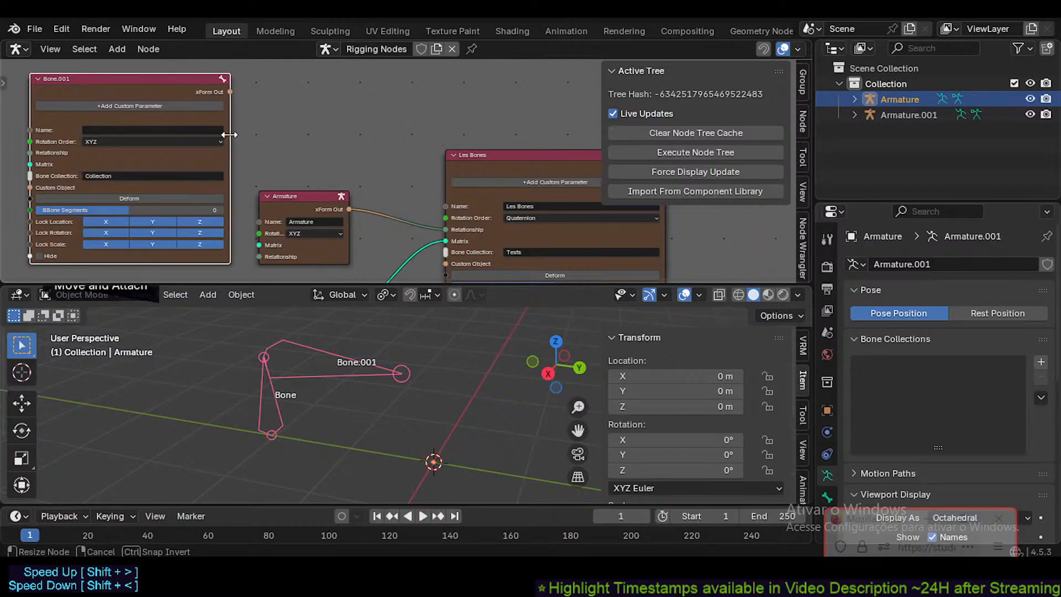
pyautogui.moveTo(227, 50); pyautogui.dragTo(247, 51, button='middle')
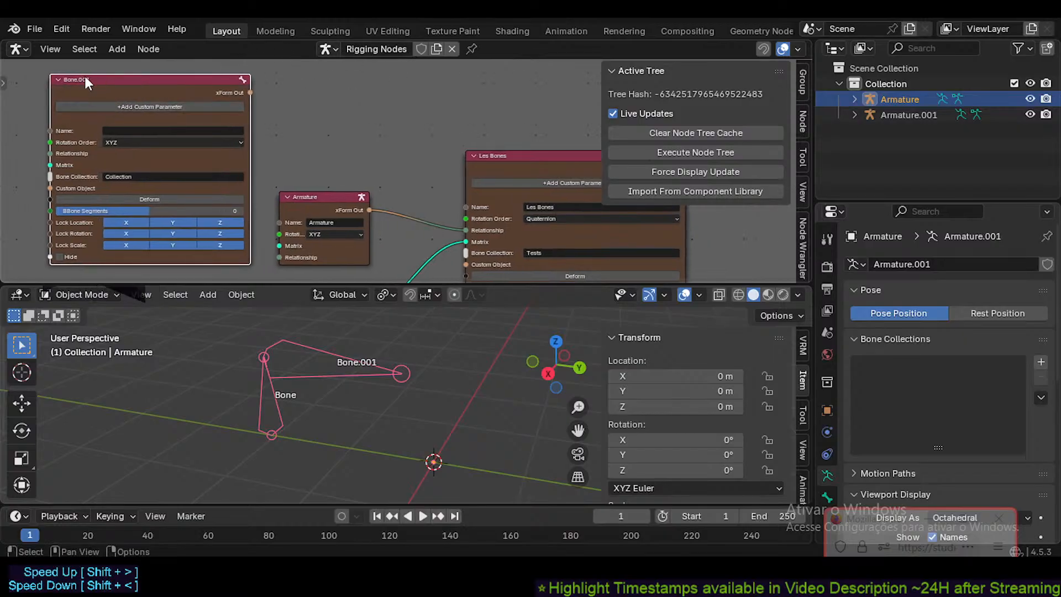
pyautogui.moveTo(191, 117); pyautogui.dragTo(205, 119, button='middle')
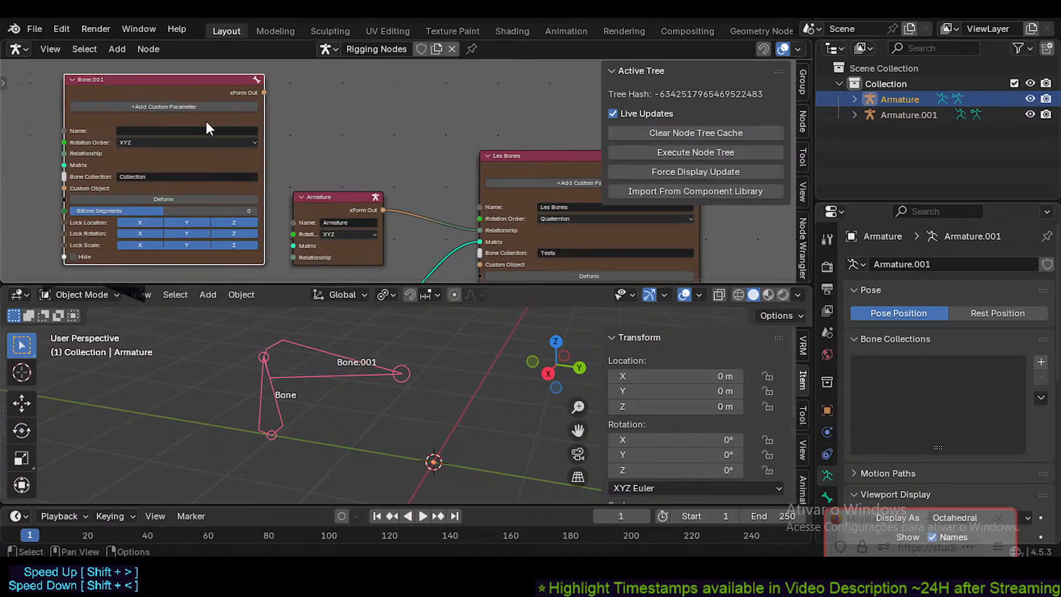
pyautogui.scroll(1, 161, 122)
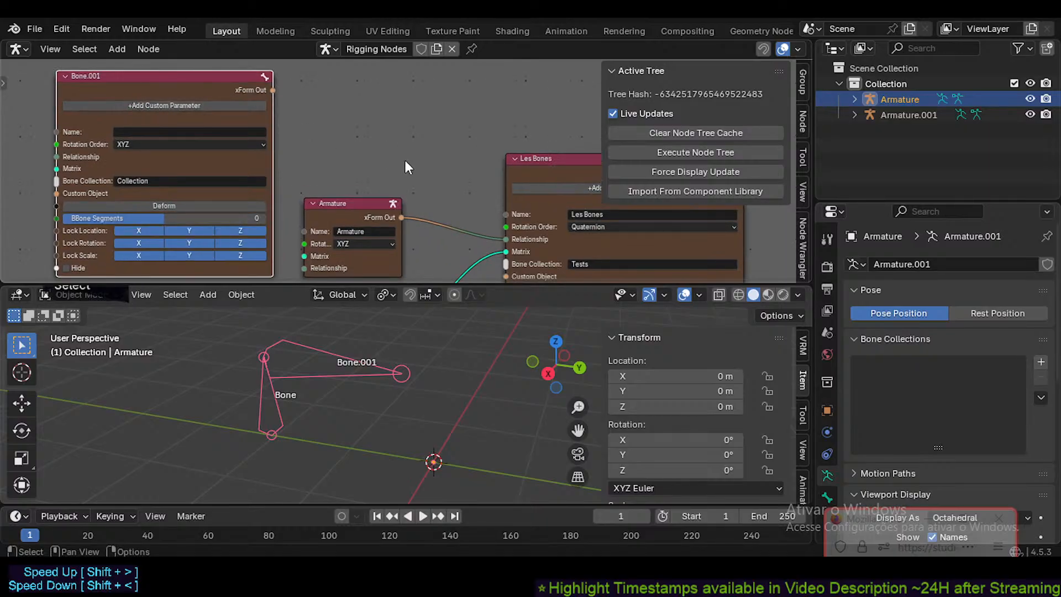
# - Delete the newly added Bone node and select the Les Bones node
pyautogui.moveTo(406, 162); pyautogui.dragTo(353, 140, button='middle')
pyautogui.press('x')
pyautogui.click(370, 109)
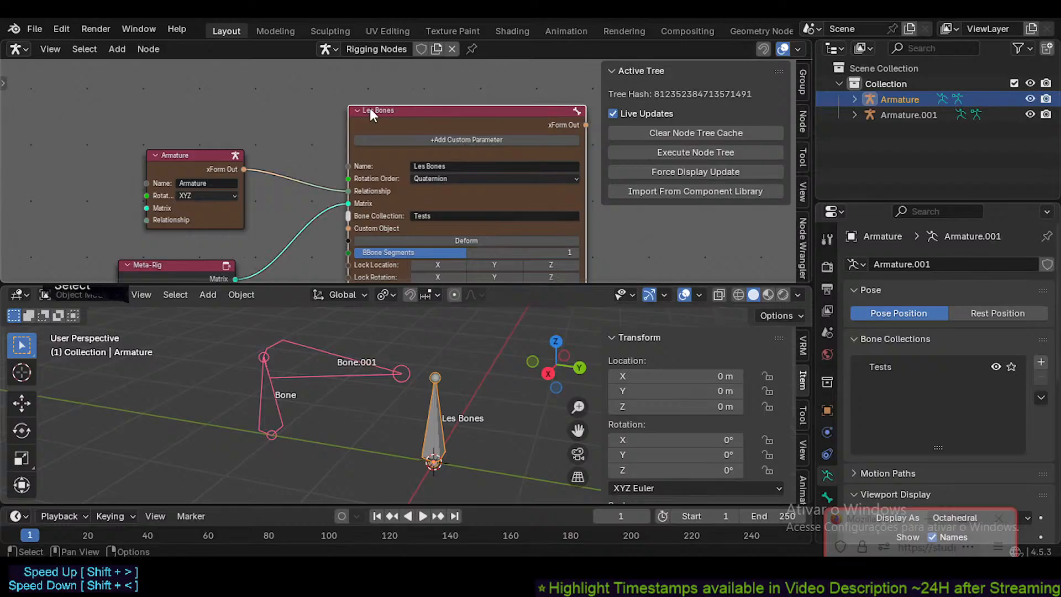
# - Examine the Armature node's parameters and its xForm Out connection to the Les Bones node
pyautogui.moveTo(393, 177); pyautogui.dragTo(334, 154, button='middle')
pyautogui.scroll(2, 420, 179)
pyautogui.scroll(2, 220, 139)
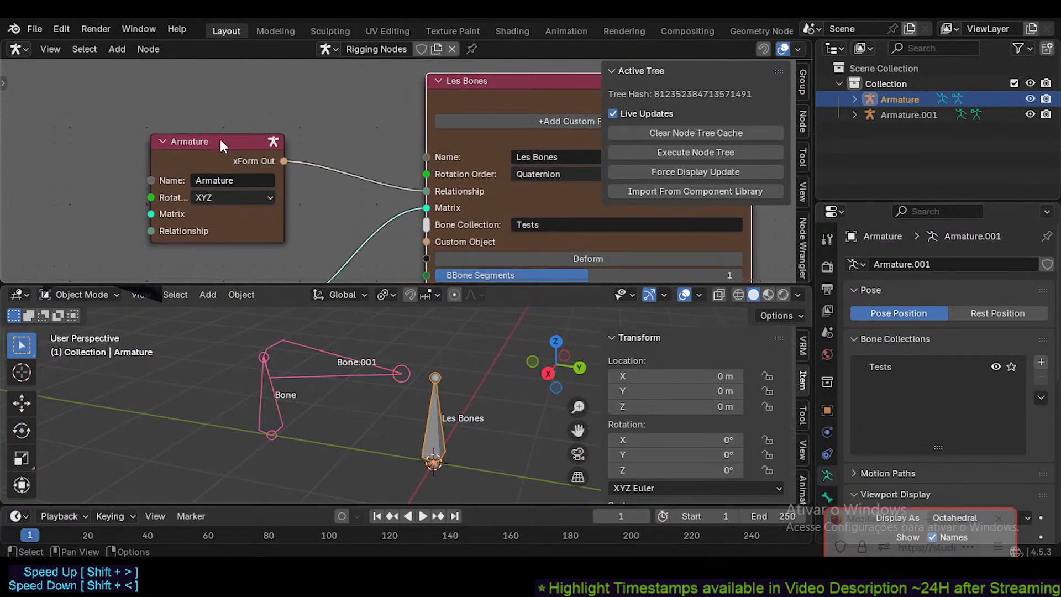
pyautogui.click(240, 167)
pyautogui.moveTo(240, 167); pyautogui.dragTo(142, 143, button='middle')
pyautogui.click(151, 123)
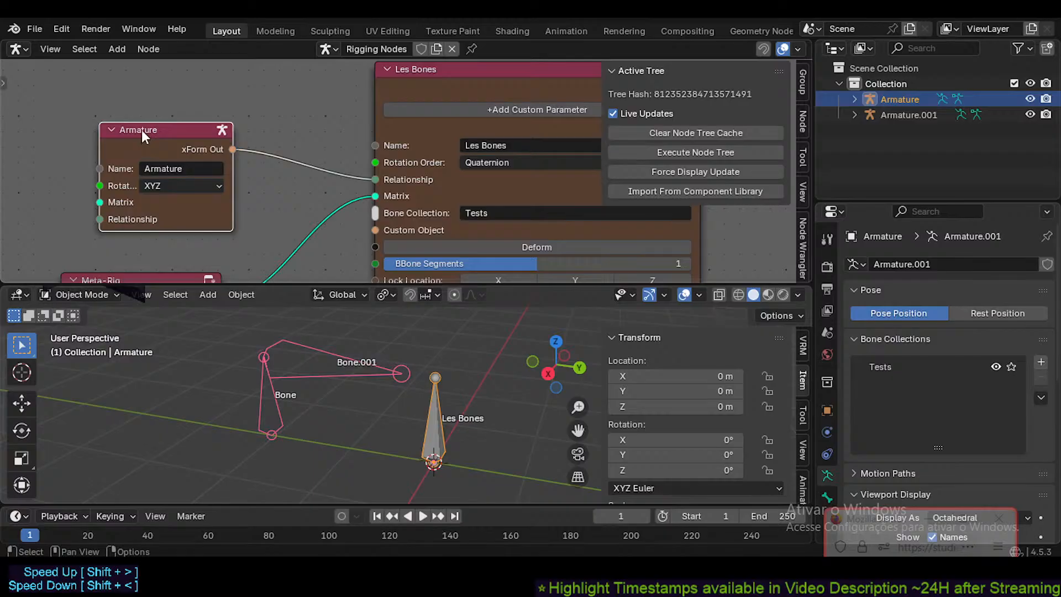
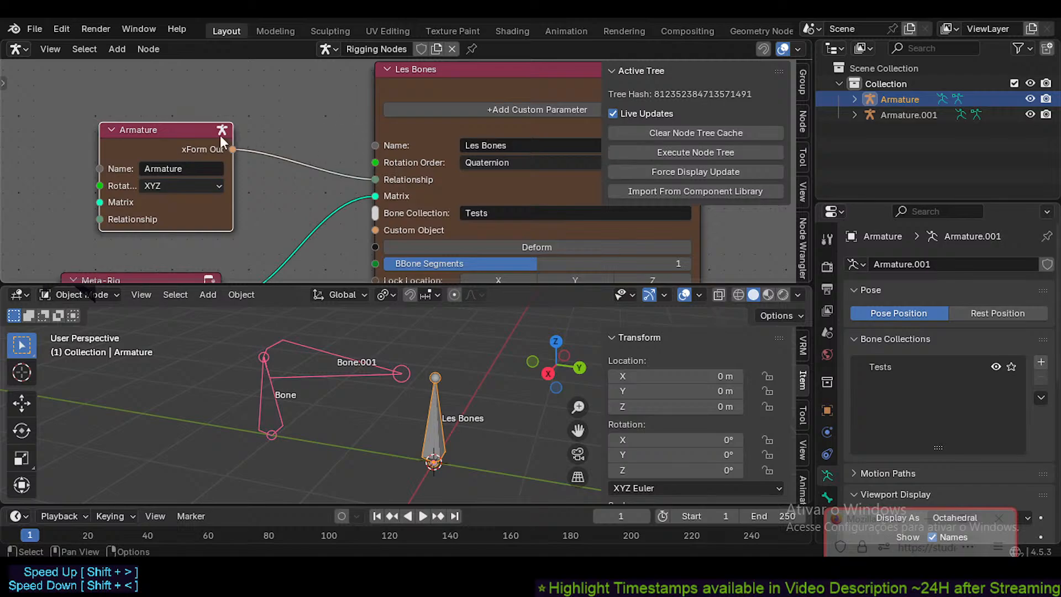
pyautogui.click(179, 136)
pyautogui.click(186, 134)
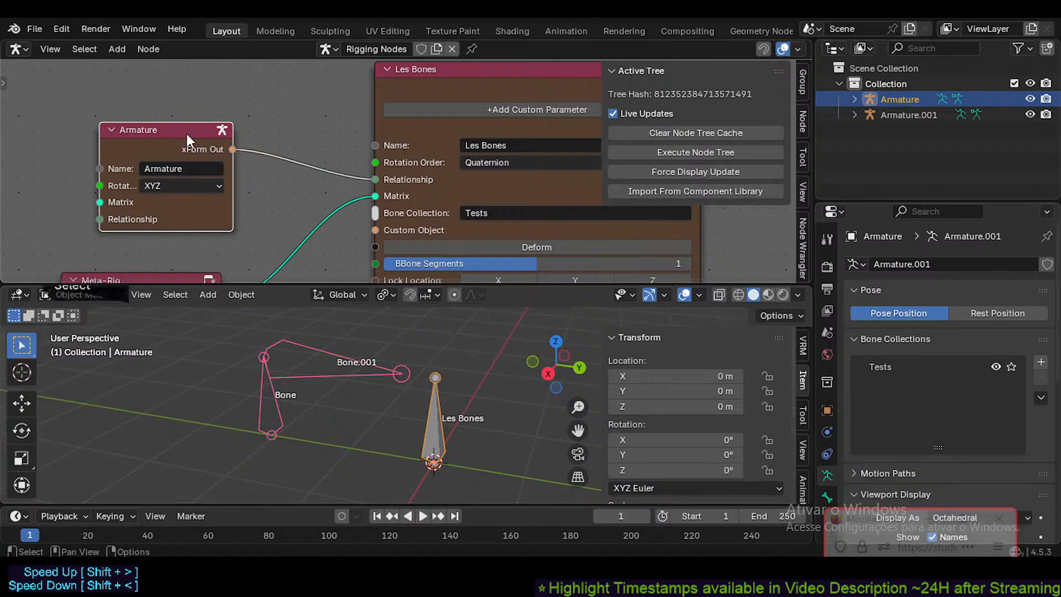
# - Disconnect the Armature node's xForm Out from the Les Bones Relationship input, reconnect it, and select the Les Bones node
pyautogui.scroll(-2, 298, 160)
pyautogui.moveTo(452, 191); pyautogui.dragTo(421, 186, button='middle')
pyautogui.click(336, 167)
pyautogui.moveTo(336, 167); pyautogui.dragTo(277, 164)
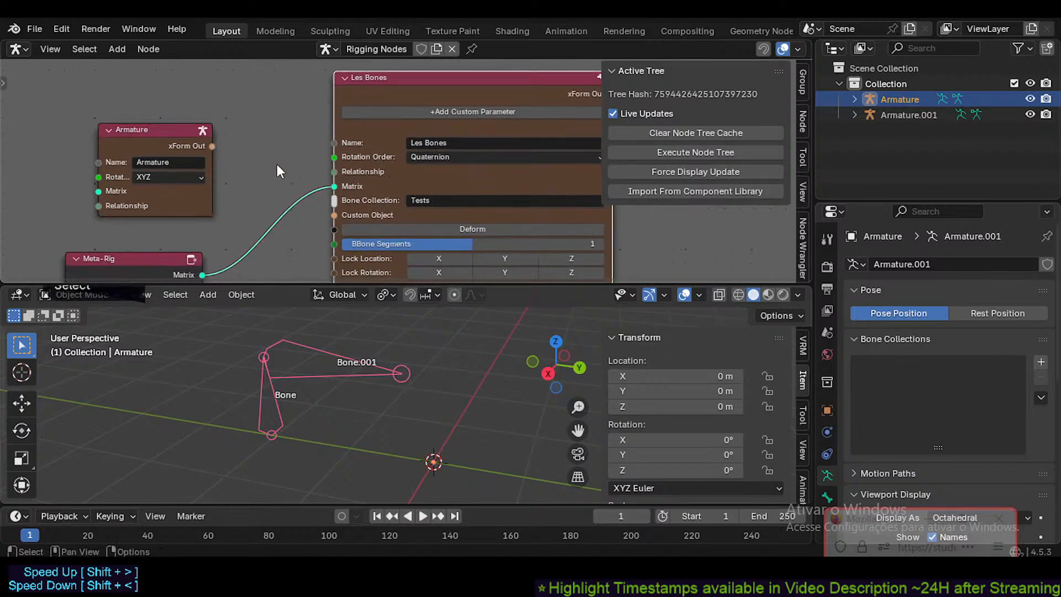
pyautogui.moveTo(210, 146); pyautogui.dragTo(334, 172)
pyautogui.click(382, 79)
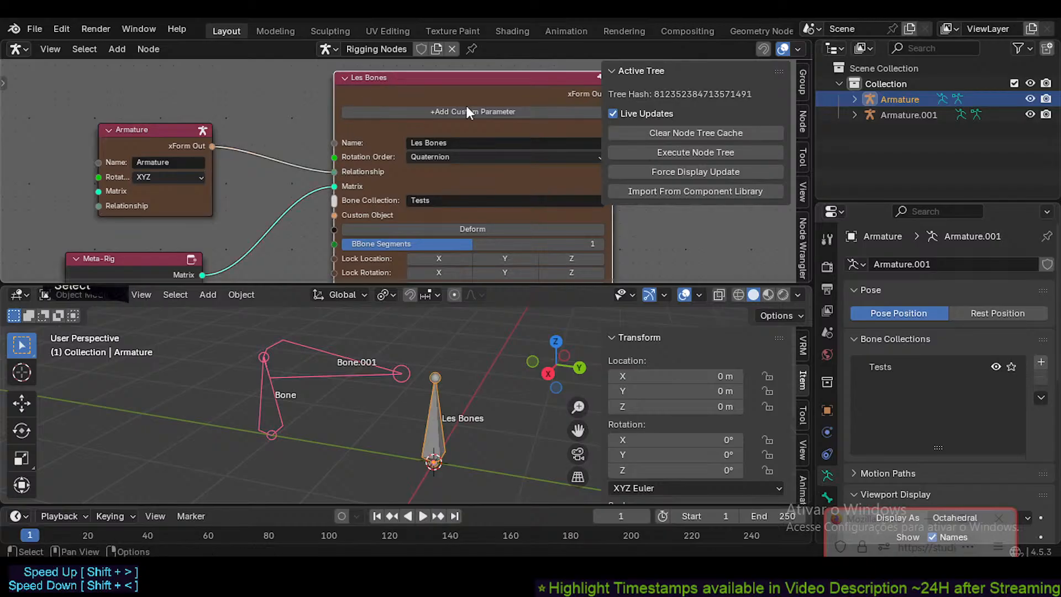
# - Move the Meta-Rig node closer beneath the Armature node
pyautogui.scroll(-2, 386, 155)
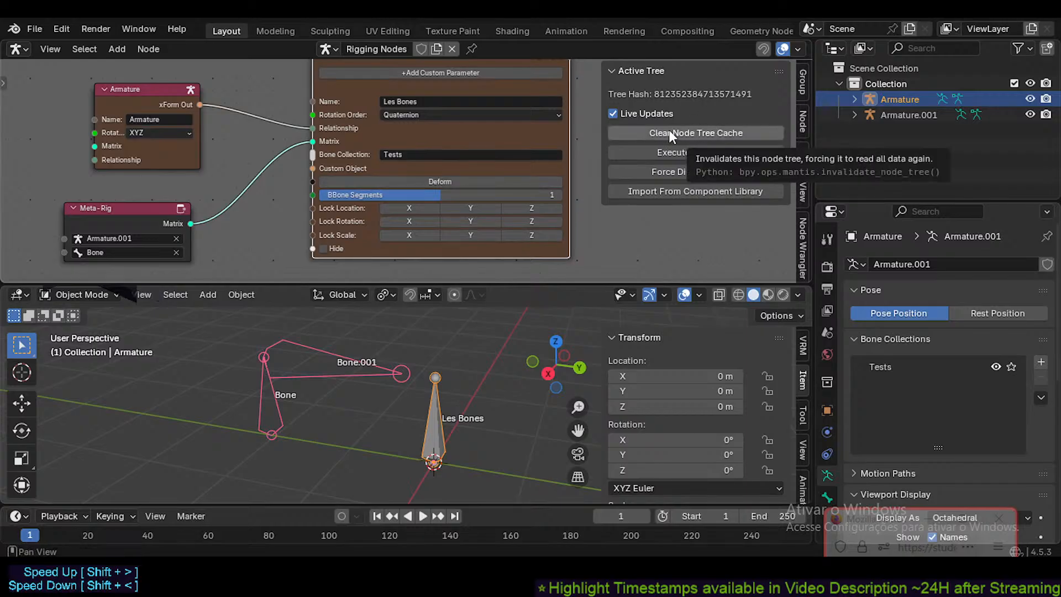
pyautogui.moveTo(288, 194); pyautogui.dragTo(300, 195, button='middle')
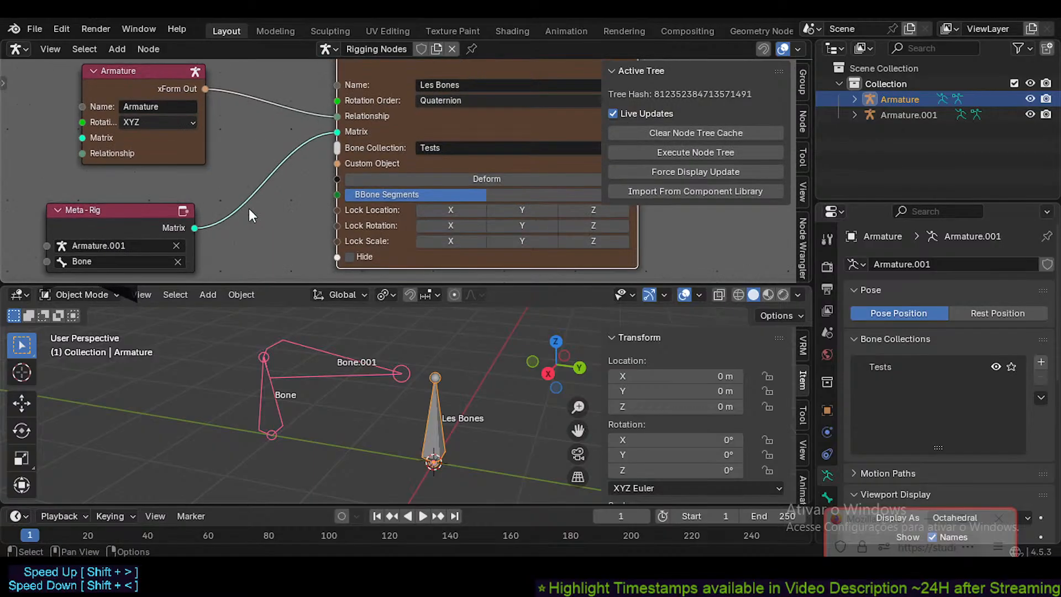
pyautogui.moveTo(248, 208); pyautogui.dragTo(307, 205, button='middle')
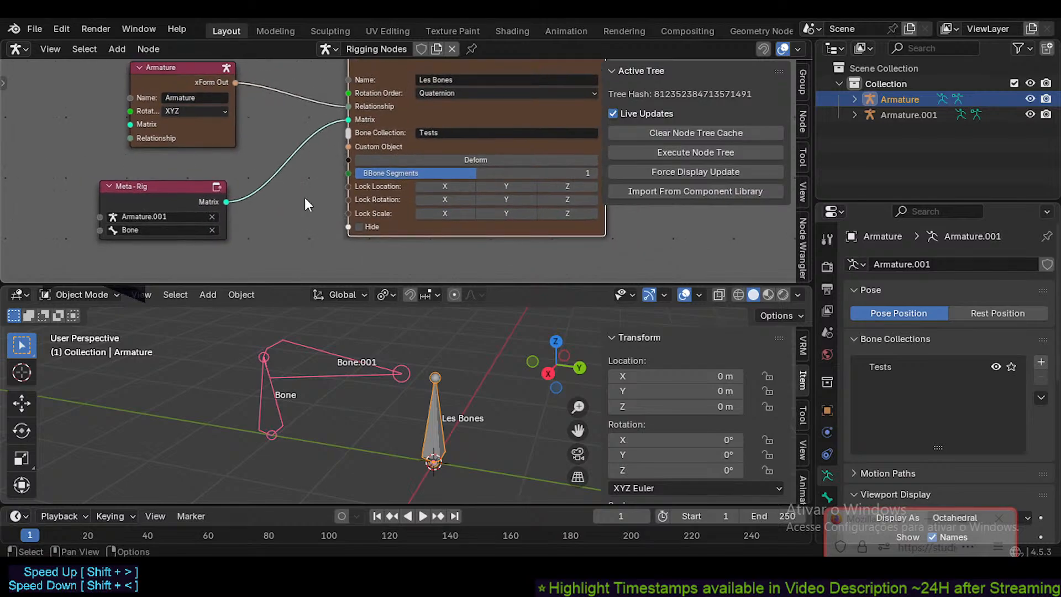
pyautogui.click(161, 196)
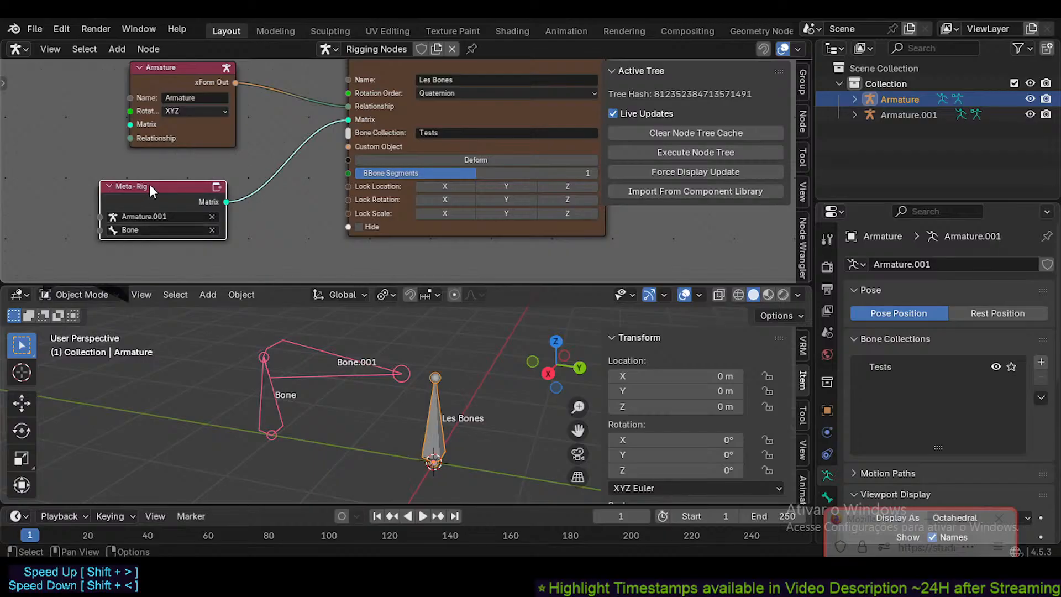
pyautogui.moveTo(149, 184)
pyautogui.mouseDown()
pyautogui.moveTo(200, 159)
pyautogui.moveTo(154, 170)
pyautogui.mouseUp()
pyautogui.click(157, 166)
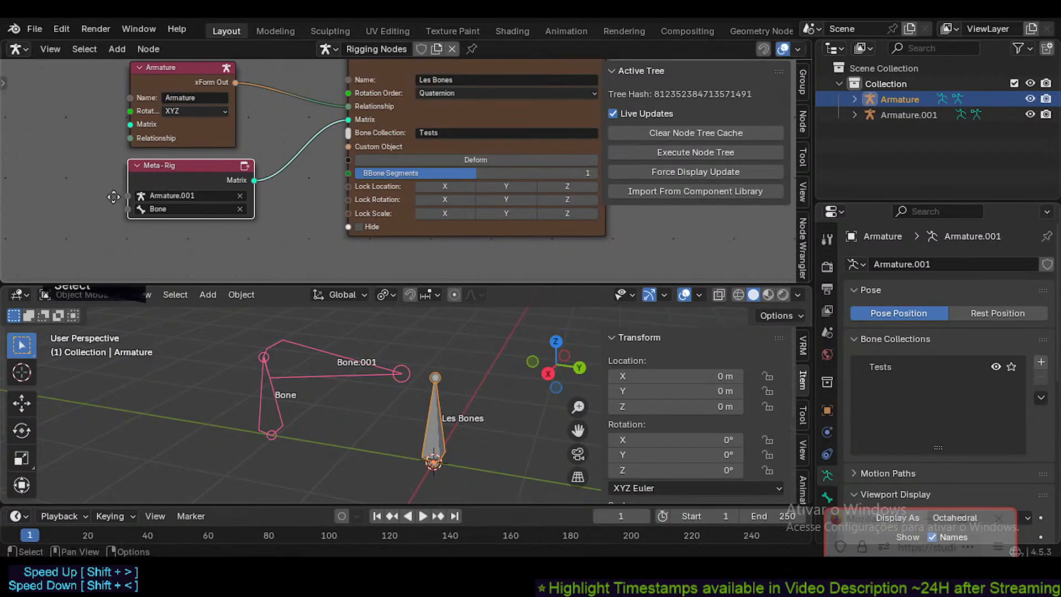
# - Add a second Meta-Rig node below the existing one and pick Armature.001 from the viewport as its object
pyautogui.moveTo(109, 187); pyautogui.dragTo(165, 184, button='middle')
pyautogui.scroll(-2, 164, 185)
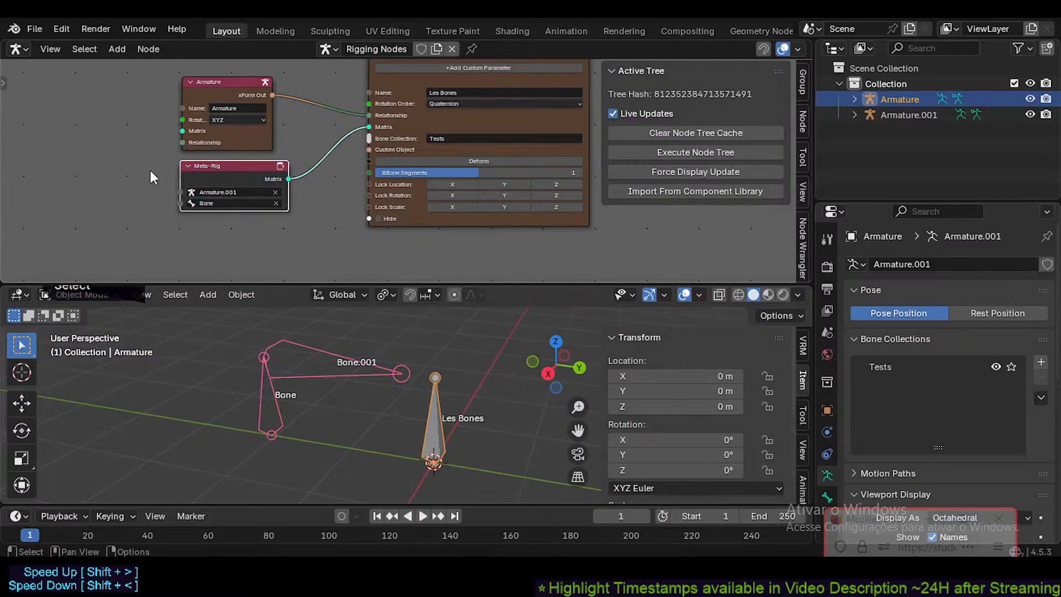
pyautogui.click(151, 171)
pyautogui.hotkey('shift', 'a')
pyautogui.moveTo(105, 230)
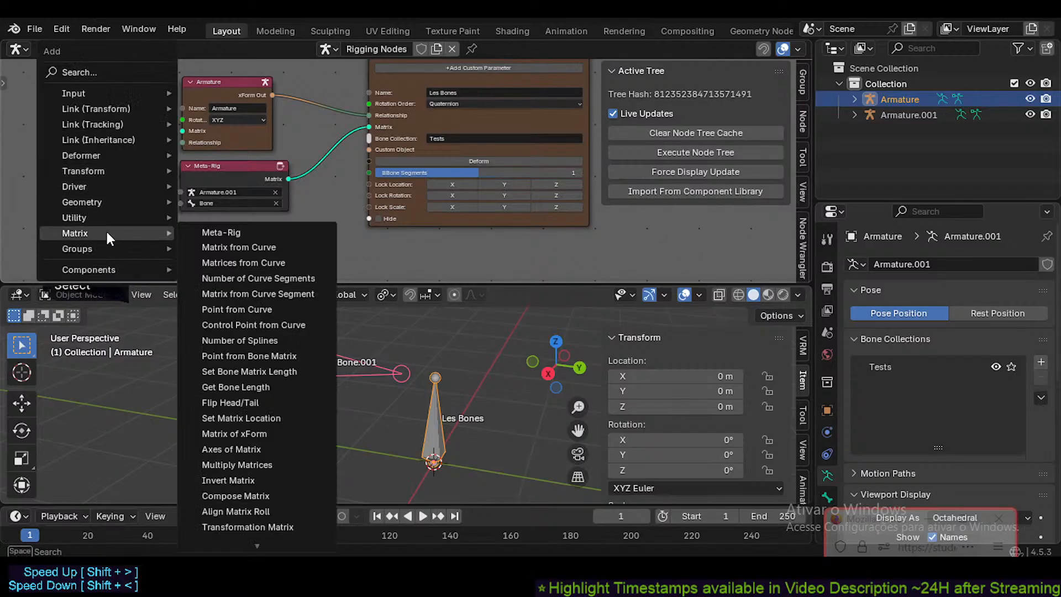
pyautogui.click(218, 231)
pyautogui.click(270, 218)
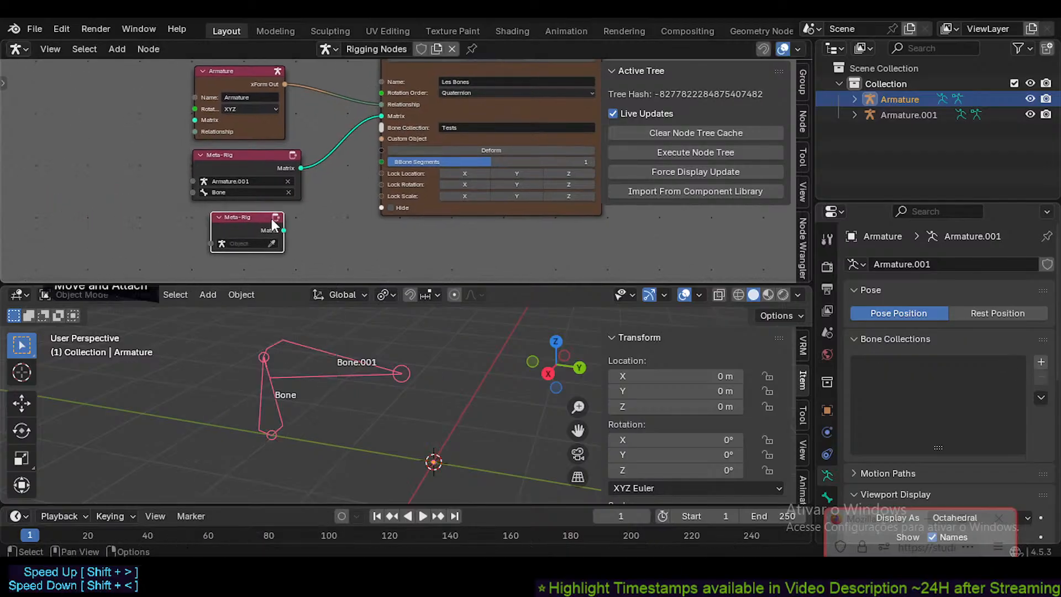
pyautogui.scroll(1, 277, 225)
pyautogui.click(271, 247)
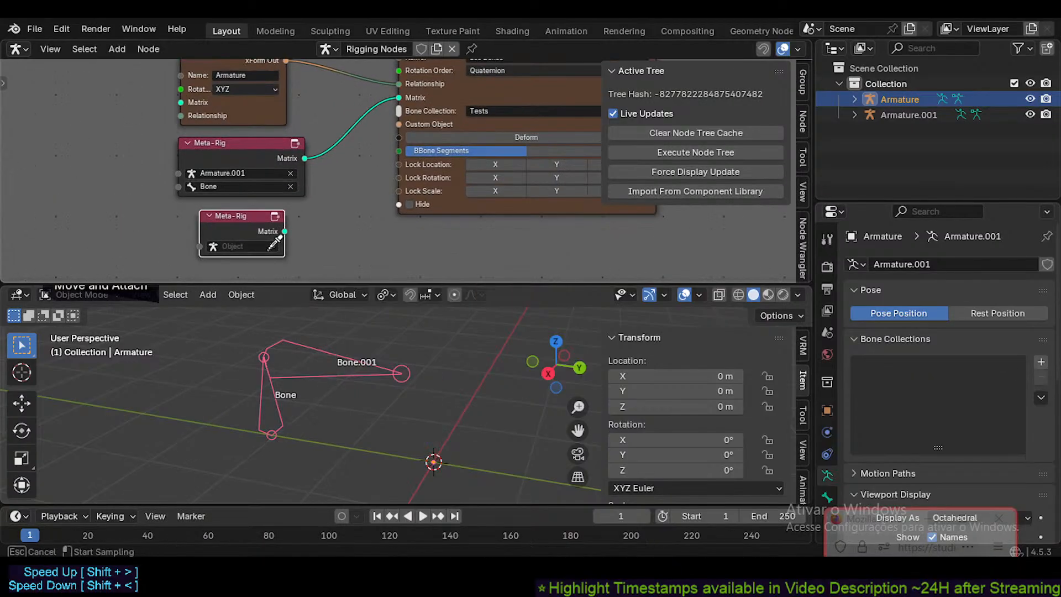
pyautogui.click(296, 341)
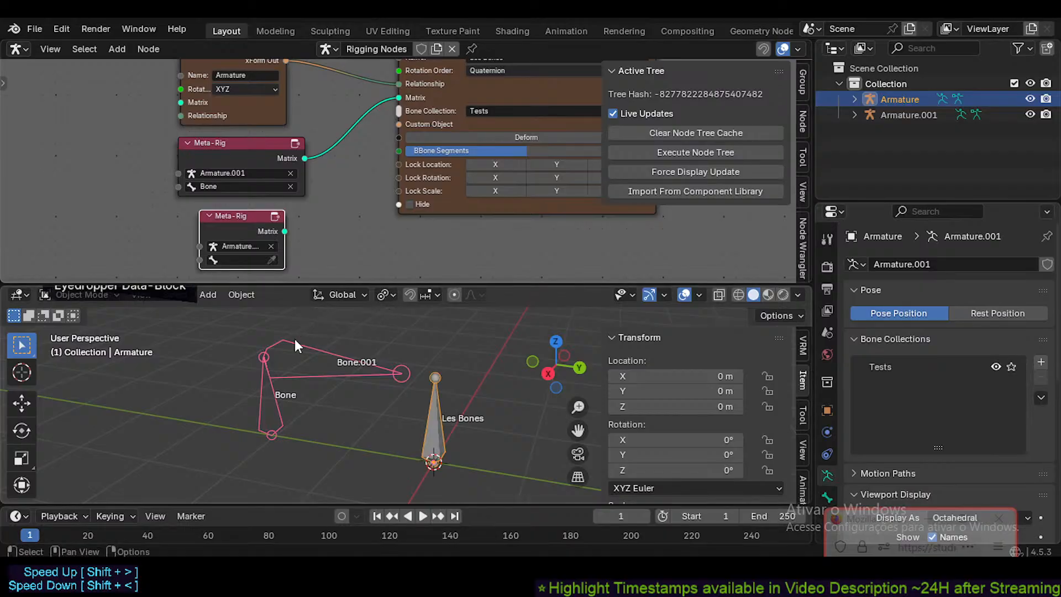
# - Select the Armature.001 object in the viewport, then delete the second Meta-Rig node
pyautogui.click(285, 244)
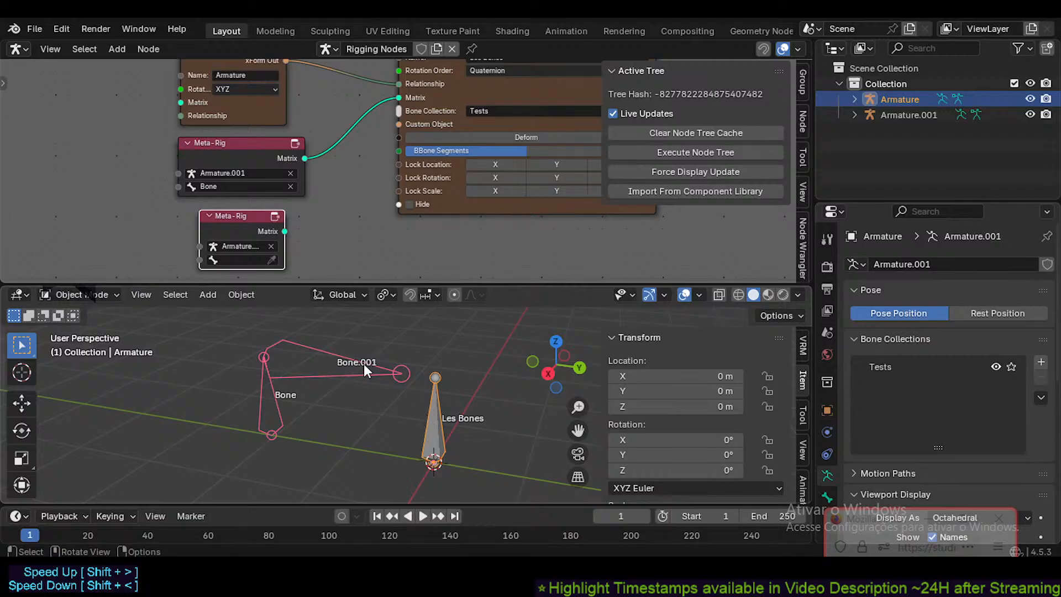
pyautogui.click(434, 418)
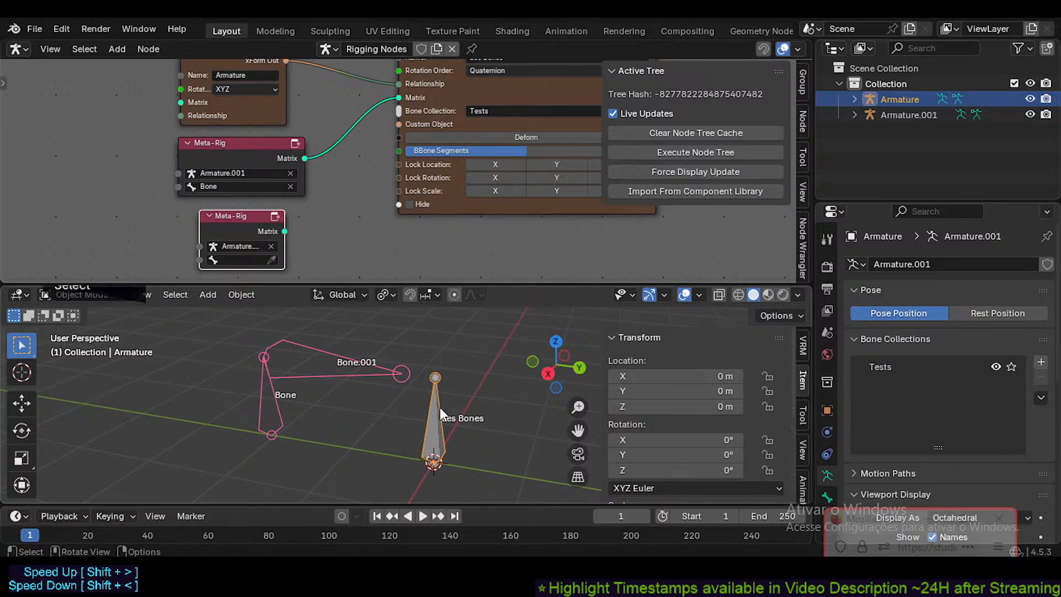
pyautogui.click(316, 348)
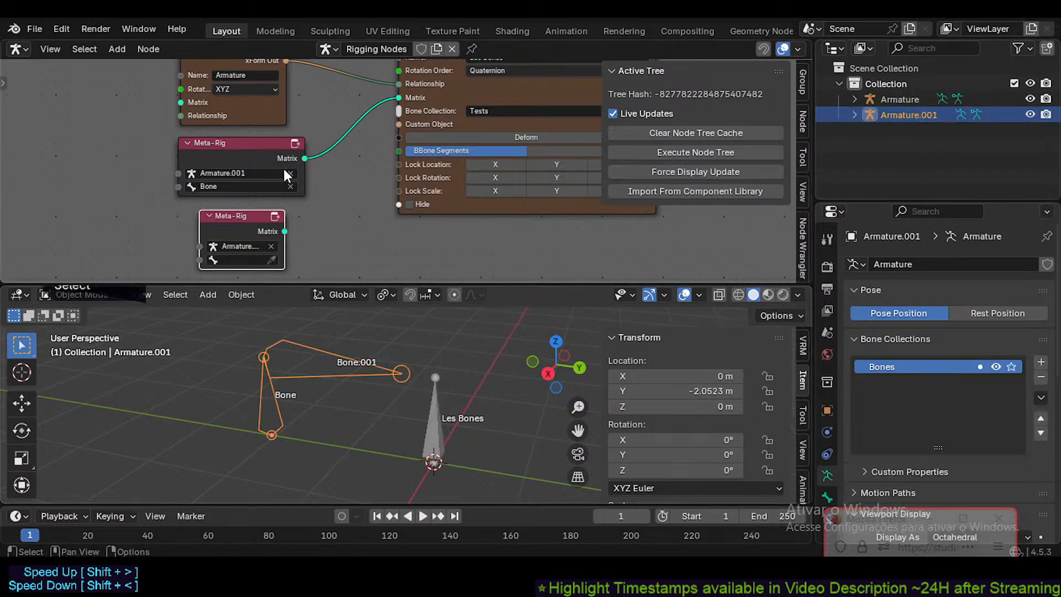
pyautogui.press('x')
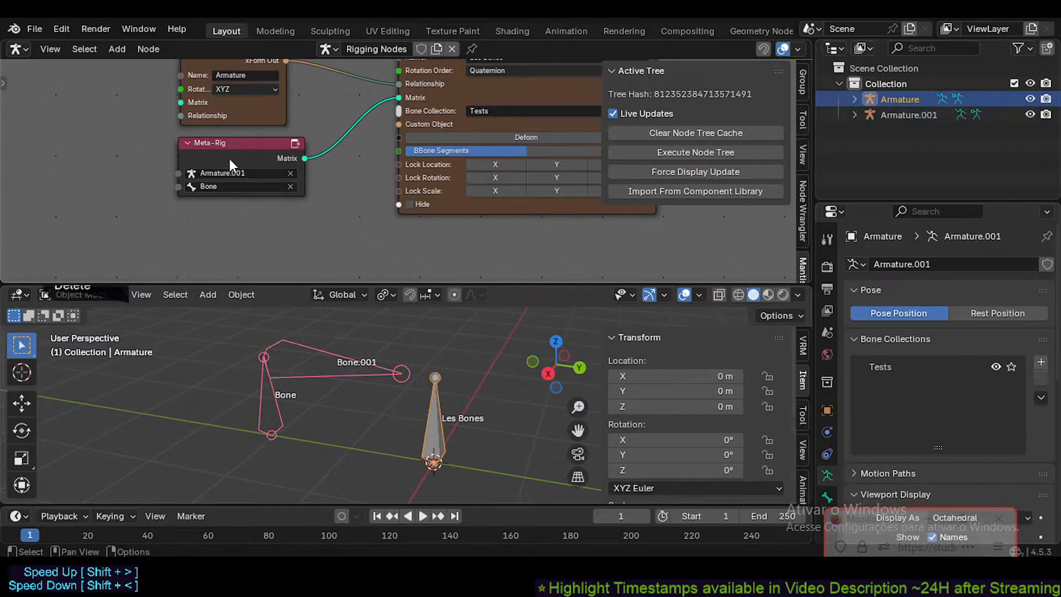
# - Switch the Meta-Rig node's bone to Bone.001 and back to Bone
pyautogui.click(229, 160)
pyautogui.click(221, 186)
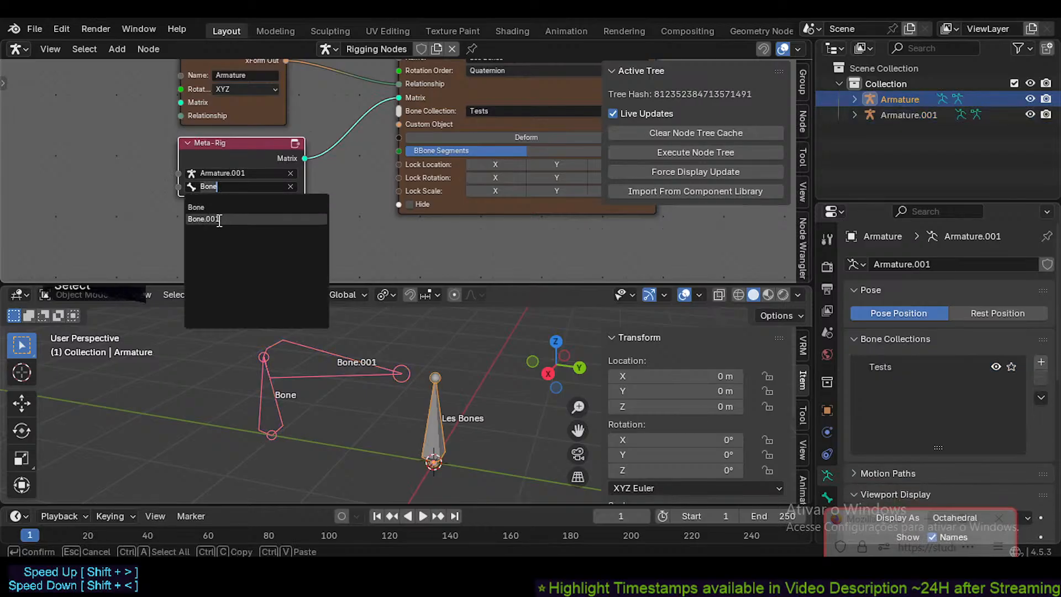
pyautogui.click(219, 219)
pyautogui.click(241, 187)
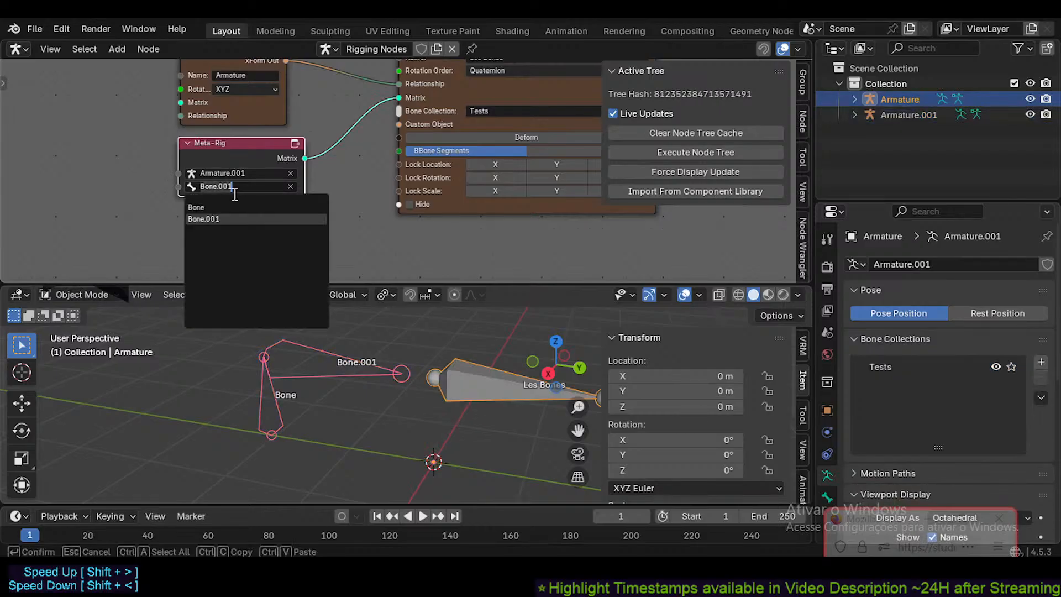
pyautogui.click(221, 207)
pyautogui.click(219, 188)
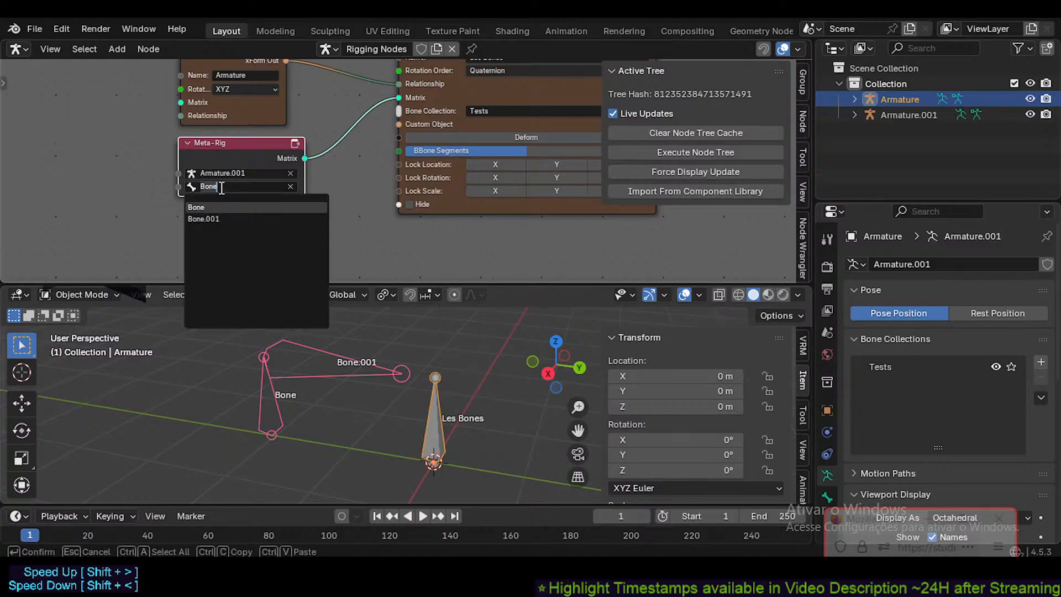
pyautogui.click(322, 177)
# - Examine the Les Bones node's parameters, the Meta-Rig node feeding its Matrix input, and the corresponding bones in the viewport
pyautogui.moveTo(321, 187); pyautogui.dragTo(245, 220, button='middle')
pyautogui.scroll(-1, 260, 249)
pyautogui.scroll(3, 281, 180)
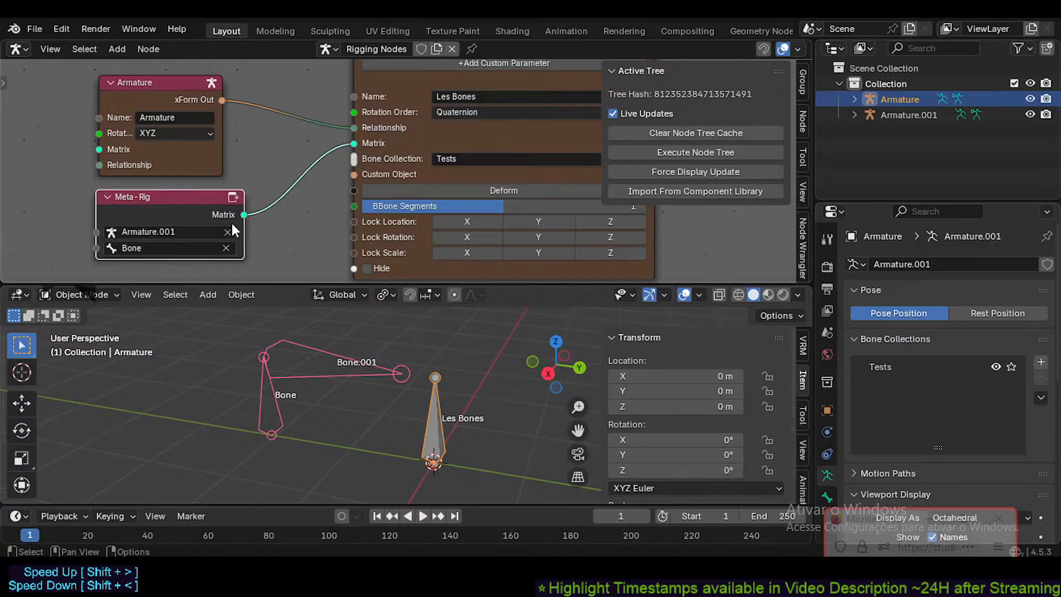
pyautogui.moveTo(264, 206); pyautogui.dragTo(241, 200, button='middle')
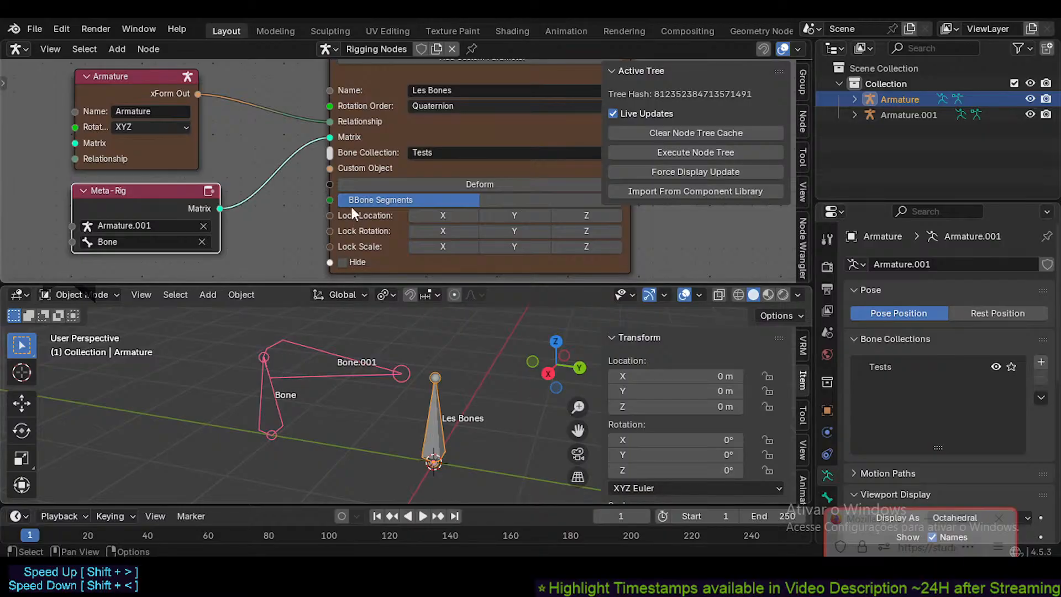
pyautogui.moveTo(391, 80); pyautogui.dragTo(343, 186, button='middle')
pyautogui.scroll(-1, 342, 187)
pyautogui.click(385, 146)
pyautogui.moveTo(379, 152); pyautogui.dragTo(397, 126, button='middle')
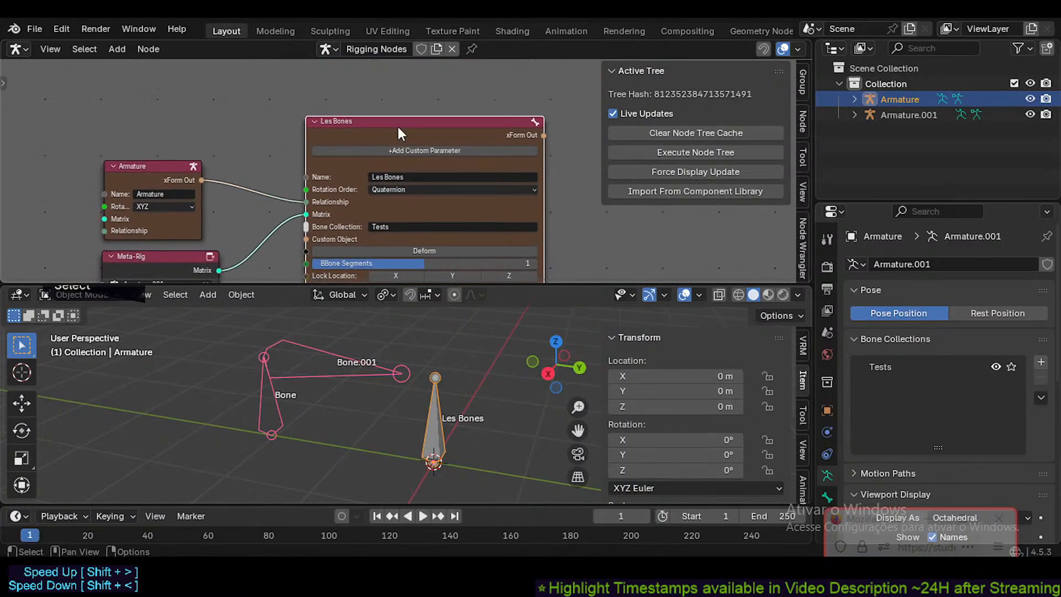
pyautogui.moveTo(378, 196); pyautogui.dragTo(393, 160, button='middle')
pyautogui.scroll(1, 395, 231)
pyautogui.moveTo(386, 236); pyautogui.dragTo(396, 178, button='middle')
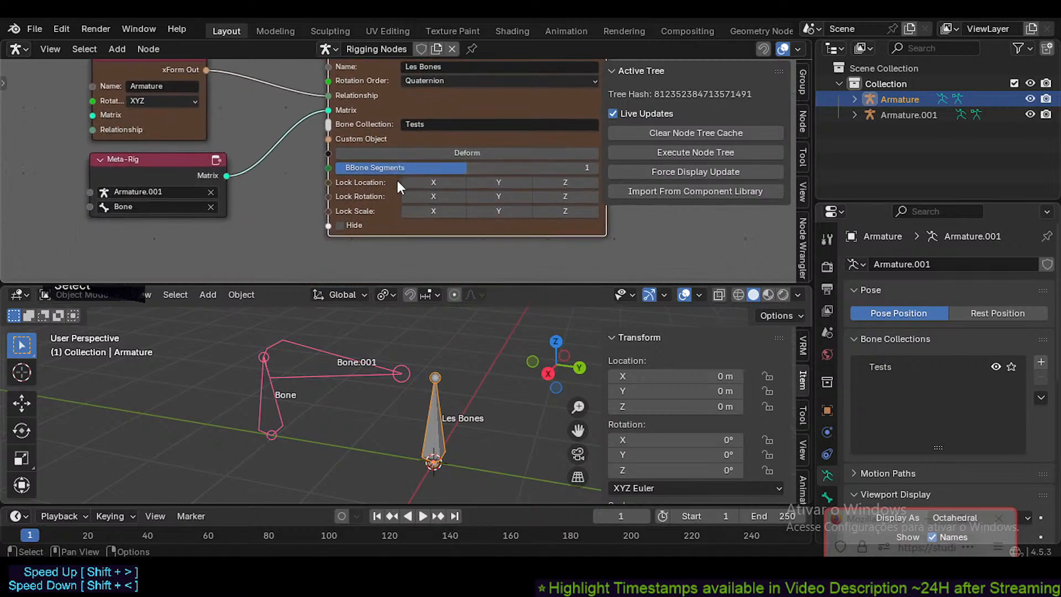
pyautogui.moveTo(336, 145); pyautogui.dragTo(333, 187, button='middle')
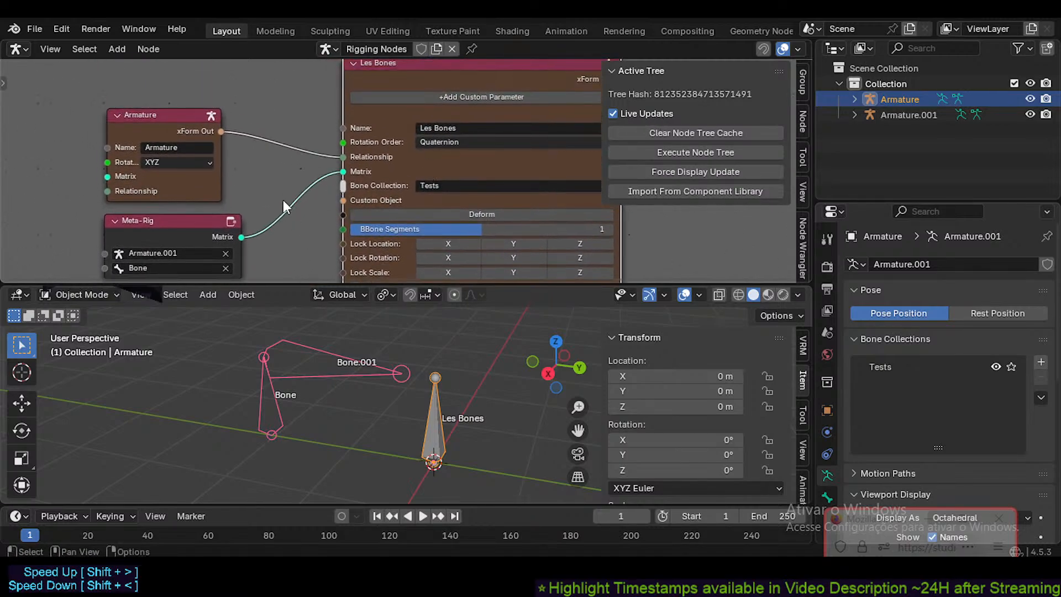
pyautogui.moveTo(231, 248); pyautogui.dragTo(267, 184, button='middle')
pyautogui.scroll(1, 267, 183)
pyautogui.click(177, 157)
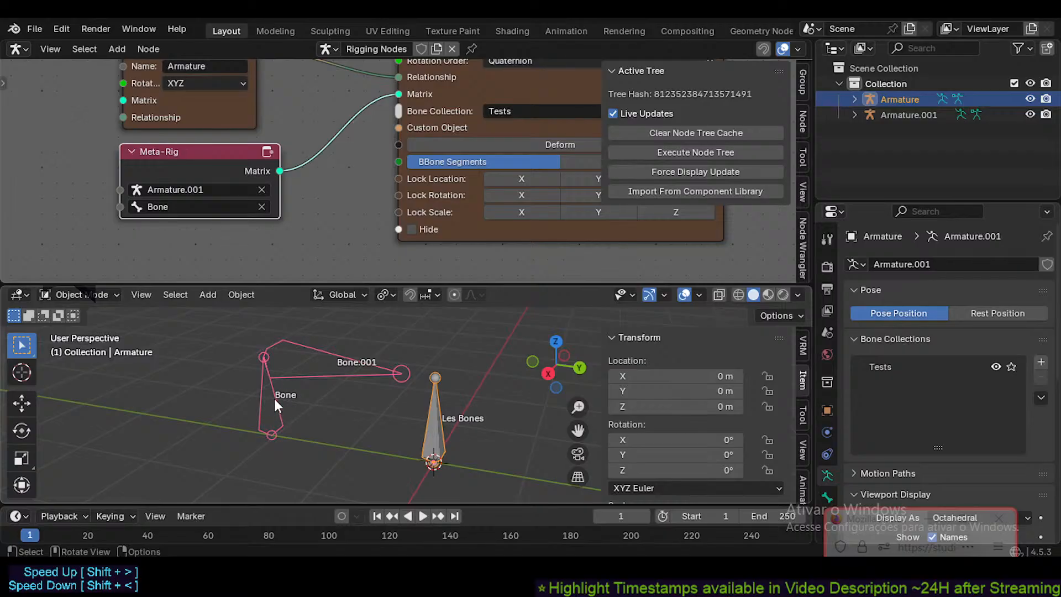
pyautogui.moveTo(324, 331); pyautogui.dragTo(294, 373, button='middle')
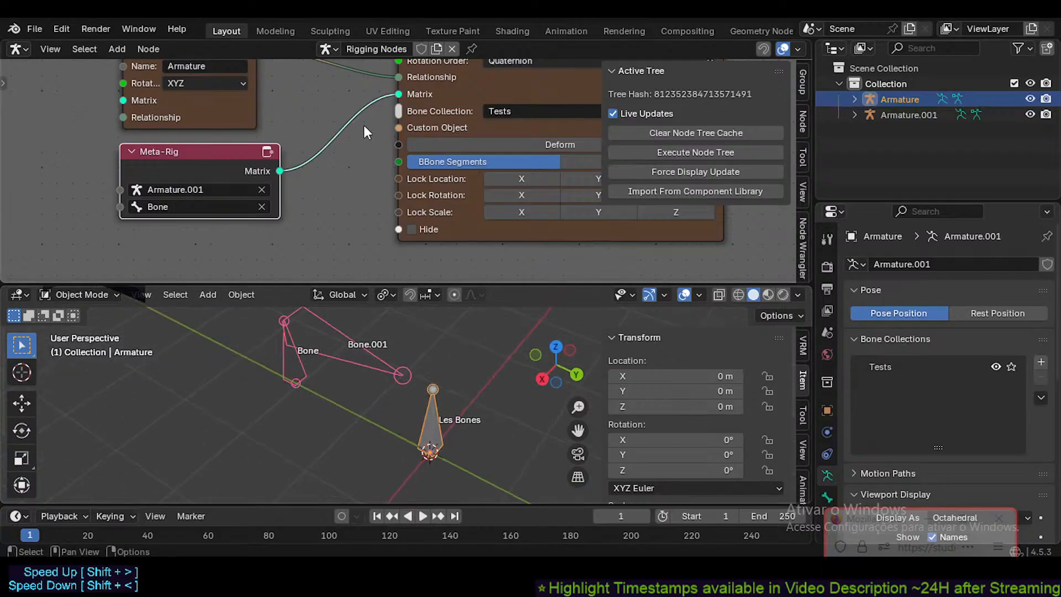
# - Add a Matrix input node in the empty space below the Meta-Rig node
pyautogui.moveTo(345, 142); pyautogui.dragTo(366, 123, button='middle')
pyautogui.scroll(-2, 256, 180)
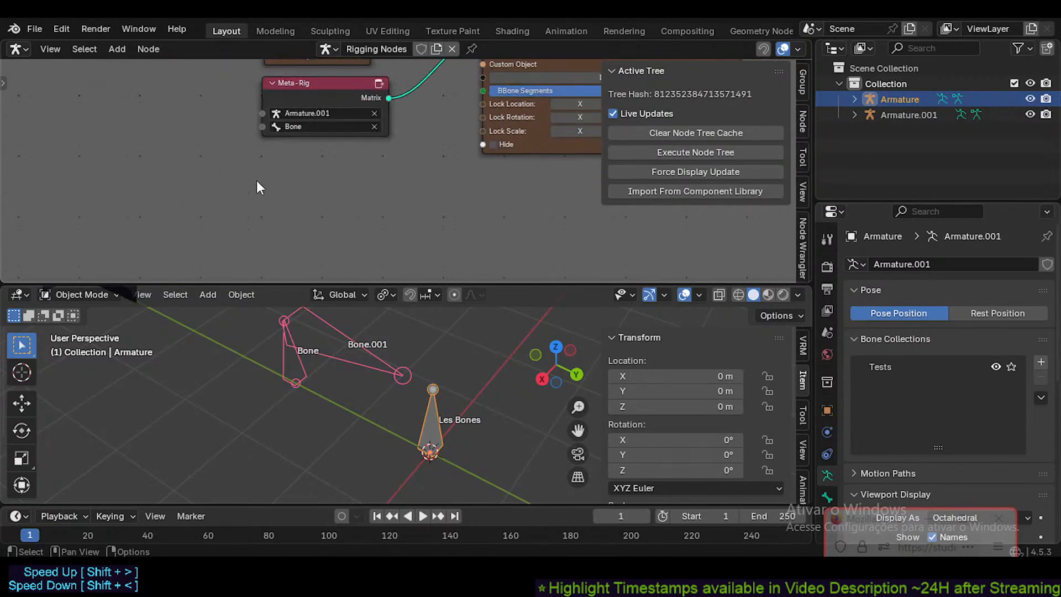
pyautogui.hotkey('shift', 'a')
pyautogui.write('mati')
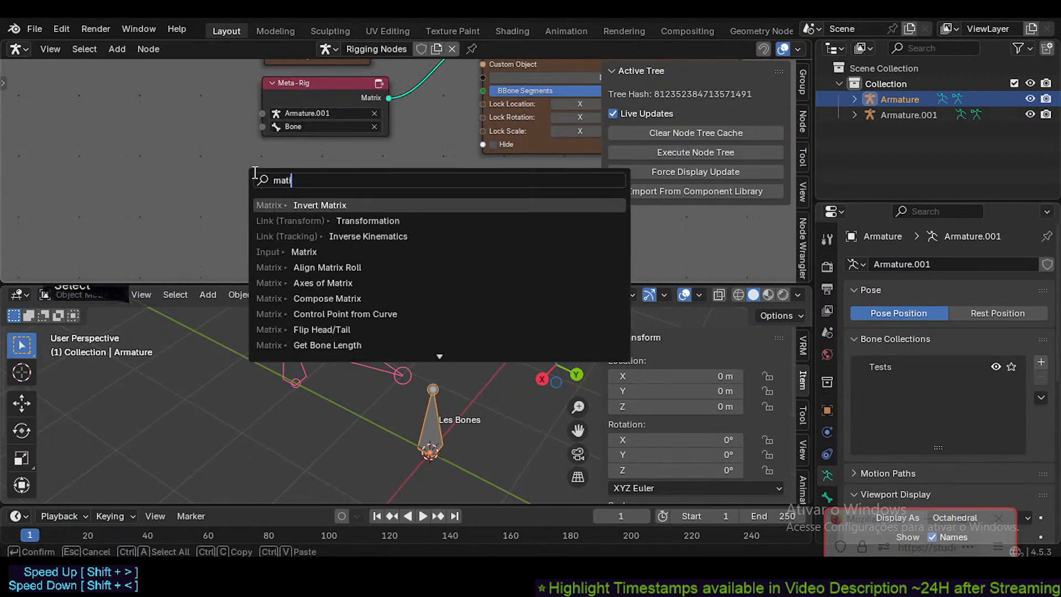
pyautogui.press('BackSpace')
pyautogui.press('BackSpace')
pyautogui.press('BackSpace')
pyautogui.press('BackSpace')
pyautogui.write('ma')
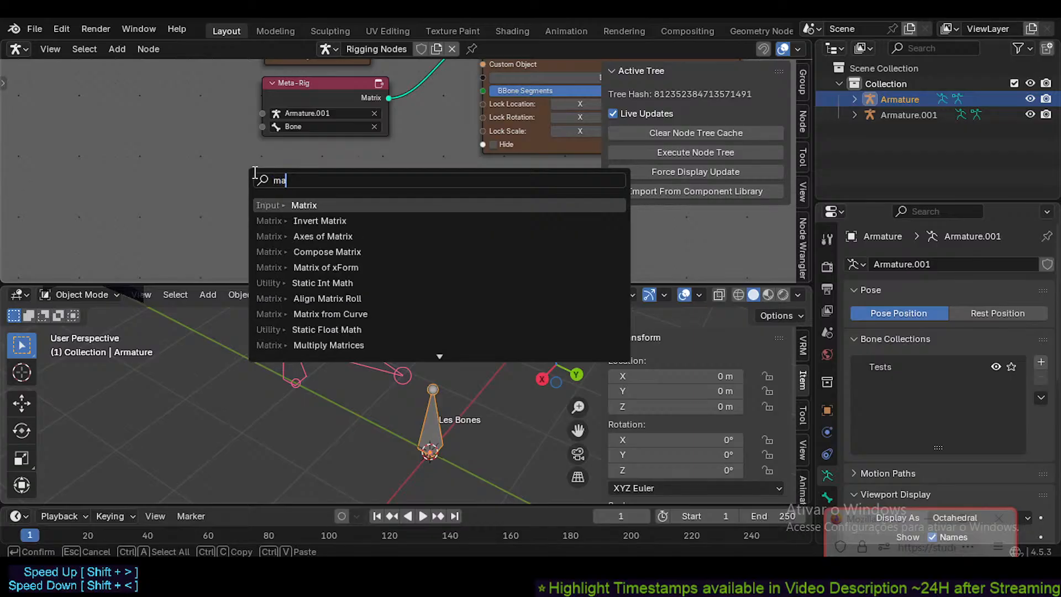
pyautogui.press('Return')
pyautogui.click(254, 172)
pyautogui.scroll(1, 335, 205)
pyautogui.moveTo(355, 223); pyautogui.dragTo(365, 178, button='middle')
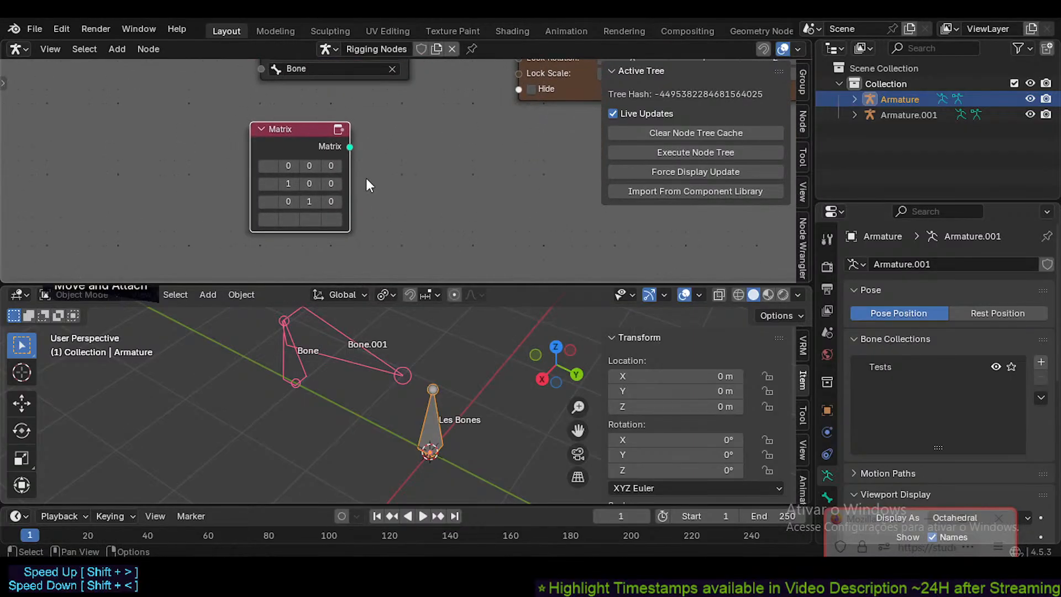
# - Widen the Matrix node until all its values are readable and place it directly beneath the Meta-Rig node
pyautogui.moveTo(350, 178); pyautogui.dragTo(507, 179)
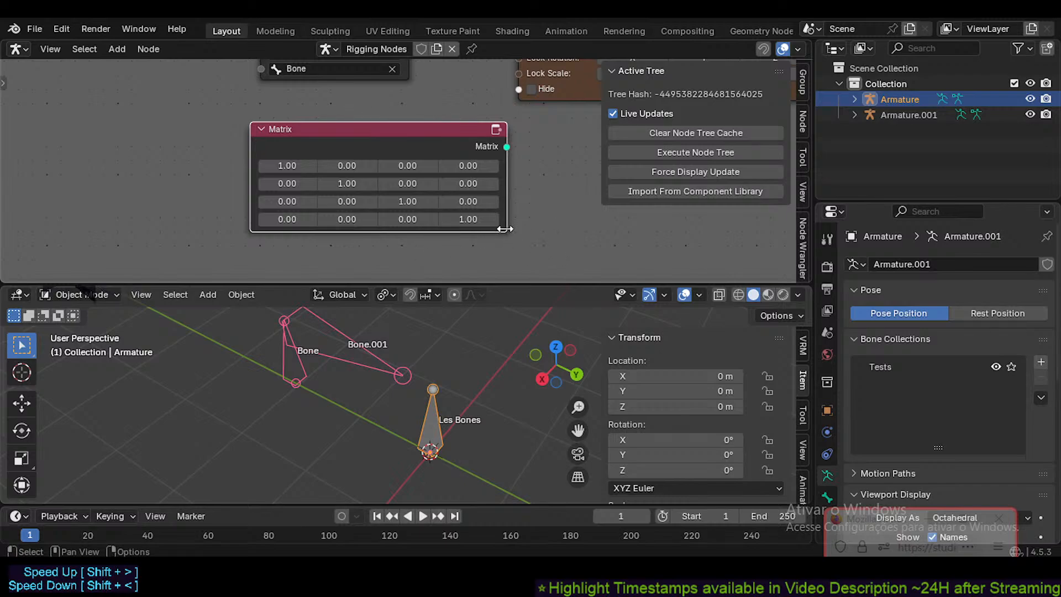
pyautogui.moveTo(508, 233); pyautogui.dragTo(525, 262)
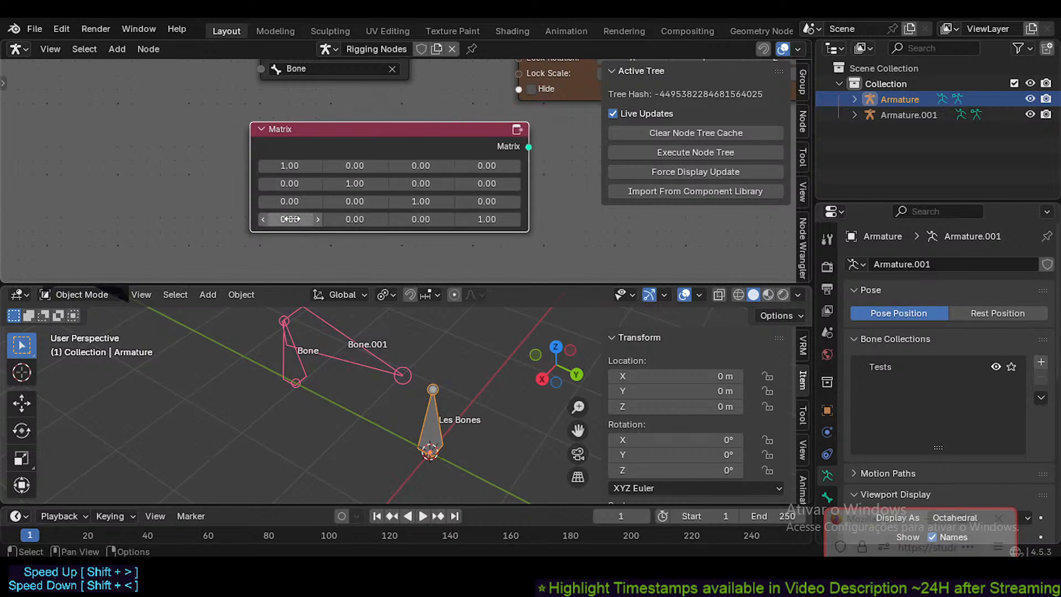
pyautogui.moveTo(464, 131); pyautogui.dragTo(437, 132)
pyautogui.moveTo(431, 147); pyautogui.dragTo(400, 204, button='middle')
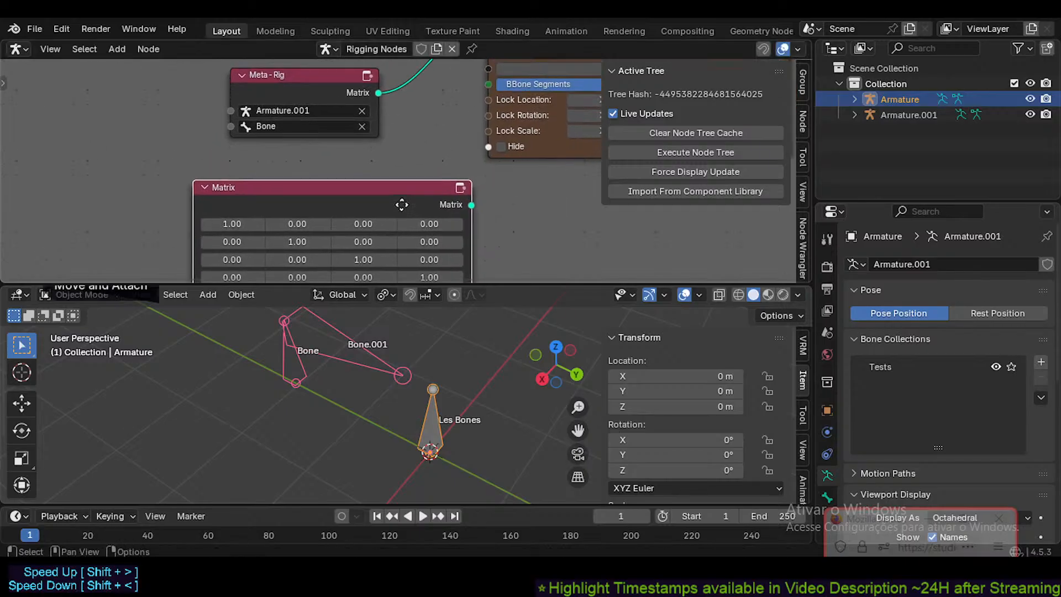
pyautogui.moveTo(381, 189); pyautogui.dragTo(381, 163)
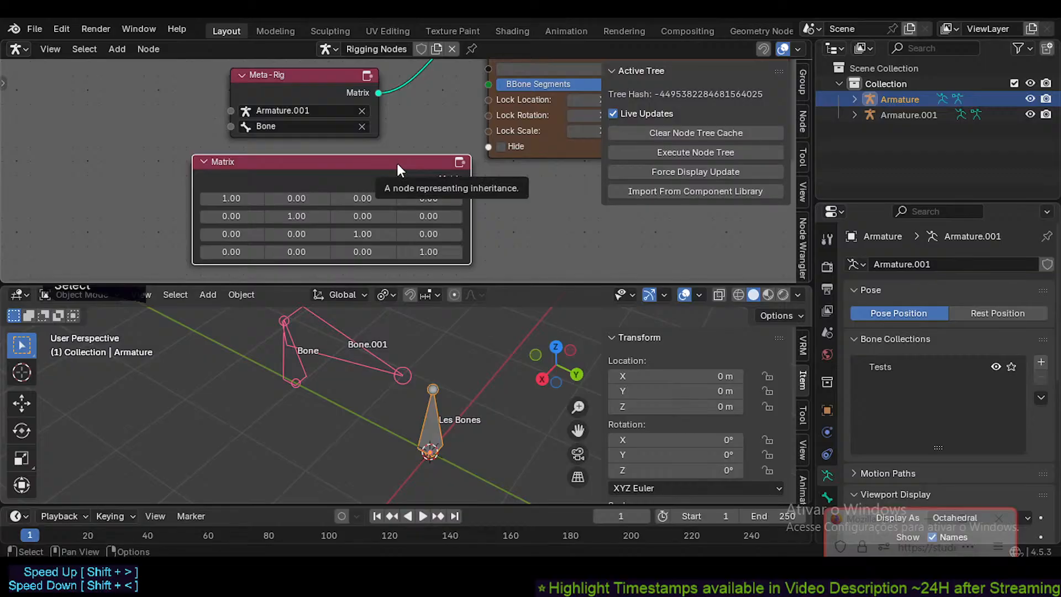
# - Delete the Matrix node
pyautogui.press('x')
pyautogui.moveTo(392, 168); pyautogui.dragTo(390, 238, button='middle')
pyautogui.scroll(-1, 380, 206)
pyautogui.moveTo(353, 198); pyautogui.dragTo(307, 230, button='middle')
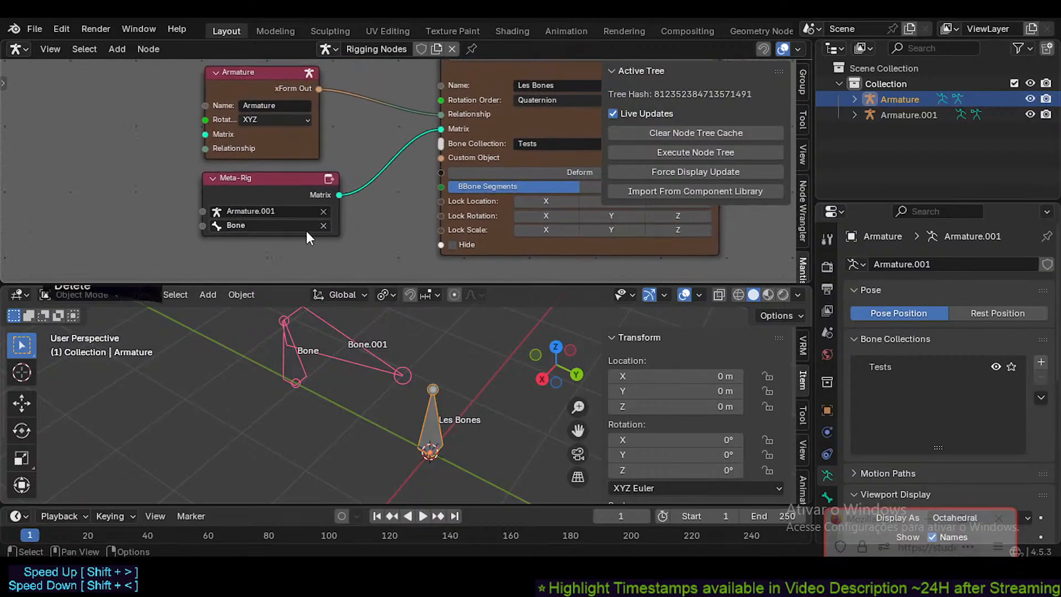
# - Examine how the Armature and Meta-Rig nodes link to the Relationship and Matrix inputs of the Les Bones node
pyautogui.scroll(3, 304, 230)
pyautogui.moveTo(385, 129); pyautogui.dragTo(329, 176, button='middle')
pyautogui.scroll(-2, 370, 150)
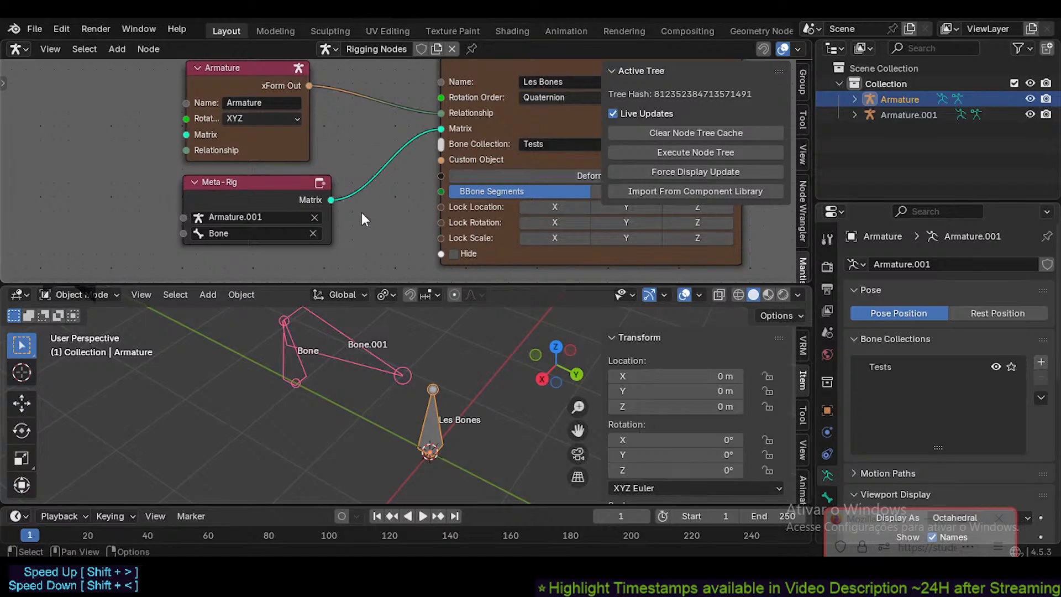
pyautogui.moveTo(369, 193); pyautogui.dragTo(339, 217, button='middle')
pyautogui.scroll(-2, 343, 188)
pyautogui.scroll(3, 348, 212)
pyautogui.scroll(3, 352, 201)
pyautogui.scroll(-1, 339, 217)
pyautogui.moveTo(441, 119); pyautogui.dragTo(357, 157, button='middle')
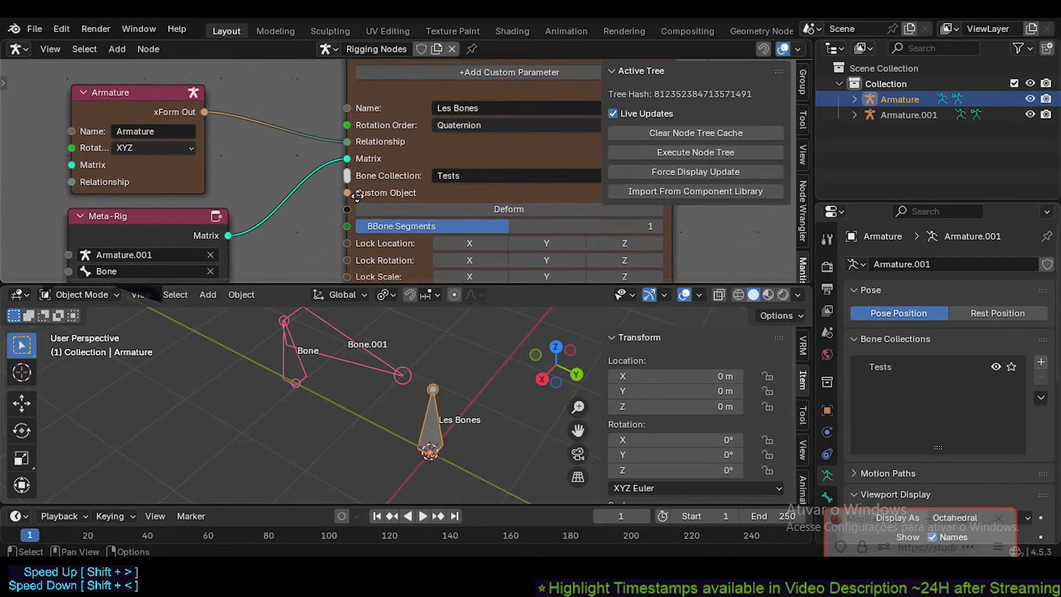
pyautogui.scroll(1, 357, 156)
pyautogui.scroll(-2, 356, 157)
pyautogui.moveTo(317, 207); pyautogui.dragTo(316, 187, button='middle')
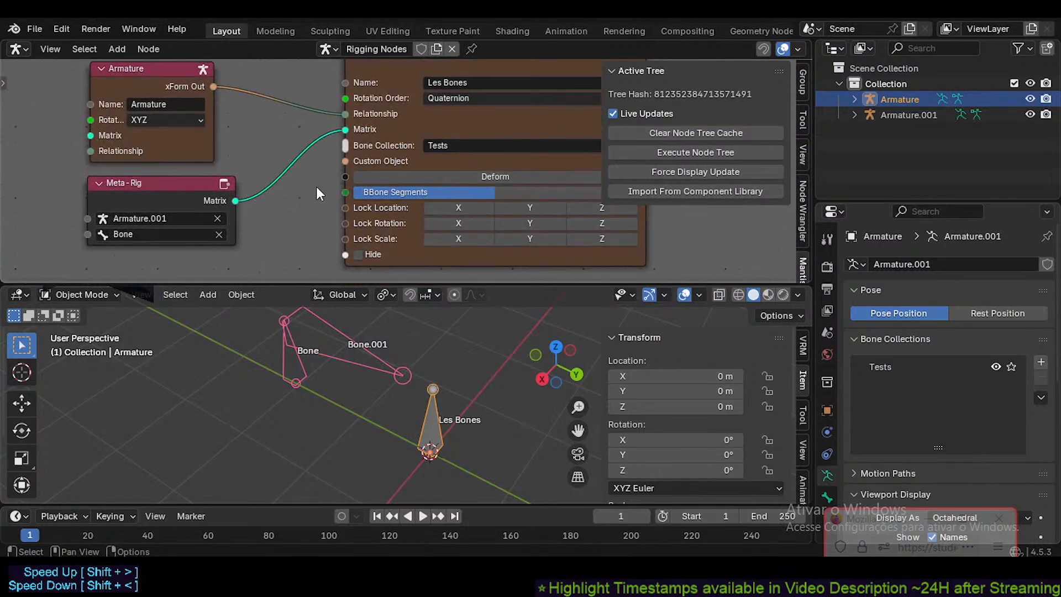
# - Move Bone and Bone.001 of Armature.001 in Edit Mode, return to Object Mode and select the Armature object
pyautogui.click(285, 353)
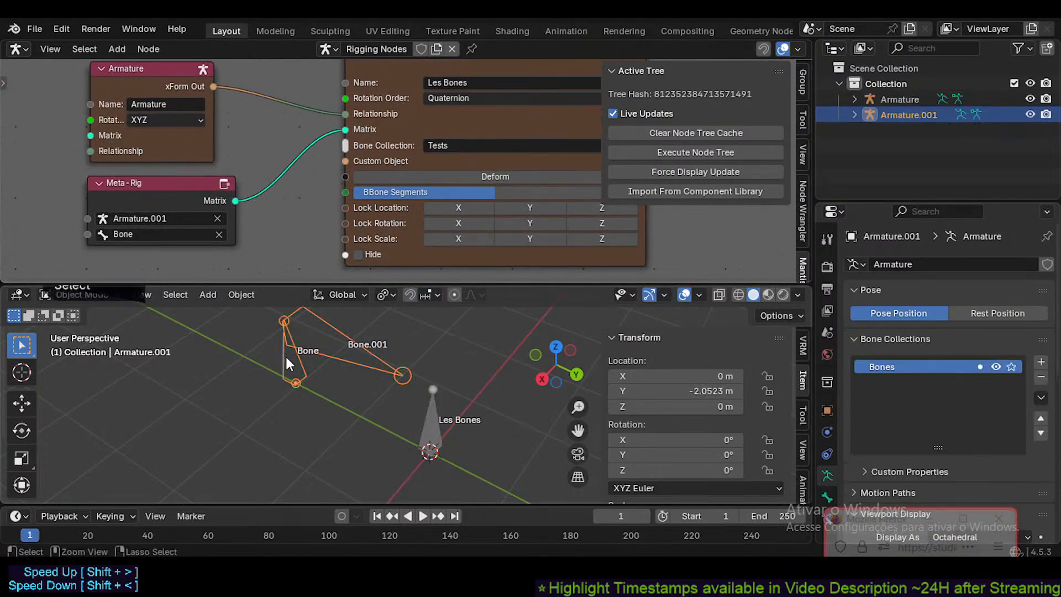
pyautogui.press('Tab')
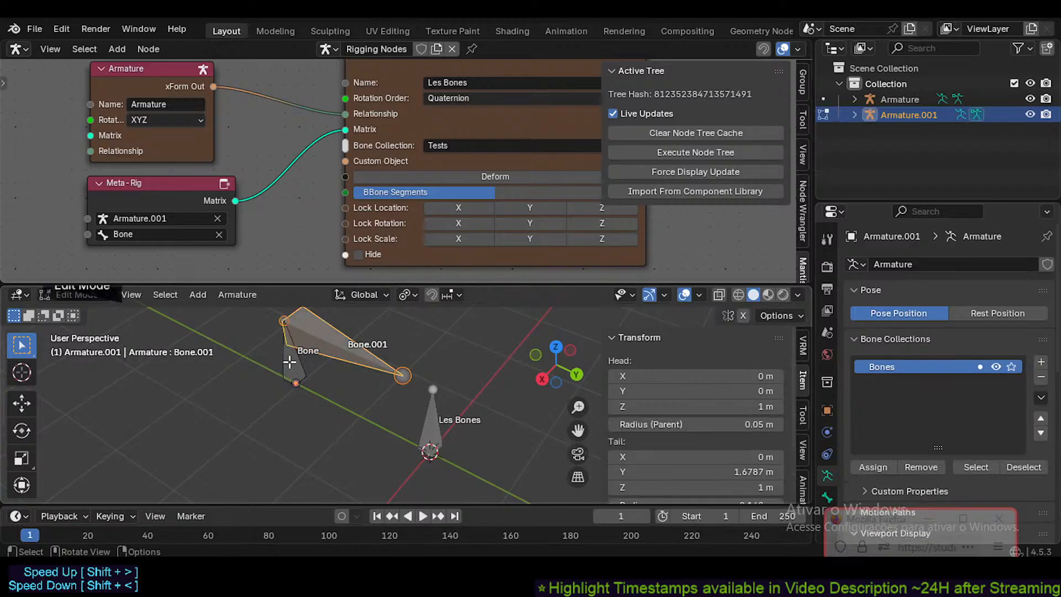
pyautogui.click(290, 364)
pyautogui.press('g')
pyautogui.click(232, 392)
pyautogui.click(283, 365)
pyautogui.press('g')
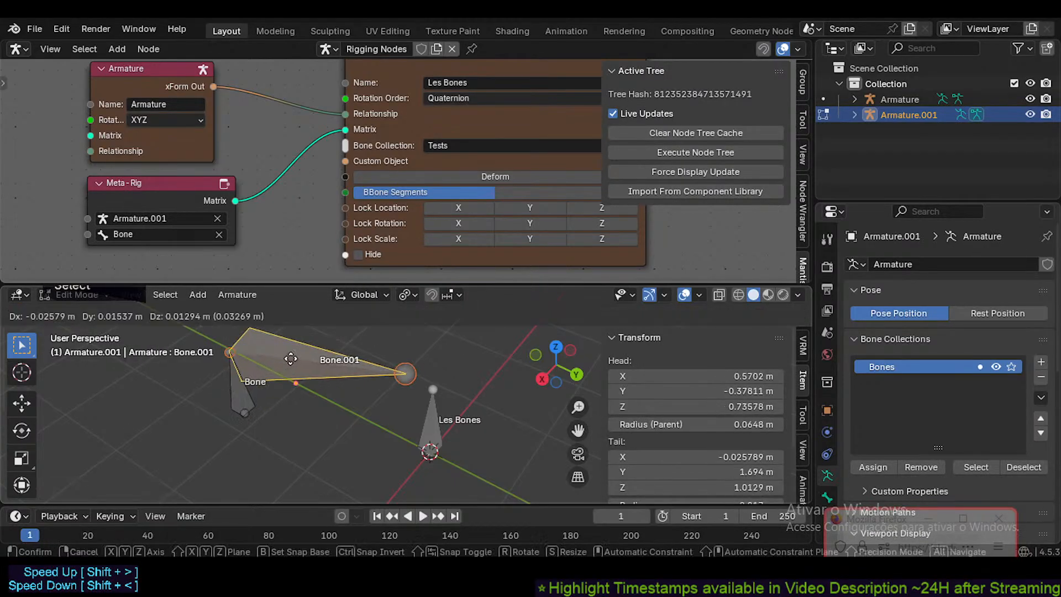
pyautogui.click(308, 348)
pyautogui.press('Tab')
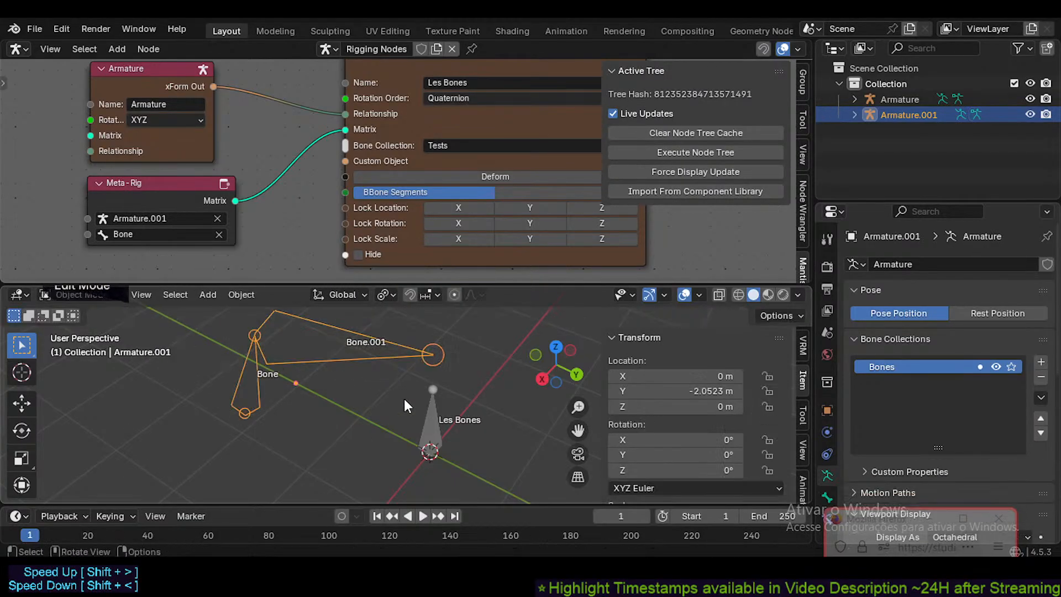
pyautogui.click(427, 412)
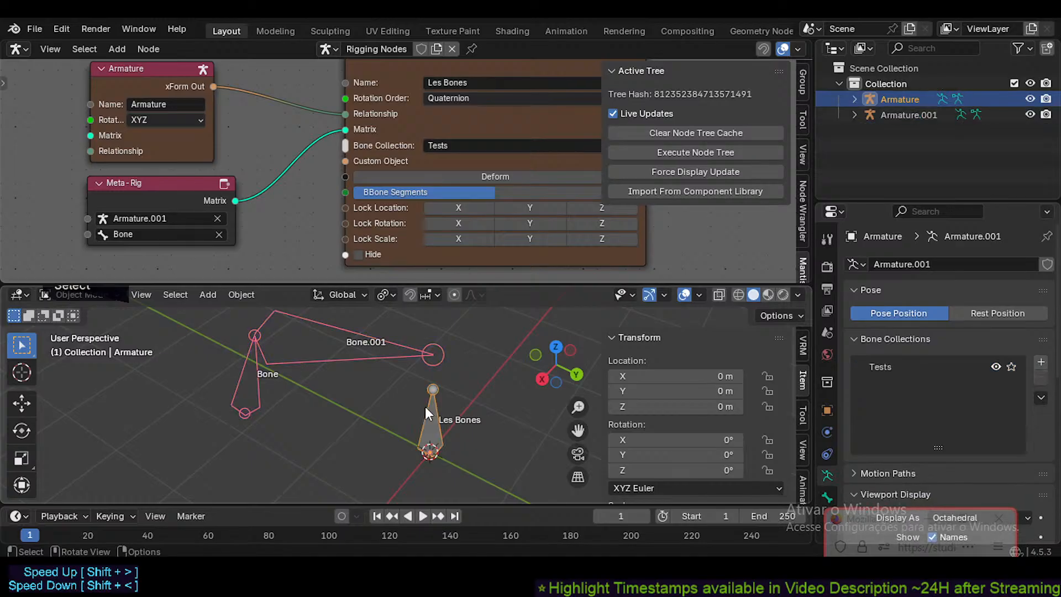
# - Rotate Bone and move Bone.001 of Armature.001 so Bone.001's tail sits at about -0.46, 1.76, 1.34 m, and reselect Armature in Object Mode
pyautogui.click(262, 376)
pyautogui.press('Tab')
pyautogui.click(258, 377)
pyautogui.press('r')
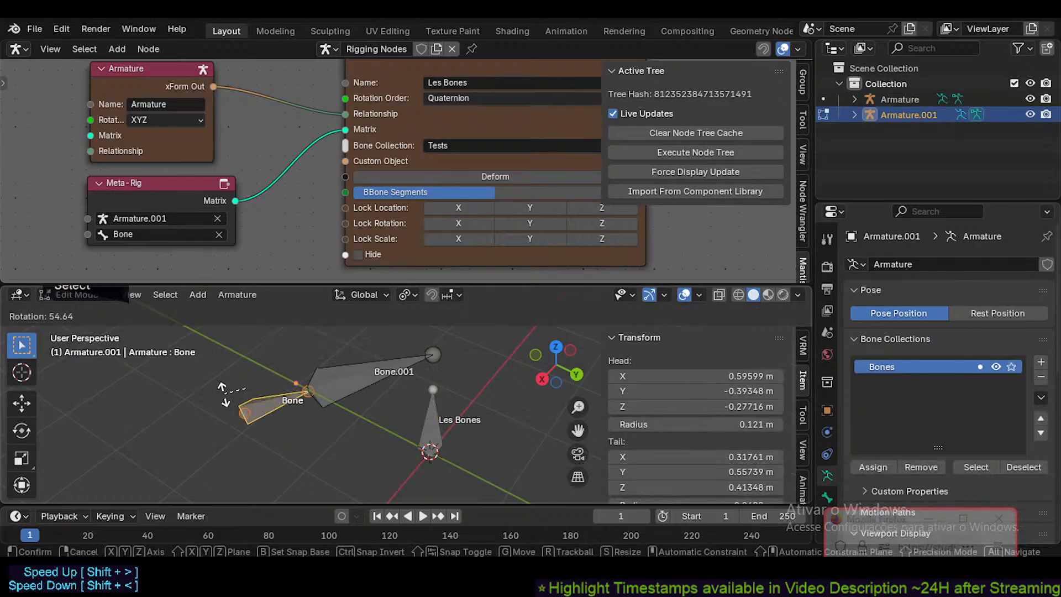
pyautogui.click(280, 389)
pyautogui.click(342, 366)
pyautogui.press('g')
pyautogui.click(344, 341)
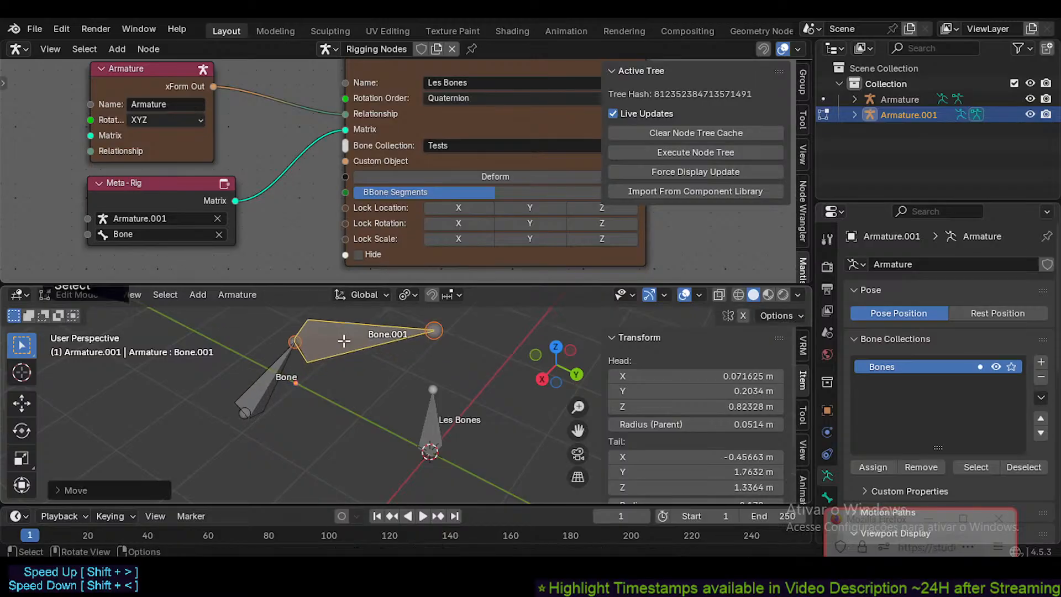
pyautogui.press('Tab')
pyautogui.click(432, 420)
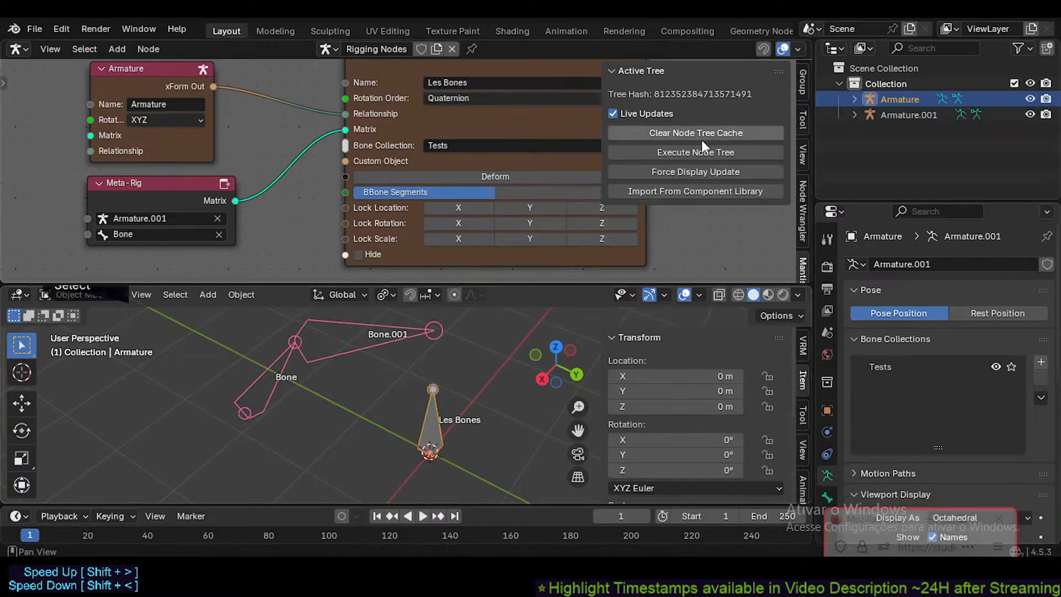
# - Try to refresh the rig with Force Display Update, in Object Mode and again with Les Bones selected in Pose Mode
pyautogui.click(688, 171)
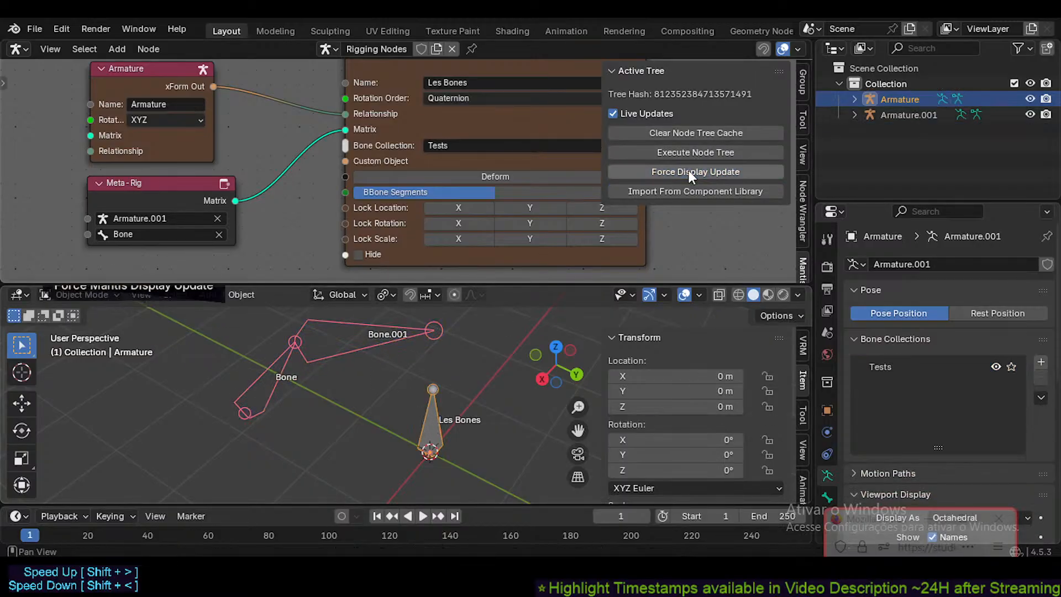
pyautogui.click(434, 406)
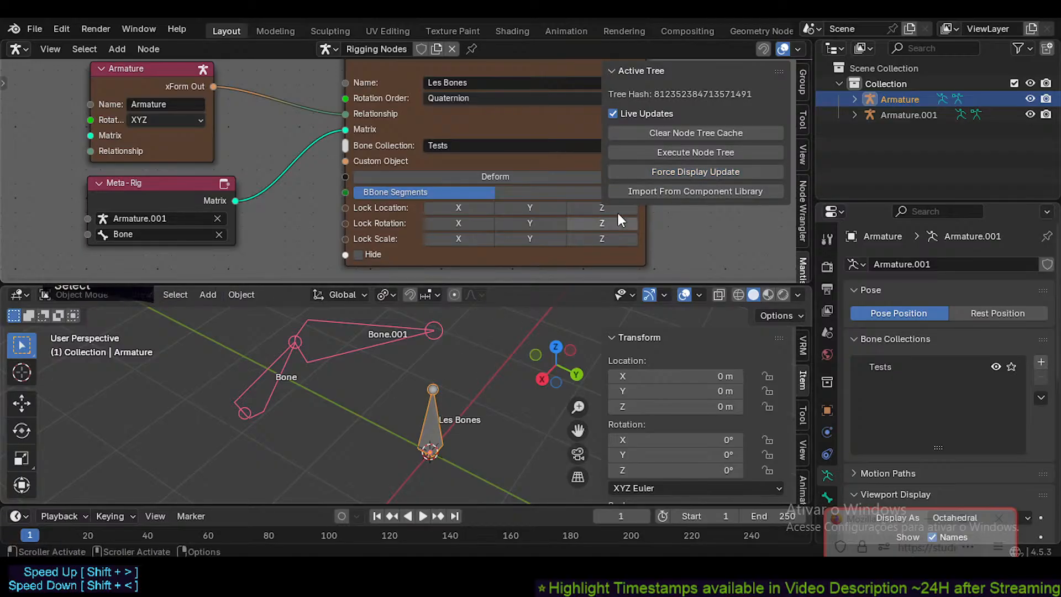
pyautogui.hotkey('ctrl', 'Tab')
pyautogui.click(435, 434)
pyautogui.click(709, 171)
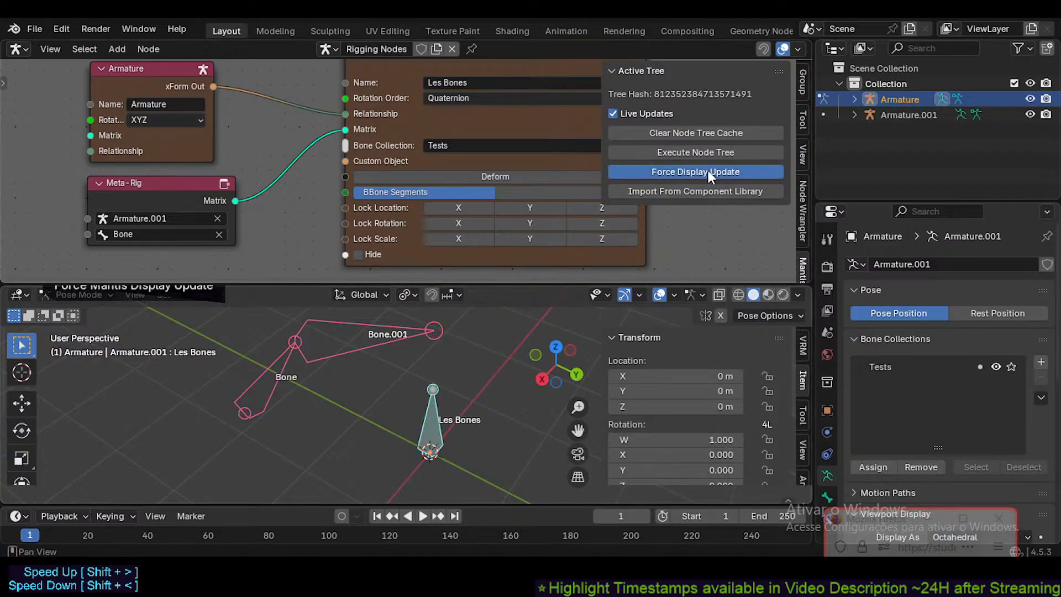
pyautogui.hotkey('ctrl', 'Tab')
# - Disconnect the Les Bones node's Matrix input and reconnect it to the Meta-Rig node's Matrix output to regenerate the rig
pyautogui.moveTo(345, 128); pyautogui.dragTo(319, 138)
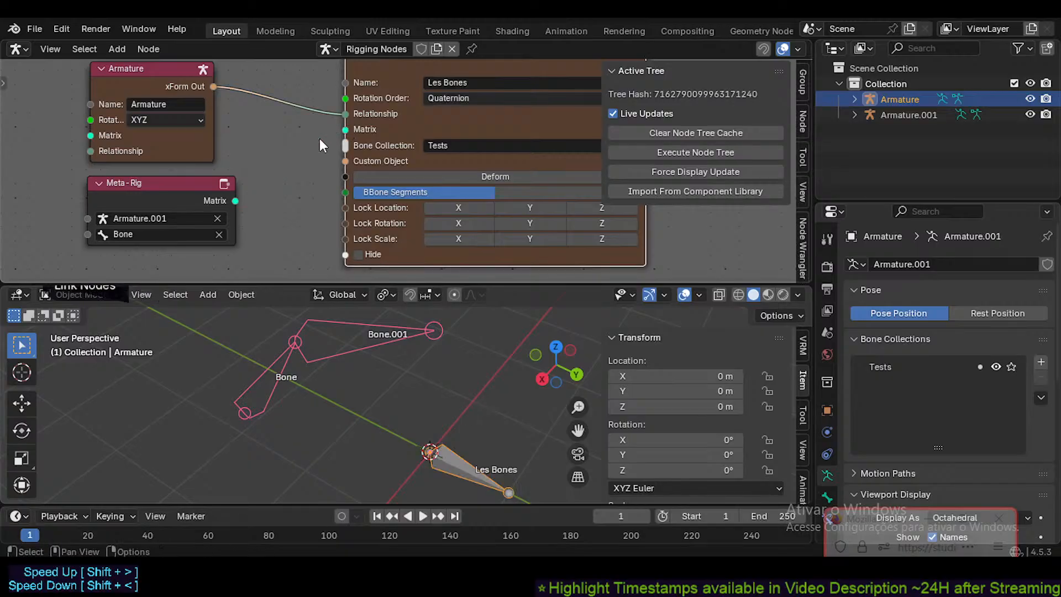
pyautogui.moveTo(235, 200); pyautogui.dragTo(343, 130)
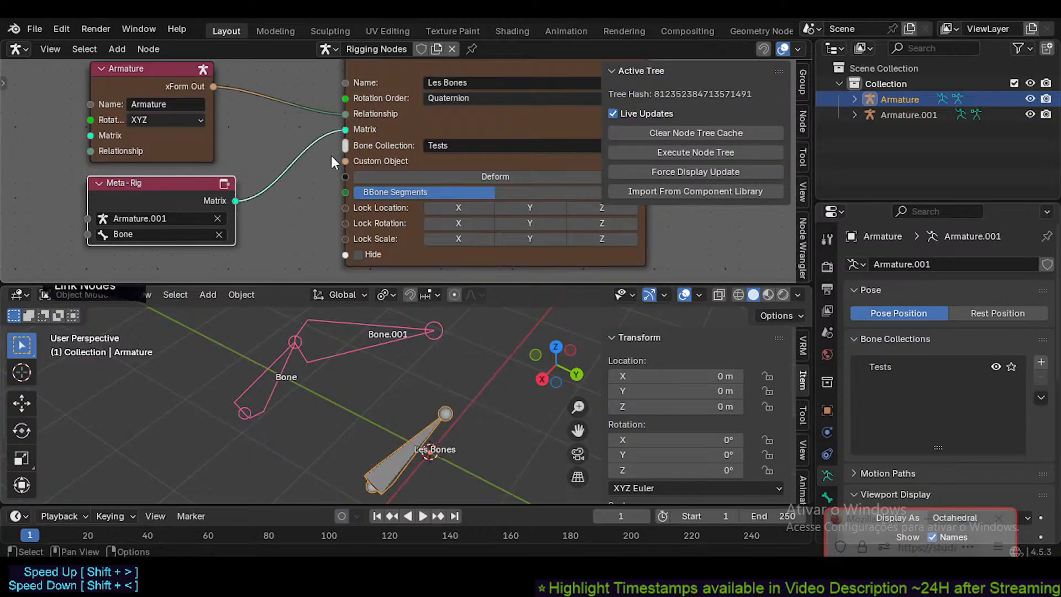
# - Rotate and move Bone of Armature.001 so its head sits at about 0.10, 0.97, -0.31 m, and return to Object Mode
pyautogui.moveTo(330, 361); pyautogui.dragTo(409, 354, button='middle')
pyautogui.moveTo(342, 132)
pyautogui.mouseDown()
pyautogui.moveTo(237, 192)
pyautogui.moveTo(345, 129)
pyautogui.mouseUp()
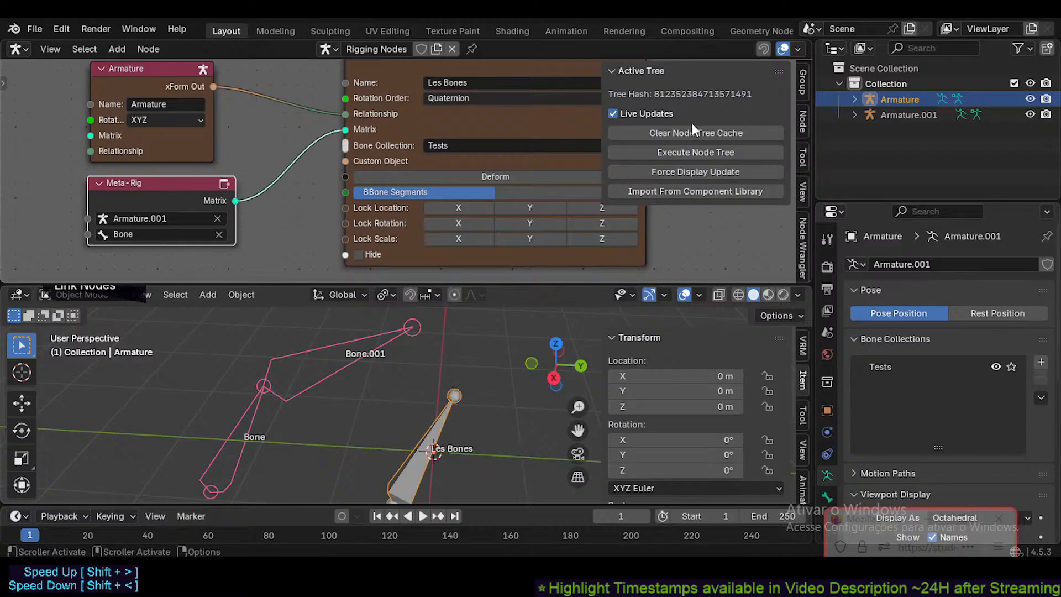
pyautogui.moveTo(427, 398); pyautogui.dragTo(391, 357, button='middle')
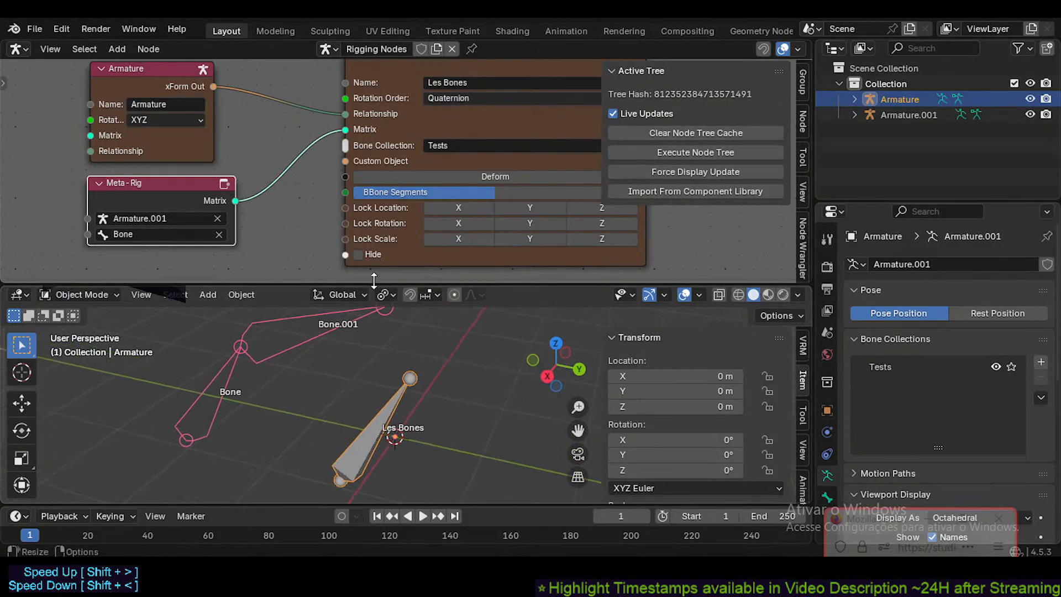
pyautogui.click(216, 373)
pyautogui.press('Tab')
pyautogui.click(214, 415)
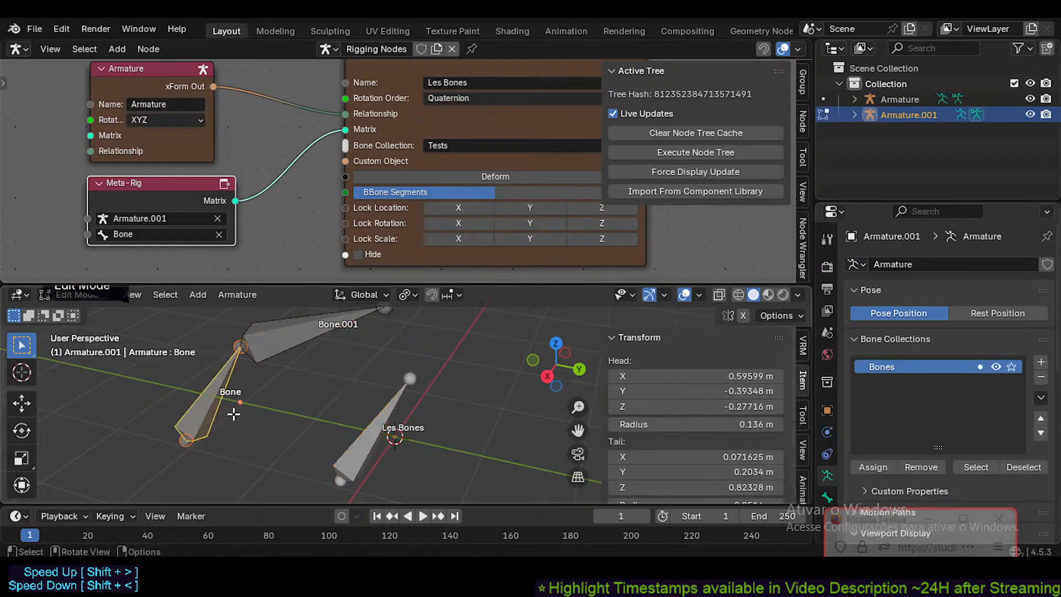
pyautogui.press('r')
pyautogui.click(225, 421)
pyautogui.press('g')
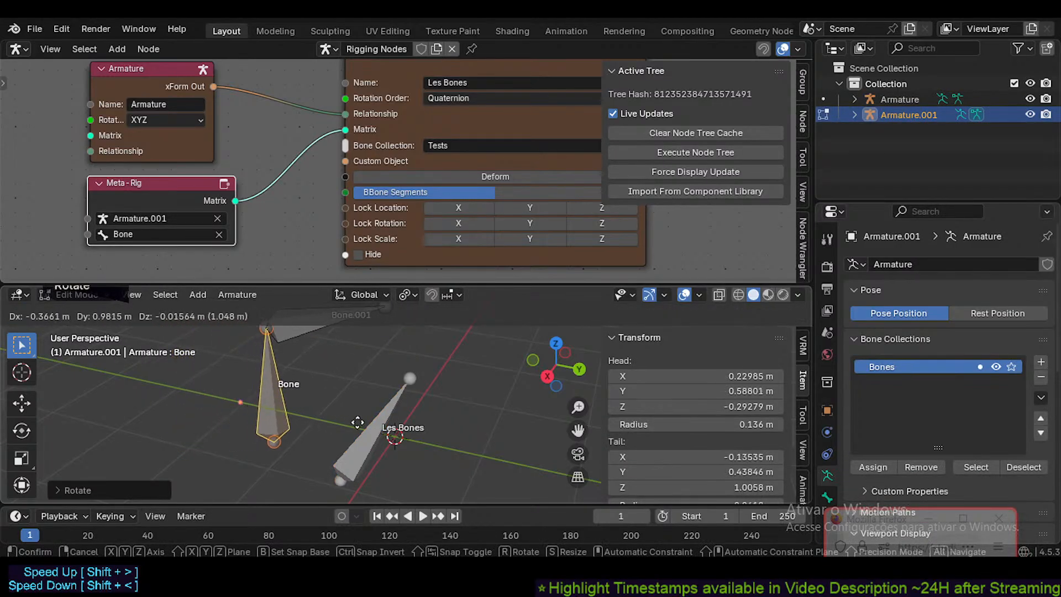
pyautogui.click(348, 422)
pyautogui.press('Tab')
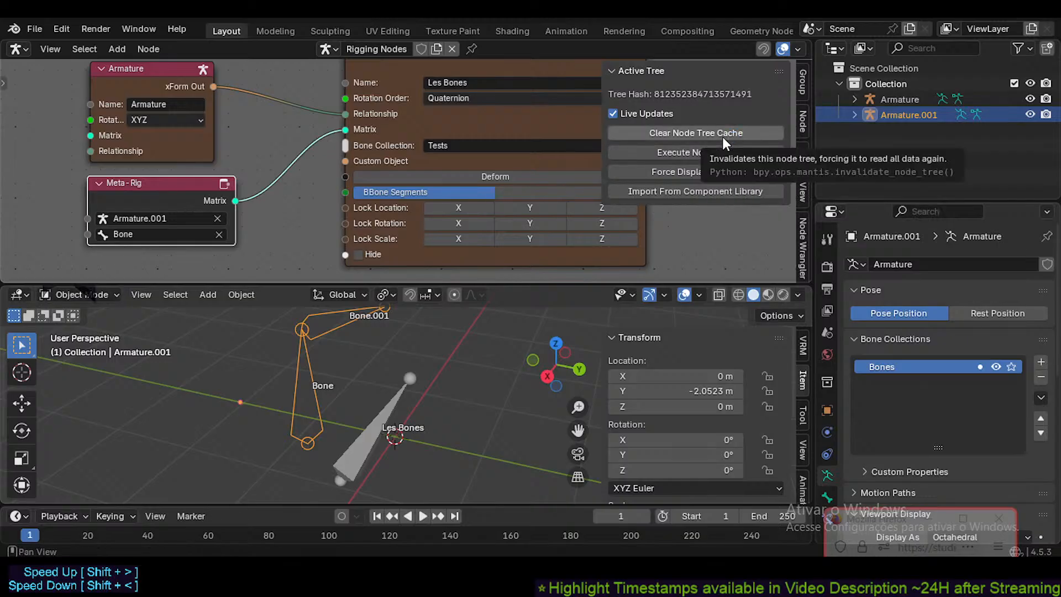
# - Clear the node tree cache and execute the node tree to regenerate the rig from the edited meta-rig
pyautogui.click(722, 137)
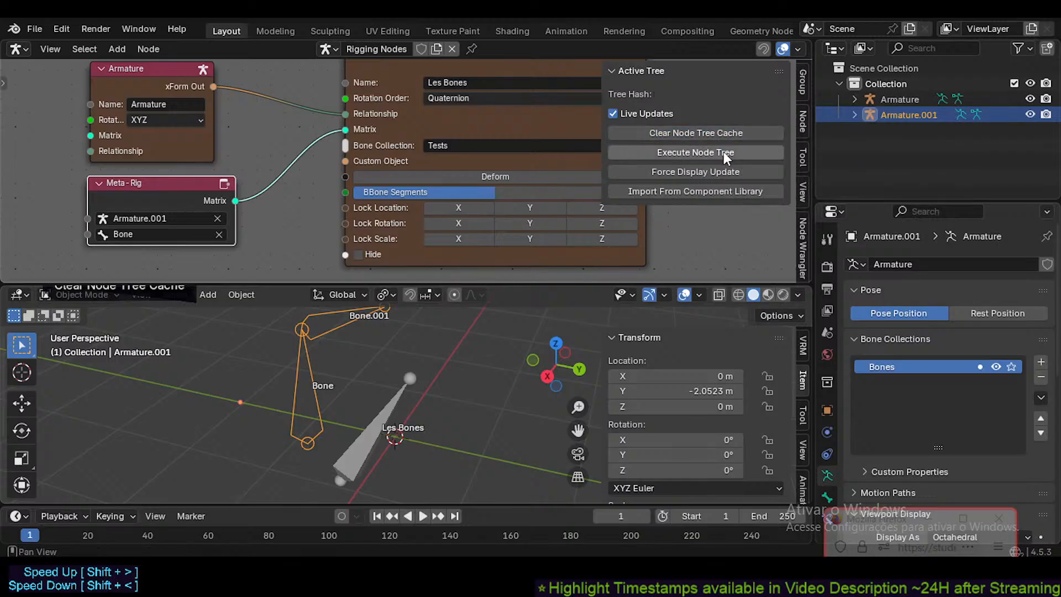
pyautogui.click(724, 151)
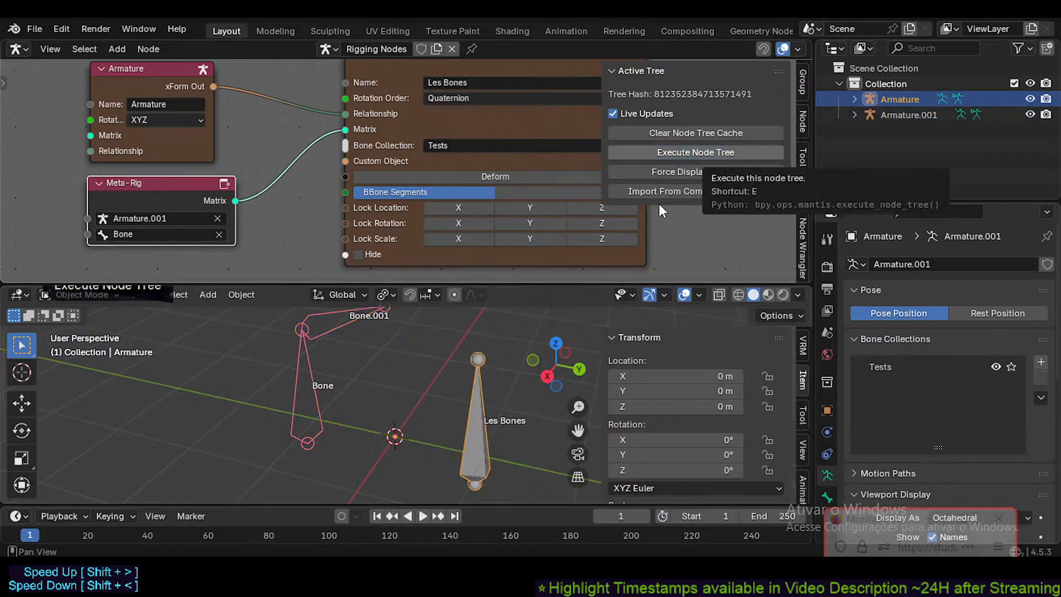
pyautogui.click(398, 410)
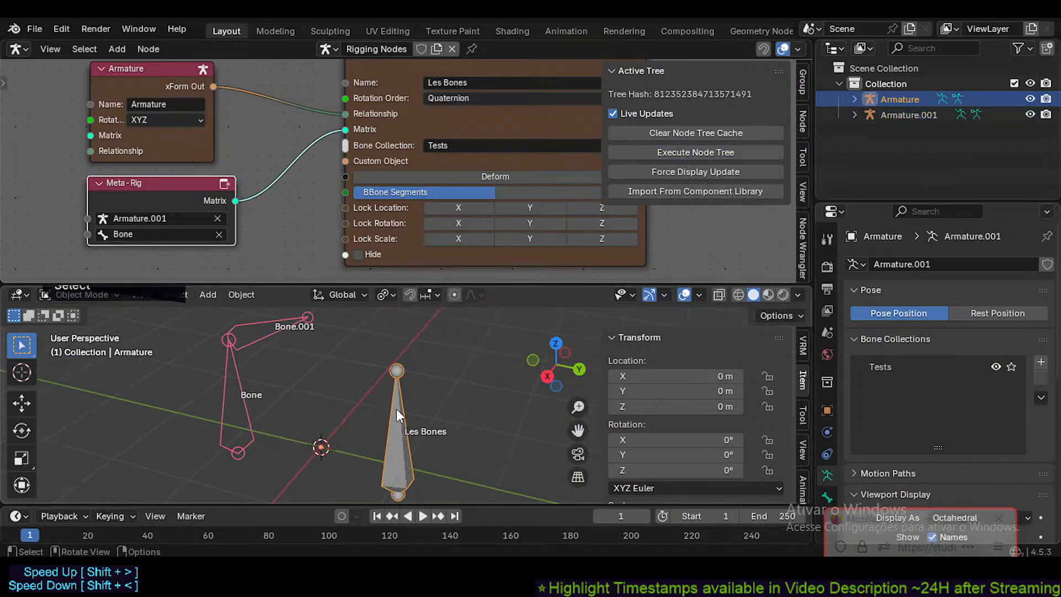
pyautogui.moveTo(898, 373)
pyautogui.mouseDown()
pyautogui.moveTo(898, 341)
pyautogui.moveTo(900, 391)
pyautogui.mouseUp()
pyautogui.click(430, 382)
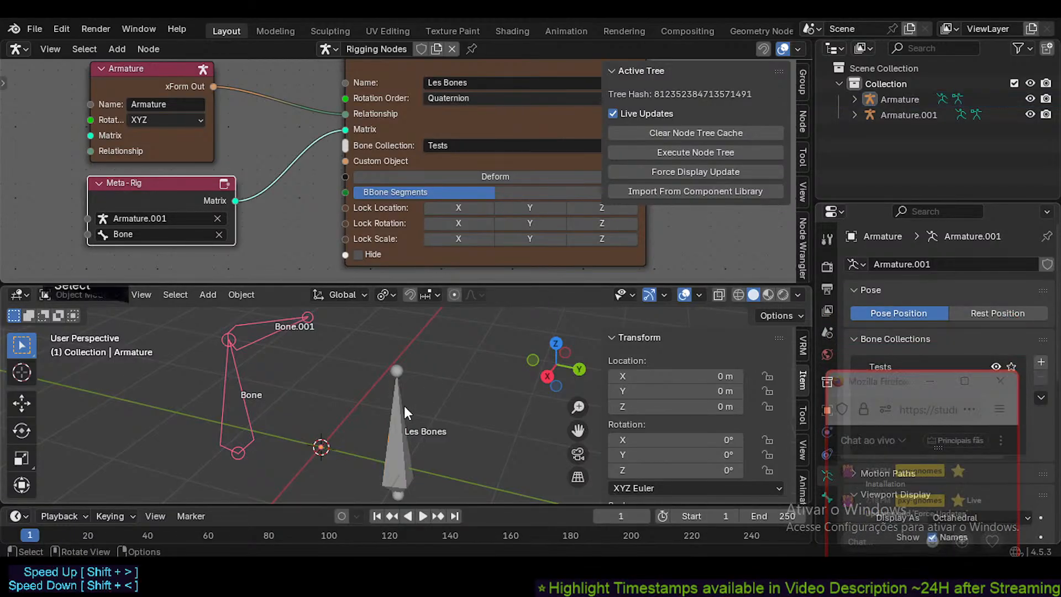
# - Rotate Bone and move Bone.001 of Armature.001 in Edit Mode so Bone.001's tail sits at about -0.22, 1.60, 1.06 m
pyautogui.click(244, 377)
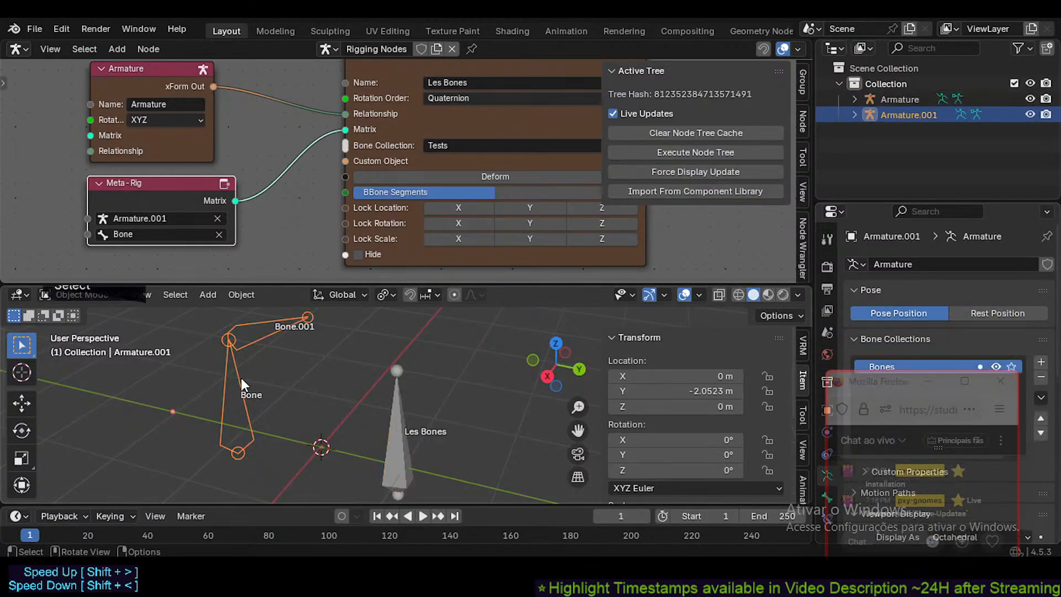
pyautogui.press('Tab')
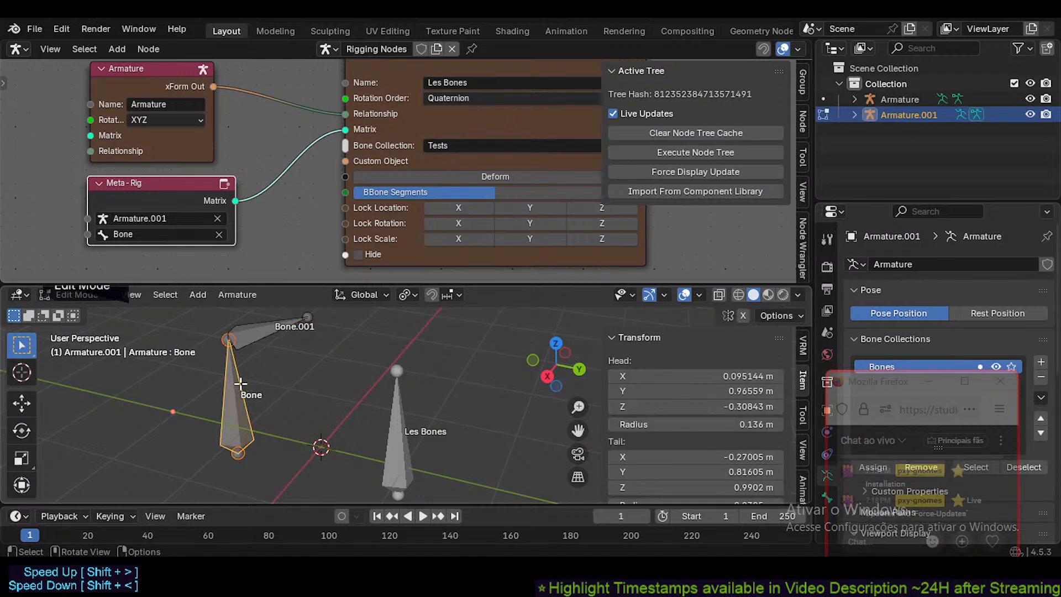
pyautogui.press('r')
pyautogui.click(288, 376)
pyautogui.click(241, 338)
pyautogui.press('g')
pyautogui.click(251, 382)
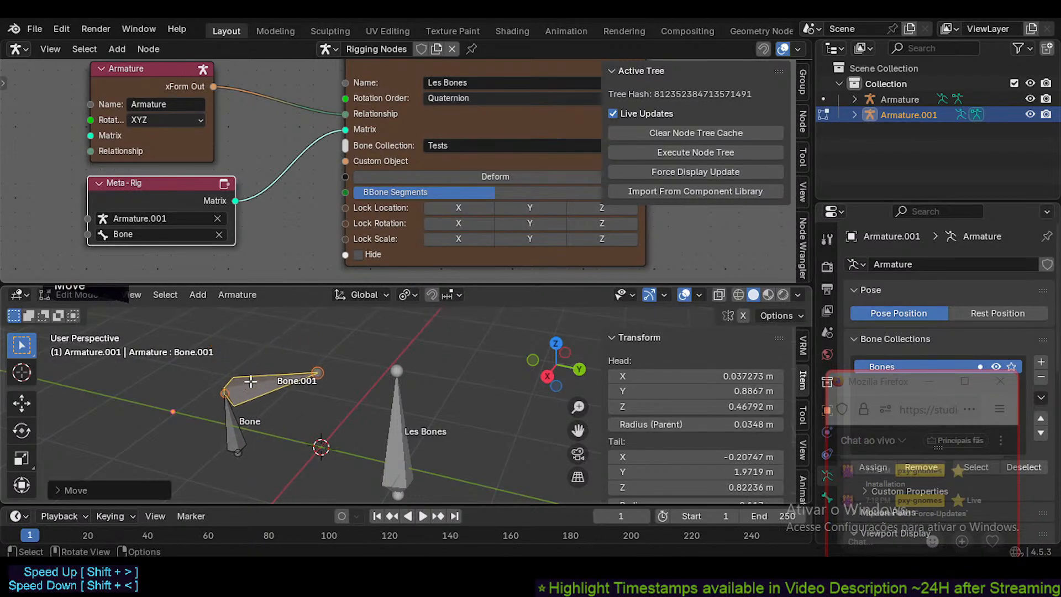
pyautogui.press('g')
pyautogui.click(246, 328)
pyautogui.press('g')
pyautogui.click(216, 357)
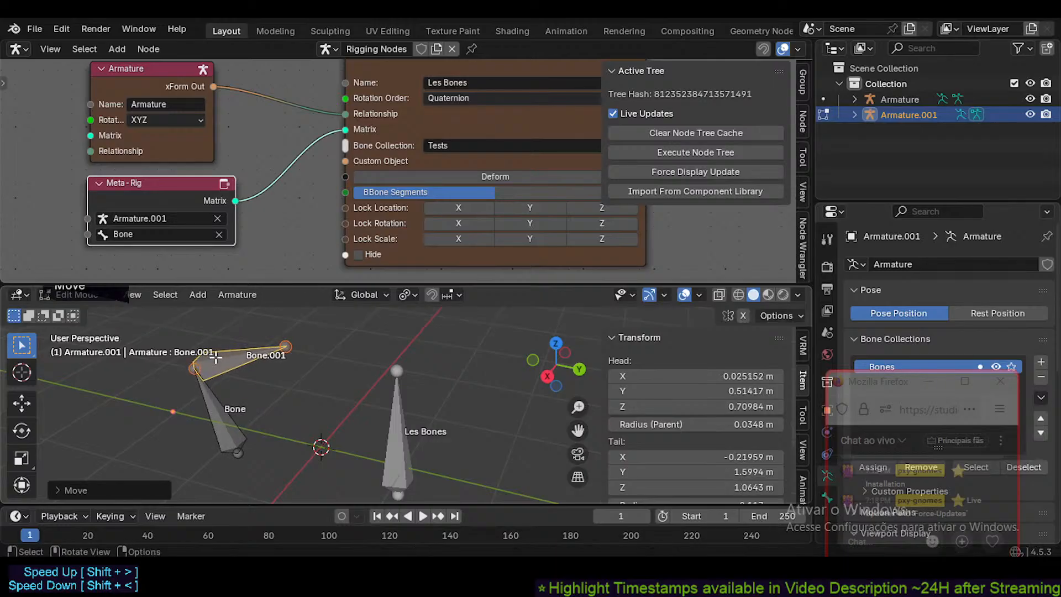
# - Duplicate the Les Bones node and place the copy below the original in the node tree
pyautogui.scroll(-3, 314, 182)
pyautogui.scroll(-2, 314, 182)
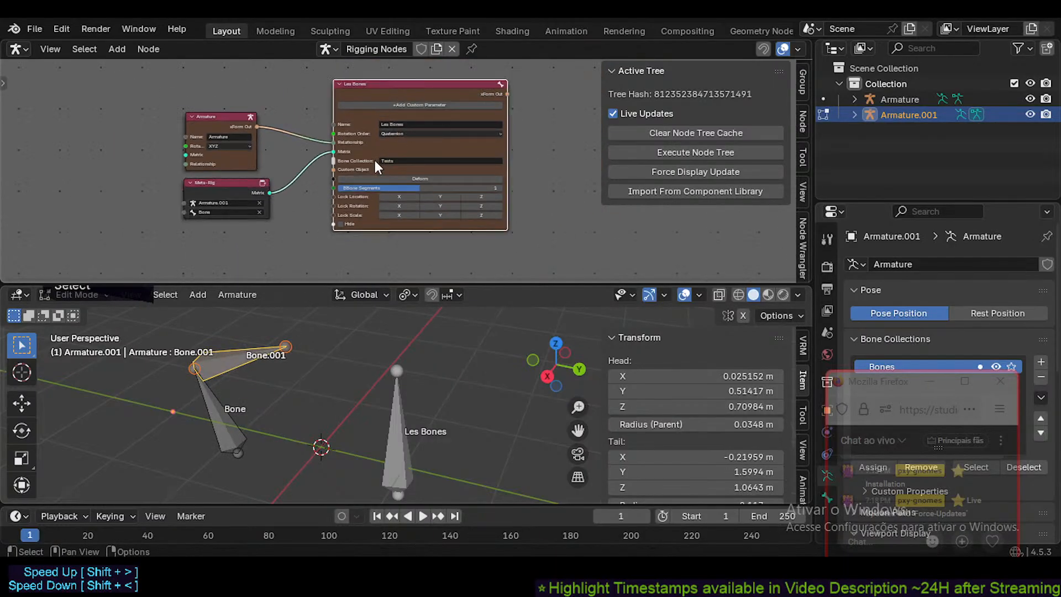
pyautogui.moveTo(374, 157); pyautogui.dragTo(377, 113)
pyautogui.moveTo(379, 116); pyautogui.dragTo(390, 98, button='middle')
pyautogui.hotkey('shift', 'd')
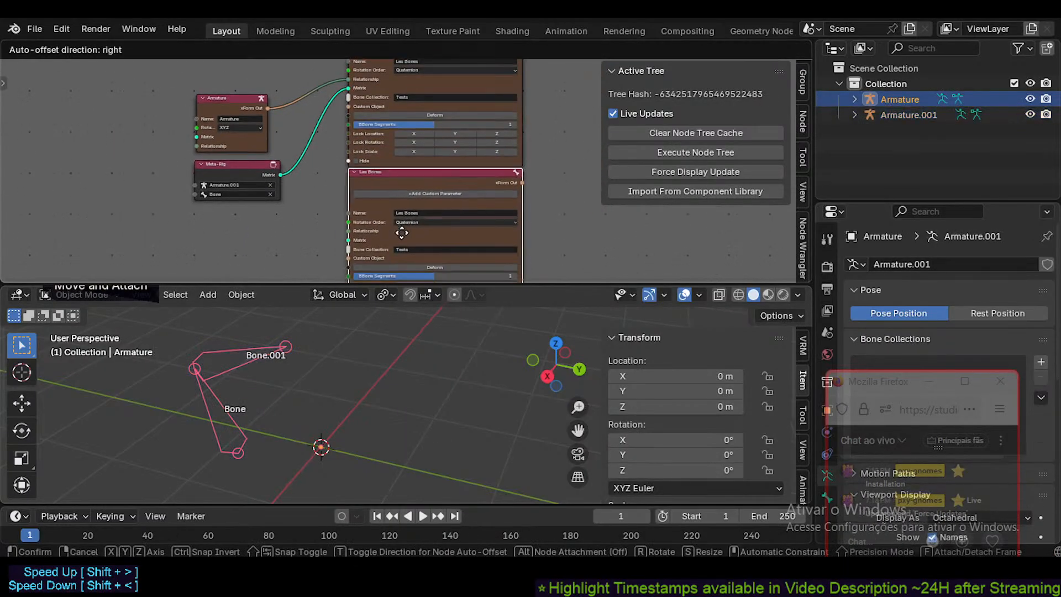
pyautogui.click(402, 238)
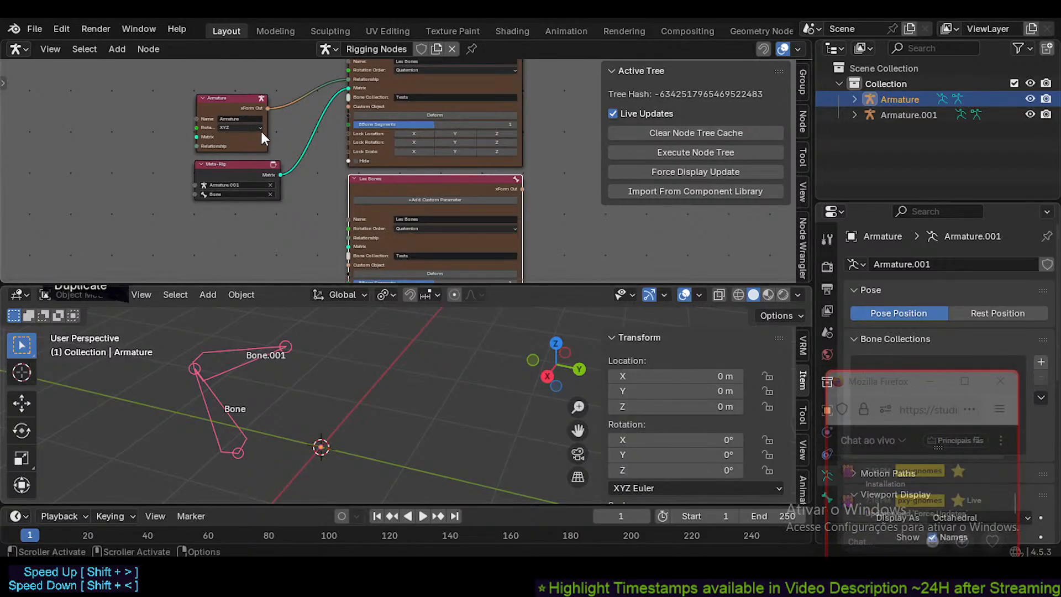
# - Connect the Armature node's xForm Out to the duplicated Les Bones node's Relationship input
pyautogui.moveTo(263, 107); pyautogui.dragTo(345, 237)
pyautogui.click(440, 177)
pyautogui.moveTo(447, 187); pyautogui.dragTo(438, 256, button='middle')
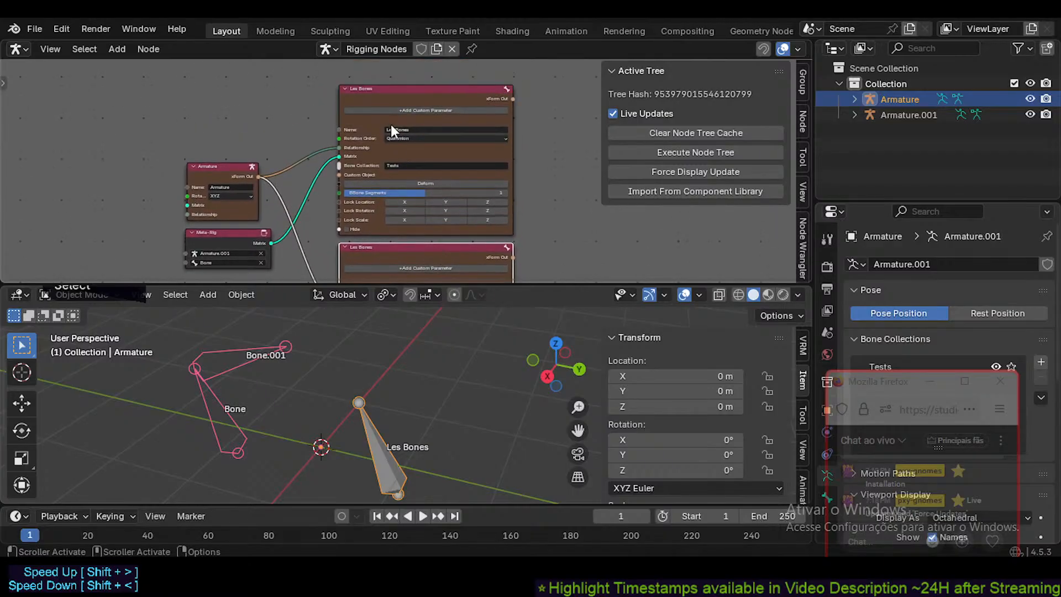
pyautogui.click(406, 88)
pyautogui.scroll(-5, 381, 165)
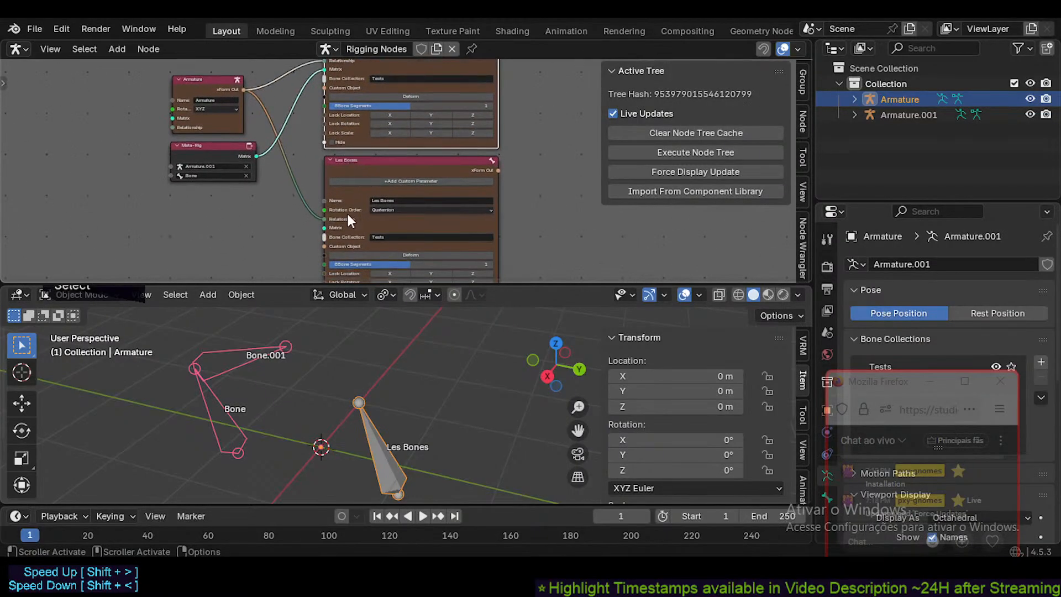
# - Move the duplicated Les Bones node to the right of the original and hide the node editor's sidebar
pyautogui.moveTo(430, 161); pyautogui.dragTo(559, 168)
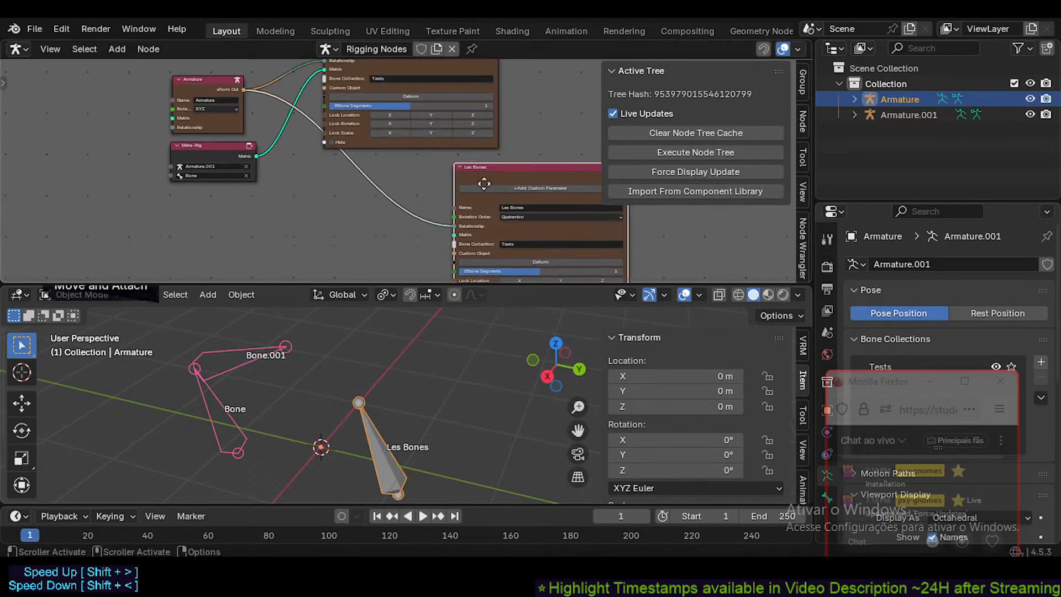
pyautogui.moveTo(480, 176); pyautogui.dragTo(369, 223, button='middle')
pyautogui.press('n')
pyautogui.moveTo(409, 220); pyautogui.dragTo(533, 178)
pyautogui.moveTo(447, 193); pyautogui.dragTo(449, 205, button='middle')
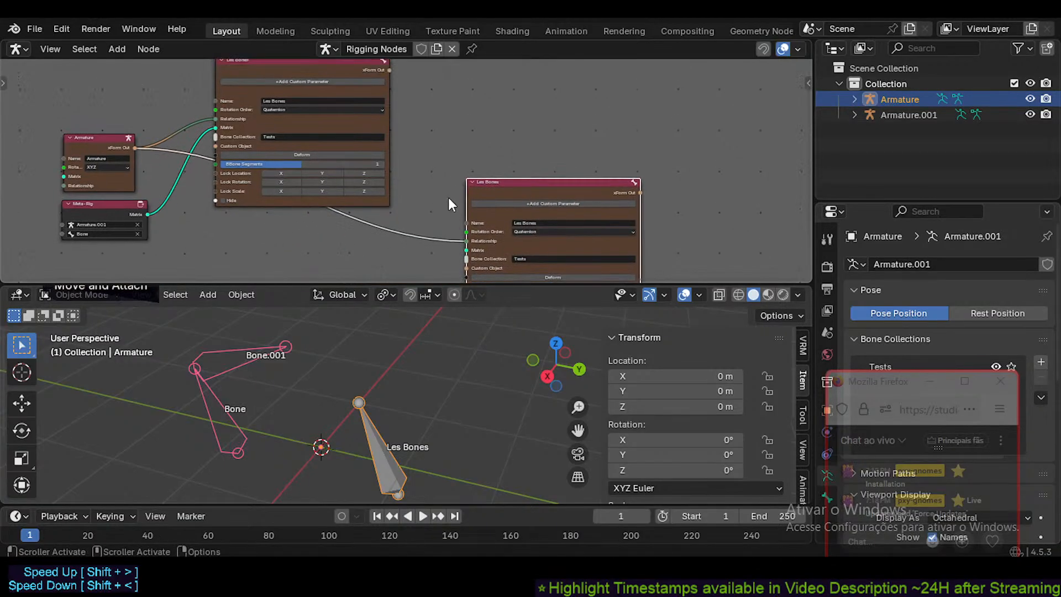
# - Connect the original Les Bones node's xForm Out to the duplicate's Relationship input and shift the duplicate closer to the original
pyautogui.moveTo(390, 71); pyautogui.dragTo(462, 241)
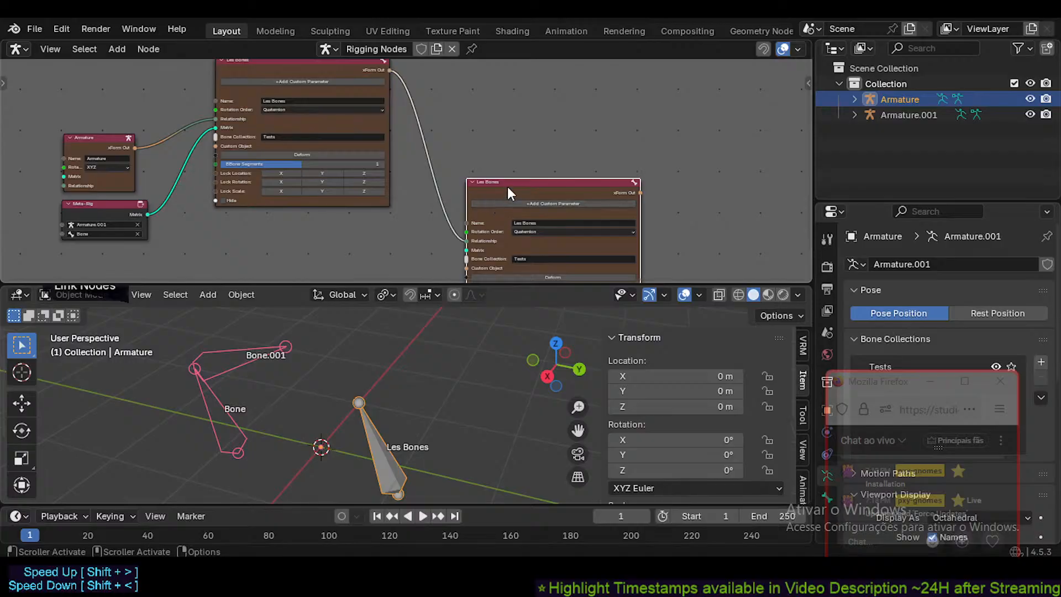
pyautogui.moveTo(507, 187); pyautogui.dragTo(466, 131)
pyautogui.scroll(3, 466, 167)
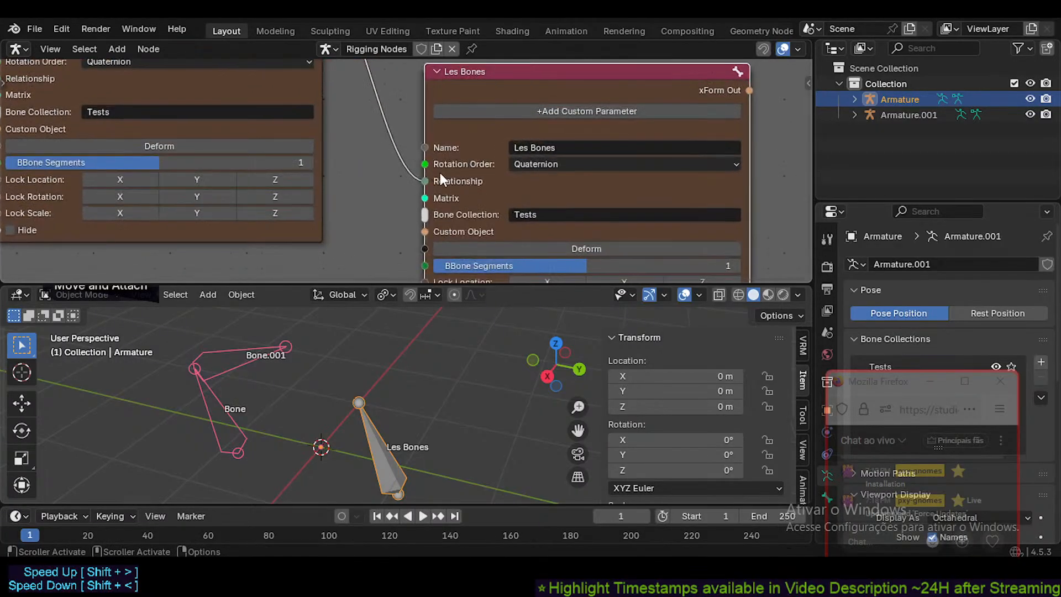
pyautogui.scroll(-3, 529, 152)
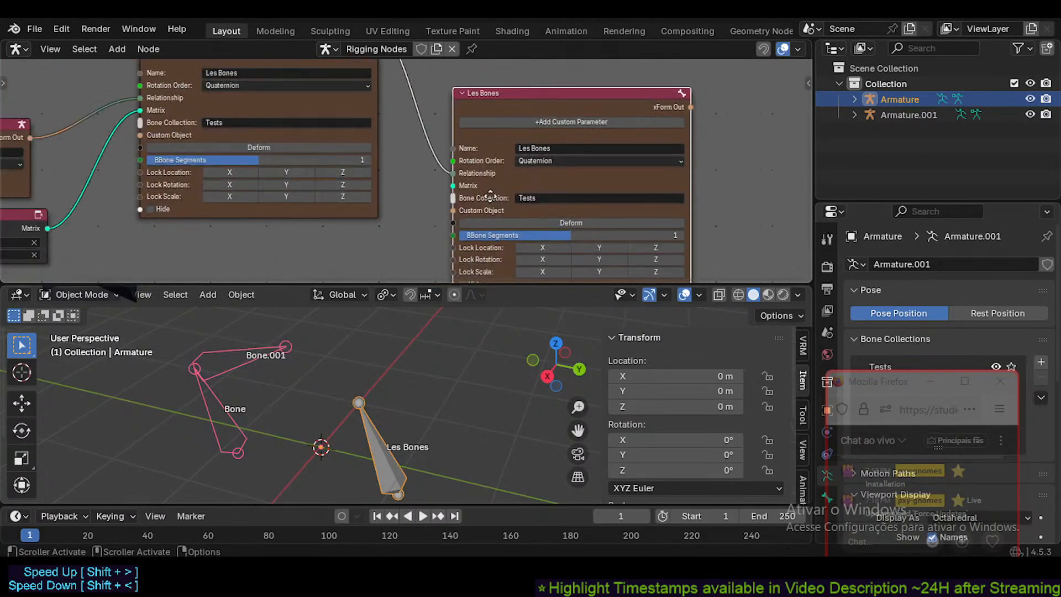
pyautogui.moveTo(482, 155); pyautogui.dragTo(492, 198, button='middle')
pyautogui.moveTo(369, 87); pyautogui.dragTo(430, 210, button='middle')
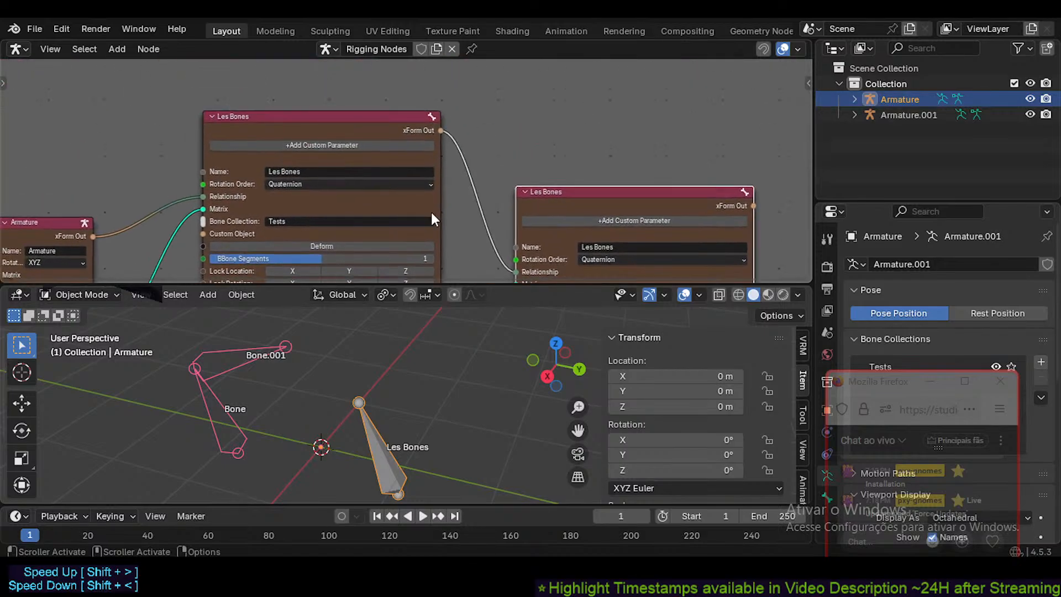
pyautogui.moveTo(494, 273); pyautogui.dragTo(469, 184, button='middle')
pyautogui.scroll(-2, 469, 183)
pyautogui.scroll(1, 519, 183)
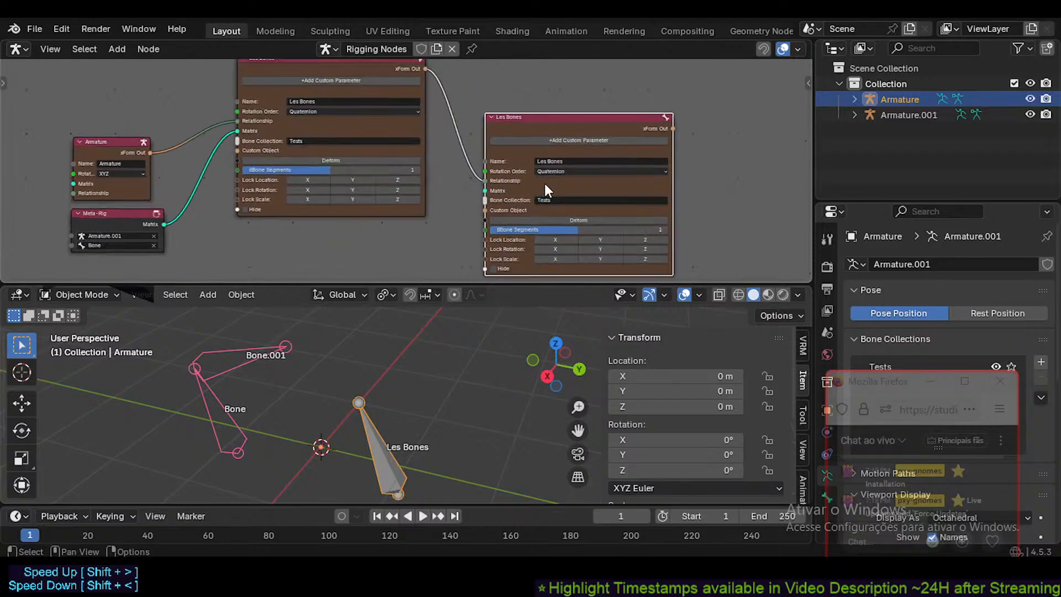
# - Set the duplicated bone node's name to Les Bones 2
pyautogui.click(556, 158)
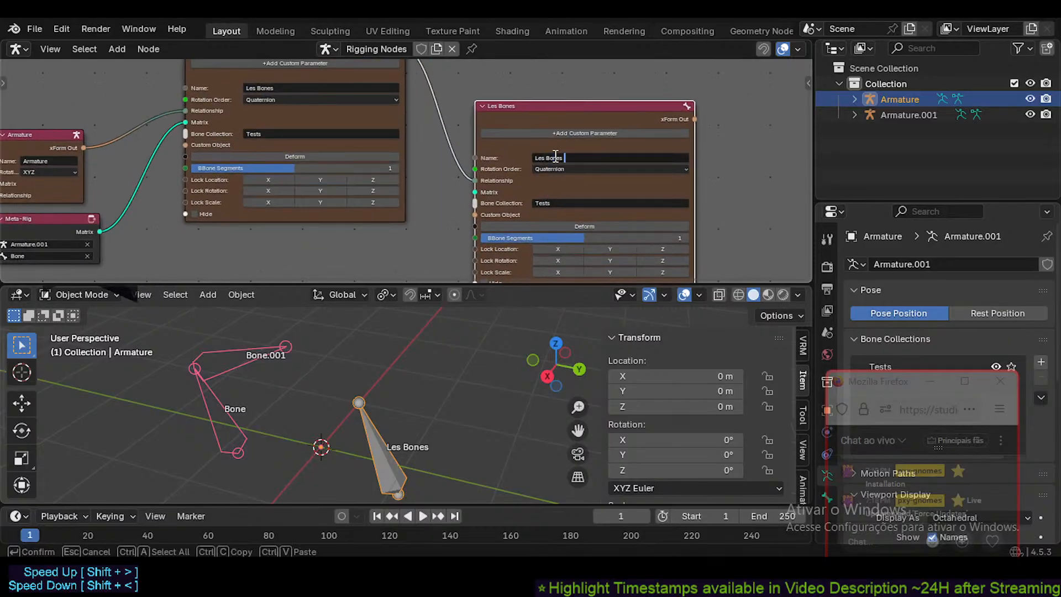
pyautogui.write('2')
pyautogui.press('Return')
# - Set the duplicated bone node's name to Le Bone II
pyautogui.click(553, 156)
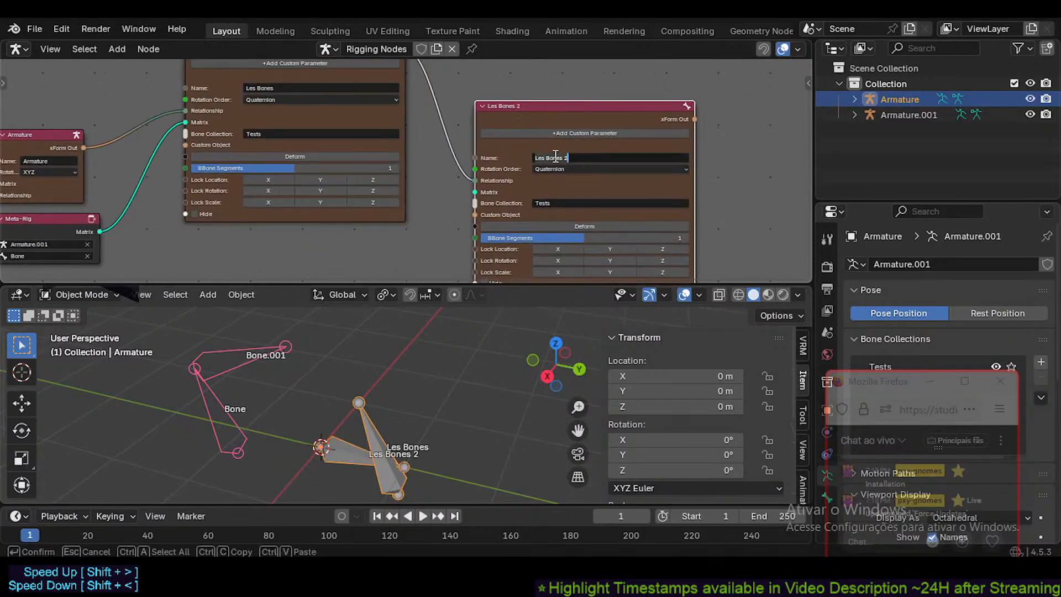
pyautogui.write('L')
pyautogui.press('BackSpace')
pyautogui.press('BackSpace')
pyautogui.write('Bone II')
pyautogui.press('Return')
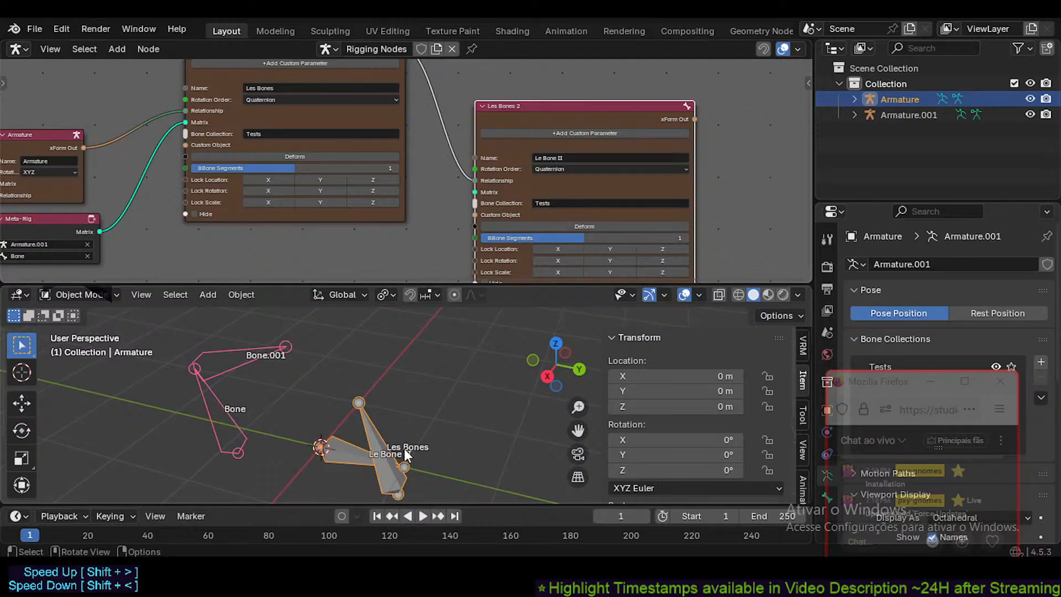
# - Examine how Le Bone II is parented to Les Bones in Edit Mode and look over both bone nodes' inputs
pyautogui.moveTo(403, 449); pyautogui.dragTo(368, 450, button='middle')
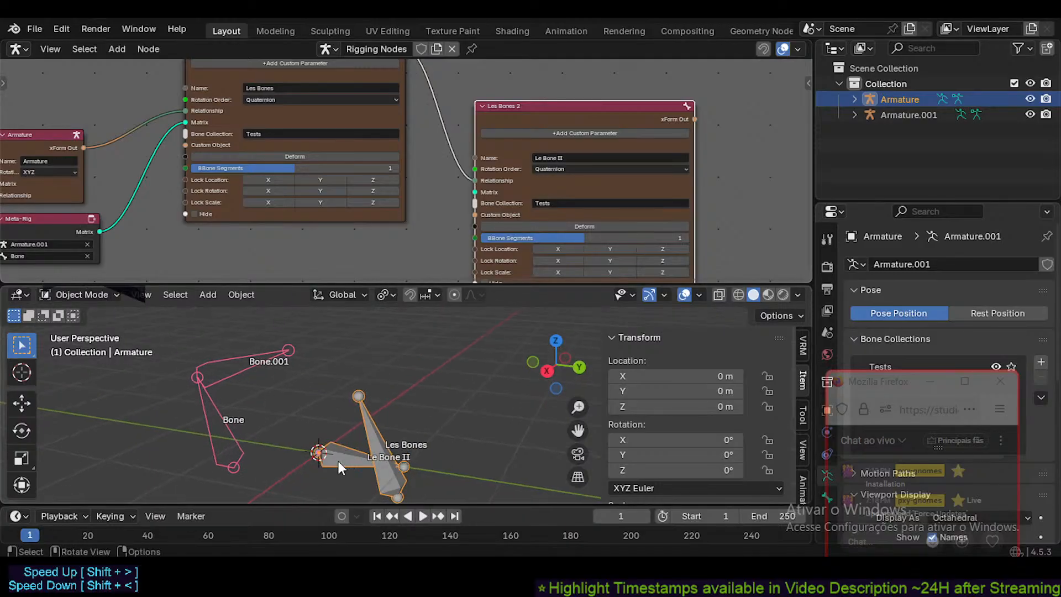
pyautogui.press('Tab')
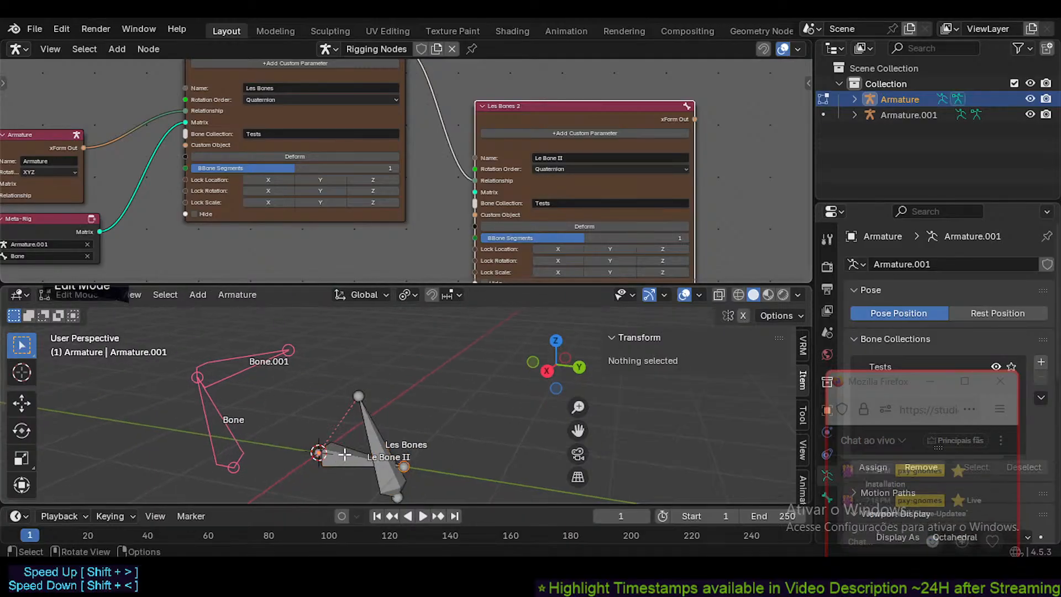
pyautogui.press('Tab')
pyautogui.scroll(2, 542, 177)
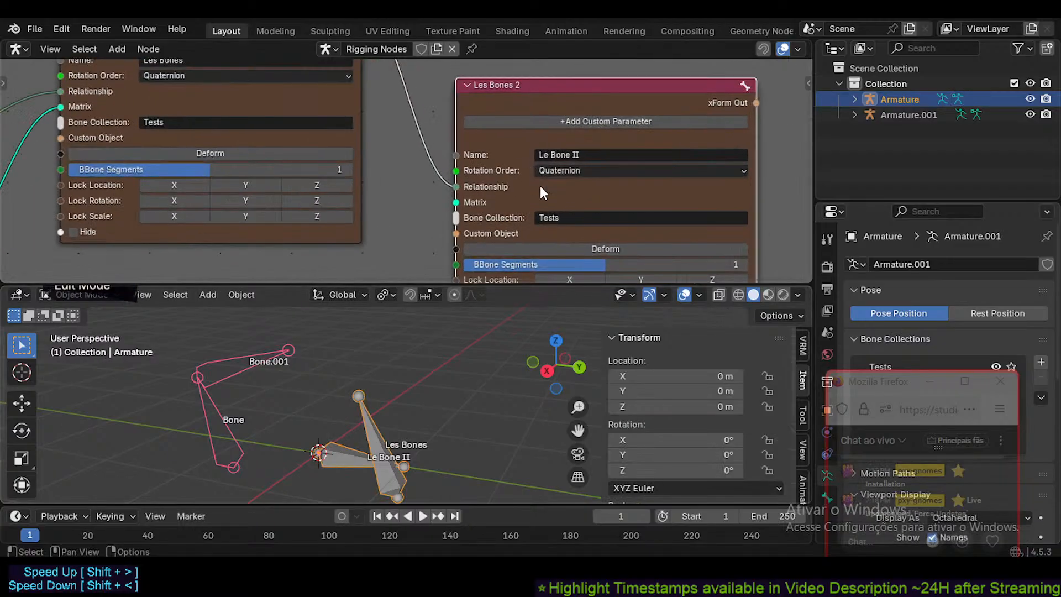
pyautogui.click(725, 165)
pyautogui.click(725, 166)
pyautogui.click(725, 166)
pyautogui.click(725, 166)
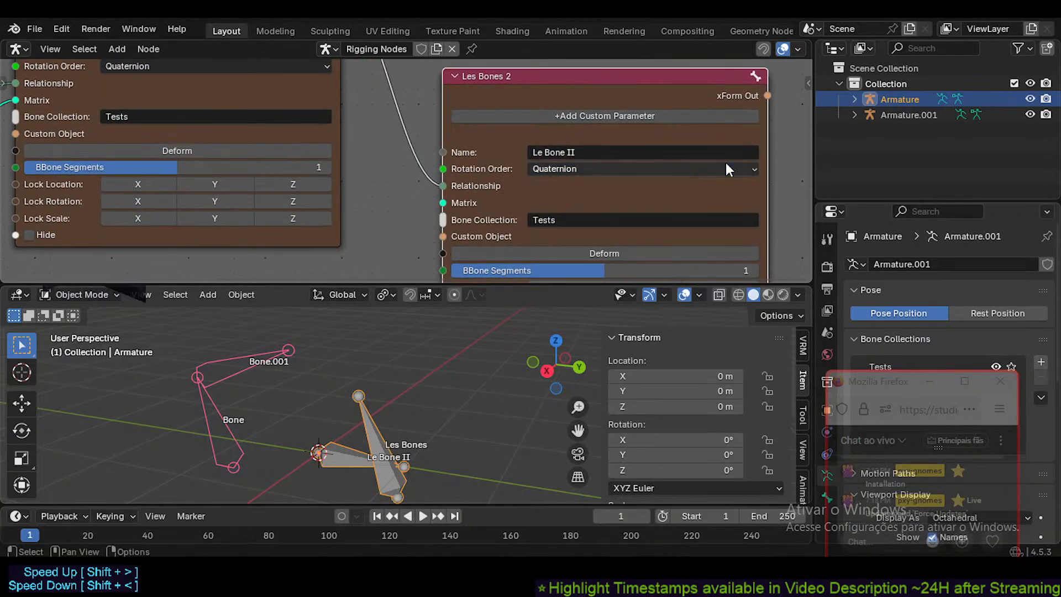
pyautogui.moveTo(513, 215); pyautogui.dragTo(512, 185, button='middle')
pyautogui.moveTo(500, 137); pyautogui.dragTo(499, 180, button='middle')
pyautogui.moveTo(601, 156); pyautogui.dragTo(571, 180, button='middle')
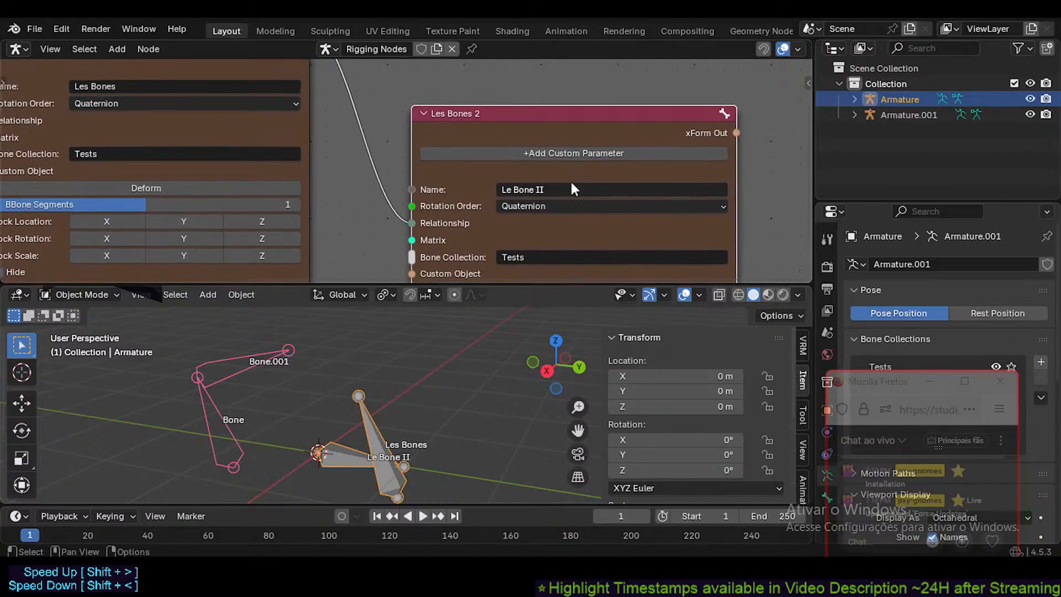
pyautogui.moveTo(334, 140); pyautogui.dragTo(457, 185, button='middle')
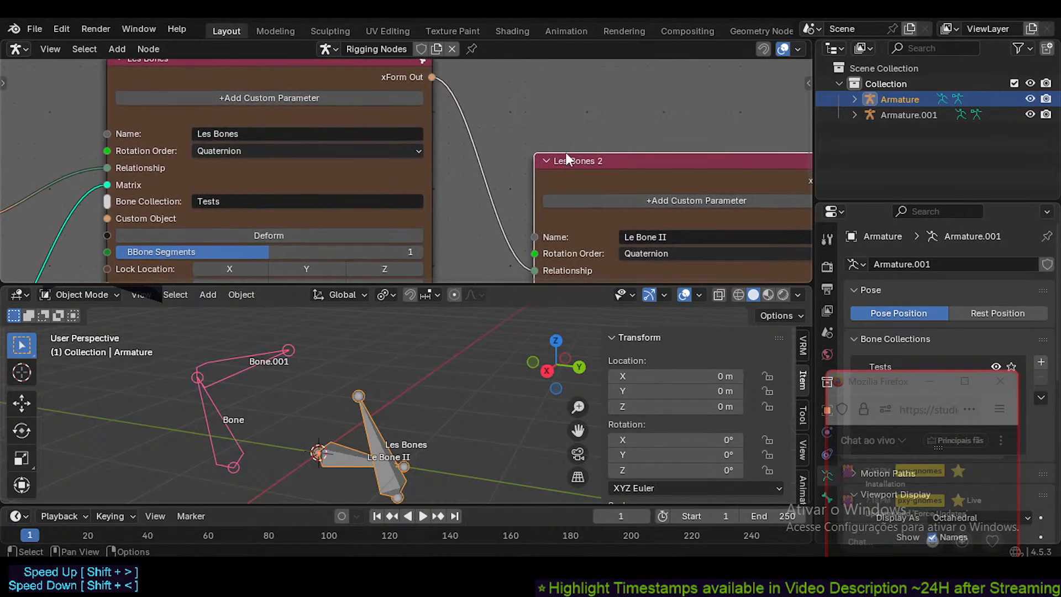
# - Search the rigging node list for a parent or relationship node
pyautogui.moveTo(589, 70); pyautogui.dragTo(450, 135, button='middle')
pyautogui.hotkey('shift', 'a')
pyautogui.write('paren')
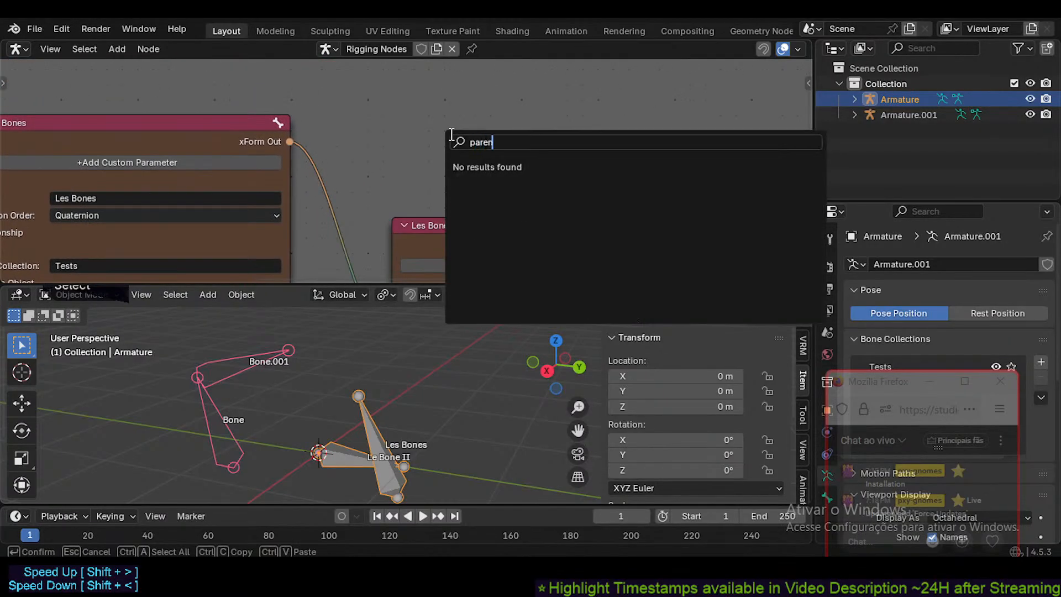
pyautogui.press('BackSpace')
pyautogui.write('nt')
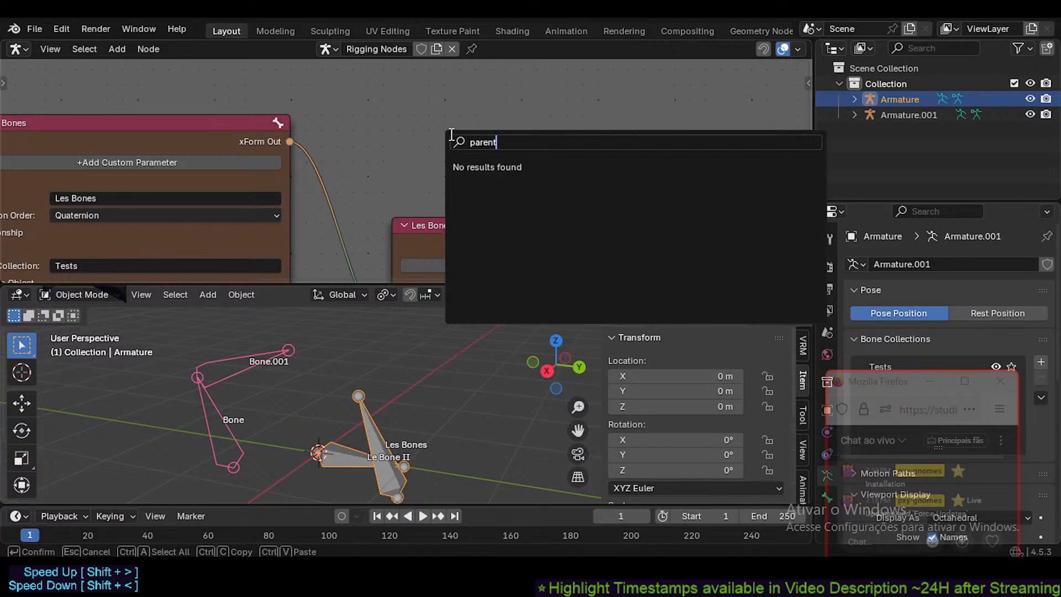
pyautogui.hotkey('shift', 'Home')
pyautogui.write('relat')
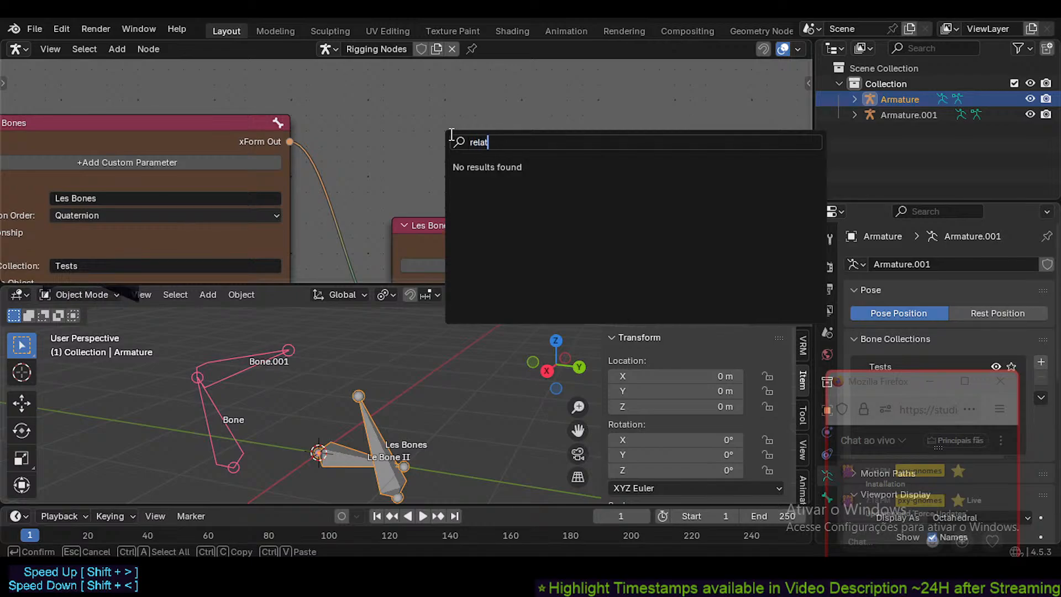
pyautogui.hotkey('shift', 'Home')
pyautogui.write('pa')
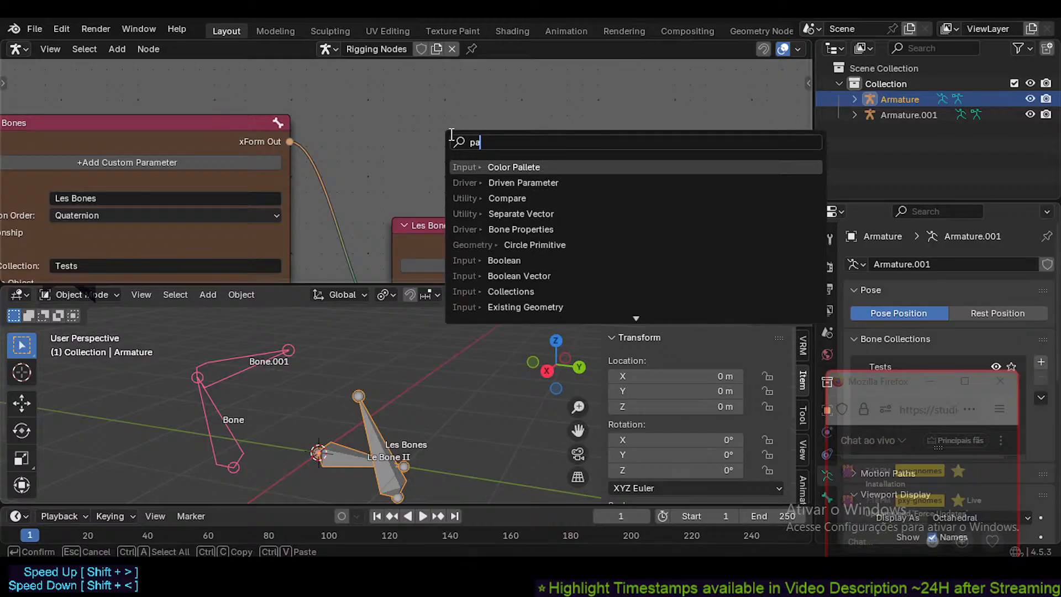
pyautogui.press('BackSpace')
pyautogui.press('BackSpace')
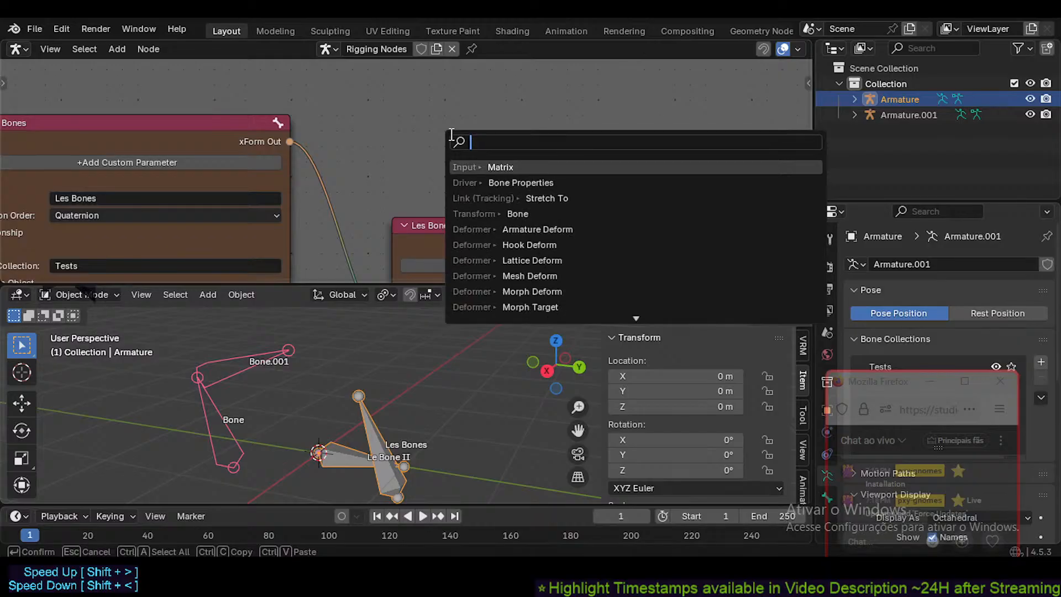
pyautogui.press('Escape')
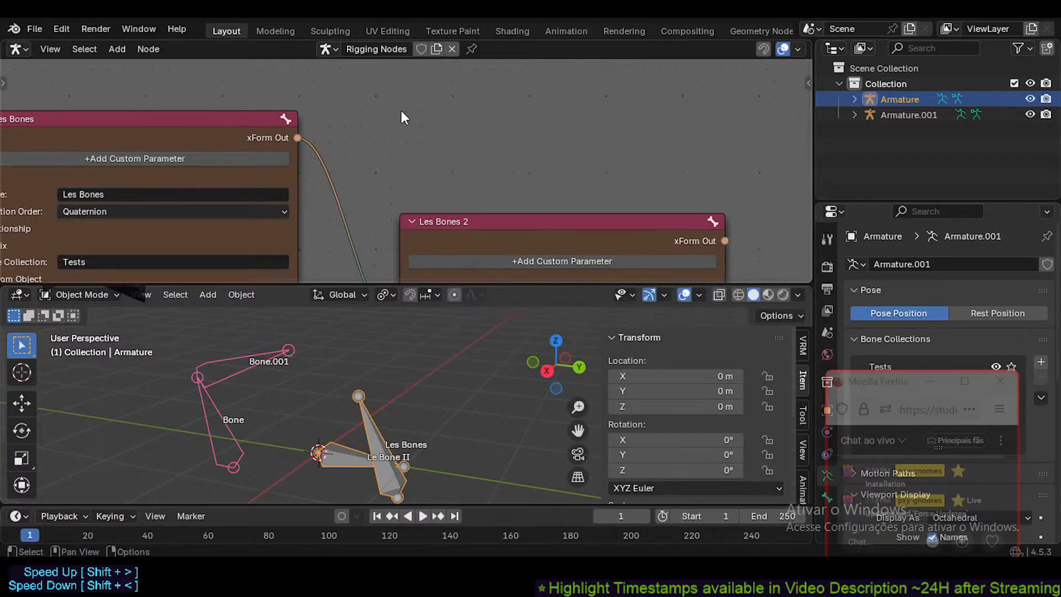
# - Add a Bone Properties node above Le Bone II to inspect its outputs, and delete it again
pyautogui.hotkey('shift', 'a')
pyautogui.write('bone p')
pyautogui.press('Down')
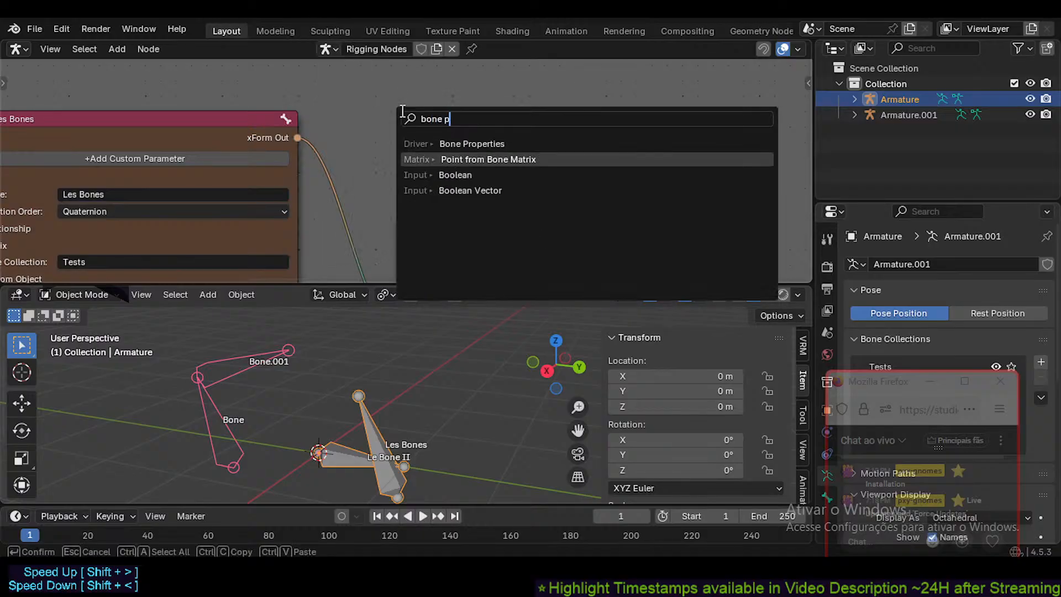
pyautogui.press('Up')
pyautogui.press('Return')
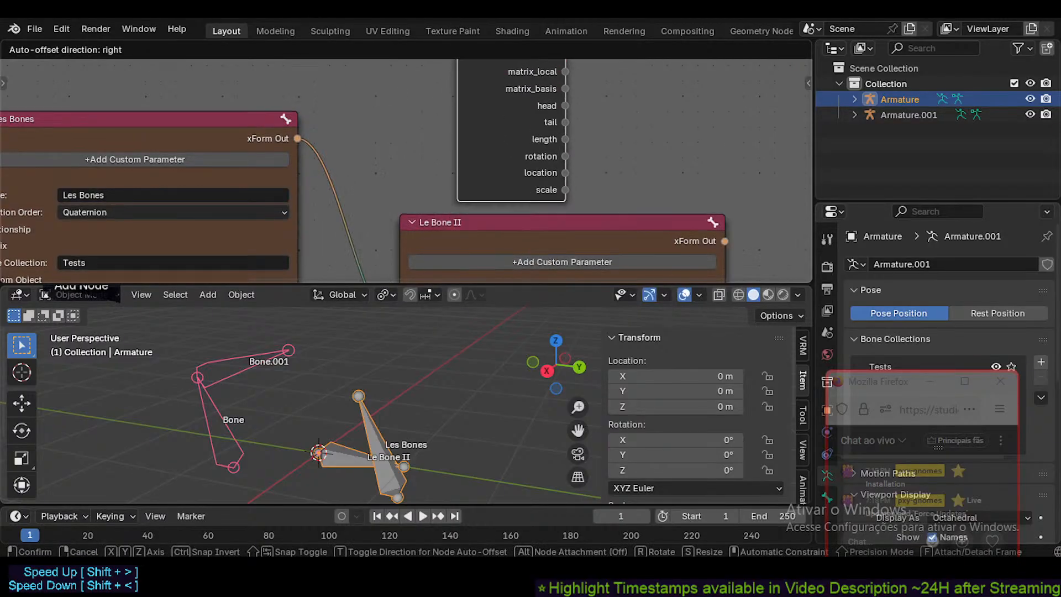
pyautogui.click(436, 95)
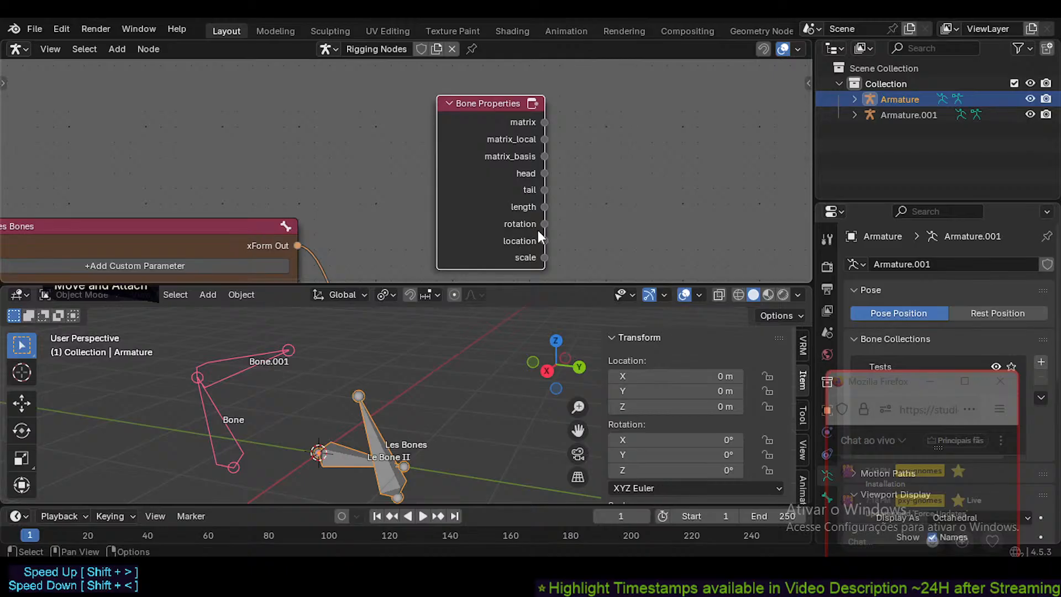
pyautogui.press('x')
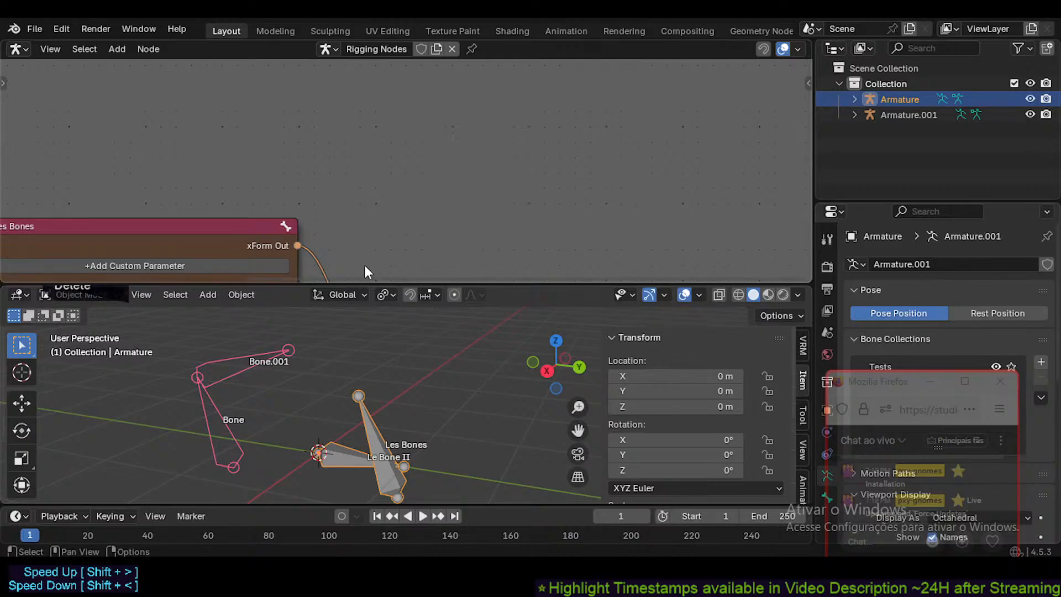
# - Examine the Les Bones and Le Bone II nodes' inputs and check the generated armature in Pose Mode
pyautogui.moveTo(367, 267); pyautogui.dragTo(396, 70, button='middle')
pyautogui.scroll(-4, 396, 78)
pyautogui.moveTo(350, 147); pyautogui.dragTo(372, 176, button='middle')
pyautogui.scroll(3, 316, 135)
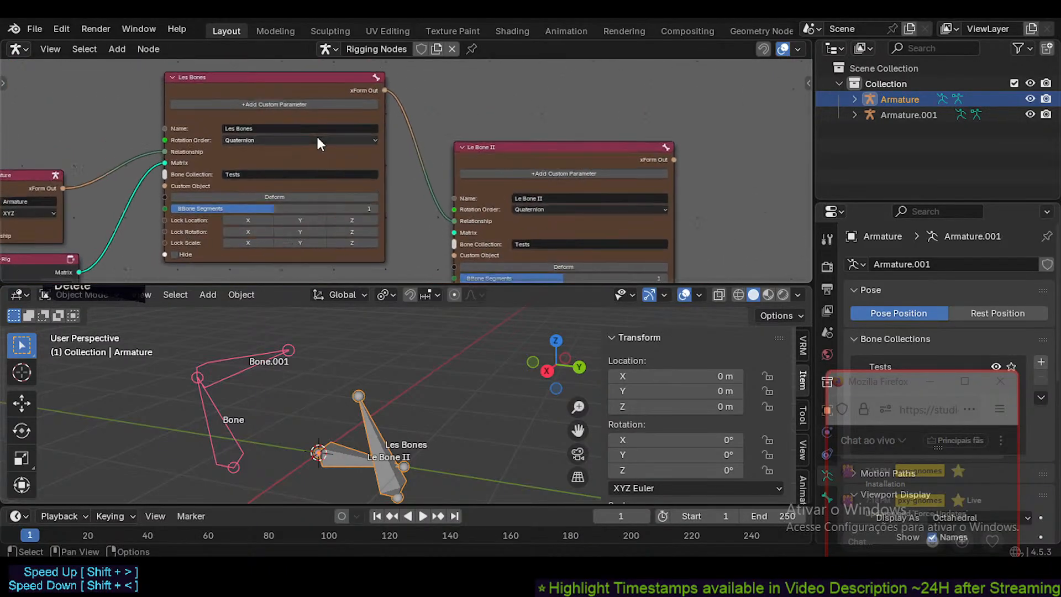
pyautogui.moveTo(331, 109); pyautogui.dragTo(391, 81, button='middle')
pyautogui.moveTo(360, 172); pyautogui.dragTo(312, 224, button='middle')
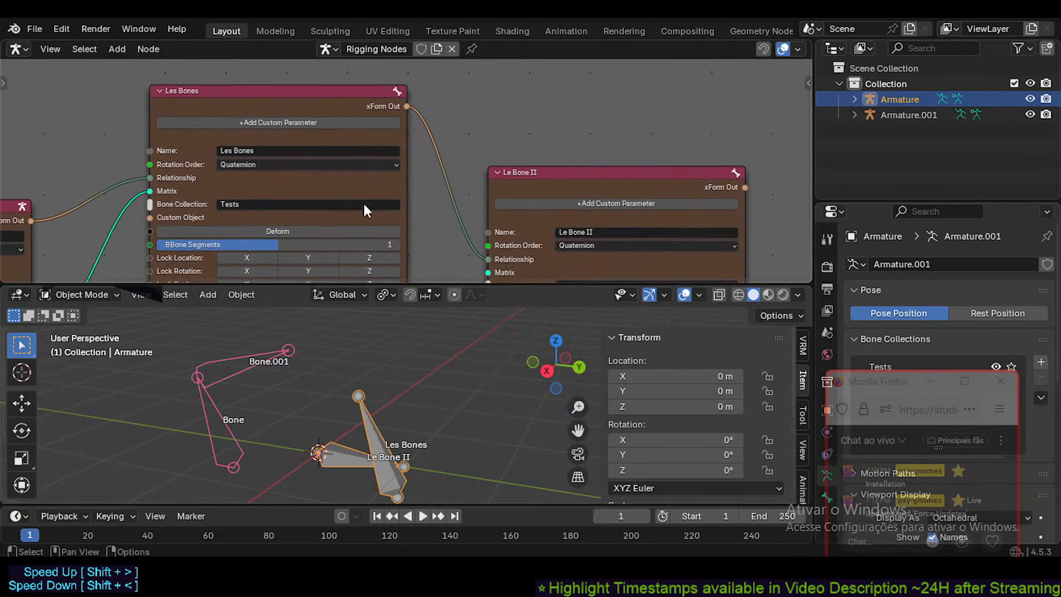
pyautogui.moveTo(368, 268); pyautogui.dragTo(371, 158, button='middle')
pyautogui.hotkey('ctrl', 'Tab')
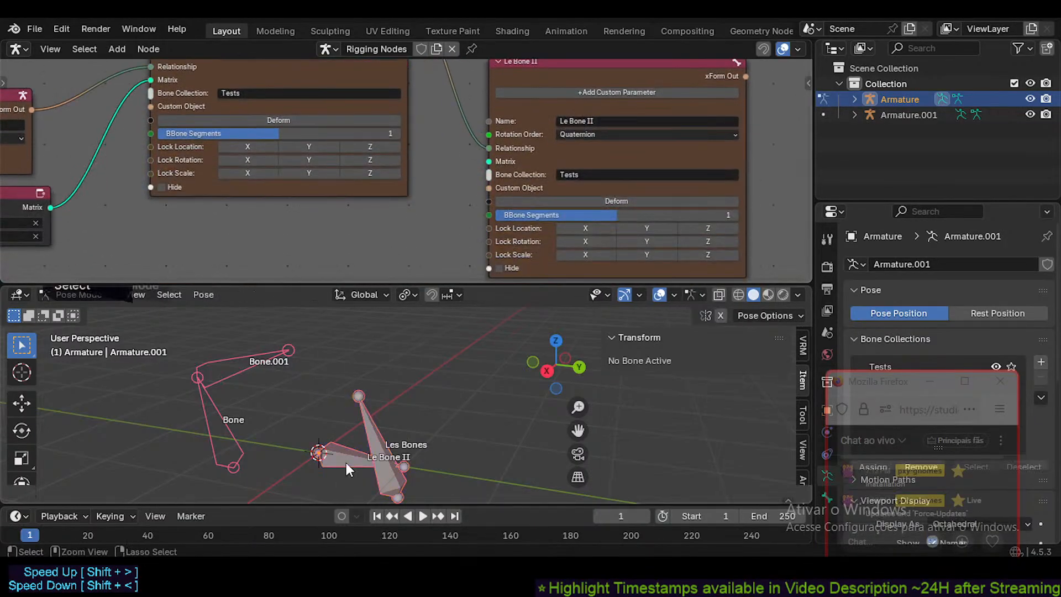
pyautogui.hotkey('ctrl', 'Tab')
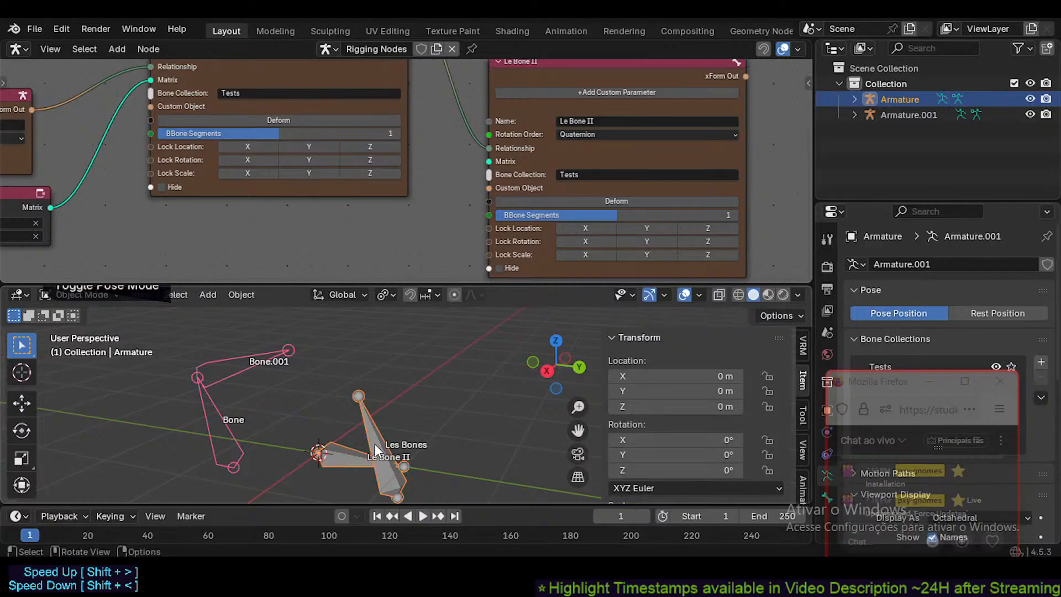
pyautogui.click(374, 443)
# - Disconnect Le Bone II's Relationship input and reconnect it to Les Bones' xForm Out
pyautogui.moveTo(398, 141); pyautogui.dragTo(431, 180, button='middle')
pyautogui.scroll(-3, 431, 183)
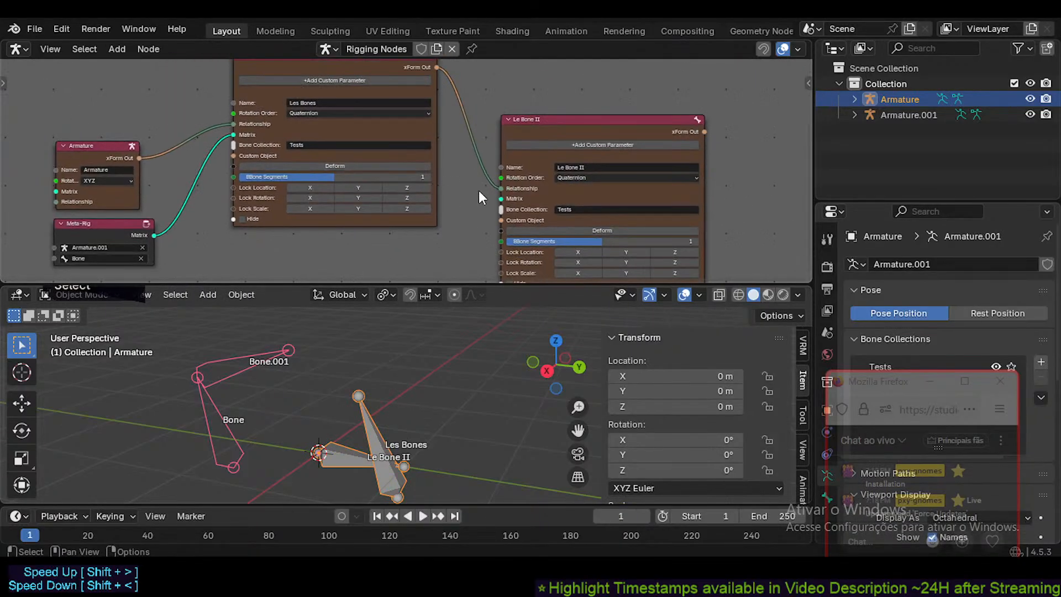
pyautogui.moveTo(503, 188); pyautogui.dragTo(484, 189)
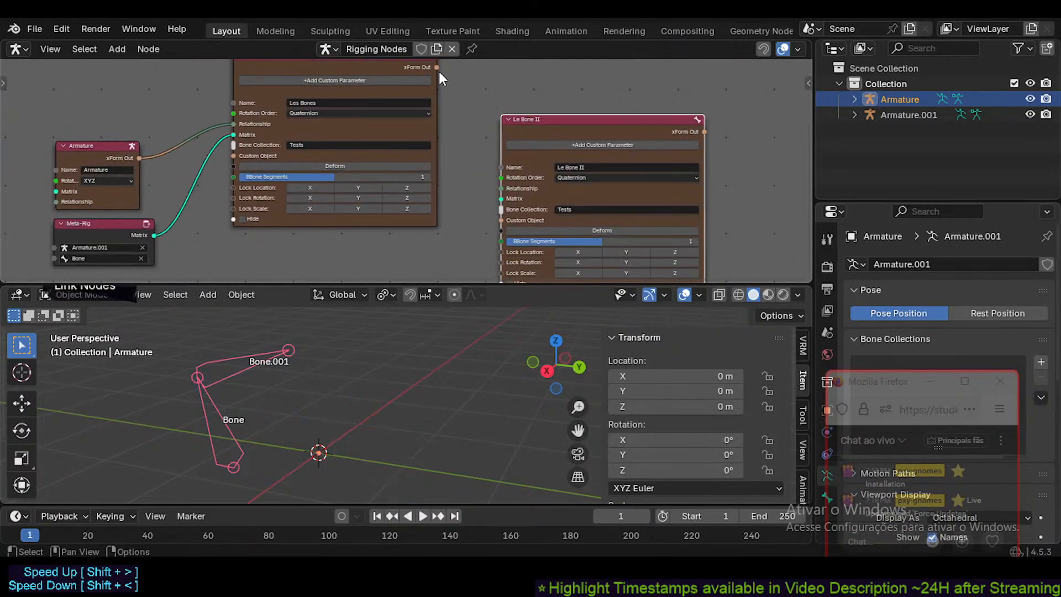
pyautogui.moveTo(437, 68); pyautogui.dragTo(502, 187)
pyautogui.moveTo(436, 156); pyautogui.dragTo(440, 165, button='middle')
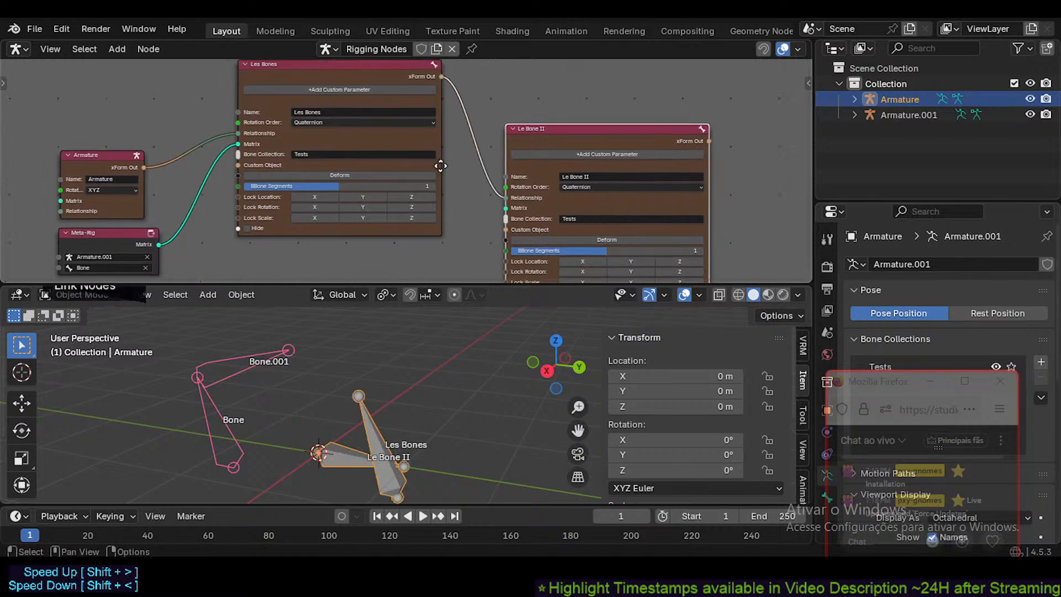
pyautogui.moveTo(420, 221)
pyautogui.mouseDown(button='middle')
pyautogui.moveTo(389, 180)
pyautogui.moveTo(422, 207)
pyautogui.mouseUp(button='middle')
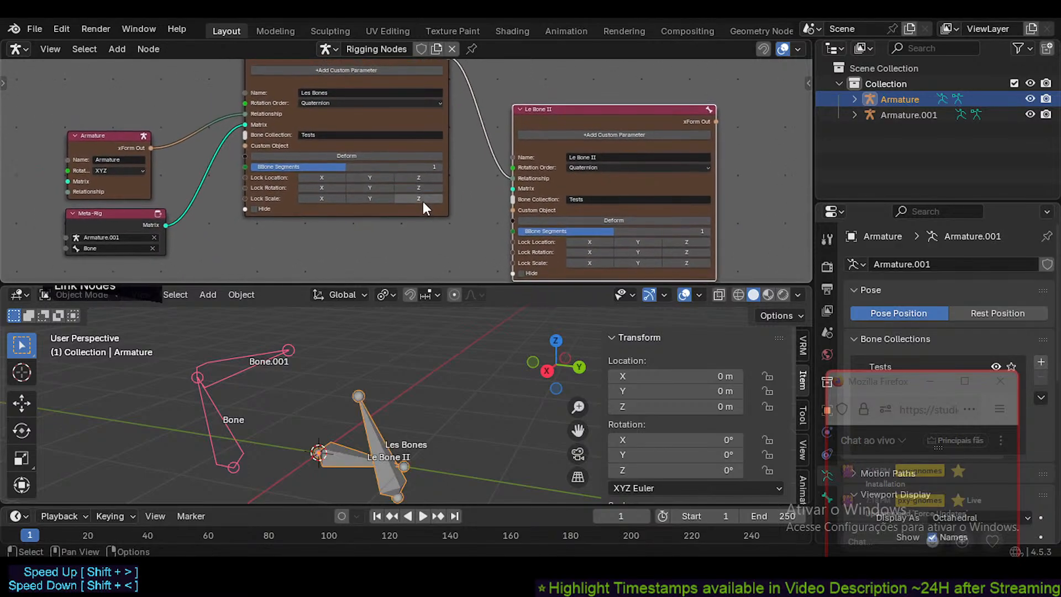
# - Duplicate the Meta-Rig node, place the copy below the original and set its bone to Bone.001
pyautogui.moveTo(304, 204); pyautogui.dragTo(222, 199, button='middle')
pyautogui.moveTo(406, 176); pyautogui.dragTo(456, 173, button='middle')
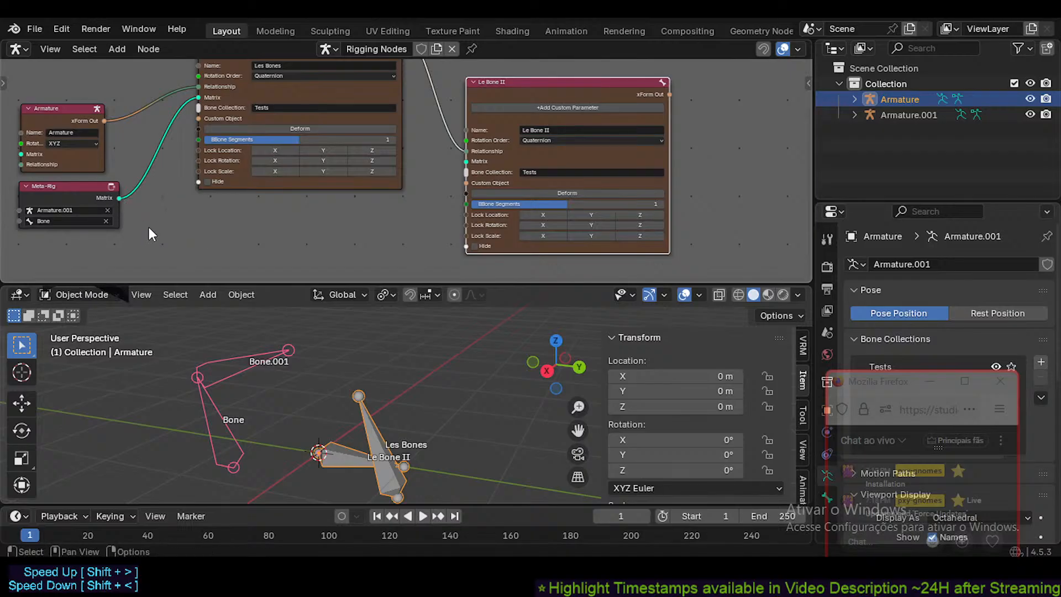
pyautogui.hotkey('shift', 'd')
pyautogui.click(69, 235)
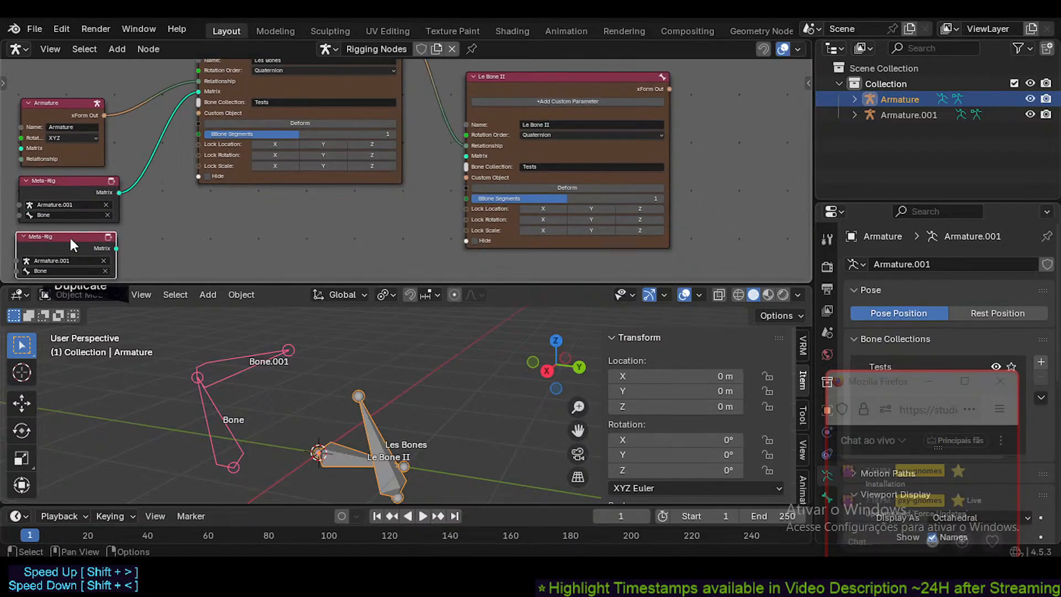
pyautogui.click(59, 269)
pyautogui.click(57, 298)
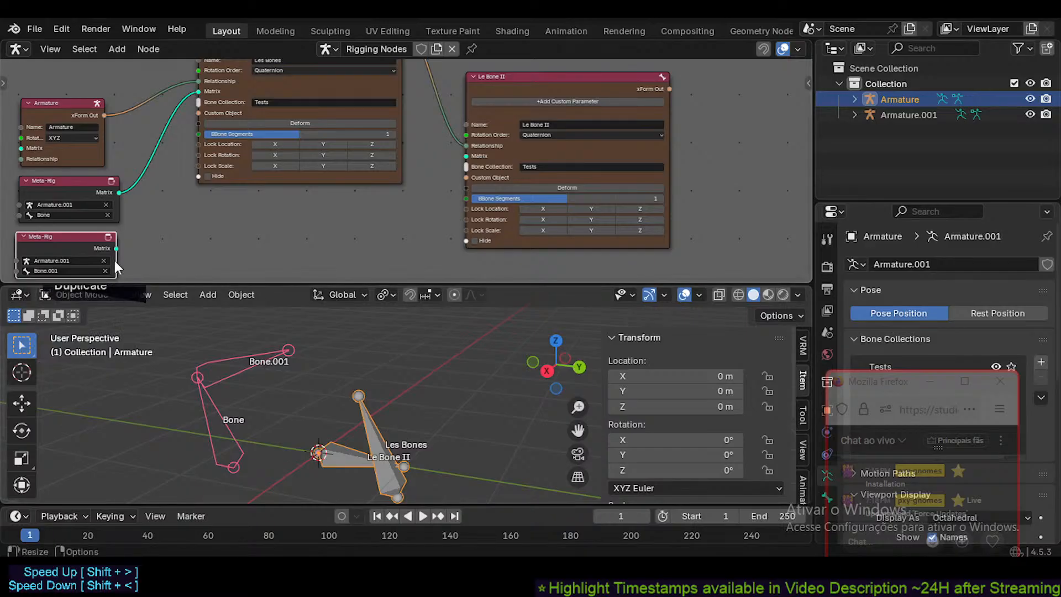
# - Clear the duplicated Meta-Rig node's bone and try sampling Bone.001 from the Armature.001 rig in Pose Mode
pyautogui.moveTo(141, 269); pyautogui.dragTo(169, 245, button='middle')
pyautogui.click(134, 247)
pyautogui.click(130, 249)
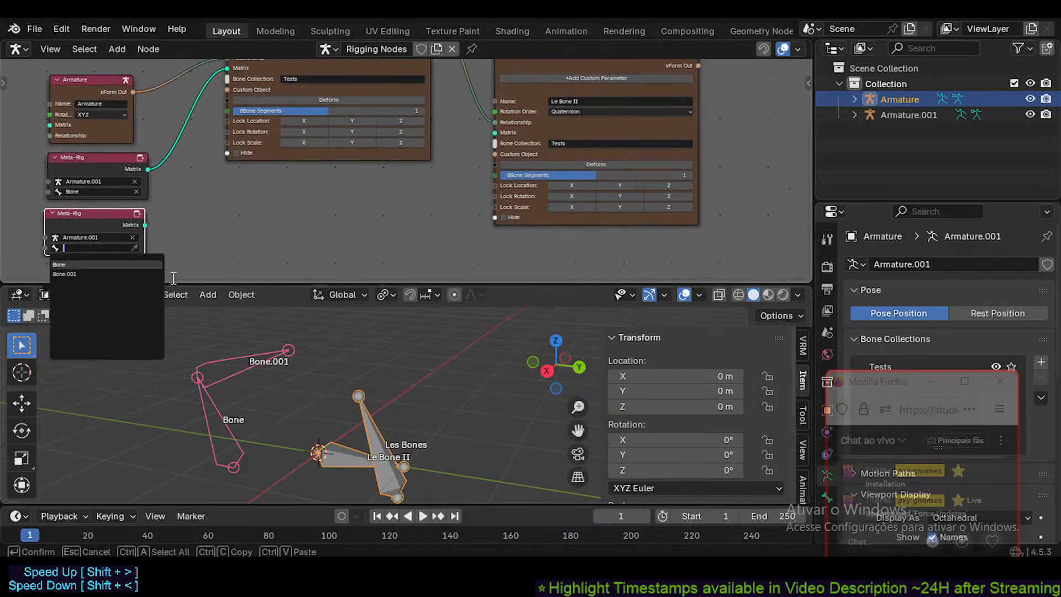
pyautogui.click(263, 353)
pyautogui.hotkey('ctrl', 'Tab')
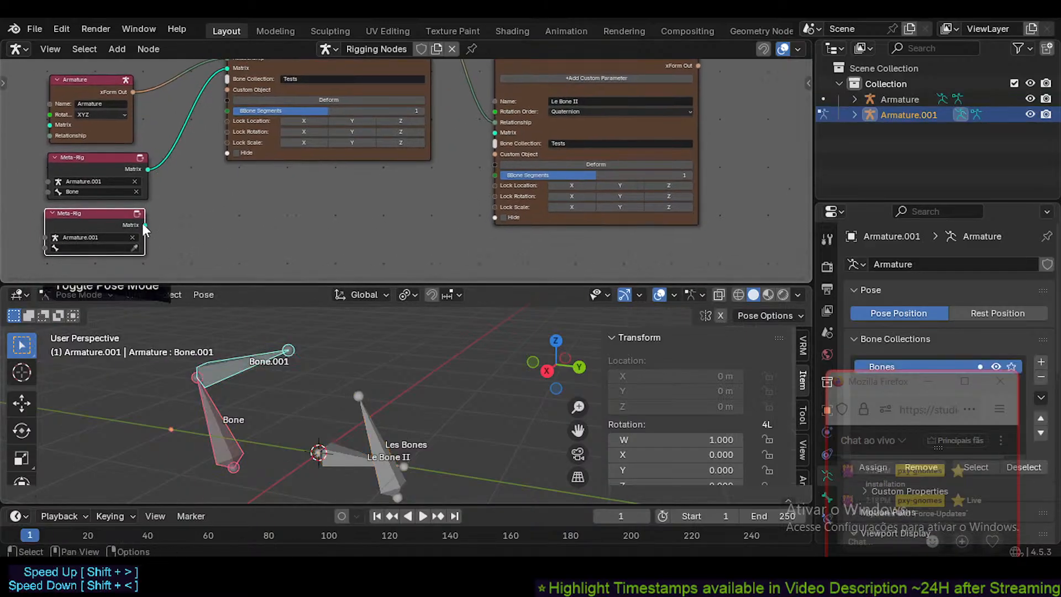
pyautogui.click(133, 246)
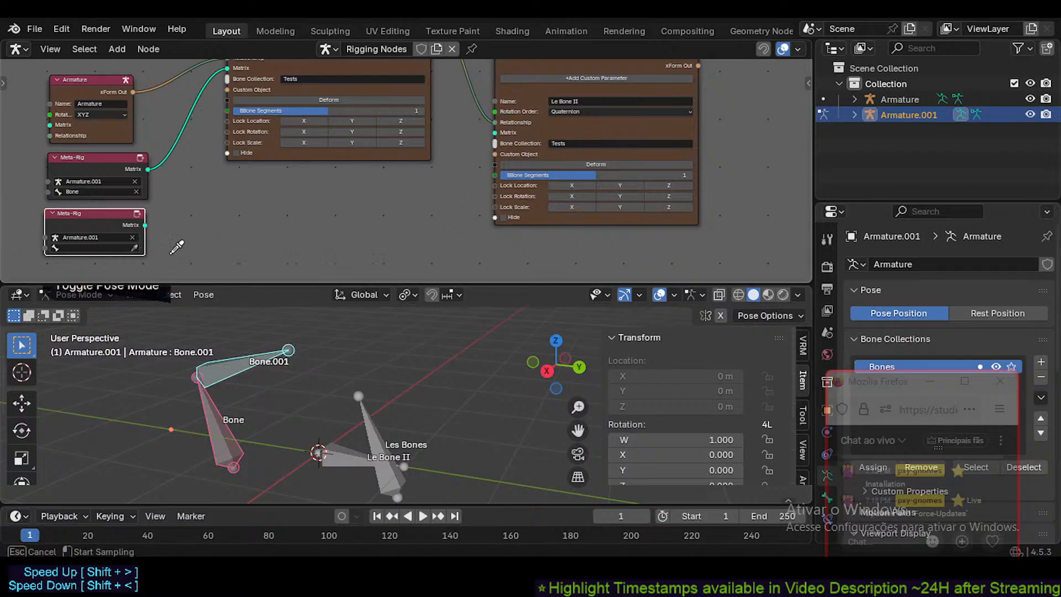
pyautogui.click(270, 353)
pyautogui.click(128, 247)
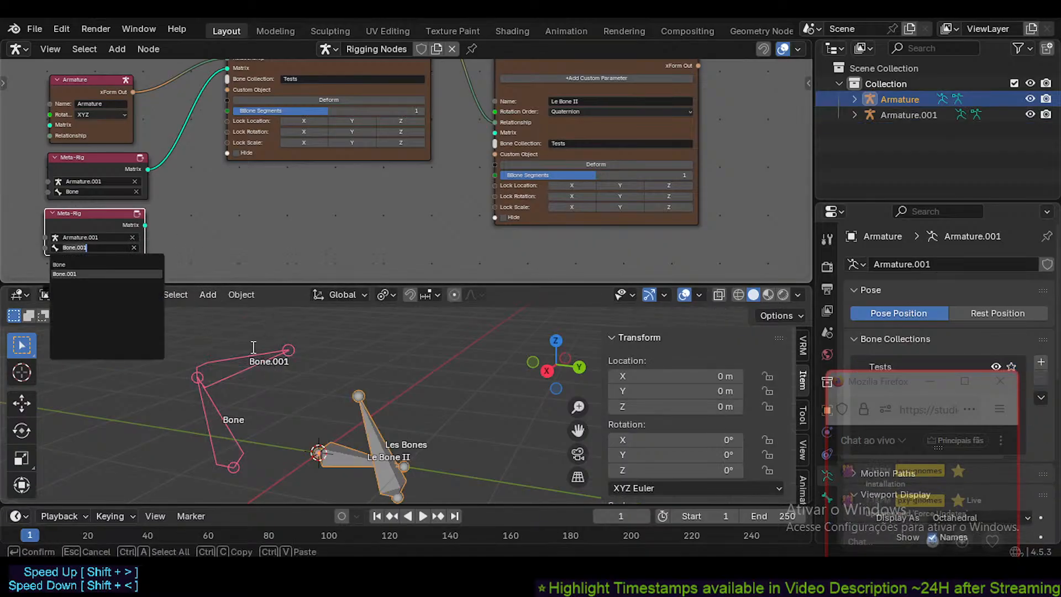
# - Clear the second Meta-Rig node's bone and sample Bone.001 from Armature.001 in Edit Mode with the eyedropper
pyautogui.click(133, 247)
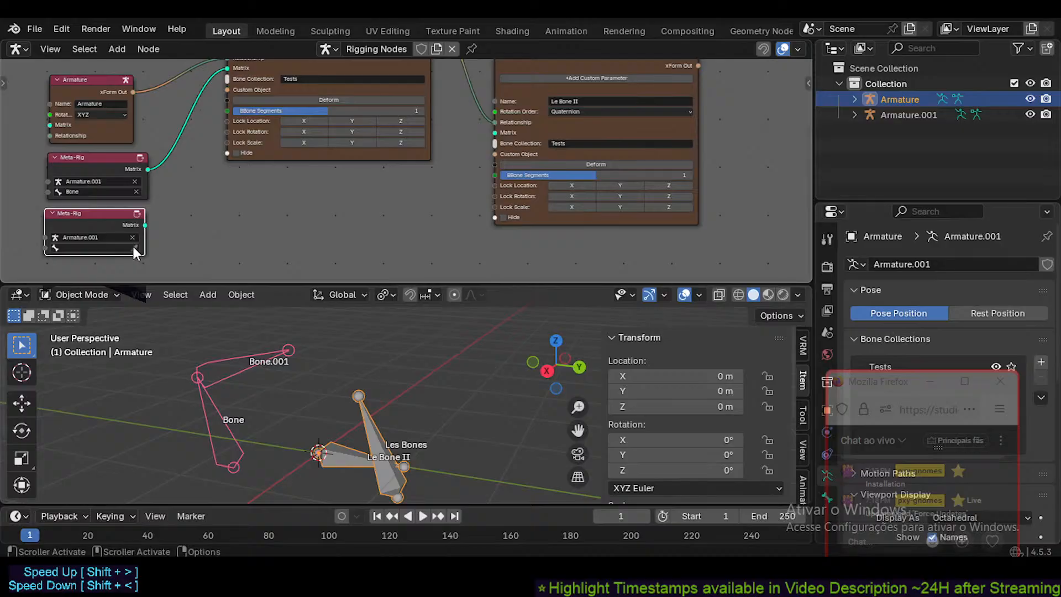
pyautogui.click(130, 248)
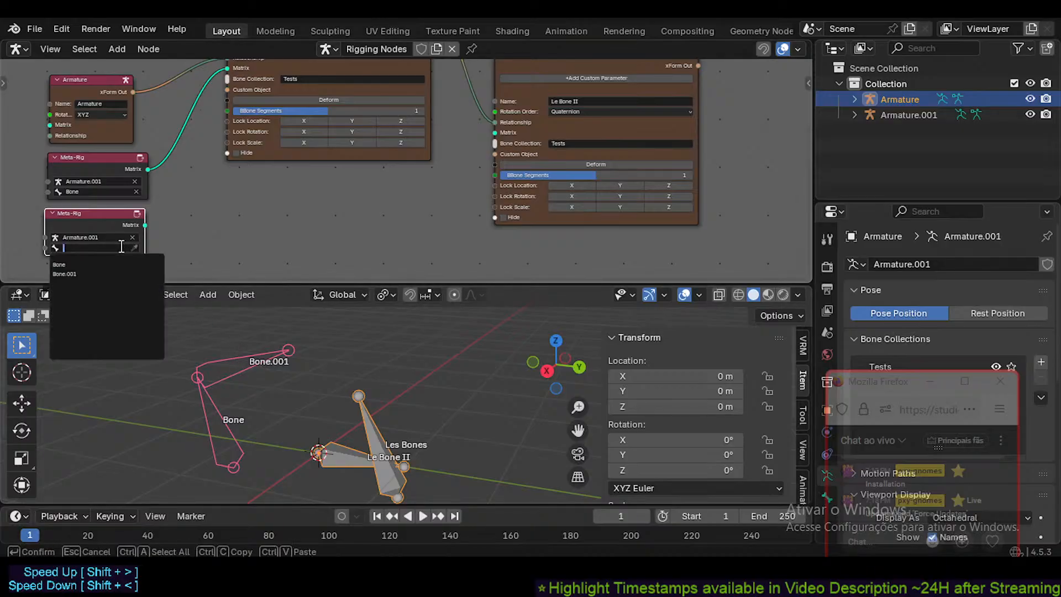
pyautogui.click(227, 351)
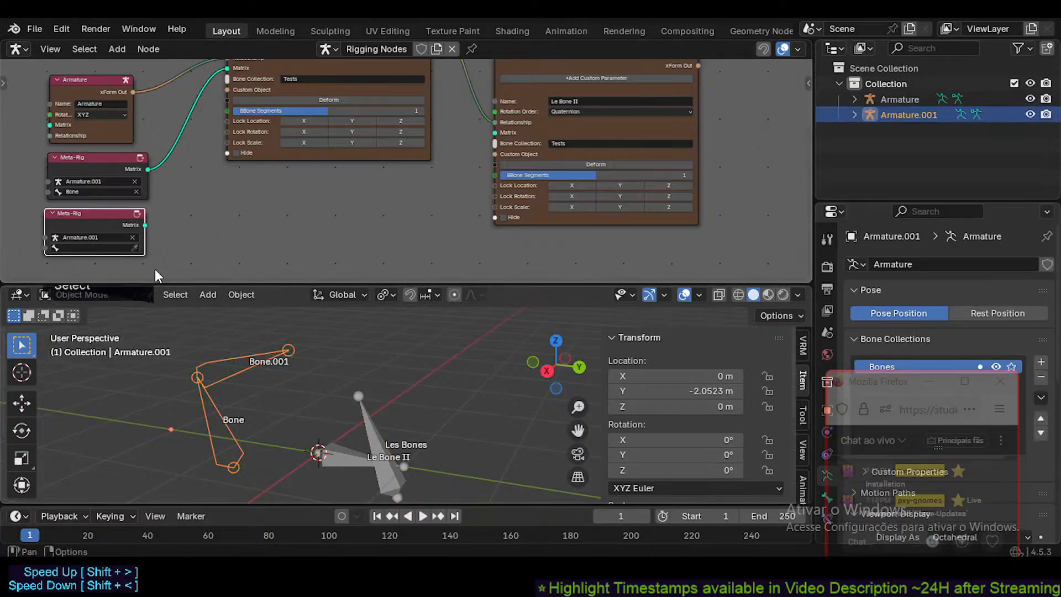
pyautogui.hotkey('ctrl', 'Tab')
pyautogui.press('Tab')
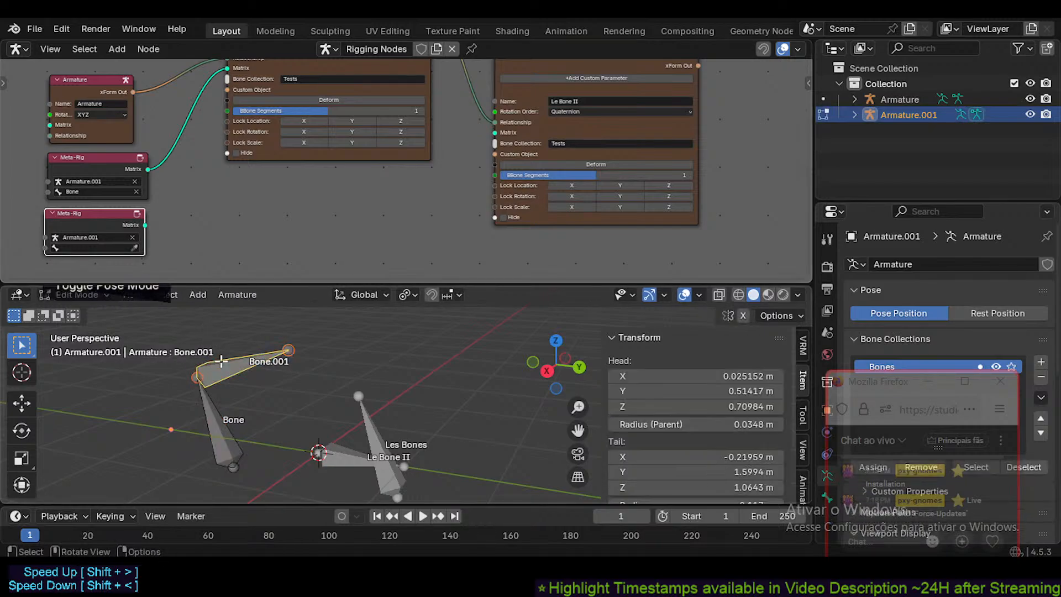
pyautogui.click(135, 248)
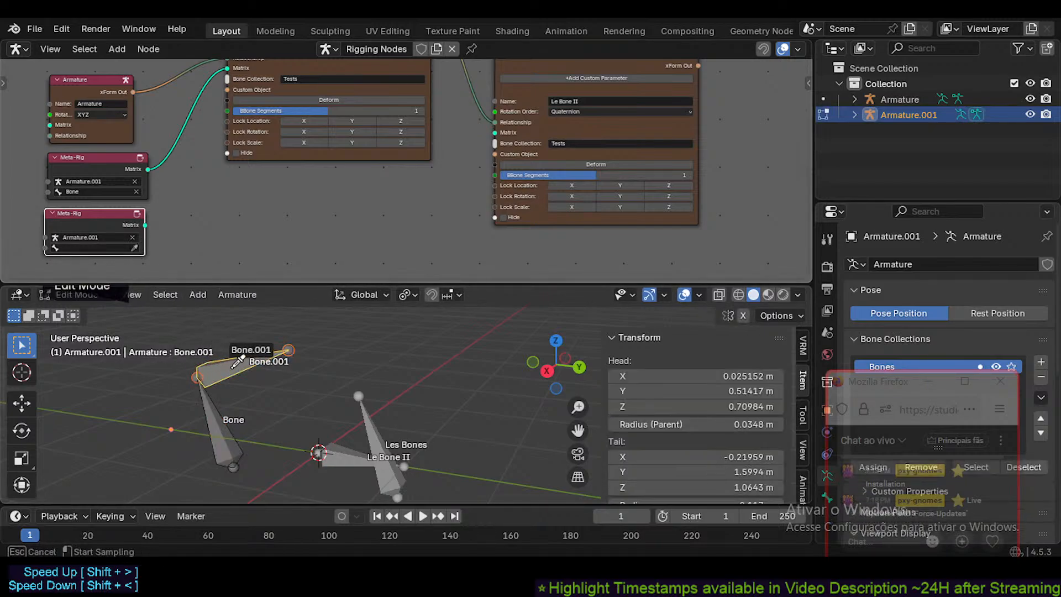
pyautogui.click(232, 371)
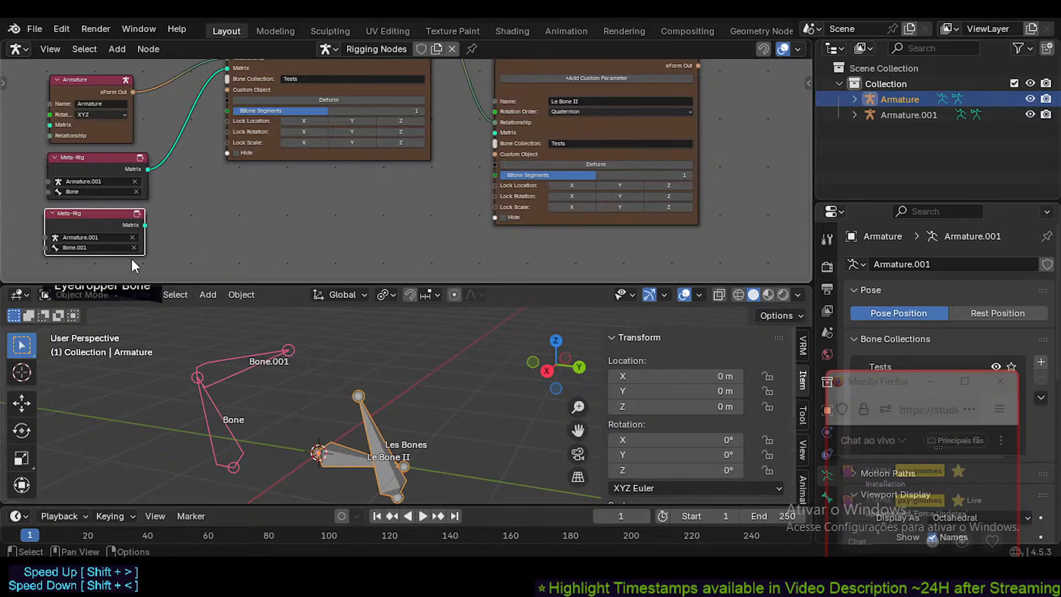
# - Link the second Meta-Rig node's Matrix output to the Matrix input of the Le Bone II node
pyautogui.moveTo(145, 224); pyautogui.dragTo(494, 133)
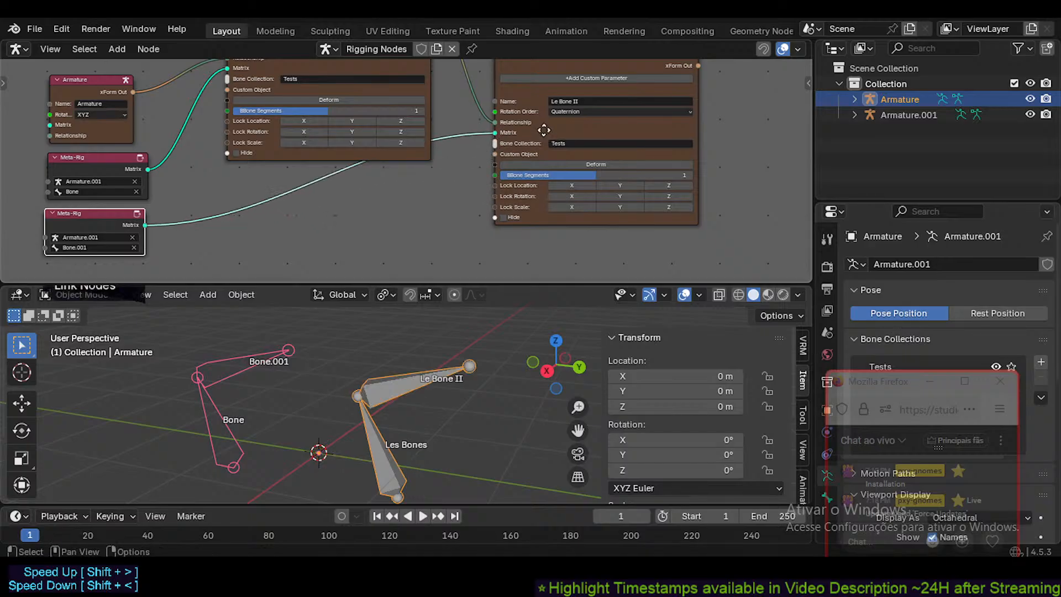
pyautogui.moveTo(543, 130); pyautogui.dragTo(509, 183, button='middle')
pyautogui.moveTo(392, 249); pyautogui.dragTo(428, 222, button='middle')
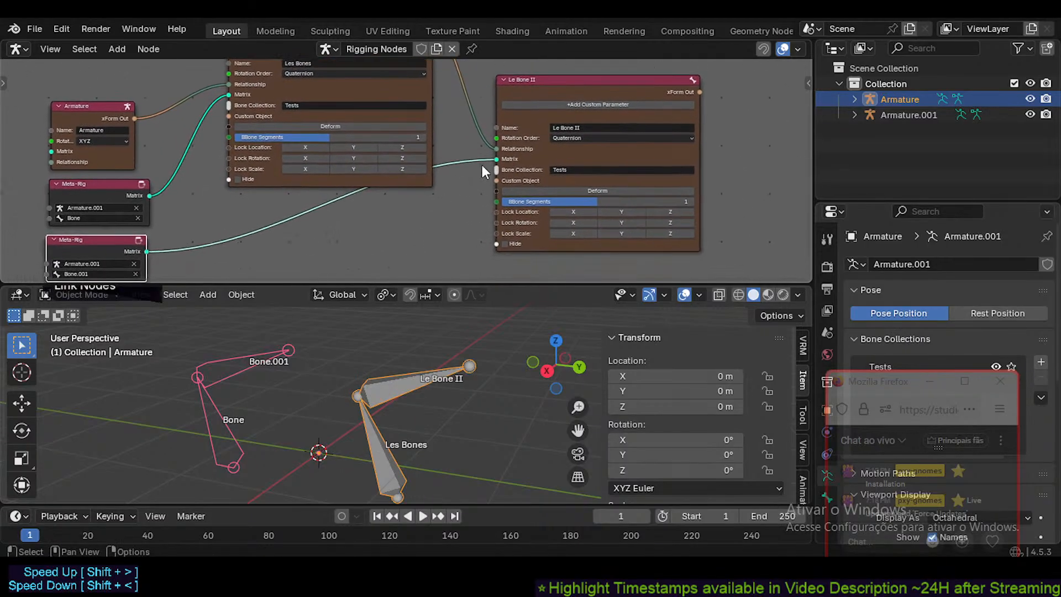
pyautogui.moveTo(218, 114); pyautogui.dragTo(262, 144, button='middle')
pyautogui.moveTo(275, 123)
pyautogui.mouseDown()
pyautogui.moveTo(238, 148)
pyautogui.moveTo(196, 227)
pyautogui.moveTo(270, 129)
pyautogui.mouseUp()
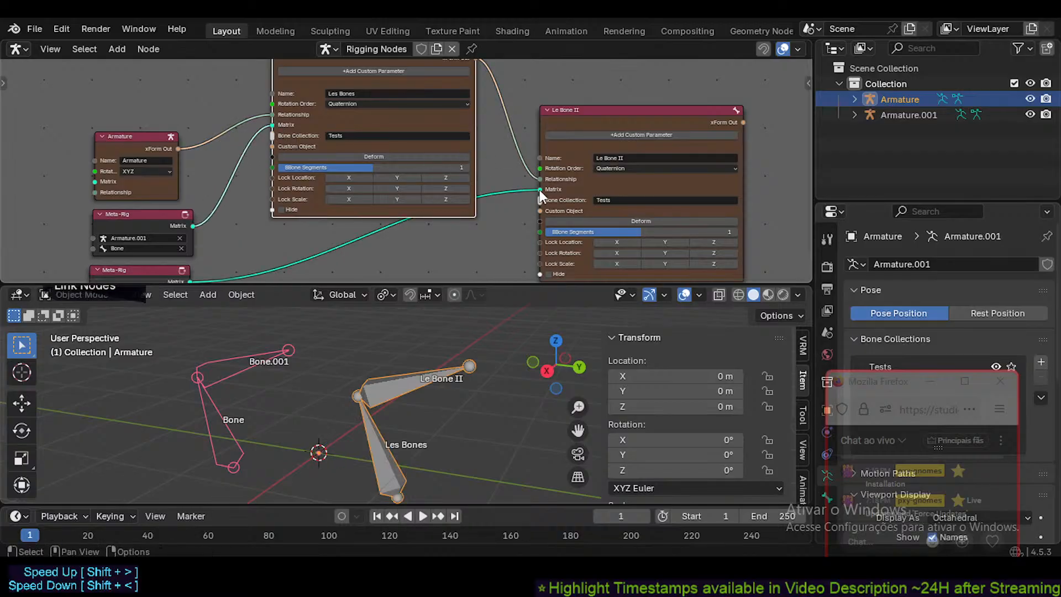
# - In Armature.001's Edit Mode, move Bone toward the 3D cursor and rotate Bone.001's tip around to the opposite side
pyautogui.click(241, 371)
pyautogui.press('Tab')
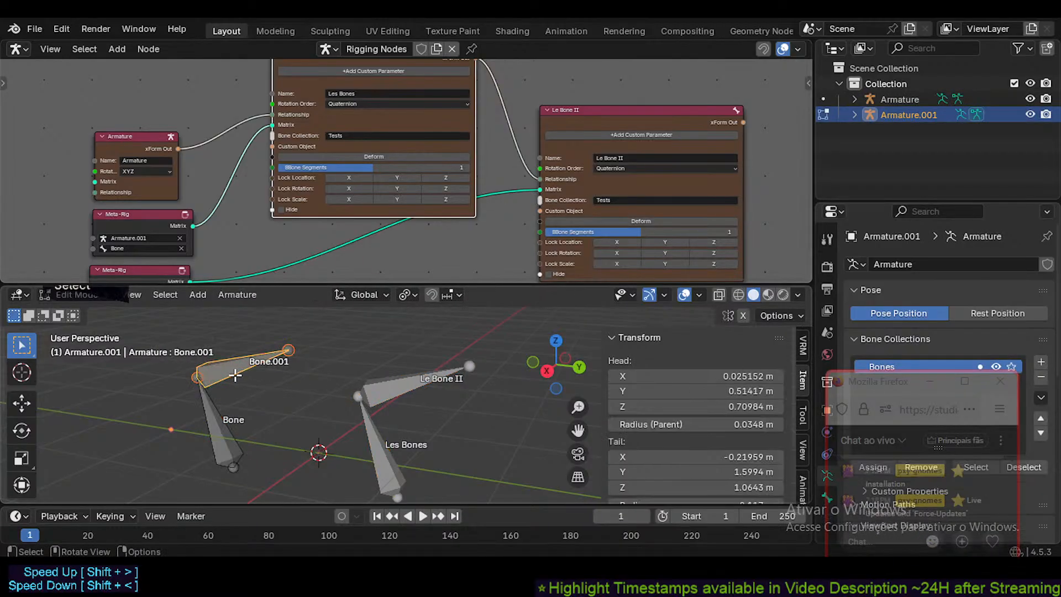
pyautogui.click(215, 416)
pyautogui.press('g')
pyautogui.click(287, 425)
pyautogui.click(278, 356)
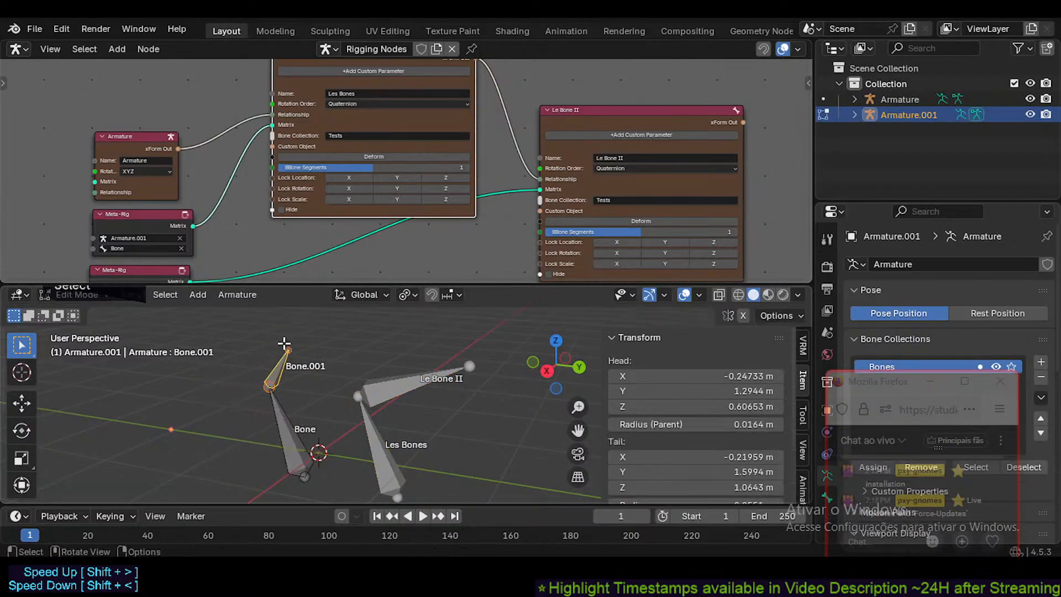
pyautogui.hotkey('alt', 'a')
pyautogui.click(291, 350)
pyautogui.press('r')
pyautogui.click(255, 386)
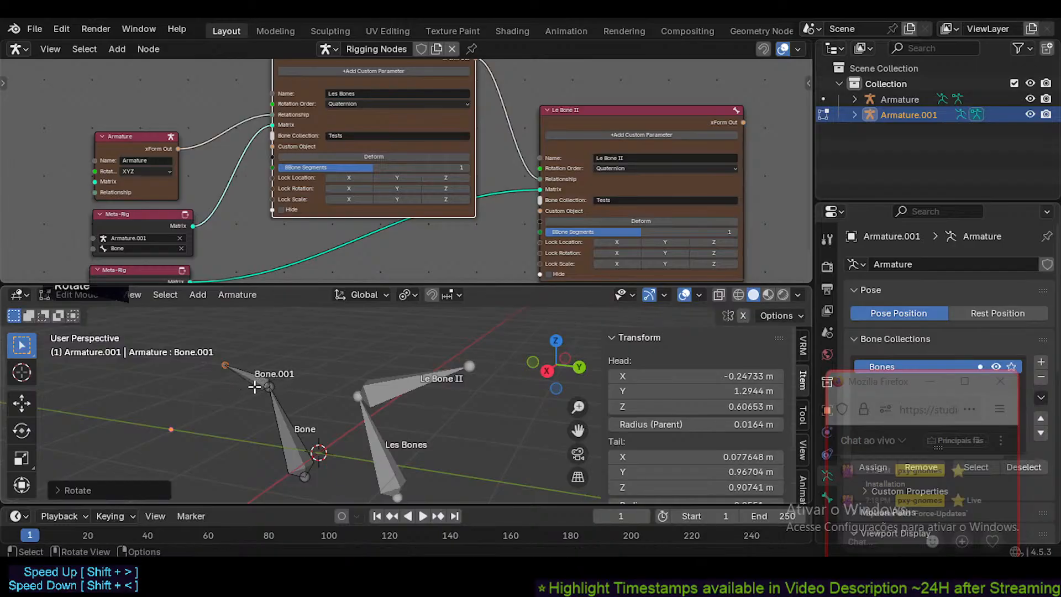
# - Shorten Bone by moving its head to about Z 0.3 m, and stretch Bone.001's tail out to about Y -0.61 m
pyautogui.click(312, 472)
pyautogui.press('g')
pyautogui.click(282, 407)
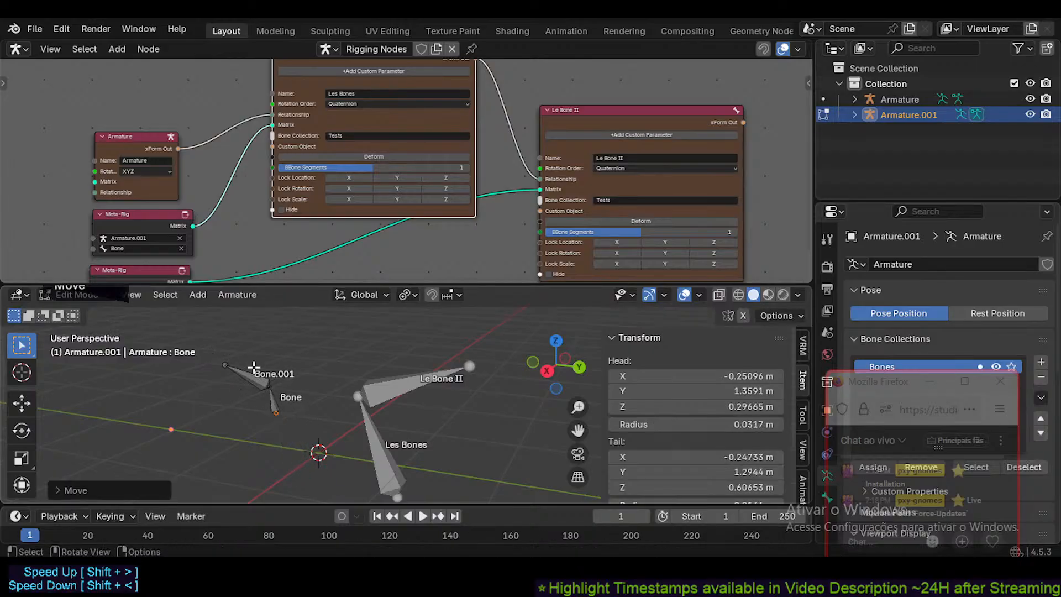
pyautogui.click(221, 361)
pyautogui.press('g')
pyautogui.click(64, 336)
pyautogui.scroll(-1, 206, 374)
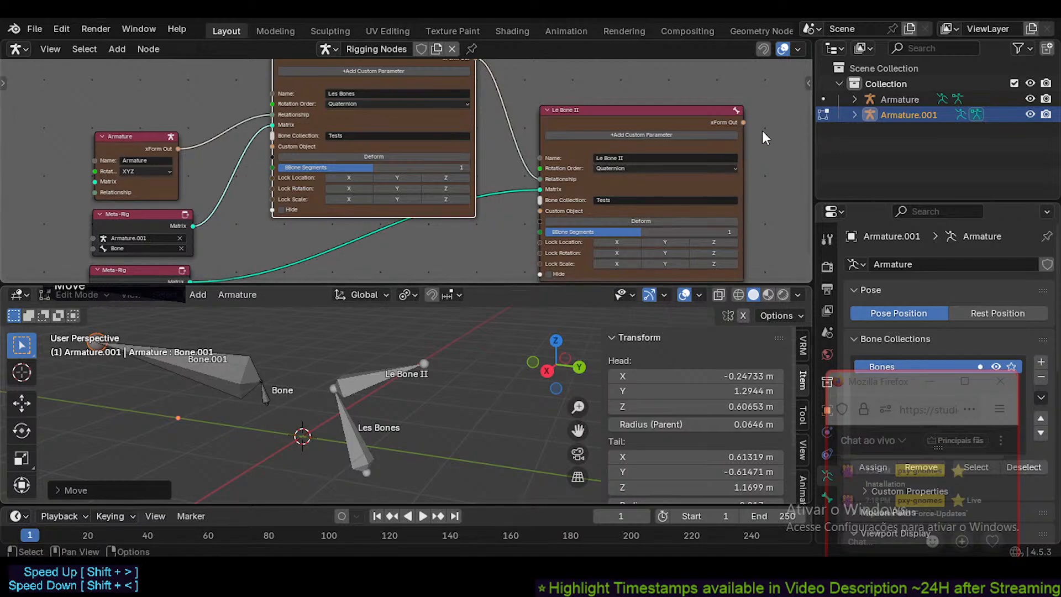
# - Show the Mantis settings for the active node tree and turn off Live Updates
pyautogui.press('n')
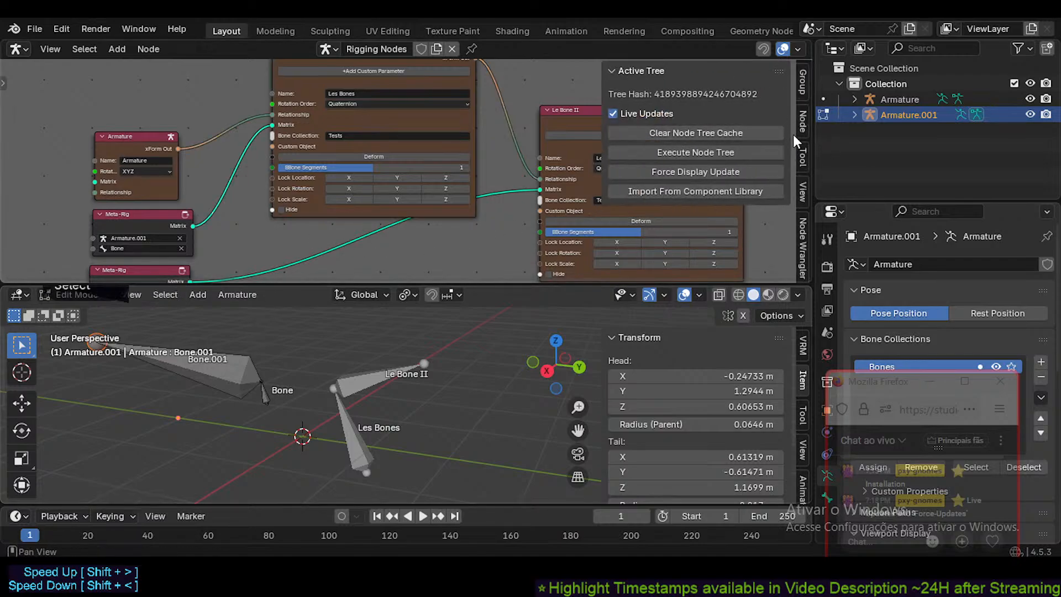
pyautogui.click(21, 47)
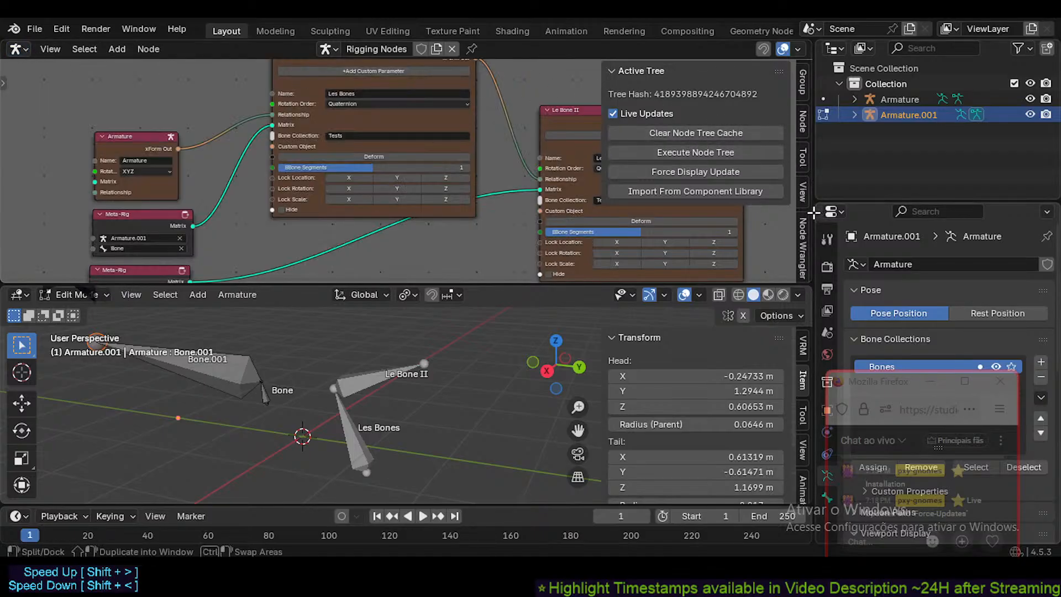
pyautogui.scroll(-2, 808, 209)
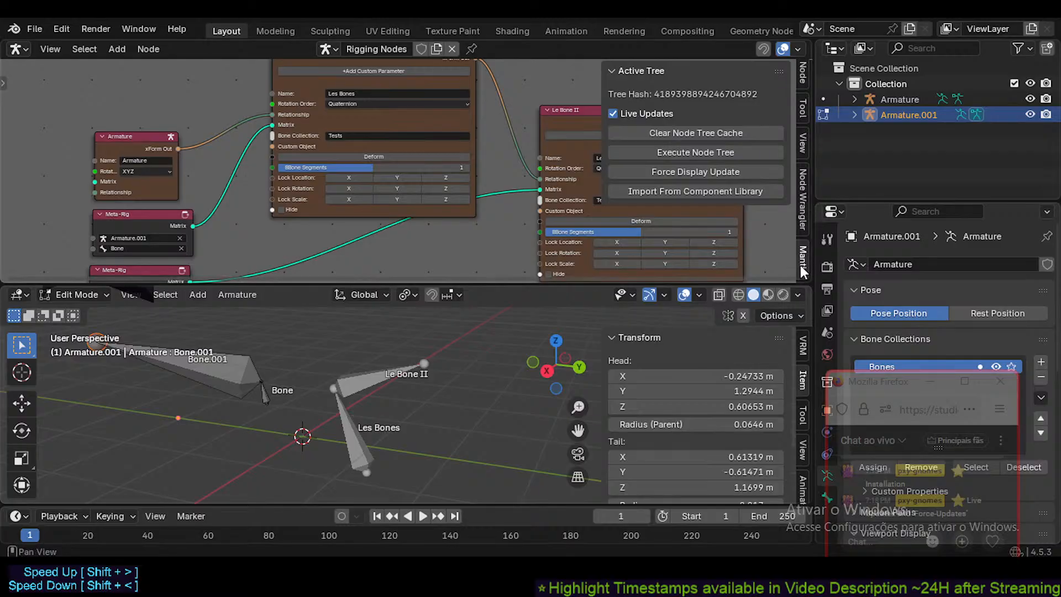
pyautogui.click(650, 67)
pyautogui.click(651, 67)
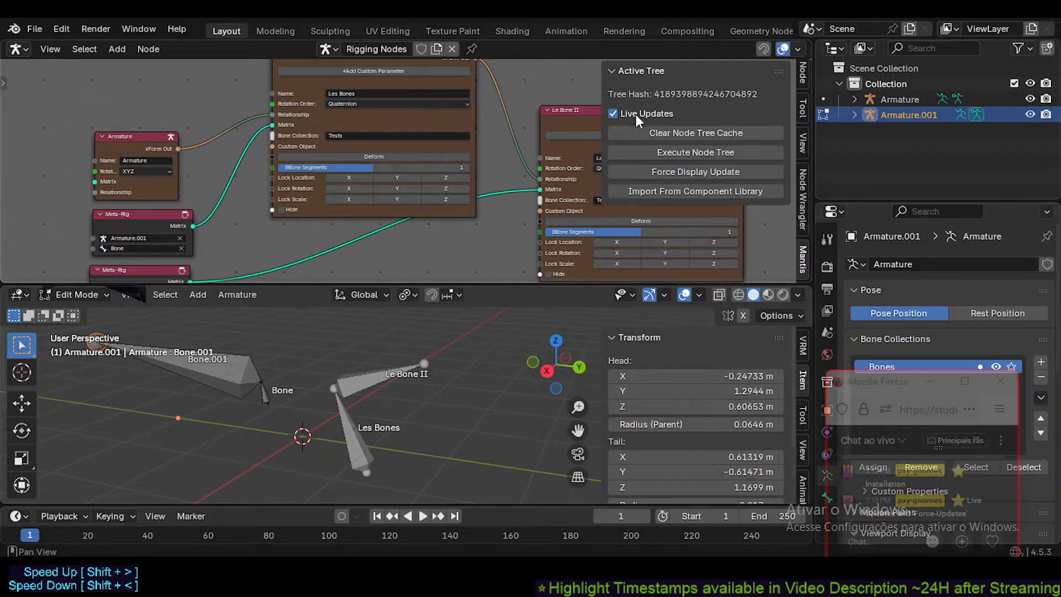
pyautogui.click(329, 48)
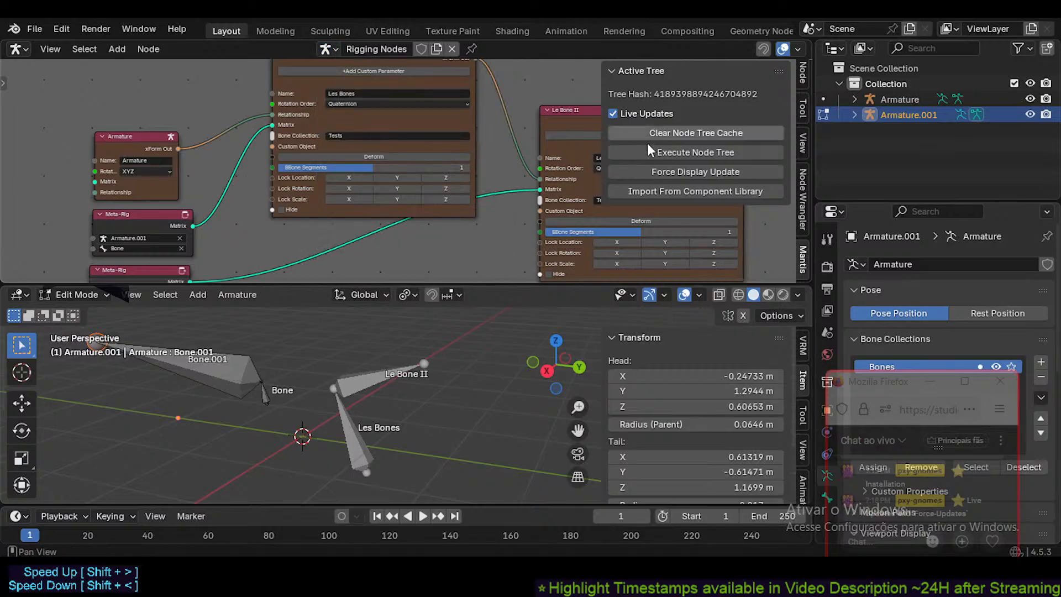
pyautogui.click(616, 114)
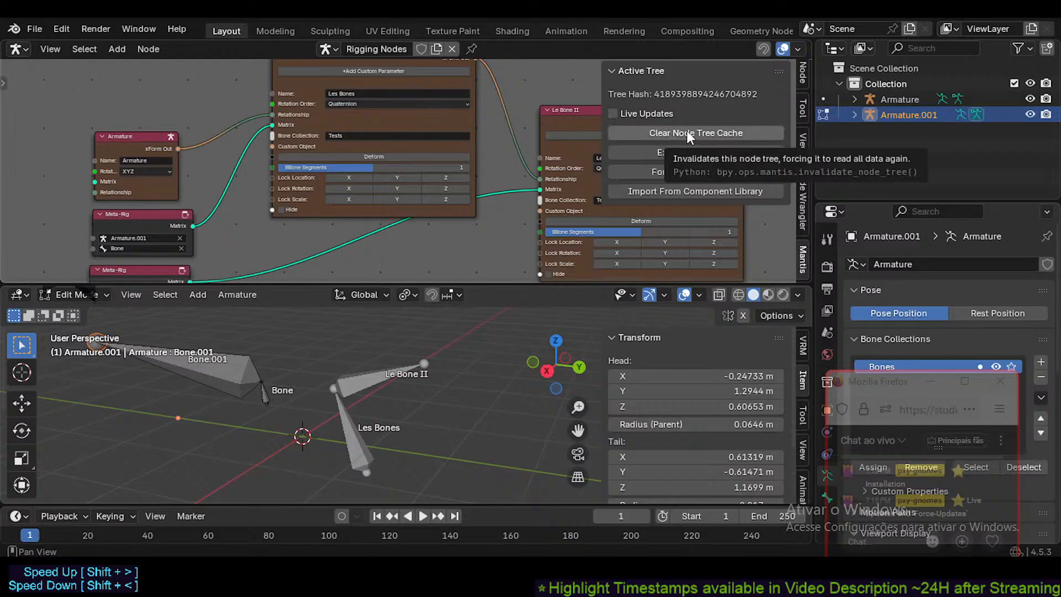
# - Clear the node tree cache and execute the node tree, doing both twice to rebuild the generated armature
pyautogui.click(687, 133)
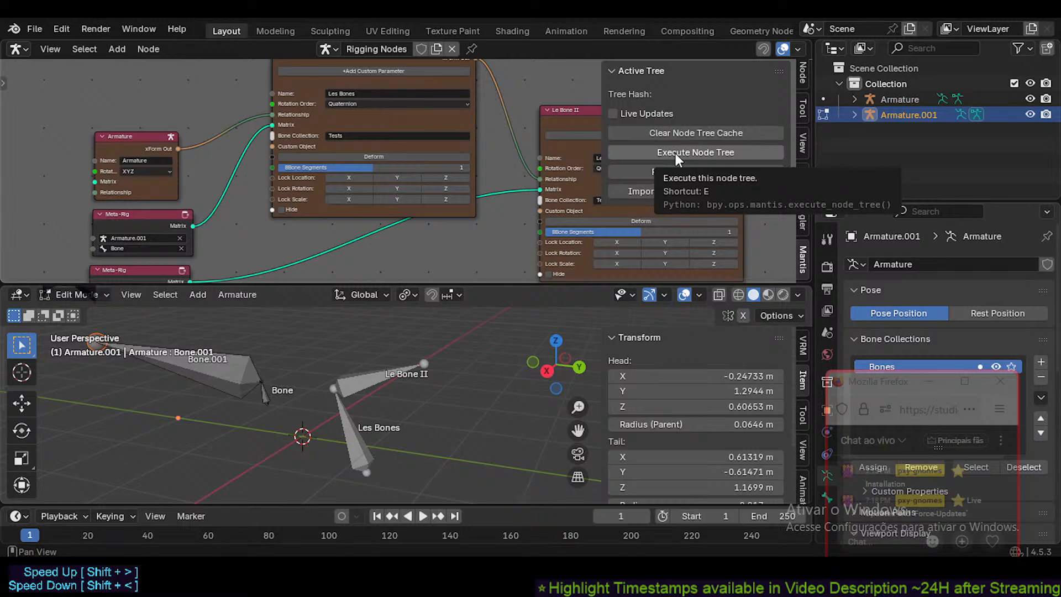
pyautogui.click(675, 154)
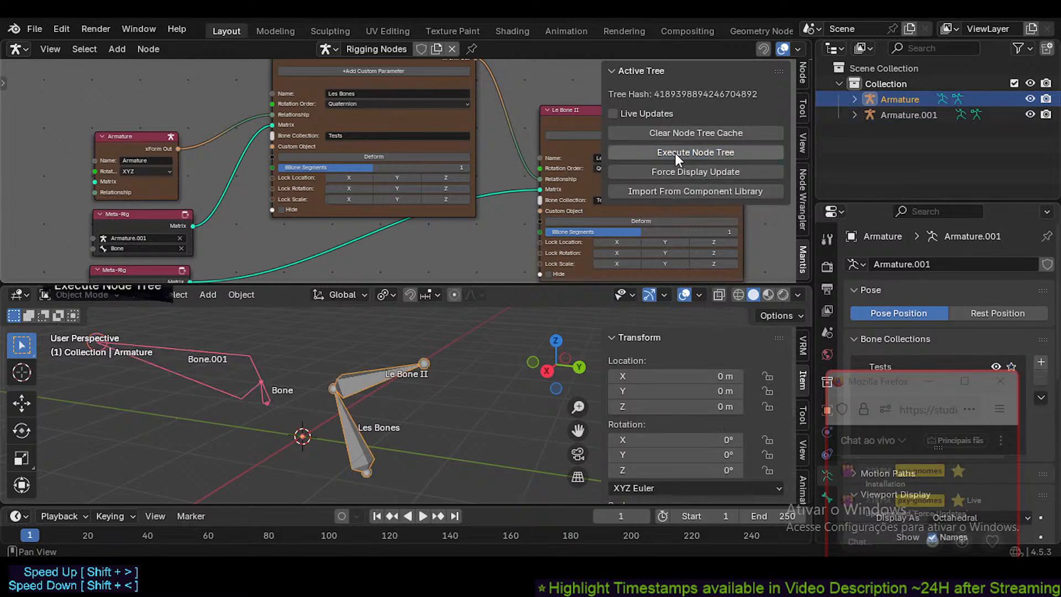
pyautogui.click(388, 370)
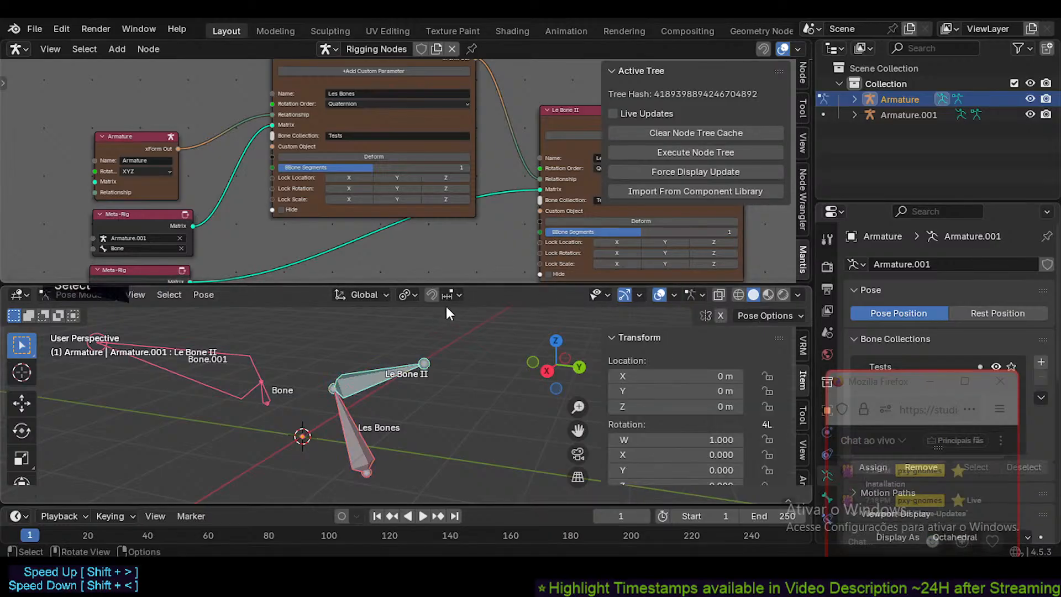
pyautogui.click(668, 132)
pyautogui.click(676, 150)
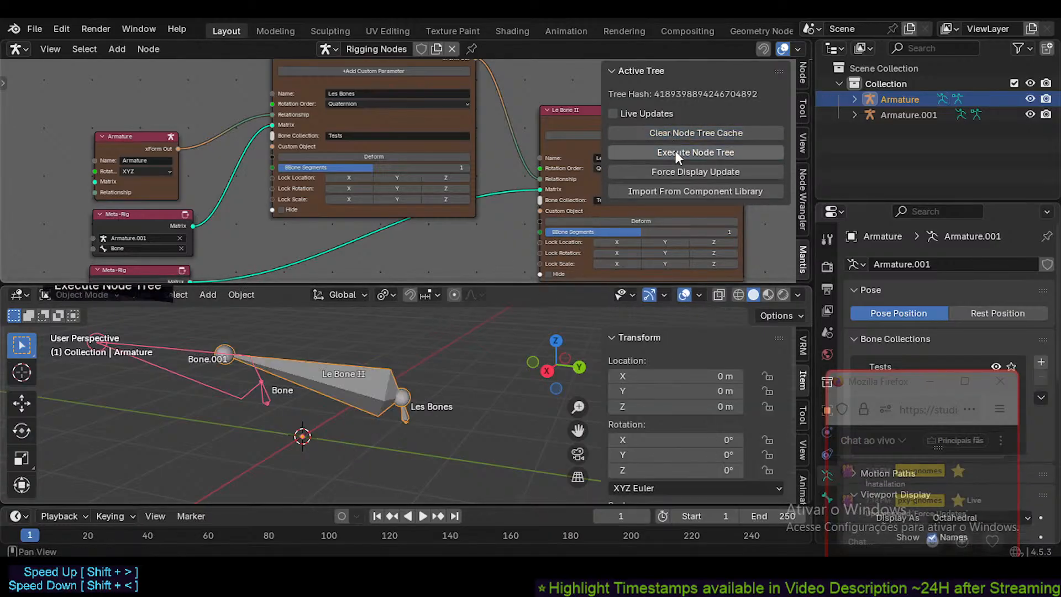
# - Turn Live Updates on for the node tree and toggle the generated armature into and out of Pose Mode
pyautogui.click(624, 114)
pyautogui.hotkey('ctrl', 'Tab')
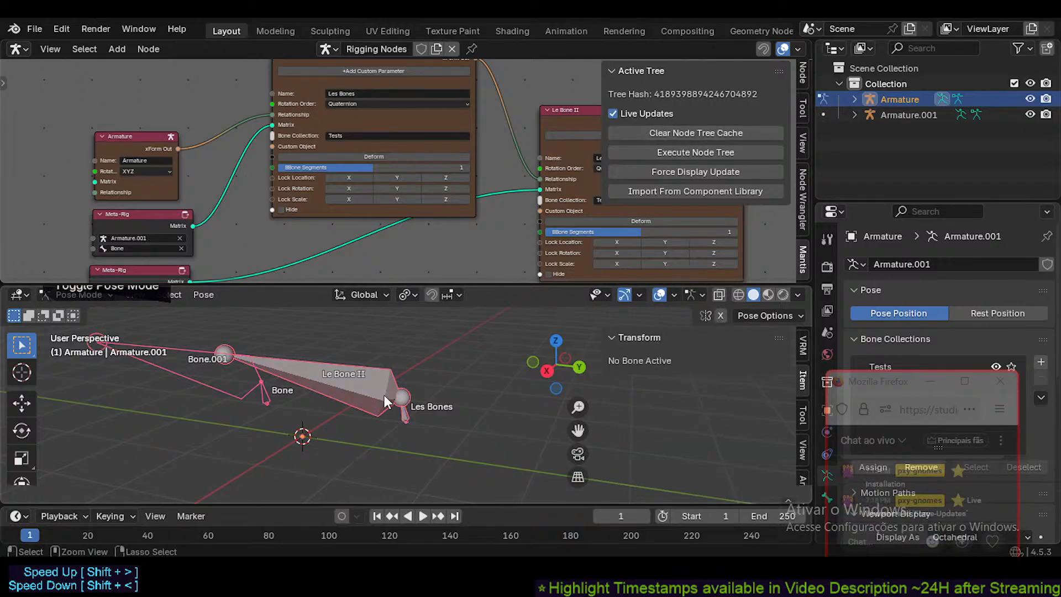
pyautogui.hotkey('ctrl', 'Tab')
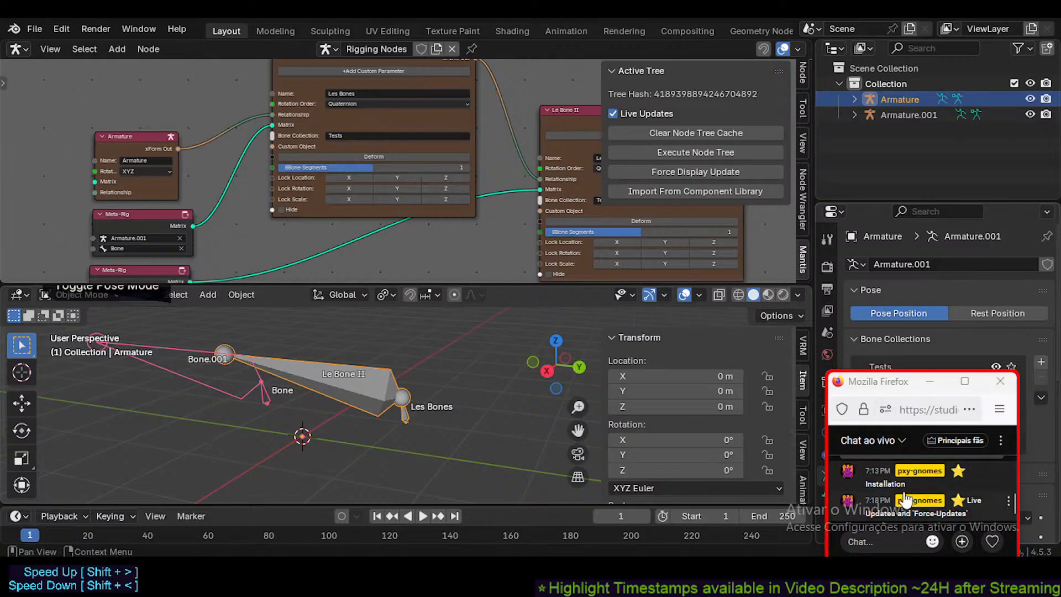
pyautogui.click(332, 387)
pyautogui.moveTo(332, 388); pyautogui.dragTo(396, 383, button='middle')
pyautogui.scroll(2, 418, 386)
pyautogui.scroll(-1, 419, 386)
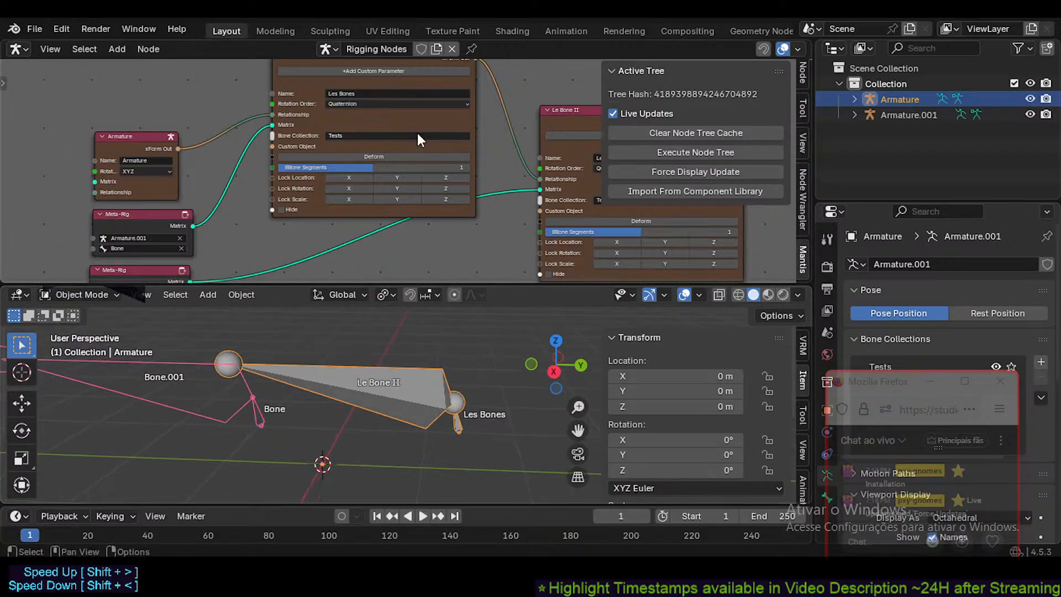
# - Rename the bone in the Les Bones node to "Le Bone I"
pyautogui.scroll(2, 417, 133)
pyautogui.click(343, 118)
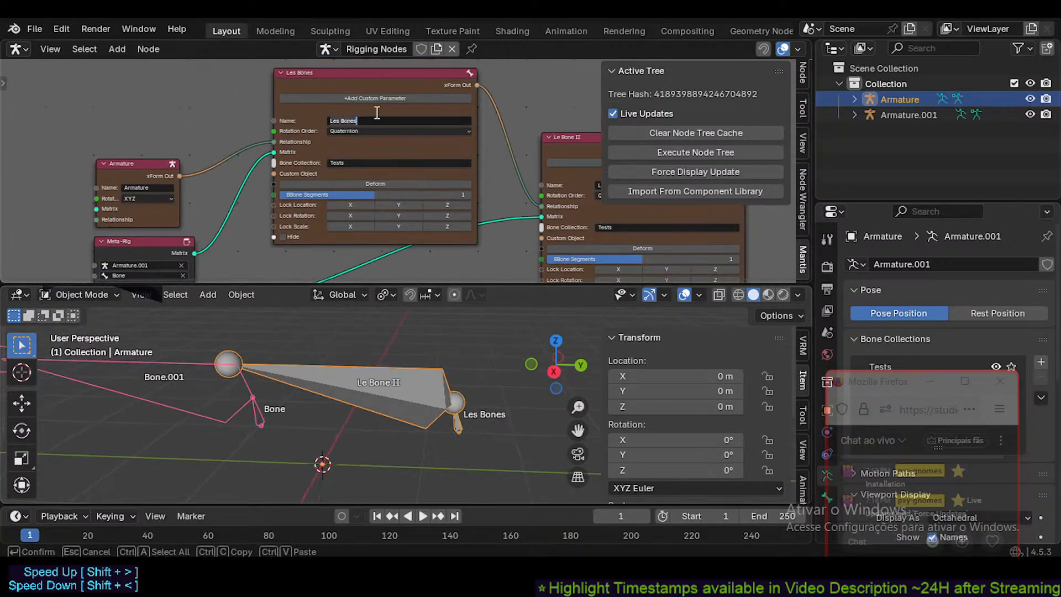
pyautogui.hotkey('ctrl', 'a')
pyautogui.press('BackSpace')
pyautogui.write('Le Bone')
pyautogui.press('Return')
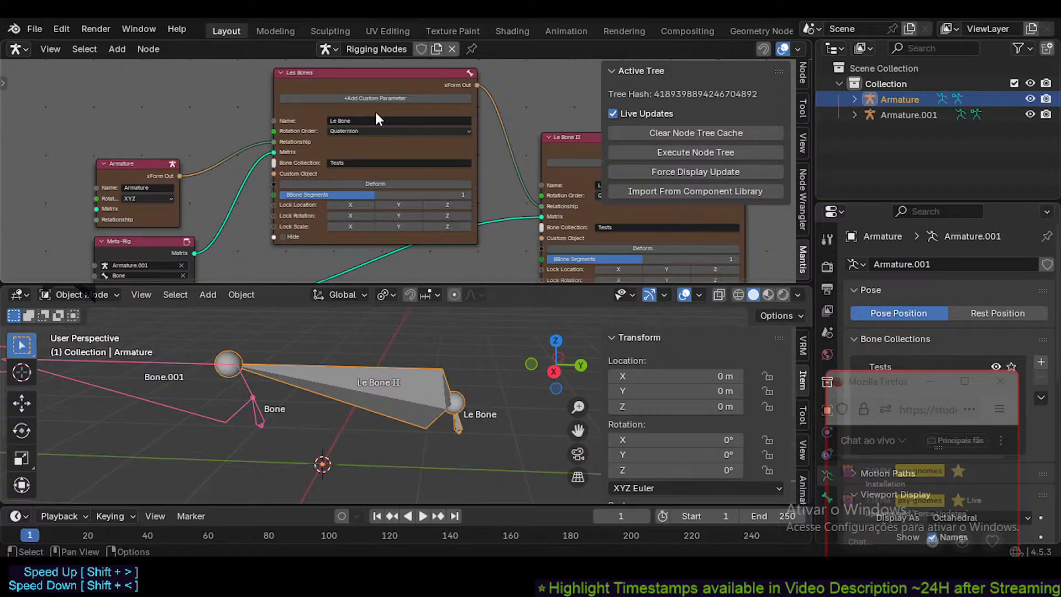
pyautogui.click(375, 111)
pyautogui.click(378, 118)
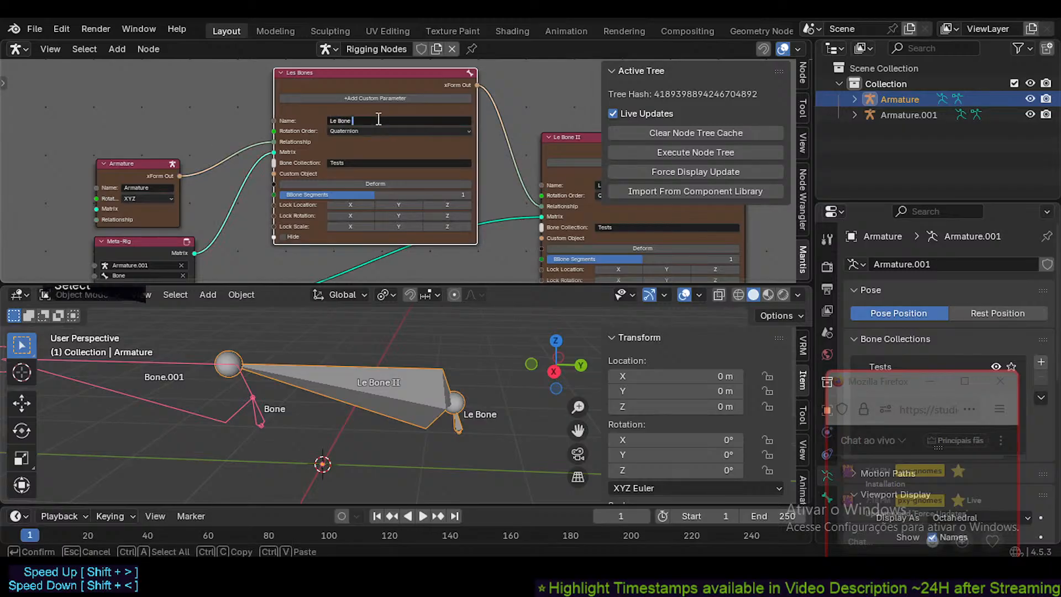
pyautogui.write('I')
pyautogui.press('Return')
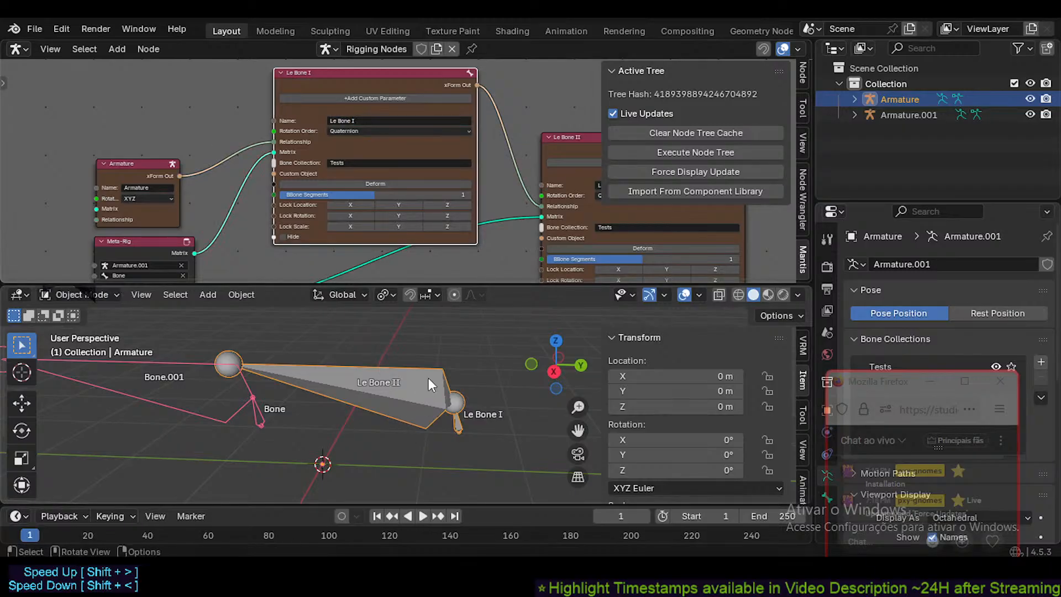
# - Move the Le Bone II node lower in the node tree
pyautogui.moveTo(433, 383); pyautogui.dragTo(371, 363, button='middle')
pyautogui.scroll(-1, 376, 133)
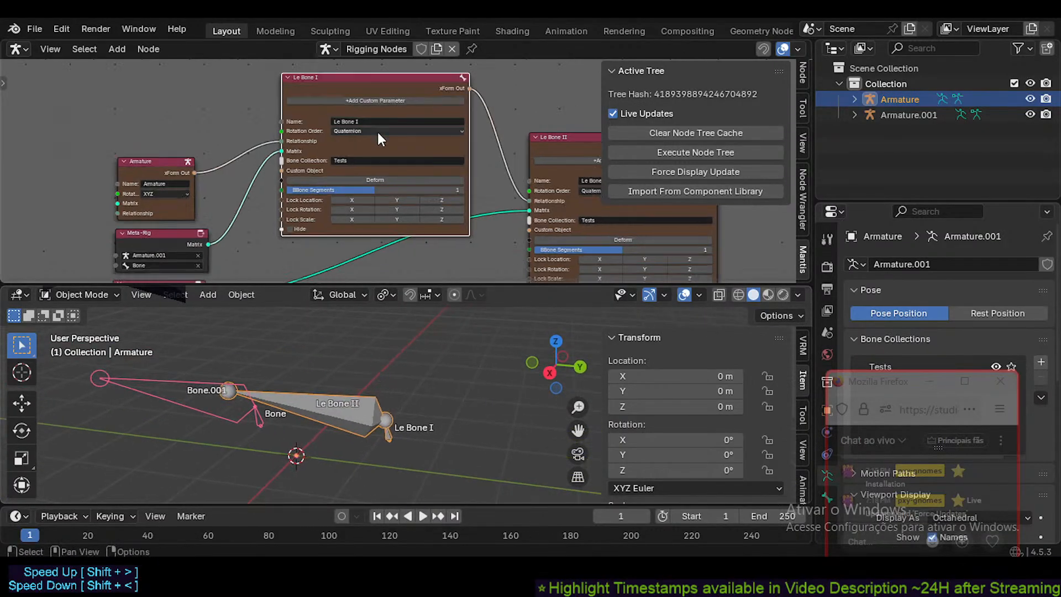
pyautogui.moveTo(455, 215); pyautogui.dragTo(353, 182, button='middle')
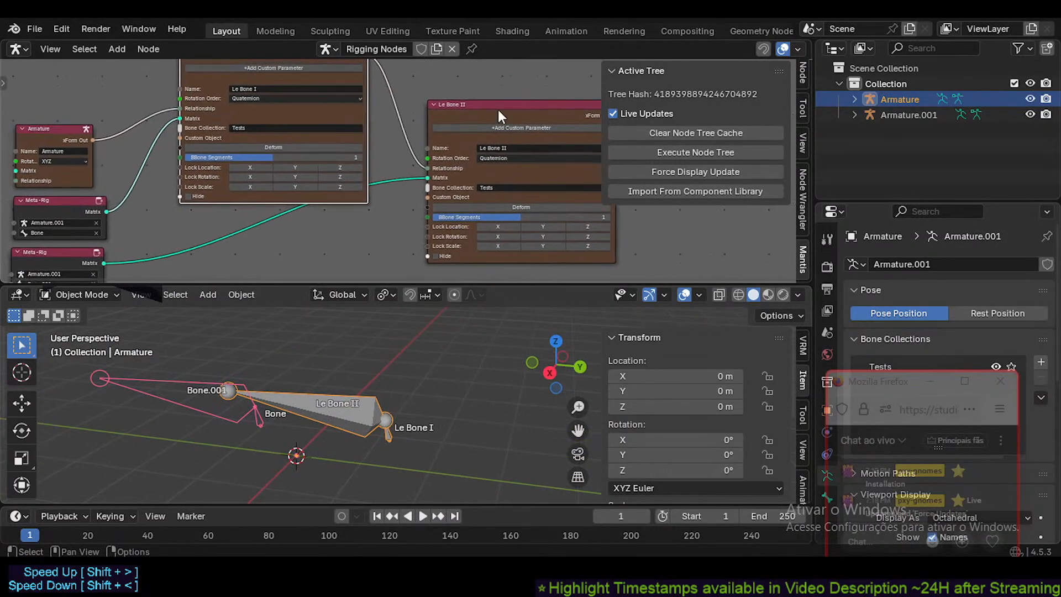
pyautogui.moveTo(498, 110); pyautogui.dragTo(492, 153)
pyautogui.moveTo(396, 157); pyautogui.dragTo(594, 157, button='middle')
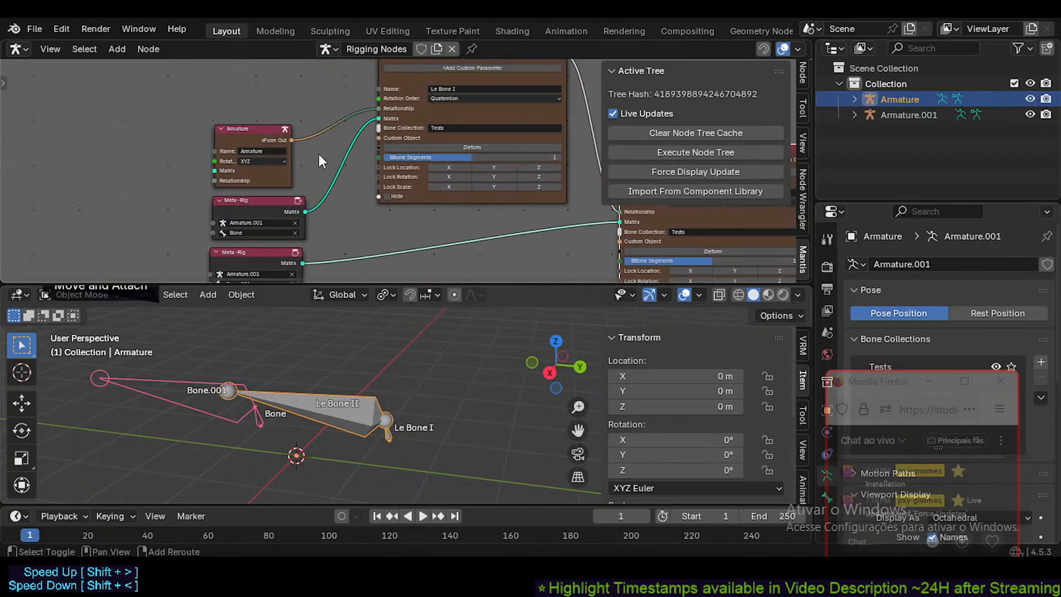
pyautogui.moveTo(319, 160); pyautogui.dragTo(249, 192, button='middle')
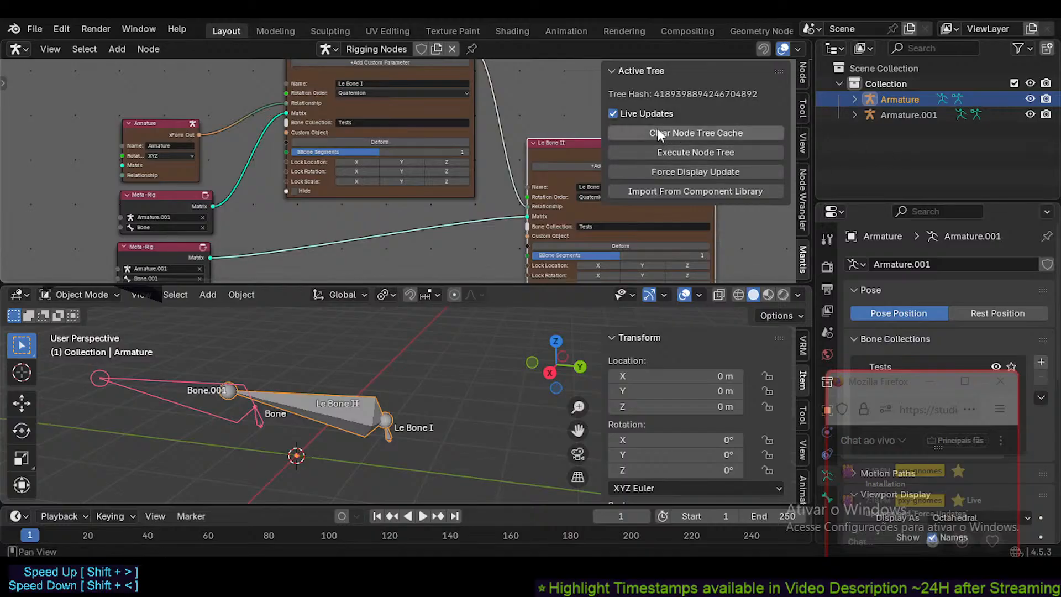
# - Disconnect the Bone Meta-Rig node's matrix from the Matrix input of the Le Bone I node
pyautogui.scroll(1, 367, 155)
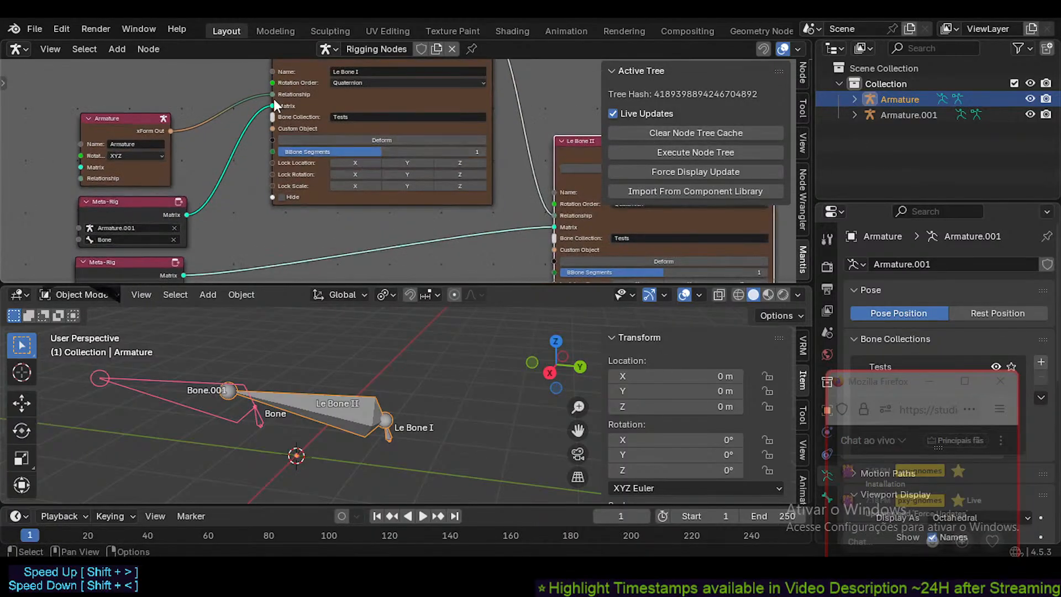
pyautogui.moveTo(274, 102); pyautogui.dragTo(237, 138)
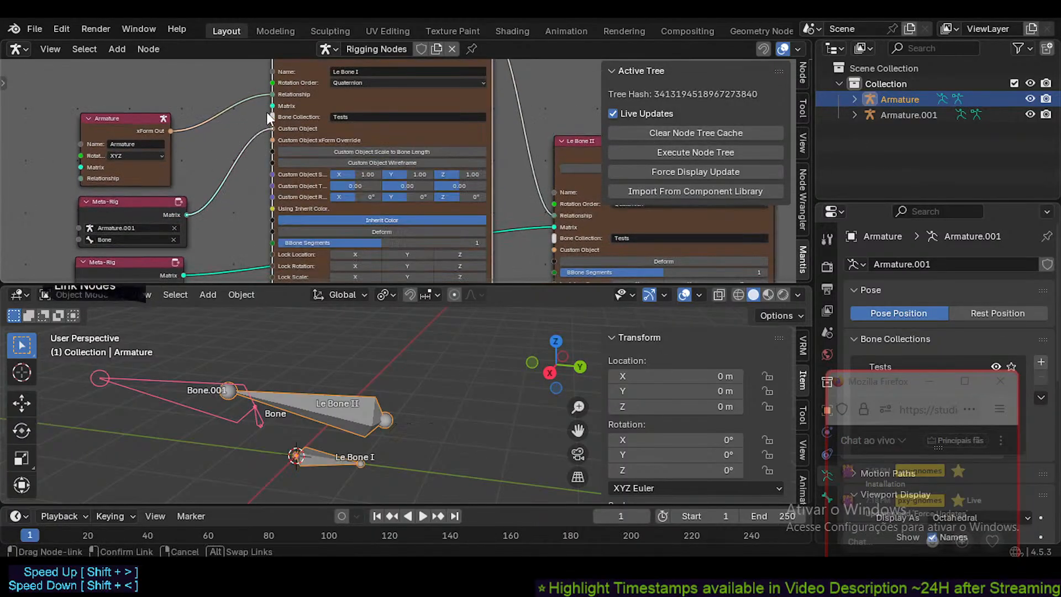
pyautogui.hotkey('ctrl', 'z')
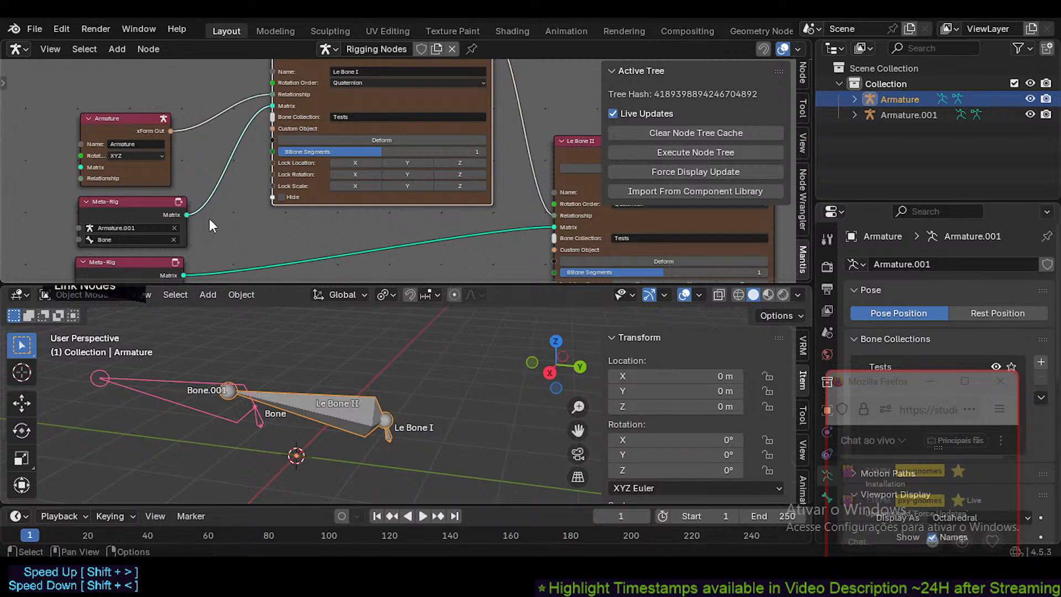
pyautogui.moveTo(271, 106); pyautogui.dragTo(248, 114)
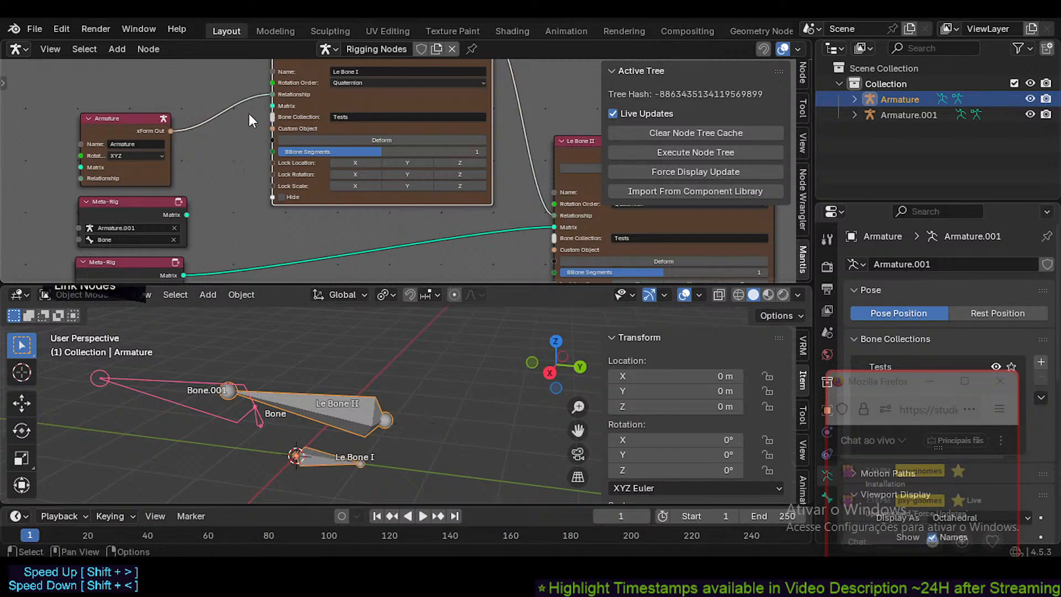
# - Edit the meta-rig Armature.001 and move Bone.001 so its head sits at about X -0.18, Y 0.55, Z 0.97 m
pyautogui.scroll(-1, 328, 386)
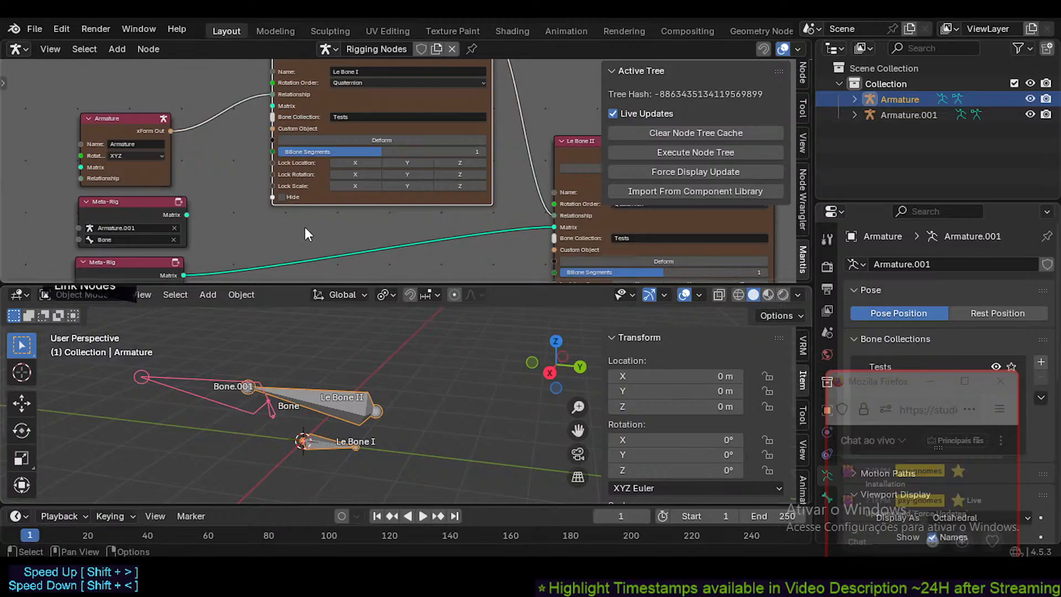
pyautogui.click(216, 385)
pyautogui.press('Tab')
pyautogui.click(221, 386)
pyautogui.press('g')
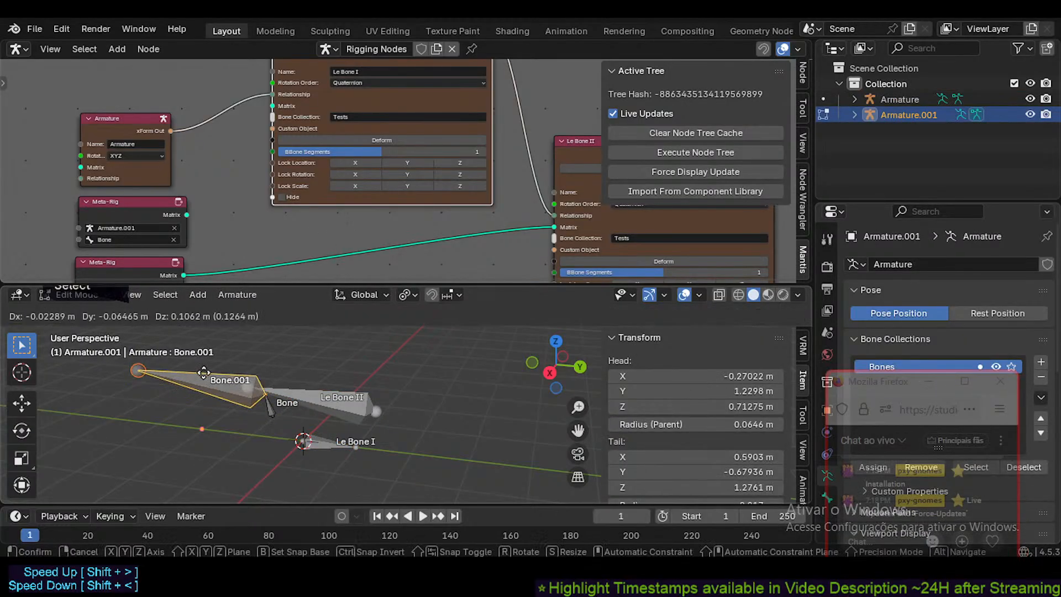
pyautogui.click(186, 367)
pyautogui.press('Tab')
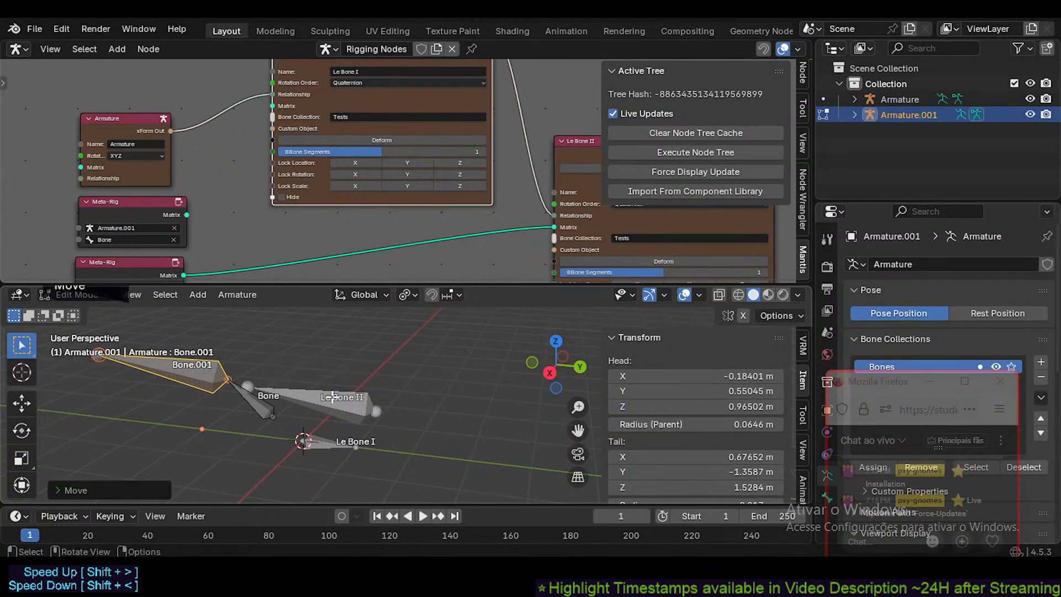
# - Edit both armatures together and lower Bone.001 so its head sits at about X 0.24, Y 0.50, Z -0.11 m
pyautogui.keyDown('shift'); pyautogui.click(329, 403); pyautogui.keyUp('shift')
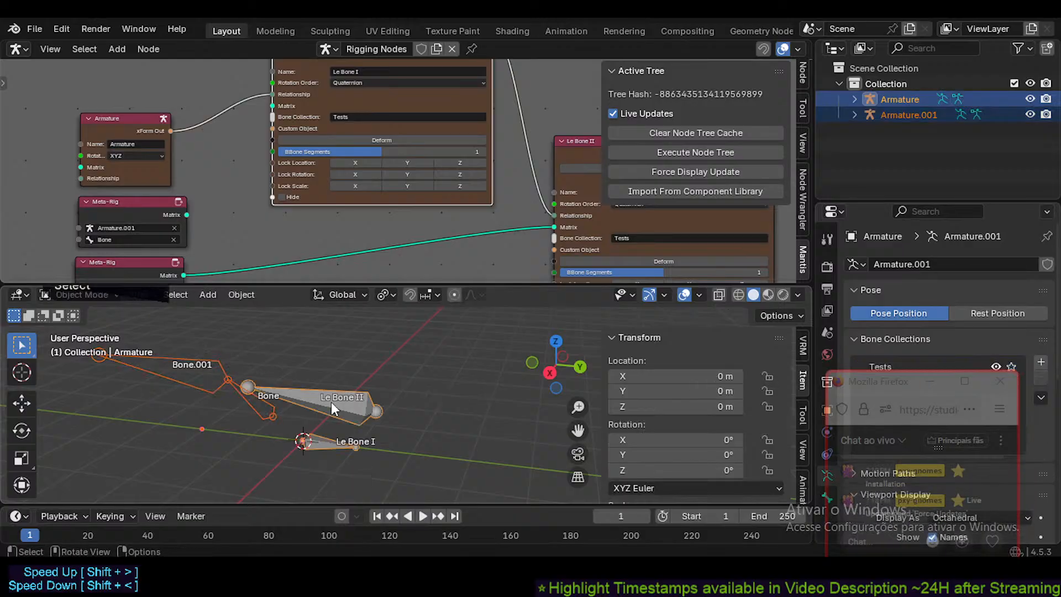
pyautogui.press('Tab')
pyautogui.hotkey('alt', 'a')
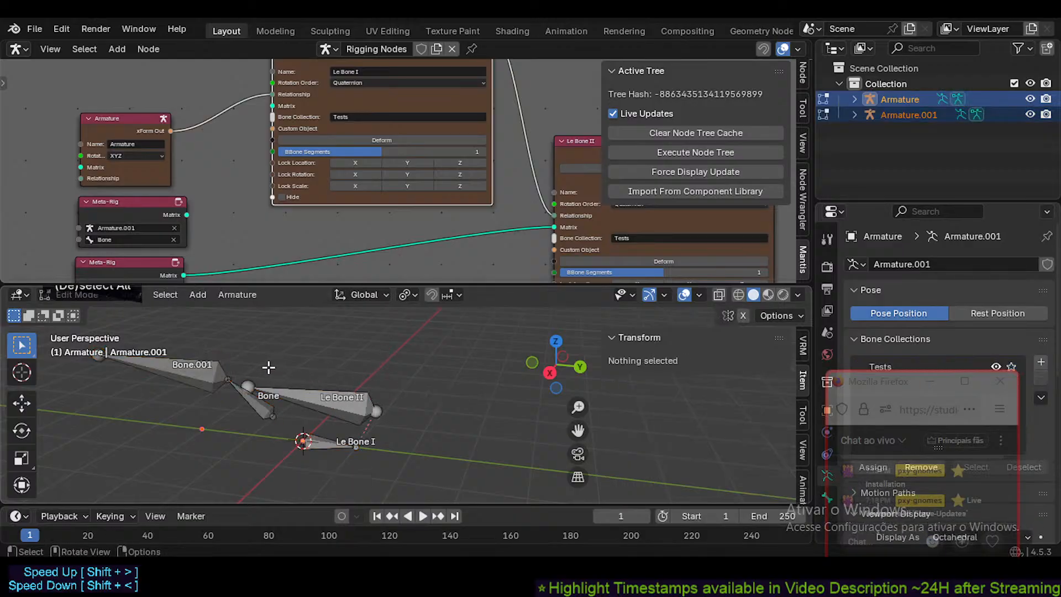
pyautogui.click(229, 369)
pyautogui.press('g')
pyautogui.click(224, 431)
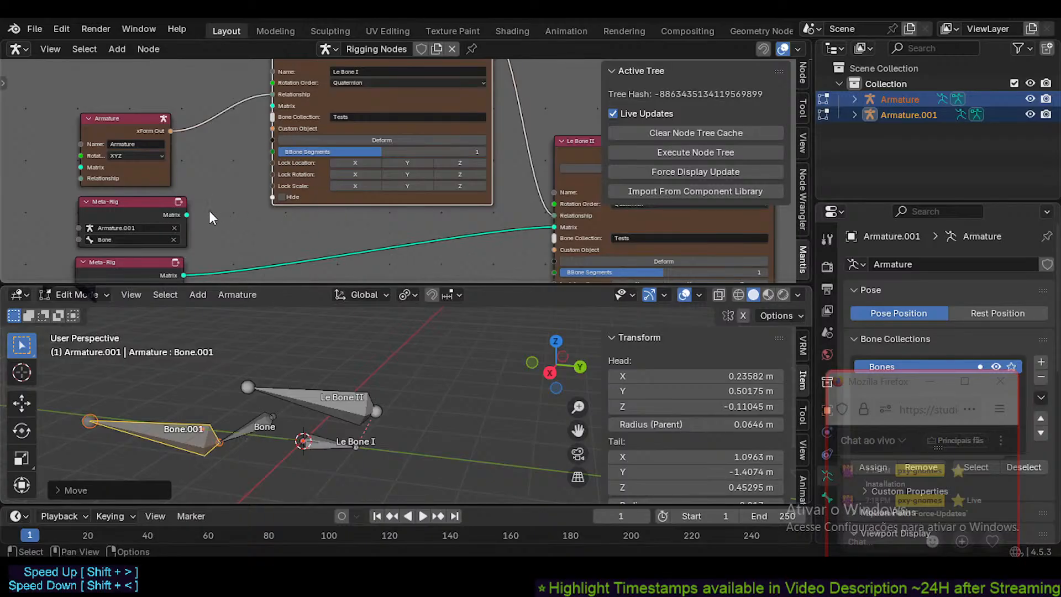
# - Unlink and relink the Bone.001 Meta-Rig matrix to Le Bone II's Matrix input, and add a reroute on that link
pyautogui.moveTo(431, 231); pyautogui.dragTo(342, 203, button='middle')
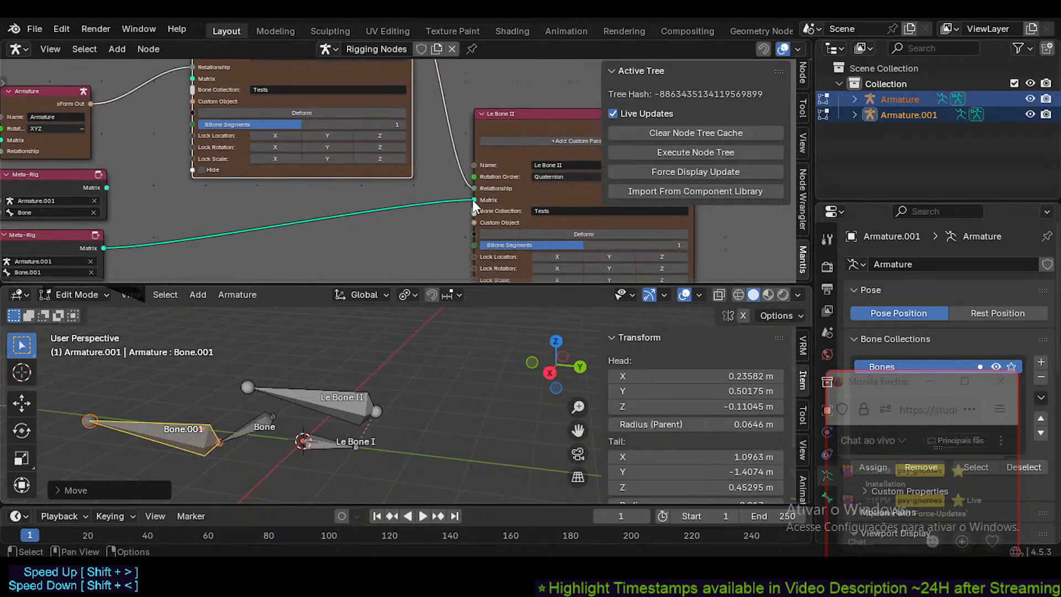
pyautogui.moveTo(472, 200)
pyautogui.mouseDown()
pyautogui.moveTo(433, 204)
pyautogui.moveTo(470, 209)
pyautogui.moveTo(452, 203)
pyautogui.mouseUp()
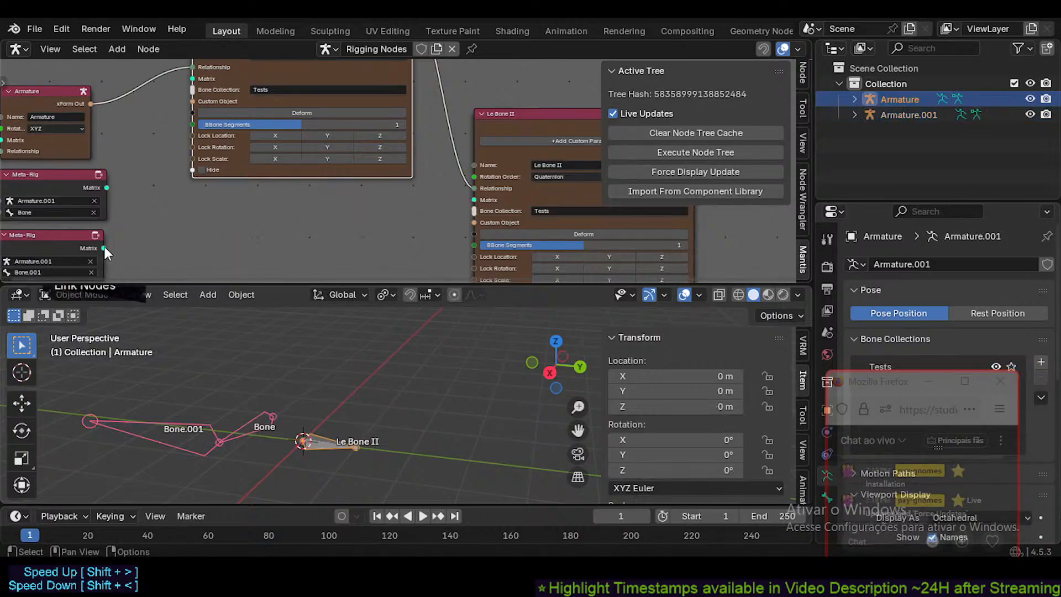
pyautogui.moveTo(105, 247); pyautogui.dragTo(473, 201)
pyautogui.keyDown('shift'); pyautogui.moveTo(449, 211); pyautogui.dragTo(448, 191, button='right'); pyautogui.keyUp('shift')
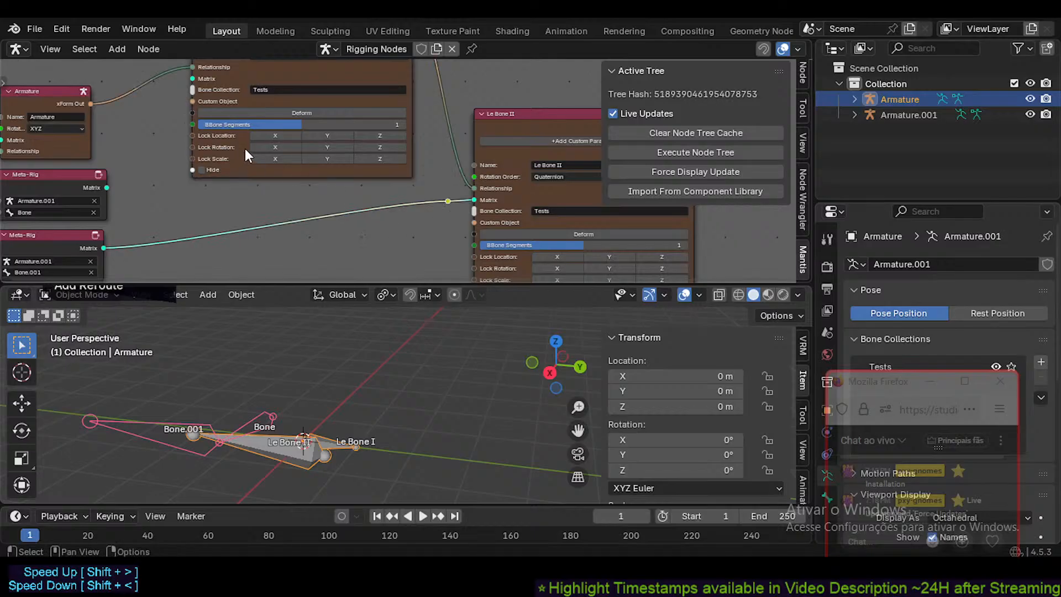
# - Connect the Bone Meta-Rig node's matrix to the Matrix input of Le Bone I, with a reroute on the link
pyautogui.moveTo(245, 154); pyautogui.dragTo(308, 175, button='middle')
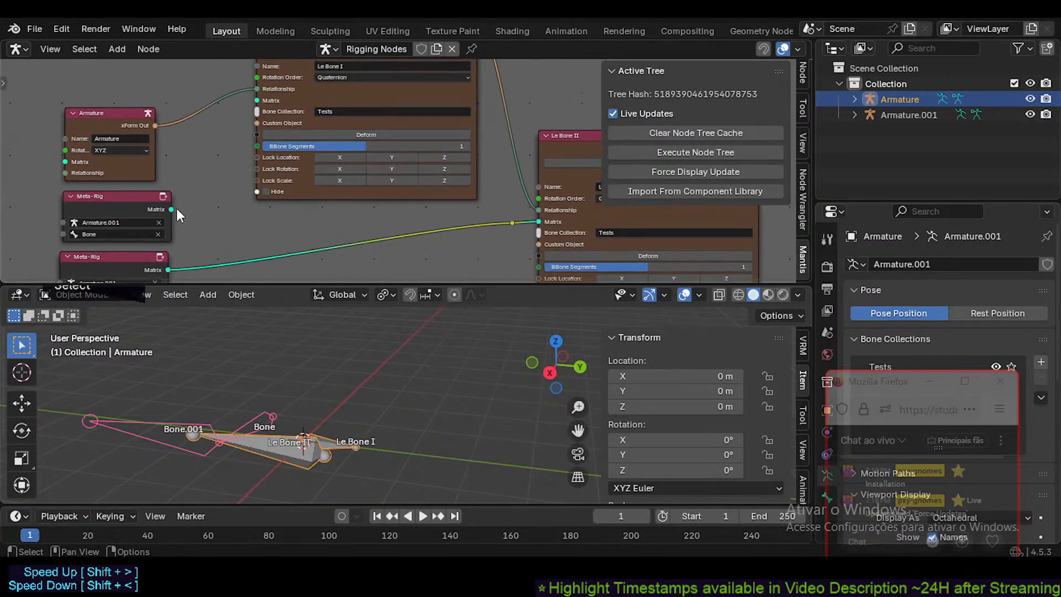
pyautogui.moveTo(172, 209); pyautogui.dragTo(257, 100)
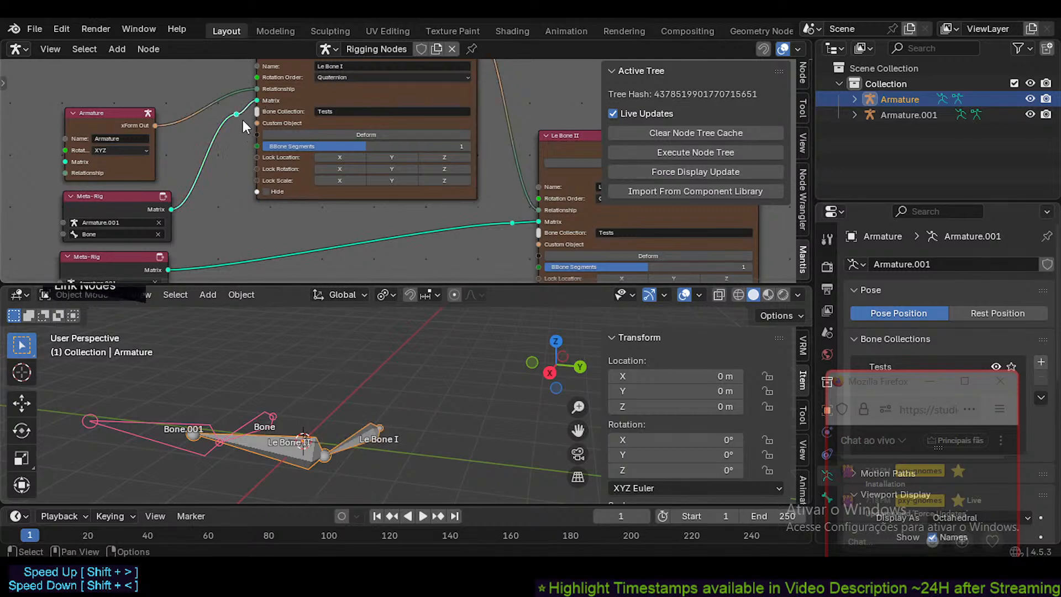
pyautogui.moveTo(254, 101)
pyautogui.mouseDown()
pyautogui.moveTo(229, 151)
pyautogui.moveTo(257, 100)
pyautogui.mouseUp()
# - Move the generated Armature object away from the meta-rig to about X -0.03, Y 0.78, Z -0.22 m
pyautogui.moveTo(379, 360); pyautogui.dragTo(275, 421, button='middle')
pyautogui.moveTo(436, 228); pyautogui.dragTo(392, 199, button='middle')
pyautogui.moveTo(280, 361); pyautogui.dragTo(413, 359, button='middle')
pyautogui.click(262, 394)
pyautogui.scroll(2, 375, 364)
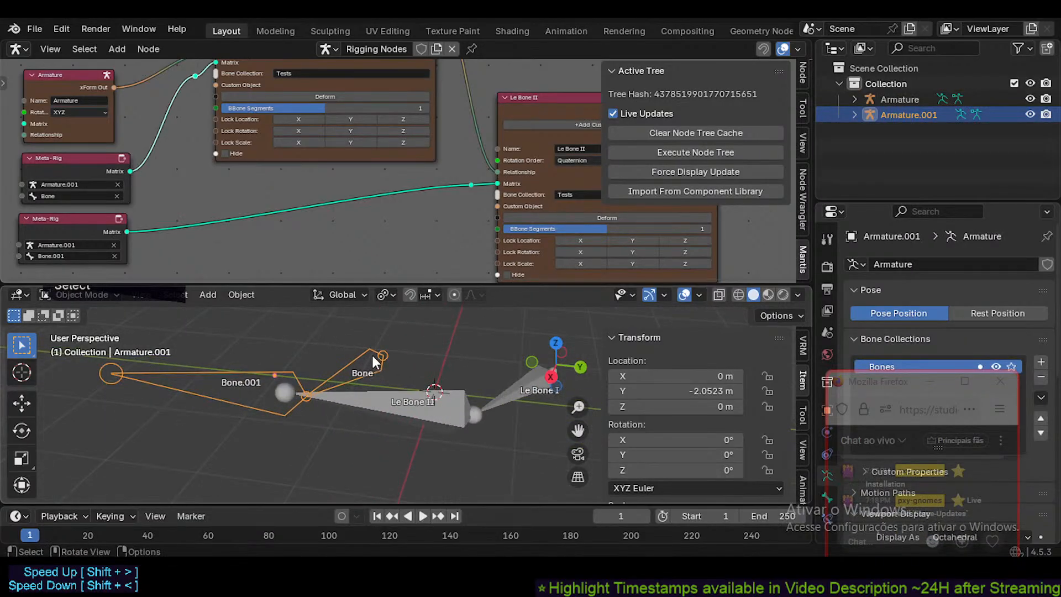
pyautogui.click(380, 394)
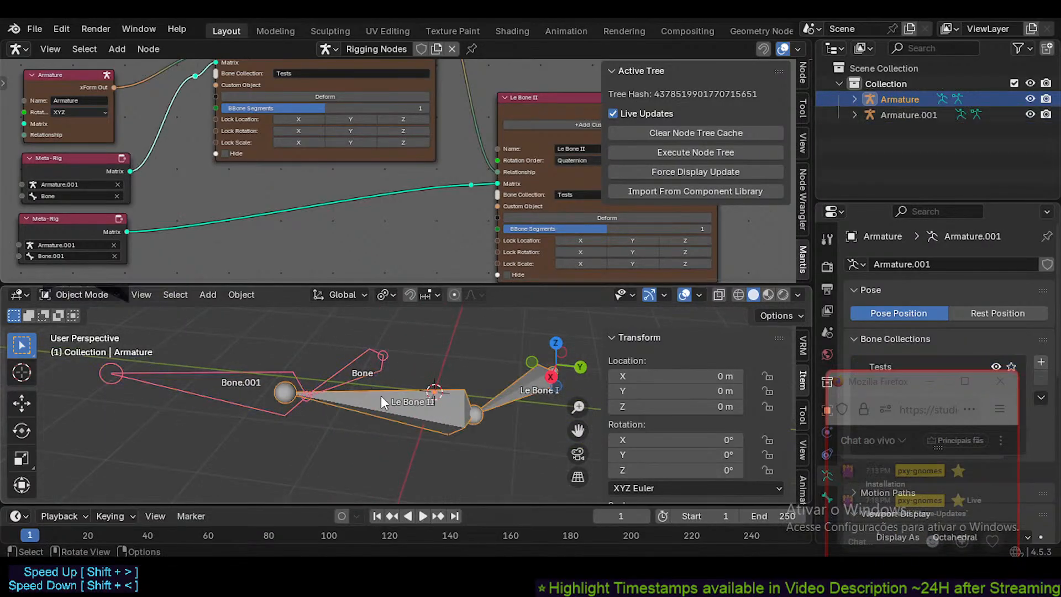
pyautogui.press('g')
pyautogui.click(454, 419)
pyautogui.click(360, 359)
pyautogui.keyDown('shift'); pyautogui.moveTo(339, 356); pyautogui.dragTo(309, 327, button='middle'); pyautogui.keyUp('shift')
pyautogui.scroll(-1, 313, 326)
pyautogui.click(409, 396)
pyautogui.keyDown('shift'); pyautogui.moveTo(410, 396); pyautogui.dragTo(376, 409, button='middle'); pyautogui.keyUp('shift')
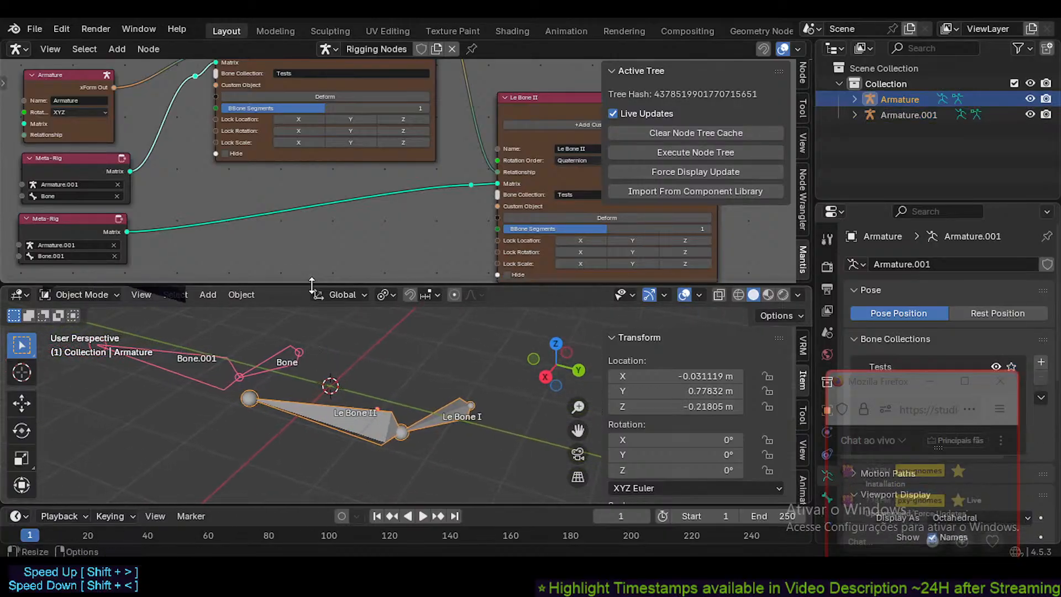
# - Enlarge the node editor area and select the Meta-Rig node that references Bone.001
pyautogui.moveTo(312, 285); pyautogui.dragTo(316, 327)
pyautogui.moveTo(333, 248); pyautogui.dragTo(353, 247, button='middle')
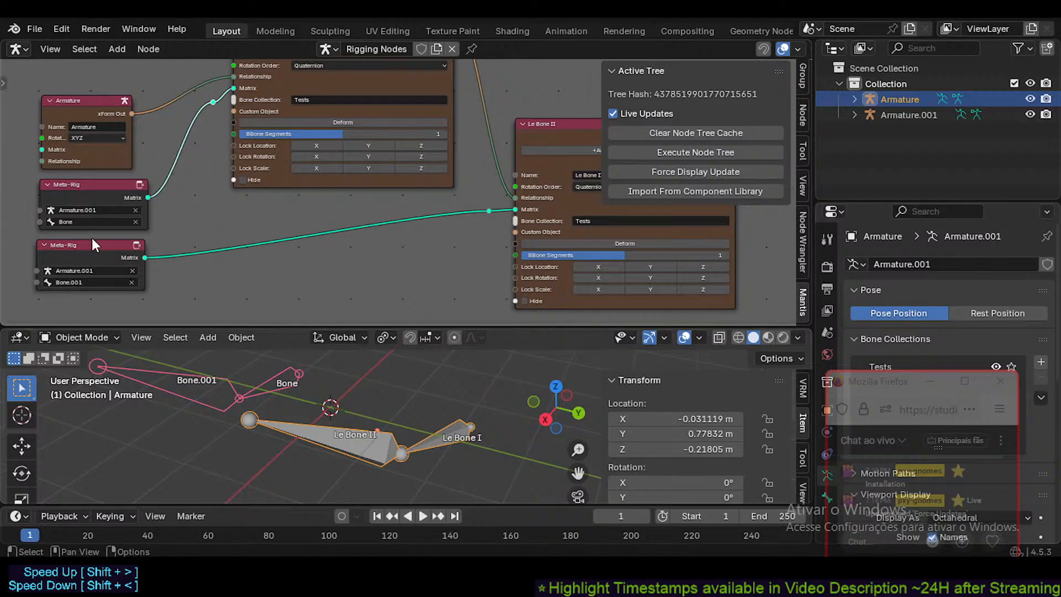
pyautogui.moveTo(92, 250); pyautogui.dragTo(272, 238, button='middle')
pyautogui.click(134, 232)
pyautogui.scroll(1, 334, 263)
pyautogui.hotkey('shift', 'a')
pyautogui.moveTo(345, 266)
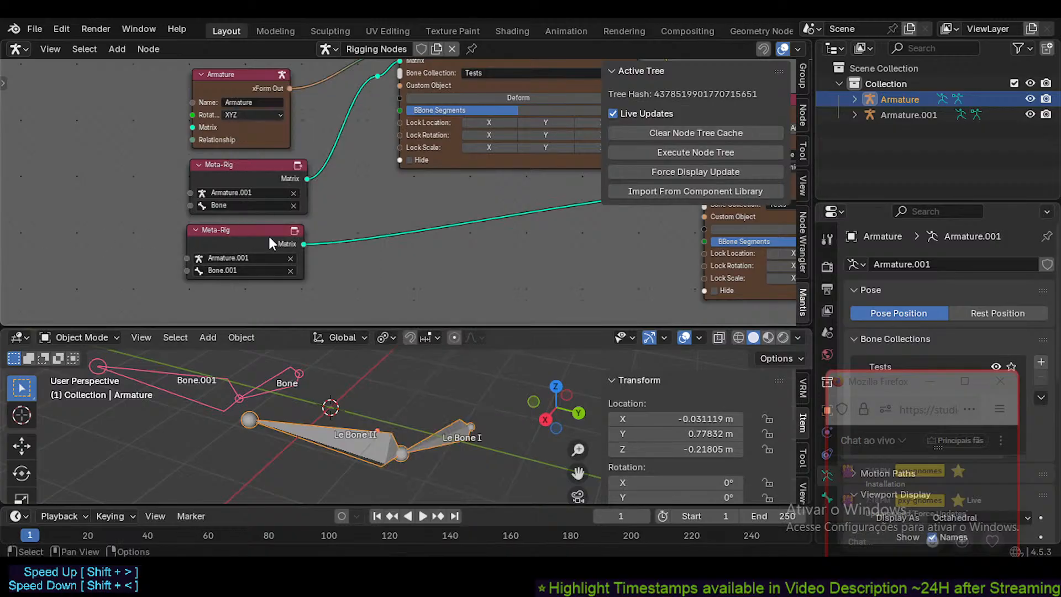
pyautogui.click(233, 240)
pyautogui.moveTo(389, 273); pyautogui.dragTo(367, 270, button='middle')
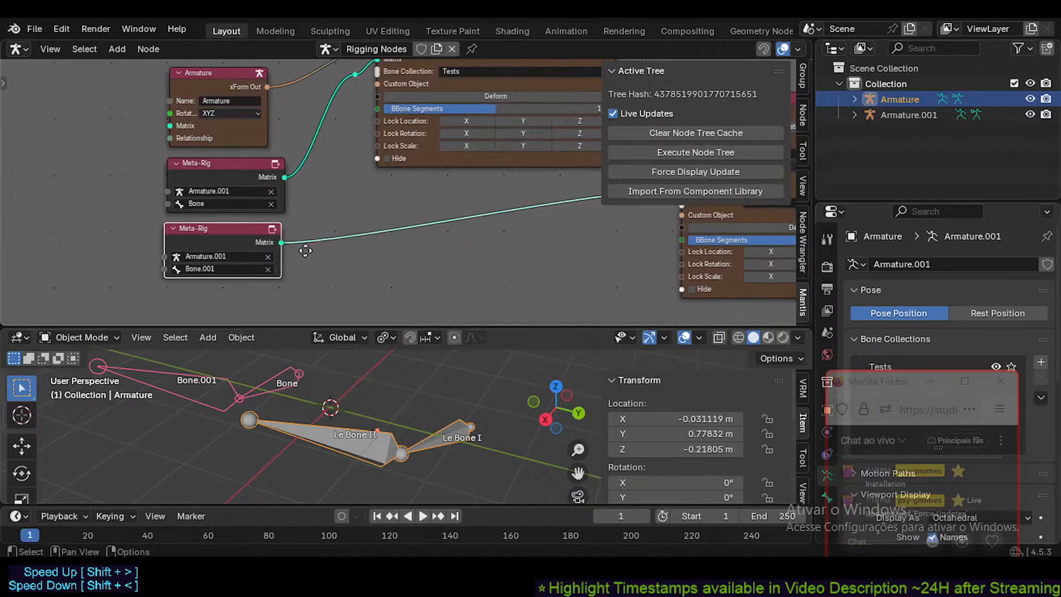
pyautogui.moveTo(263, 270); pyautogui.dragTo(165, 270, button='middle')
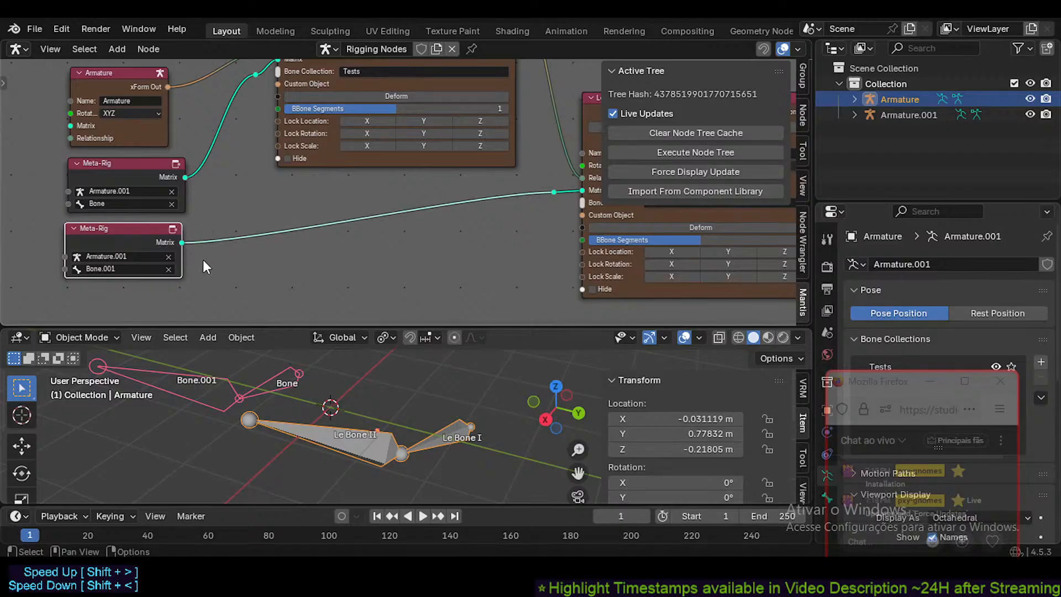
pyautogui.scroll(-1, 166, 250)
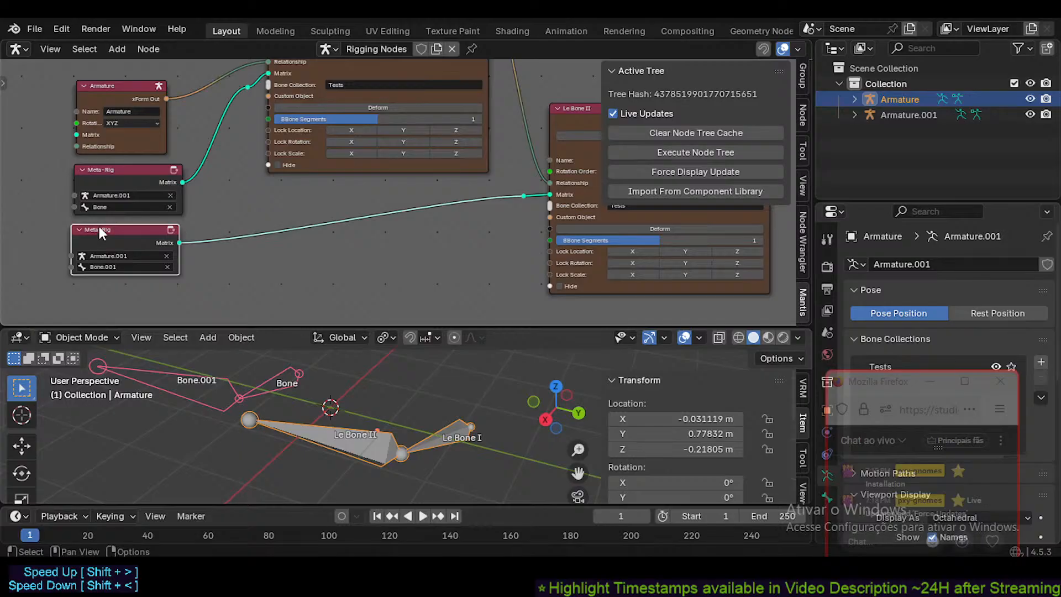
pyautogui.moveTo(267, 272)
pyautogui.mouseDown(button='middle')
pyautogui.moveTo(266, 304)
pyautogui.moveTo(249, 270)
pyautogui.mouseUp(button='middle')
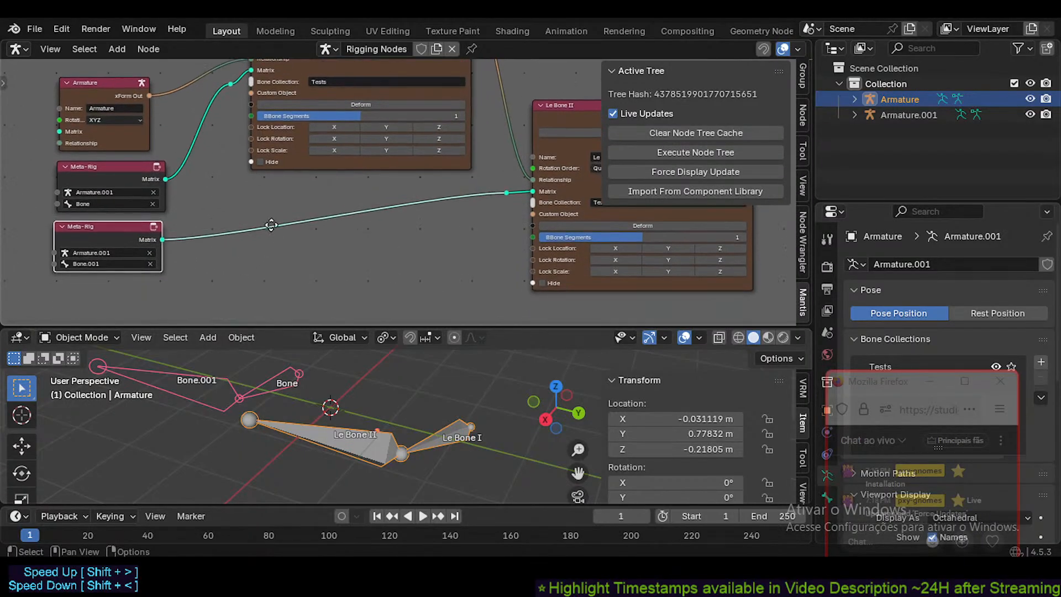
pyautogui.moveTo(271, 225); pyautogui.dragTo(290, 233, button='middle')
# - Move the generated Armature object farther from the meta-rig, to about X -0.70, Y 1.87, Z 0.09 m
pyautogui.click(219, 380)
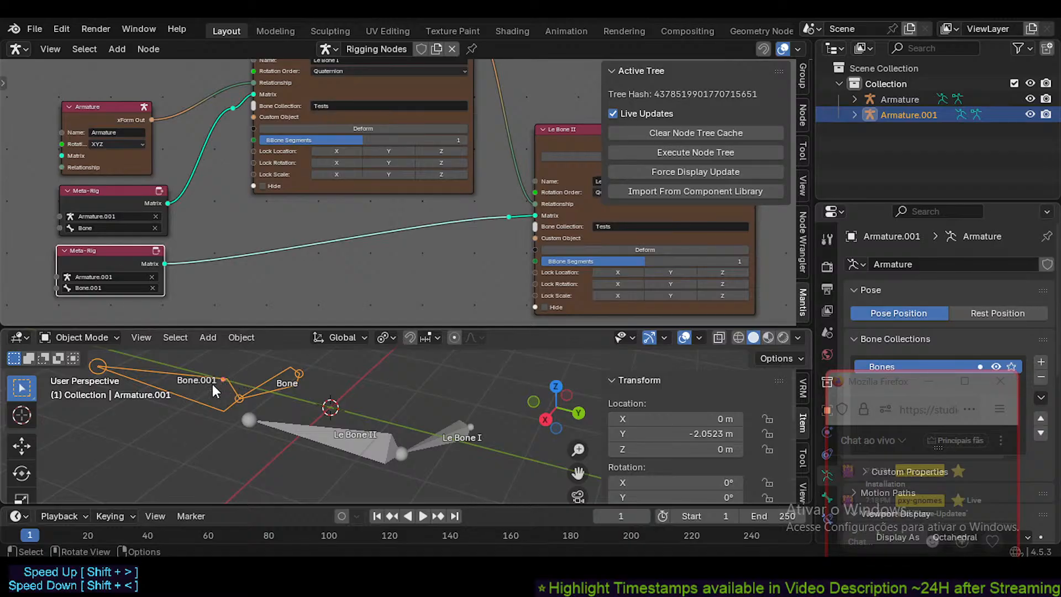
pyautogui.moveTo(224, 379); pyautogui.dragTo(221, 401, button='middle')
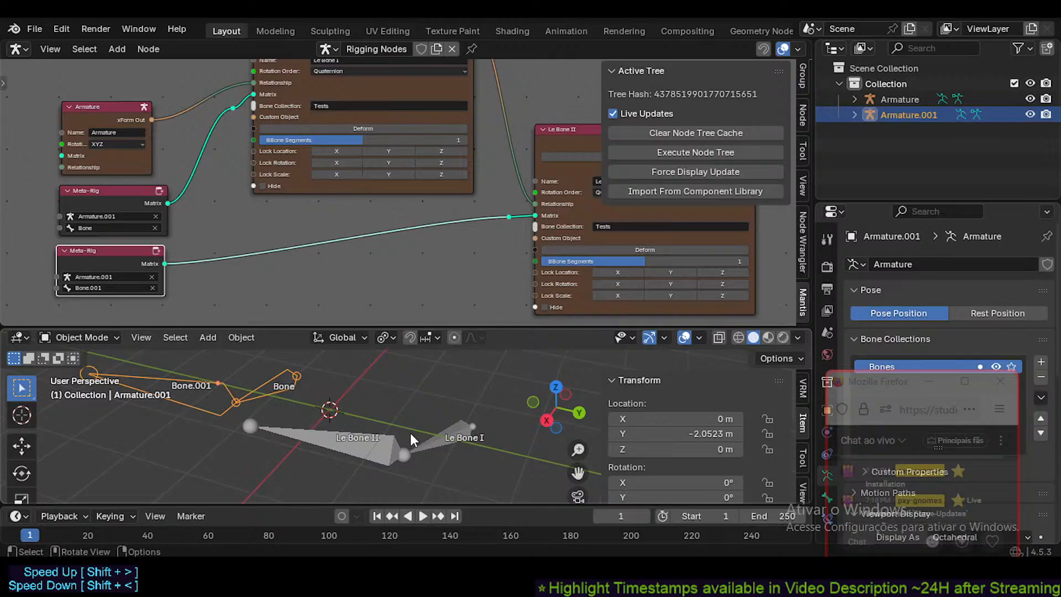
pyautogui.click(344, 432)
pyautogui.press('g')
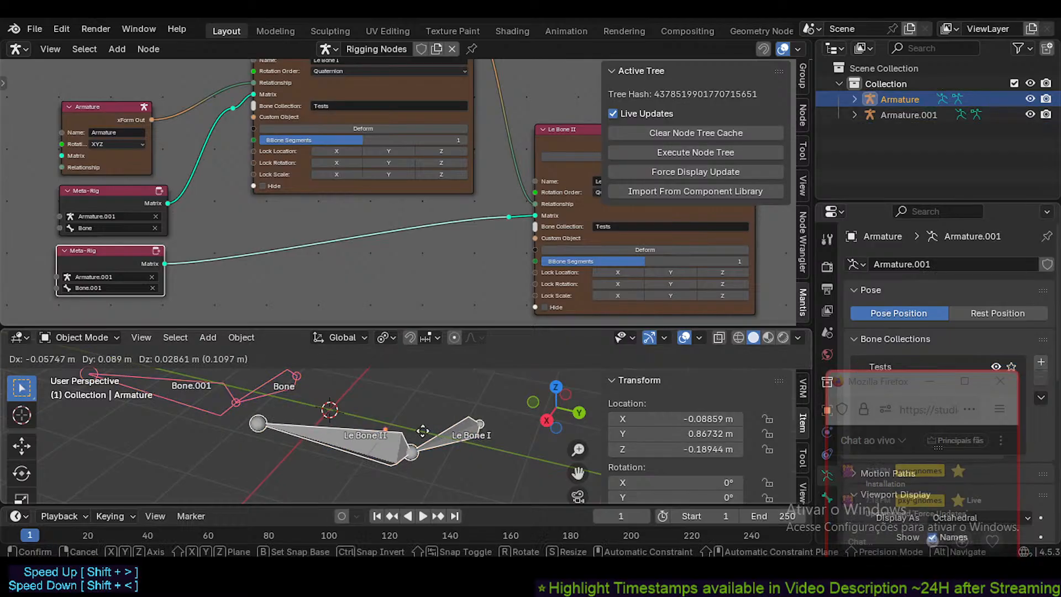
pyautogui.click(463, 421)
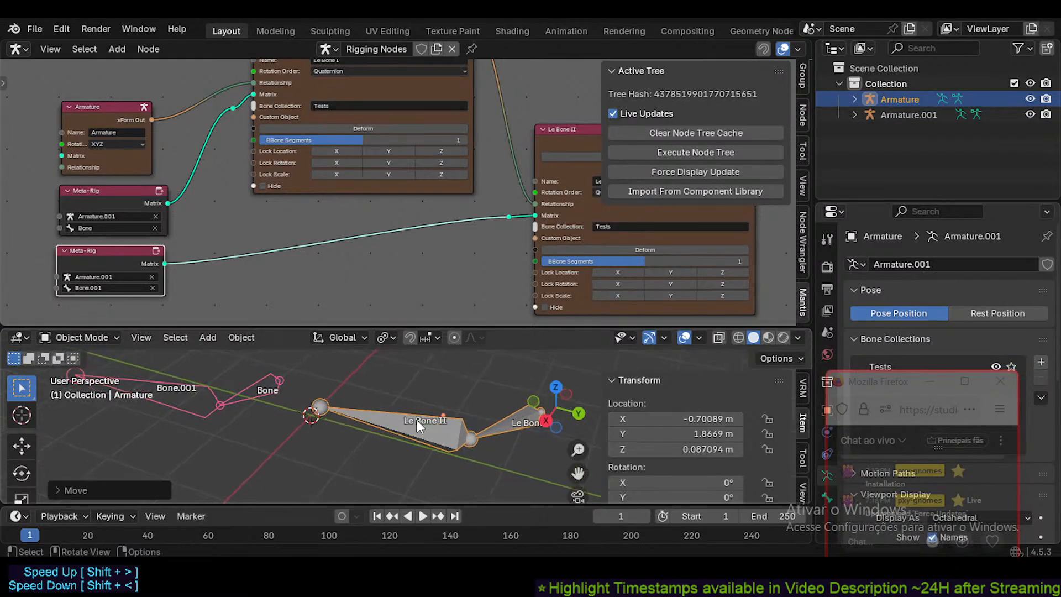
# - Enter Edit Mode on the generated armature and move the tail joint of Le Bone II up and then down in right view
pyautogui.press('Tab')
pyautogui.click(320, 408)
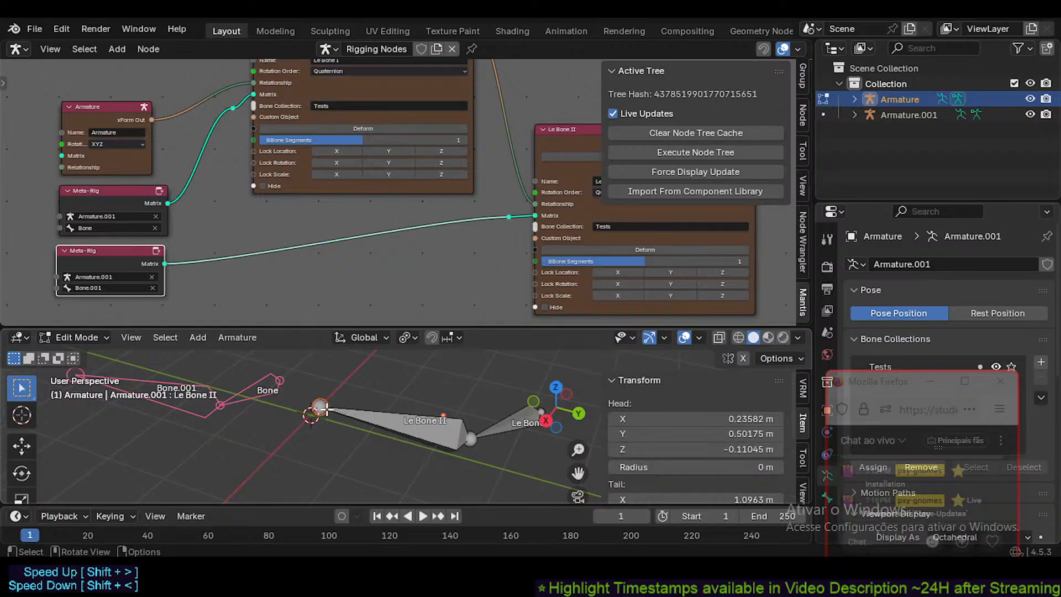
pyautogui.press('g')
pyautogui.press('KP_3')
pyautogui.click(355, 377)
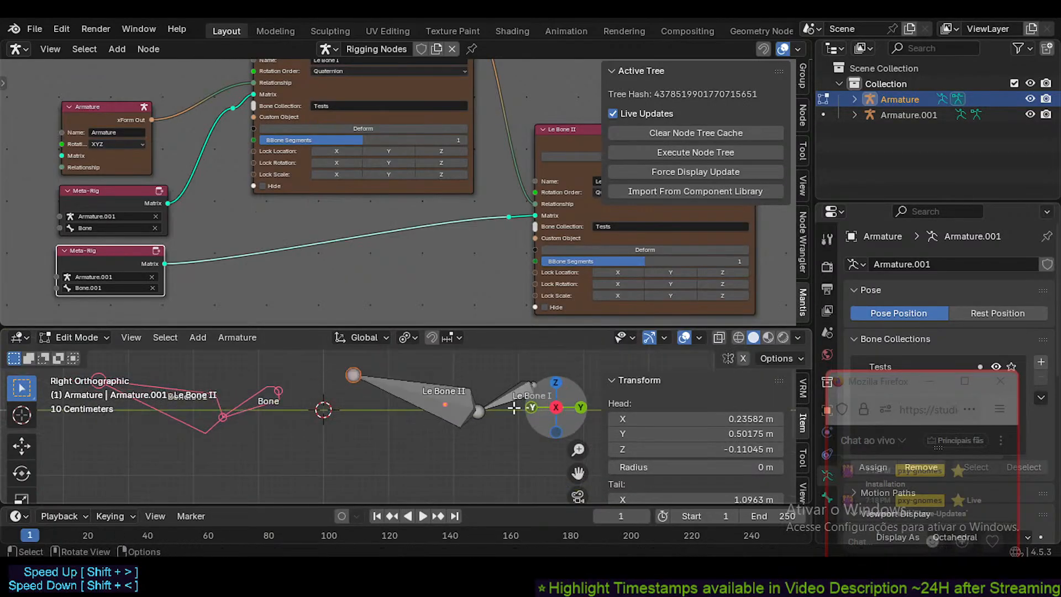
pyautogui.press('g')
pyautogui.click(346, 452)
# - Move Le Bone I to a head position of about X -0.32, Y 1.28, Z 0.50 m, then shift its head joint lower
pyautogui.moveTo(474, 386); pyautogui.dragTo(473, 409, button='middle')
pyautogui.keyDown('shift'); pyautogui.moveTo(474, 409); pyautogui.dragTo(415, 414, button='middle'); pyautogui.keyUp('shift')
pyautogui.click(432, 384)
pyautogui.press('g')
pyautogui.click(392, 404)
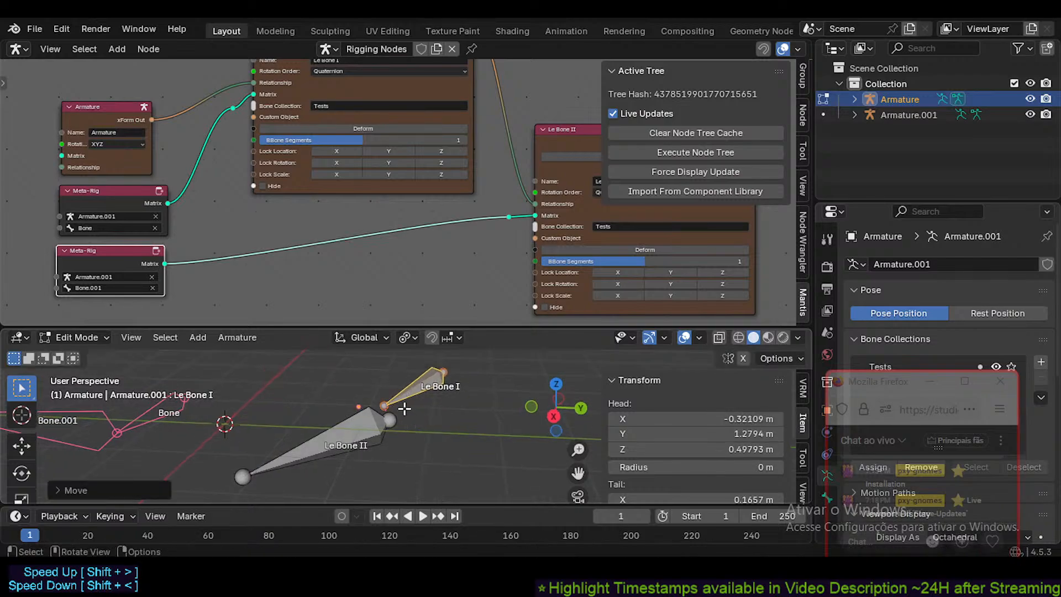
pyautogui.press('g')
pyautogui.click(423, 427)
# - Move the head joint of Le Bone II down to about X 0.38, Y 0.85, Z -0.57 m
pyautogui.click(391, 421)
pyautogui.press('g')
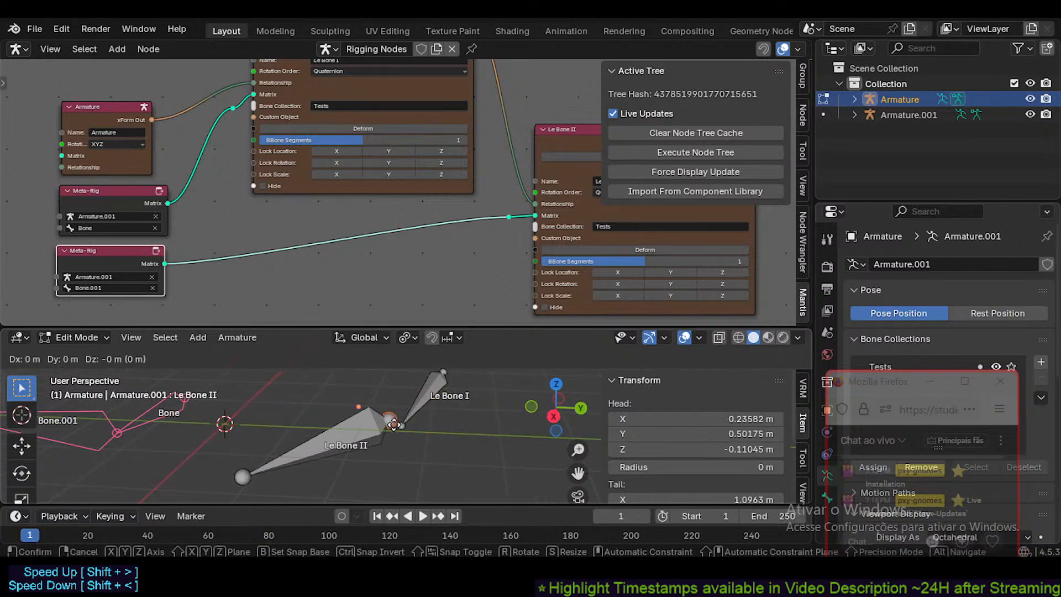
pyautogui.click(413, 454)
pyautogui.keyDown('shift'); pyautogui.moveTo(315, 417); pyautogui.dragTo(367, 392, button='middle'); pyautogui.keyUp('shift')
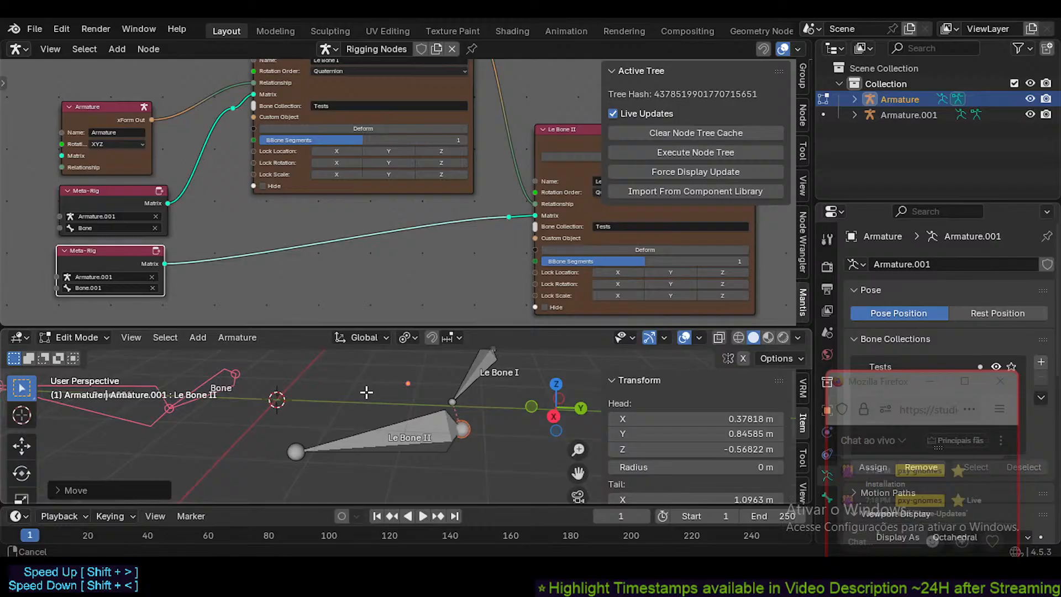
# - Move the whole Le Bone II bone so its head sits at about X 0.41, Y 0.32, Z -0.43 m
pyautogui.moveTo(399, 425); pyautogui.dragTo(388, 434, button='middle')
pyautogui.click(381, 435)
pyautogui.press('g')
pyautogui.click(345, 425)
pyautogui.keyDown('shift'); pyautogui.moveTo(330, 412); pyautogui.dragTo(327, 429, button='middle'); pyautogui.keyUp('shift')
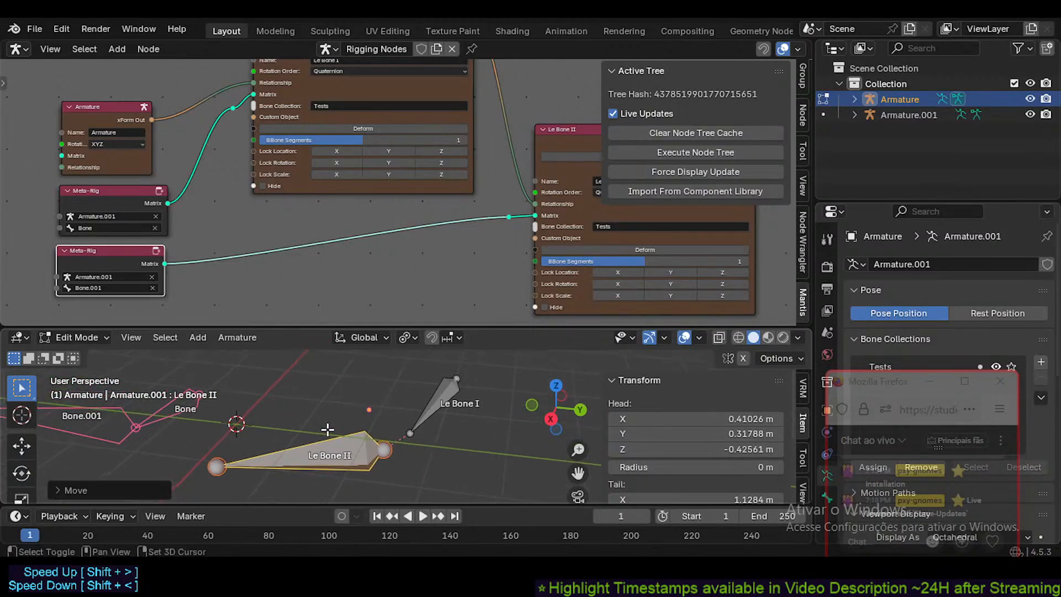
# - Rotate Le Bone II, then raise its tail joint above the grid near the world origin
pyautogui.press('r')
pyautogui.click(354, 427)
pyautogui.click(223, 449)
pyautogui.press('g')
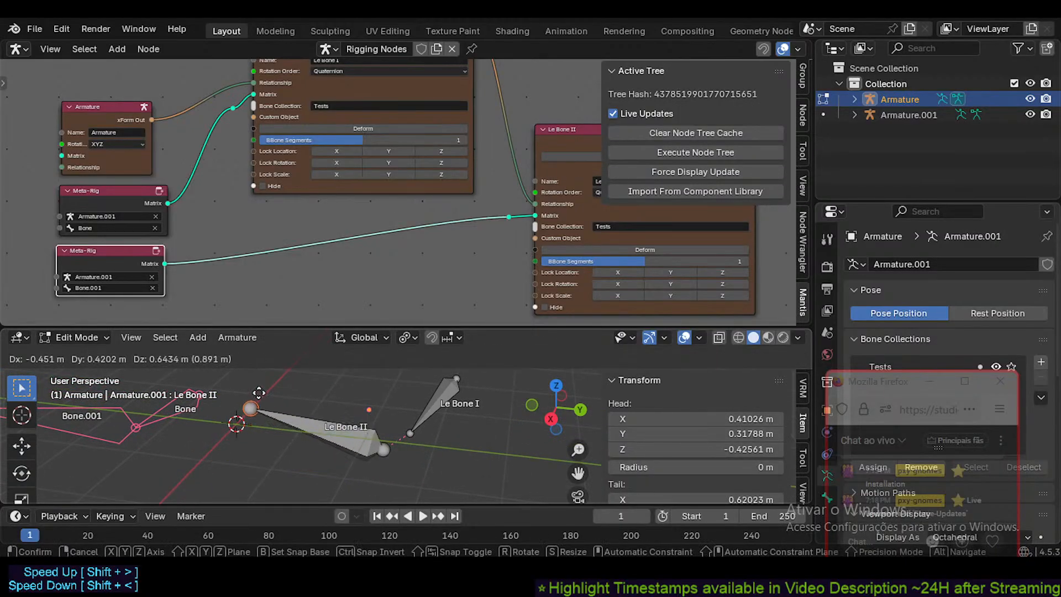
pyautogui.click(264, 402)
# - Move the whole Le Bone II bone so its head sits at about X 0.42, Y 0.49, Z -0.51 m
pyautogui.click(328, 433)
pyautogui.press('g')
pyautogui.click(342, 443)
pyautogui.moveTo(277, 432); pyautogui.dragTo(284, 431, button='middle')
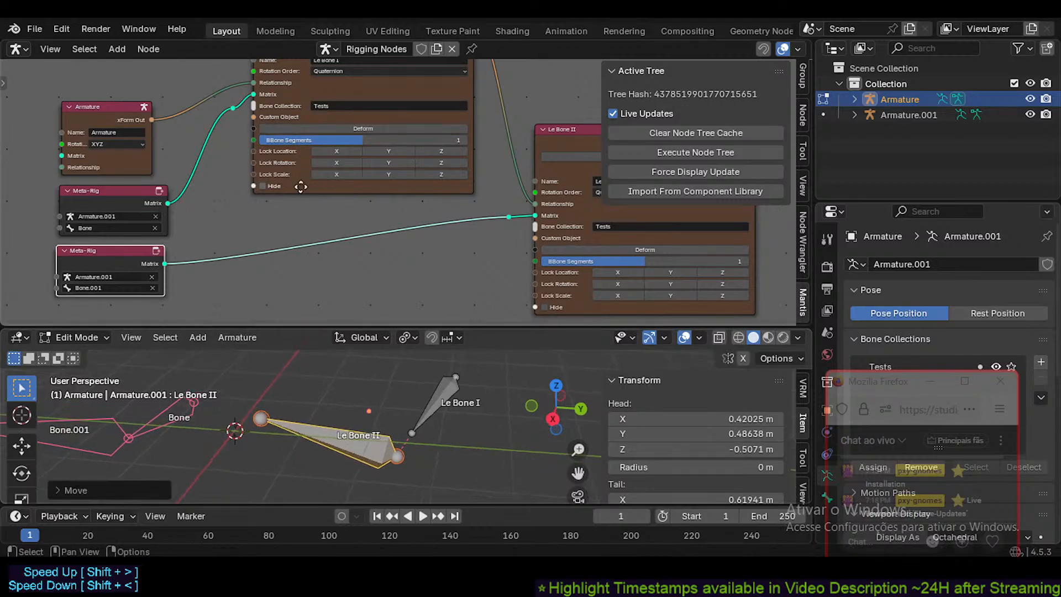
pyautogui.moveTo(300, 187); pyautogui.dragTo(296, 183, button='middle')
pyautogui.moveTo(277, 284); pyautogui.dragTo(320, 282, button='middle')
pyautogui.moveTo(322, 405); pyautogui.dragTo(344, 406, button='middle')
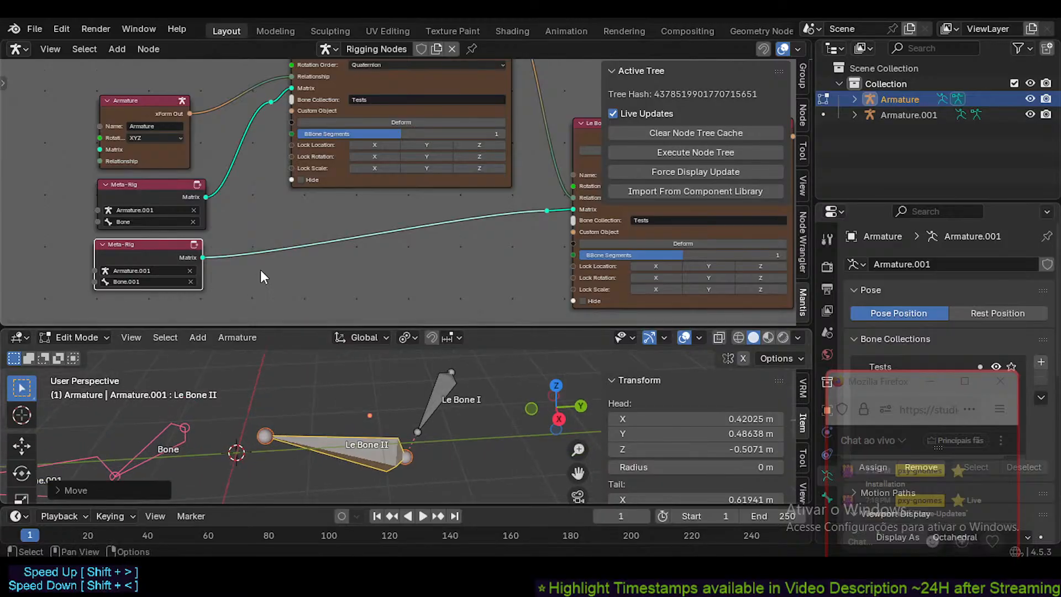
pyautogui.moveTo(207, 174); pyautogui.dragTo(174, 164, button='middle')
pyautogui.moveTo(261, 194); pyautogui.dragTo(338, 219, button='middle')
pyautogui.moveTo(311, 405); pyautogui.dragTo(340, 406, button='middle')
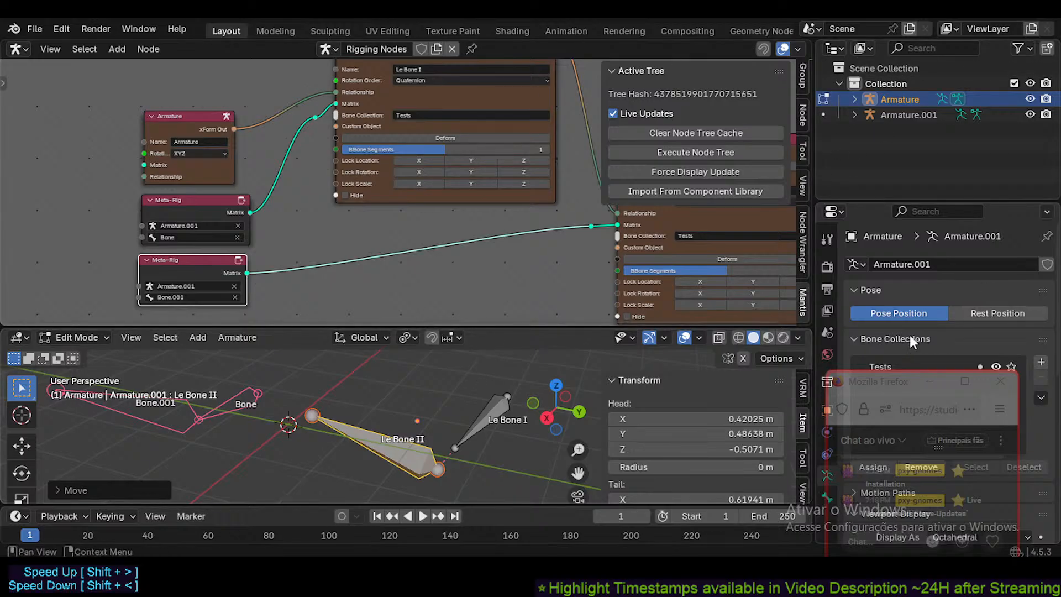
pyautogui.moveTo(890, 384); pyautogui.dragTo(895, 303)
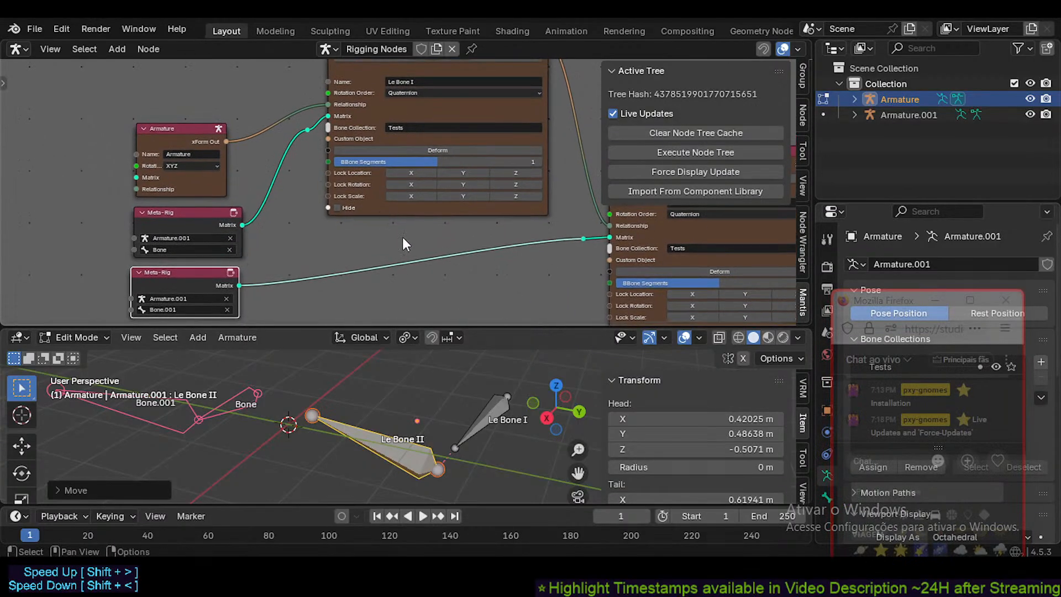
pyautogui.moveTo(402, 237); pyautogui.dragTo(351, 218, button='middle')
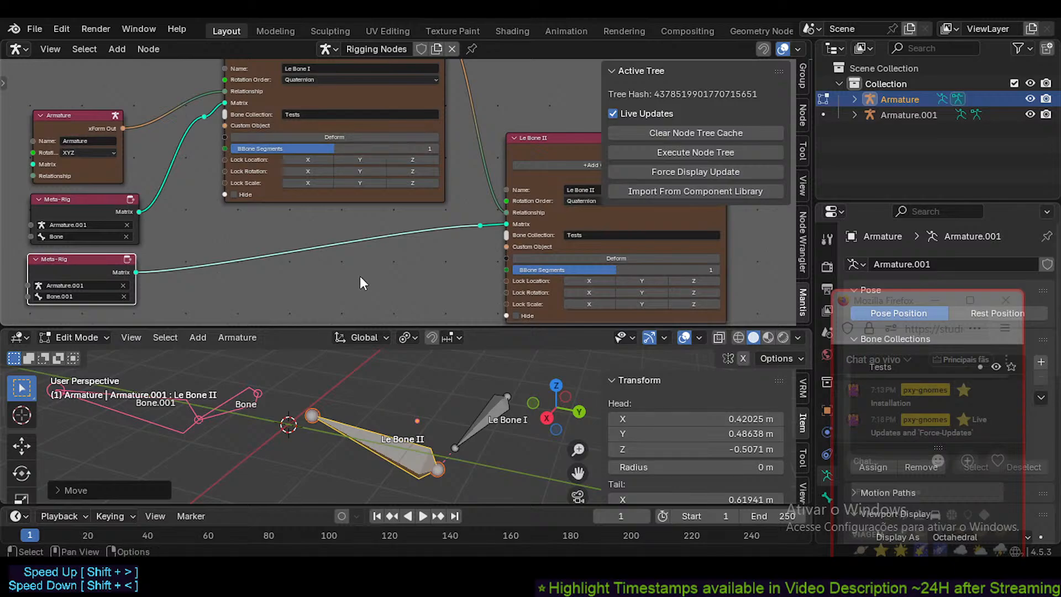
# - Return the generated armature from Edit Mode to Object Mode
pyautogui.click(407, 419)
pyautogui.hotkey('ctrl', 'Tab')
pyautogui.click(282, 419)
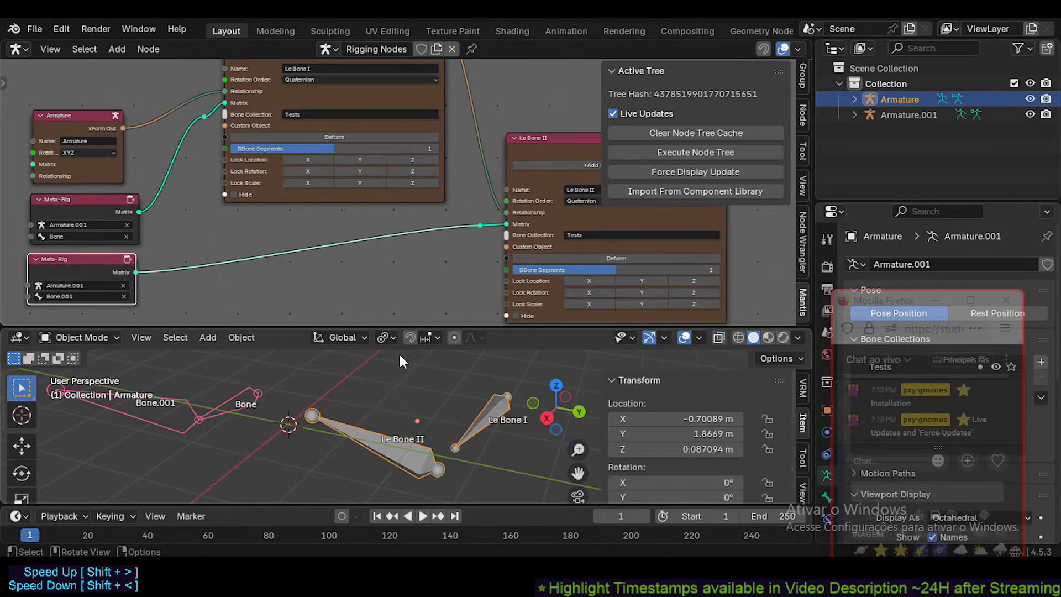
pyautogui.moveTo(397, 237)
pyautogui.keyDown('shift'); pyautogui.mouseDown(button='middle')
pyautogui.moveTo(387, 230)
pyautogui.moveTo(381, 242)
pyautogui.mouseUp(button='middle'); pyautogui.keyUp('shift')
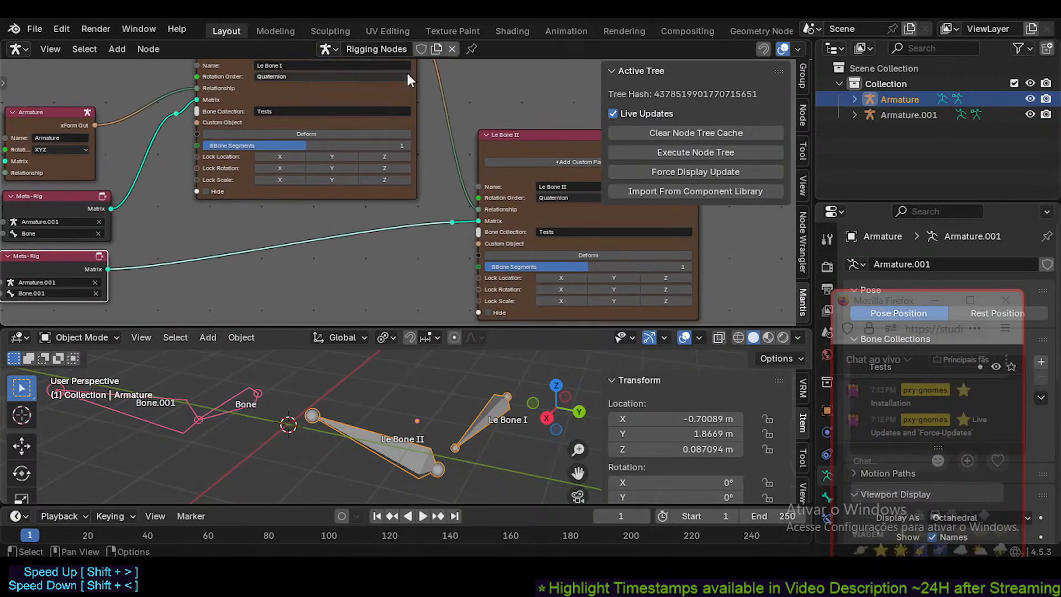
# - Move the Firefox live chat window higher and insert a star emoji in the chat message
pyautogui.moveTo(887, 283)
pyautogui.moveTo(902, 306); pyautogui.dragTo(907, 186)
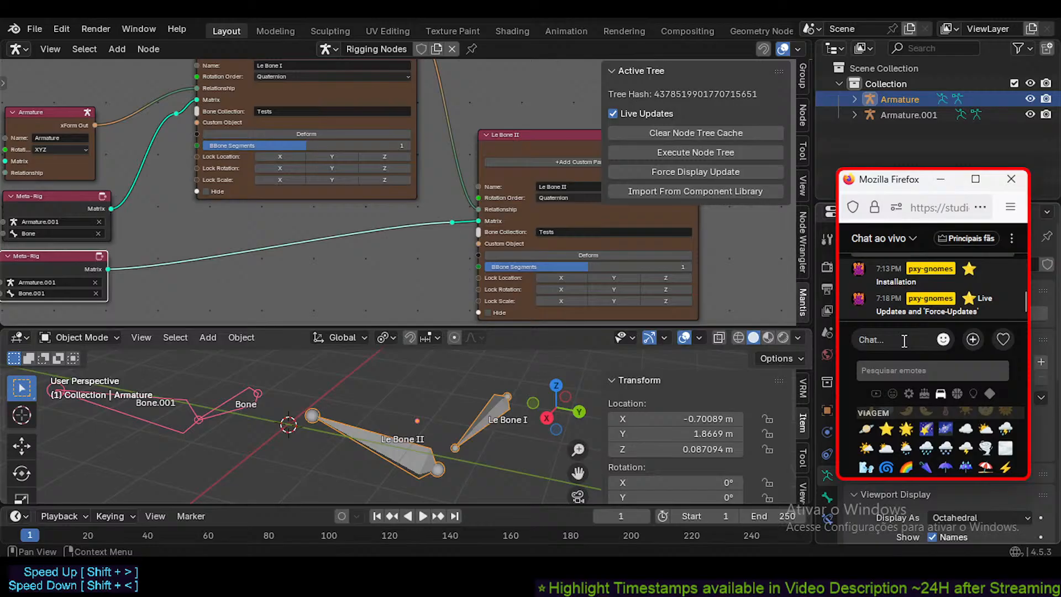
pyautogui.click(885, 428)
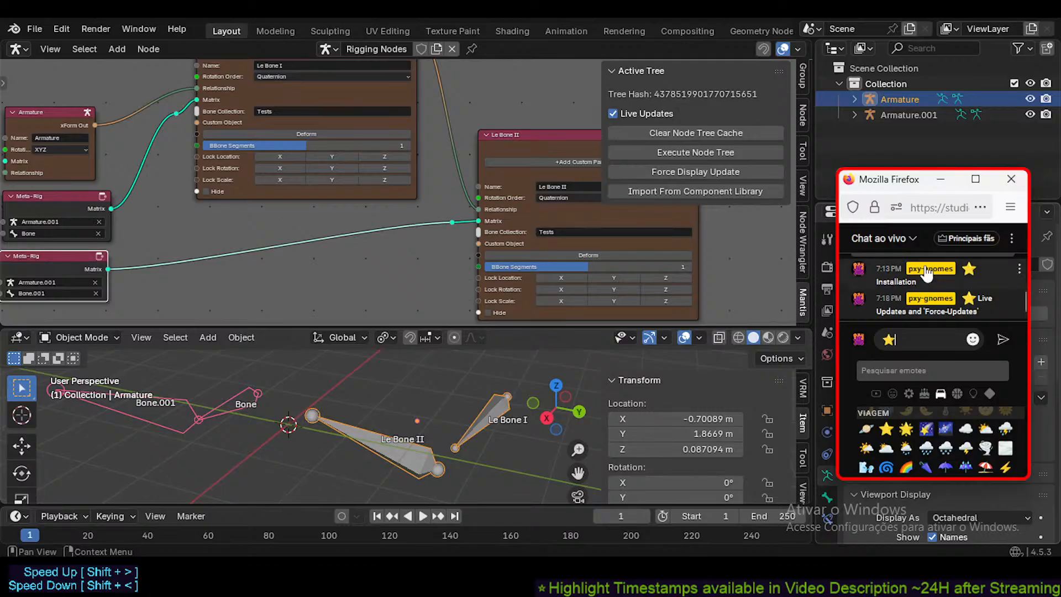
# - Examine how the Armature and Meta-Rig nodes connect to the Le Bone I and Le Bone II nodes
pyautogui.scroll(-4, 363, 213)
pyautogui.moveTo(515, 264); pyautogui.dragTo(433, 274, button='middle')
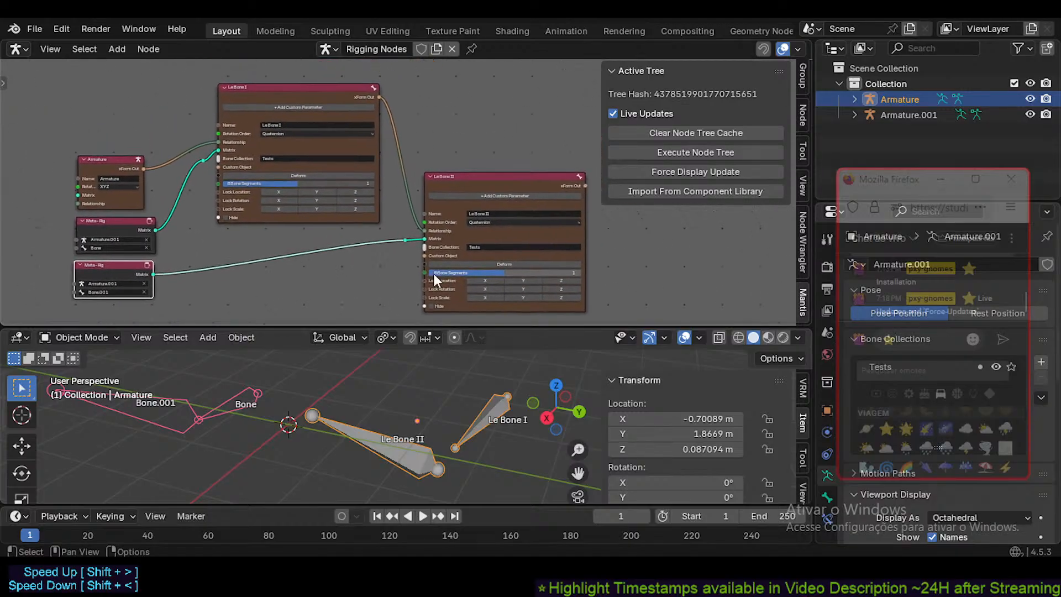
pyautogui.scroll(-1, 412, 253)
pyautogui.moveTo(365, 252); pyautogui.dragTo(382, 230, button='middle')
pyautogui.scroll(2, 388, 246)
pyautogui.scroll(-2, 388, 246)
pyautogui.scroll(1, 387, 224)
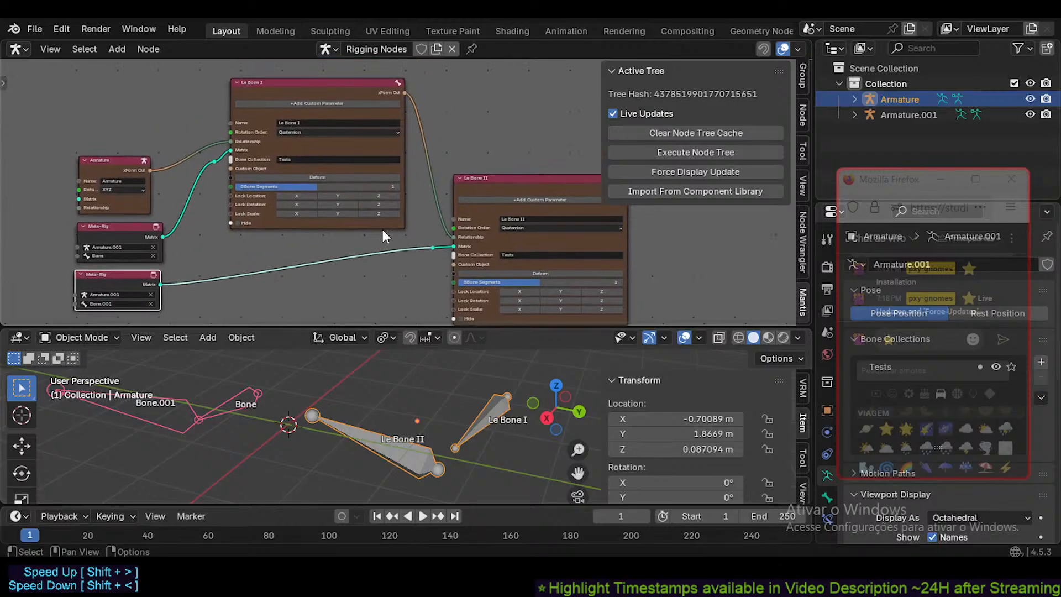
pyautogui.scroll(-1, 382, 241)
pyautogui.moveTo(386, 270); pyautogui.dragTo(387, 230, button='middle')
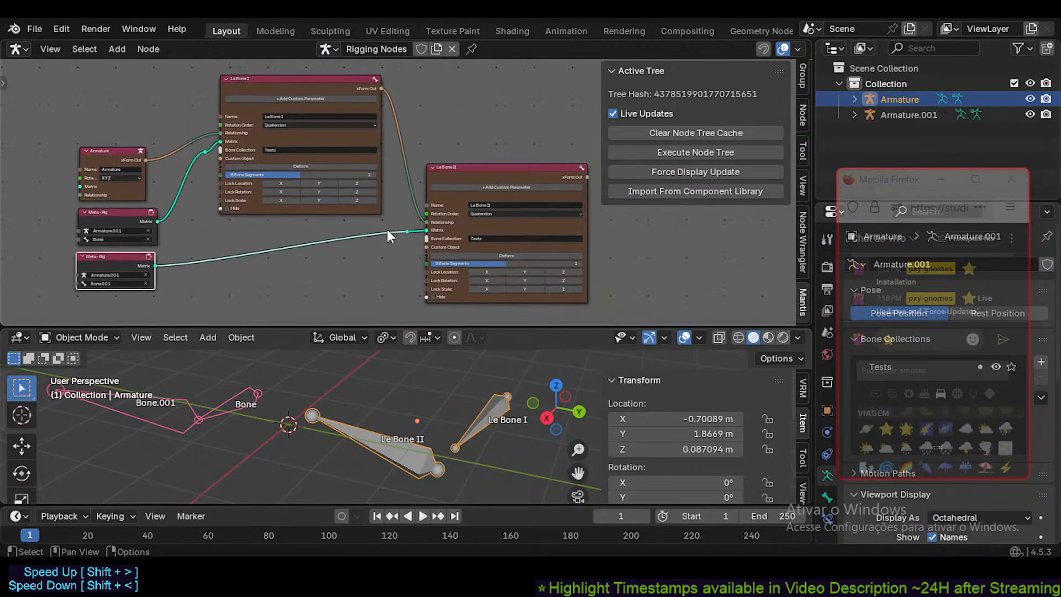
pyautogui.scroll(-2, 388, 230)
pyautogui.moveTo(362, 188); pyautogui.dragTo(334, 194, button='middle')
pyautogui.scroll(-1, 334, 193)
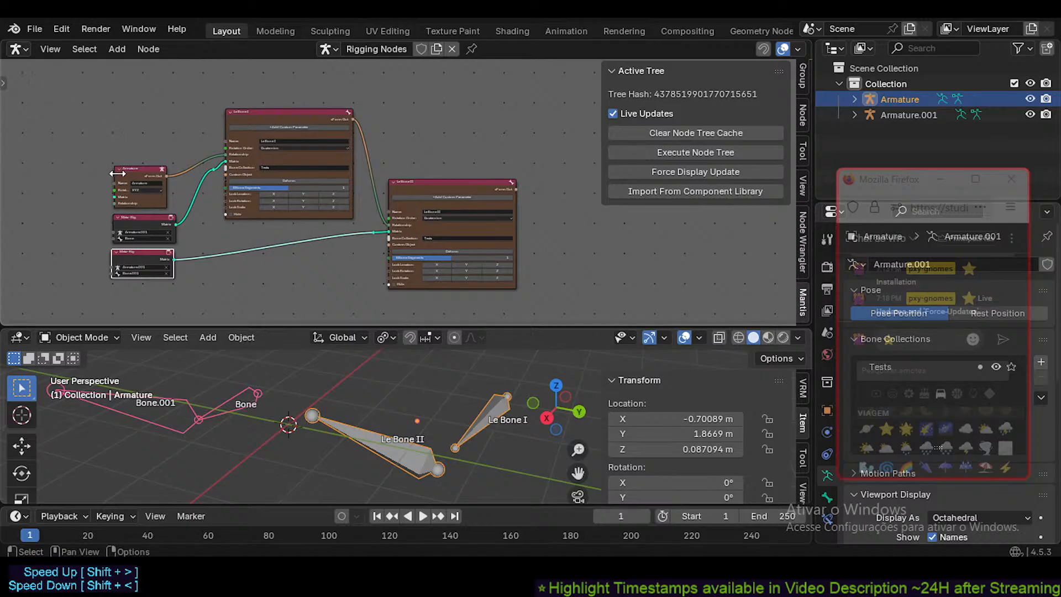
pyautogui.scroll(1, 160, 176)
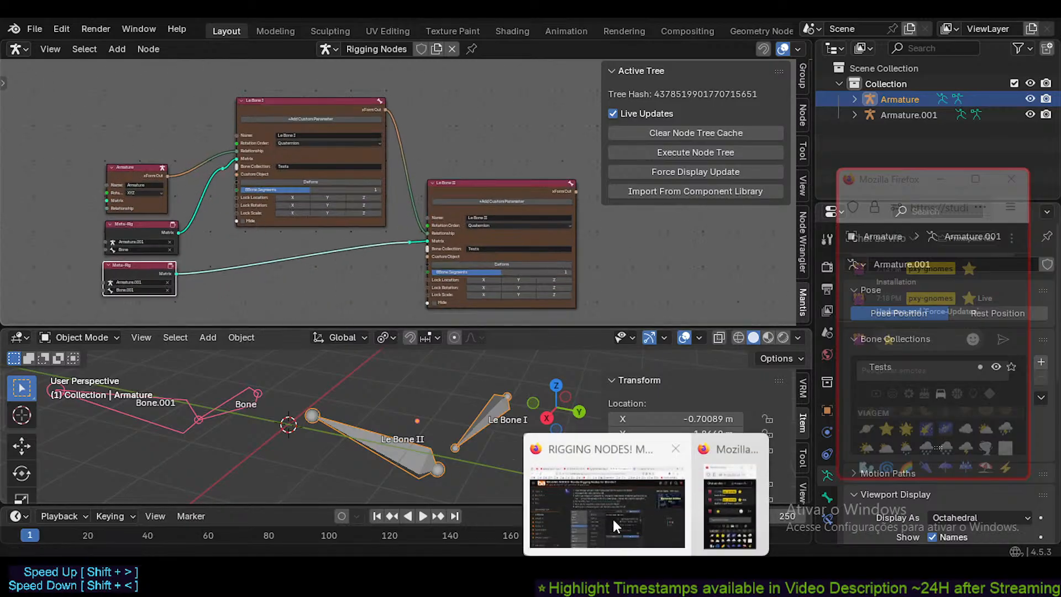
# - Switch to Firefox to view the opening post of the Mantis Rigging Nodes thread on blenderartists.org, and return to Blender
pyautogui.click(612, 517)
pyautogui.scroll(3, 334, 268)
pyautogui.scroll(10, 334, 267)
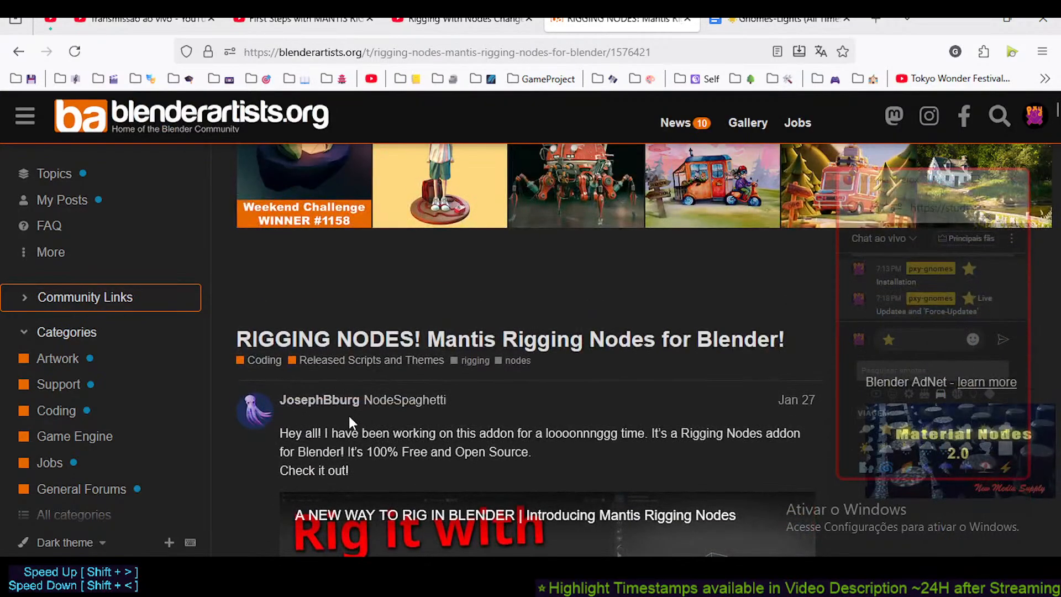
pyautogui.hotkey('alt', 'Tab')
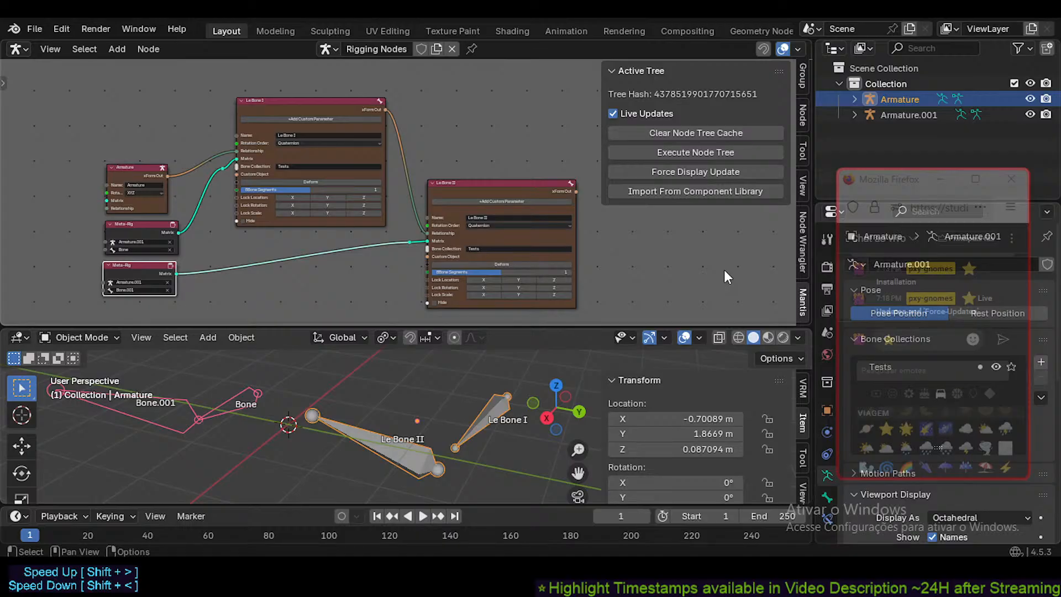
# - Inspect the Le Bone I and Le Bone II nodes and the relationship link between them
pyautogui.scroll(2, 446, 195)
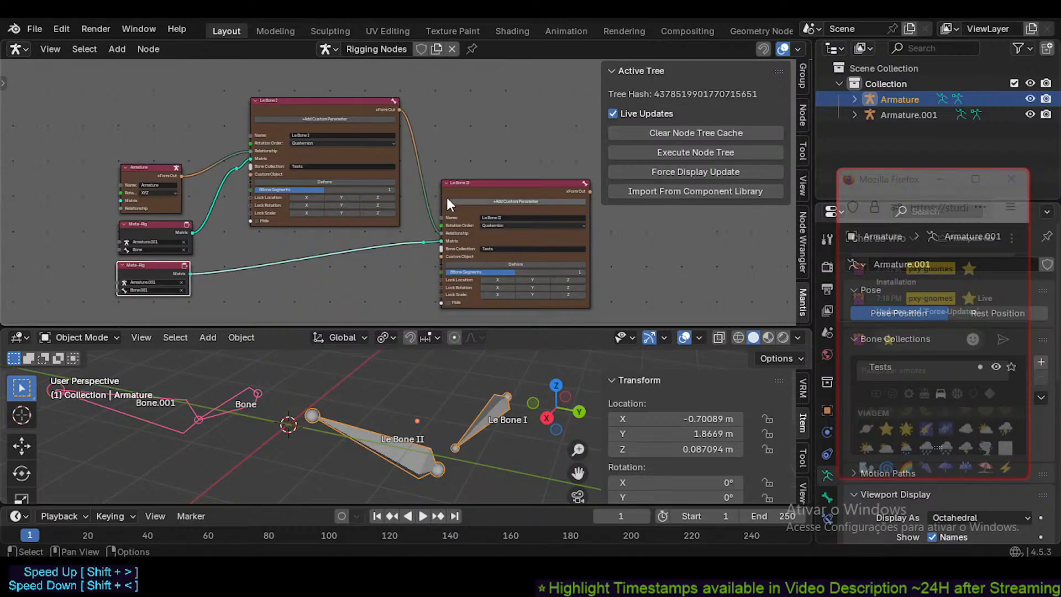
pyautogui.moveTo(449, 193); pyautogui.dragTo(388, 192, button='middle')
pyautogui.scroll(-3, 371, 181)
pyautogui.moveTo(284, 177); pyautogui.dragTo(314, 177, button='middle')
pyautogui.scroll(4, 313, 176)
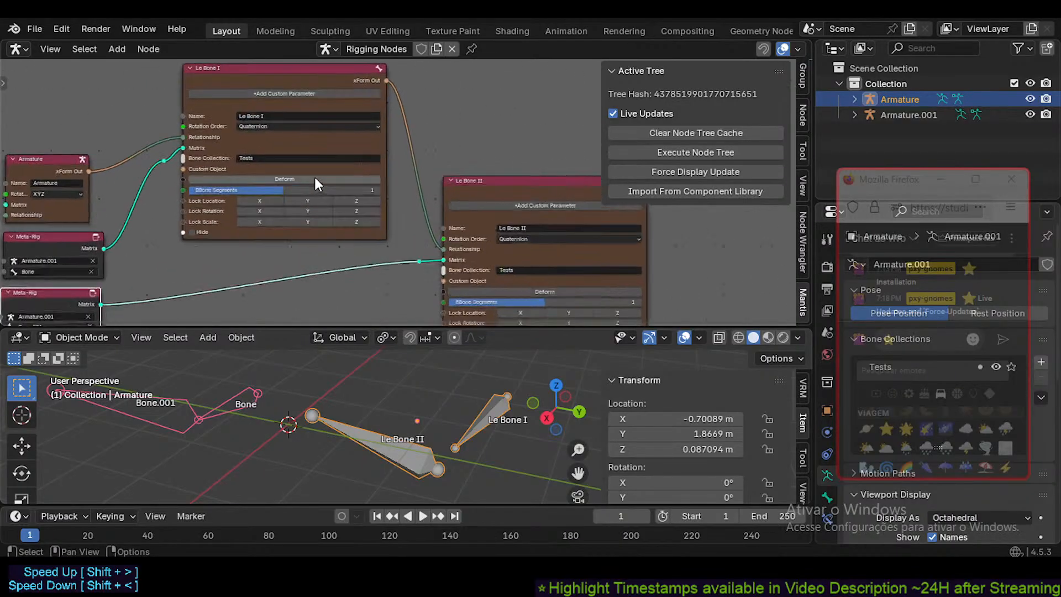
pyautogui.scroll(-4, 355, 175)
pyautogui.moveTo(415, 198); pyautogui.dragTo(396, 199, button='middle')
pyautogui.scroll(3, 397, 199)
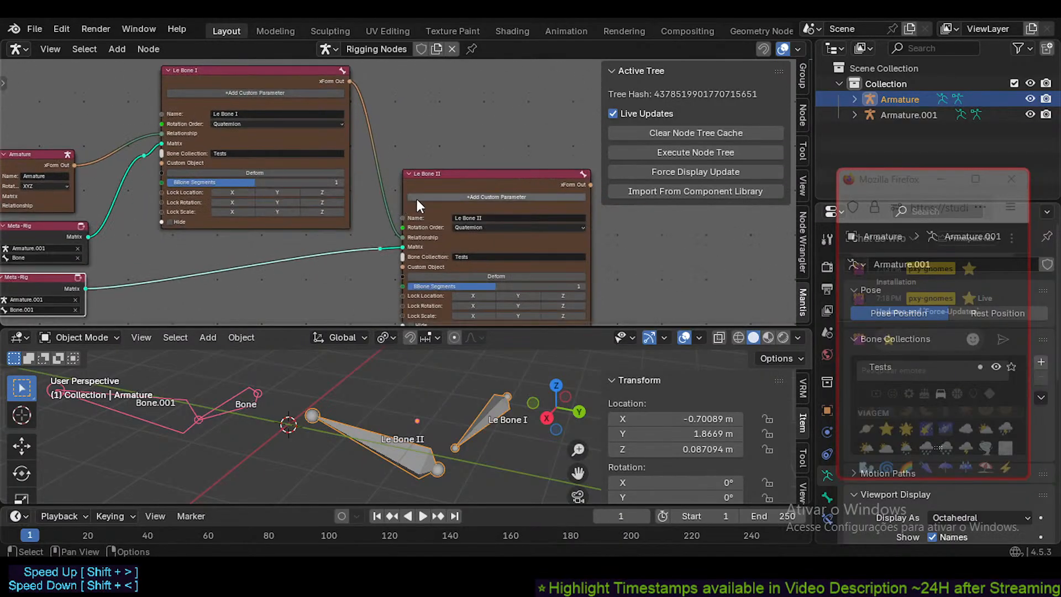
pyautogui.scroll(-1, 476, 205)
pyautogui.moveTo(475, 205); pyautogui.dragTo(466, 192, button='middle')
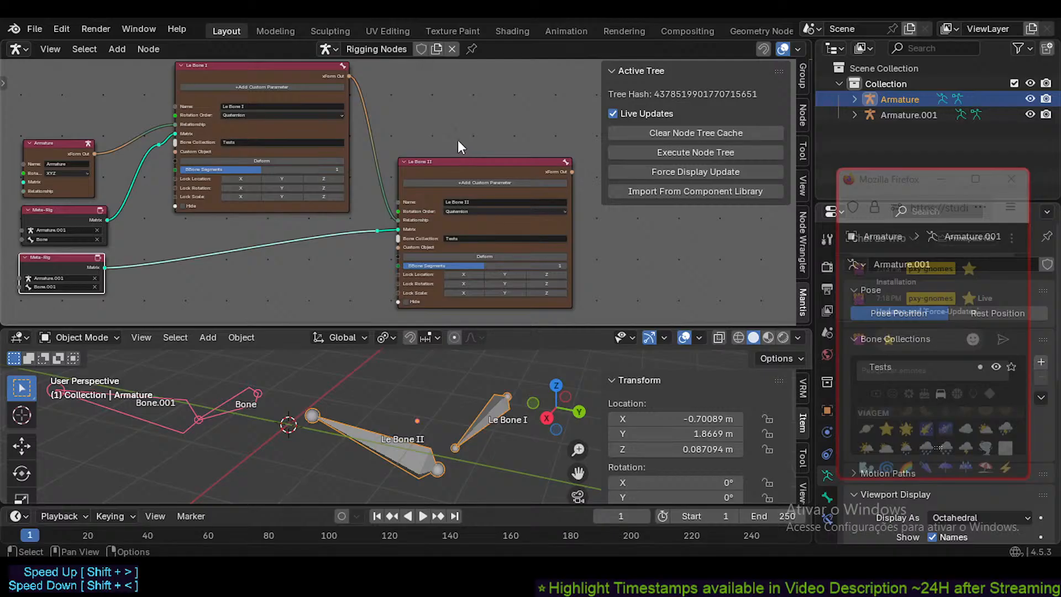
pyautogui.scroll(-1, 457, 147)
pyautogui.moveTo(457, 147); pyautogui.dragTo(479, 158, button='middle')
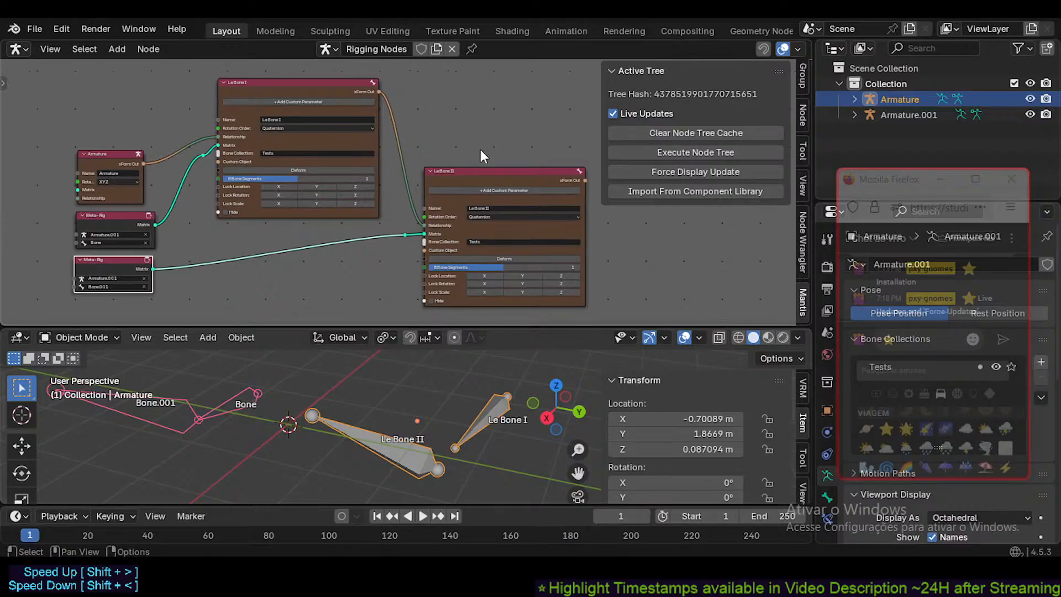
pyautogui.moveTo(476, 143); pyautogui.dragTo(398, 143, button='middle')
pyautogui.scroll(-1, 507, 148)
pyautogui.scroll(2, 486, 135)
pyautogui.scroll(-1, 466, 132)
pyautogui.scroll(1, 462, 153)
pyautogui.scroll(-1, 445, 145)
pyautogui.scroll(1, 440, 139)
pyautogui.scroll(-1, 440, 138)
pyautogui.scroll(1, 446, 137)
pyautogui.scroll(-1, 386, 135)
pyautogui.moveTo(426, 181); pyautogui.dragTo(415, 174, button='middle')
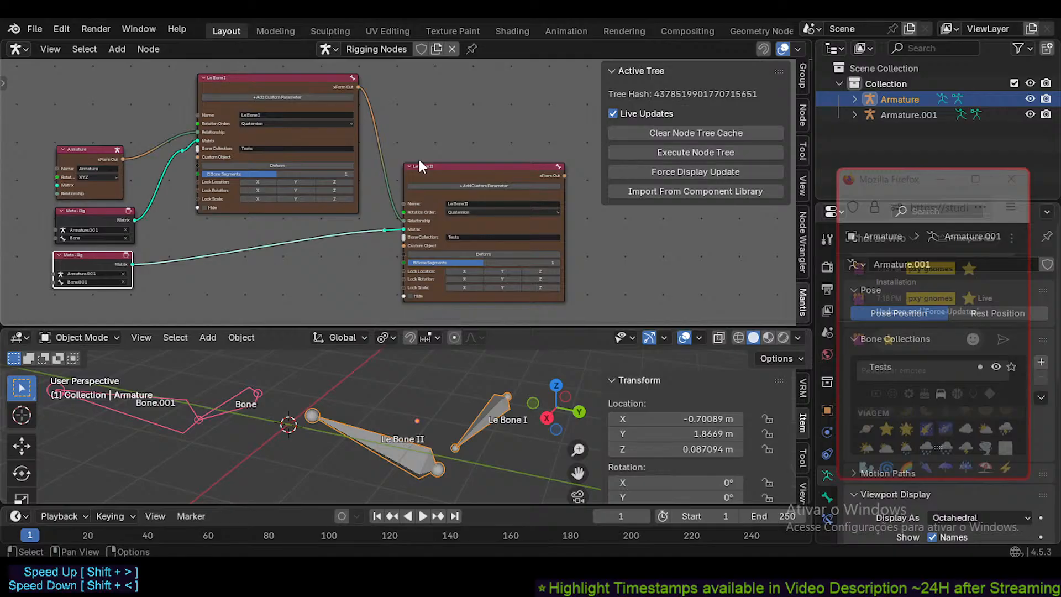
pyautogui.moveTo(446, 149); pyautogui.dragTo(473, 150, button='middle')
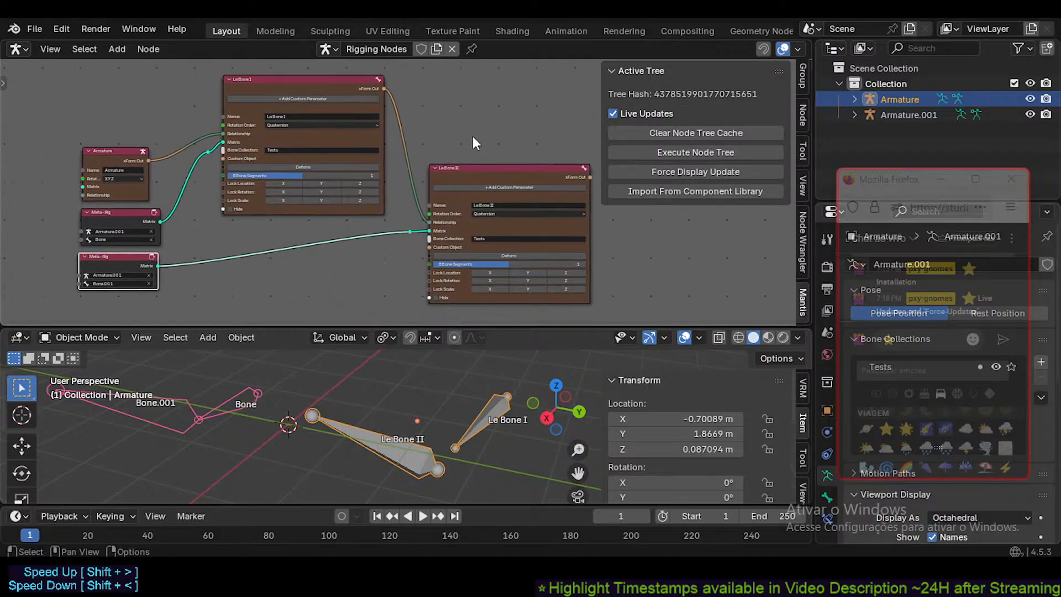
pyautogui.moveTo(489, 111); pyautogui.dragTo(473, 130, button='middle')
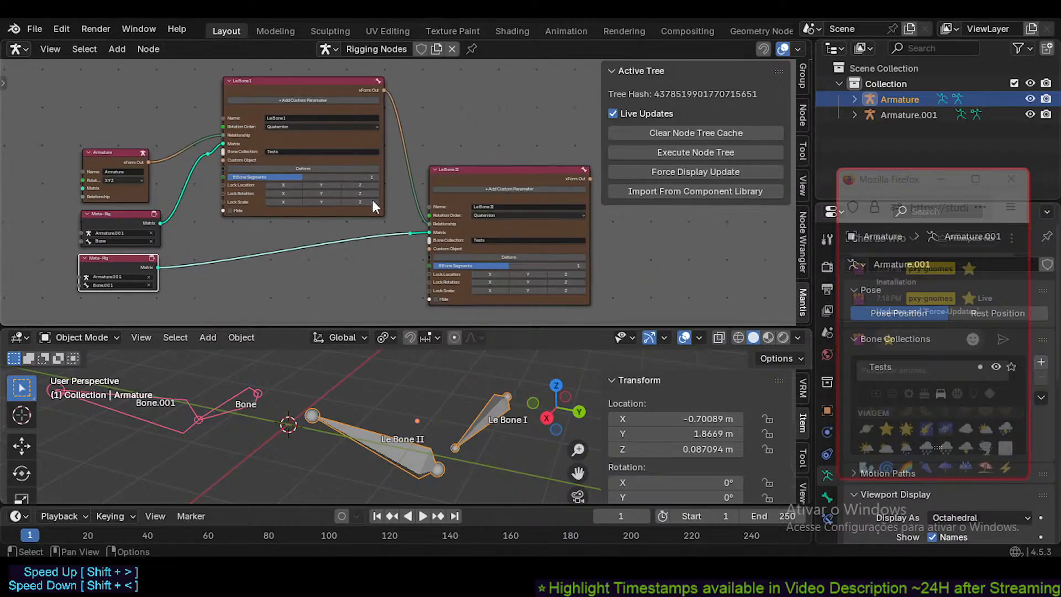
# - Deselect the Meta-Rig node and review the complete rigging node tree
pyautogui.click(478, 150)
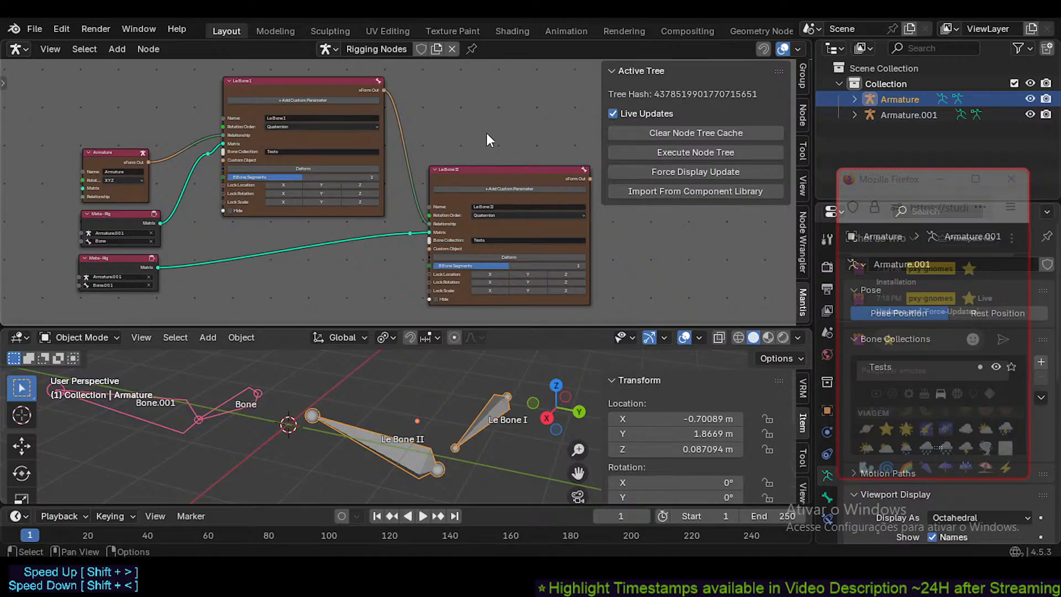
pyautogui.moveTo(486, 114); pyautogui.dragTo(442, 119, button='middle')
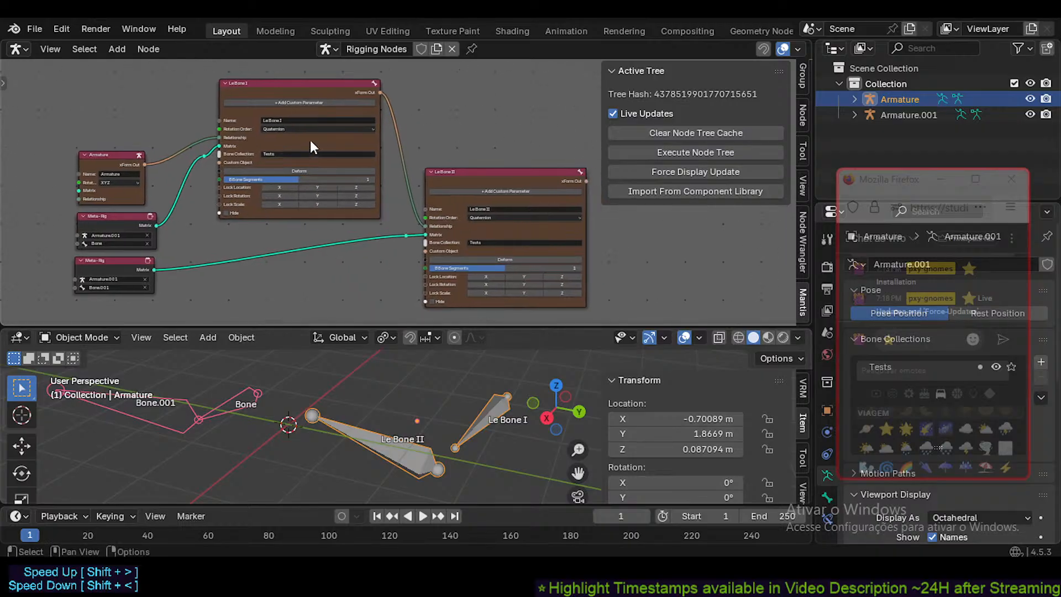
pyautogui.moveTo(372, 139); pyautogui.dragTo(399, 134, button='middle')
pyautogui.moveTo(378, 197); pyautogui.dragTo(256, 197, button='middle')
pyautogui.moveTo(209, 221); pyautogui.dragTo(259, 251, button='middle')
pyautogui.scroll(-1, 348, 221)
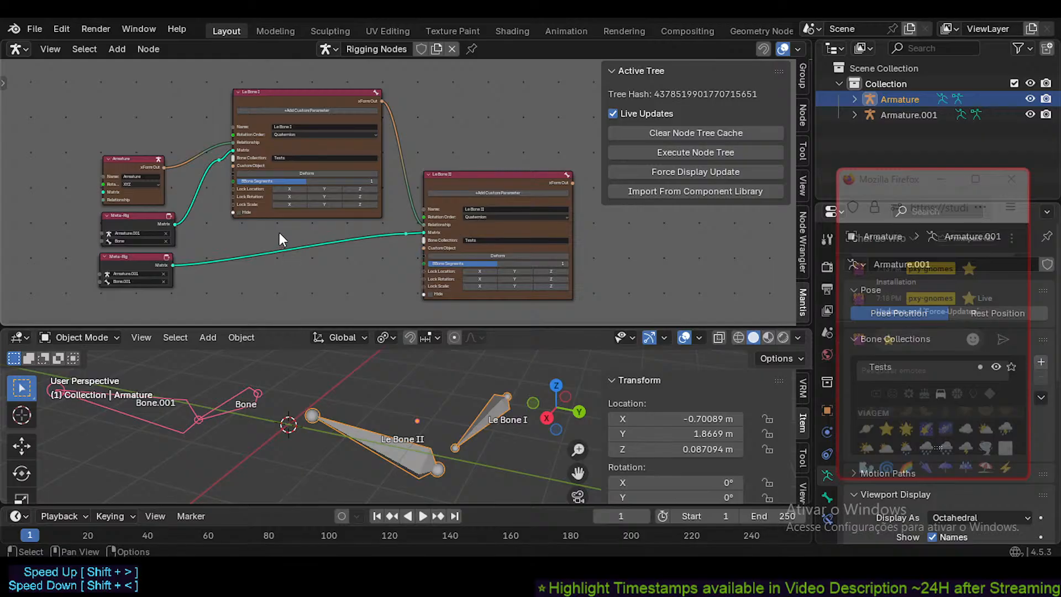
pyautogui.moveTo(442, 161)
pyautogui.mouseDown(button='middle')
pyautogui.moveTo(422, 137)
pyautogui.moveTo(411, 185)
pyautogui.moveTo(405, 171)
pyautogui.moveTo(436, 161)
pyautogui.mouseUp(button='middle')
pyautogui.scroll(2, 436, 161)
pyautogui.scroll(-2, 422, 138)
pyautogui.scroll(1, 419, 177)
pyautogui.scroll(2, 419, 177)
pyautogui.scroll(-2, 420, 176)
# - Box-select all the Armature, Meta-Rig and bone nodes repeatedly, clearing the selection each time
pyautogui.moveTo(65, 72); pyautogui.dragTo(596, 310)
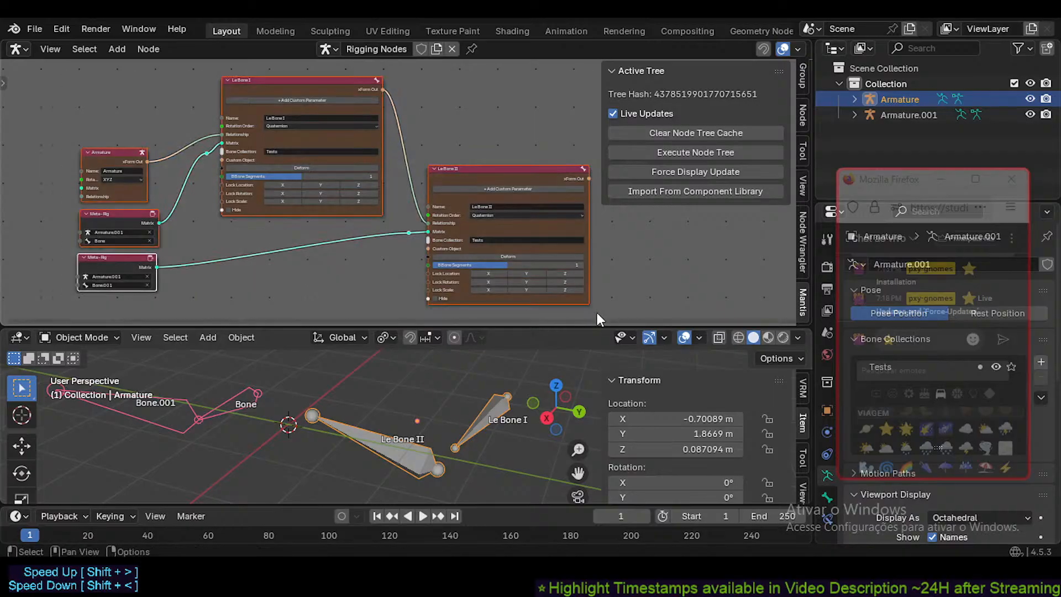
pyautogui.click(81, 81)
pyautogui.moveTo(59, 62); pyautogui.dragTo(595, 313)
pyautogui.click(92, 125)
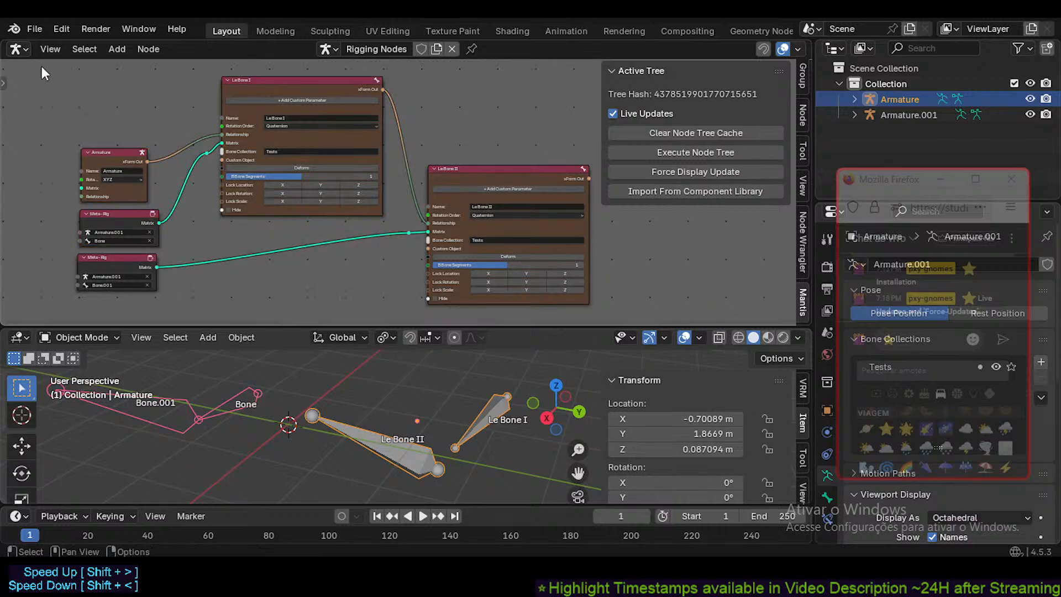
pyautogui.moveTo(39, 65); pyautogui.dragTo(596, 314)
pyautogui.scroll(3, 389, 393)
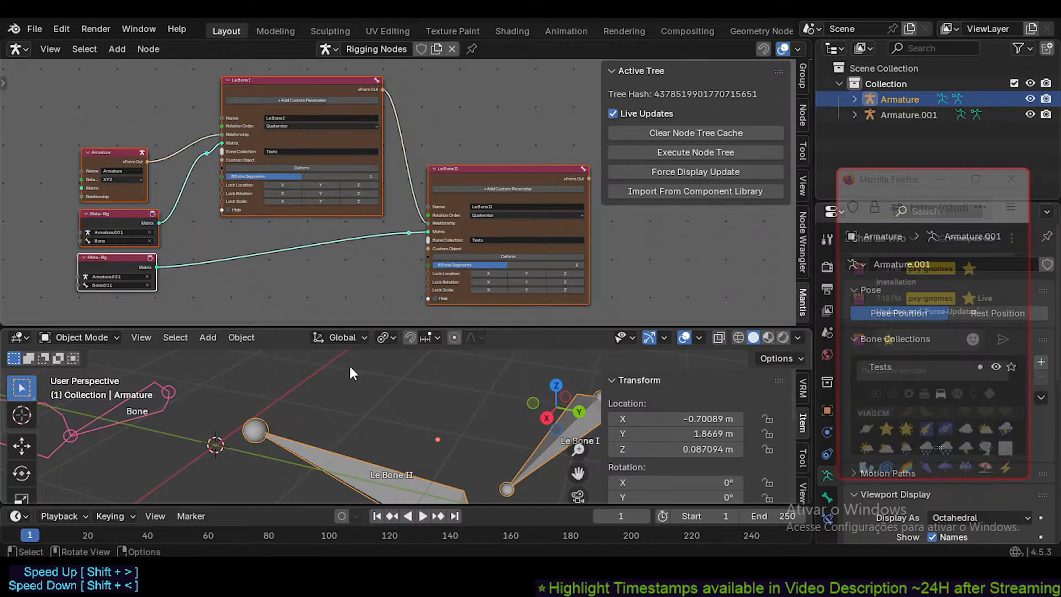
pyautogui.moveTo(283, 223); pyautogui.dragTo(186, 239, button='middle')
pyautogui.click(111, 102)
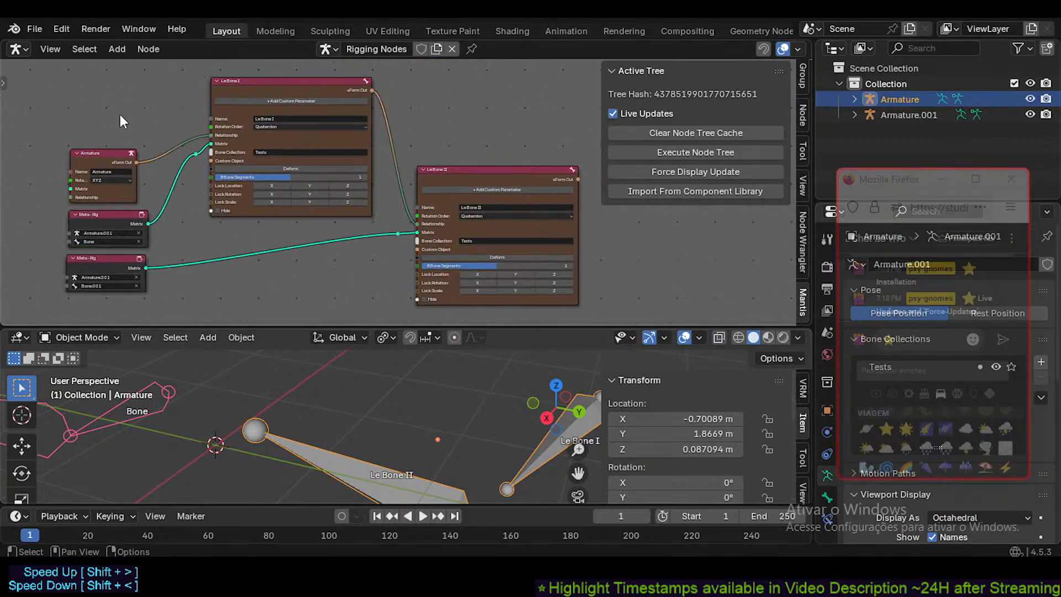
pyautogui.moveTo(128, 123)
pyautogui.mouseDown(button='middle')
pyautogui.moveTo(162, 122)
pyautogui.moveTo(147, 117)
pyautogui.mouseUp(button='middle')
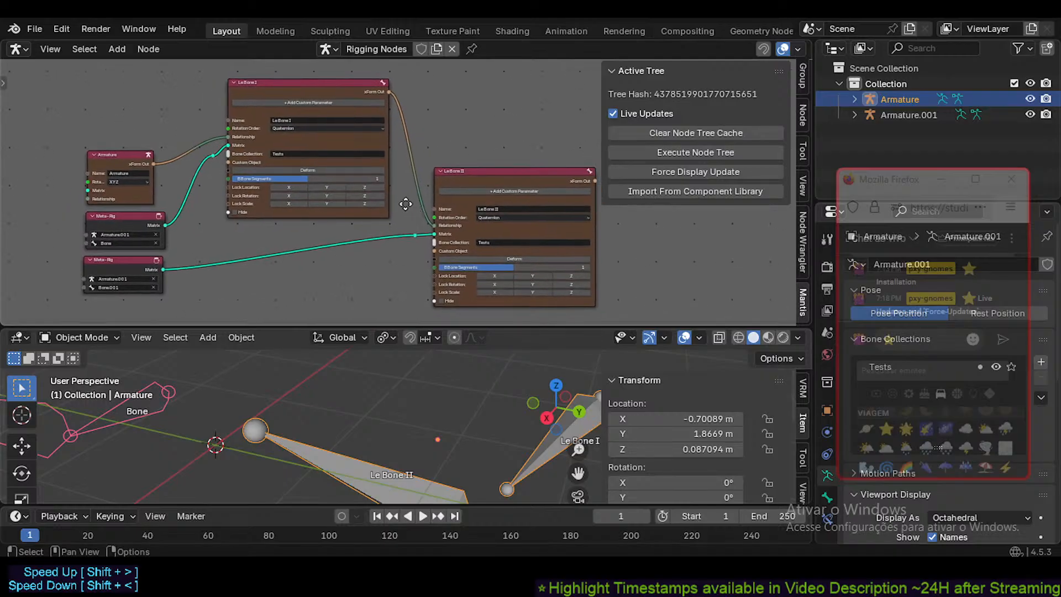
pyautogui.moveTo(413, 204); pyautogui.dragTo(410, 205, button='middle')
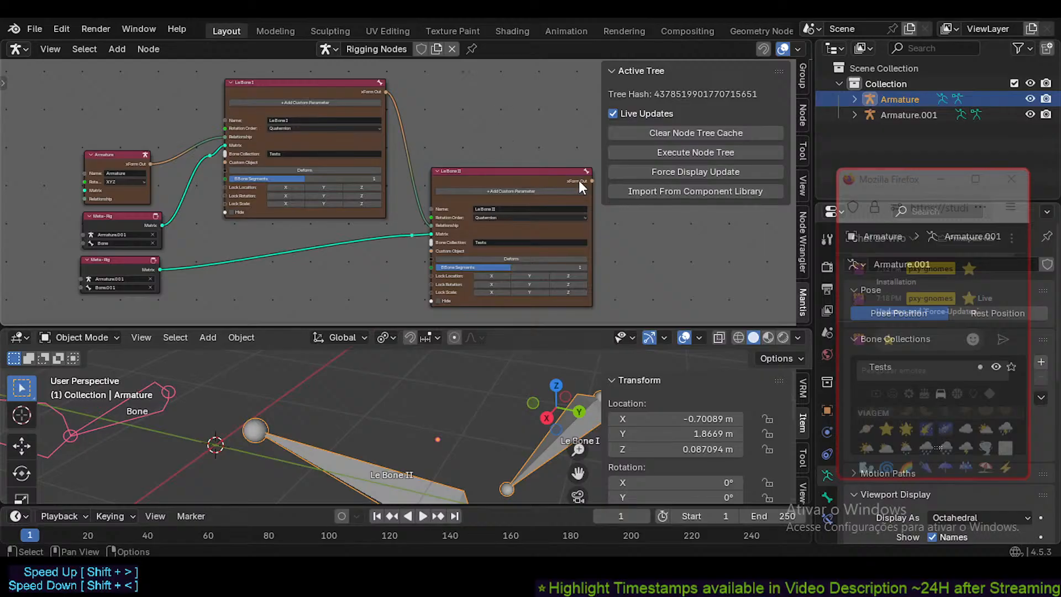
pyautogui.scroll(-1, 492, 201)
pyautogui.moveTo(390, 212); pyautogui.dragTo(400, 216, button='middle')
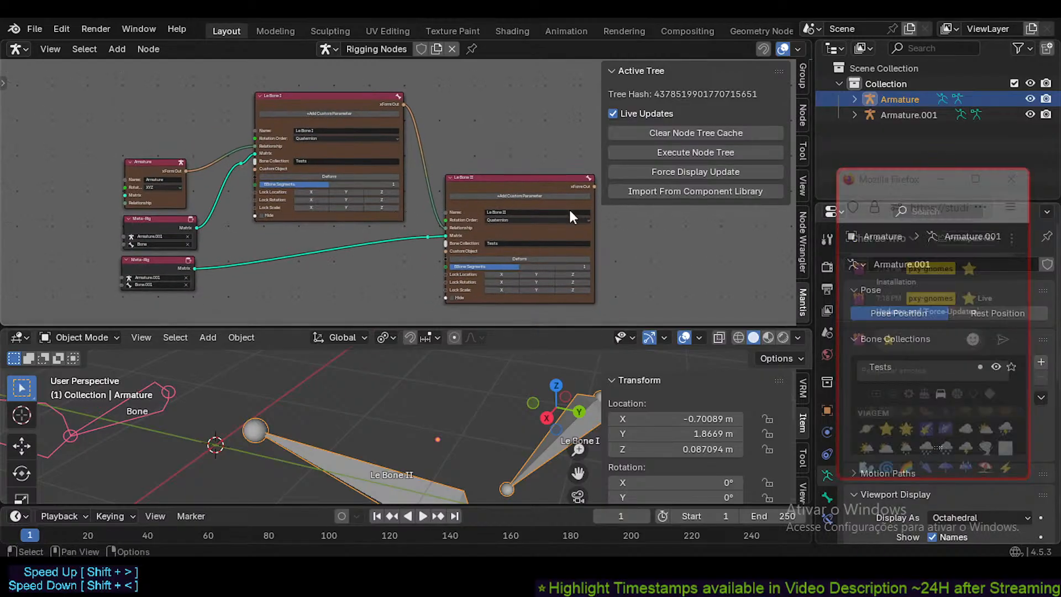
# - Highlight the whole rigging node tree by selecting every node, from the Armature and Meta-Rig nodes through Le Bone II
pyautogui.moveTo(569, 208); pyautogui.dragTo(526, 223, button='middle')
pyautogui.click(924, 339)
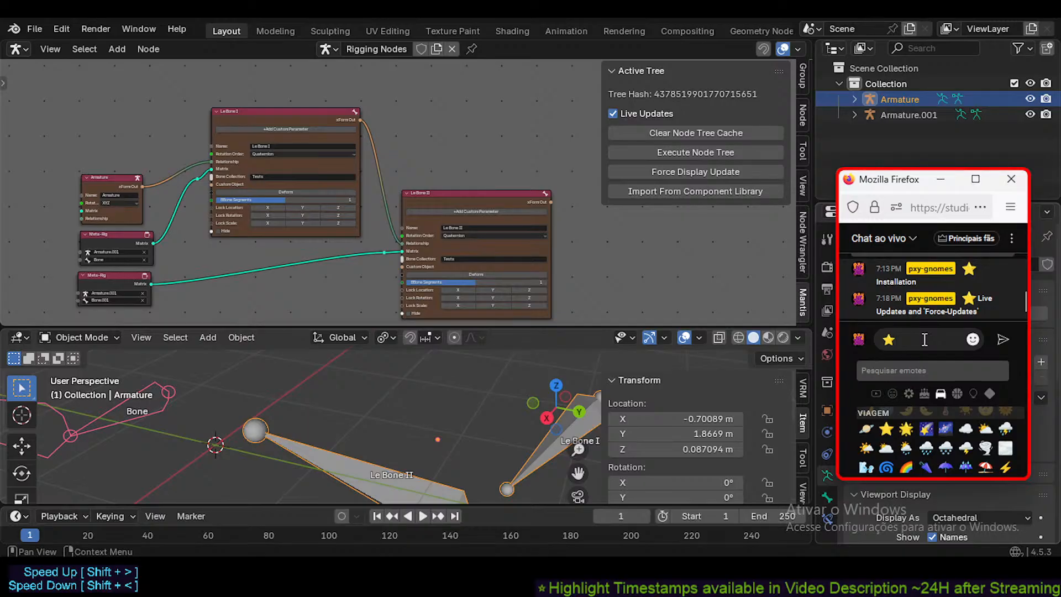
pyautogui.scroll(-1, 303, 174)
pyautogui.moveTo(51, 69); pyautogui.dragTo(556, 307)
pyautogui.click(59, 72)
pyautogui.moveTo(58, 72); pyautogui.dragTo(561, 301)
pyautogui.click(94, 92)
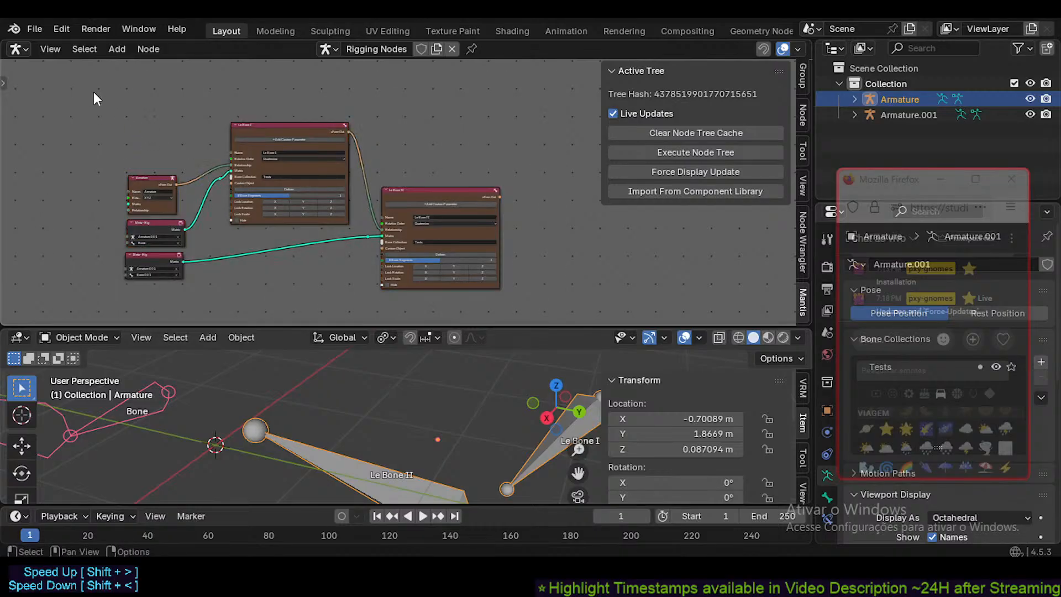
pyautogui.moveTo(94, 92); pyautogui.dragTo(539, 307)
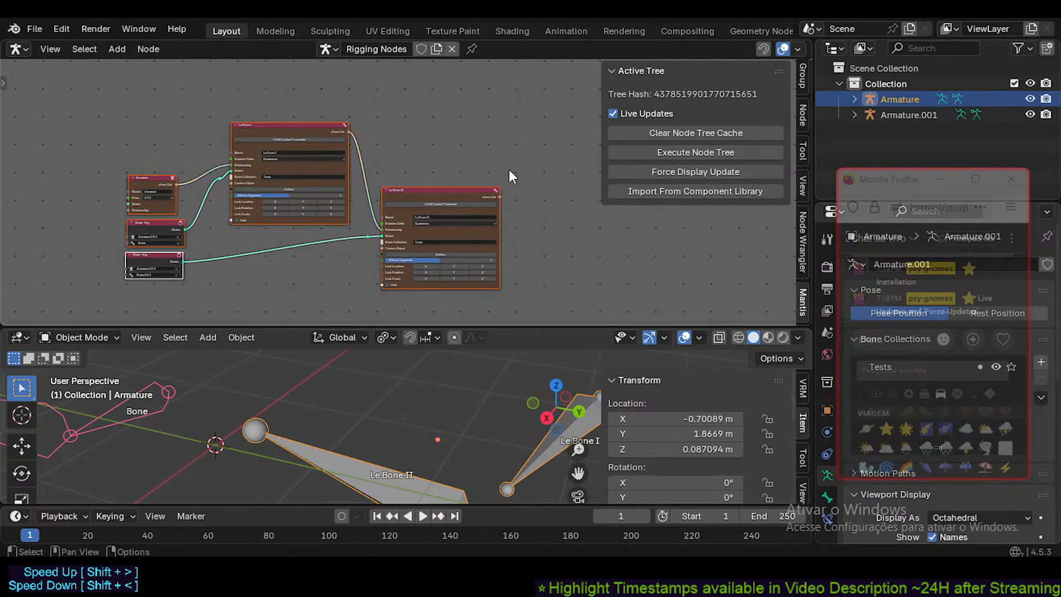
pyautogui.click(509, 170)
pyautogui.scroll(1, 428, 235)
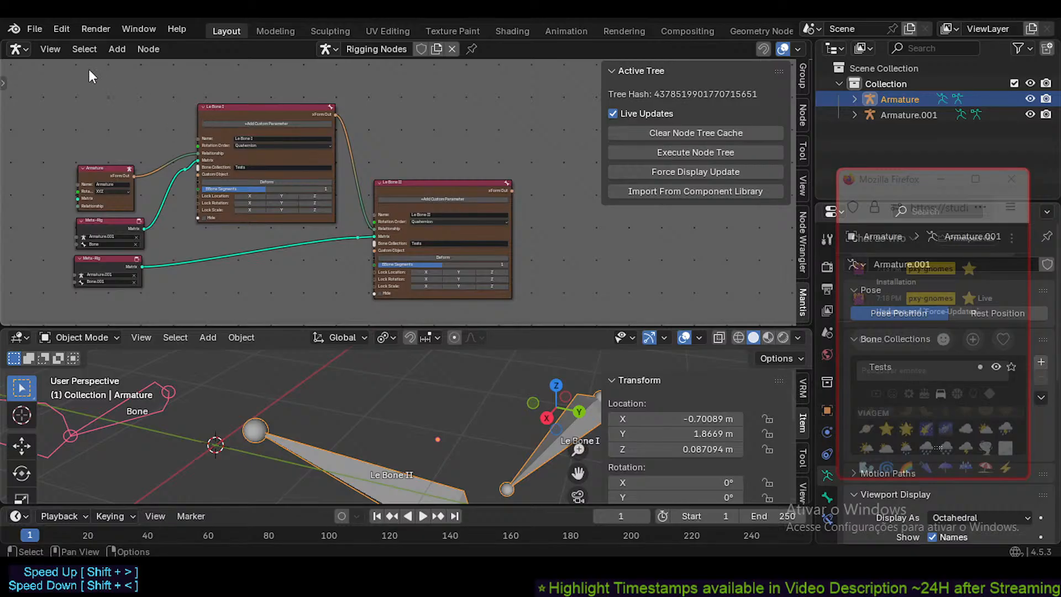
pyautogui.moveTo(92, 76); pyautogui.dragTo(573, 308)
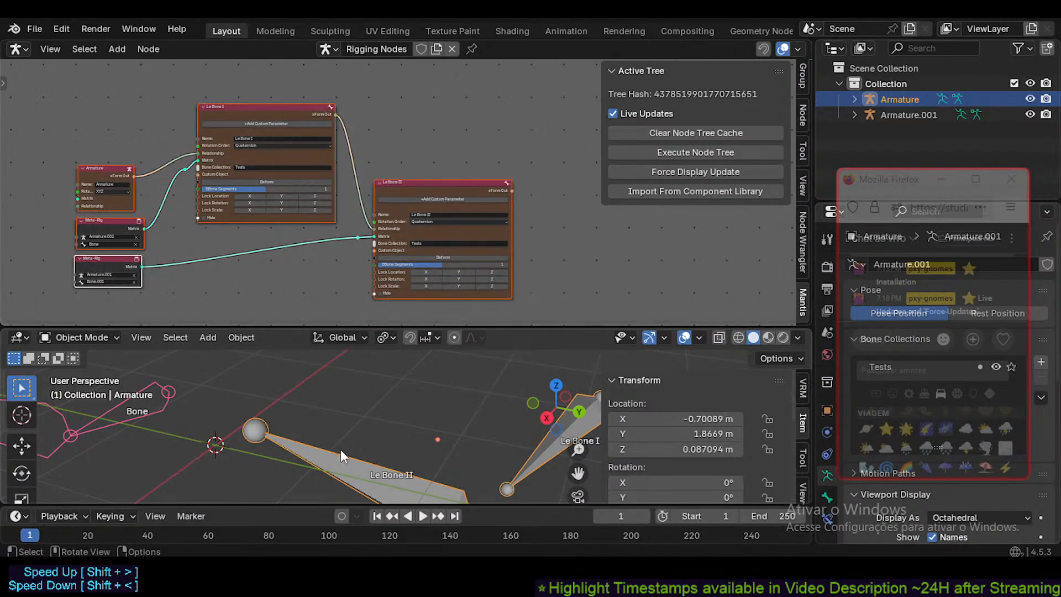
# - Select the Armature.001 meta-rig and view its two bones next to Le Bone I and Le Bone II
pyautogui.moveTo(397, 483); pyautogui.dragTo(374, 452, button='middle')
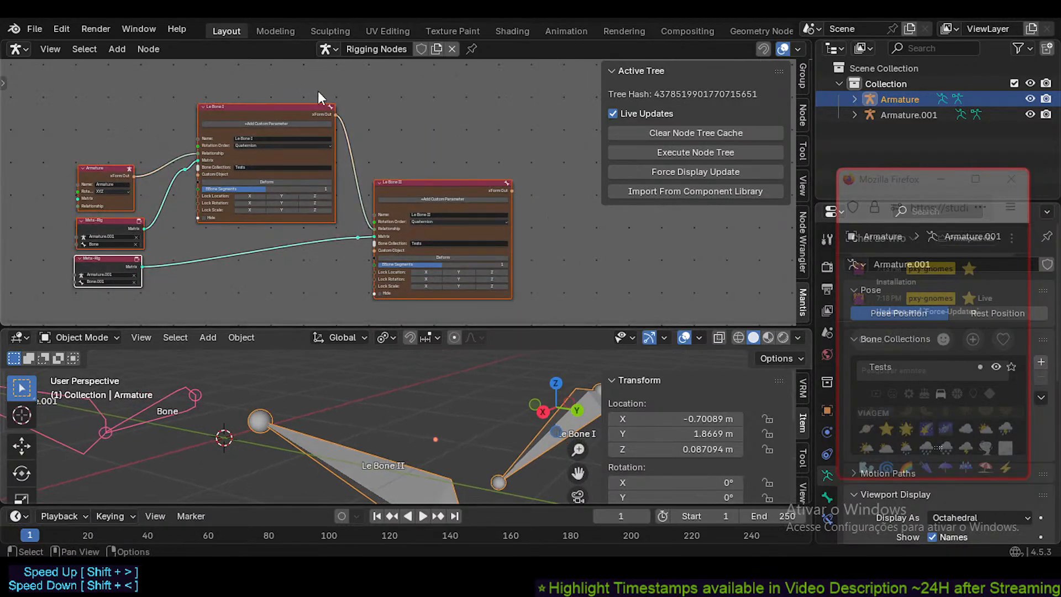
pyautogui.click(326, 47)
pyautogui.moveTo(198, 222); pyautogui.dragTo(166, 151, button='middle')
pyautogui.keyDown('shift'); pyautogui.moveTo(353, 432); pyautogui.dragTo(235, 417, button='middle'); pyautogui.keyUp('shift')
pyautogui.click(257, 424)
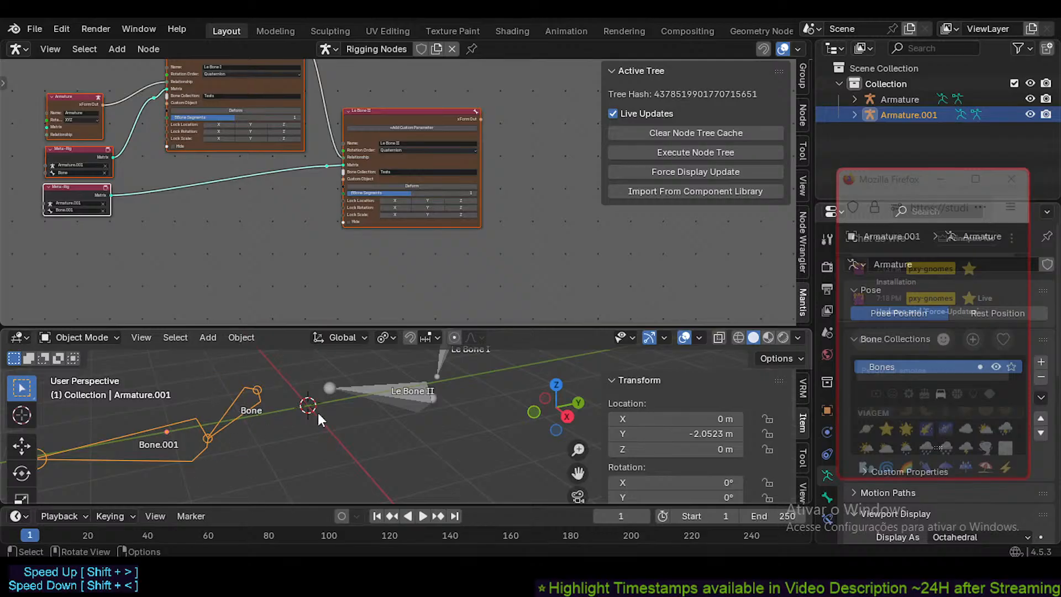
pyautogui.moveTo(181, 416); pyautogui.dragTo(264, 432, button='middle')
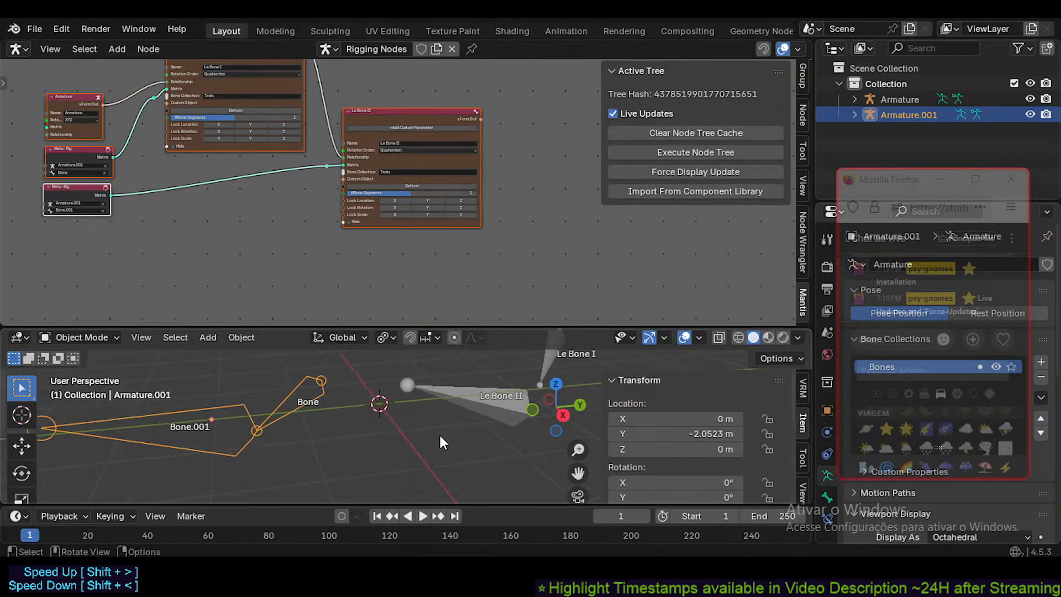
pyautogui.moveTo(142, 406); pyautogui.dragTo(327, 413, button='middle')
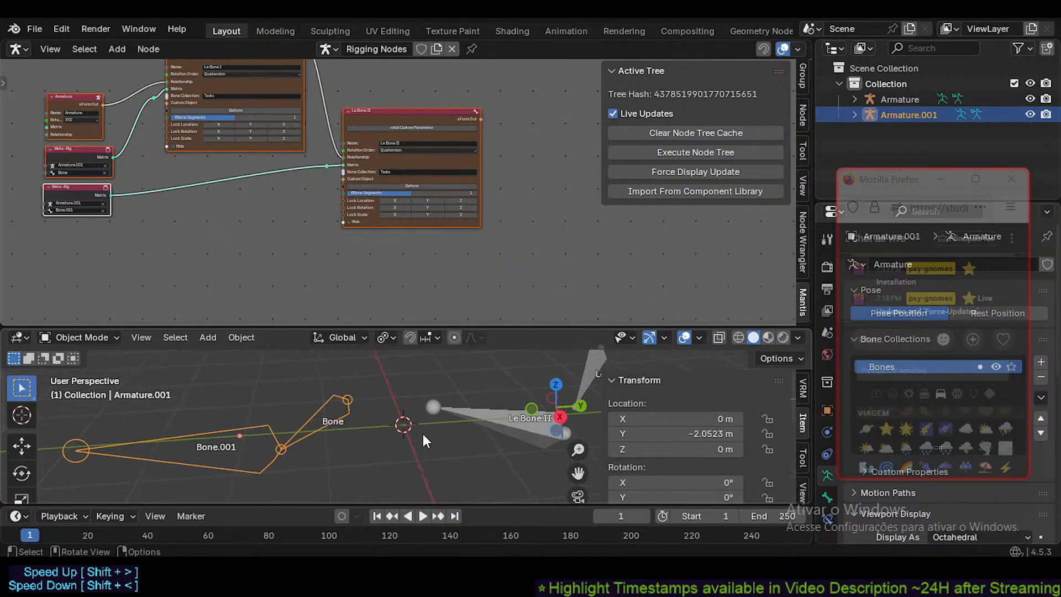
pyautogui.moveTo(332, 199); pyautogui.dragTo(328, 239, button='middle')
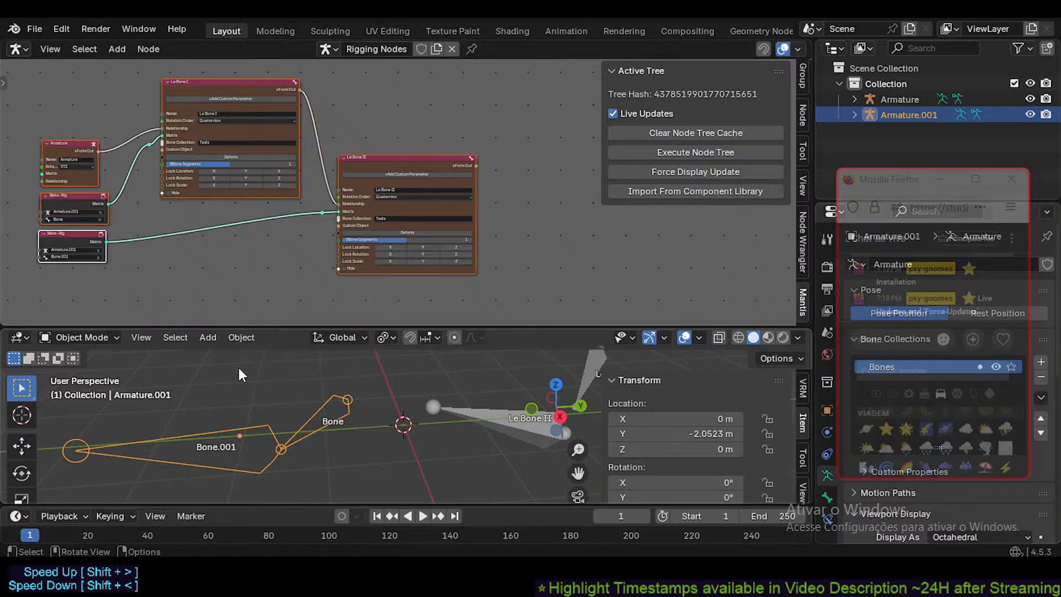
# - Annotate freehand strokes over the meta-rig bones, erase them and leave annotation mode
pyautogui.press('shift')
pyautogui.moveTo(234, 375); pyautogui.dragTo(197, 424)
pyautogui.moveTo(191, 379); pyautogui.dragTo(236, 421)
pyautogui.moveTo(258, 379)
pyautogui.mouseDown()
pyautogui.moveTo(260, 416)
pyautogui.moveTo(328, 393)
pyautogui.moveTo(311, 410)
pyautogui.moveTo(367, 360)
pyautogui.moveTo(354, 418)
pyautogui.mouseUp()
pyautogui.moveTo(359, 380)
pyautogui.mouseDown()
pyautogui.moveTo(341, 358)
pyautogui.moveTo(369, 380)
pyautogui.moveTo(358, 412)
pyautogui.mouseUp()
pyautogui.moveTo(373, 385)
pyautogui.mouseDown(button='right')
pyautogui.moveTo(330, 396)
pyautogui.moveTo(212, 376)
pyautogui.moveTo(210, 406)
pyautogui.mouseUp(button='right')
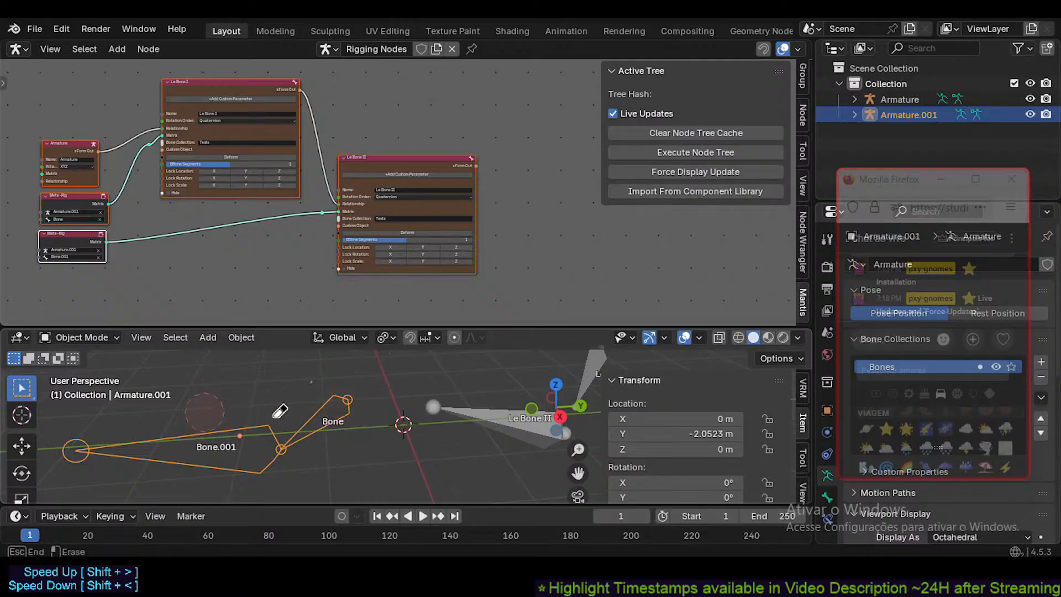
pyautogui.press('Escape')
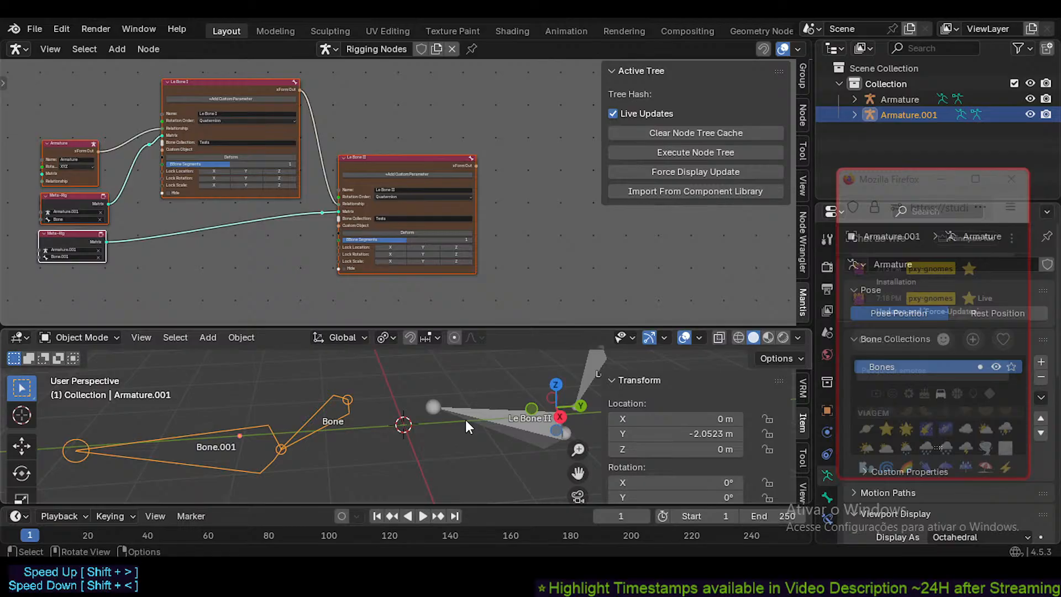
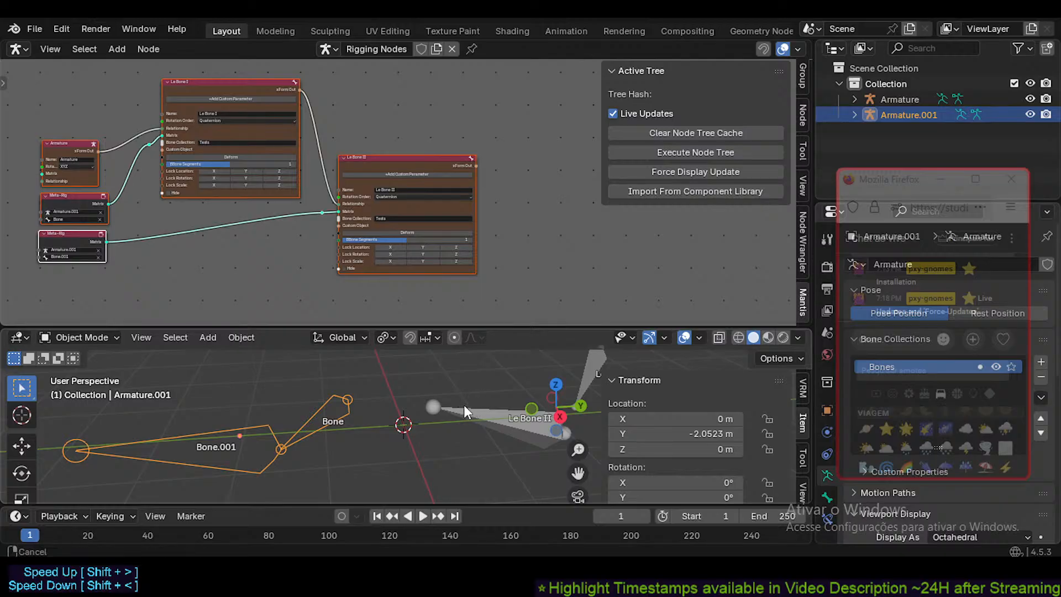
# - Examine the meta-rig bones and the generated Le Bone I and Le Bone II from several viewing angles
pyautogui.moveTo(463, 404); pyautogui.dragTo(432, 393, button='middle')
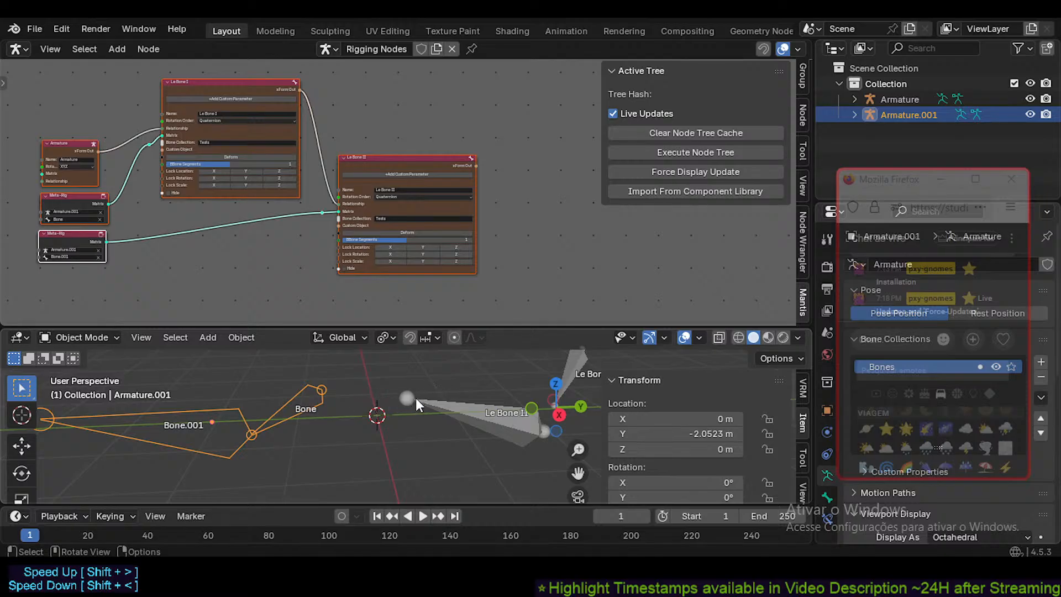
pyautogui.moveTo(416, 399)
pyautogui.mouseDown(button='middle')
pyautogui.moveTo(398, 403)
pyautogui.moveTo(426, 412)
pyautogui.moveTo(402, 406)
pyautogui.mouseUp(button='middle')
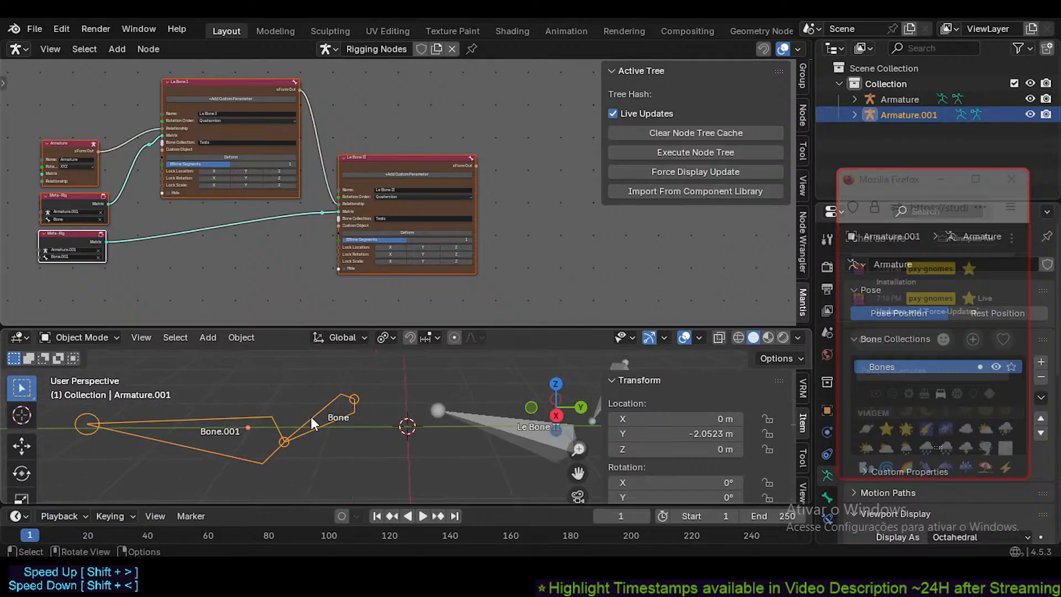
pyautogui.moveTo(521, 419); pyautogui.dragTo(528, 415, button='middle')
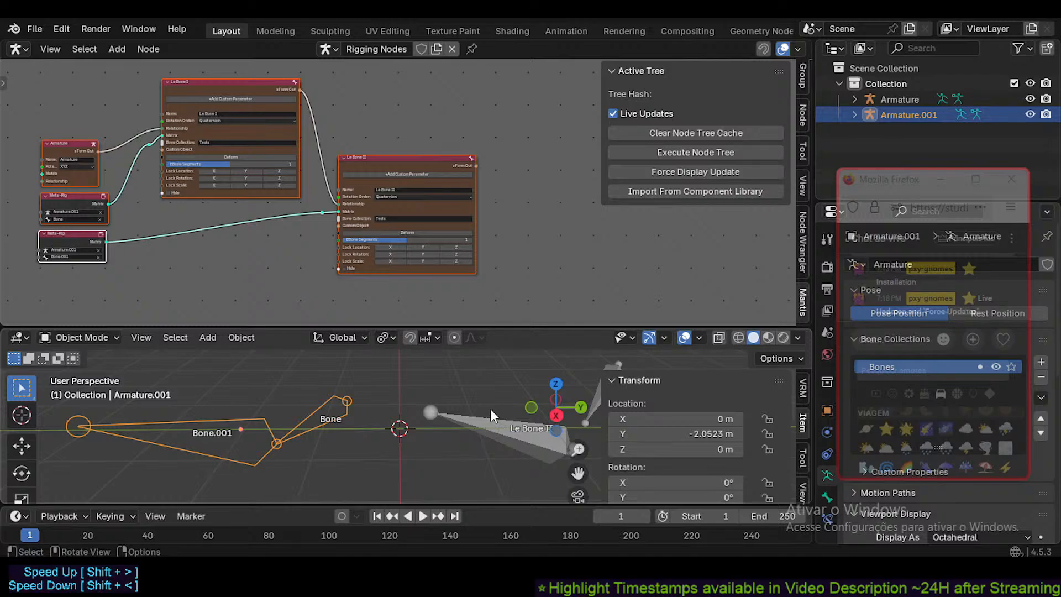
pyautogui.moveTo(467, 409); pyautogui.dragTo(420, 428, button='middle')
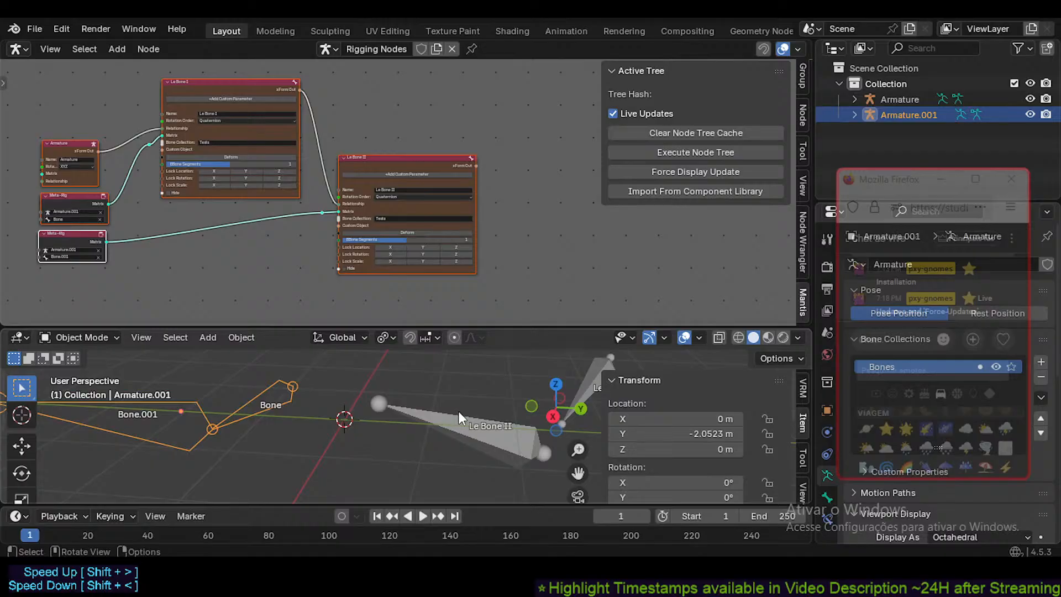
pyautogui.moveTo(458, 411)
pyautogui.mouseDown(button='middle')
pyautogui.moveTo(403, 416)
pyautogui.moveTo(400, 402)
pyautogui.moveTo(413, 424)
pyautogui.moveTo(469, 429)
pyautogui.moveTo(465, 415)
pyautogui.moveTo(481, 419)
pyautogui.moveTo(380, 426)
pyautogui.moveTo(440, 428)
pyautogui.mouseUp(button='middle')
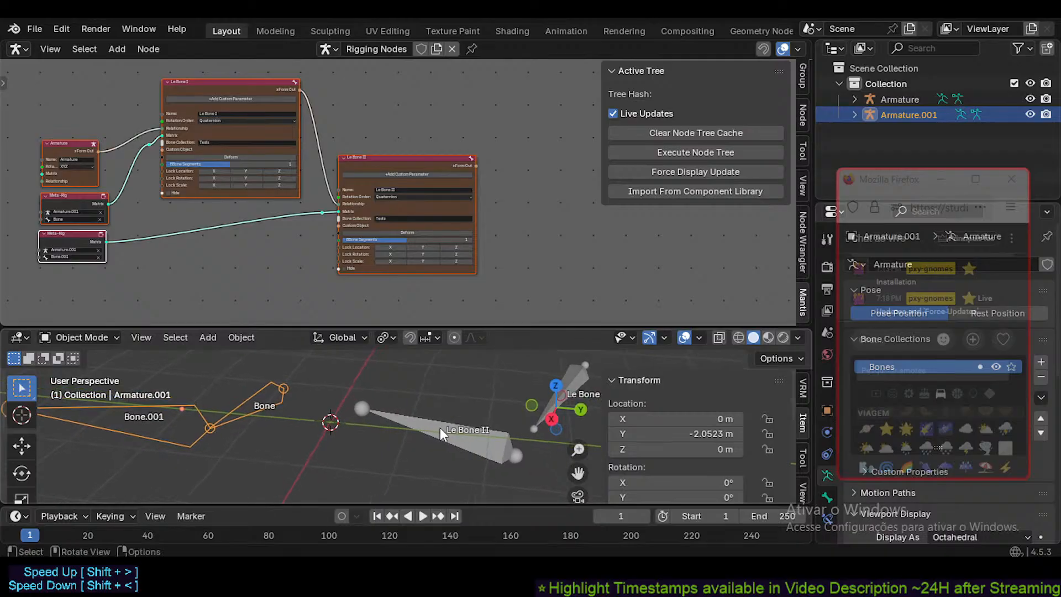
pyautogui.moveTo(306, 418); pyautogui.dragTo(402, 422, button='middle')
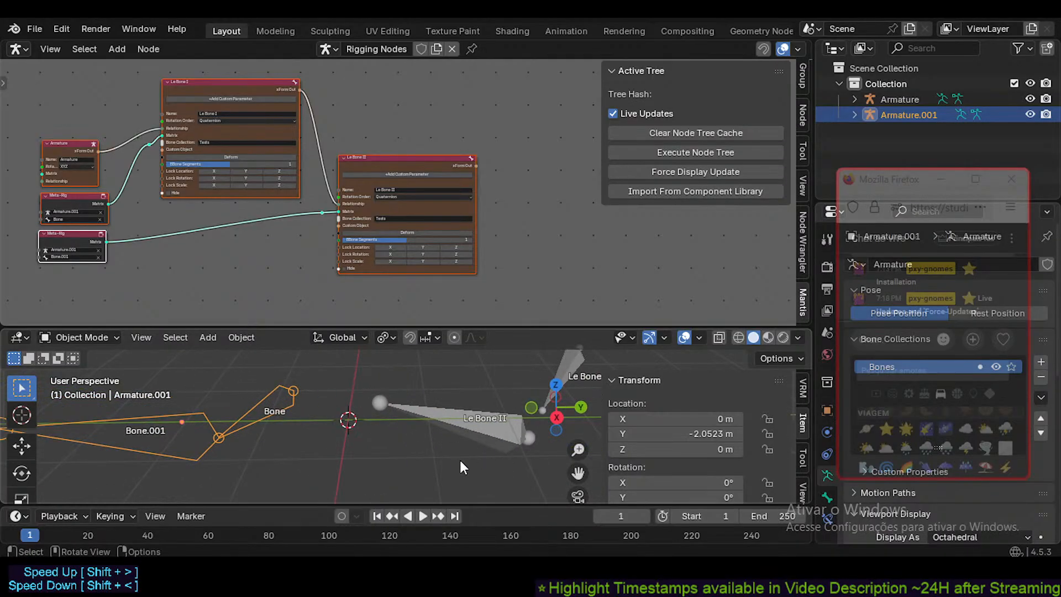
pyautogui.moveTo(312, 196)
pyautogui.mouseDown(button='middle')
pyautogui.moveTo(343, 184)
pyautogui.moveTo(319, 208)
pyautogui.mouseUp(button='middle')
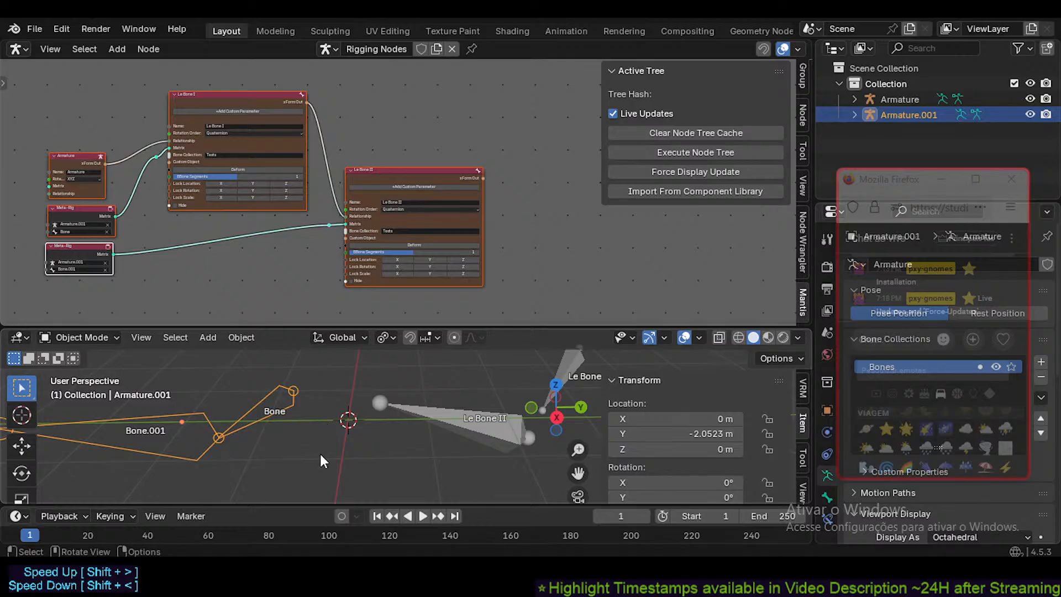
pyautogui.keyDown('shift'); pyautogui.moveTo(307, 426); pyautogui.dragTo(310, 394, button='middle'); pyautogui.keyUp('shift')
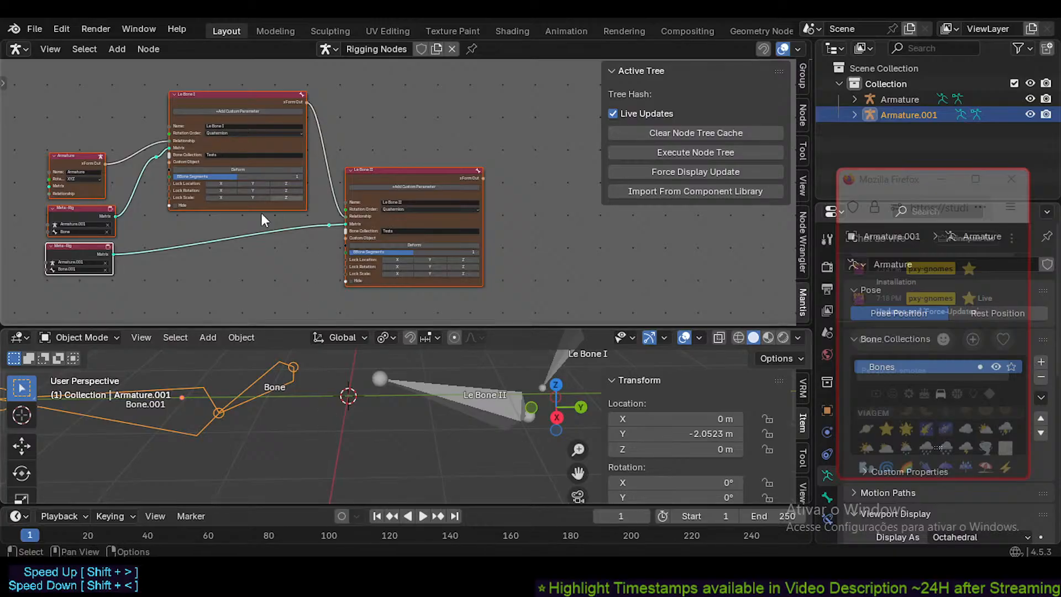
# - Deselect all rigging nodes and unlink the Rigging Nodes tree from the node editor
pyautogui.moveTo(124, 75); pyautogui.dragTo(438, 278)
pyautogui.click(330, 420)
pyautogui.keyDown('shift'); pyautogui.moveTo(325, 445); pyautogui.dragTo(275, 351, button='middle'); pyautogui.keyUp('shift')
pyautogui.scroll(-2, 275, 351)
pyautogui.keyDown('shift'); pyautogui.moveTo(333, 410); pyautogui.dragTo(367, 480, button='middle'); pyautogui.keyUp('shift')
pyautogui.click(274, 400)
pyautogui.keyDown('shift'); pyautogui.moveTo(273, 400); pyautogui.dragTo(248, 421, button='middle'); pyautogui.keyUp('shift')
pyautogui.scroll(-1, 294, 383)
pyautogui.click(140, 236)
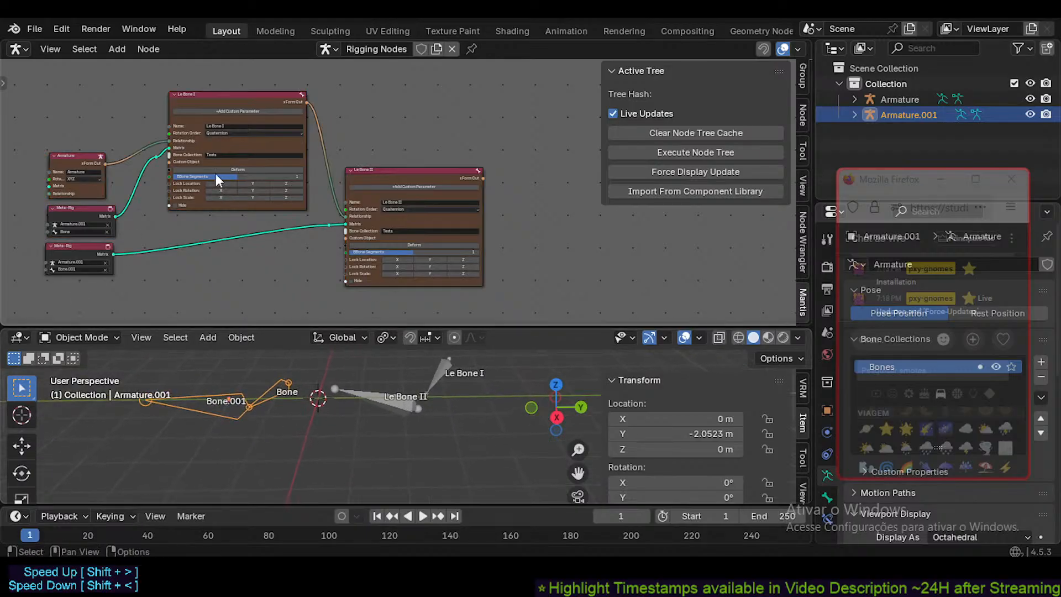
pyautogui.click(452, 49)
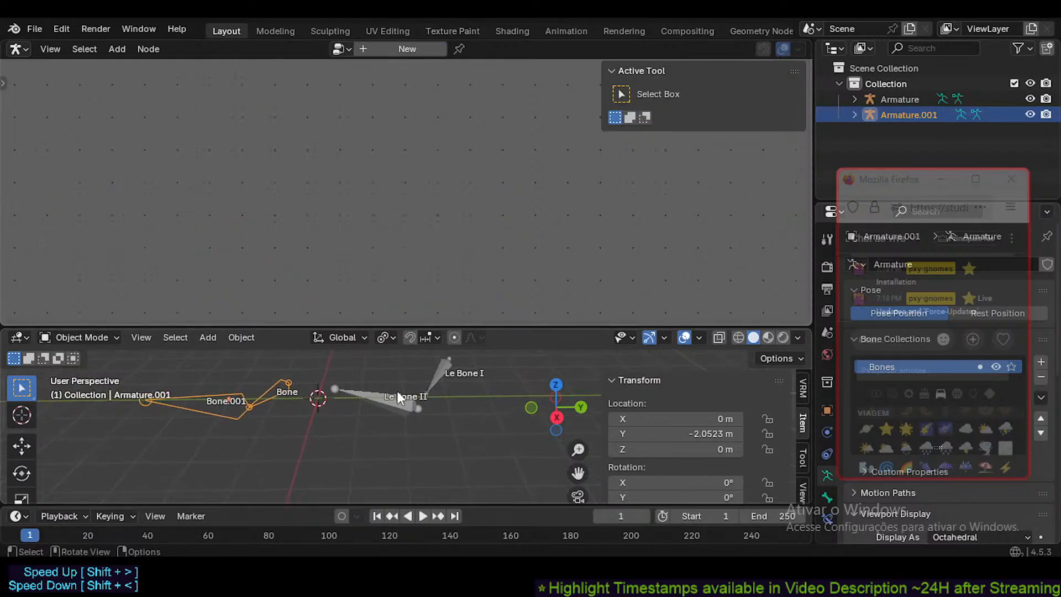
# - Inspect the generated Armature and the Armature.001 meta-rig by selecting each of them in the scene
pyautogui.click(366, 393)
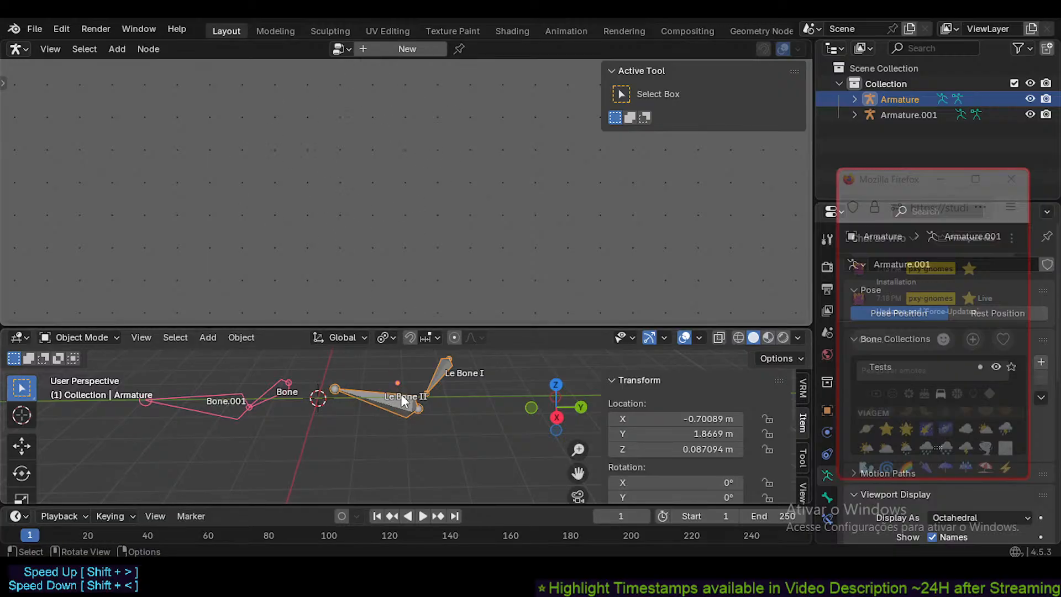
pyautogui.scroll(2, 371, 404)
pyautogui.keyDown('shift'); pyautogui.moveTo(369, 408); pyautogui.dragTo(337, 378, button='middle'); pyautogui.keyUp('shift')
pyautogui.moveTo(315, 345); pyautogui.dragTo(471, 467)
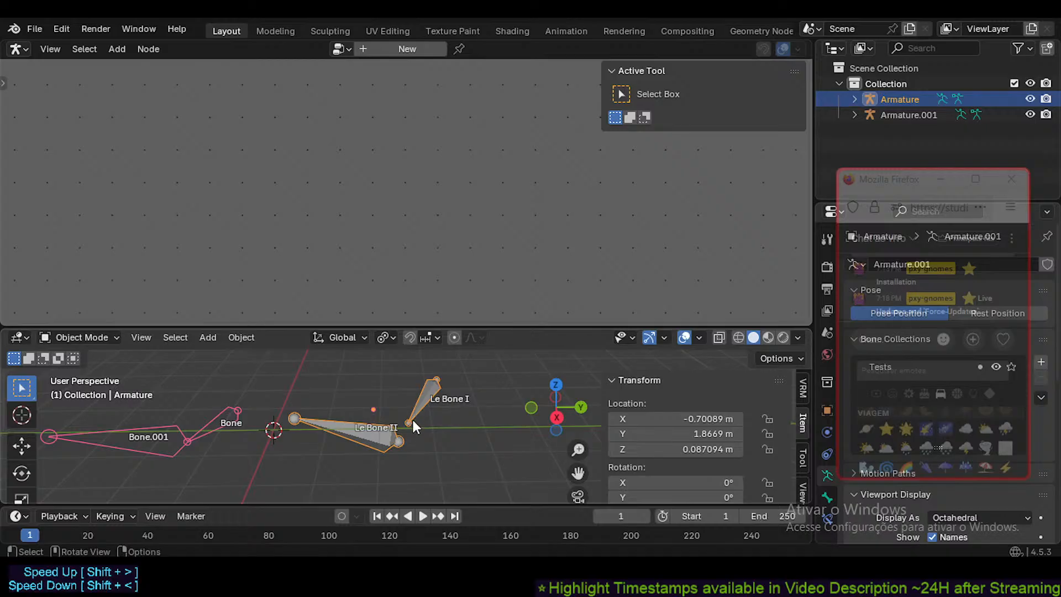
pyautogui.keyDown('ctrl'); pyautogui.scroll(3, 321, 404); pyautogui.keyUp('ctrl')
pyautogui.click(248, 440)
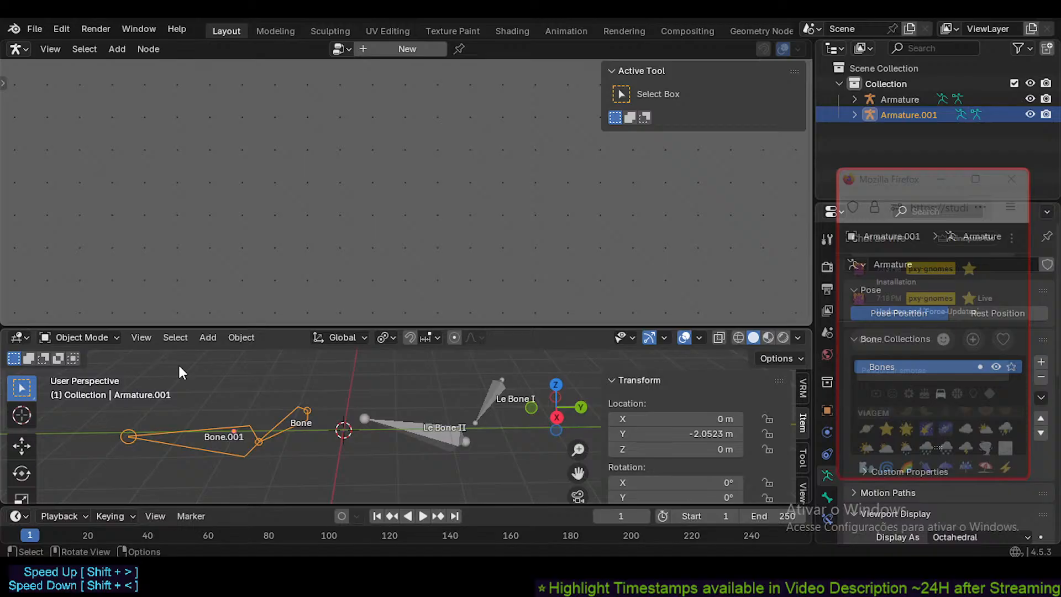
pyautogui.moveTo(229, 379); pyautogui.dragTo(383, 438, button='middle')
# - Move the generated Armature farther from the meta-rig, to about X -0.67 m, Y 2.83 m, Z 0.04 m
pyautogui.click(383, 441)
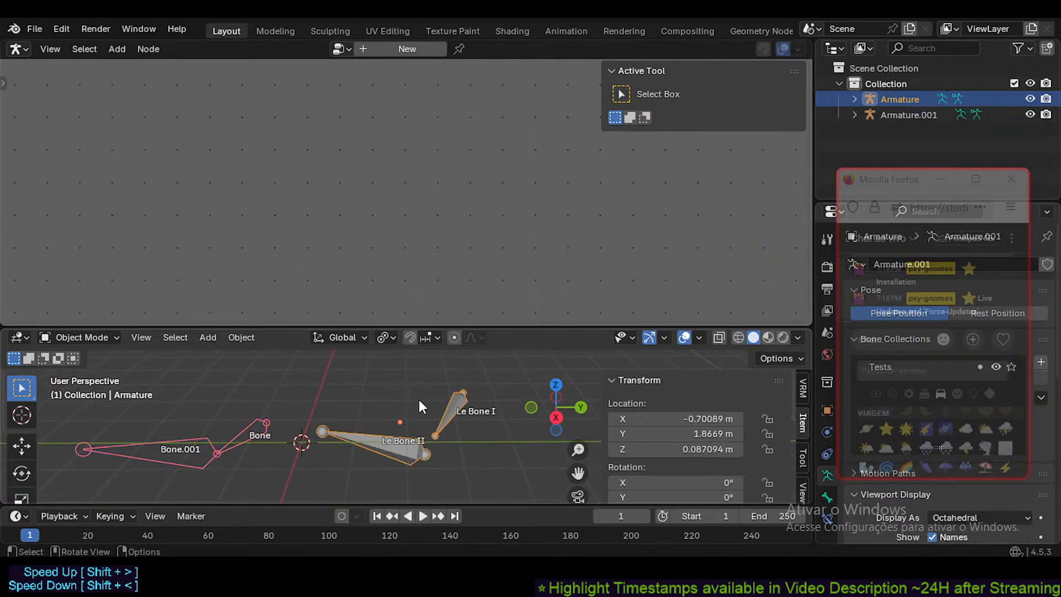
pyautogui.moveTo(411, 430); pyautogui.dragTo(461, 433)
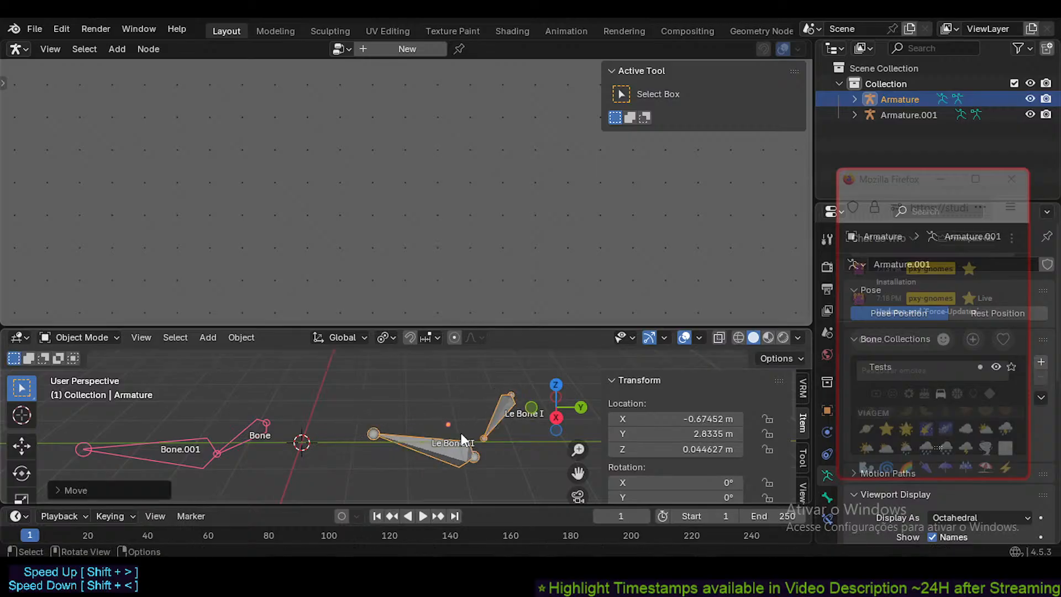
pyautogui.click(459, 432)
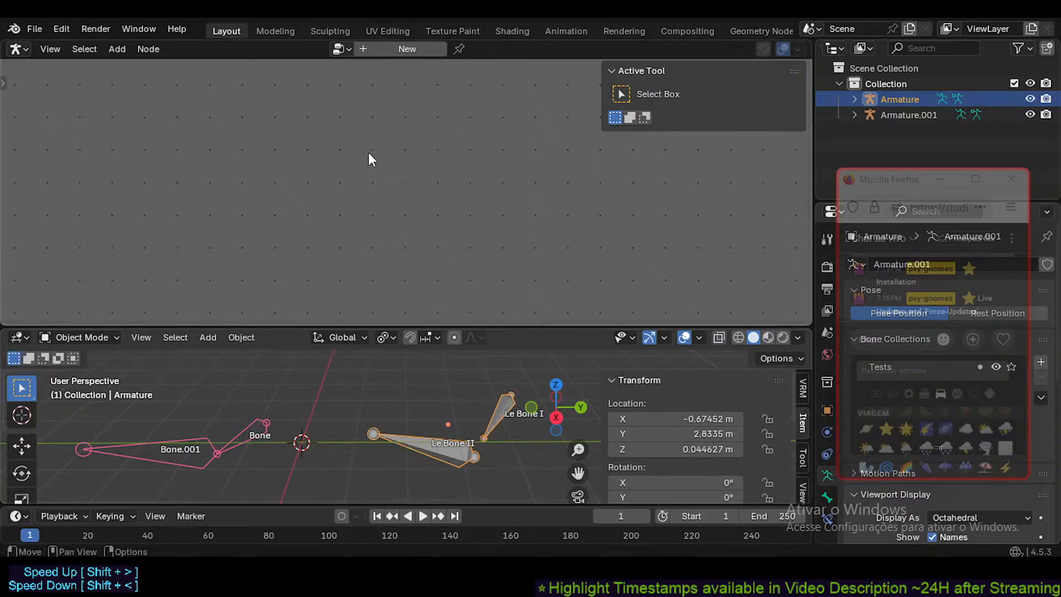
pyautogui.rightClick(443, 449)
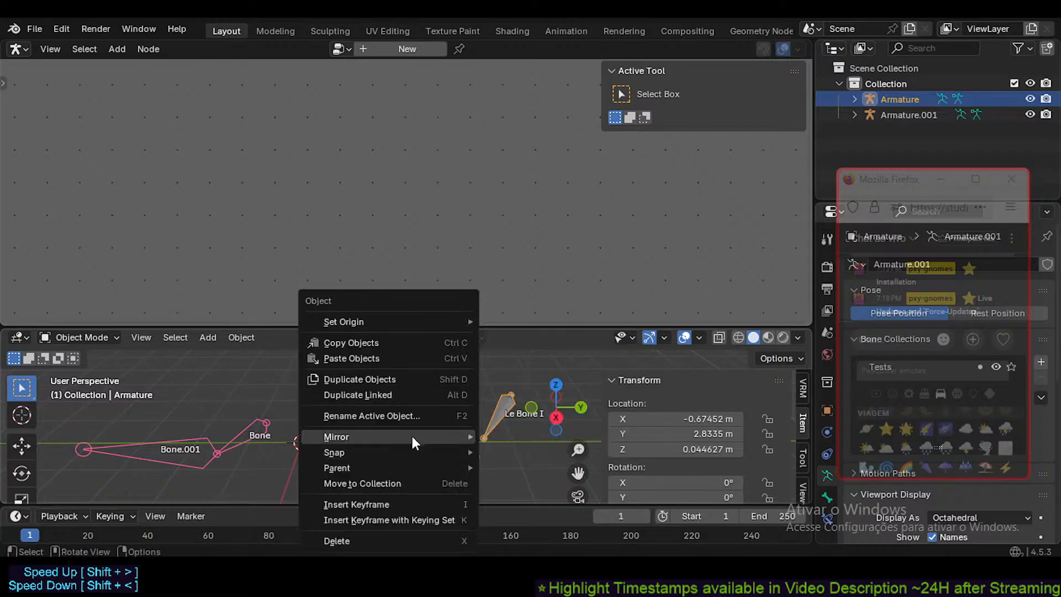
pyautogui.press('Escape')
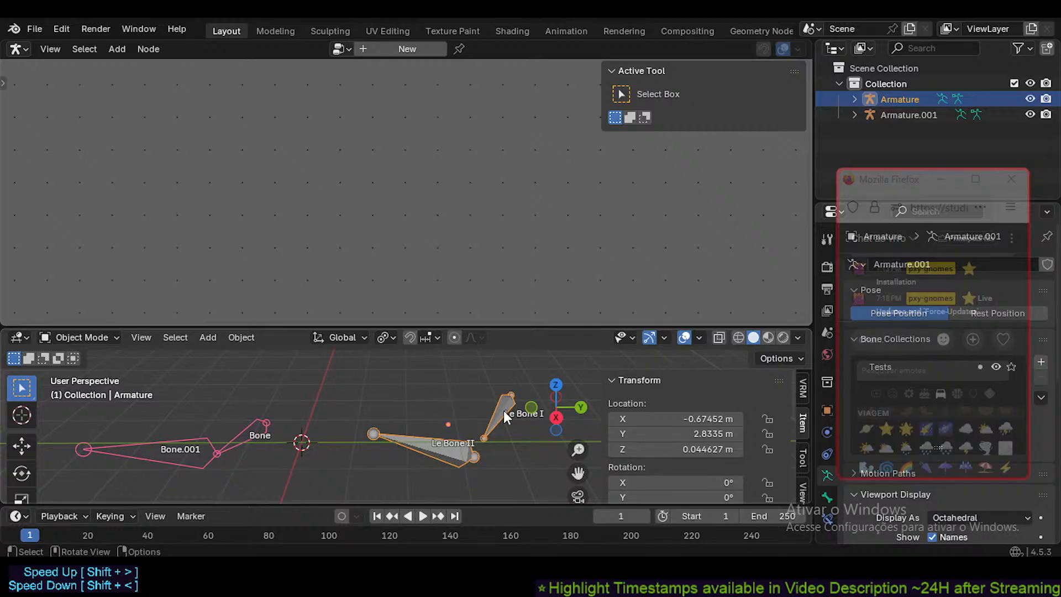
# - Enlarge the 3D viewport by shrinking the node editor above it, and deselect the generated Armature
pyautogui.moveTo(467, 402); pyautogui.dragTo(326, 238, button='middle')
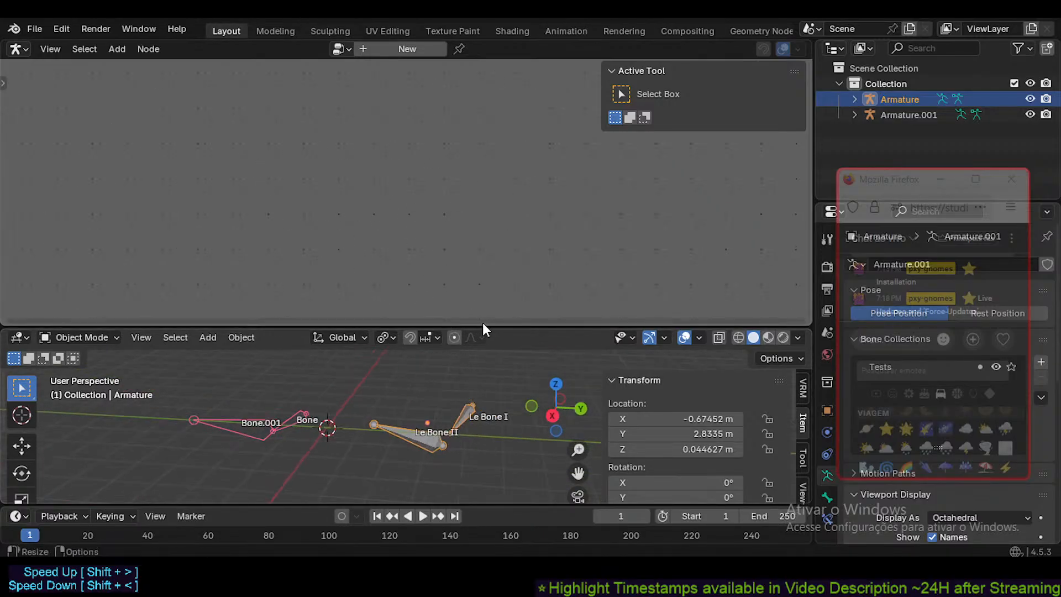
pyautogui.moveTo(482, 324); pyautogui.dragTo(495, 227)
pyautogui.keyDown('shift'); pyautogui.moveTo(446, 316); pyautogui.dragTo(423, 359, button='middle'); pyautogui.keyUp('shift')
pyautogui.click(427, 432)
pyautogui.click(316, 331)
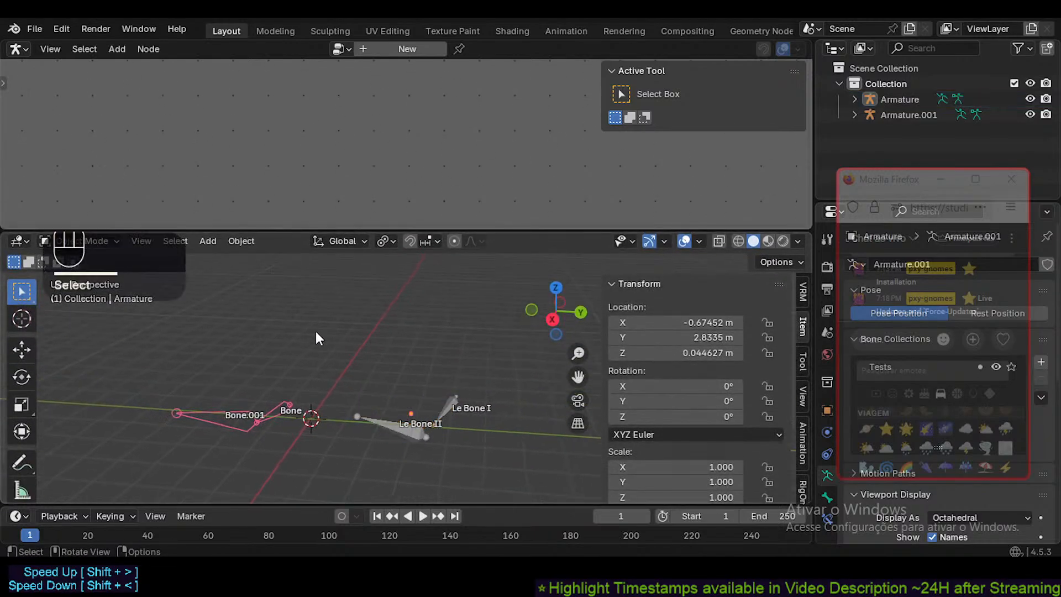
pyautogui.hotkey('shift', 'a')
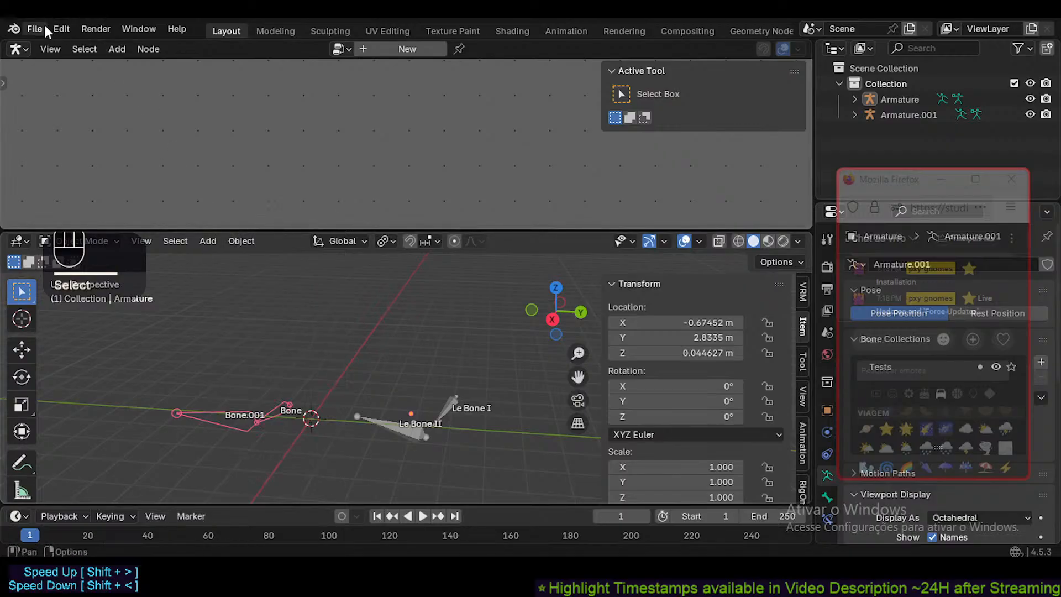
# - Open an Asset Browser area between the 3D viewport and the timeline and show the 01-Characters catalog
pyautogui.moveTo(73, 505); pyautogui.dragTo(77, 374)
pyautogui.hotkey('shift', 'F1')
pyautogui.hotkey('shift', 'F1')
pyautogui.click(72, 439)
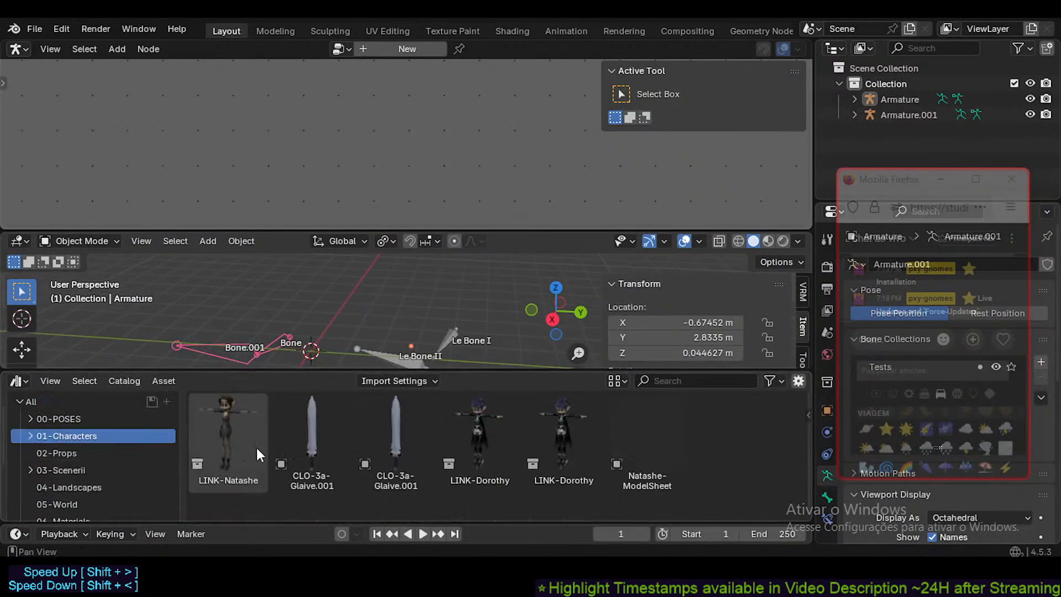
# - Select the first LINK-Dorothy asset and resize the node editor, 3D viewport and Asset Browser to give the assets more room
pyautogui.click(311, 429)
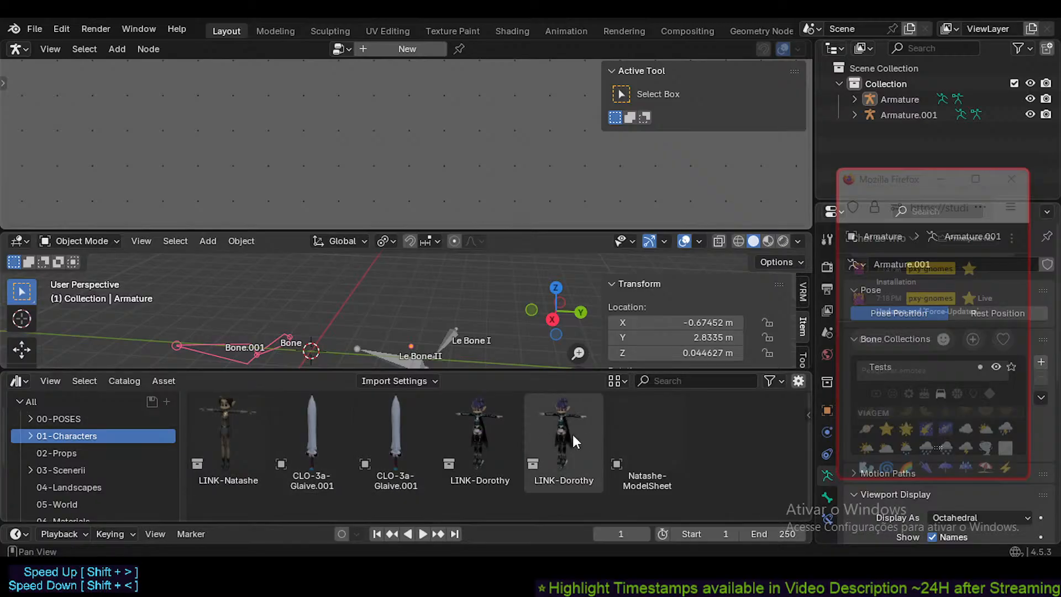
pyautogui.moveTo(553, 376); pyautogui.dragTo(552, 407)
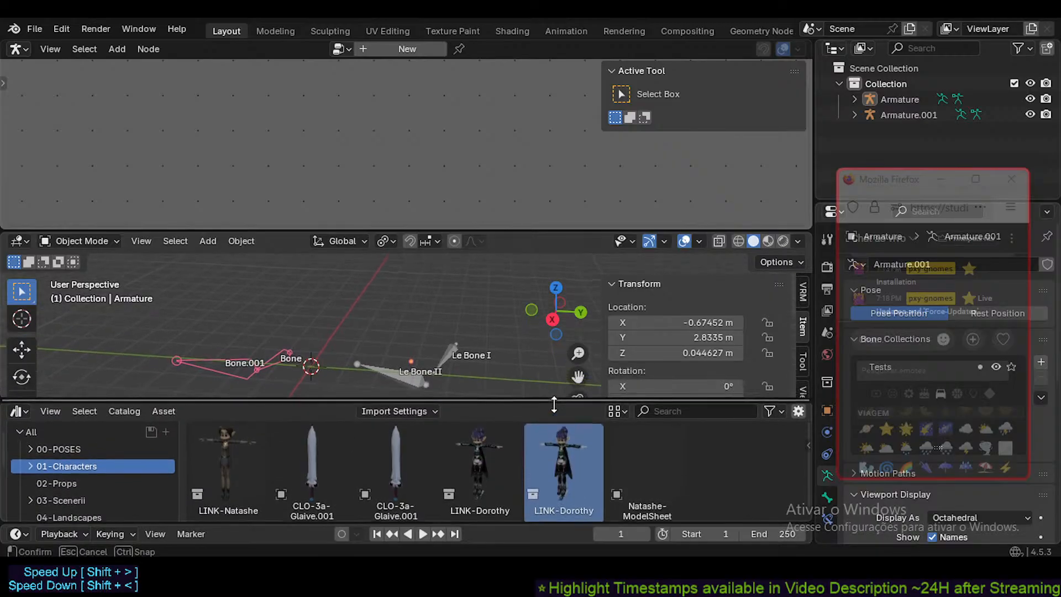
pyautogui.click(492, 480)
pyautogui.scroll(-1, 492, 476)
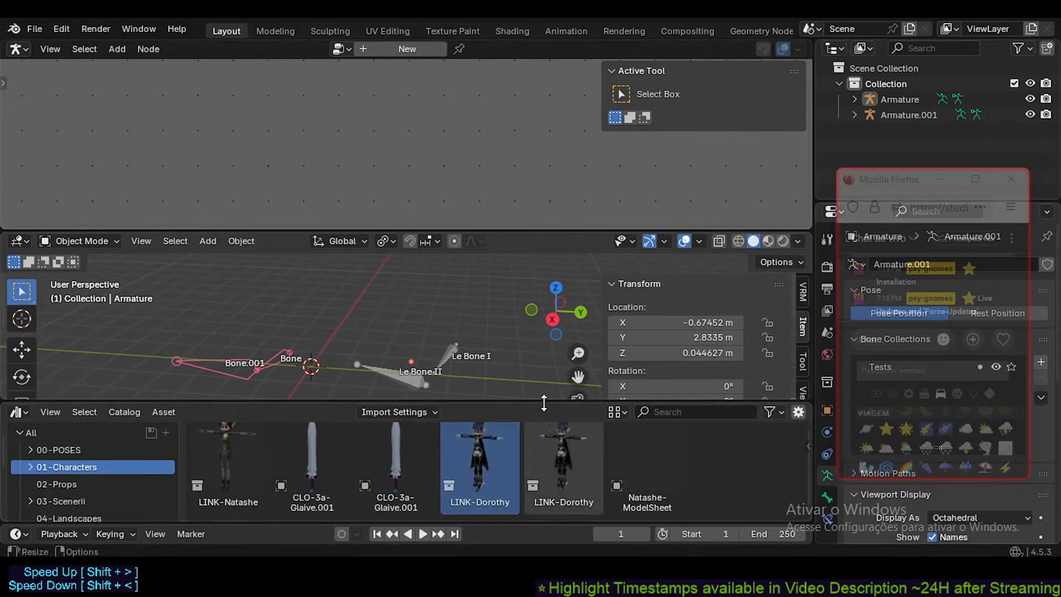
pyautogui.moveTo(507, 230); pyautogui.dragTo(507, 184)
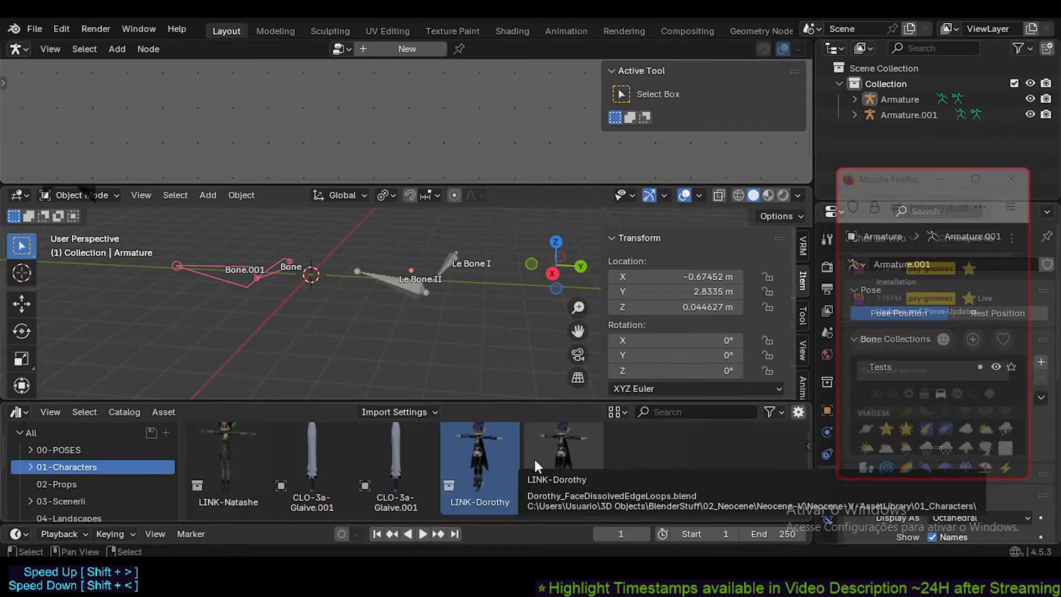
pyautogui.moveTo(438, 402); pyautogui.dragTo(481, 323)
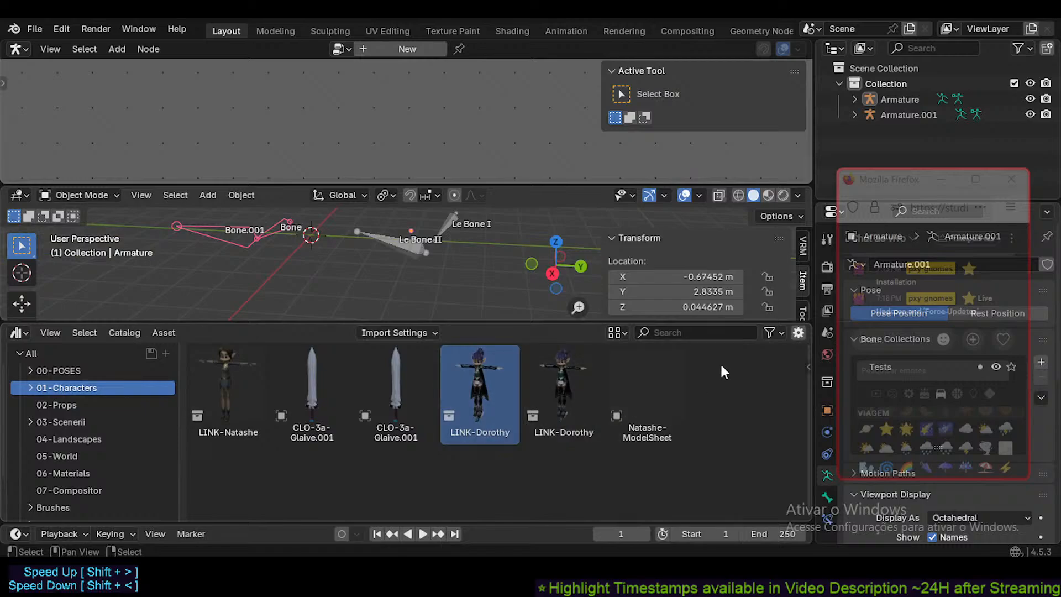
# - Show the asset details and compare the source file paths of the two LINK-Dorothy assets
pyautogui.moveTo(808, 366); pyautogui.dragTo(631, 404)
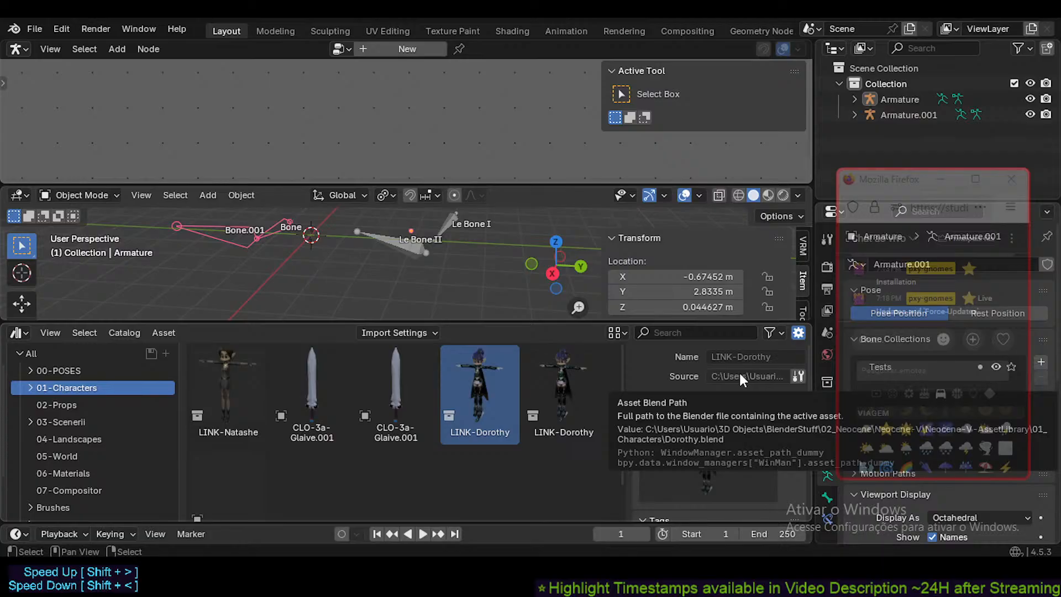
pyautogui.click(579, 381)
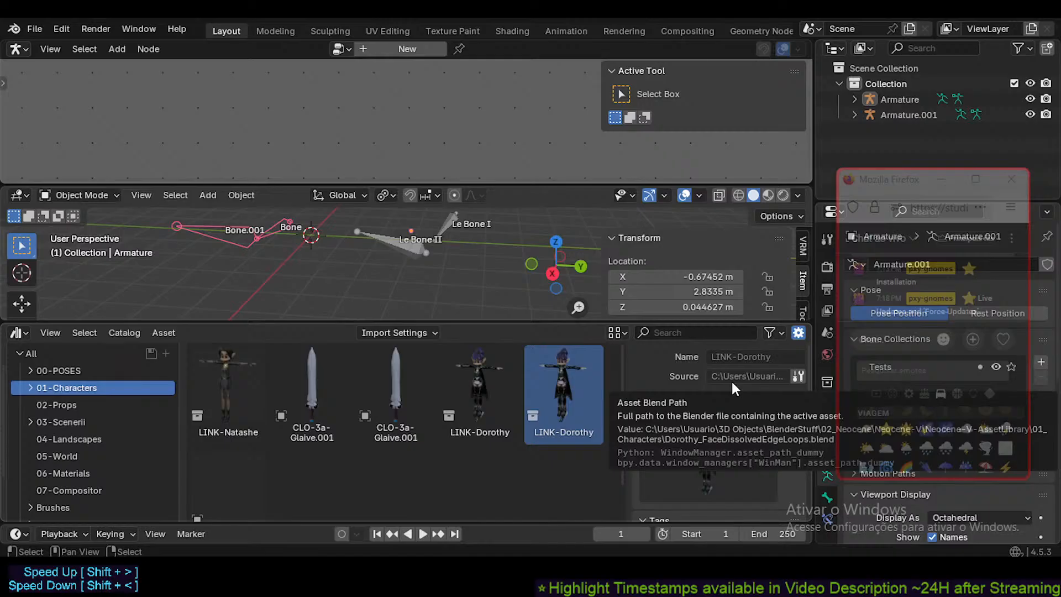
pyautogui.click(479, 372)
# - Place the LINK-Dorothy character from Dorothy.blend at about X 2.95 m, Y 1.53 m, Z 0 m, and enlarge the 3D viewport over the Asset Browser
pyautogui.moveTo(475, 379); pyautogui.dragTo(337, 280)
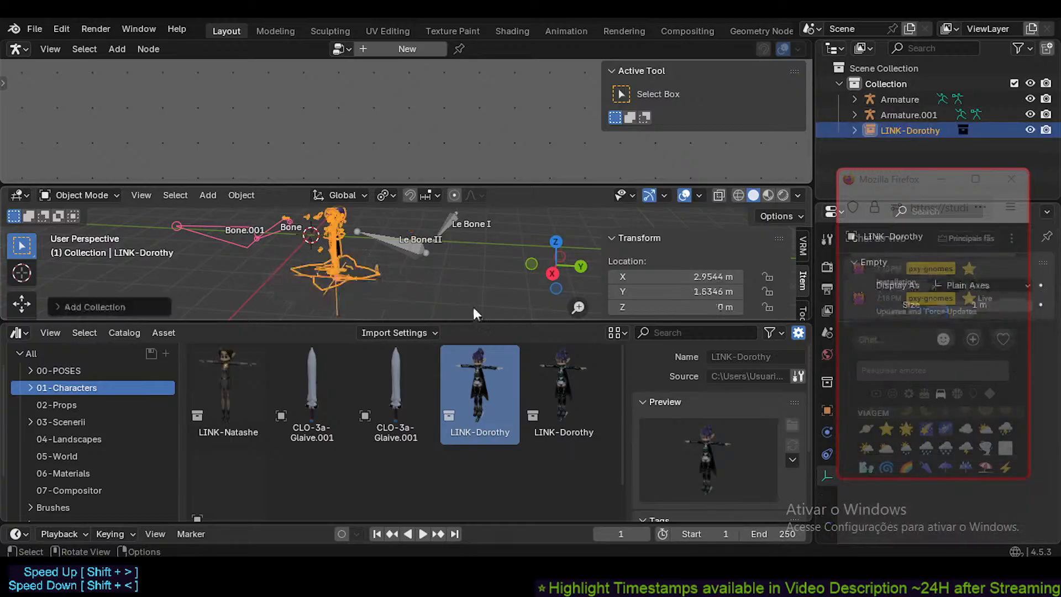
pyautogui.moveTo(484, 322); pyautogui.dragTo(483, 518)
pyautogui.scroll(1, 359, 398)
pyautogui.scroll(2, 297, 320)
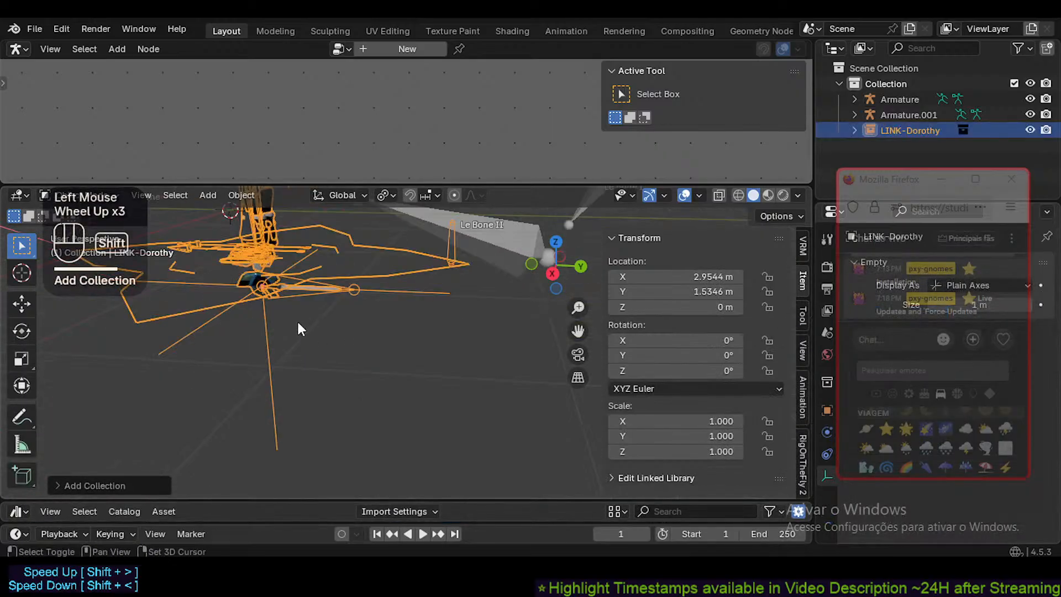
pyautogui.keyDown('shift'); pyautogui.moveTo(297, 319); pyautogui.dragTo(424, 389, button='middle'); pyautogui.keyUp('shift')
pyautogui.click(403, 373)
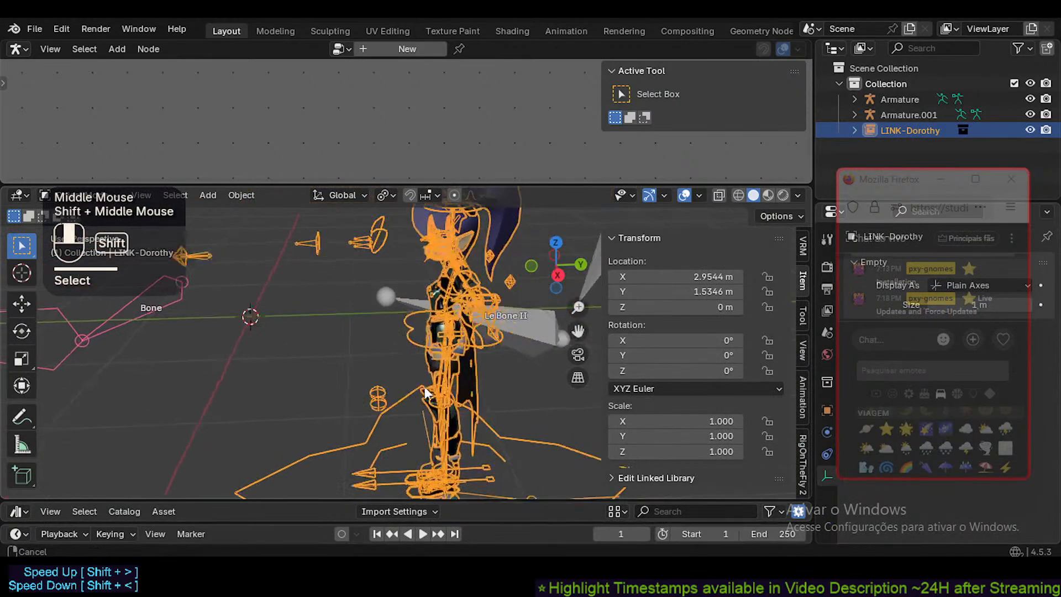
# - Hide the 3D viewport's sidebar to see more of the linked Dorothy character
pyautogui.hotkey('alt', 'a')
pyautogui.click(367, 226)
pyautogui.keyDown('shift'); pyautogui.moveTo(376, 284); pyautogui.dragTo(379, 324, button='middle'); pyautogui.keyUp('shift')
pyautogui.moveTo(379, 324); pyautogui.dragTo(420, 315, button='middle')
pyautogui.press('n')
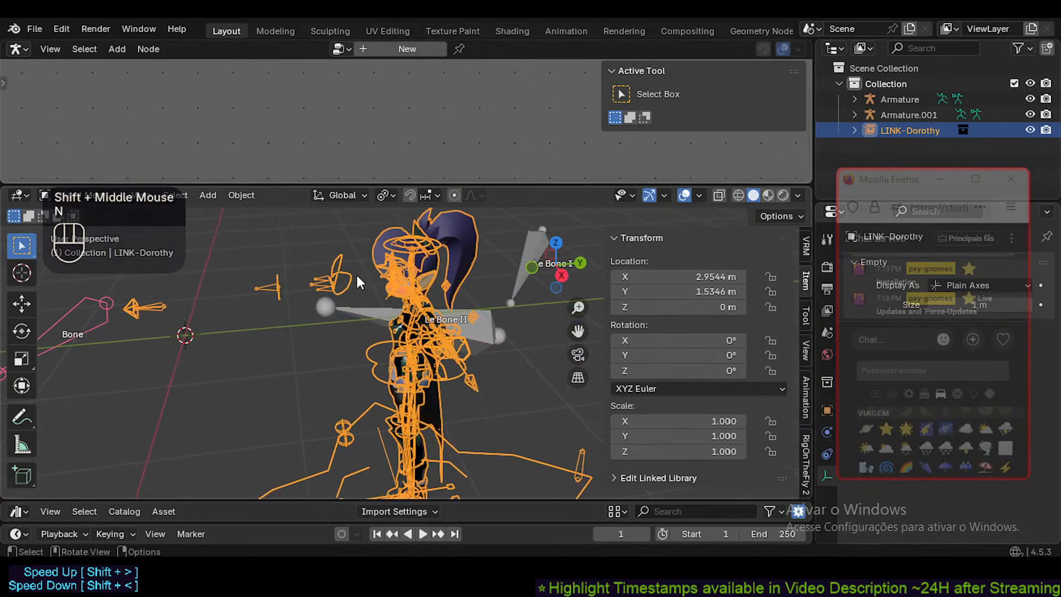
# - Try to enter Edit Mode on the linked LINK-Dorothy collection instance
pyautogui.moveTo(355, 273); pyautogui.dragTo(370, 282, button='middle')
pyautogui.keyDown('shift'); pyautogui.moveTo(467, 302); pyautogui.dragTo(384, 296, button='middle'); pyautogui.keyUp('shift')
pyautogui.press('Tab')
pyautogui.click(356, 281)
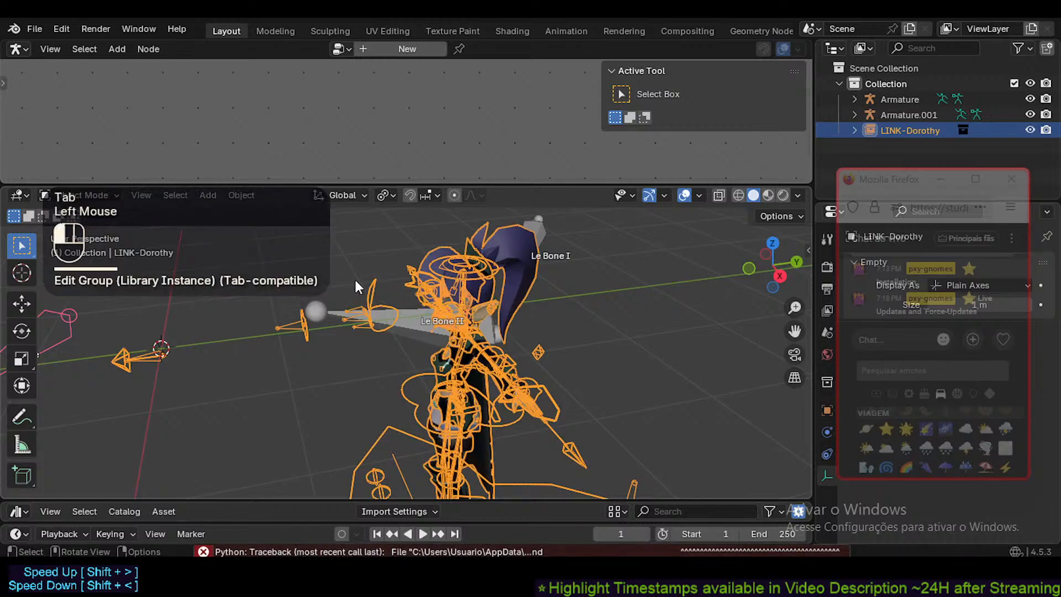
pyautogui.click(374, 283)
pyautogui.press('Tab')
pyautogui.moveTo(520, 313); pyautogui.dragTo(532, 308, button='middle')
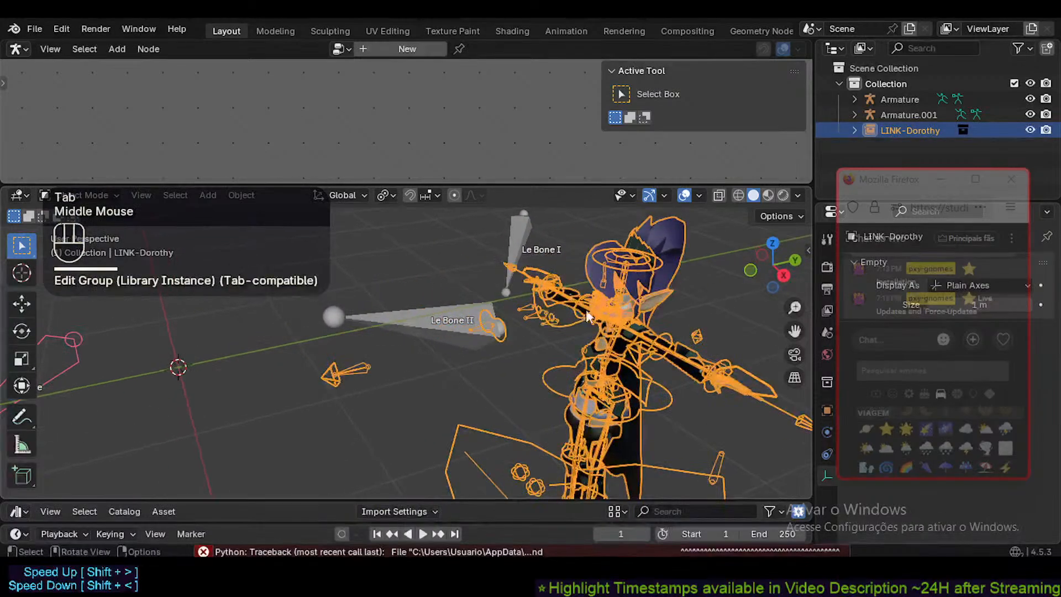
pyautogui.hotkey('alt', 'a')
pyautogui.click(537, 310)
pyautogui.press('Tab')
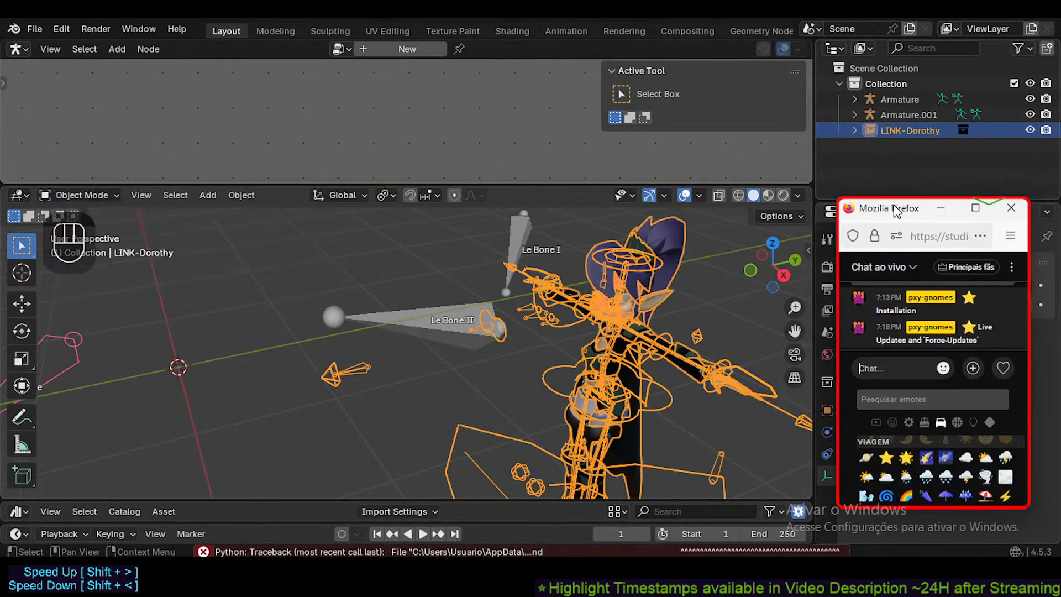
# - Make a library override of the LINK-Dorothy instance for Selected & Content
pyautogui.rightClick(881, 132)
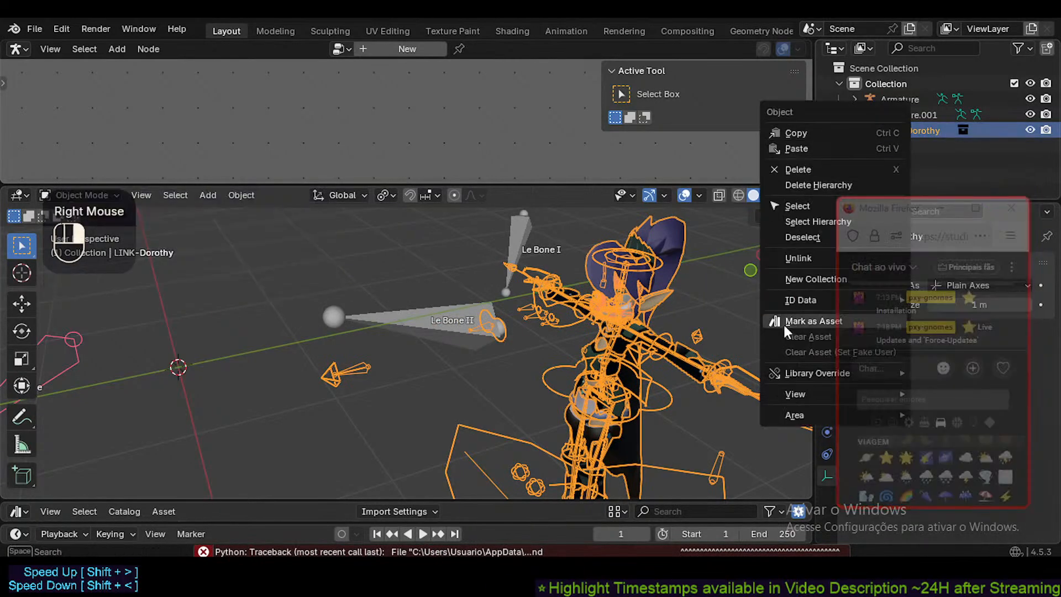
pyautogui.moveTo(788, 367)
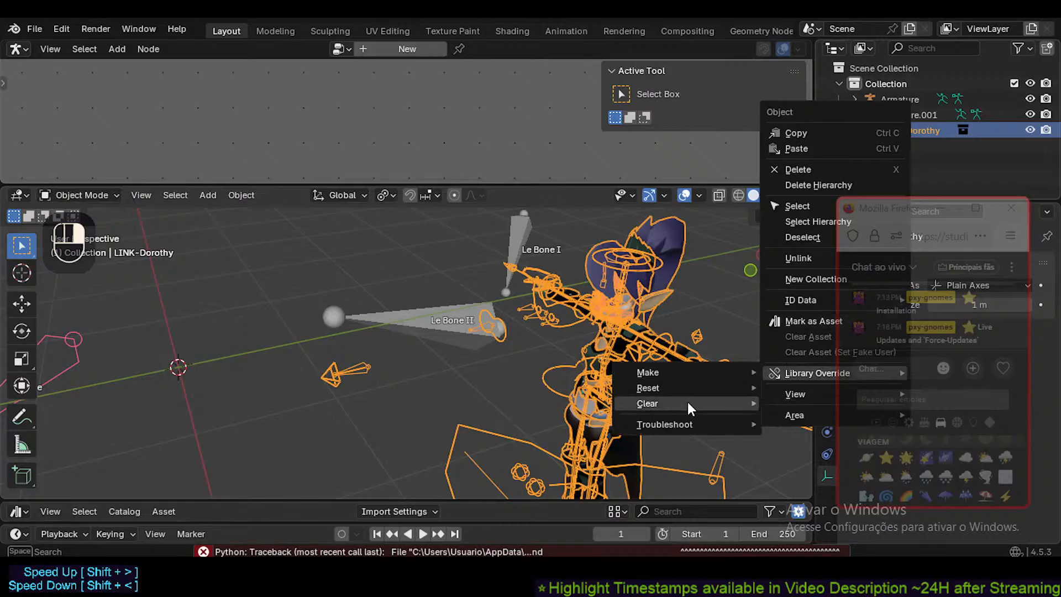
pyautogui.moveTo(678, 372)
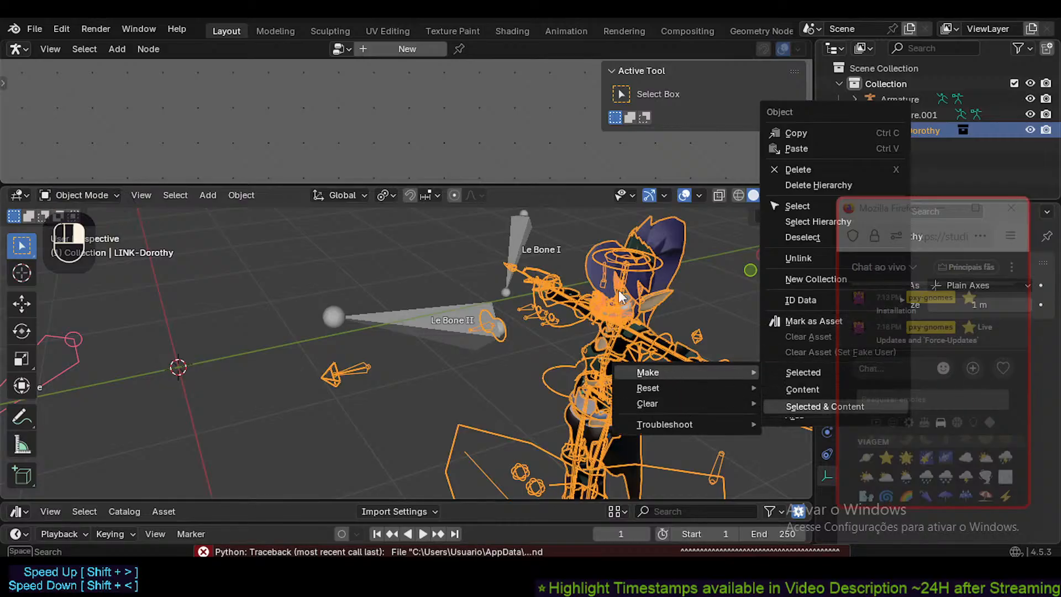
pyautogui.click(798, 407)
# - Select the overridden ARM-Dorothy armature and try to enter Edit Mode on it
pyautogui.keyDown('shift'); pyautogui.moveTo(237, 294); pyautogui.dragTo(409, 348, button='middle'); pyautogui.keyUp('shift')
pyautogui.moveTo(409, 348); pyautogui.dragTo(402, 327, button='middle')
pyautogui.click(478, 261)
pyautogui.keyDown('shift'); pyautogui.moveTo(475, 264); pyautogui.dragTo(411, 331, button='middle'); pyautogui.keyUp('shift')
pyautogui.scroll(2, 411, 331)
pyautogui.press('Tab')
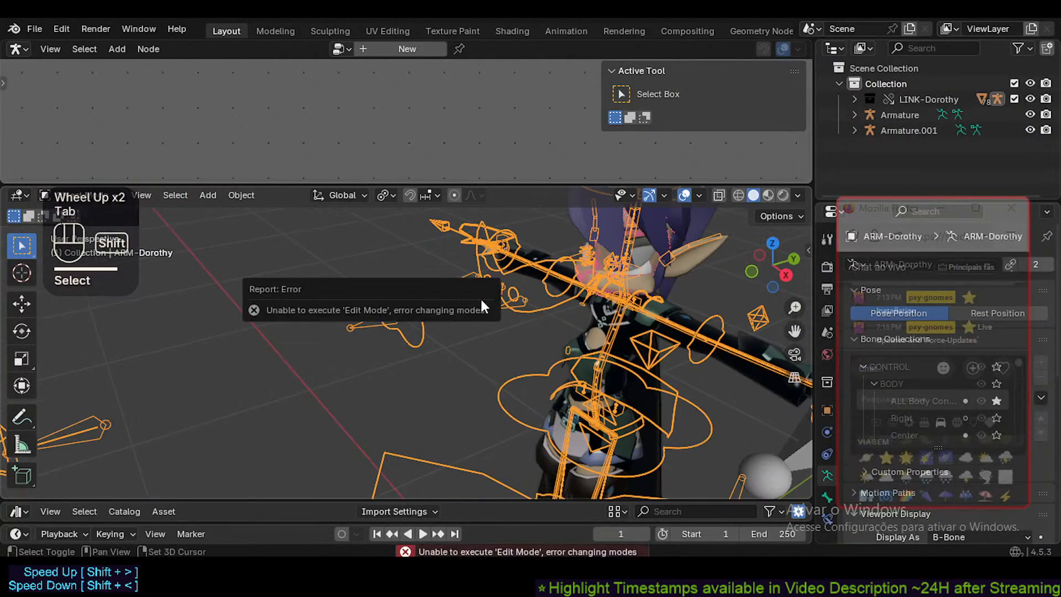
pyautogui.keyDown('shift'); pyautogui.moveTo(465, 262); pyautogui.dragTo(410, 287, button='middle'); pyautogui.keyUp('shift')
pyautogui.click(425, 265)
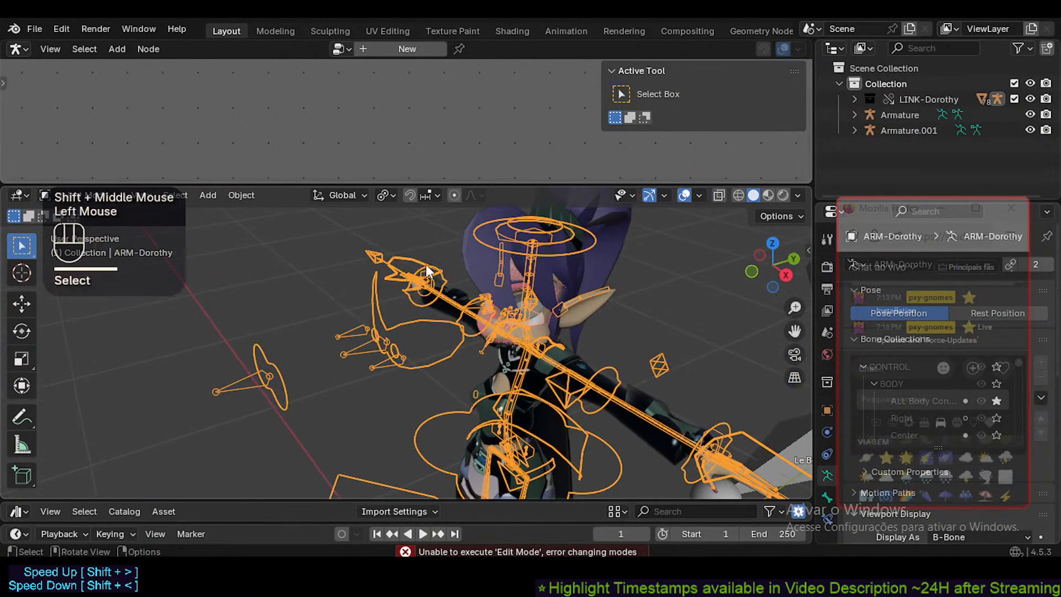
pyautogui.click(425, 265)
# - Expand the LINK-Dorothy collection and make a library override of its ARMATURE collection for Selected & Content
pyautogui.click(854, 99)
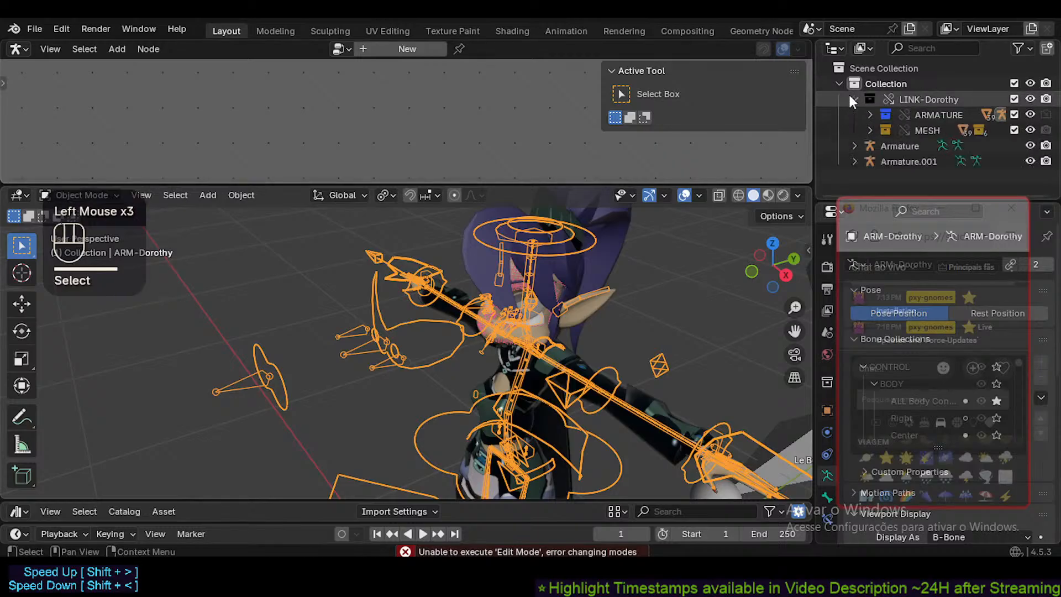
pyautogui.click(917, 114)
pyautogui.rightClick(917, 94)
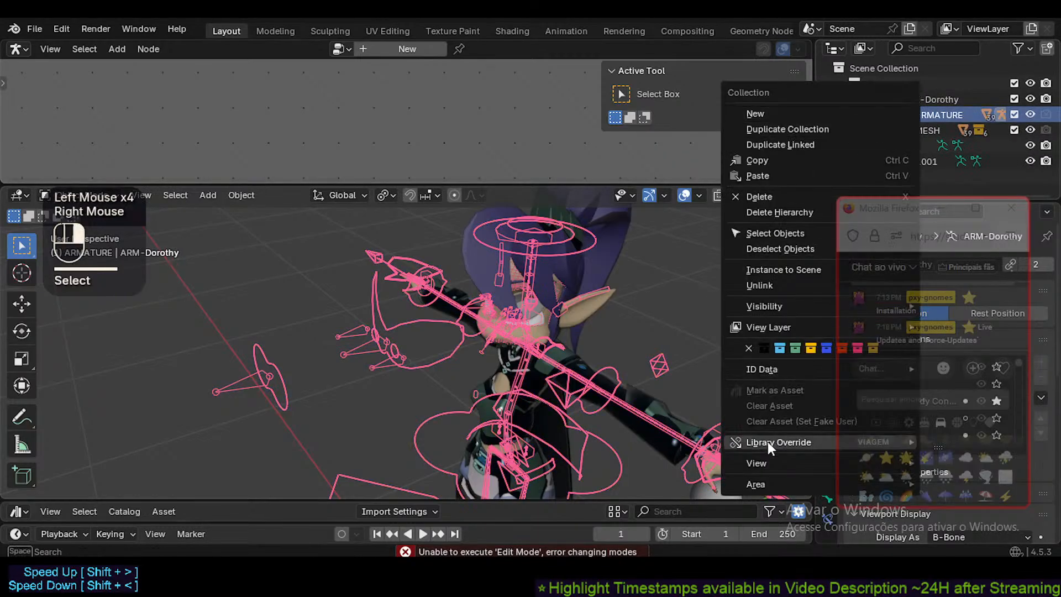
pyautogui.moveTo(766, 444)
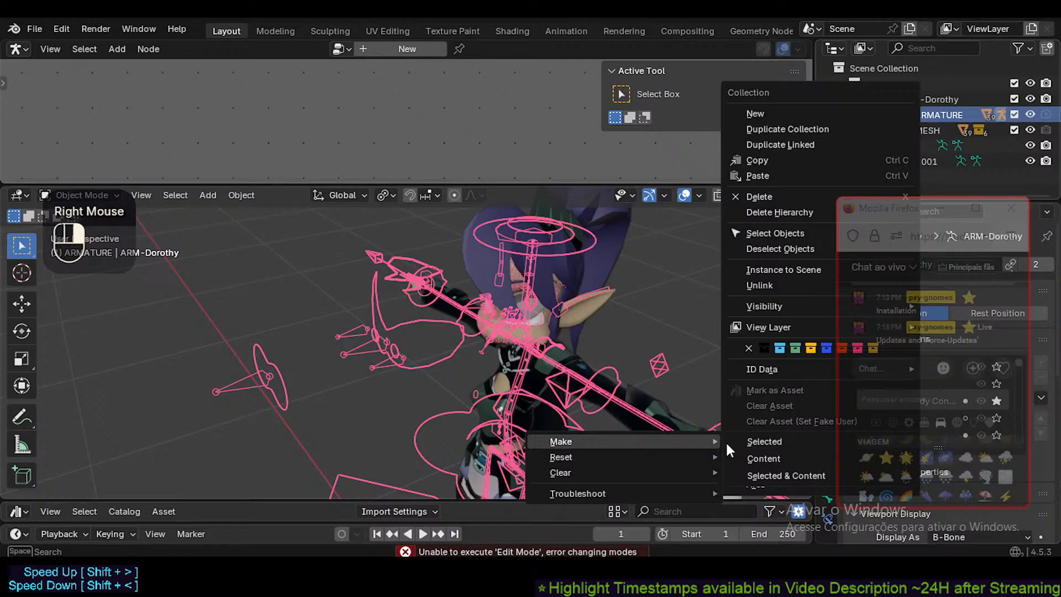
pyautogui.click(760, 474)
# - Switch the ARM-Dorothy rig to Pose Mode and back to Object Mode
pyautogui.keyDown('ctrl'); pyautogui.click(409, 326); pyautogui.keyUp('ctrl')
pyautogui.hotkey('ctrl', 'Tab')
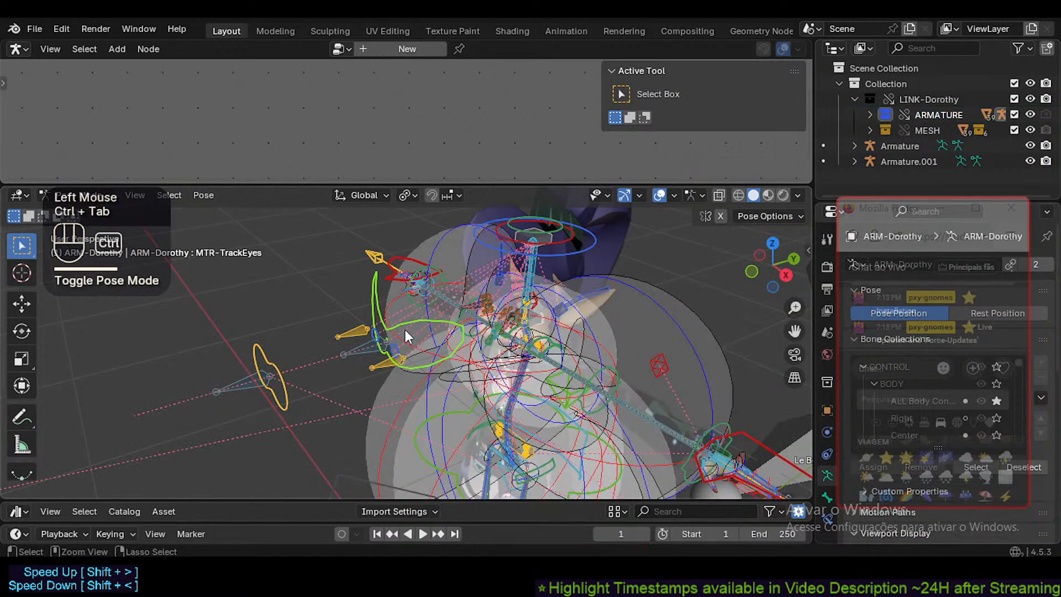
pyautogui.hotkey('ctrl', 'Tab')
pyautogui.moveTo(420, 325)
pyautogui.keyDown('shift'); pyautogui.mouseDown(button='middle')
pyautogui.moveTo(426, 316)
pyautogui.moveTo(462, 330)
pyautogui.moveTo(416, 323)
pyautogui.mouseUp(button='middle'); pyautogui.keyUp('shift')
pyautogui.click(421, 332)
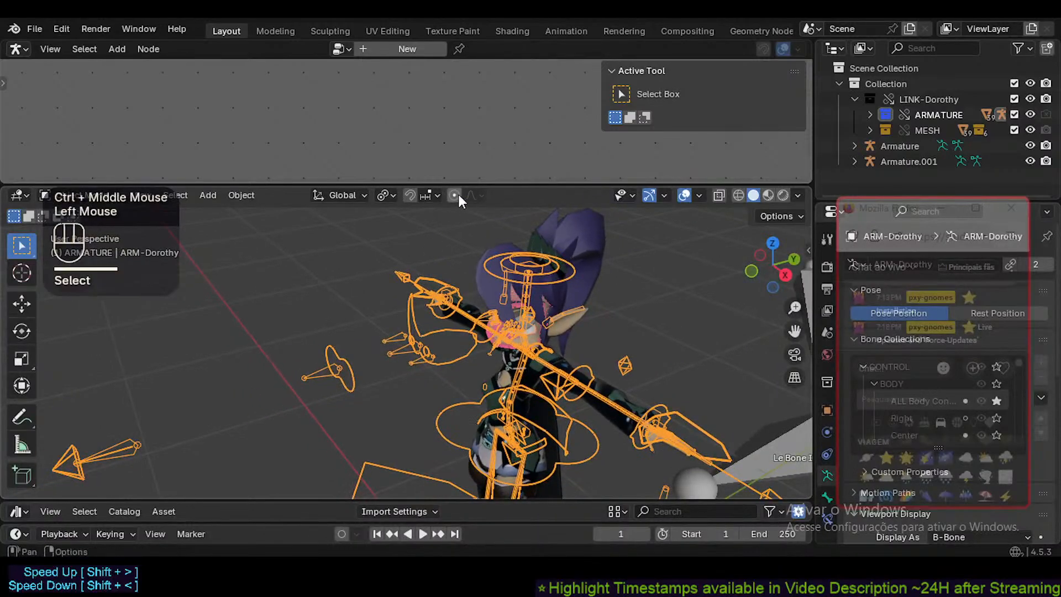
# - Enlarge the empty node editor above the 3D viewport
pyautogui.moveTo(440, 185); pyautogui.dragTo(440, 252)
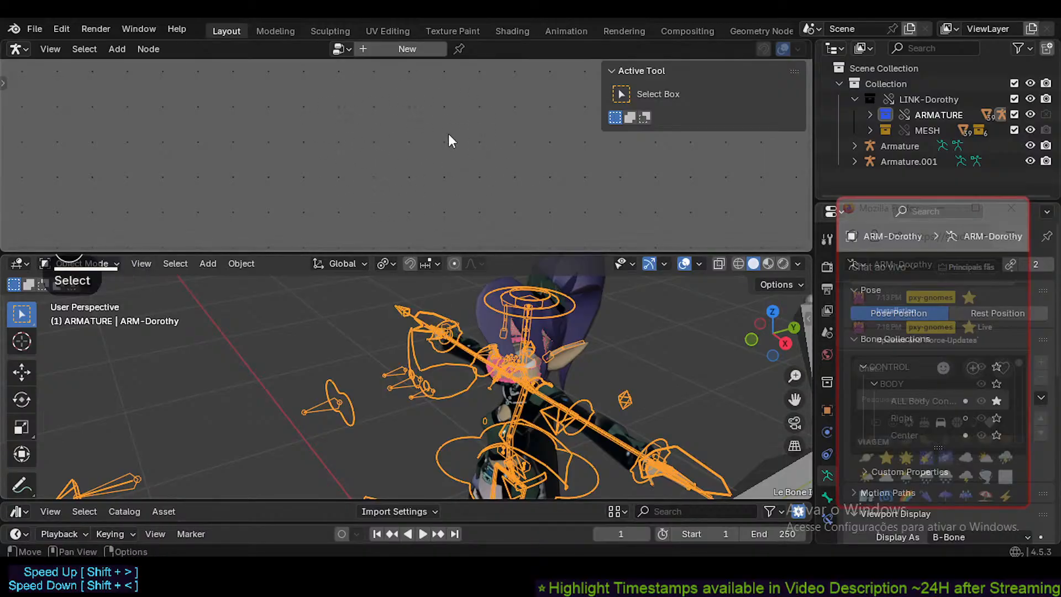
pyautogui.scroll(-4, 389, 99)
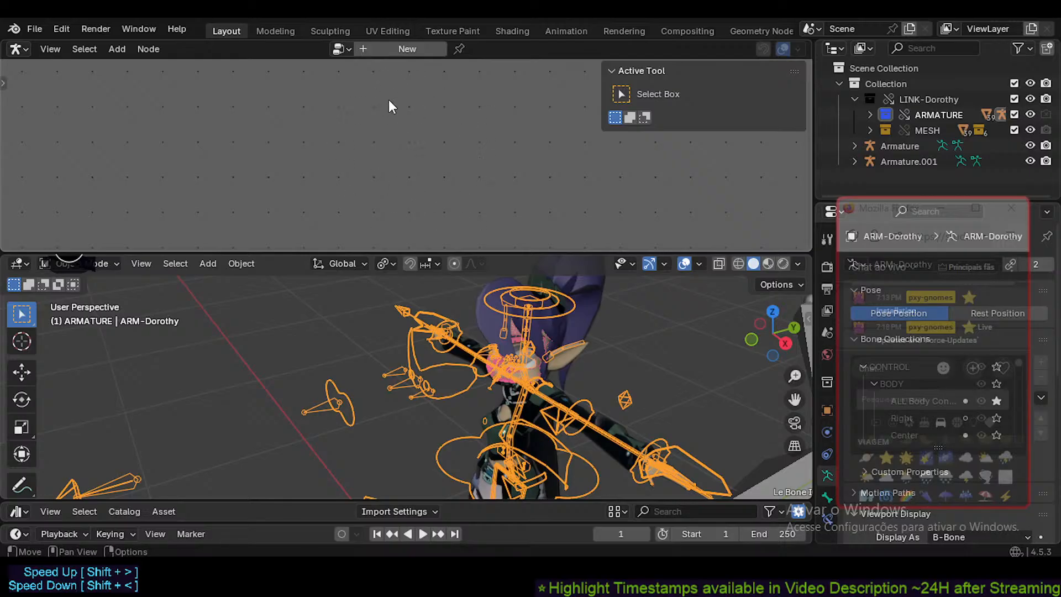
pyautogui.scroll(-7, 572, 423)
pyautogui.scroll(10, 570, 415)
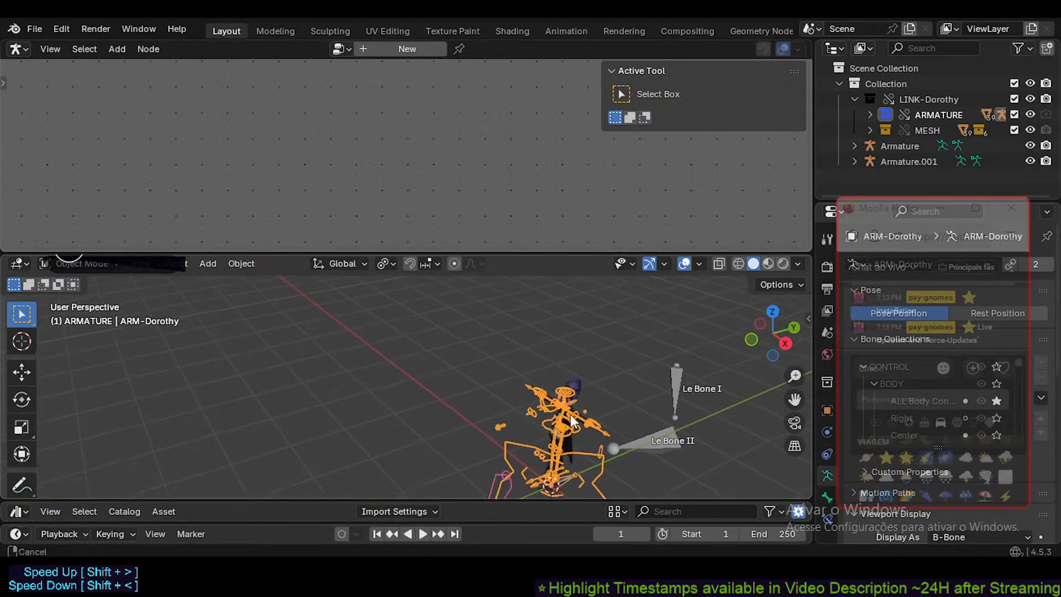
# - Try again to enter Edit Mode on the overridden ARM-Dorothy armature
pyautogui.press('Tab')
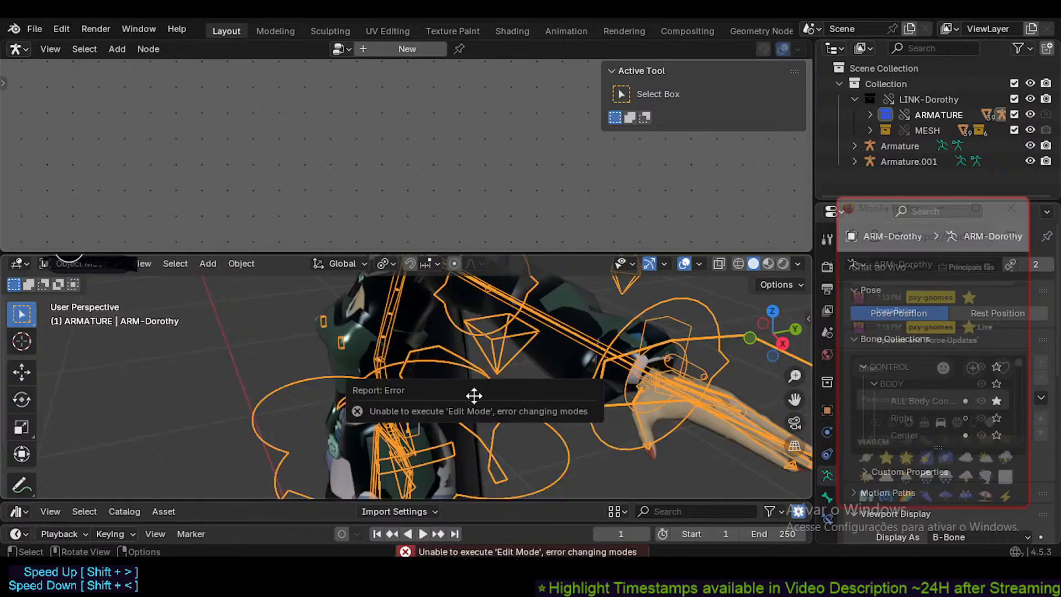
pyautogui.click(393, 303)
pyautogui.scroll(-6, 376, 307)
pyautogui.press('Tab')
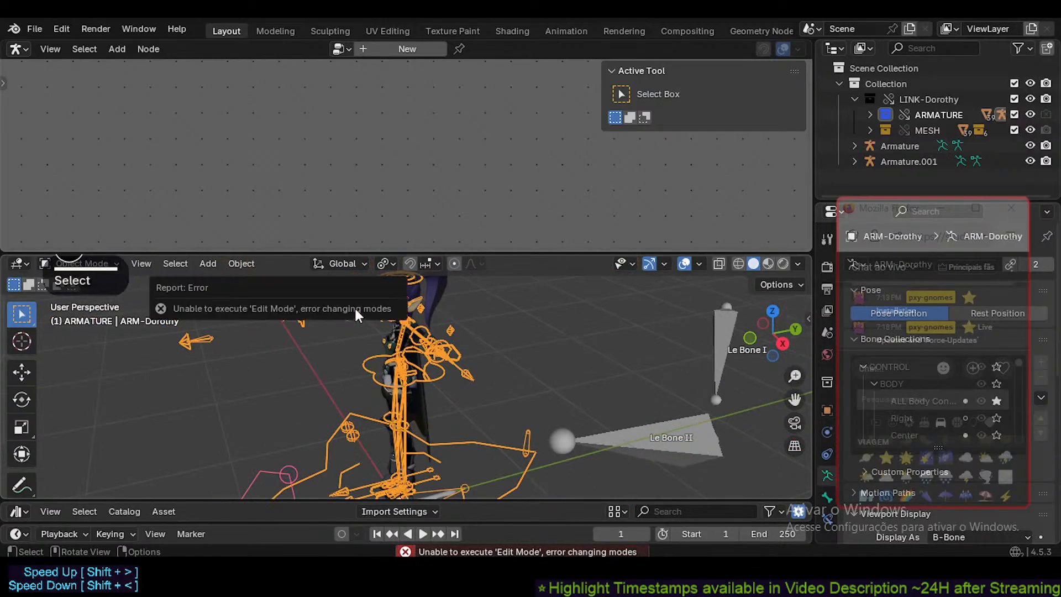
# - Examine the Dorothy character's control rig from several angles and distances
pyautogui.moveTo(416, 288); pyautogui.dragTo(522, 330, button='middle')
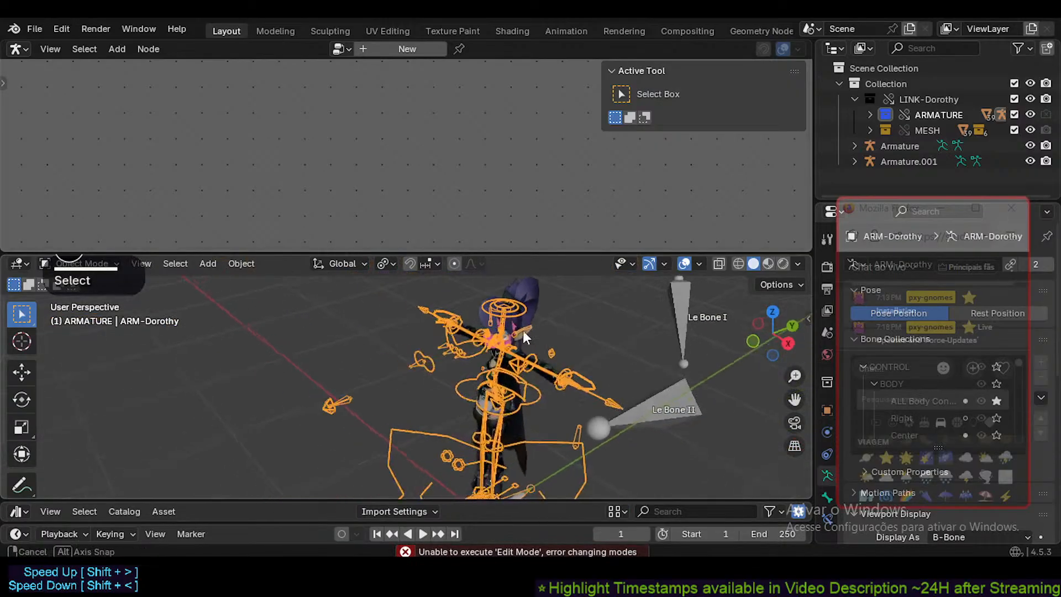
pyautogui.hotkey('alt', 'a')
pyautogui.click(581, 385)
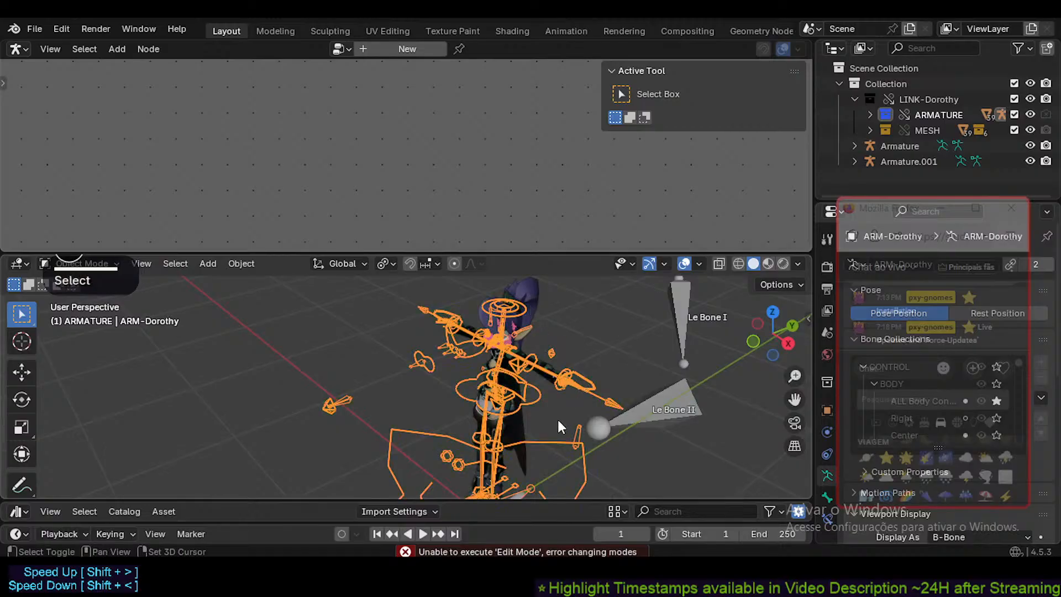
pyautogui.moveTo(557, 416); pyautogui.dragTo(536, 411, button='middle')
pyautogui.keyDown('shift'); pyautogui.moveTo(448, 293); pyautogui.dragTo(460, 373, button='middle'); pyautogui.keyUp('shift')
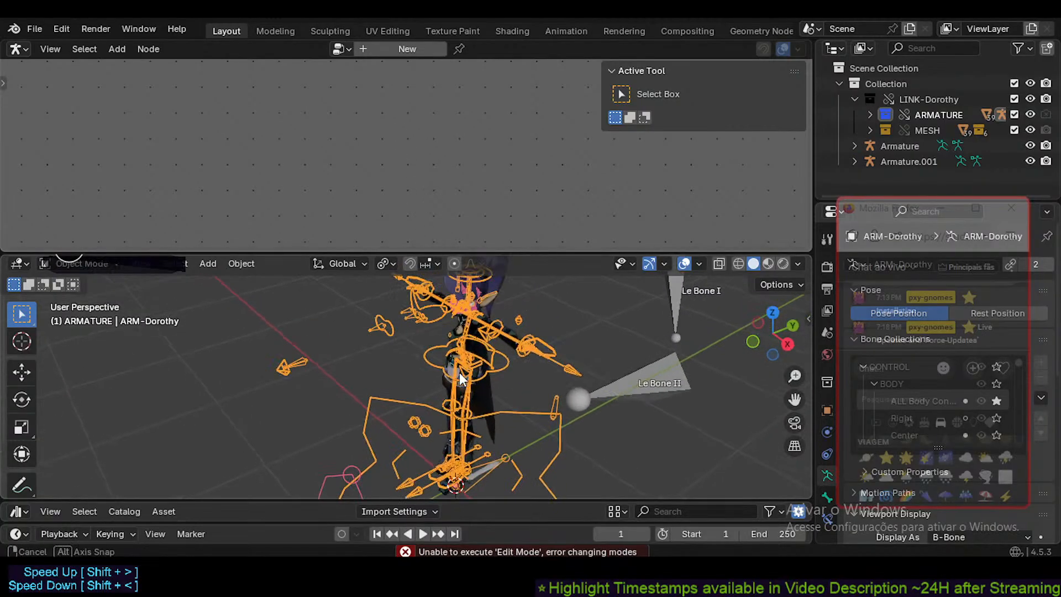
pyautogui.scroll(7, 455, 369)
pyautogui.scroll(-7, 470, 315)
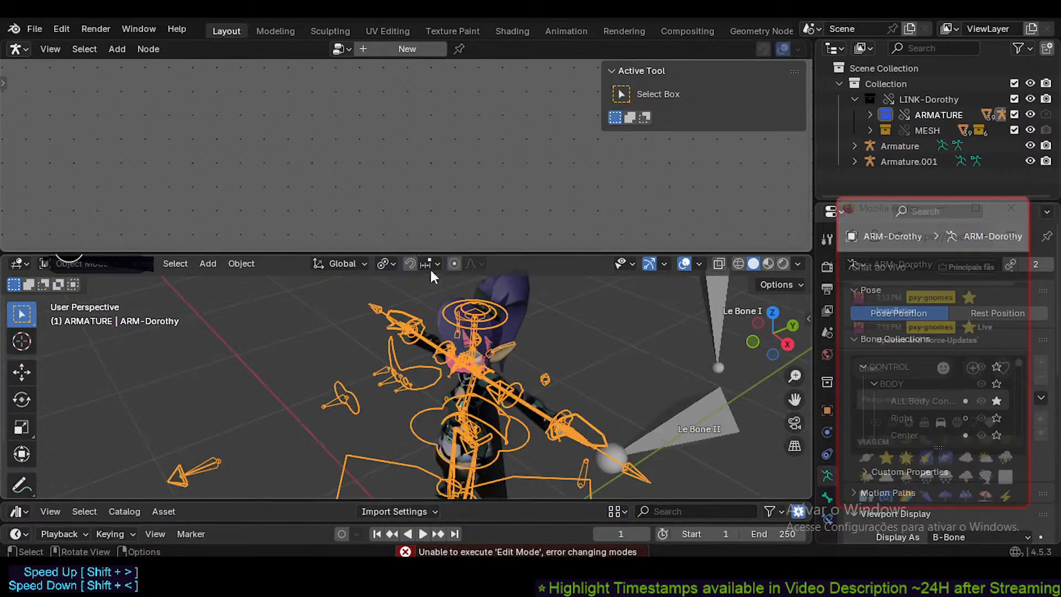
pyautogui.scroll(-1, 409, 221)
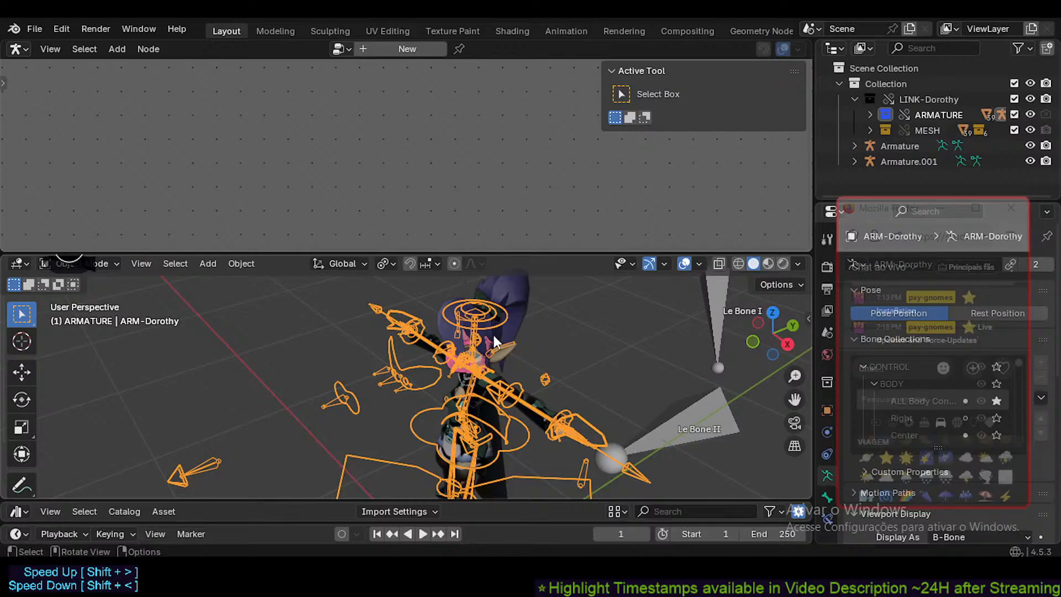
pyautogui.moveTo(483, 319); pyautogui.dragTo(526, 353, button='middle')
pyautogui.click(453, 349)
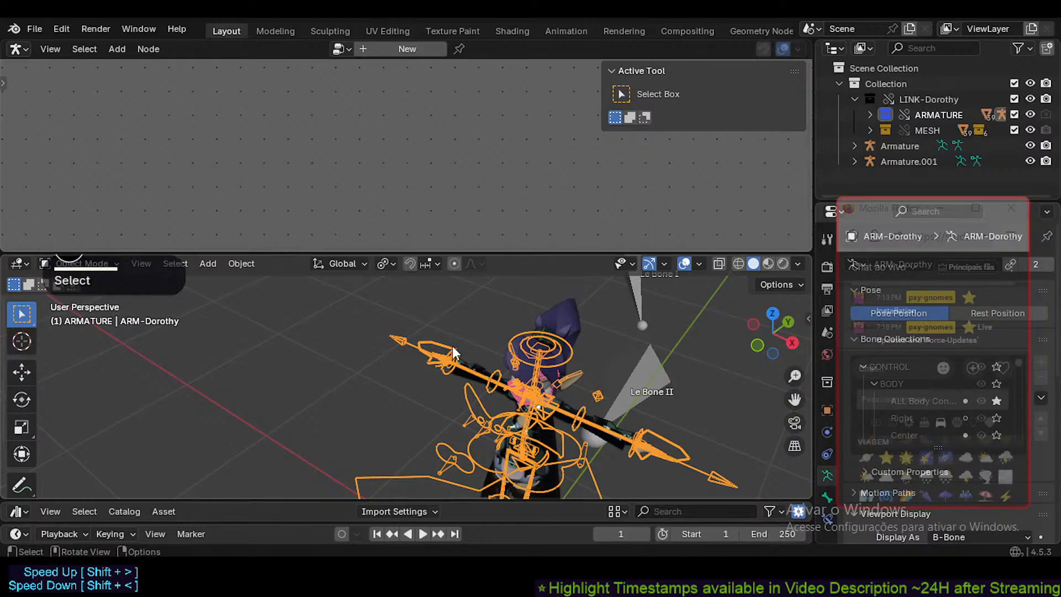
# - Select the two-bone Armature and compare it with the Dorothy rig from several angles
pyautogui.scroll(-4, 542, 360)
pyautogui.click(546, 342)
pyautogui.moveTo(538, 346); pyautogui.dragTo(505, 343, button='middle')
pyautogui.moveTo(333, 353); pyautogui.dragTo(509, 349, button='middle')
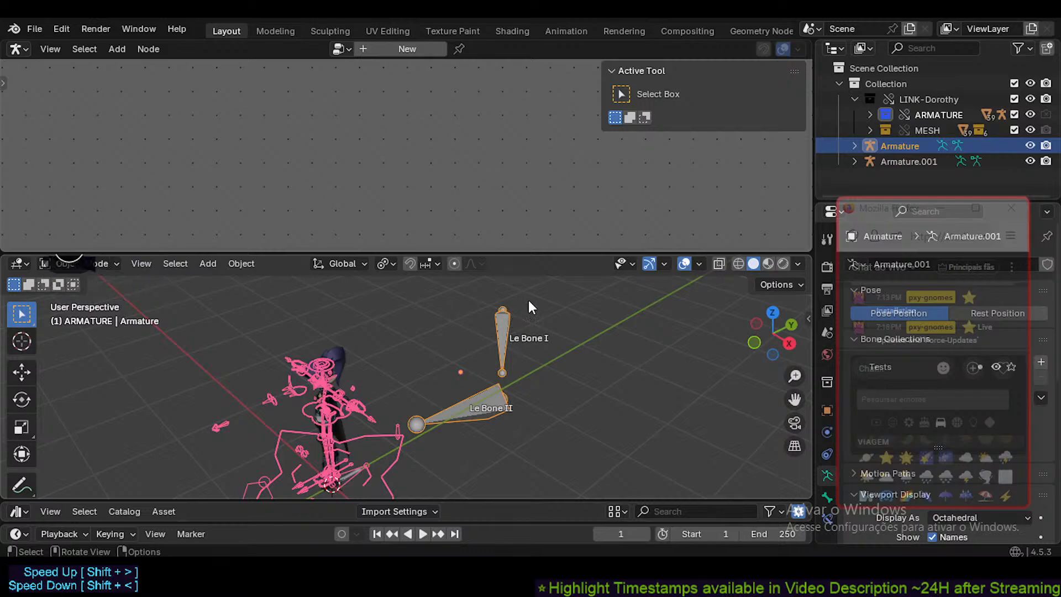
pyautogui.moveTo(540, 339); pyautogui.dragTo(492, 412, button='middle')
pyautogui.moveTo(506, 354); pyautogui.dragTo(658, 367, button='middle')
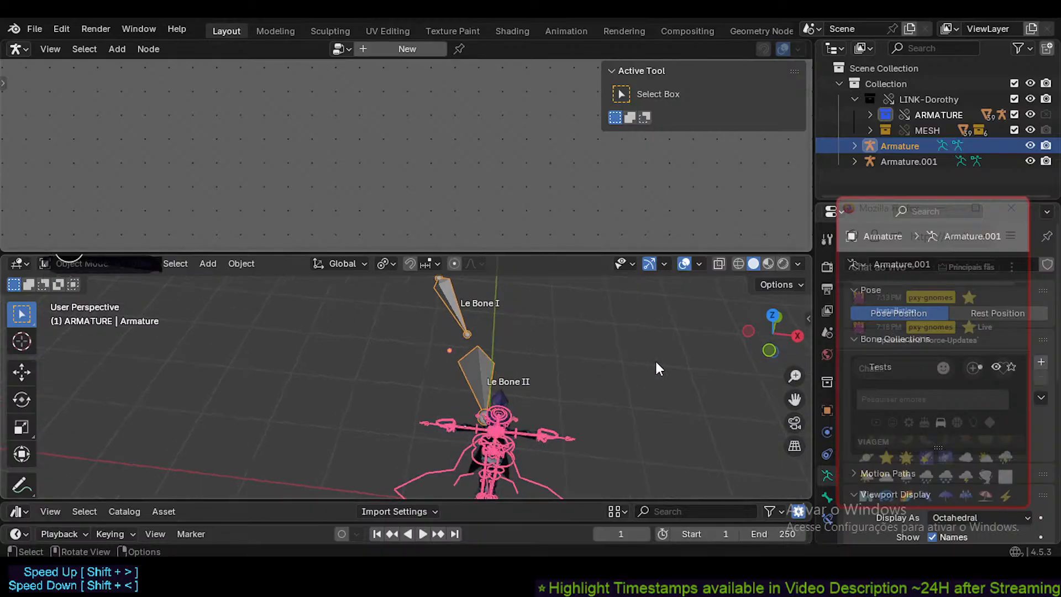
pyautogui.rightClick(479, 376)
pyautogui.moveTo(543, 397); pyautogui.dragTo(552, 337, button='middle')
pyautogui.scroll(3, 442, 337)
# - Select the ARM-Dorothy rig and examine its upper-body controls up close and from farther away
pyautogui.click(448, 301)
pyautogui.keyDown('shift'); pyautogui.moveTo(448, 301); pyautogui.dragTo(410, 356, button='middle'); pyautogui.keyUp('shift')
pyautogui.scroll(4, 386, 373)
pyautogui.scroll(3, 454, 354)
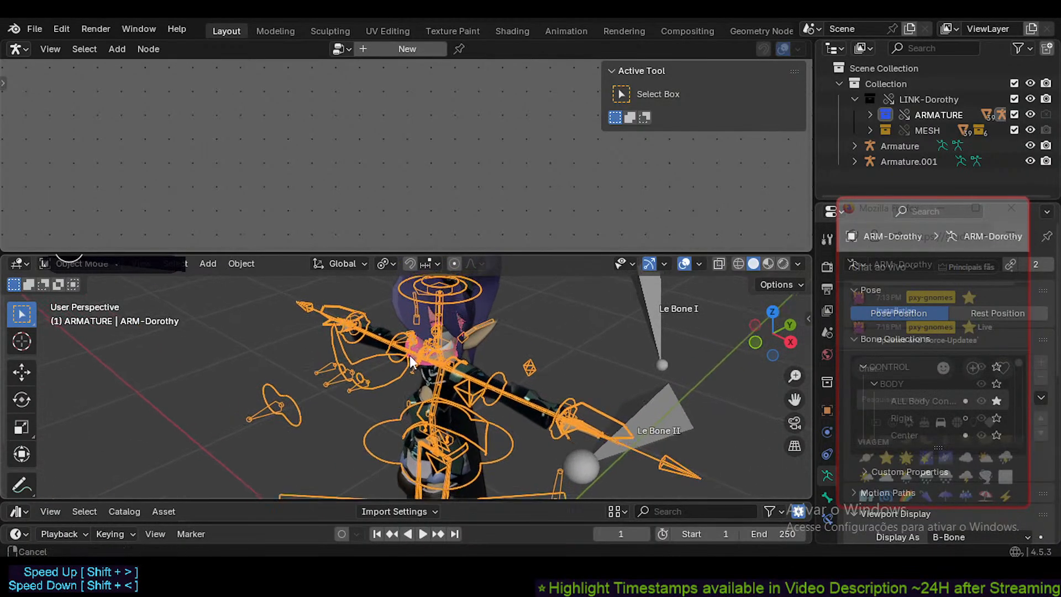
pyautogui.scroll(3, 405, 350)
pyautogui.scroll(-1, 531, 370)
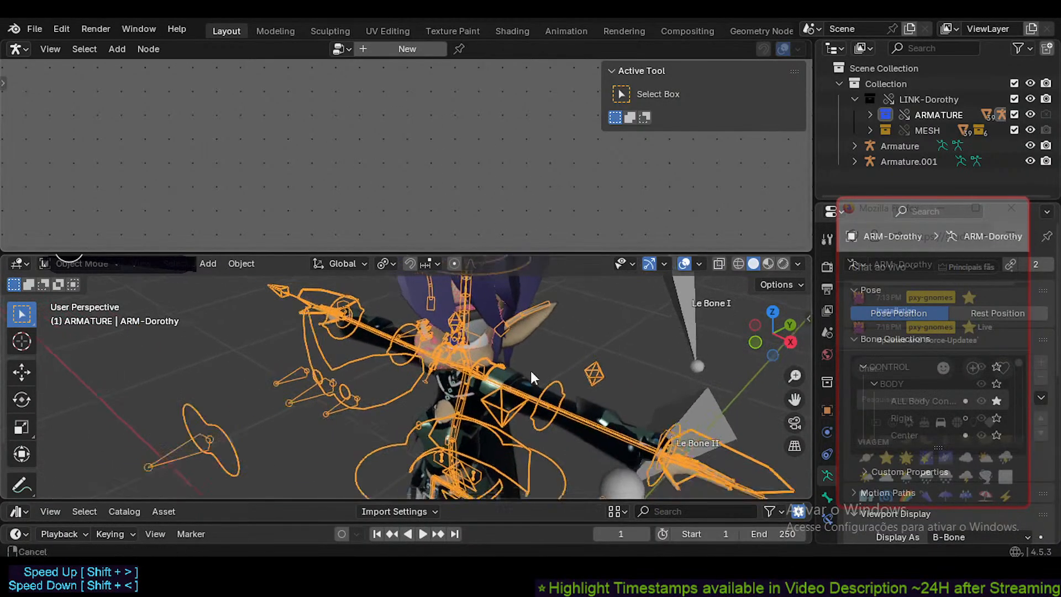
pyautogui.scroll(-2, 530, 372)
pyautogui.moveTo(526, 353); pyautogui.dragTo(421, 356, button='middle')
pyautogui.scroll(5, 494, 355)
pyautogui.scroll(-5, 492, 364)
pyautogui.keyDown('shift'); pyautogui.moveTo(506, 380); pyautogui.dragTo(392, 379, button='middle'); pyautogui.keyUp('shift')
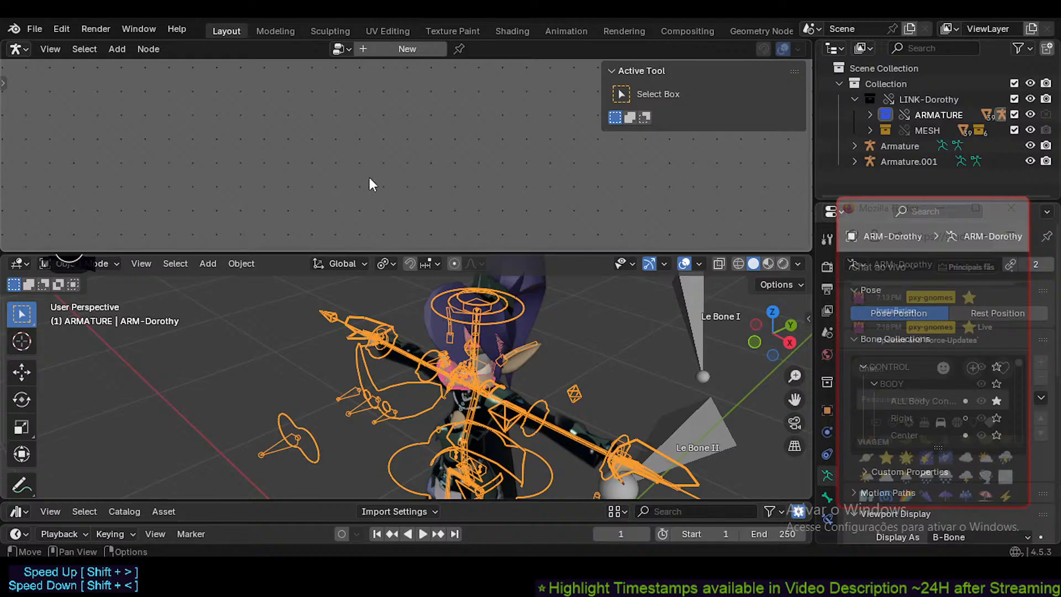
pyautogui.moveTo(463, 317); pyautogui.dragTo(452, 395, button='middle')
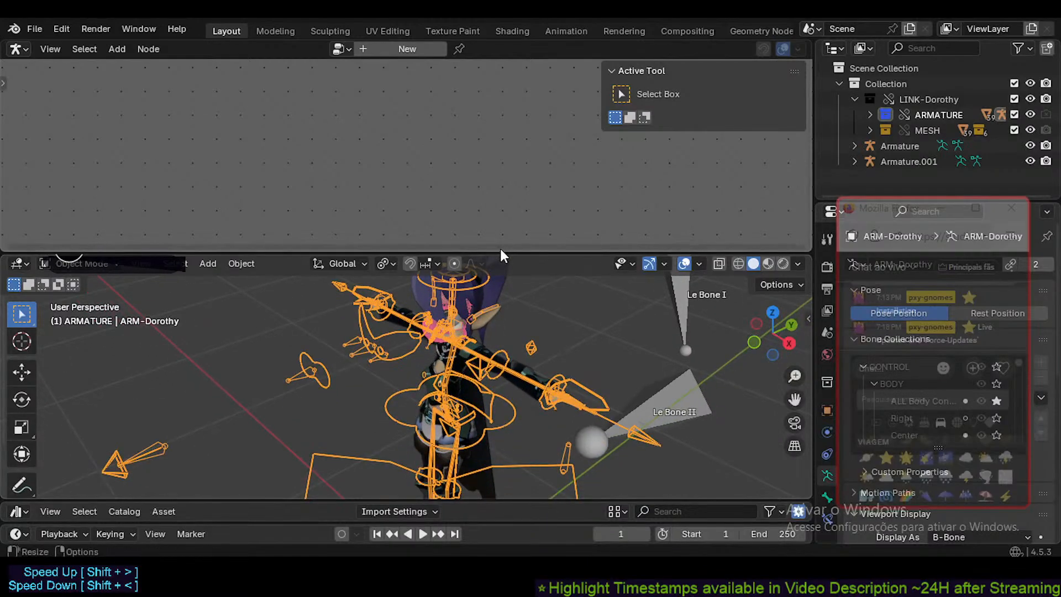
# - Give the 3D viewport more height and check the object commands available for the ARM-Dorothy rig
pyautogui.moveTo(501, 252); pyautogui.dragTo(502, 218)
pyautogui.keyDown('shift'); pyautogui.moveTo(417, 315); pyautogui.dragTo(408, 339, button='middle'); pyautogui.keyUp('shift')
pyautogui.click(395, 315)
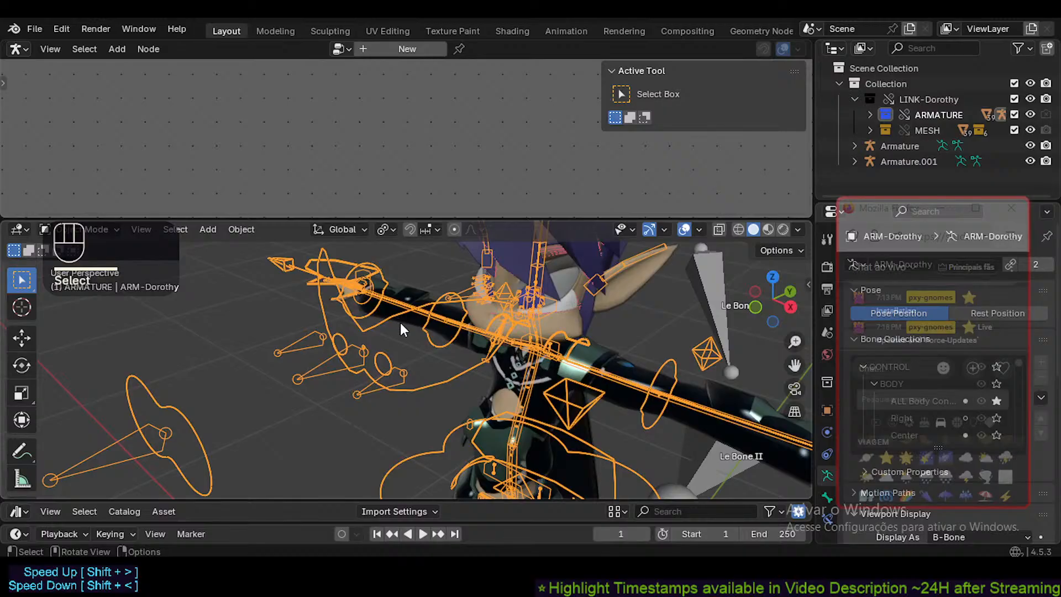
pyautogui.press('n')
pyautogui.press('n')
pyautogui.rightClick(380, 317)
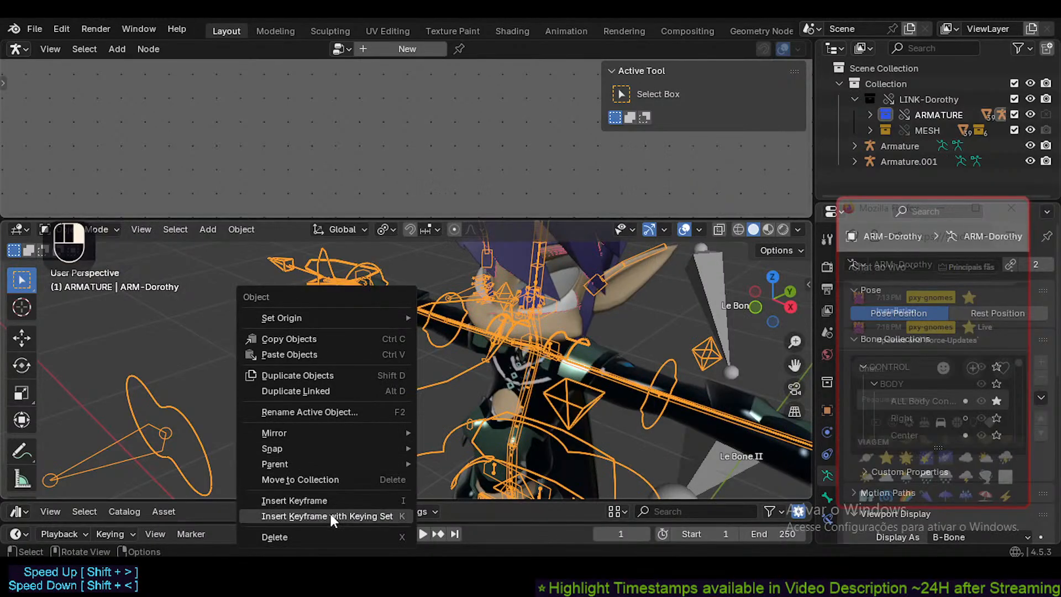
pyautogui.press('Escape')
pyautogui.keyDown('ctrl'); pyautogui.moveTo(362, 448); pyautogui.dragTo(422, 362, button='middle'); pyautogui.keyUp('ctrl')
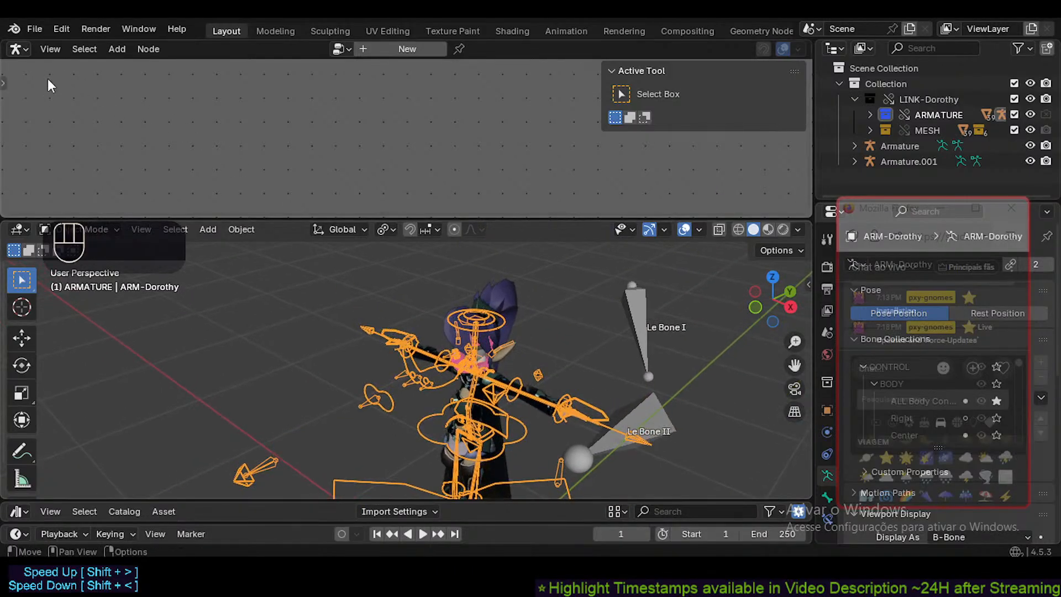
pyautogui.click(42, 49)
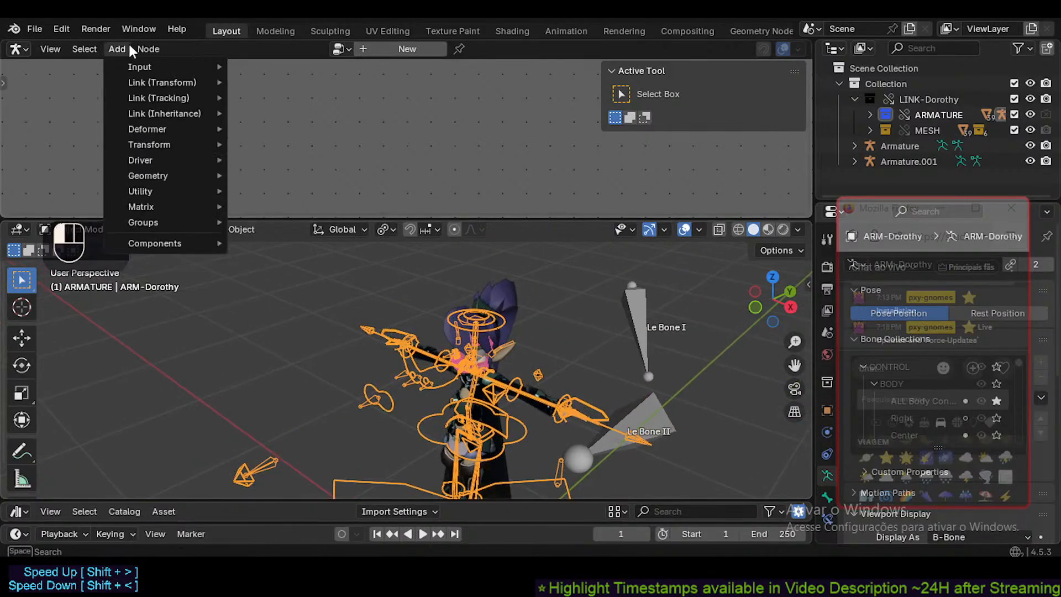
pyautogui.click(148, 48)
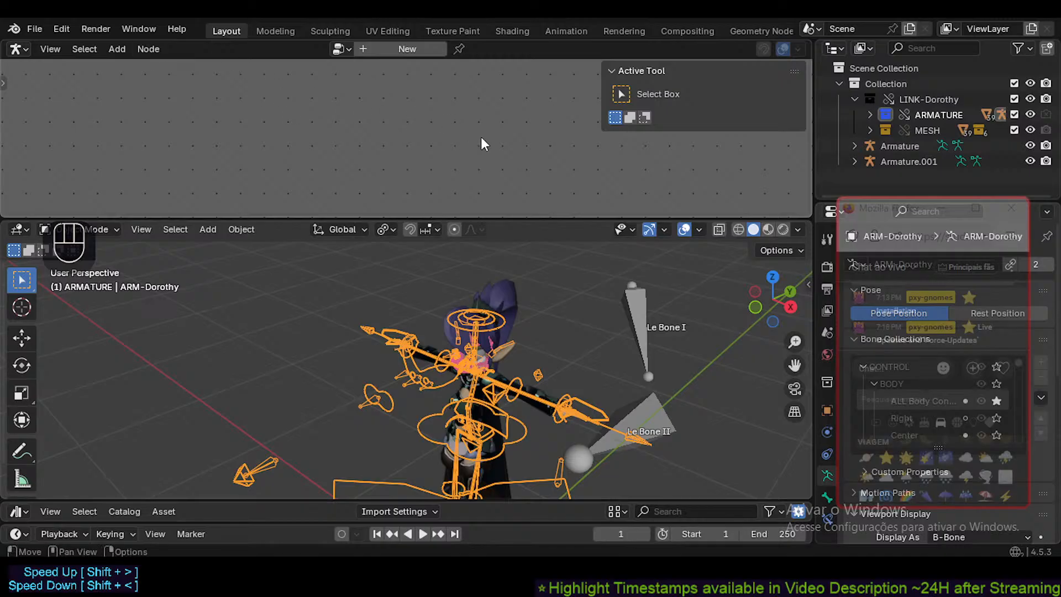
pyautogui.moveTo(492, 300); pyautogui.dragTo(459, 295, button='middle')
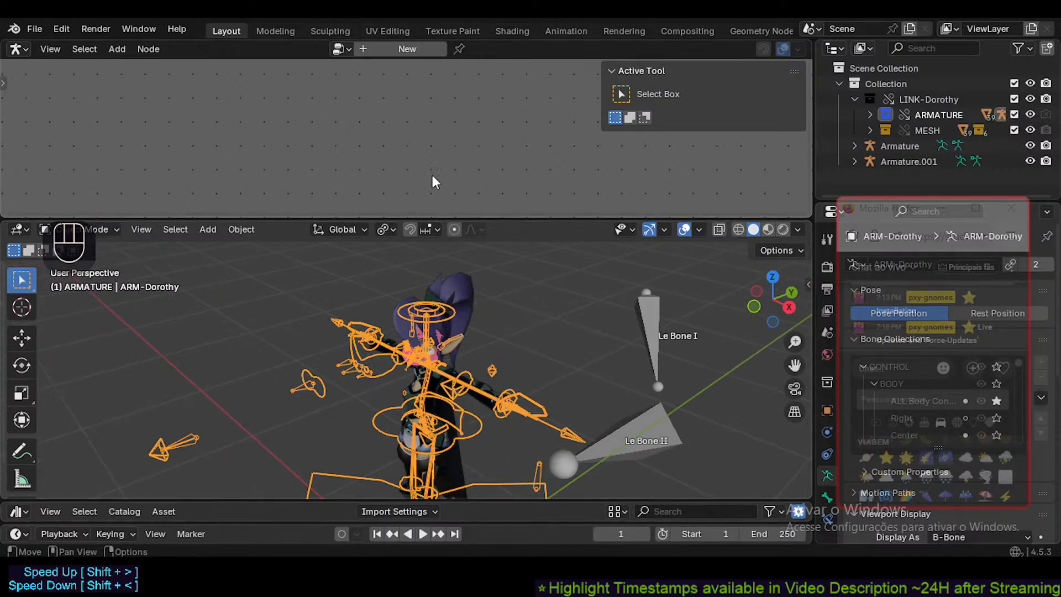
pyautogui.keyDown('shift'); pyautogui.moveTo(540, 335); pyautogui.dragTo(470, 362, button='middle'); pyautogui.keyUp('shift')
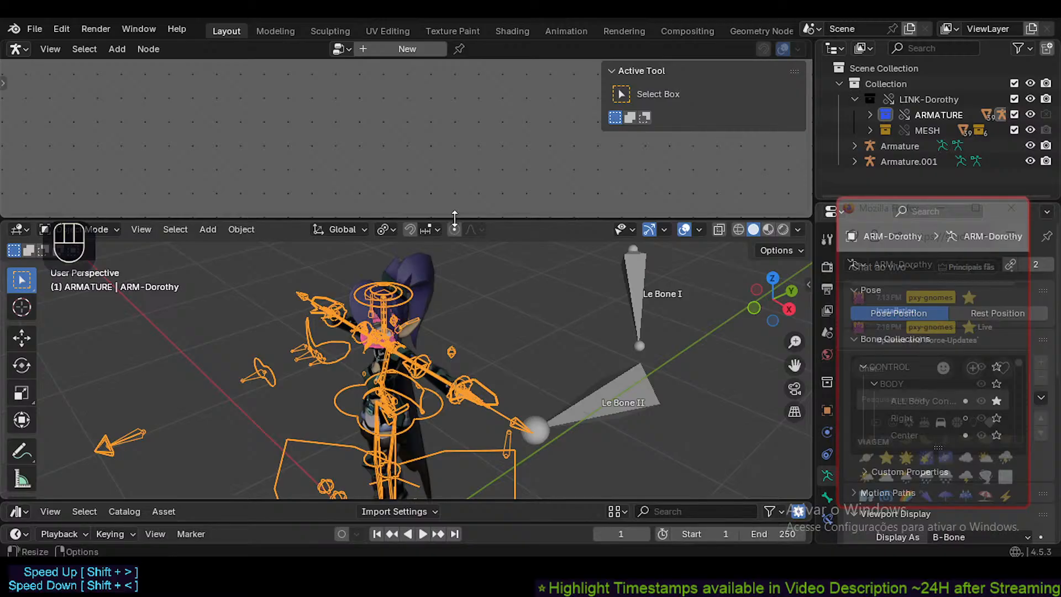
# - Enlarge the empty Rigging Nodes editor so it takes up most of the height above the 3D viewport
pyautogui.moveTo(454, 217); pyautogui.dragTo(475, 322)
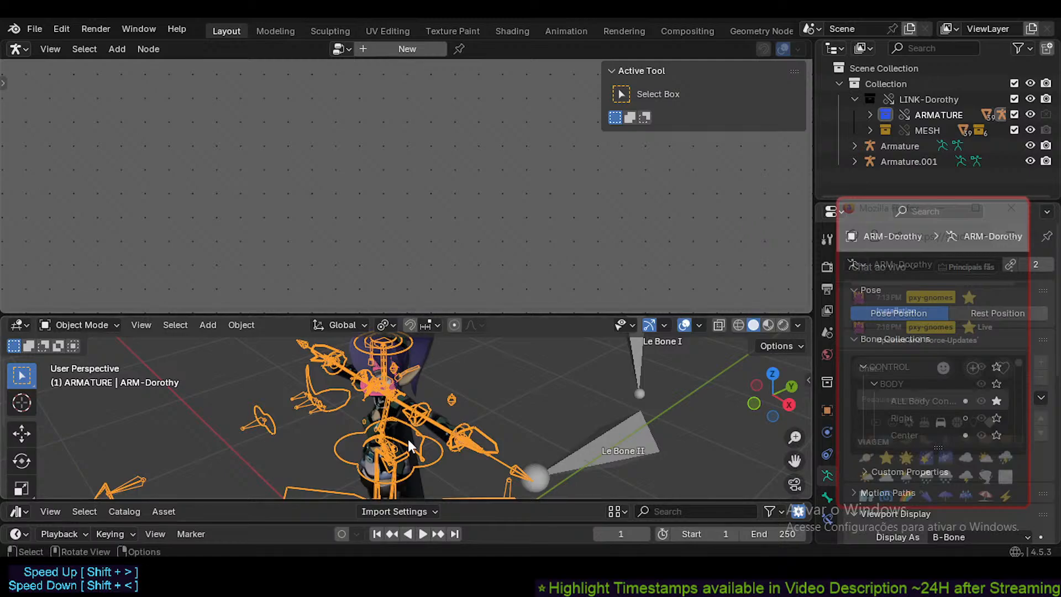
pyautogui.scroll(7, 439, 429)
pyautogui.scroll(-5, 439, 429)
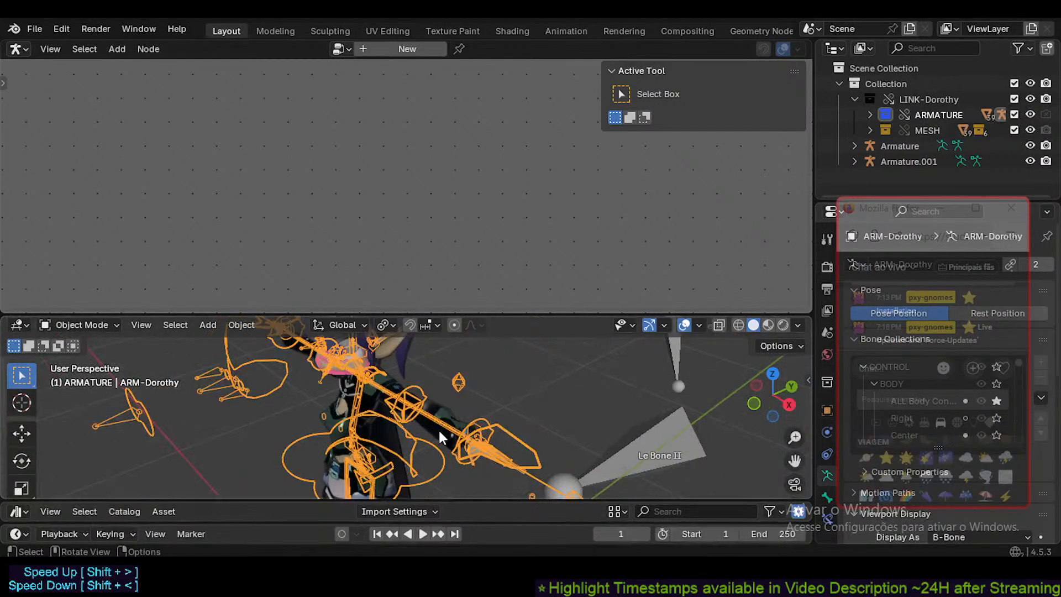
pyautogui.moveTo(439, 429); pyautogui.dragTo(502, 438, button='middle')
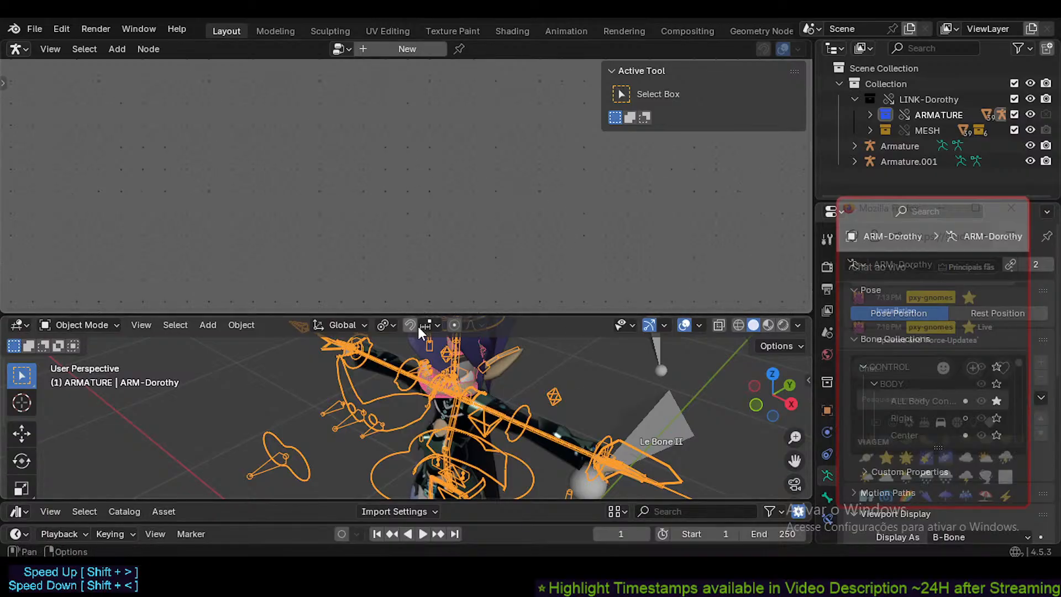
pyautogui.moveTo(416, 313); pyautogui.dragTo(387, 359)
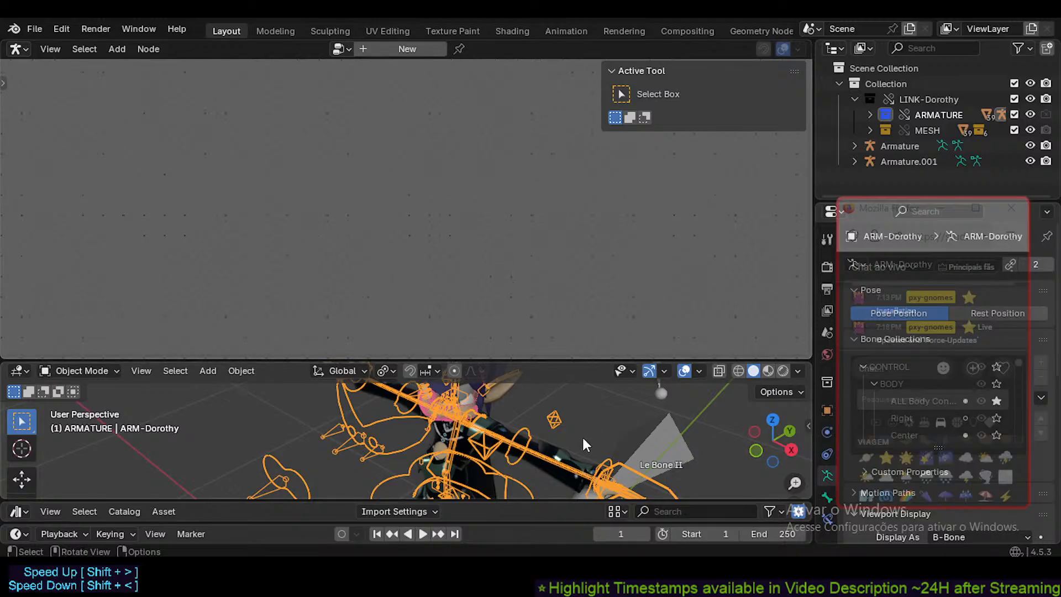
pyautogui.moveTo(586, 445); pyautogui.dragTo(558, 443, button='middle')
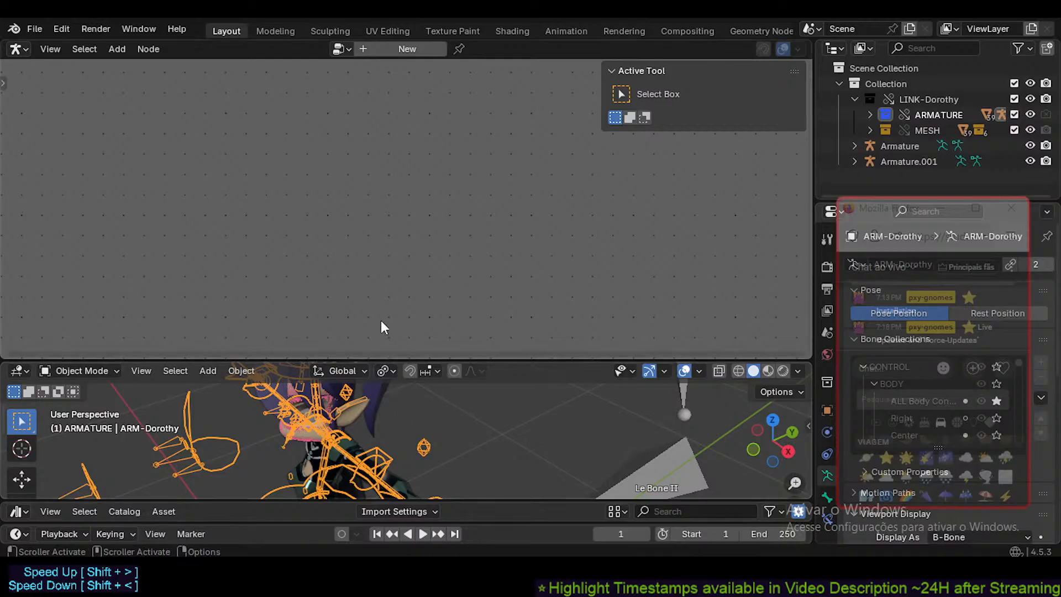
pyautogui.keyDown('shift'); pyautogui.moveTo(392, 440); pyautogui.dragTo(444, 383, button='middle'); pyautogui.keyUp('shift')
pyautogui.moveTo(464, 359); pyautogui.dragTo(475, 336)
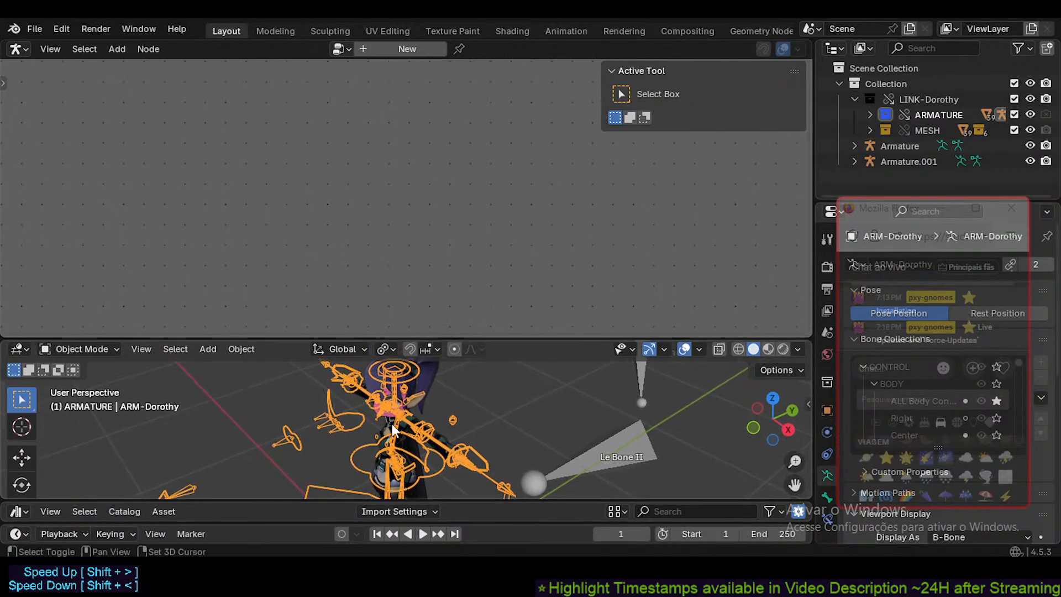
# - Examine the Dorothy rig at different distances alongside the empty Rigging Nodes editor
pyautogui.keyDown('shift'); pyautogui.moveTo(386, 428); pyautogui.dragTo(414, 420, button='middle'); pyautogui.keyUp('shift')
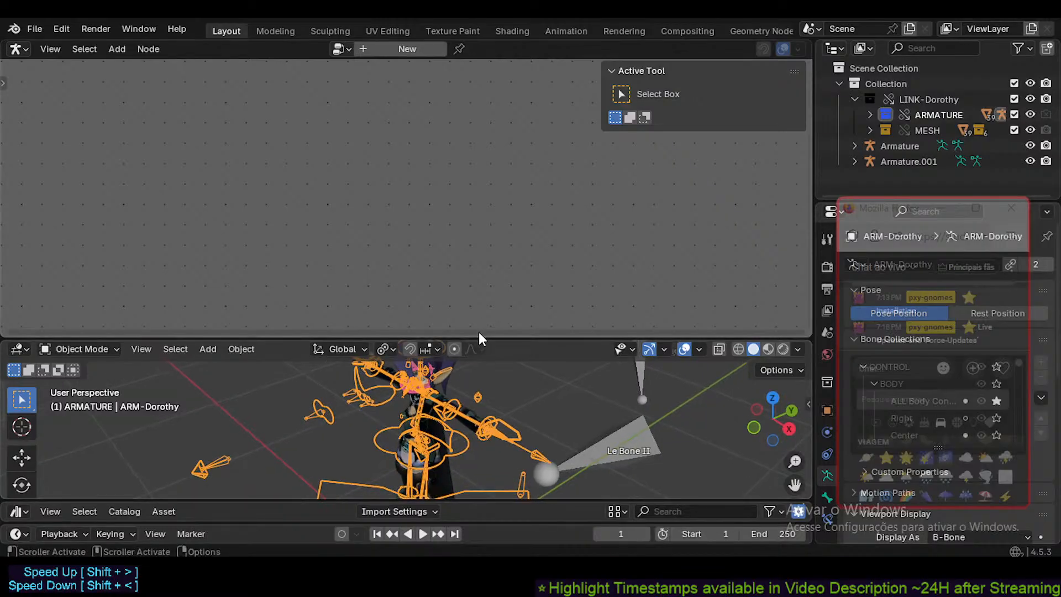
pyautogui.moveTo(467, 337); pyautogui.dragTo(465, 307)
pyautogui.keyDown('shift'); pyautogui.moveTo(358, 404); pyautogui.dragTo(406, 427, button='middle'); pyautogui.keyUp('shift')
pyautogui.scroll(1, 402, 456)
pyautogui.scroll(4, 406, 427)
pyautogui.scroll(-4, 406, 426)
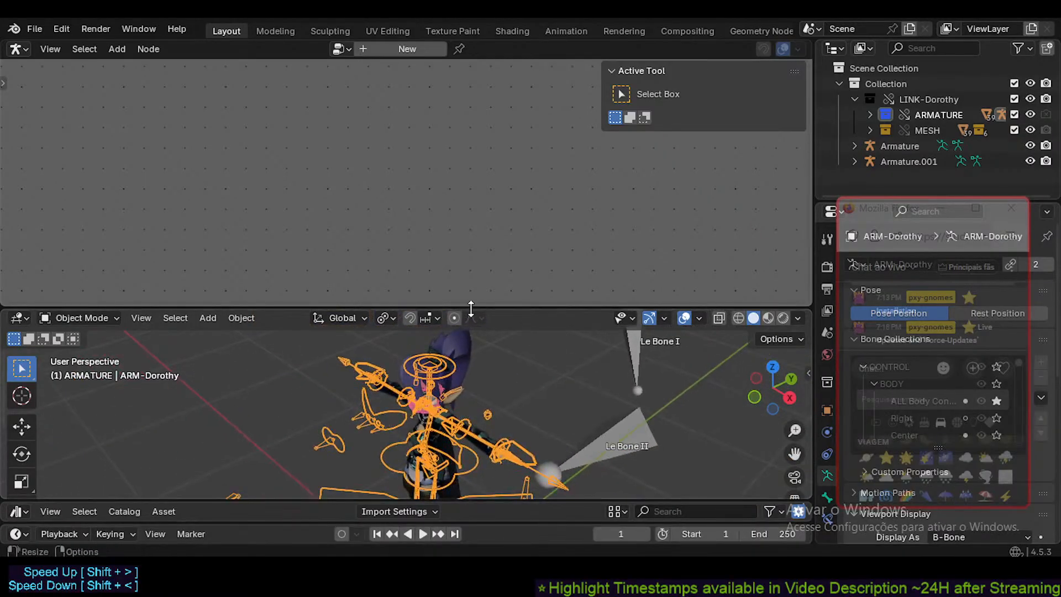
pyautogui.moveTo(466, 310); pyautogui.dragTo(466, 337)
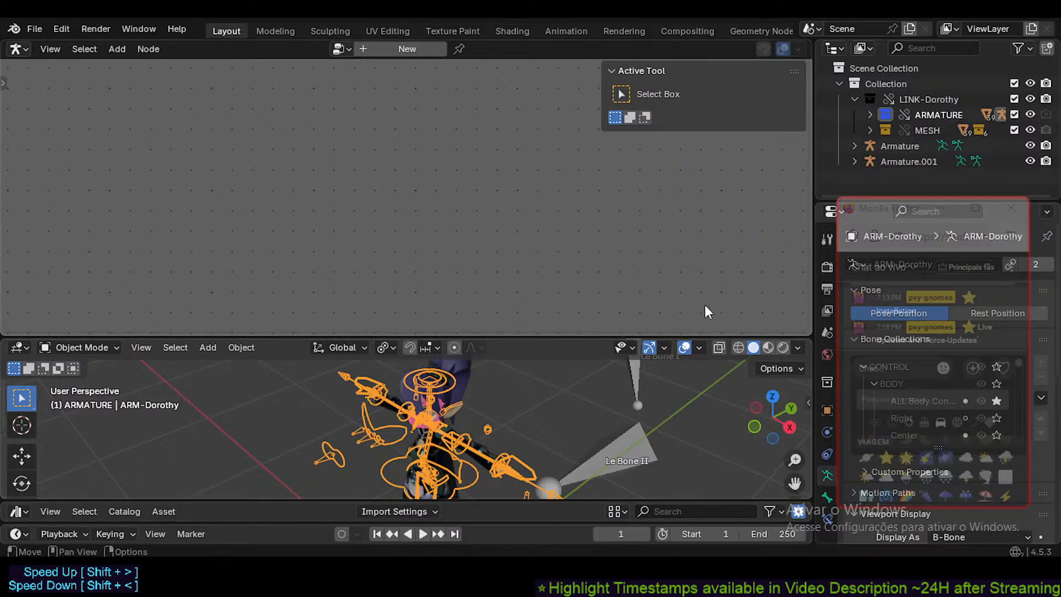
pyautogui.moveTo(500, 430); pyautogui.dragTo(547, 398, button='middle')
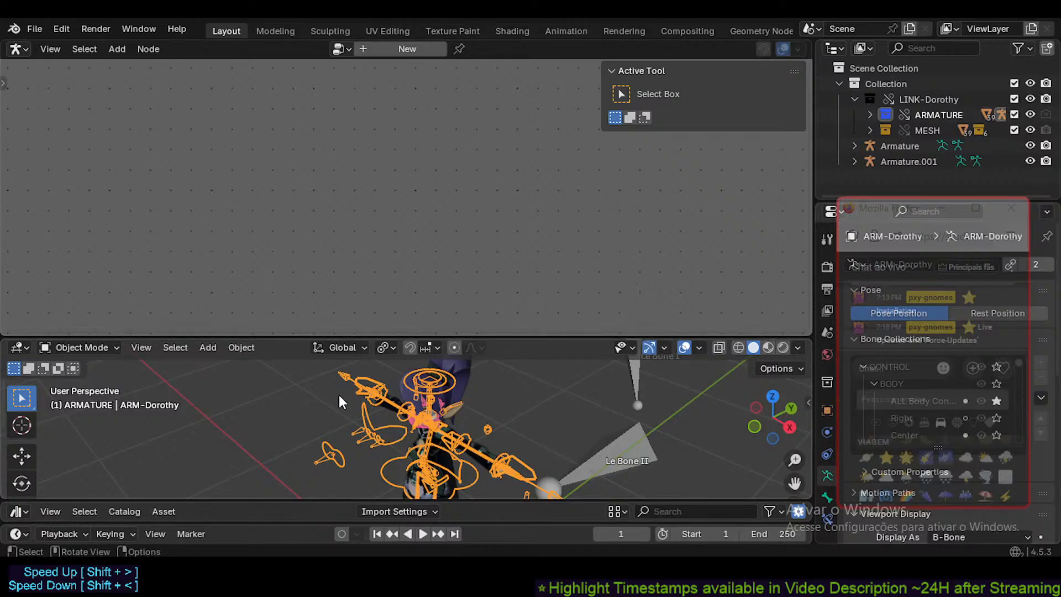
pyautogui.scroll(5, 339, 394)
pyautogui.moveTo(389, 417); pyautogui.dragTo(378, 452, button='middle')
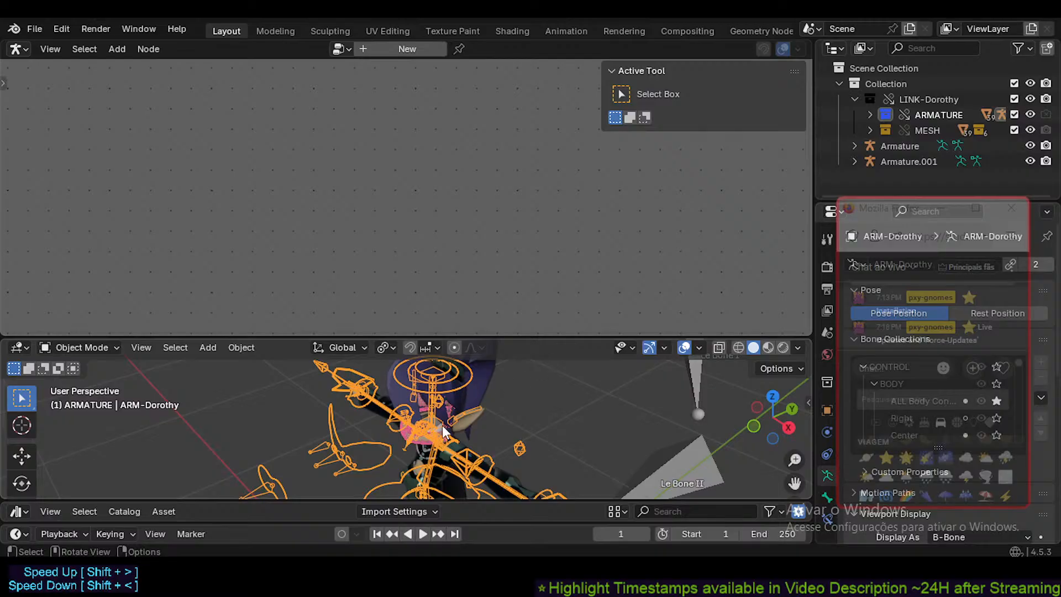
pyautogui.moveTo(442, 425); pyautogui.dragTo(432, 425, button='middle')
pyautogui.scroll(-4, 433, 427)
pyautogui.moveTo(496, 425); pyautogui.dragTo(499, 371, button='middle')
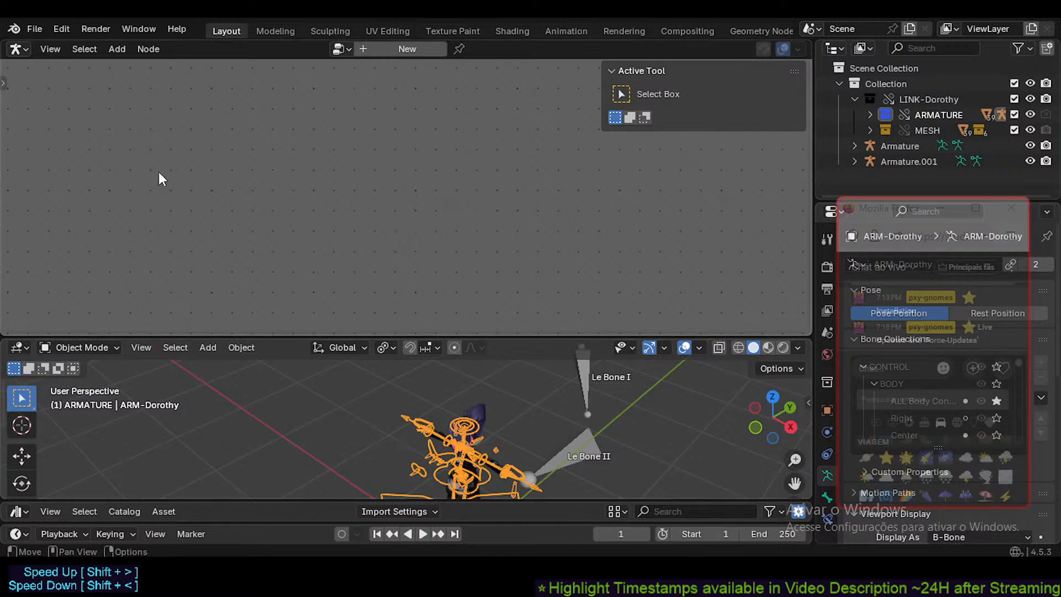
pyautogui.click(14, 49)
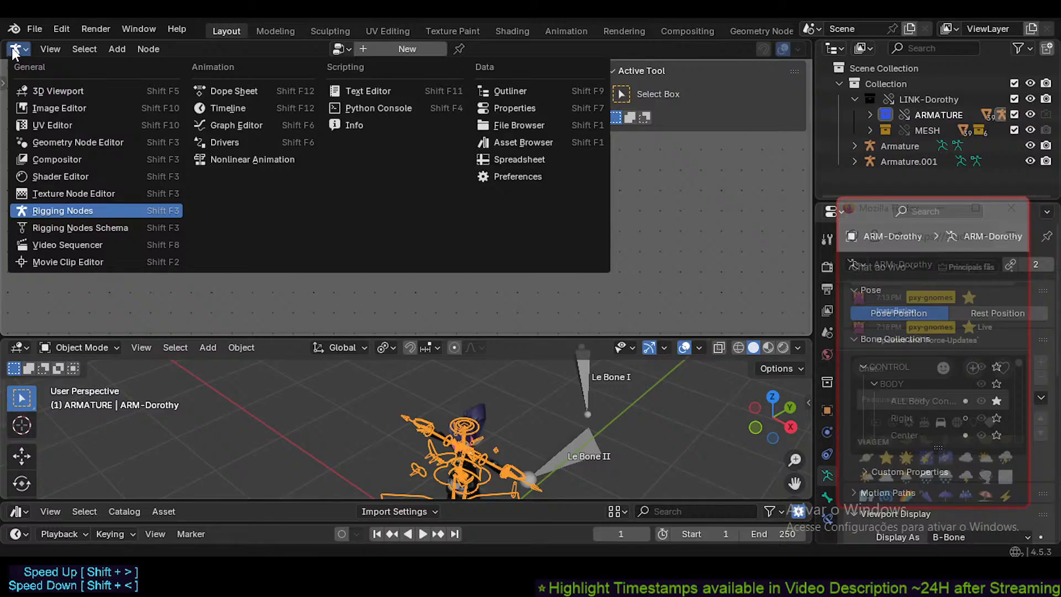
pyautogui.click(13, 48)
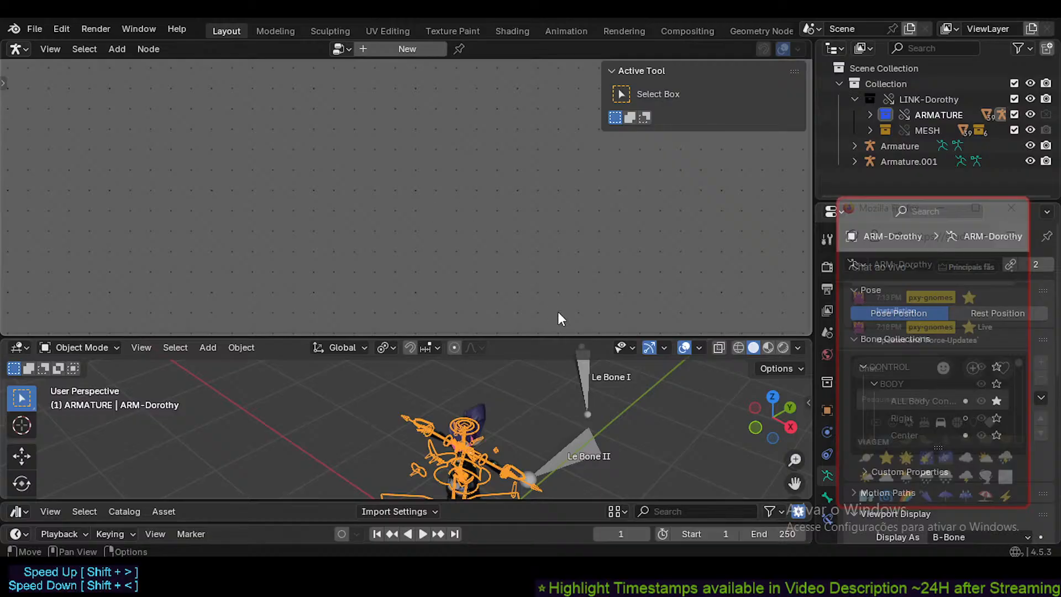
pyautogui.moveTo(536, 335); pyautogui.dragTo(526, 354)
pyautogui.moveTo(528, 435)
pyautogui.keyDown('ctrl'); pyautogui.mouseDown(button='middle')
pyautogui.moveTo(516, 415)
pyautogui.moveTo(520, 430)
pyautogui.moveTo(500, 426)
pyautogui.moveTo(517, 431)
pyautogui.mouseUp(button='middle'); pyautogui.keyUp('ctrl')
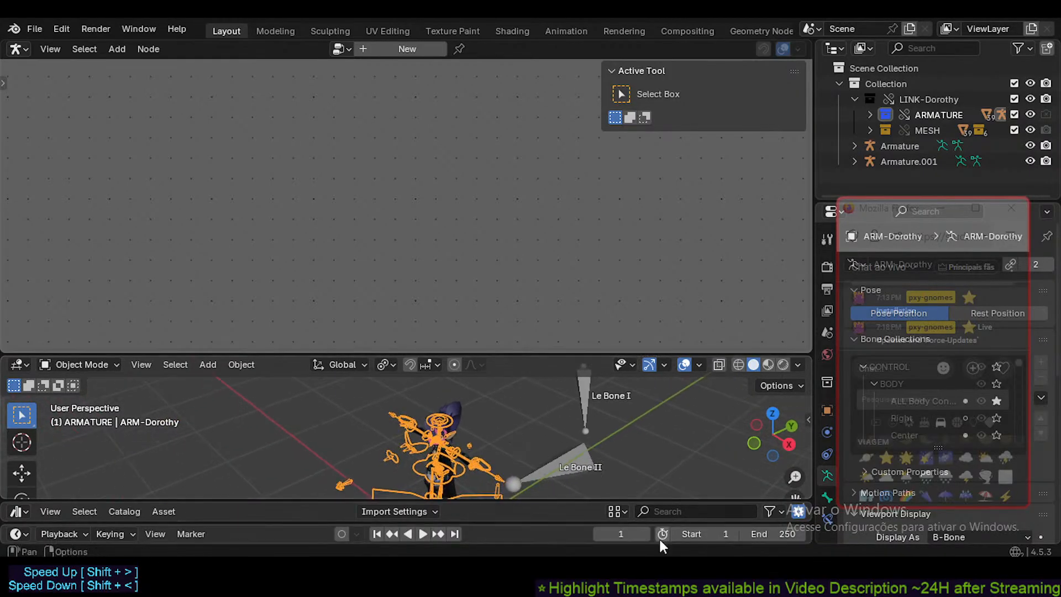
pyautogui.moveTo(518, 354); pyautogui.dragTo(516, 368)
pyautogui.keyDown('ctrl'); pyautogui.moveTo(489, 436); pyautogui.dragTo(505, 449, button='middle'); pyautogui.keyUp('ctrl')
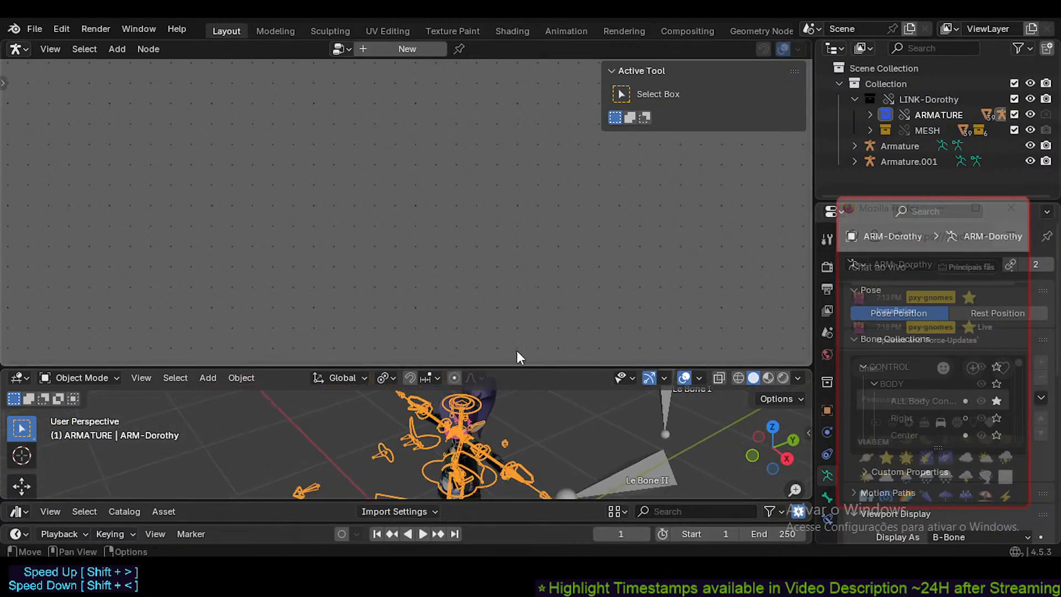
pyautogui.moveTo(518, 366); pyautogui.dragTo(536, 319)
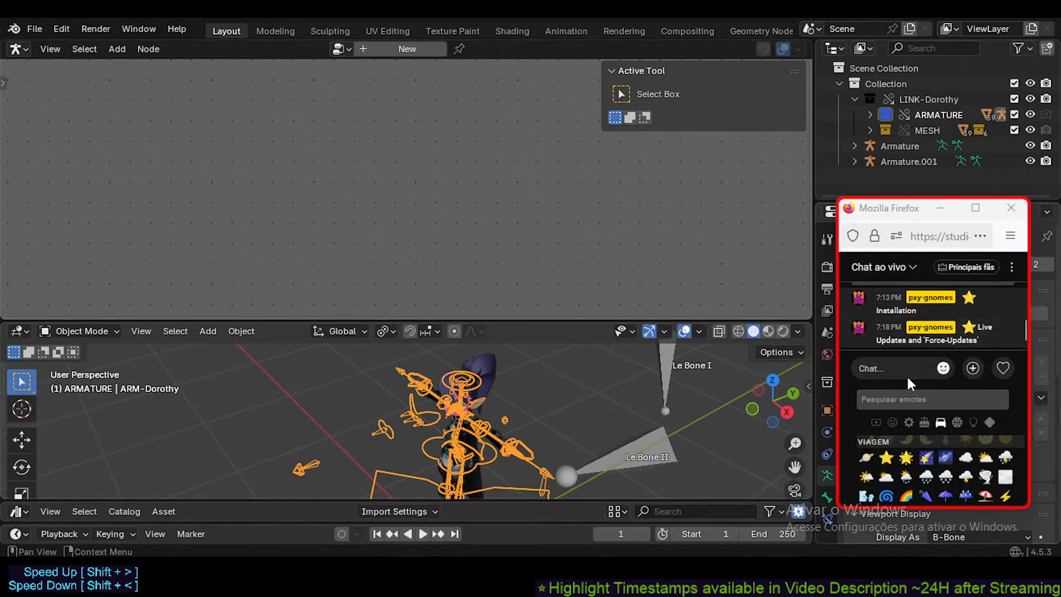
pyautogui.moveTo(525, 319); pyautogui.dragTo(526, 346)
pyautogui.moveTo(509, 375); pyautogui.dragTo(498, 382, button='middle')
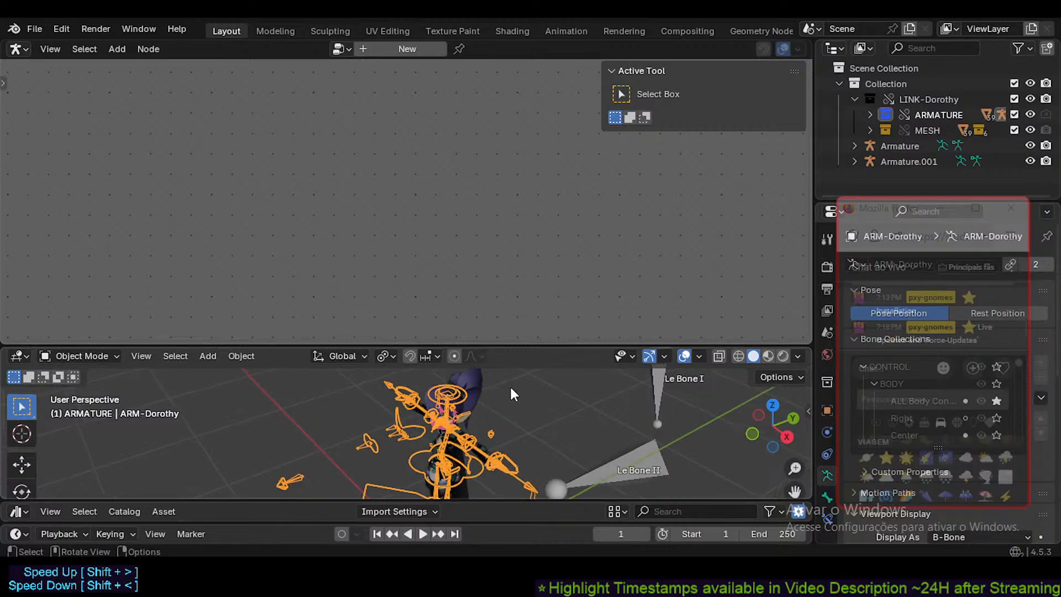
pyautogui.moveTo(539, 346); pyautogui.dragTo(540, 354)
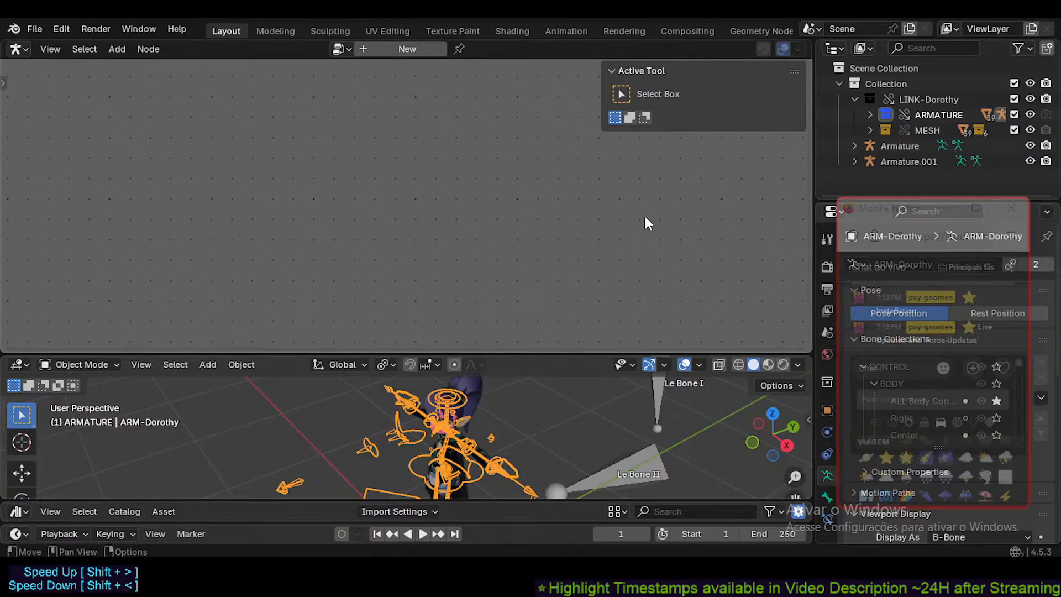
# - Enlarge the 3D viewport by lowering the node editor's height, and select the two-bone Armature
pyautogui.moveTo(454, 351); pyautogui.dragTo(504, 234)
pyautogui.moveTo(578, 413); pyautogui.dragTo(589, 383, button='middle')
pyautogui.click(617, 389)
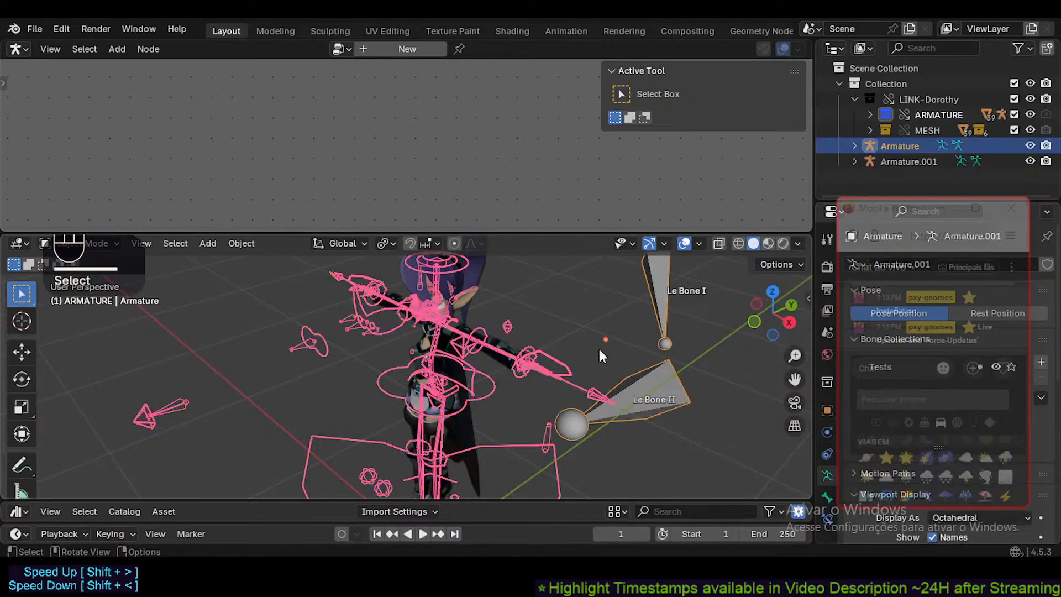
pyautogui.keyDown('shift'); pyautogui.moveTo(589, 310); pyautogui.dragTo(573, 324, button='middle'); pyautogui.keyUp('shift')
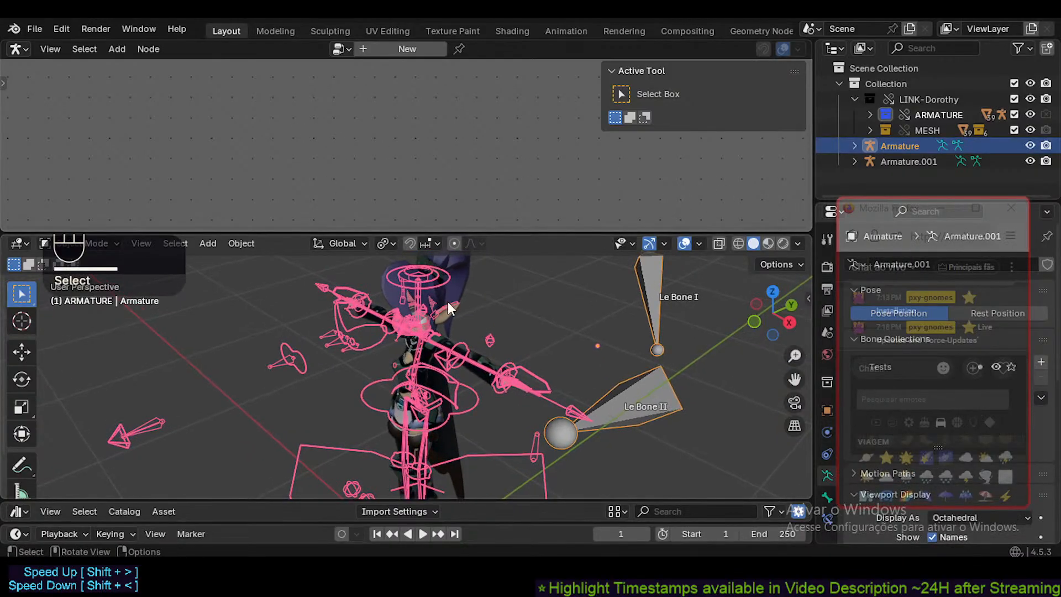
pyautogui.click(891, 105)
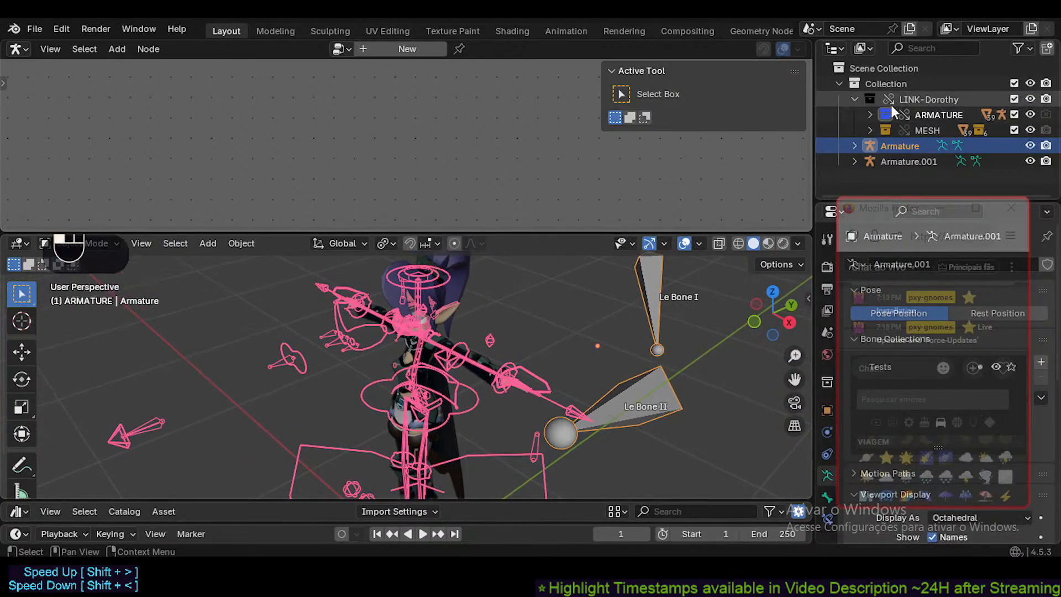
# - Unlink the LINK-Dorothy collection from the scene and give the node editor slightly more height
pyautogui.rightClick(890, 103)
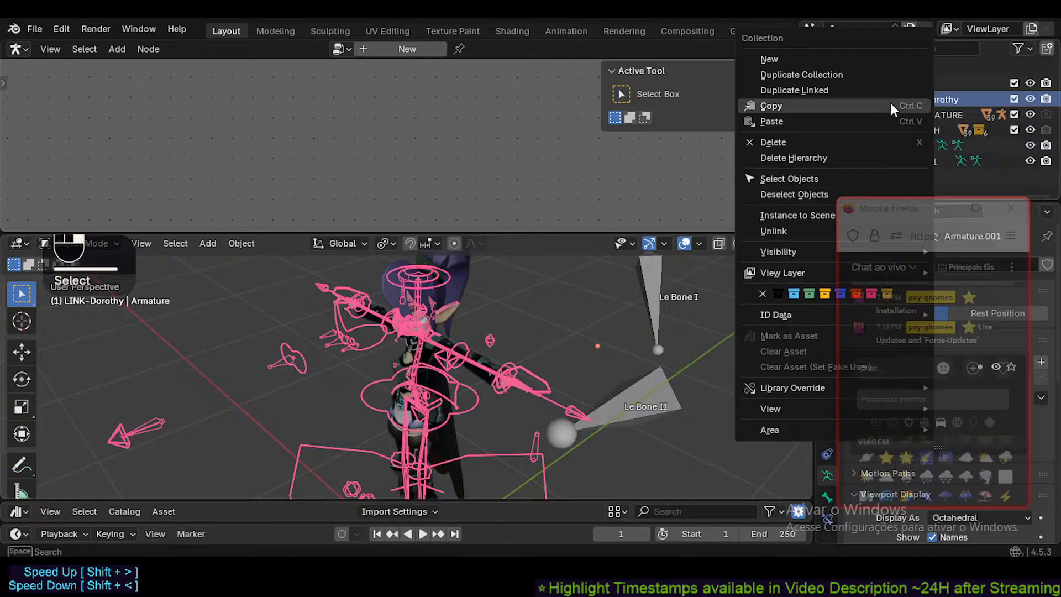
pyautogui.click(781, 232)
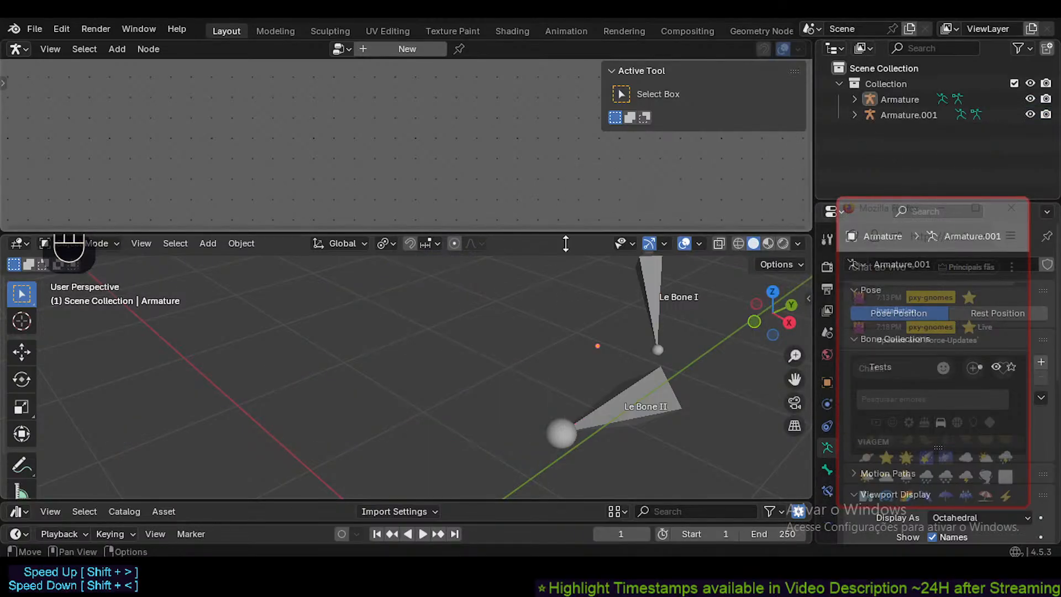
pyautogui.moveTo(565, 243); pyautogui.dragTo(565, 286)
# - Select the two-bone Armature, load the Rigging Nodes tree in the node editor and hide its sidebar
pyautogui.click(653, 340)
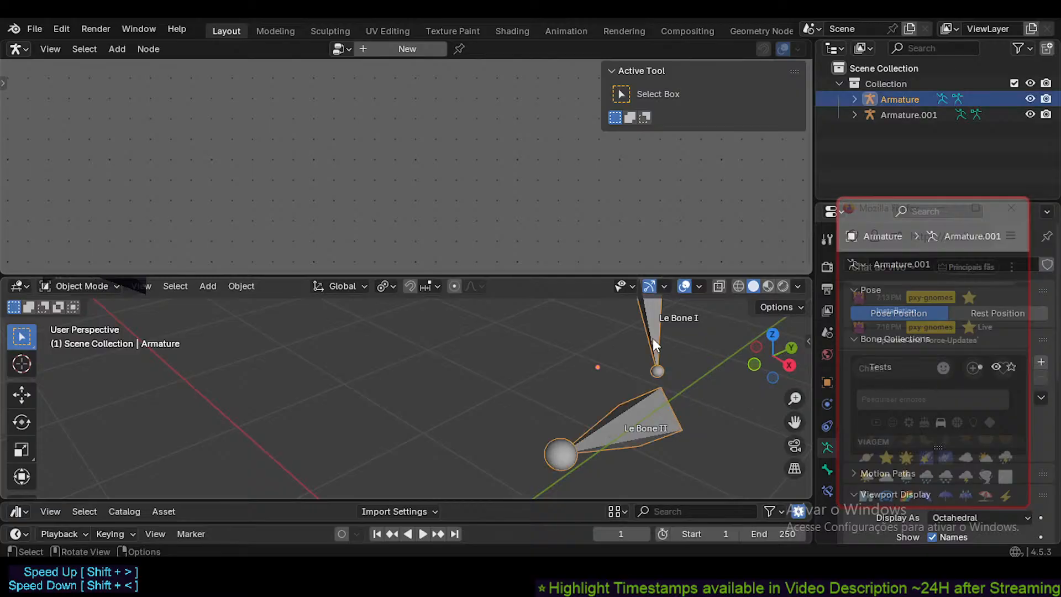
pyautogui.keyDown('shift'); pyautogui.moveTo(652, 339); pyautogui.dragTo(442, 360, button='middle'); pyautogui.keyUp('shift')
pyautogui.scroll(-2, 445, 361)
pyautogui.press('Tab')
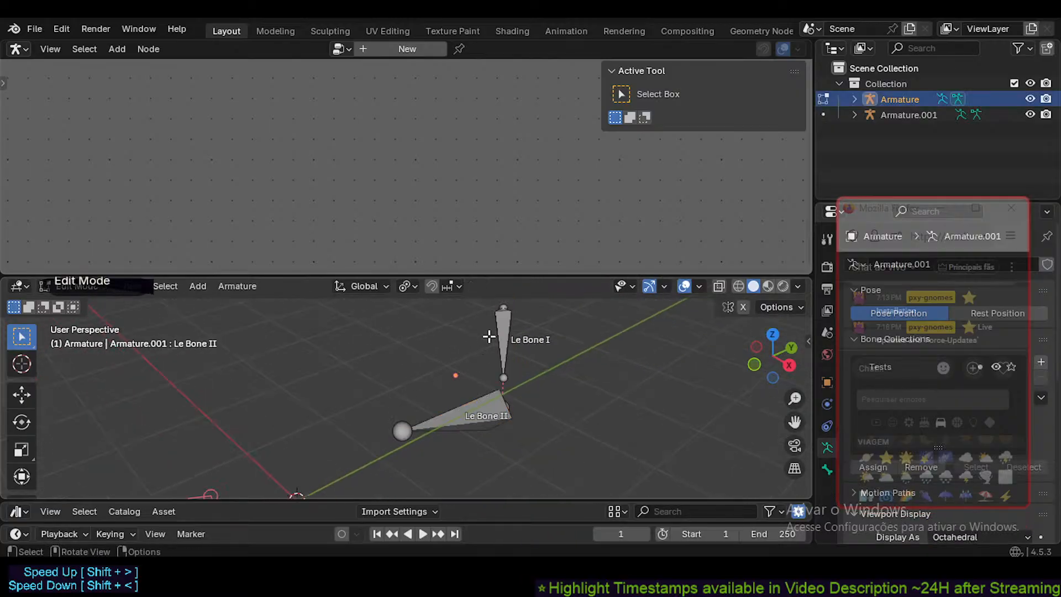
pyautogui.press('Tab')
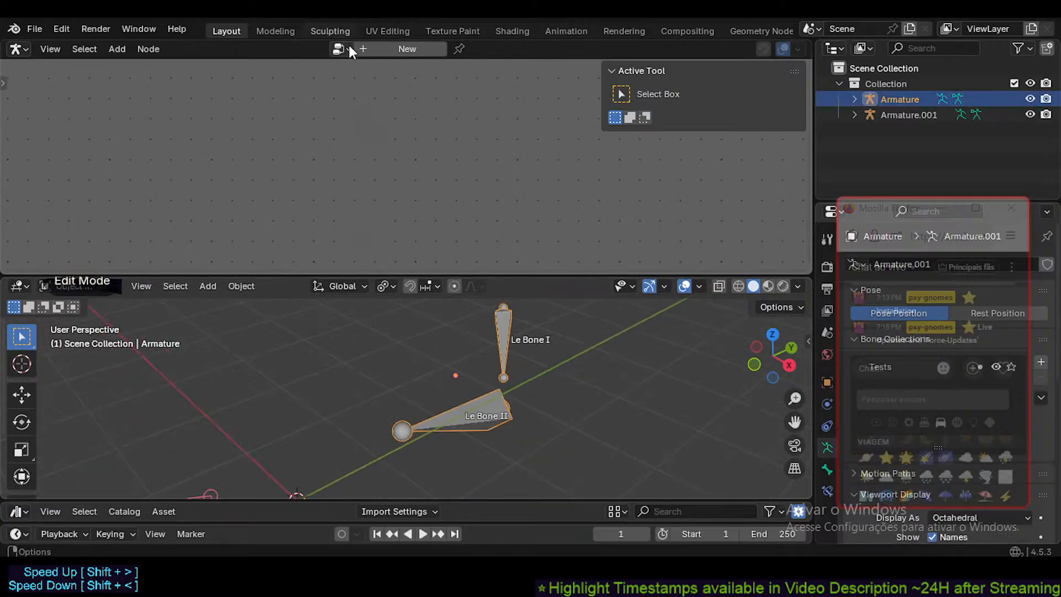
pyautogui.click(344, 48)
pyautogui.click(367, 74)
pyautogui.moveTo(333, 161); pyautogui.dragTo(408, 159, button='middle')
pyautogui.scroll(1, 399, 163)
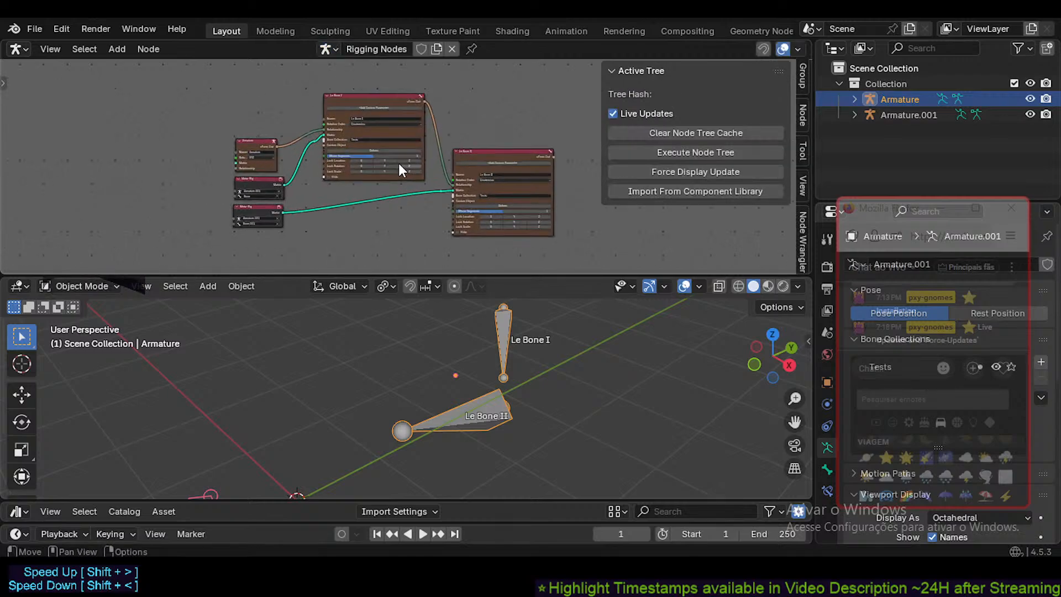
pyautogui.press('n')
# - Toggle the Le Bone II node's Hide option on and off to regenerate the armature from the node tree
pyautogui.scroll(1, 405, 184)
pyautogui.press('a')
pyautogui.scroll(-2, 384, 145)
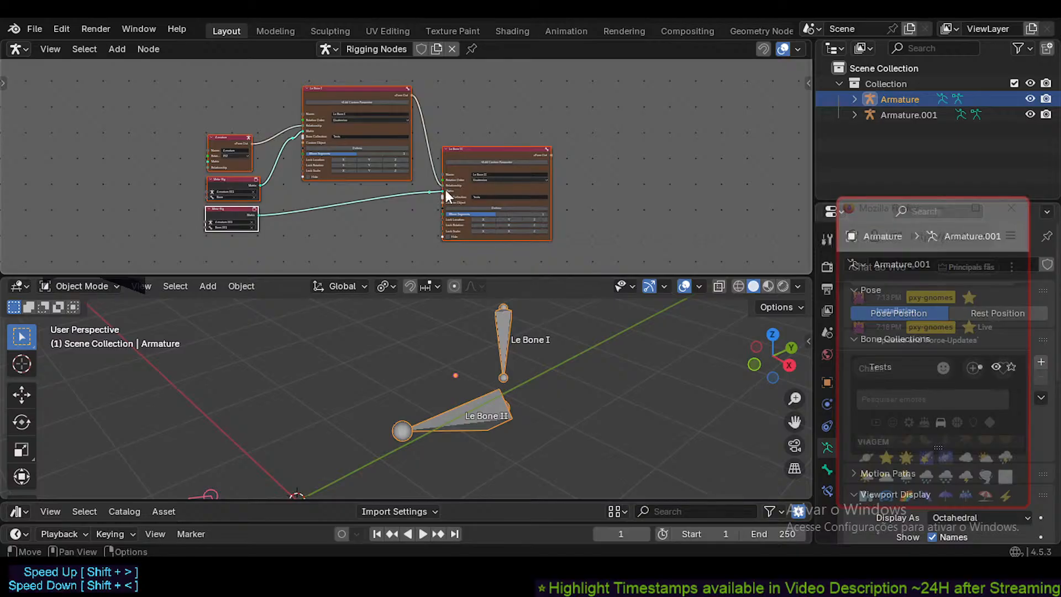
pyautogui.scroll(1, 446, 190)
pyautogui.moveTo(337, 179); pyautogui.dragTo(352, 183, button='middle')
pyautogui.scroll(3, 350, 185)
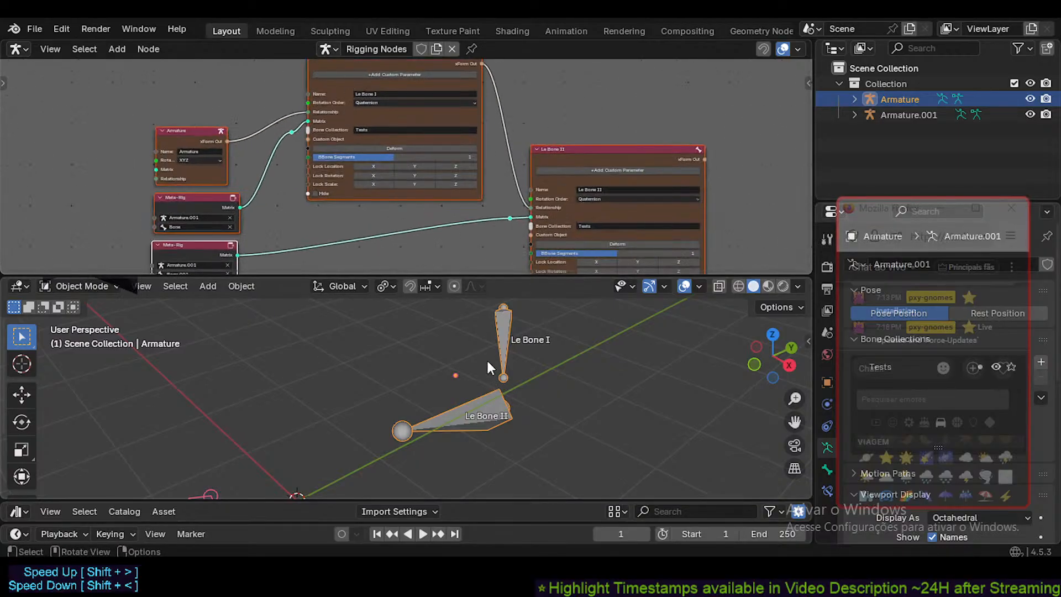
pyautogui.scroll(-4, 492, 343)
pyautogui.keyDown('shift'); pyautogui.moveTo(461, 245); pyautogui.dragTo(436, 193, button='middle'); pyautogui.keyUp('shift')
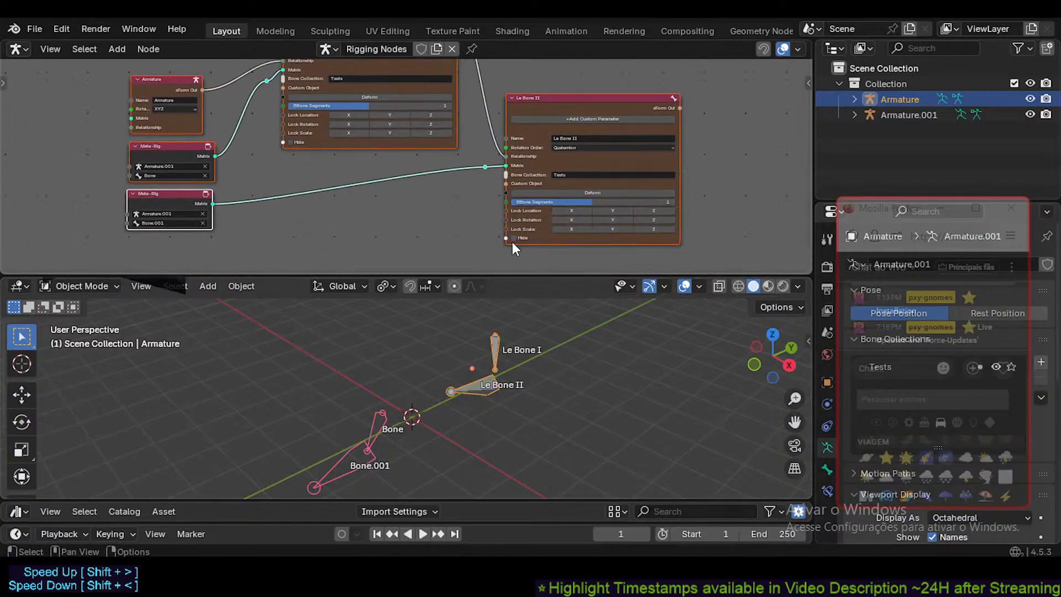
pyautogui.click(512, 240)
pyautogui.click(512, 240)
pyautogui.click(512, 239)
pyautogui.click(513, 239)
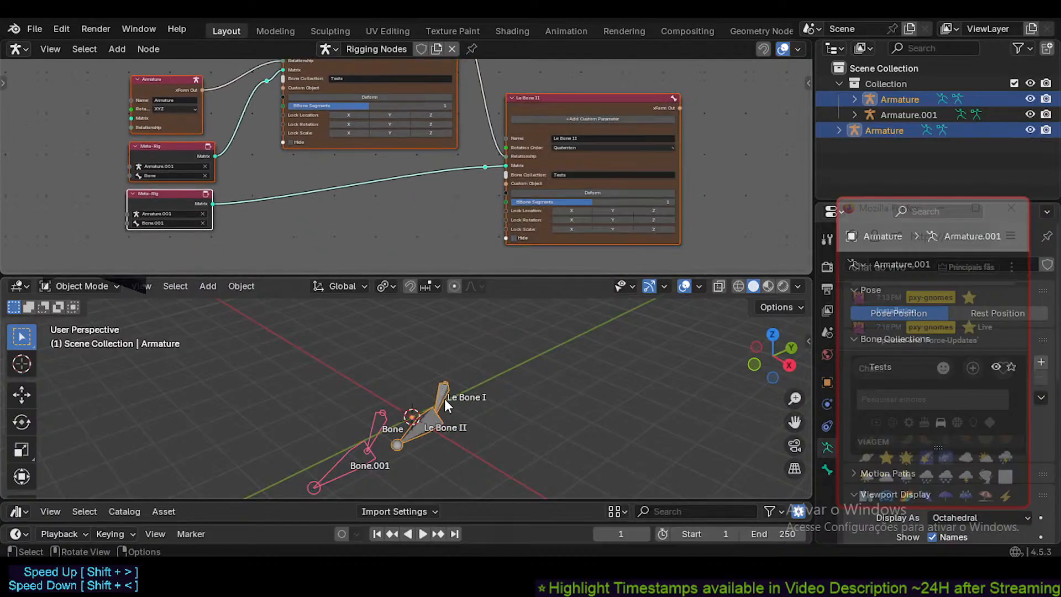
# - Rename the generated two-bone Armature object to ProceduralArmature
pyautogui.moveTo(444, 399); pyautogui.dragTo(426, 398, button='middle')
pyautogui.press('F2')
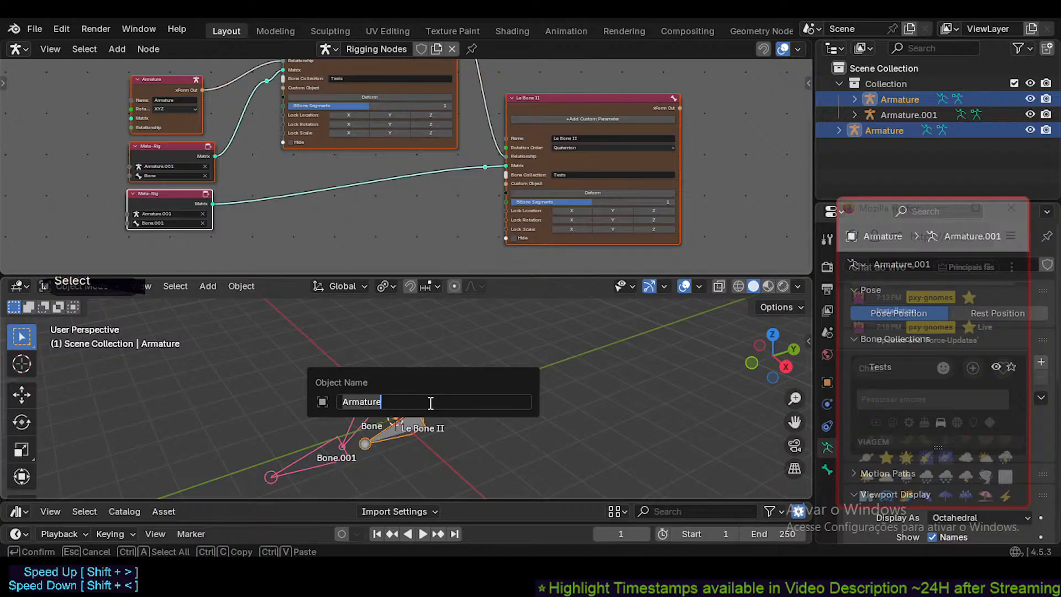
pyautogui.write('mat')
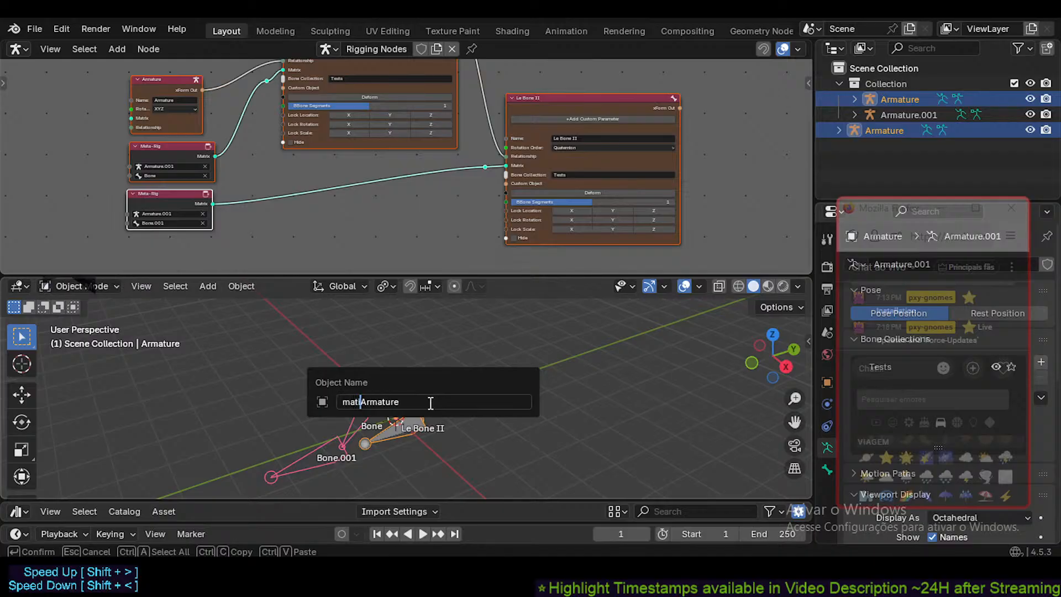
pyautogui.press('Right')
pyautogui.write('Pro')
pyautogui.press('Delete')
pyautogui.press('Delete')
pyautogui.press('Delete')
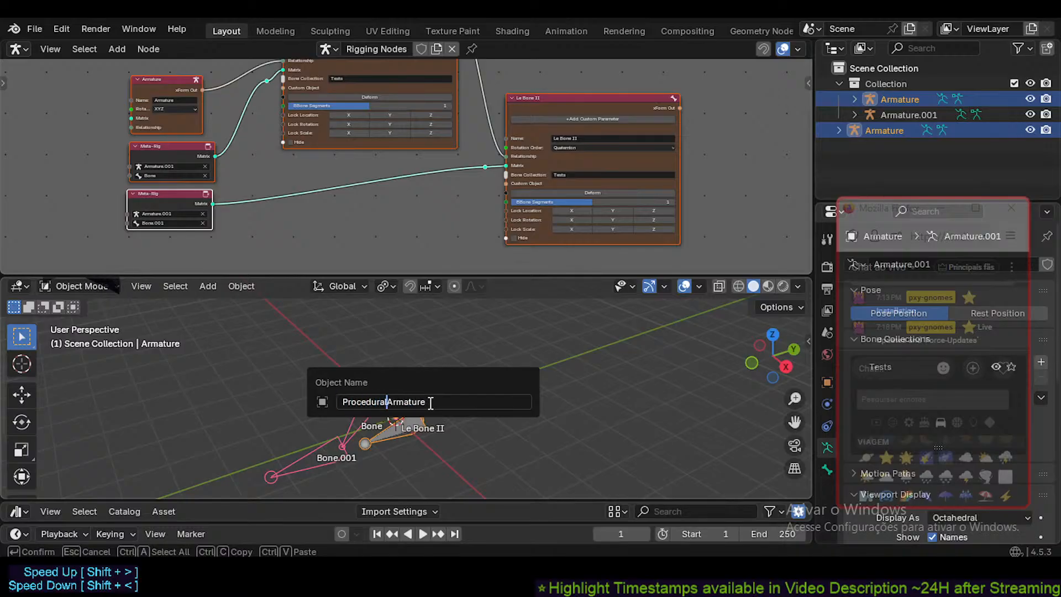
pyautogui.press('Return')
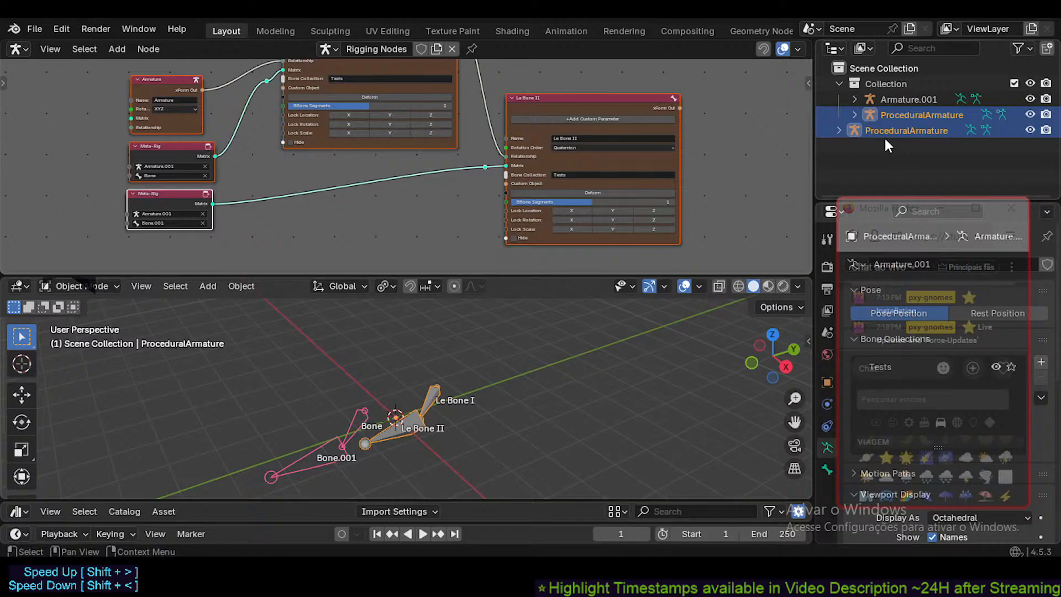
# - Compare the two ProceduralArmature entries in the scene hierarchy and unlink the one inside Collection
pyautogui.click(906, 121)
pyautogui.click(444, 377)
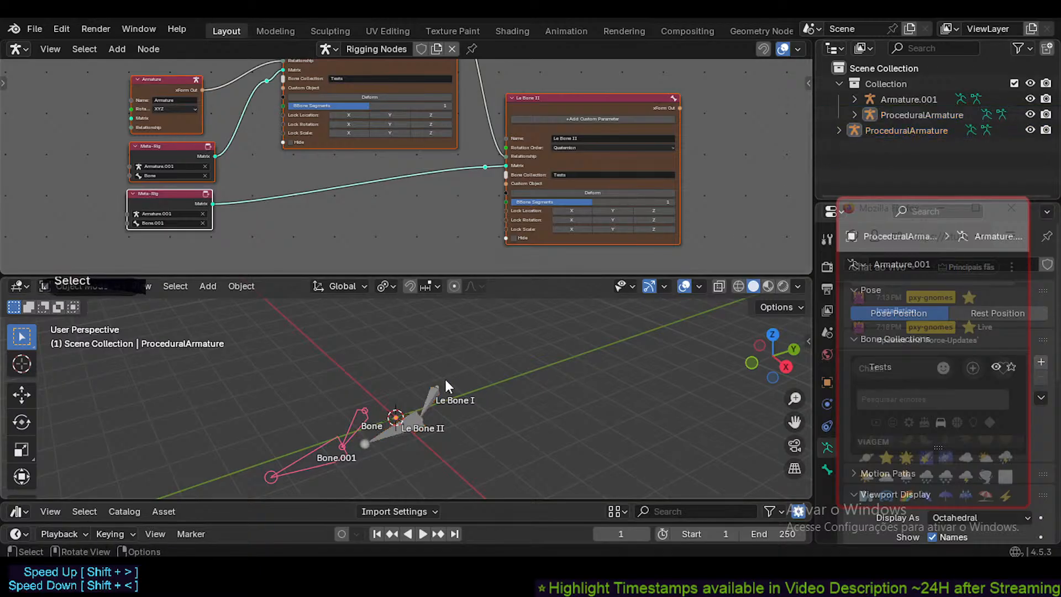
pyautogui.click(880, 130)
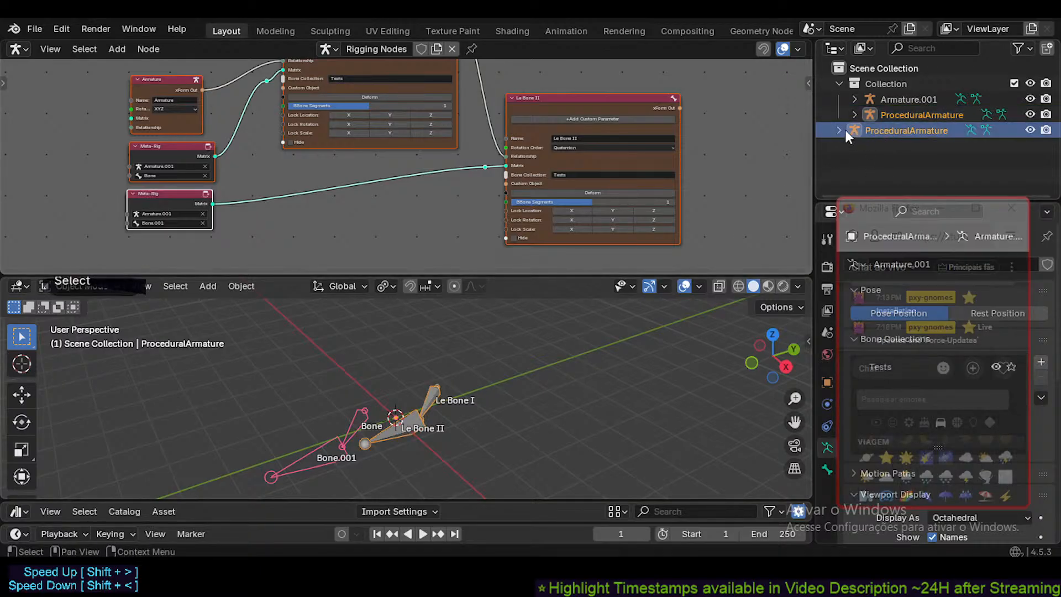
pyautogui.hotkey('alt', 'a')
pyautogui.click(908, 153)
pyautogui.click(883, 130)
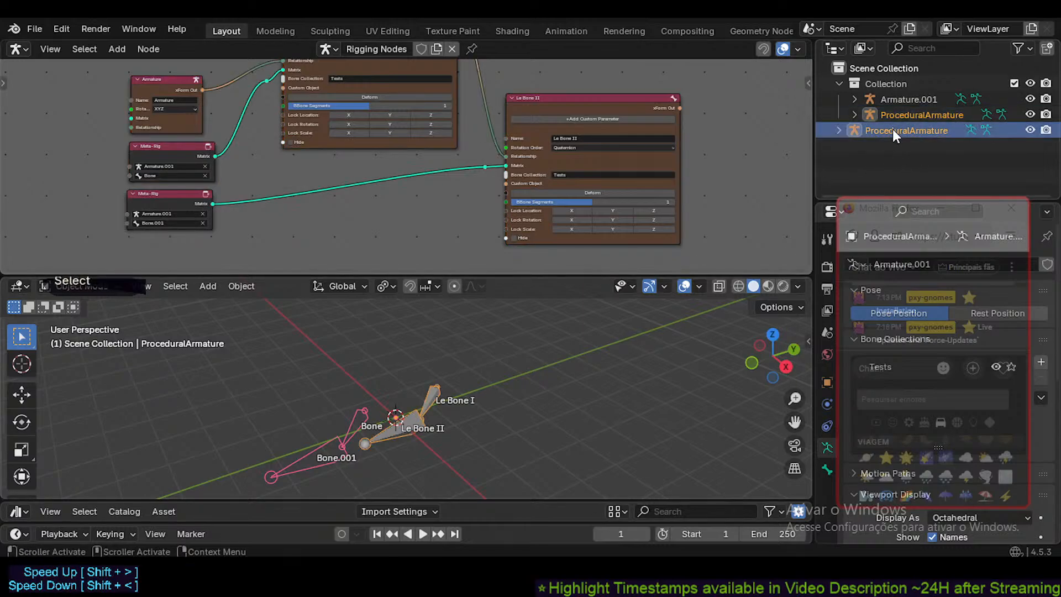
pyautogui.rightClick(899, 117)
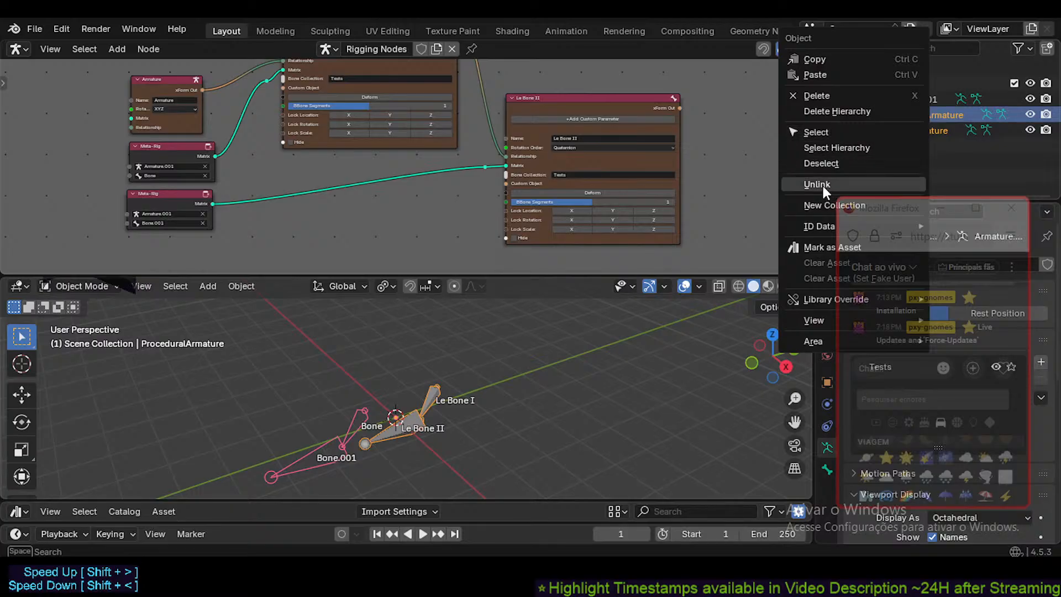
pyautogui.click(887, 184)
# - Move the remaining ProceduralArmature from the Scene Collection root into Collection
pyautogui.click(873, 115)
pyautogui.click(890, 99)
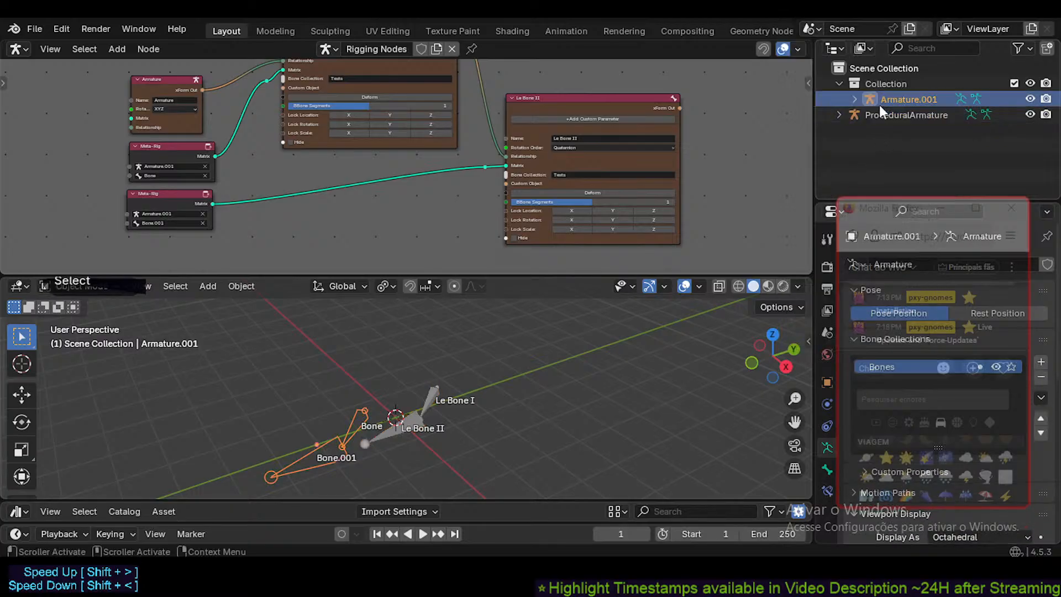
pyautogui.click(880, 115)
pyautogui.moveTo(879, 115); pyautogui.dragTo(881, 86)
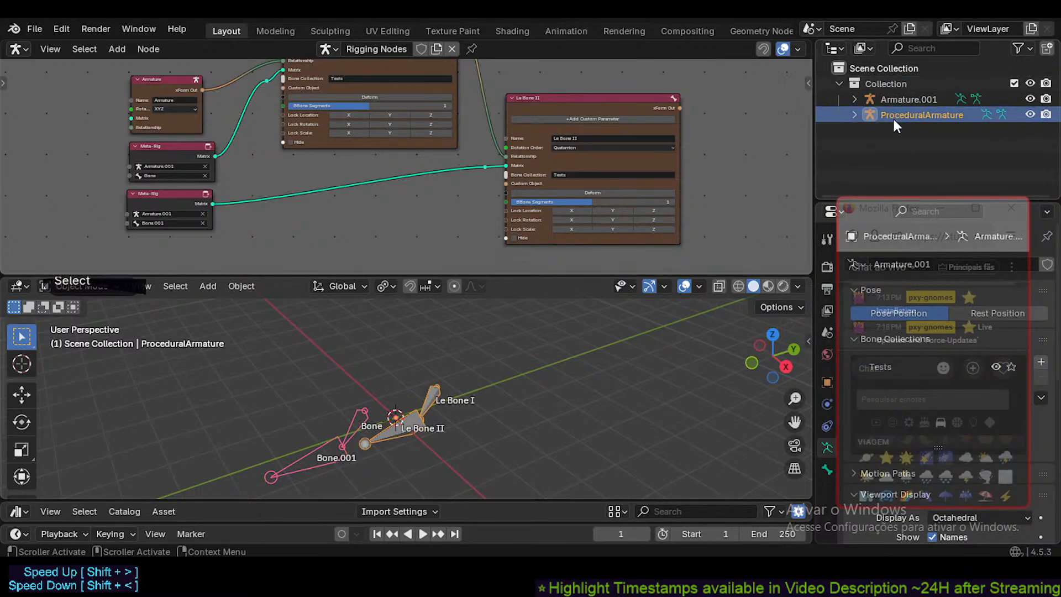
# - Rename the Armature.001 object to MetaRigSourceArmature
pyautogui.doubleClick(895, 99)
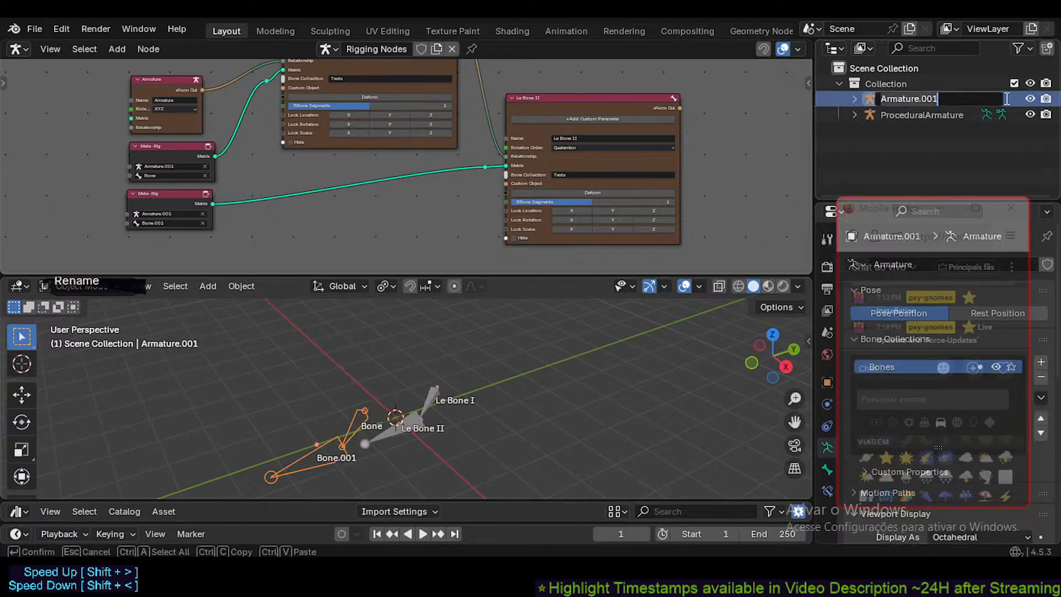
pyautogui.press('Home')
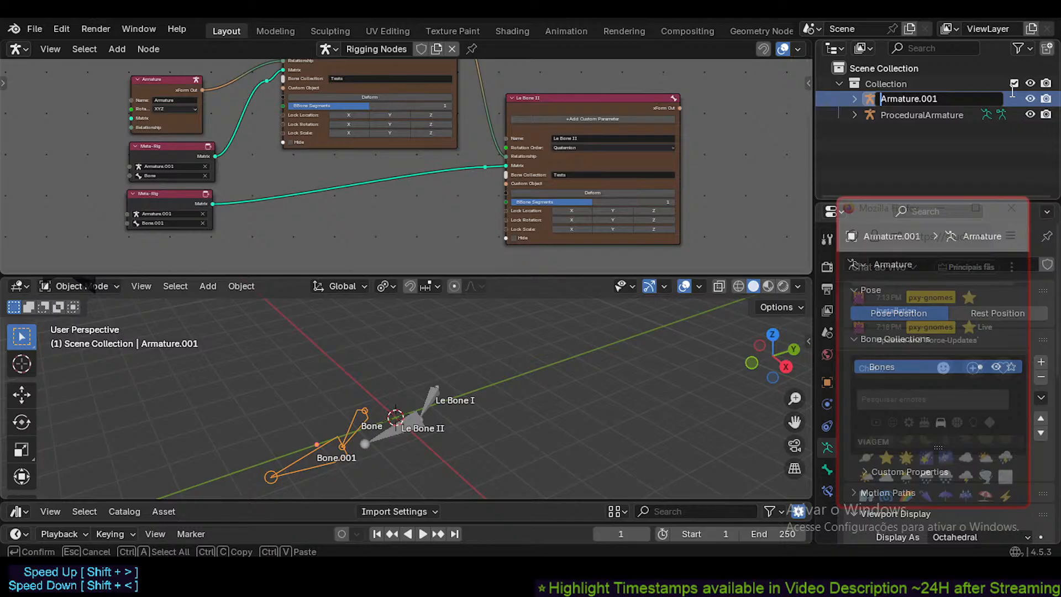
pyautogui.press('BackSpace')
pyautogui.press('BackSpace')
pyautogui.press('BackSpace')
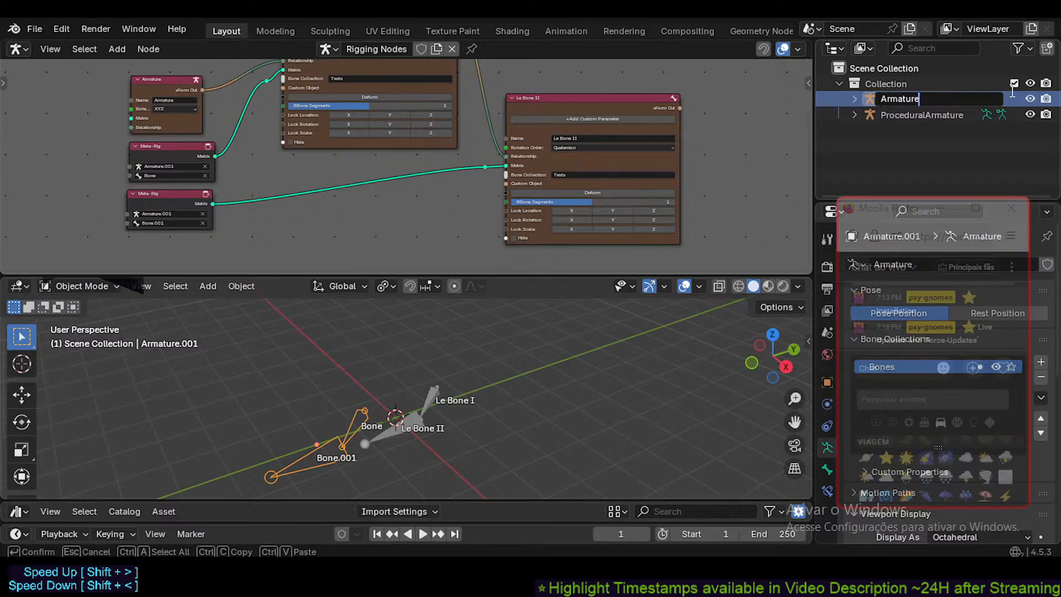
pyautogui.write('Meta-R')
pyautogui.press('BackSpace')
pyautogui.press('BackSpace')
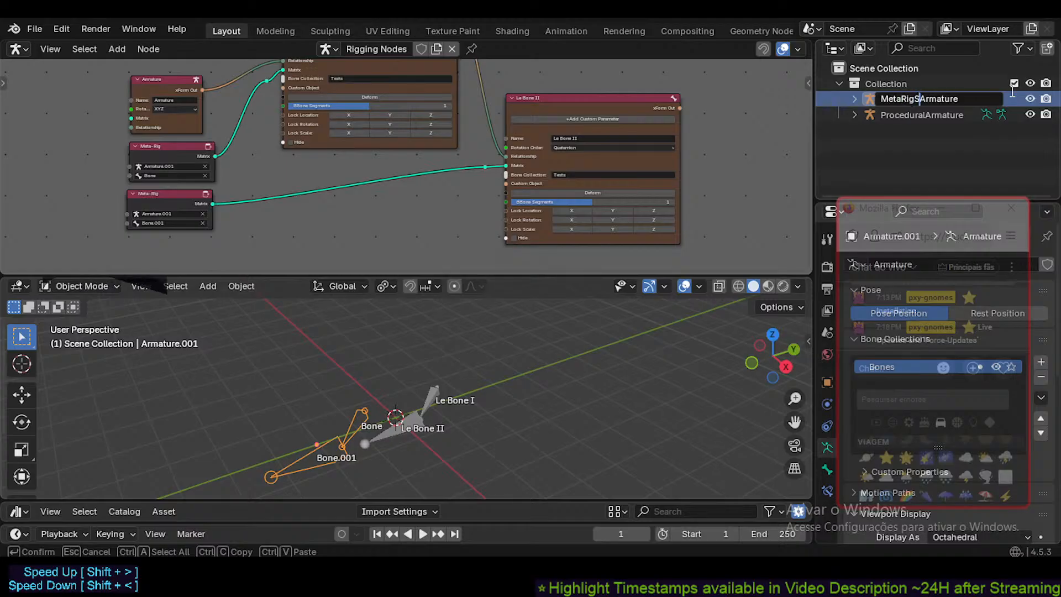
pyautogui.press('Return')
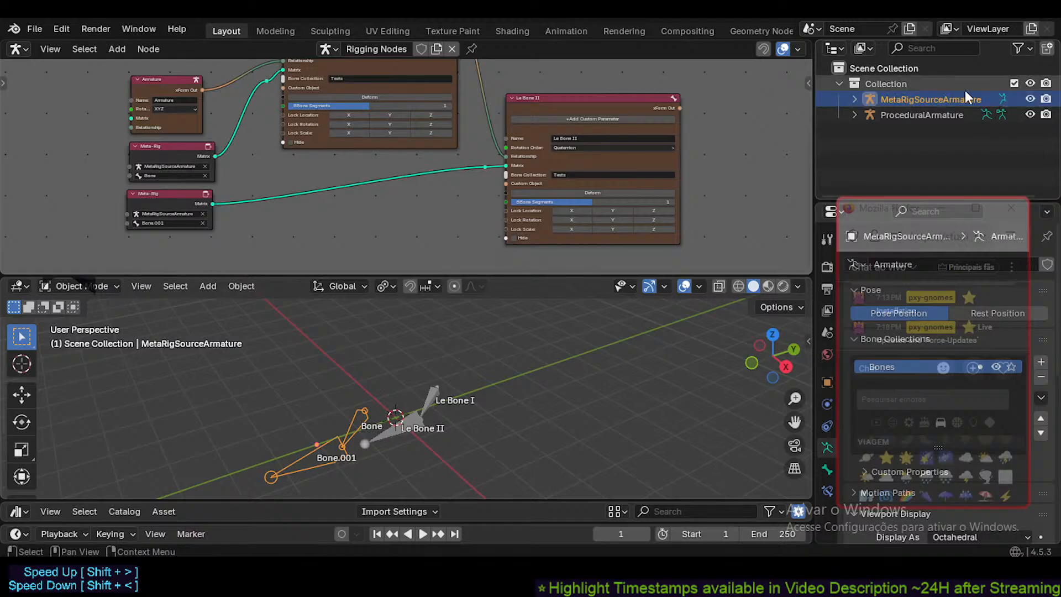
# - Examine which bones belong to MetaRigSourceArmature and which to ProceduralArmature by selecting each in turn
pyautogui.click(909, 118)
pyautogui.click(908, 101)
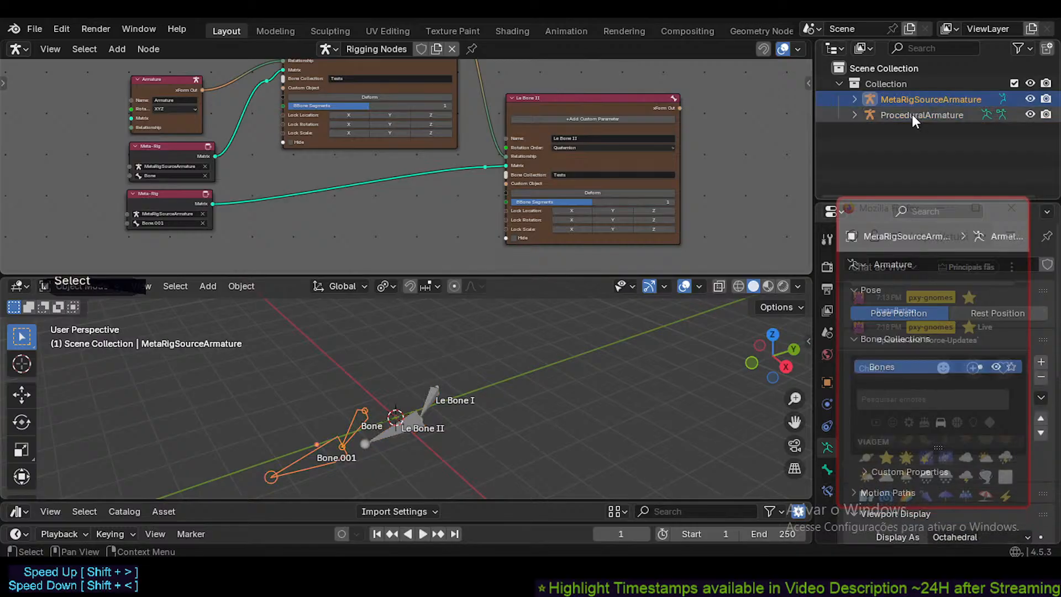
pyautogui.click(933, 114)
pyautogui.click(926, 101)
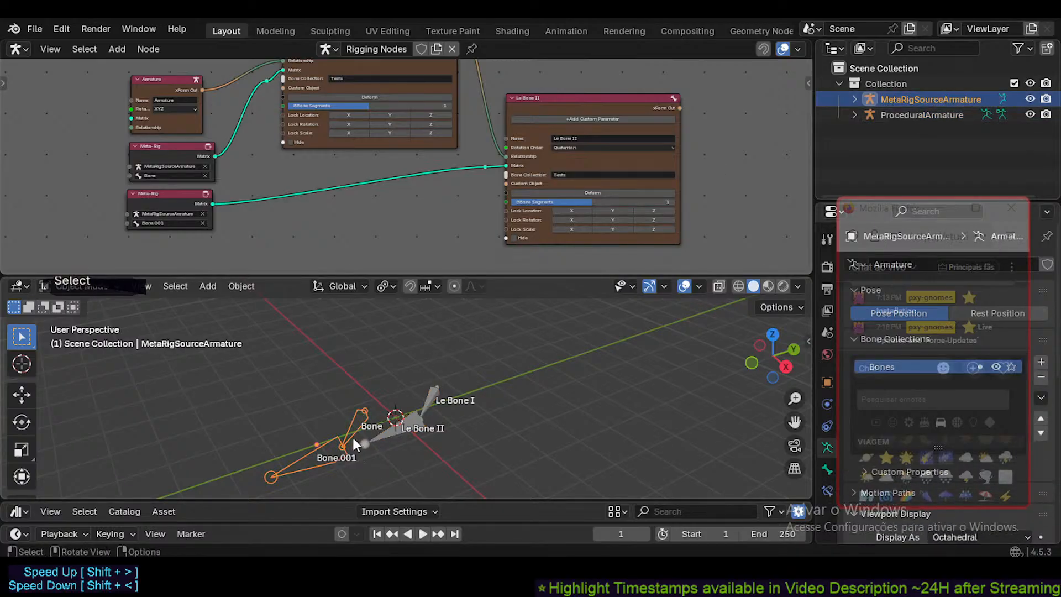
pyautogui.moveTo(353, 436); pyautogui.dragTo(321, 382, button='middle')
pyautogui.scroll(-2, 353, 432)
pyautogui.scroll(5, 361, 434)
pyautogui.press('Tab')
pyautogui.press('Tab')
pyautogui.click(442, 385)
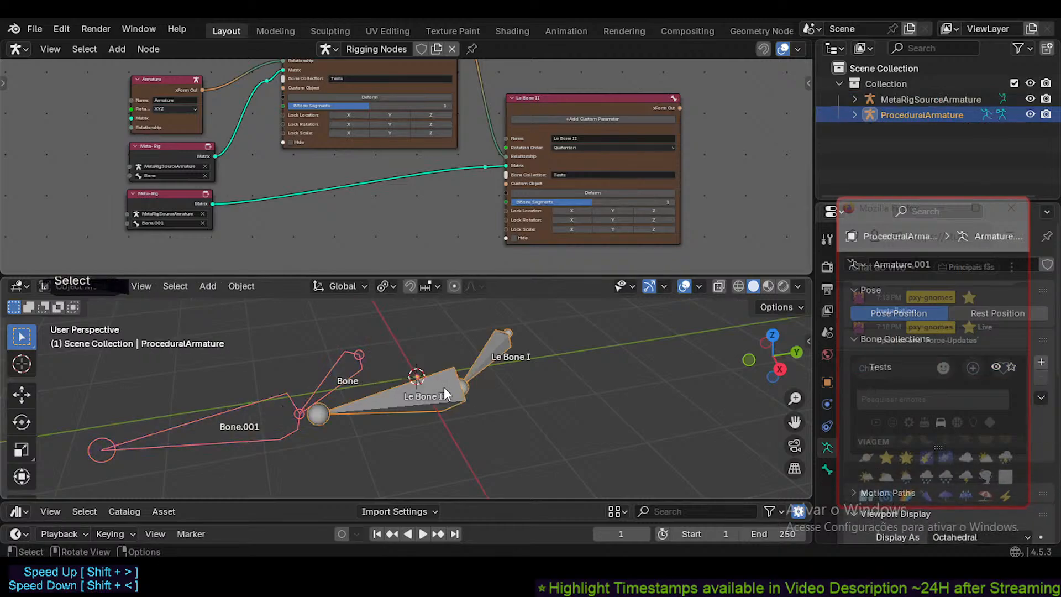
pyautogui.moveTo(443, 386); pyautogui.dragTo(455, 415, button='middle')
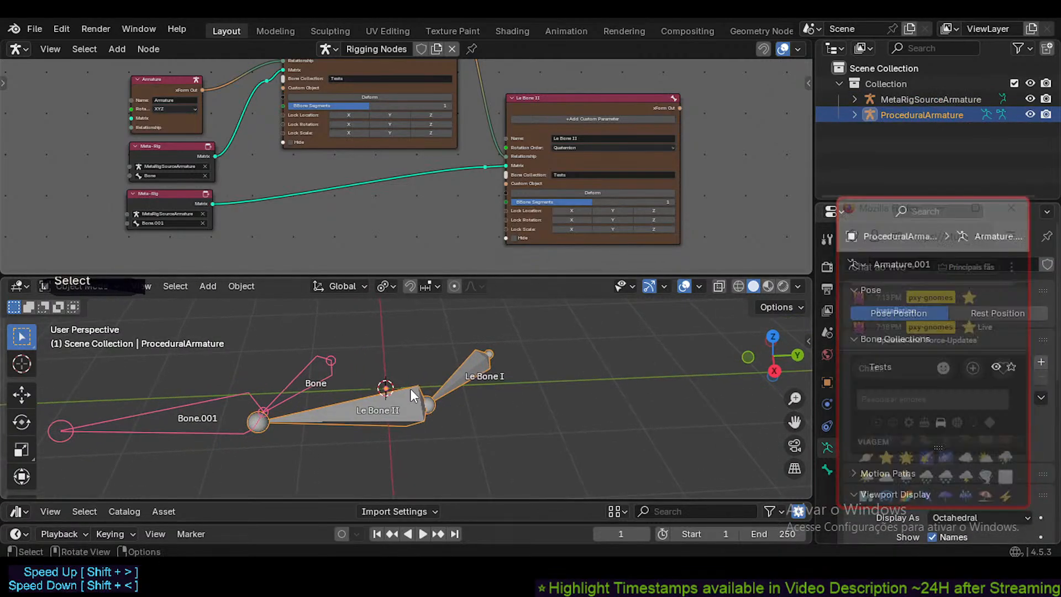
pyautogui.press('g')
pyautogui.rightClick(517, 378)
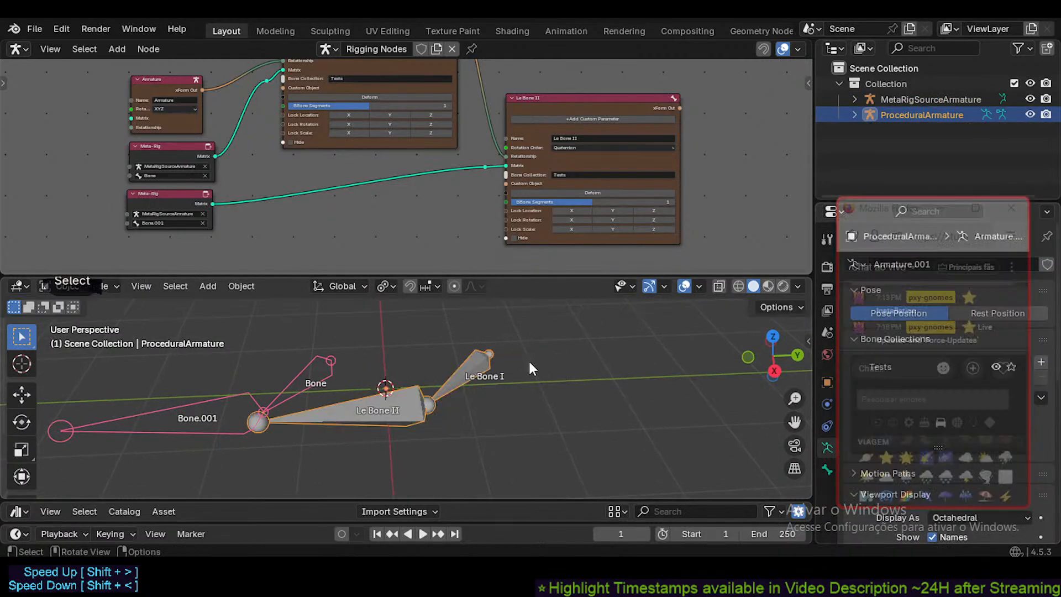
# - Toggle Le Bone II's Hide option to regenerate the armature, and show the Rigging Nodes editor's Active Tree settings
pyautogui.click(515, 237)
pyautogui.click(515, 238)
pyautogui.click(515, 238)
pyautogui.click(515, 238)
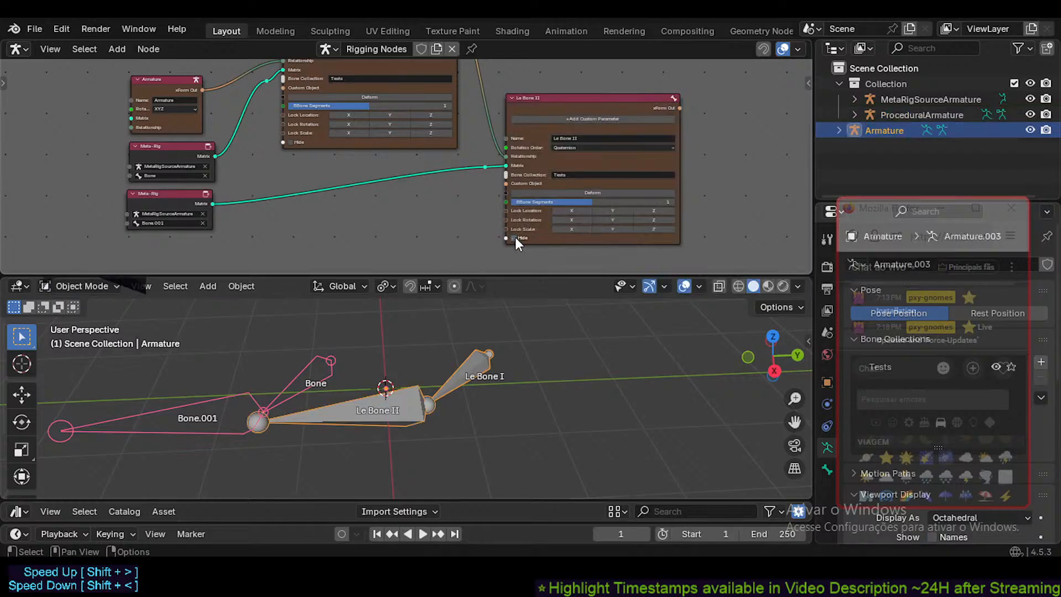
pyautogui.click(515, 237)
pyautogui.press('n')
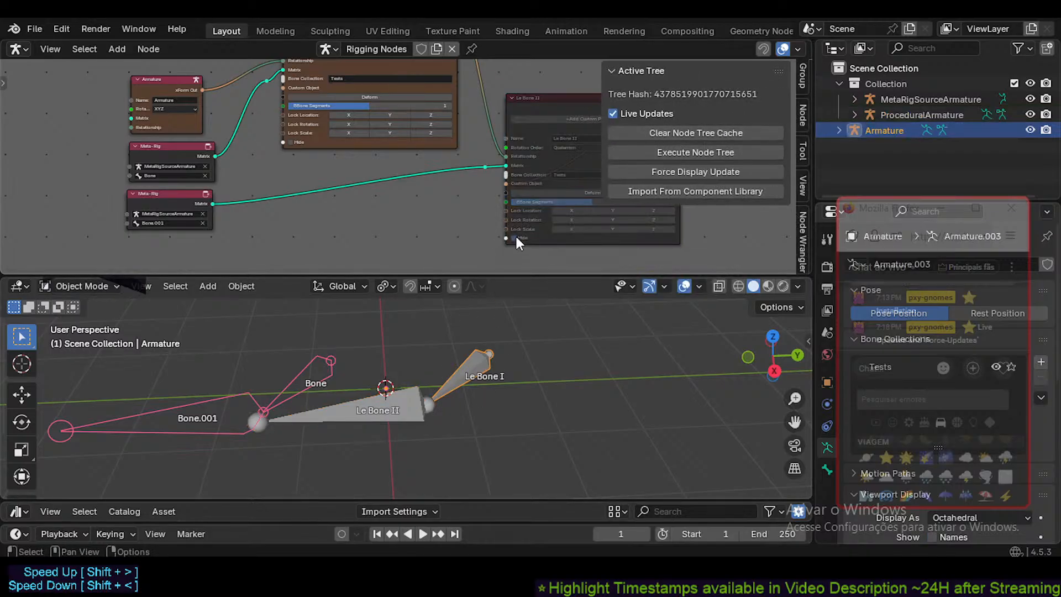
pyautogui.click(515, 237)
# - Switch ProceduralArmature to Pose Mode, and repeatedly toggle Hide on the Le Bone II node to test the live update
pyautogui.click(406, 421)
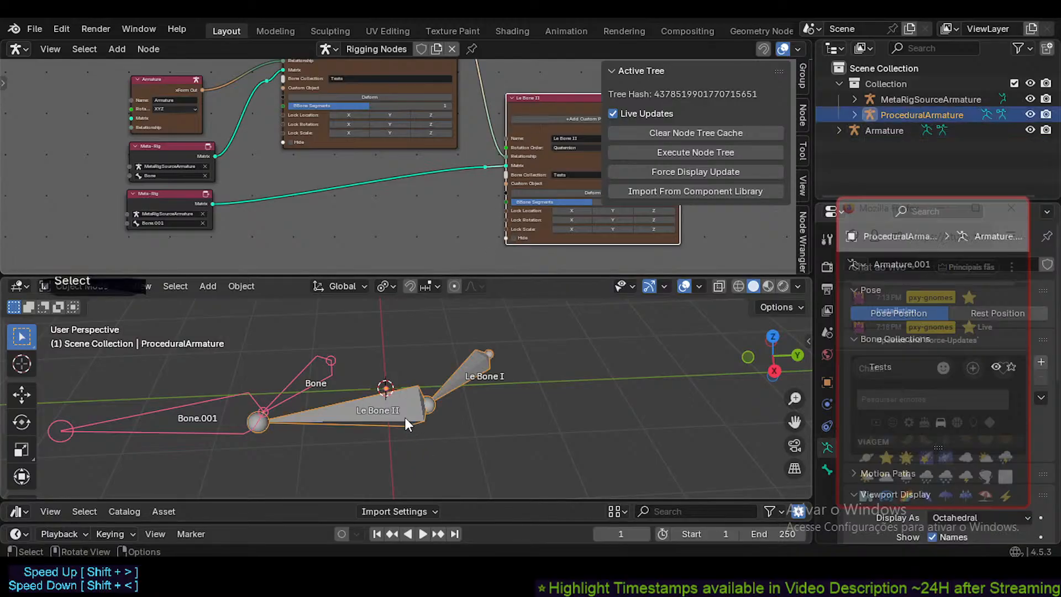
pyautogui.hotkey('ctrl', 'Tab')
pyautogui.click(513, 238)
pyautogui.click(514, 238)
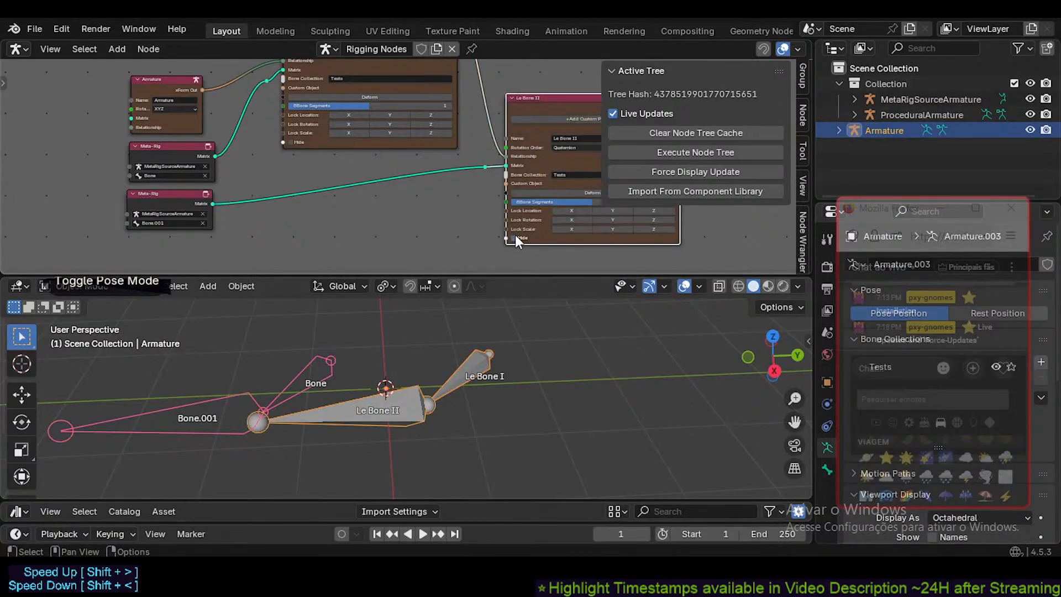
pyautogui.click(513, 237)
pyautogui.click(514, 238)
pyautogui.click(514, 238)
pyautogui.click(515, 237)
pyautogui.click(515, 238)
pyautogui.click(515, 238)
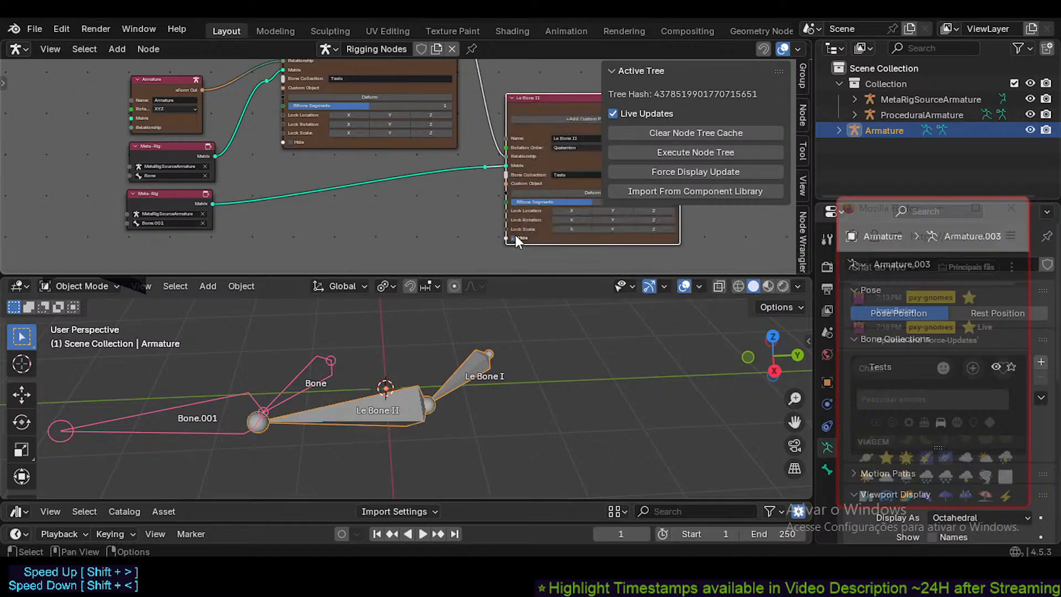
# - Delete the ProceduralArmature object from the scene and select the Armature object generated by the node tree
pyautogui.click(897, 125)
pyautogui.moveTo(900, 115); pyautogui.dragTo(882, 79)
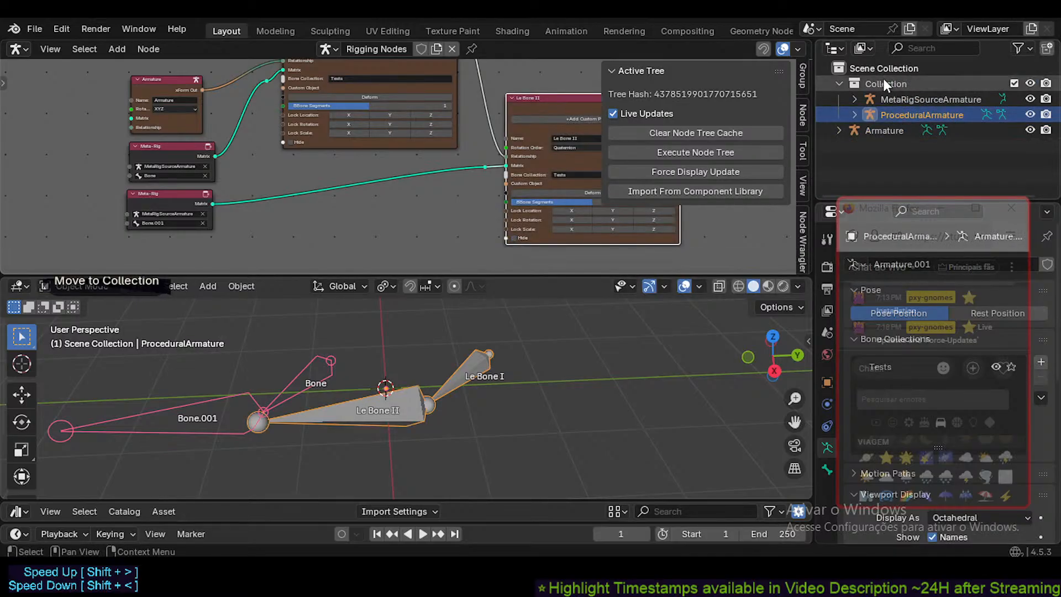
pyautogui.click(890, 111)
pyautogui.press('x')
pyautogui.click(890, 114)
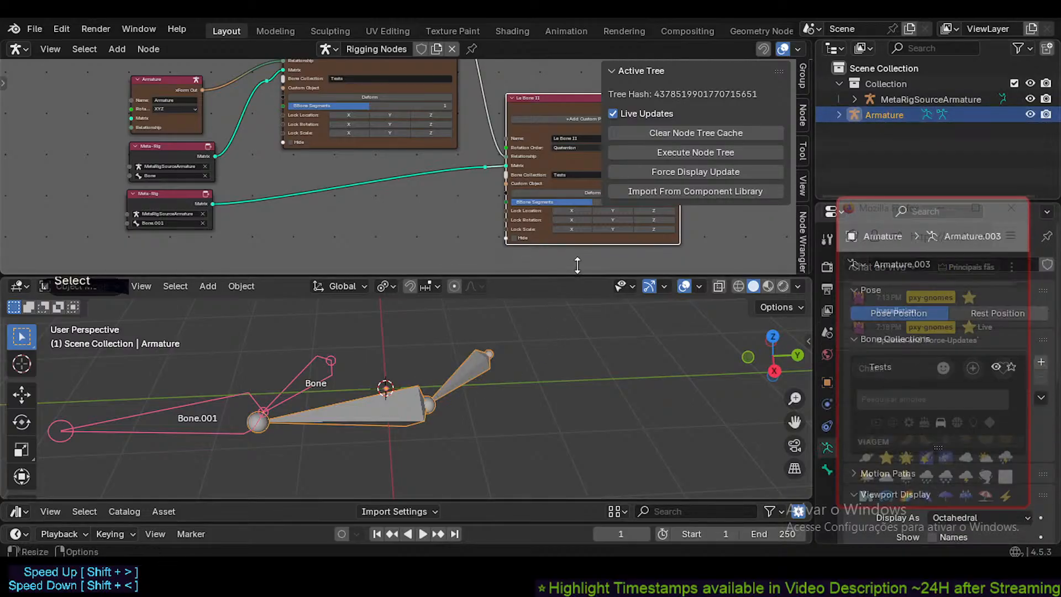
# - Test the live update by toggling Hide on Le Bone II with Armature in Object Mode and in Pose Mode
pyautogui.click(513, 238)
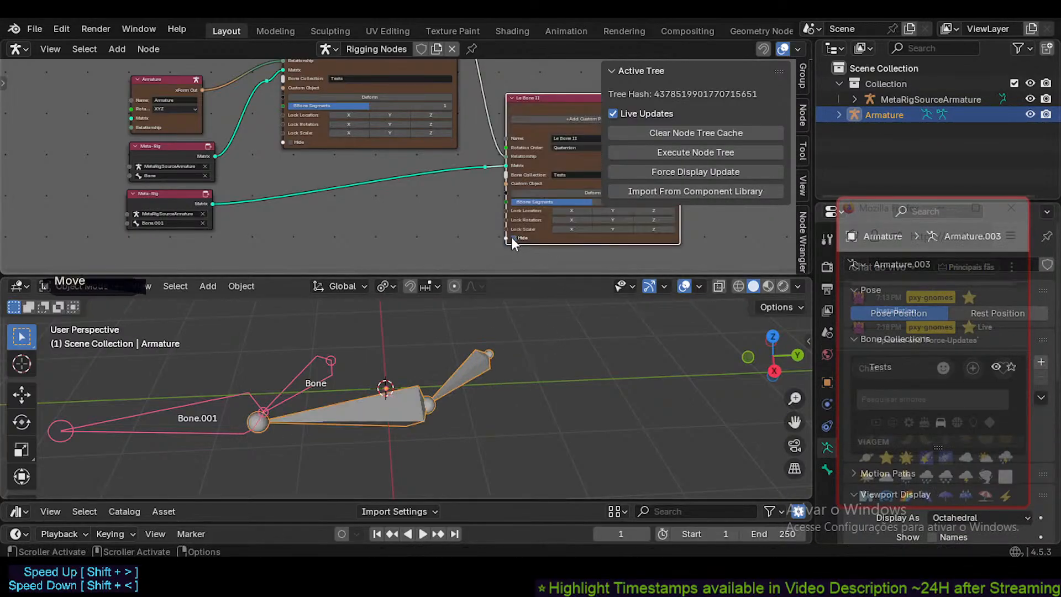
pyautogui.click(472, 373)
pyautogui.click(473, 372)
pyautogui.hotkey('ctrl', 'Tab')
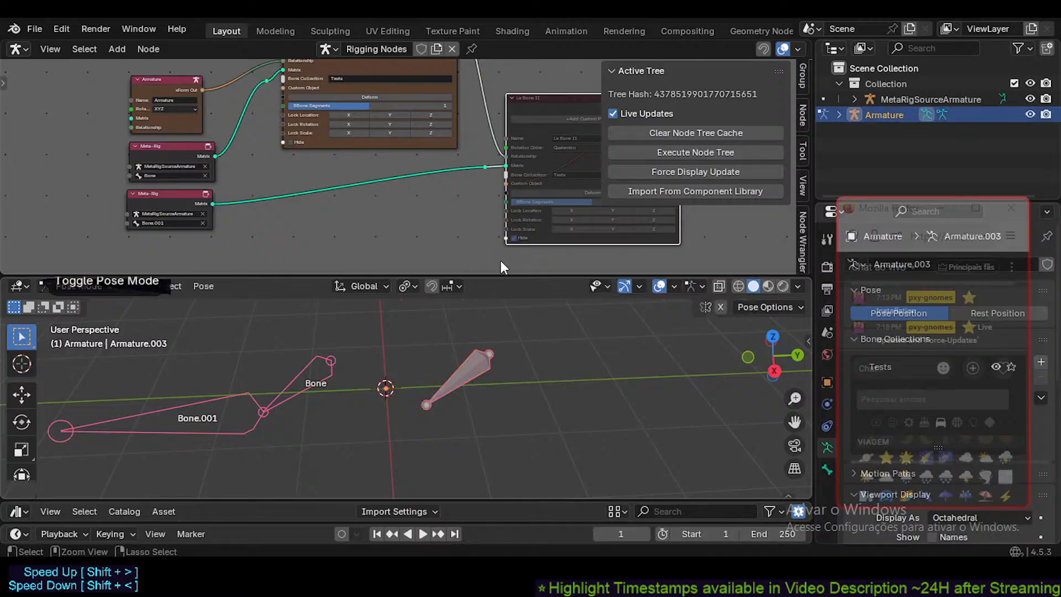
pyautogui.click(513, 238)
pyautogui.click(514, 238)
# - Toggle Hide on the Le Bone I and Le Bone II nodes, including with Armature in Pose Mode, to test regeneration
pyautogui.moveTo(473, 205); pyautogui.dragTo(408, 198, button='middle')
pyautogui.scroll(-4, 318, 240)
pyautogui.click(403, 213)
pyautogui.click(232, 144)
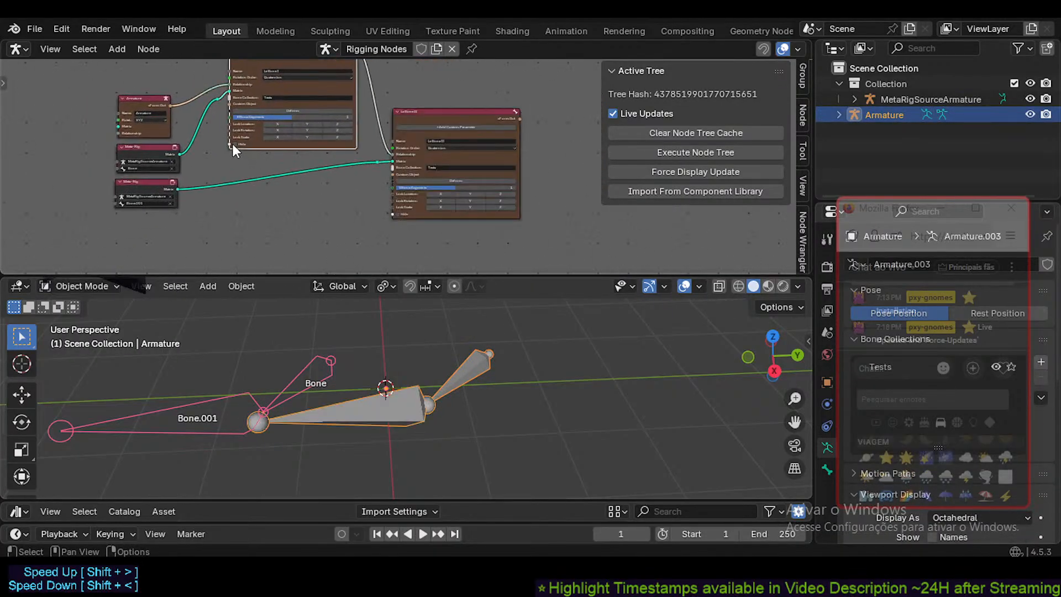
pyautogui.click(235, 144)
pyautogui.click(404, 213)
pyautogui.click(403, 213)
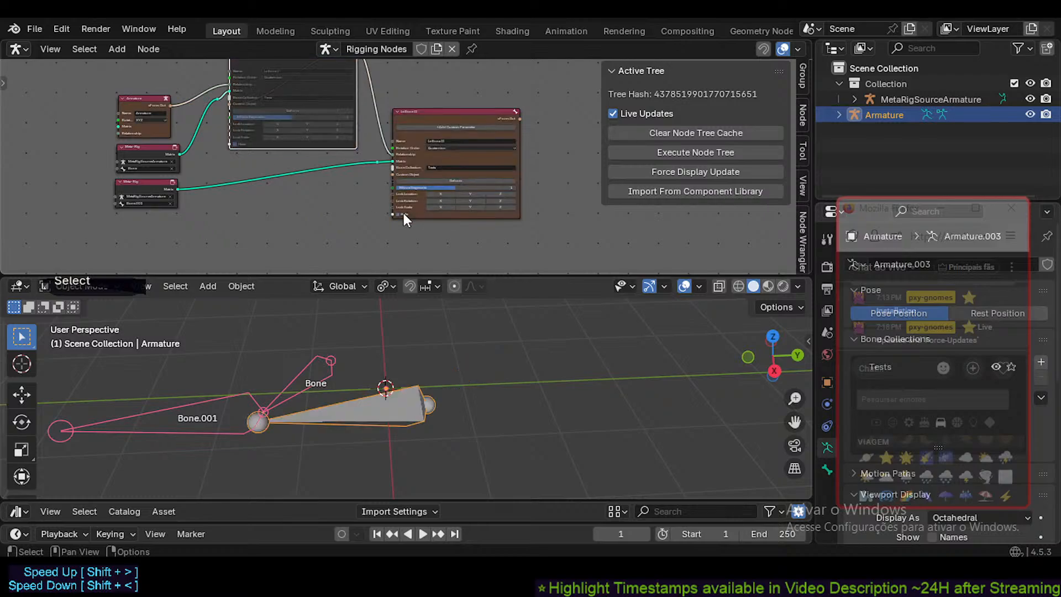
pyautogui.hotkey('ctrl', 'Tab')
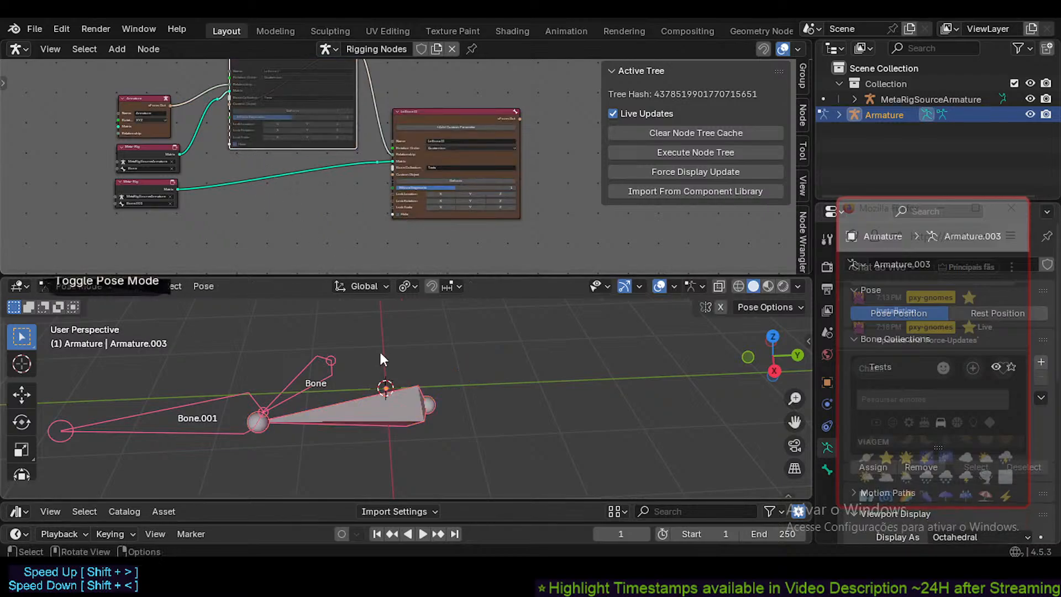
pyautogui.click(234, 144)
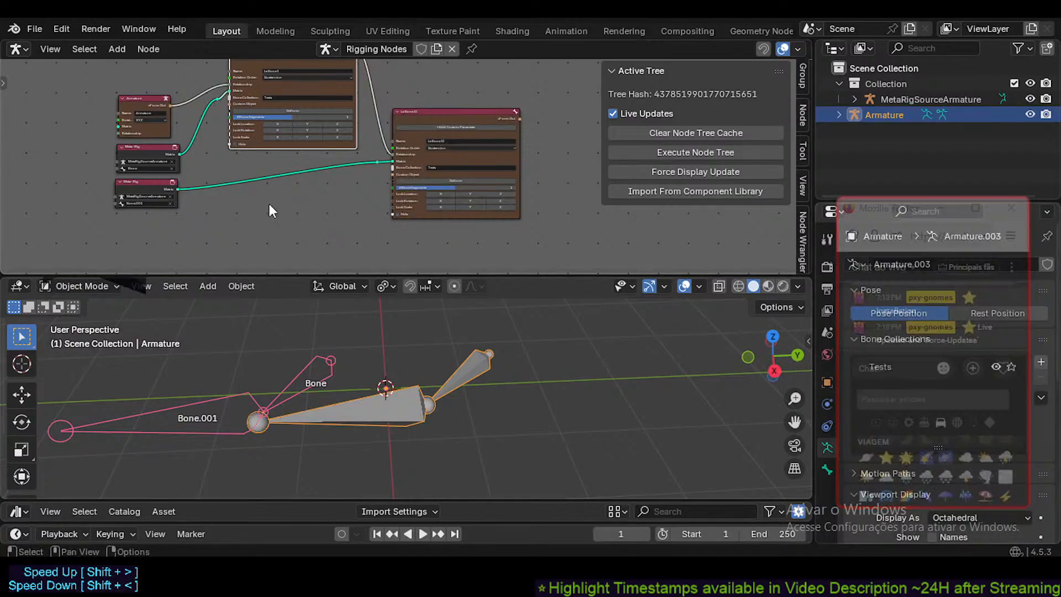
pyautogui.scroll(2, 294, 208)
pyautogui.moveTo(291, 215); pyautogui.dragTo(408, 237, button='middle')
pyautogui.scroll(1, 418, 223)
pyautogui.moveTo(422, 194); pyautogui.dragTo(374, 206, button='middle')
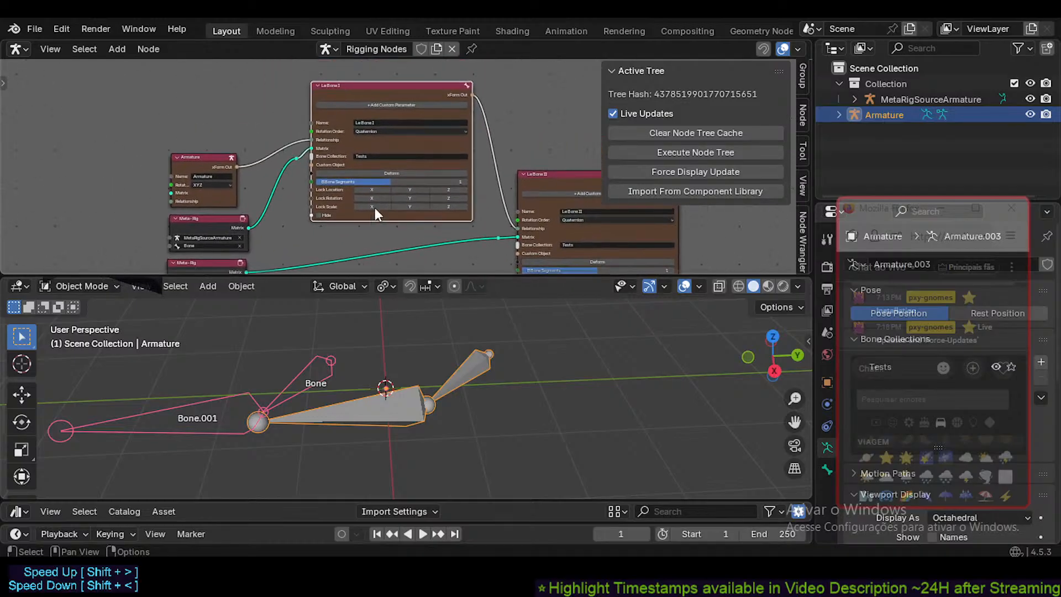
pyautogui.scroll(2, 374, 206)
pyautogui.moveTo(389, 147); pyautogui.dragTo(340, 149, button='middle')
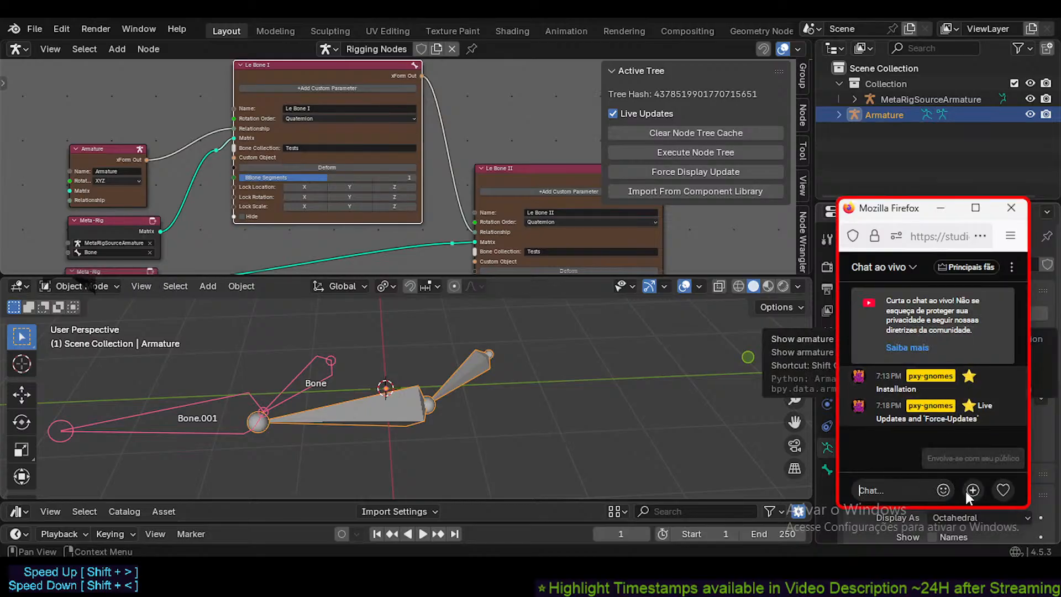
# - Start a live chat message in Firefox with a star emoji and the text "'Applying' a Mantis Procedural Rigging Nodes"
pyautogui.click(943, 490)
pyautogui.click(890, 463)
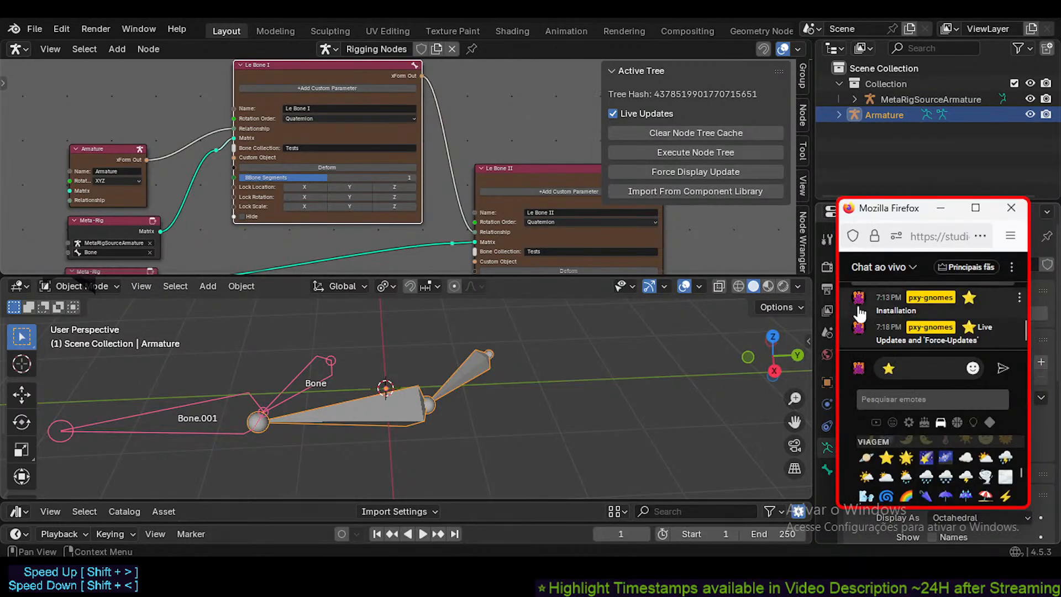
pyautogui.write('Apply')
pyautogui.press('Home')
pyautogui.press('Right')
pyautogui.write("'")
pyautogui.press('End')
pyautogui.write('ing')
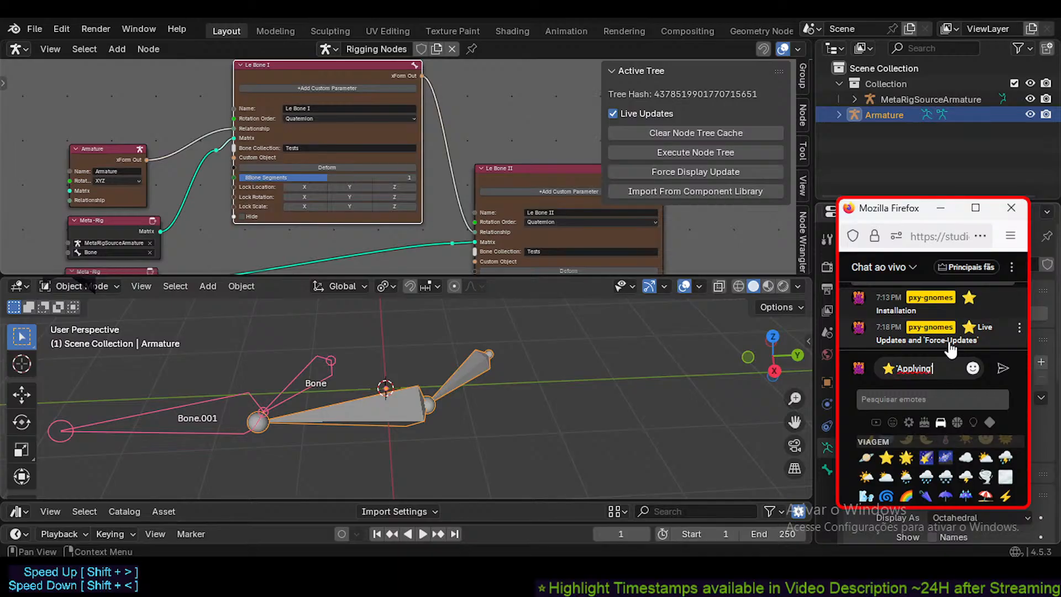
pyautogui.write("' a Mantis Pr")
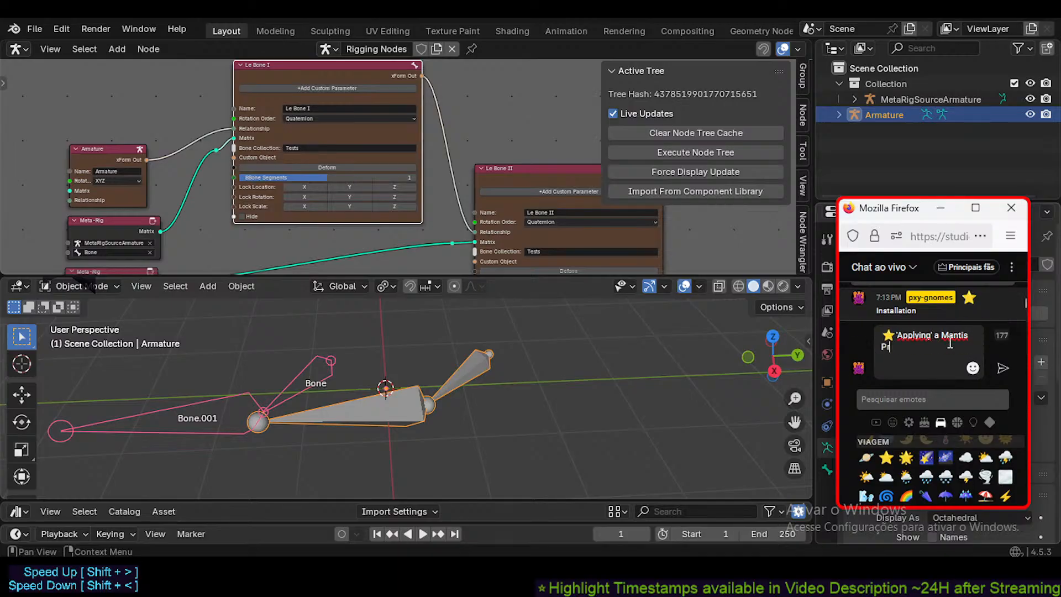
pyautogui.write('ocedural Rigging Nodes ')
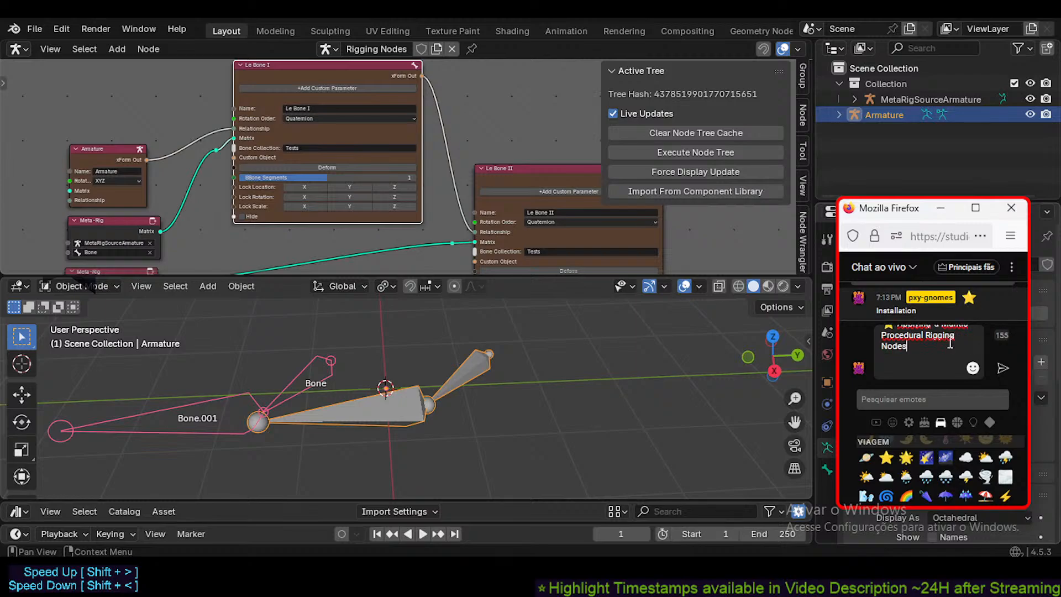
# - End the chat message with "Armature Object"
pyautogui.write('Rig A')
pyautogui.press('BackSpace')
pyautogui.press('BackSpace')
pyautogui.press('BackSpace')
pyautogui.press('BackSpace')
pyautogui.write('Armature Object')
# - Insert "(Duplicating)" after 'Applying' in the chat message and send it
pyautogui.press('Up')
pyautogui.press('Up')
pyautogui.press('Home')
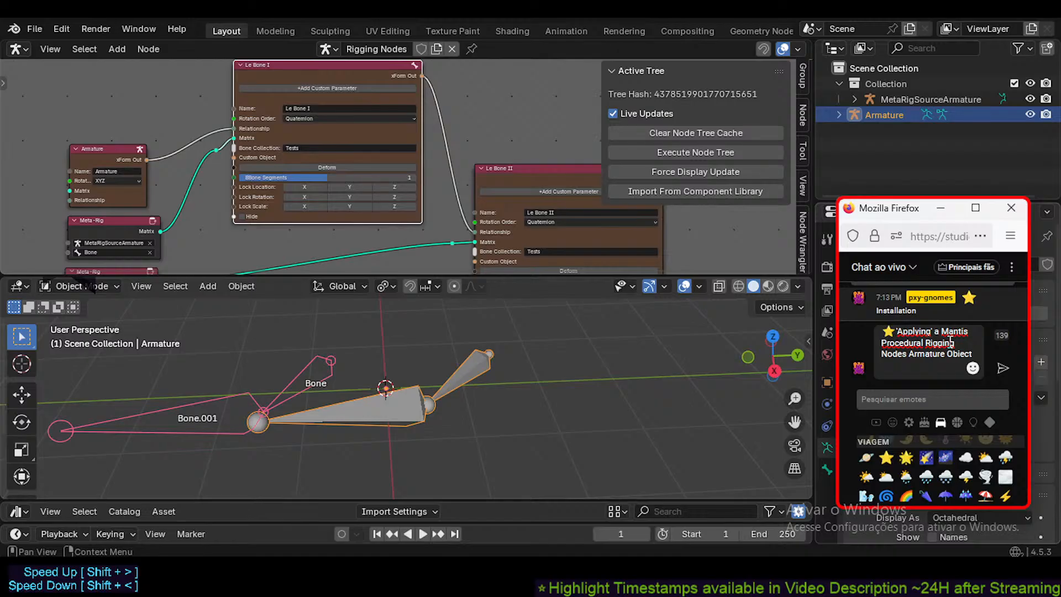
pyautogui.press('Left')
pyautogui.press('End')
pyautogui.press('Left')
pyautogui.press('Left')
pyautogui.press('Left')
pyautogui.press('Left')
pyautogui.write('(Duplicatin')
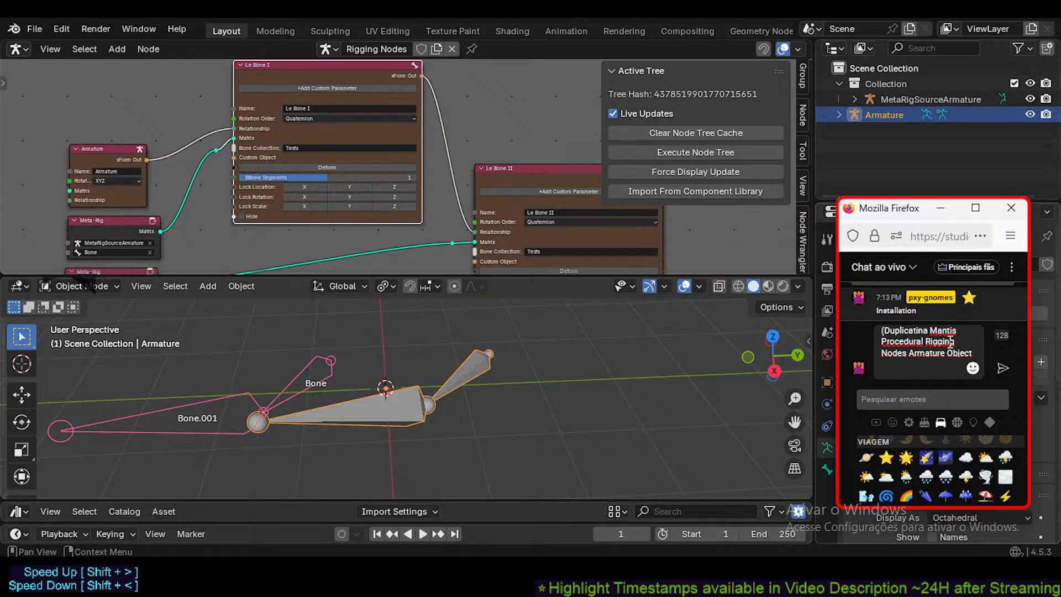
pyautogui.write('g)')
pyautogui.press('Return')
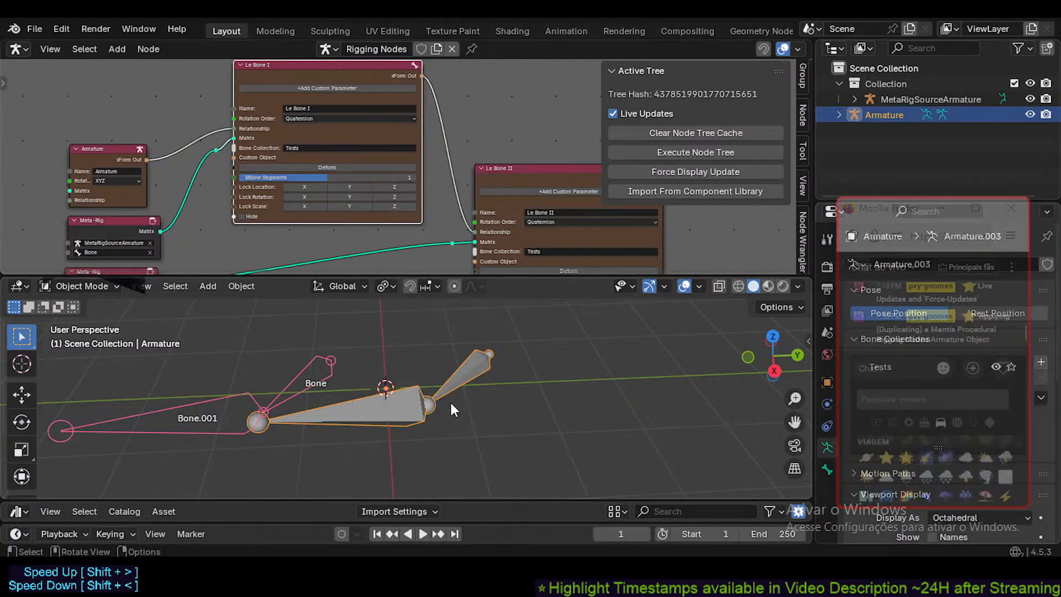
# - In Blender, enlarge the node editor area and move the generated Armature object away from the meta-rig
pyautogui.moveTo(450, 400); pyautogui.dragTo(473, 387, button='middle')
pyautogui.moveTo(485, 279); pyautogui.dragTo(484, 323)
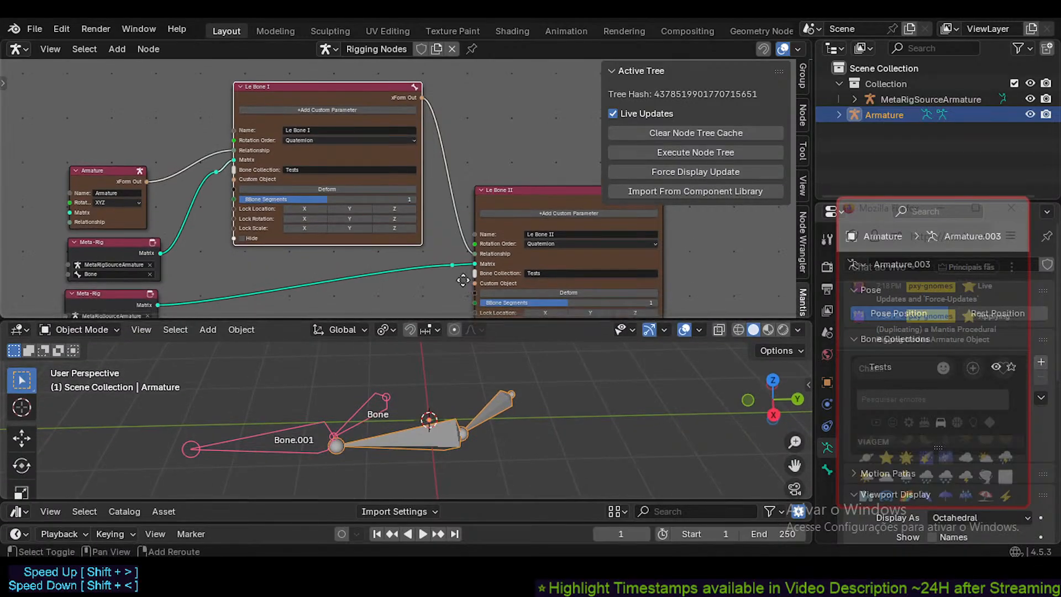
pyautogui.scroll(-2, 476, 220)
pyautogui.scroll(1, 468, 219)
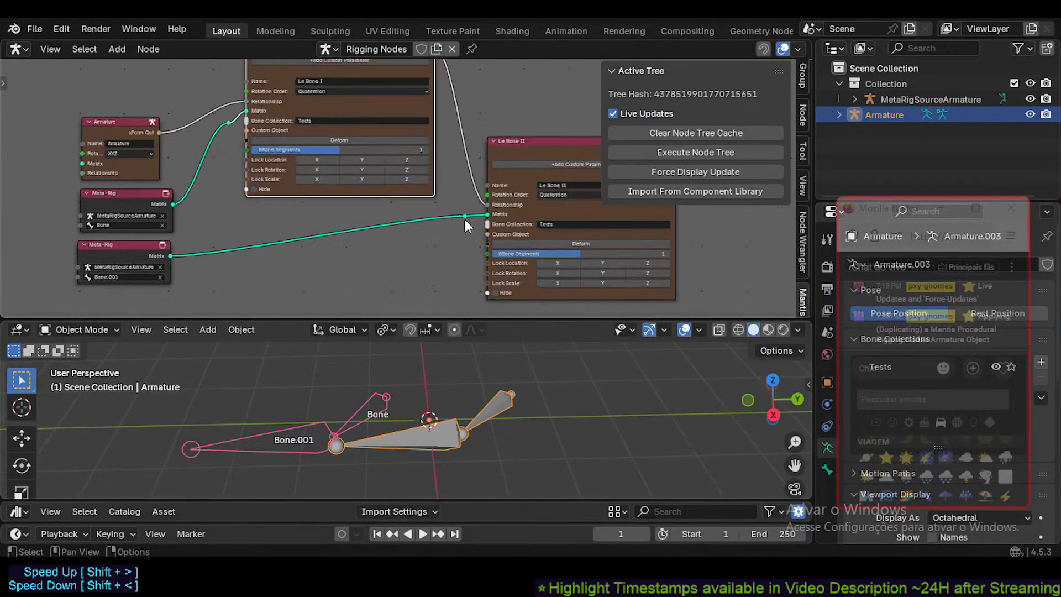
pyautogui.keyDown('shift'); pyautogui.moveTo(466, 220); pyautogui.dragTo(446, 222, button='middle'); pyautogui.keyUp('shift')
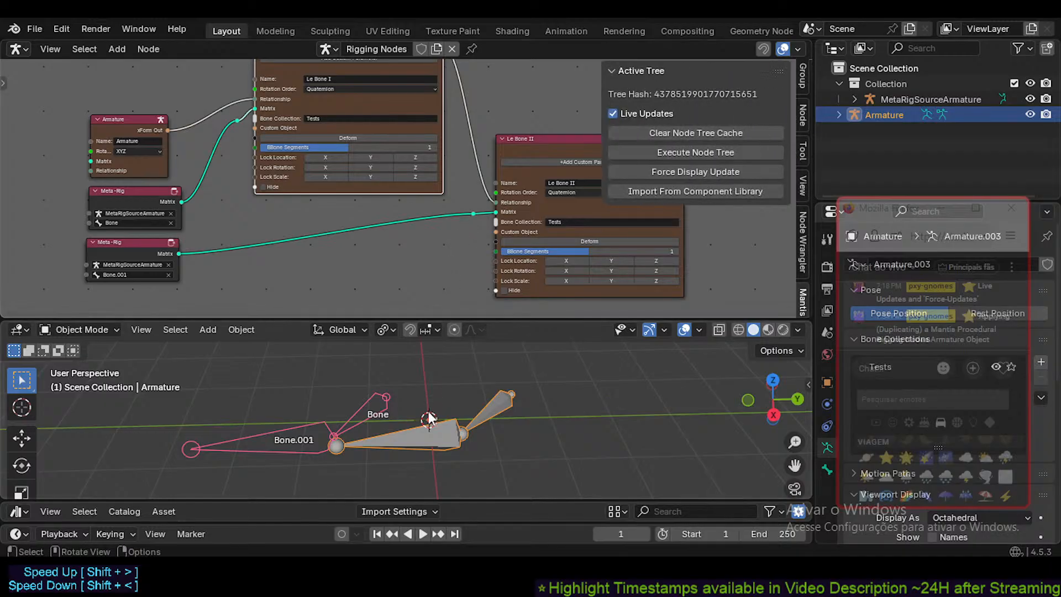
pyautogui.press('g')
pyautogui.click(507, 416)
# - Move MetaRigSourceArmature directly into the Scene Collection and delete the emptied Collection
pyautogui.click(394, 411)
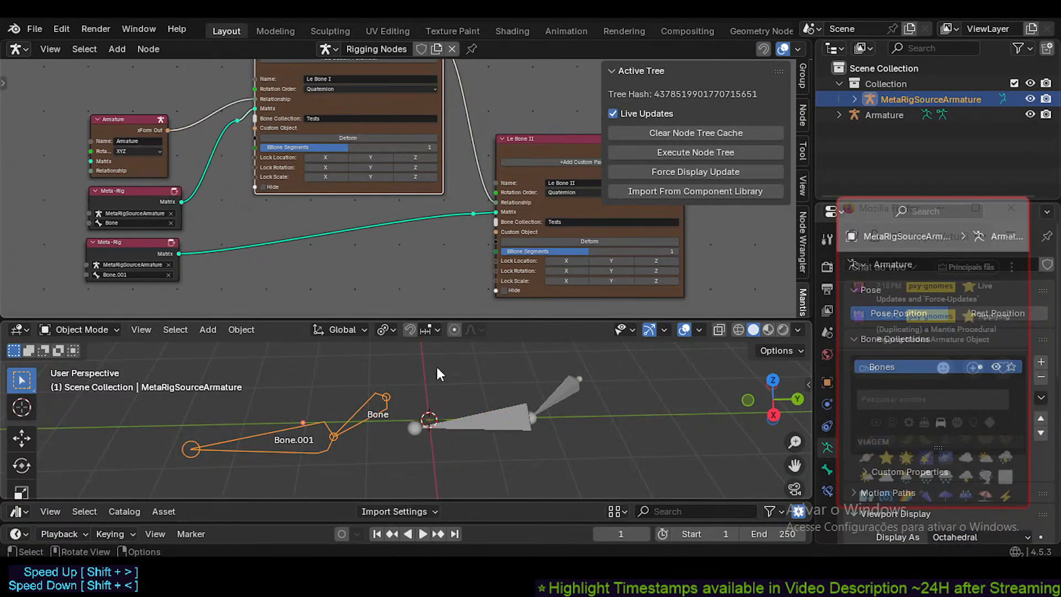
pyautogui.click(1030, 100)
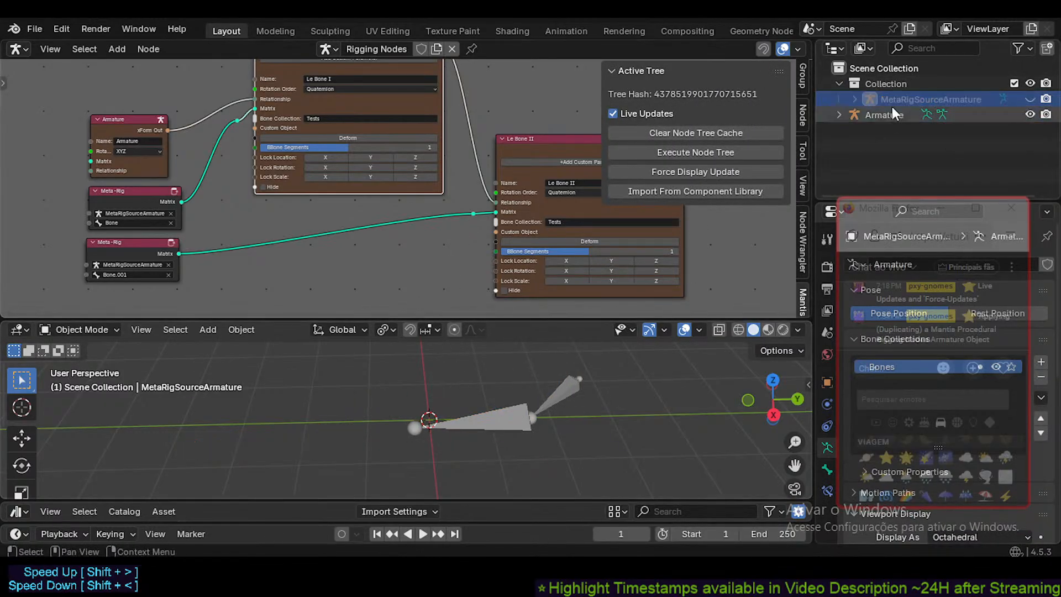
pyautogui.moveTo(892, 103); pyautogui.dragTo(881, 71)
pyautogui.click(1030, 99)
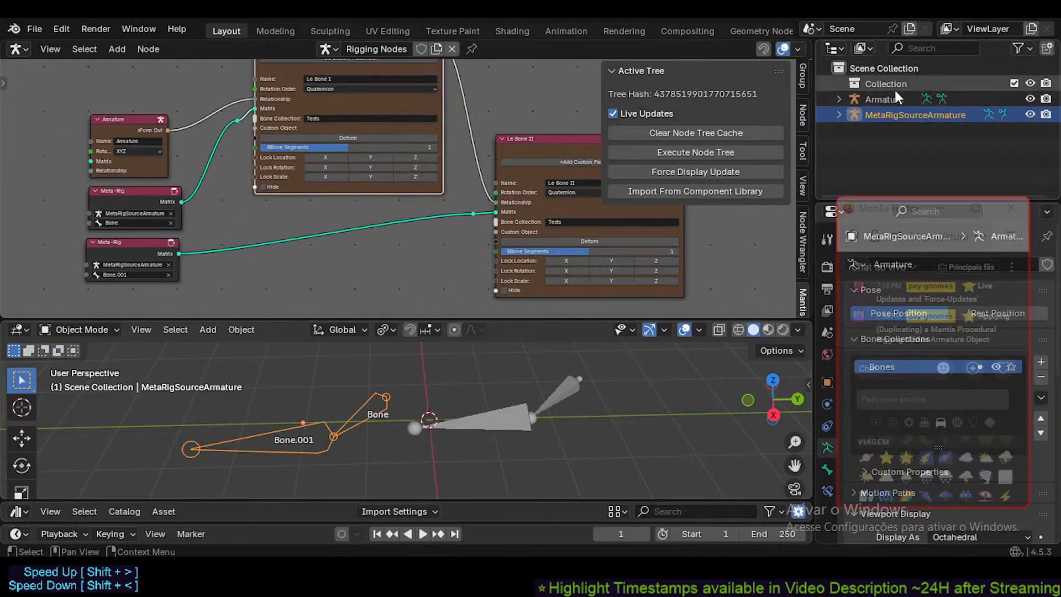
pyautogui.click(892, 84)
pyautogui.press('Delete')
# - Select the generated Armature and hide MetaRigSourceArmature in the viewport
pyautogui.click(882, 99)
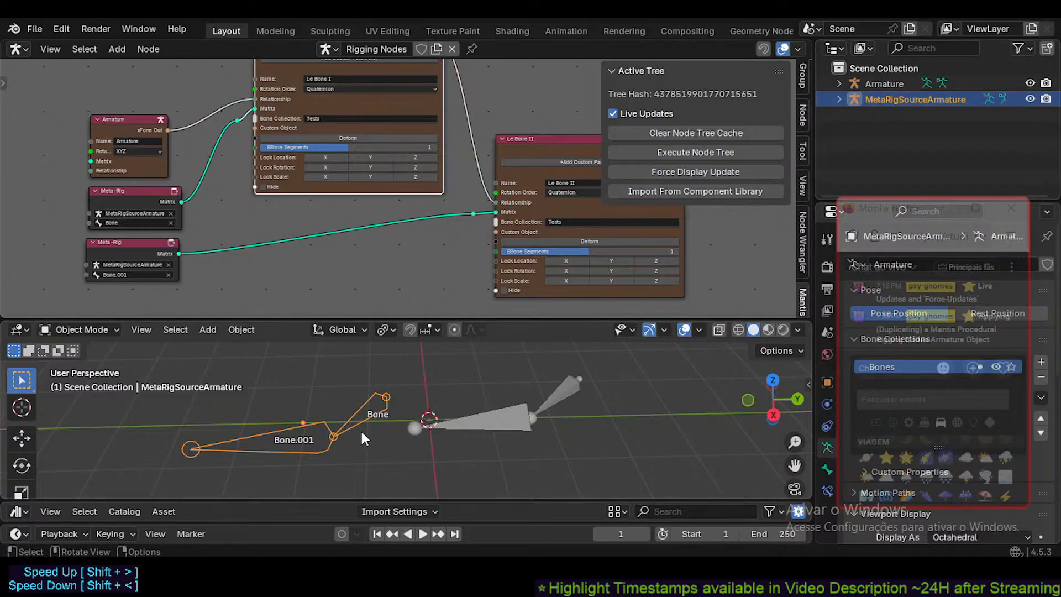
pyautogui.click(521, 419)
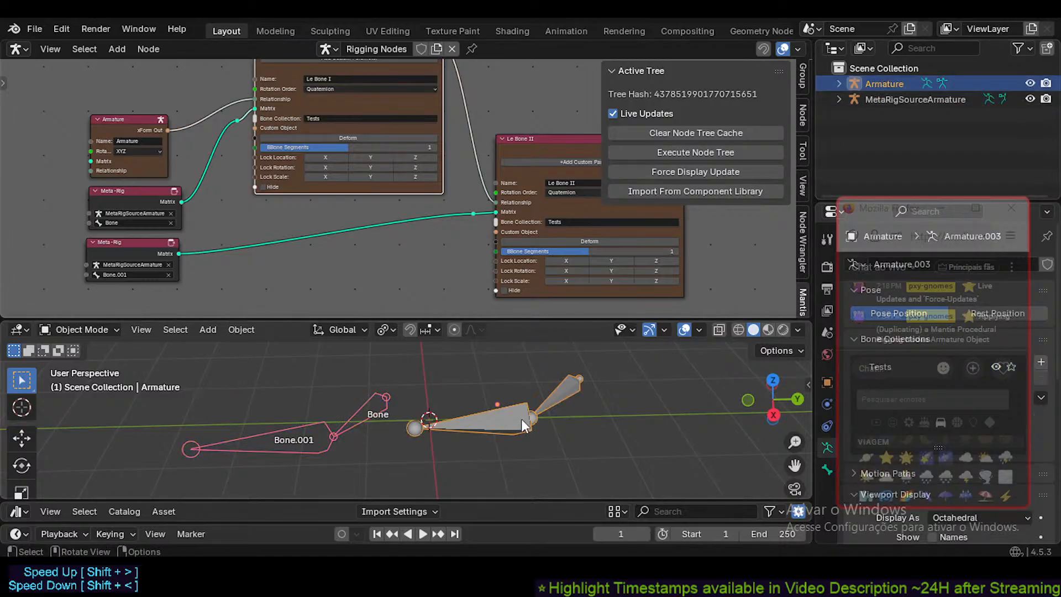
pyautogui.click(1030, 99)
# - Examine how the Armature, Meta-Rig and bone nodes are connected alongside the generated armature in the viewport
pyautogui.moveTo(439, 262); pyautogui.dragTo(374, 259, button='middle')
pyautogui.moveTo(512, 415); pyautogui.dragTo(476, 401, button='middle')
pyautogui.moveTo(368, 146); pyautogui.dragTo(392, 184, button='middle')
pyautogui.moveTo(489, 243); pyautogui.dragTo(477, 216, button='middle')
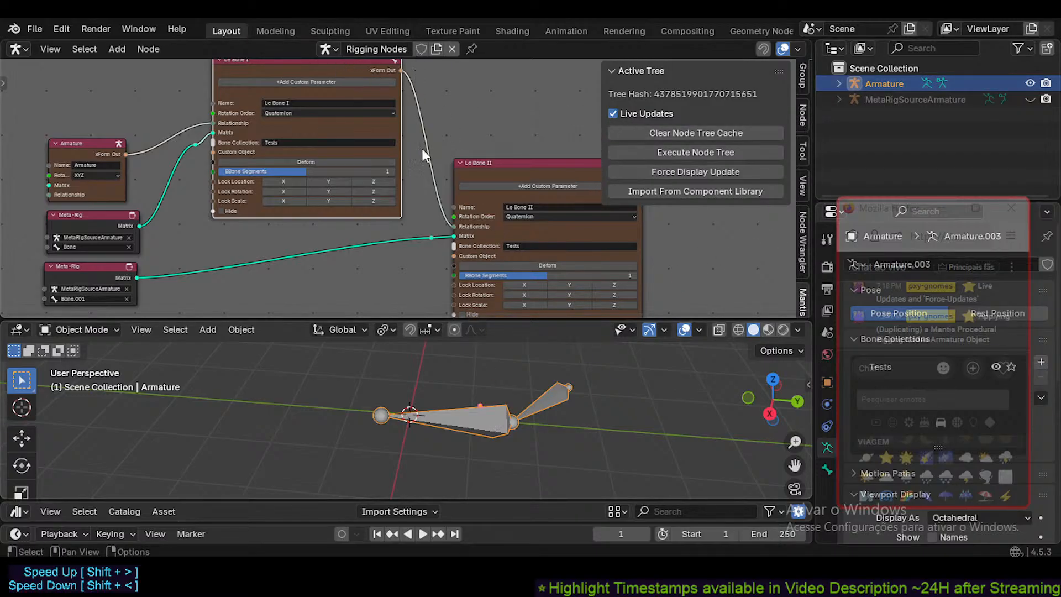
pyautogui.moveTo(222, 265); pyautogui.dragTo(239, 243, button='middle')
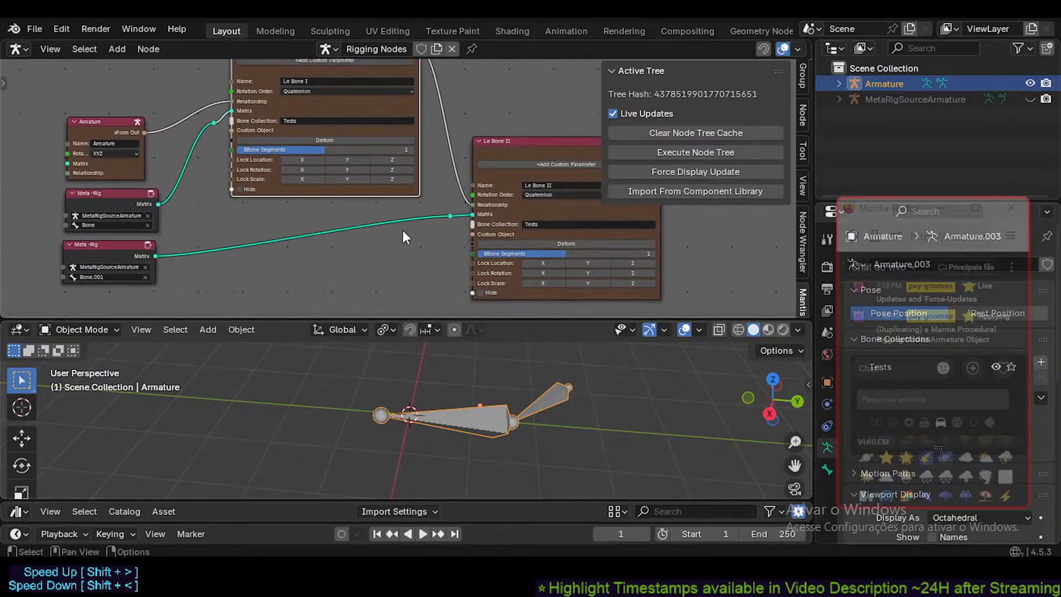
pyautogui.moveTo(260, 187); pyautogui.dragTo(264, 194, button='middle')
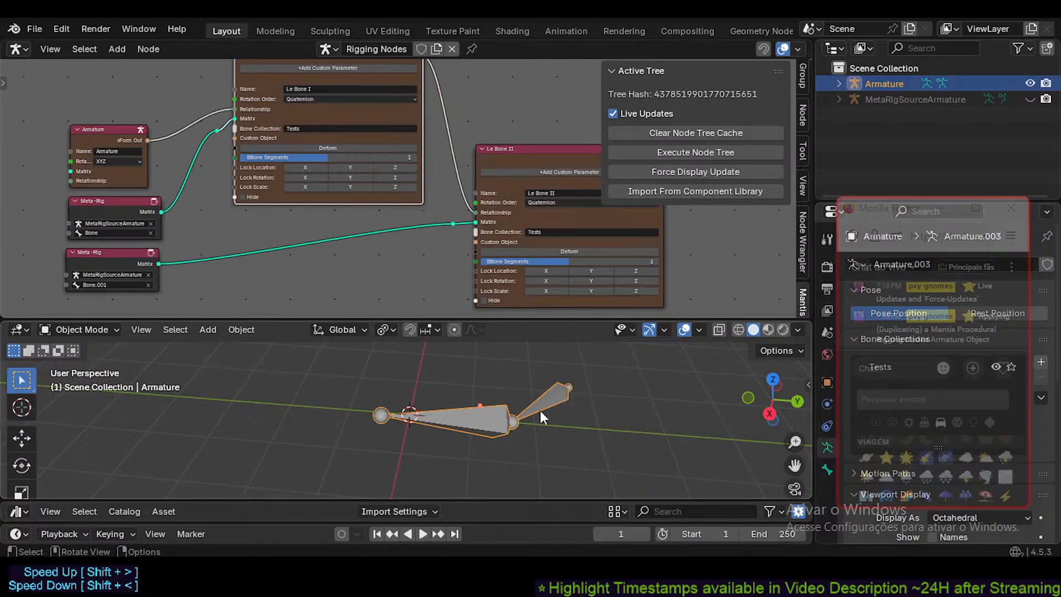
pyautogui.click(519, 384)
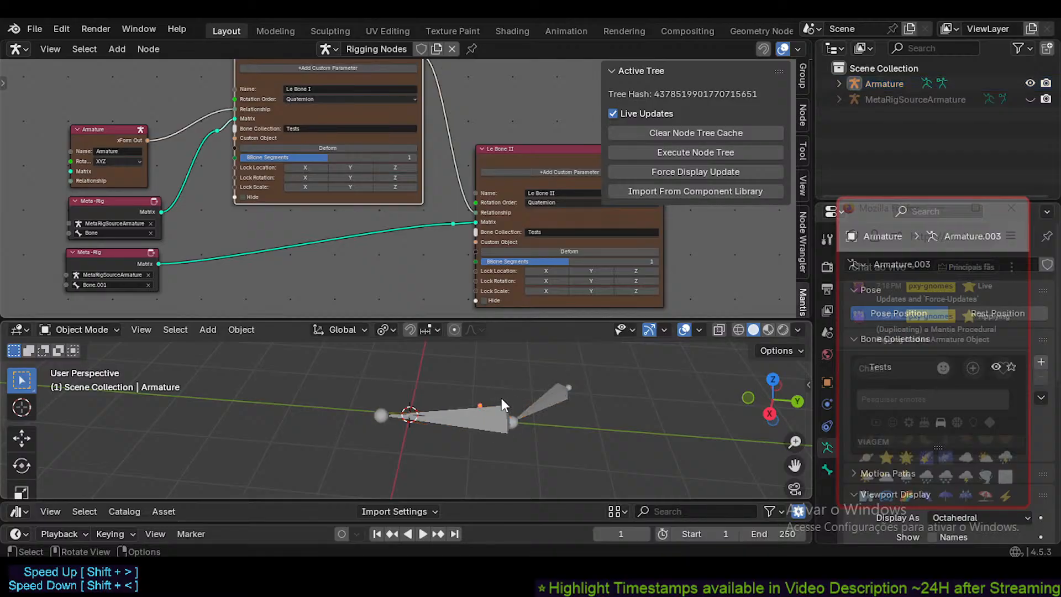
pyautogui.click(502, 401)
pyautogui.moveTo(541, 146); pyautogui.dragTo(482, 163, button='middle')
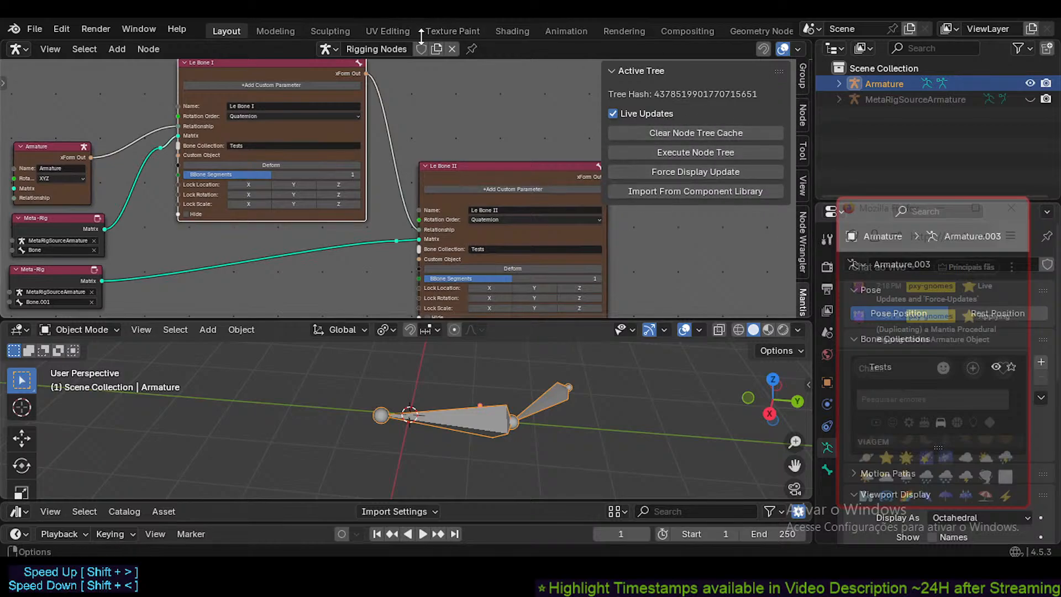
# - Review the full set of properties of the Le Bone I node, and collapse the Node and Properties sections
pyautogui.click(801, 75)
pyautogui.click(801, 113)
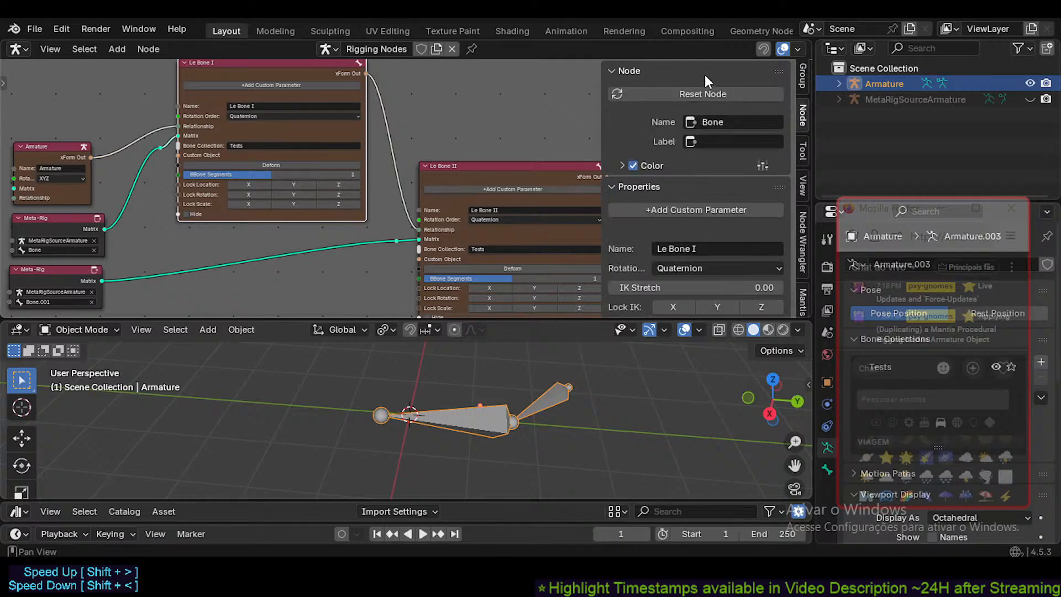
pyautogui.scroll(-15, 689, 194)
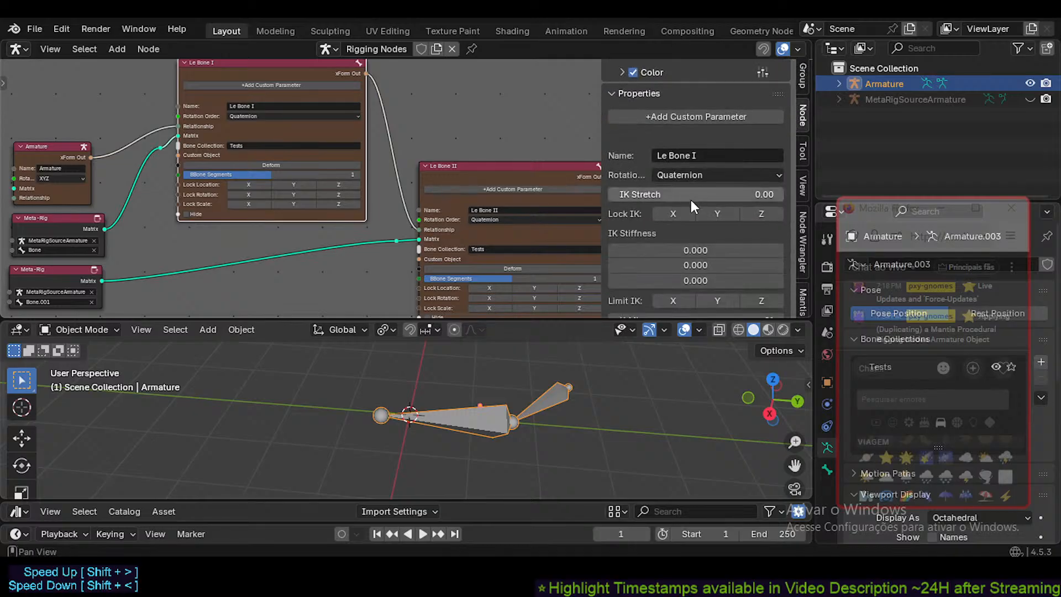
pyautogui.scroll(-15, 765, 238)
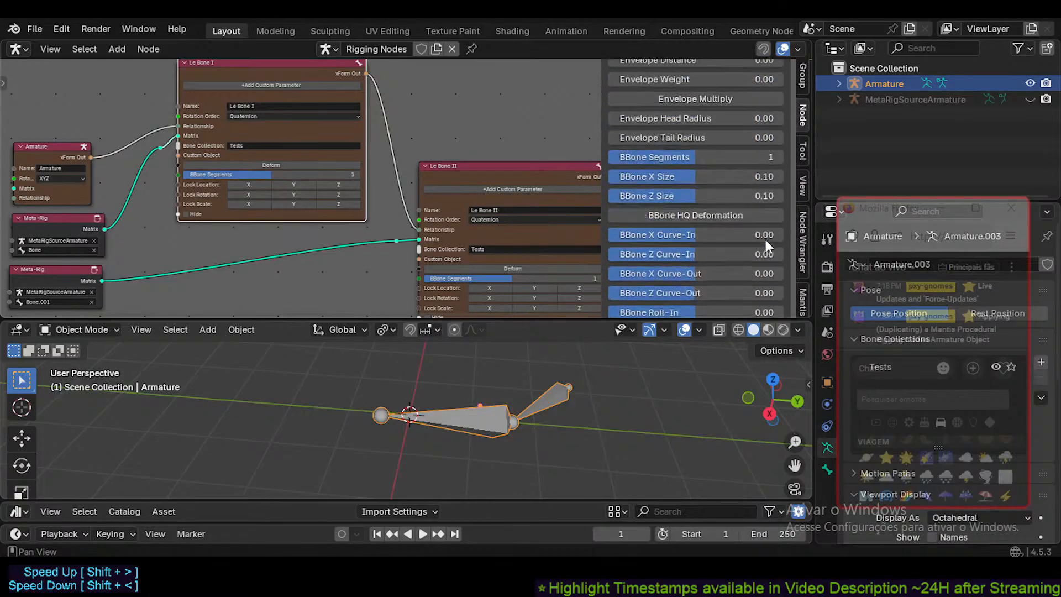
pyautogui.scroll(20, 767, 124)
pyautogui.scroll(5, 765, 148)
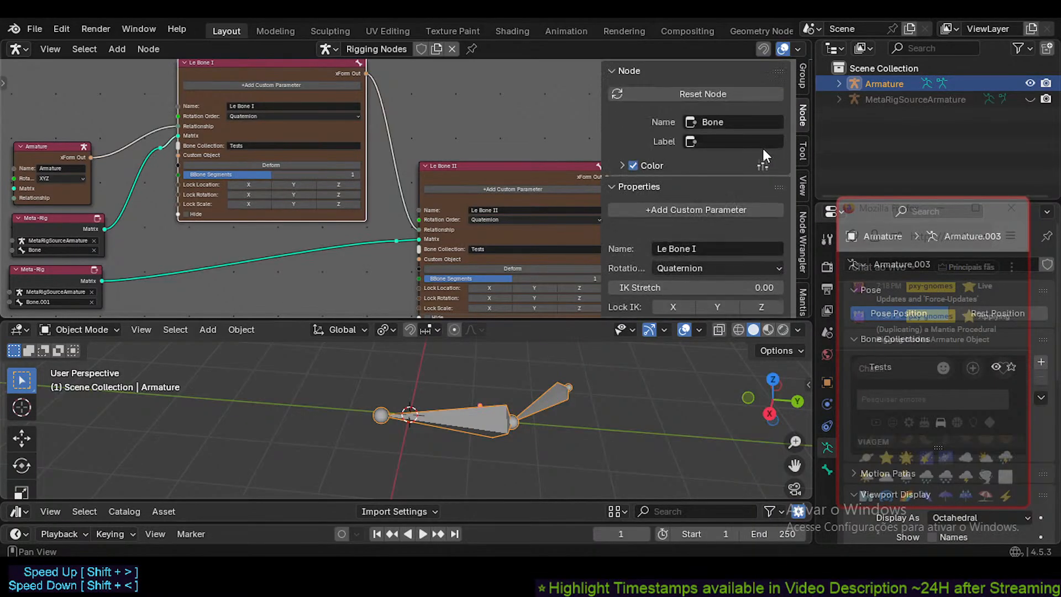
pyautogui.click(626, 67)
pyautogui.click(631, 91)
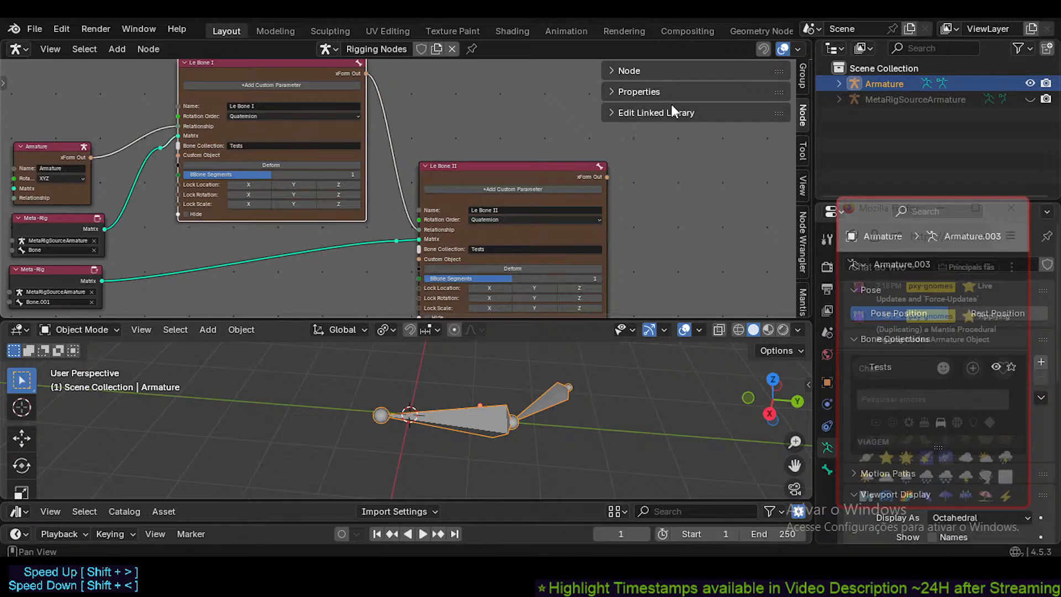
# - Collapse the Node Wrangler section and the Mantis Active Tree section of the node editor
pyautogui.click(804, 150)
pyautogui.click(803, 186)
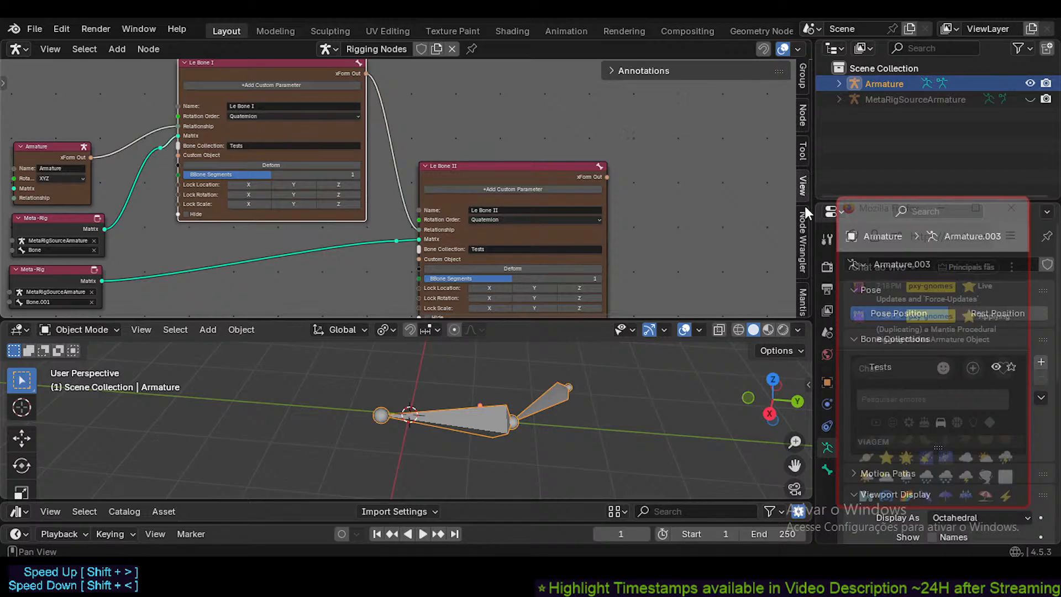
pyautogui.click(807, 237)
pyautogui.click(675, 70)
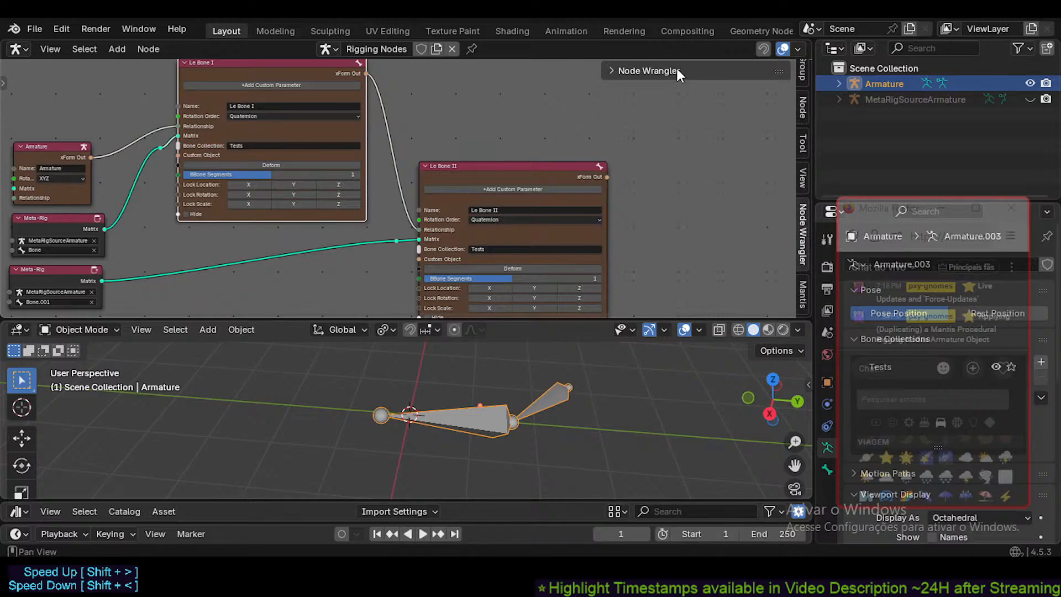
pyautogui.click(800, 279)
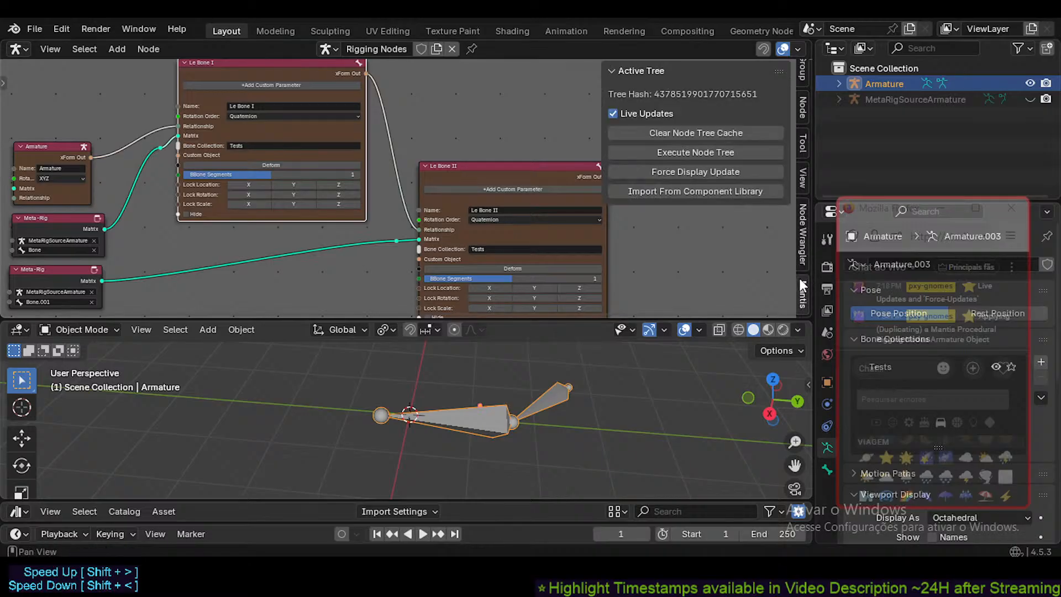
pyautogui.click(662, 67)
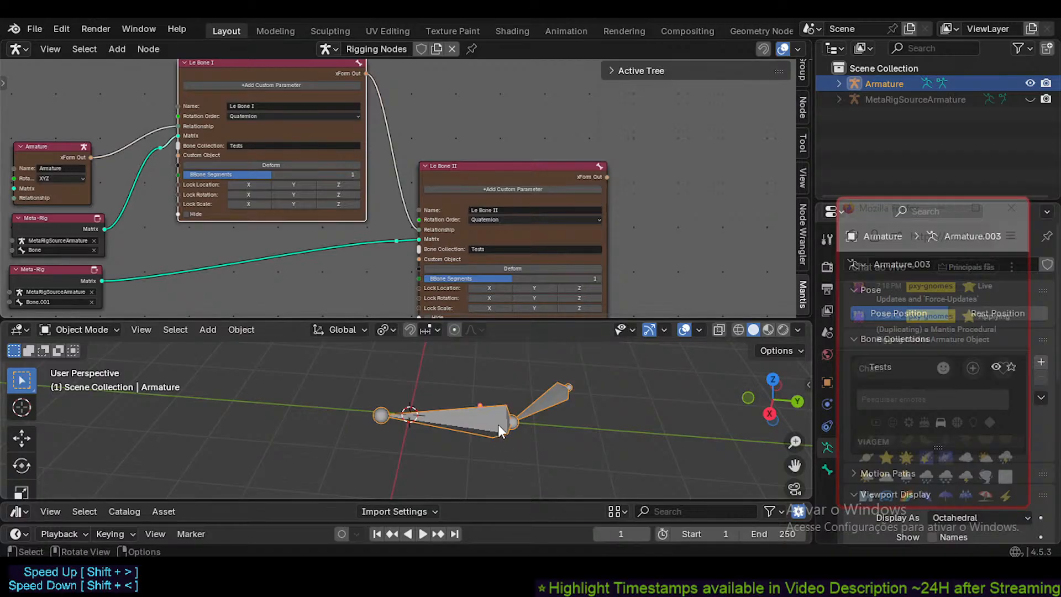
# - Duplicate the generated Armature and place the copy beside the original, in the negative Y direction
pyautogui.keyDown('shift'); pyautogui.moveTo(511, 426); pyautogui.dragTo(533, 415, button='middle'); pyautogui.keyUp('shift')
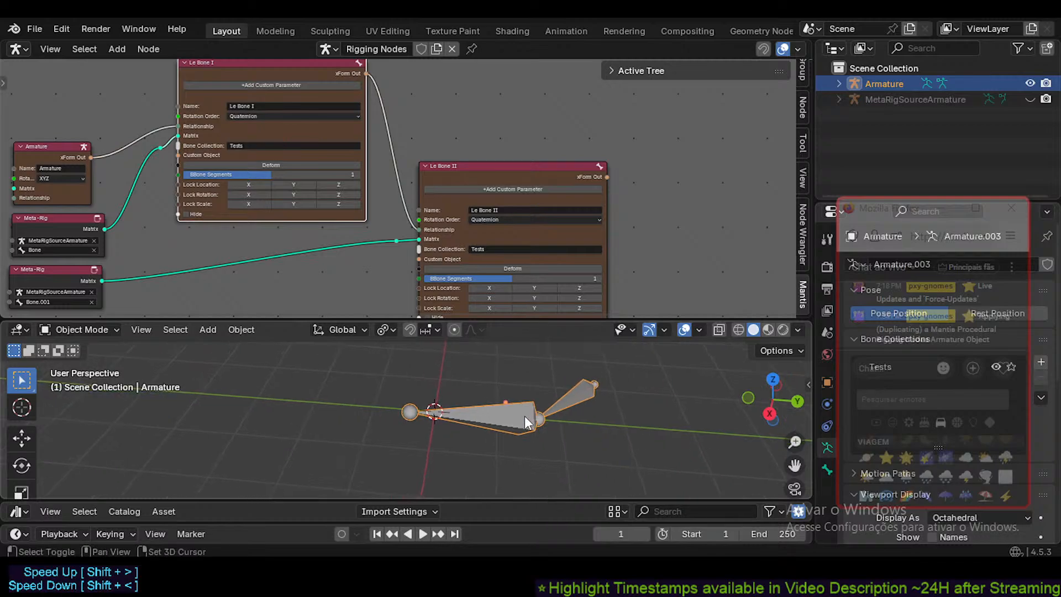
pyautogui.hotkey('shift', 'd')
pyautogui.click(273, 413)
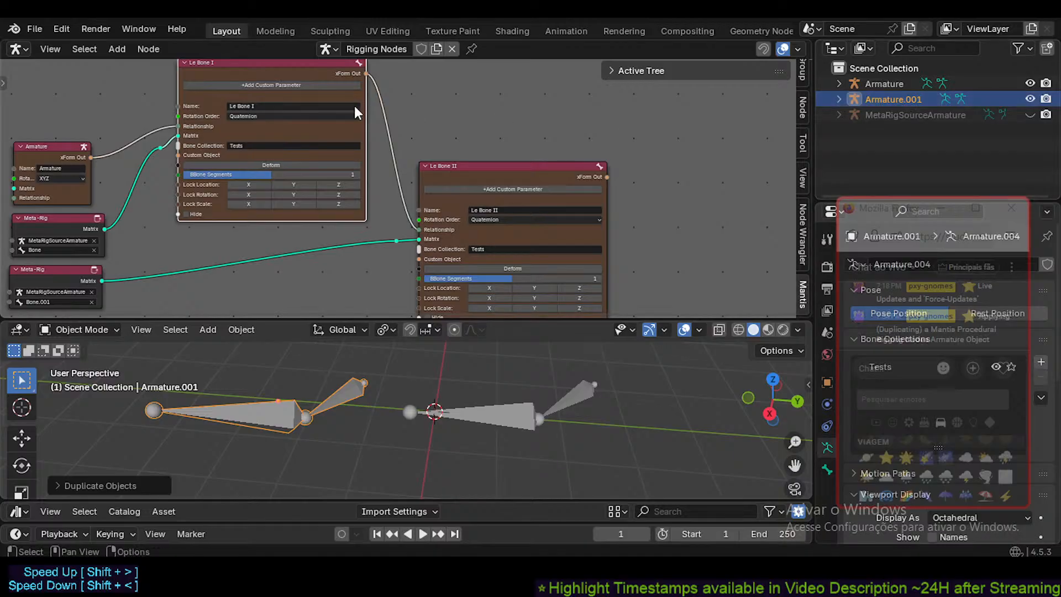
# - Examine the Armature node's Name value and its connections to the Meta-Rig and bone nodes
pyautogui.moveTo(317, 174); pyautogui.dragTo(476, 120, button='middle')
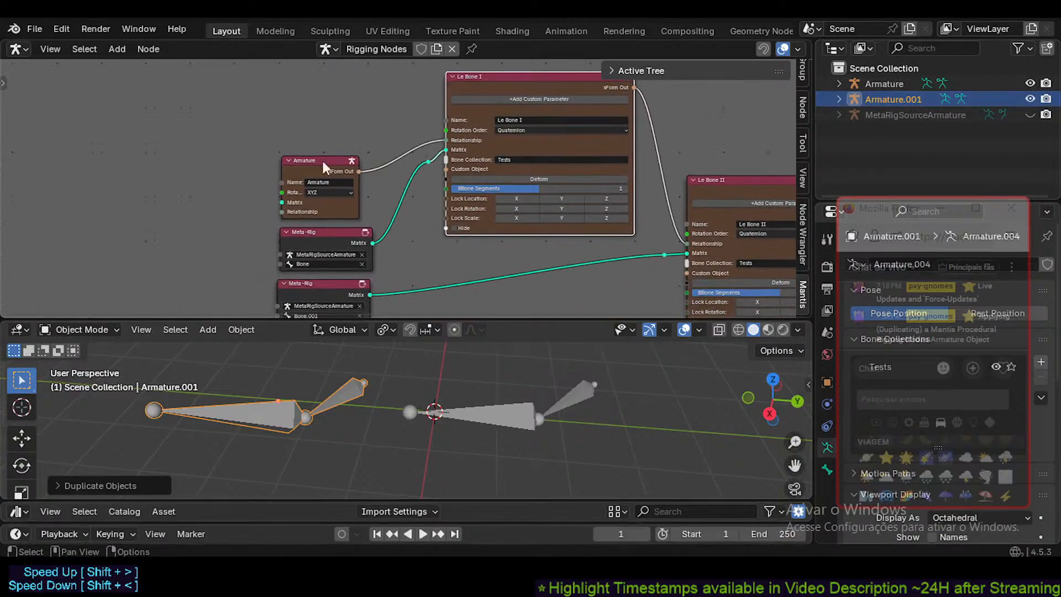
pyautogui.scroll(6, 318, 168)
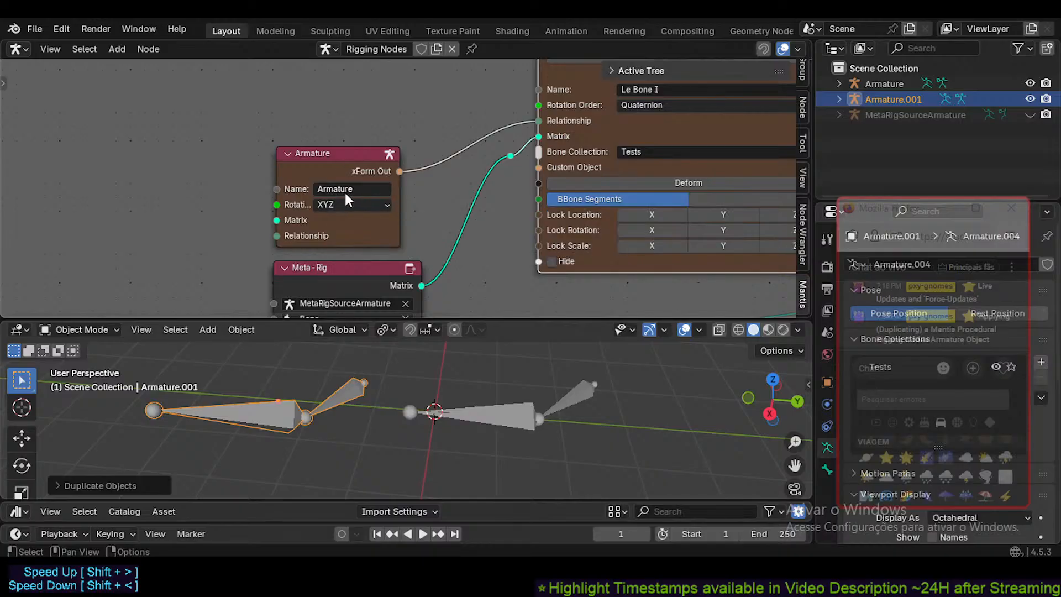
pyautogui.click(374, 189)
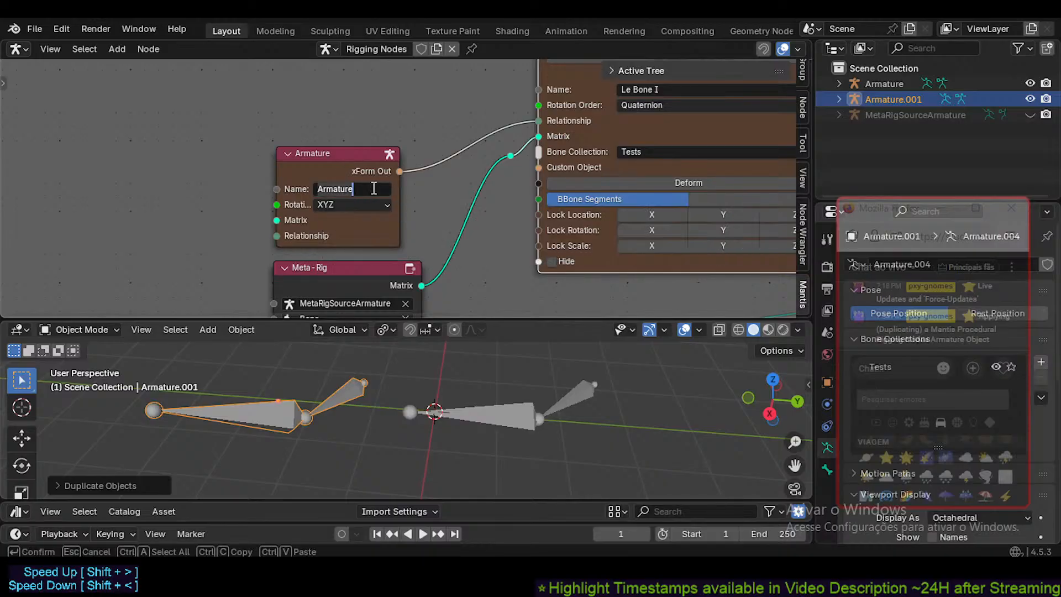
pyautogui.click(374, 188)
pyautogui.click(474, 98)
pyautogui.scroll(-4, 469, 137)
pyautogui.moveTo(495, 184); pyautogui.dragTo(415, 191, button='middle')
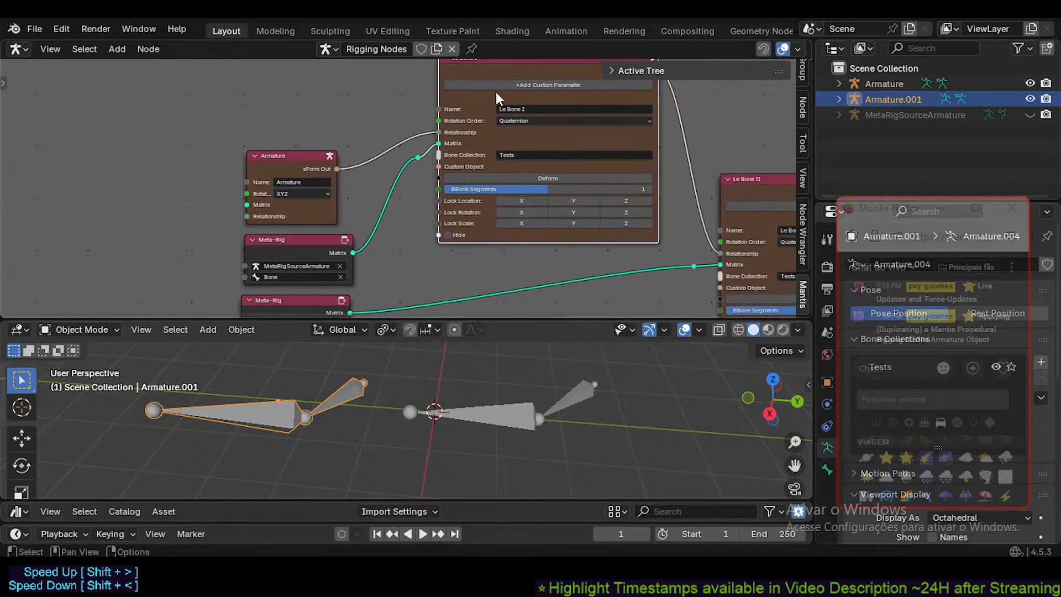
pyautogui.moveTo(489, 150); pyautogui.dragTo(383, 172, button='middle')
pyautogui.moveTo(436, 262); pyautogui.dragTo(462, 225, button='middle')
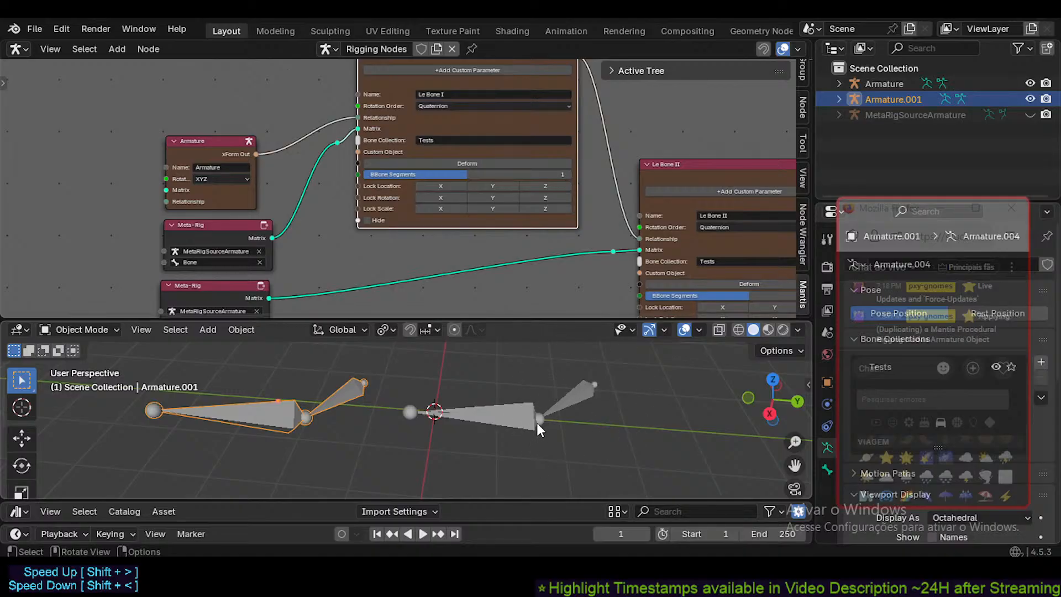
# - Move Armature.001 slightly farther away from the original armature in the viewport
pyautogui.moveTo(370, 363); pyautogui.dragTo(289, 413, button='middle')
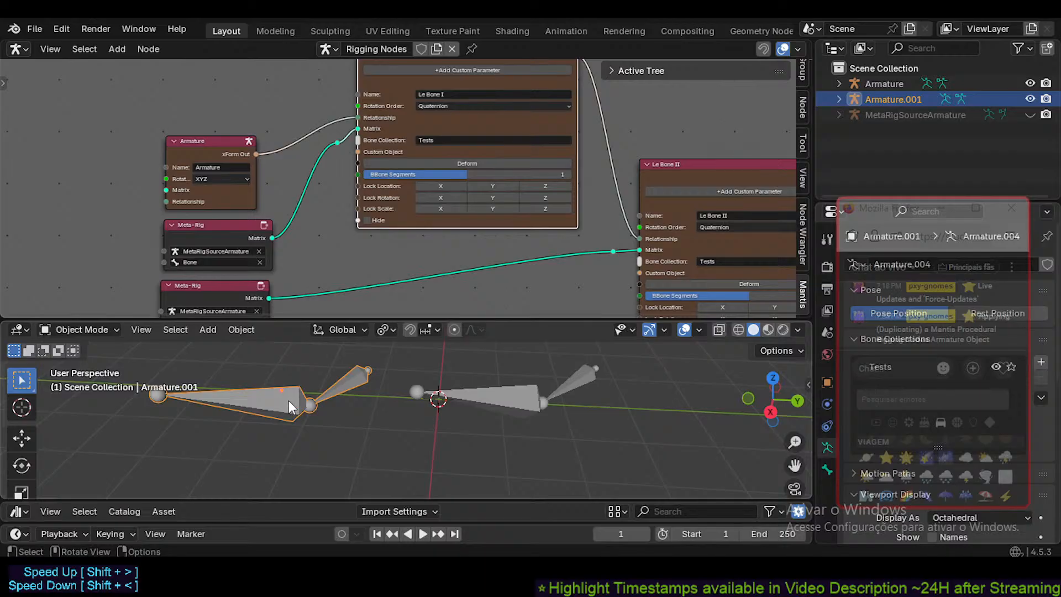
pyautogui.moveTo(288, 400)
pyautogui.mouseDown(button='middle')
pyautogui.moveTo(272, 399)
pyautogui.moveTo(350, 380)
pyautogui.moveTo(290, 390)
pyautogui.moveTo(296, 404)
pyautogui.mouseUp(button='middle')
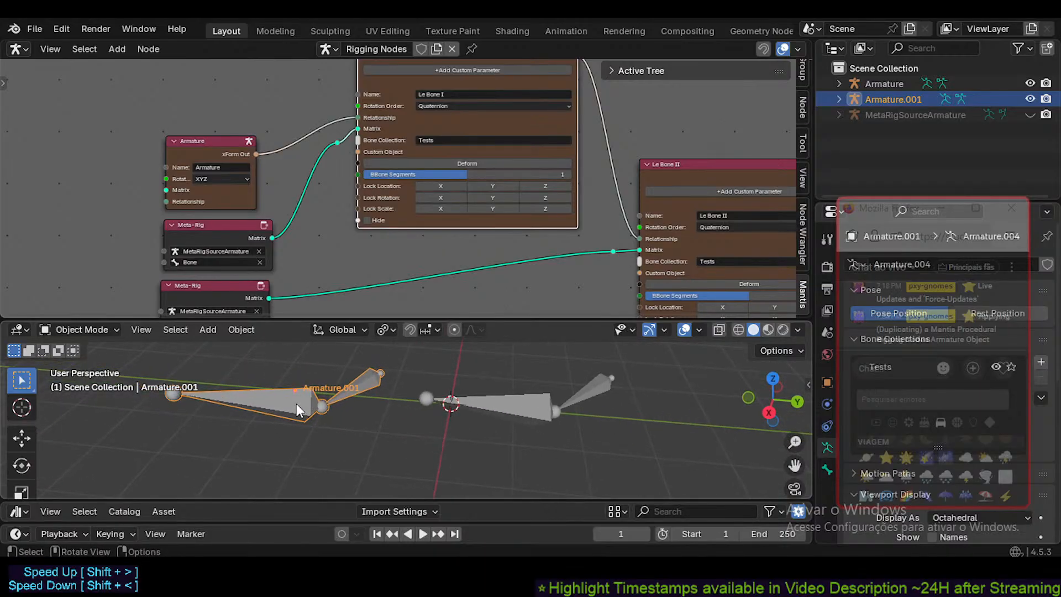
pyautogui.press('Tab')
pyautogui.press('Tab')
pyautogui.press('g')
pyautogui.click(274, 413)
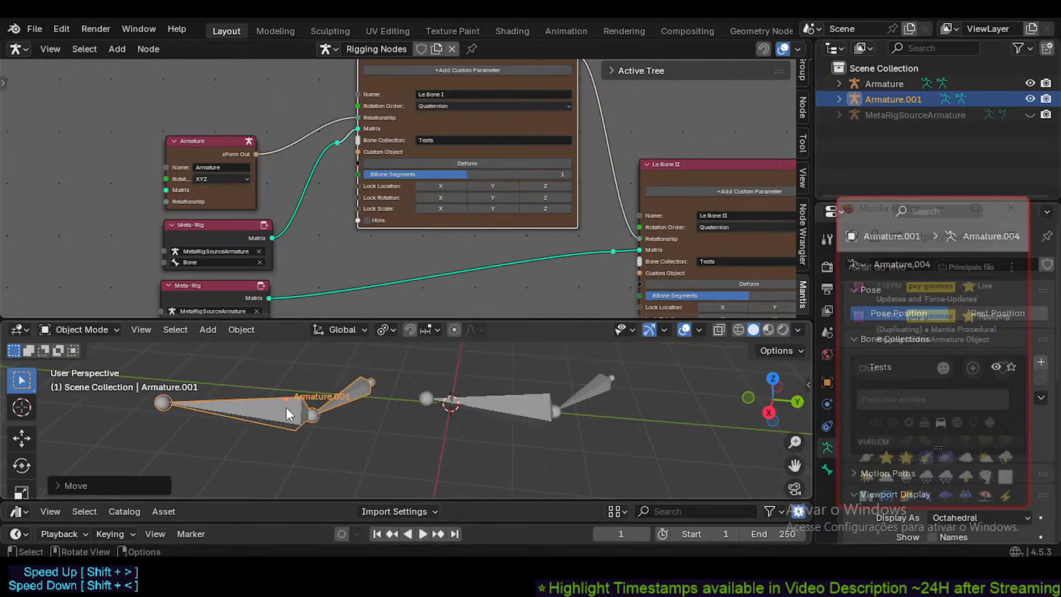
pyautogui.press('g')
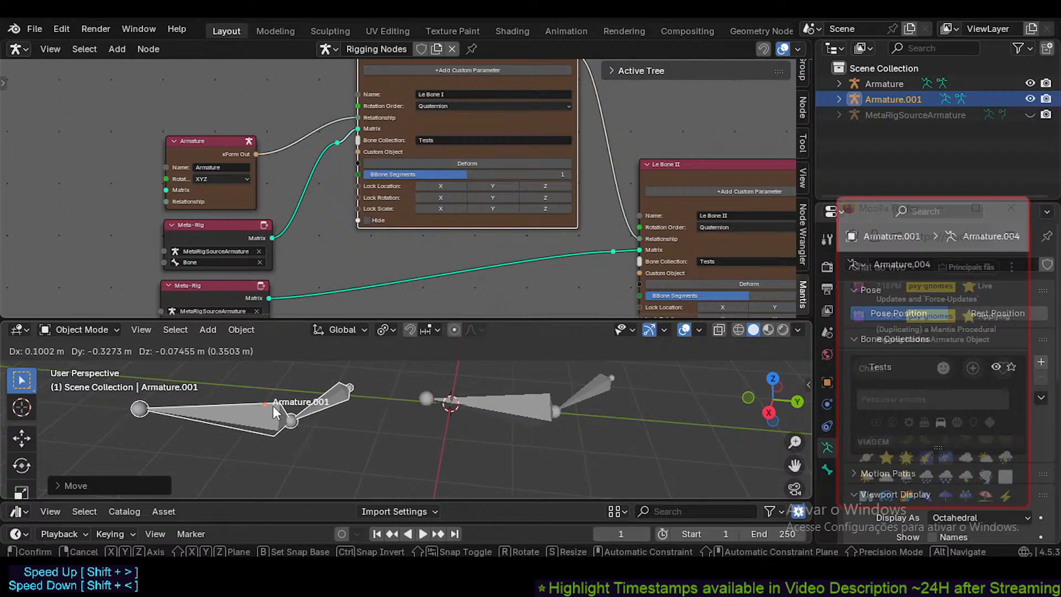
pyautogui.click(283, 368)
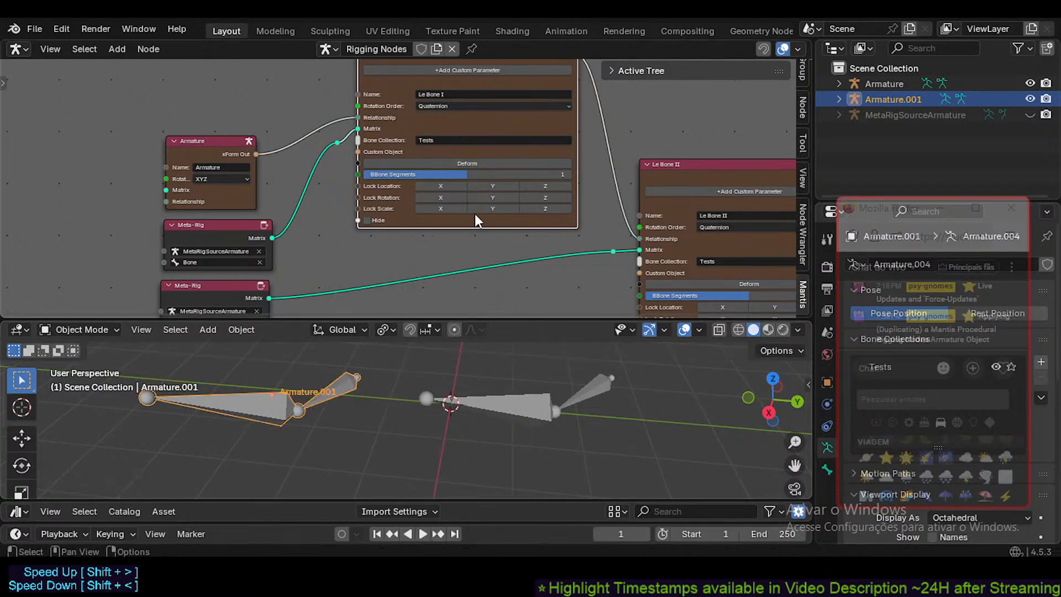
# - Check Armature.001 in Edit Mode and compare it with the original by selecting each in Object Mode
pyautogui.moveTo(475, 214); pyautogui.dragTo(438, 244, button='middle')
pyautogui.press('Tab')
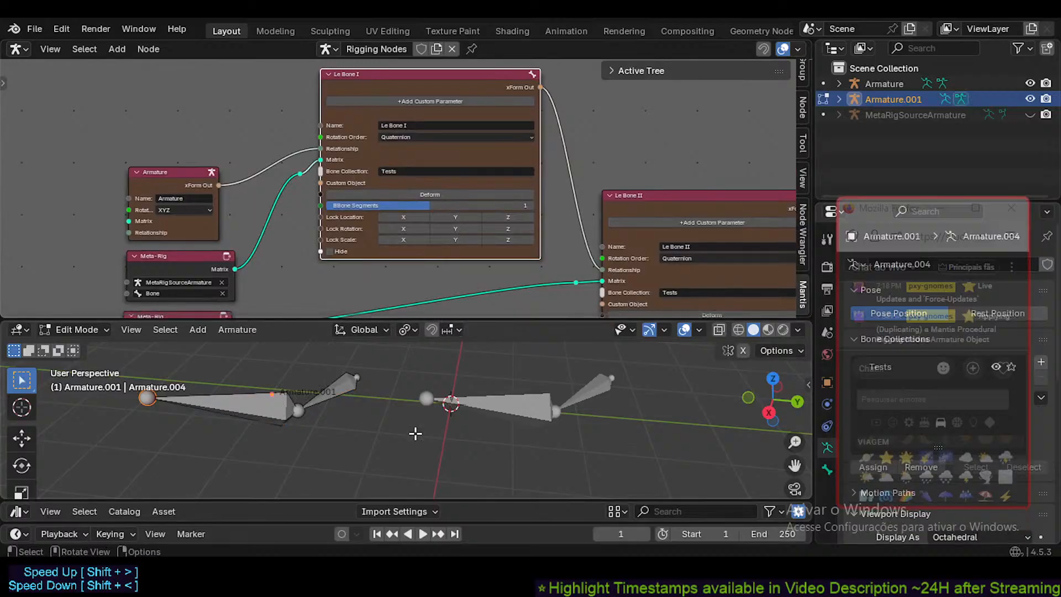
pyautogui.press('Tab')
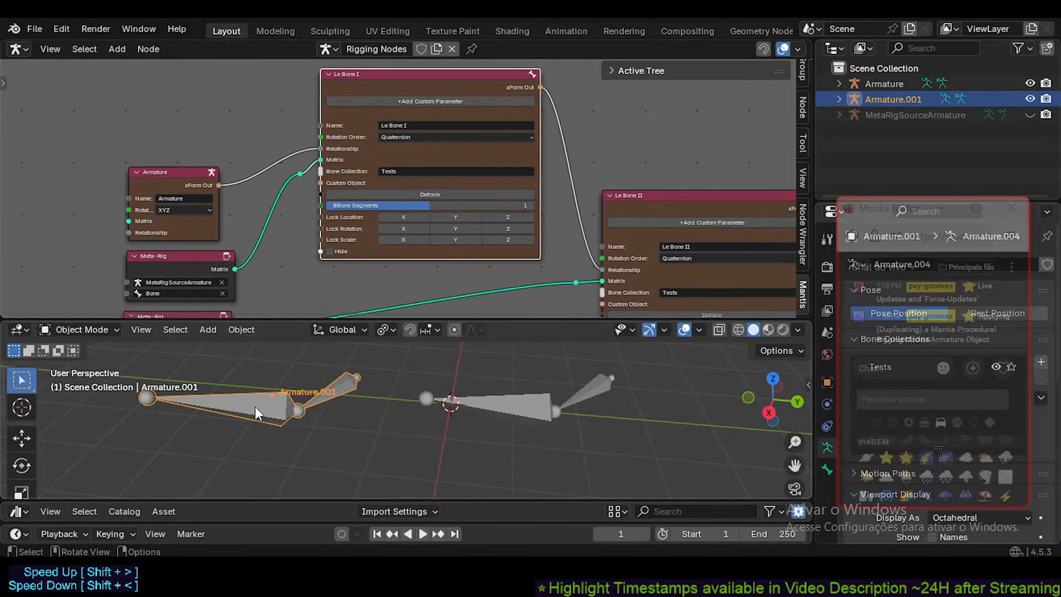
pyautogui.click(514, 412)
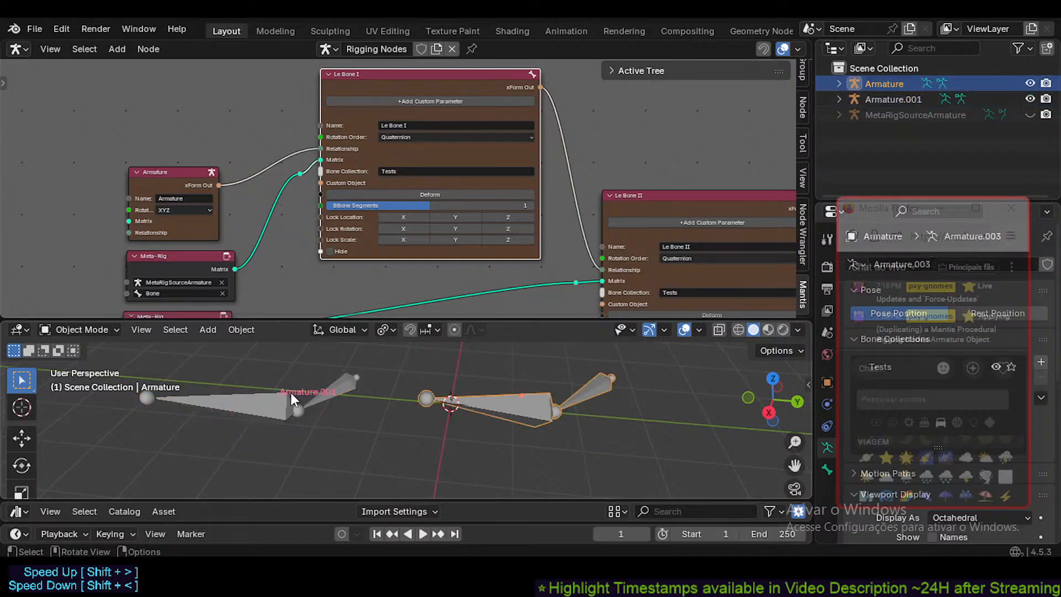
pyautogui.click(274, 399)
pyautogui.click(513, 406)
# - Spread out the node layout by moving the Armature node and the Bone Meta-Rig node away from Le Bone I
pyautogui.moveTo(298, 181); pyautogui.dragTo(361, 195, button='middle')
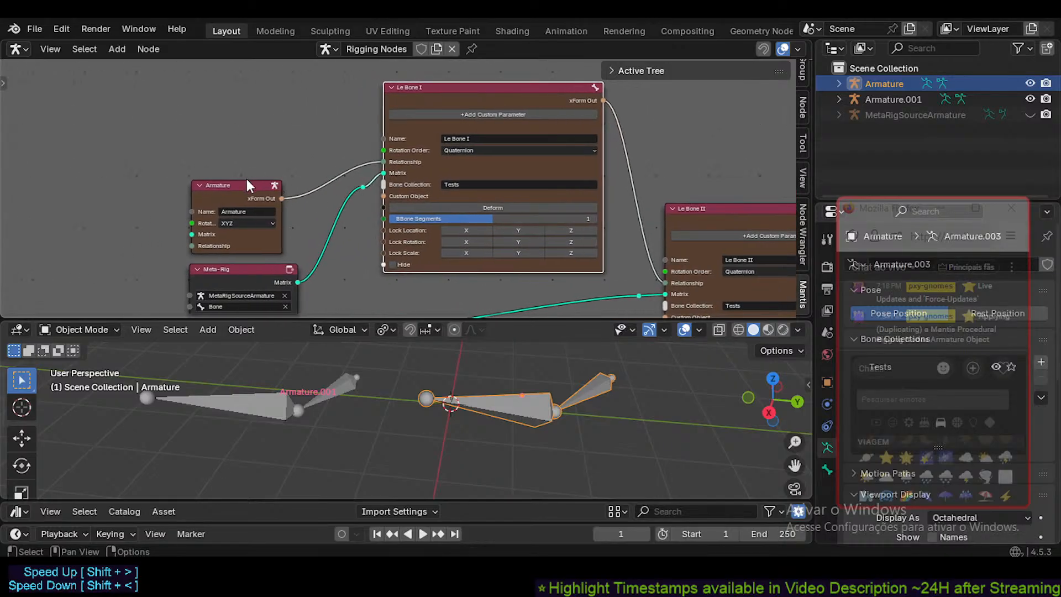
pyautogui.moveTo(247, 183); pyautogui.dragTo(176, 158)
pyautogui.moveTo(245, 280); pyautogui.dragTo(185, 345)
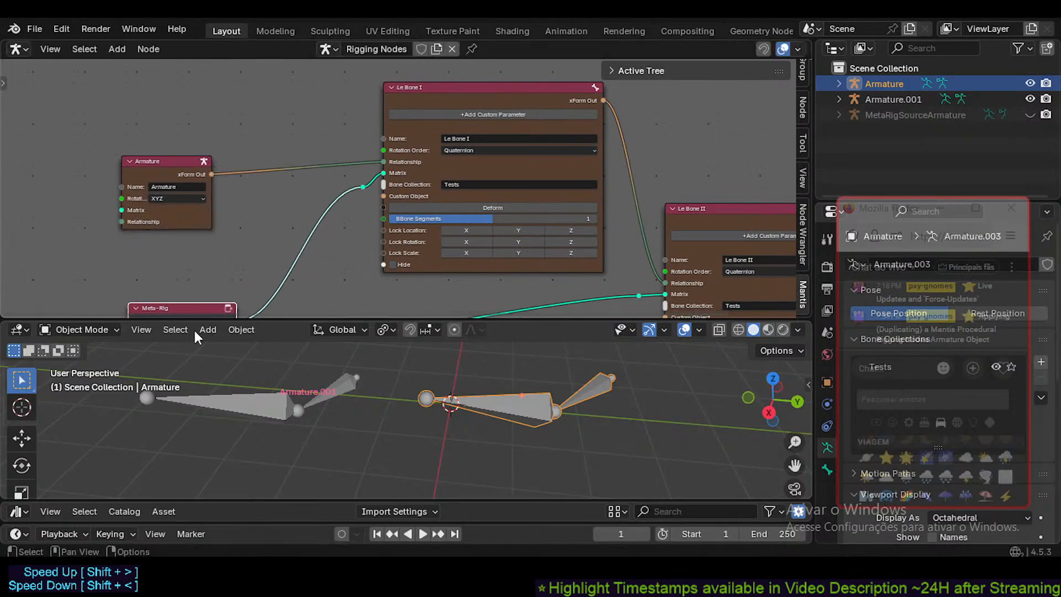
pyautogui.moveTo(217, 279); pyautogui.dragTo(254, 260, button='middle')
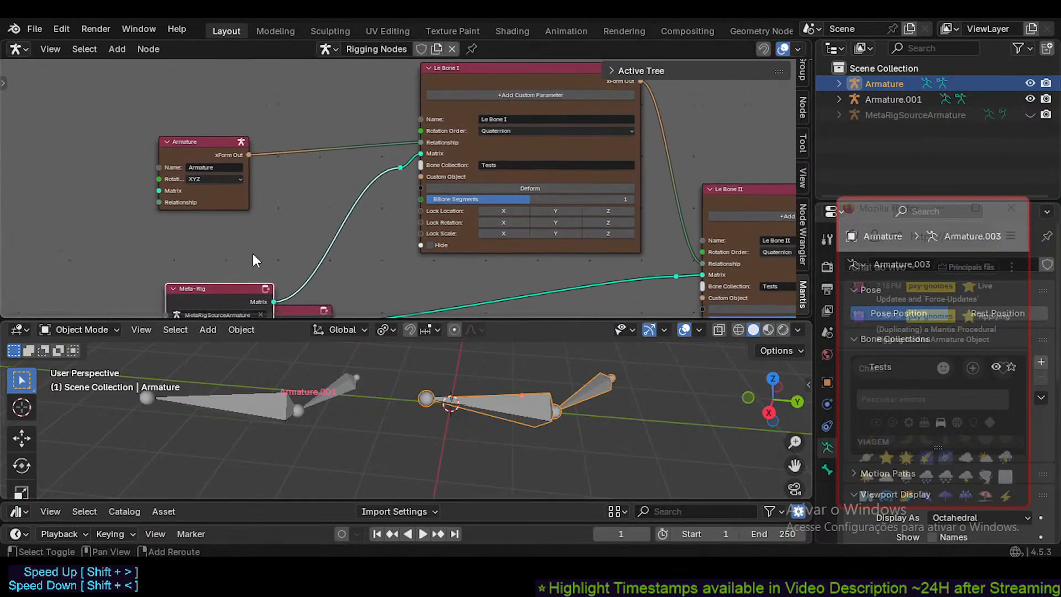
# - Toggle Le Bone I's Hide option on and off several times to regenerate the original Armature, leaving it disabled
pyautogui.click(430, 245)
pyautogui.click(431, 245)
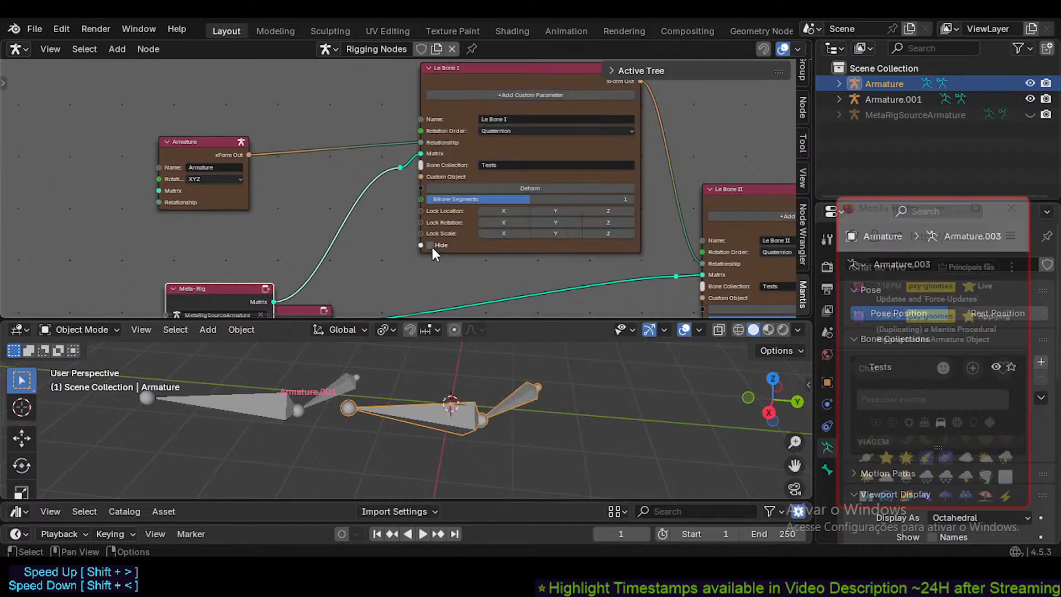
pyautogui.click(431, 246)
pyautogui.click(431, 245)
pyautogui.click(430, 245)
pyautogui.click(431, 245)
pyautogui.moveTo(440, 283); pyautogui.dragTo(411, 288, button='middle')
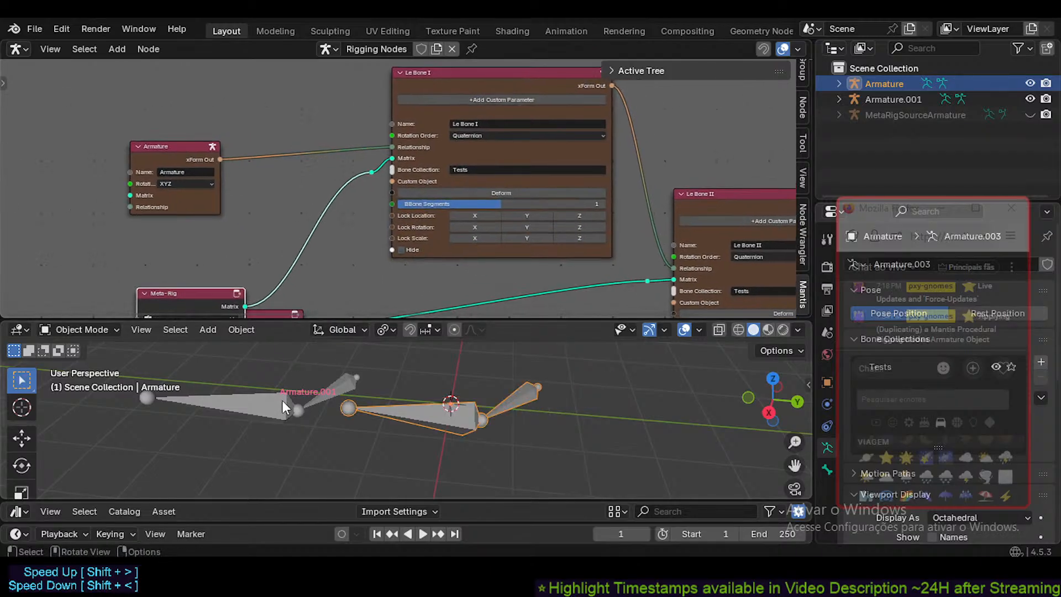
# - Move and rotate Armature.001 away from the original, and toggle Le Bone I's Hide option on and off again
pyautogui.moveTo(281, 400); pyautogui.dragTo(259, 340)
pyautogui.keyDown('shift'); pyautogui.moveTo(300, 365); pyautogui.dragTo(301, 421, button='middle'); pyautogui.keyUp('shift')
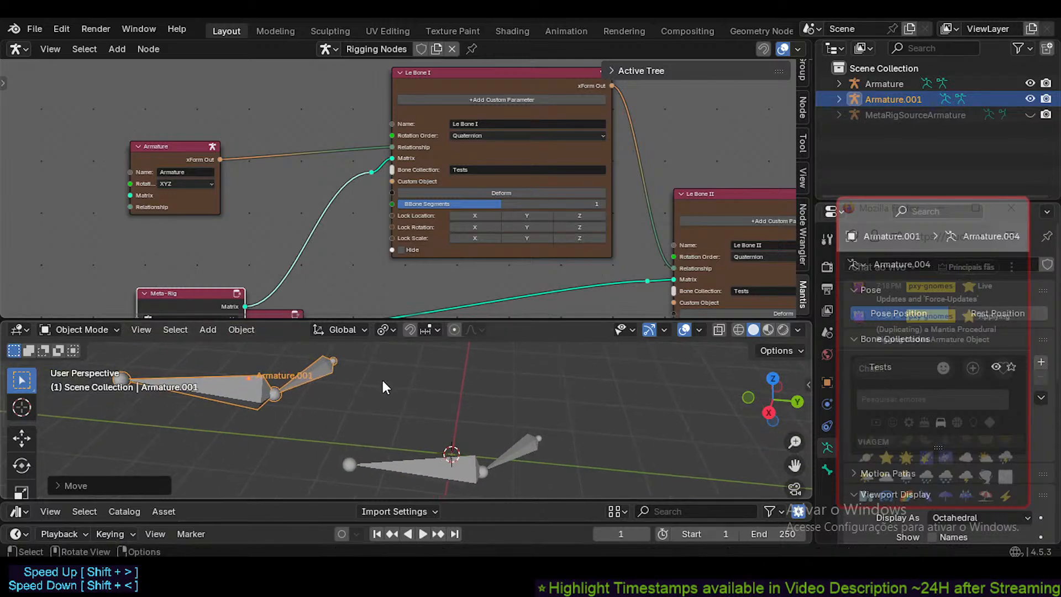
pyautogui.press('r')
pyautogui.click(393, 388)
pyautogui.click(401, 248)
pyautogui.click(401, 248)
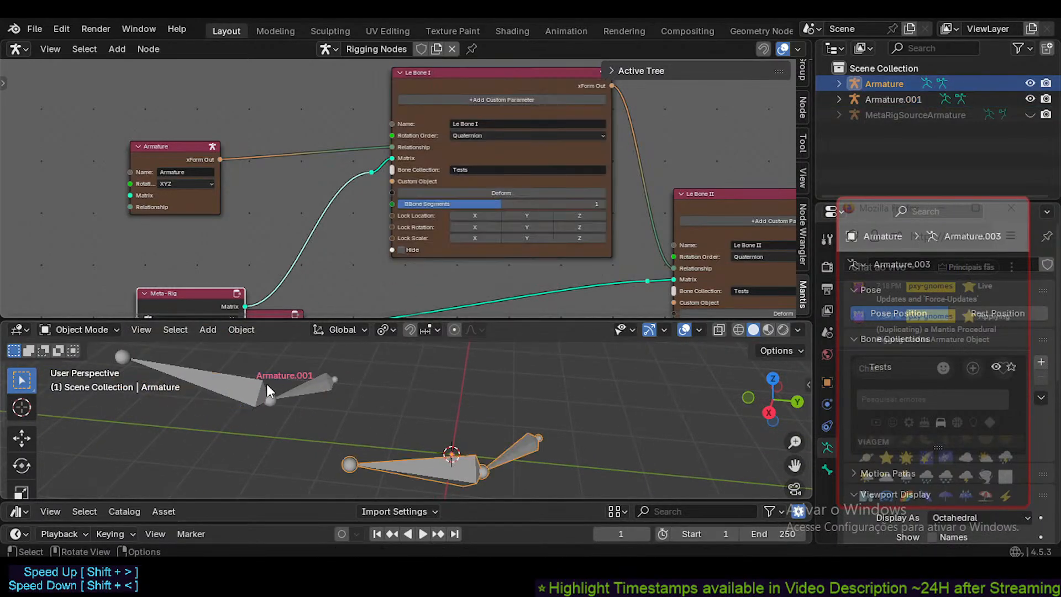
# - Rotate the Le Bone I bone of Armature.001 in Edit Mode and return to Object Mode
pyautogui.click(246, 391)
pyautogui.press('Tab')
pyautogui.press('r')
pyautogui.click(288, 424)
pyautogui.click(310, 391)
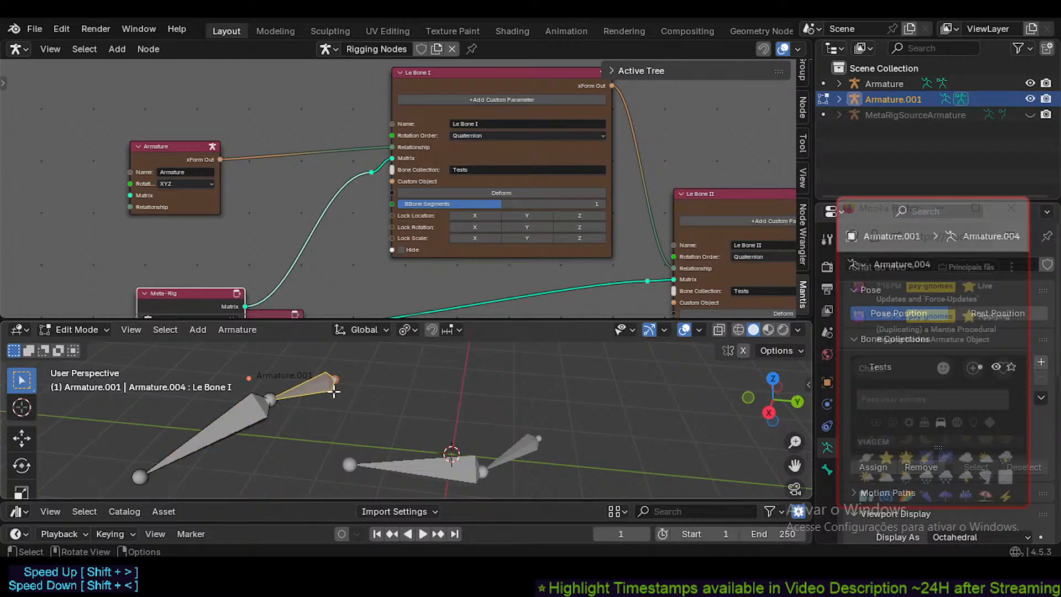
pyautogui.moveTo(241, 275); pyautogui.dragTo(234, 238, button='middle')
pyautogui.press('Tab')
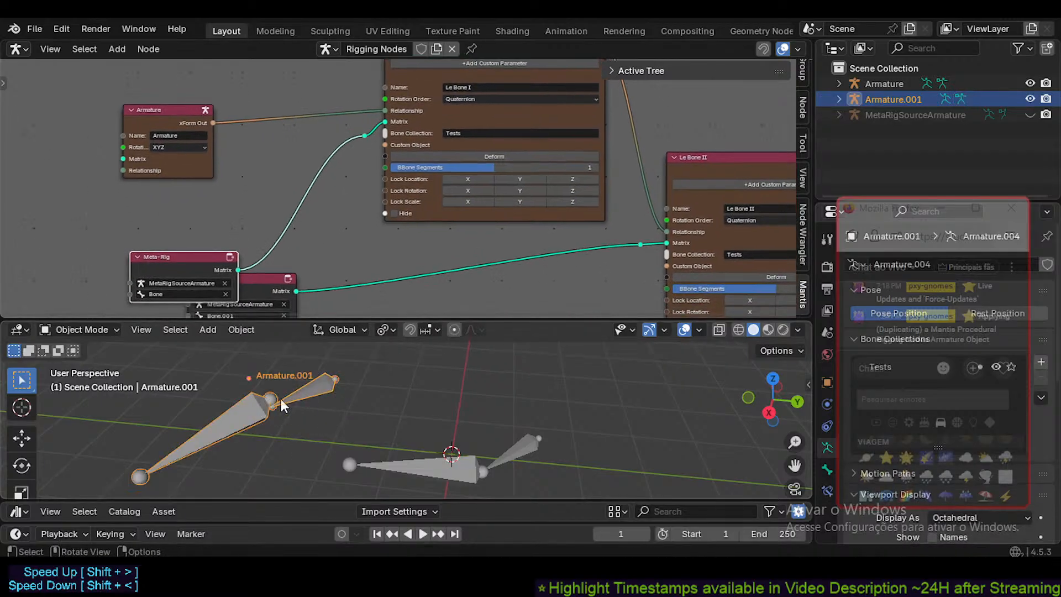
# - Move the Bone Meta-Rig node back above the other Meta-Rig node, and toggle Le Bone I's Hide option on and off
pyautogui.moveTo(187, 258); pyautogui.dragTo(214, 237)
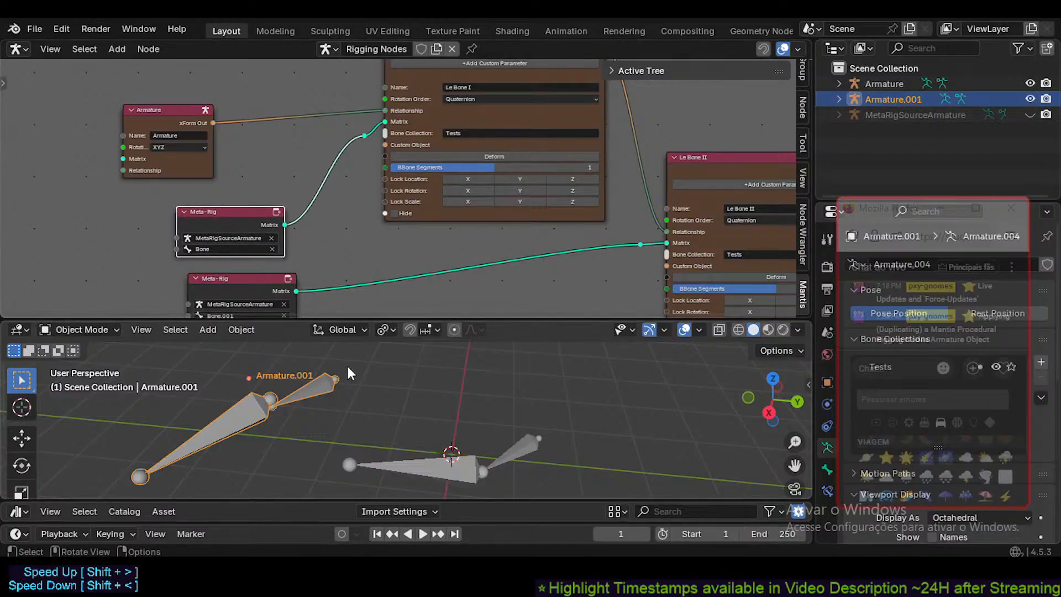
pyautogui.click(468, 202)
pyautogui.hotkey('ctrl', 'z')
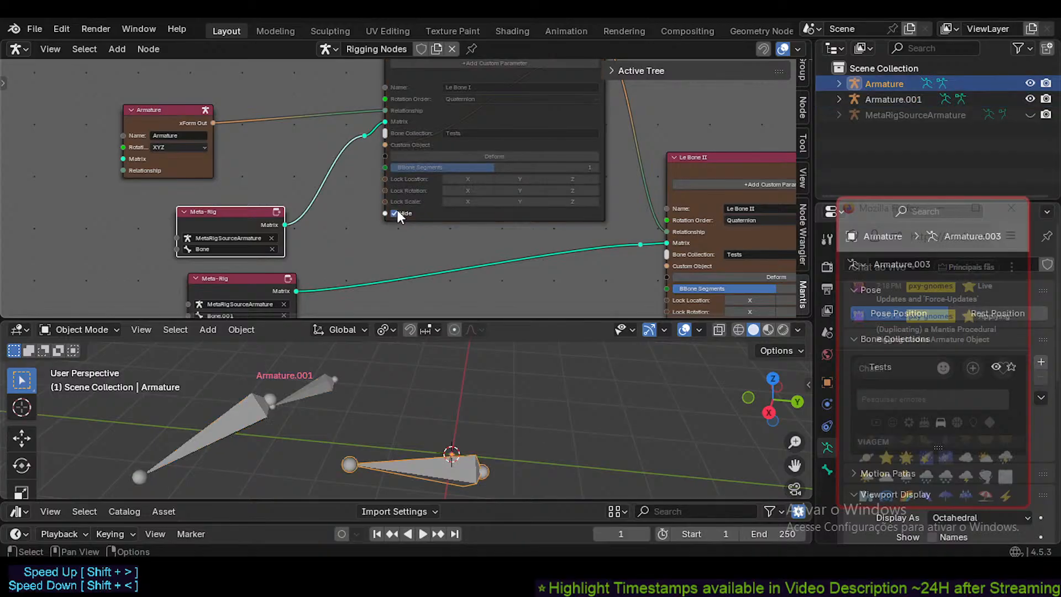
pyautogui.moveTo(397, 210); pyautogui.dragTo(362, 195, button='middle')
pyautogui.keyDown('shift'); pyautogui.moveTo(536, 406); pyautogui.dragTo(448, 374, button='middle'); pyautogui.keyUp('shift')
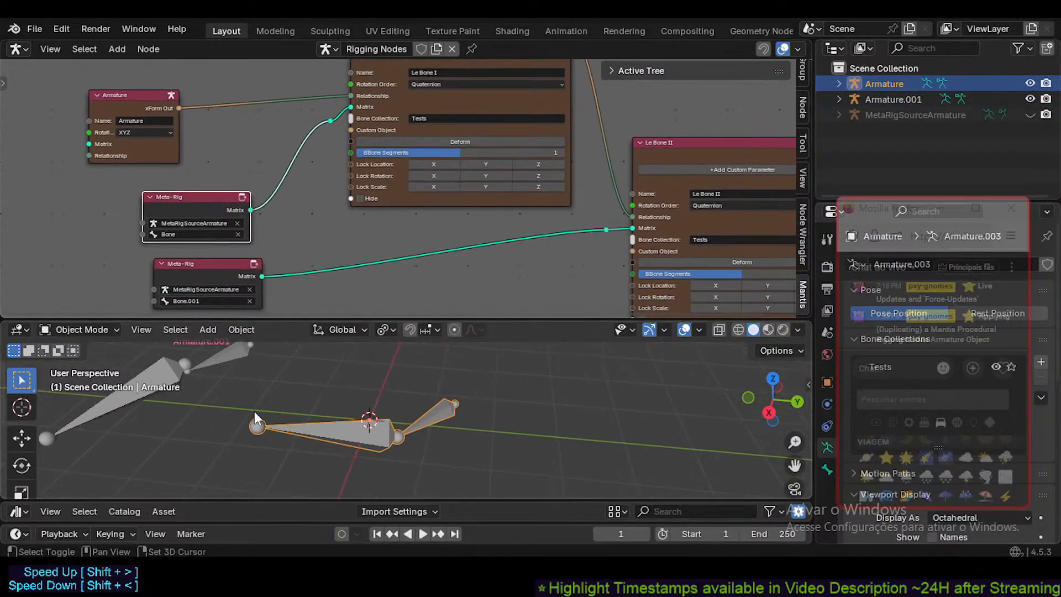
pyautogui.keyDown('shift'); pyautogui.moveTo(254, 411); pyautogui.dragTo(280, 414, button='middle'); pyautogui.keyUp('shift')
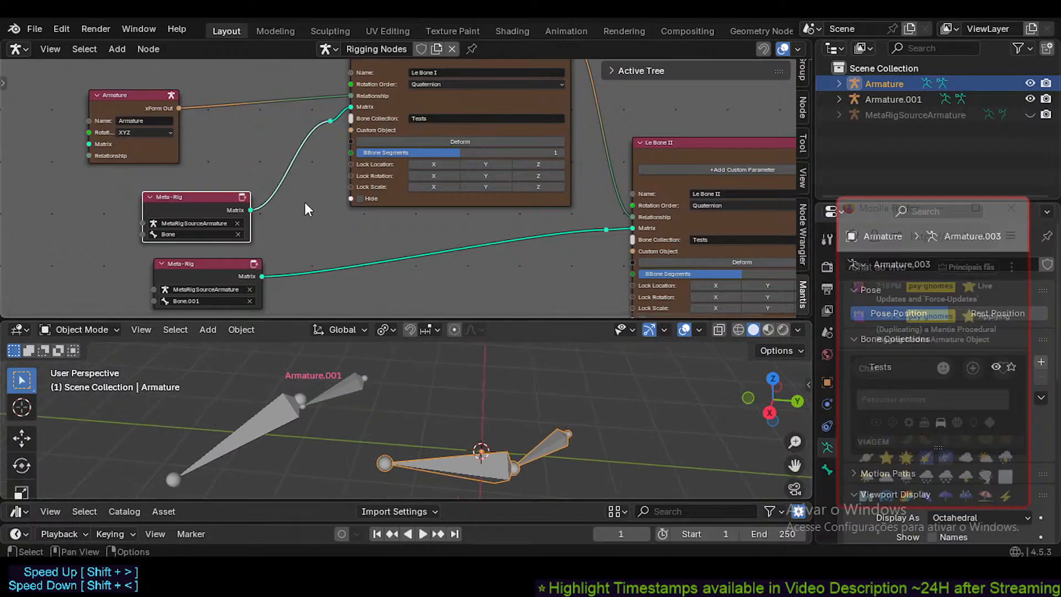
# - Add a Copy Location node above the link between the Armature and Le Bone I nodes
pyautogui.moveTo(304, 202); pyautogui.dragTo(310, 239, button='middle')
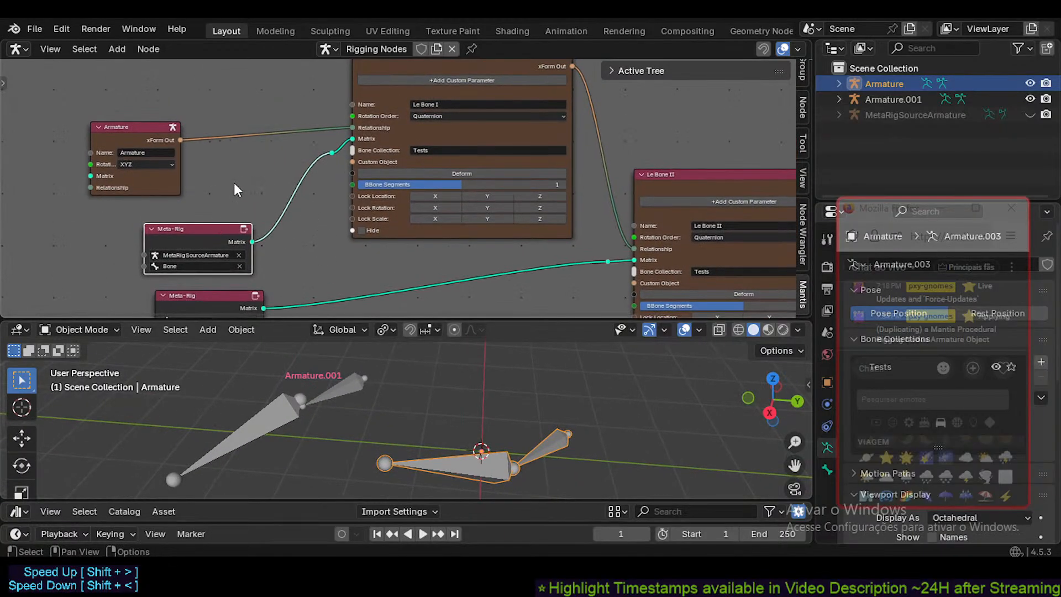
pyautogui.hotkey('shift', 'a')
pyautogui.moveTo(229, 180)
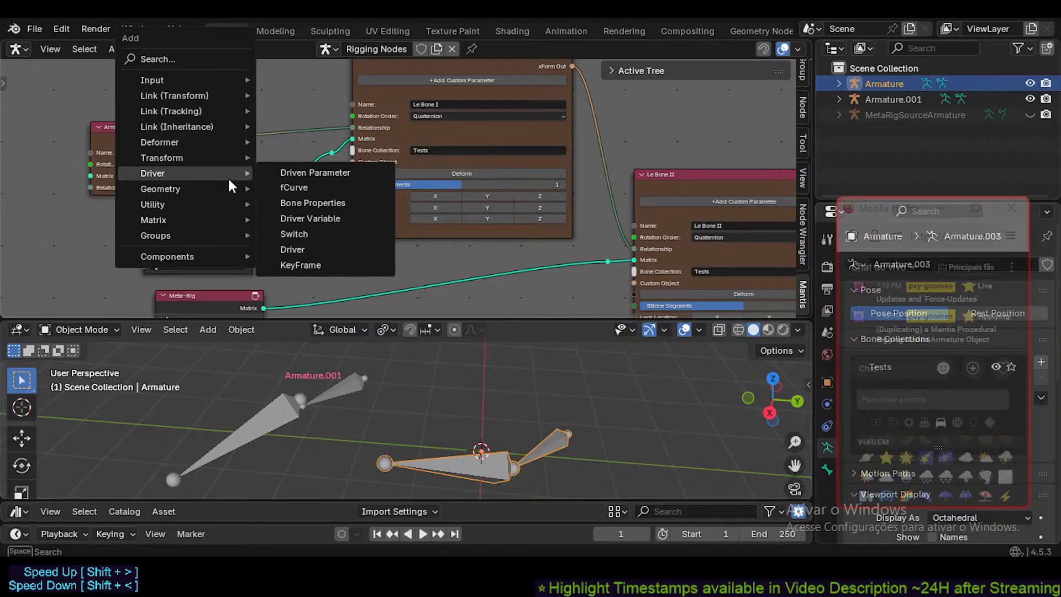
pyautogui.moveTo(191, 95)
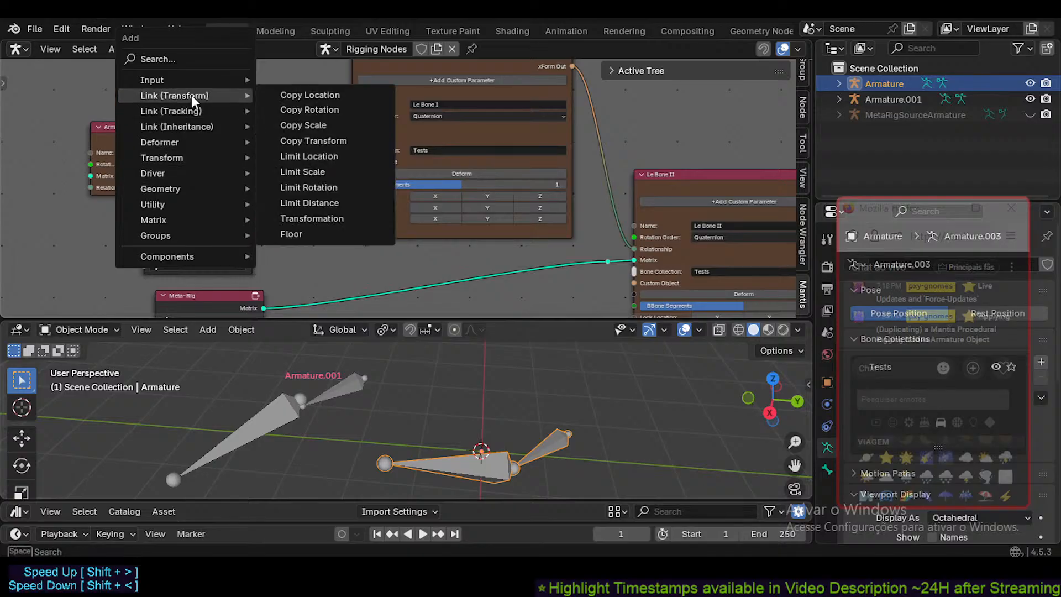
pyautogui.click(306, 94)
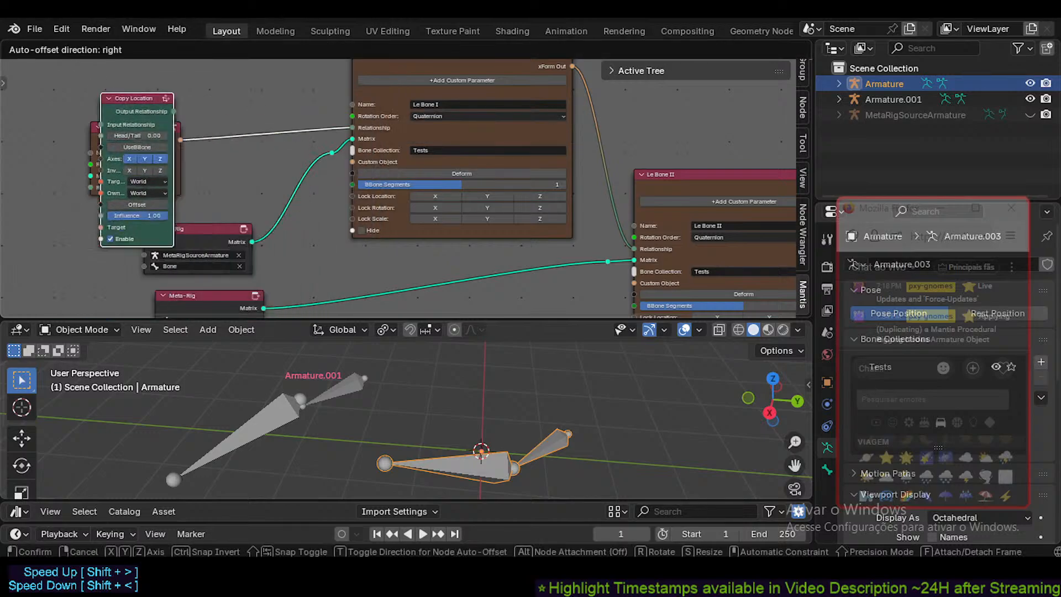
pyautogui.click(305, 183)
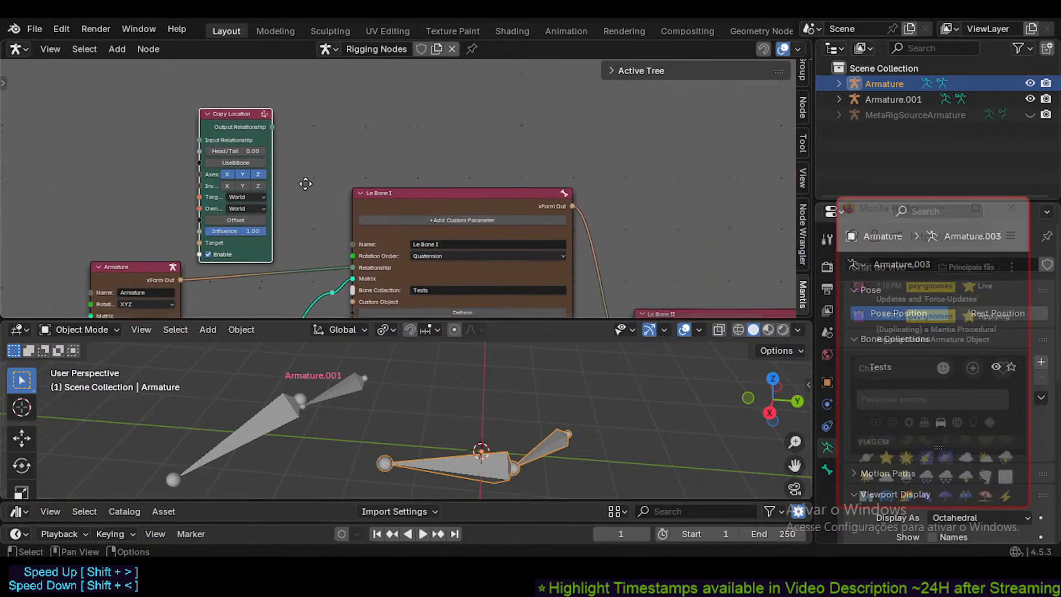
pyautogui.scroll(1, 276, 121)
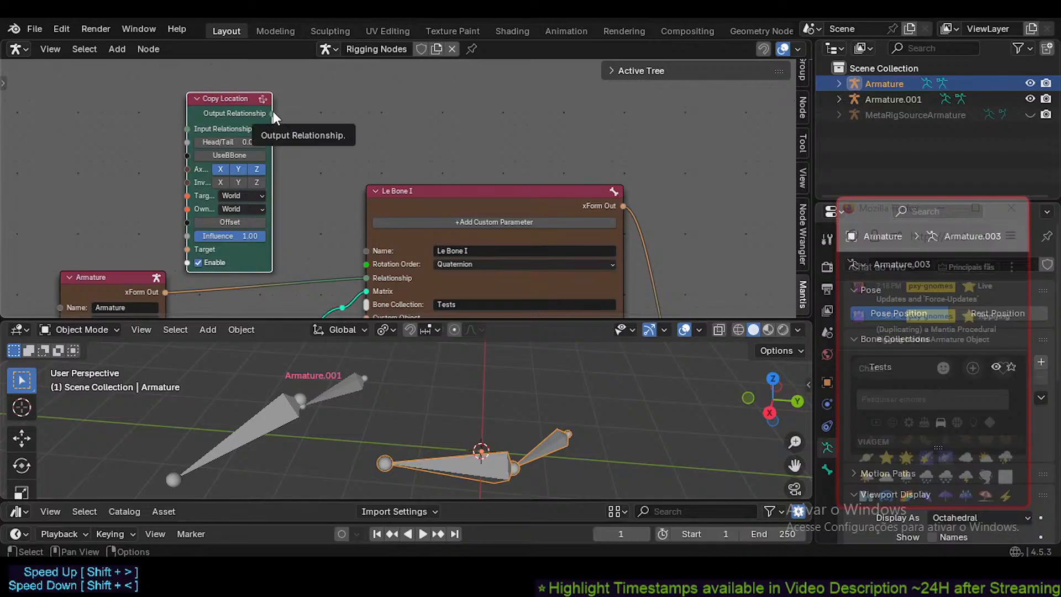
pyautogui.moveTo(274, 147); pyautogui.dragTo(301, 128, button='middle')
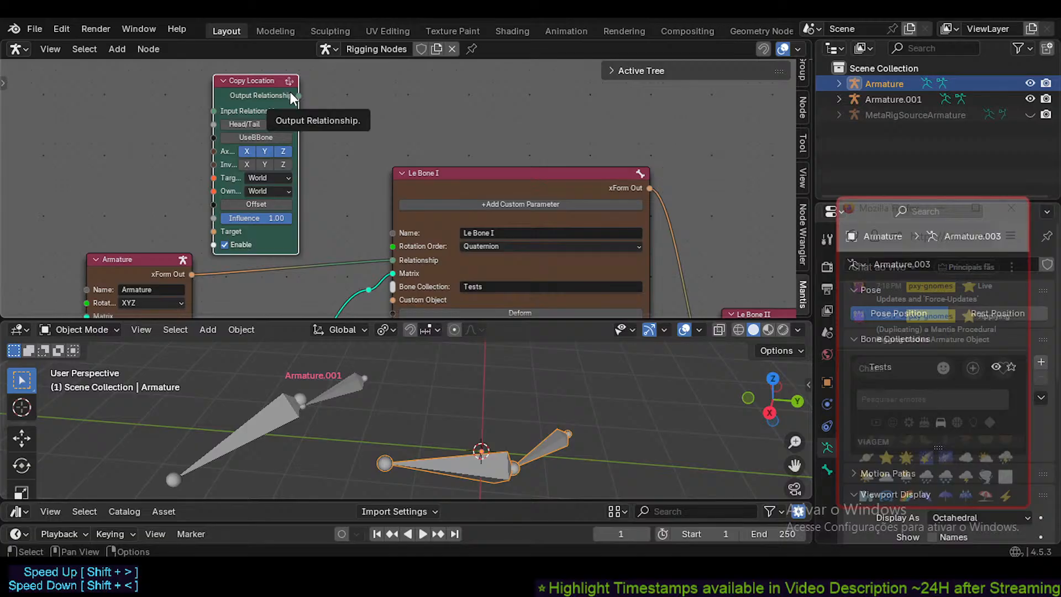
# - Move the Armature node farther from Le Bone I and shift the Copy Location node slightly toward it
pyautogui.click(158, 264)
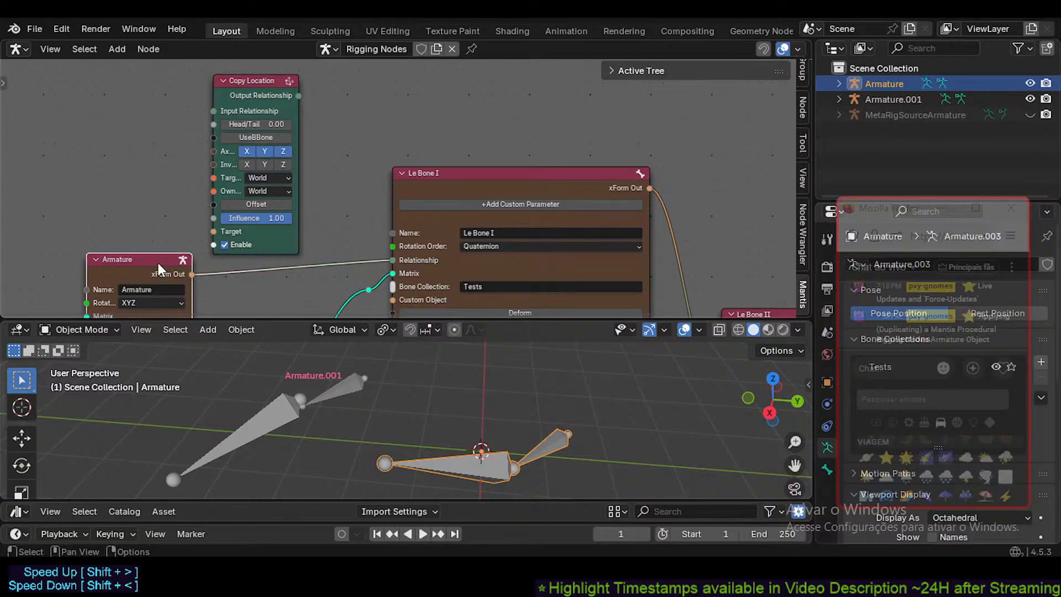
pyautogui.moveTo(272, 252); pyautogui.dragTo(342, 227, button='middle')
pyautogui.press('g')
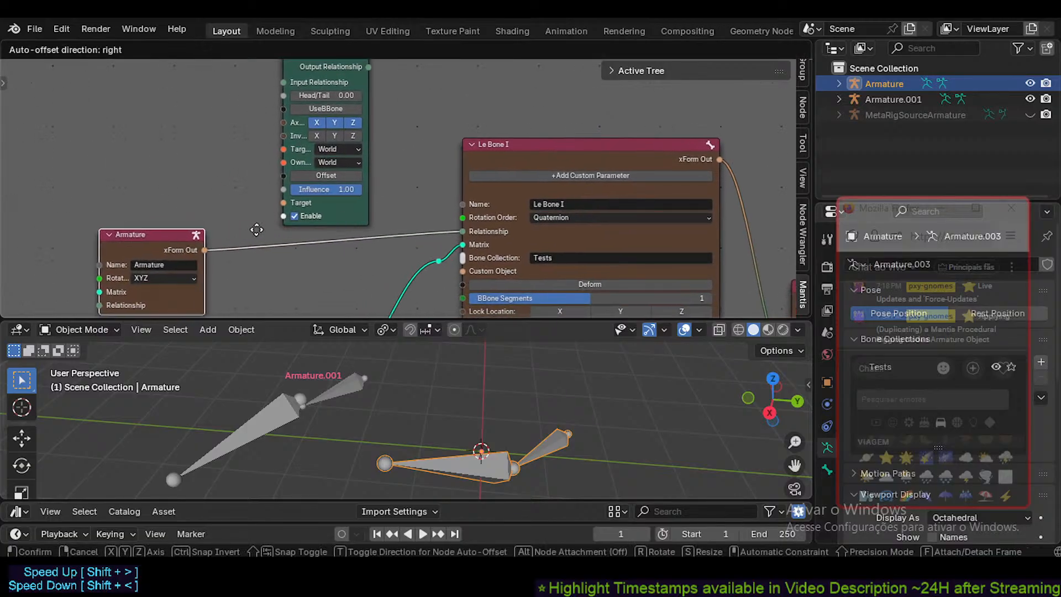
pyautogui.click(233, 231)
pyautogui.scroll(-1, 268, 213)
pyautogui.moveTo(321, 136); pyautogui.dragTo(313, 138, button='middle')
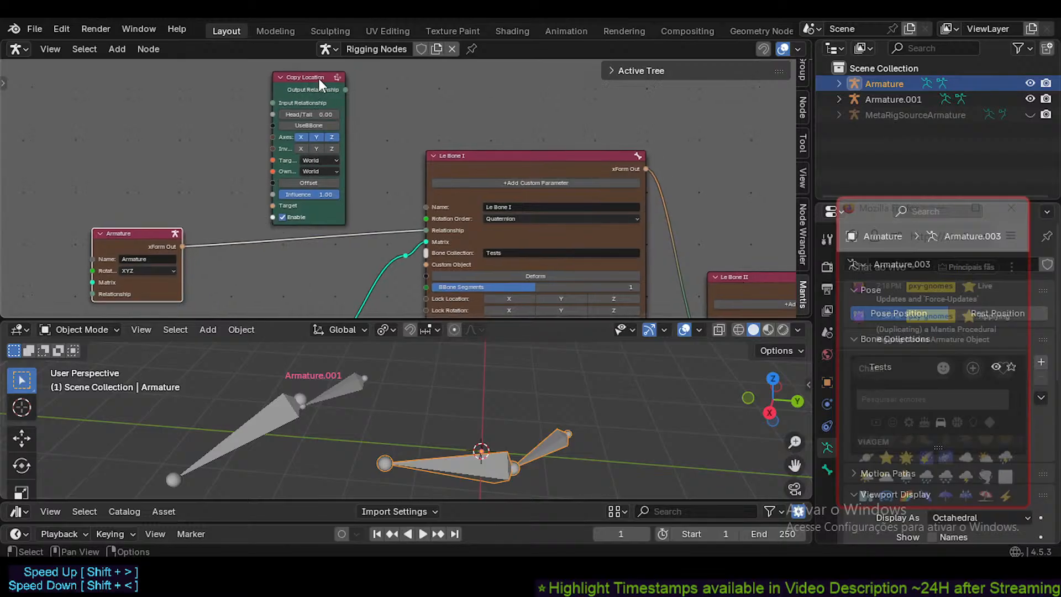
pyautogui.moveTo(319, 79); pyautogui.dragTo(307, 79)
pyautogui.moveTo(364, 213); pyautogui.dragTo(361, 205, button='middle')
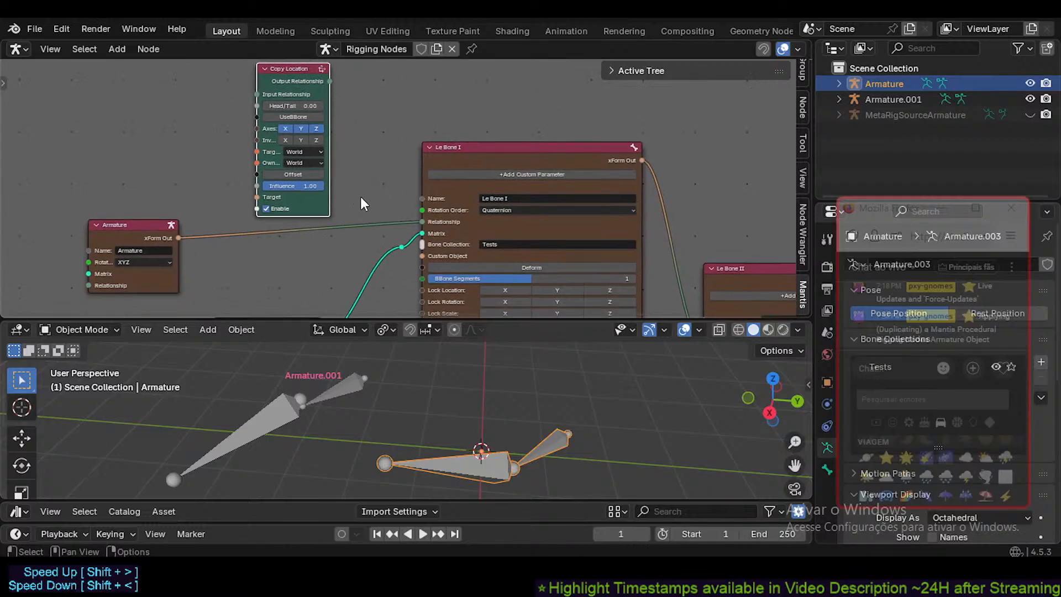
# - Insert the Copy Location node into the link between Armature and Le Bone I, and undo the Head/Tail change
pyautogui.moveTo(393, 239); pyautogui.dragTo(417, 207, button='middle')
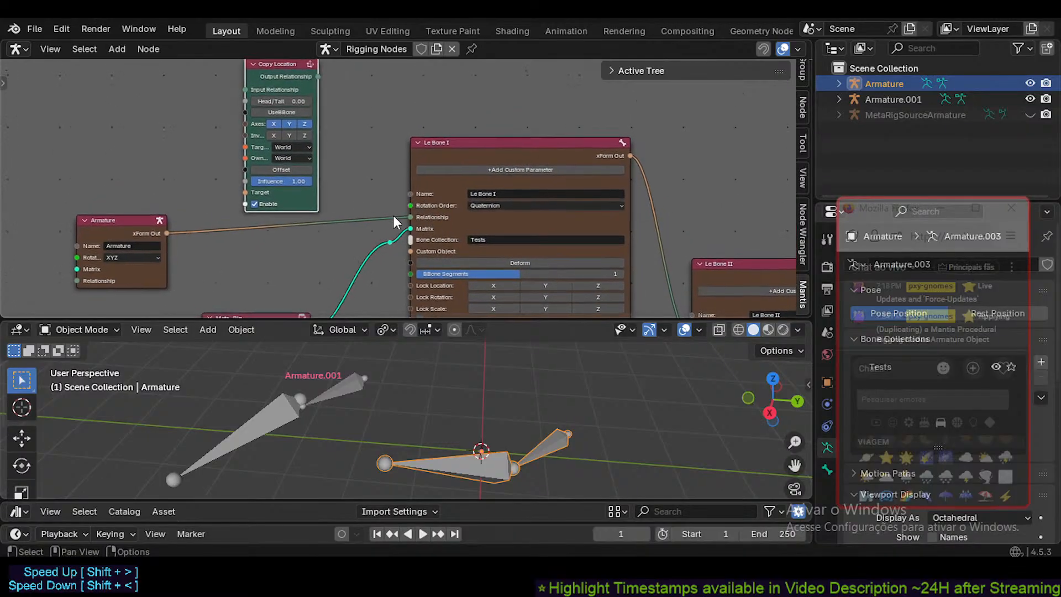
pyautogui.moveTo(393, 214); pyautogui.dragTo(395, 221, button='middle')
pyautogui.moveTo(474, 278); pyautogui.dragTo(437, 277, button='middle')
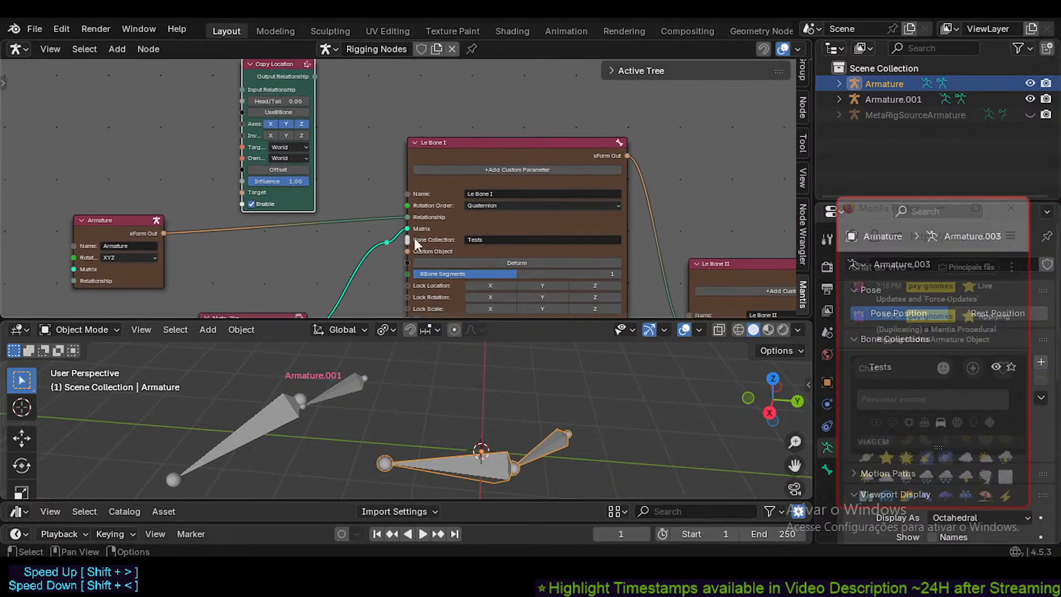
pyautogui.moveTo(348, 150); pyautogui.dragTo(356, 190, button='middle')
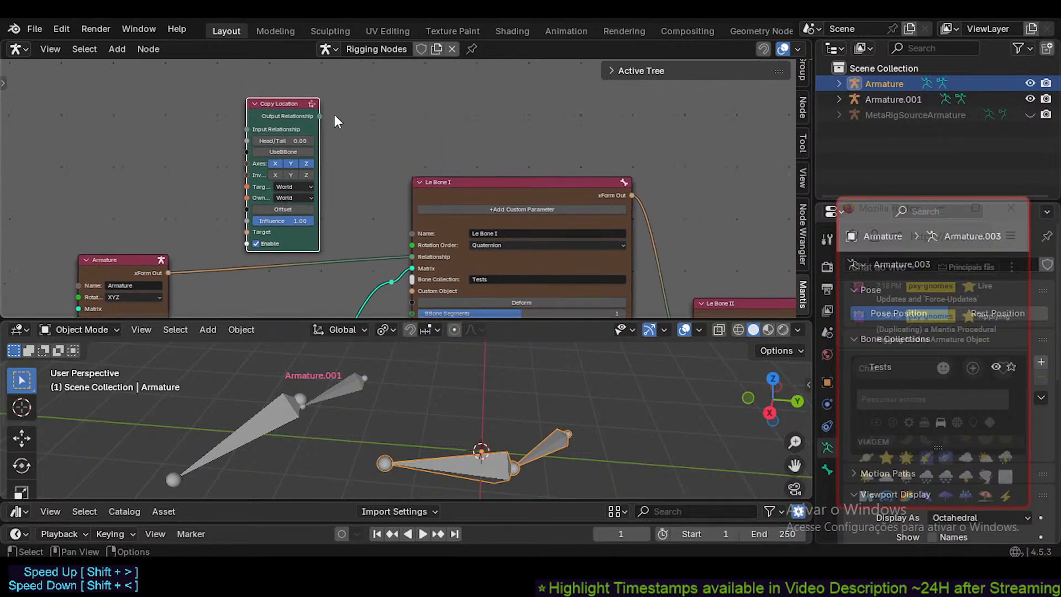
pyautogui.moveTo(426, 218); pyautogui.dragTo(424, 196, button='middle')
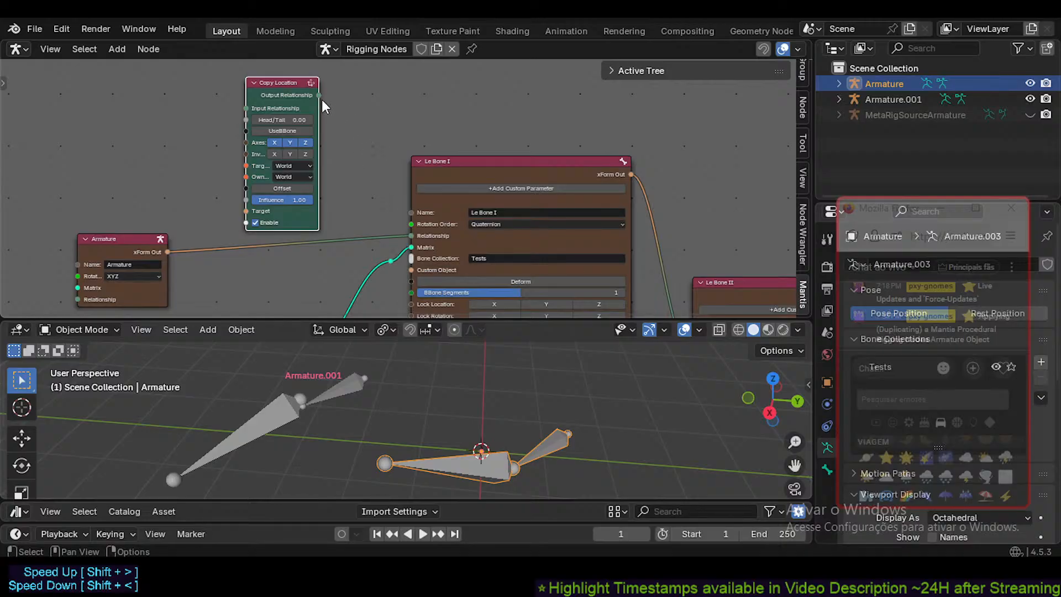
pyautogui.moveTo(292, 86); pyautogui.dragTo(280, 190)
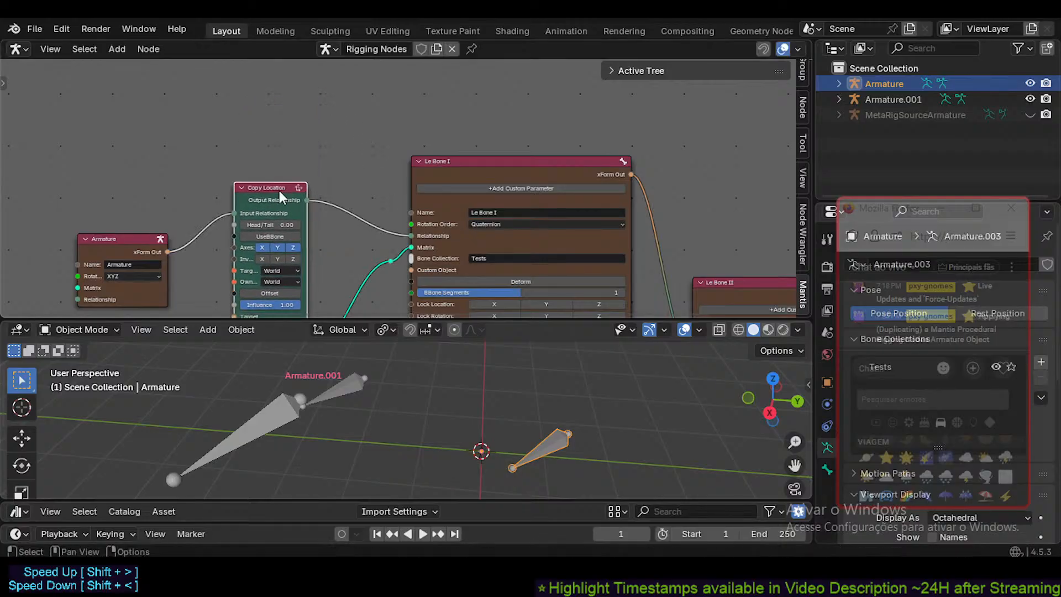
pyautogui.moveTo(323, 210); pyautogui.dragTo(322, 156, button='middle')
pyautogui.moveTo(291, 158); pyautogui.dragTo(266, 128)
pyautogui.scroll(2, 310, 164)
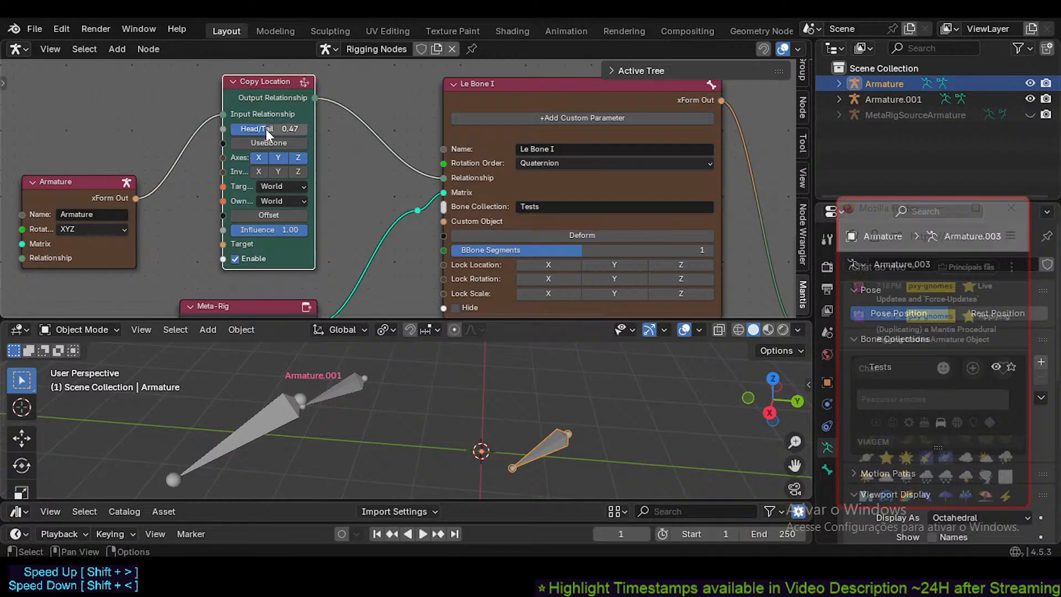
pyautogui.hotkey('ctrl', 'z')
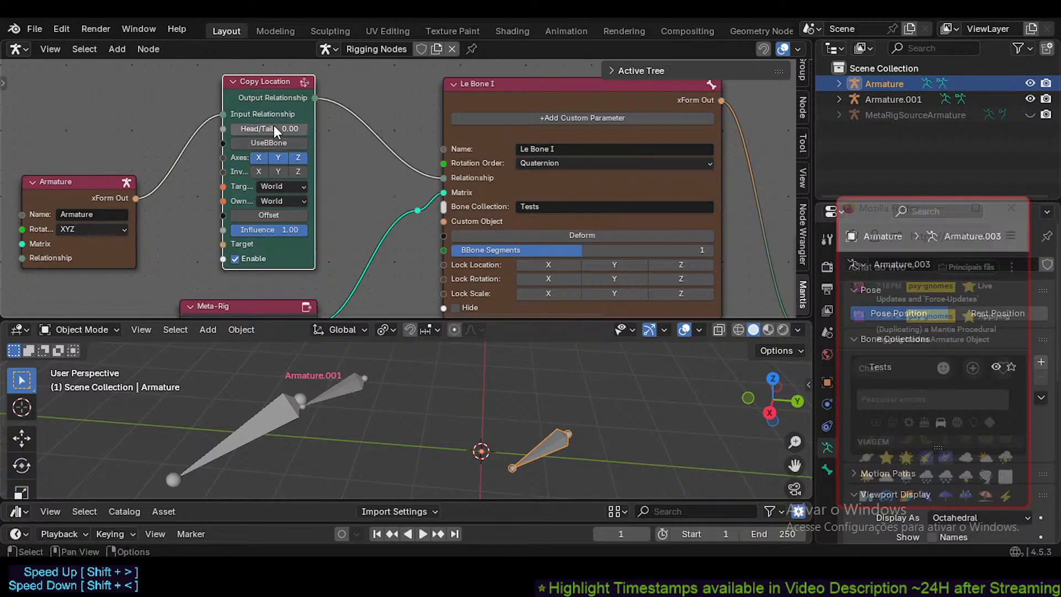
# - Widen the Copy Location node, reconnect Armature directly to Le Bone I's Relationship input, and move Copy Location above the link
pyautogui.click(294, 185)
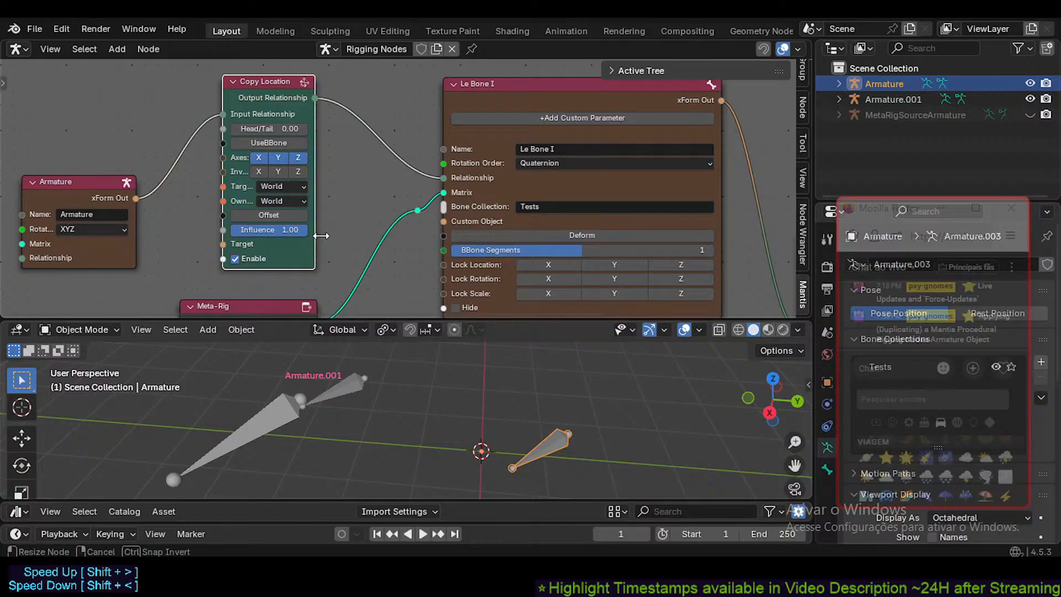
pyautogui.moveTo(314, 237); pyautogui.dragTo(338, 235)
pyautogui.scroll(-2, 403, 250)
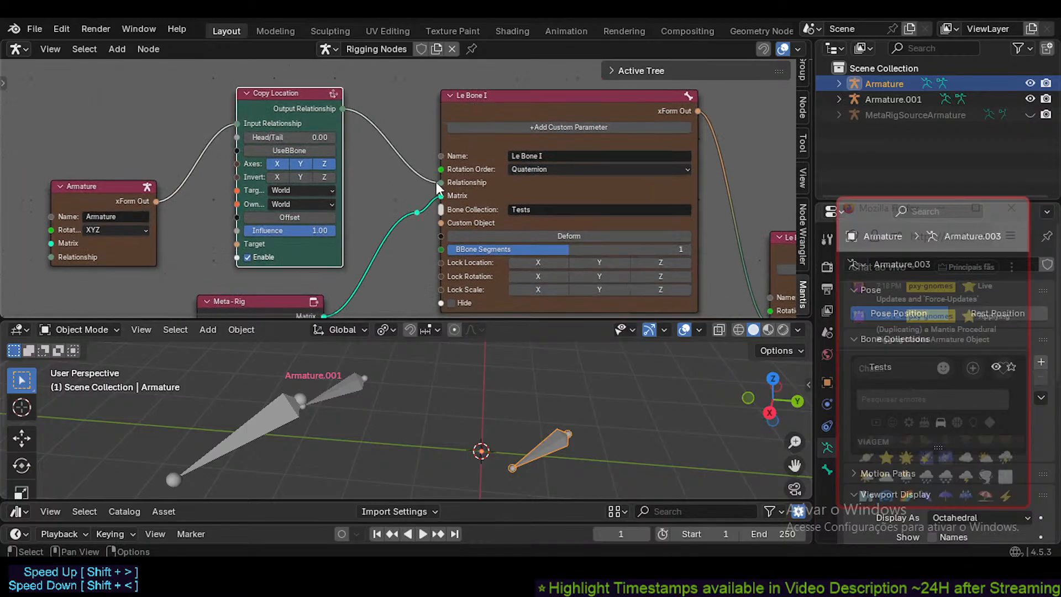
pyautogui.moveTo(441, 183)
pyautogui.mouseDown()
pyautogui.moveTo(407, 163)
pyautogui.moveTo(215, 140)
pyautogui.moveTo(171, 186)
pyautogui.moveTo(369, 163)
pyautogui.moveTo(457, 184)
pyautogui.moveTo(444, 183)
pyautogui.mouseUp()
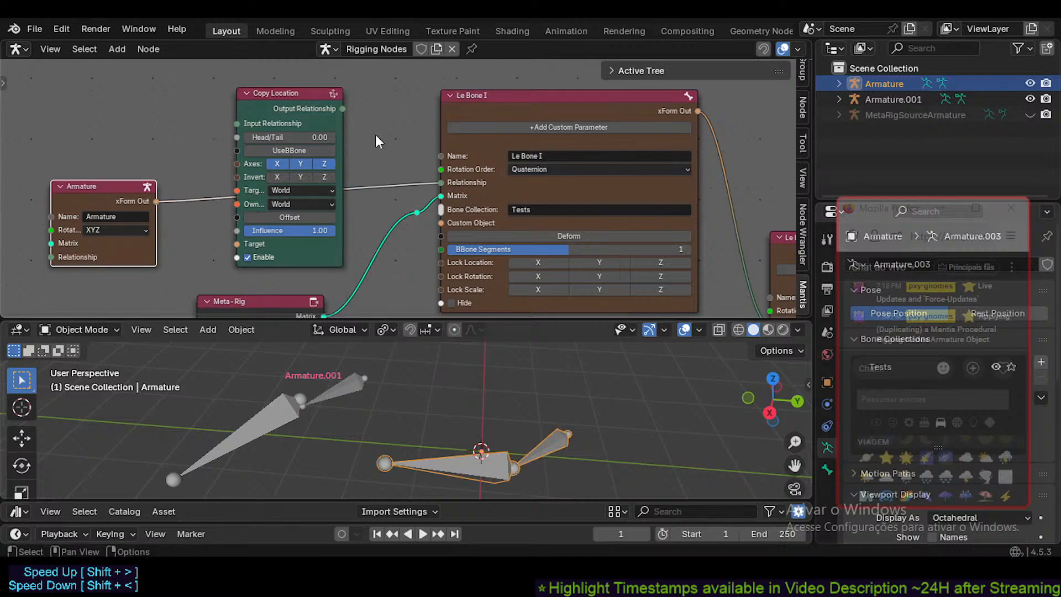
pyautogui.click(301, 92)
pyautogui.moveTo(305, 140); pyautogui.dragTo(270, 209, button='middle')
pyautogui.press('g')
pyautogui.click(290, 104)
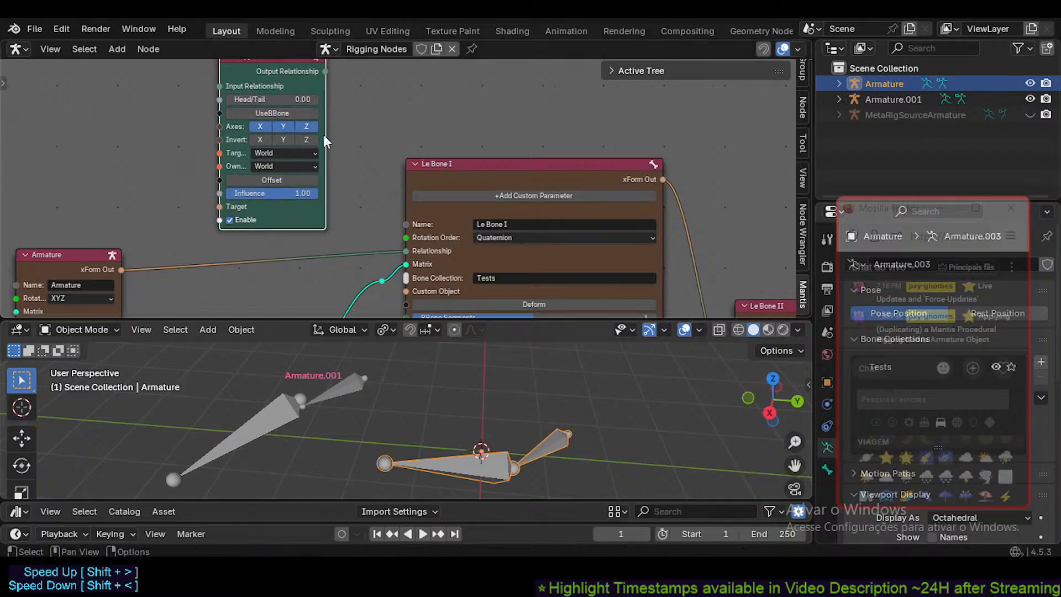
# - Add a Boolean custom parameter named Prop to Le Bone I with a range of 0.00 to 1.00
pyautogui.moveTo(362, 169); pyautogui.dragTo(284, 166, button='middle')
pyautogui.click(393, 194)
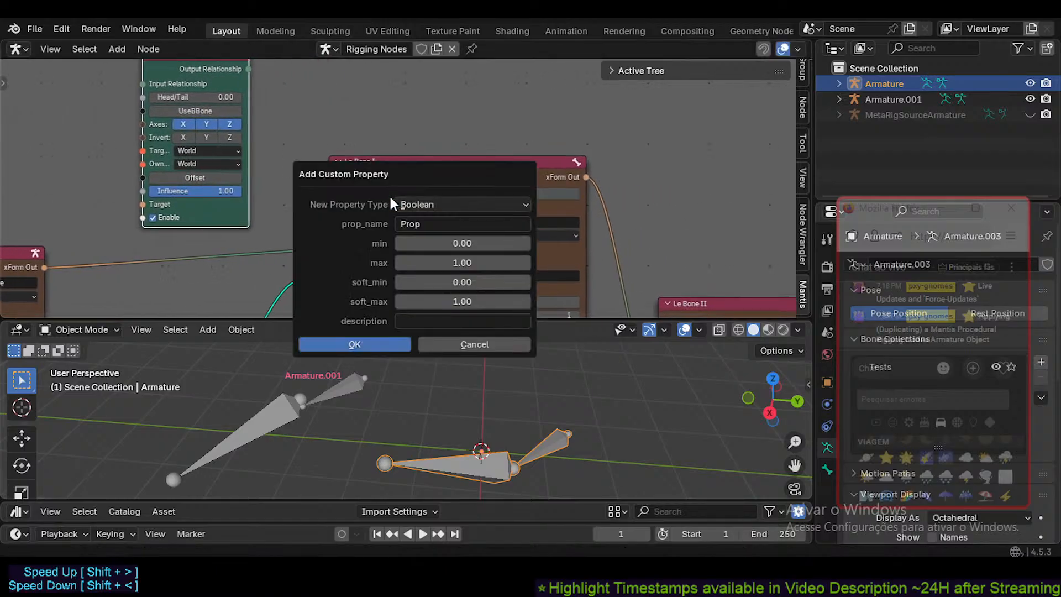
pyautogui.click(393, 346)
pyautogui.moveTo(344, 210); pyautogui.dragTo(382, 204, button='middle')
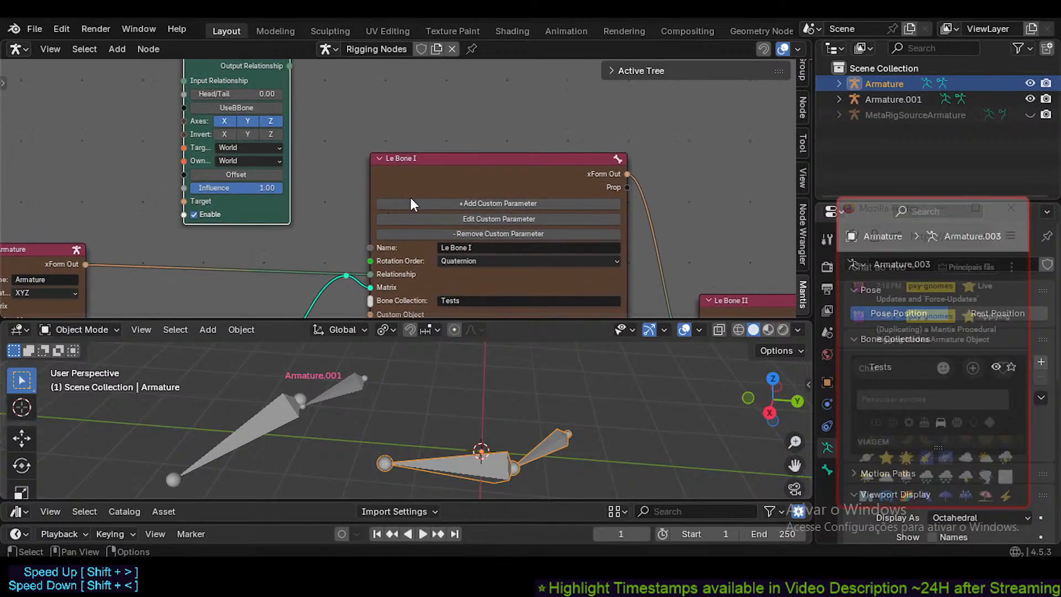
# - View Prop's editable settings without changing them, and remove this custom parameter from Le Bone I
pyautogui.click(459, 231)
pyautogui.click(459, 219)
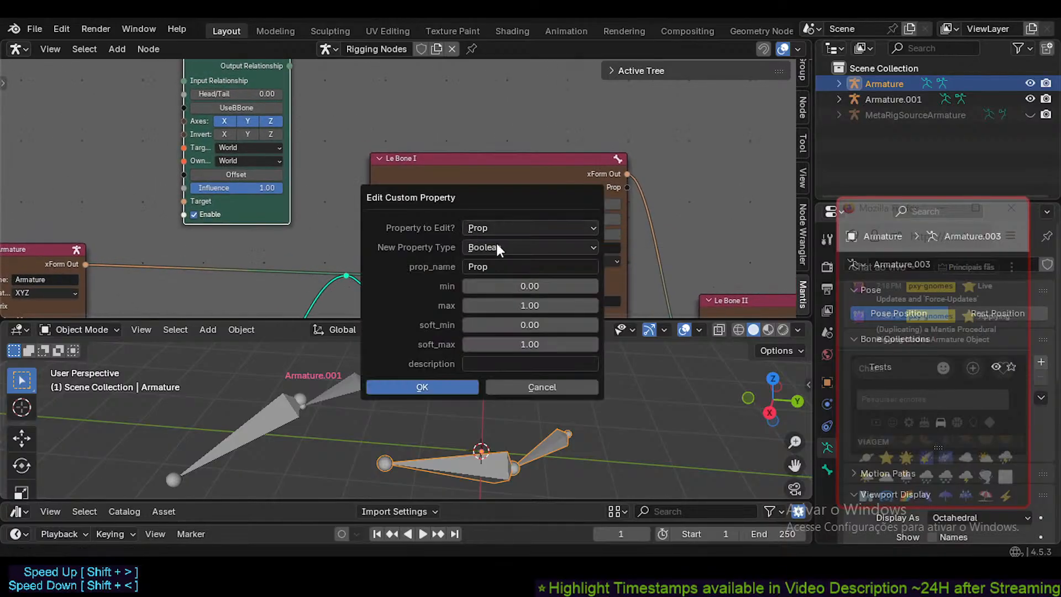
pyautogui.click(539, 392)
pyautogui.click(510, 232)
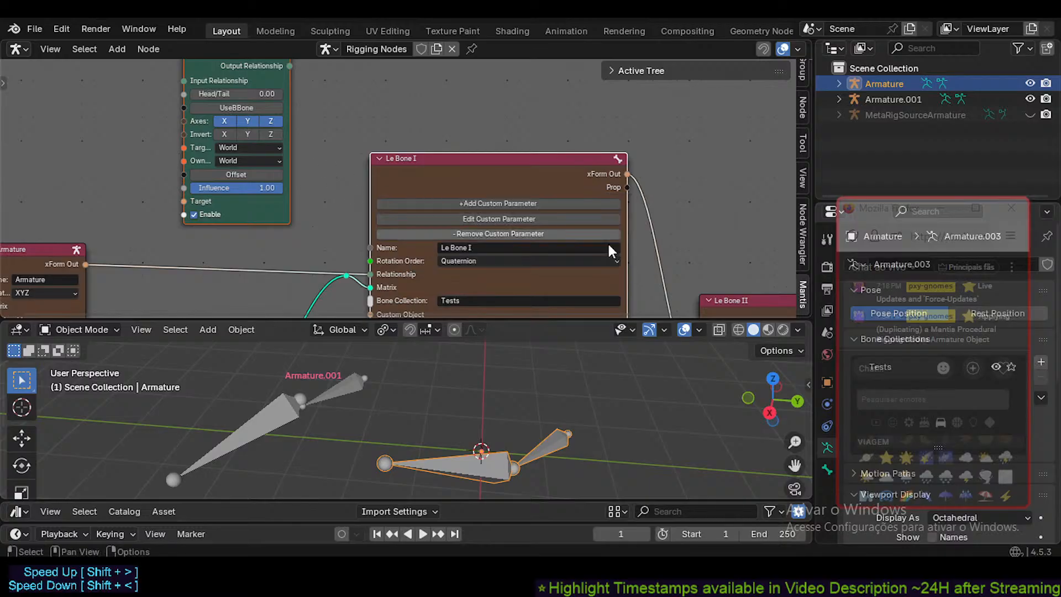
pyautogui.click(491, 237)
pyautogui.click(476, 262)
pyautogui.moveTo(369, 135); pyautogui.dragTo(377, 155, button='middle')
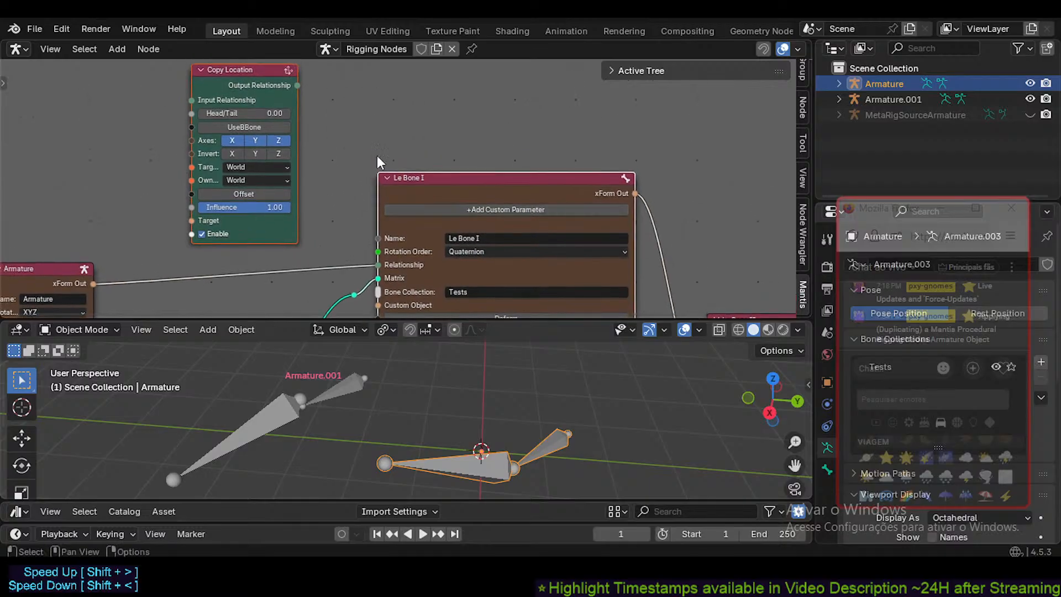
# - Examine the two Meta-Rig nodes and the inputs and links of Le Bone I and Le Bone II
pyautogui.click(274, 77)
pyautogui.scroll(-3, 497, 252)
pyautogui.moveTo(481, 277); pyautogui.dragTo(402, 231, button='middle')
pyautogui.moveTo(541, 250); pyautogui.dragTo(449, 195, button='middle')
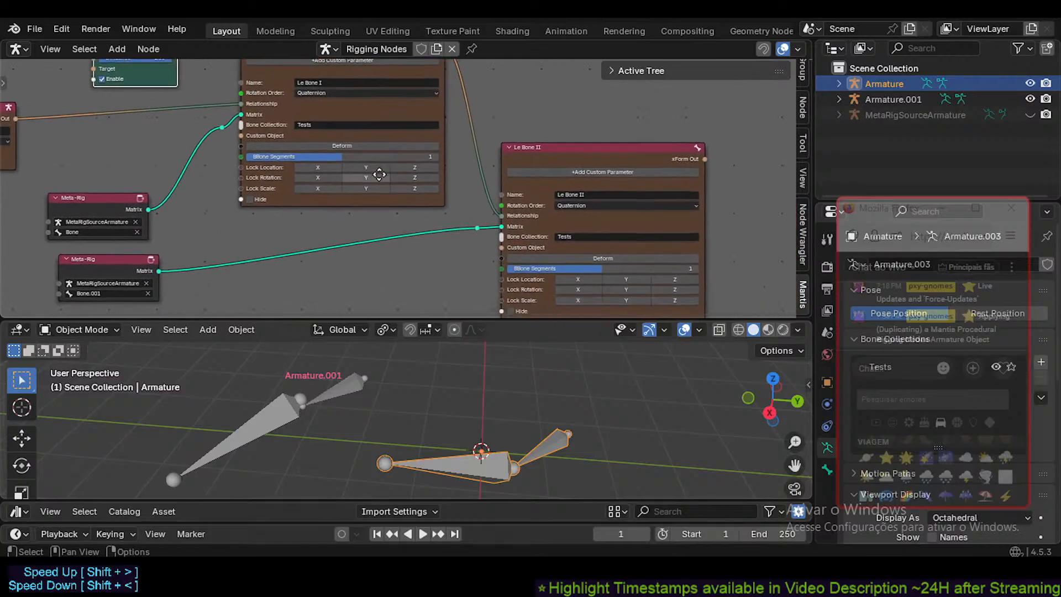
pyautogui.moveTo(321, 253); pyautogui.dragTo(286, 215, button='middle')
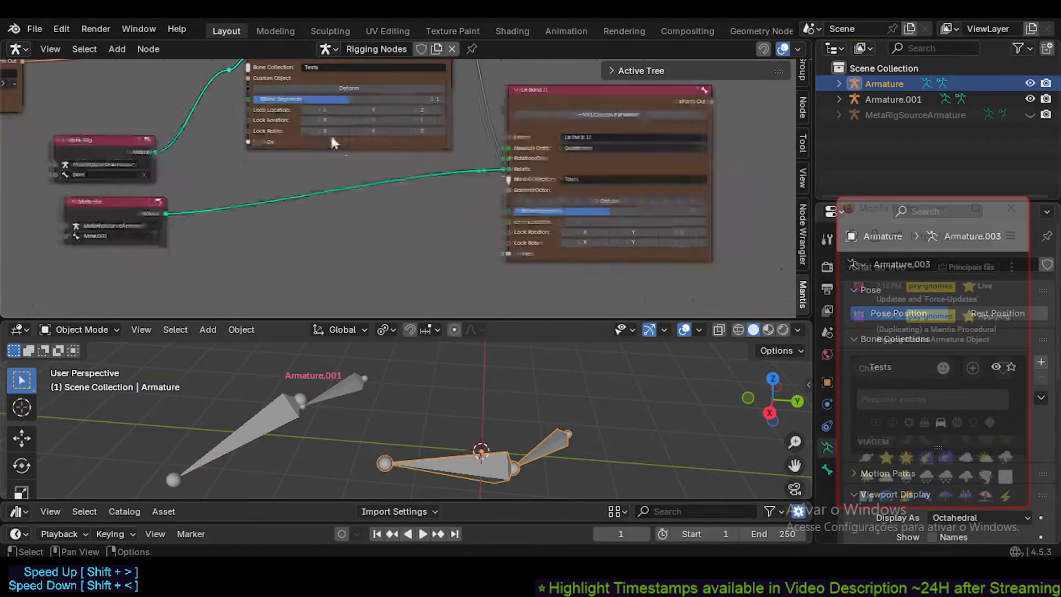
pyautogui.moveTo(701, 257); pyautogui.dragTo(685, 181, button='middle')
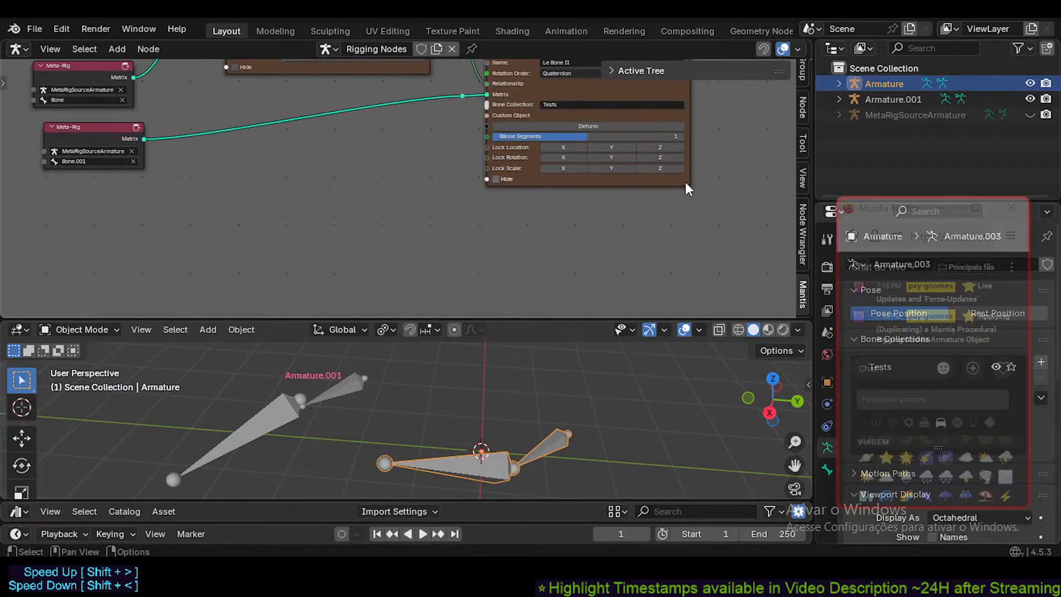
pyautogui.moveTo(689, 170); pyautogui.dragTo(686, 272)
pyautogui.moveTo(368, 188); pyautogui.dragTo(415, 300, button='middle')
pyautogui.moveTo(326, 183); pyautogui.dragTo(425, 341, button='middle')
# - Compare the sockets of the unlinked Copy Location node with the Relationship and Matrix connections into Le Bone I
pyautogui.click(268, 90)
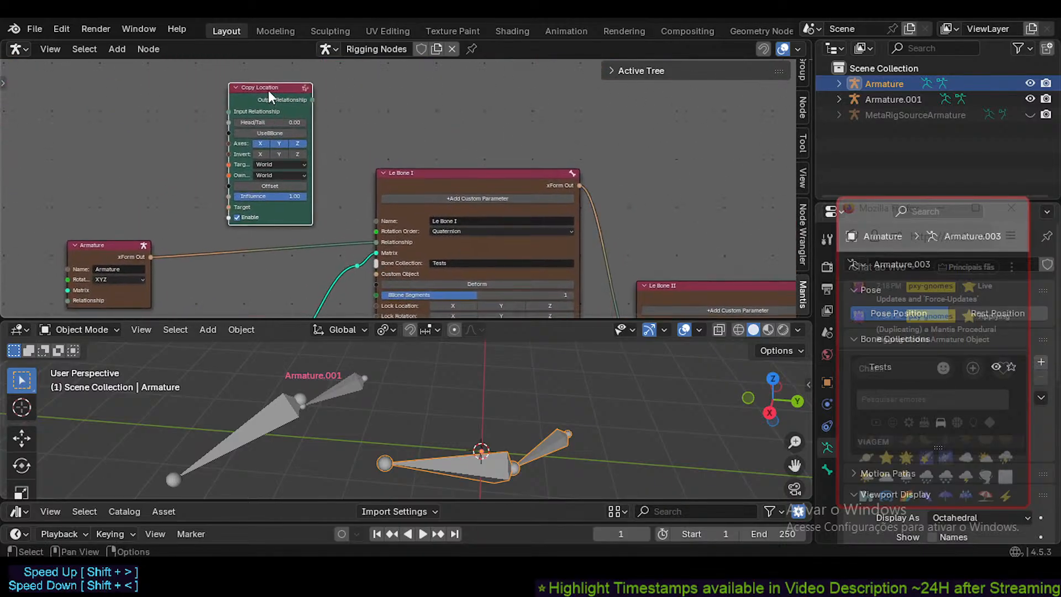
pyautogui.moveTo(327, 138); pyautogui.dragTo(480, 85, button='middle')
pyautogui.moveTo(450, 180); pyautogui.dragTo(430, 113, button='middle')
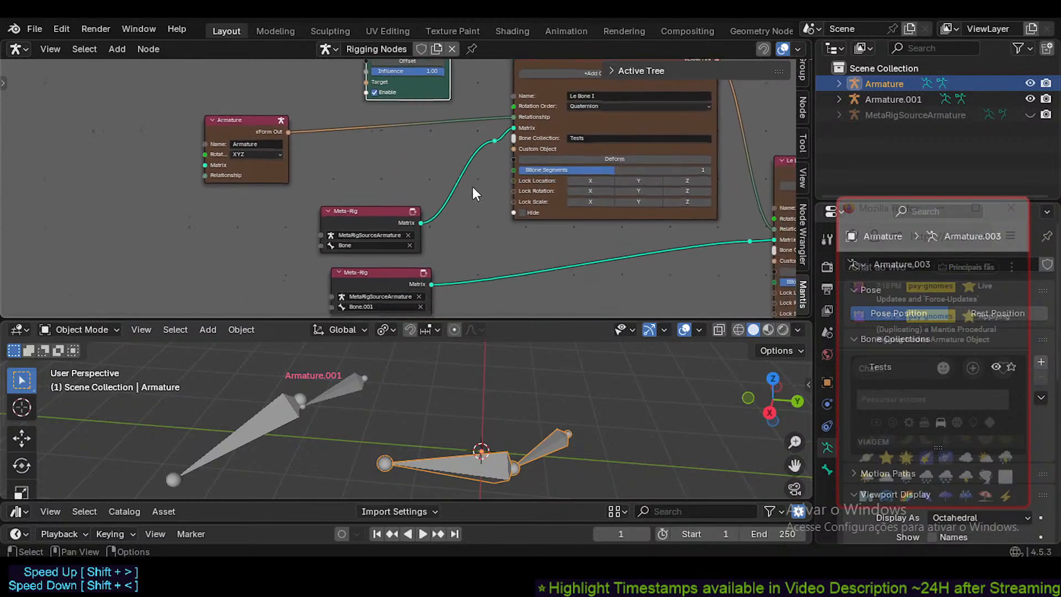
pyautogui.moveTo(551, 119); pyautogui.dragTo(472, 151, button='middle')
pyautogui.scroll(3, 431, 191)
pyautogui.scroll(1, 395, 223)
pyautogui.scroll(-2, 383, 204)
pyautogui.moveTo(415, 216); pyautogui.dragTo(320, 210, button='middle')
pyautogui.scroll(4, 397, 200)
pyautogui.scroll(-7, 397, 200)
pyautogui.scroll(3, 398, 202)
pyautogui.scroll(3, 396, 203)
pyautogui.scroll(-6, 396, 202)
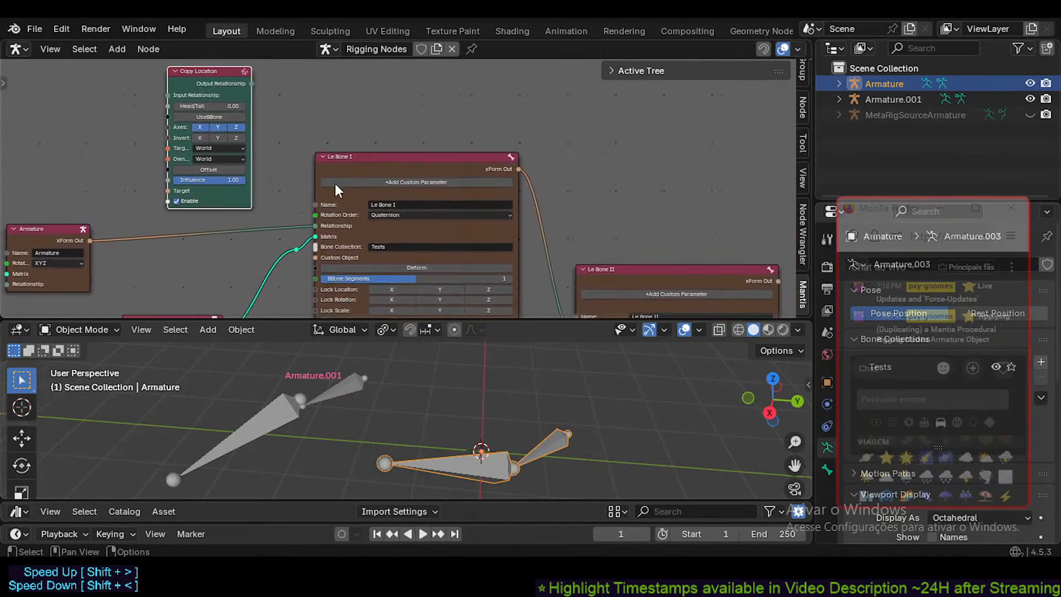
pyautogui.moveTo(412, 177); pyautogui.dragTo(520, 174, button='middle')
pyautogui.moveTo(379, 187); pyautogui.dragTo(403, 215, button='middle')
pyautogui.scroll(3, 402, 204)
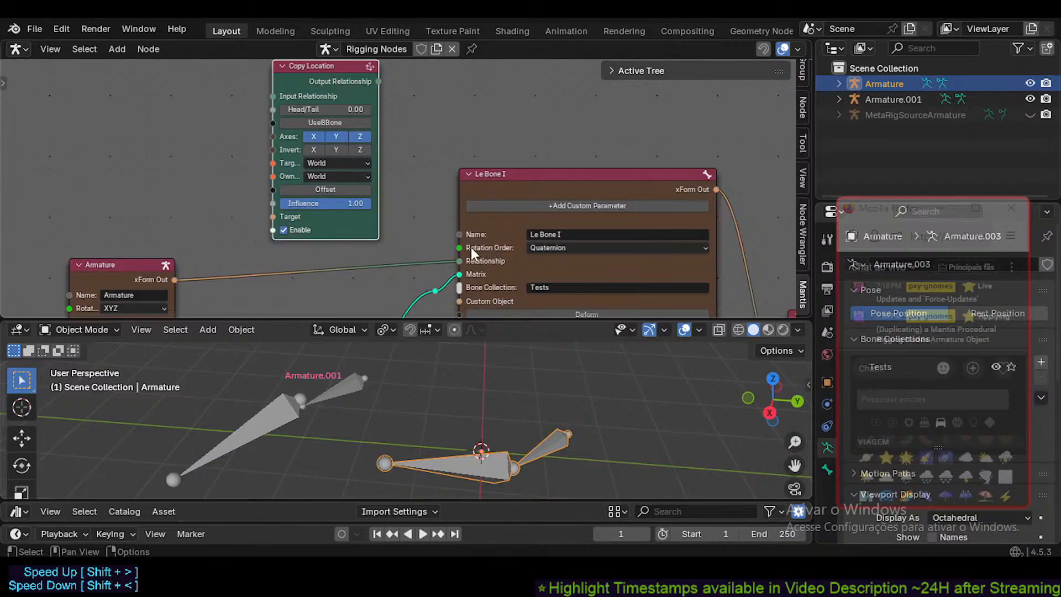
pyautogui.moveTo(471, 247); pyautogui.dragTo(438, 188, button='middle')
pyautogui.scroll(-1, 335, 238)
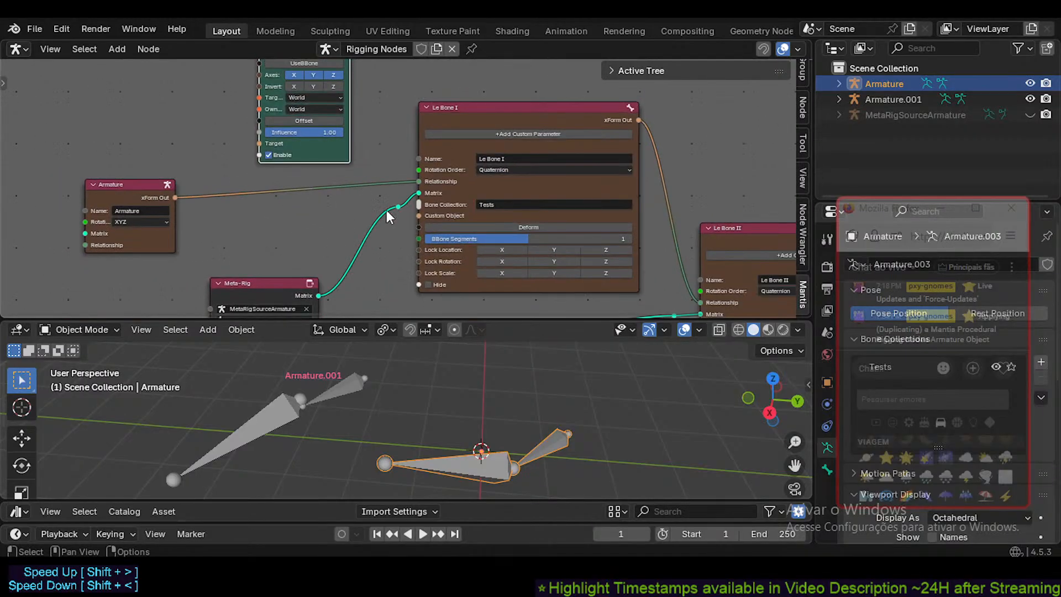
# - Add a second Armature transform node and place it unlinked just below the existing Armature node
pyautogui.scroll(2, 400, 195)
pyautogui.scroll(-2, 370, 191)
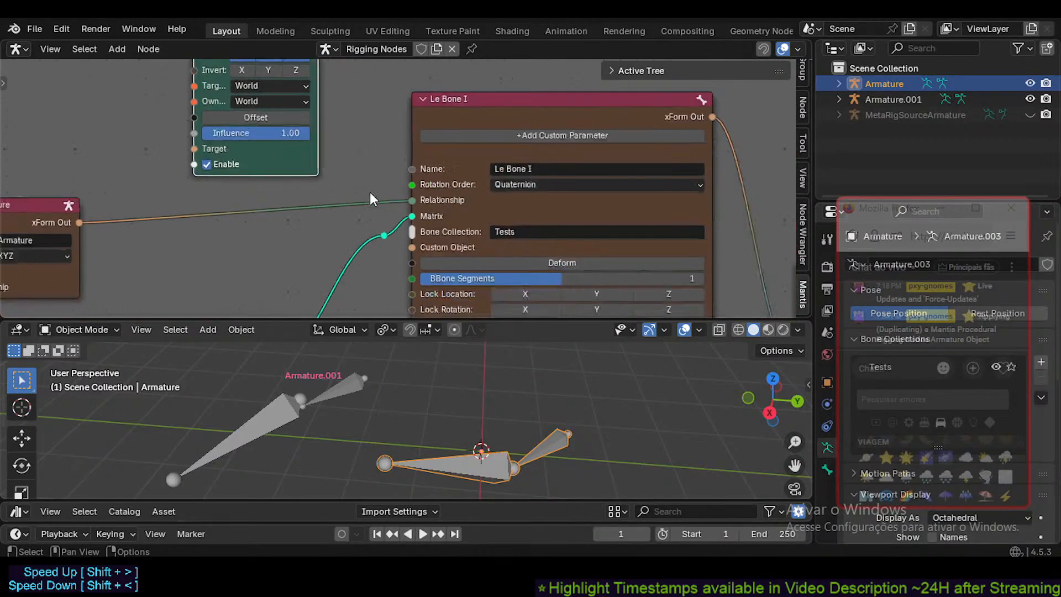
pyautogui.moveTo(176, 221); pyautogui.dragTo(273, 217, button='middle')
pyautogui.moveTo(483, 189); pyautogui.dragTo(438, 174, button='middle')
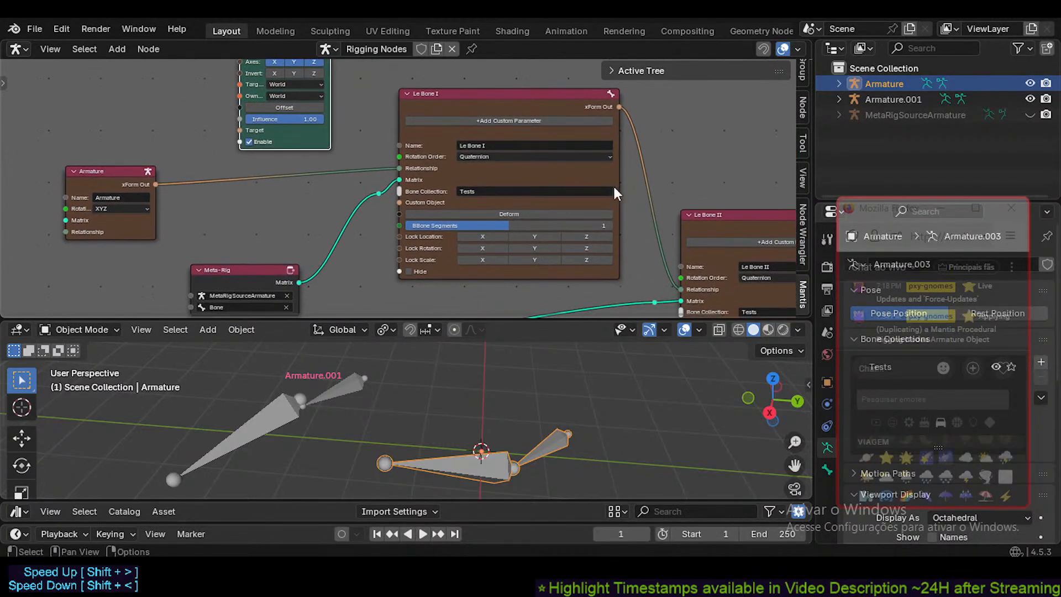
pyautogui.moveTo(387, 275); pyautogui.dragTo(387, 173, button='middle')
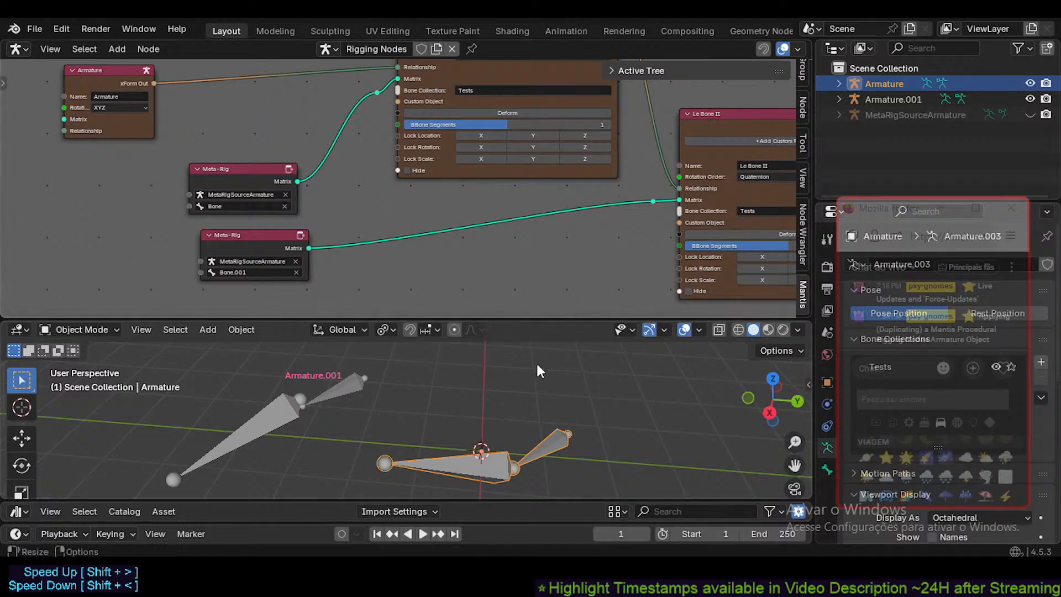
pyautogui.hotkey('shift', 'a')
pyautogui.moveTo(419, 223)
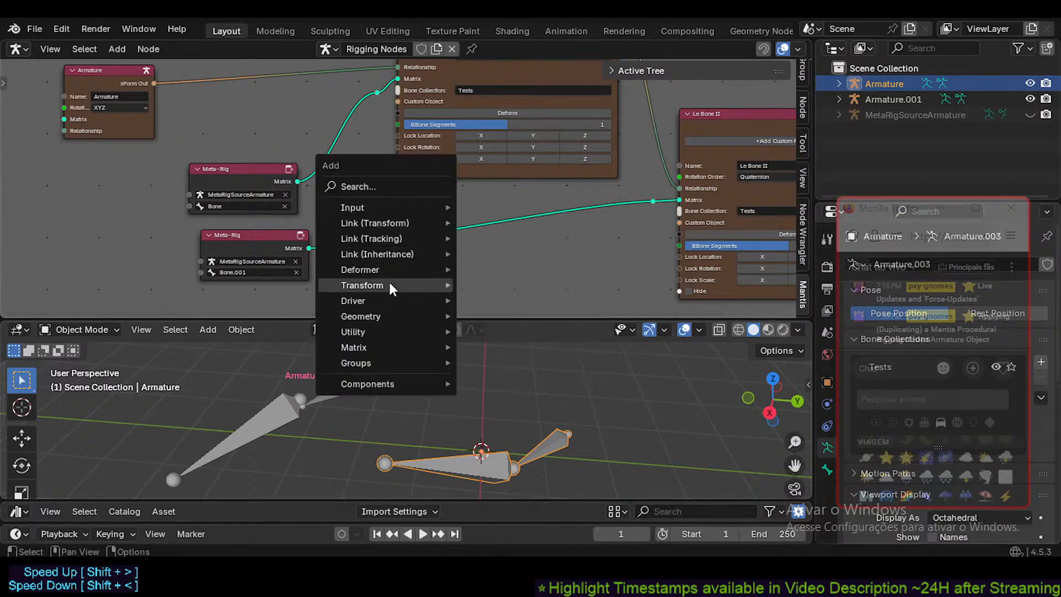
pyautogui.moveTo(389, 283)
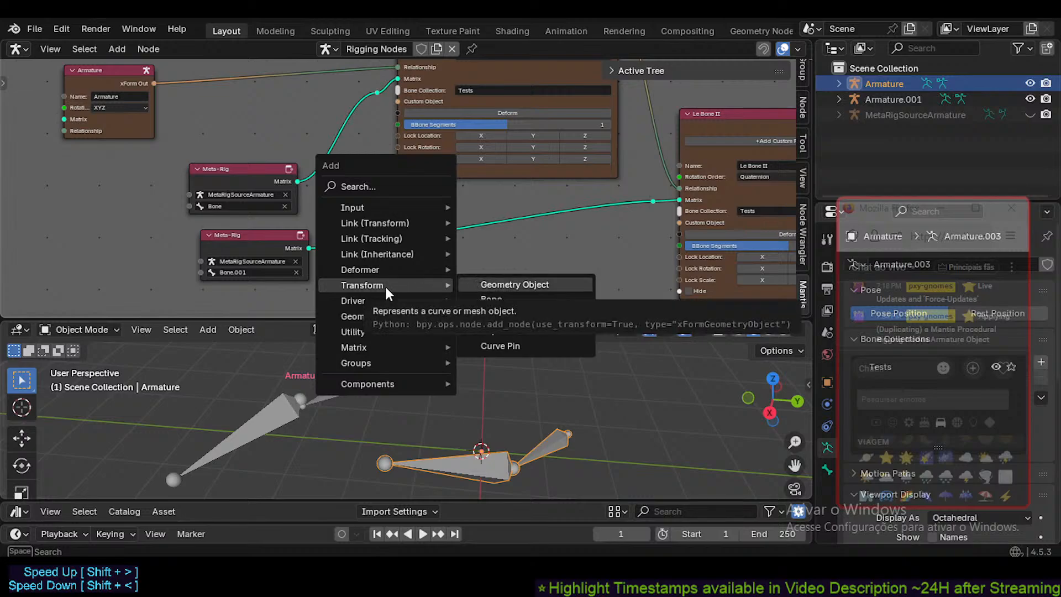
pyautogui.click(499, 313)
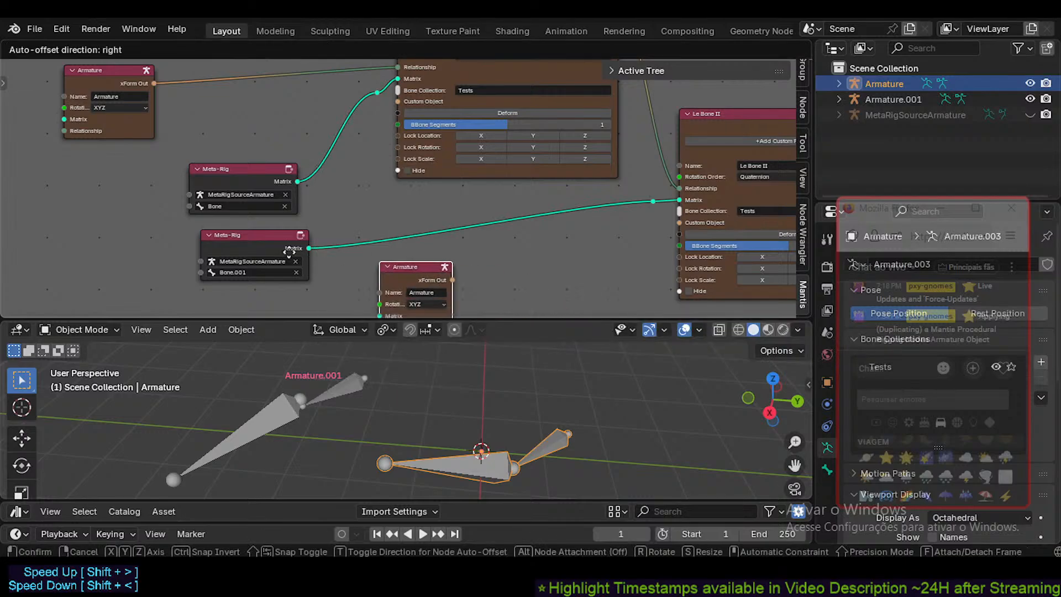
pyautogui.click(86, 206)
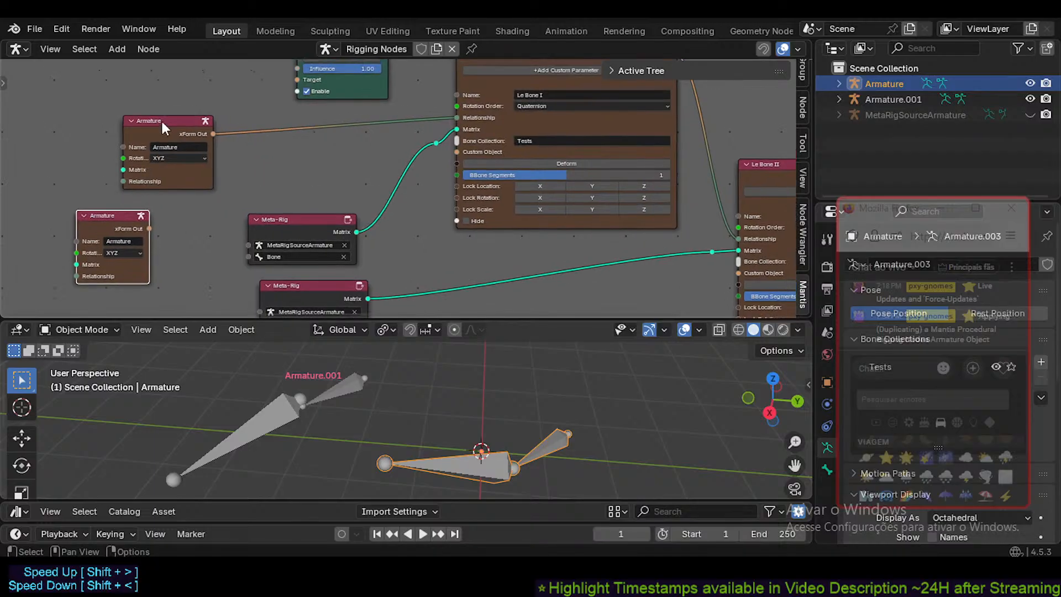
# - Set the Rotation Order of the Armature node linked to Le Bone I to Quaternion
pyautogui.click(163, 157)
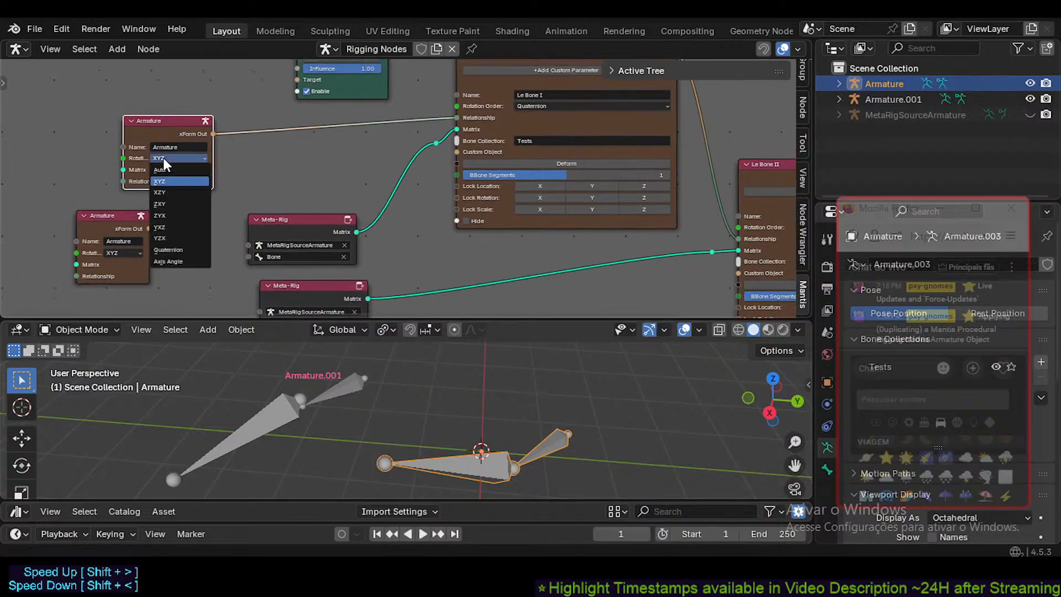
pyautogui.click(165, 249)
pyautogui.click(180, 157)
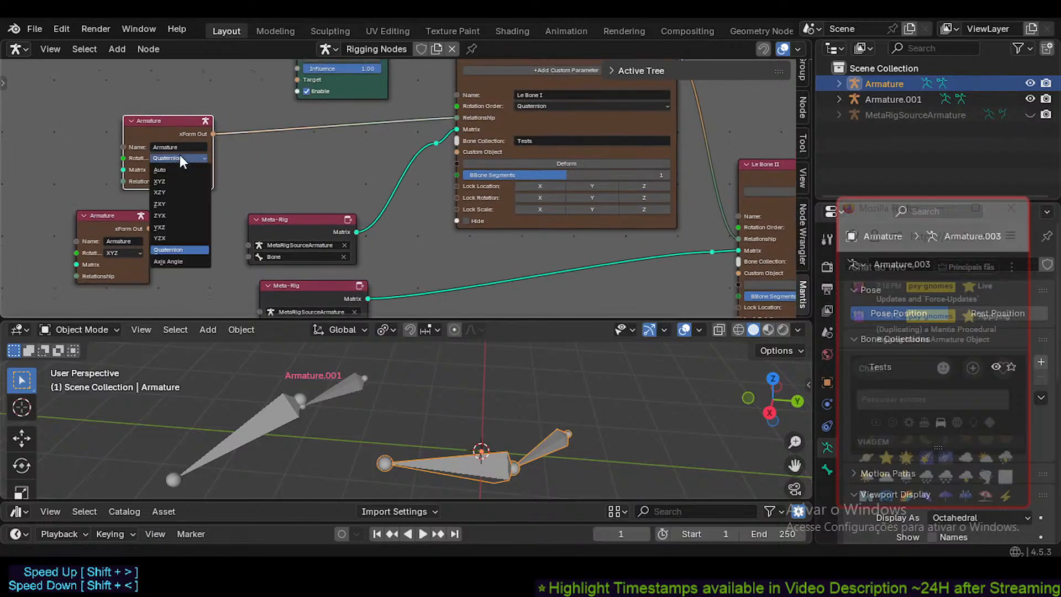
pyautogui.click(180, 157)
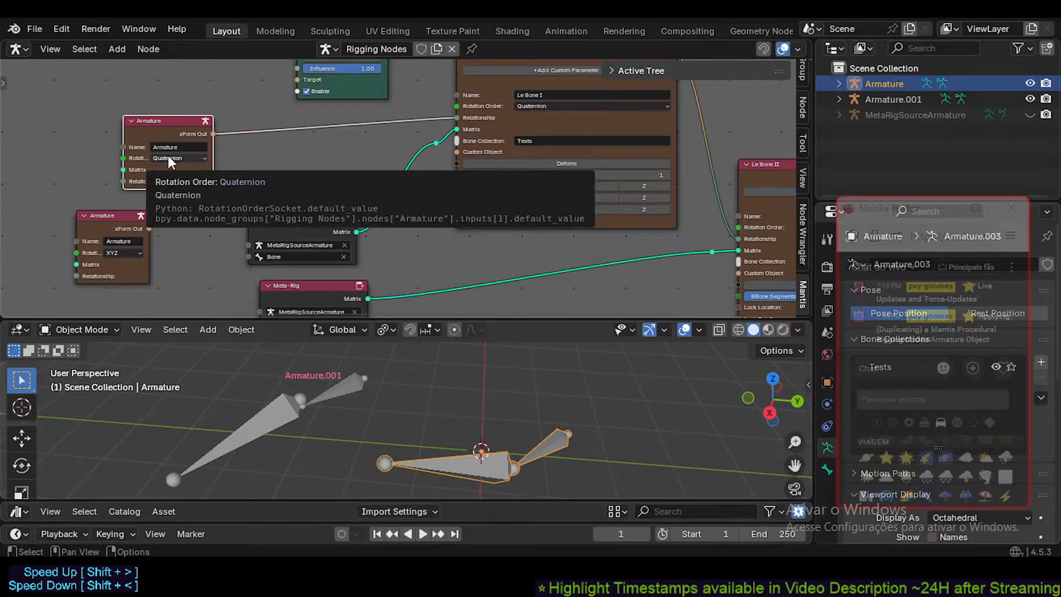
# - Delete the extra unlinked Armature node from the tree
pyautogui.click(117, 221)
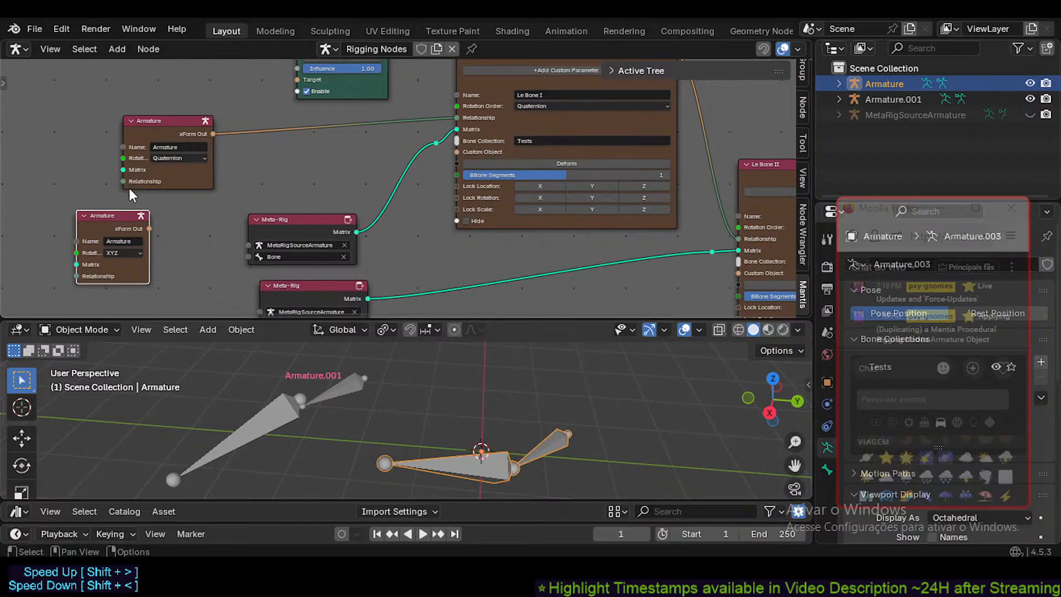
pyautogui.press('x')
pyautogui.moveTo(414, 261); pyautogui.dragTo(289, 183, button='middle')
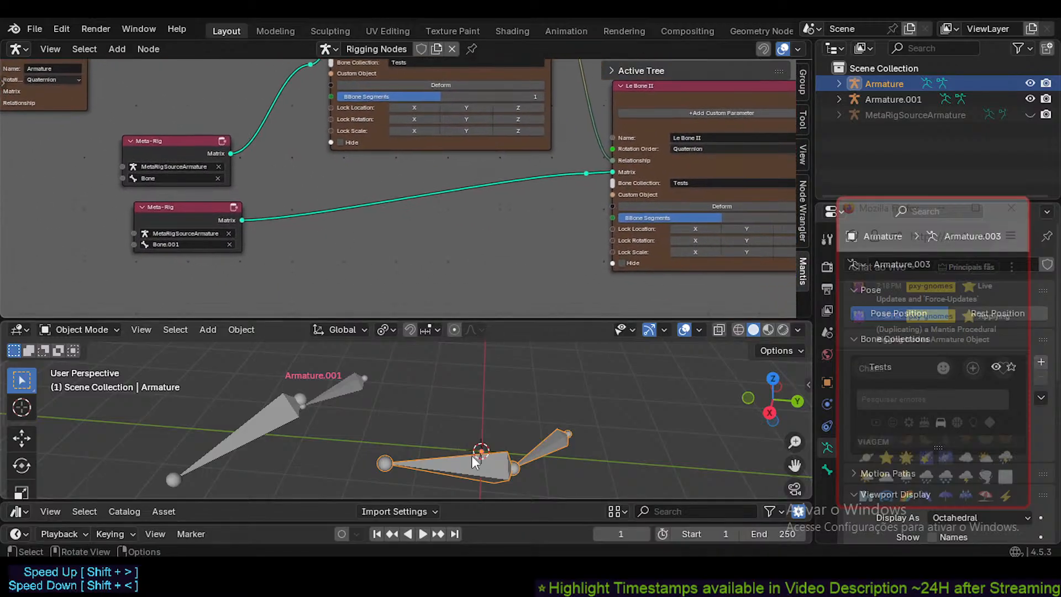
# - Shift Armature.001 slightly farther away from Armature in the 3D viewport with two freehand moves
pyautogui.click(338, 391)
pyautogui.moveTo(403, 402); pyautogui.dragTo(362, 398, button='middle')
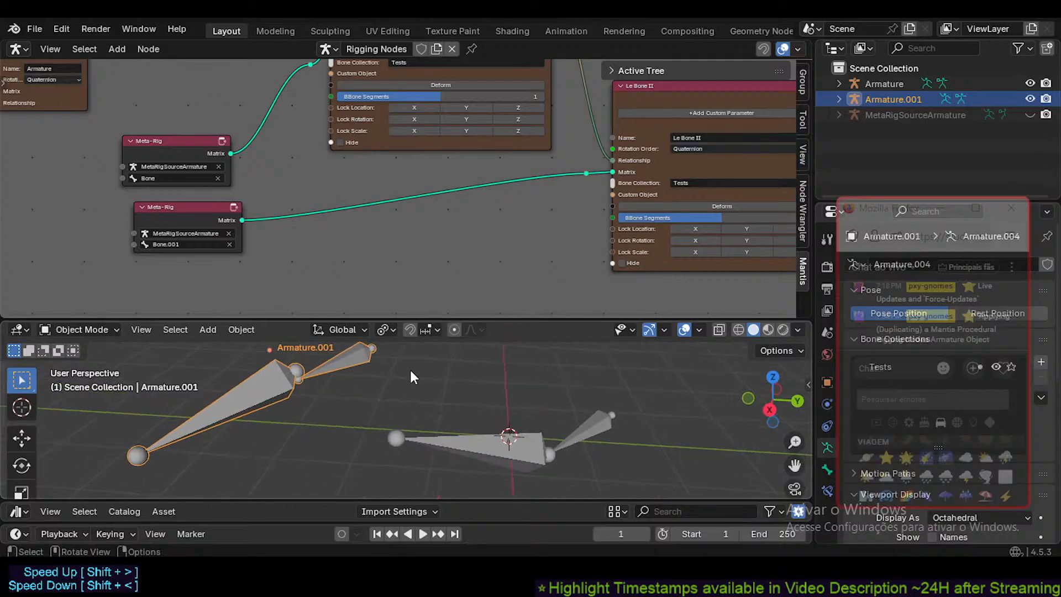
pyautogui.scroll(-1, 306, 375)
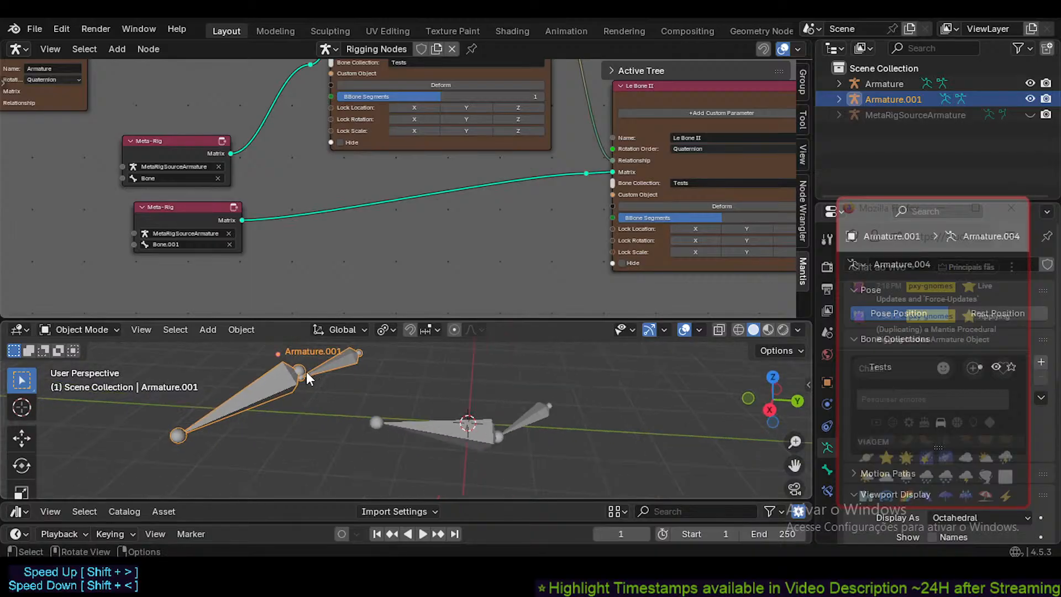
pyautogui.press('g')
pyautogui.click(278, 395)
pyautogui.click(462, 423)
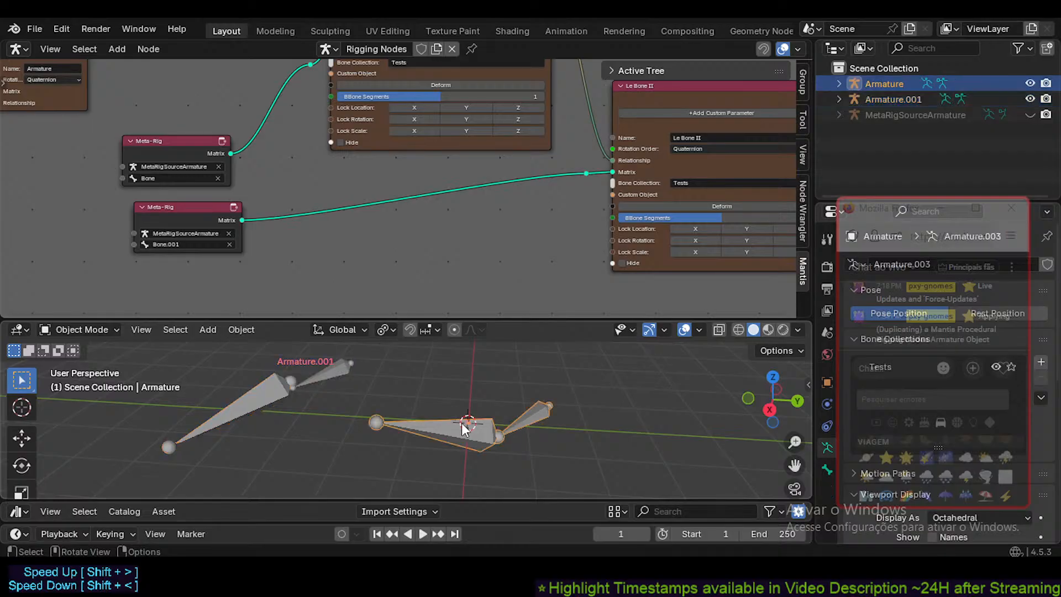
pyautogui.keyDown('shift'); pyautogui.moveTo(500, 397); pyautogui.dragTo(452, 413, button='middle'); pyautogui.keyUp('shift')
pyautogui.scroll(-2, 448, 411)
pyautogui.click(304, 399)
pyautogui.press('g')
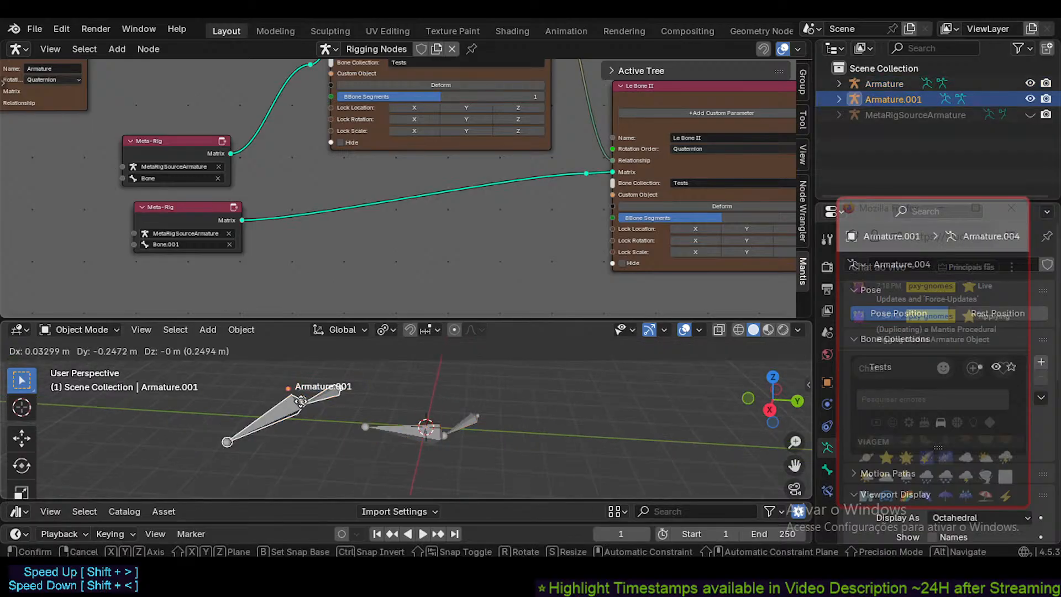
pyautogui.click(288, 396)
# - Unlink the Rigging Nodes tree from the node editor and load the same tree again
pyautogui.moveTo(443, 188); pyautogui.dragTo(447, 212, button='middle')
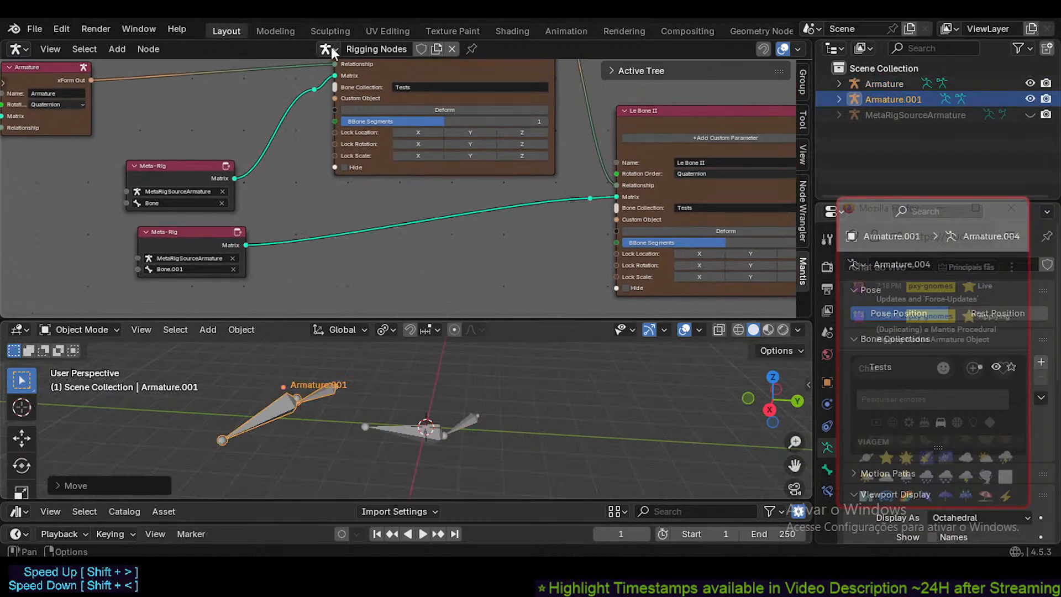
pyautogui.click(452, 49)
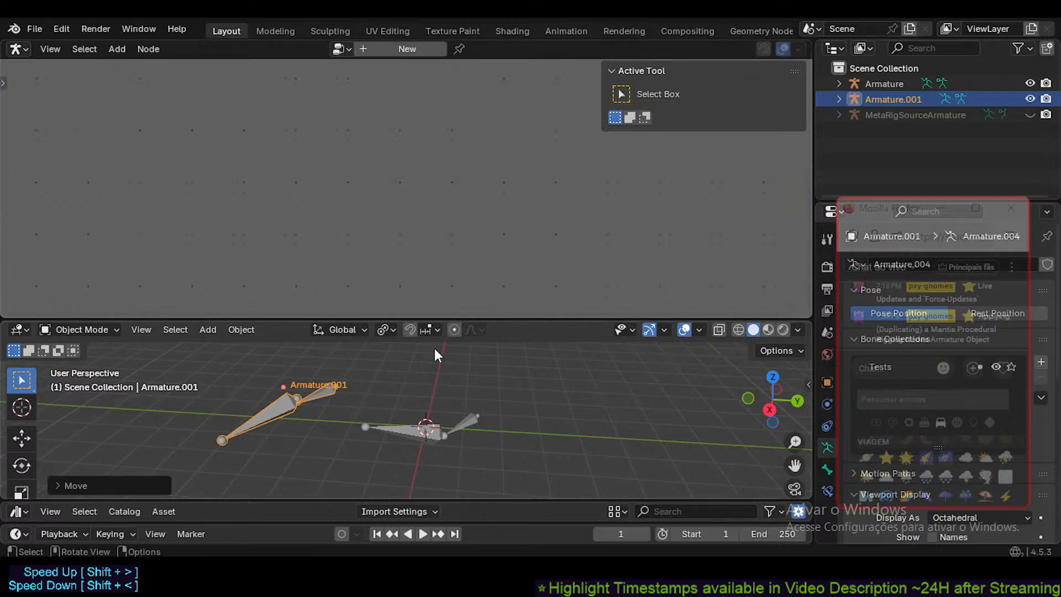
pyautogui.click(341, 48)
pyautogui.click(356, 69)
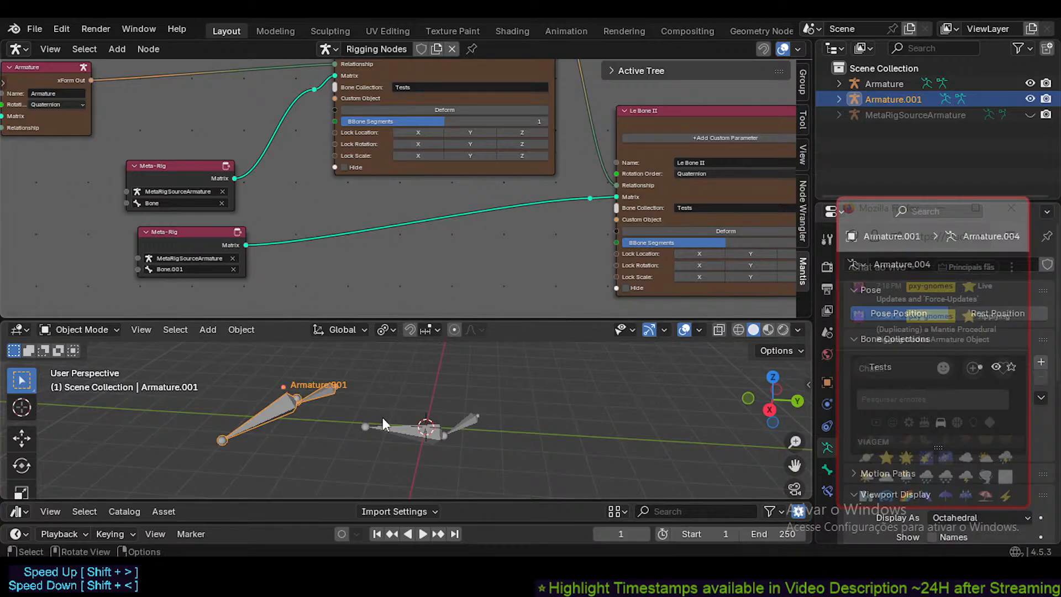
# - Compare Armature and Armature.001 by selecting each in turn, briefly switching Armature.001 out of Object Mode and back
pyautogui.click(408, 430)
pyautogui.click(303, 386)
pyautogui.press('Tab')
pyautogui.press('Tab')
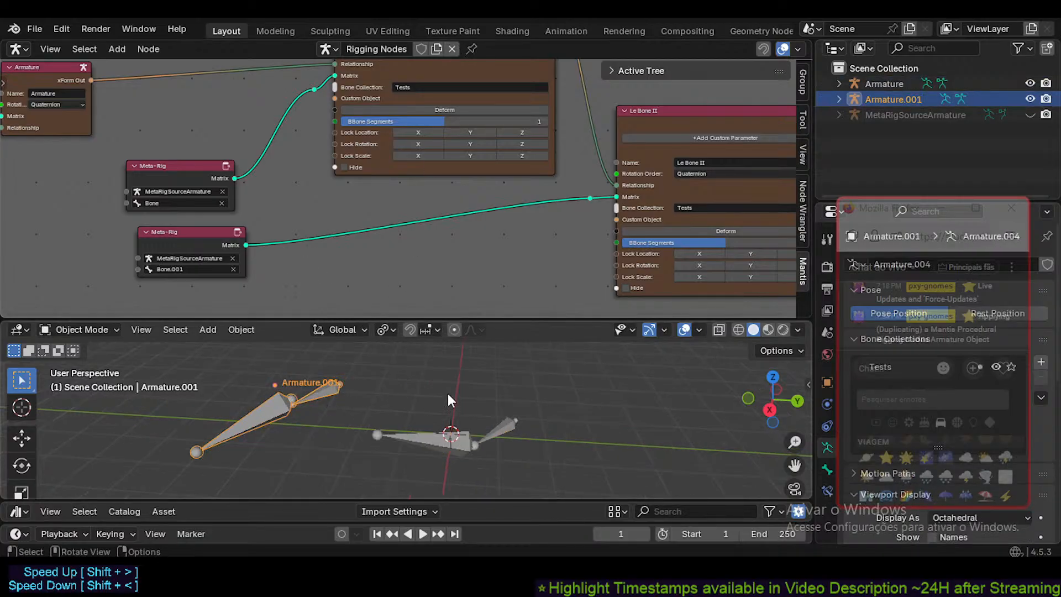
pyautogui.moveTo(476, 255); pyautogui.dragTo(426, 232, button='middle')
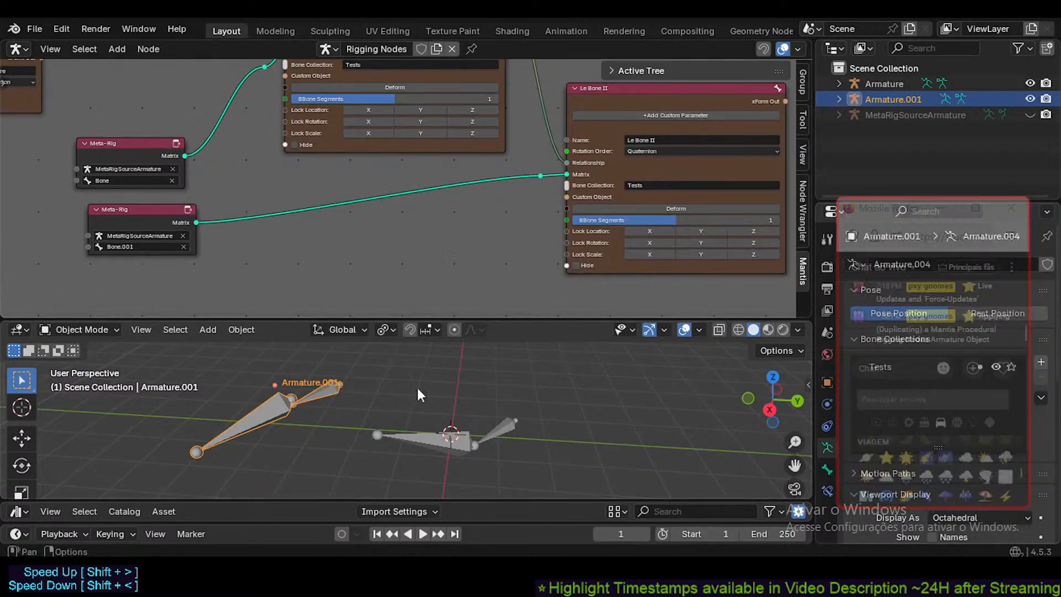
pyautogui.click(428, 434)
pyautogui.click(282, 403)
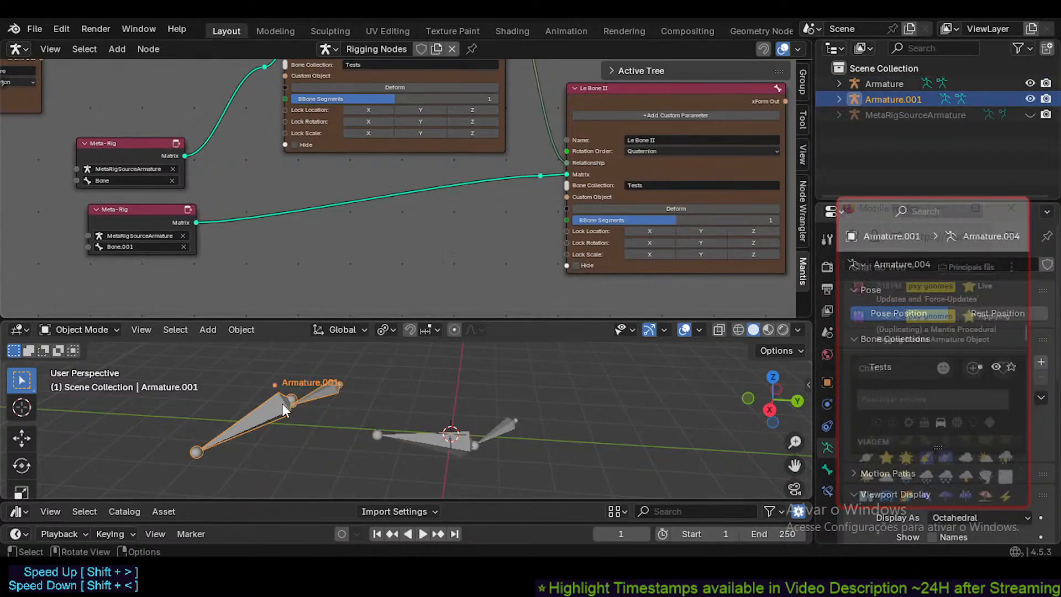
pyautogui.press('Tab')
pyautogui.press('Tab')
pyautogui.click(433, 443)
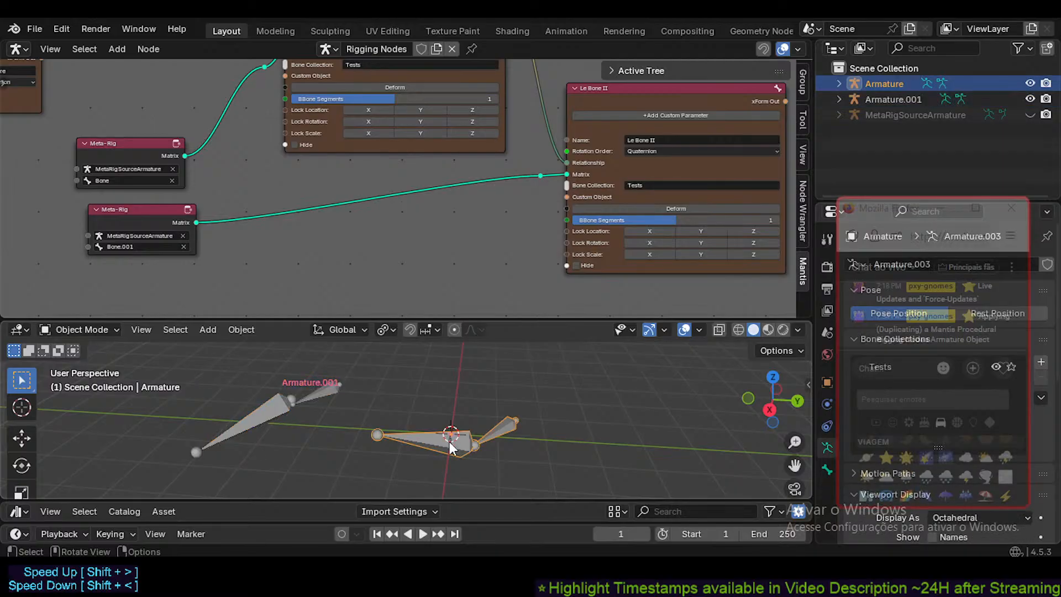
# - Try rotating the large bone of the Armature object in Edit Mode, and undo the rotation
pyautogui.press('Tab')
pyautogui.click(433, 443)
pyautogui.press('r')
pyautogui.click(527, 441)
pyautogui.click(514, 432)
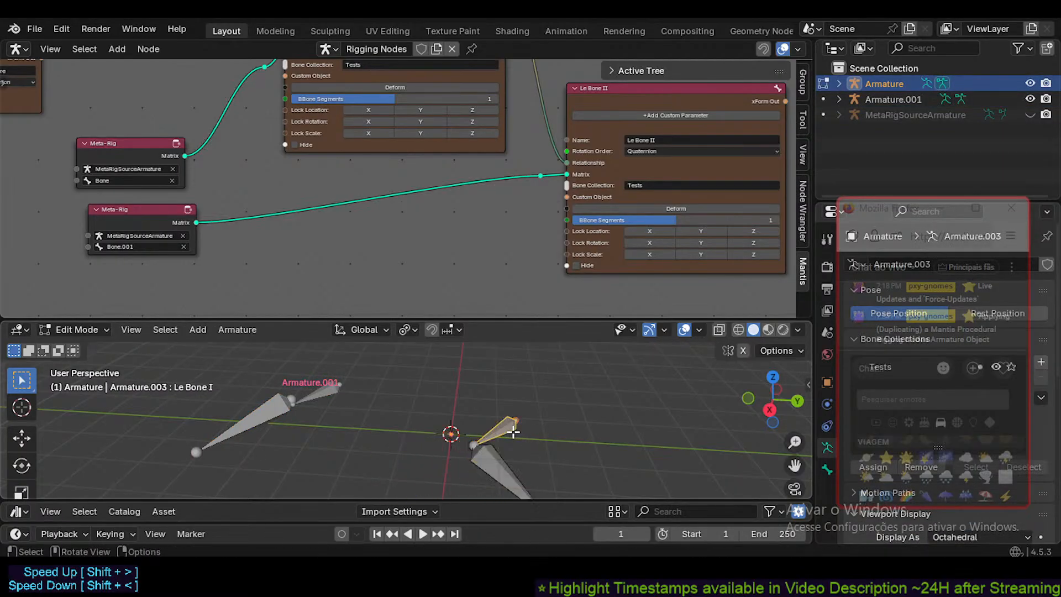
pyautogui.press('Tab')
pyautogui.hotkey('ctrl', 'z')
pyautogui.hotkey('ctrl', 'z')
pyautogui.hotkey('ctrl', 'z')
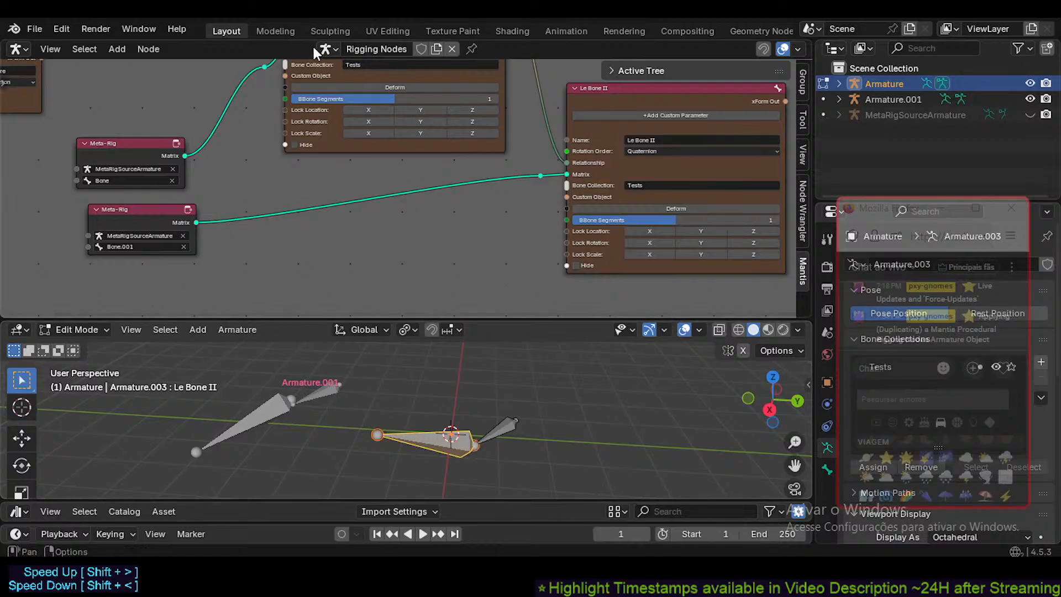
# - Examine the Armature node's inputs and its link to Le Bone I alongside the generated armature in the viewport
pyautogui.moveTo(365, 113); pyautogui.dragTo(605, 271, button='middle')
pyautogui.scroll(5, 278, 242)
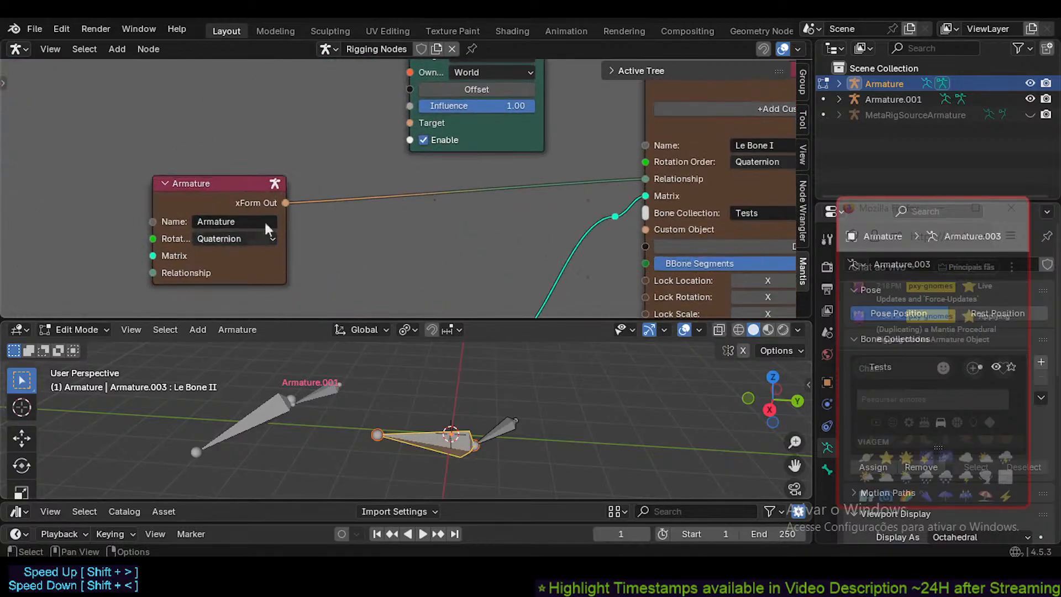
pyautogui.moveTo(380, 176); pyautogui.dragTo(300, 243, button='middle')
pyautogui.scroll(-5, 301, 244)
pyautogui.click(180, 258)
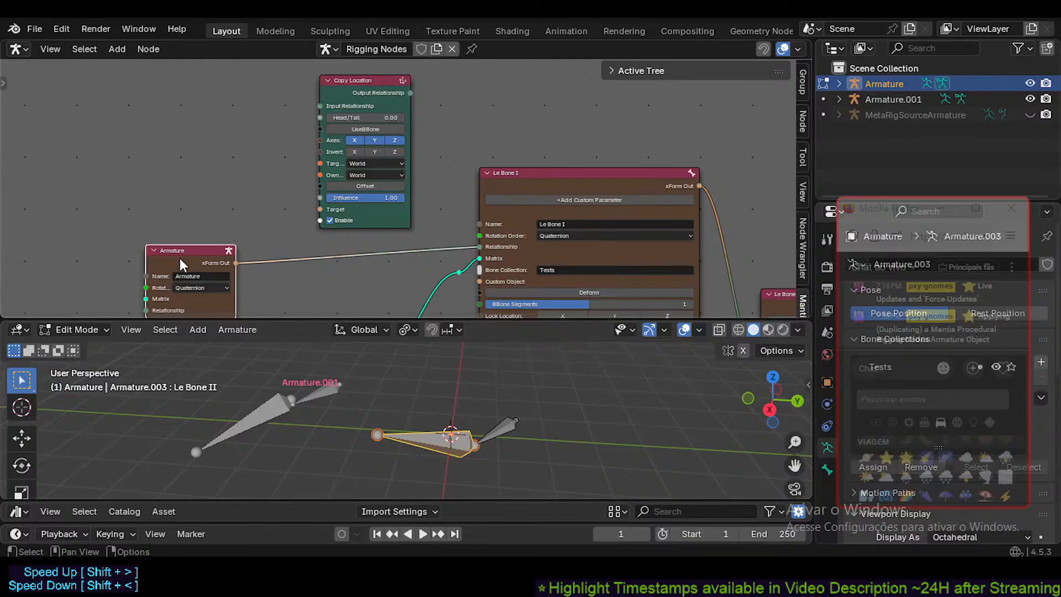
pyautogui.moveTo(394, 255); pyautogui.dragTo(357, 251, button='middle')
pyautogui.moveTo(210, 260); pyautogui.dragTo(220, 217, button='middle')
pyautogui.scroll(2, 180, 251)
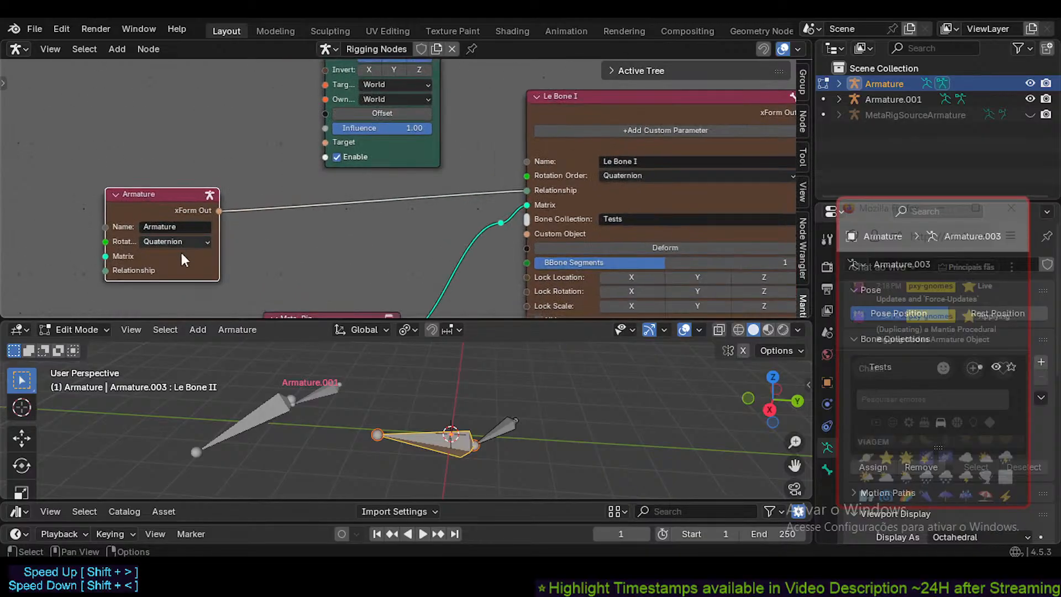
pyautogui.click(469, 443)
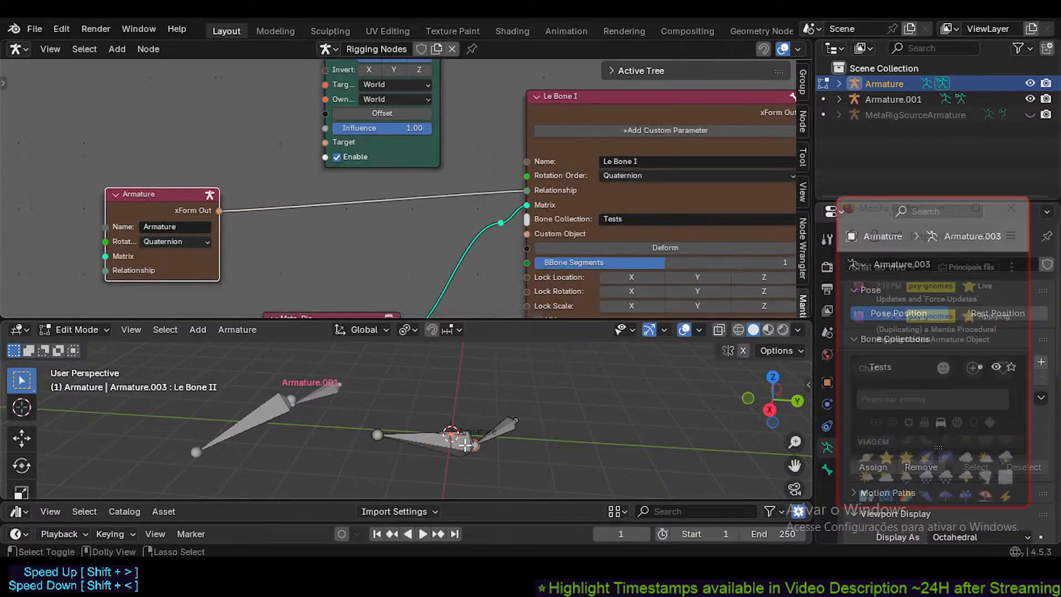
pyautogui.moveTo(461, 434); pyautogui.dragTo(445, 418, button='middle')
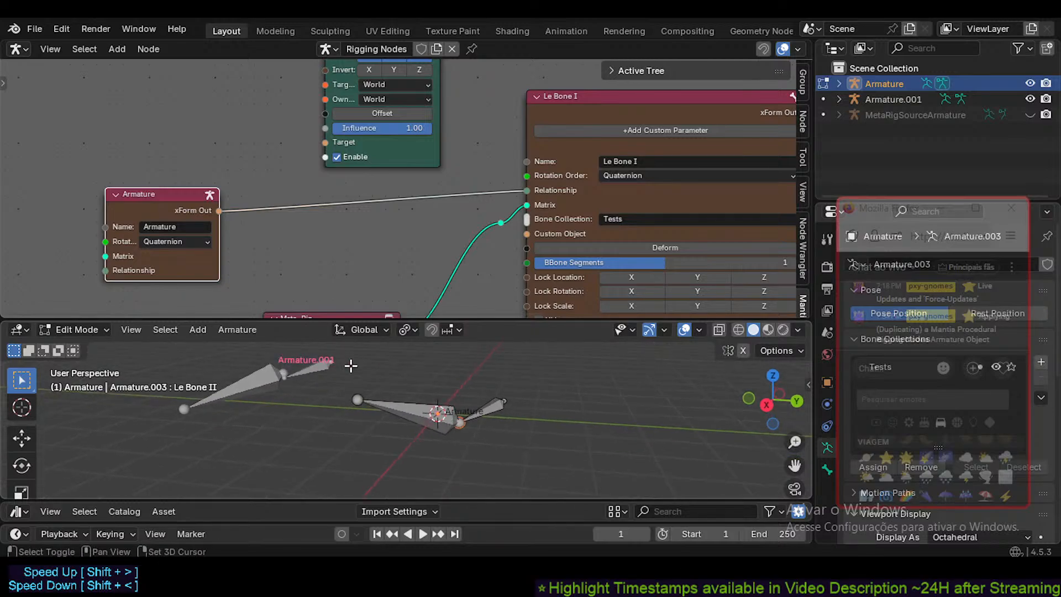
pyautogui.keyDown('shift'); pyautogui.moveTo(351, 364); pyautogui.dragTo(313, 368, button='middle'); pyautogui.keyUp('shift')
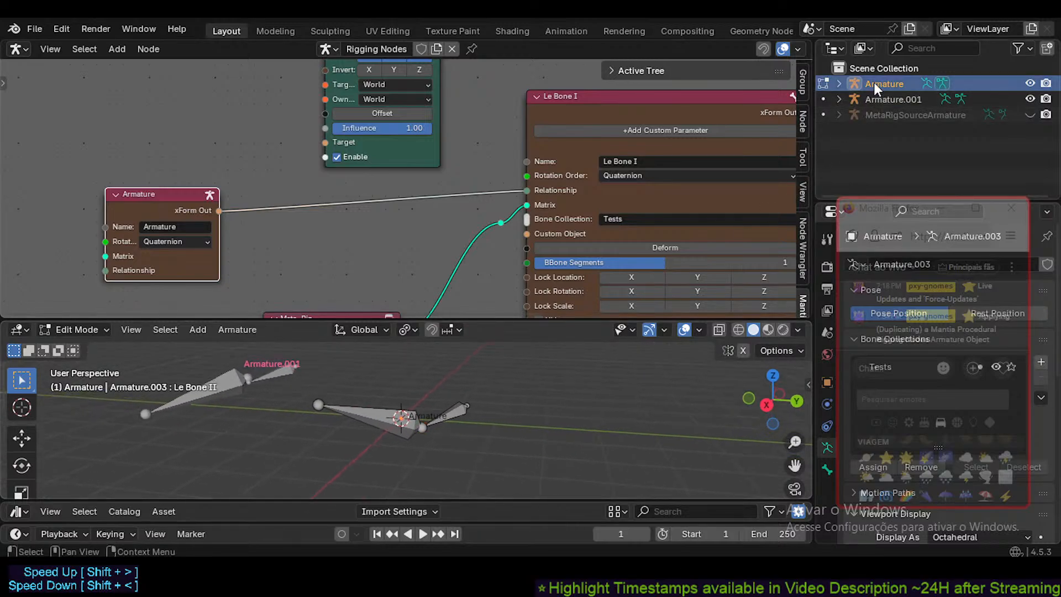
# - Examine the Le Bone I and Le Bone II nodes and their connections to the two Meta-Rig nodes
pyautogui.click(471, 99)
pyautogui.moveTo(471, 100); pyautogui.dragTo(377, 124, button='middle')
pyautogui.scroll(-2, 376, 124)
pyautogui.keyDown('shift'); pyautogui.moveTo(630, 268); pyautogui.dragTo(488, 188, button='middle'); pyautogui.keyUp('shift')
pyautogui.scroll(-1, 488, 187)
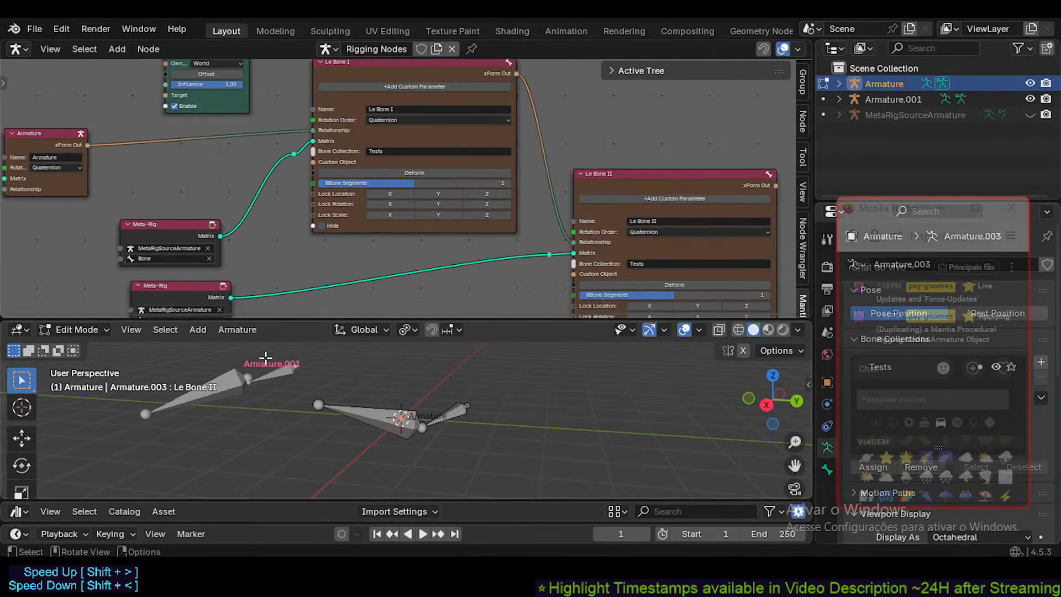
pyautogui.moveTo(392, 83); pyautogui.dragTo(417, 130, button='middle')
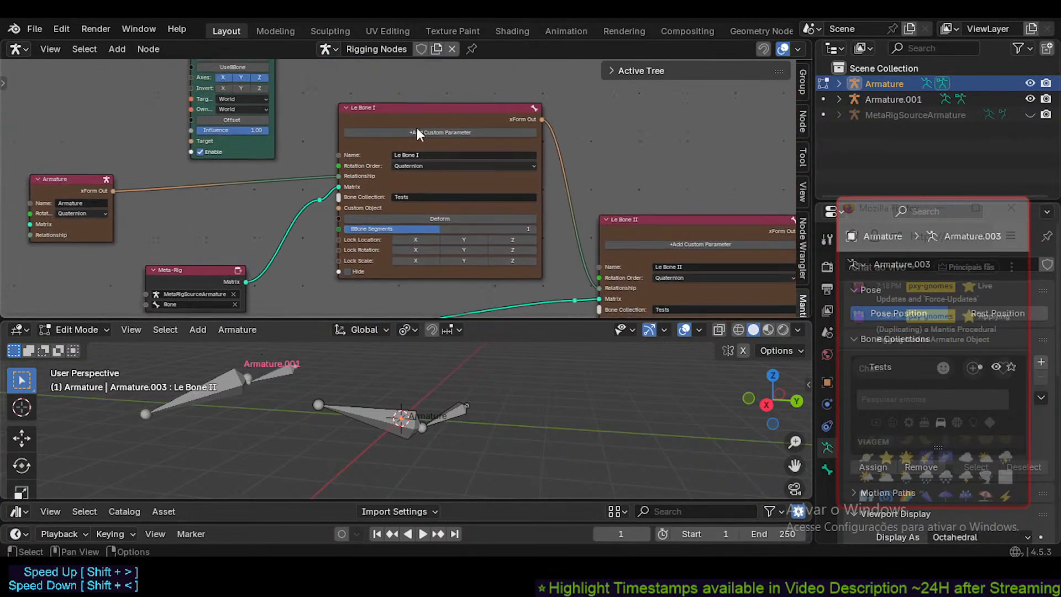
pyautogui.moveTo(497, 205); pyautogui.dragTo(424, 64, button='middle')
pyautogui.moveTo(405, 150); pyautogui.dragTo(455, 244, button='middle')
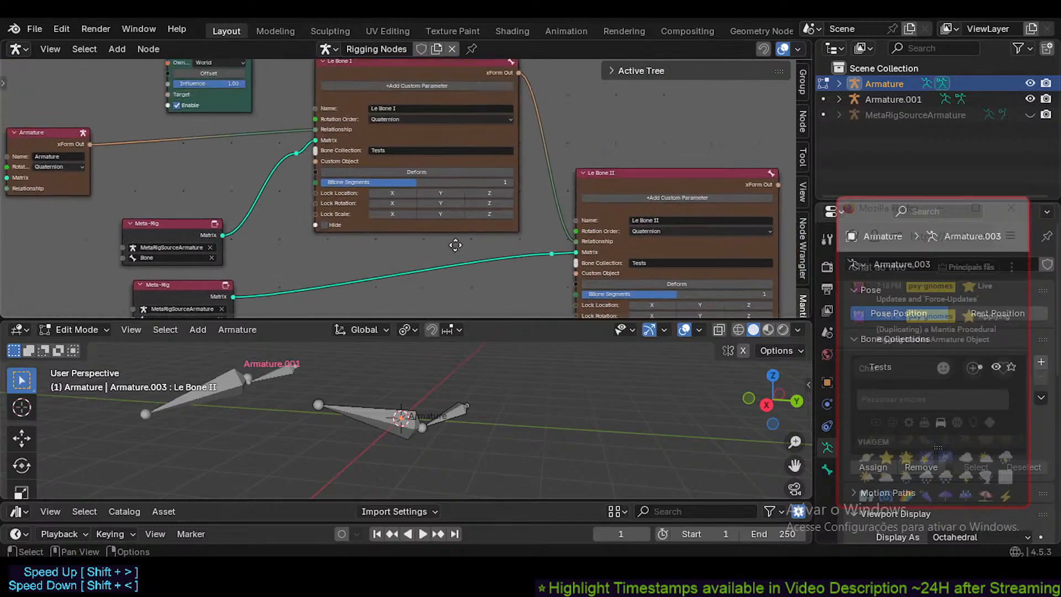
# - Try deleting all the rig nodes and check the armature in Object Mode, restoring the nodes at the end
pyautogui.scroll(-3, 417, 229)
pyautogui.scroll(-1, 295, 216)
pyautogui.scroll(-2, 293, 214)
pyautogui.moveTo(127, 301); pyautogui.dragTo(502, 148)
pyautogui.press('x')
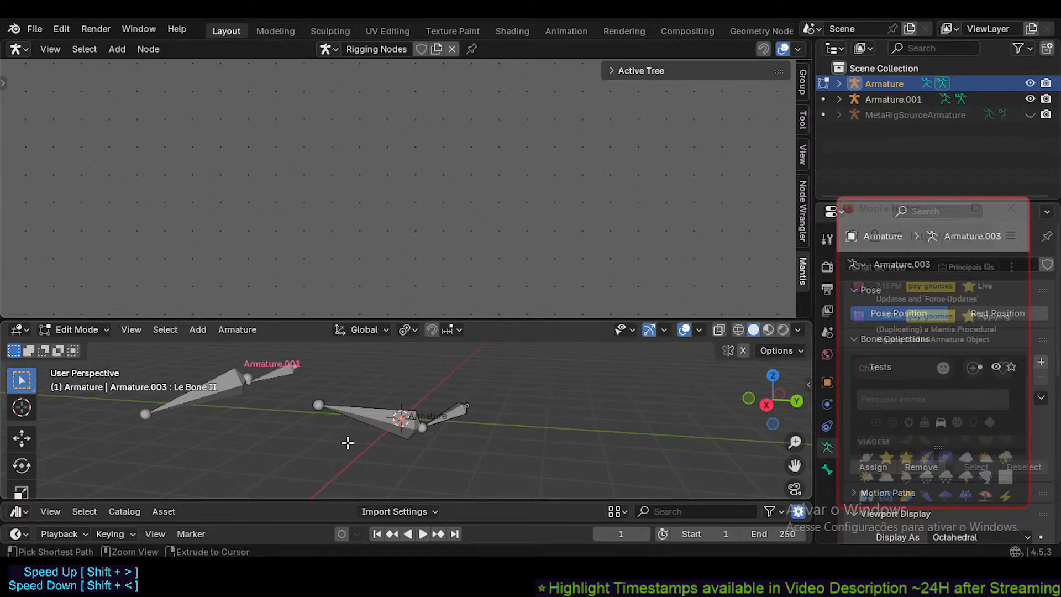
pyautogui.press('Tab')
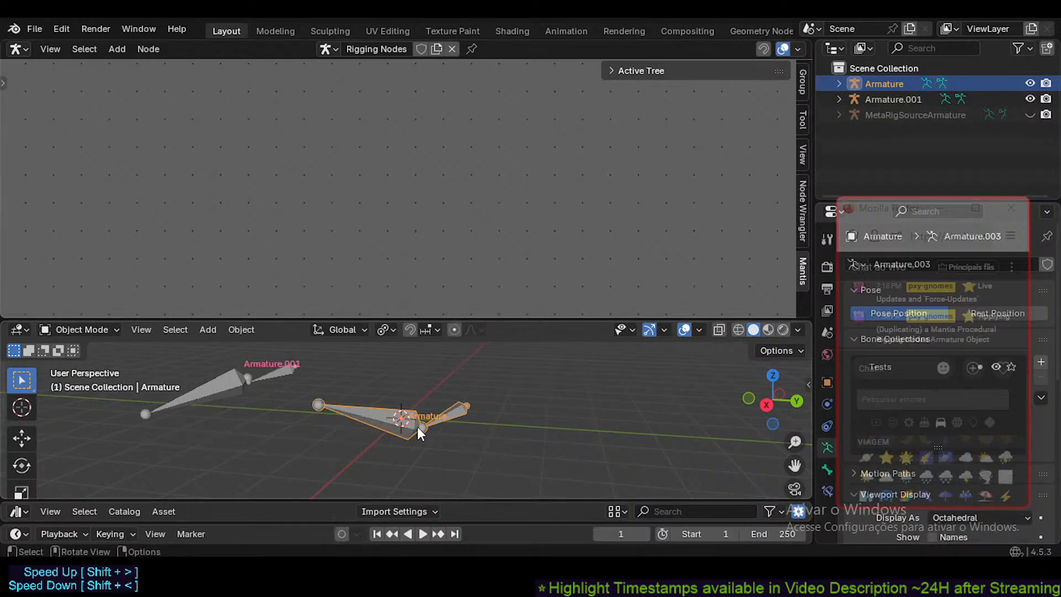
pyautogui.press('Tab')
# - Disconnect the Armature node from Le Bone I's Relationship input and expand the Active Tree settings
pyautogui.scroll(1, 299, 205)
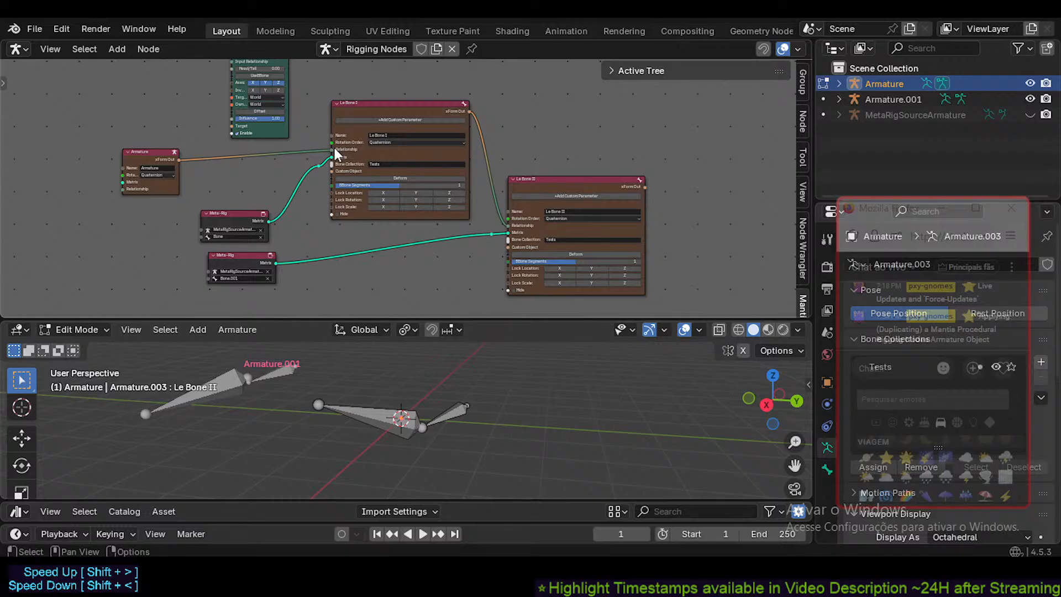
pyautogui.moveTo(332, 149); pyautogui.dragTo(283, 156)
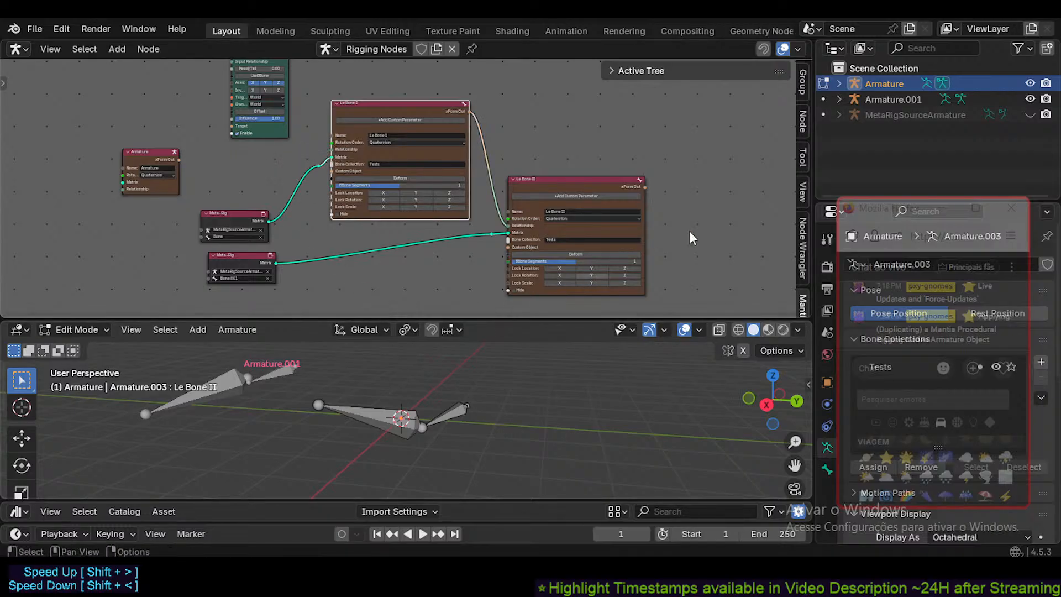
pyautogui.click(642, 71)
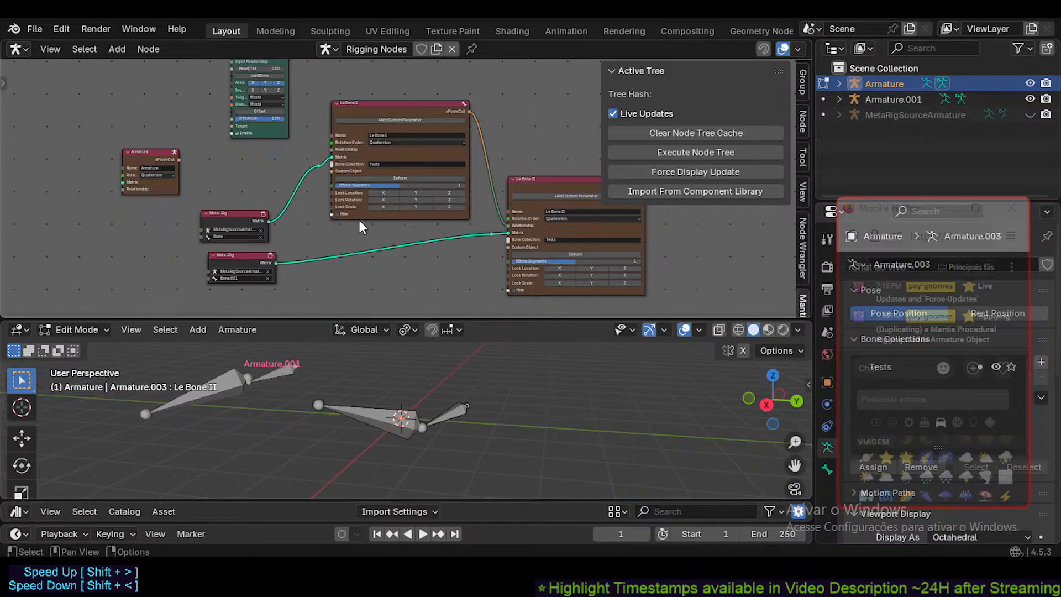
# - Toggle Le Bone I's Hide option to trigger a live update, and reconnect Armature's xForm Out to Le Bone I's Relationship input
pyautogui.click(344, 213)
pyautogui.click(345, 212)
pyautogui.click(345, 213)
pyautogui.click(344, 213)
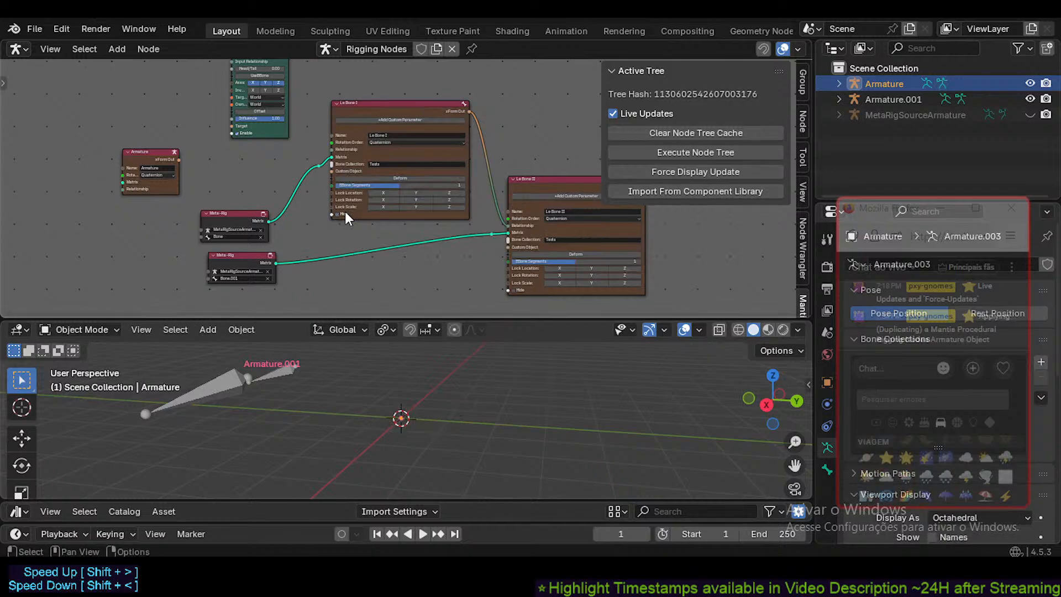
pyautogui.click(344, 212)
pyautogui.moveTo(179, 159); pyautogui.dragTo(331, 149)
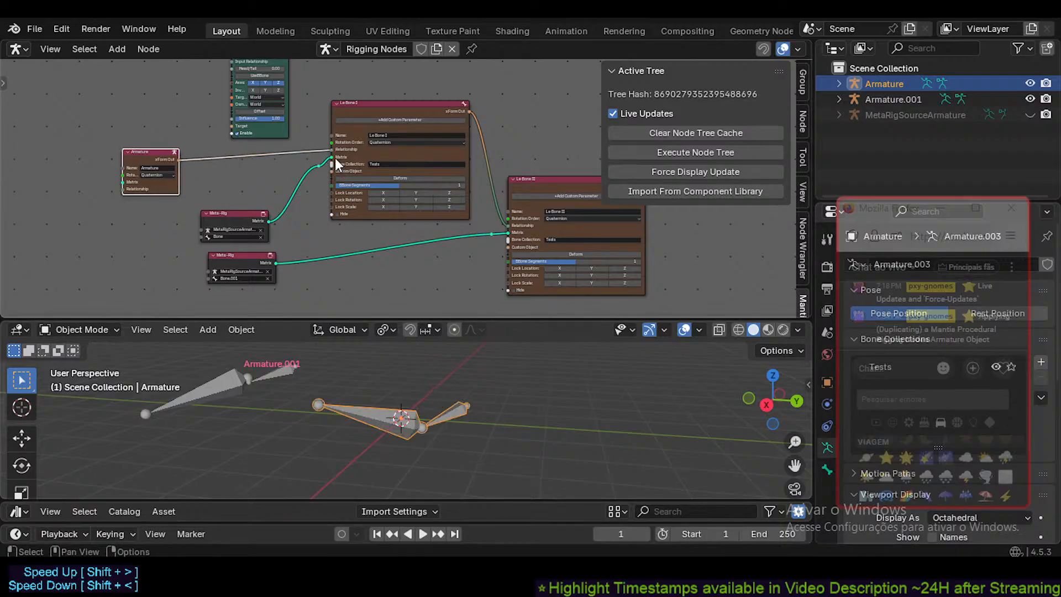
# - Try executing the node tree with all of its nodes deleted, and undo the deletion
pyautogui.click(230, 231)
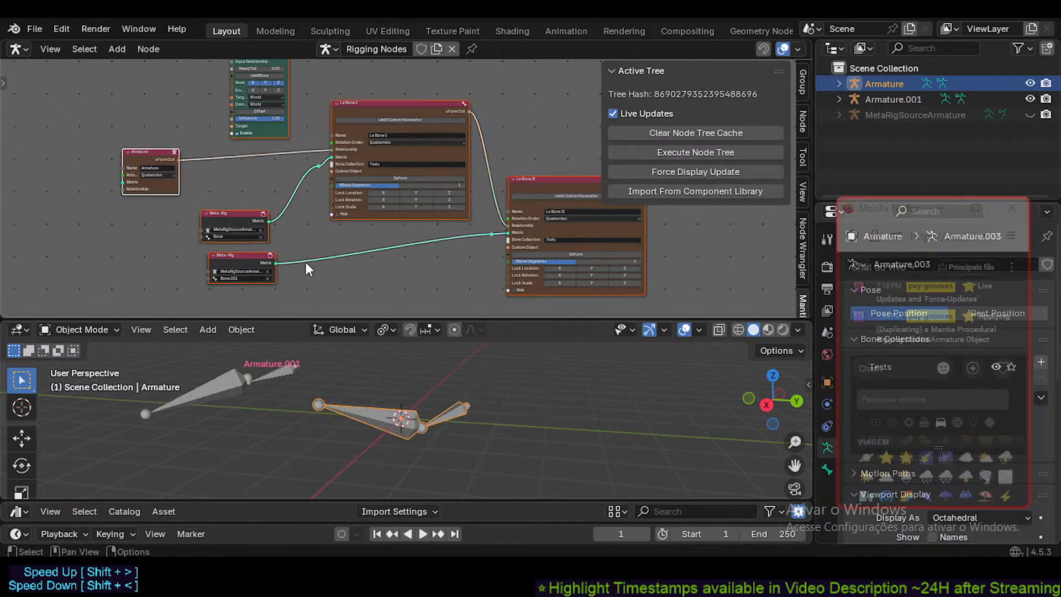
pyautogui.press('x')
pyautogui.click(665, 151)
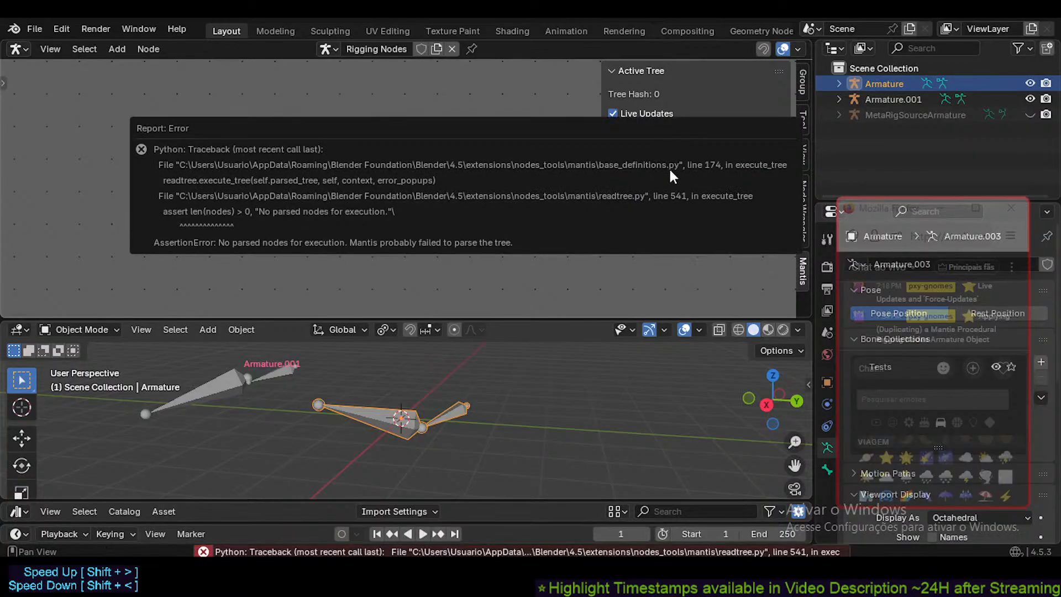
pyautogui.click(665, 172)
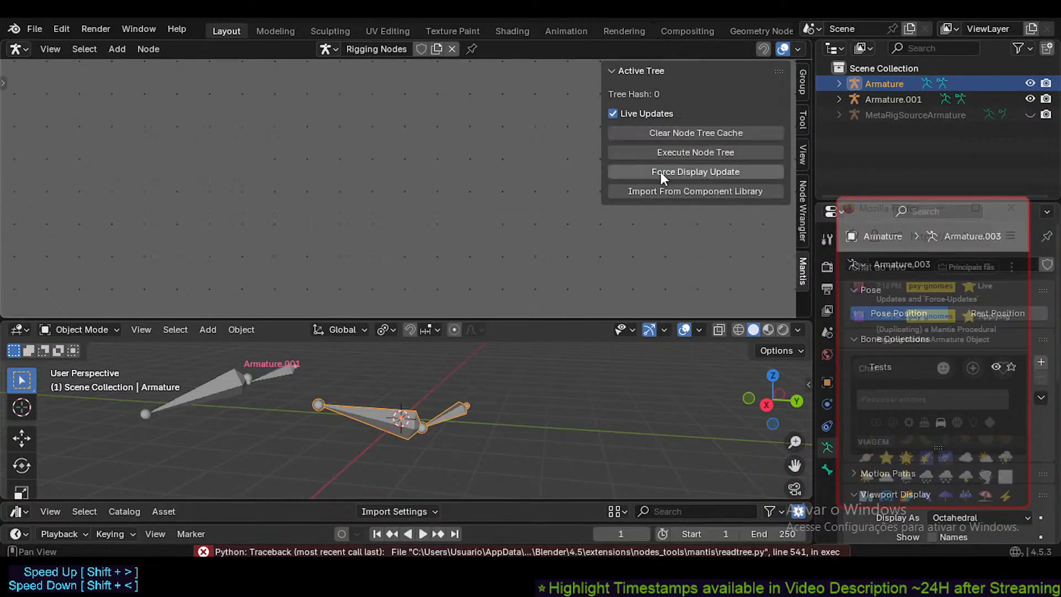
pyautogui.click(675, 139)
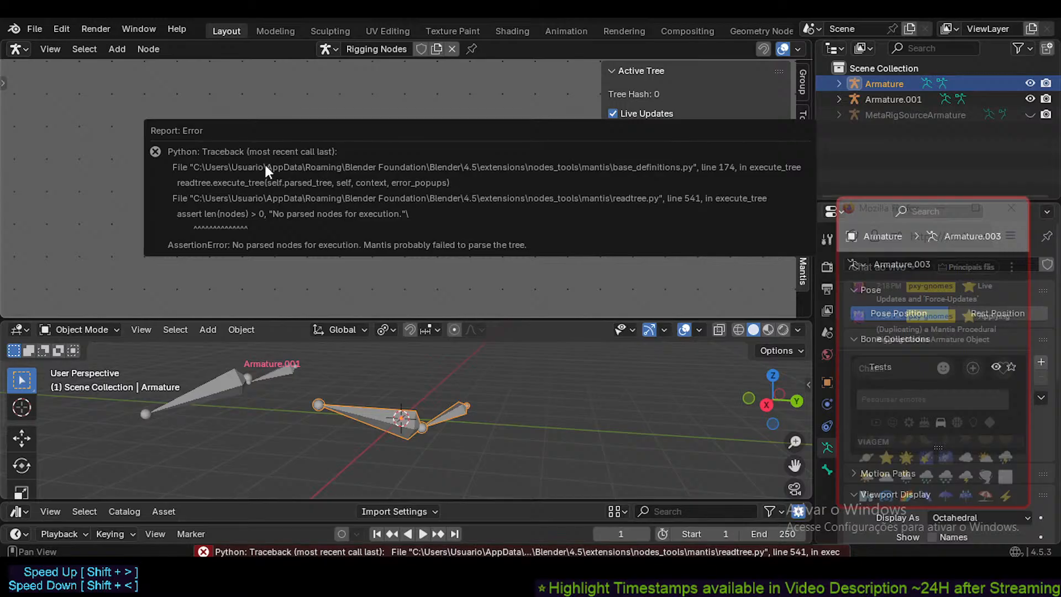
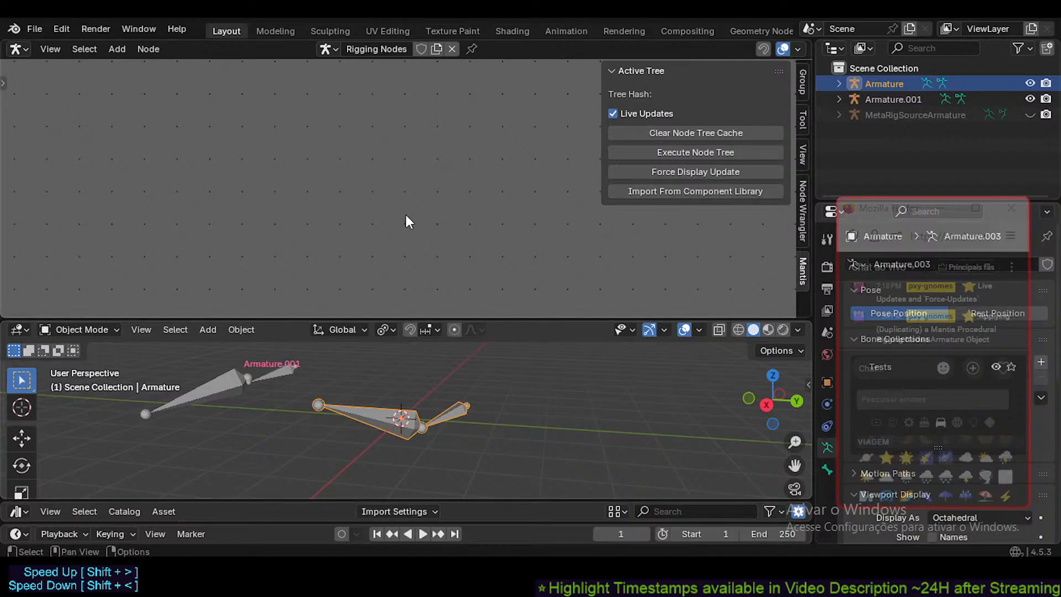
pyautogui.hotkey('ctrl', 'z')
pyautogui.hotkey('ctrl', 'z')
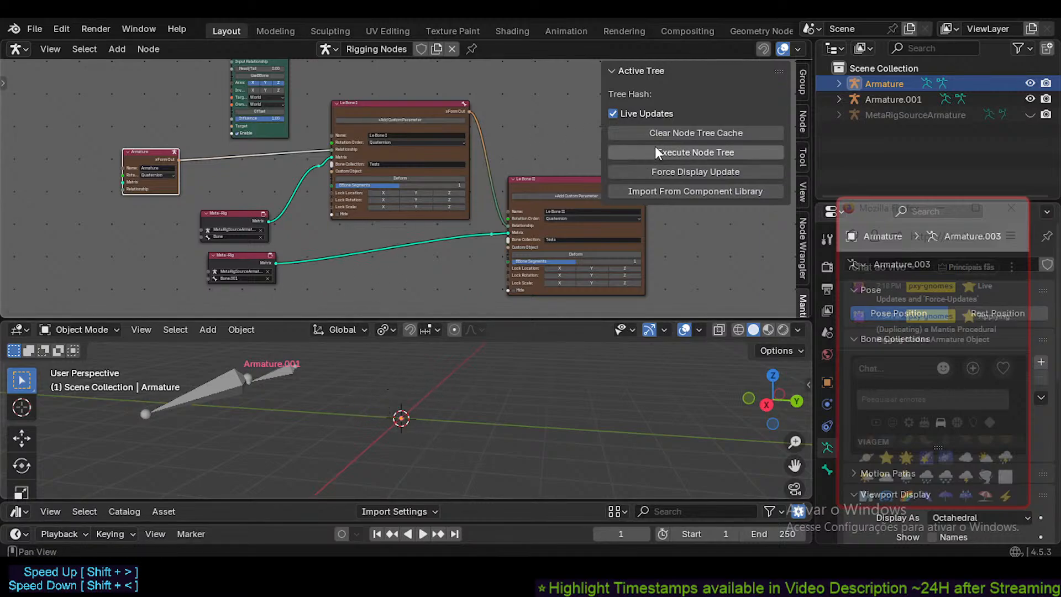
# - Toggle Le Bone I's Hide option to make the live update regenerate the Armature object's bones
pyautogui.moveTo(452, 151)
pyautogui.mouseDown(button='middle')
pyautogui.moveTo(473, 160)
pyautogui.moveTo(451, 159)
pyautogui.mouseUp(button='middle')
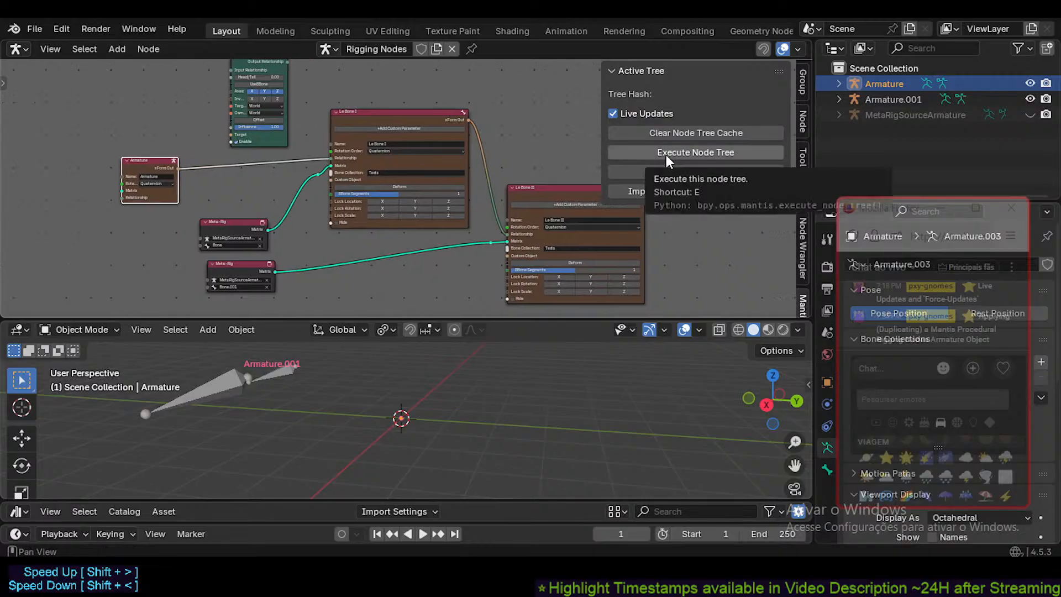
pyautogui.moveTo(284, 174); pyautogui.dragTo(292, 177, button='middle')
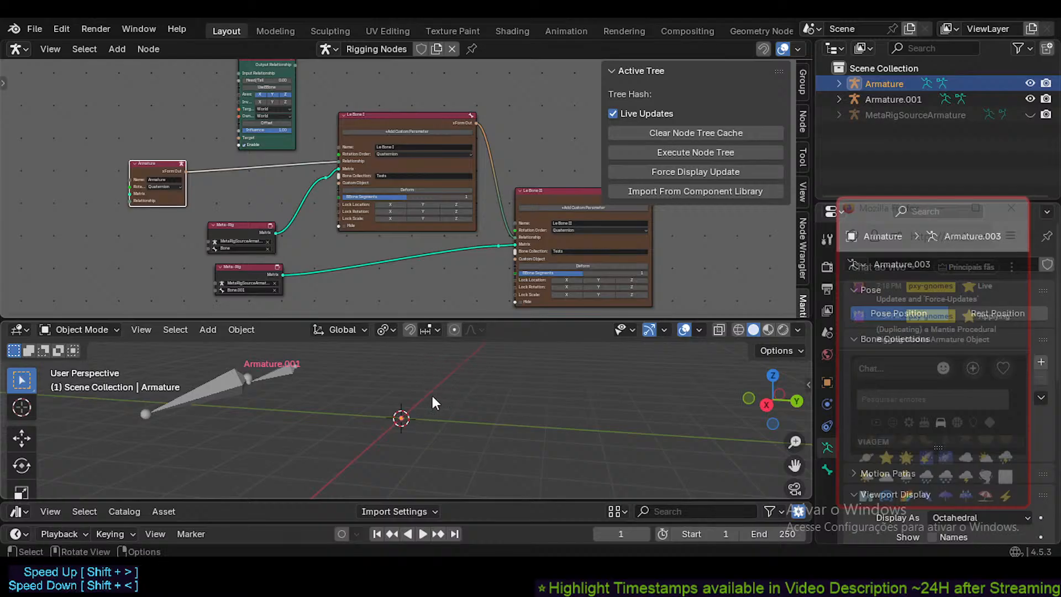
pyautogui.moveTo(368, 227); pyautogui.dragTo(381, 232, button='middle')
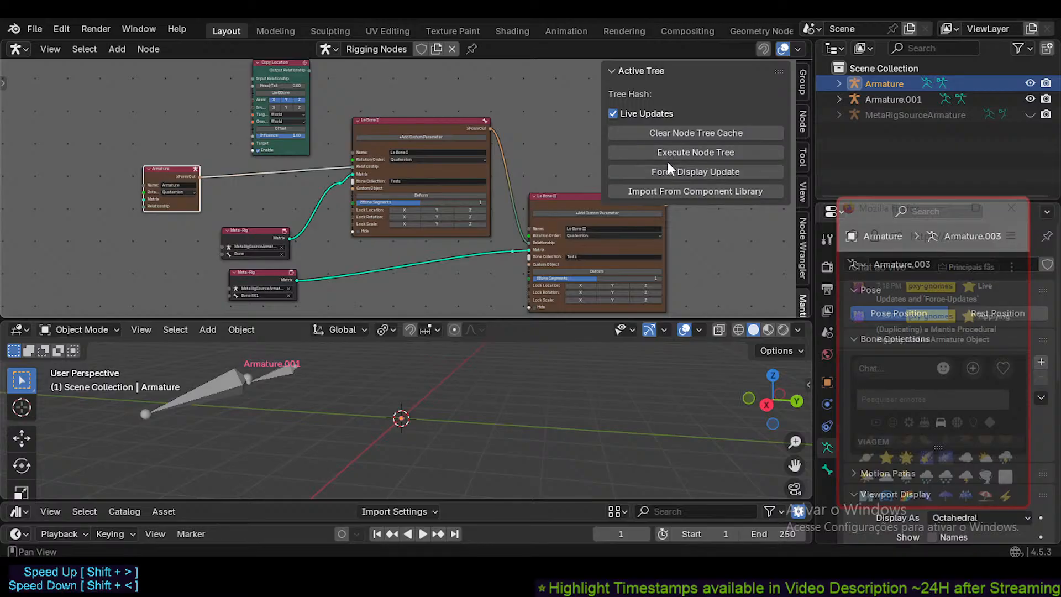
pyautogui.click(216, 389)
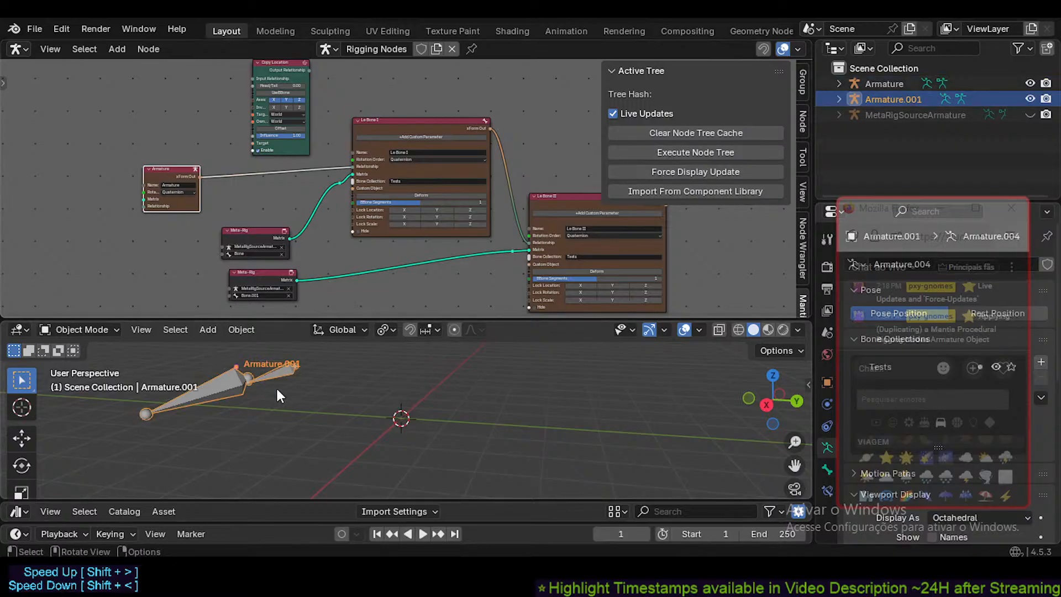
pyautogui.click(360, 231)
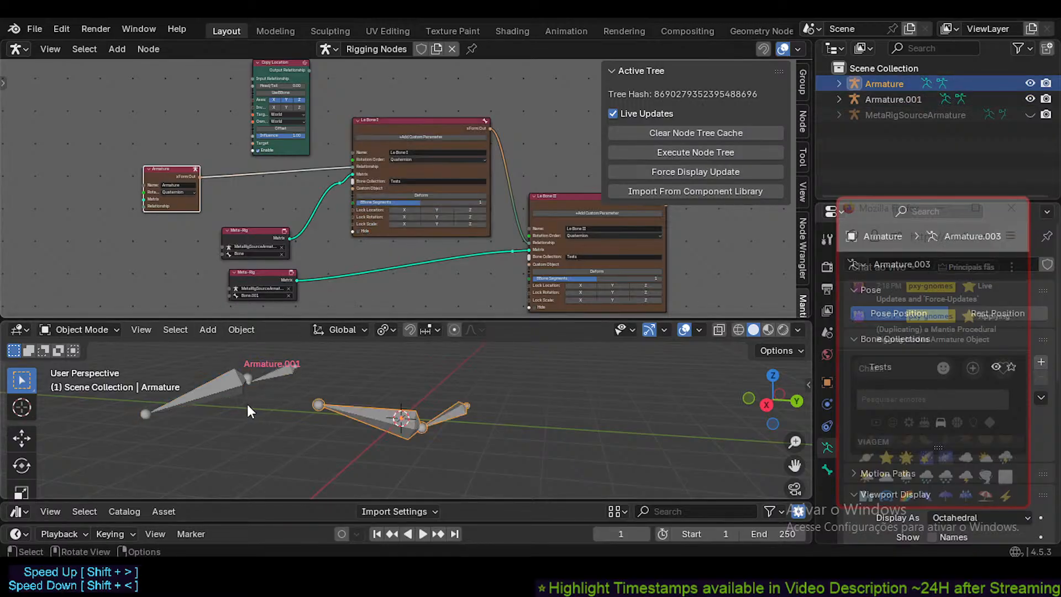
# - Select Armature.001 and compare it with the generated armature and the Armature node
pyautogui.click(254, 374)
pyautogui.moveTo(238, 393); pyautogui.dragTo(280, 409, button='middle')
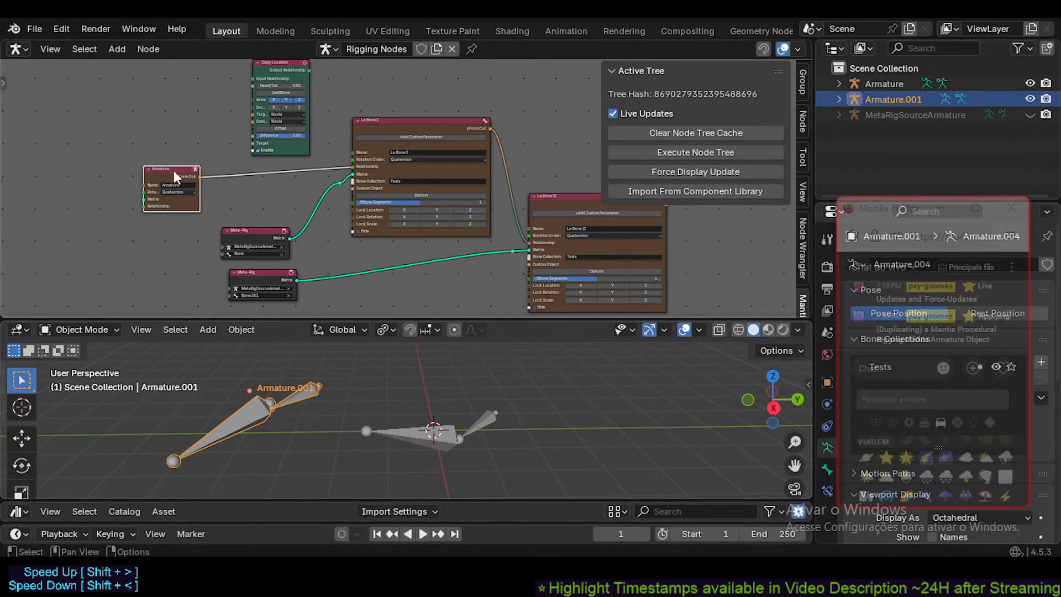
pyautogui.scroll(2, 165, 168)
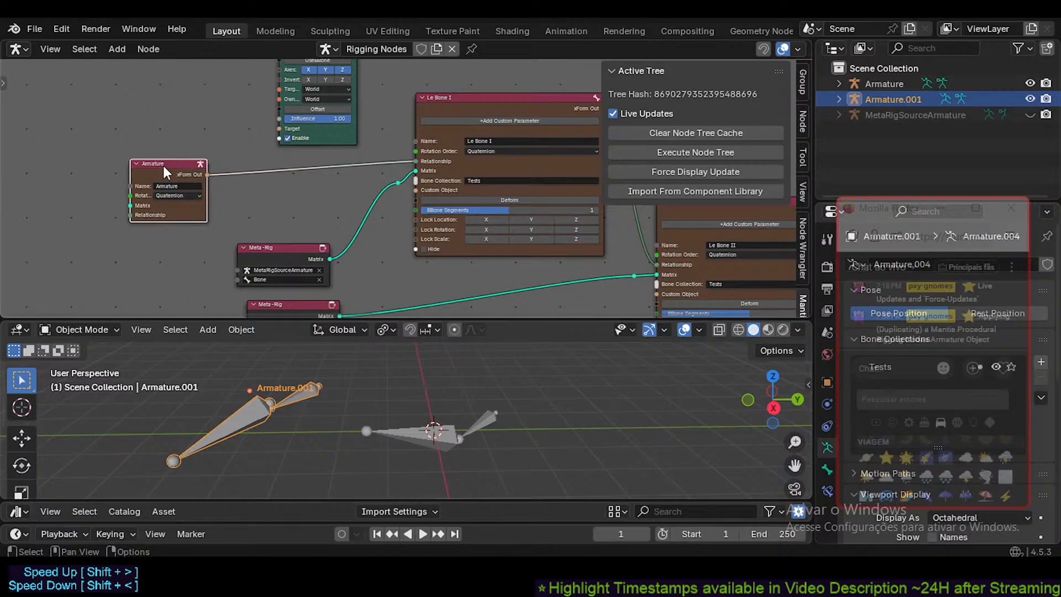
pyautogui.scroll(-2, 164, 165)
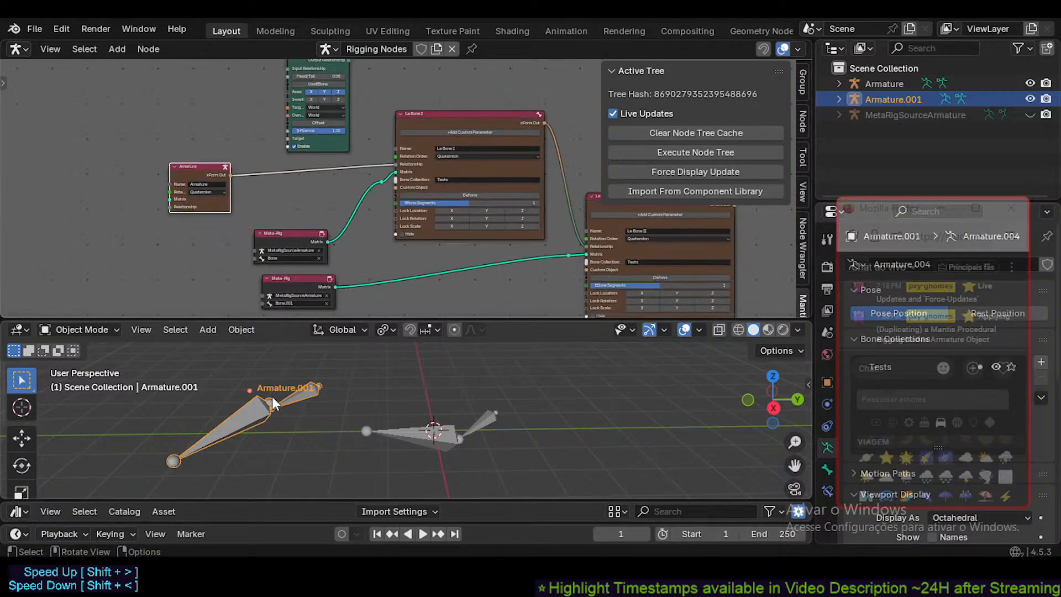
pyautogui.moveTo(277, 387); pyautogui.dragTo(264, 382, button='middle')
pyautogui.moveTo(392, 181); pyautogui.dragTo(307, 170, button='middle')
pyautogui.scroll(-2, 360, 160)
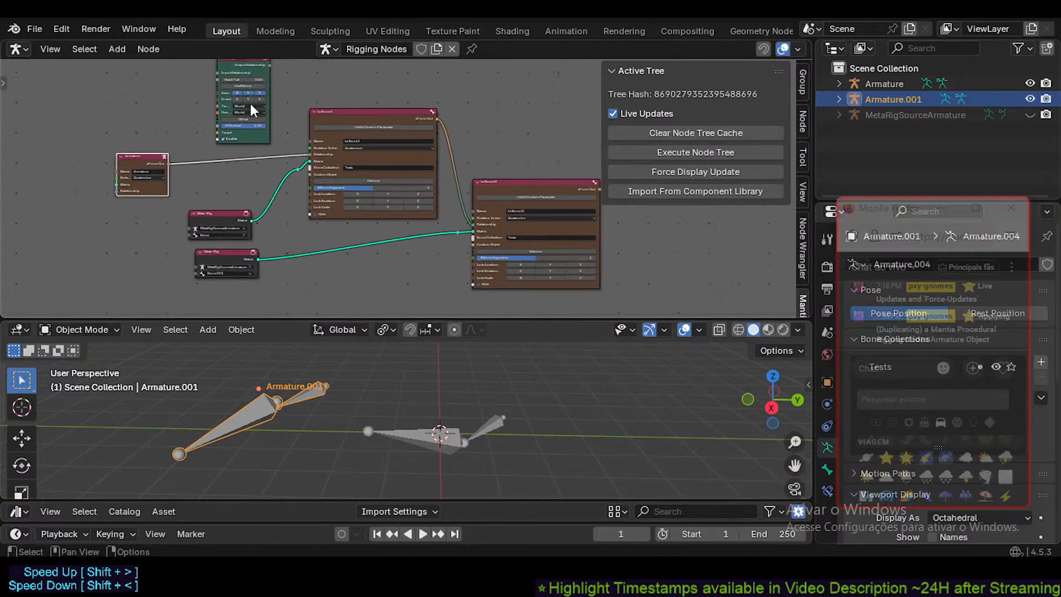
# - Examine the complete rig node tree, from the Meta-Rig nodes to the two bone nodes
pyautogui.moveTo(123, 83); pyautogui.dragTo(526, 294)
pyautogui.moveTo(326, 180); pyautogui.dragTo(412, 209, button='middle')
pyautogui.moveTo(371, 246); pyautogui.dragTo(302, 175, button='middle')
pyautogui.moveTo(291, 112); pyautogui.dragTo(299, 142, button='middle')
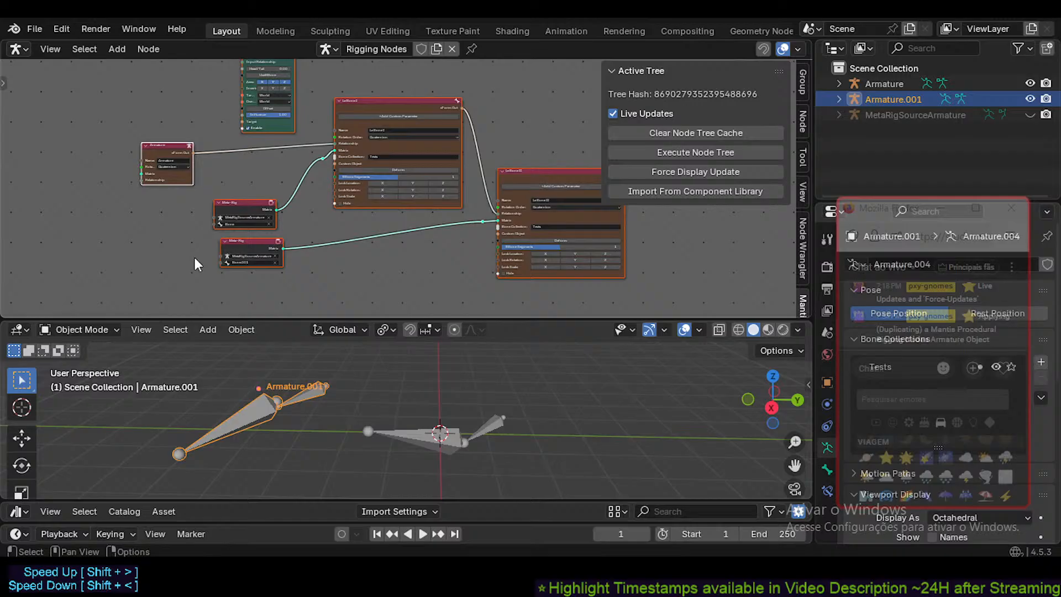
pyautogui.click(227, 247)
pyautogui.moveTo(204, 250); pyautogui.dragTo(210, 276, button='middle')
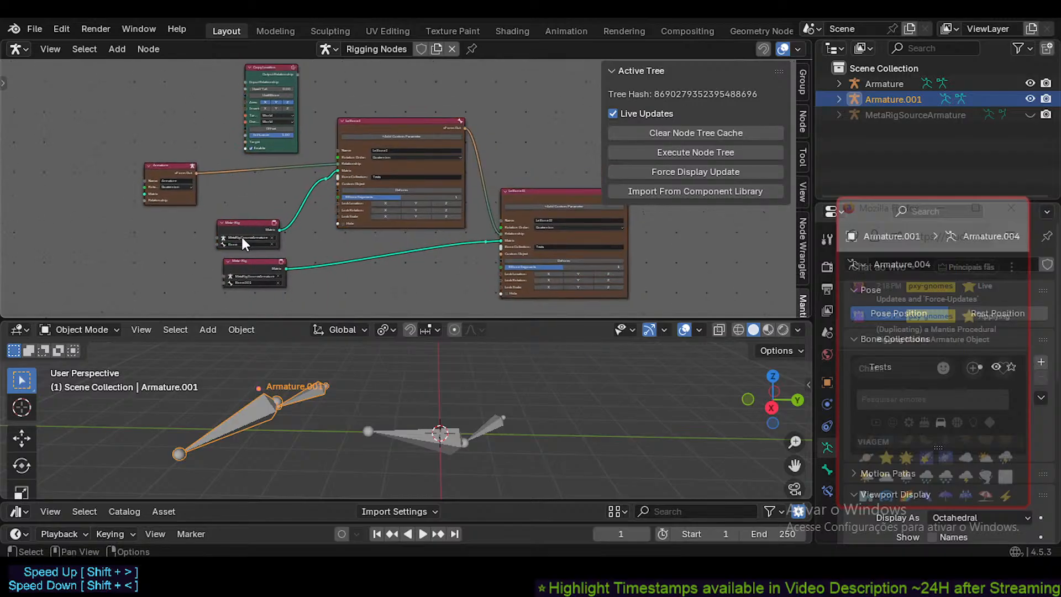
# - Review how the Armature node and the two Meta-Rig nodes link into Le Bone I and Le Bone II
pyautogui.moveTo(241, 237); pyautogui.dragTo(228, 236, button='middle')
pyautogui.moveTo(143, 249); pyautogui.dragTo(152, 231, button='middle')
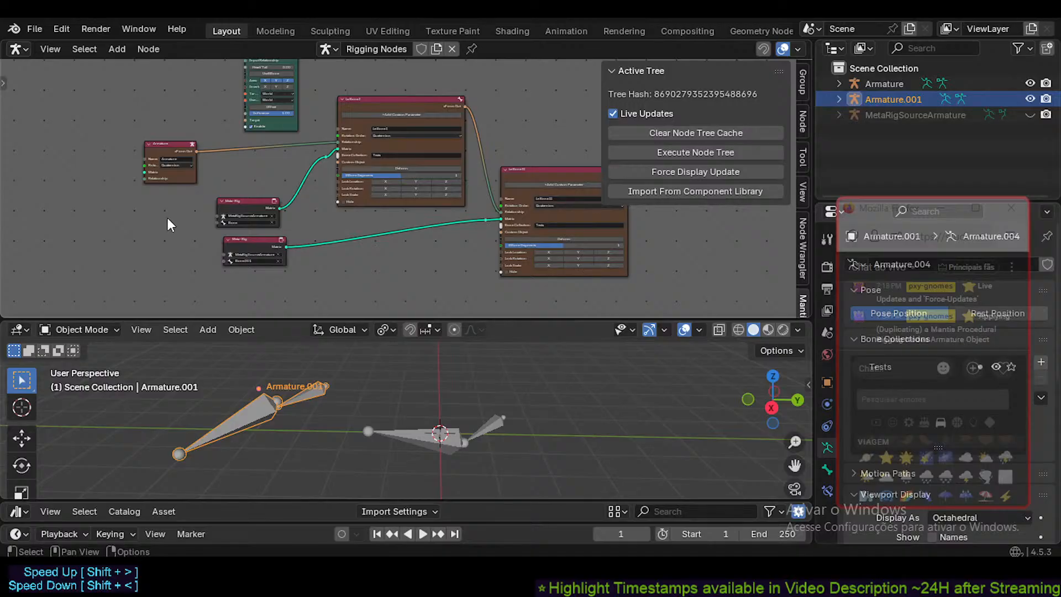
pyautogui.moveTo(288, 239); pyautogui.dragTo(225, 253, button='middle')
pyautogui.scroll(-1, 243, 238)
pyautogui.scroll(1, 243, 238)
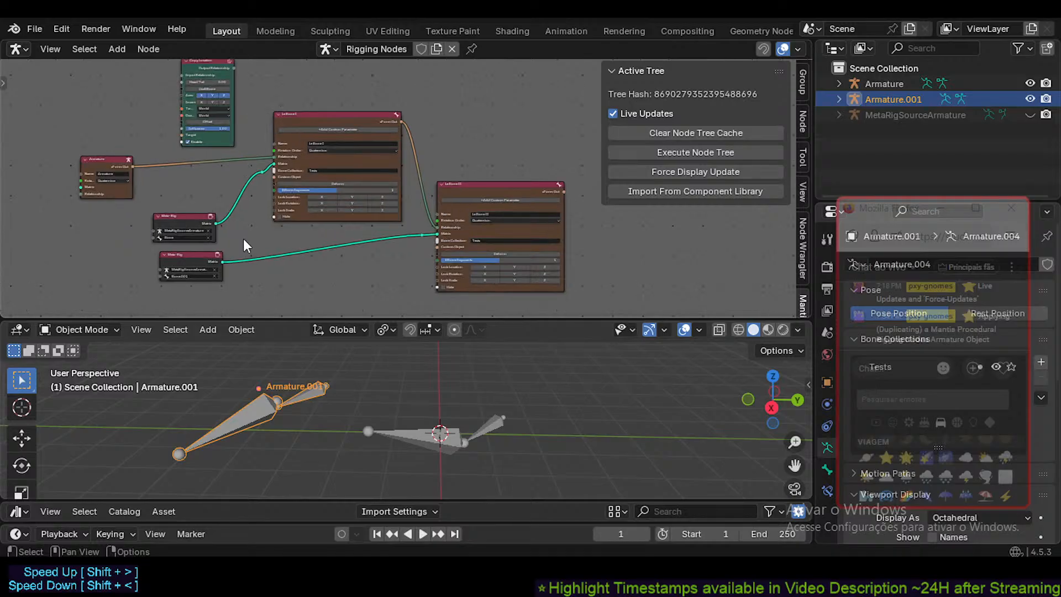
pyautogui.scroll(1, 243, 239)
pyautogui.moveTo(349, 196); pyautogui.dragTo(312, 197, button='middle')
pyautogui.scroll(-1, 313, 199)
pyautogui.moveTo(267, 271); pyautogui.dragTo(297, 287, button='middle')
pyautogui.scroll(-1, 183, 250)
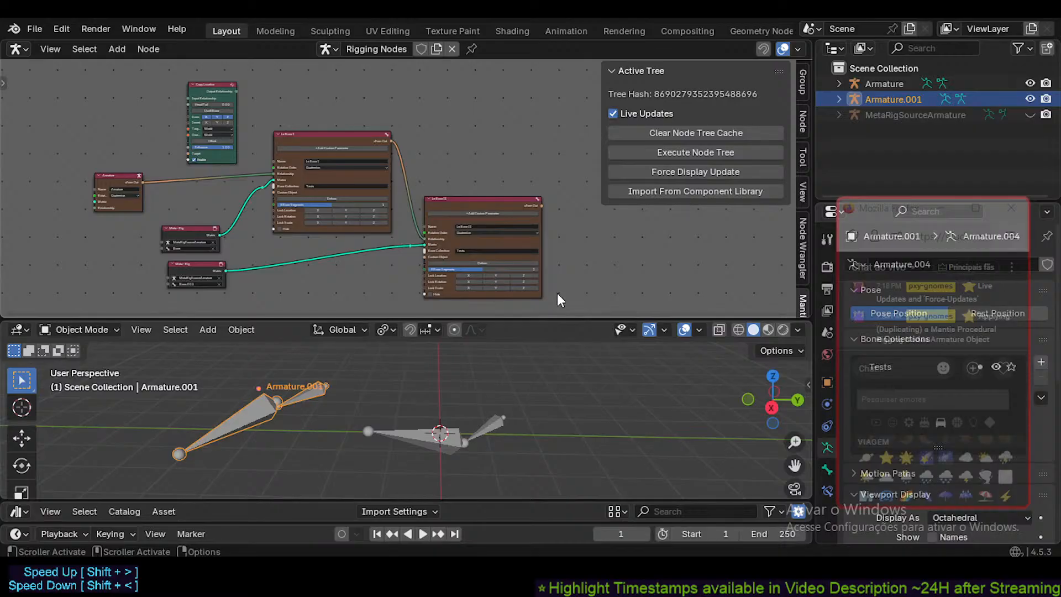
pyautogui.moveTo(556, 294); pyautogui.dragTo(578, 268, button='middle')
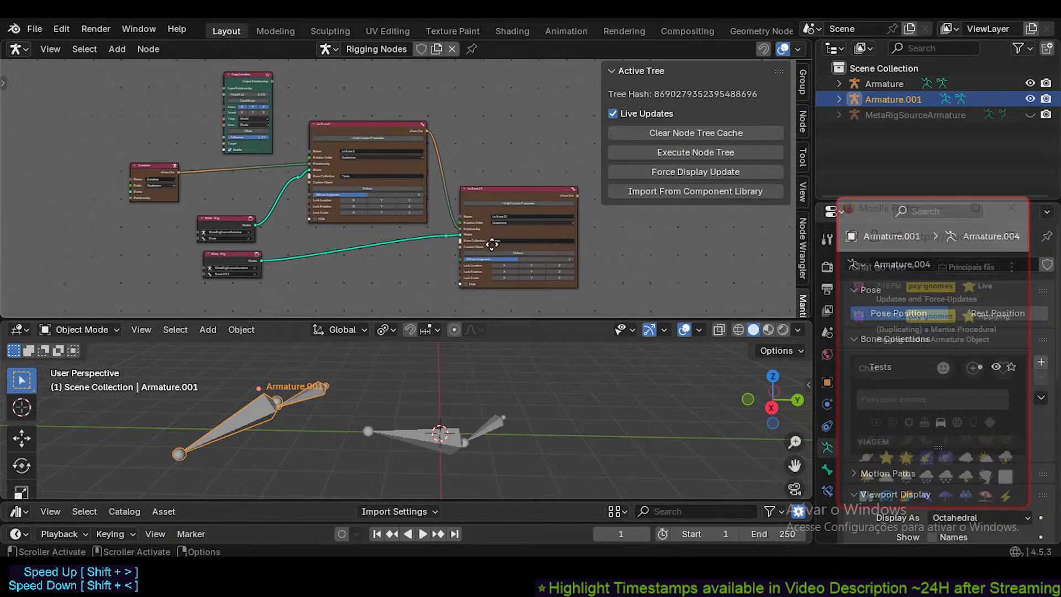
pyautogui.scroll(2, 221, 208)
pyautogui.scroll(-1, 232, 199)
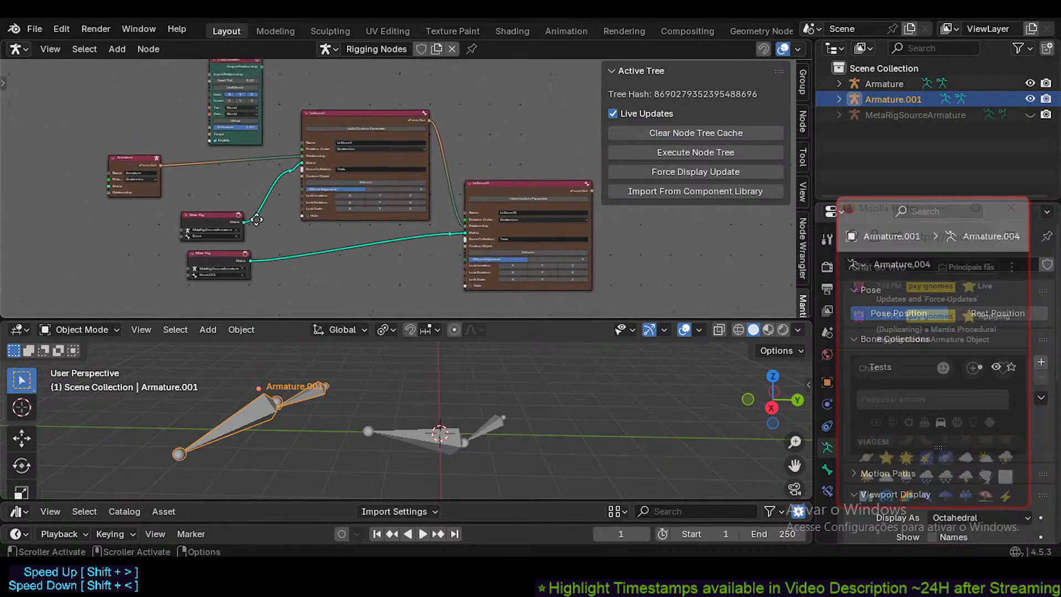
pyautogui.moveTo(258, 235)
pyautogui.mouseDown(button='middle')
pyautogui.moveTo(246, 217)
pyautogui.moveTo(270, 227)
pyautogui.mouseUp(button='middle')
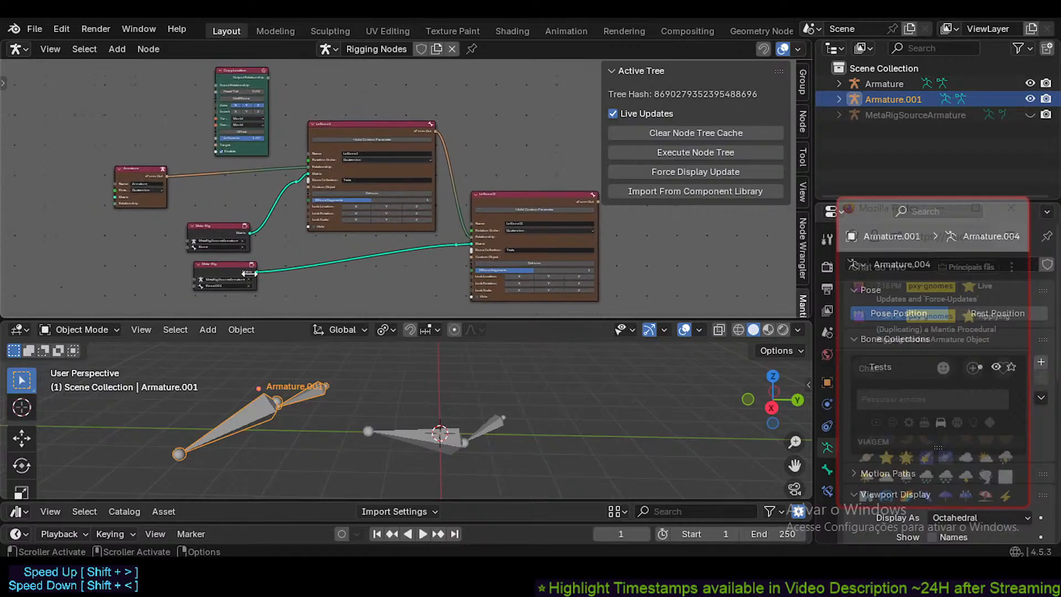
# - Move Armature.001 slightly downward in the viewport, separately from the generated armature
pyautogui.moveTo(249, 408)
pyautogui.mouseDown(button='middle')
pyautogui.moveTo(245, 400)
pyautogui.moveTo(270, 389)
pyautogui.moveTo(227, 410)
pyautogui.mouseUp(button='middle')
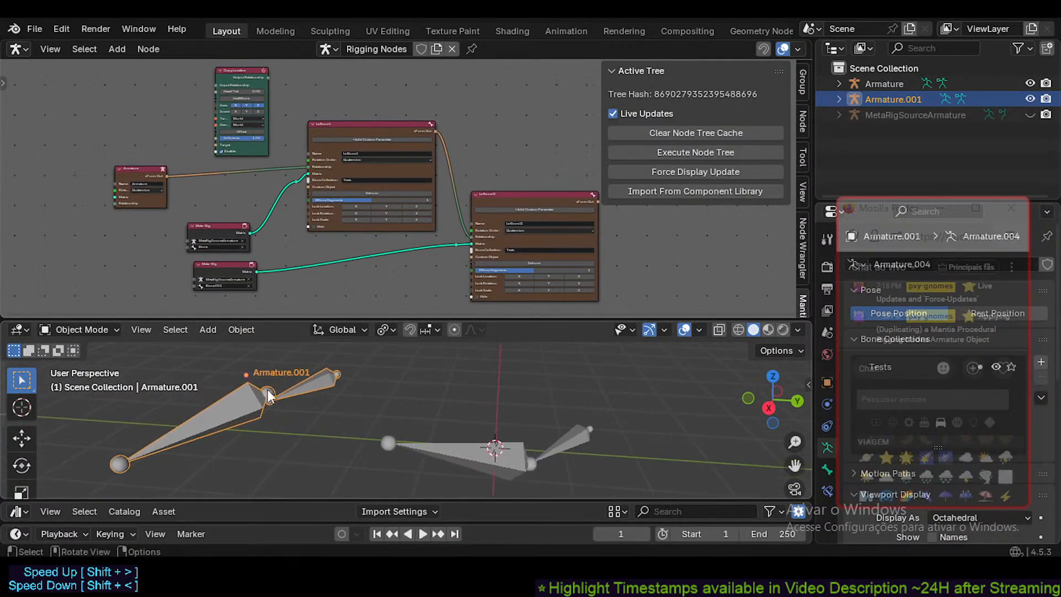
pyautogui.press('g')
pyautogui.click(273, 415)
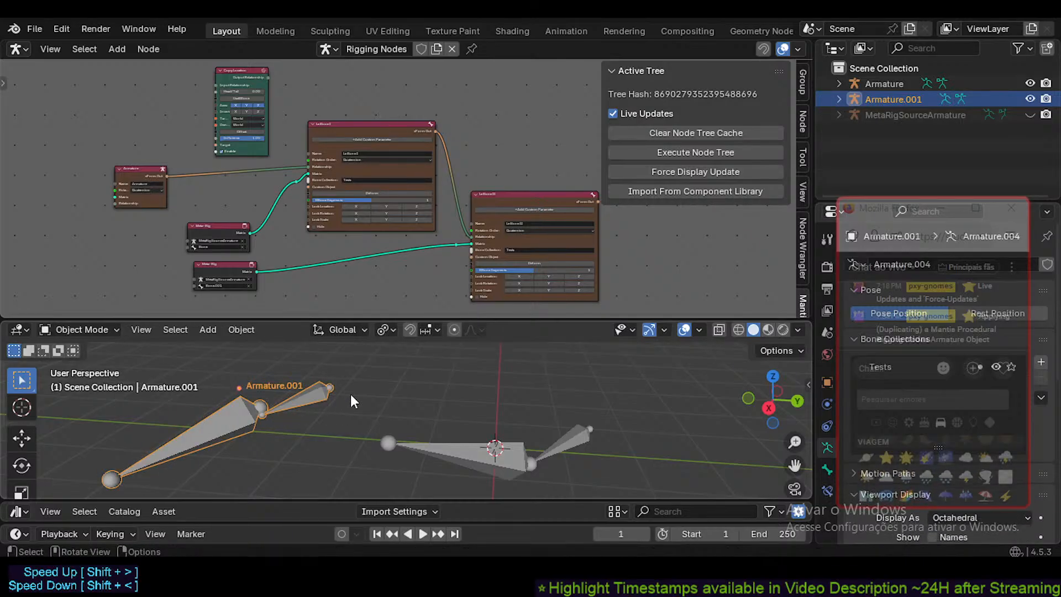
# - Turn the Hide option of Le Bone I and Le Bone II on and back off to test the live update
pyautogui.scroll(1, 390, 272)
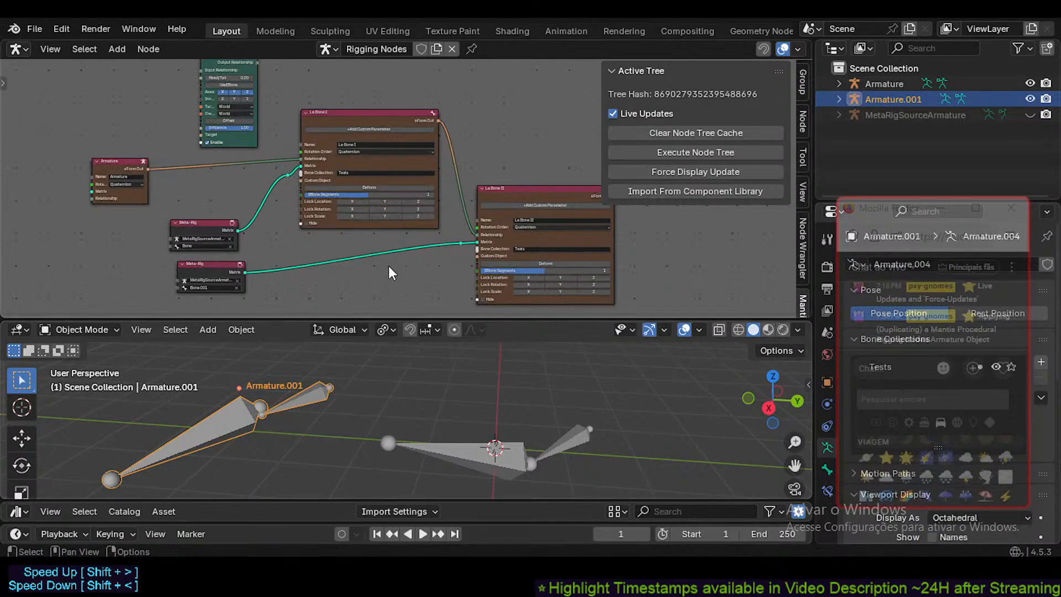
pyautogui.click(306, 224)
pyautogui.click(489, 298)
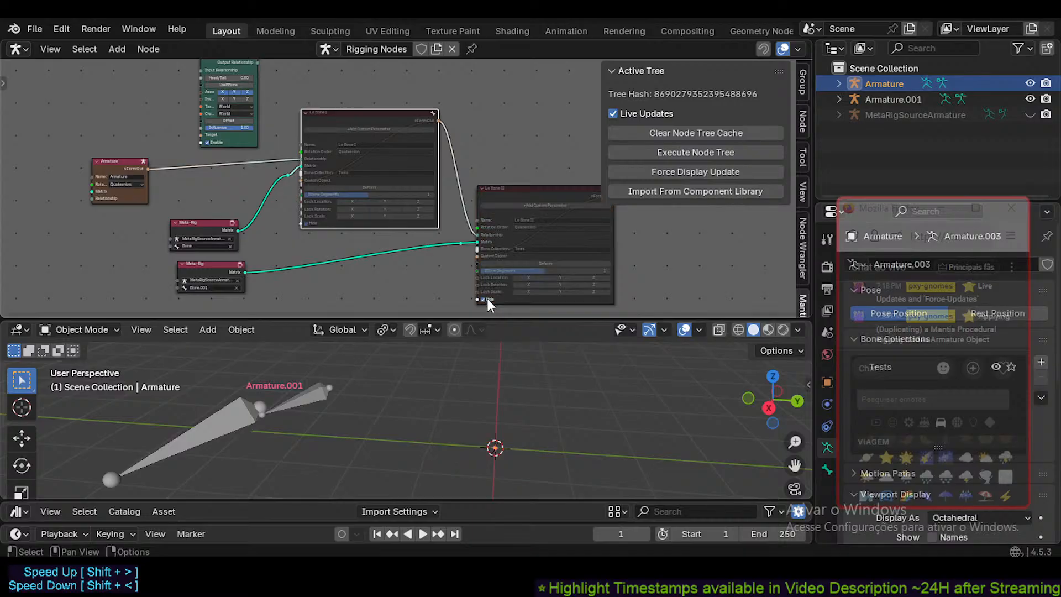
pyautogui.click(487, 298)
pyautogui.click(306, 224)
pyautogui.scroll(-1, 307, 224)
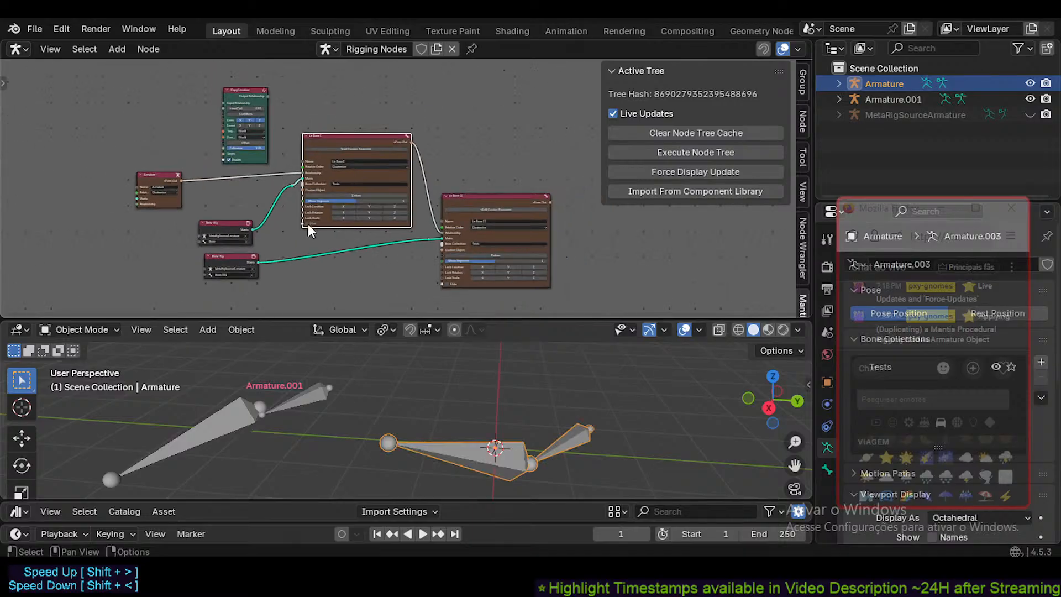
# - Unlink the Rigging Nodes tree from the node editor and delete the generated Armature object
pyautogui.click(452, 50)
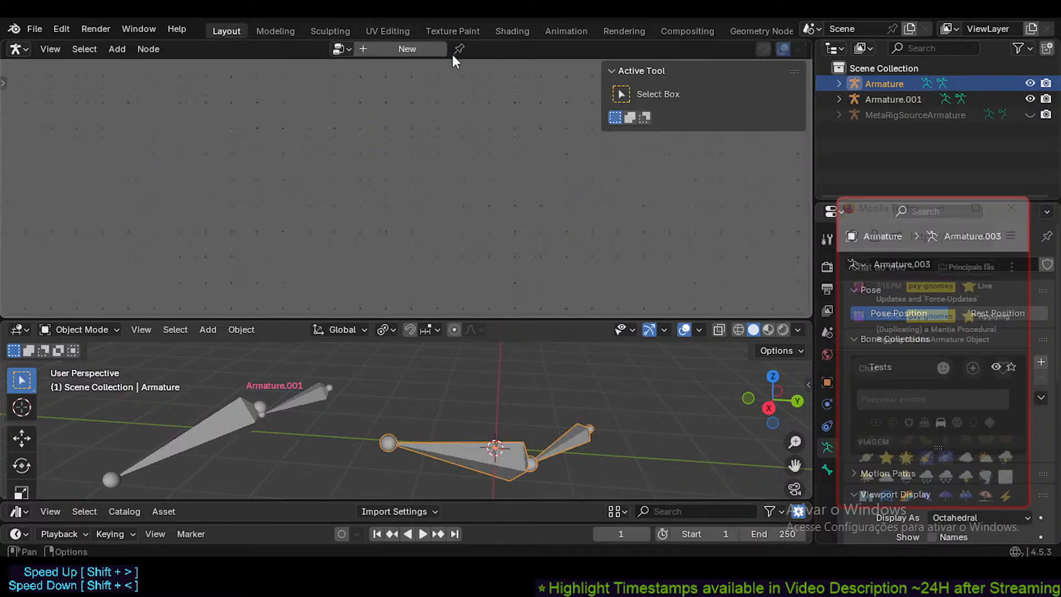
pyautogui.press('x')
pyautogui.click(478, 457)
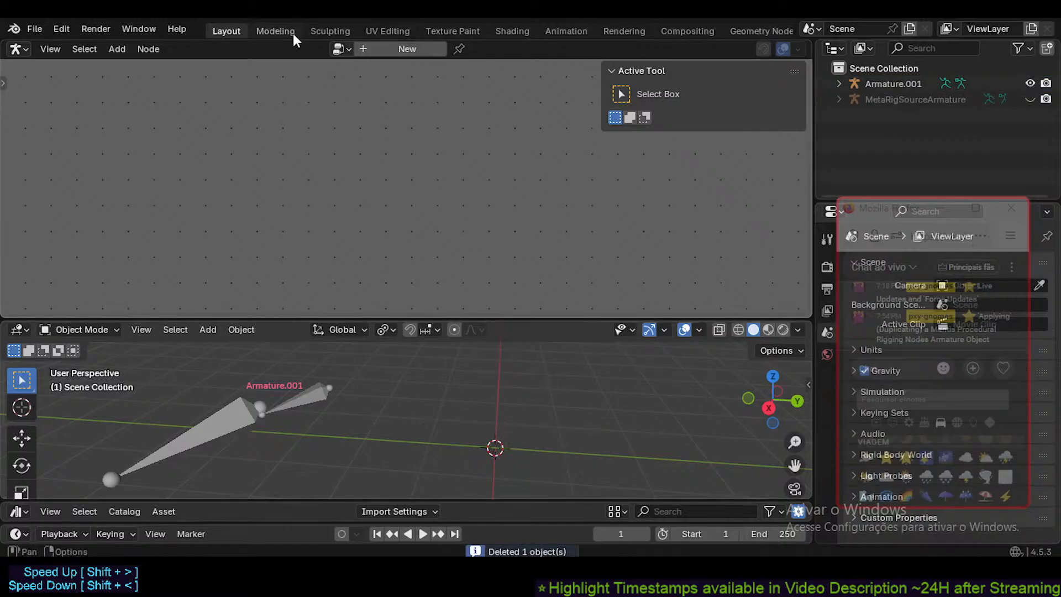
pyautogui.click(344, 51)
pyautogui.click(346, 51)
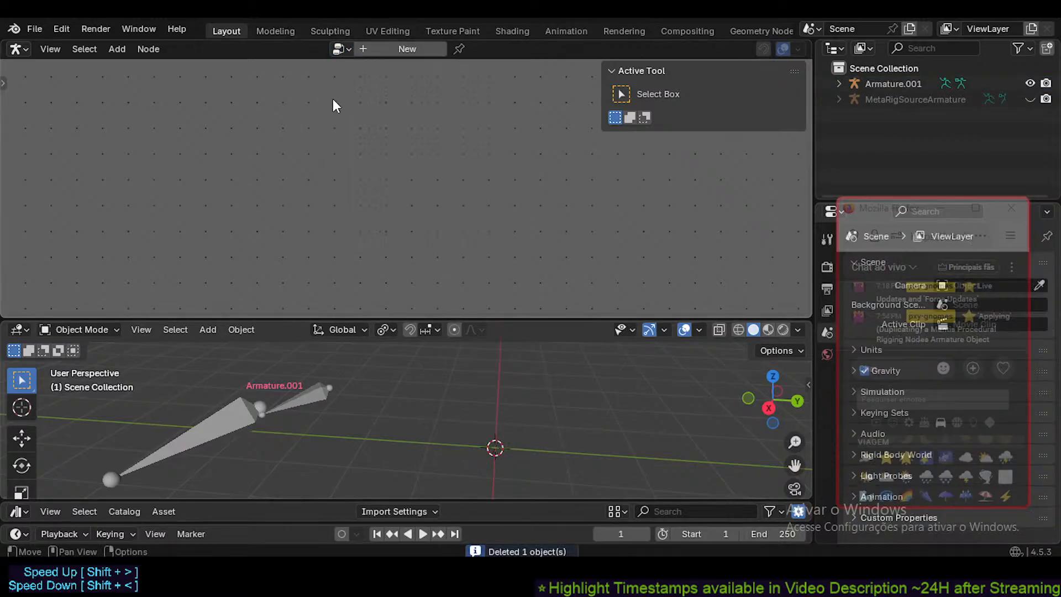
# - Delete the hidden MetaRigSourceArmature object from the scene collection
pyautogui.click(917, 98)
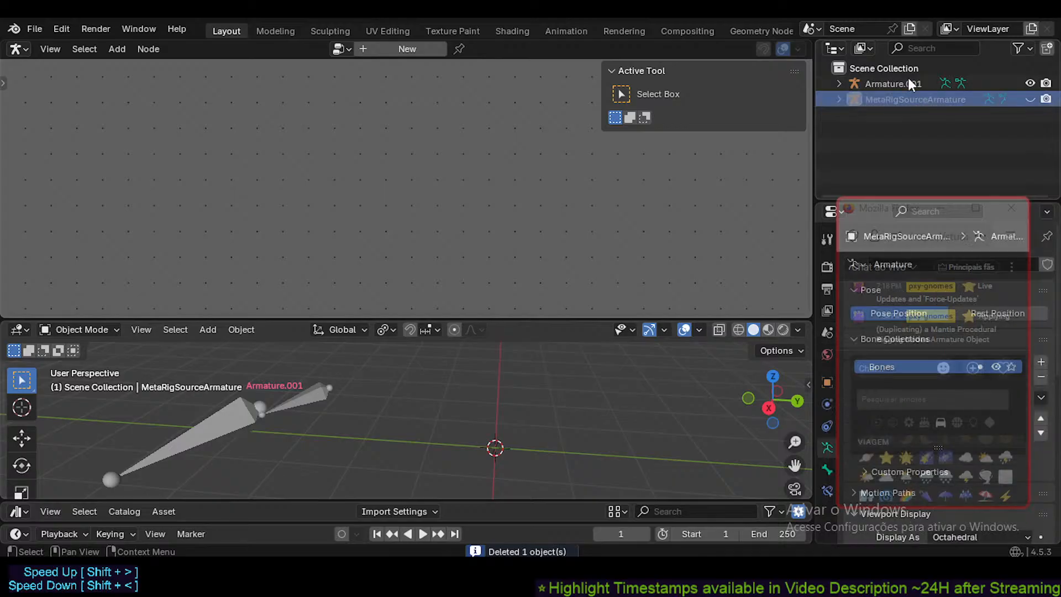
pyautogui.click(907, 83)
pyautogui.click(887, 102)
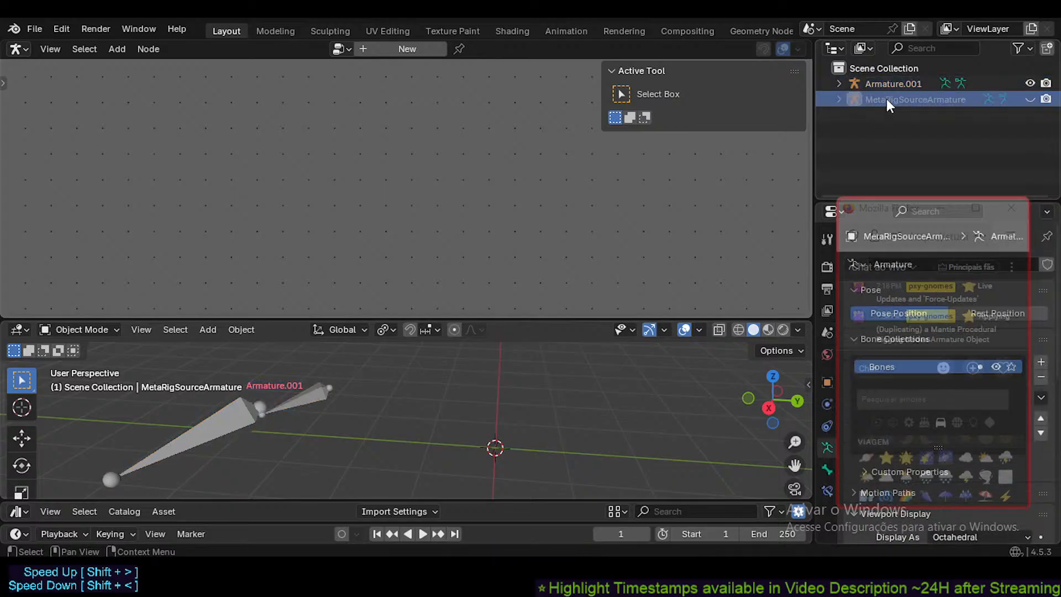
pyautogui.press('Delete')
# - Move the remaining Armature.001 object closer to the 3D cursor at the world origin
pyautogui.click(297, 396)
pyautogui.press('g')
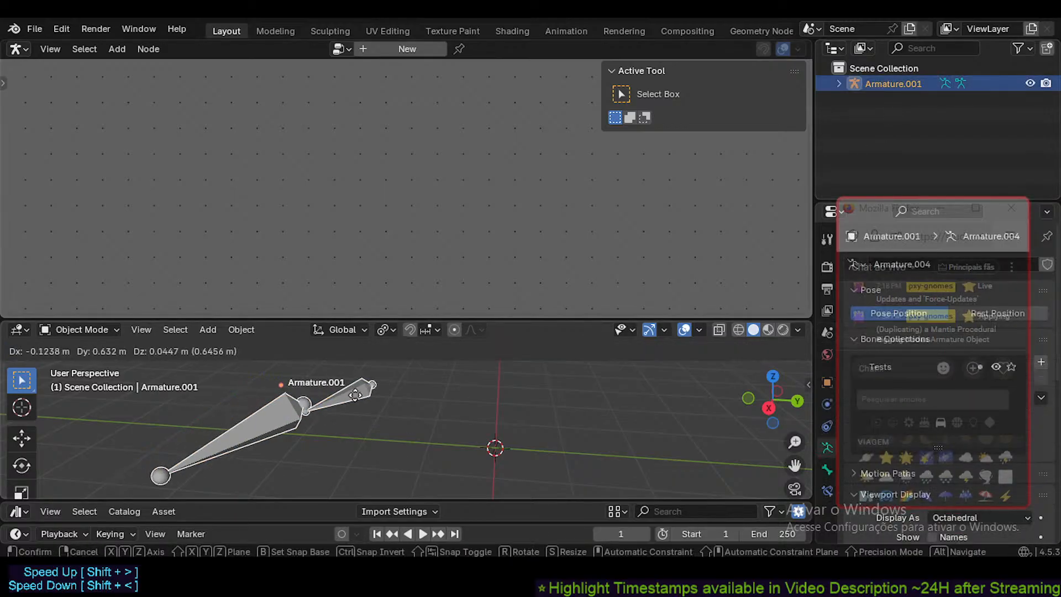
pyautogui.click(381, 388)
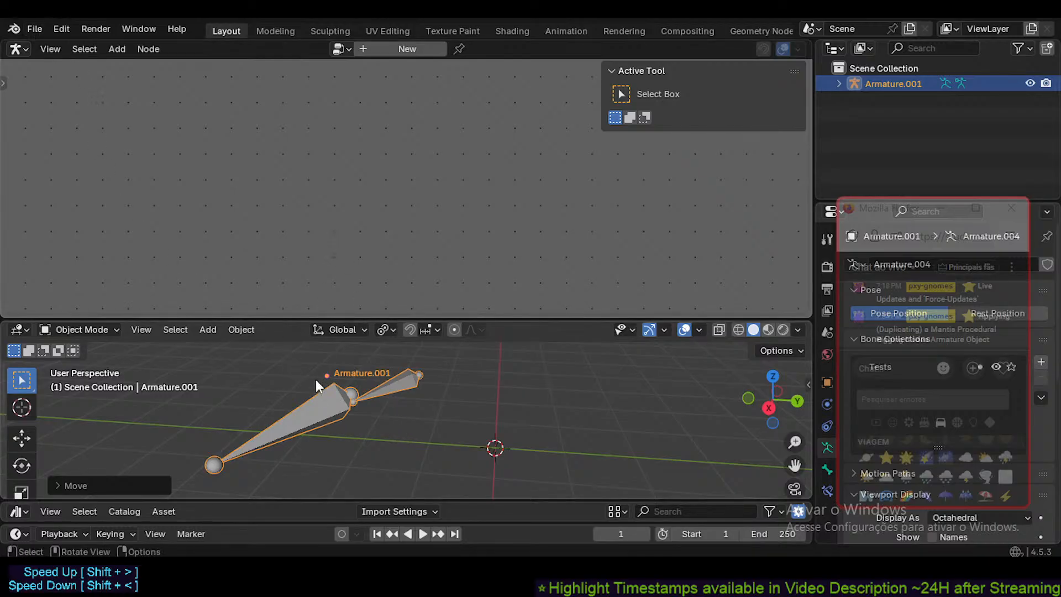
# - Check the node tree selector of the empty node editor and show that editor's tool shelf
pyautogui.click(341, 48)
pyautogui.click(343, 48)
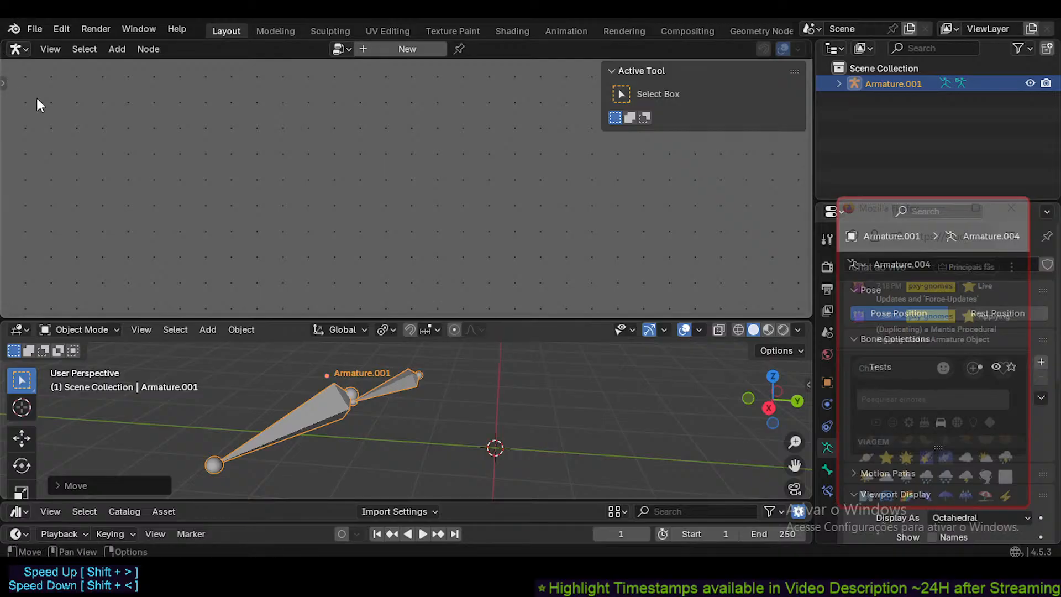
pyautogui.press('t')
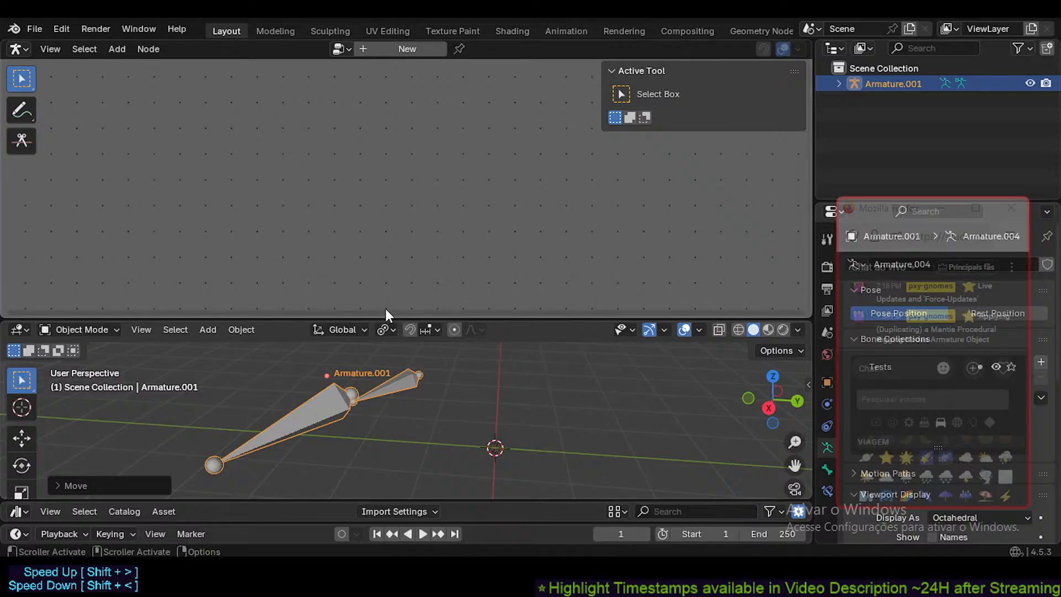
# - Enlarge the 3D viewport at the expense of the node editor to inspect Armature.001
pyautogui.moveTo(339, 407)
pyautogui.mouseDown(button='middle')
pyautogui.moveTo(381, 413)
pyautogui.moveTo(360, 407)
pyautogui.mouseUp(button='middle')
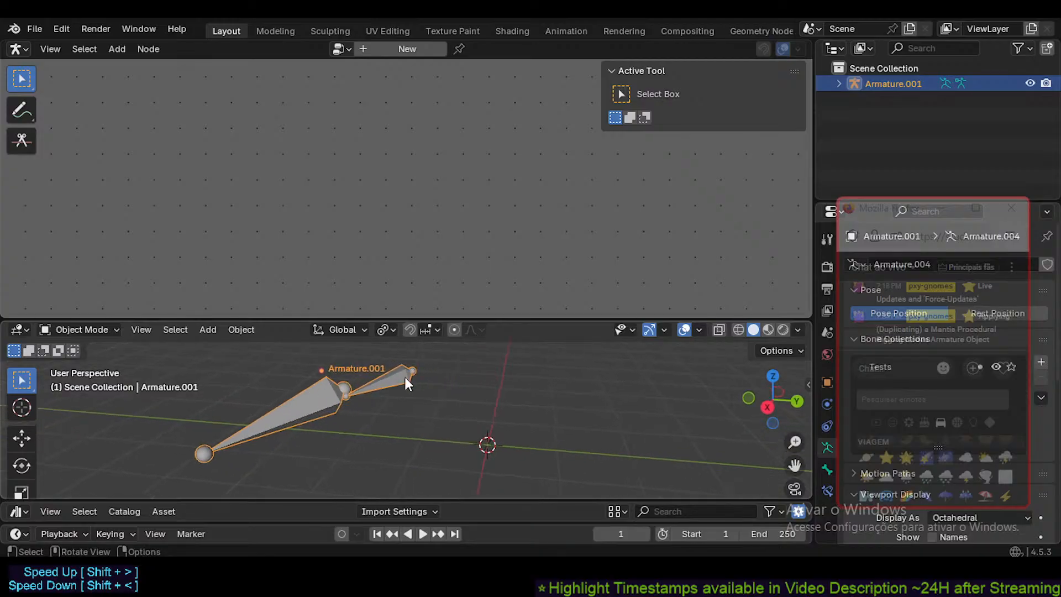
pyautogui.moveTo(452, 409); pyautogui.dragTo(459, 381, button='middle')
pyautogui.moveTo(465, 321); pyautogui.dragTo(423, 329)
pyautogui.moveTo(323, 375); pyautogui.dragTo(367, 399, button='middle')
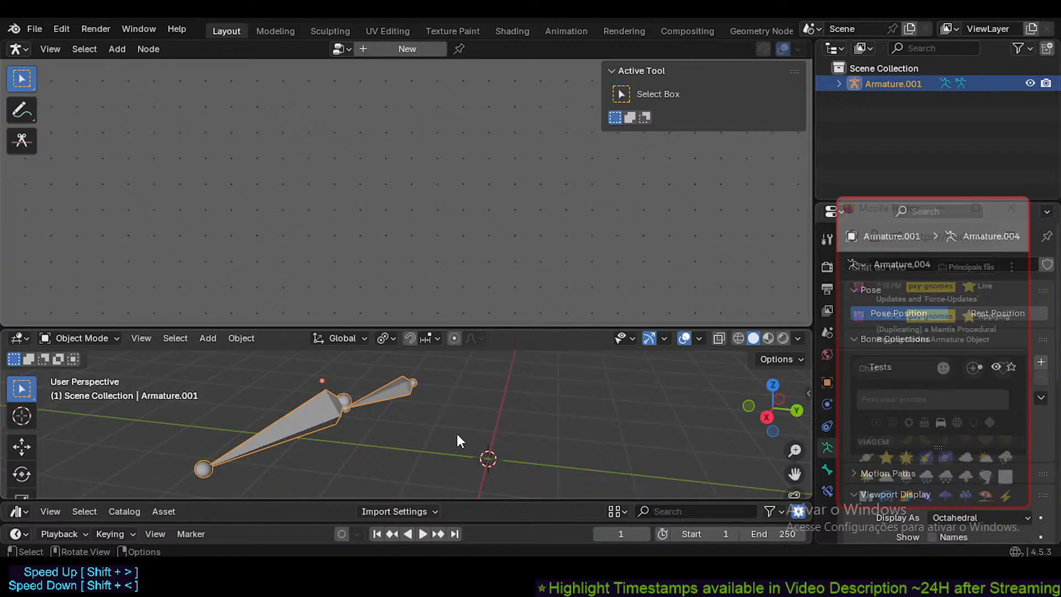
pyautogui.moveTo(457, 325); pyautogui.dragTo(459, 185)
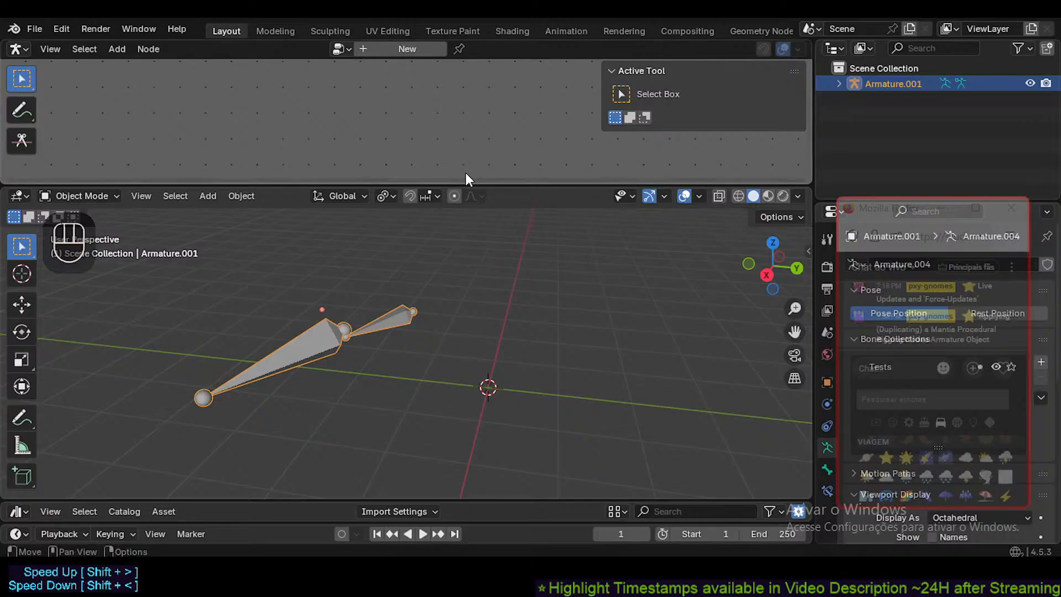
pyautogui.moveTo(466, 185); pyautogui.dragTo(460, 219)
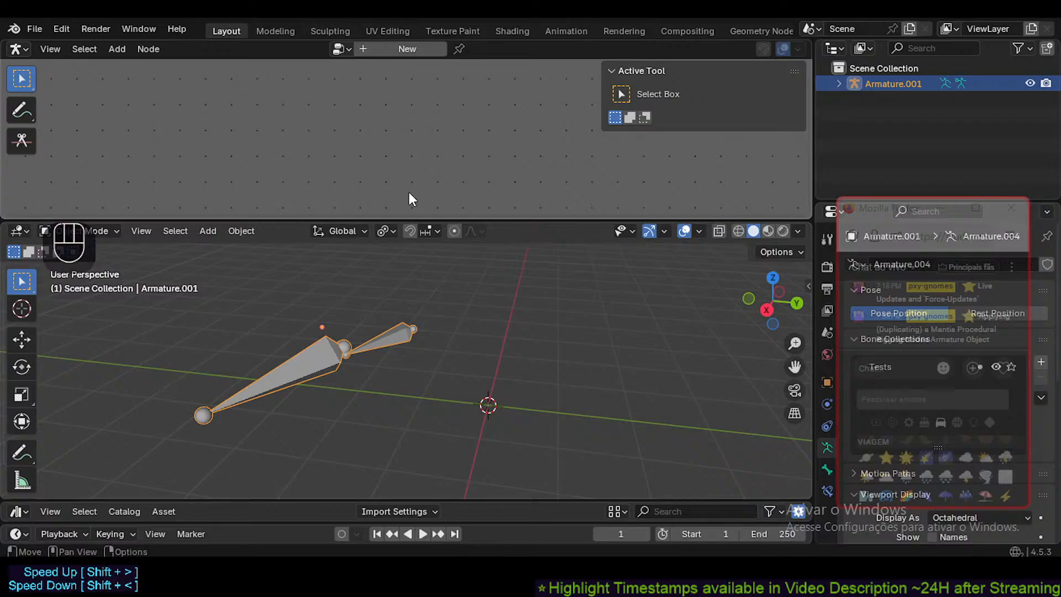
pyautogui.moveTo(424, 219)
pyautogui.mouseDown()
pyautogui.moveTo(423, 243)
pyautogui.moveTo(426, 212)
pyautogui.mouseUp()
pyautogui.moveTo(412, 319); pyautogui.dragTo(379, 341, button='middle')
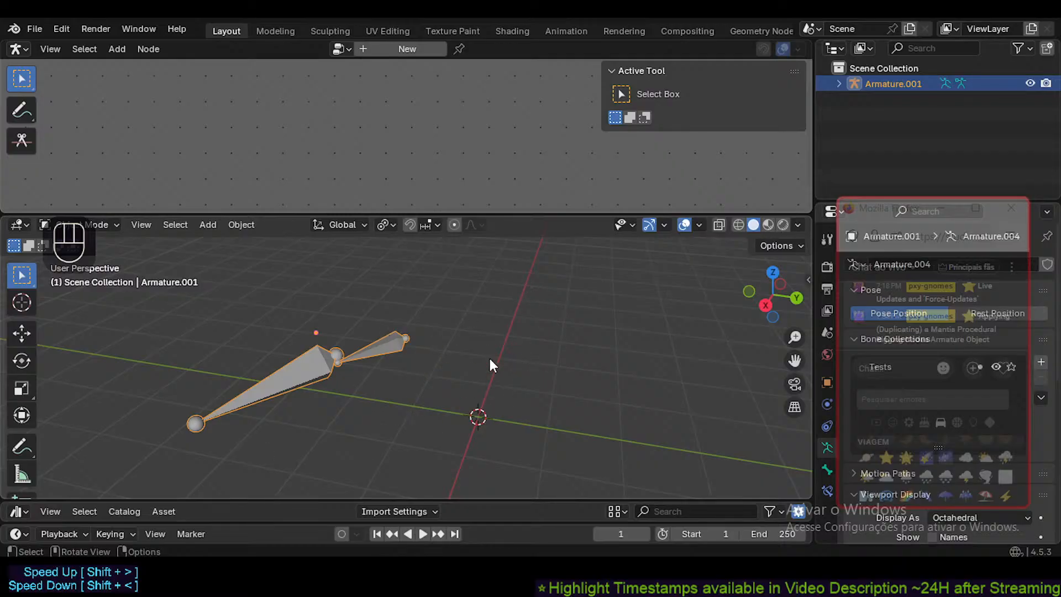
pyautogui.click(478, 304)
pyautogui.moveTo(479, 298); pyautogui.dragTo(95, 469)
pyautogui.click(320, 338)
pyautogui.click(463, 391)
pyautogui.moveTo(511, 457); pyautogui.dragTo(666, 219)
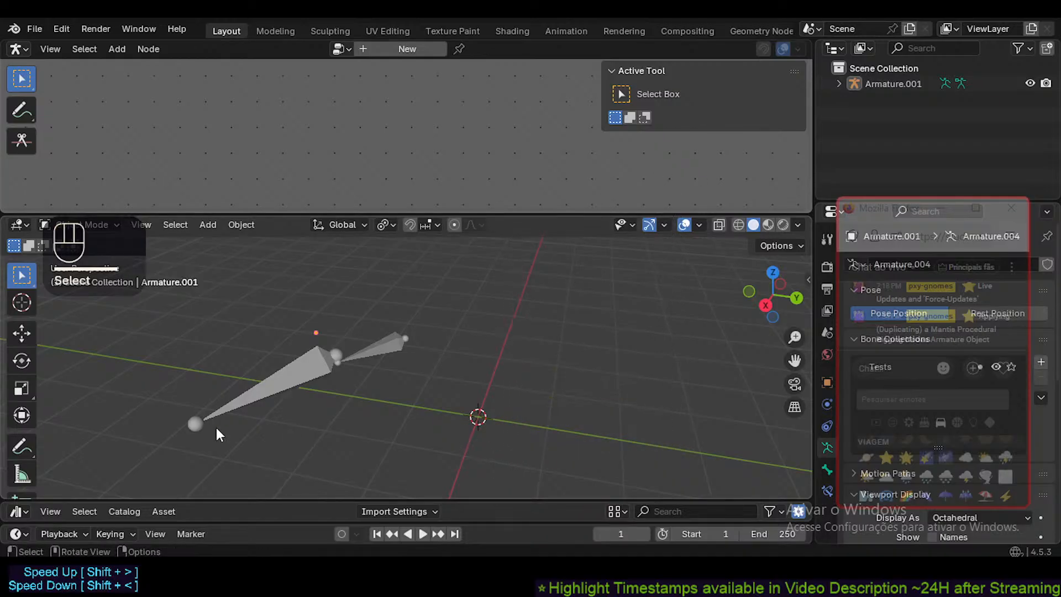
pyautogui.click(256, 386)
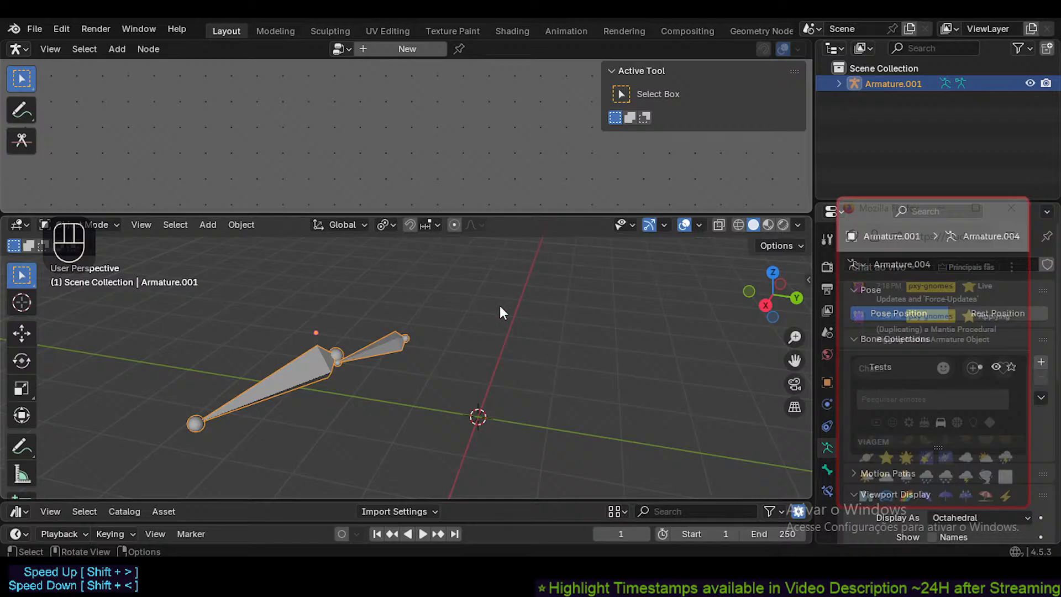
pyautogui.moveTo(532, 353); pyautogui.dragTo(391, 381, button='middle')
pyautogui.click(340, 384)
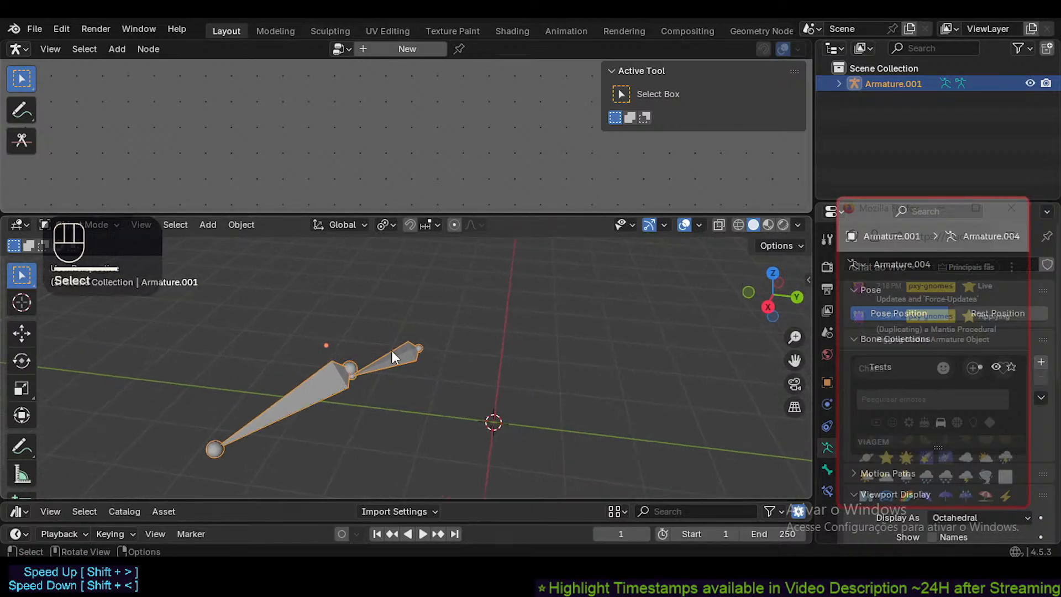
pyautogui.moveTo(170, 294); pyautogui.dragTo(431, 485)
pyautogui.moveTo(459, 275); pyautogui.dragTo(172, 478)
pyautogui.click(340, 386)
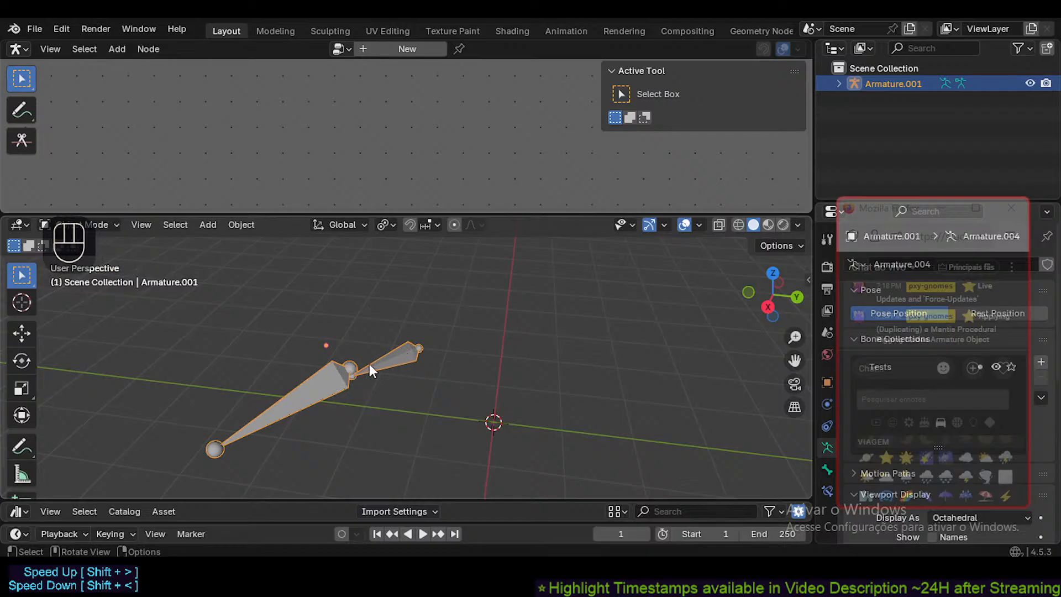
pyautogui.click(383, 367)
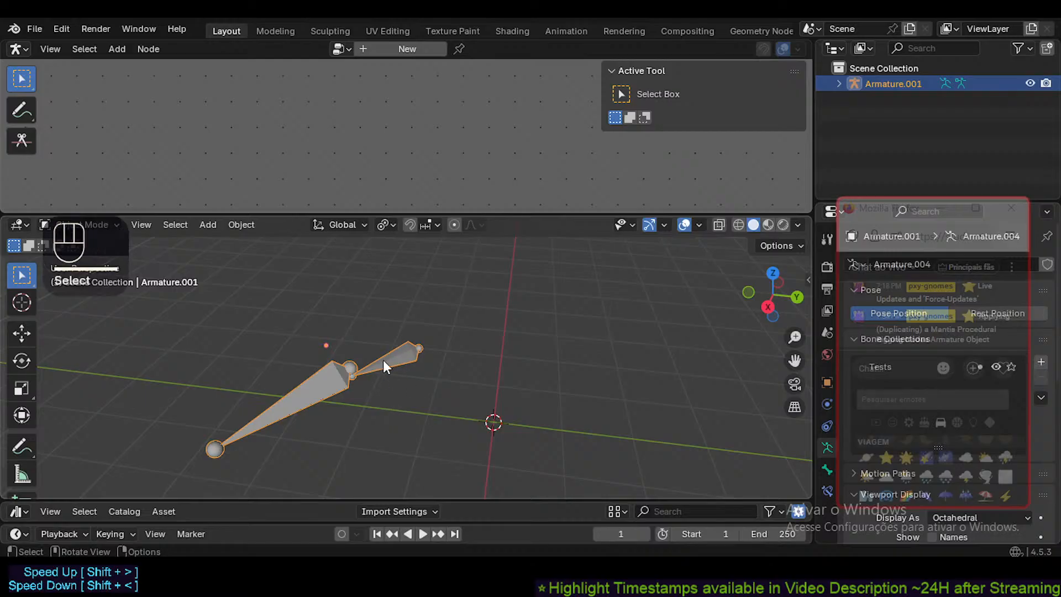
pyautogui.moveTo(400, 340); pyautogui.dragTo(430, 364, button='middle')
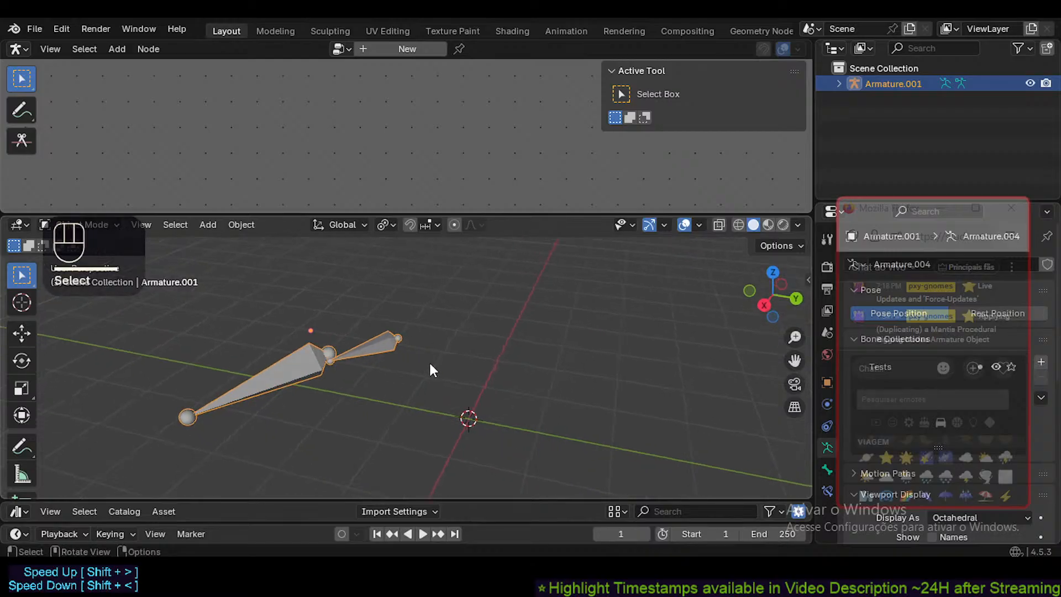
pyautogui.moveTo(240, 315); pyautogui.dragTo(406, 412)
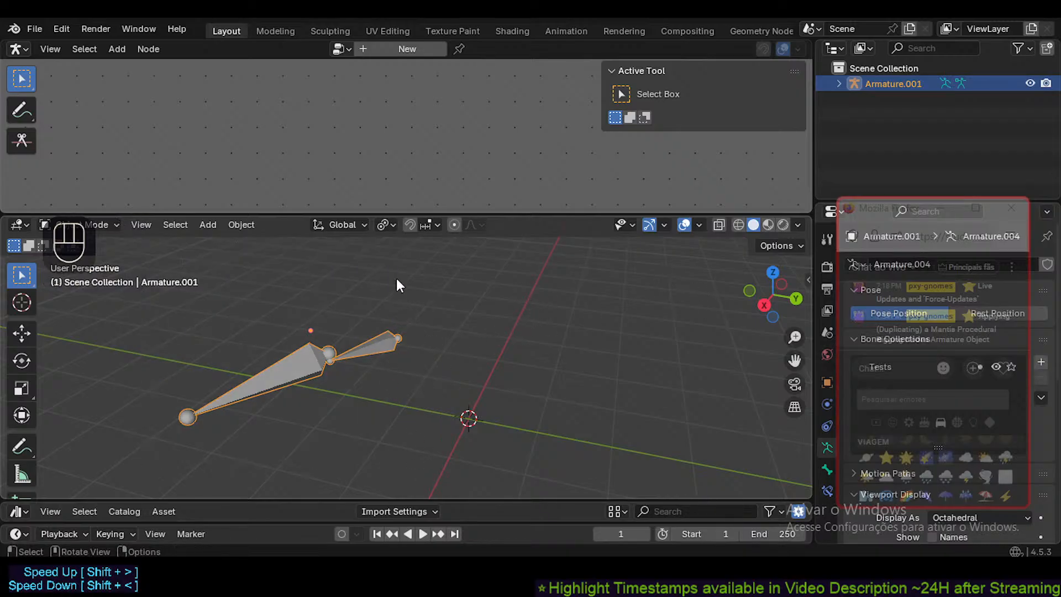
pyautogui.moveTo(588, 418); pyautogui.dragTo(628, 356)
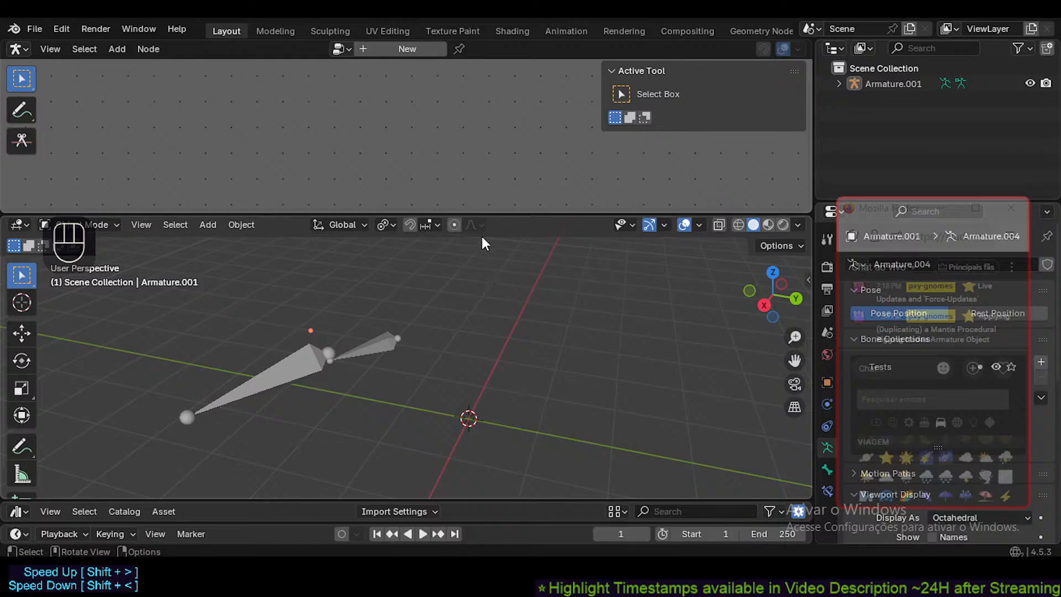
# - Give the node editor slightly more height and select Armature.001 in the viewport
pyautogui.moveTo(483, 214); pyautogui.dragTo(483, 256)
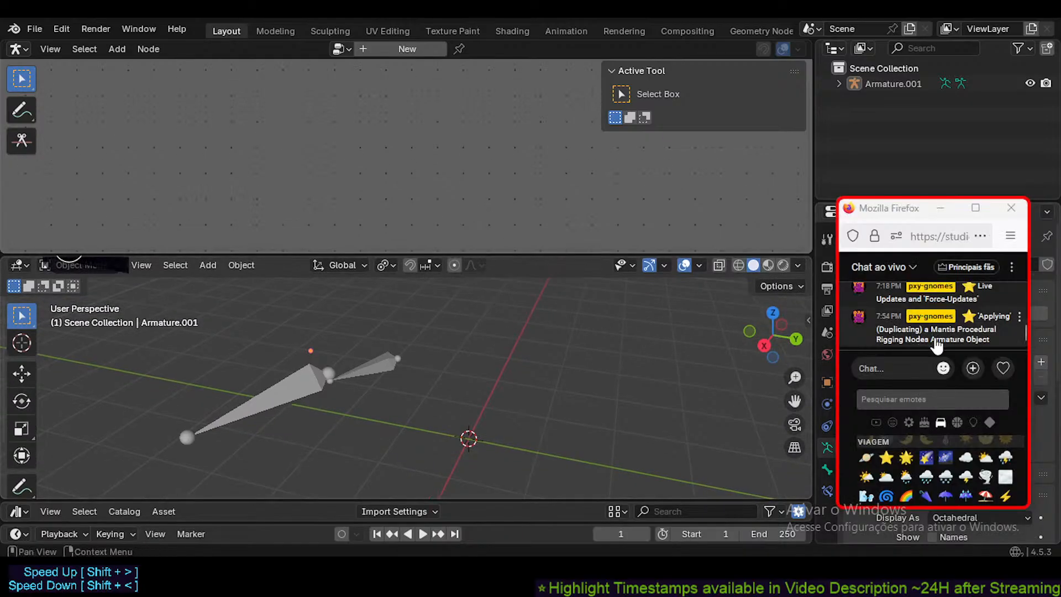
pyautogui.click(354, 365)
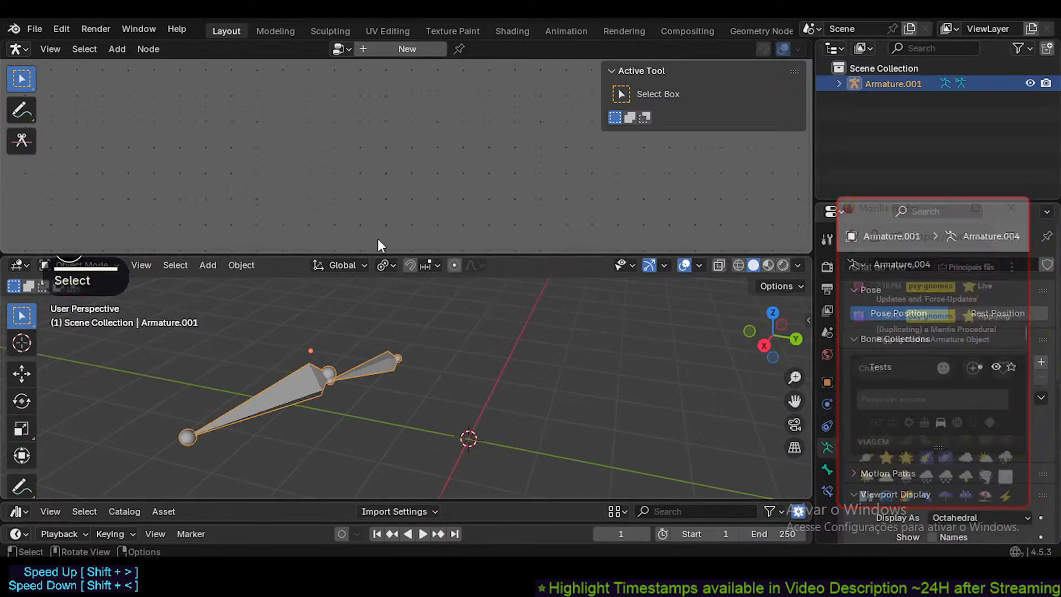
# - Load the existing Rigging Nodes tree in the node editor and execute it to regenerate its Armature
pyautogui.click(342, 49)
pyautogui.click(356, 72)
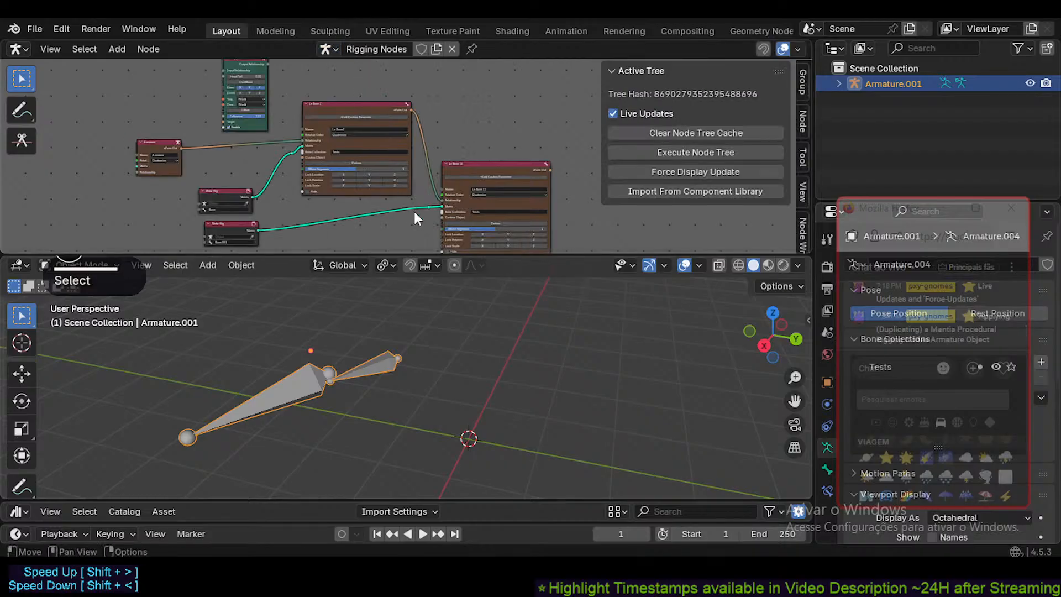
pyautogui.moveTo(435, 206); pyautogui.dragTo(421, 201, button='middle')
pyautogui.moveTo(501, 159); pyautogui.dragTo(515, 115, button='middle')
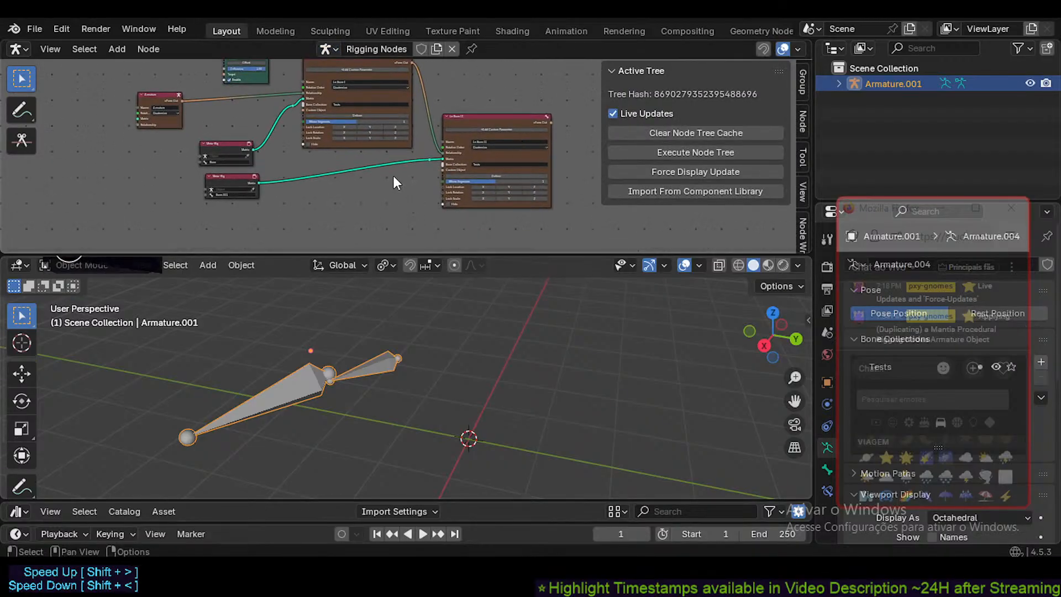
pyautogui.click(692, 154)
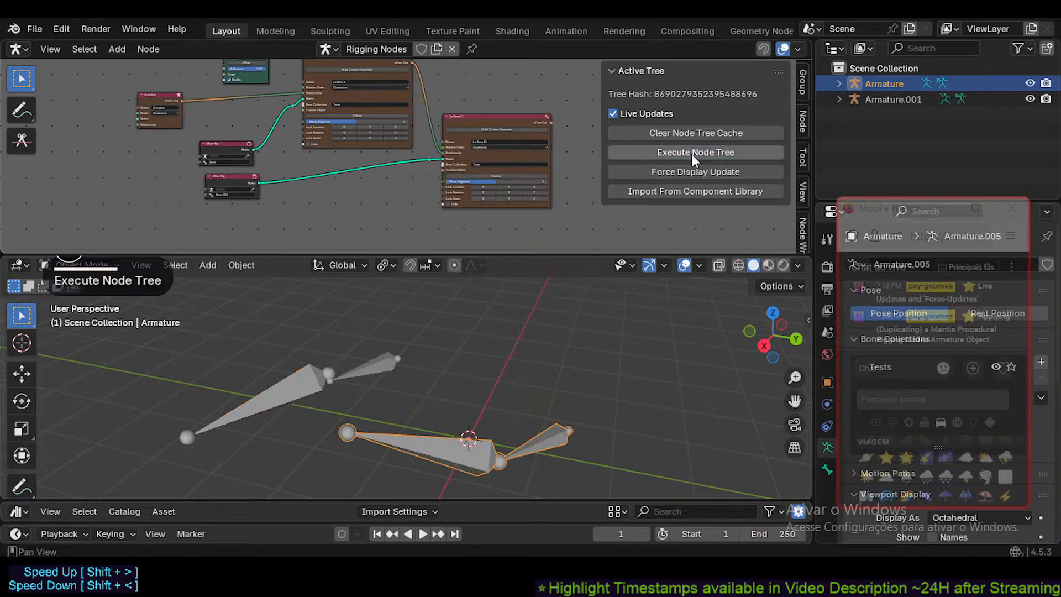
# - Move the regenerated Armature slightly away from the 3D cursor, along the green axis line
pyautogui.click(481, 457)
pyautogui.moveTo(482, 456); pyautogui.dragTo(501, 403)
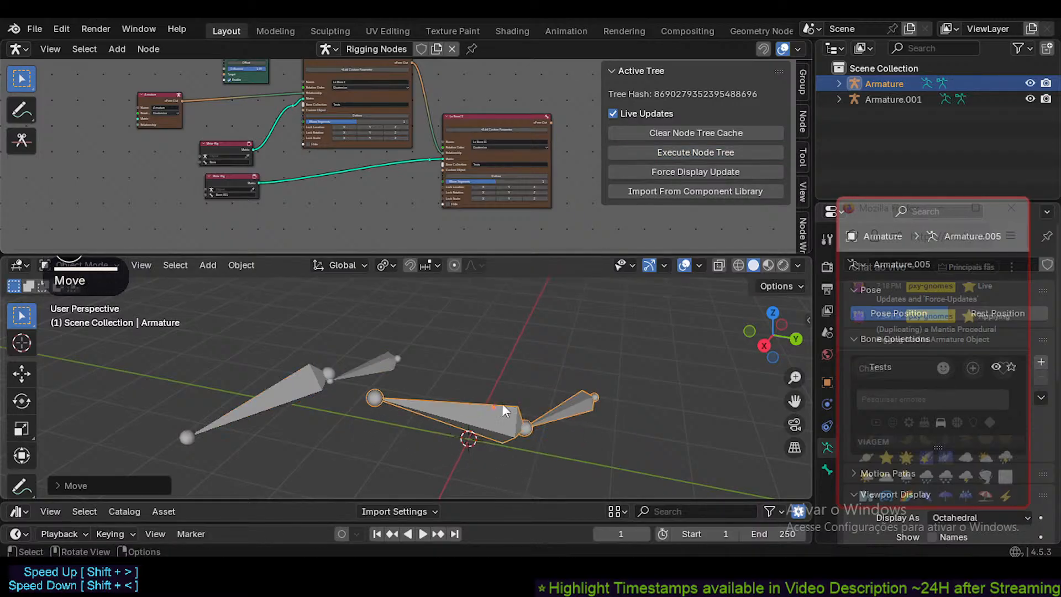
pyautogui.press('g')
pyautogui.click(547, 389)
pyautogui.press('g')
pyautogui.click(565, 369)
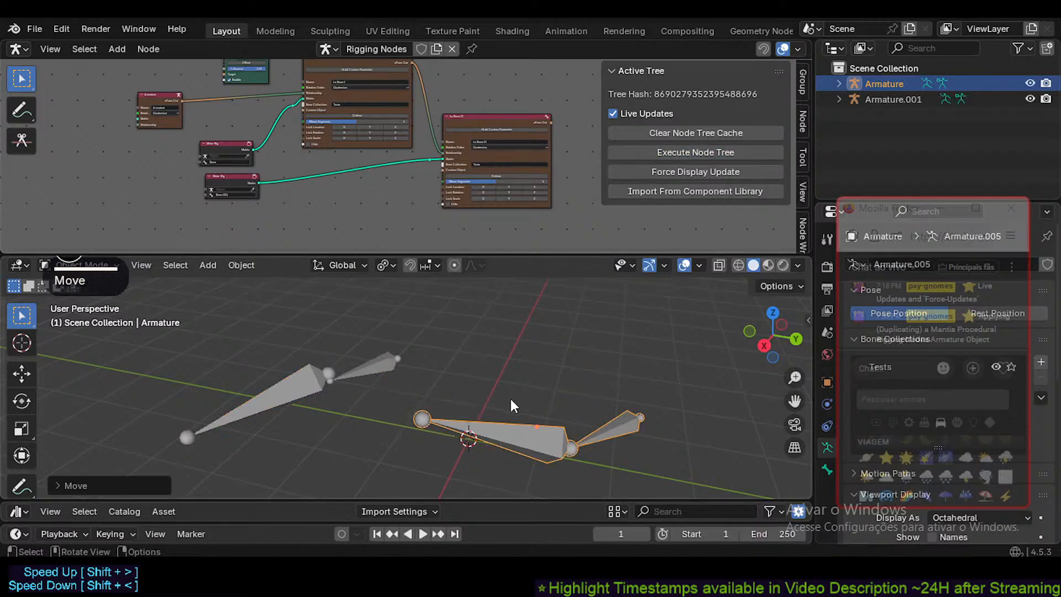
# - Duplicate the regenerated Armature and move the copy up beside Armature.001
pyautogui.hotkey('shift', 'd')
pyautogui.click(526, 340)
pyautogui.press('g')
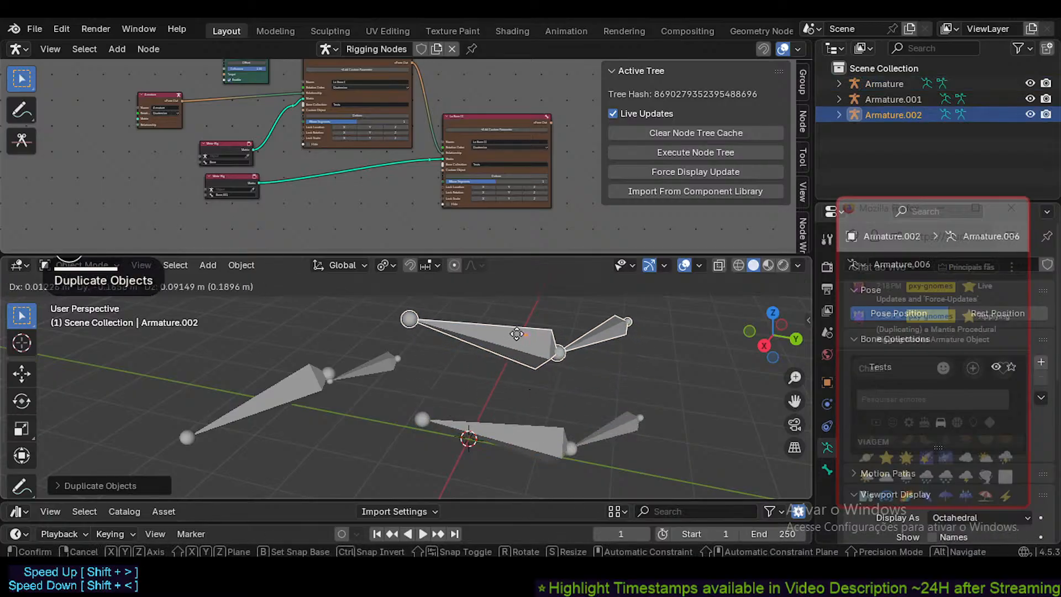
pyautogui.click(496, 321)
pyautogui.click(868, 119)
pyautogui.press('g')
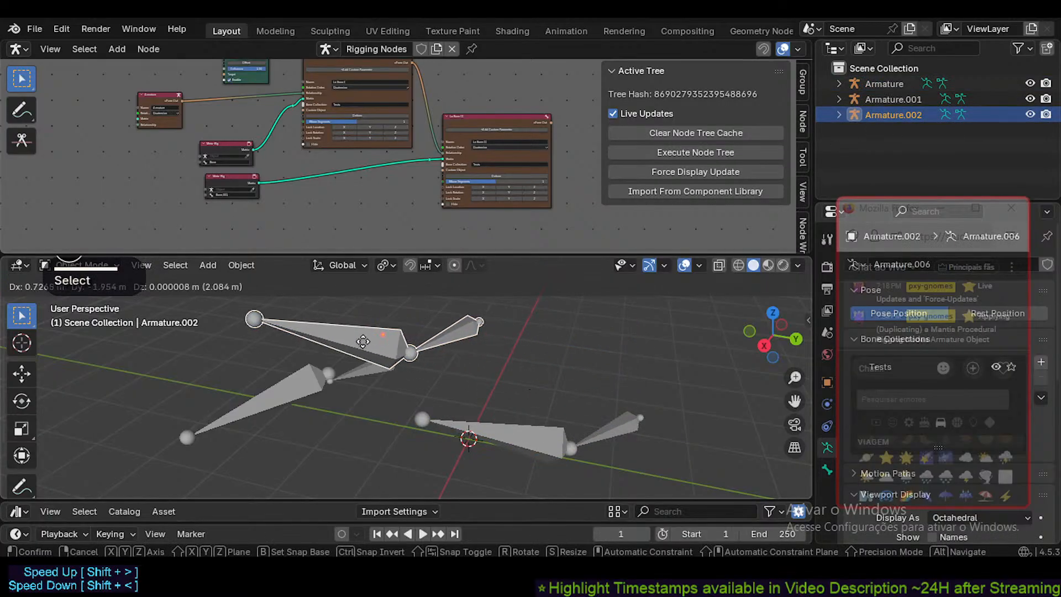
pyautogui.click(361, 339)
# - Move Armature.001 and the new duplicate Armature.002 farther away from the node-generated Armature
pyautogui.click(294, 386)
pyautogui.press('g')
pyautogui.click(216, 415)
pyautogui.click(380, 339)
pyautogui.press('g')
pyautogui.click(205, 345)
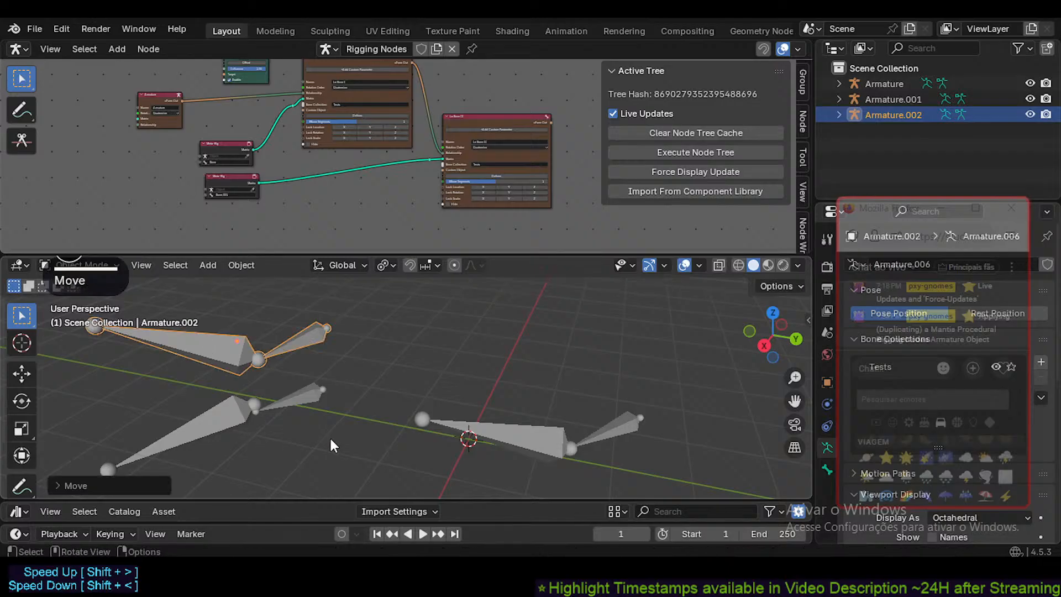
# - Select all nodes in the Rigging Nodes tree and hide the node editor's sidebar
pyautogui.moveTo(332, 442); pyautogui.dragTo(372, 443, button='middle')
pyautogui.scroll(-3, 532, 428)
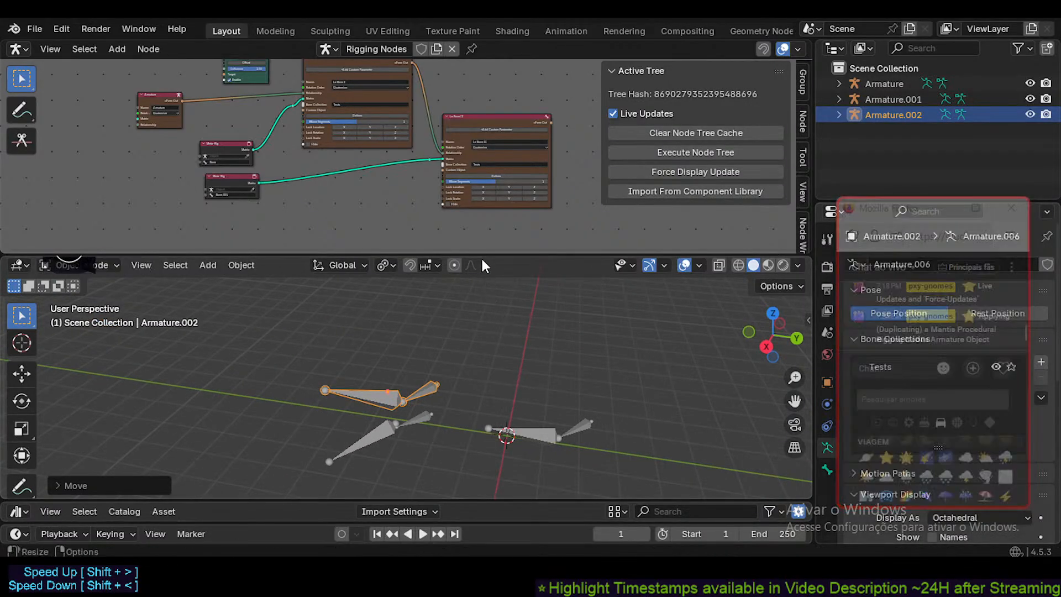
pyautogui.press('a')
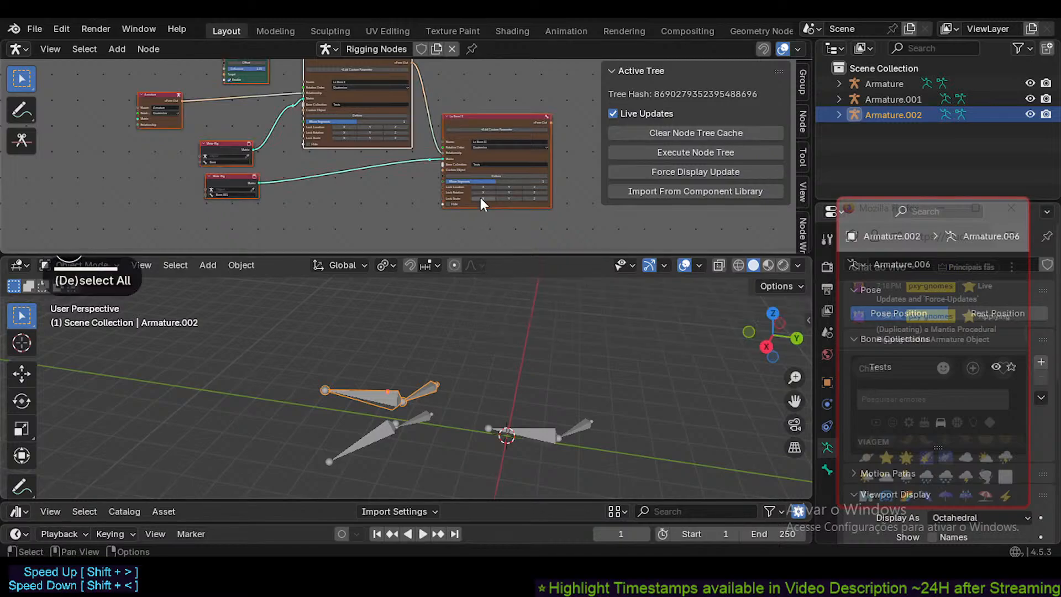
pyautogui.press('n')
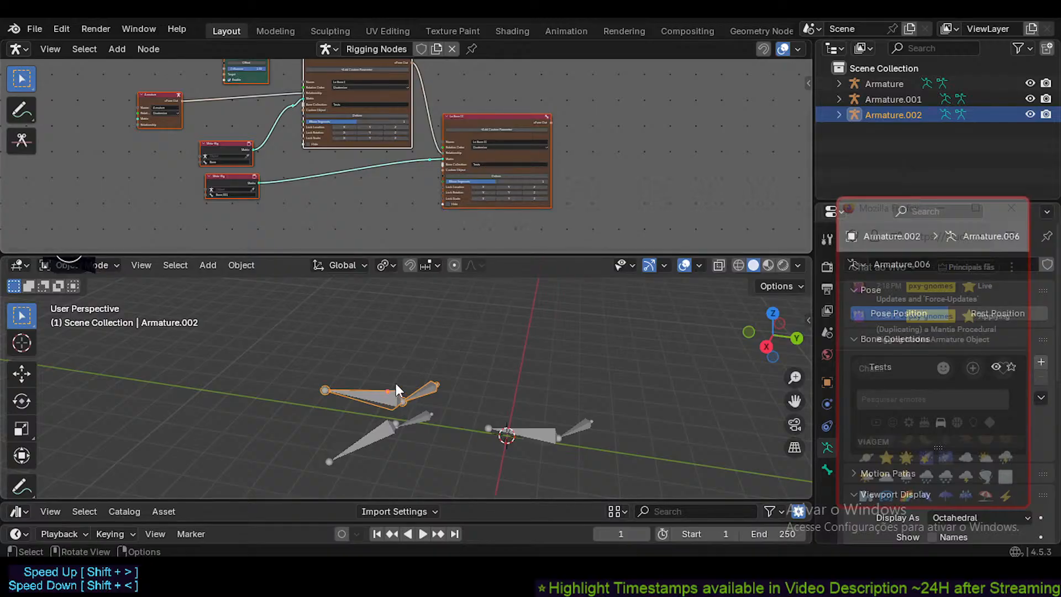
# - Clear the viewport selection and box-select all three armatures together
pyautogui.hotkey('alt', 'a')
pyautogui.press('a')
pyautogui.scroll(2, 449, 372)
pyautogui.hotkey('alt', 'a')
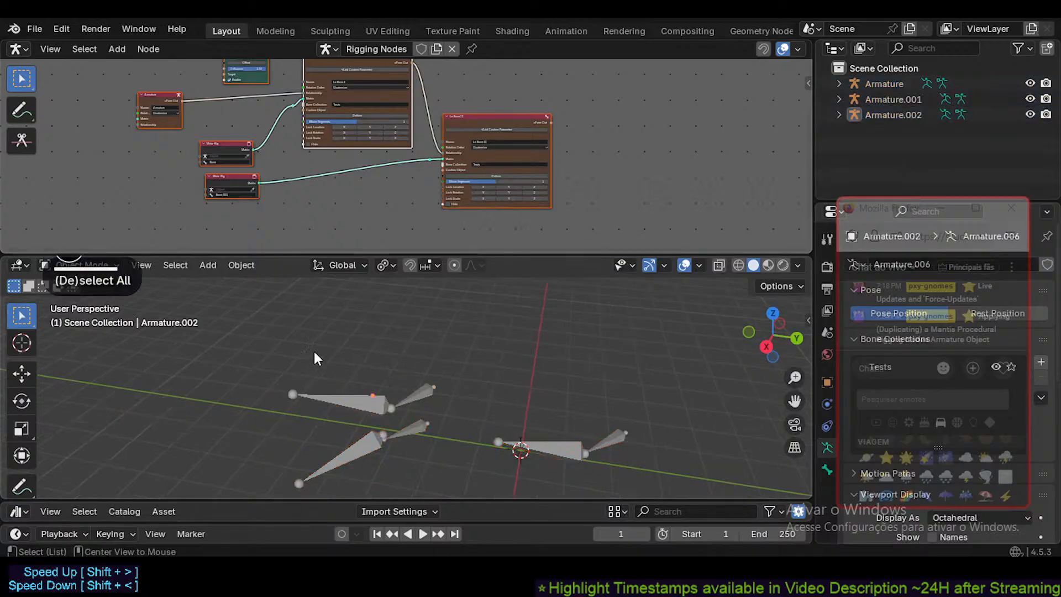
pyautogui.moveTo(268, 335); pyautogui.dragTo(632, 498)
pyautogui.moveTo(536, 413); pyautogui.dragTo(544, 359, button='middle')
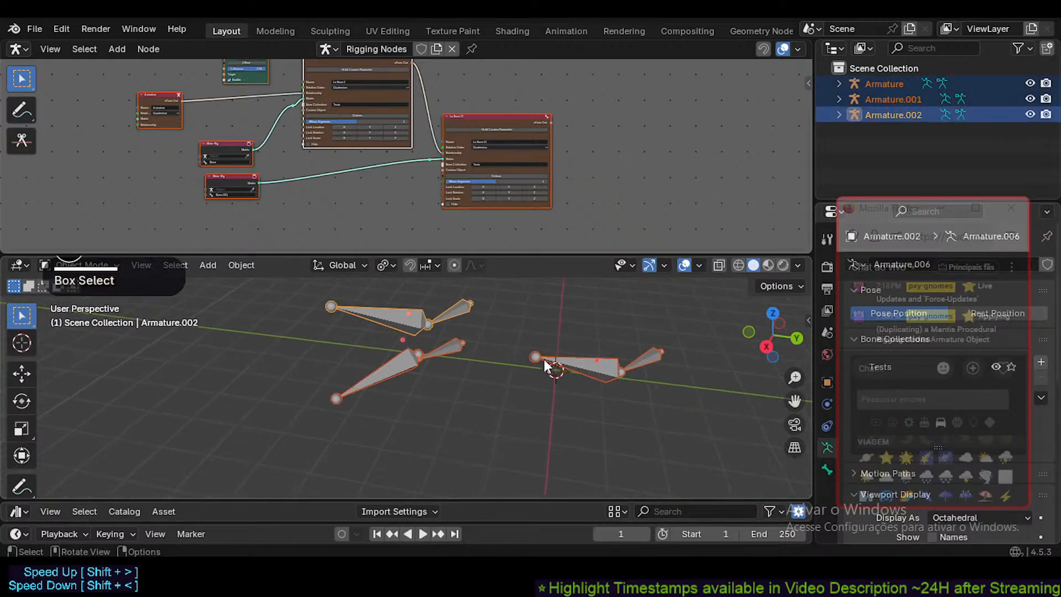
pyautogui.scroll(4, 389, 325)
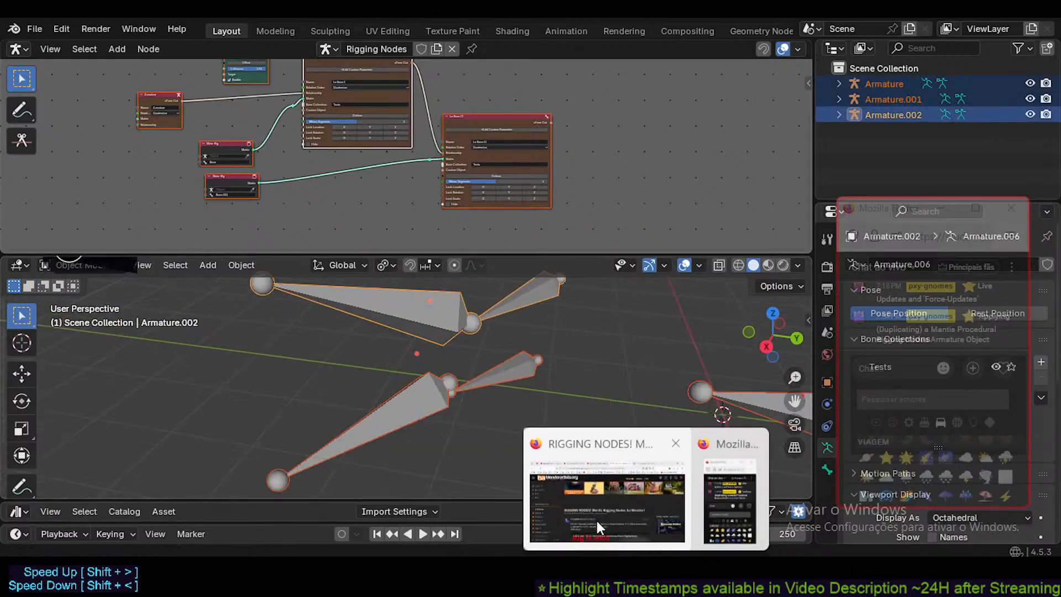
# - Switch to Firefox, show the "First Steps with MANTIS RIGGING NODES for Blender" video page and move the live chat window off its playlist
pyautogui.click(599, 528)
pyautogui.click(304, 19)
pyautogui.click(458, 18)
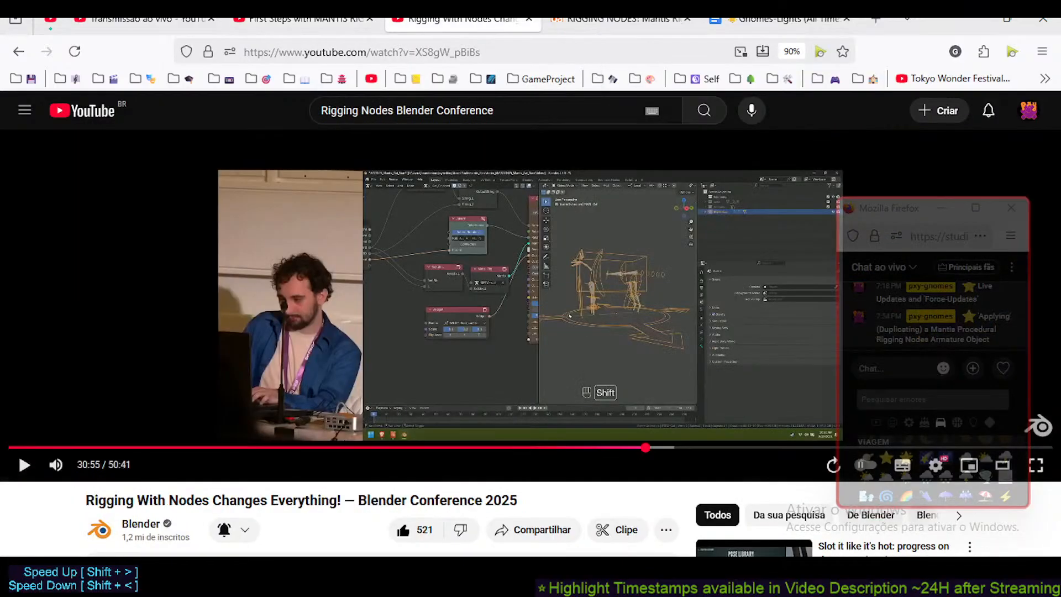
pyautogui.click(304, 19)
pyautogui.scroll(-3, 268, 341)
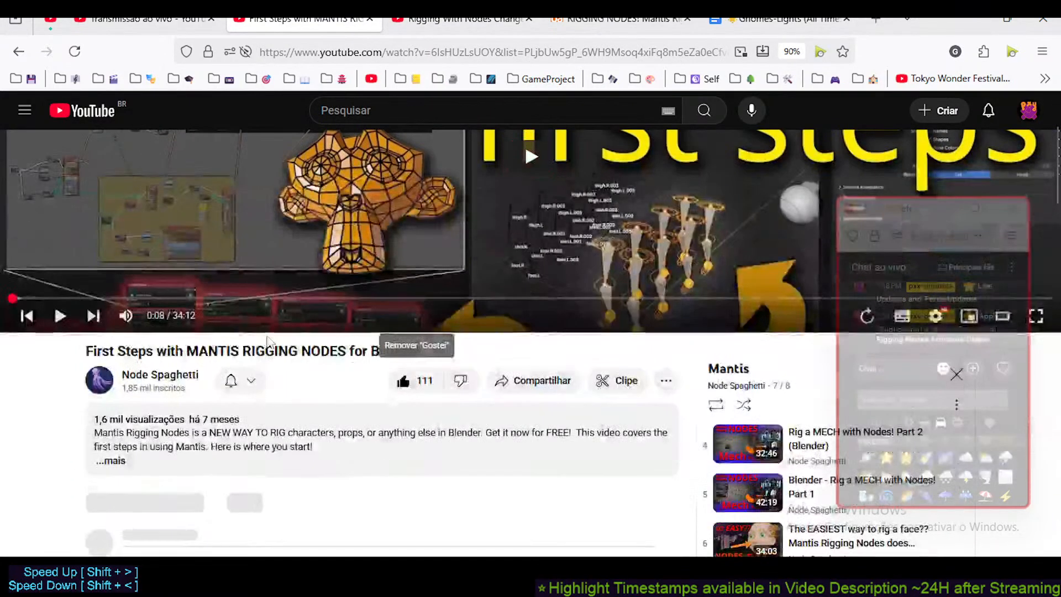
pyautogui.scroll(3, 147, 383)
pyautogui.scroll(-3, 155, 399)
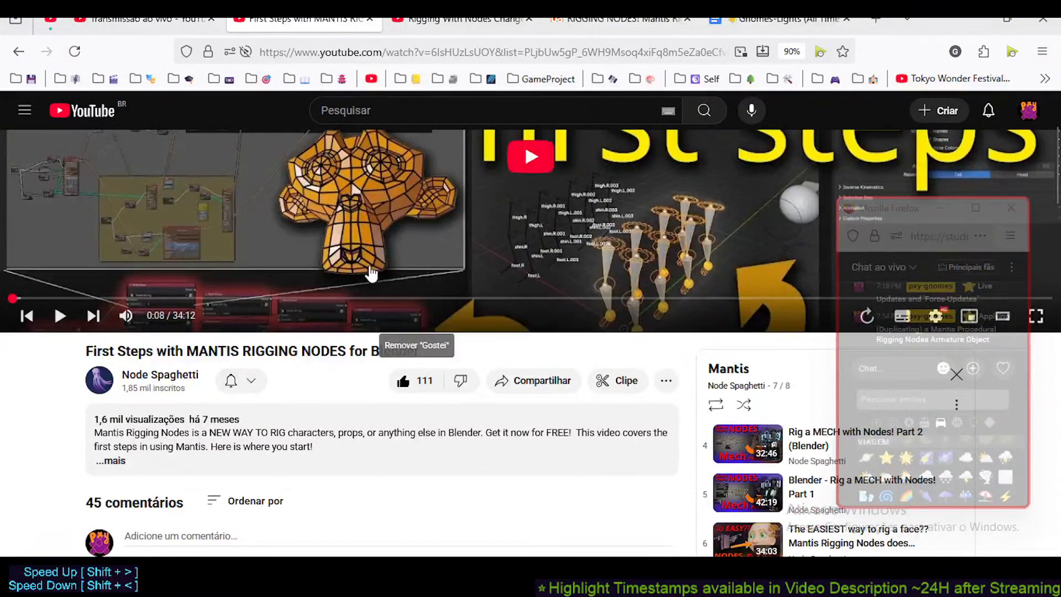
pyautogui.scroll(-3, 371, 273)
pyautogui.moveTo(893, 208); pyautogui.dragTo(520, 232)
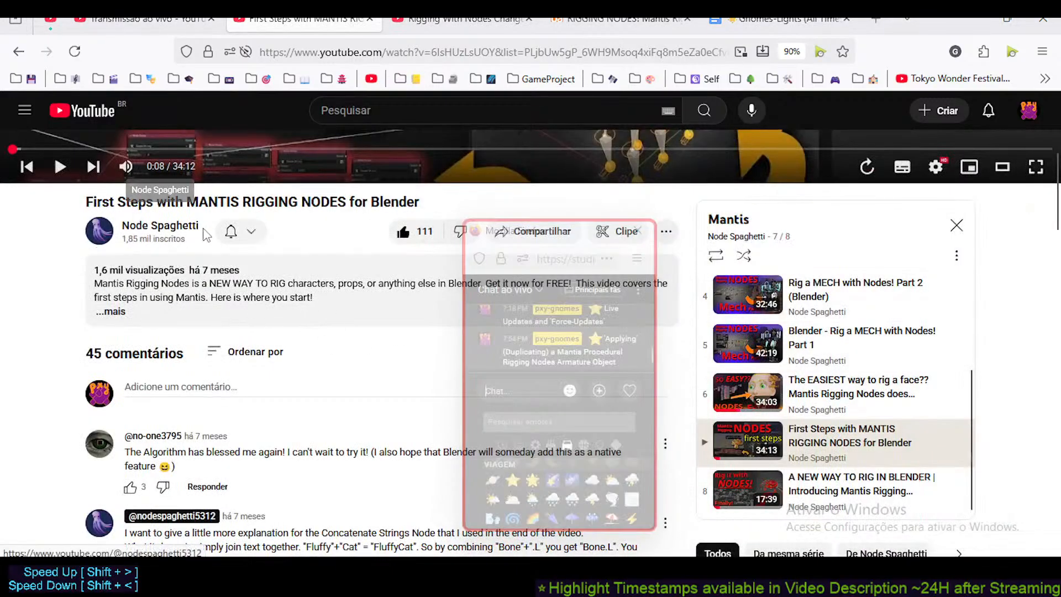
# - Look through the Mantis playlist entries and the related videos on the video page
pyautogui.scroll(-4, 892, 313)
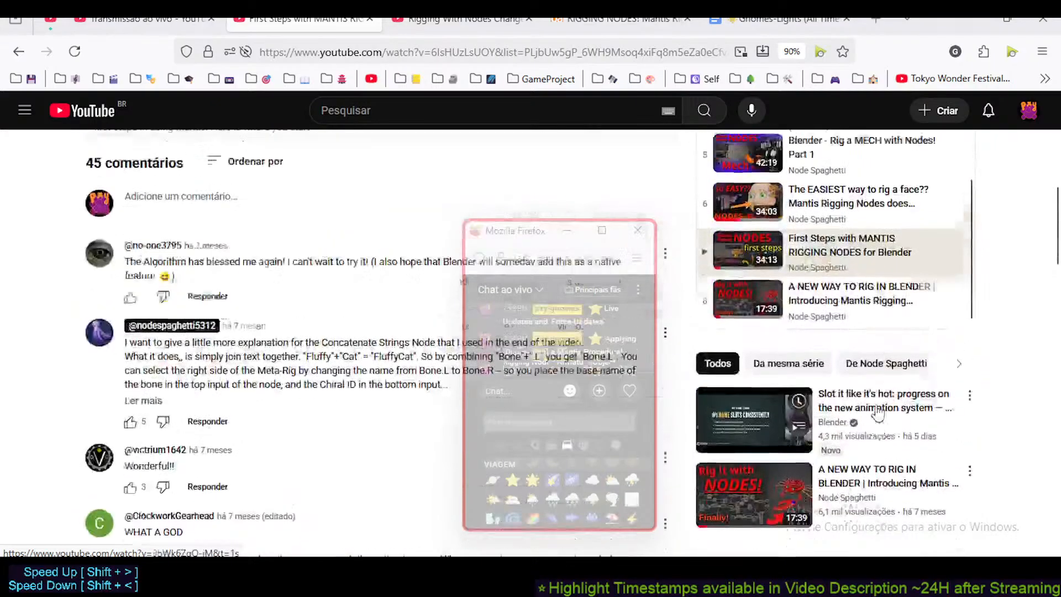
pyautogui.scroll(4, 878, 413)
pyautogui.scroll(4, 855, 405)
pyautogui.scroll(-3, 845, 393)
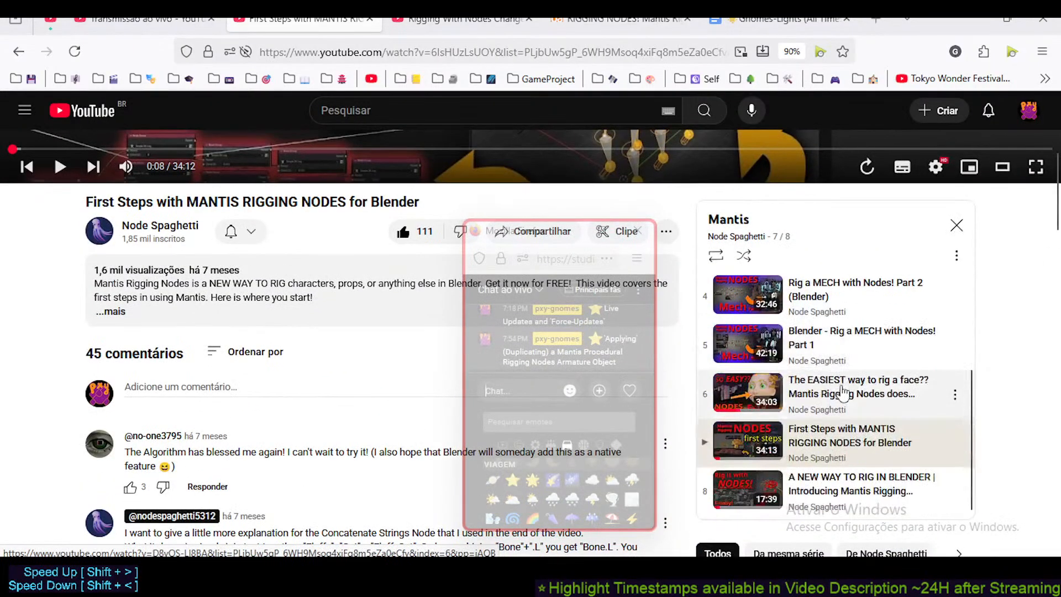
pyautogui.scroll(3, 855, 408)
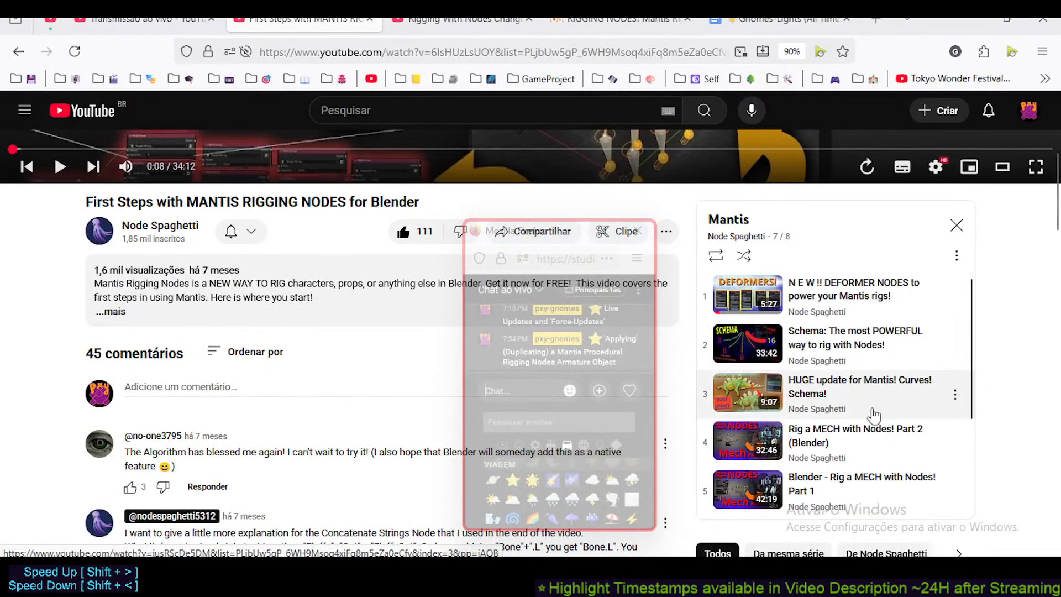
pyautogui.scroll(-3, 874, 415)
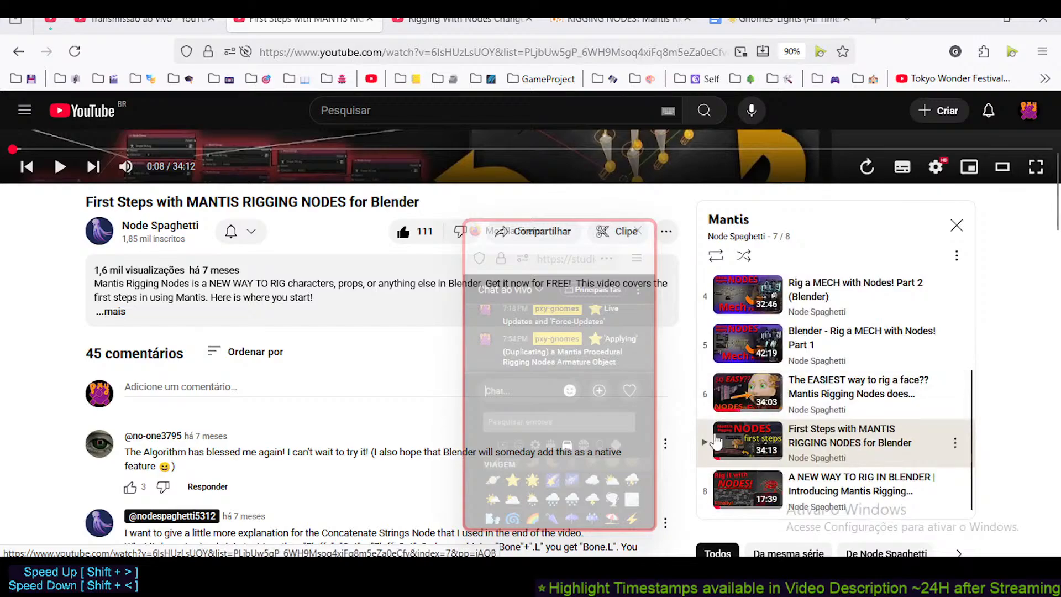
pyautogui.scroll(4, 148, 291)
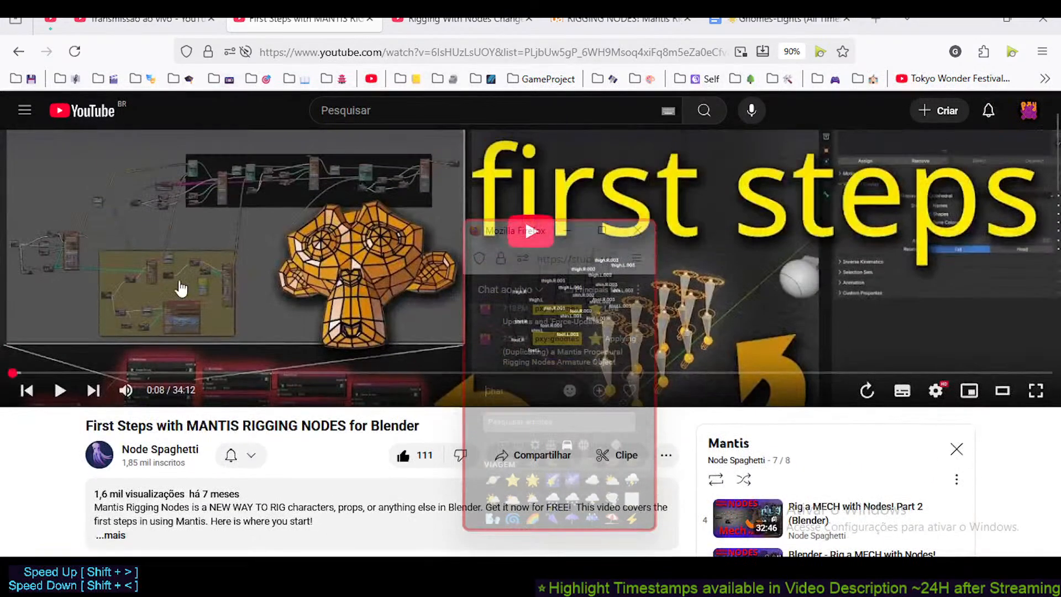
# - Skim the comments below the First Steps video and return to the player
pyautogui.scroll(-9, 177, 287)
pyautogui.scroll(-3, 8, 432)
pyautogui.scroll(3, 8, 430)
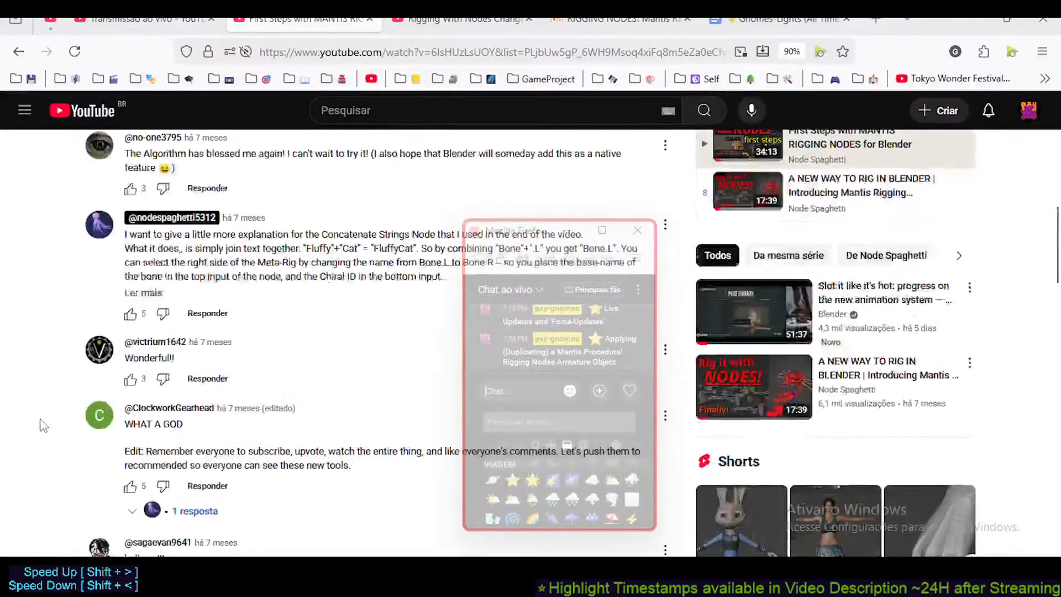
pyautogui.scroll(10, 81, 431)
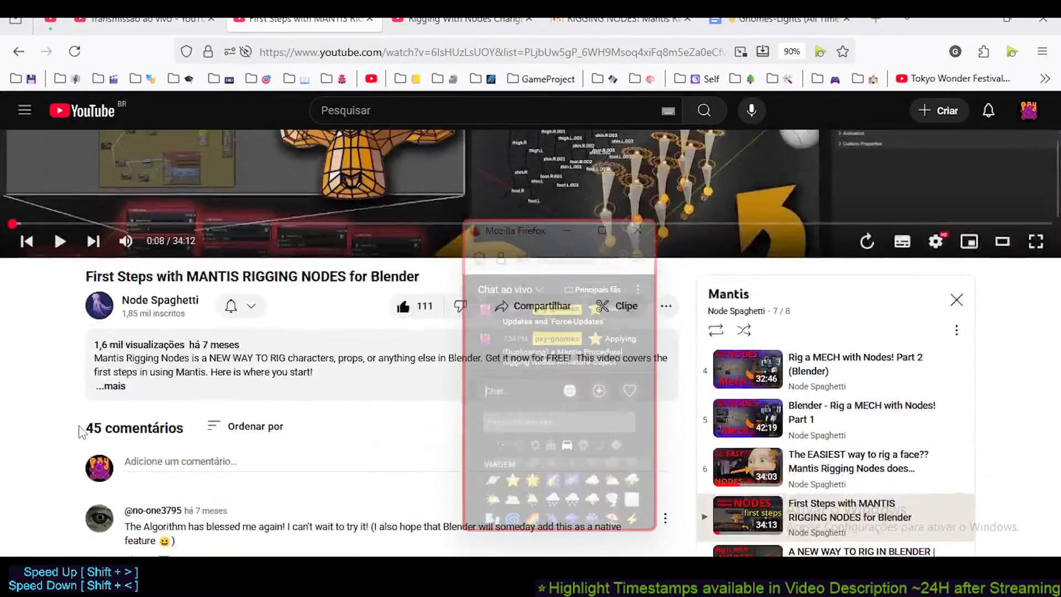
pyautogui.scroll(-15, 153, 422)
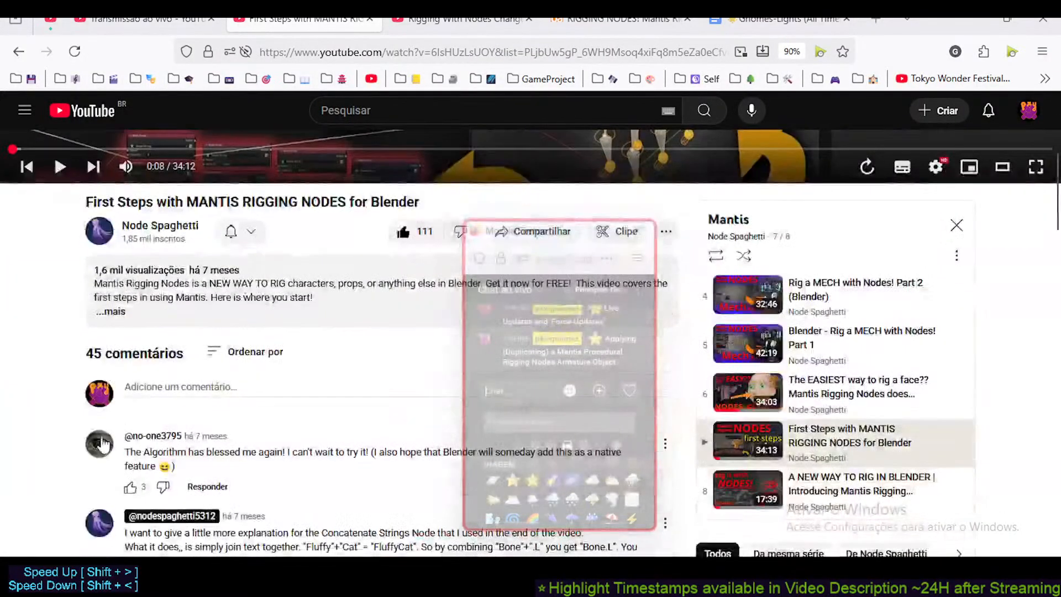
pyautogui.scroll(-8, 100, 444)
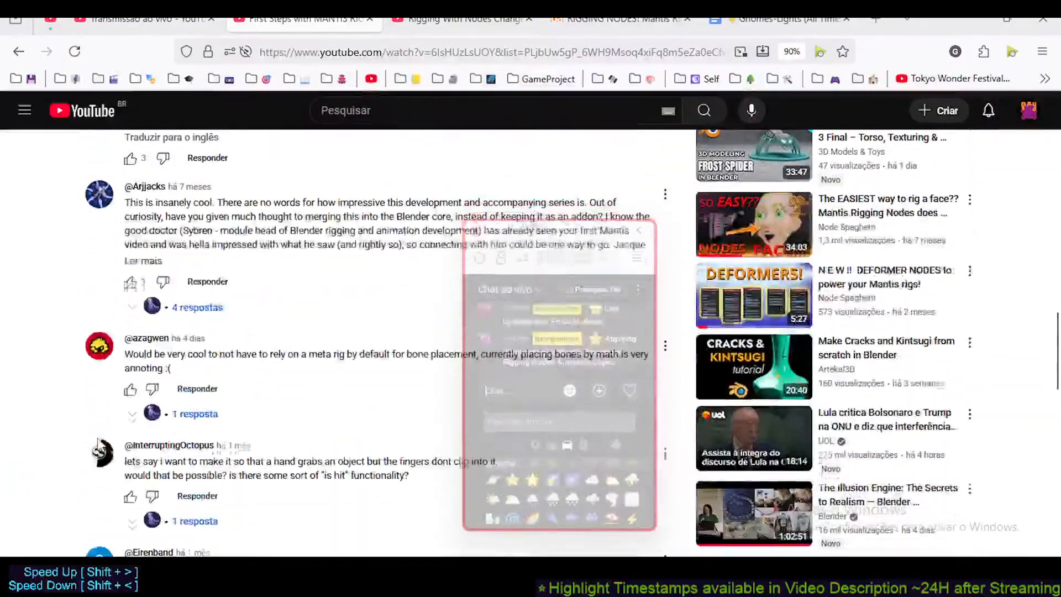
pyautogui.scroll(10, 100, 444)
pyautogui.scroll(10, 101, 444)
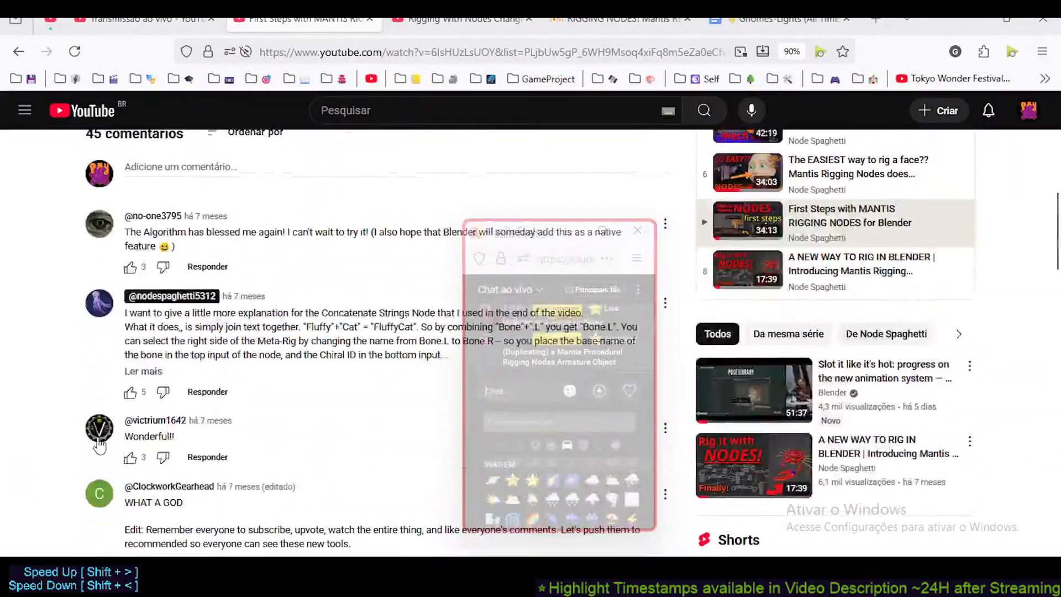
pyautogui.scroll(-5, 100, 442)
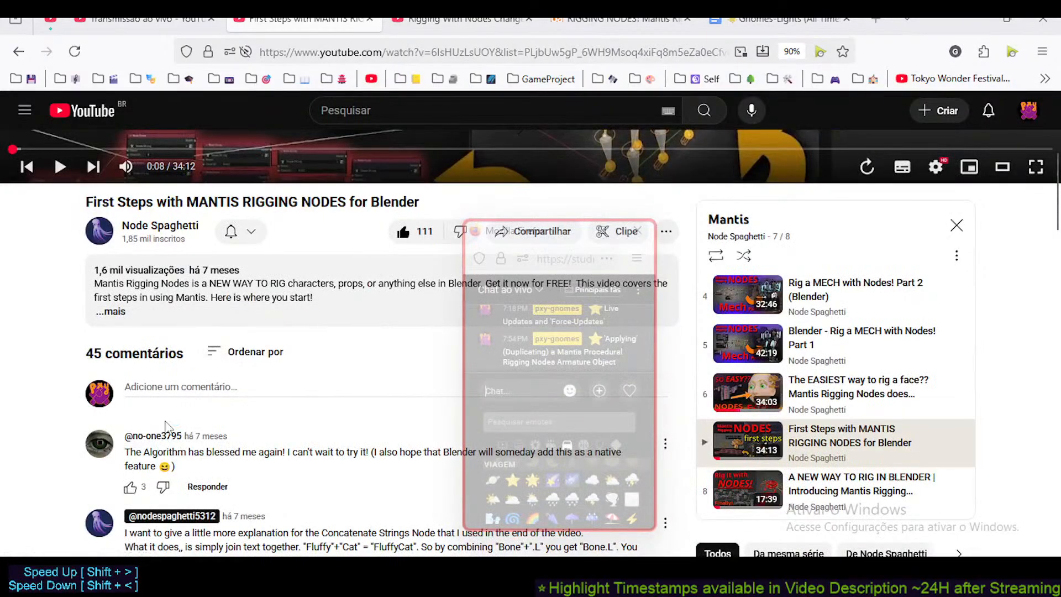
pyautogui.scroll(5, 166, 427)
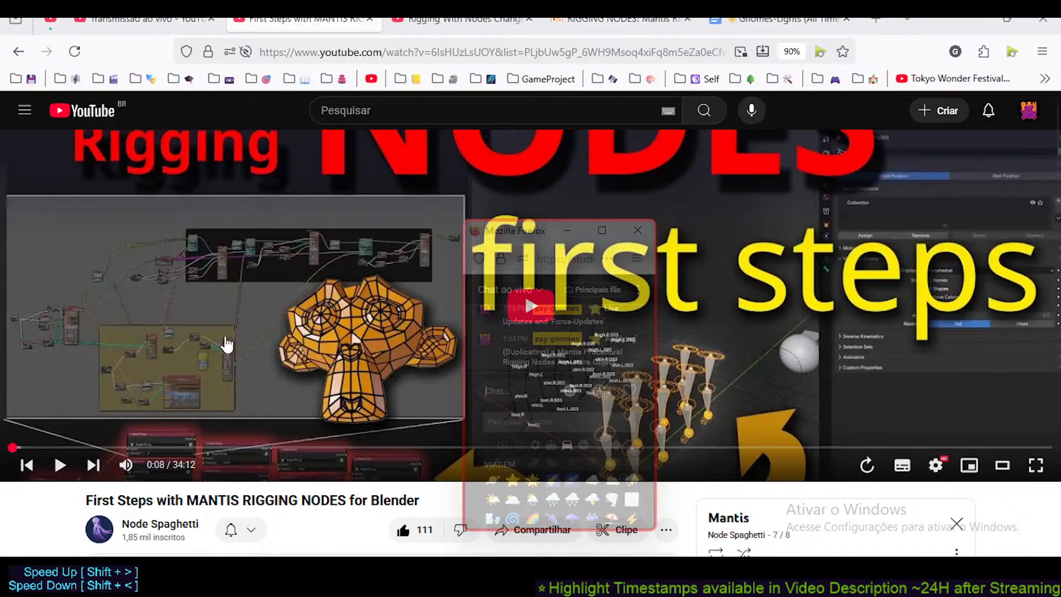
# - Move the floating live chat window farther from the middle of the First Steps video page
pyautogui.scroll(-3, 224, 347)
pyautogui.scroll(3, 203, 338)
pyautogui.scroll(-3, 206, 344)
pyautogui.scroll(3, 221, 296)
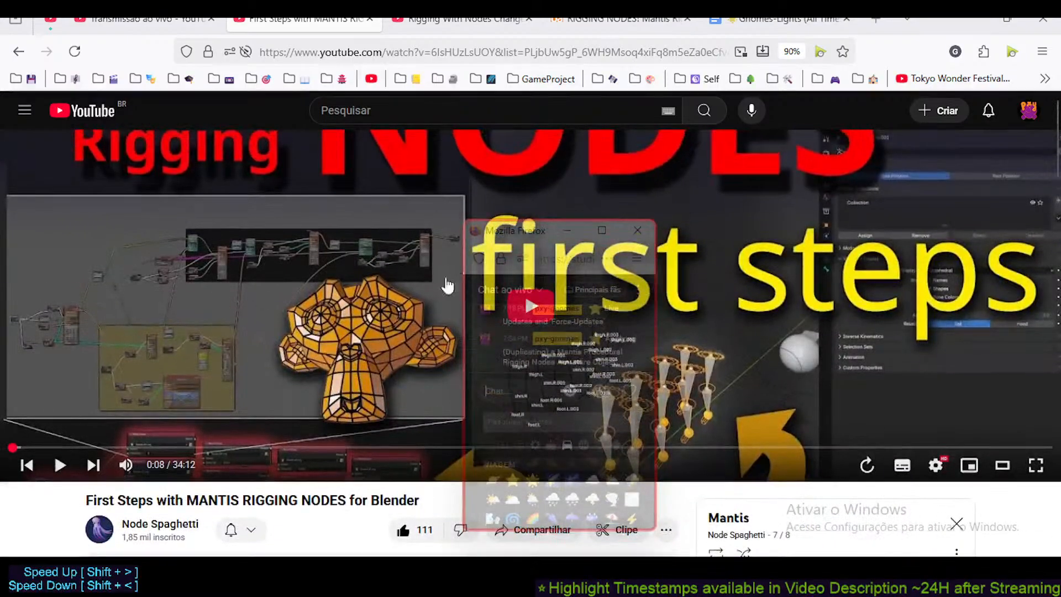
pyautogui.click(519, 236)
pyautogui.moveTo(519, 242); pyautogui.dragTo(678, 255)
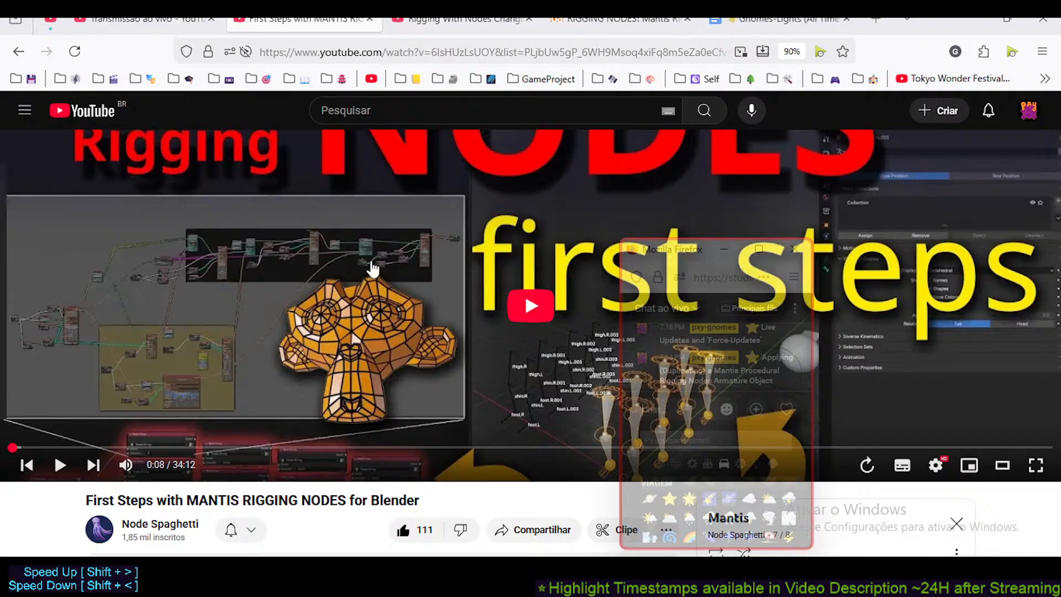
# - Read down the viewer comments to the one about merging Mantis into the Blender core
pyautogui.scroll(-7, 309, 390)
pyautogui.scroll(-3, 309, 396)
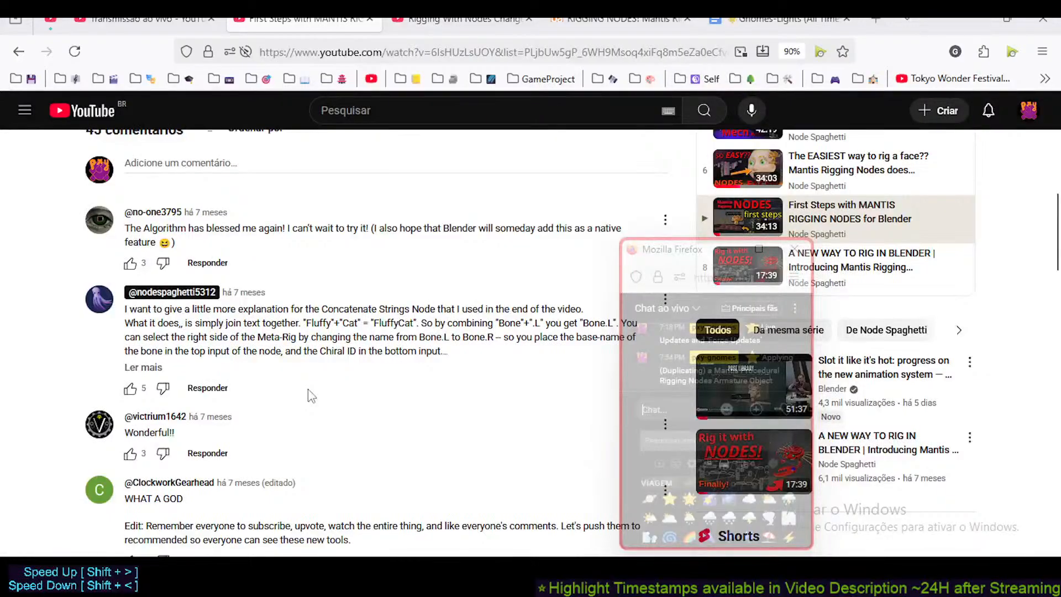
pyautogui.scroll(-4, 24, 386)
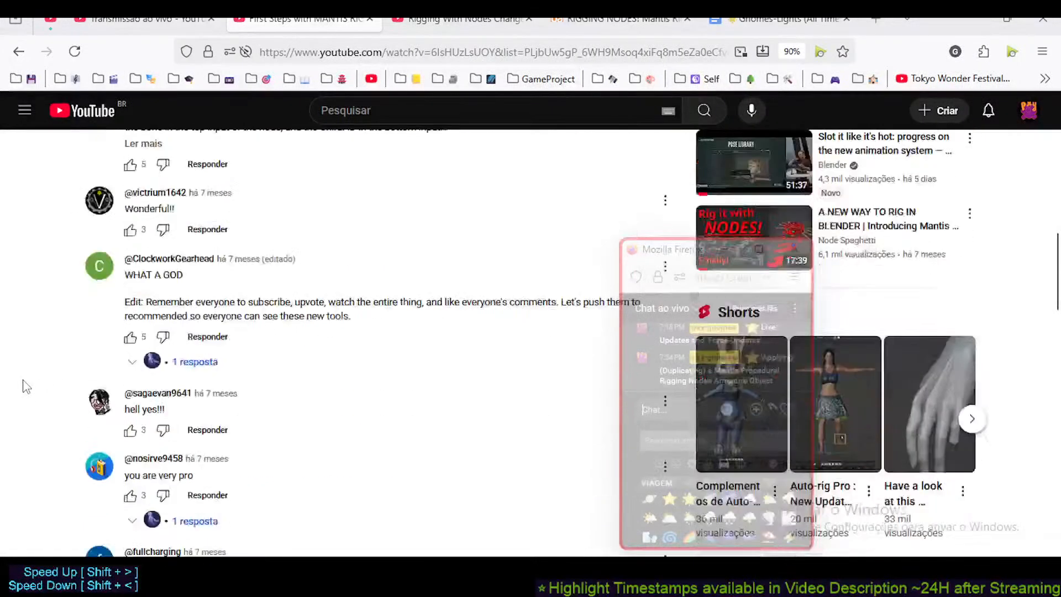
pyautogui.scroll(-4, 28, 387)
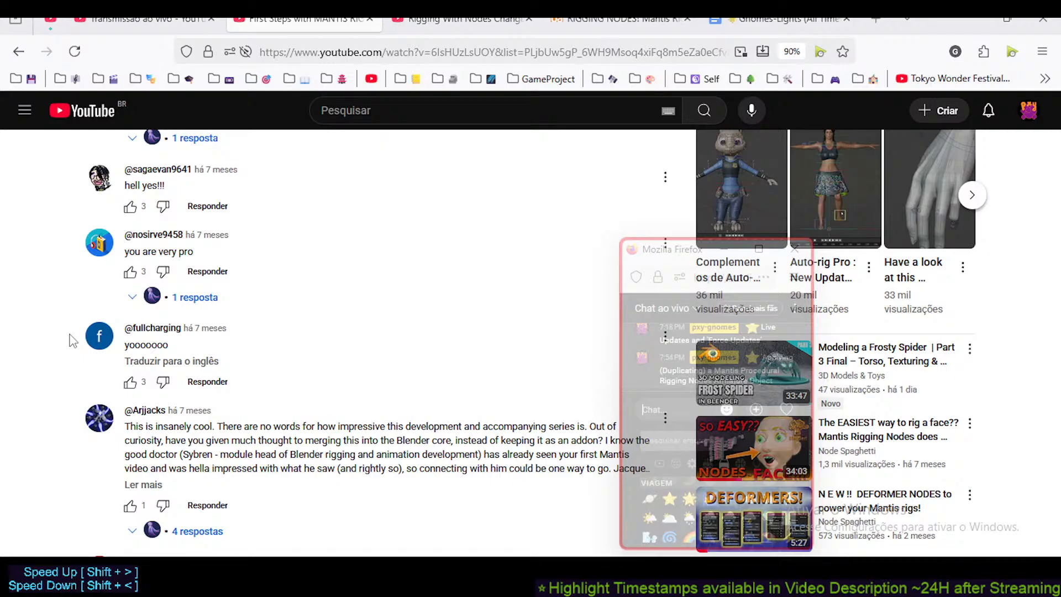
# - Review the First Steps video's player, its description and the first viewer comments beneath it
pyautogui.scroll(15, 33, 414)
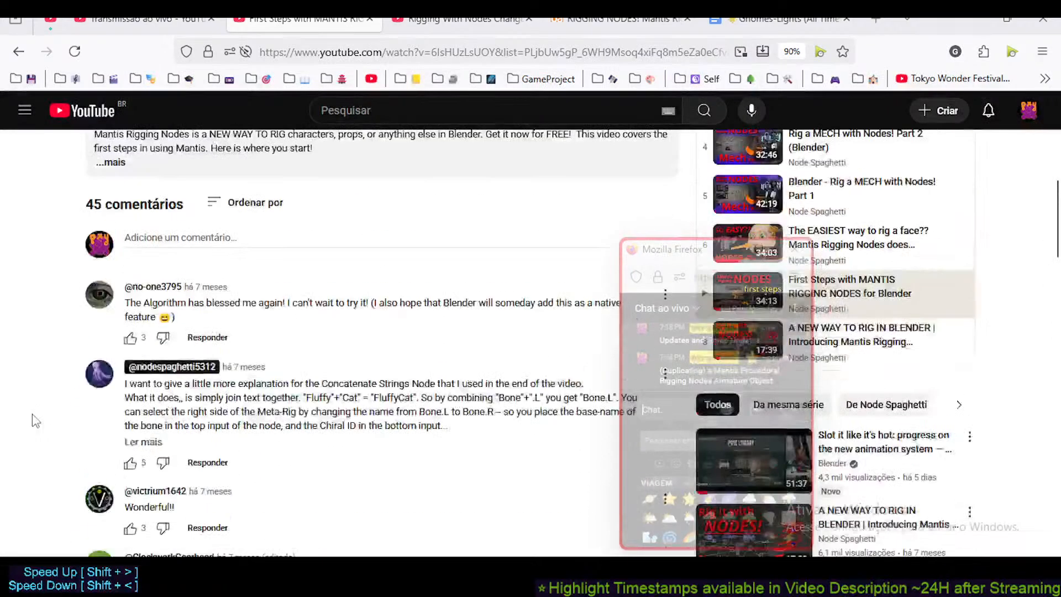
pyautogui.scroll(2, 34, 420)
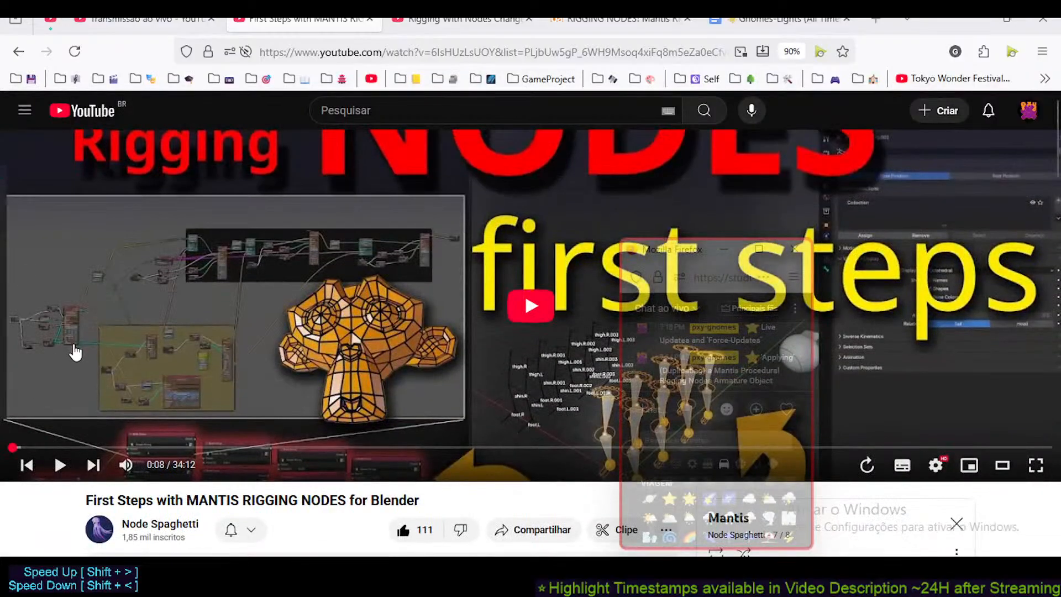
pyautogui.scroll(-3, 69, 353)
pyautogui.scroll(1, 69, 351)
pyautogui.scroll(-3, 69, 356)
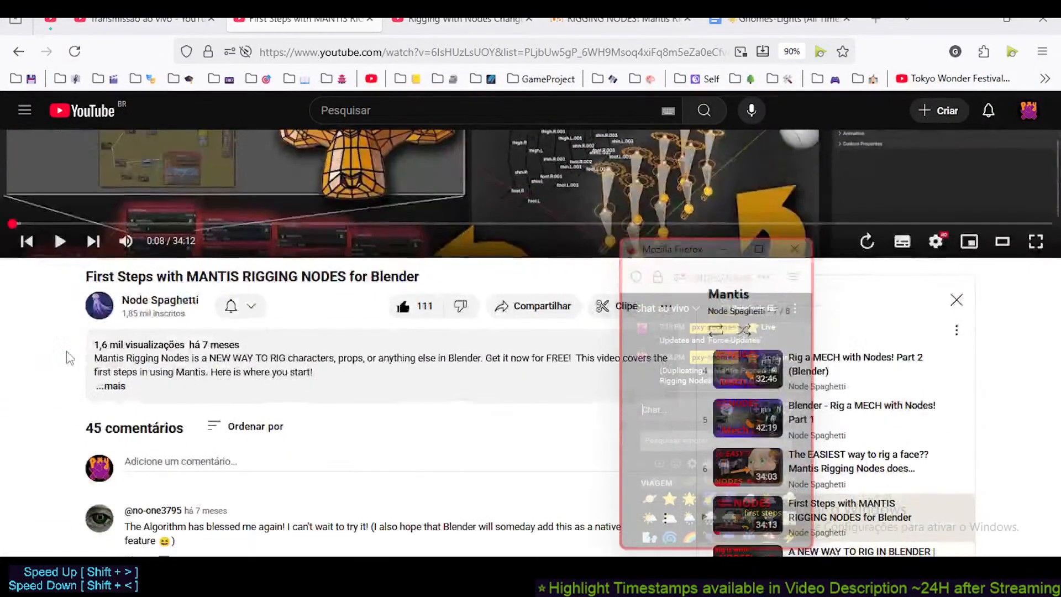
pyautogui.scroll(-3, 68, 358)
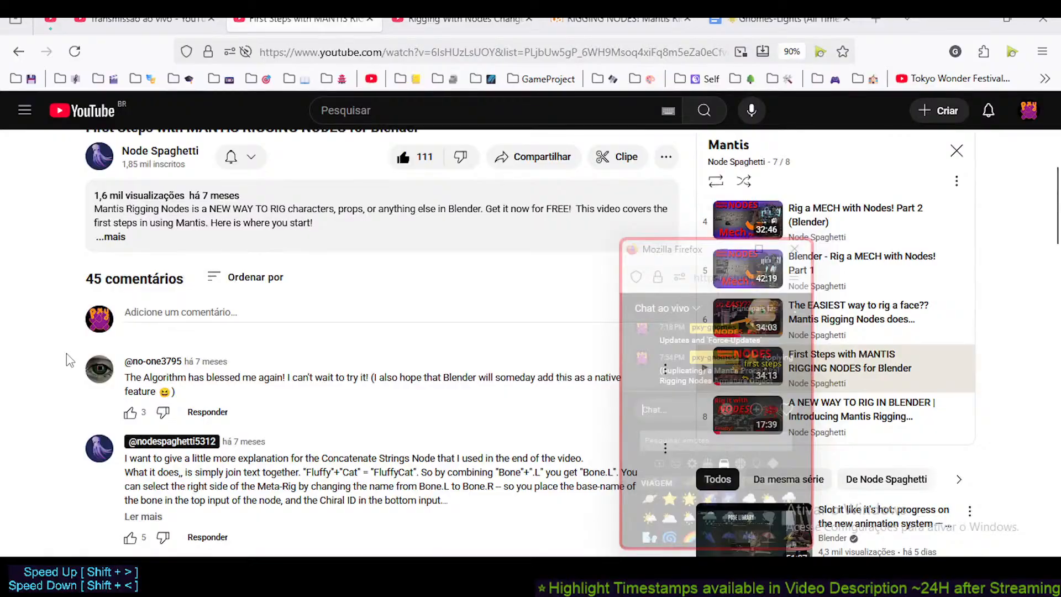
pyautogui.scroll(-4, 66, 357)
pyautogui.scroll(7, 191, 388)
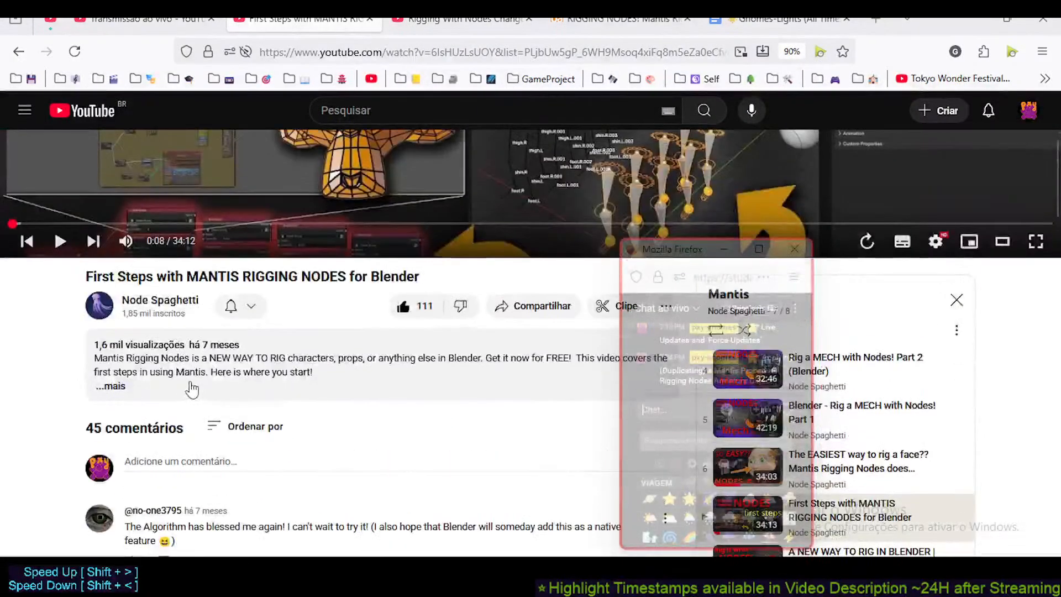
pyautogui.scroll(4, 191, 388)
pyautogui.scroll(-6, 54, 393)
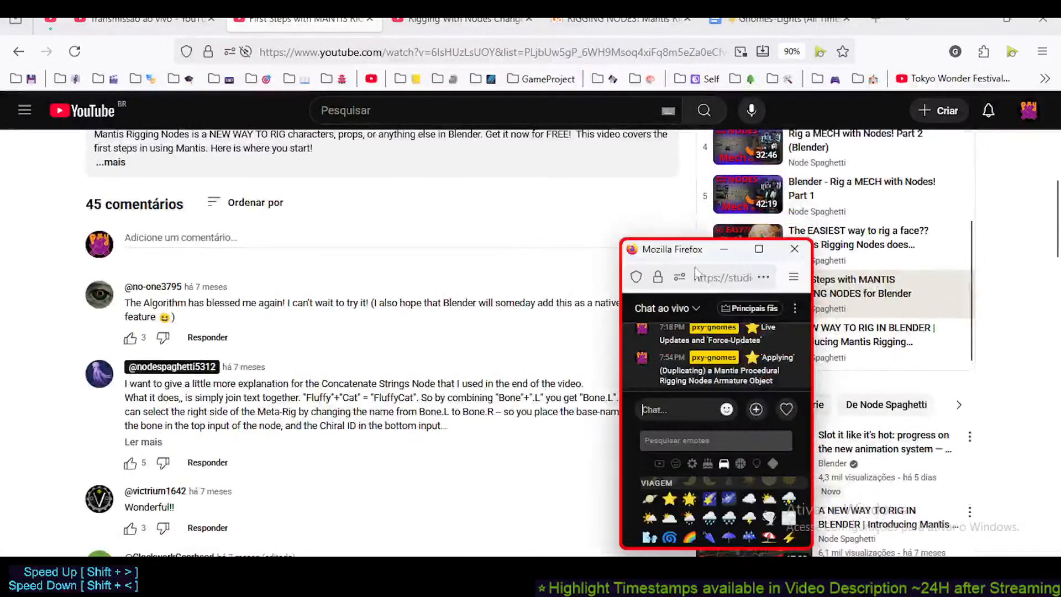
# - Move the floating live chat window off the Mantis playlist and look over the playlist's first five videos
pyautogui.moveTo(672, 250); pyautogui.dragTo(544, 274)
pyautogui.scroll(3, 801, 277)
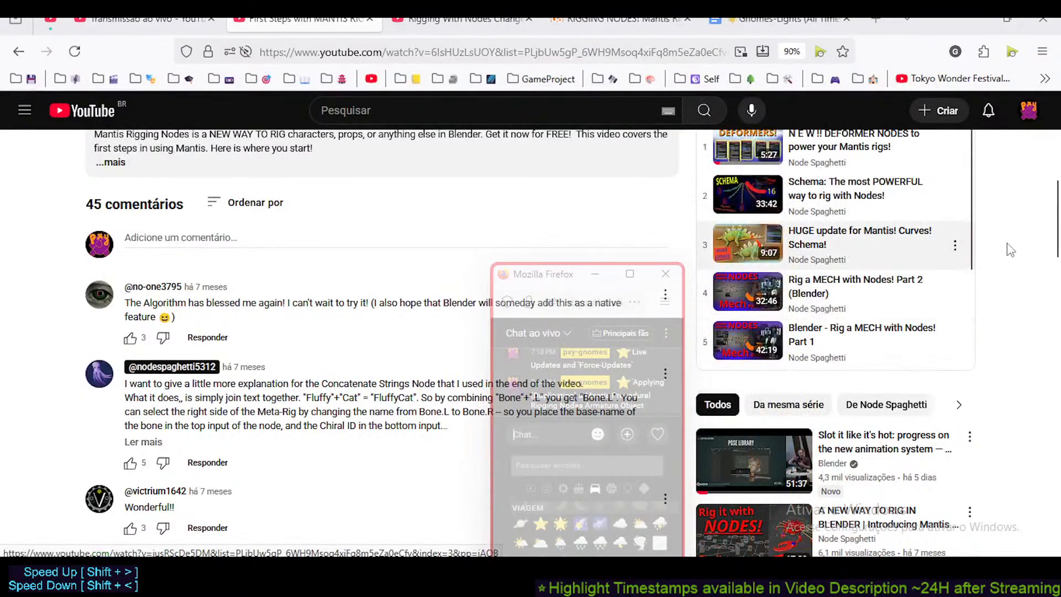
pyautogui.scroll(1, 929, 304)
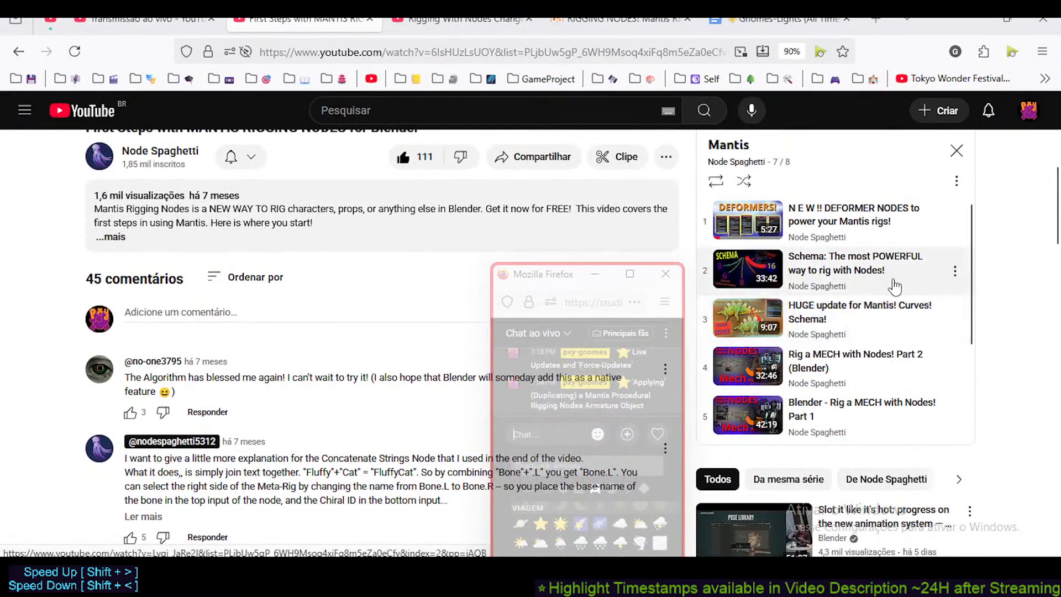
pyautogui.scroll(-3, 894, 293)
pyautogui.scroll(3, 887, 343)
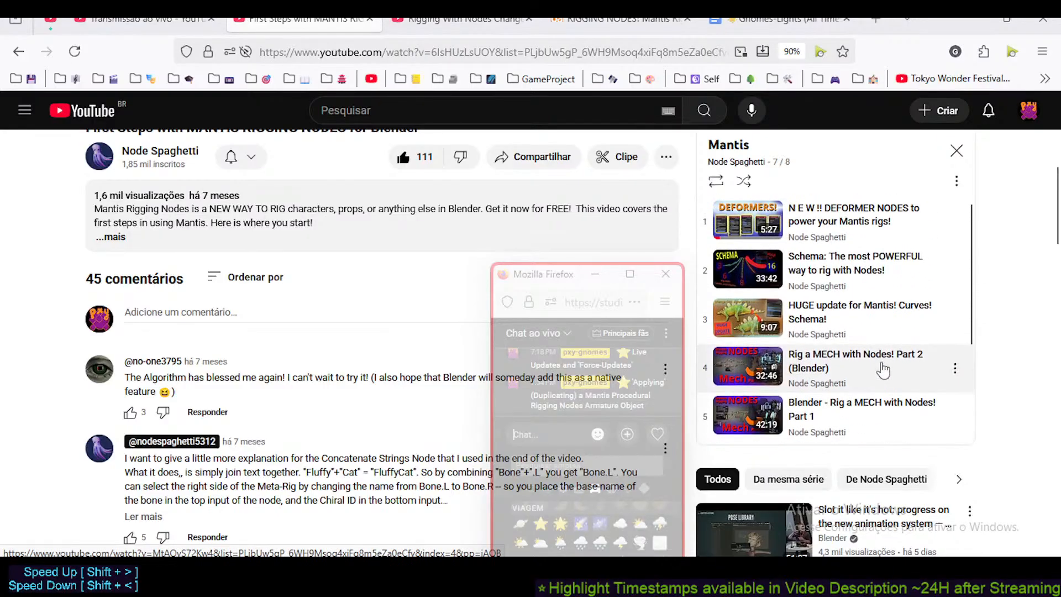
pyautogui.scroll(2, 882, 369)
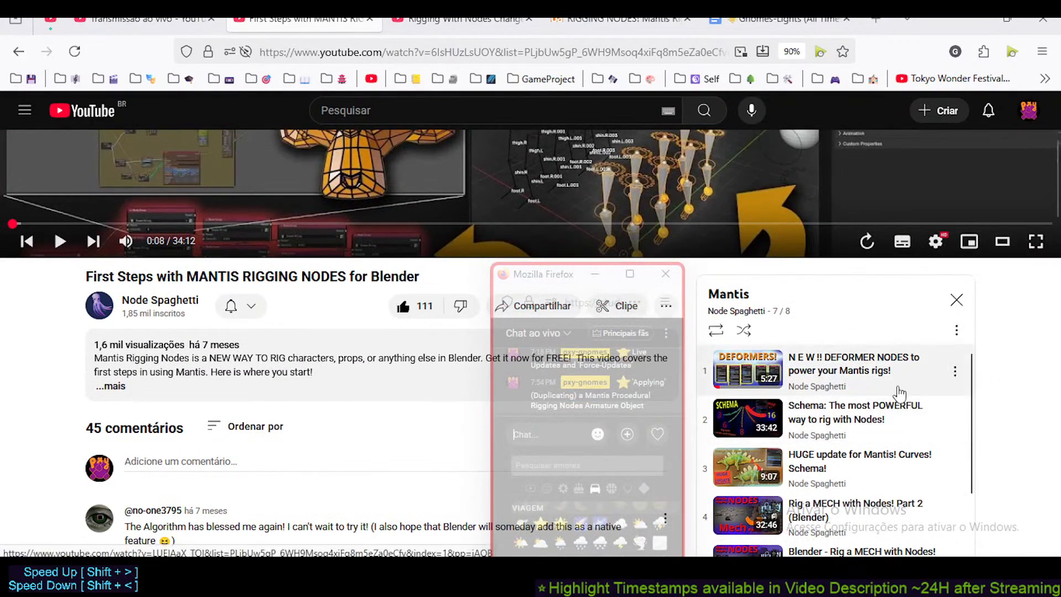
pyautogui.scroll(-3, 900, 393)
pyautogui.scroll(-3, 1044, 440)
pyautogui.scroll(3, 864, 347)
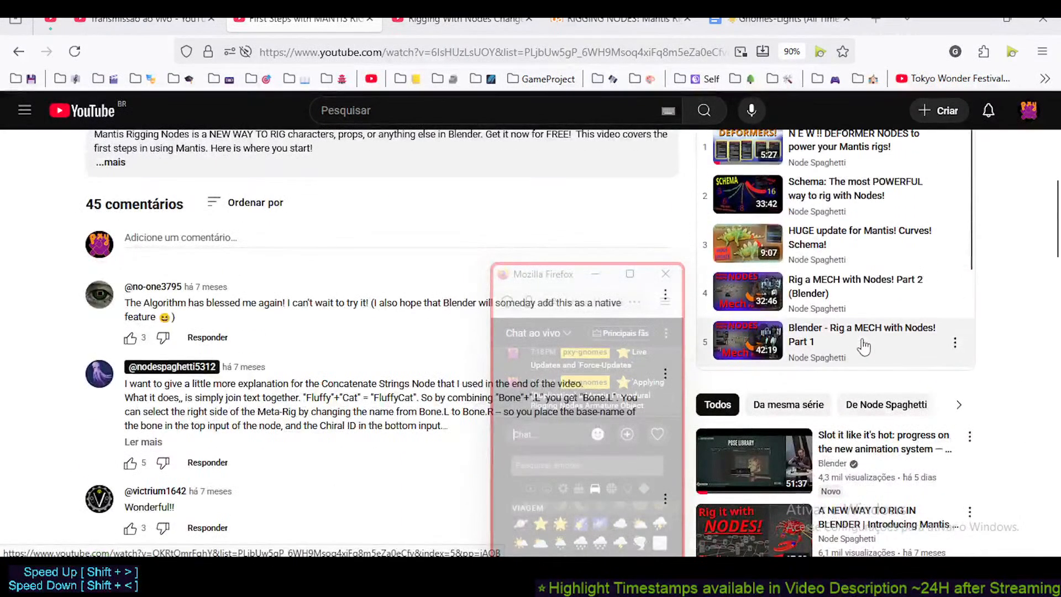
pyautogui.scroll(2, 864, 343)
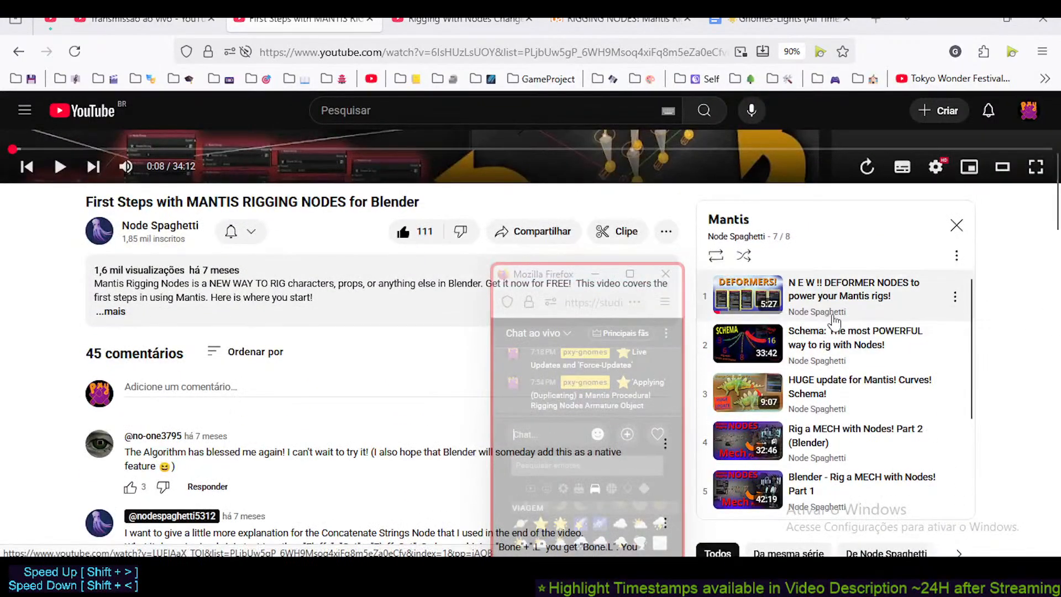
# - Read through the whole Mantis playlist, from the deformer nodes video to the one introducing Mantis Rigging
pyautogui.scroll(-3, 843, 348)
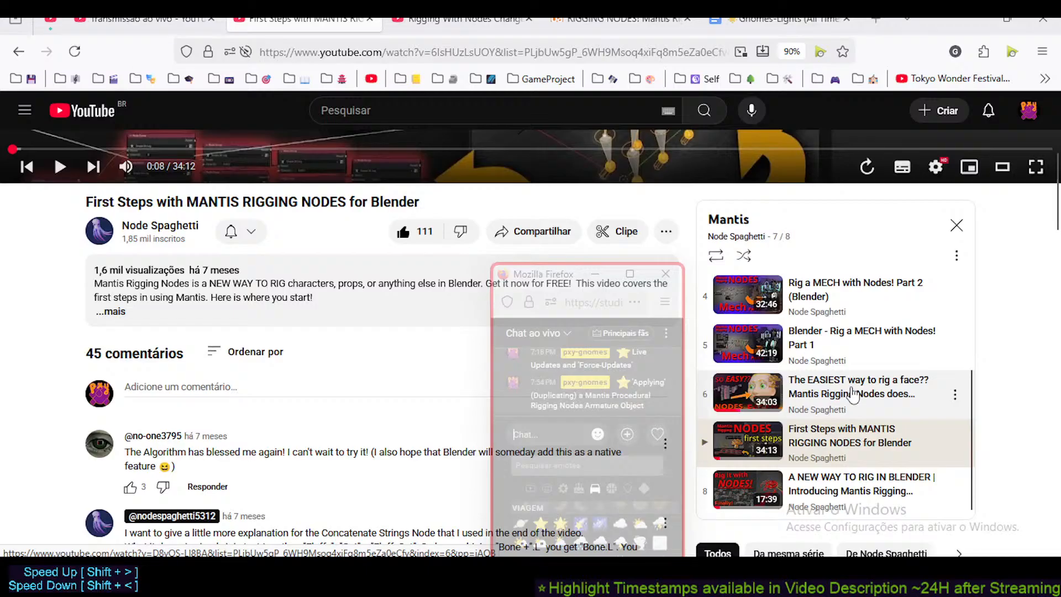
pyautogui.scroll(3, 826, 373)
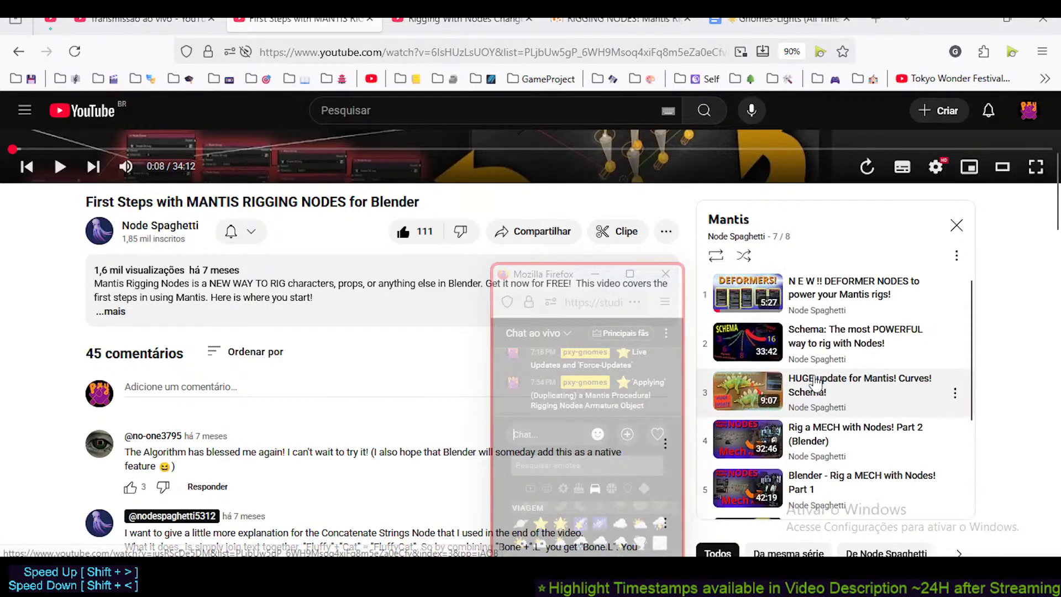
pyautogui.scroll(-3, 817, 382)
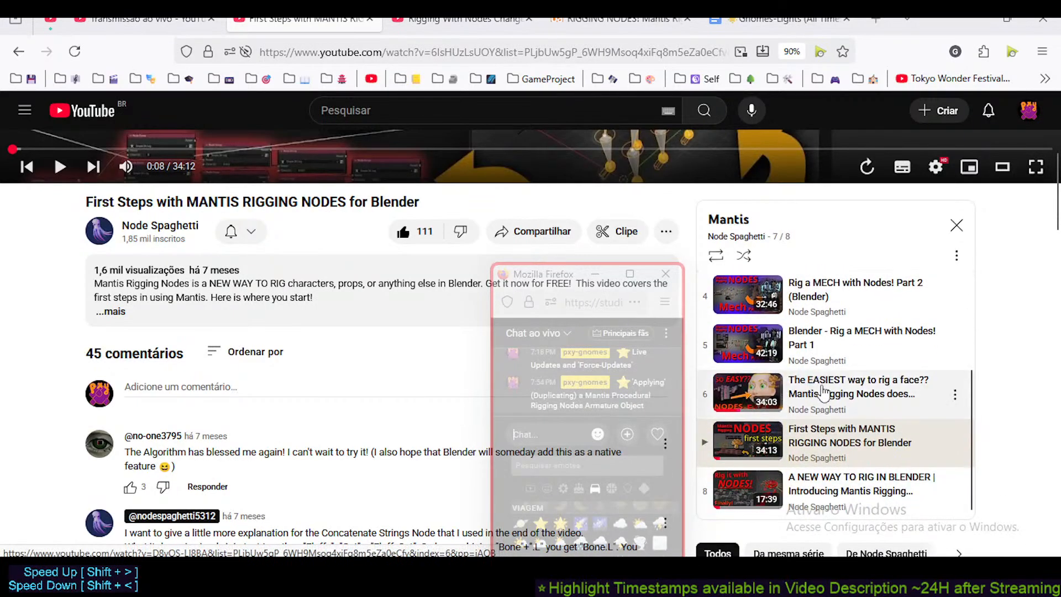
pyautogui.scroll(3, 824, 389)
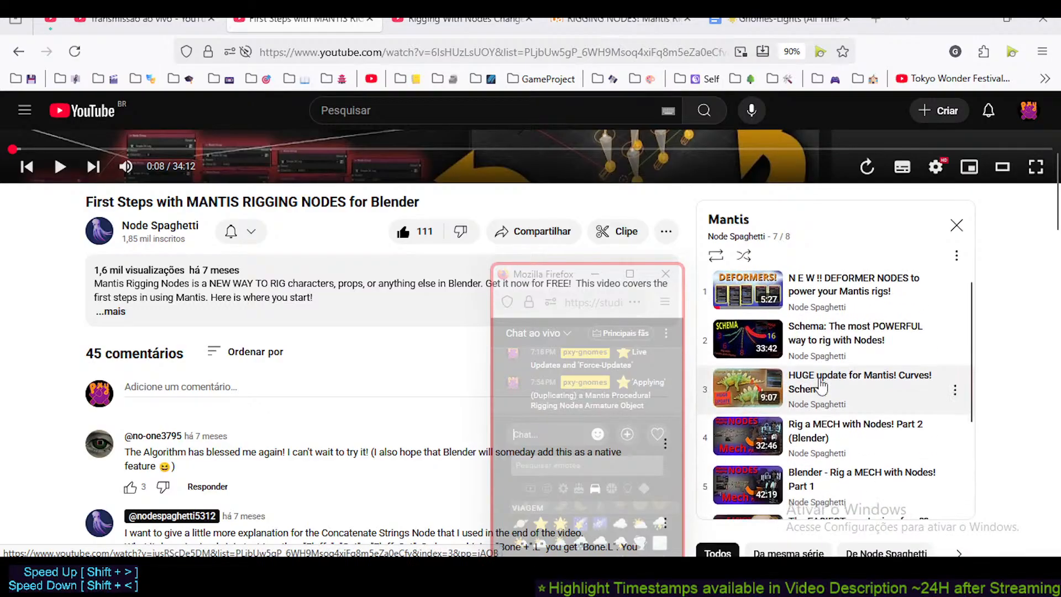
pyautogui.scroll(-3, 822, 386)
pyautogui.scroll(3, 827, 389)
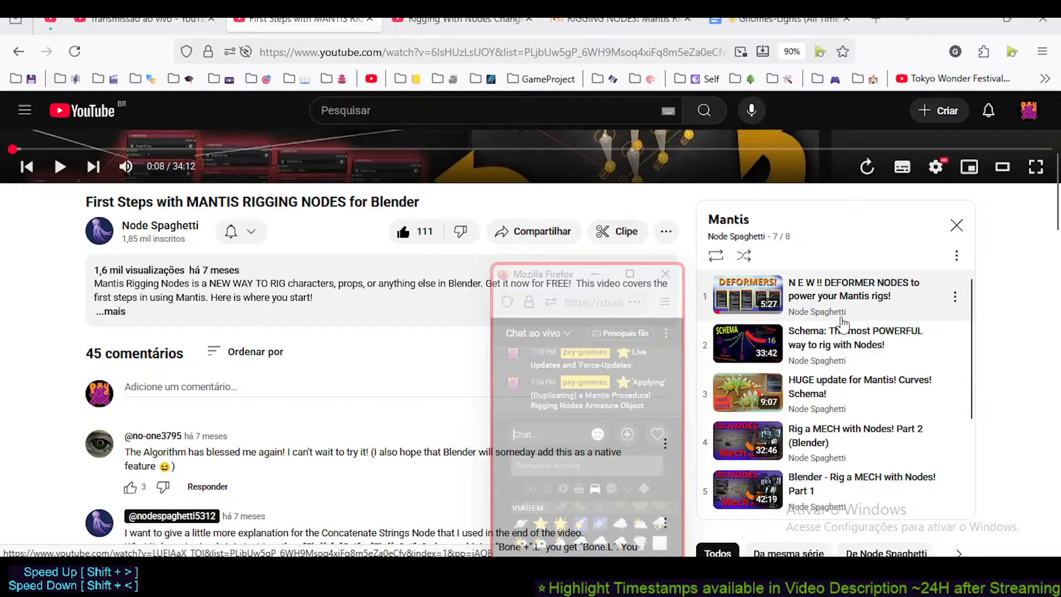
pyautogui.scroll(-3, 829, 345)
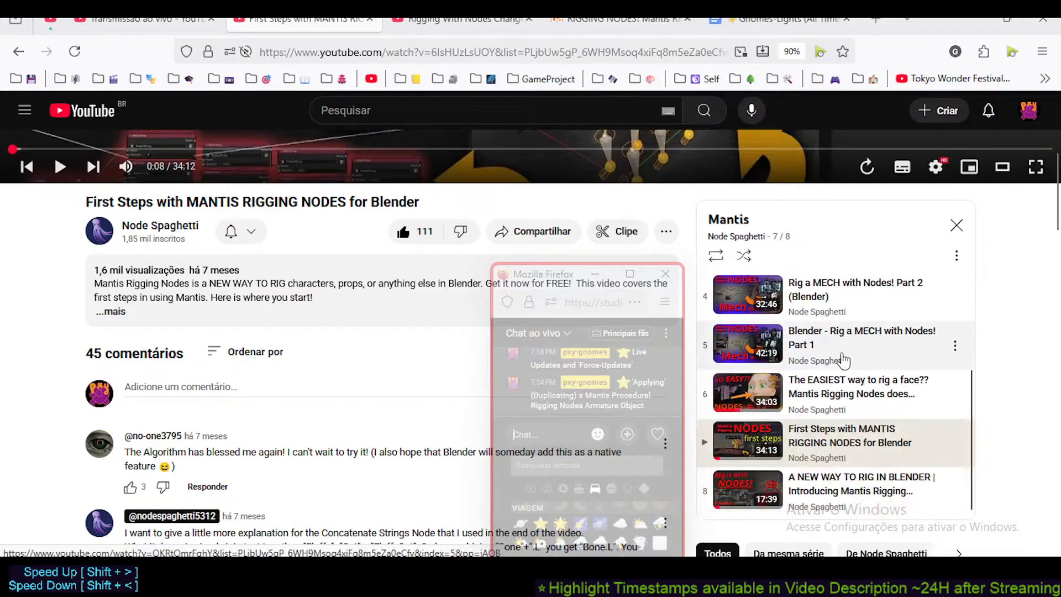
pyautogui.scroll(5, 4, 326)
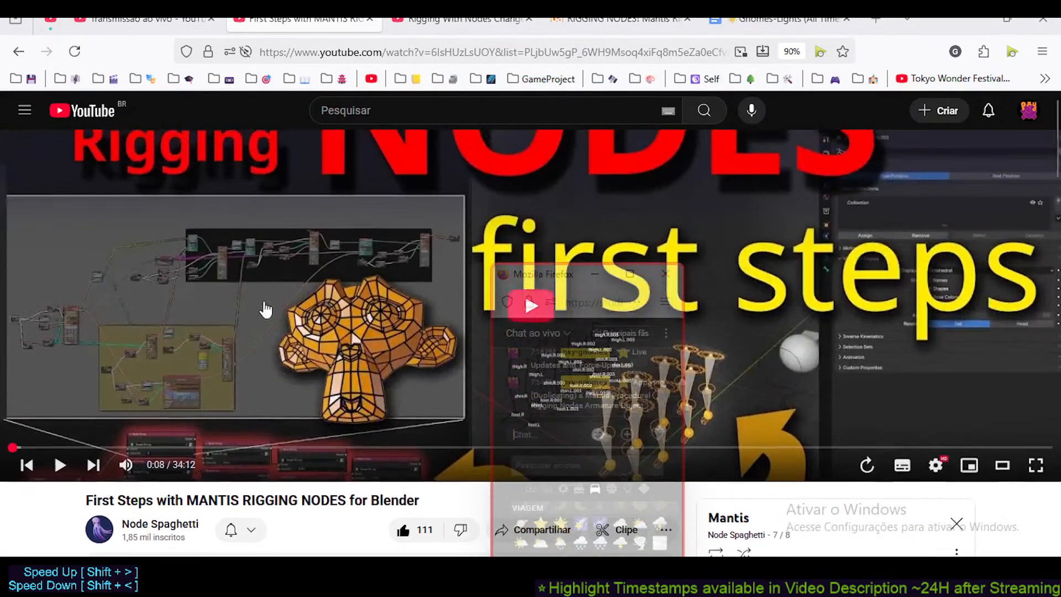
pyautogui.scroll(-8, 920, 296)
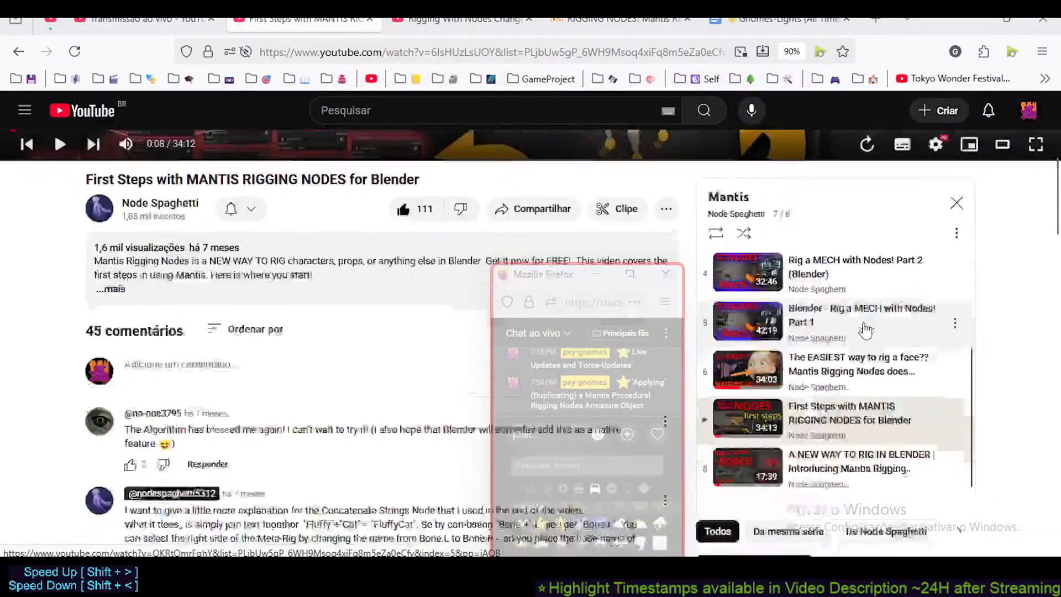
pyautogui.scroll(3, 860, 334)
pyautogui.scroll(-3, 861, 334)
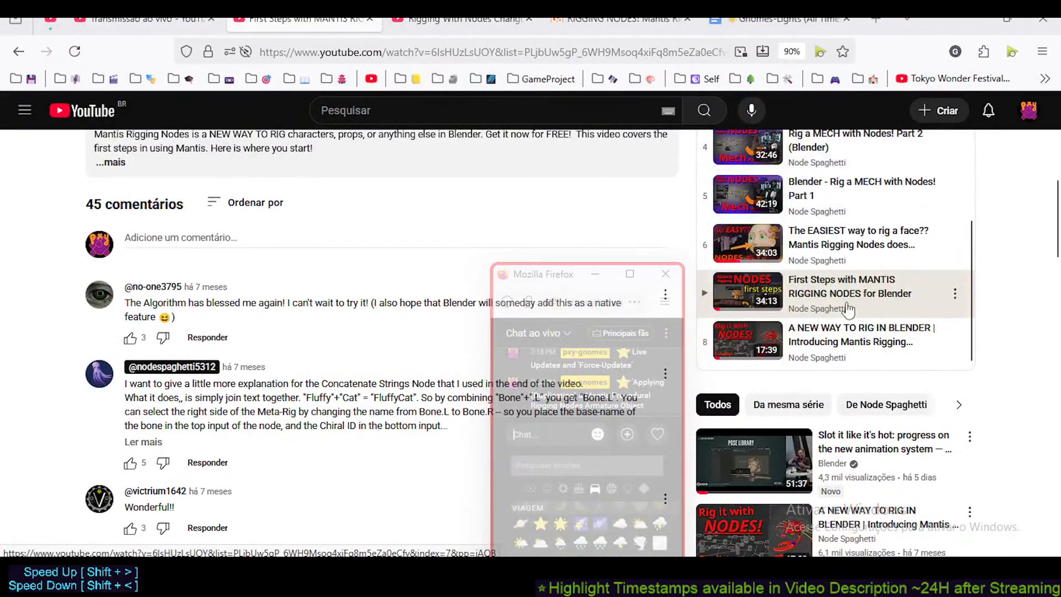
pyautogui.scroll(3, 902, 312)
pyautogui.scroll(3, 901, 315)
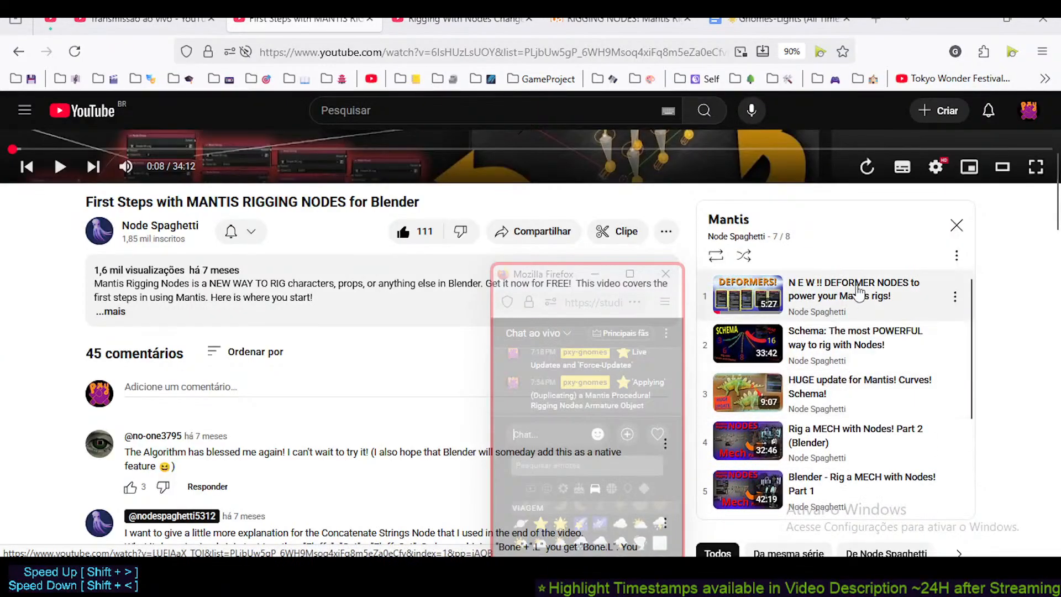
pyautogui.scroll(-3, 856, 373)
pyautogui.scroll(-2, 858, 375)
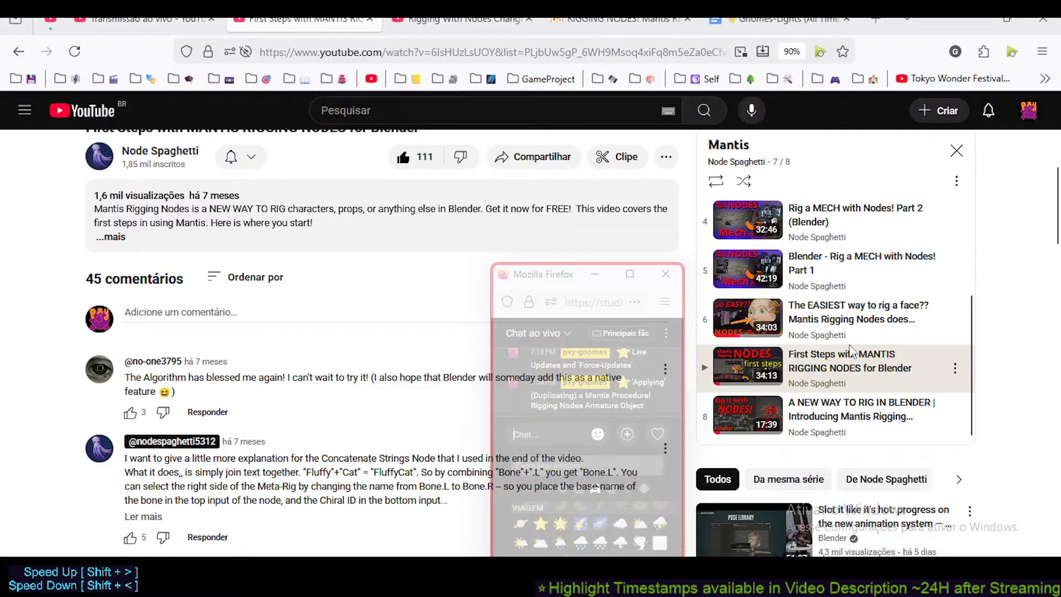
pyautogui.scroll(3, 854, 342)
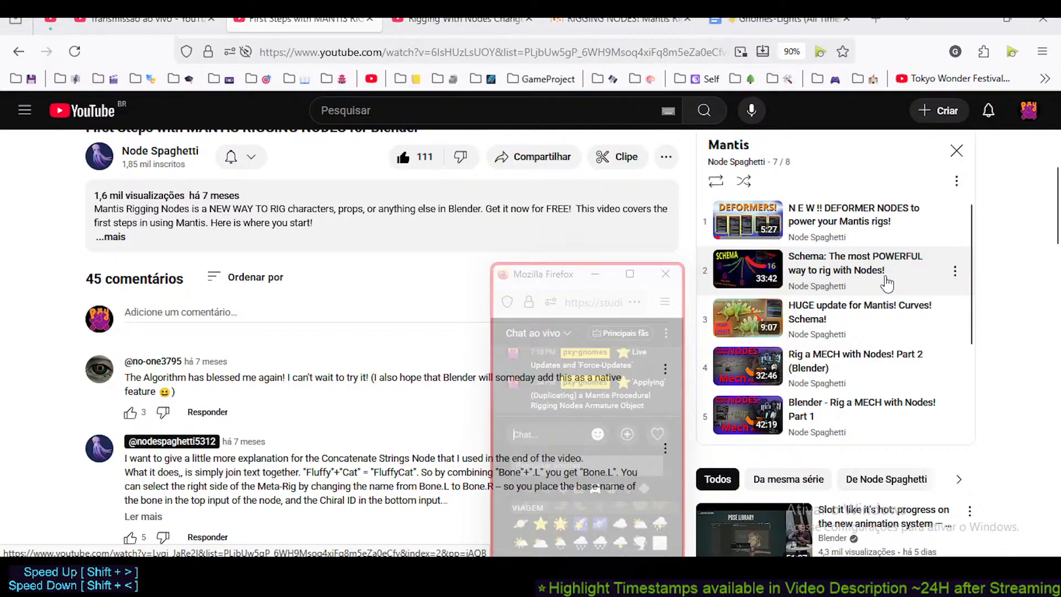
# - Examine the First Steps video's player together with the playlist's middle entries
pyautogui.scroll(7, 887, 284)
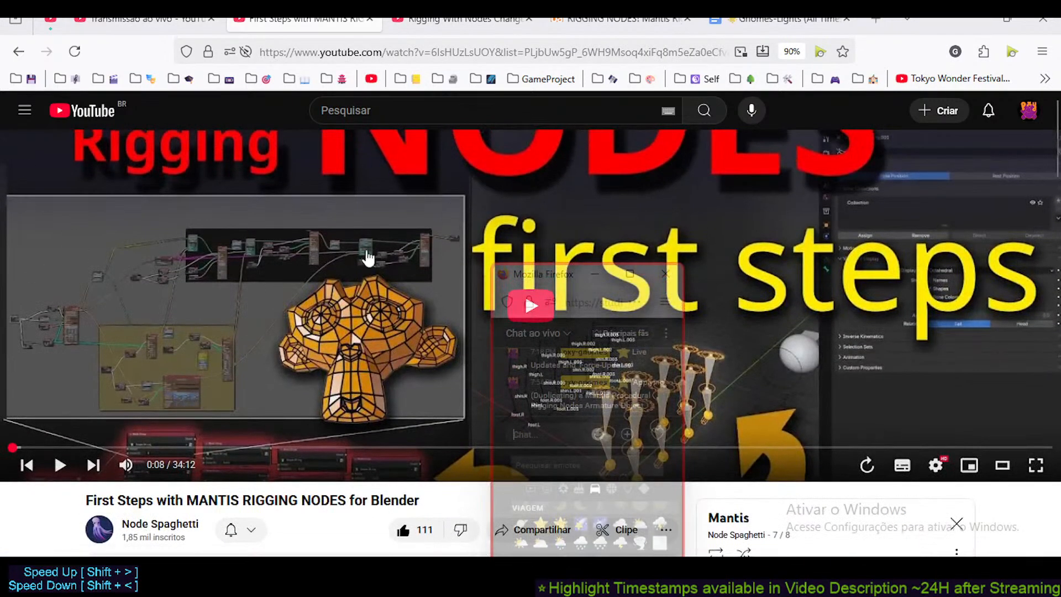
pyautogui.scroll(-4, 917, 338)
pyautogui.scroll(4, 942, 386)
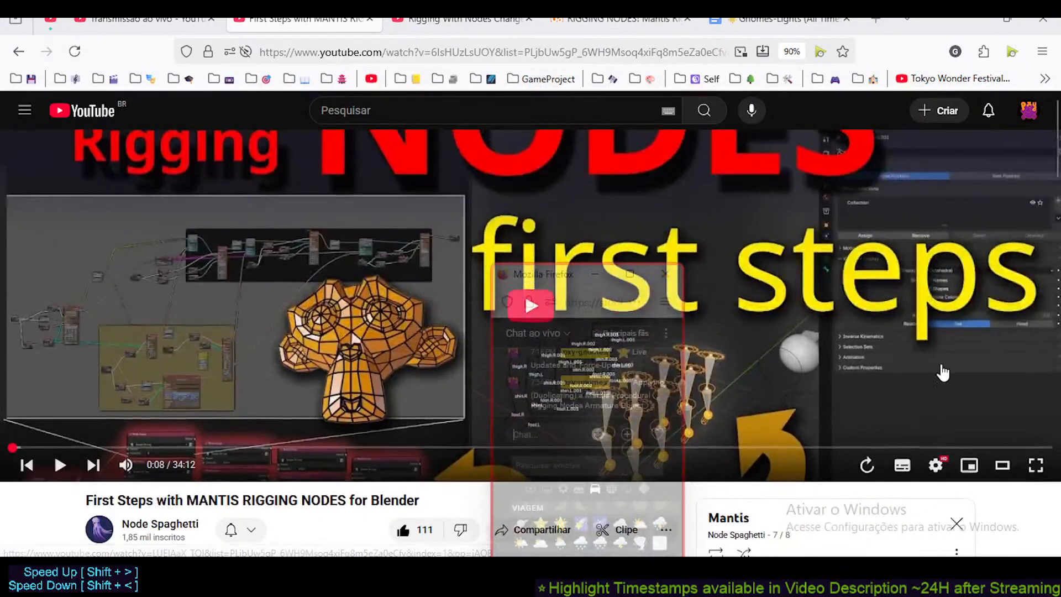
pyautogui.scroll(-4, 939, 364)
pyautogui.scroll(-3, 939, 368)
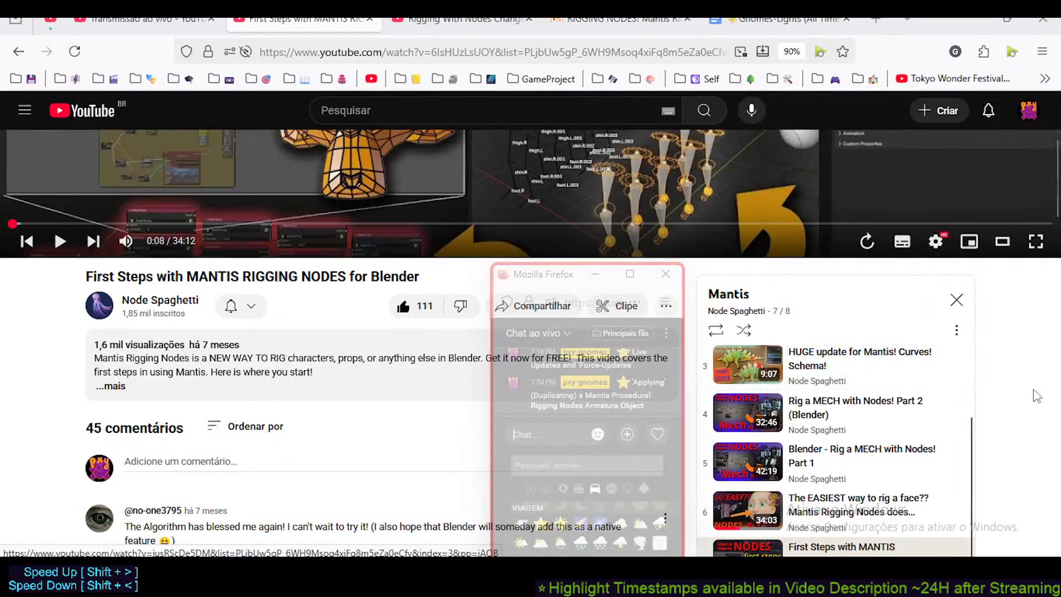
pyautogui.scroll(4, 1036, 395)
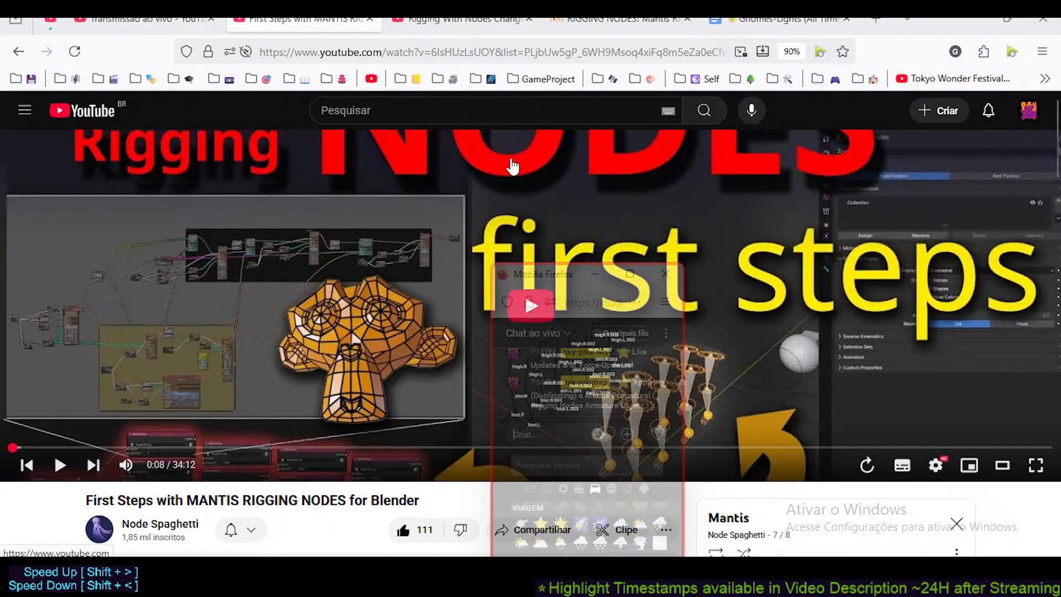
# - Move the floating live chat window off the video's play button and skim the page around the player and description
pyautogui.moveTo(580, 287); pyautogui.dragTo(718, 237)
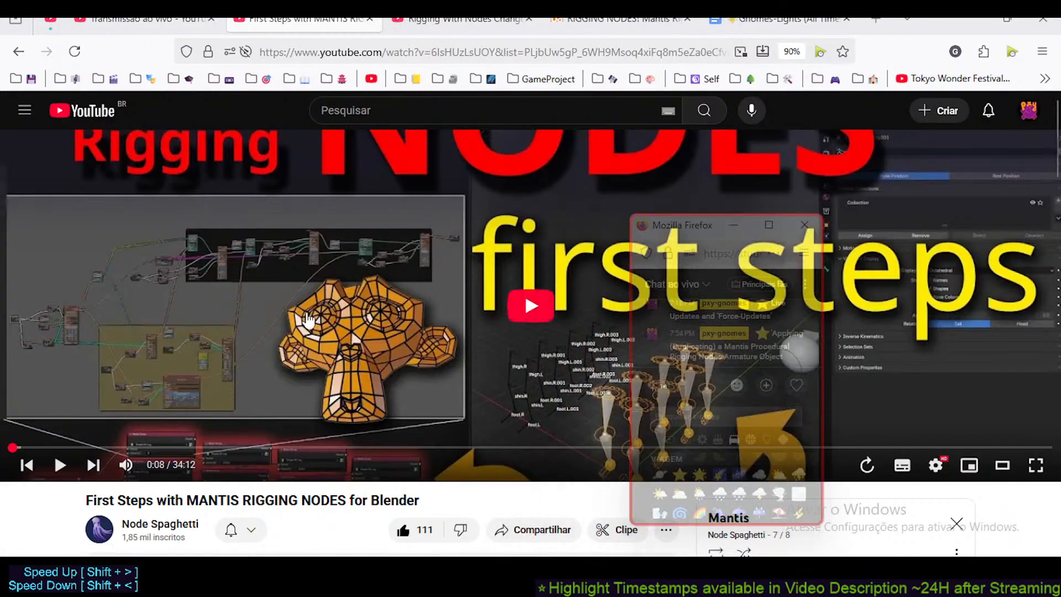
pyautogui.scroll(-5, 264, 333)
pyautogui.scroll(5, 265, 334)
pyautogui.scroll(-5, 263, 334)
pyautogui.scroll(-3, 261, 334)
pyautogui.scroll(8, 257, 326)
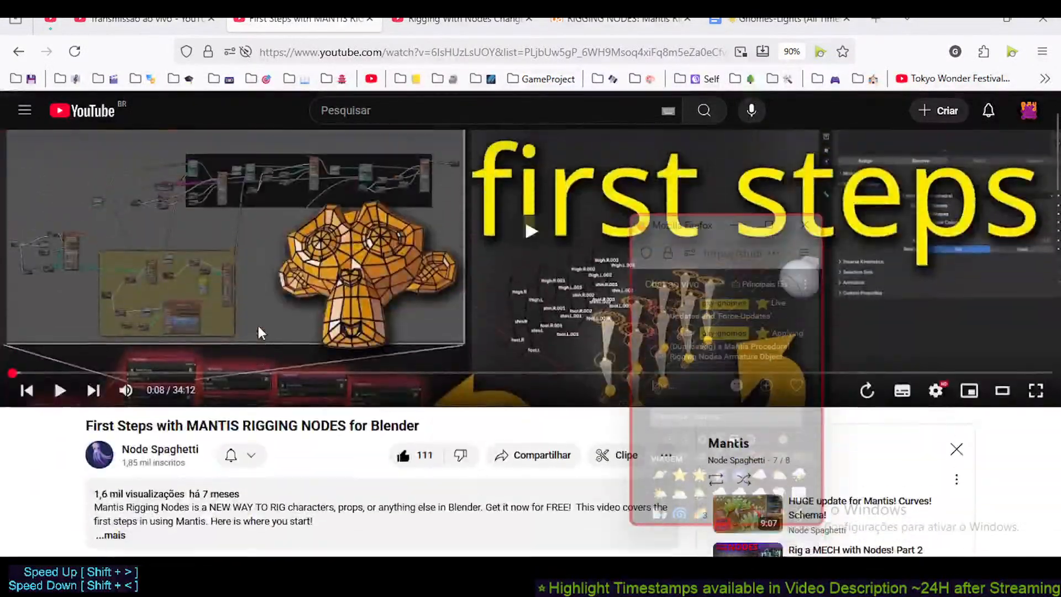
pyautogui.scroll(-5, 262, 333)
pyautogui.scroll(4, 265, 334)
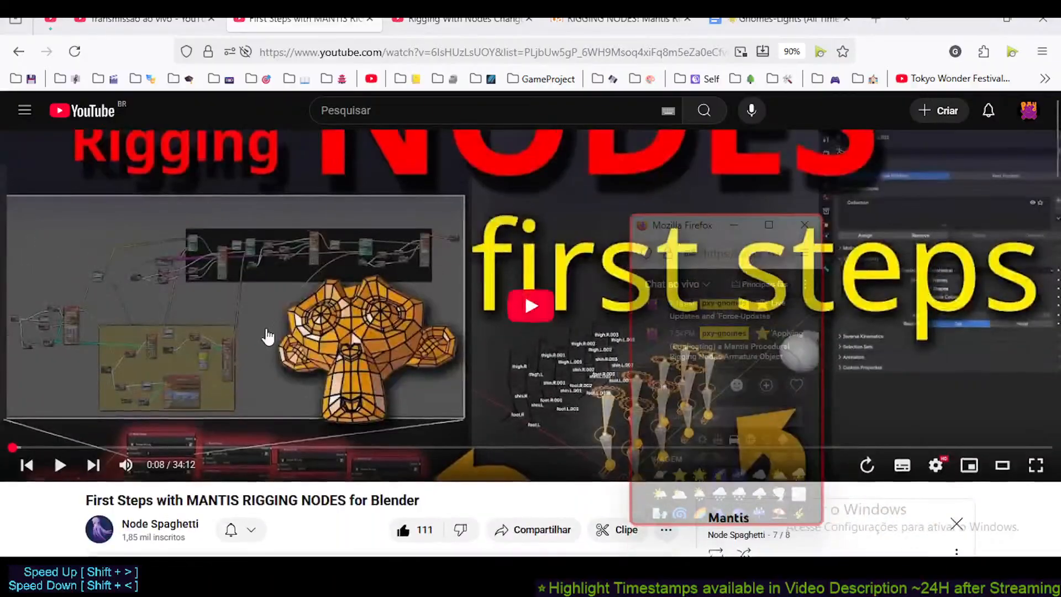
pyautogui.scroll(-3, 268, 333)
# - Check the live stream's dashboard in YouTube Studio and return to the First Steps video page
pyautogui.click(650, 395)
pyautogui.click(187, 13)
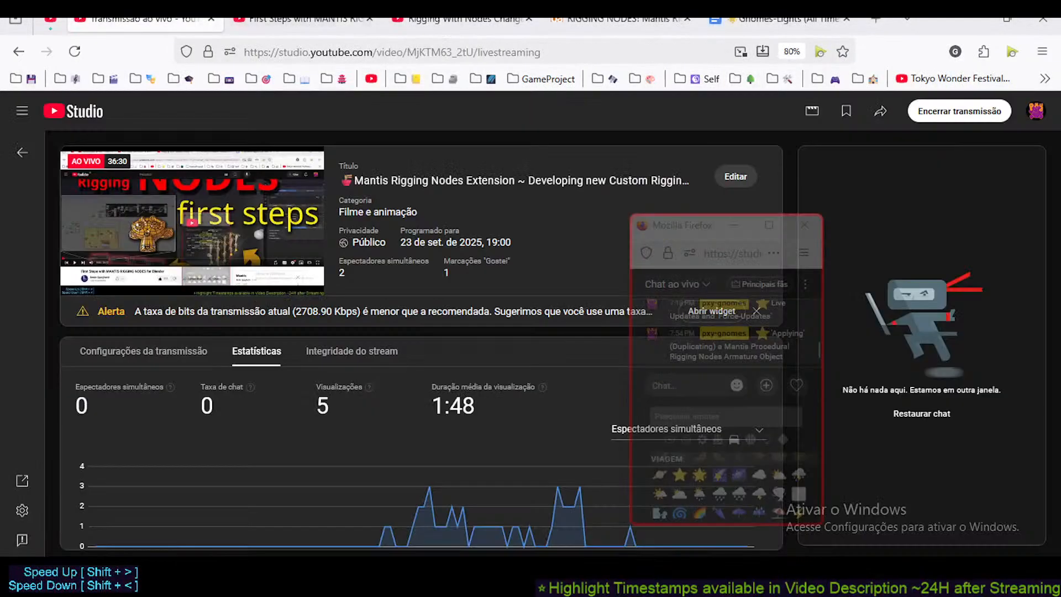
pyautogui.click(309, 15)
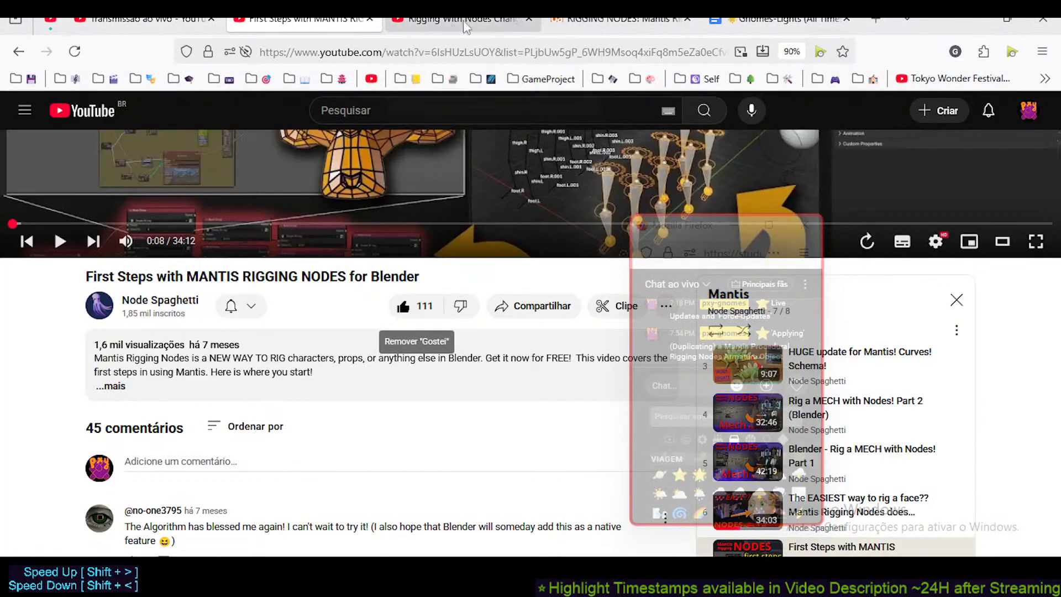
# - Open the bookmarked Unreal example video about automatic IK/FK switching and snapping in a new browser tab
pyautogui.click(875, 21)
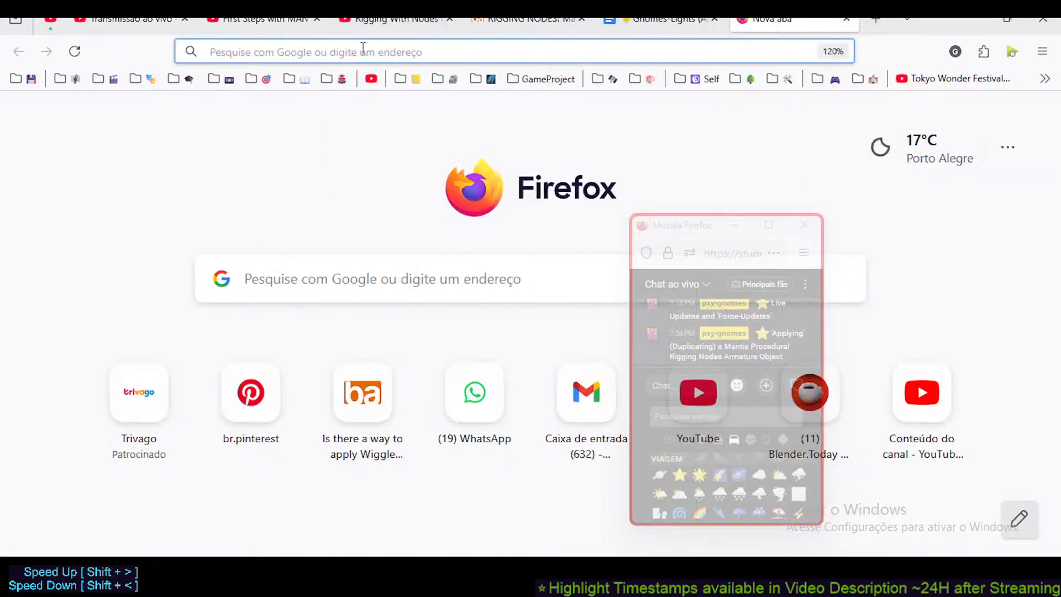
pyautogui.write('*')
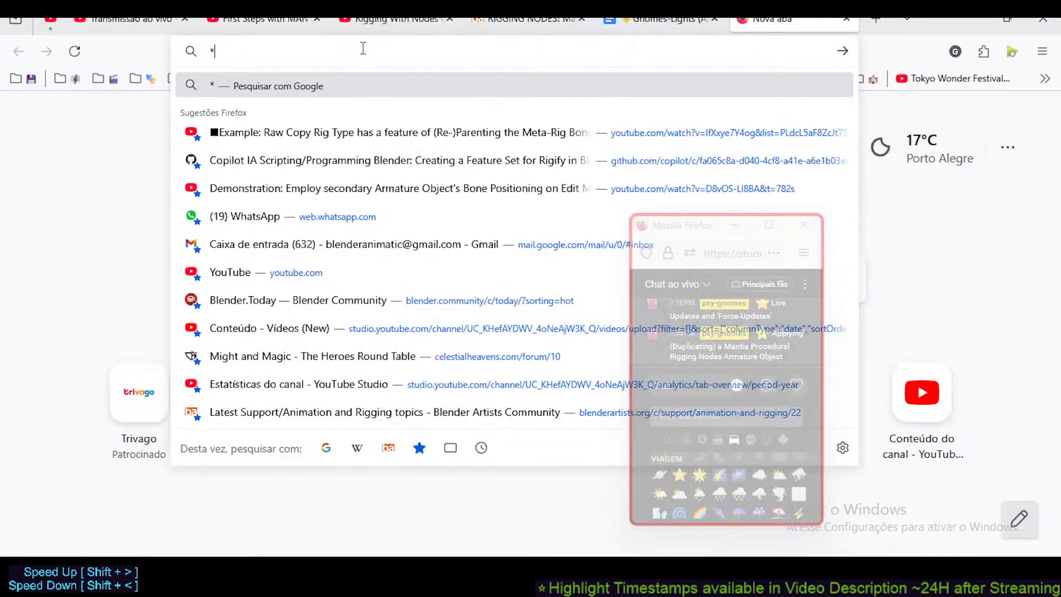
pyautogui.write('Unreal')
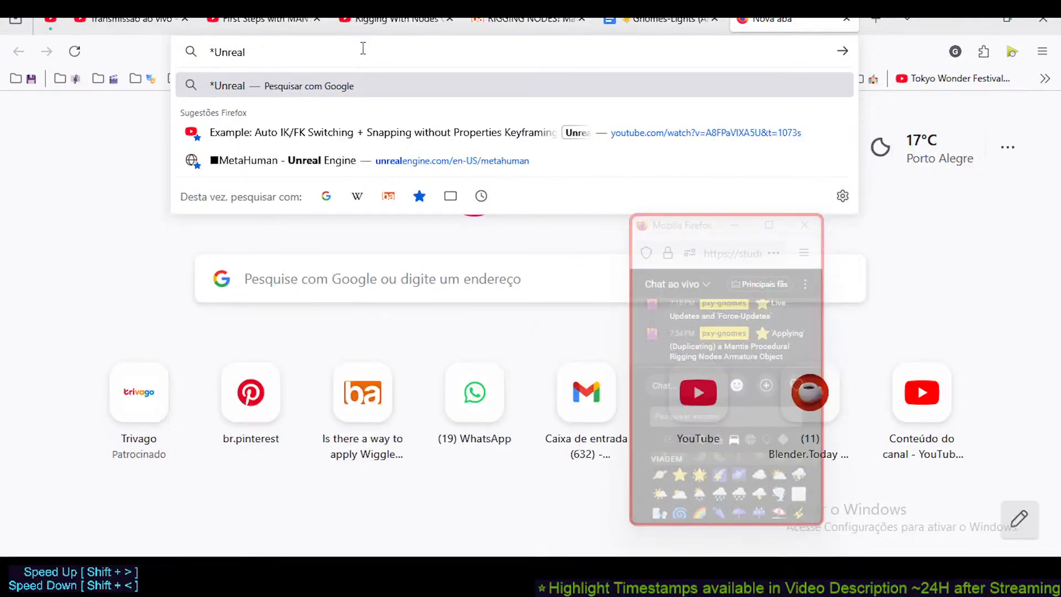
pyautogui.press('Down')
pyautogui.press('Return')
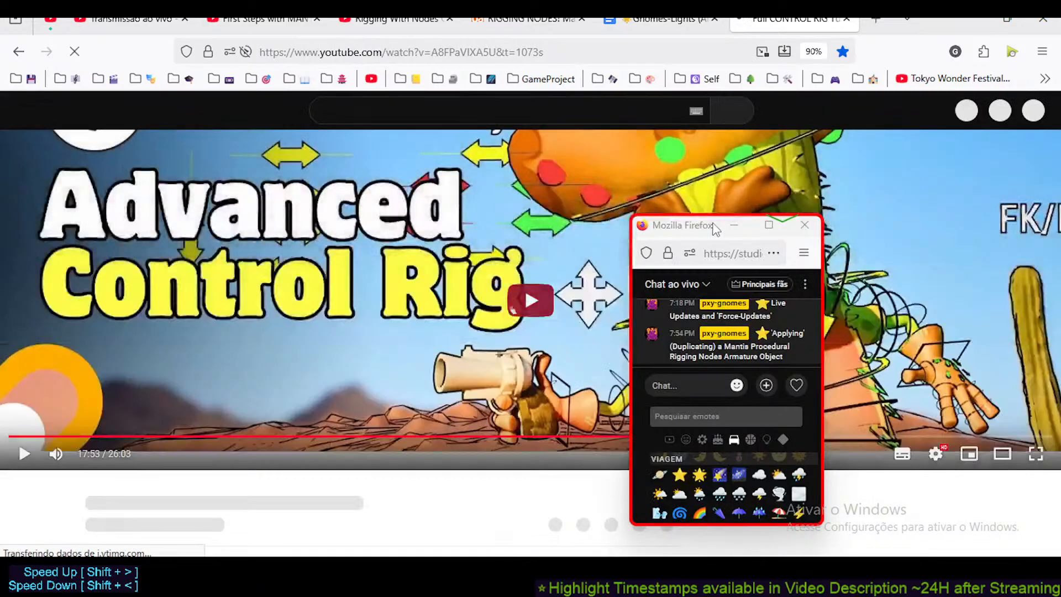
# - Move the floating live chat window off the video's centre, play the IK/FK snapping chapter briefly and skim the page below
pyautogui.moveTo(695, 233); pyautogui.dragTo(925, 366)
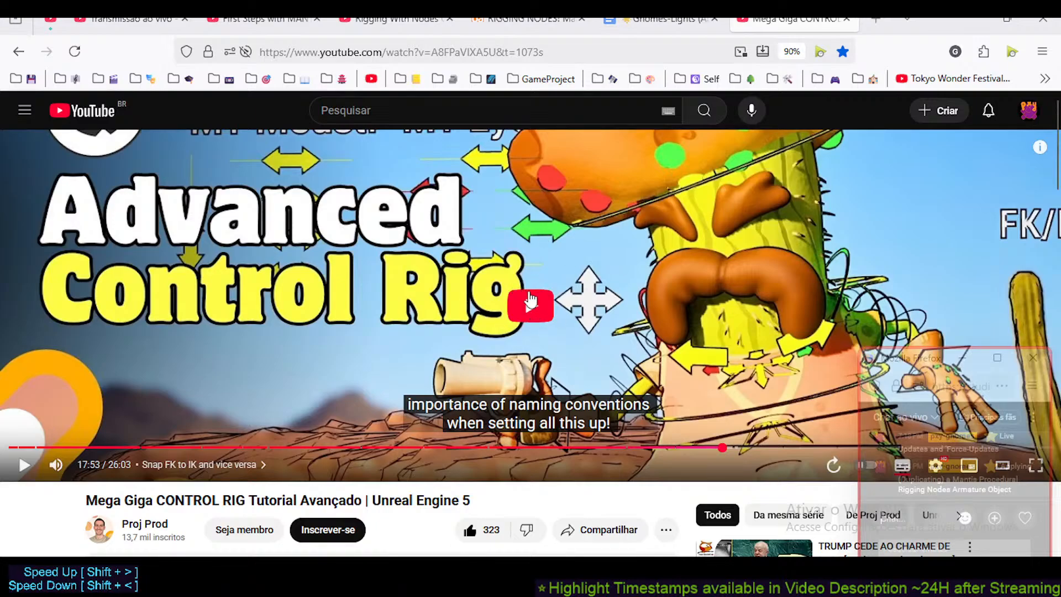
pyautogui.scroll(-1, 531, 299)
pyautogui.scroll(1, 531, 300)
pyautogui.click(532, 305)
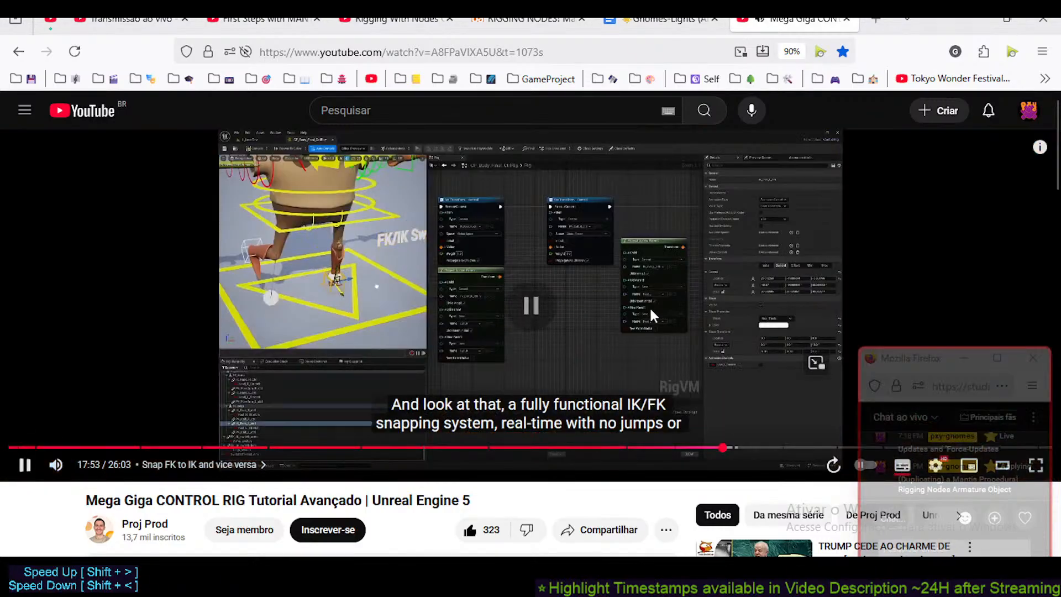
pyautogui.click(652, 309)
pyautogui.scroll(-2, 272, 385)
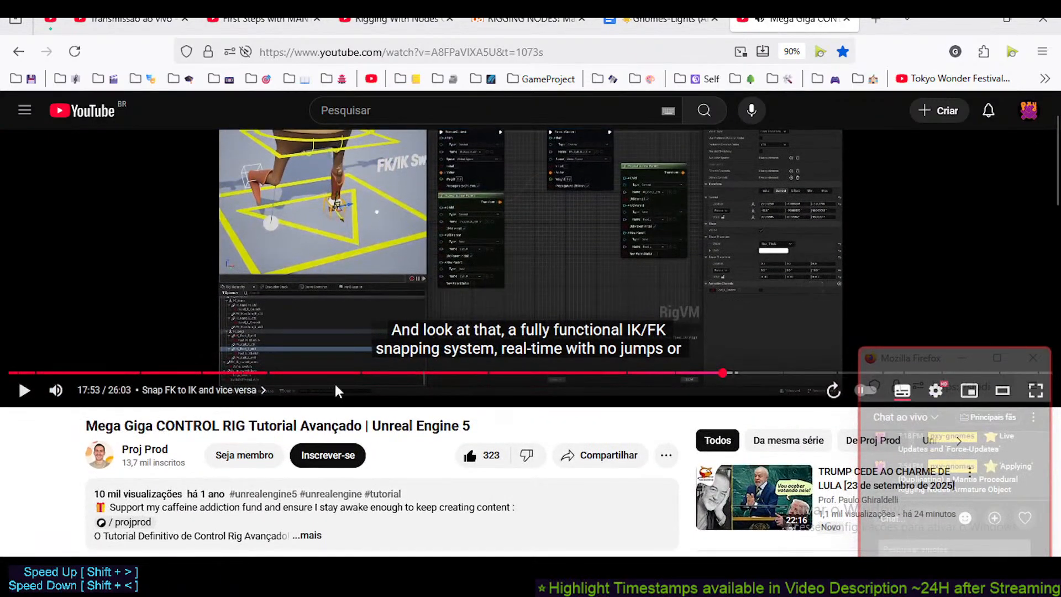
pyautogui.scroll(2, 485, 236)
pyautogui.click(905, 370)
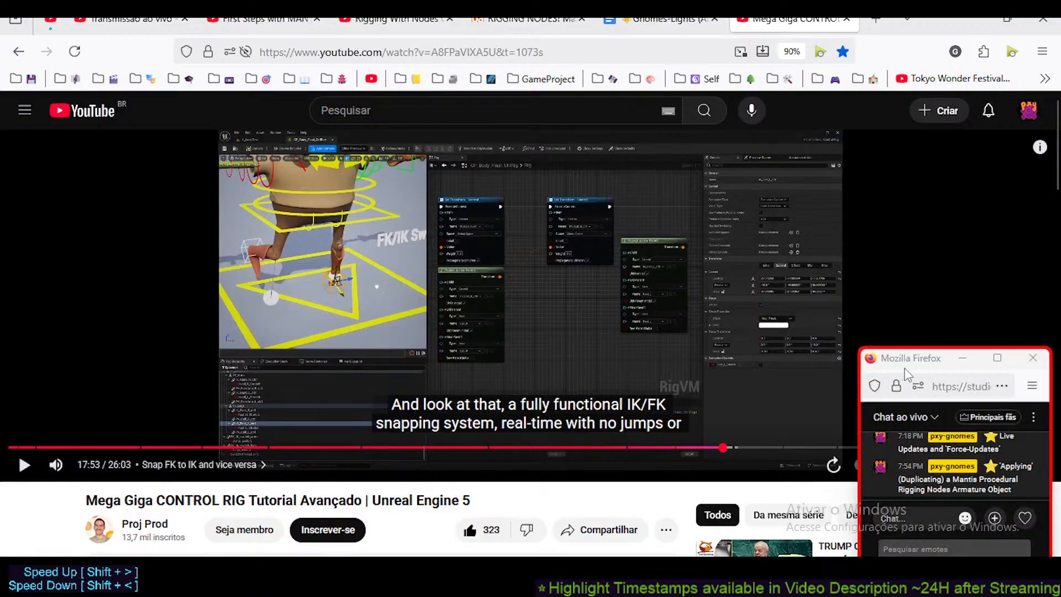
# - Watch the leg's IK/FK snapping demonstration in full screen, pausing and rewinding it, and return to the normal page view
pyautogui.doubleClick(526, 263)
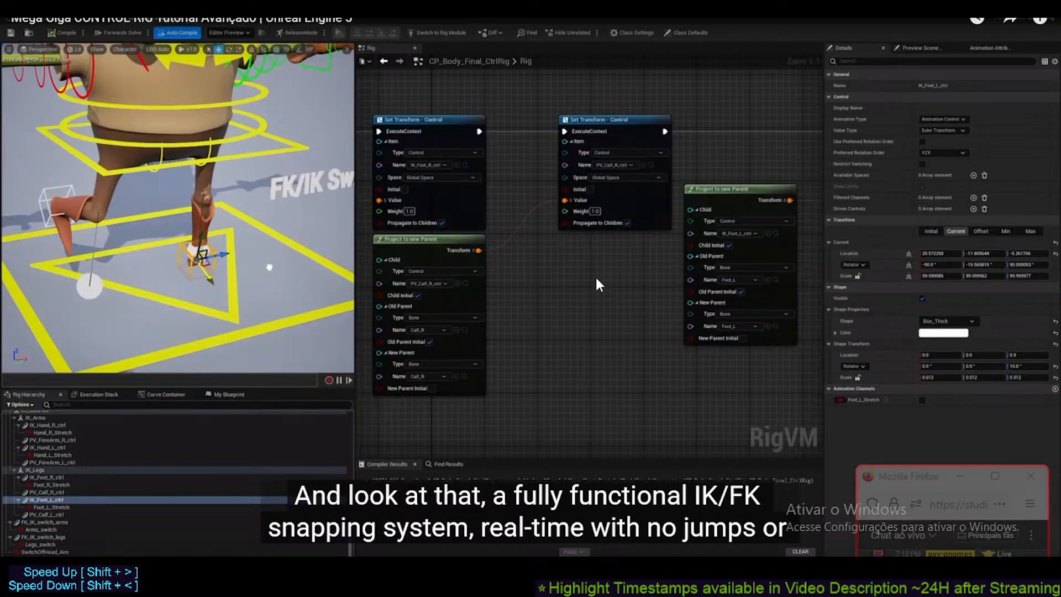
pyautogui.click(608, 267)
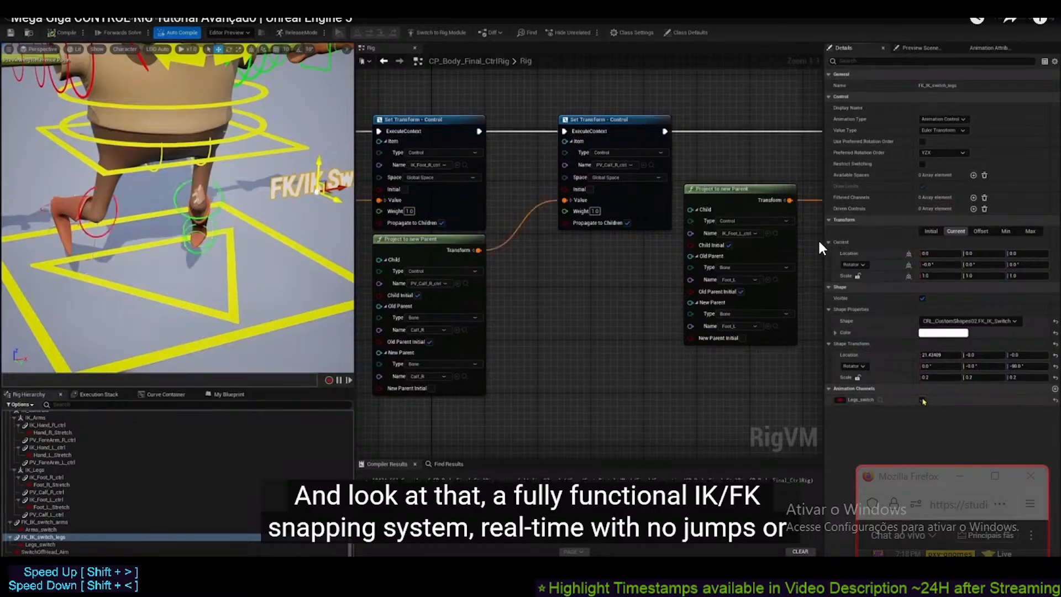
pyautogui.click(760, 190)
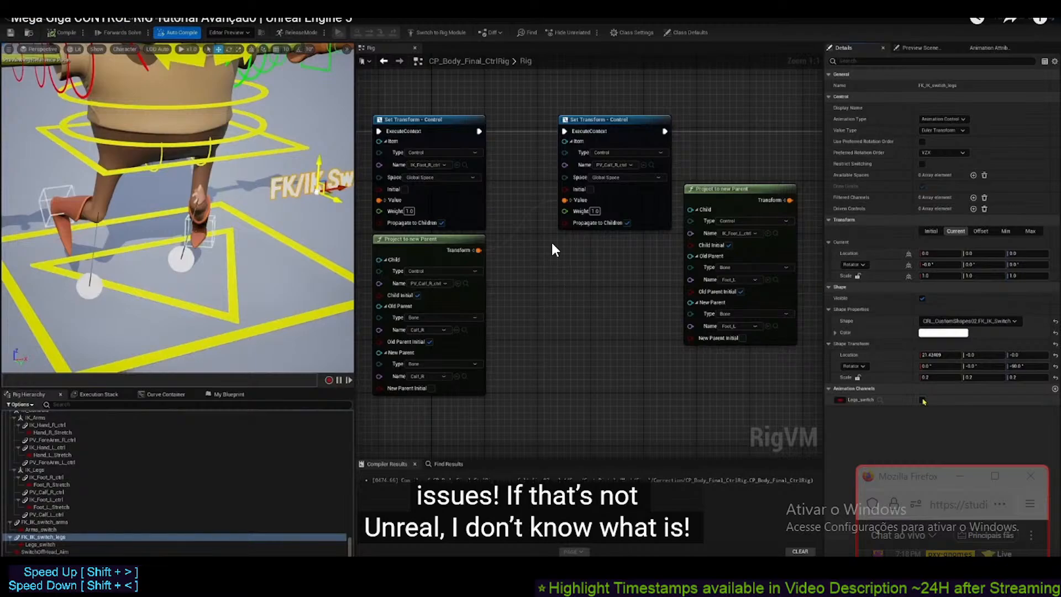
pyautogui.click(580, 301)
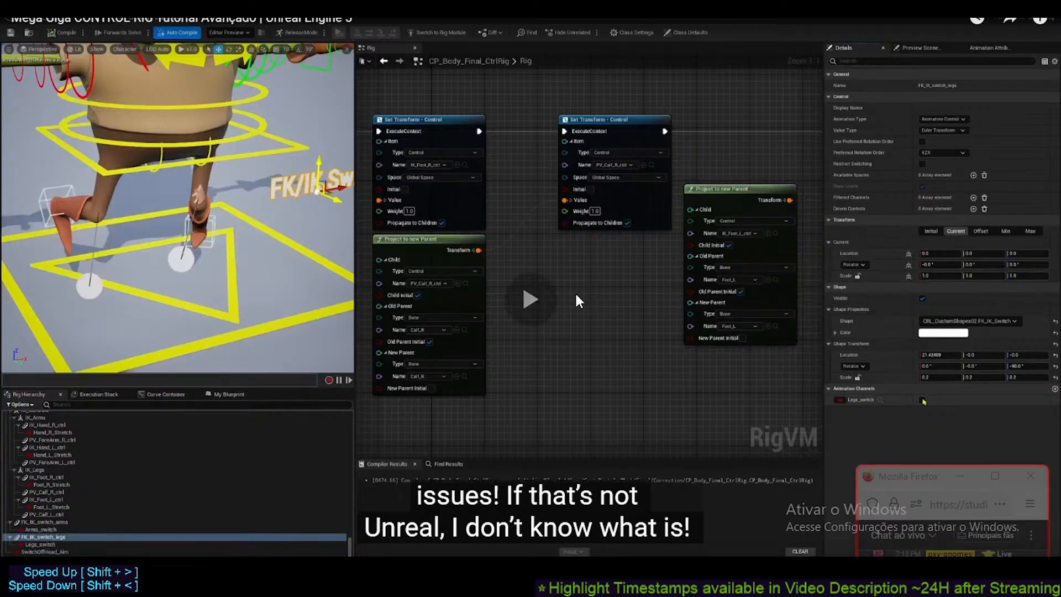
pyautogui.press('Left')
pyautogui.press('Left')
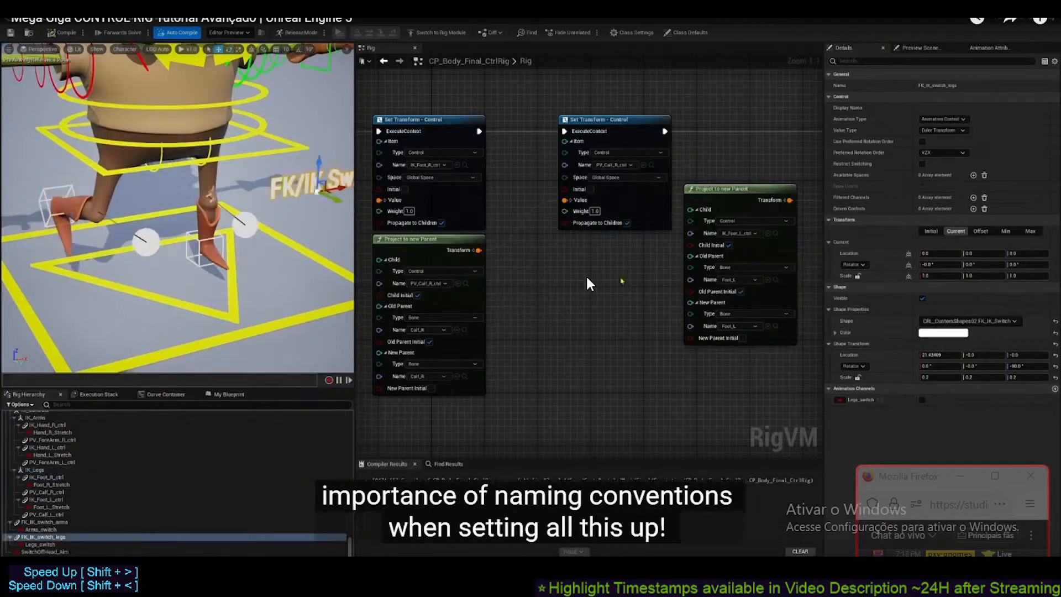
pyautogui.press('Left')
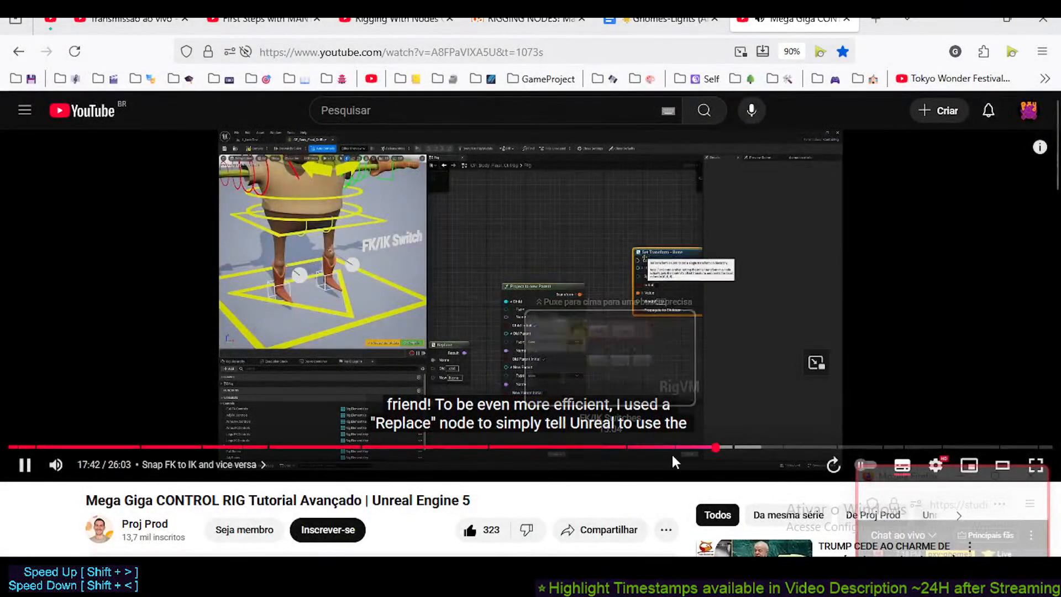
# - Review the snapping node setup around 17:10 and skip to the foot control's movement at about 17:54
pyautogui.moveTo(694, 447); pyautogui.dragTo(695, 450)
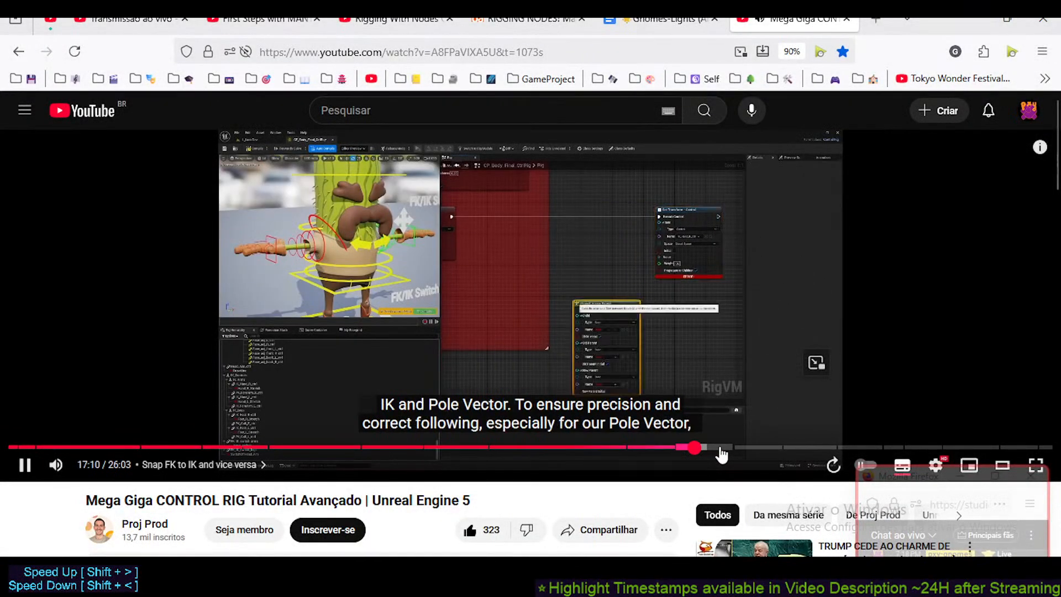
pyautogui.click(503, 300)
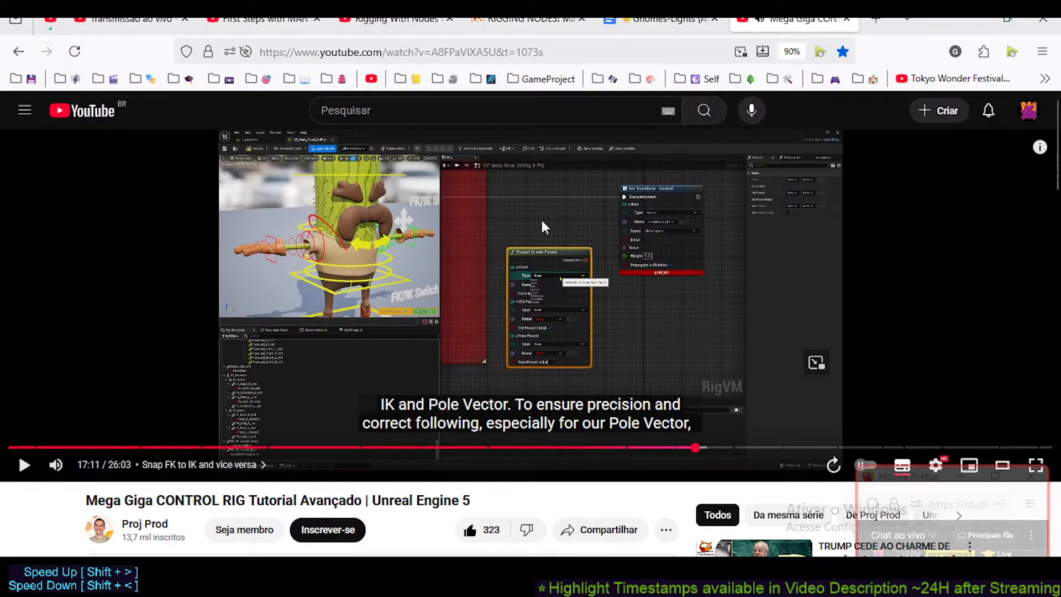
pyautogui.click(724, 448)
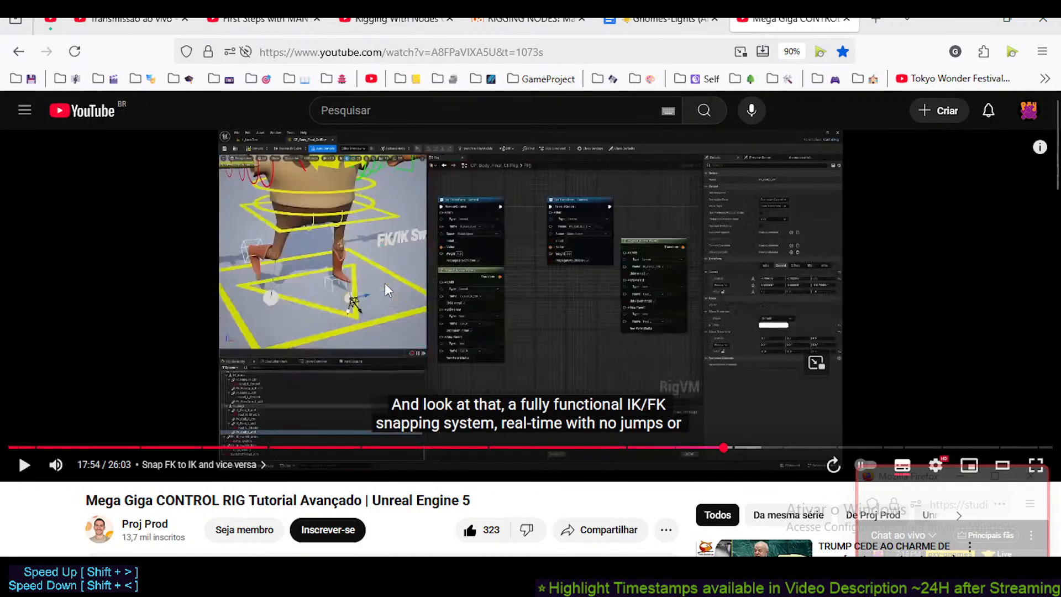
pyautogui.click(385, 283)
pyautogui.click(361, 293)
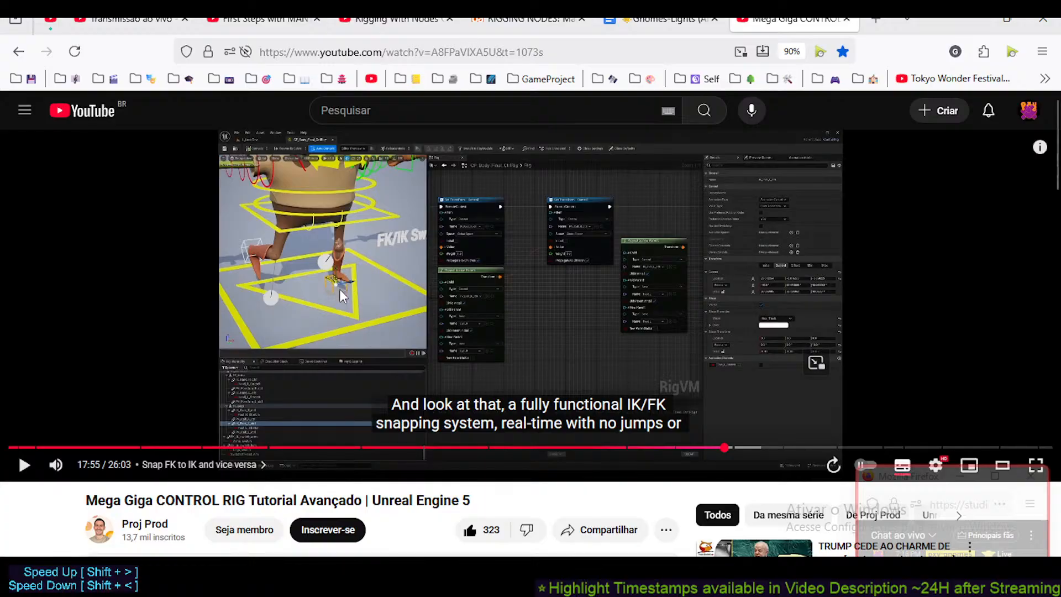
pyautogui.click(345, 280)
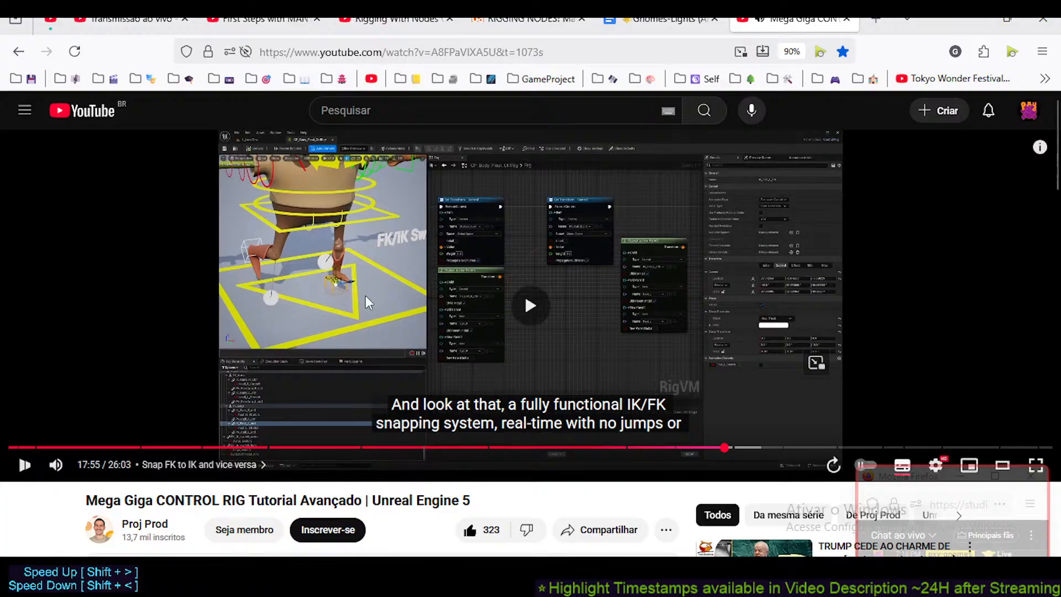
# - Examine the leg's FK/IK switch in full screen up to 17:59 and return to the First Steps video page
pyautogui.doubleClick(396, 264)
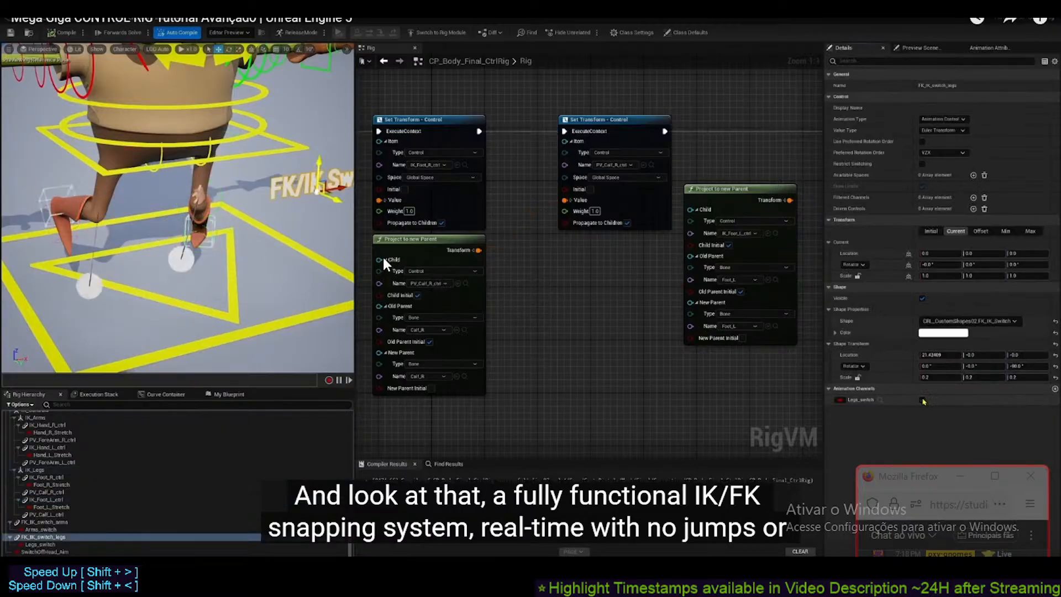
pyautogui.click(400, 244)
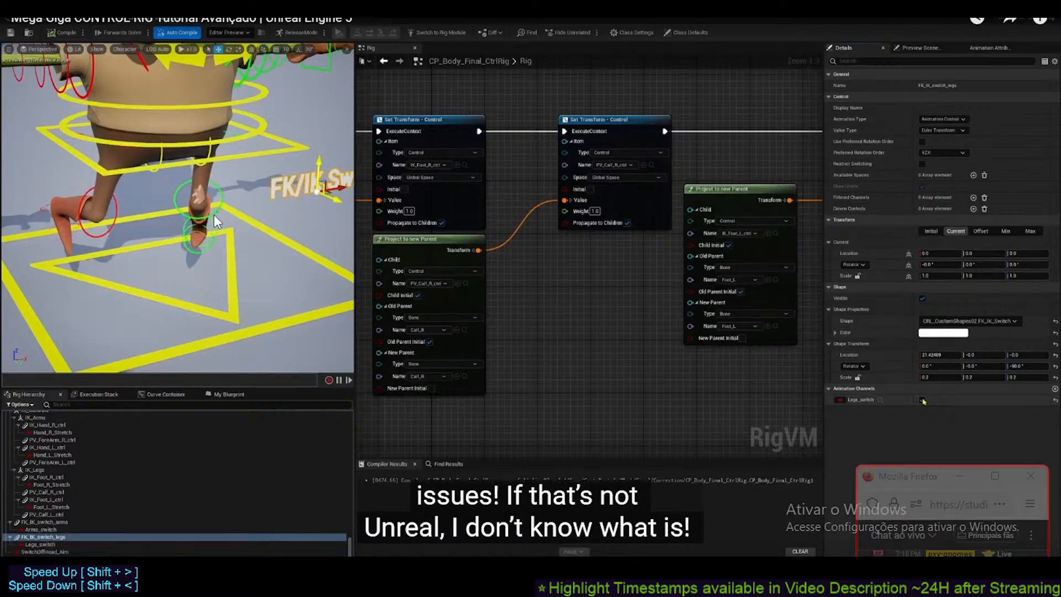
pyautogui.press('Escape')
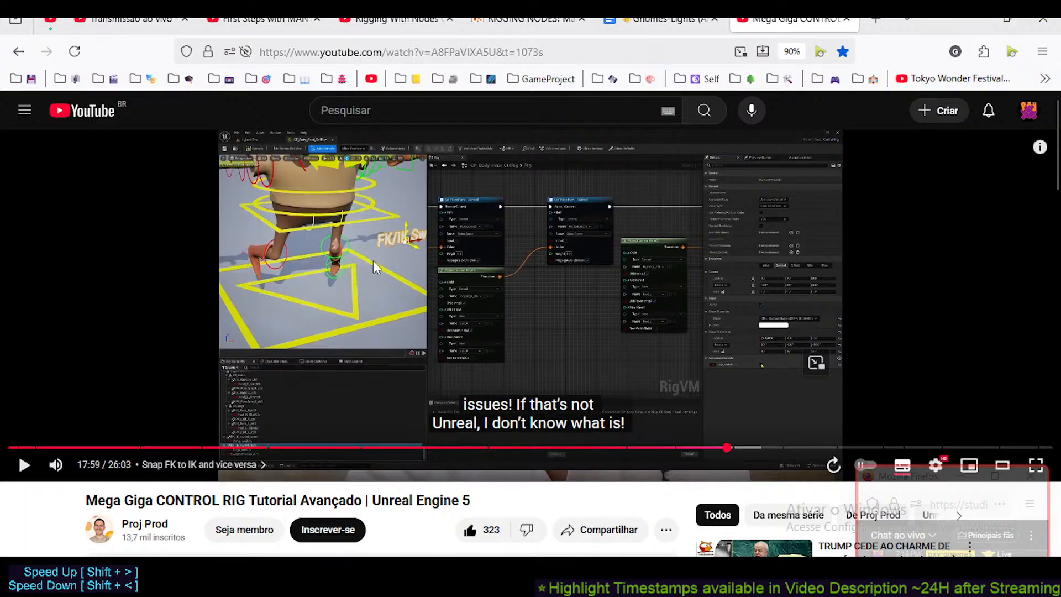
pyautogui.click(387, 252)
pyautogui.click(437, 268)
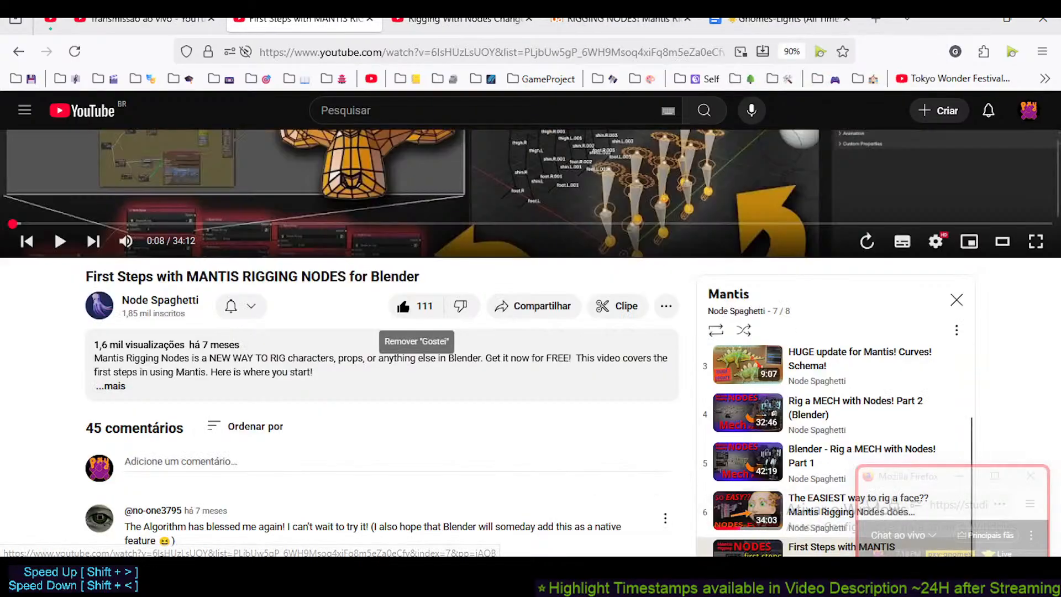
# - Switch to Blender and adjust the split between the node editor and the 3D viewport, with the three armatures in view
pyautogui.hotkey('alt', 'Tab')
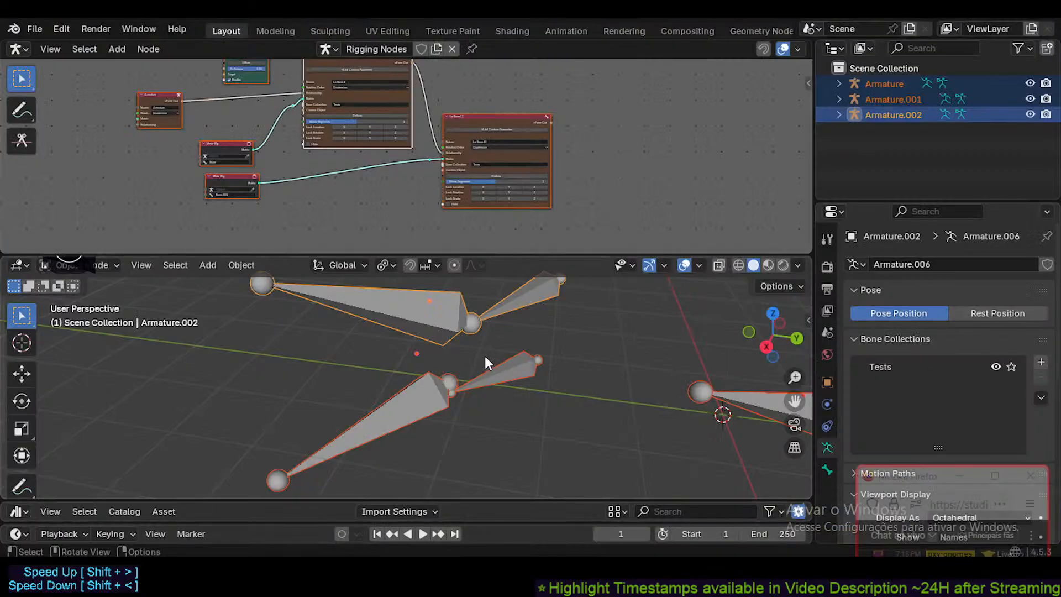
pyautogui.moveTo(486, 355); pyautogui.dragTo(480, 350, button='middle')
pyautogui.moveTo(514, 251); pyautogui.dragTo(513, 206)
pyautogui.keyDown('shift'); pyautogui.moveTo(486, 347); pyautogui.dragTo(432, 352, button='middle'); pyautogui.keyUp('shift')
pyautogui.scroll(1, 478, 354)
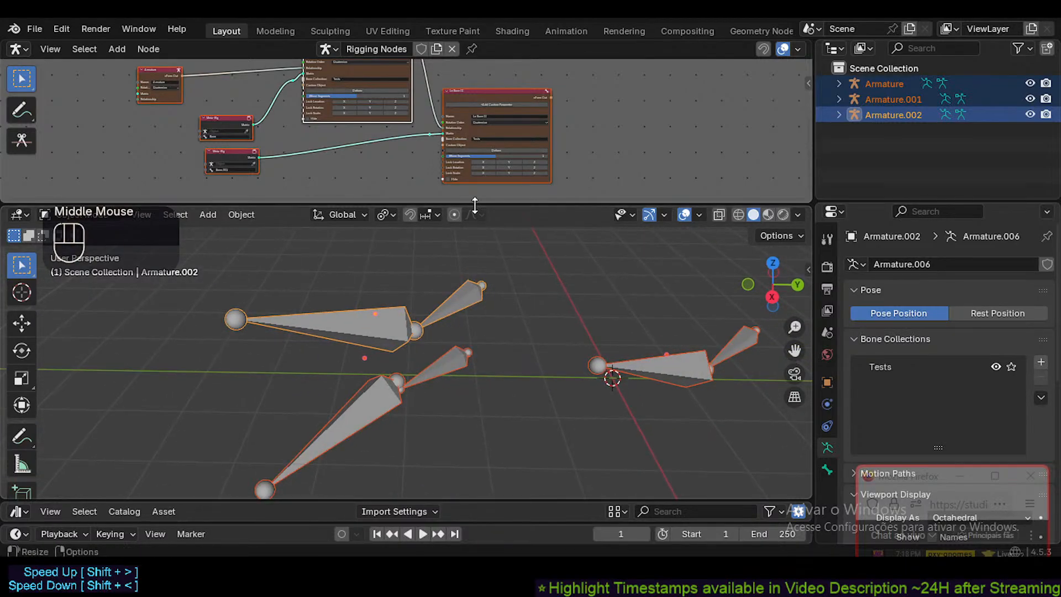
pyautogui.moveTo(474, 205); pyautogui.dragTo(470, 250)
pyautogui.moveTo(408, 189)
pyautogui.mouseDown(button='middle')
pyautogui.moveTo(401, 172)
pyautogui.moveTo(398, 220)
pyautogui.moveTo(420, 204)
pyautogui.mouseUp(button='middle')
pyautogui.scroll(-1, 398, 181)
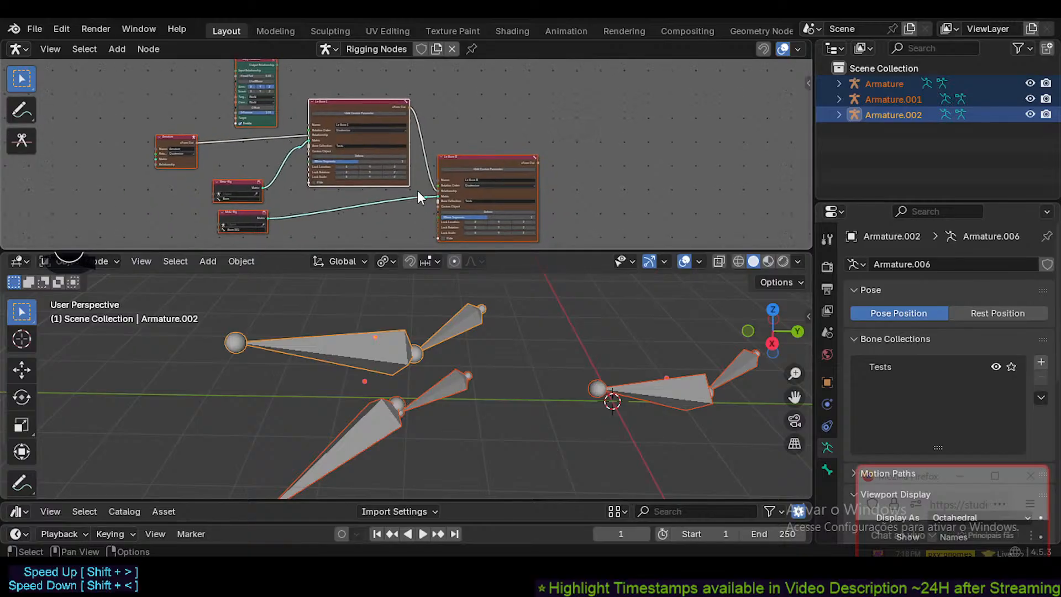
# - Enlarge the node editor slightly and fit the rigging node tree inside it
pyautogui.moveTo(434, 206); pyautogui.dragTo(462, 206, button='middle')
pyautogui.scroll(-1, 450, 184)
pyautogui.scroll(1, 443, 183)
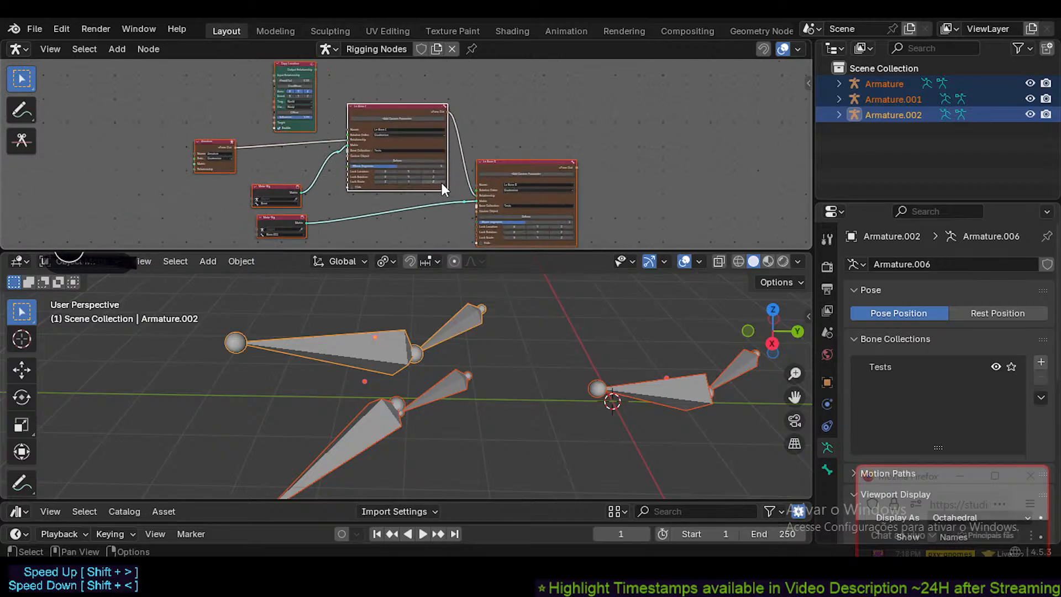
pyautogui.keyDown('ctrl'); pyautogui.middleClick(442, 183); pyautogui.keyUp('ctrl')
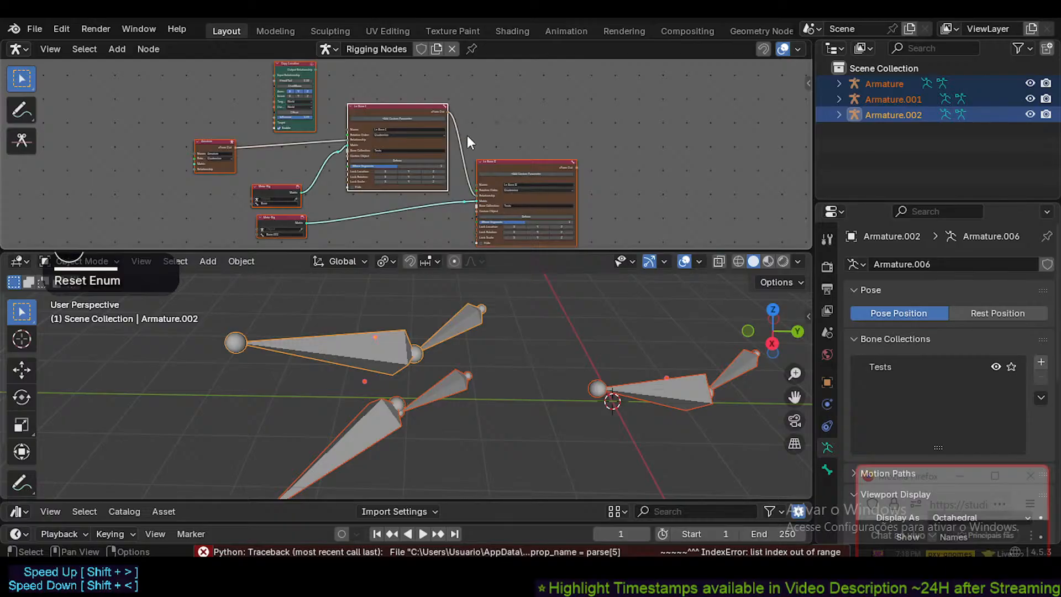
pyautogui.moveTo(468, 142); pyautogui.dragTo(452, 140, button='middle')
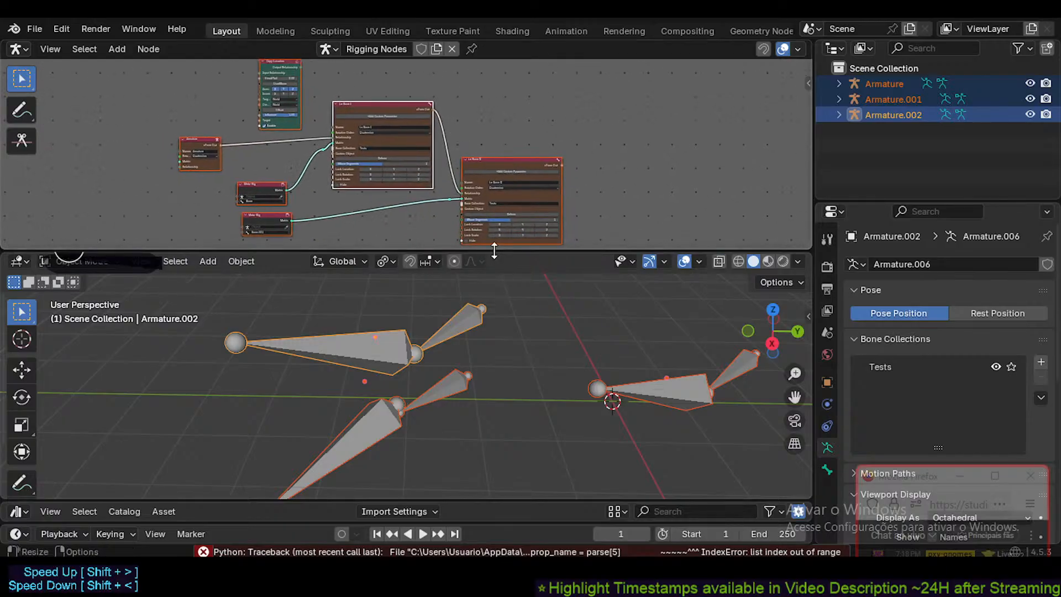
pyautogui.moveTo(494, 252); pyautogui.dragTo(492, 271)
pyautogui.moveTo(435, 207)
pyautogui.mouseDown(button='middle')
pyautogui.moveTo(442, 216)
pyautogui.moveTo(429, 214)
pyautogui.mouseUp(button='middle')
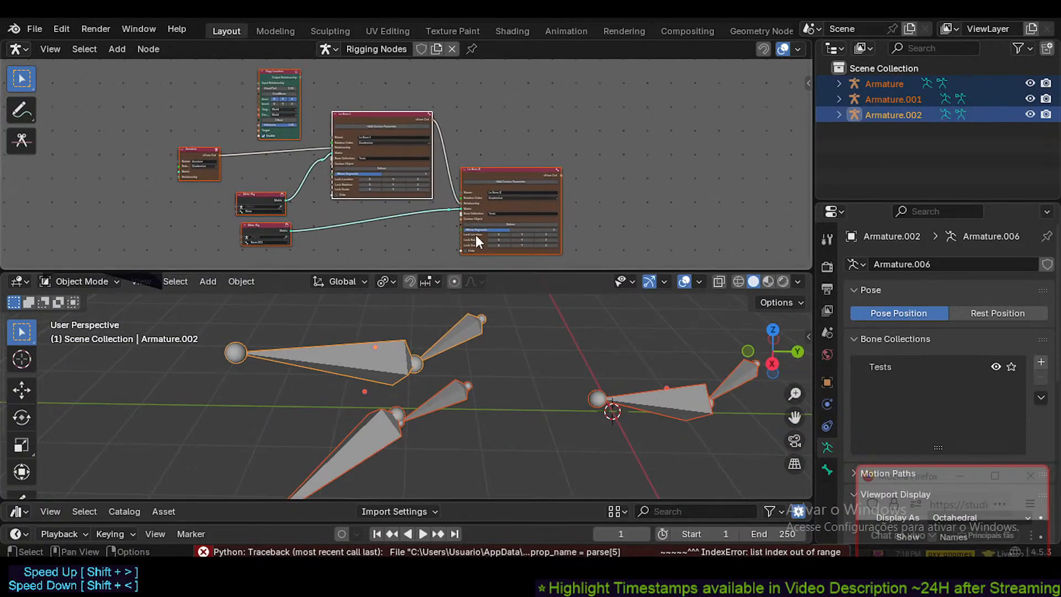
# - Examine the Mantis node tree's connections from the armature and metarig nodes to the two bone nodes in a taller node editor
pyautogui.scroll(1, 475, 247)
pyautogui.scroll(1, 465, 245)
pyautogui.scroll(-1, 439, 207)
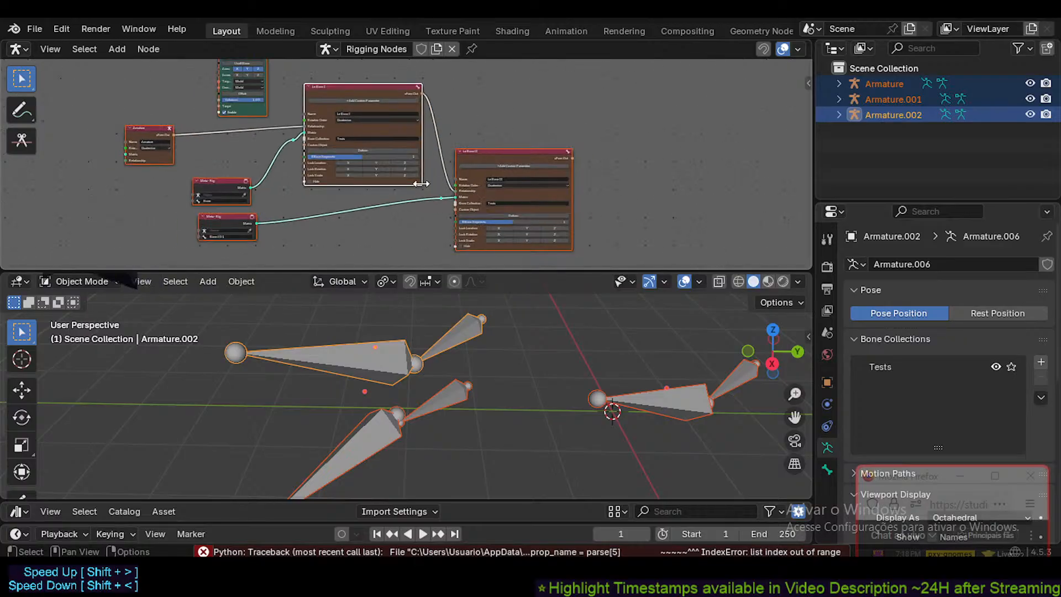
pyautogui.scroll(-1, 421, 184)
pyautogui.moveTo(404, 169)
pyautogui.mouseDown(button='middle')
pyautogui.moveTo(426, 185)
pyautogui.moveTo(401, 170)
pyautogui.mouseUp(button='middle')
pyautogui.scroll(1, 419, 180)
pyautogui.scroll(-1, 417, 178)
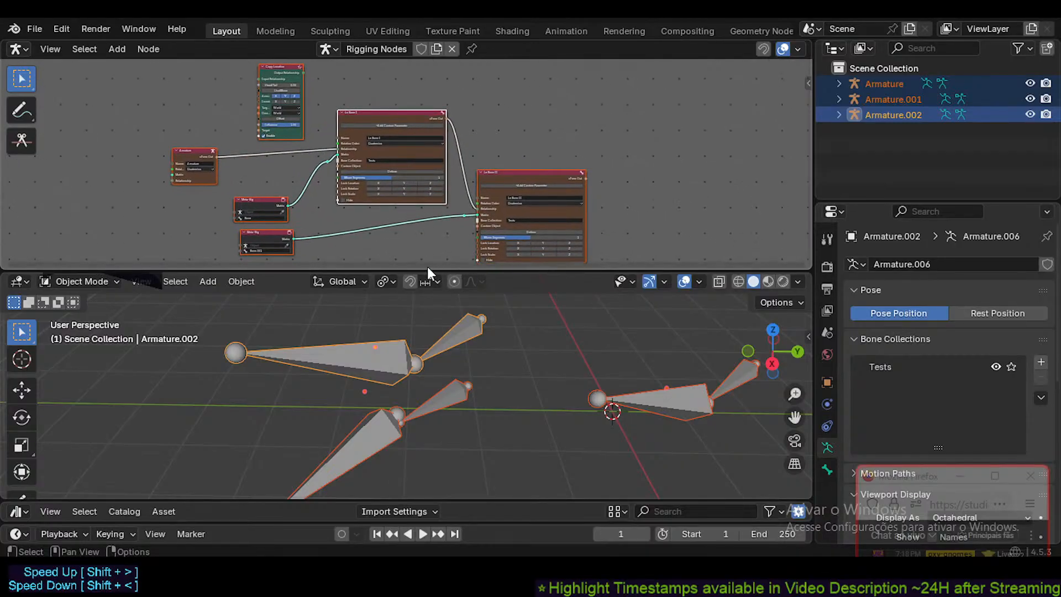
pyautogui.moveTo(428, 268); pyautogui.dragTo(426, 292)
pyautogui.scroll(1, 379, 217)
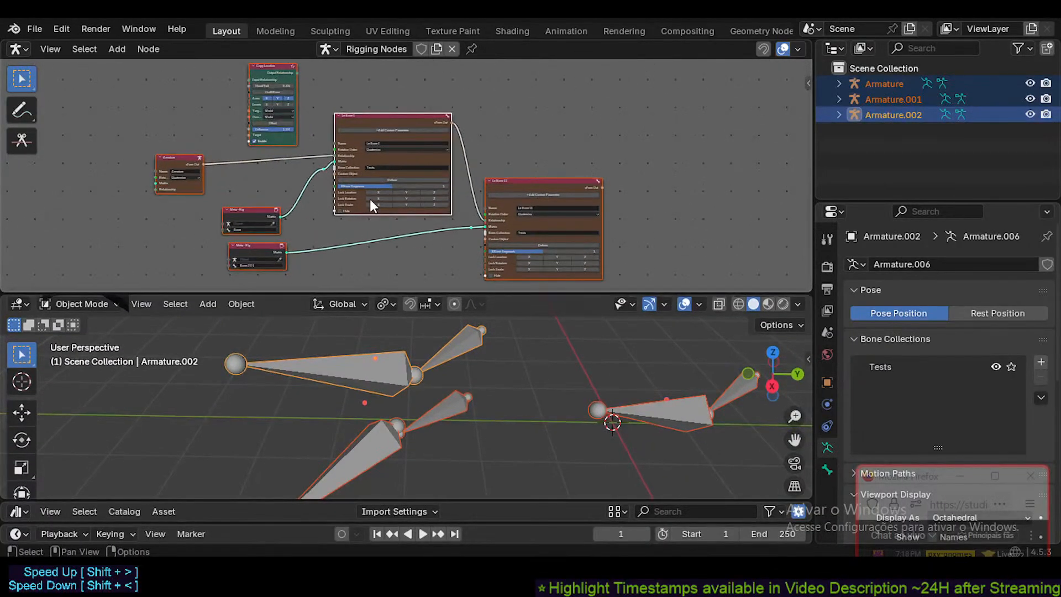
pyautogui.moveTo(370, 197); pyautogui.dragTo(363, 195, button='middle')
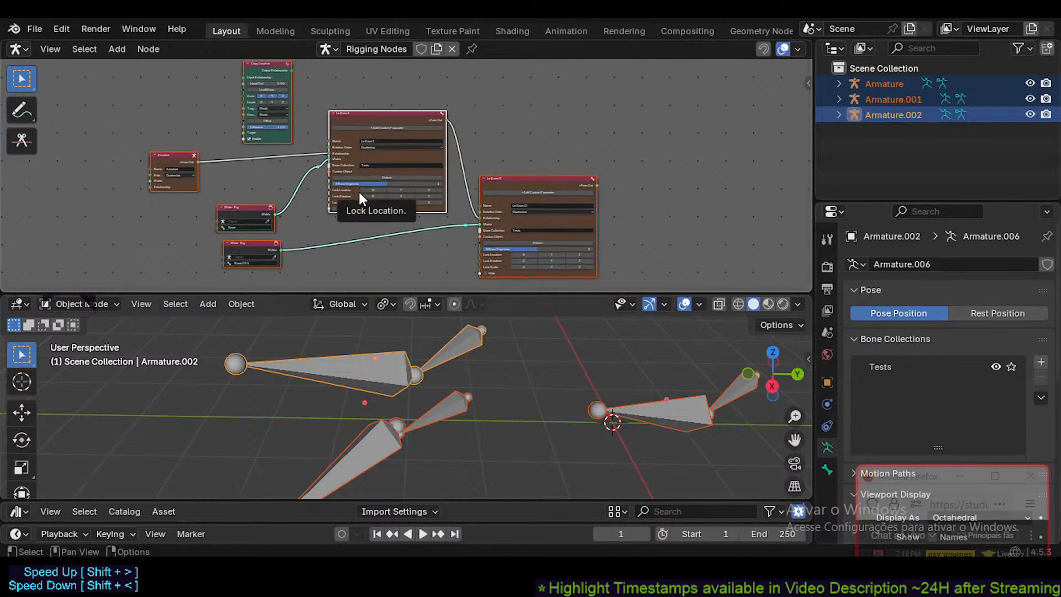
pyautogui.moveTo(531, 118); pyautogui.dragTo(540, 125, button='middle')
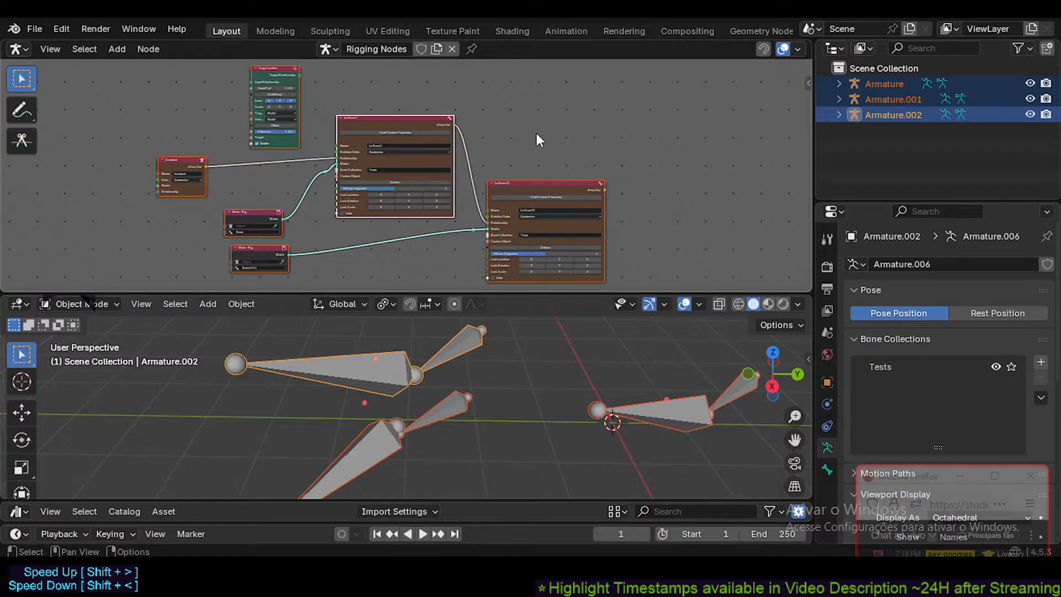
pyautogui.moveTo(537, 134)
pyautogui.mouseDown(button='middle')
pyautogui.moveTo(528, 130)
pyautogui.moveTo(545, 140)
pyautogui.mouseUp(button='middle')
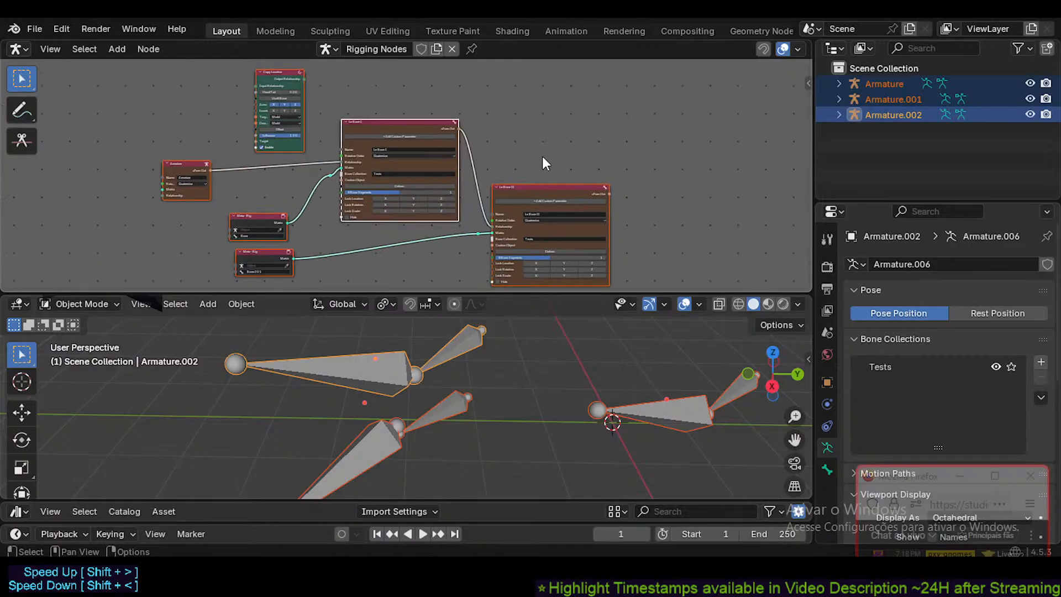
pyautogui.moveTo(542, 156); pyautogui.dragTo(538, 156, button='middle')
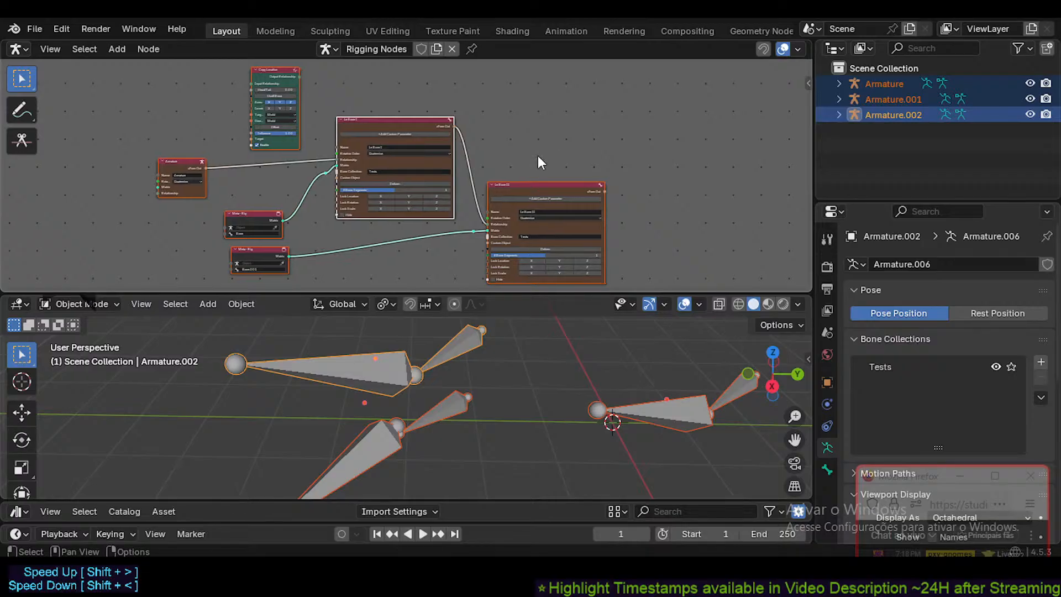
pyautogui.moveTo(538, 156)
pyautogui.mouseDown(button='middle')
pyautogui.moveTo(555, 161)
pyautogui.moveTo(536, 160)
pyautogui.mouseUp(button='middle')
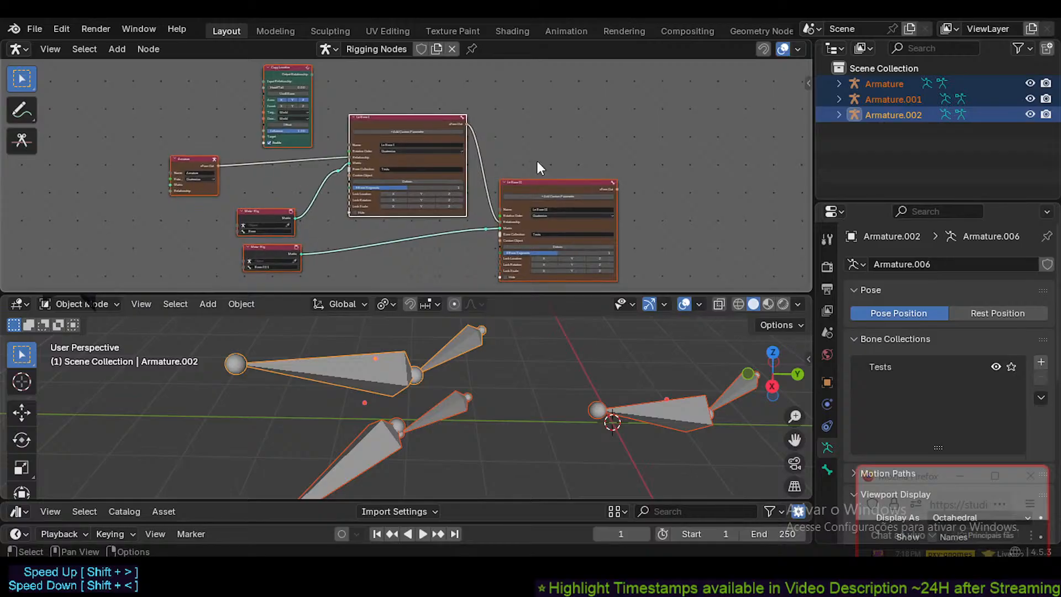
pyautogui.moveTo(530, 156); pyautogui.dragTo(429, 161, button='middle')
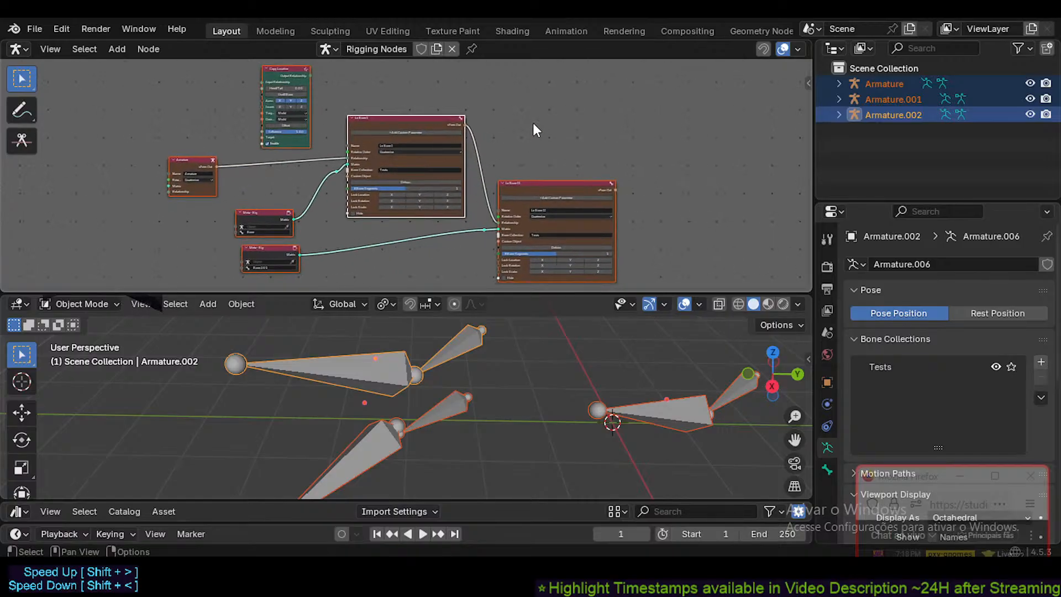
pyautogui.moveTo(533, 128); pyautogui.dragTo(543, 128, button='middle')
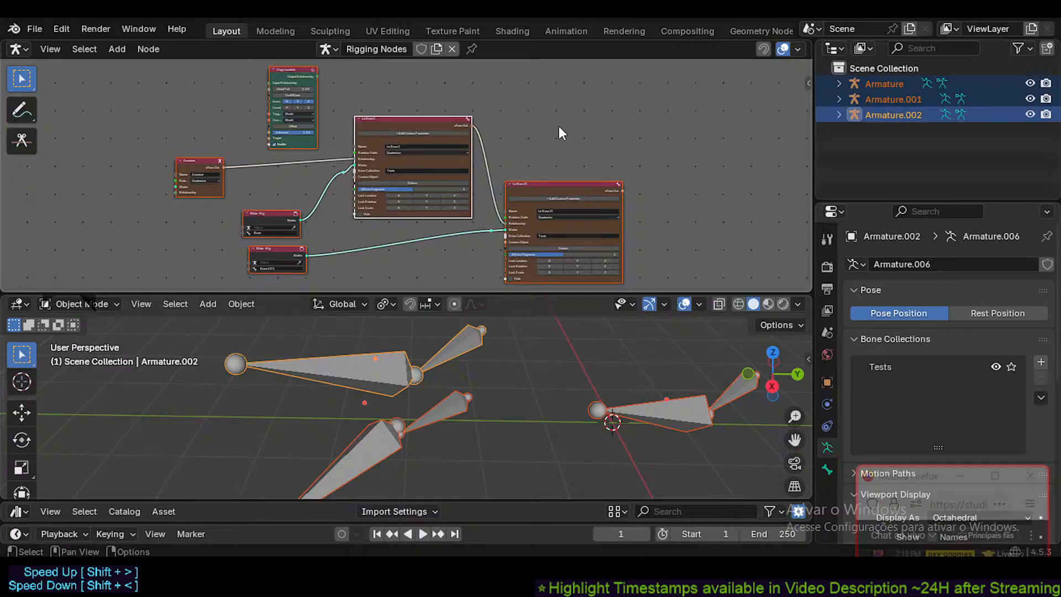
pyautogui.moveTo(584, 138); pyautogui.dragTo(525, 149, button='middle')
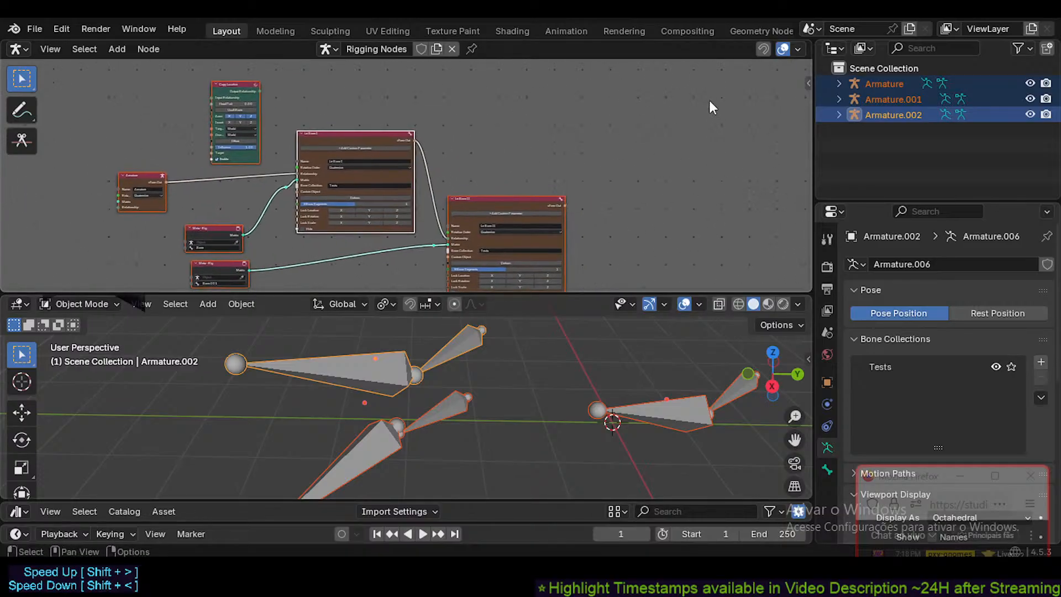
# - Examine the Copy Location, Armature, Le Bone I and Le Bone II nodes in a taller node editor
pyautogui.moveTo(654, 93); pyautogui.dragTo(610, 109, button='middle')
pyautogui.scroll(4, 548, 144)
pyautogui.moveTo(522, 155); pyautogui.dragTo(587, 63, button='middle')
pyautogui.moveTo(180, 354); pyautogui.dragTo(273, 373, button='middle')
pyautogui.moveTo(365, 368); pyautogui.dragTo(392, 384, button='middle')
pyautogui.moveTo(648, 154); pyautogui.dragTo(713, 256, button='middle')
pyautogui.moveTo(417, 295); pyautogui.dragTo(419, 396)
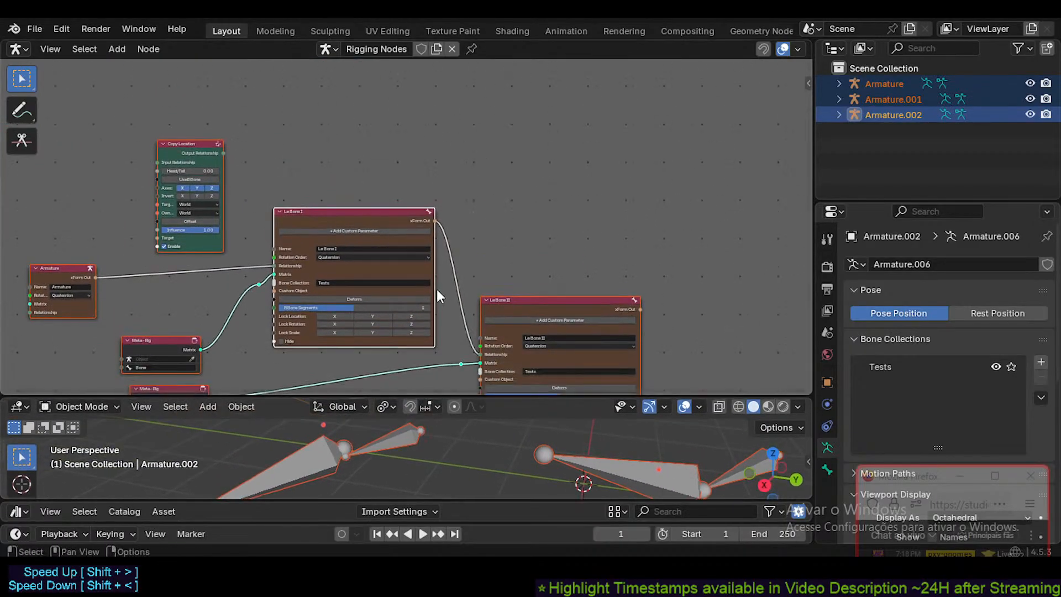
pyautogui.moveTo(457, 283); pyautogui.dragTo(476, 266, button='middle')
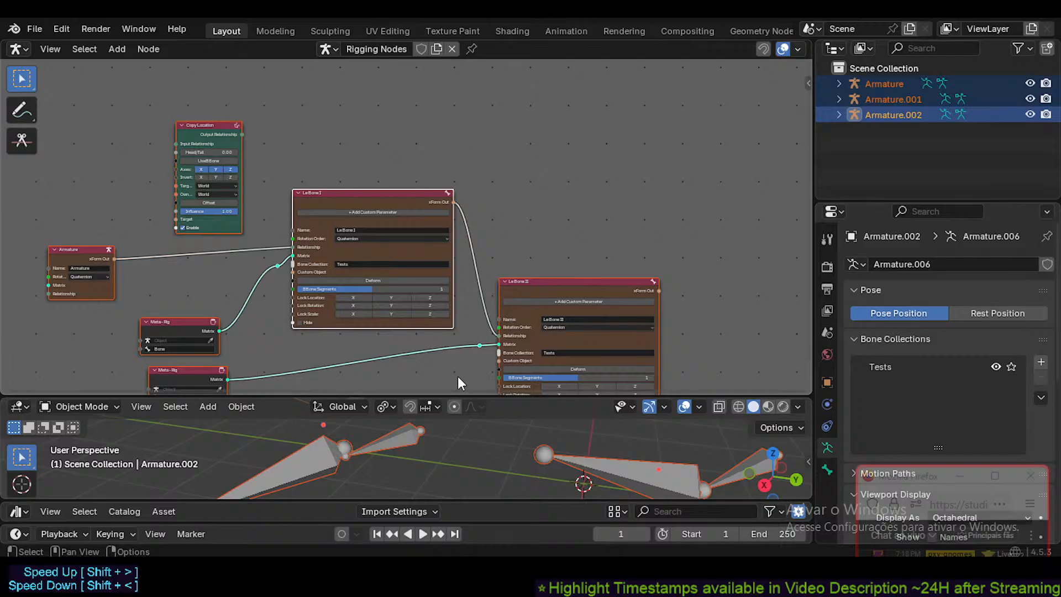
# - Rebalance the node editor and 3D viewport split so the node tree fits above the armatures
pyautogui.moveTo(497, 396); pyautogui.dragTo(524, 271)
pyautogui.moveTo(523, 298); pyautogui.dragTo(463, 326, button='middle')
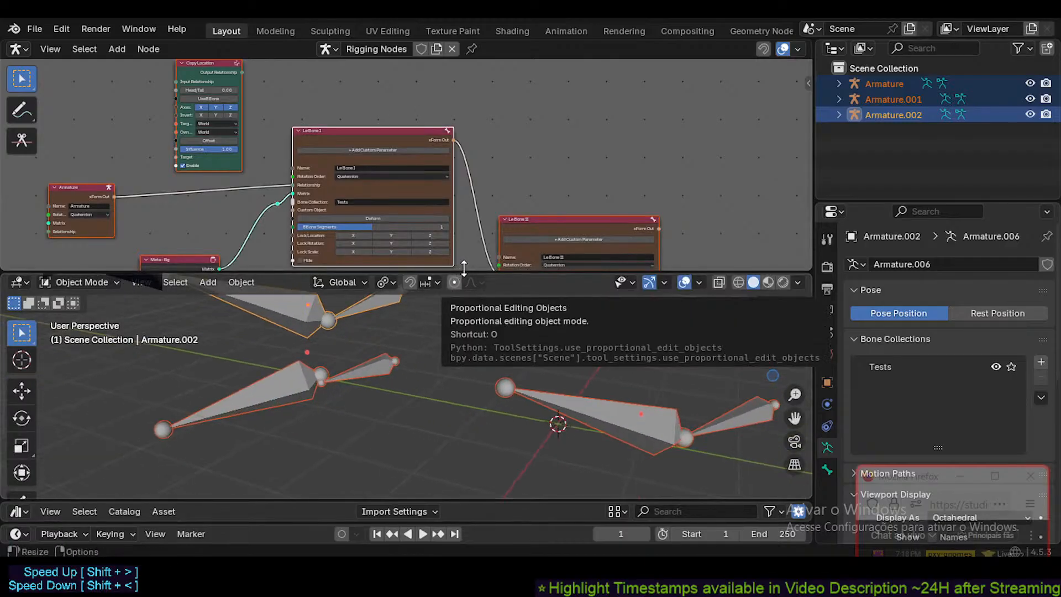
pyautogui.moveTo(464, 269); pyautogui.dragTo(463, 283)
pyautogui.moveTo(460, 363)
pyautogui.mouseDown(button='middle')
pyautogui.moveTo(415, 363)
pyautogui.moveTo(449, 375)
pyautogui.mouseUp(button='middle')
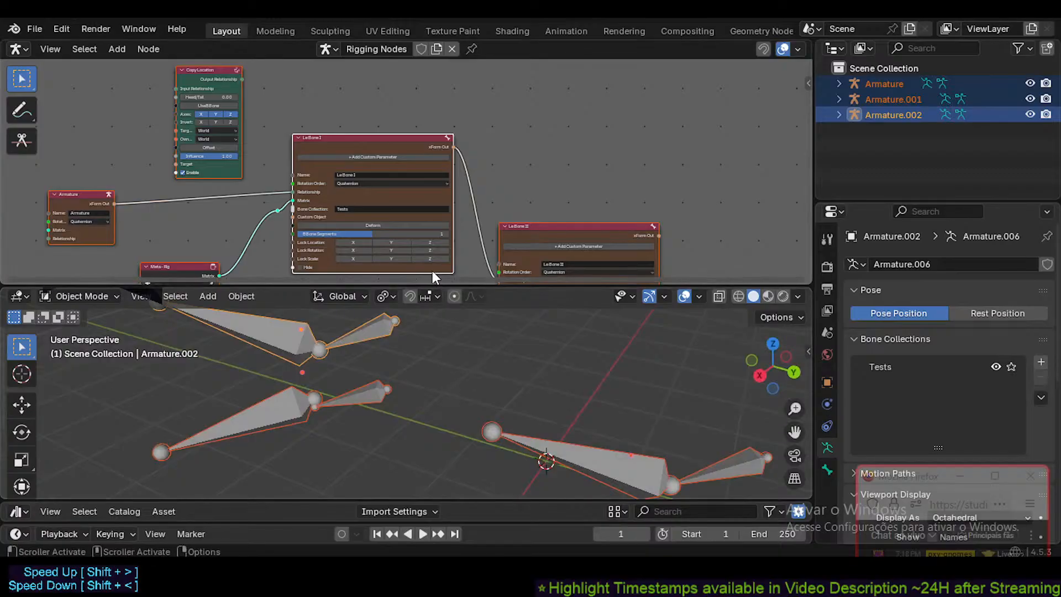
pyautogui.moveTo(434, 273); pyautogui.dragTo(403, 324)
pyautogui.moveTo(441, 215); pyautogui.dragTo(494, 175, button='middle')
# - Raise the live chat window to show its latest messages, and deselect all nodes in the rigging tree
pyautogui.moveTo(894, 475); pyautogui.dragTo(894, 254)
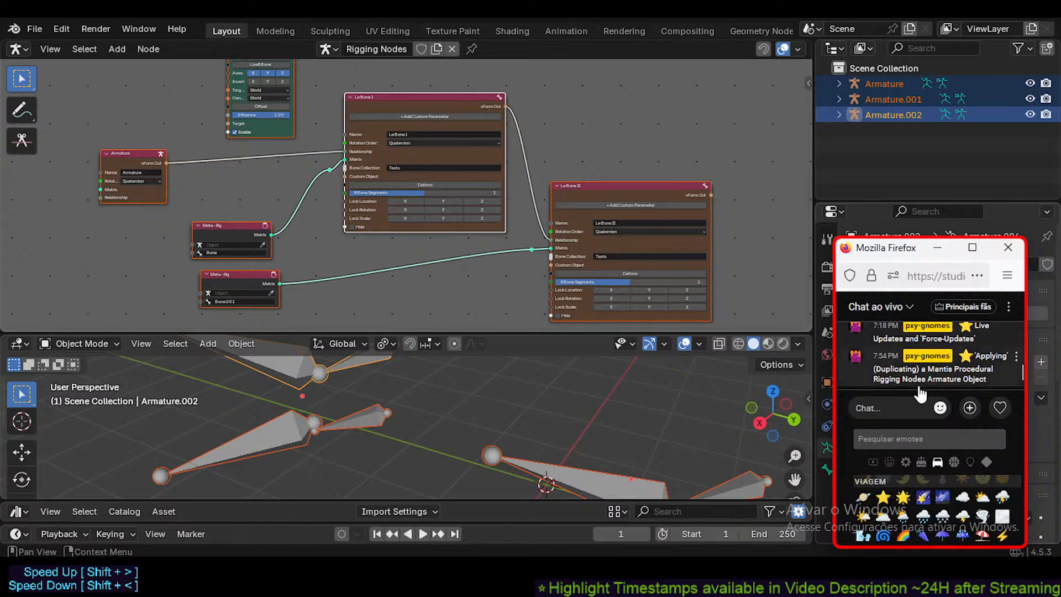
pyautogui.moveTo(919, 386); pyautogui.dragTo(923, 409)
pyautogui.click(559, 148)
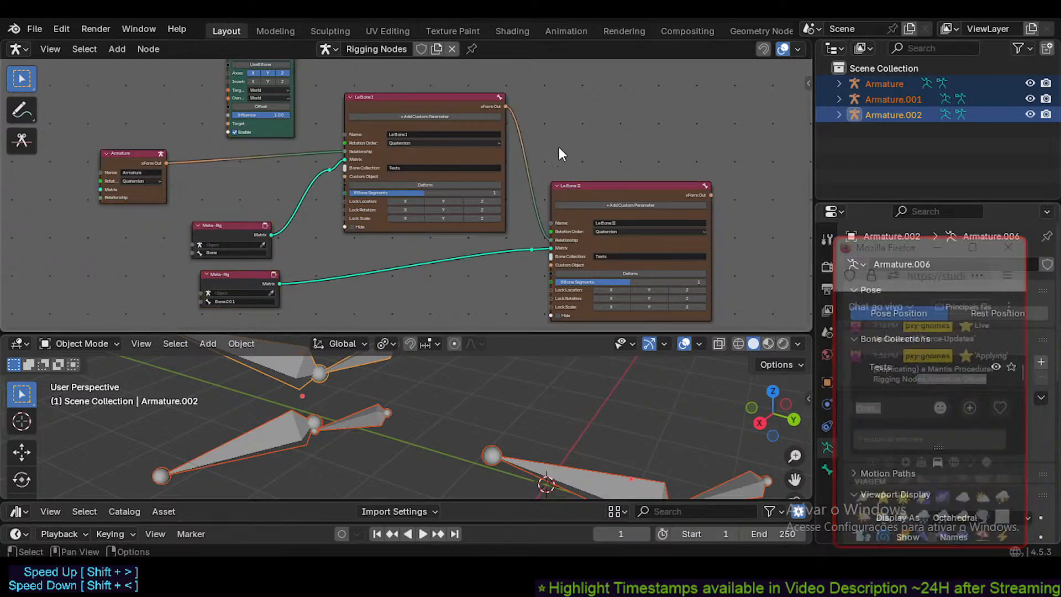
# - Examine the links from the Armature and Meta-Rig nodes into Le Bone I and Le Bone II in an enlarged node editor
pyautogui.moveTo(476, 332); pyautogui.dragTo(471, 394)
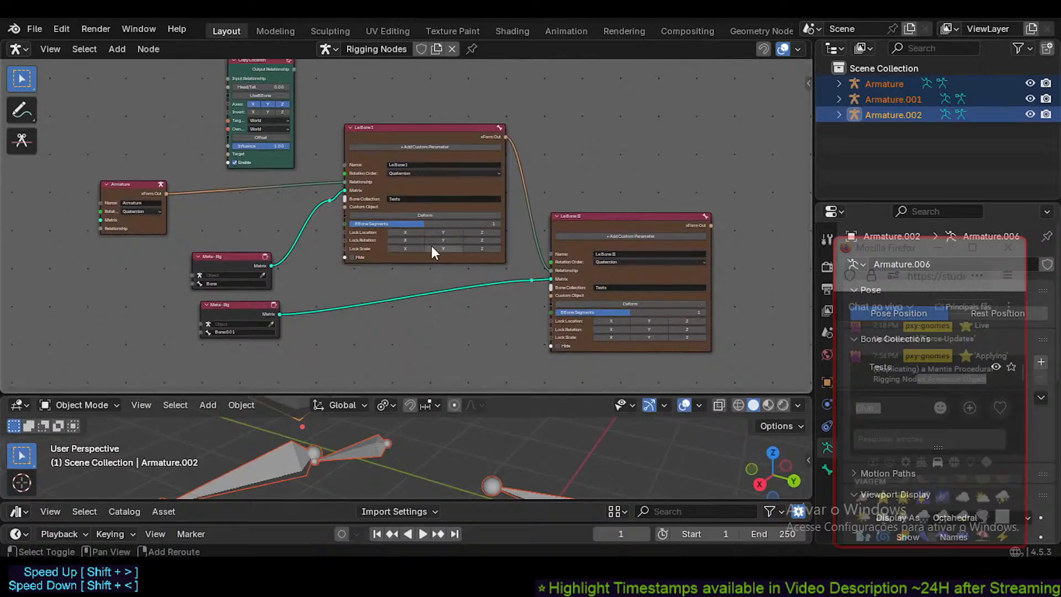
pyautogui.moveTo(431, 246); pyautogui.dragTo(433, 293, button='middle')
pyautogui.scroll(1, 423, 302)
pyautogui.moveTo(408, 244); pyautogui.dragTo(379, 248, button='middle')
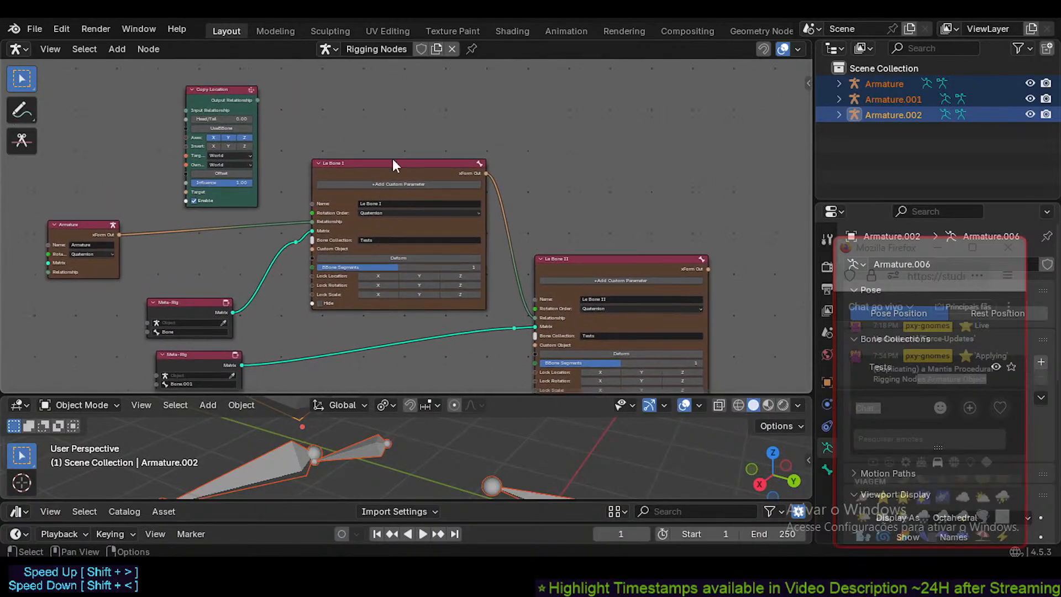
pyautogui.scroll(-1, 364, 227)
pyautogui.scroll(3, 344, 218)
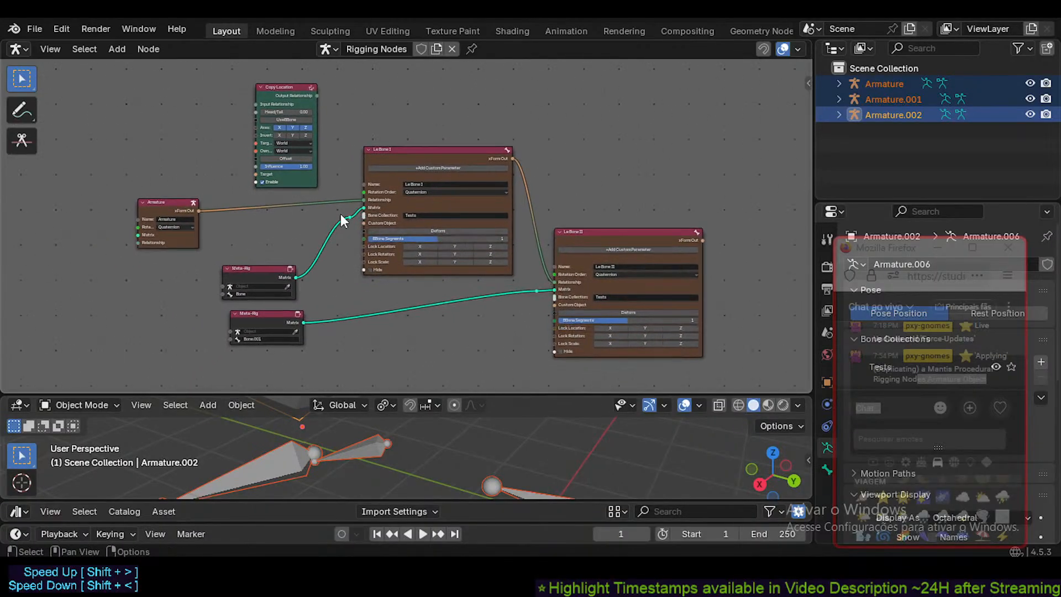
pyautogui.moveTo(340, 221); pyautogui.dragTo(321, 216, button='middle')
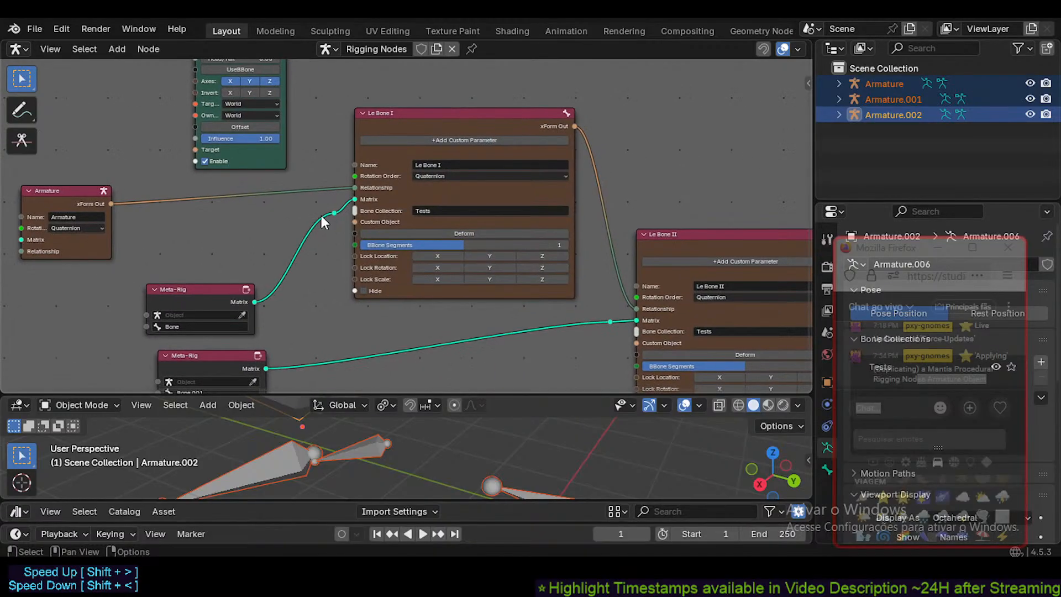
pyautogui.scroll(-1, 320, 216)
pyautogui.moveTo(406, 271)
pyautogui.mouseDown(button='middle')
pyautogui.moveTo(390, 254)
pyautogui.moveTo(419, 271)
pyautogui.mouseUp(button='middle')
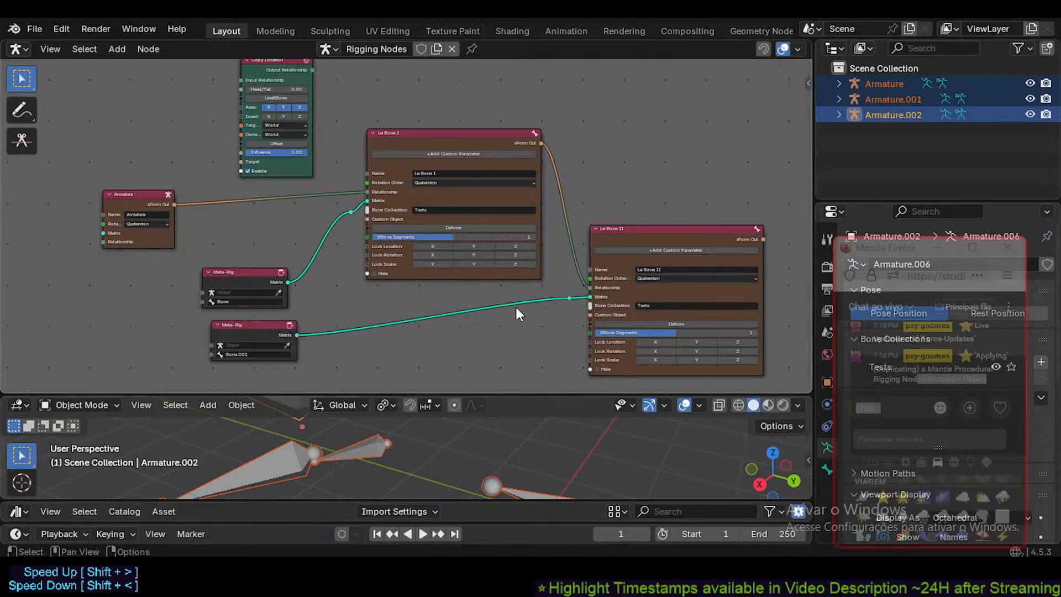
pyautogui.scroll(3, 498, 335)
pyautogui.moveTo(419, 267); pyautogui.dragTo(438, 278, button='middle')
pyautogui.scroll(-1, 392, 260)
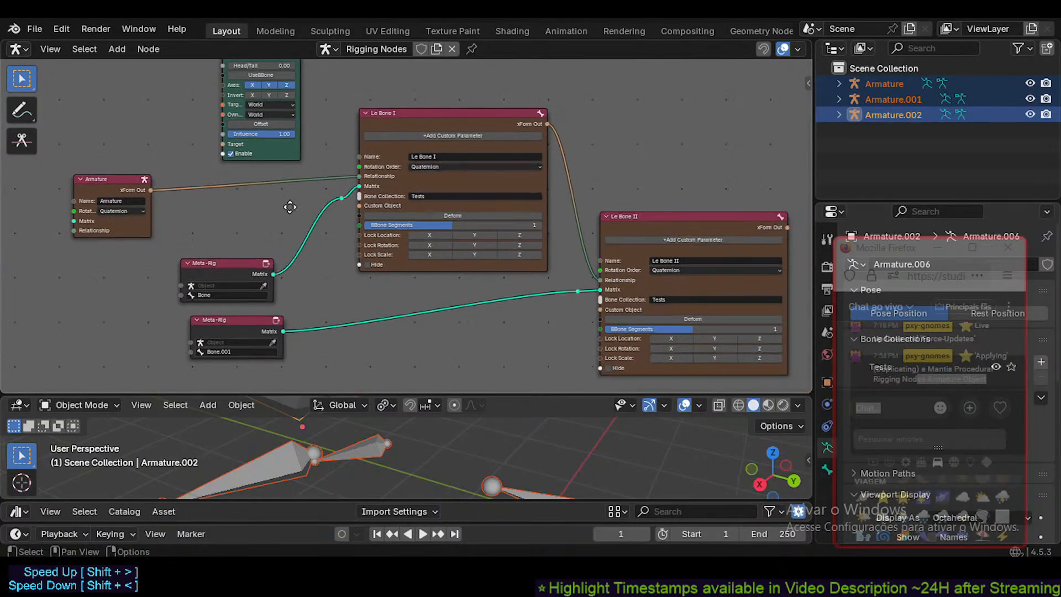
pyautogui.moveTo(290, 206); pyautogui.dragTo(286, 220, button='middle')
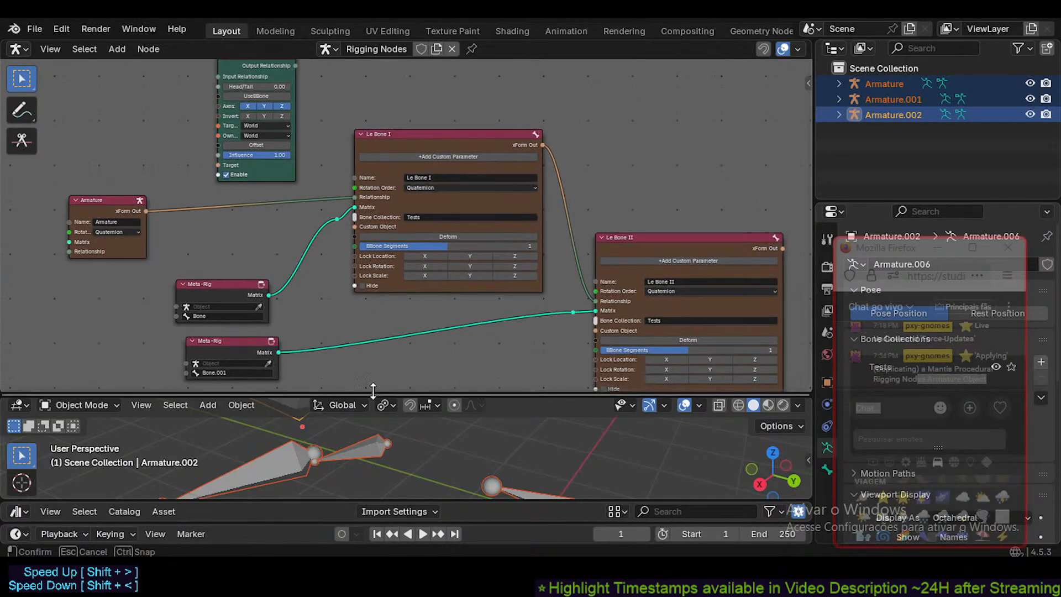
# - Shrink the node editor to give the 3D viewport more room, with all three armatures in view
pyautogui.moveTo(363, 396); pyautogui.dragTo(363, 298)
pyautogui.moveTo(402, 389); pyautogui.dragTo(475, 363, button='middle')
pyautogui.moveTo(304, 199); pyautogui.dragTo(353, 152, button='middle')
pyautogui.scroll(-2, 352, 170)
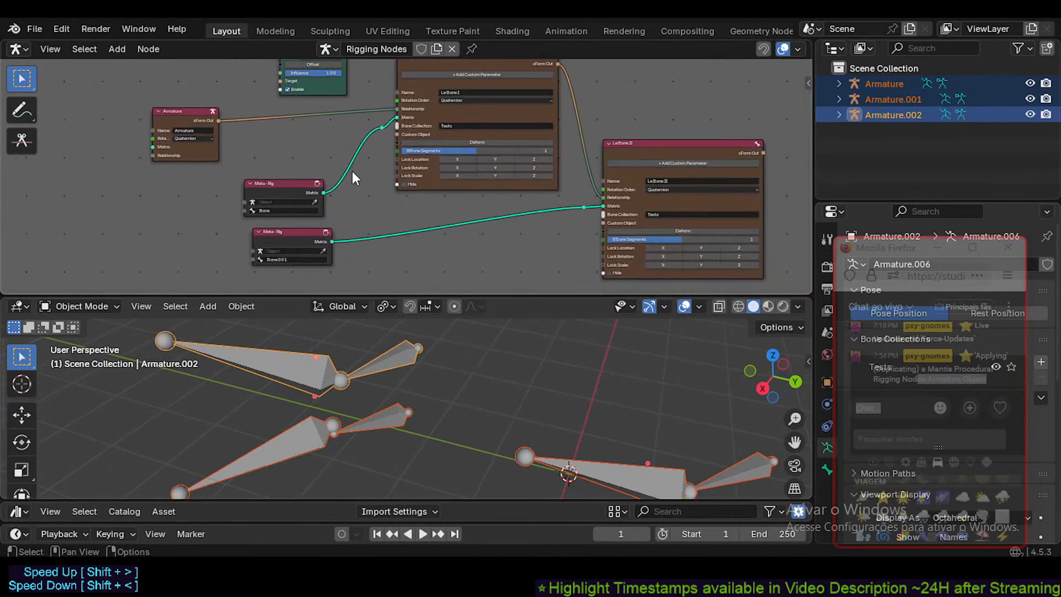
pyautogui.scroll(3, 353, 171)
pyautogui.moveTo(347, 114); pyautogui.dragTo(326, 141, button='middle')
pyautogui.moveTo(417, 296); pyautogui.dragTo(417, 330)
pyautogui.scroll(-4, 412, 386)
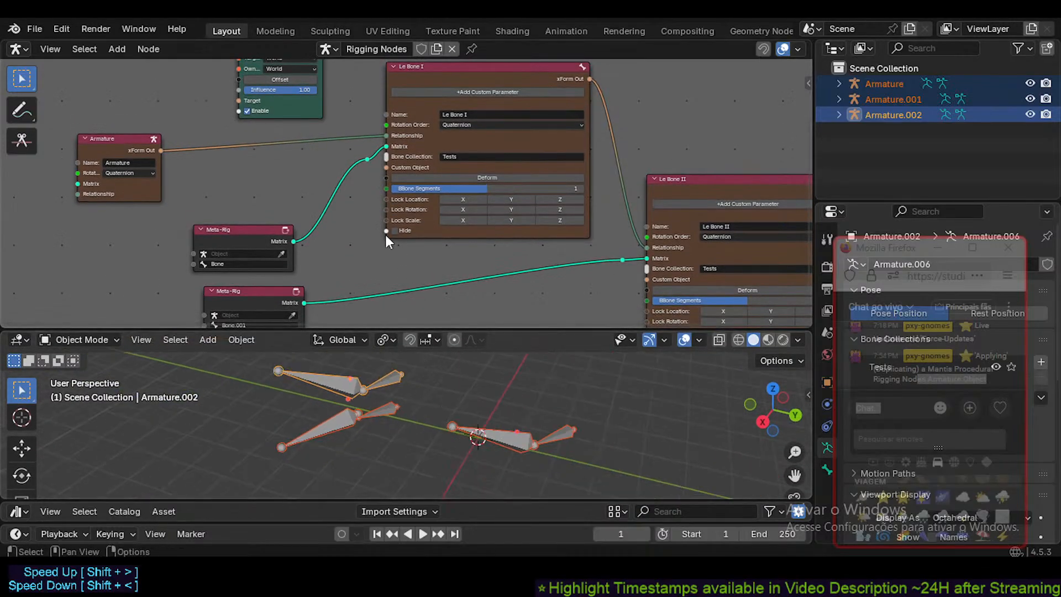
# - Select the Meta-Rig node that uses Bone, and show the Mantis tree options in the node editor's sidebar
pyautogui.moveTo(386, 235); pyautogui.dragTo(425, 178, button='middle')
pyautogui.scroll(3, 319, 243)
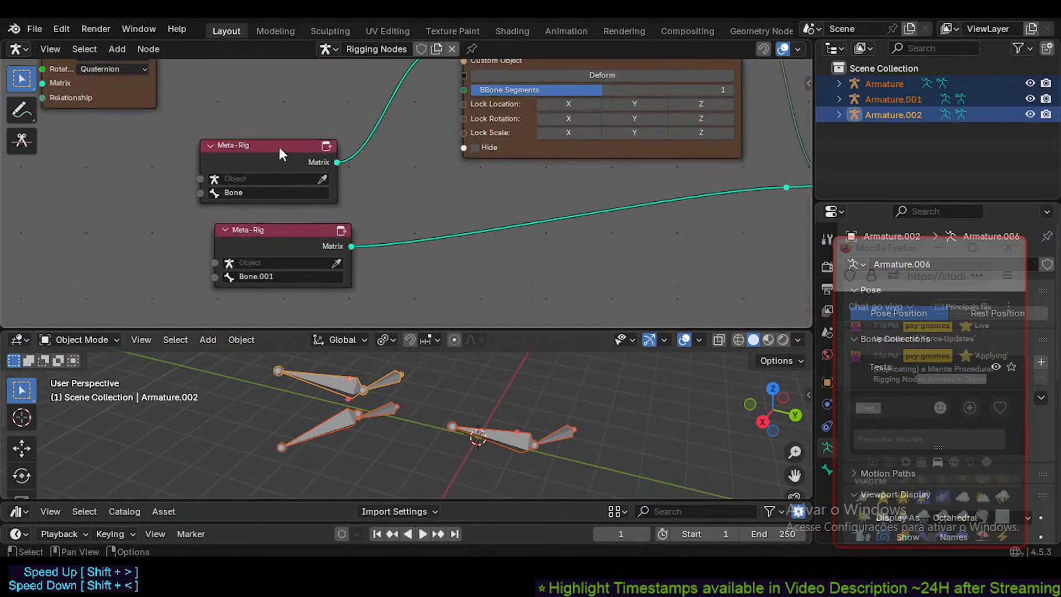
pyautogui.click(232, 165)
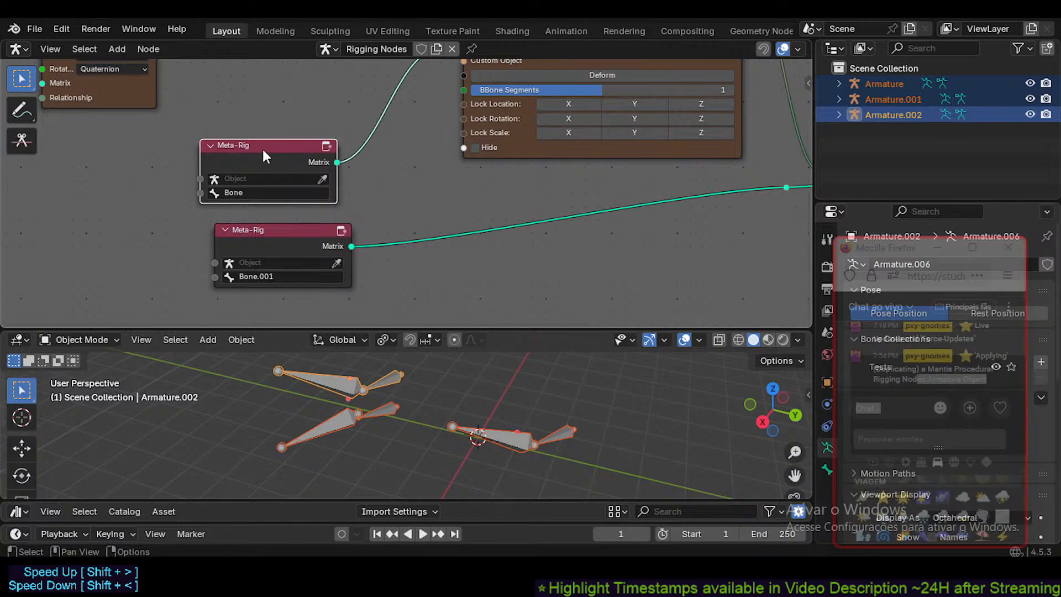
pyautogui.moveTo(351, 171); pyautogui.dragTo(279, 248, button='middle')
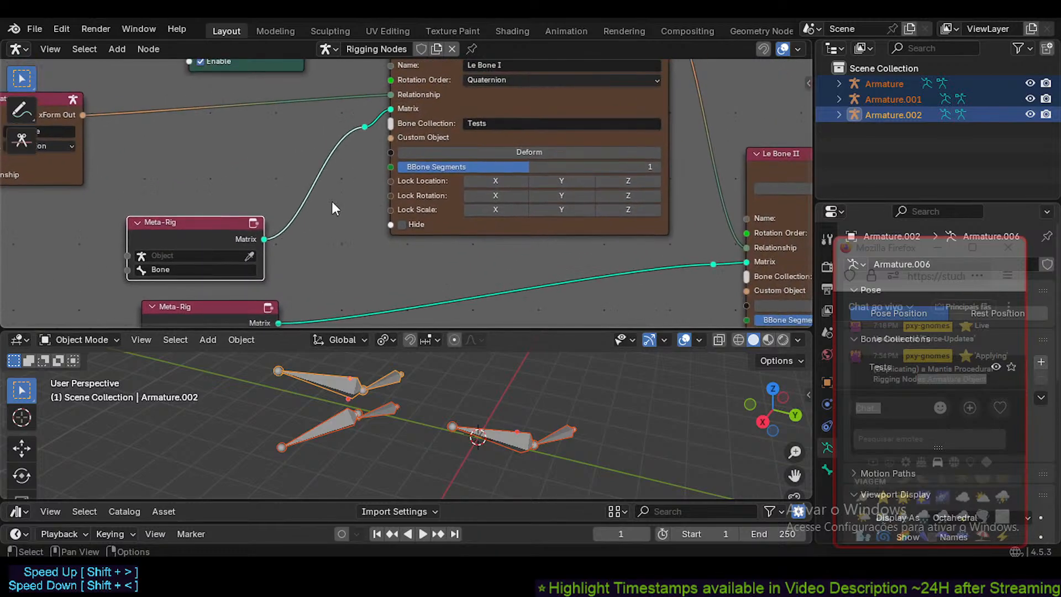
pyautogui.moveTo(332, 202); pyautogui.dragTo(295, 234, button='middle')
pyautogui.moveTo(649, 275); pyautogui.dragTo(431, 224, button='middle')
pyautogui.moveTo(601, 202); pyautogui.dragTo(548, 157, button='middle')
pyautogui.press('n')
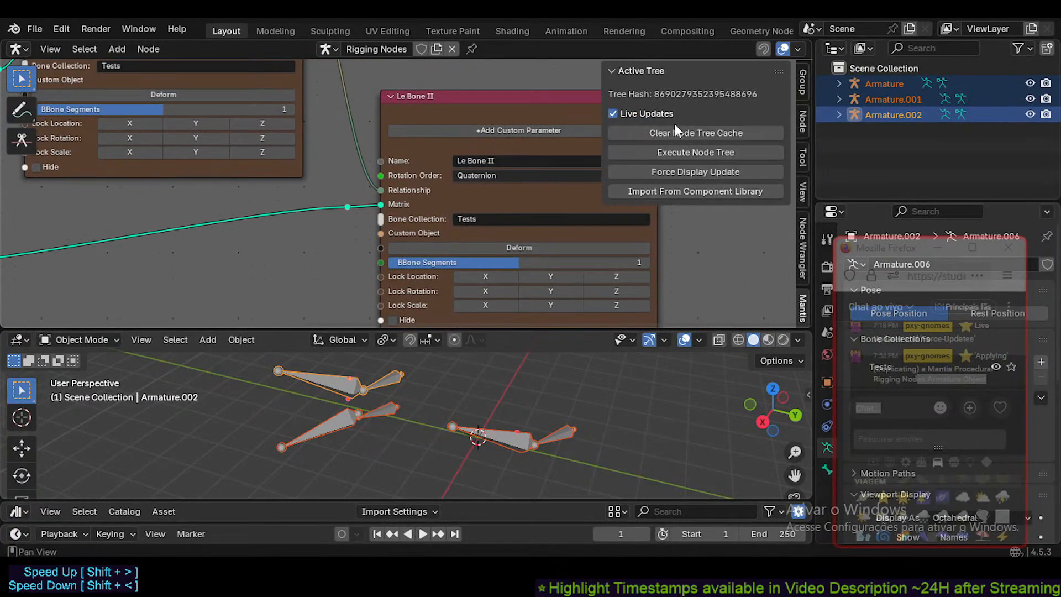
pyautogui.moveTo(363, 219); pyautogui.dragTo(386, 213, button='middle')
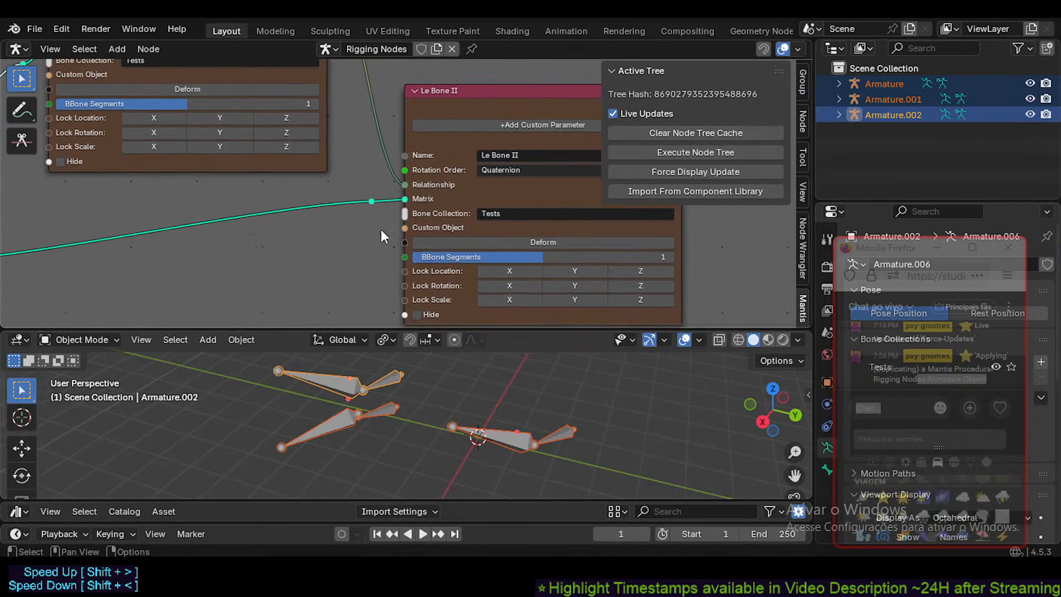
pyautogui.click(311, 404)
pyautogui.moveTo(312, 405)
pyautogui.mouseDown(button='middle')
pyautogui.moveTo(334, 420)
pyautogui.moveTo(361, 382)
pyautogui.moveTo(350, 362)
pyautogui.moveTo(361, 376)
pyautogui.moveTo(300, 452)
pyautogui.moveTo(302, 413)
pyautogui.mouseUp(button='middle')
pyautogui.press('Tab')
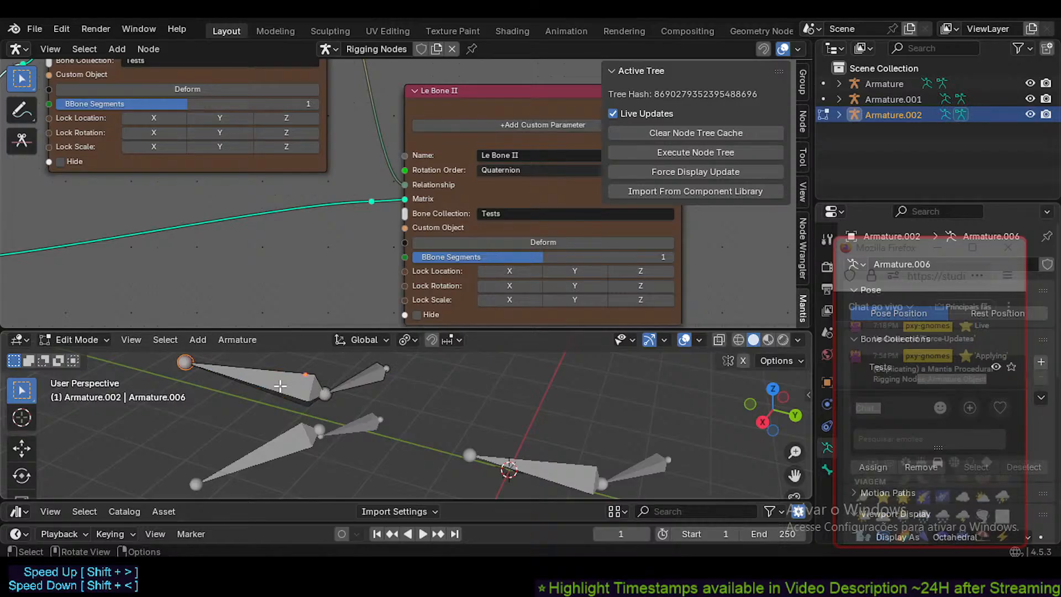
pyautogui.click(281, 384)
pyautogui.press('Tab')
# - Rotate Le Bone II slightly and turn Le Bone I in Armature.002's Edit Mode, and return to Object Mode
pyautogui.click(509, 463)
pyautogui.moveTo(319, 399)
pyautogui.mouseDown(button='middle')
pyautogui.moveTo(352, 382)
pyautogui.moveTo(328, 399)
pyautogui.mouseUp(button='middle')
pyautogui.click(324, 395)
pyautogui.press('Tab')
pyautogui.press('r')
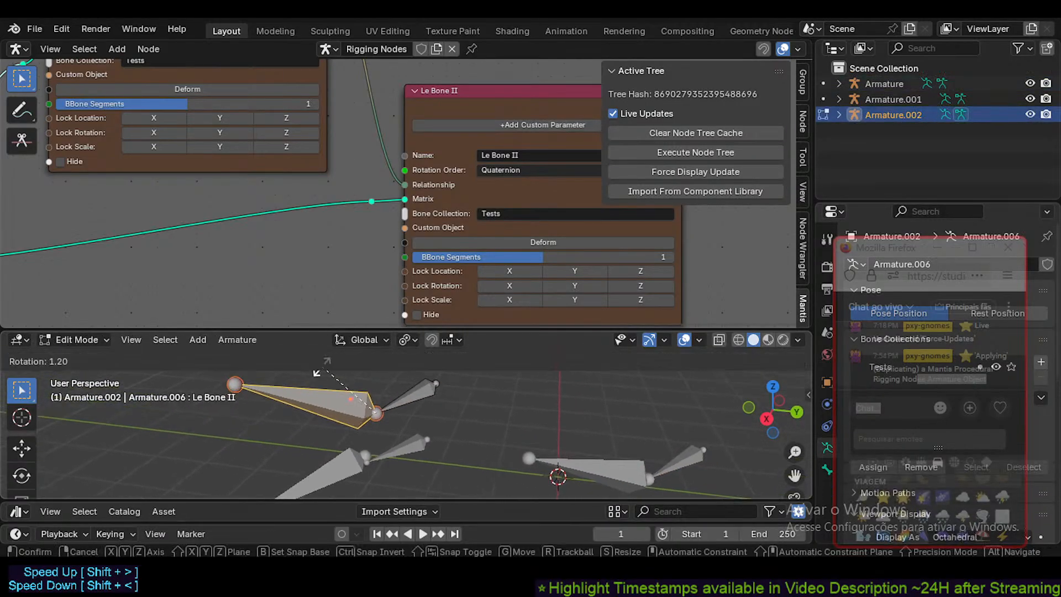
pyautogui.click(327, 372)
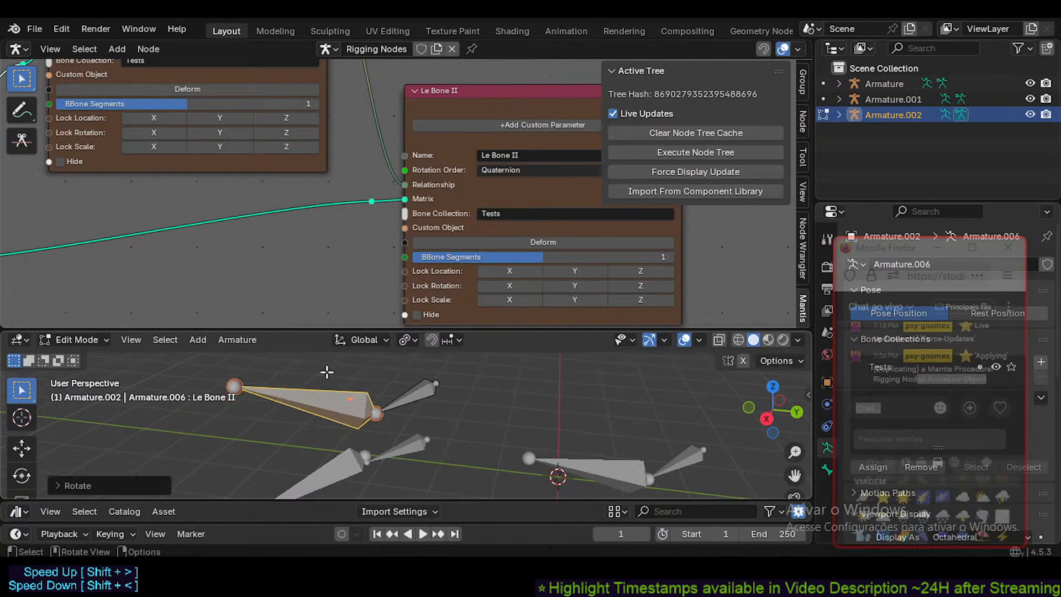
pyautogui.click(417, 387)
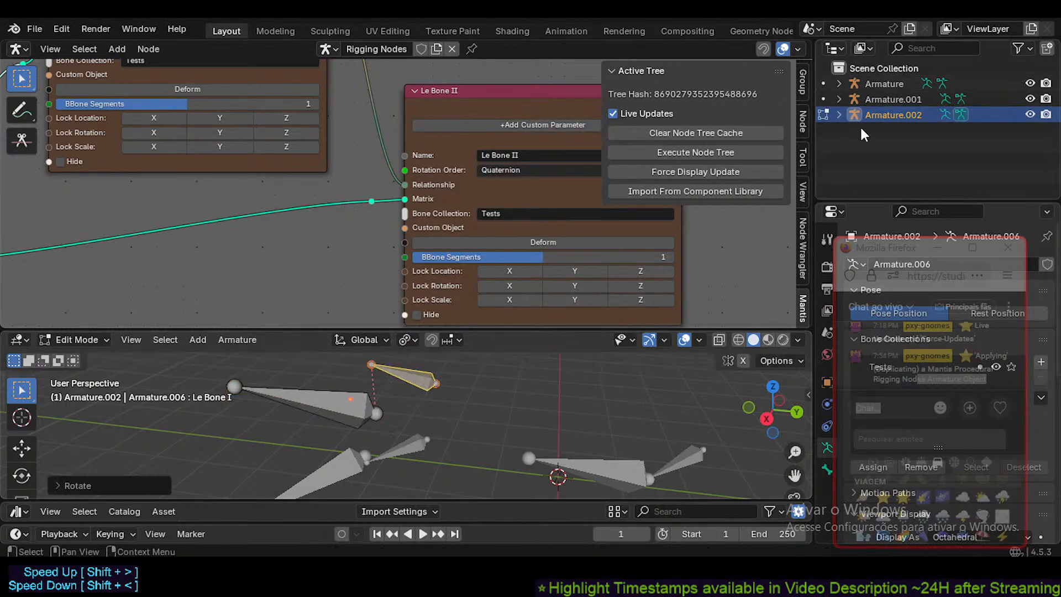
pyautogui.press('Tab')
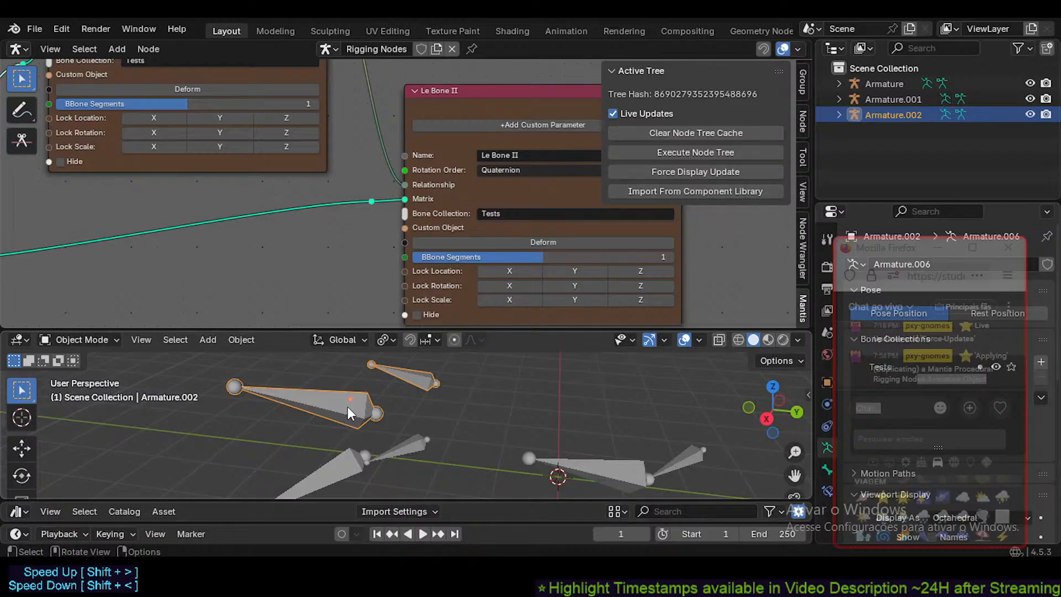
# - Mute the Meta-Rig node that uses Bone, and set the Bone.001 Meta-Rig node's object to Armature.002
pyautogui.press('x')
pyautogui.moveTo(241, 175); pyautogui.dragTo(604, 157, button='middle')
pyautogui.scroll(-2, 243, 218)
pyautogui.scroll(5, 227, 236)
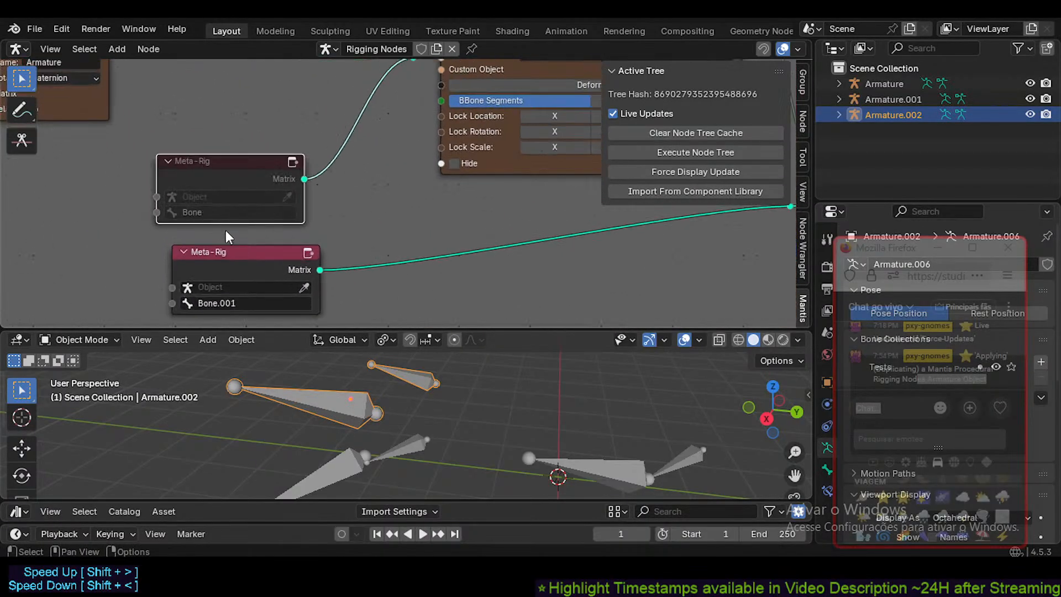
pyautogui.moveTo(226, 198); pyautogui.dragTo(213, 180, button='middle')
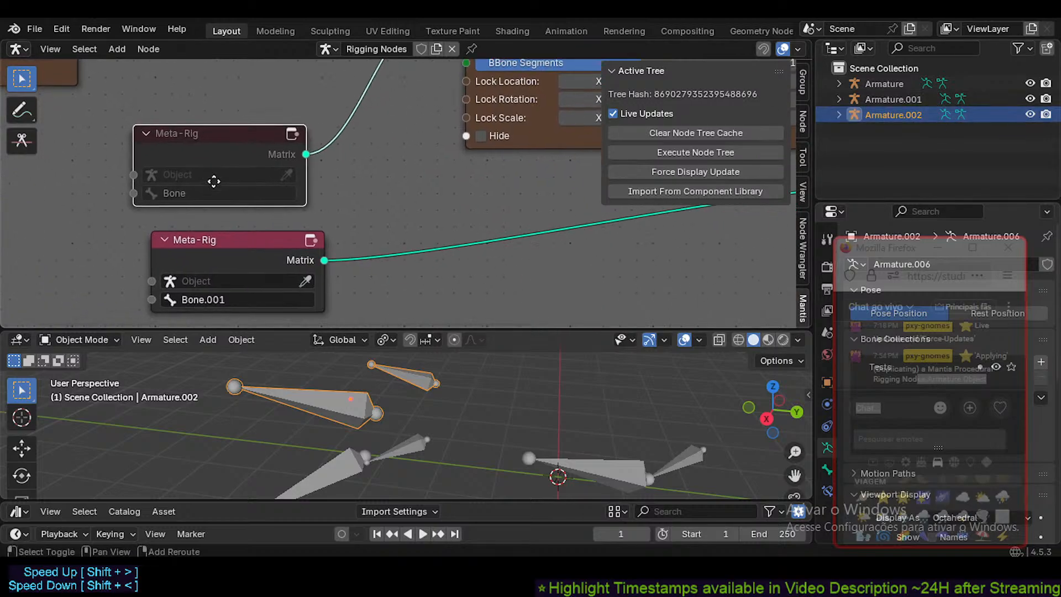
pyautogui.click(306, 281)
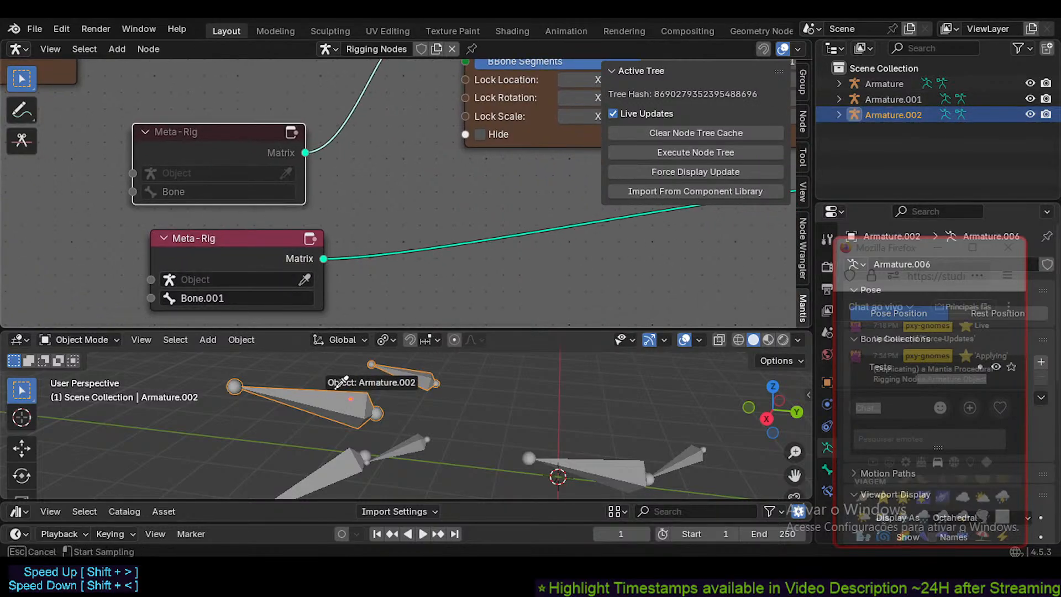
pyautogui.click(332, 414)
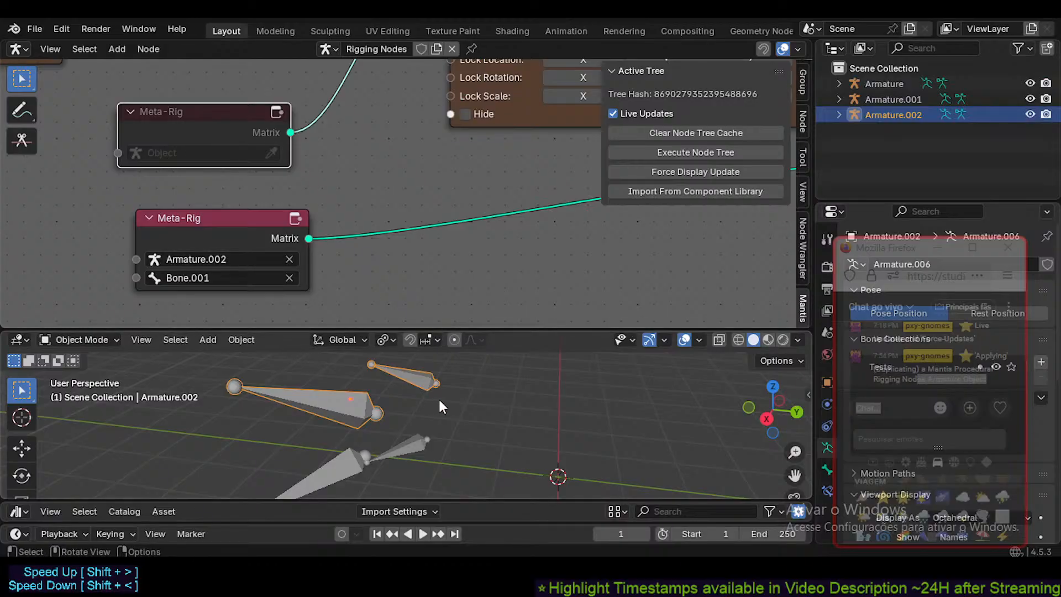
# - Delete Armature.002 and rename Armature.001 to Source
pyautogui.scroll(-3, 438, 397)
pyautogui.press('Delete')
pyautogui.click(880, 99)
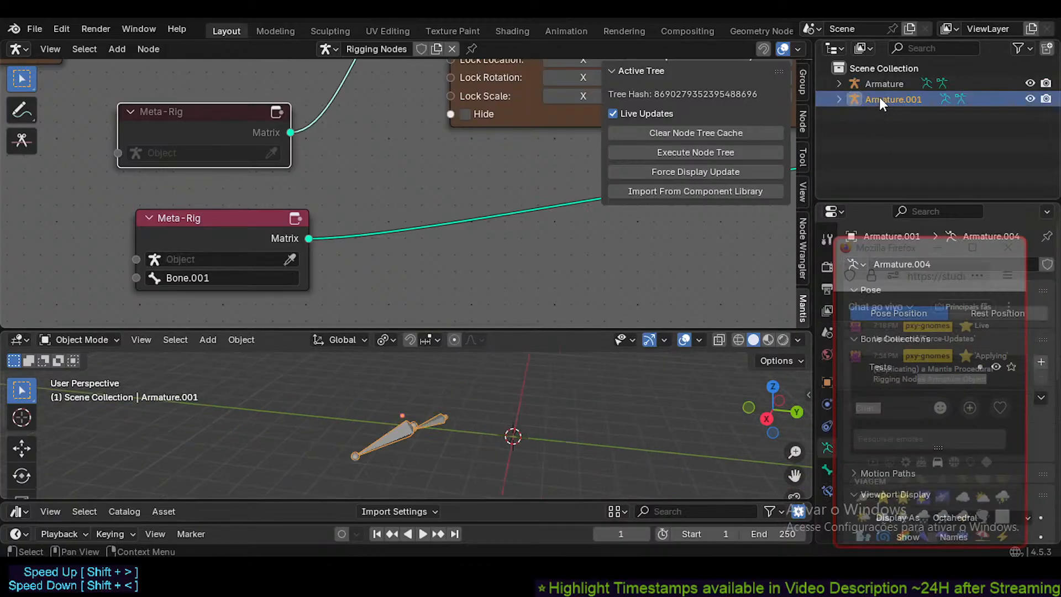
pyautogui.doubleClick(886, 93)
pyautogui.write('Source')
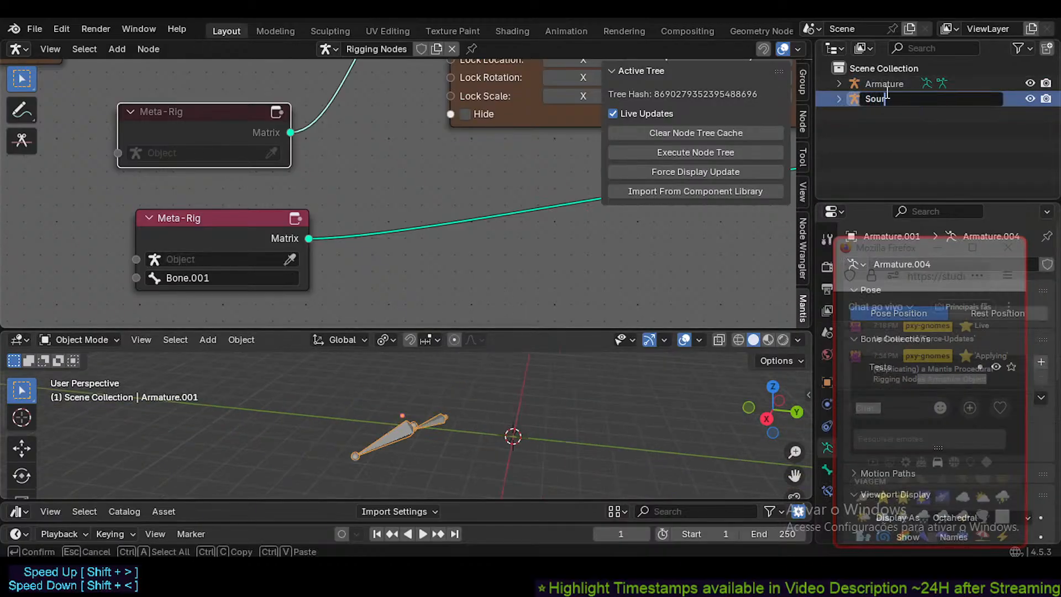
pyautogui.press('Return')
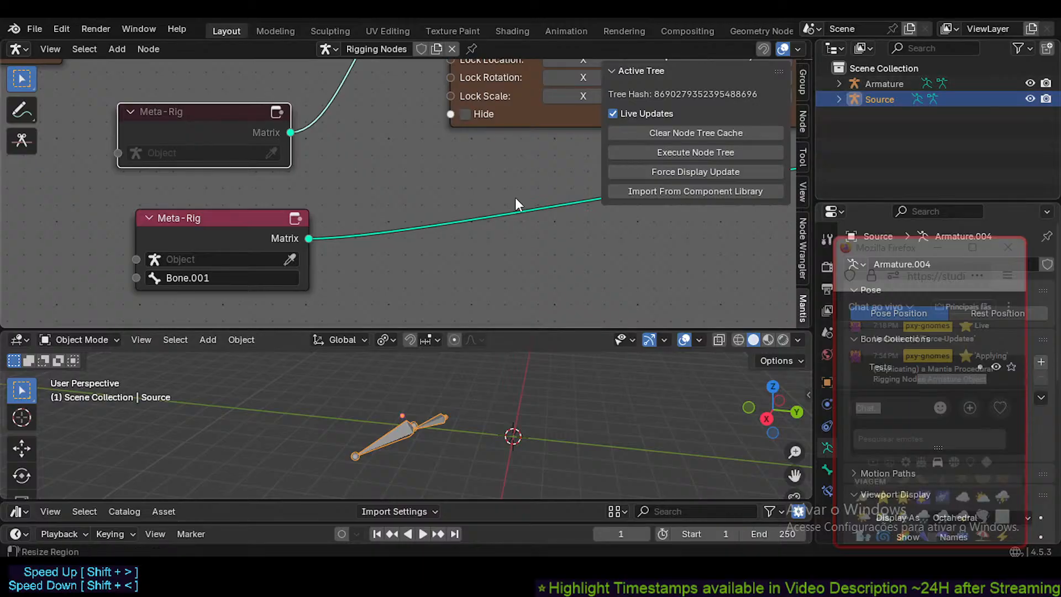
# - Set the Bone.001 Meta-Rig node's object to the Source armature
pyautogui.click(292, 260)
pyautogui.click(397, 424)
pyautogui.scroll(-2, 285, 271)
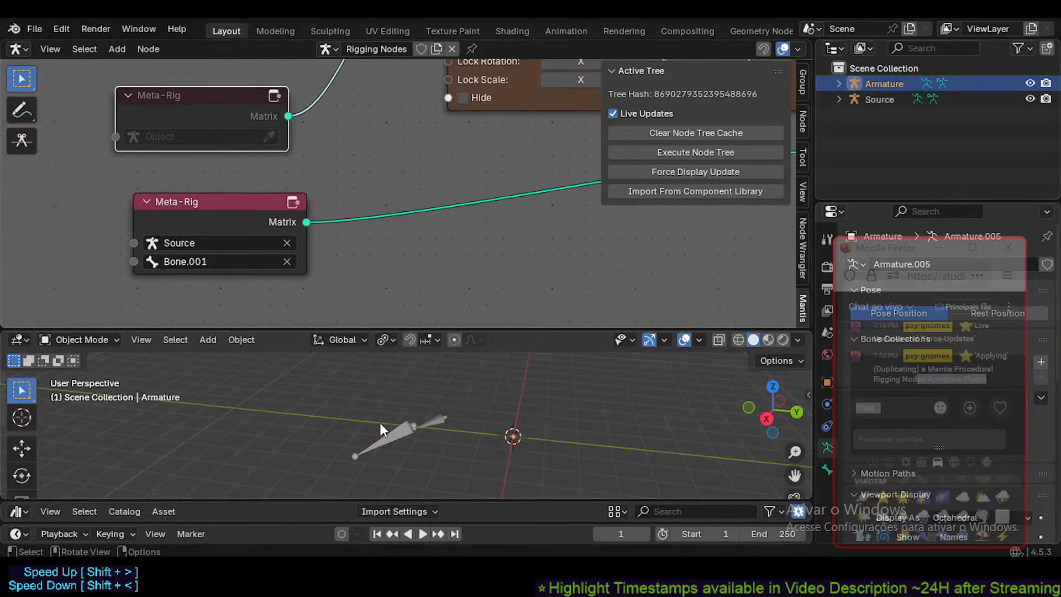
# - Enter Edit Mode on the Source armature and turn on its bone name display in the viewport
pyautogui.click(416, 425)
pyautogui.press('Tab')
pyautogui.hotkey('ctrl', 'Tab')
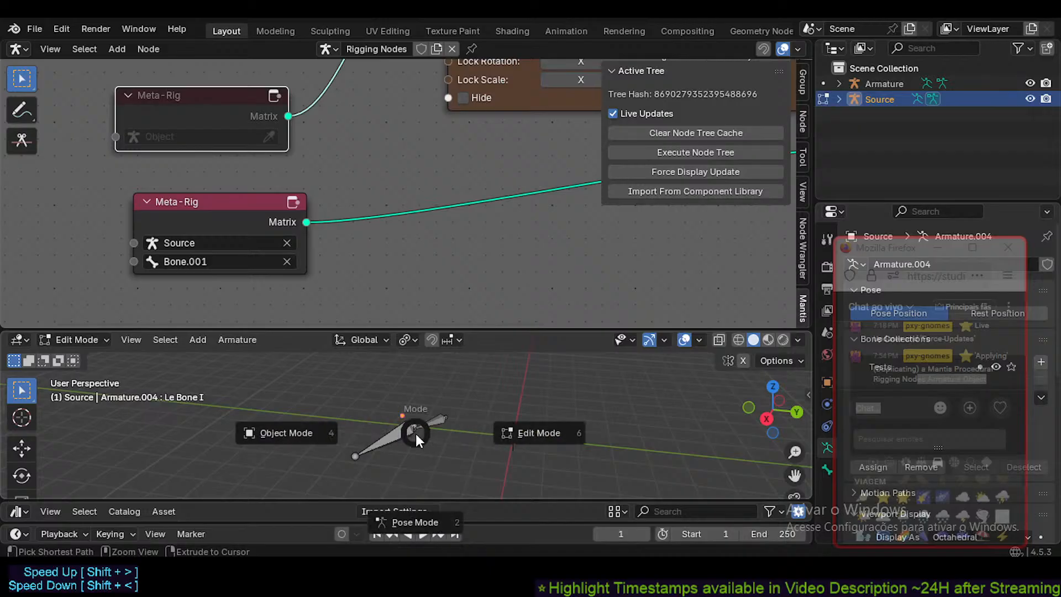
pyautogui.hotkey('ctrl', 'n')
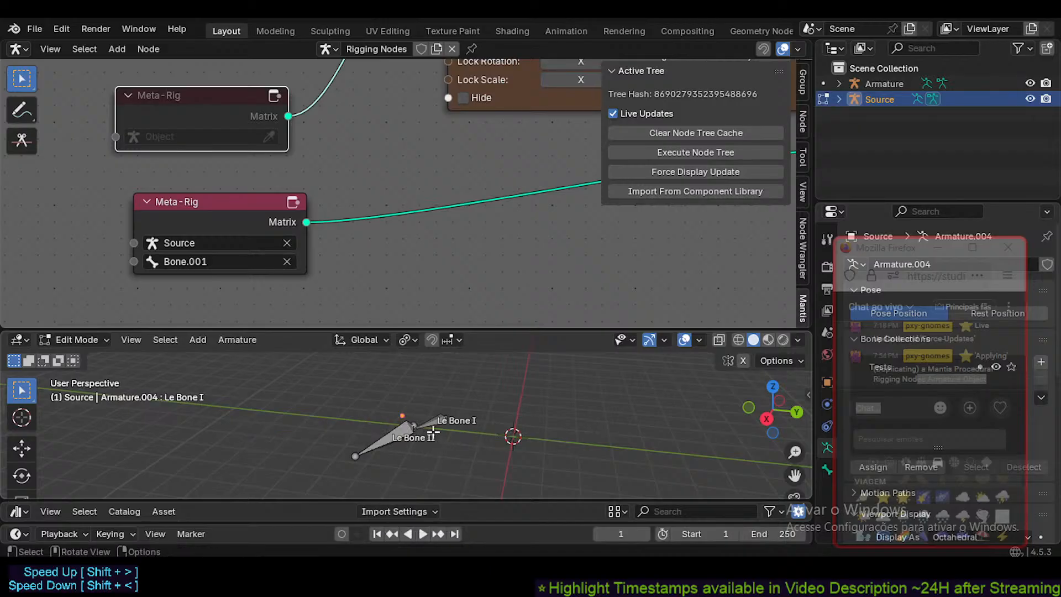
# - Replace the bone in the Source Meta-Rig node with Le Bone II
pyautogui.click(210, 262)
pyautogui.click(287, 262)
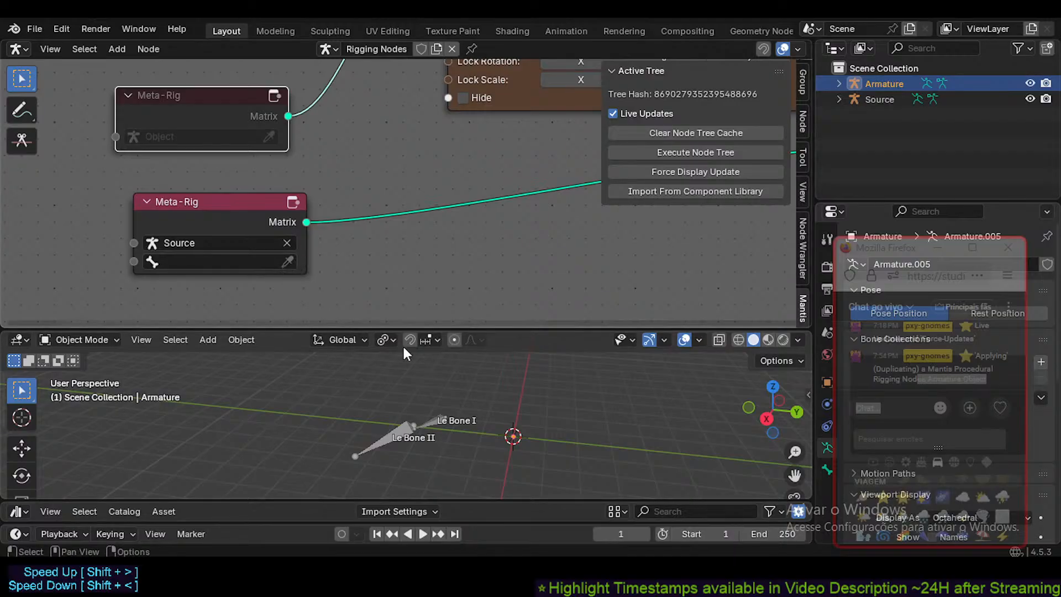
pyautogui.scroll(1, 408, 369)
pyautogui.click(397, 441)
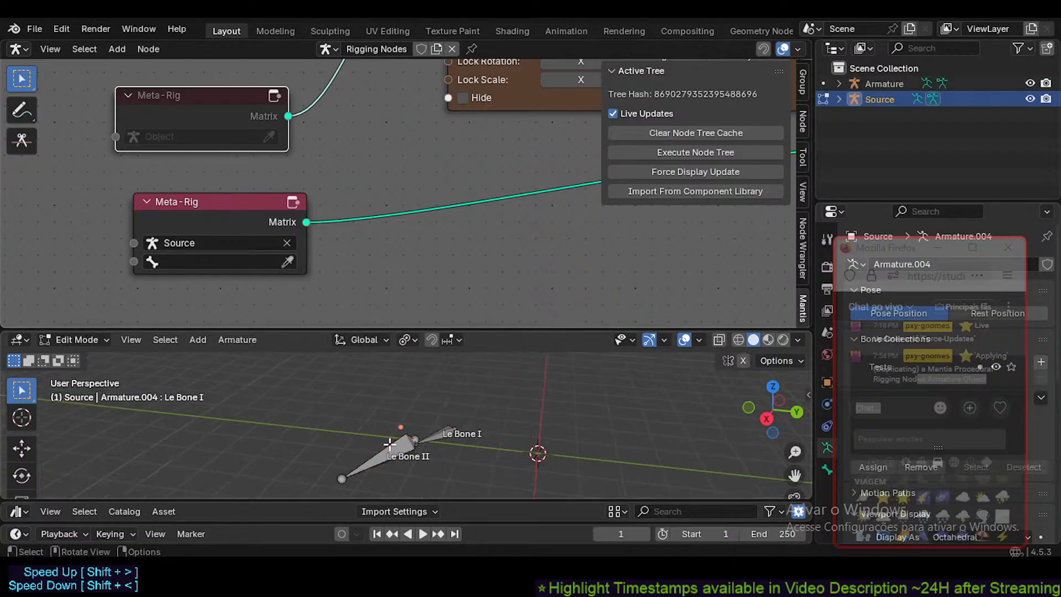
pyautogui.click(286, 261)
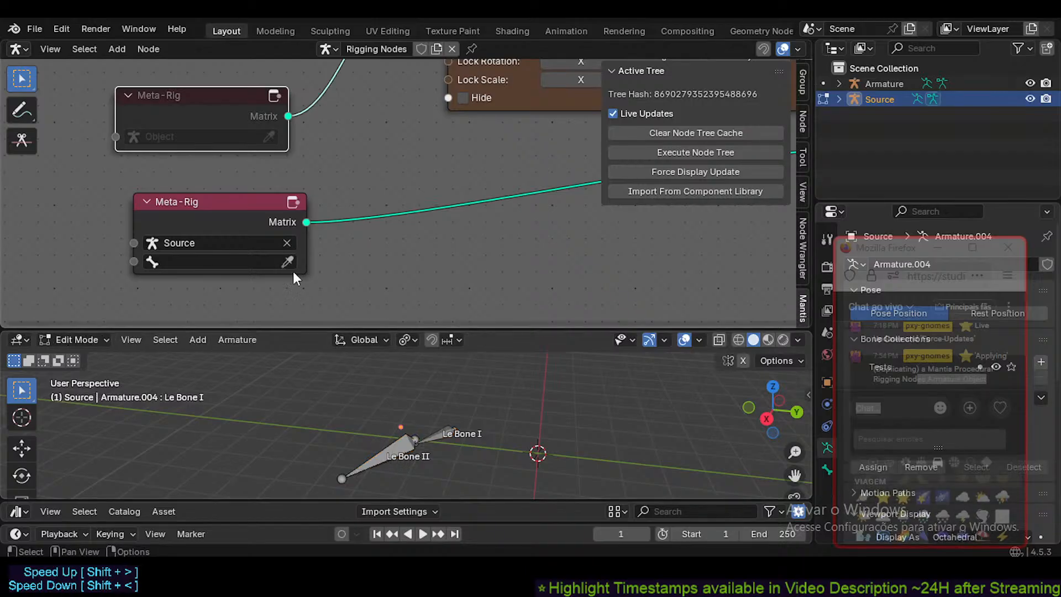
pyautogui.click(393, 454)
pyautogui.keyDown('shift'); pyautogui.moveTo(500, 427); pyautogui.dragTo(455, 400, button='middle'); pyautogui.keyUp('shift')
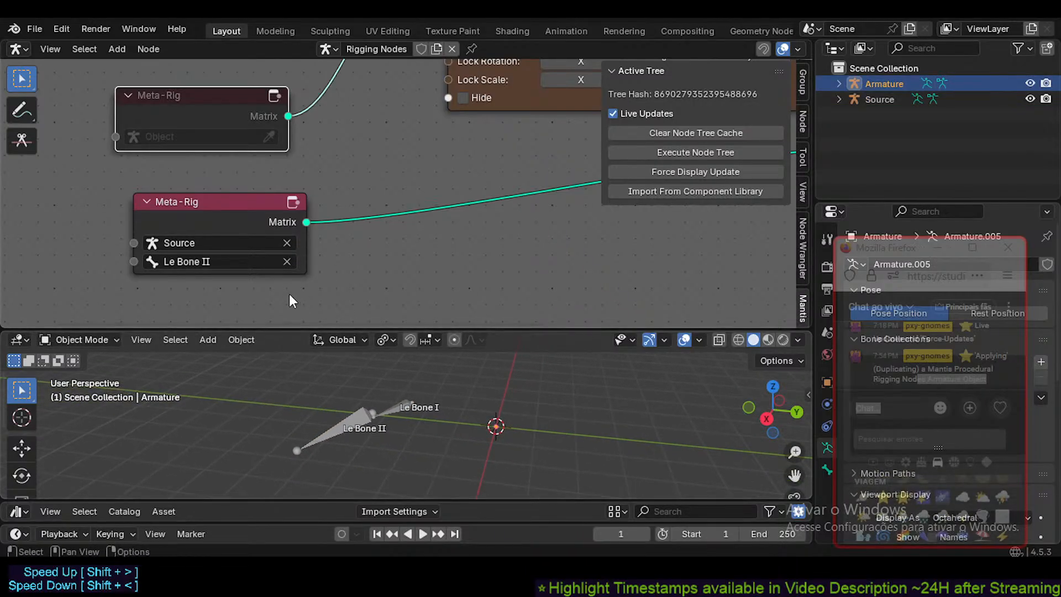
pyautogui.moveTo(403, 435); pyautogui.dragTo(526, 411, button='middle')
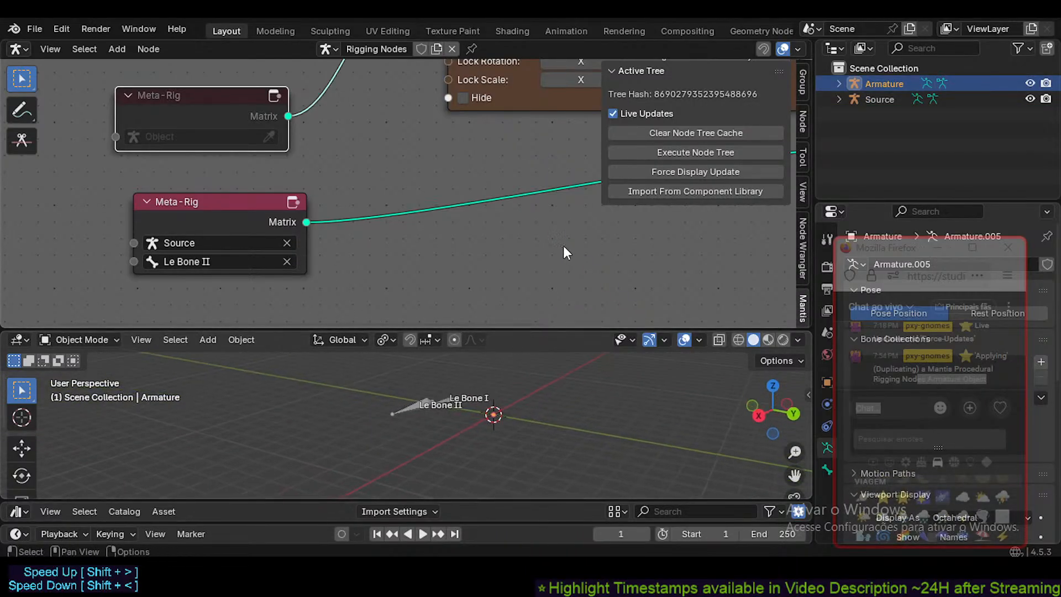
# - Move the muted Meta-Rig node up and place a duplicate of the Le Bone II Meta-Rig node beneath it
pyautogui.moveTo(481, 122); pyautogui.dragTo(432, 200, button='middle')
pyautogui.scroll(-1, 432, 200)
pyautogui.keyDown('shift'); pyautogui.moveTo(272, 277); pyautogui.dragTo(276, 248, button='middle'); pyautogui.keyUp('shift')
pyautogui.click(249, 177)
pyautogui.click(397, 209)
pyautogui.click(275, 223)
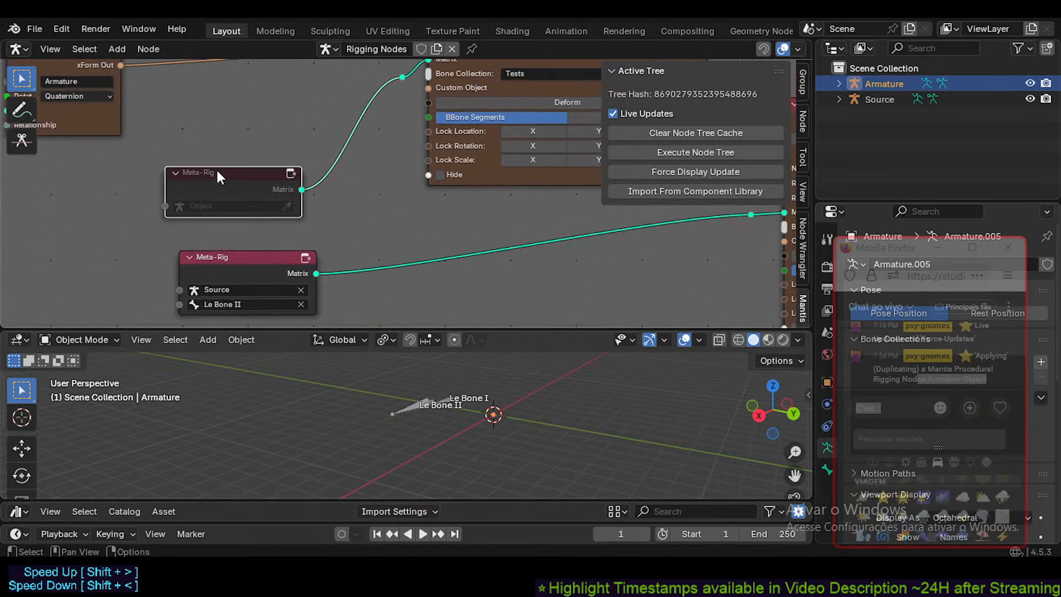
pyautogui.moveTo(230, 187); pyautogui.dragTo(233, 131)
pyautogui.hotkey('shift', 'd')
pyautogui.rightClick(240, 209)
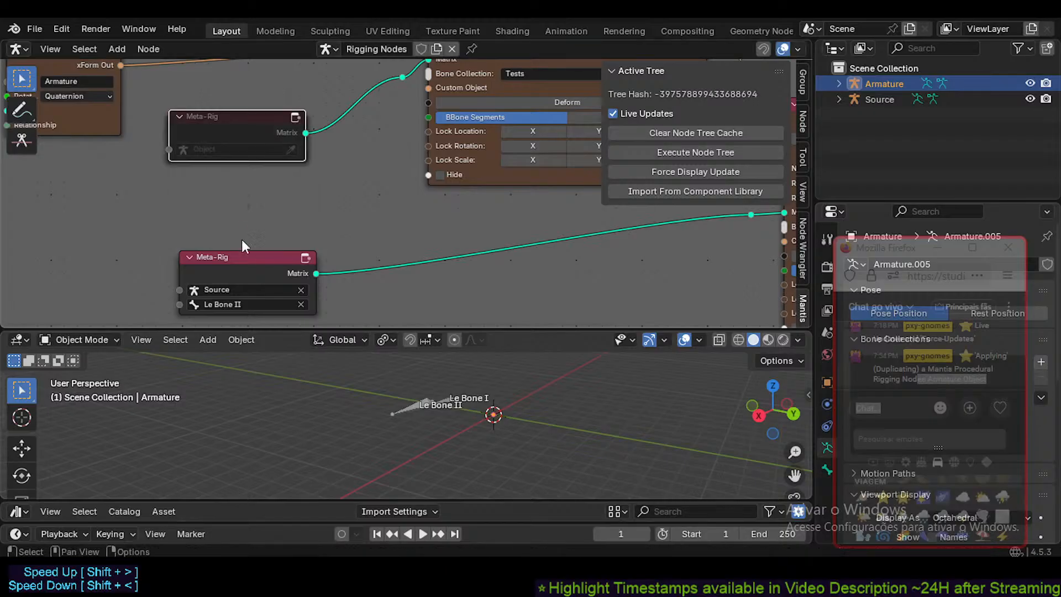
pyautogui.click(245, 257)
pyautogui.hotkey('shift', 'd')
pyautogui.click(241, 199)
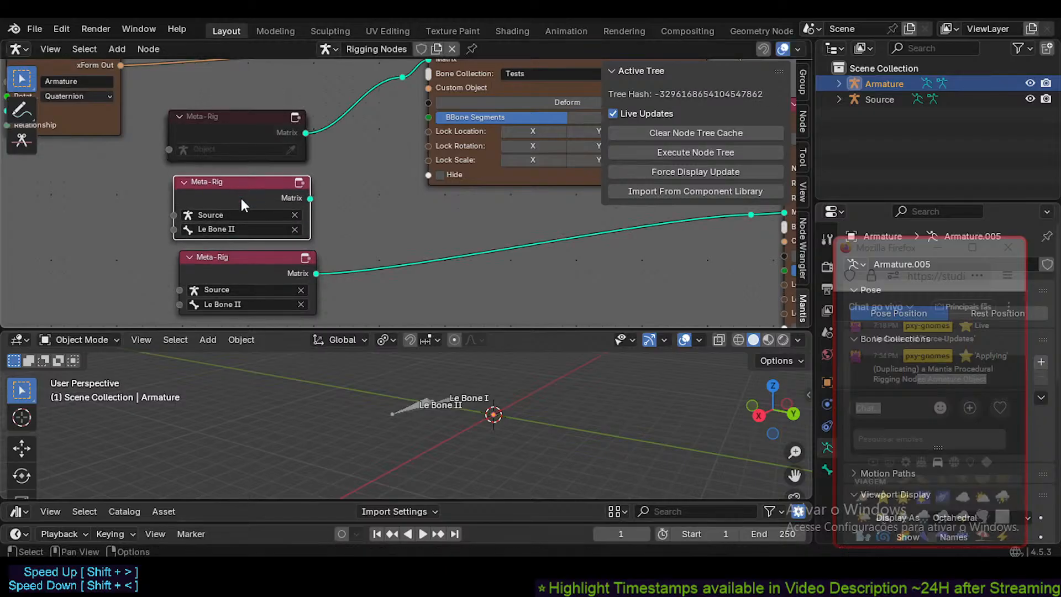
# - Set the duplicated Meta-Rig node's bone to Le Bone I and link its Matrix output to the Le Bone I node's Matrix input
pyautogui.click(250, 229)
pyautogui.click(216, 247)
pyautogui.moveTo(312, 198); pyautogui.dragTo(428, 64)
# - Delete the muted Meta-Rig node and its leftover duplicate from the node tree
pyautogui.click(275, 120)
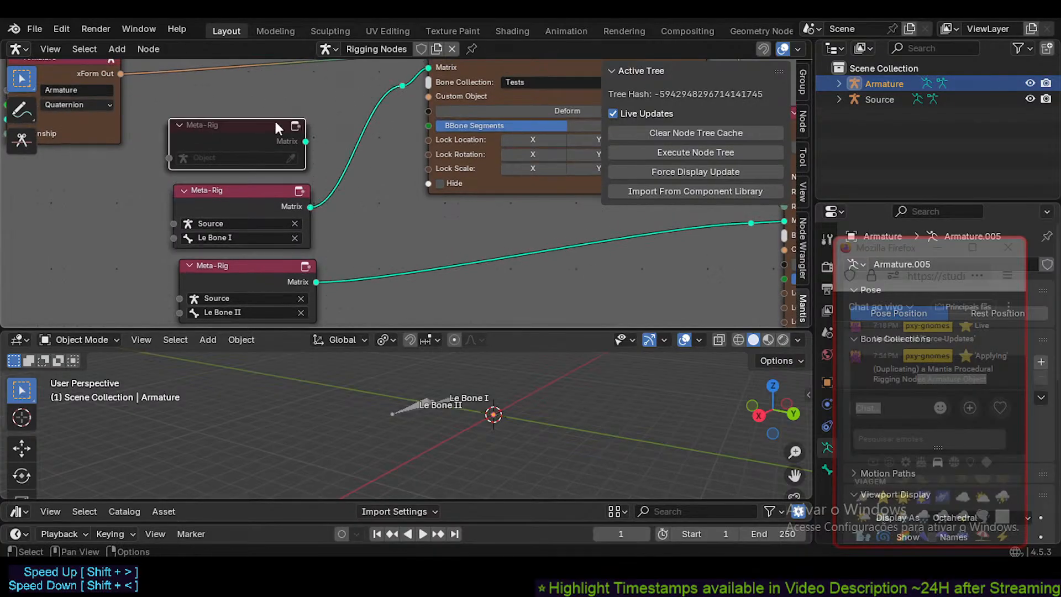
pyautogui.press('x')
pyautogui.moveTo(444, 176); pyautogui.dragTo(191, 177, button='middle')
pyautogui.scroll(-2, 258, 223)
pyautogui.moveTo(259, 224); pyautogui.dragTo(329, 253, button='middle')
pyautogui.click(117, 163)
pyautogui.press('x')
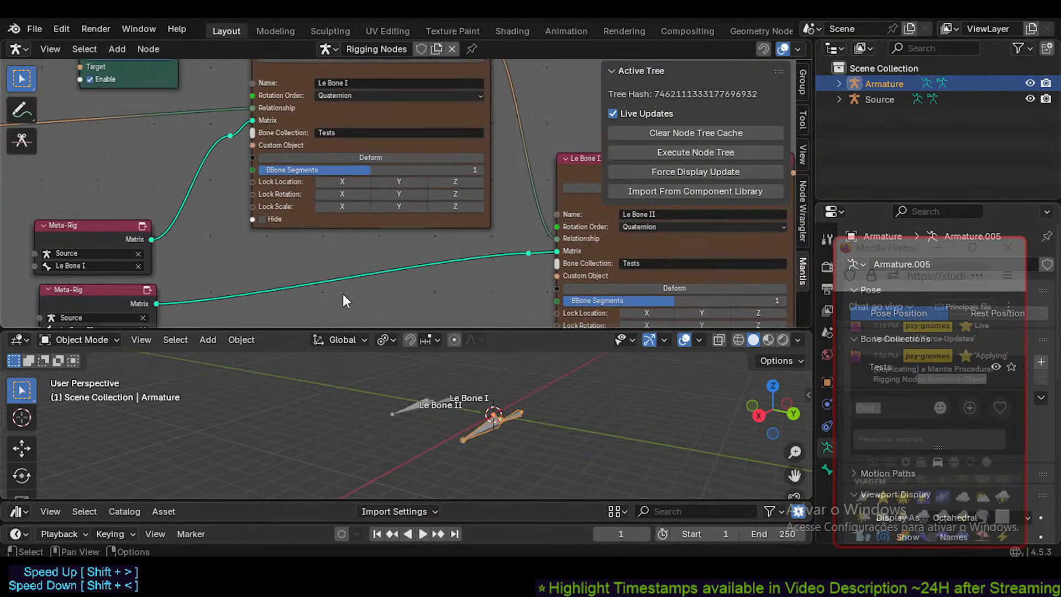
# - Unplug and reconnect the matrix links at the Le Bone II and Le Bone I nodes
pyautogui.moveTo(461, 243); pyautogui.dragTo(413, 191, button='middle')
pyautogui.click(479, 200)
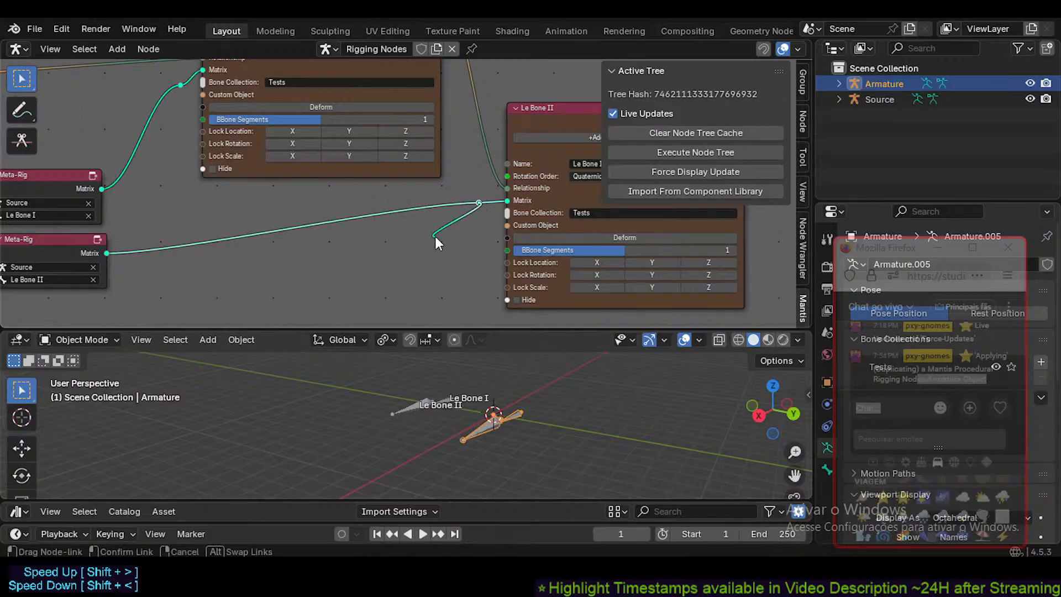
pyautogui.moveTo(507, 200)
pyautogui.mouseDown()
pyautogui.moveTo(471, 231)
pyautogui.moveTo(509, 201)
pyautogui.mouseUp()
pyautogui.moveTo(221, 115); pyautogui.dragTo(269, 145, button='middle')
pyautogui.moveTo(250, 100)
pyautogui.mouseDown()
pyautogui.moveTo(212, 104)
pyautogui.moveTo(250, 100)
pyautogui.mouseUp()
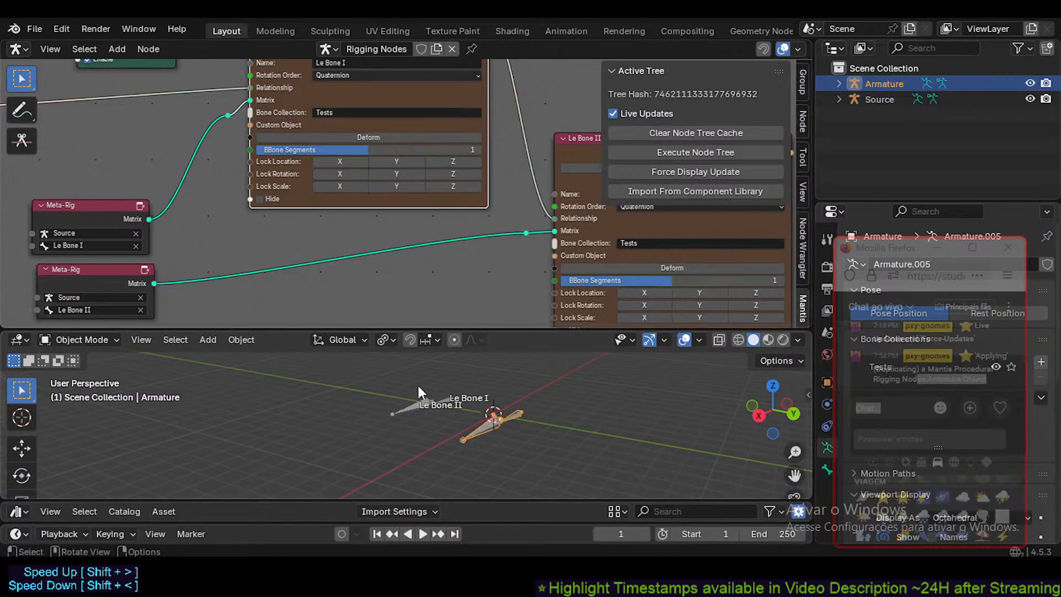
# - Clear the Source armature's location, rotation and scale, and clear Armature's rotation as well
pyautogui.moveTo(418, 385)
pyautogui.mouseDown(button='middle')
pyautogui.moveTo(455, 410)
pyautogui.moveTo(449, 367)
pyautogui.moveTo(443, 419)
pyautogui.moveTo(349, 360)
pyautogui.mouseUp(button='middle')
pyautogui.click(354, 384)
pyautogui.hotkey('alt', 'g')
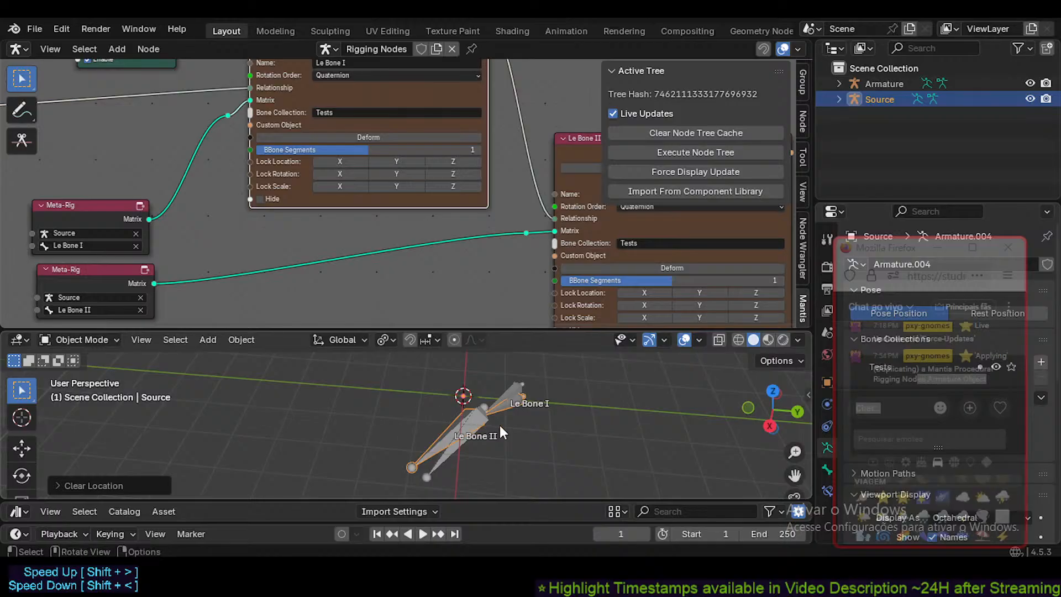
pyautogui.click(476, 432)
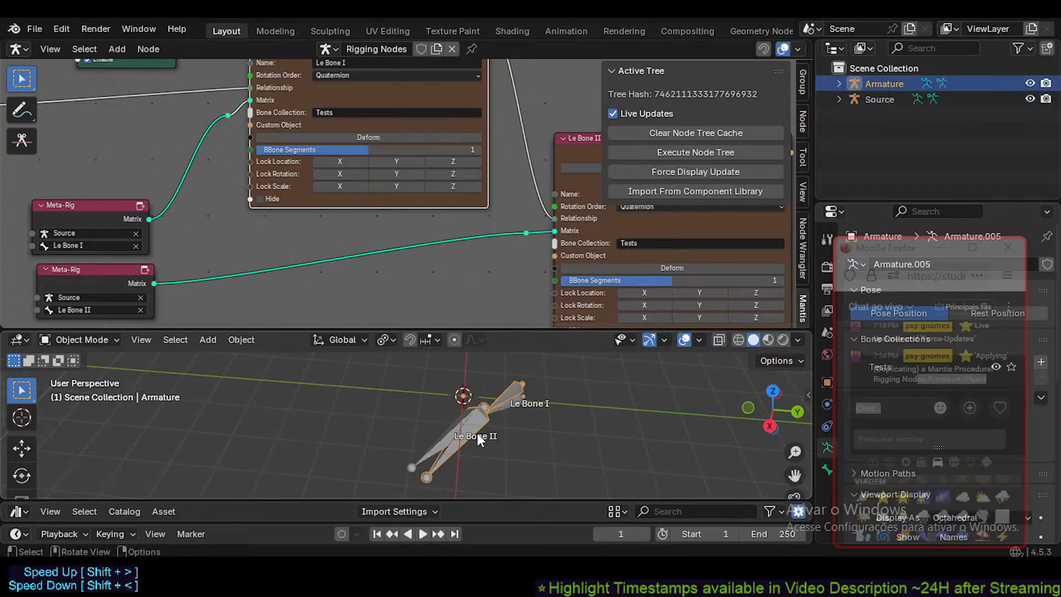
pyautogui.hotkey('alt', 's')
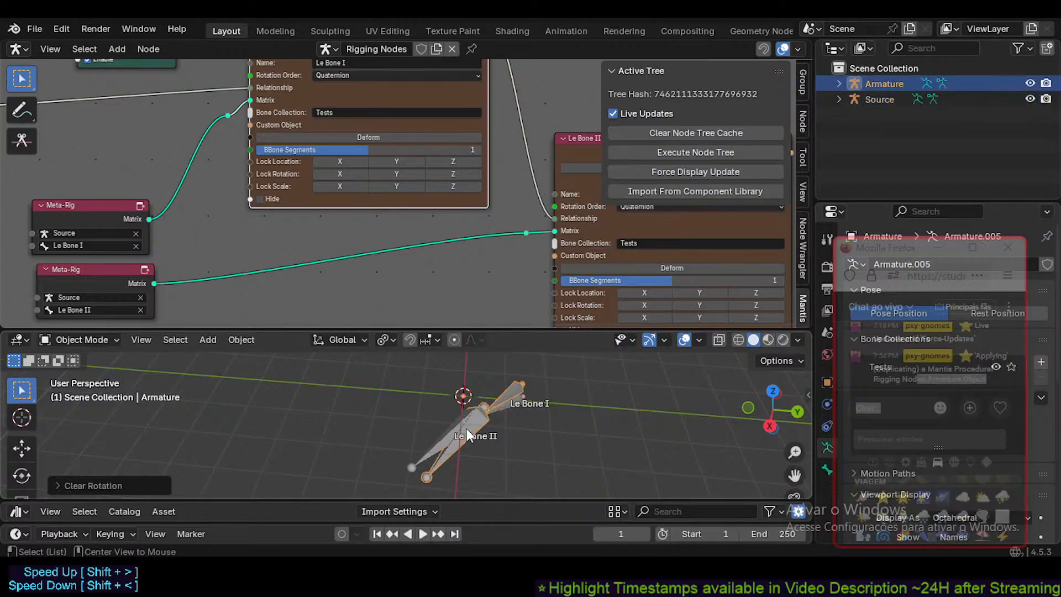
pyautogui.click(438, 434)
pyautogui.hotkey('alt', 'r')
pyautogui.hotkey('alt', 's')
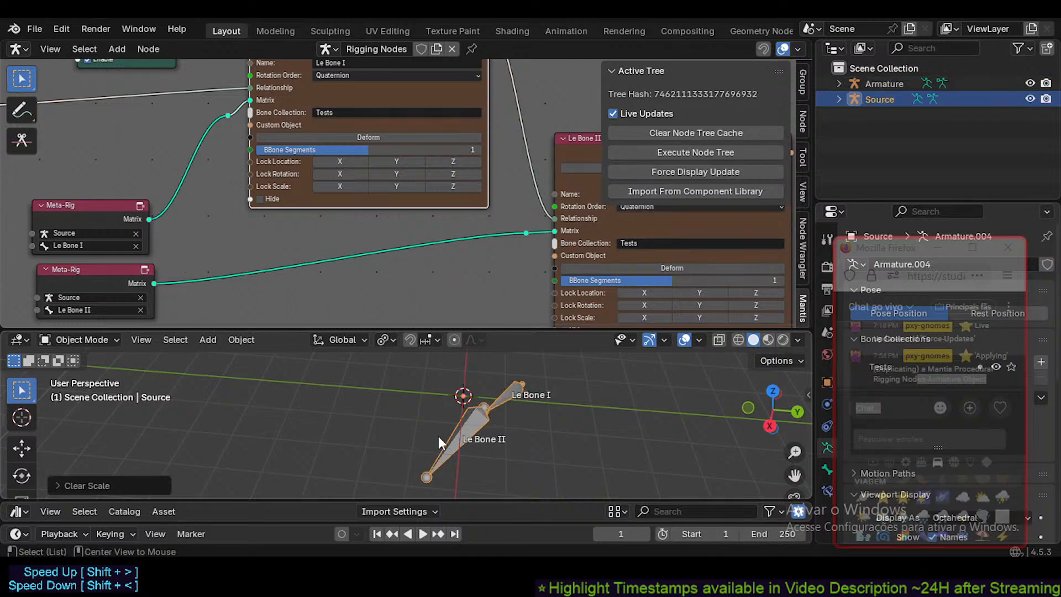
pyautogui.press('g')
pyautogui.press('Escape')
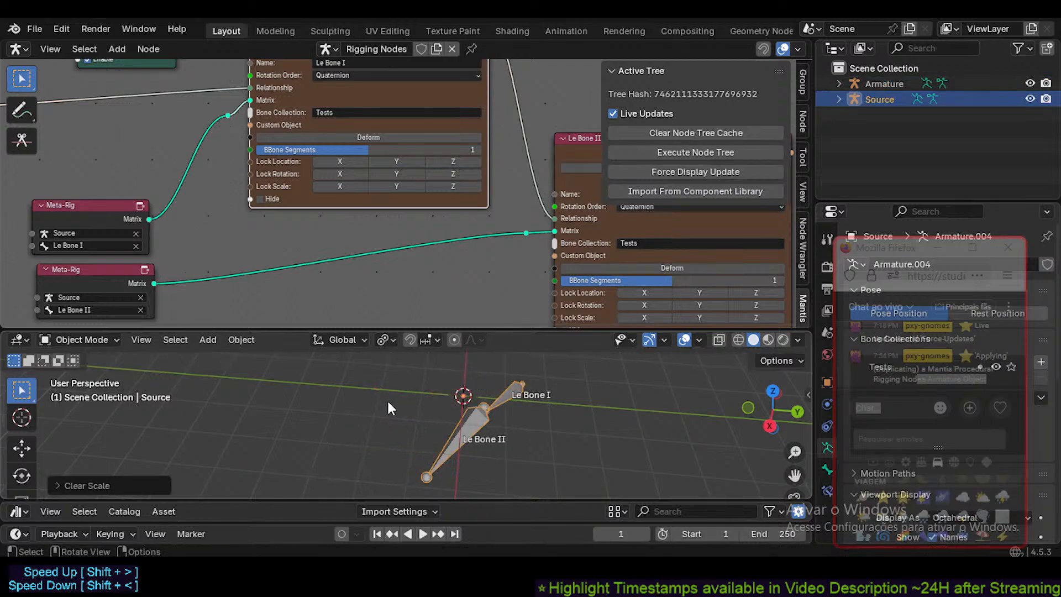
pyautogui.press('g')
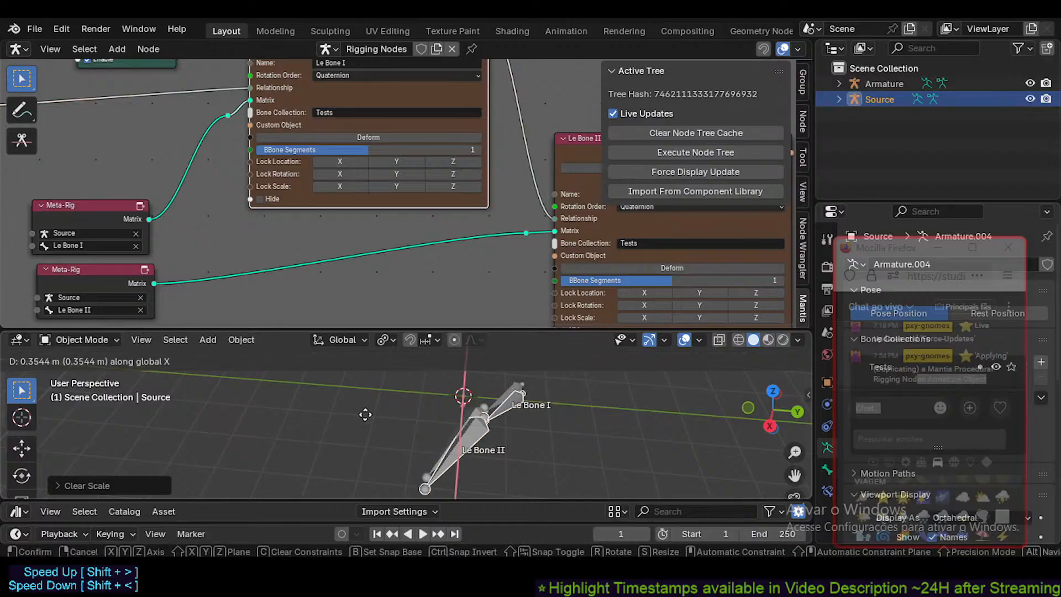
pyautogui.press('Escape')
pyautogui.press('g')
pyautogui.press('Escape')
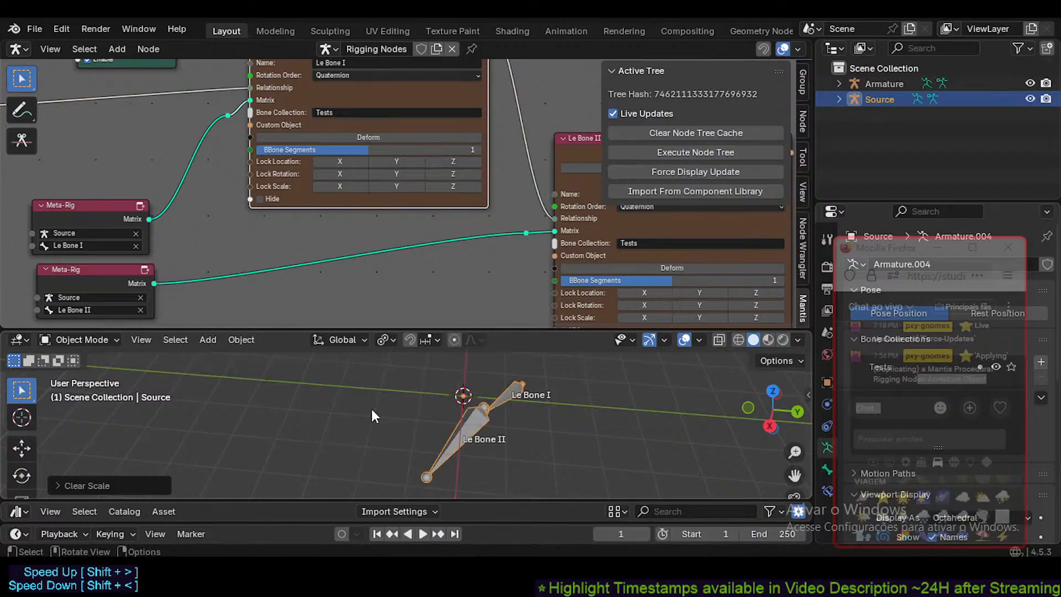
# - Move Armature about 3.7 m along the negative Y axis, away from Source
pyautogui.click(871, 81)
pyautogui.press('g')
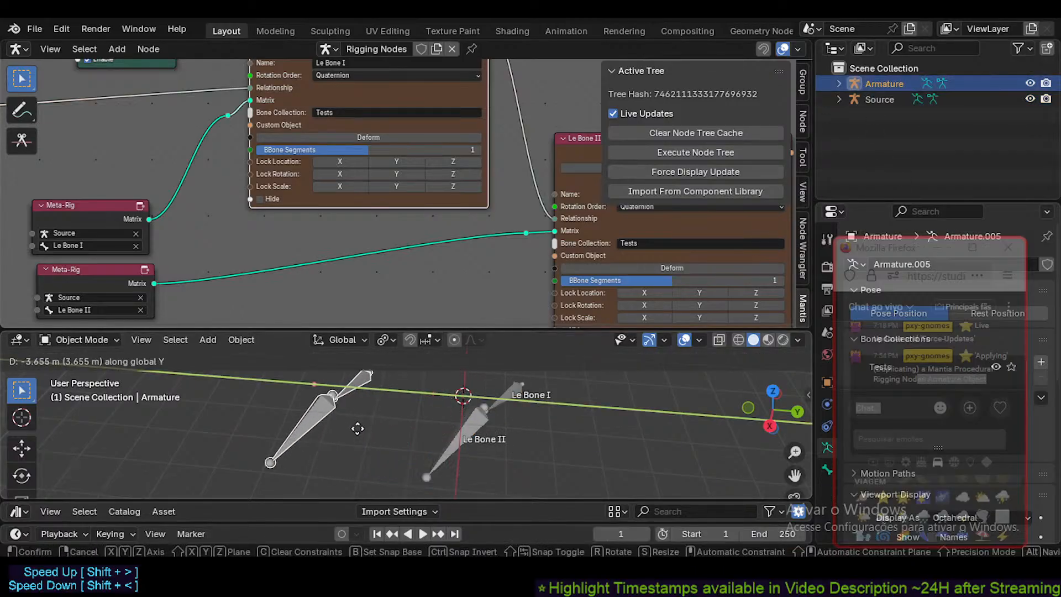
pyautogui.click(402, 414)
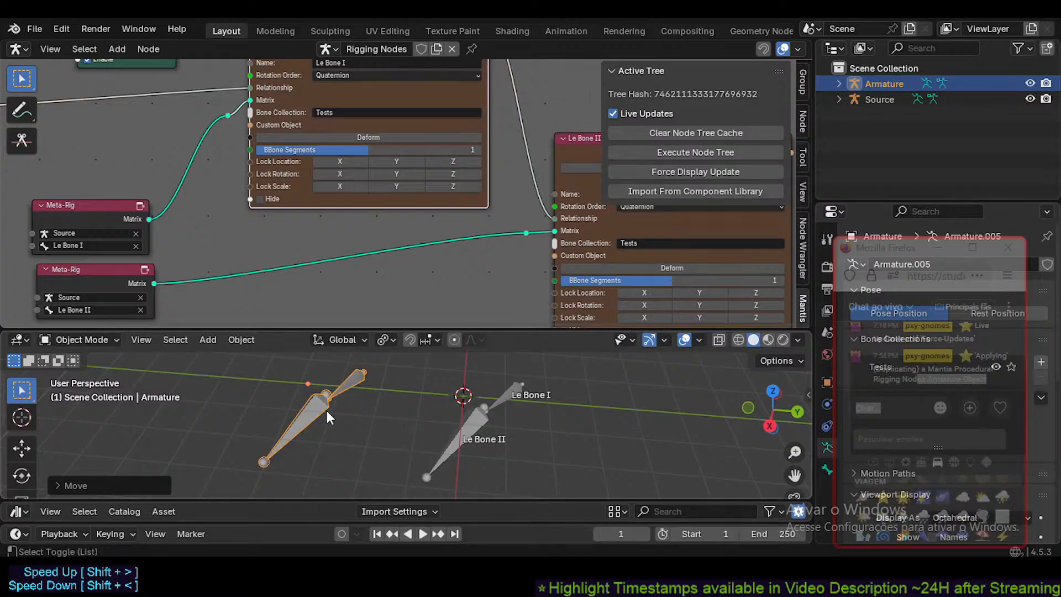
# - Select Source and examine the Armature node's name and rotation order options in the node tree
pyautogui.moveTo(227, 175); pyautogui.dragTo(423, 250, button='middle')
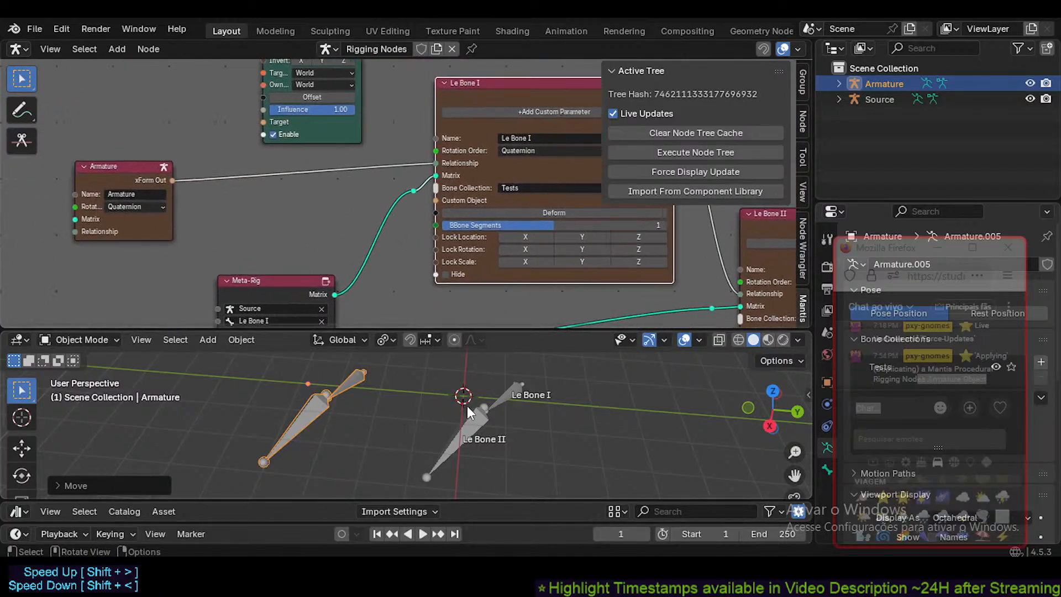
pyautogui.click(472, 436)
pyautogui.moveTo(158, 168); pyautogui.dragTo(255, 192, button='middle')
pyautogui.scroll(2, 255, 192)
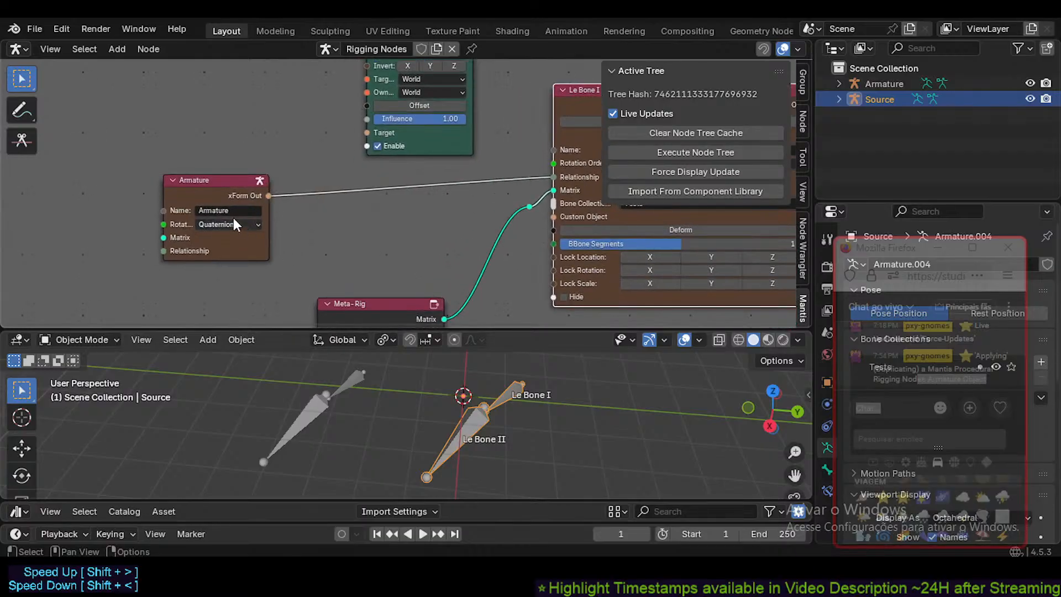
pyautogui.click(227, 221)
pyautogui.click(227, 221)
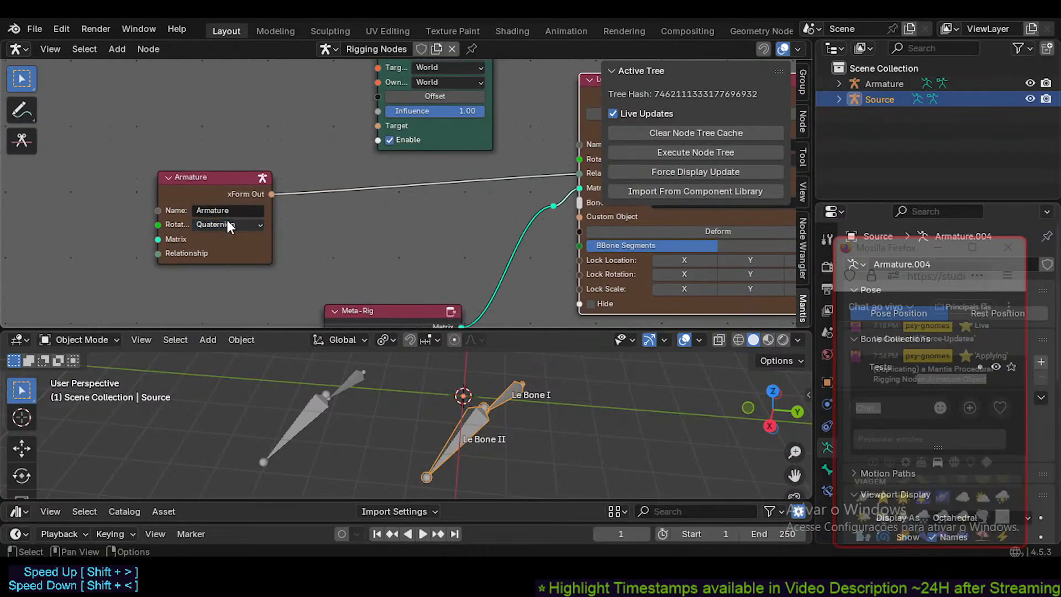
pyautogui.click(224, 211)
pyautogui.click(225, 211)
pyautogui.click(228, 220)
pyautogui.click(227, 223)
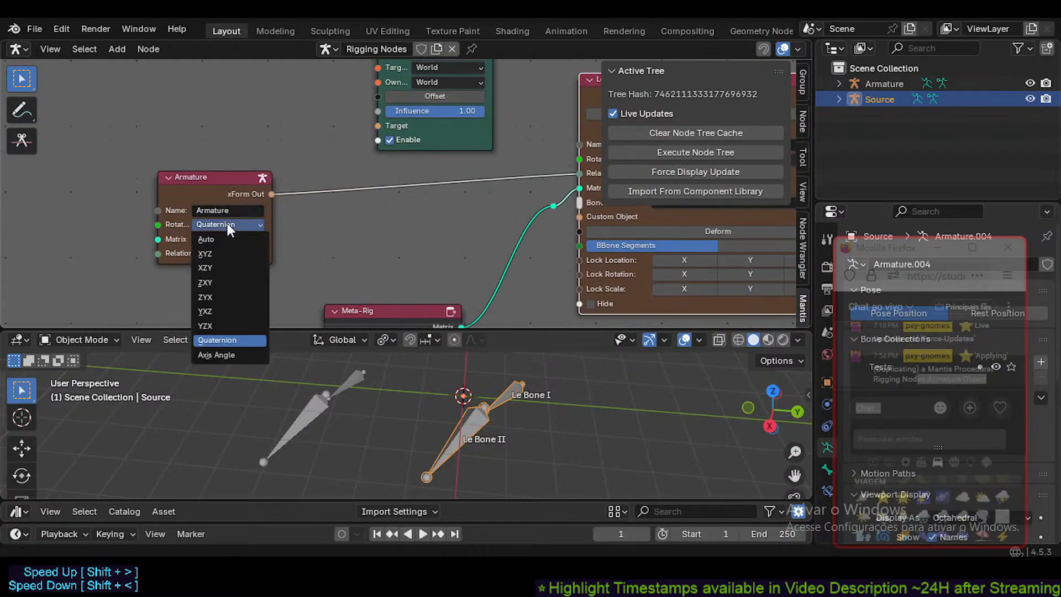
pyautogui.click(227, 223)
pyautogui.click(227, 223)
pyautogui.click(227, 223)
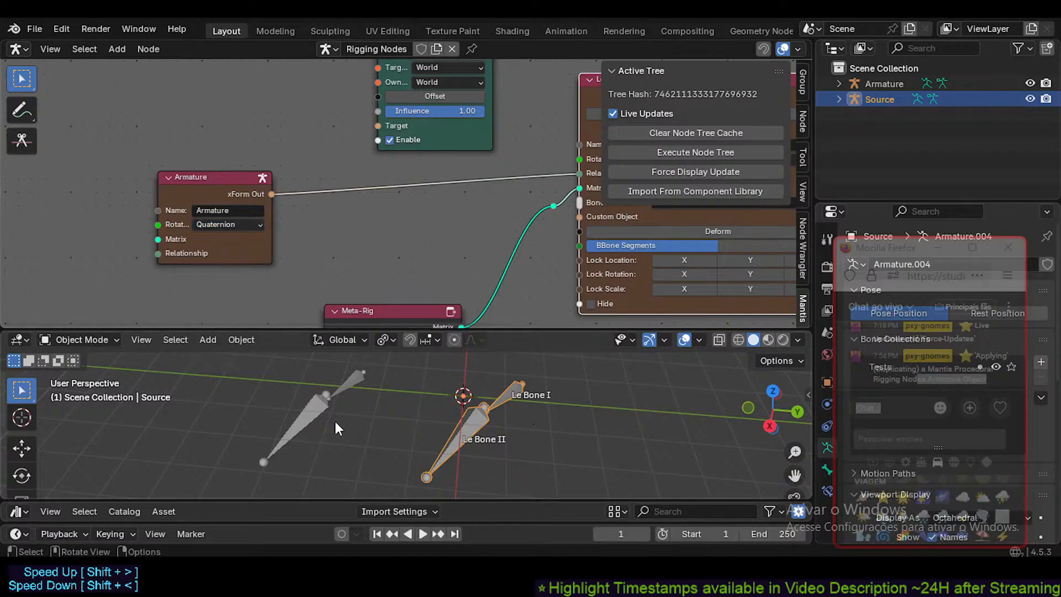
# - Change the bone display type of Armature to B-Bone to distinguish it from Source
pyautogui.click(300, 402)
pyautogui.click(879, 100)
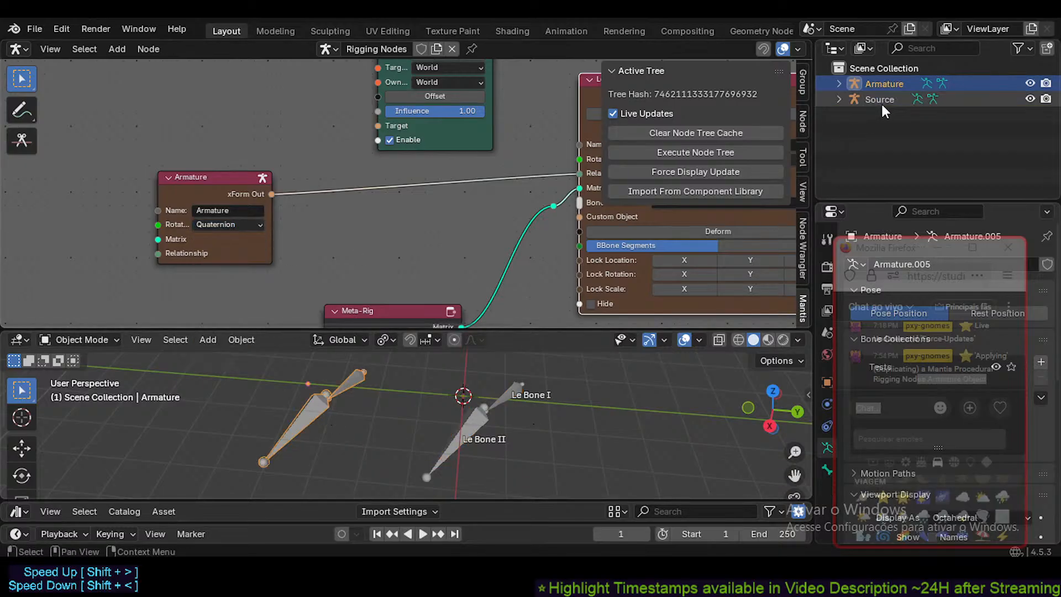
pyautogui.click(307, 410)
pyautogui.hotkey('shift', 'ctrl', 'alt', 'b')
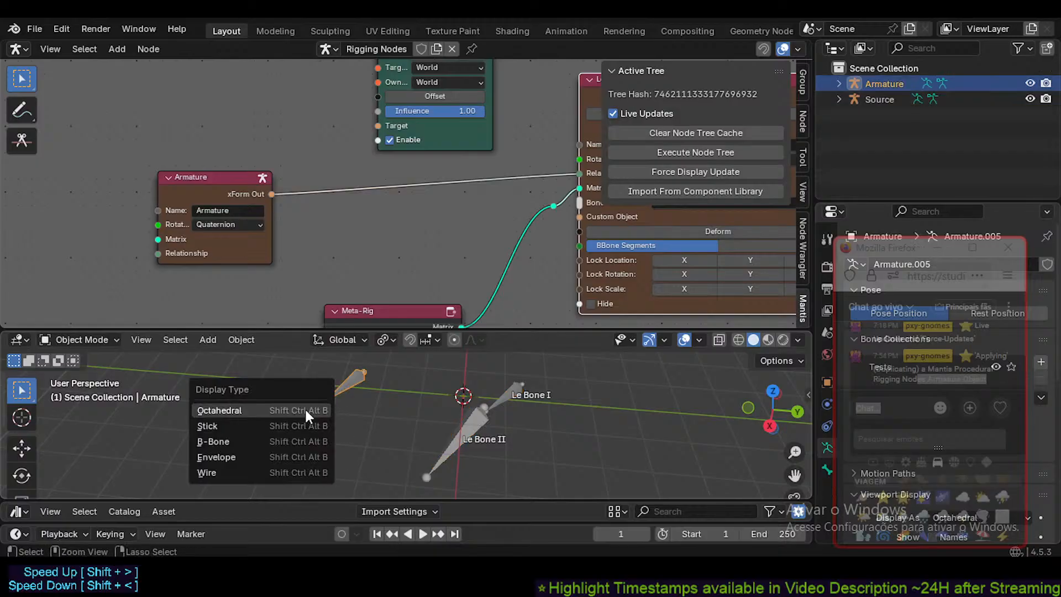
pyautogui.click(250, 442)
pyautogui.keyDown('shift'); pyautogui.moveTo(349, 408); pyautogui.dragTo(374, 442, button='middle'); pyautogui.keyUp('shift')
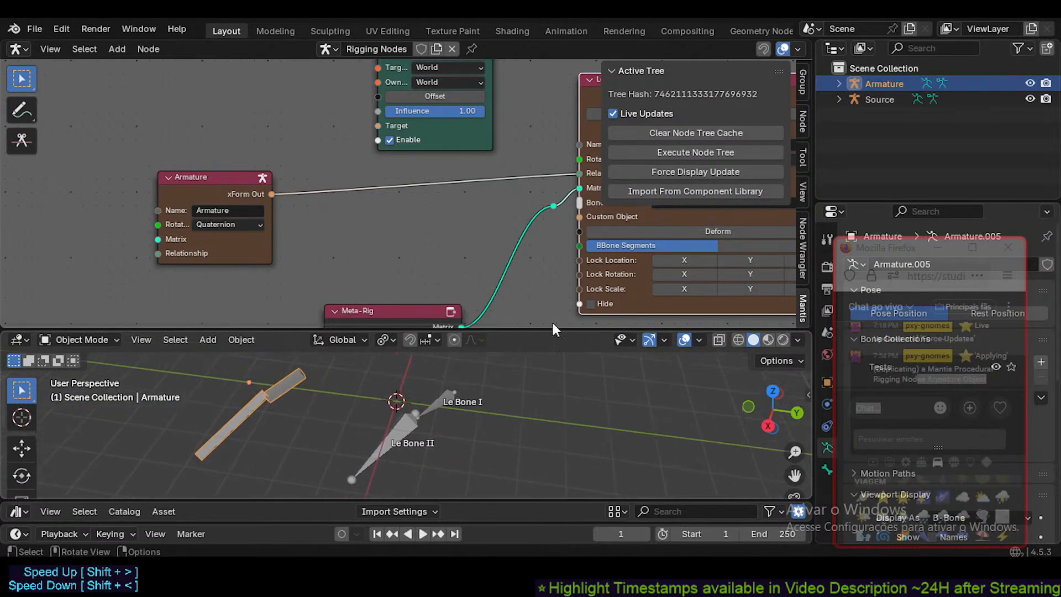
# - Move the Source armature along the negative Y axis, beside Armature
pyautogui.click(890, 100)
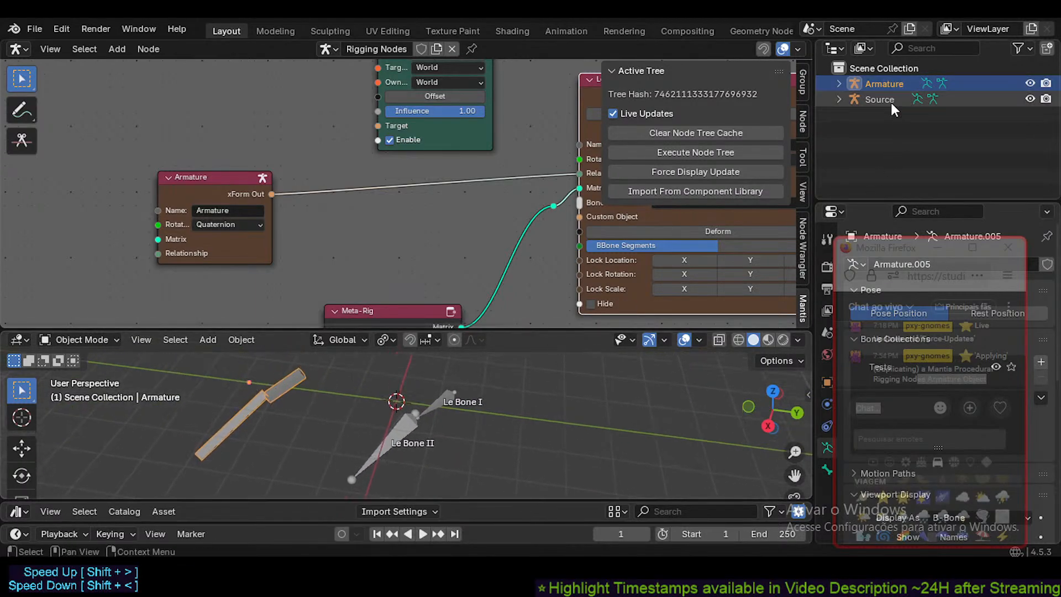
pyautogui.click(239, 423)
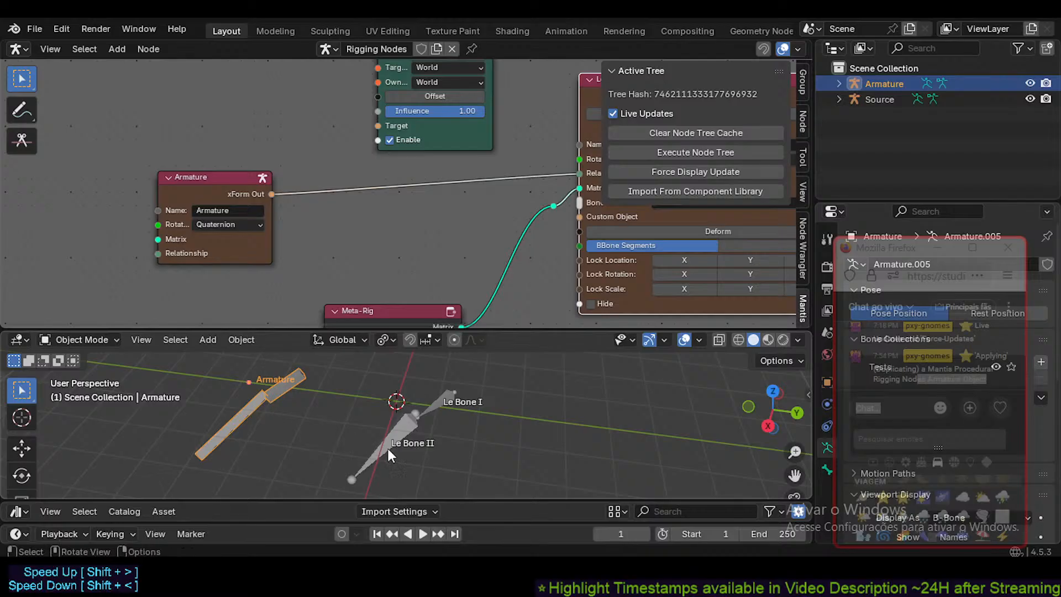
pyautogui.click(401, 438)
pyautogui.moveTo(400, 438)
pyautogui.mouseDown(button='middle')
pyautogui.moveTo(478, 422)
pyautogui.moveTo(402, 425)
pyautogui.mouseUp(button='middle')
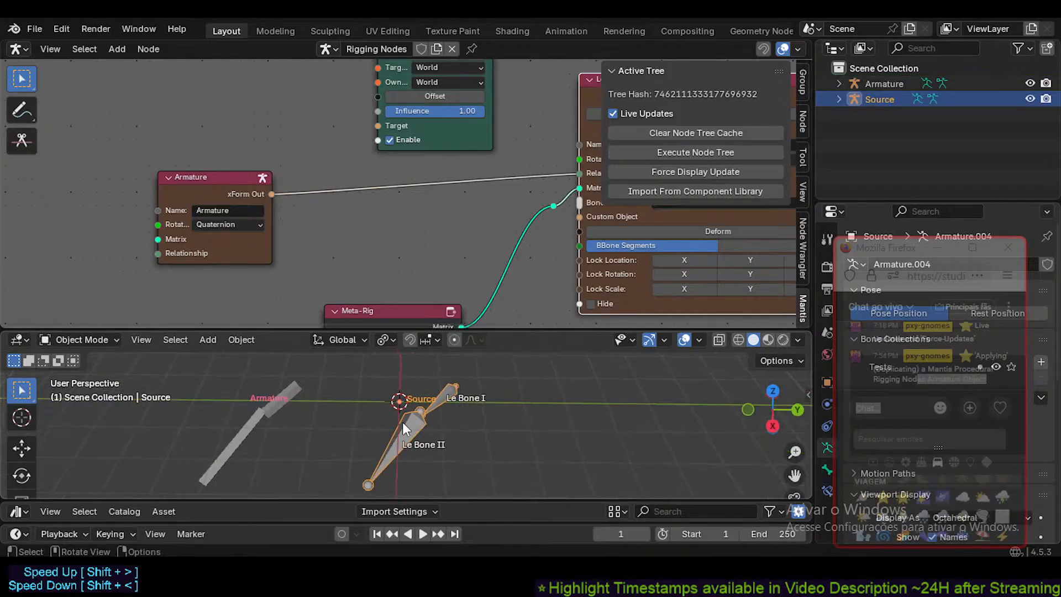
pyautogui.click(262, 414)
pyautogui.click(433, 415)
pyautogui.press('g')
pyautogui.press('y')
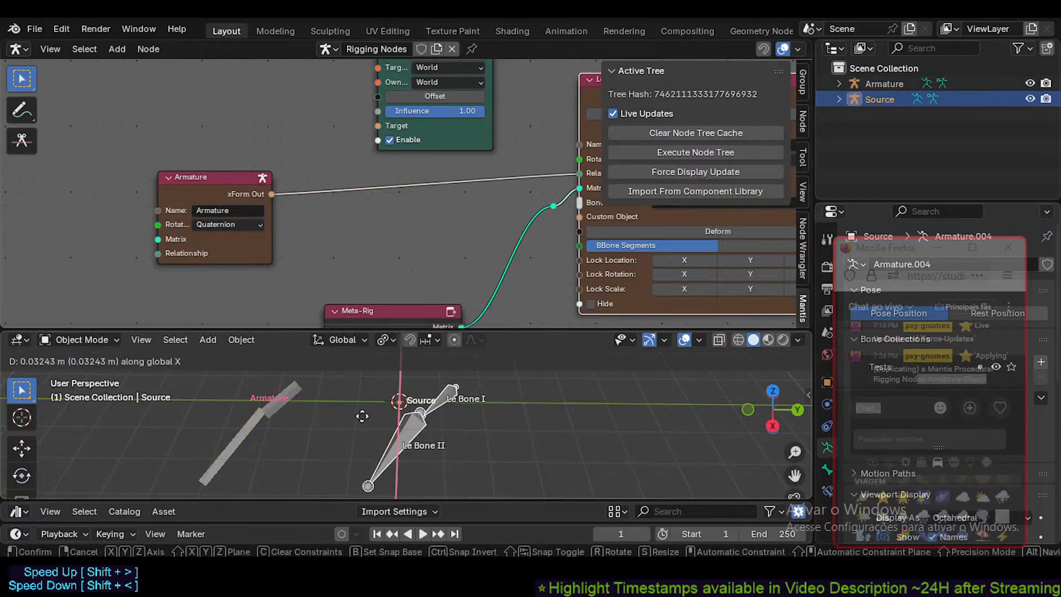
pyautogui.click(256, 419)
# - Move Armature along the Y axis toward the world origin, away from Source
pyautogui.click(280, 397)
pyautogui.press('g')
pyautogui.press('y')
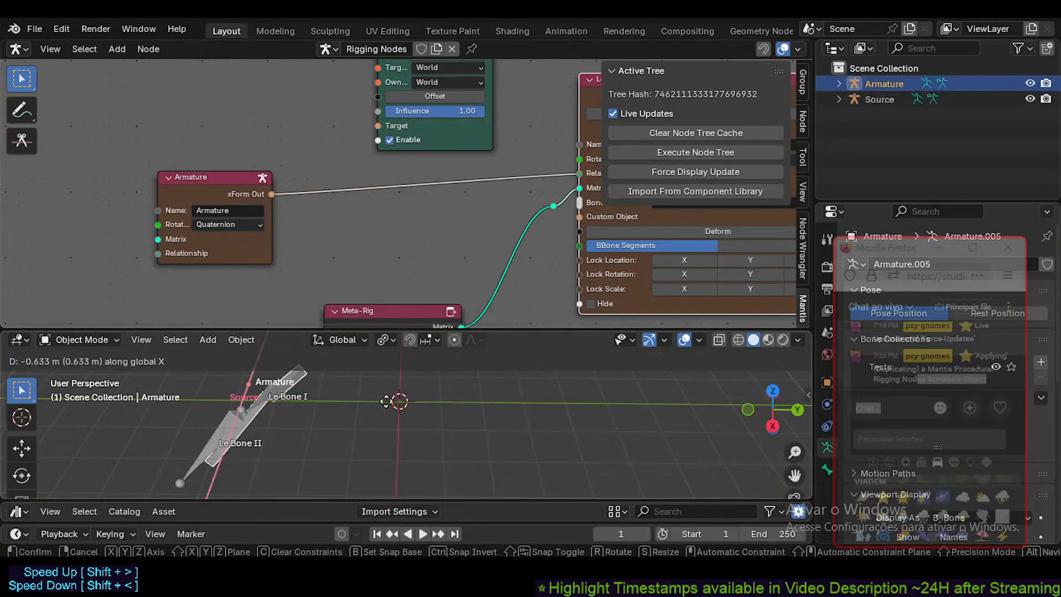
pyautogui.click(415, 428)
pyautogui.moveTo(416, 428); pyautogui.dragTo(504, 429, button='middle')
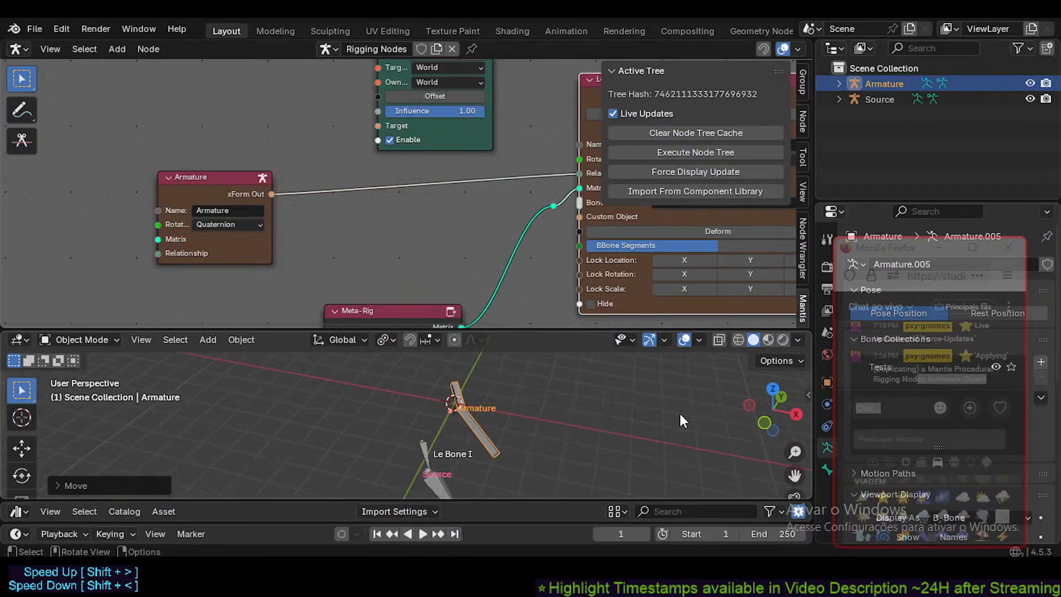
pyautogui.moveTo(680, 420)
pyautogui.mouseDown(button='middle')
pyautogui.moveTo(649, 408)
pyautogui.moveTo(694, 411)
pyautogui.mouseUp(button='middle')
# - Clear the locations of Armature and Source, and move Source along the negative X axis, away from Armature
pyautogui.hotkey('alt', 'g')
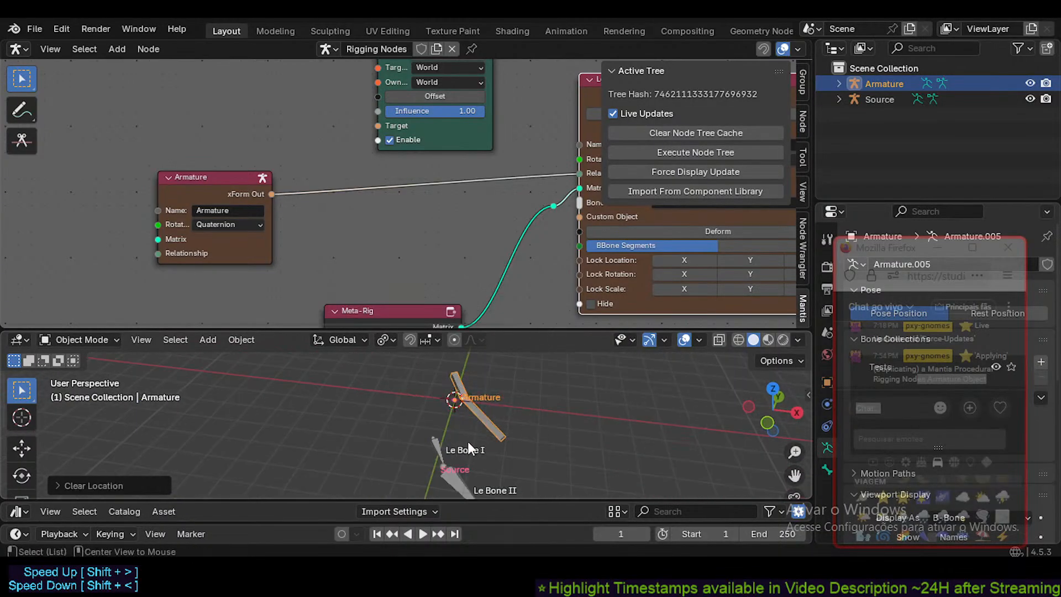
pyautogui.click(450, 480)
pyautogui.press('g')
pyautogui.press('x')
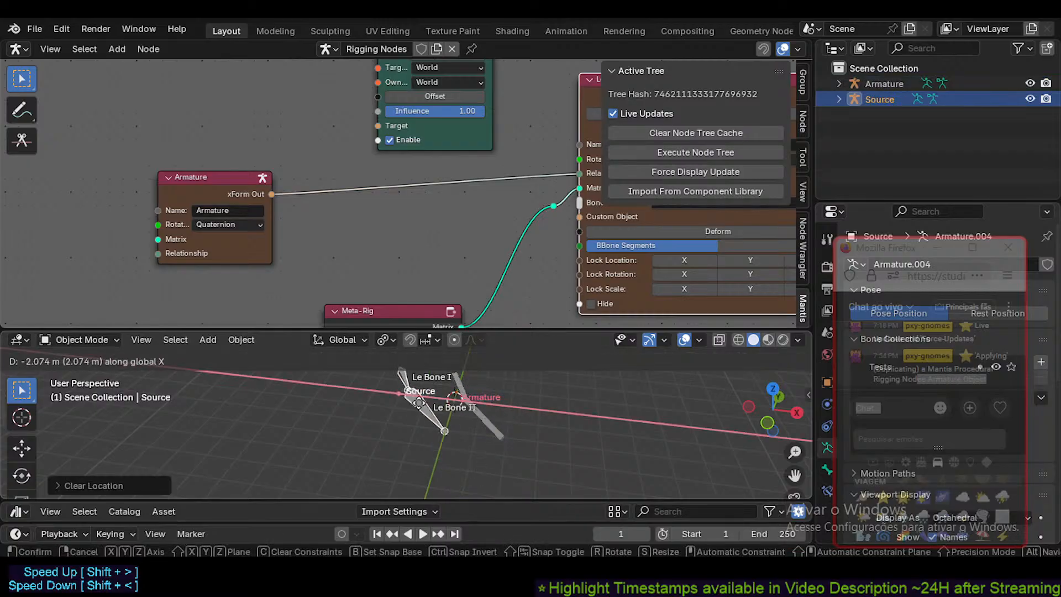
pyautogui.click(371, 400)
pyautogui.keyDown('shift'); pyautogui.moveTo(479, 390); pyautogui.dragTo(467, 422, button='middle'); pyautogui.keyUp('shift')
pyautogui.scroll(2, 465, 425)
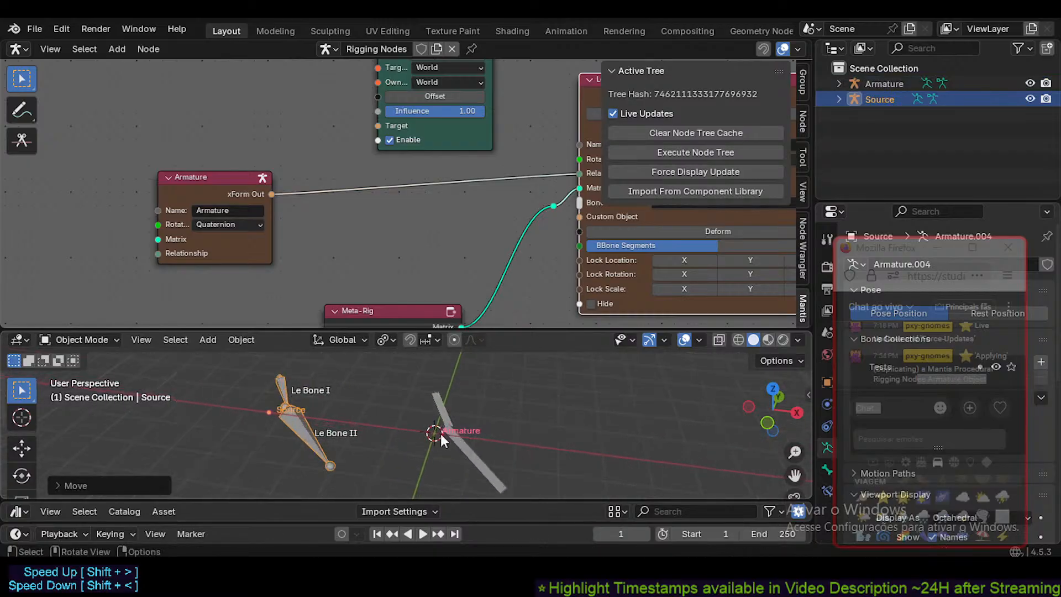
# - Rename the generated armature to Procedural in its armature node and save the file
pyautogui.click(274, 420)
pyautogui.click(911, 84)
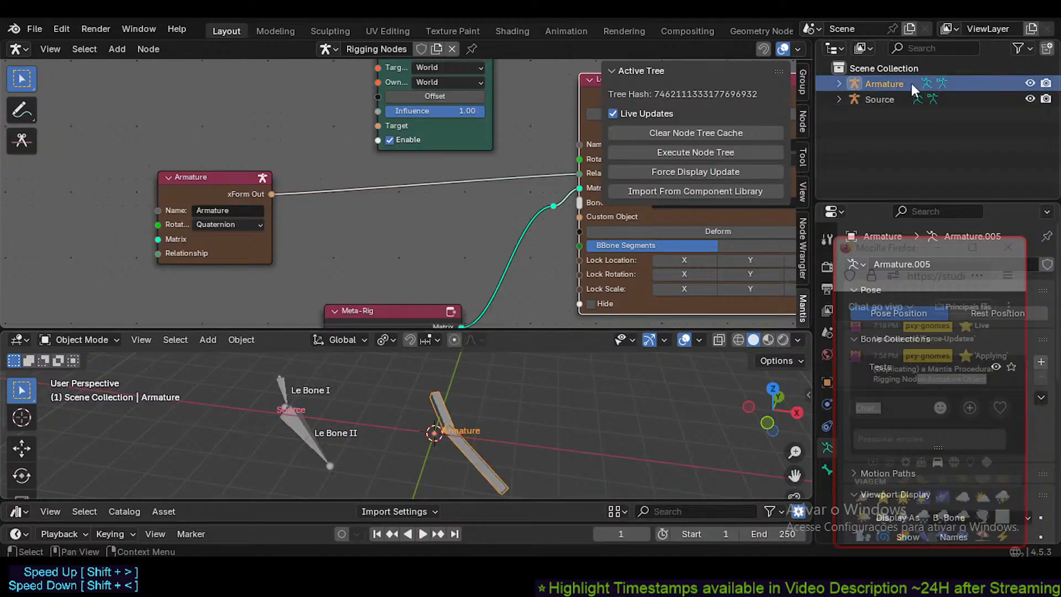
pyautogui.moveTo(276, 171); pyautogui.dragTo(300, 240, button='middle')
pyautogui.click(252, 280)
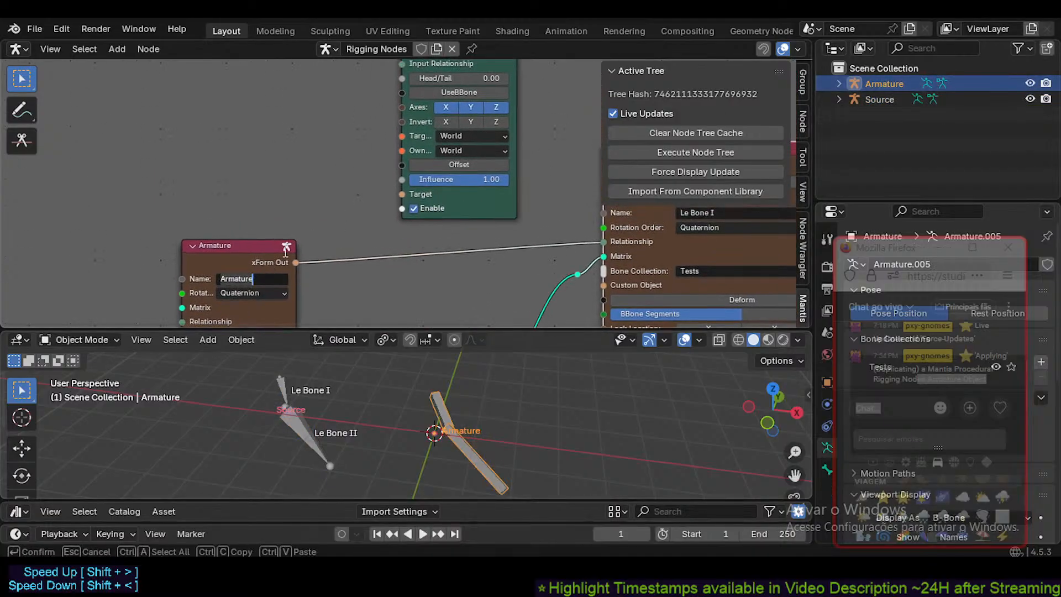
pyautogui.write('Procedural')
pyautogui.press('Return')
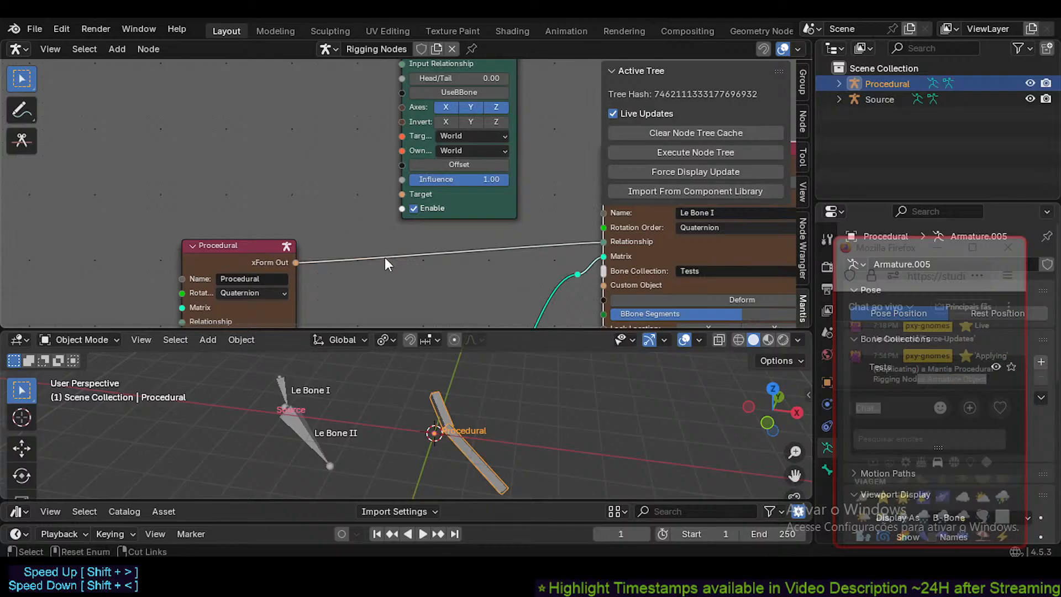
pyautogui.hotkey('ctrl', 's')
# - Examine how the two Meta-Rig nodes reference Source and feed the matrices of Le Bone I and Le Bone II
pyautogui.moveTo(549, 255); pyautogui.dragTo(438, 205, button='middle')
pyautogui.scroll(-1, 437, 205)
pyautogui.scroll(-2, 435, 226)
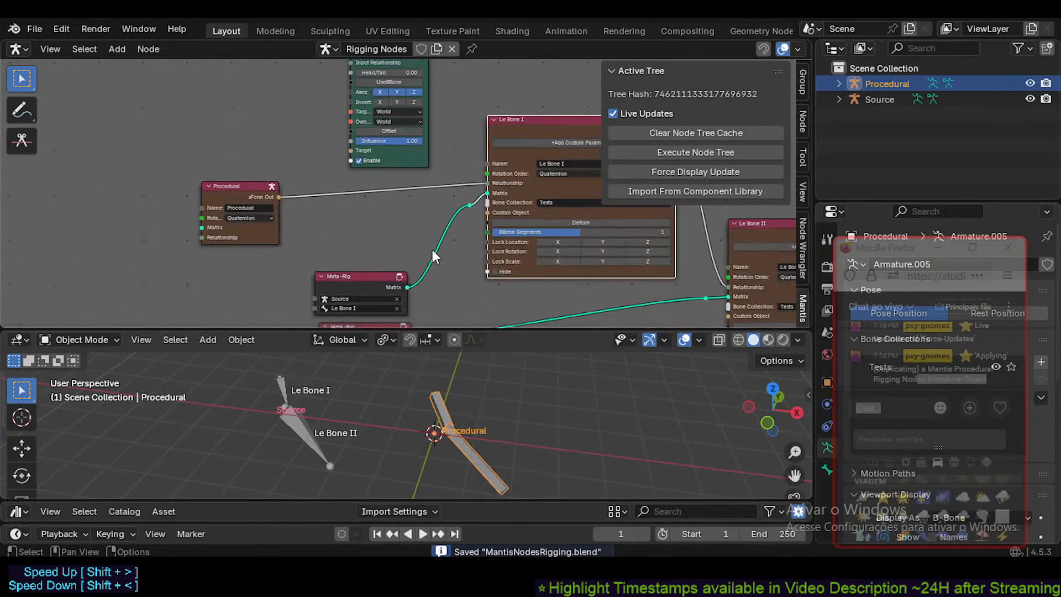
pyautogui.moveTo(430, 305); pyautogui.dragTo(393, 190, button='middle')
pyautogui.scroll(3, 335, 393)
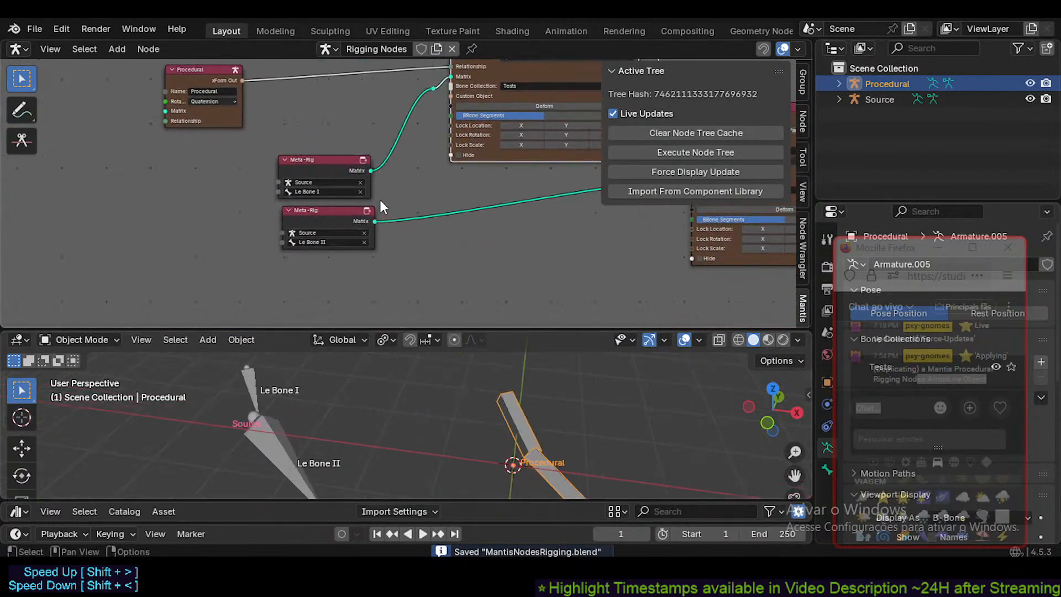
pyautogui.click(243, 428)
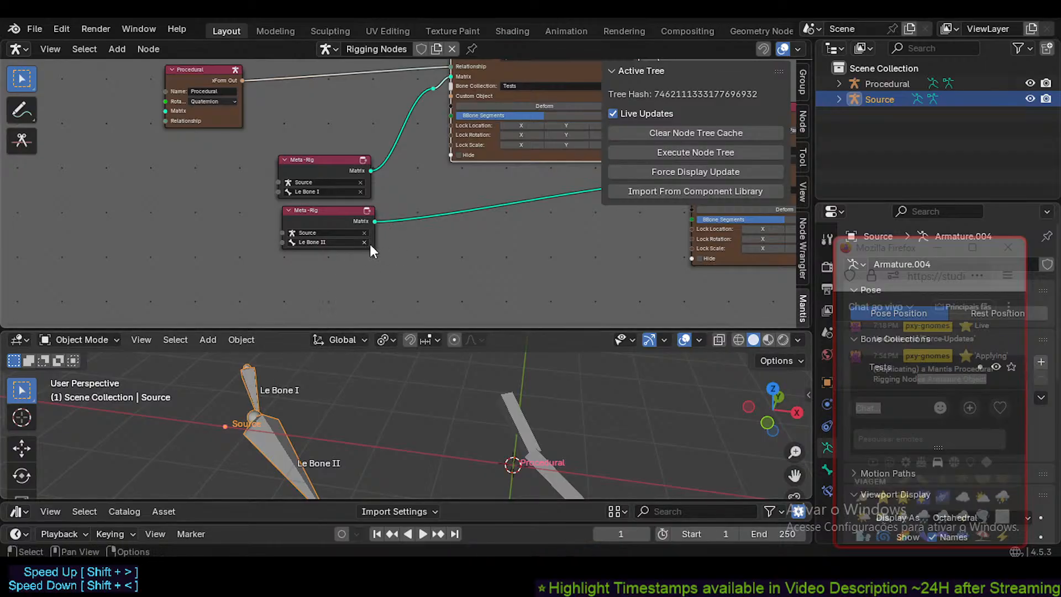
pyautogui.moveTo(413, 183); pyautogui.dragTo(299, 246, button='middle')
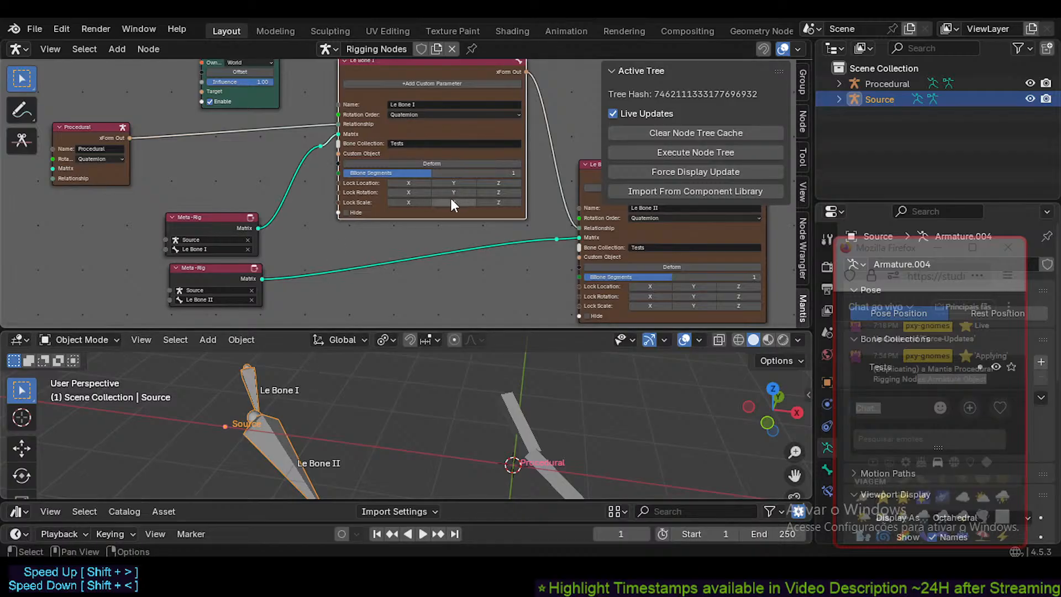
pyautogui.moveTo(468, 200); pyautogui.dragTo(367, 212, button='middle')
pyautogui.moveTo(493, 269); pyautogui.dragTo(491, 219, button='middle')
pyautogui.moveTo(220, 414); pyautogui.dragTo(217, 415, button='middle')
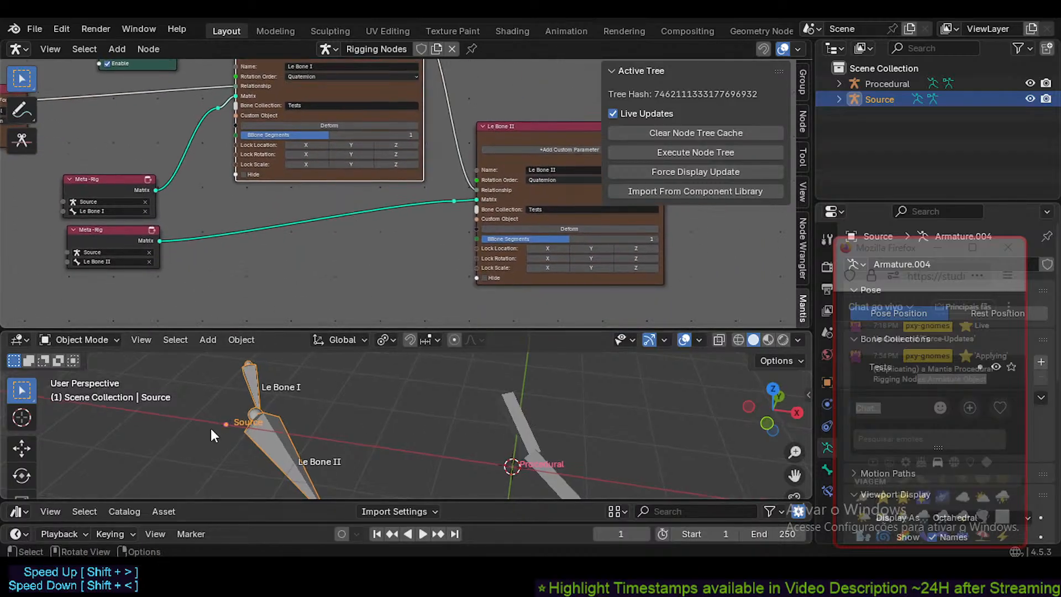
pyautogui.moveTo(369, 424); pyautogui.dragTo(220, 429, button='middle')
pyautogui.moveTo(330, 202); pyautogui.dragTo(338, 249, button='middle')
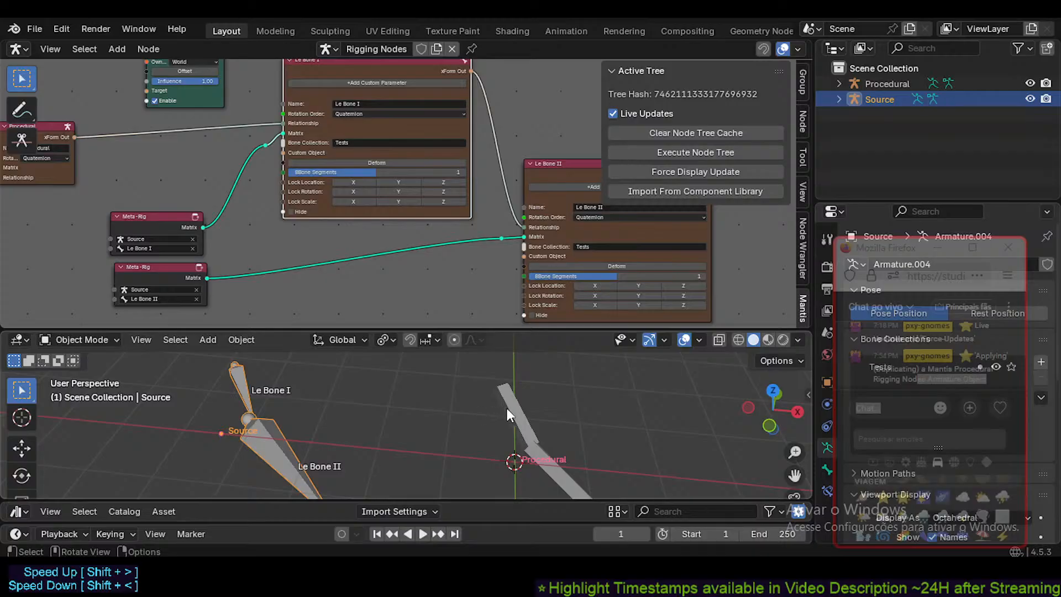
# - Move the Source armature slightly farther away from Procedural and save the file
pyautogui.click(507, 422)
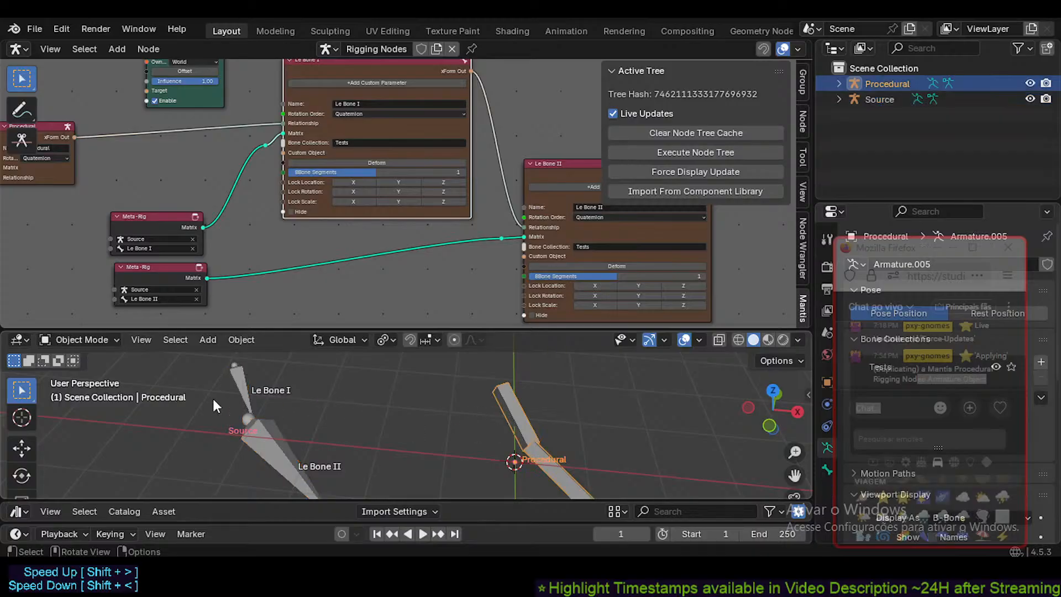
pyautogui.click(280, 476)
pyautogui.moveTo(239, 427); pyautogui.dragTo(194, 423)
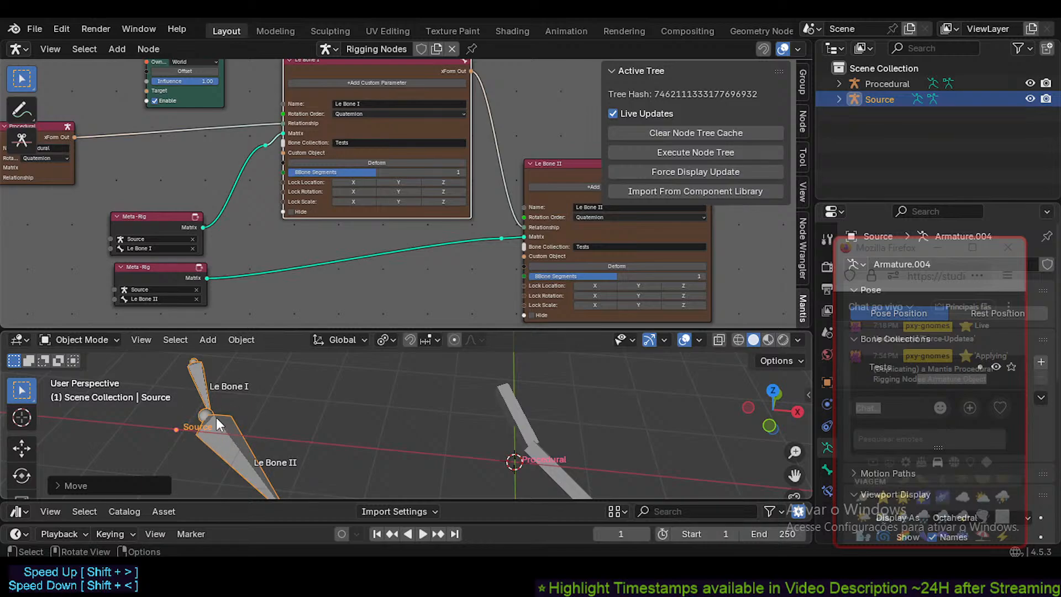
pyautogui.click(516, 415)
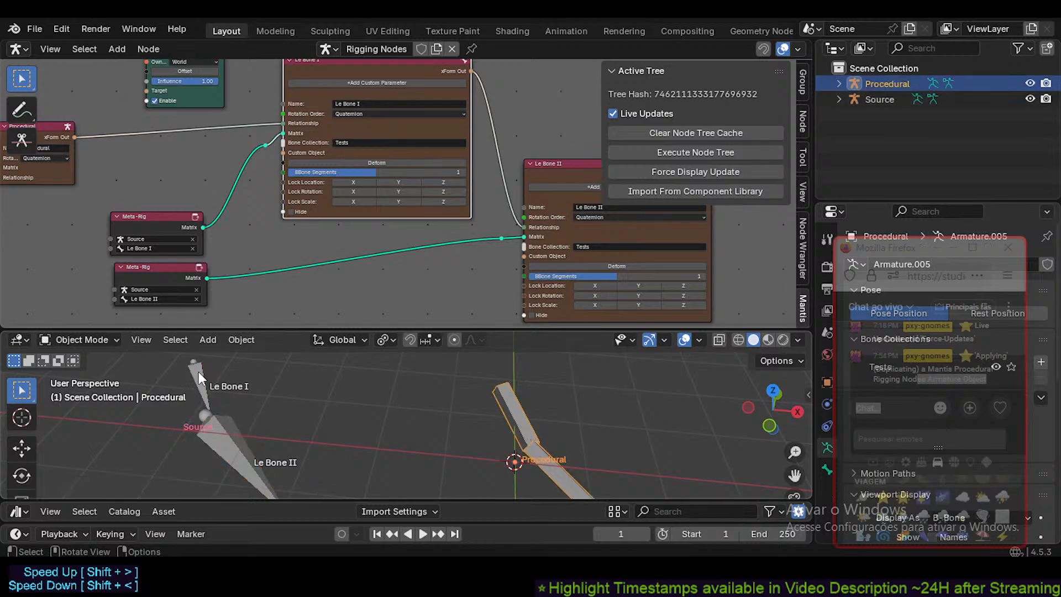
pyautogui.click(246, 474)
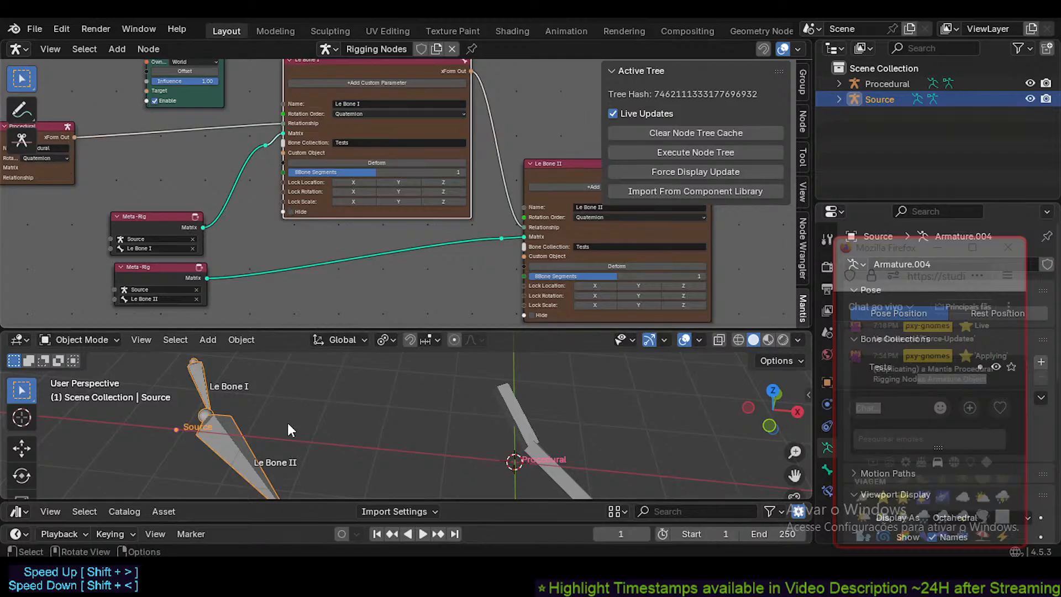
pyautogui.hotkey('ctrl', 's')
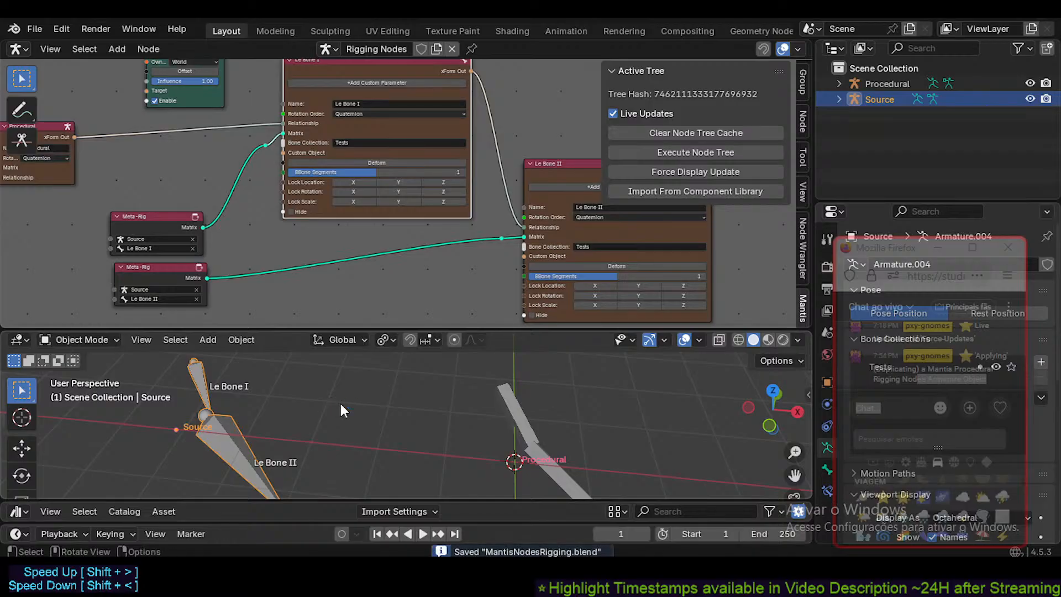
# - Compare the Source and Procedural armatures in the viewport with the node tree that links them
pyautogui.moveTo(338, 396); pyautogui.dragTo(476, 407, button='middle')
pyautogui.click(459, 397)
pyautogui.scroll(-2, 522, 410)
pyautogui.moveTo(438, 216); pyautogui.dragTo(451, 222, button='middle')
pyautogui.press('n')
pyautogui.press('n')
pyautogui.moveTo(496, 402); pyautogui.dragTo(370, 414, button='middle')
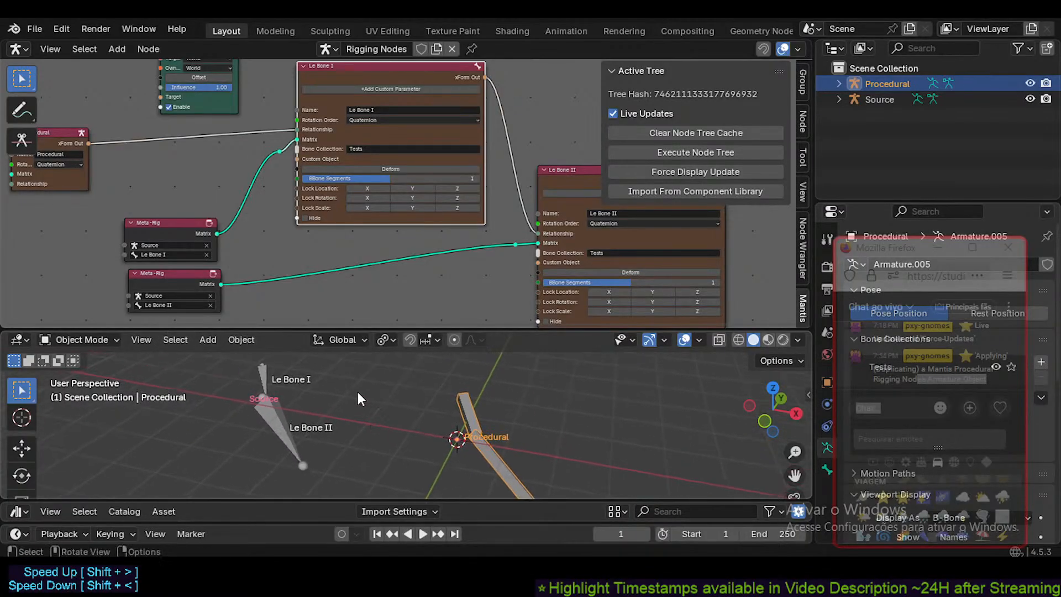
pyautogui.moveTo(320, 390); pyautogui.dragTo(348, 409, button='middle')
pyautogui.click(285, 427)
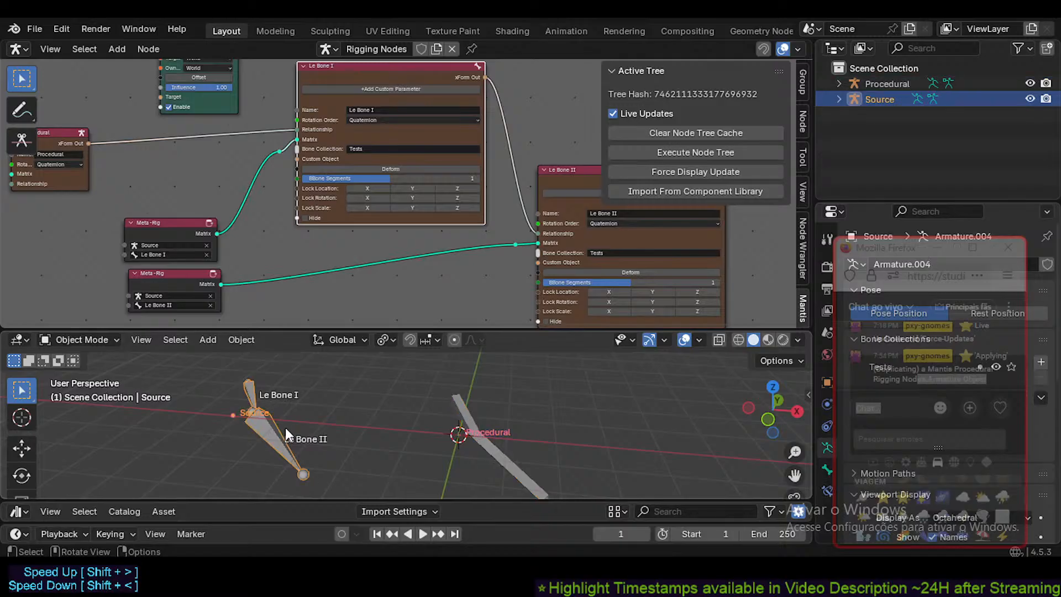
pyautogui.press('Tab')
pyautogui.press('Tab')
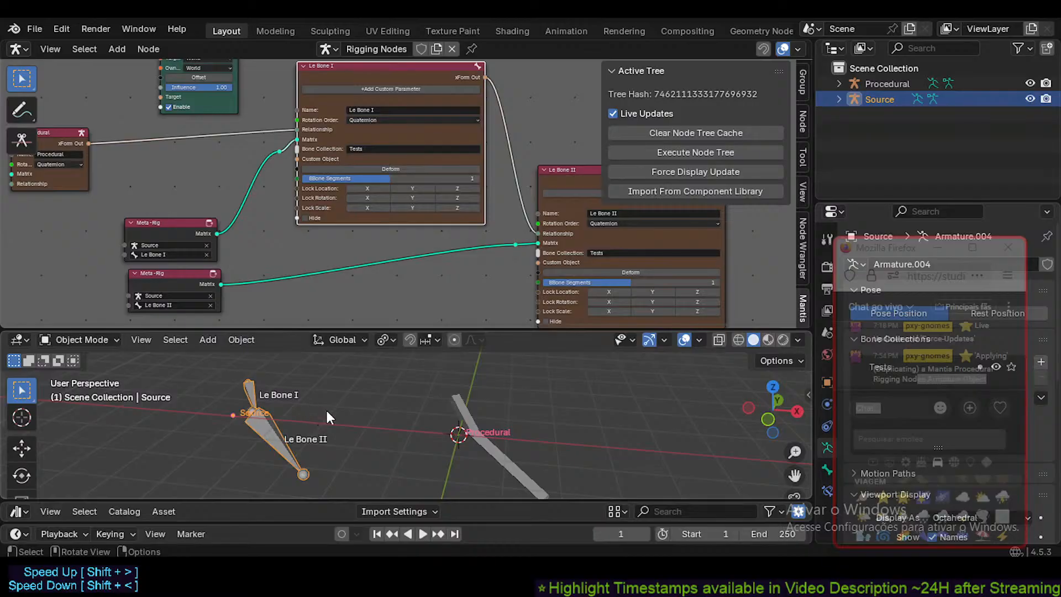
pyautogui.moveTo(327, 415); pyautogui.dragTo(434, 416, button='middle')
pyautogui.click(385, 414)
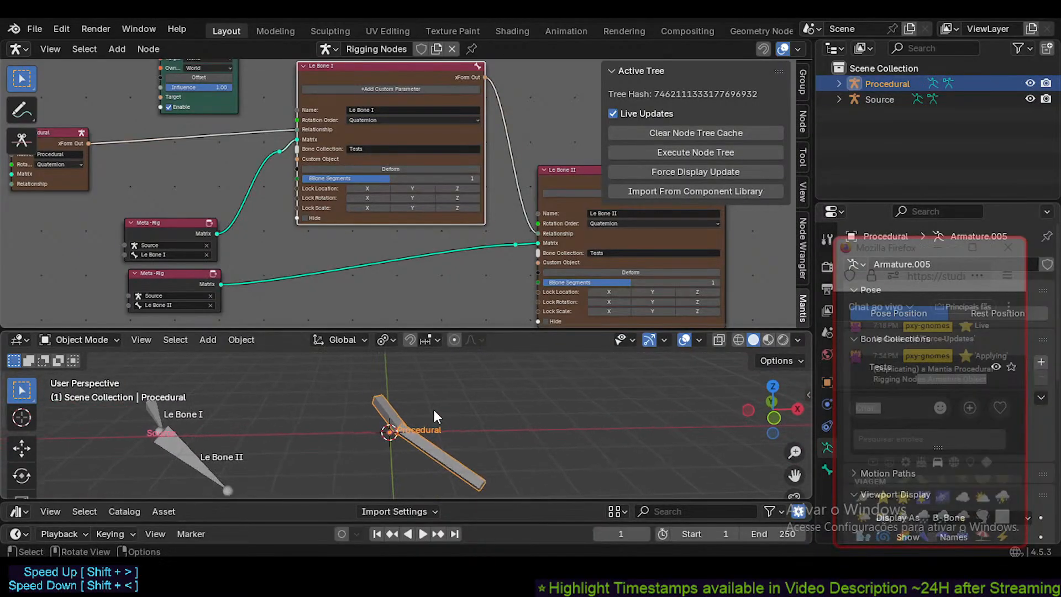
pyautogui.moveTo(496, 387); pyautogui.dragTo(393, 422, button='middle')
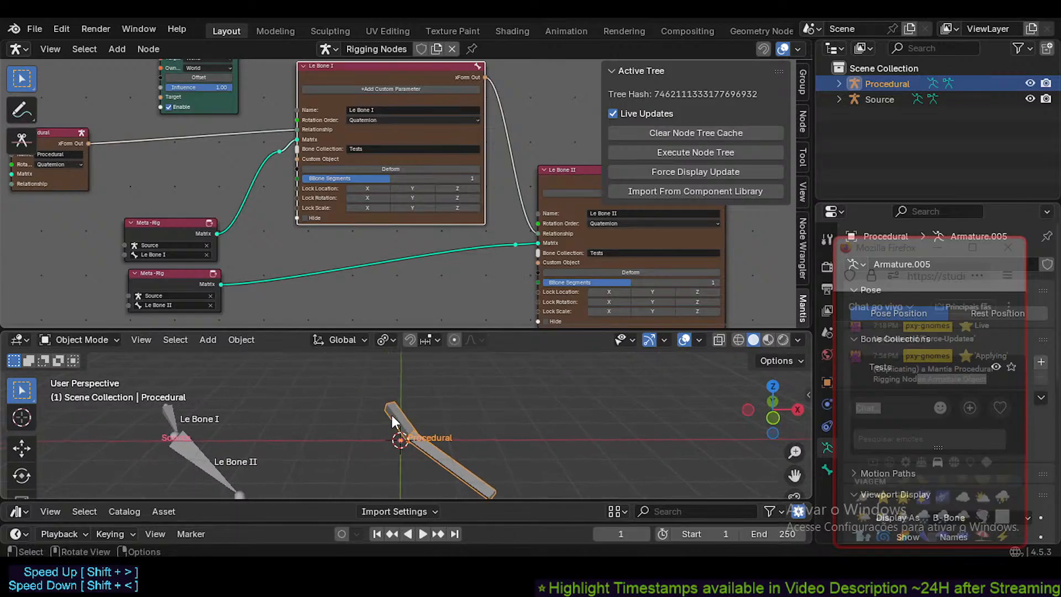
pyautogui.press('Tab')
pyautogui.press('Tab')
# - Edit the Procedural armature and shift the joint between Le Bone I and Le Bone II along positive X
pyautogui.click(188, 445)
pyautogui.click(420, 448)
pyautogui.press('Tab')
pyautogui.click(414, 438)
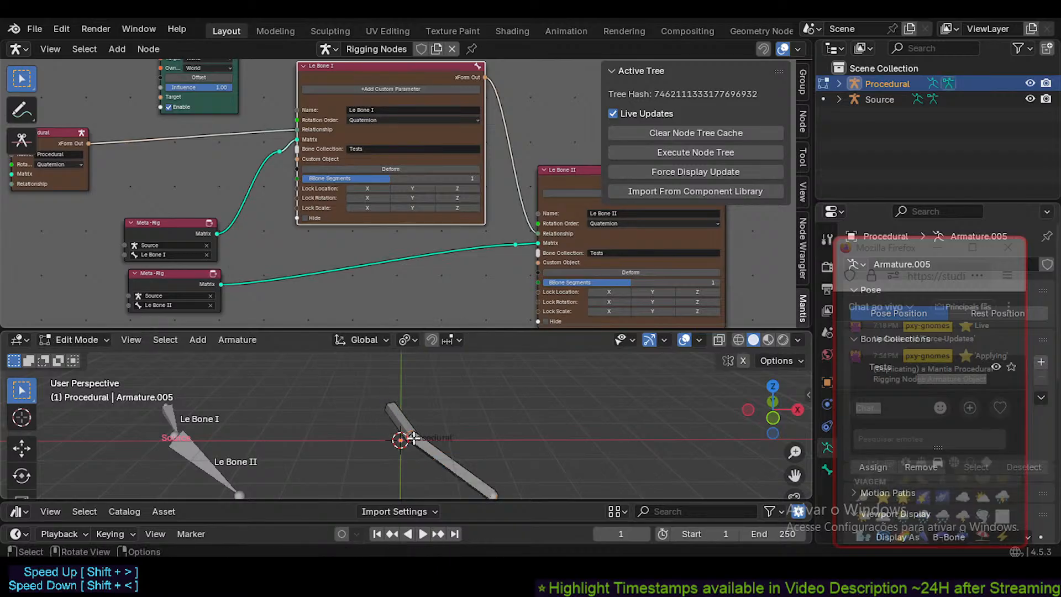
pyautogui.press('g')
pyautogui.click(479, 424)
pyautogui.click(422, 420)
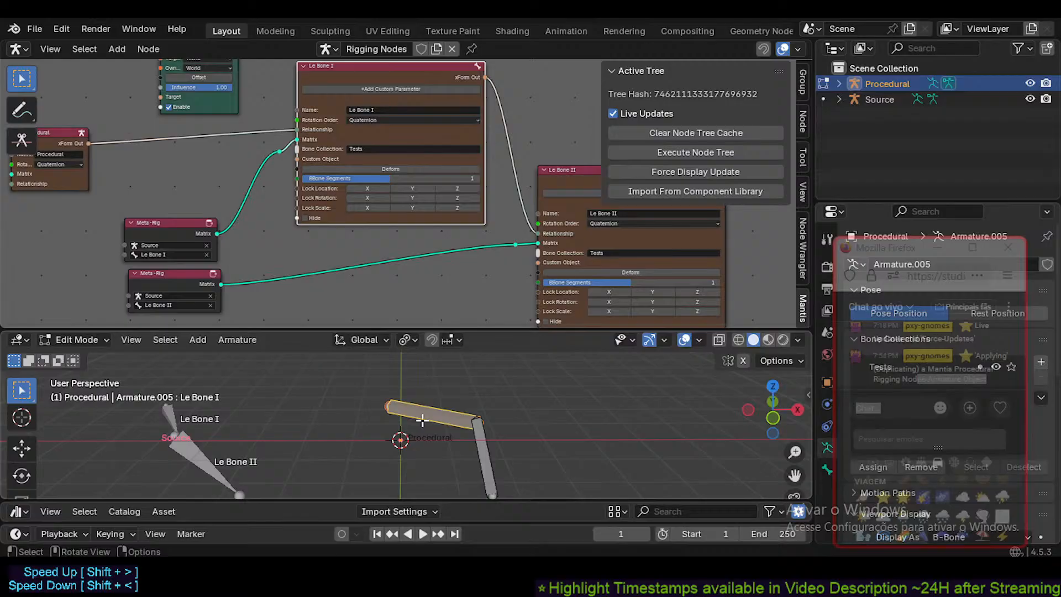
# - Shift the joint between Procedural's two bones slightly back toward the origin, and clear the node tree cache to rebuild the armature
pyautogui.click(473, 423)
pyautogui.press('c')
pyautogui.press('Escape')
pyautogui.press('g')
pyautogui.click(458, 427)
pyautogui.click(443, 418)
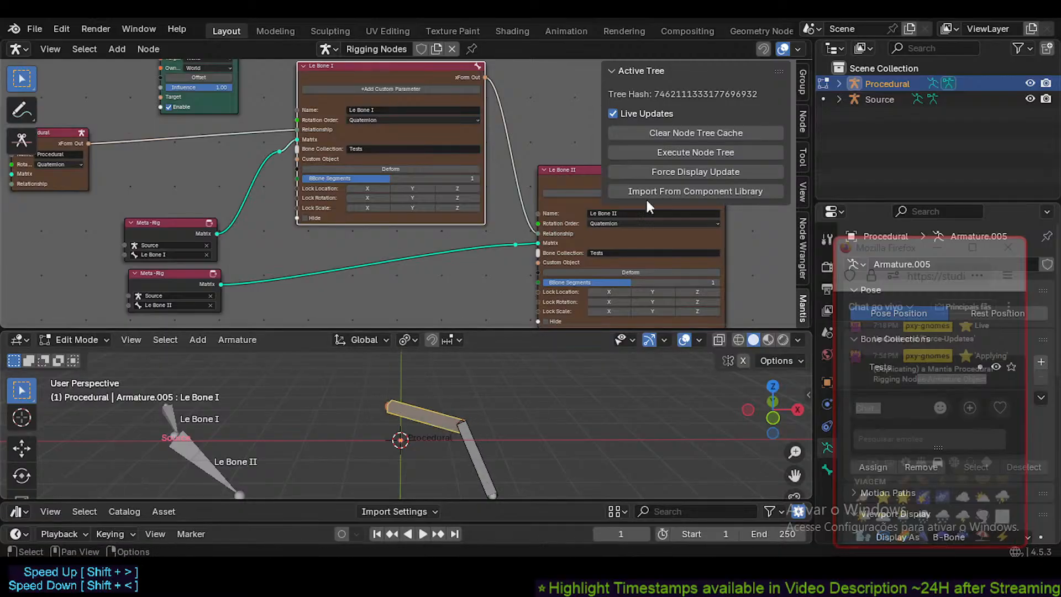
pyautogui.click(696, 135)
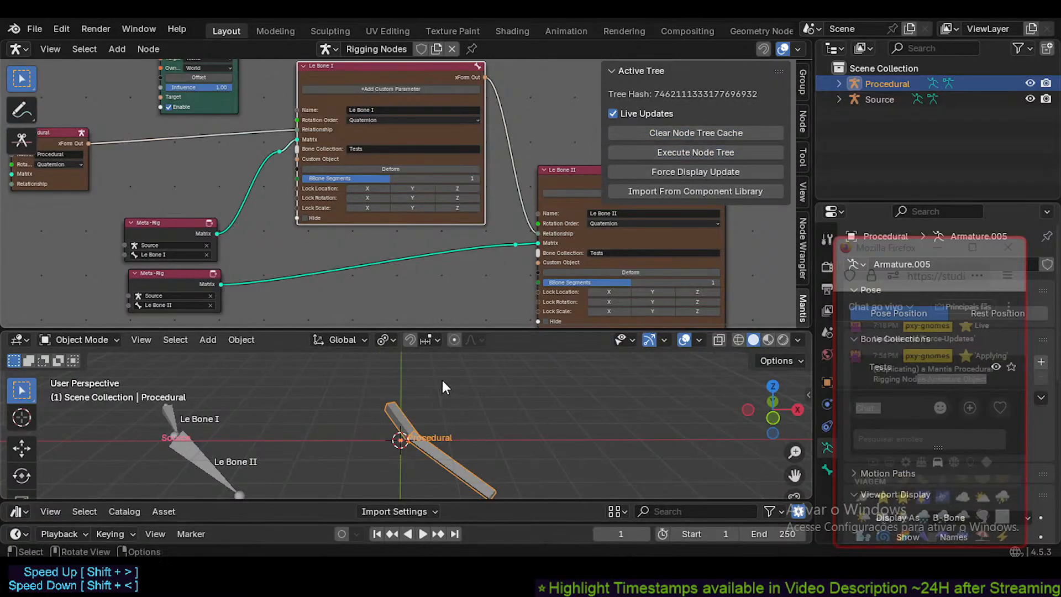
# - Edit Procedural again, moving the tip of Le Bone II and the joint between the two bones outward along positive X
pyautogui.press('Tab')
pyautogui.click(487, 473)
pyautogui.press('g')
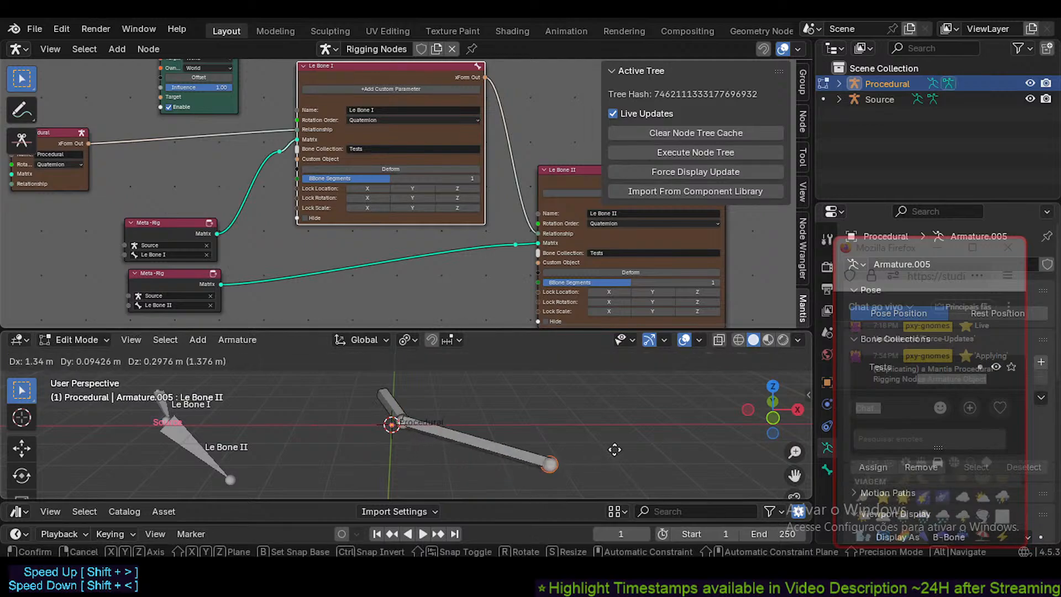
pyautogui.click(614, 449)
pyautogui.click(399, 420)
pyautogui.press('g')
pyautogui.click(502, 437)
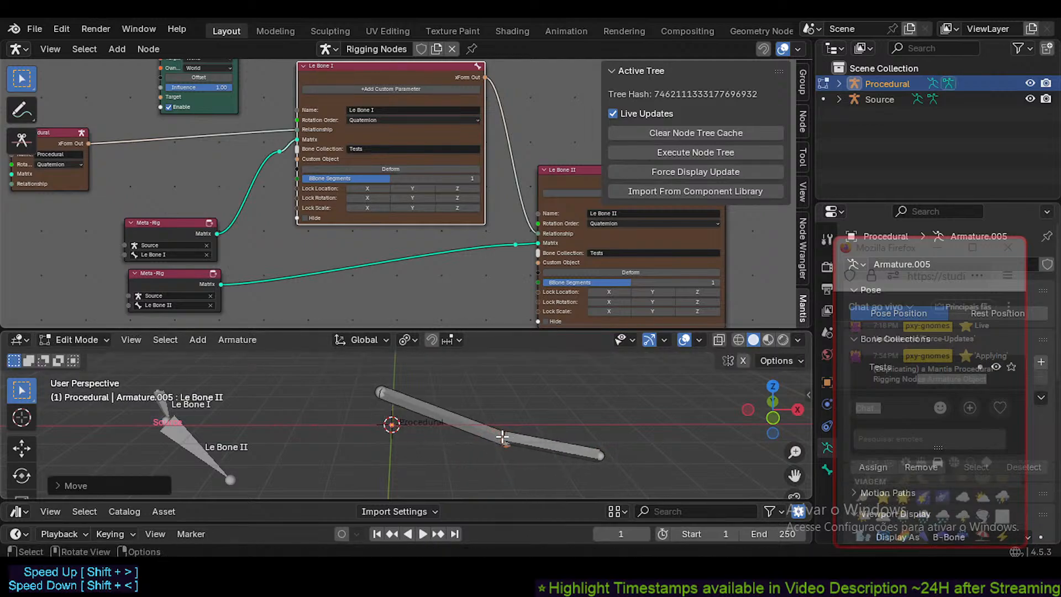
pyautogui.hotkey('ctrl', 'z')
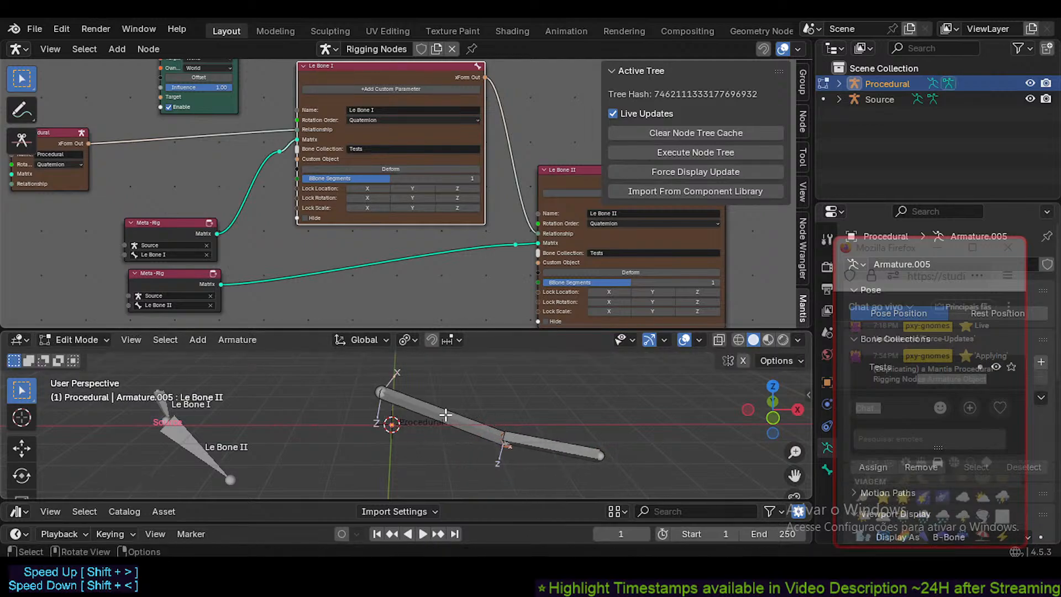
# - Leave Procedural's Edit Mode and switch to editing the Source armature with Le Bone I selected
pyautogui.hotkey('ctrl', 'Tab')
pyautogui.click(164, 405)
pyautogui.click(163, 405)
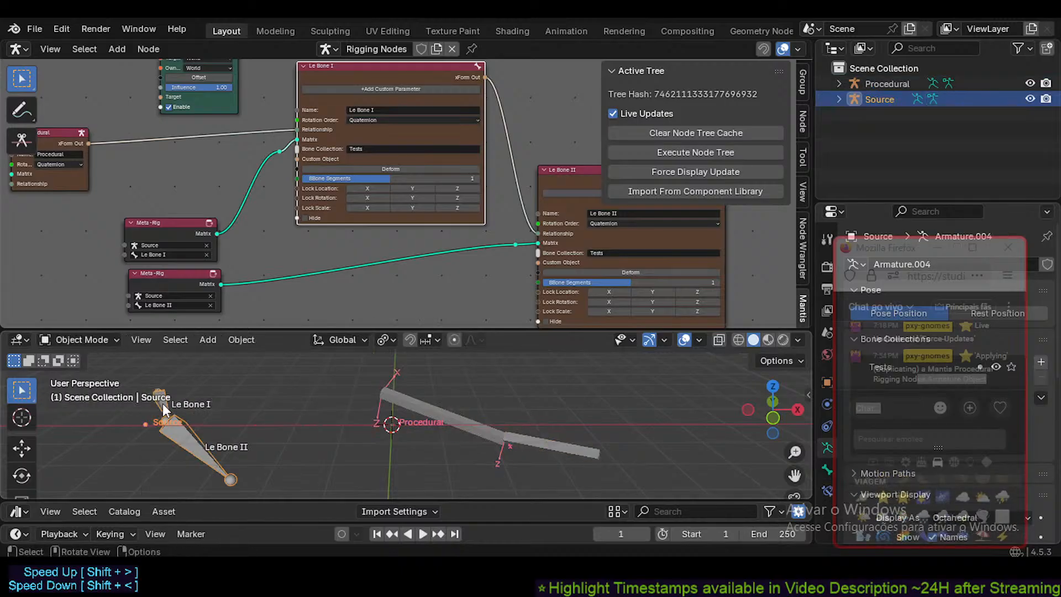
pyautogui.hotkey('ctrl', 'Tab')
pyautogui.press('Tab')
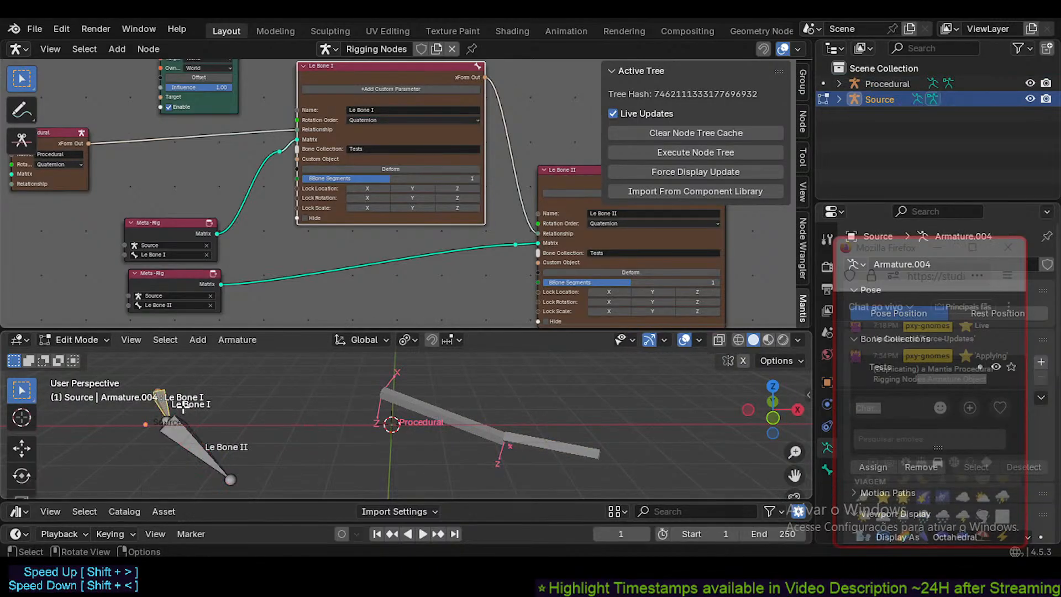
pyautogui.press('r')
pyautogui.rightClick(218, 392)
pyautogui.hotkey('ctrl', 'r')
pyautogui.rightClick(228, 417)
pyautogui.hotkey('ctrl', 'r')
pyautogui.rightClick(229, 419)
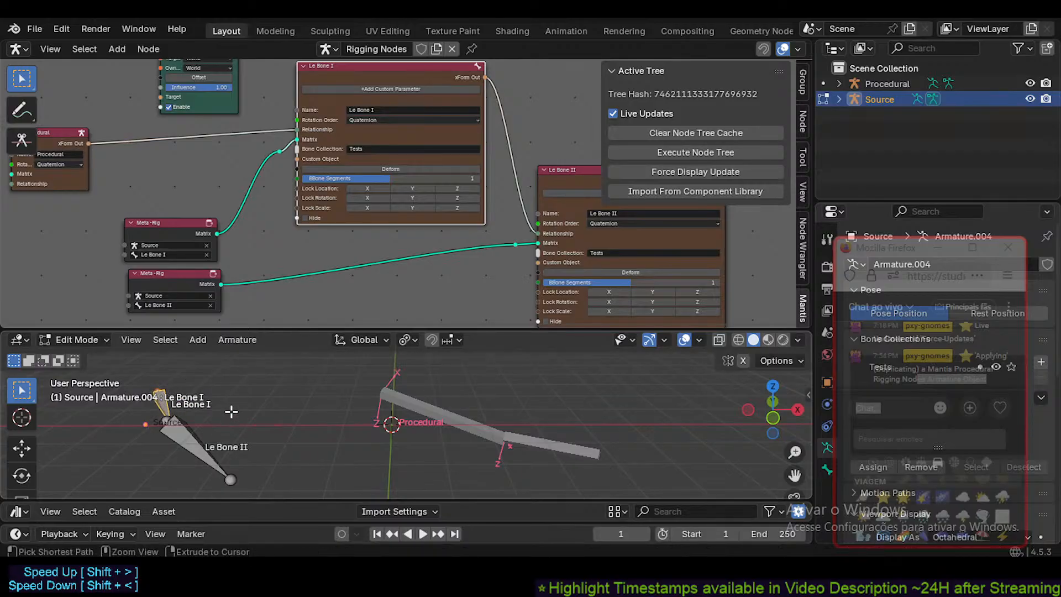
pyautogui.press('r')
pyautogui.rightClick(218, 412)
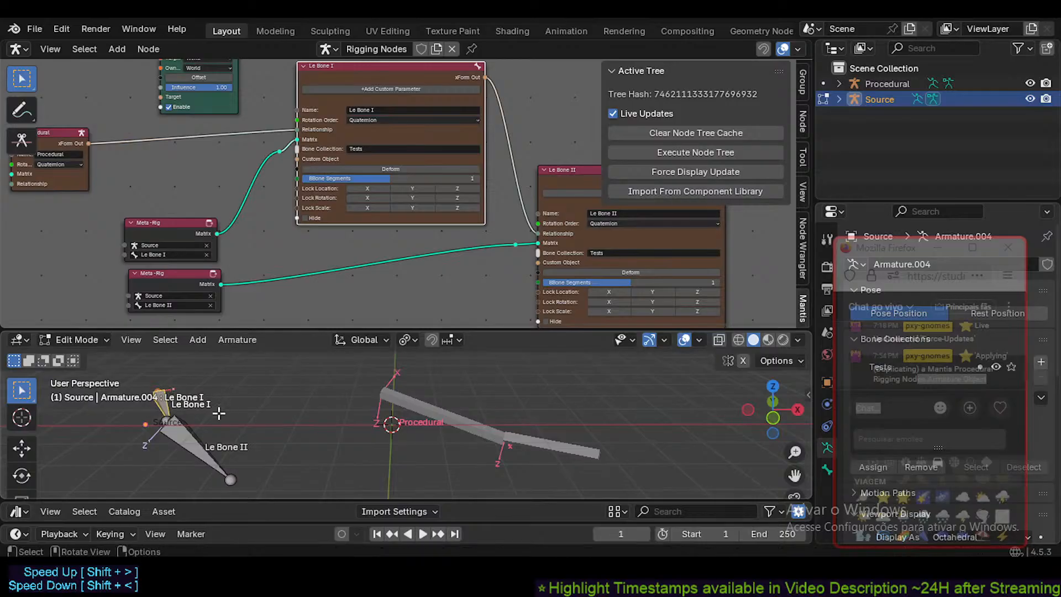
# - Select Le Bone II together with Le Bone I in Source and adjust the roll of both bones in two passes
pyautogui.keyDown('shift'); pyautogui.click(194, 433); pyautogui.keyUp('shift')
pyautogui.hotkey('ctrl', 'r')
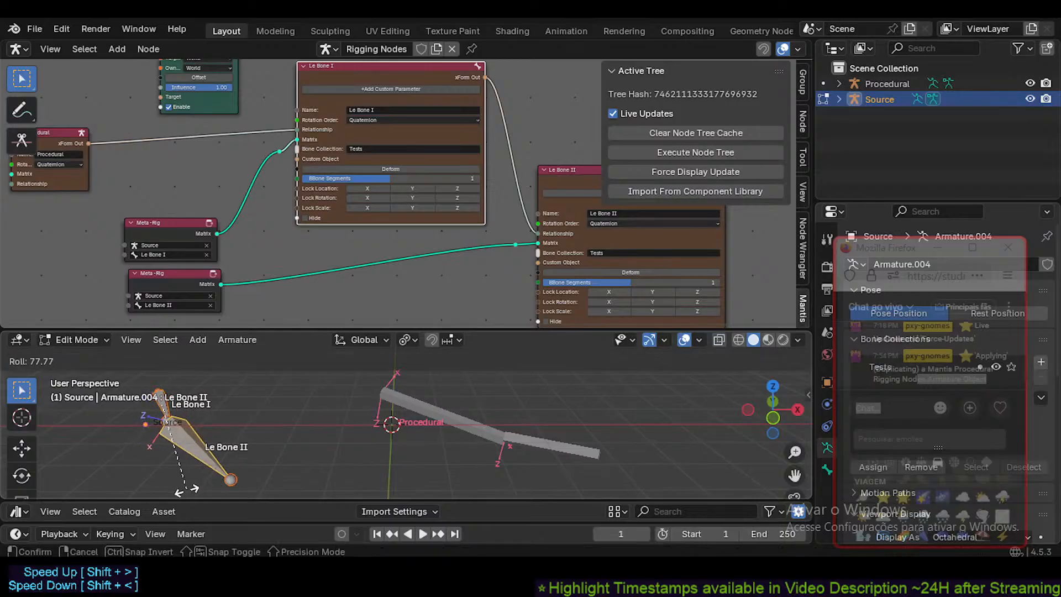
pyautogui.click(137, 471)
pyautogui.hotkey('ctrl', 'r')
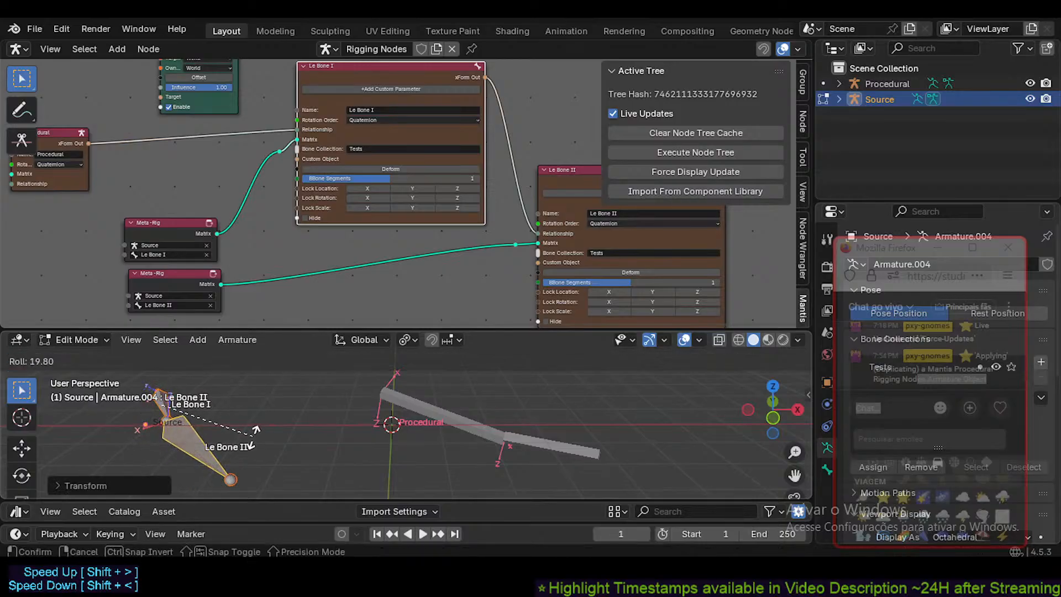
pyautogui.click(256, 429)
# - Select Procedural, clear the node tree cache and execute the tree to rebuild it from Source, and save the file
pyautogui.hotkey('ctrl', 'Tab')
pyautogui.click(425, 409)
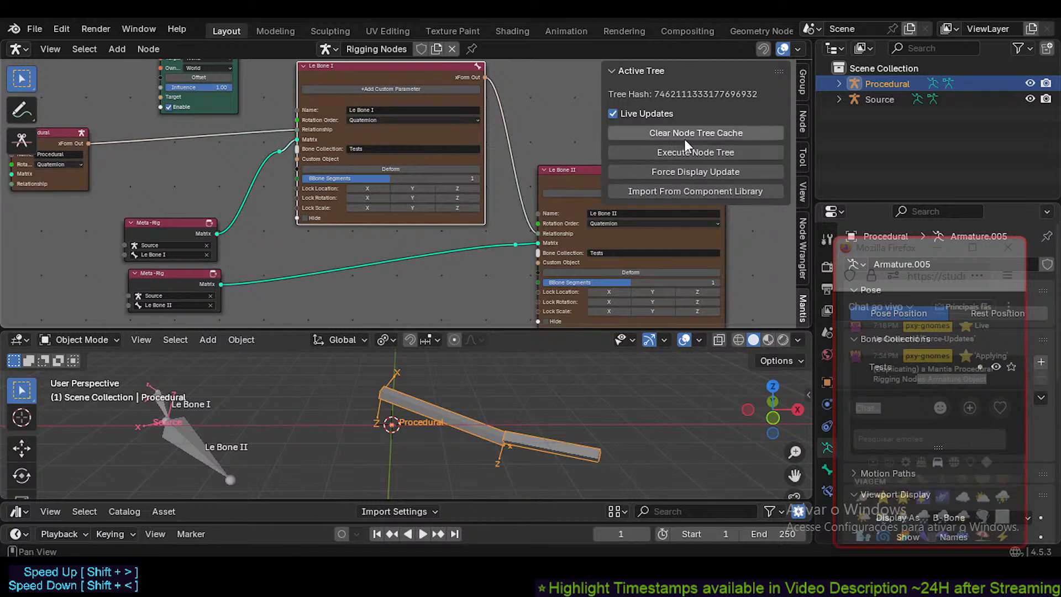
pyautogui.click(724, 134)
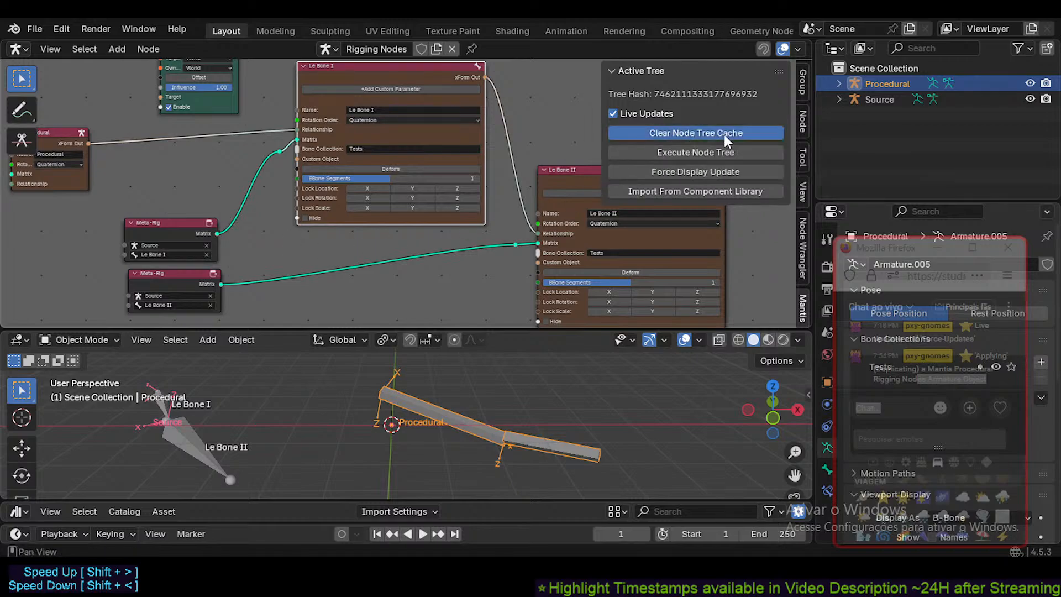
pyautogui.click(715, 153)
pyautogui.moveTo(371, 396); pyautogui.dragTo(337, 437, button='middle')
pyautogui.hotkey('ctrl', 's')
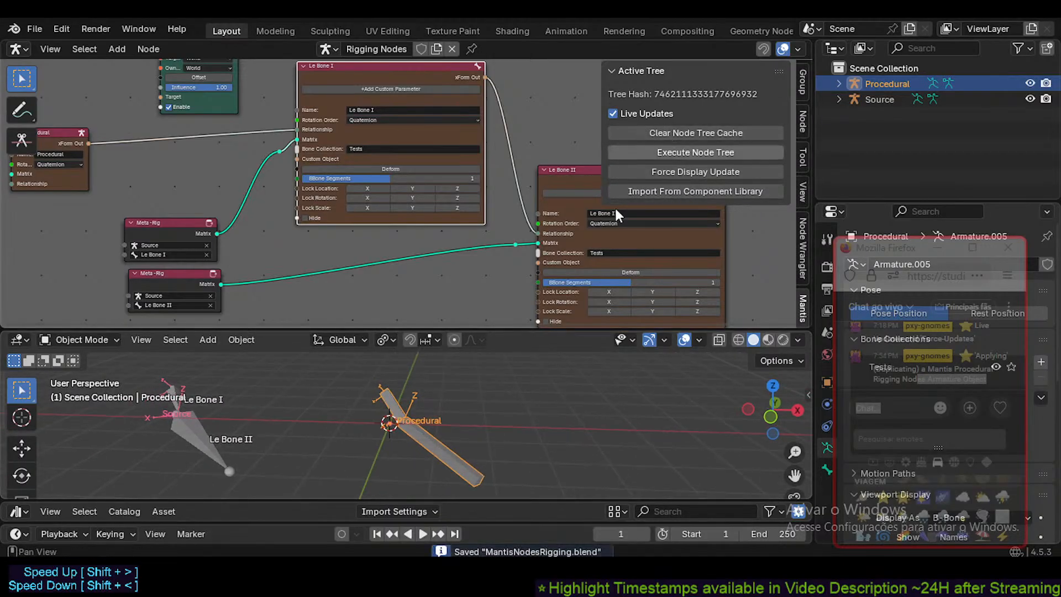
# - Put the Procedural armature in Pose Mode and select its Le Bone II
pyautogui.moveTo(387, 408); pyautogui.dragTo(308, 452, button='middle')
pyautogui.hotkey('ctrl', 'Tab')
pyautogui.click(431, 429)
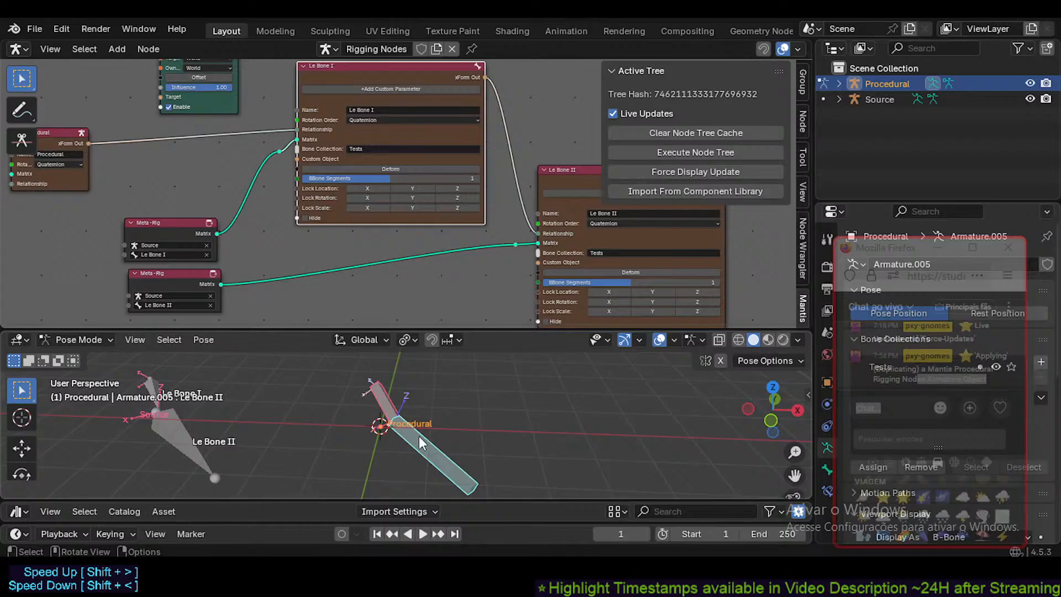
pyautogui.moveTo(404, 431); pyautogui.dragTo(372, 410, button='middle')
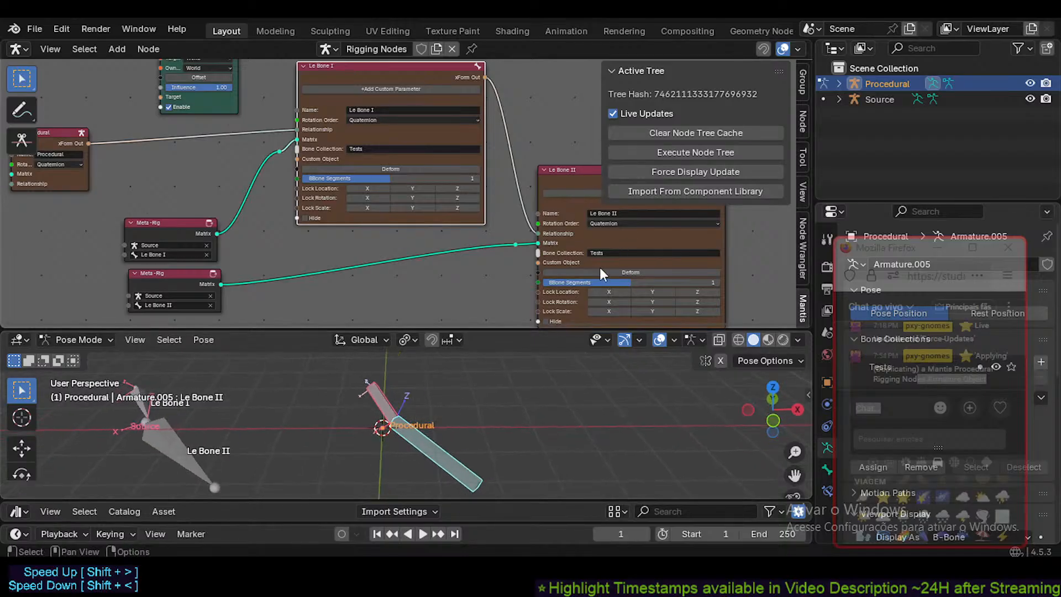
pyautogui.moveTo(612, 293); pyautogui.dragTo(584, 263, button='middle')
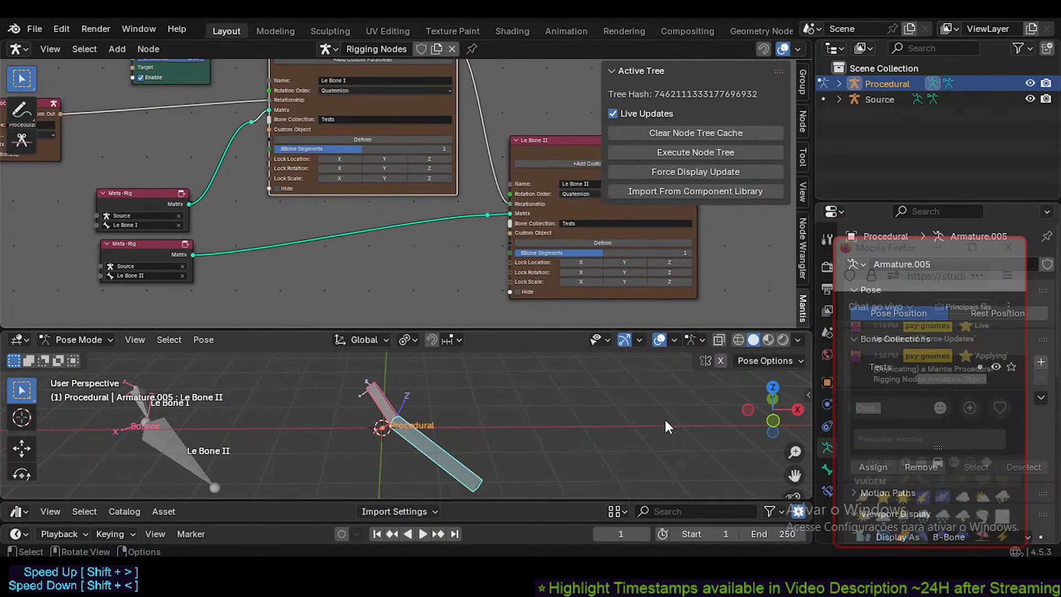
# - Enlarge the 3D viewport and examine the transform channels of Procedural's Le Bone II
pyautogui.moveTo(654, 332); pyautogui.dragTo(656, 266)
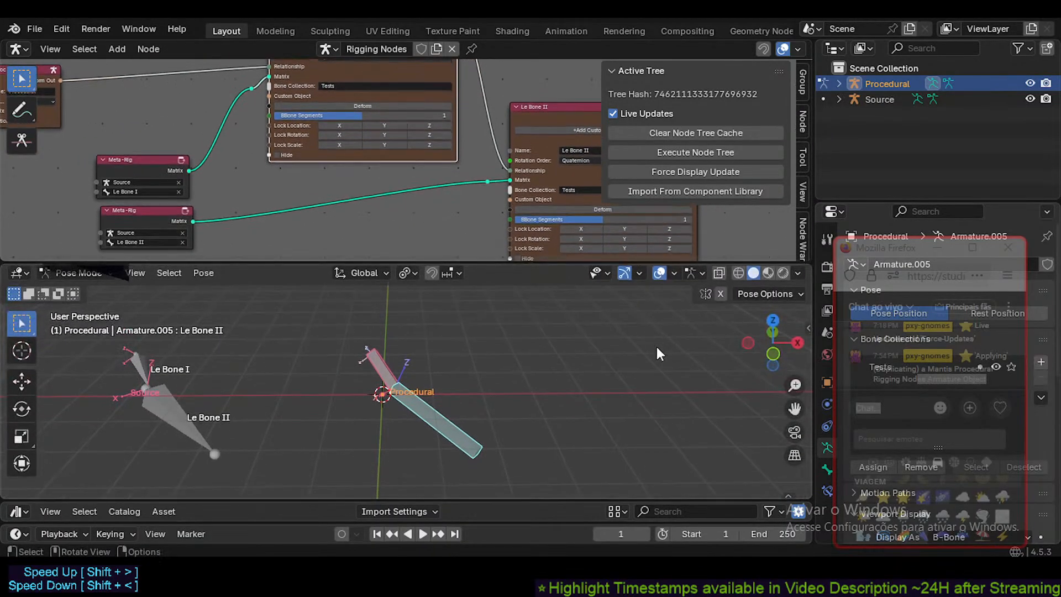
pyautogui.press('n')
pyautogui.scroll(-3, 673, 386)
pyautogui.scroll(3, 766, 404)
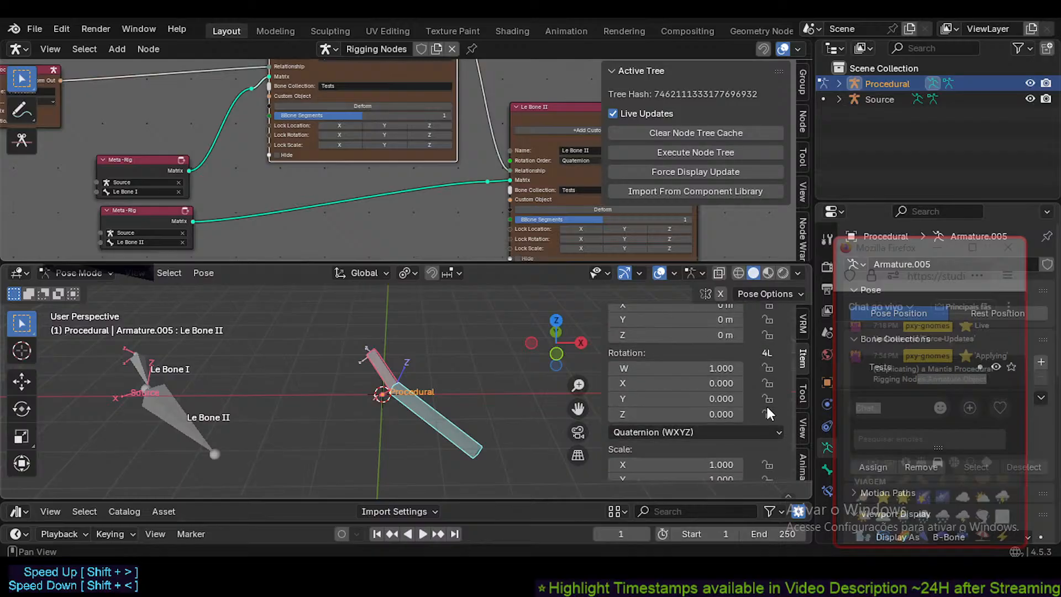
pyautogui.press('n')
pyautogui.press('n')
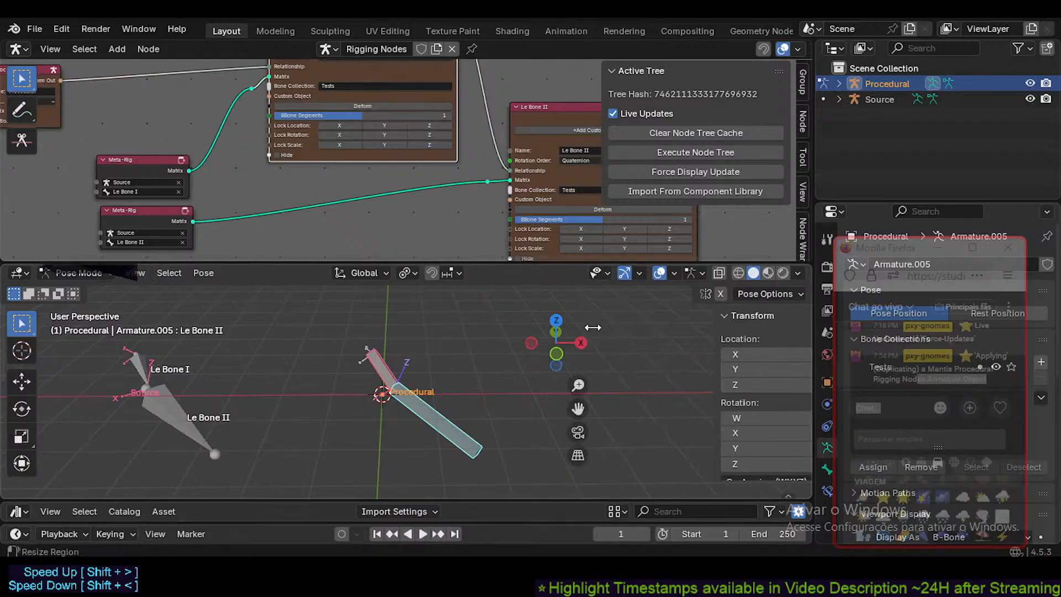
pyautogui.press('n')
pyautogui.press('n')
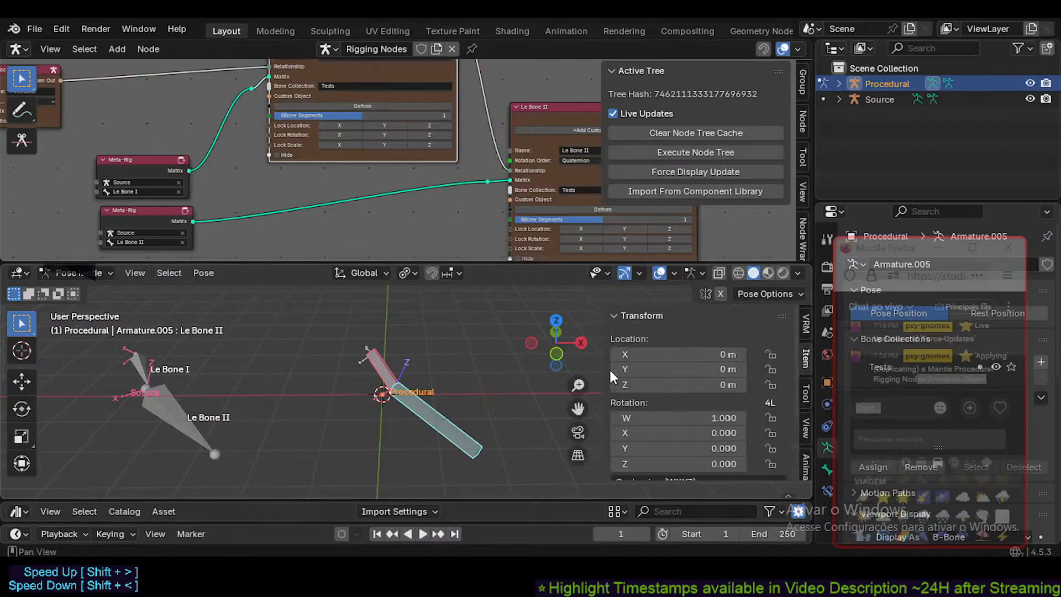
pyautogui.press('n')
# - Mute the Le Bone II node to test its effect on Procedural, and unmute it again
pyautogui.moveTo(535, 228); pyautogui.dragTo(522, 205, button='middle')
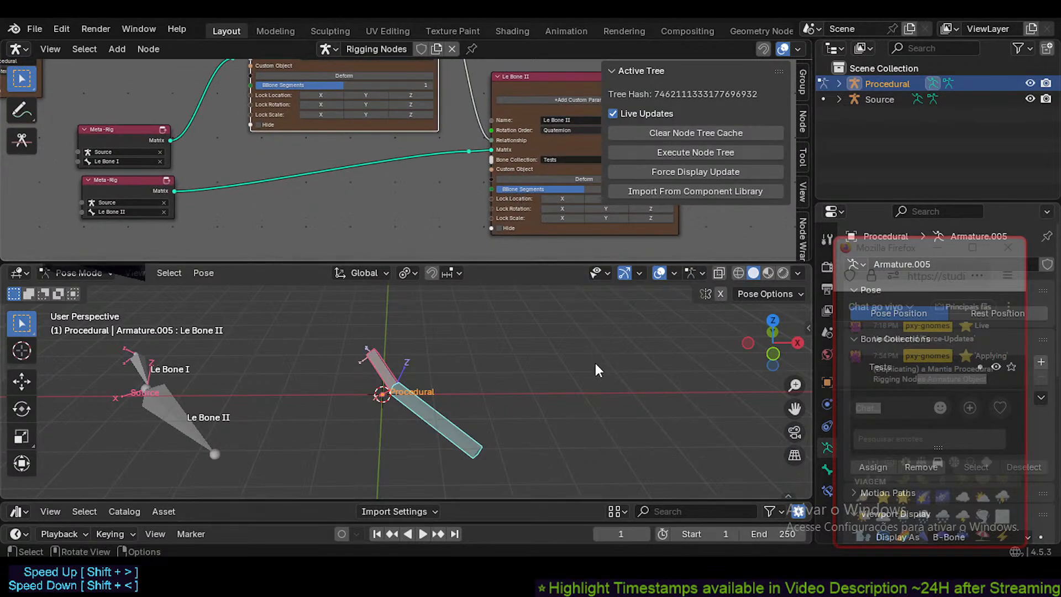
pyautogui.moveTo(914, 257); pyautogui.dragTo(923, 171)
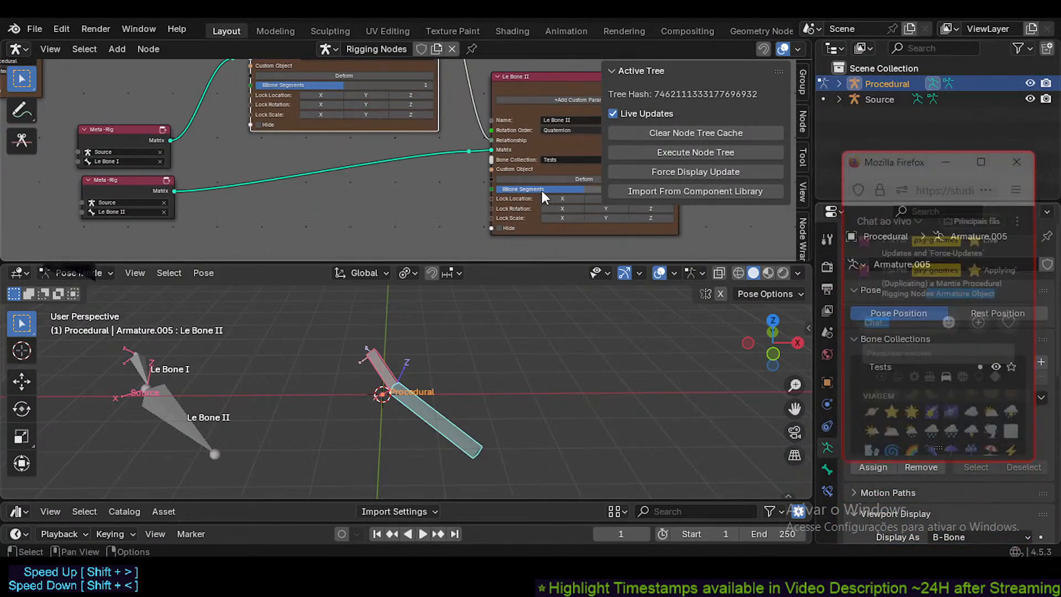
pyautogui.moveTo(524, 191); pyautogui.dragTo(369, 191, button='middle')
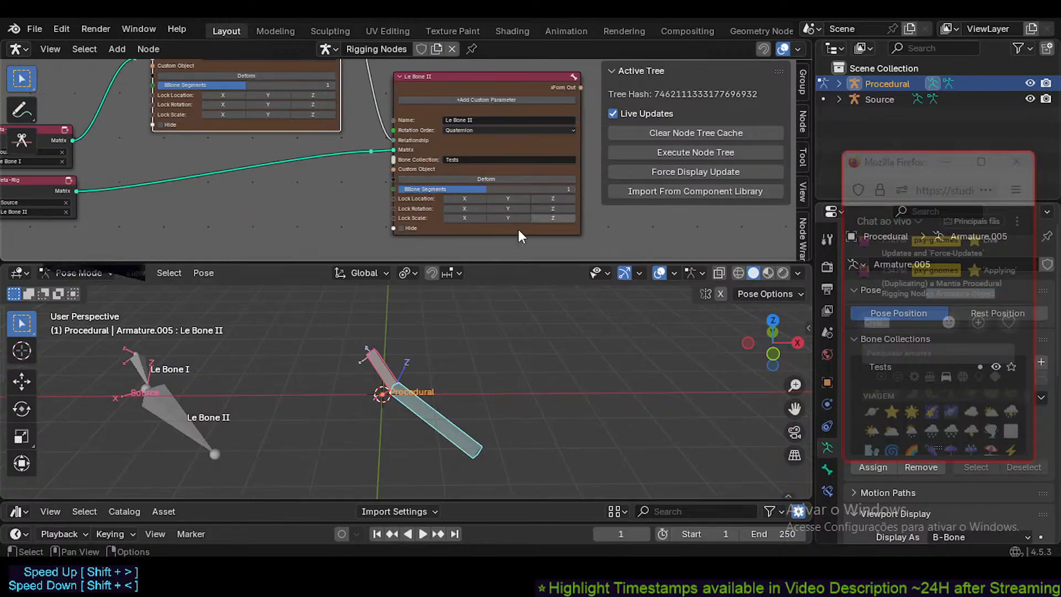
pyautogui.moveTo(560, 233); pyautogui.dragTo(562, 178, button='middle')
pyautogui.press('m')
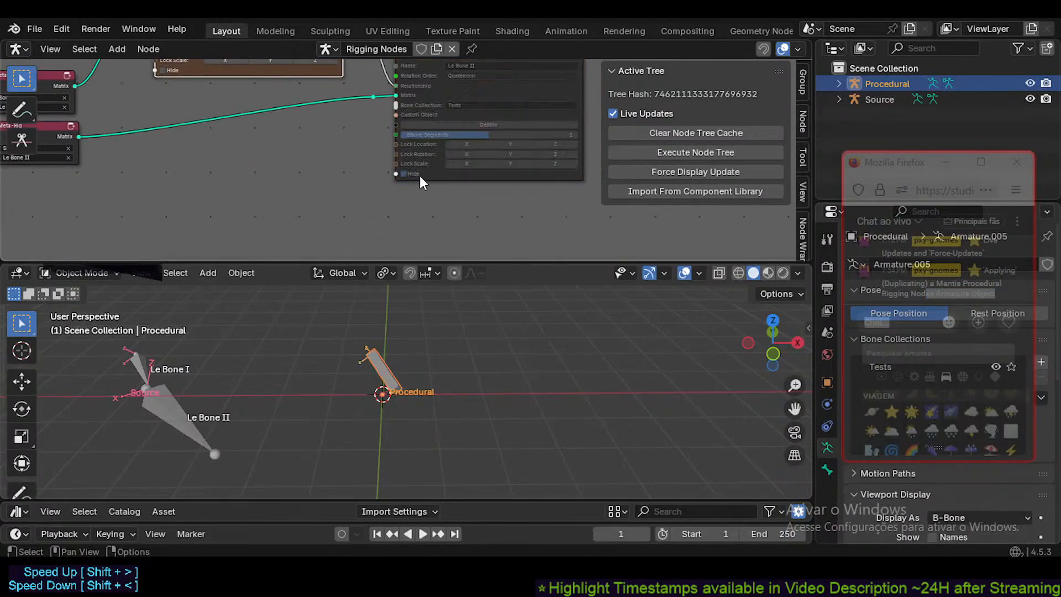
pyautogui.press('m')
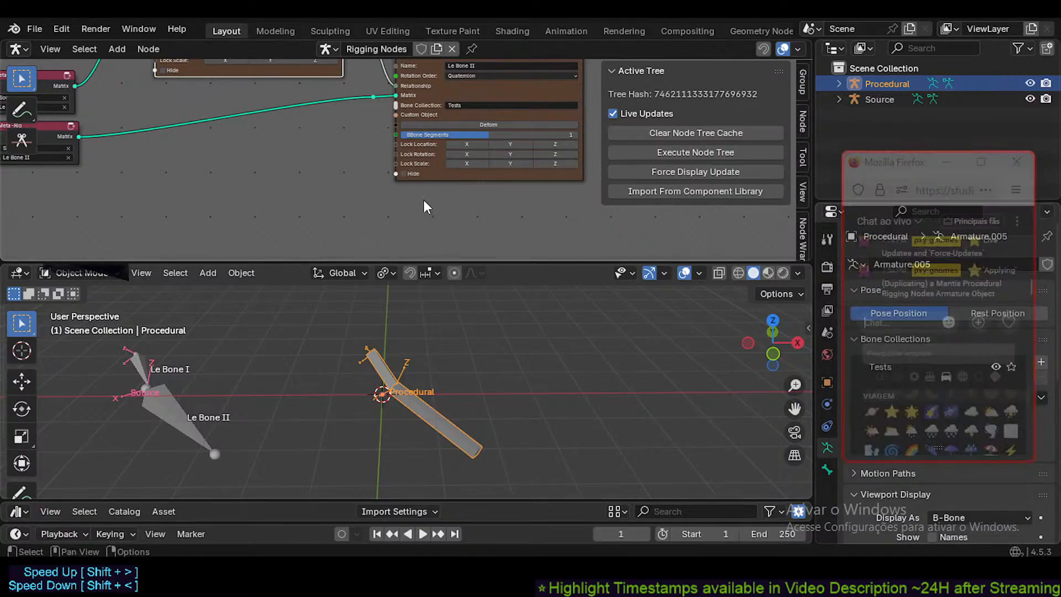
# - Move the Firefox chat window clear of the property settings and show the Bone properties
pyautogui.moveTo(322, 198); pyautogui.dragTo(326, 260, button='middle')
pyautogui.scroll(-3, 337, 198)
pyautogui.moveTo(338, 190); pyautogui.dragTo(328, 180, button='middle')
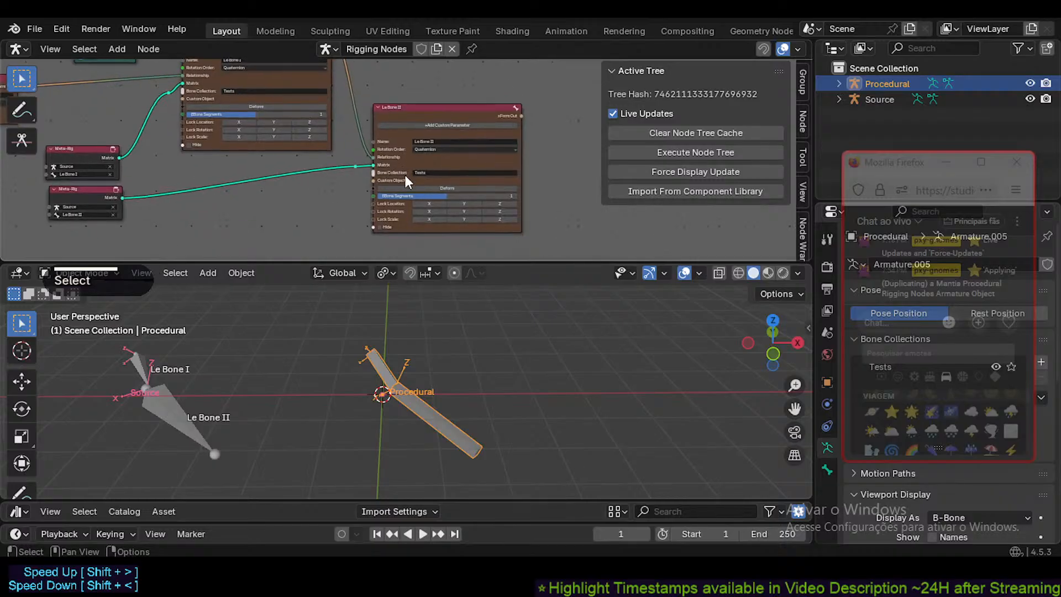
pyautogui.scroll(2, 404, 175)
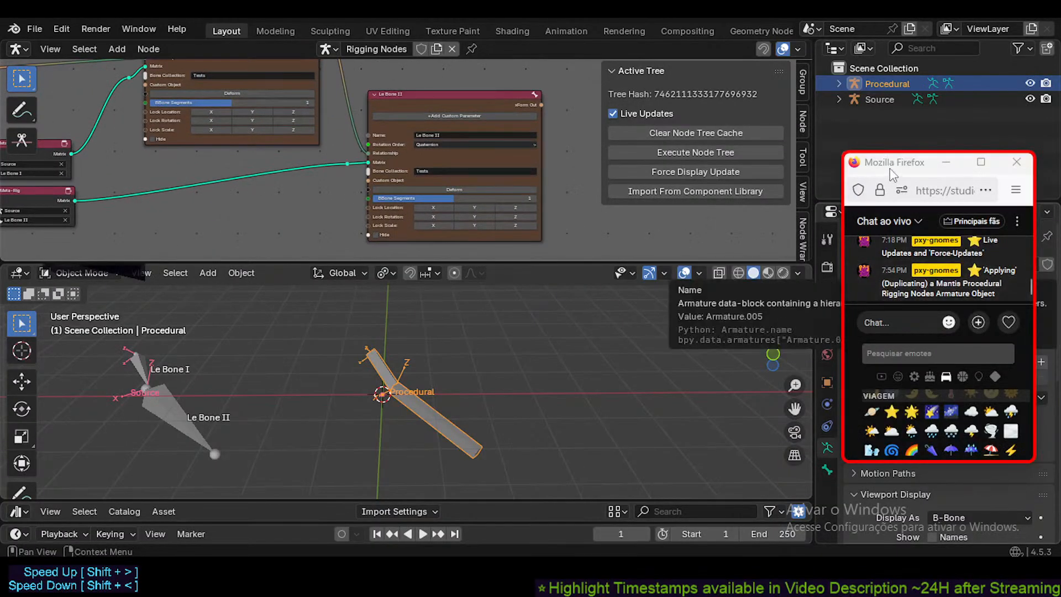
pyautogui.moveTo(889, 170); pyautogui.dragTo(893, 83)
pyautogui.click(828, 468)
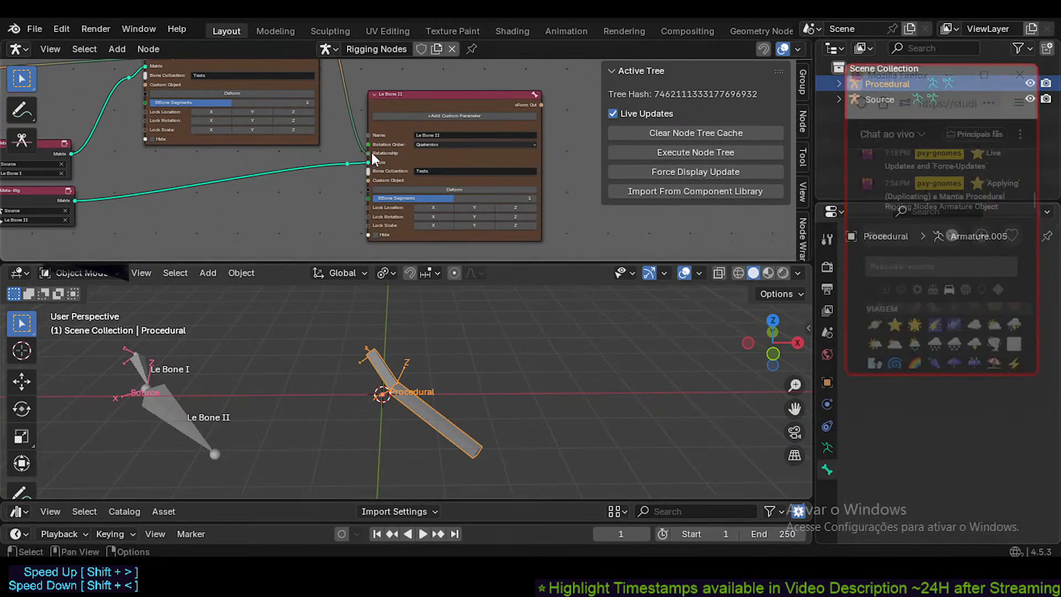
# - Examine the Le Bone II node's inputs and compare the bone orientations of Source and Procedural from several angles
pyautogui.moveTo(475, 174); pyautogui.dragTo(419, 162, button='middle')
pyautogui.scroll(2, 488, 176)
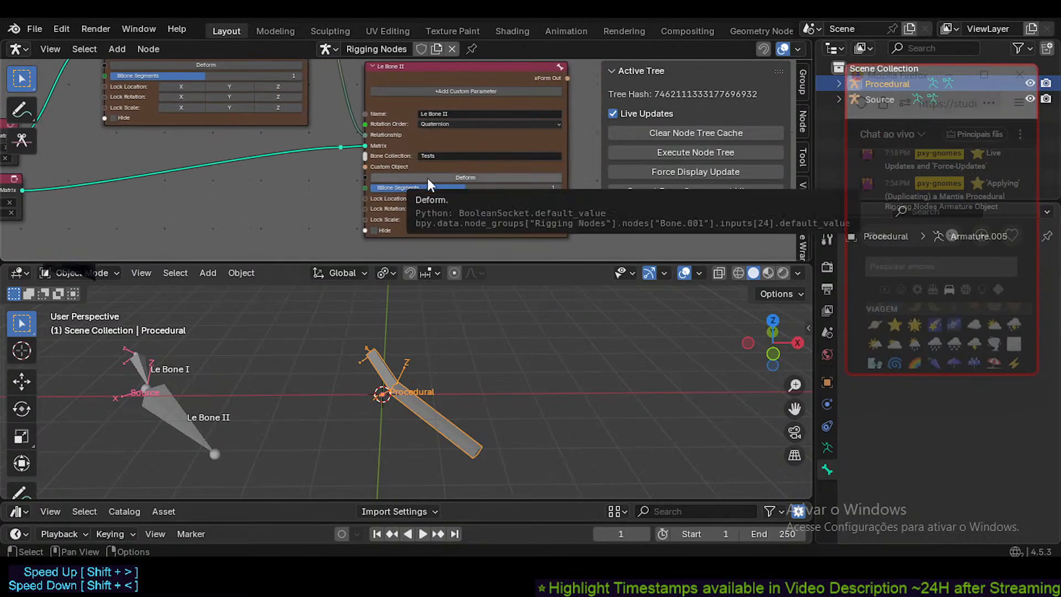
pyautogui.moveTo(356, 161); pyautogui.dragTo(436, 146, button='middle')
pyautogui.scroll(2, 415, 160)
pyautogui.moveTo(308, 172); pyautogui.dragTo(338, 155, button='middle')
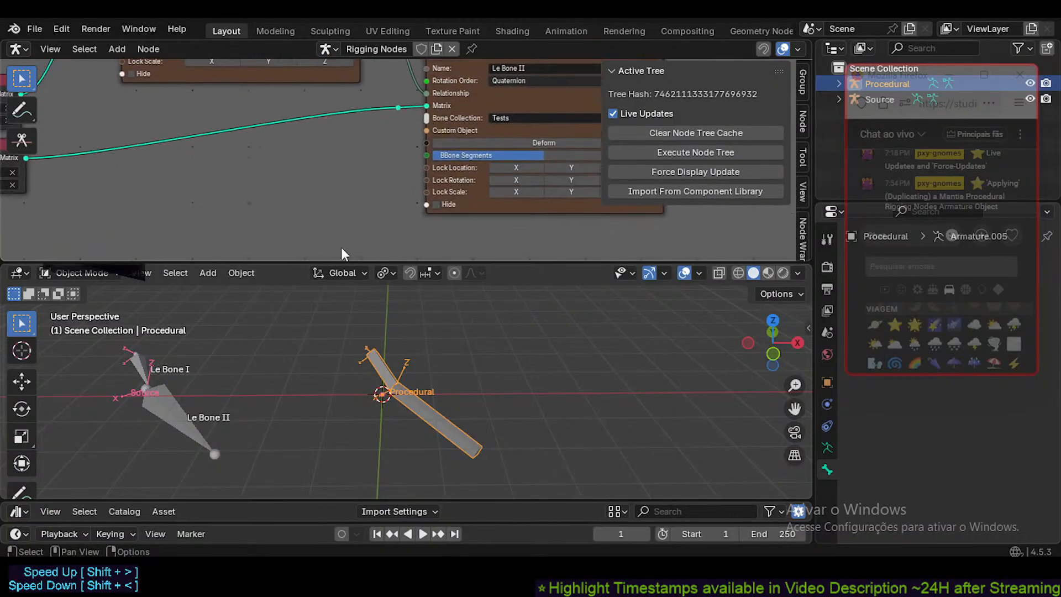
pyautogui.moveTo(282, 395); pyautogui.dragTo(351, 349, button='middle')
pyautogui.moveTo(243, 180); pyautogui.dragTo(285, 194, button='middle')
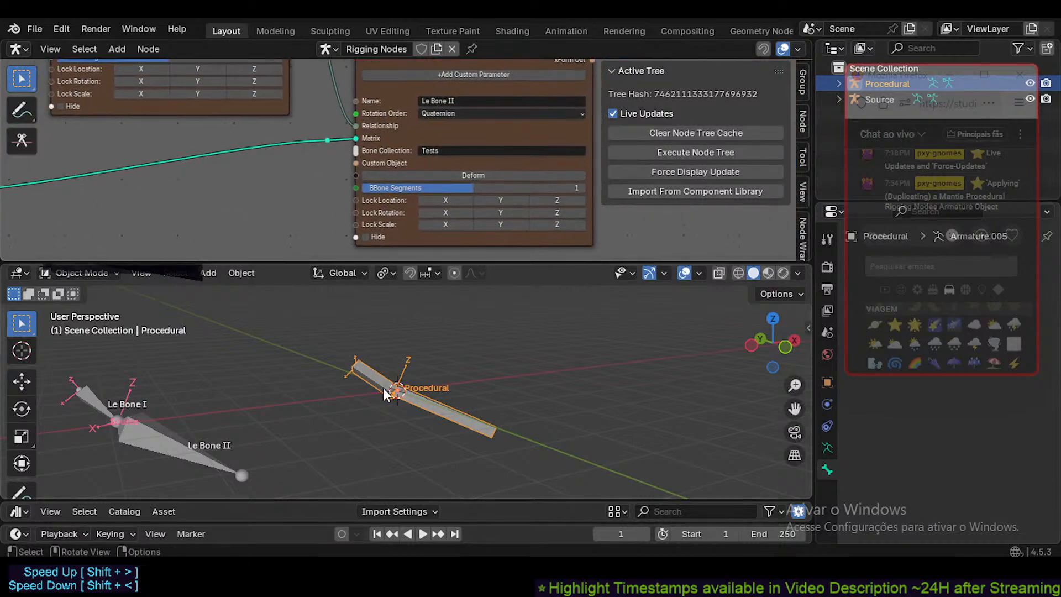
pyautogui.moveTo(383, 388); pyautogui.dragTo(341, 385, button='middle')
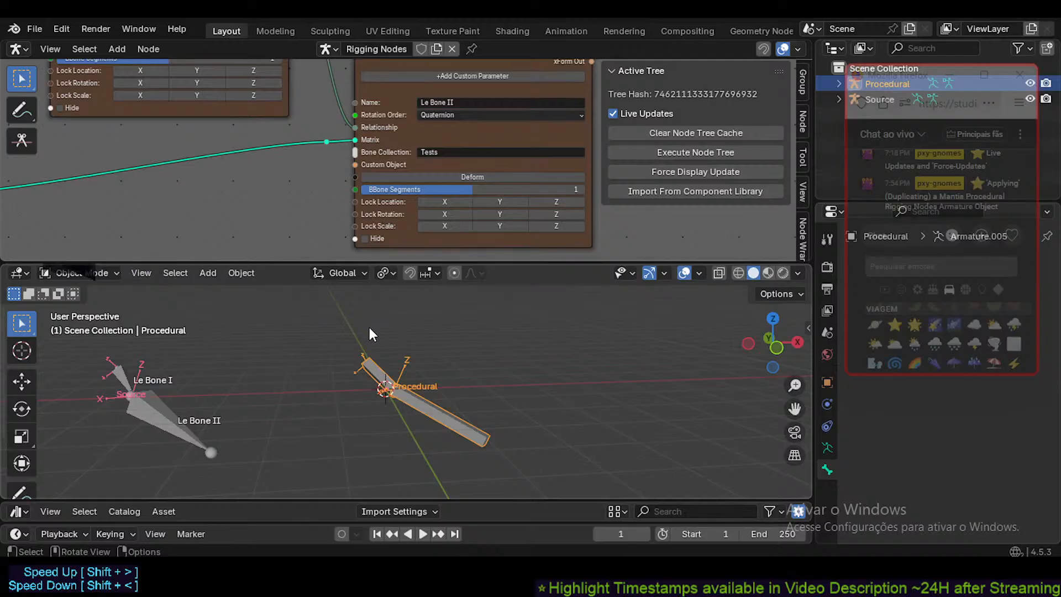
pyautogui.moveTo(406, 330); pyautogui.dragTo(388, 374, button='middle')
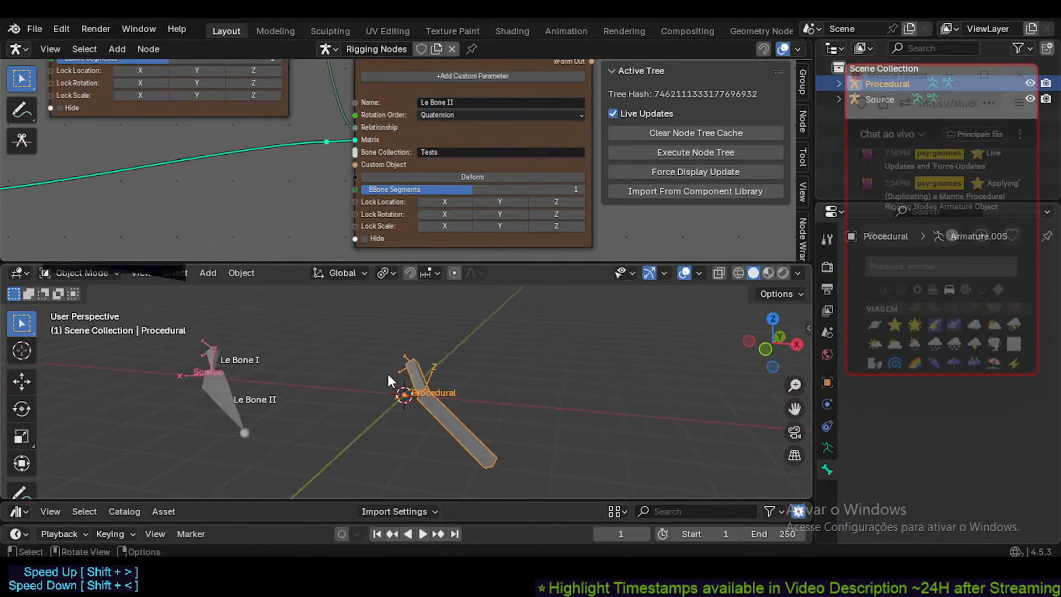
pyautogui.click(417, 388)
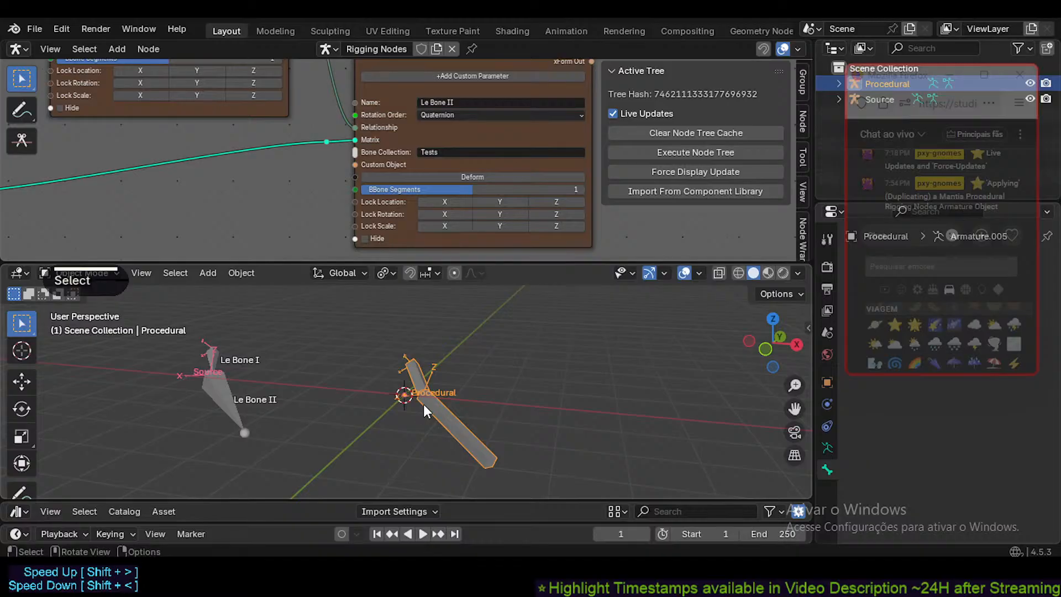
pyautogui.moveTo(417, 391); pyautogui.dragTo(457, 390, button='middle')
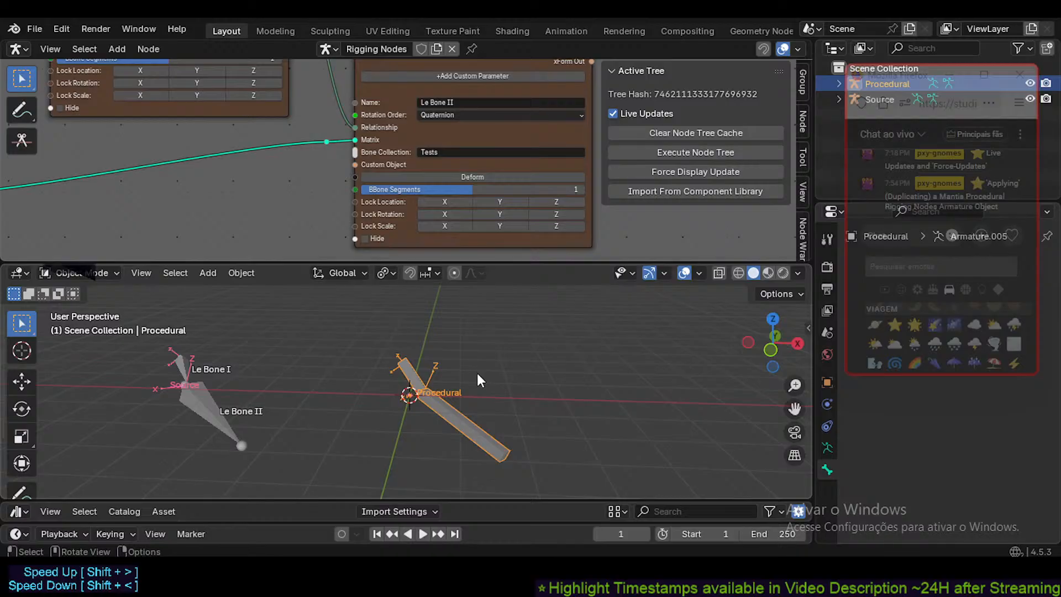
pyautogui.keyDown('shift'); pyautogui.moveTo(277, 333); pyautogui.dragTo(358, 383, button='middle'); pyautogui.keyUp('shift')
pyautogui.keyDown('shift'); pyautogui.moveTo(291, 393); pyautogui.dragTo(387, 368, button='middle'); pyautogui.keyUp('shift')
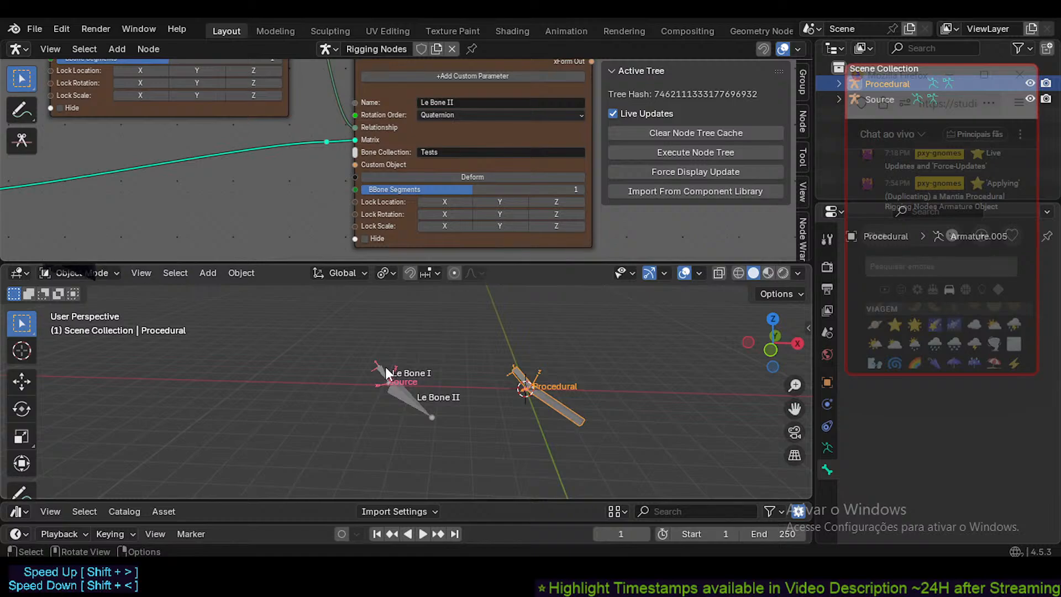
# - Enlarge the node editor and frame both Meta-Rig nodes with the bone nodes they feed
pyautogui.moveTo(266, 195); pyautogui.dragTo(336, 201, button='middle')
pyautogui.scroll(-1, 337, 202)
pyautogui.scroll(-1, 337, 201)
pyautogui.moveTo(275, 226); pyautogui.dragTo(306, 209, button='middle')
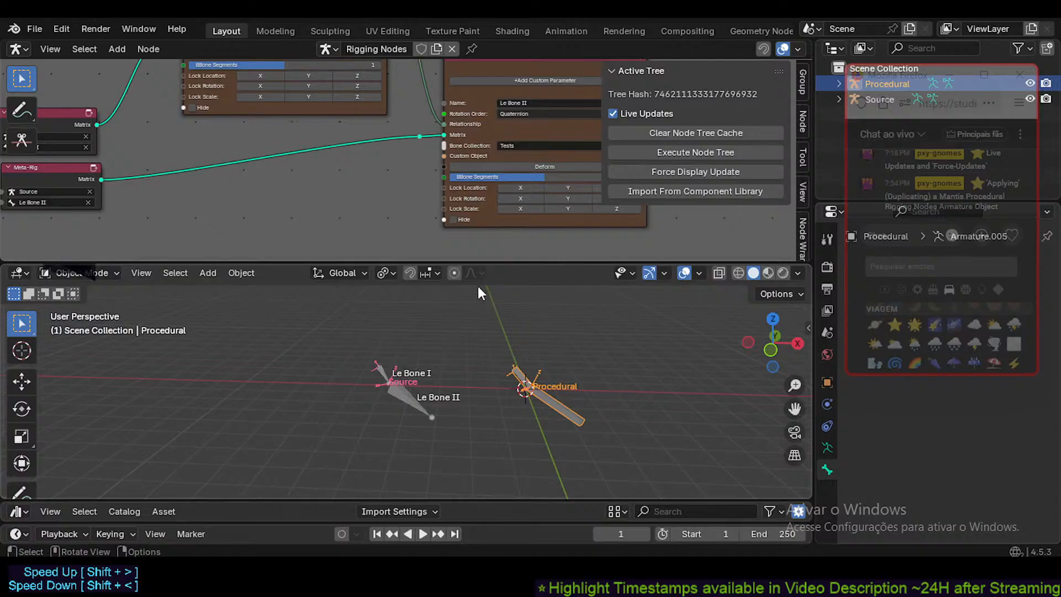
pyautogui.moveTo(475, 262); pyautogui.dragTo(481, 316)
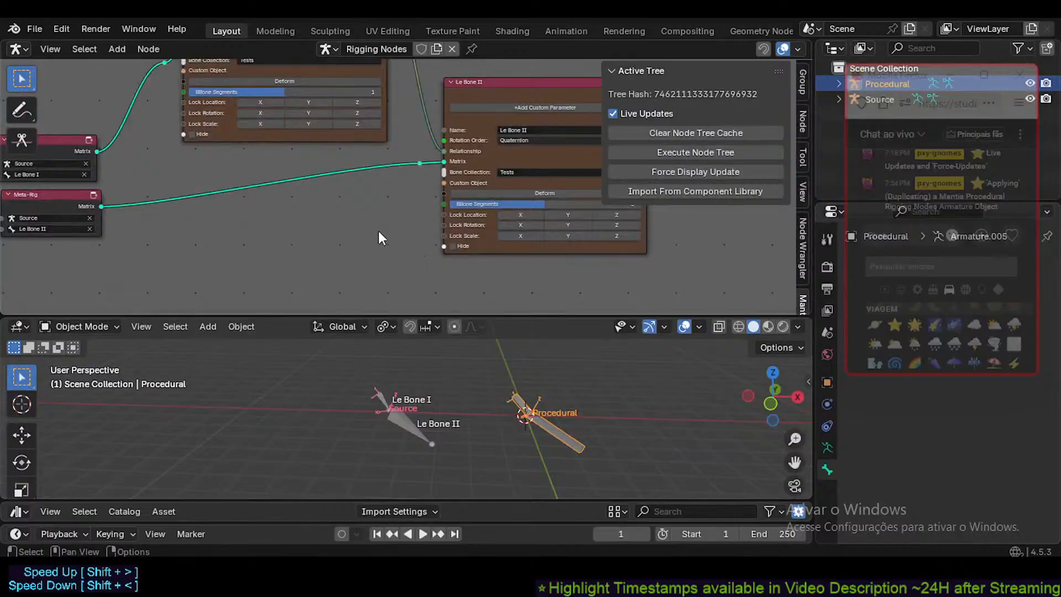
pyautogui.moveTo(379, 232); pyautogui.dragTo(408, 251, button='middle')
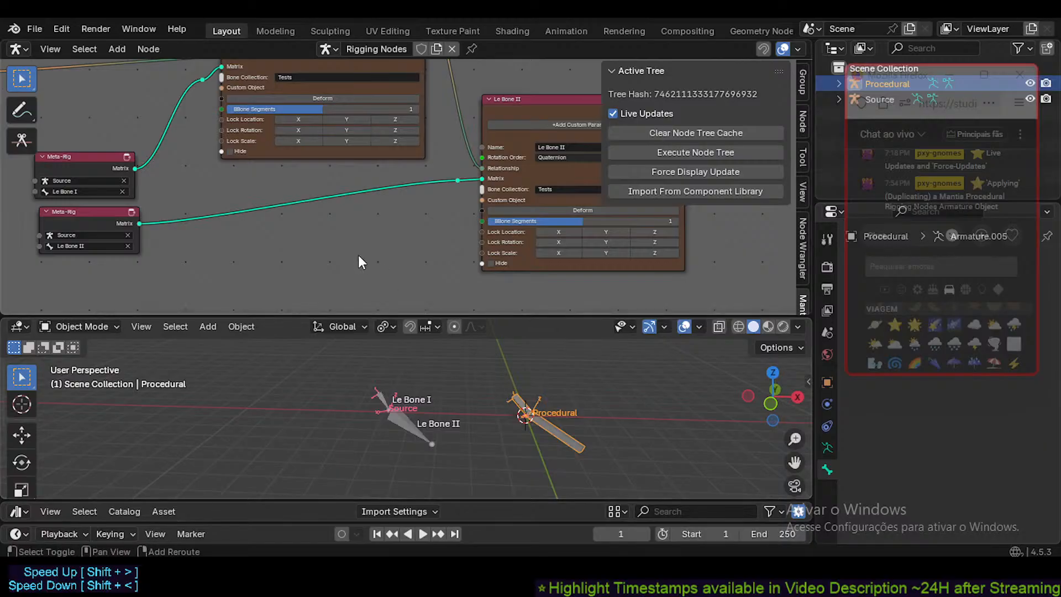
# - Add a Stretch To bone constraint to Le Bone II of the Source armature
pyautogui.moveTo(351, 259); pyautogui.dragTo(340, 257, button='middle')
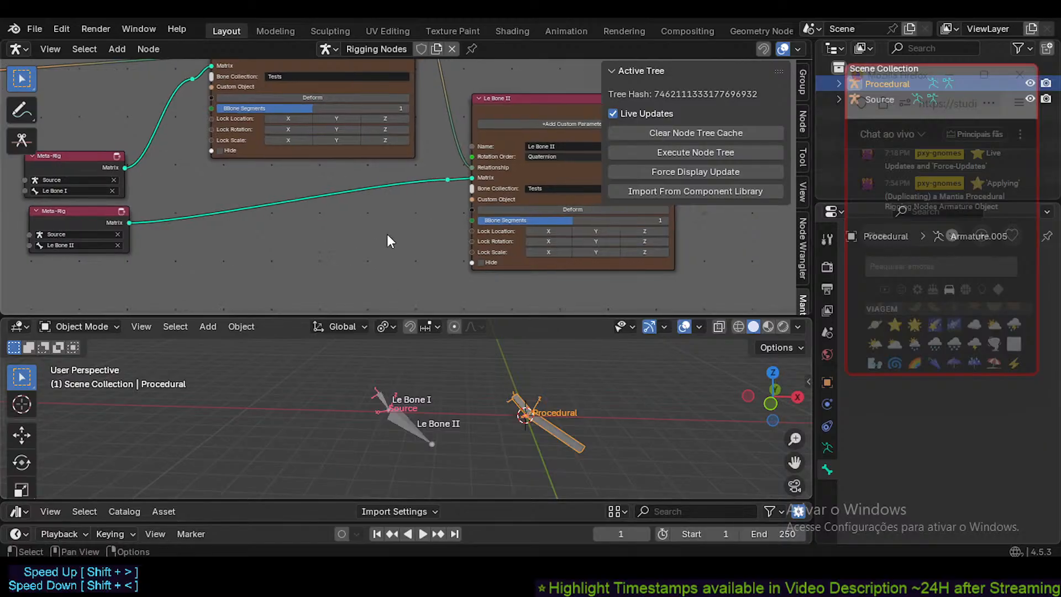
pyautogui.scroll(3, 390, 236)
pyautogui.moveTo(433, 220); pyautogui.dragTo(381, 217, button='middle')
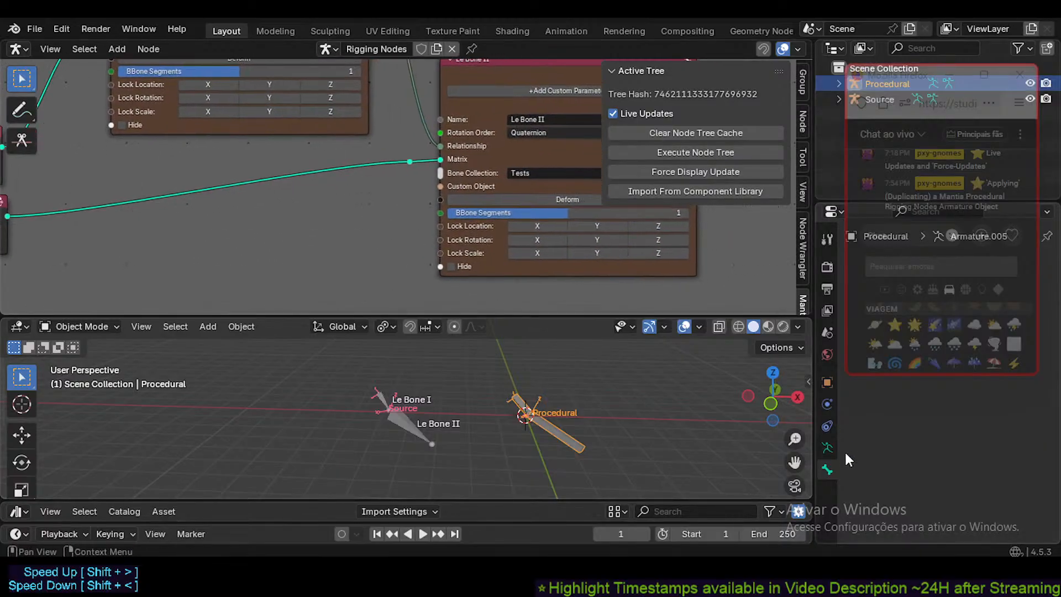
pyautogui.click(422, 423)
pyautogui.hotkey('ctrl', 'Tab')
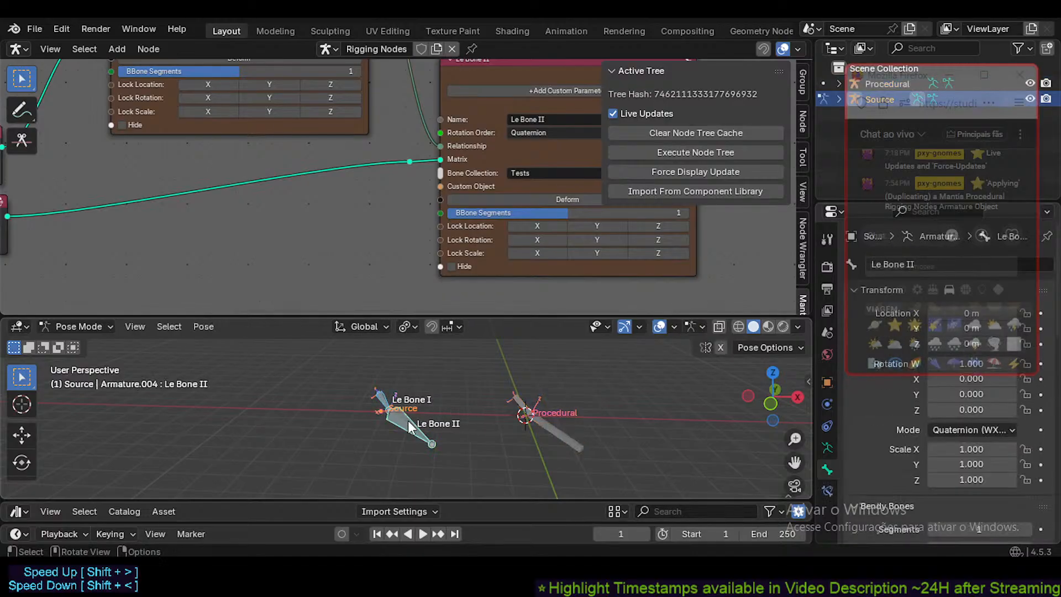
pyautogui.click(420, 427)
pyautogui.click(825, 492)
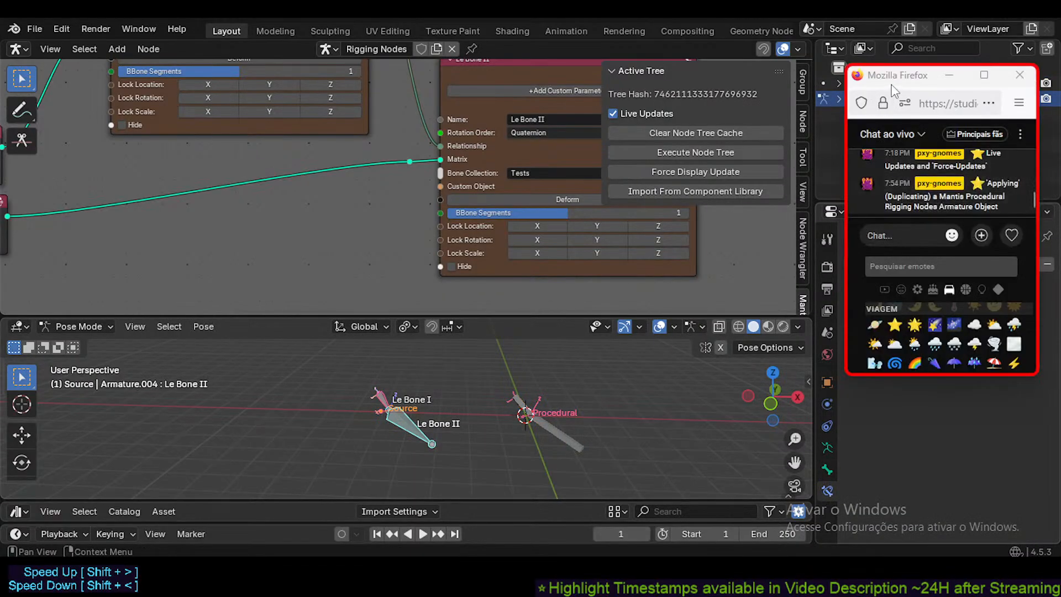
pyautogui.click(867, 270)
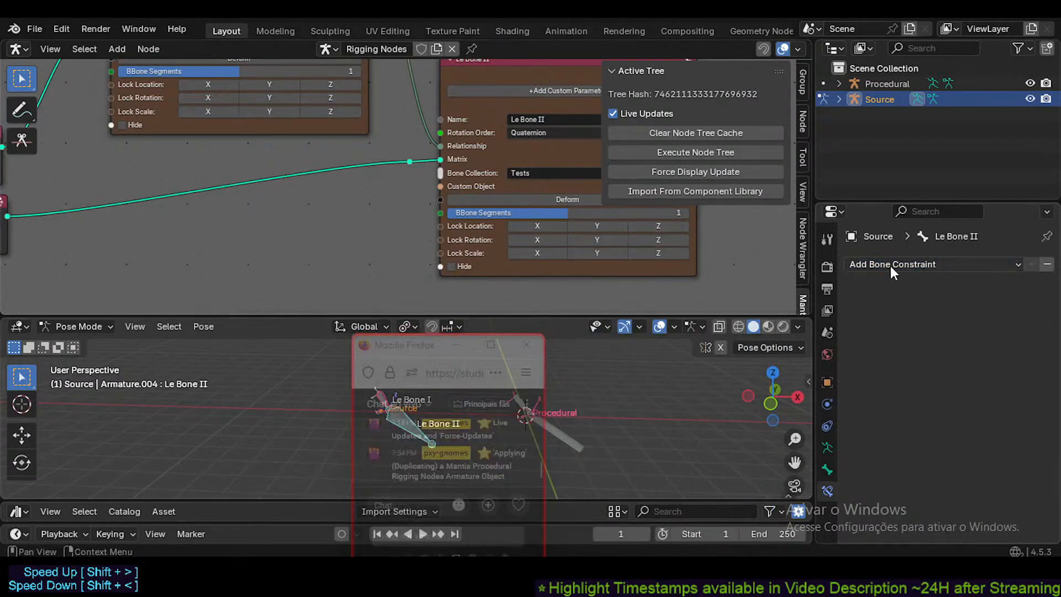
pyautogui.click(890, 265)
pyautogui.click(721, 391)
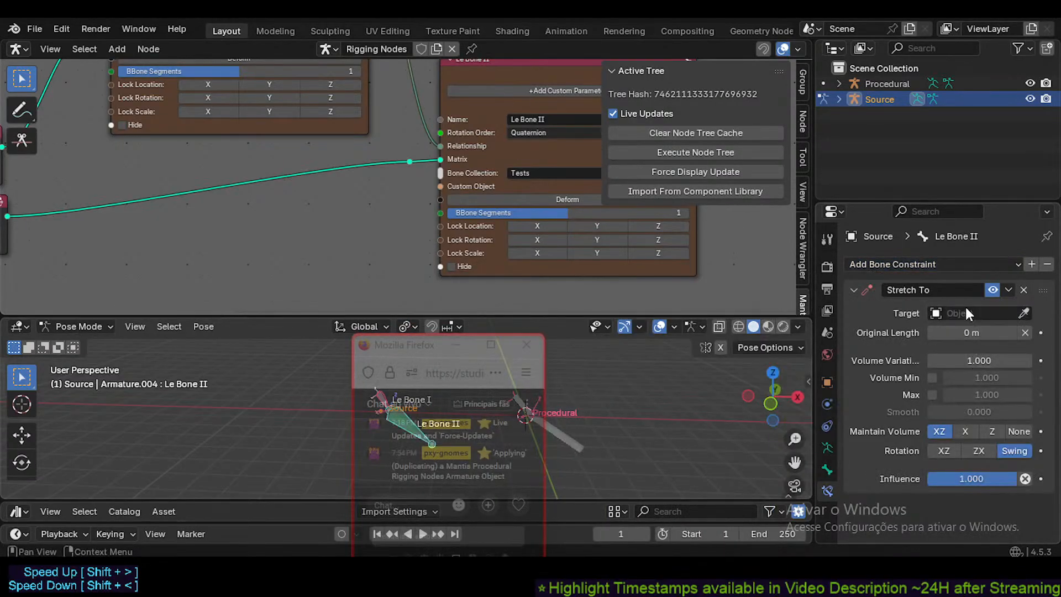
# - Target the Stretch To constraint at Procedural's Le Bone II and set its Original Length to 5.0881 m
pyautogui.moveTo(422, 347); pyautogui.dragTo(259, 360)
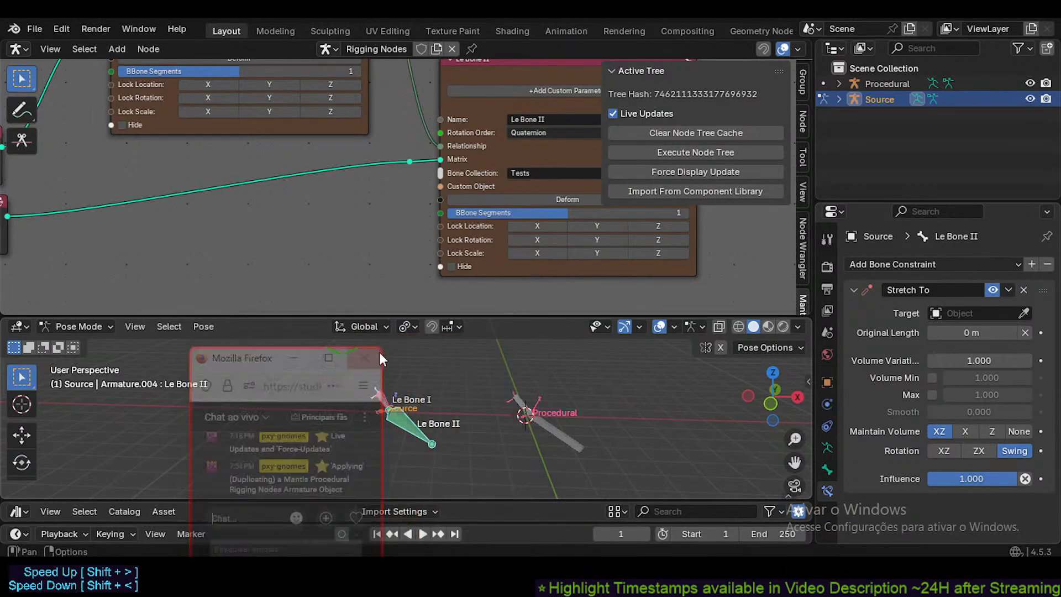
pyautogui.click(1001, 312)
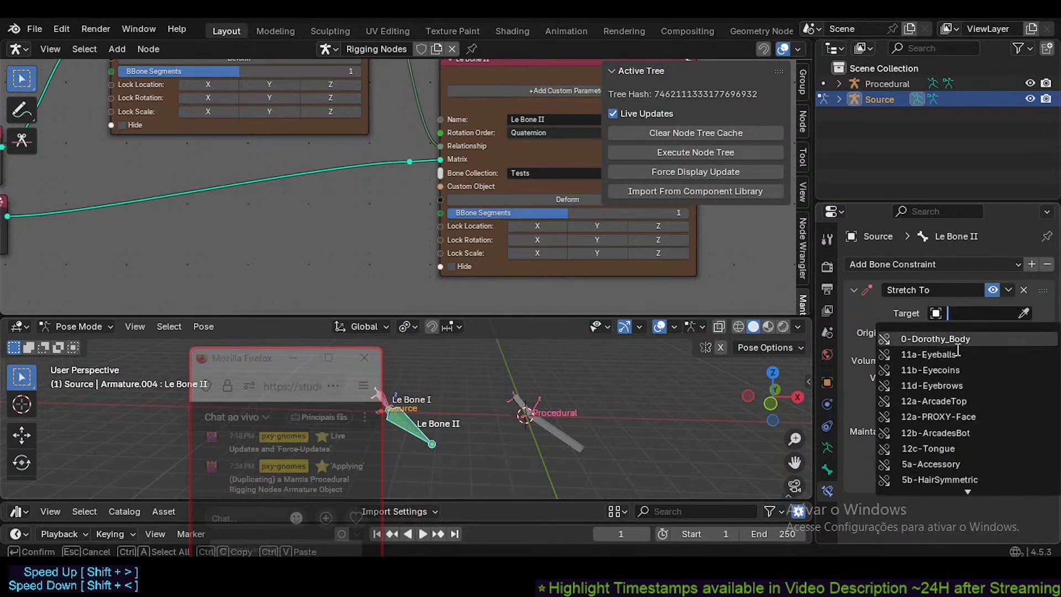
pyautogui.press('Escape')
pyautogui.click(1023, 313)
pyautogui.click(522, 402)
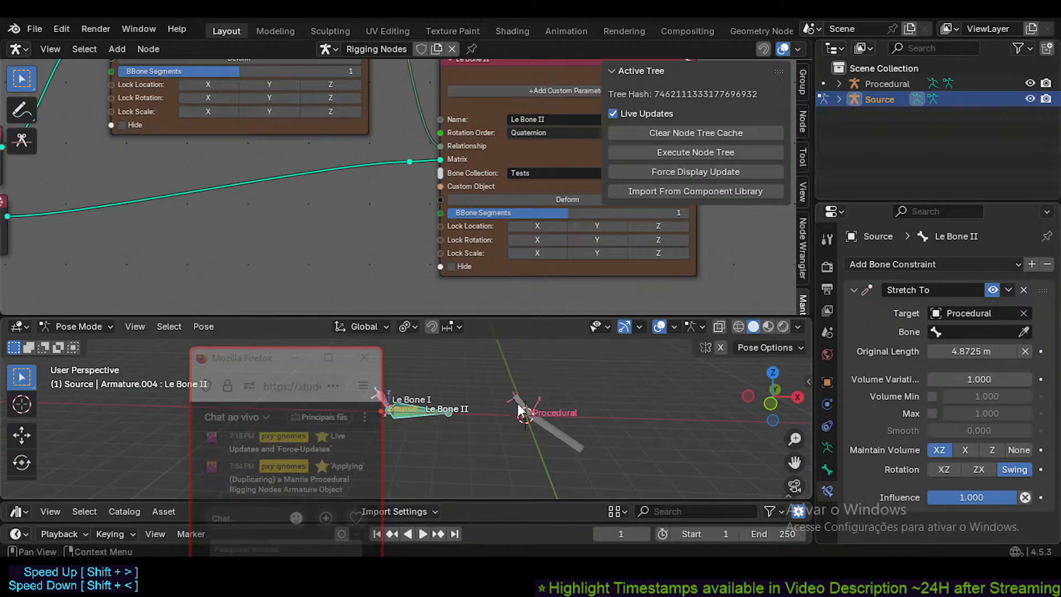
pyautogui.click(1006, 331)
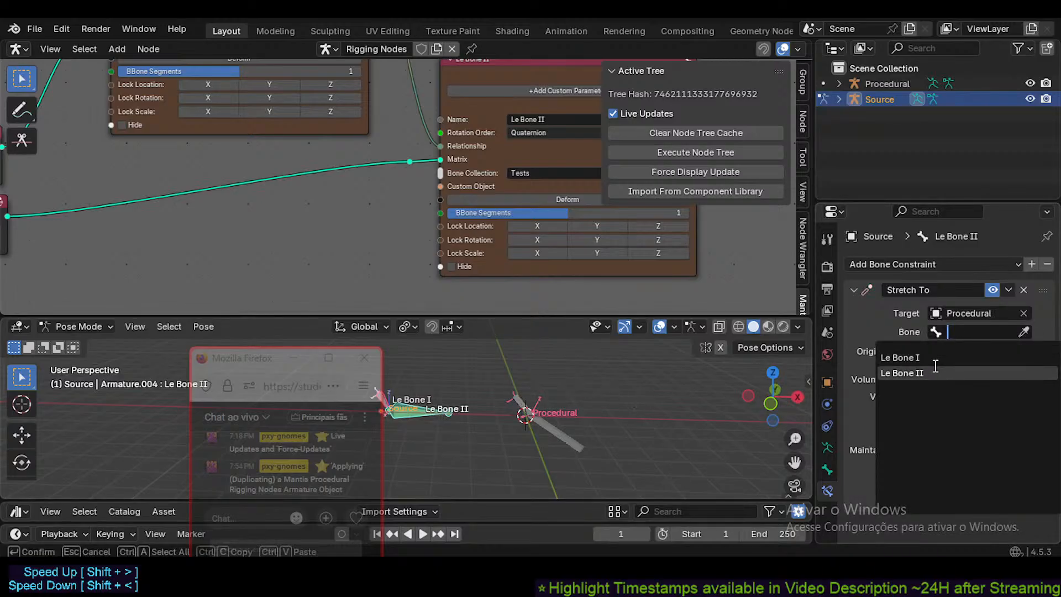
pyautogui.click(869, 327)
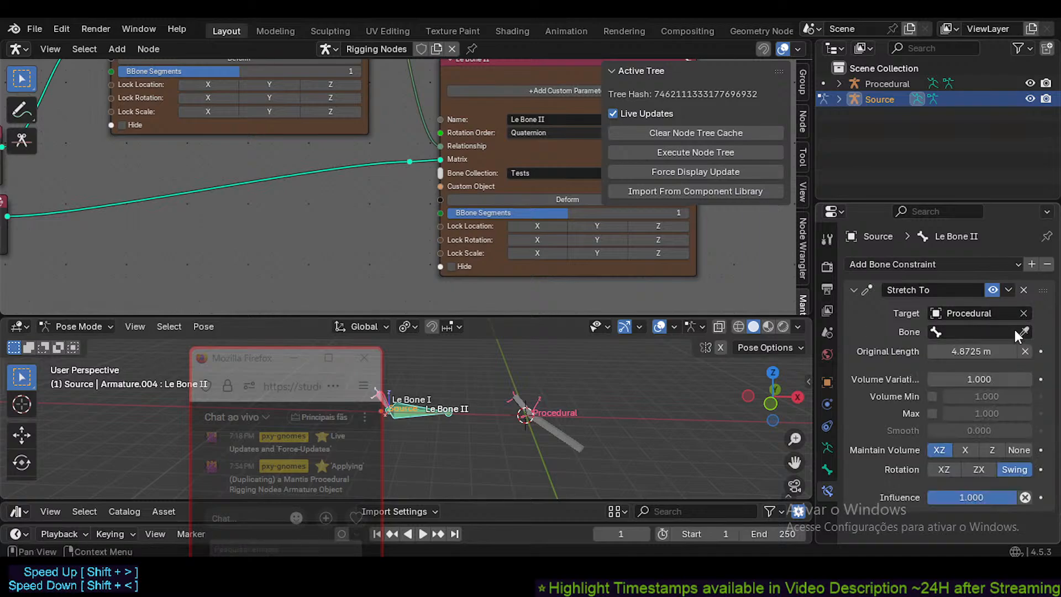
pyautogui.click(1016, 331)
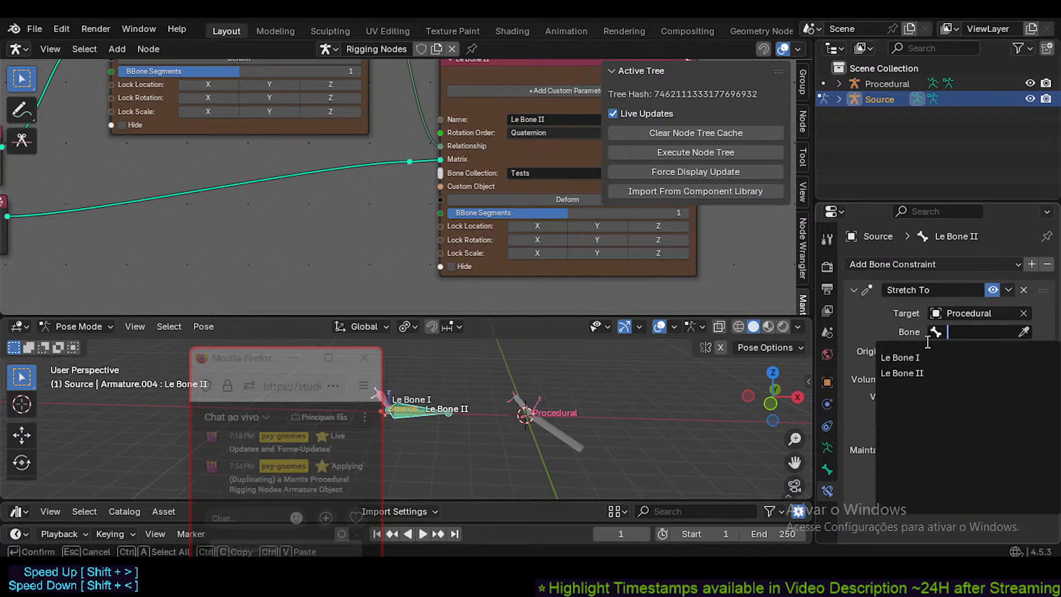
pyautogui.click(906, 371)
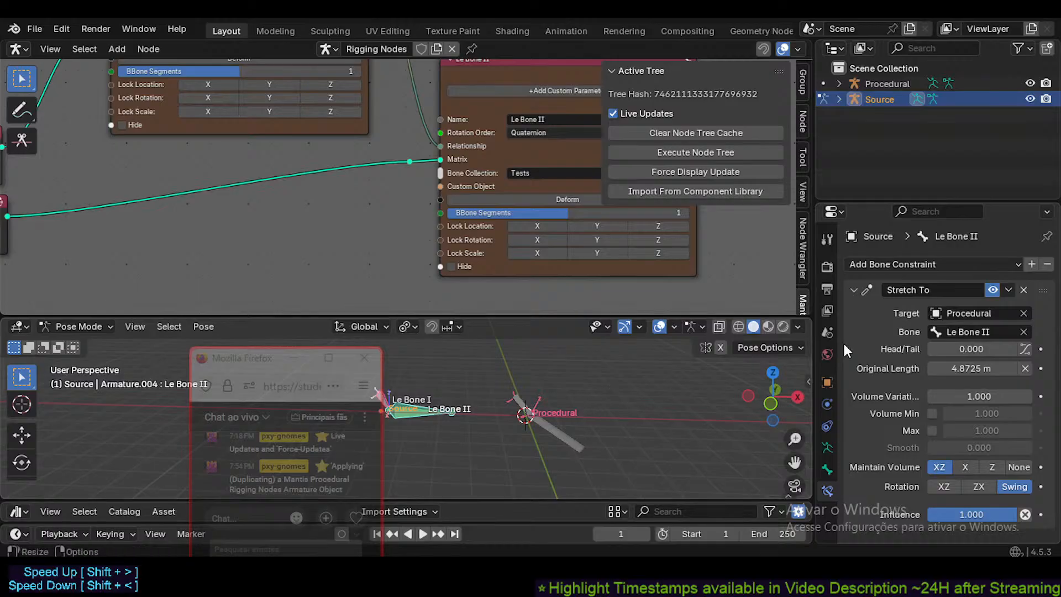
pyautogui.moveTo(957, 368); pyautogui.dragTo(962, 364)
pyautogui.hotkey('ctrl', 'Tab')
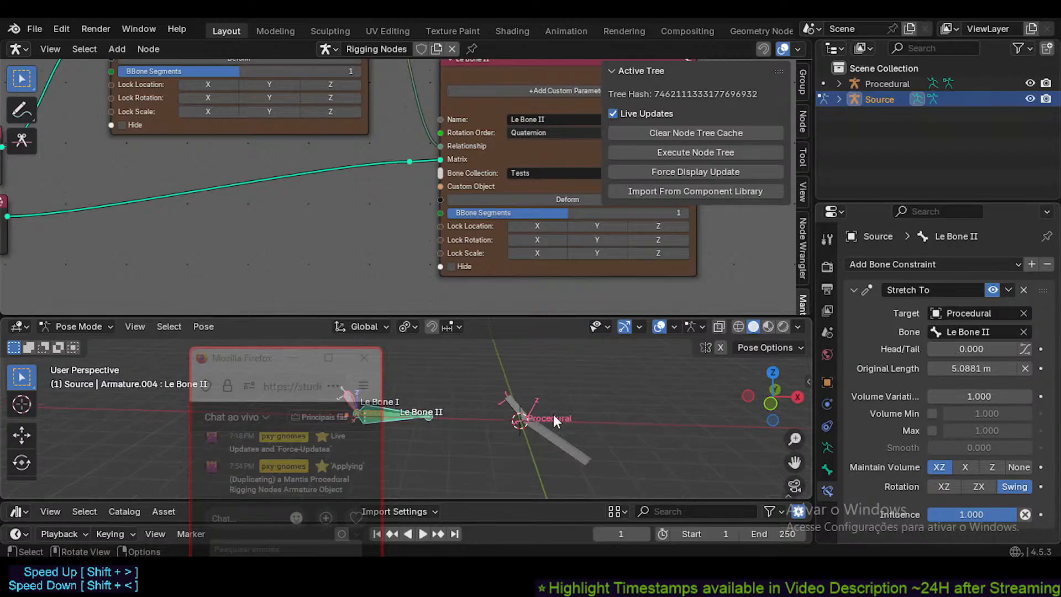
# - Examine Procedural's Le Bone I for constraints and compare its bones with Source and the Le Bone II node
pyautogui.click(562, 448)
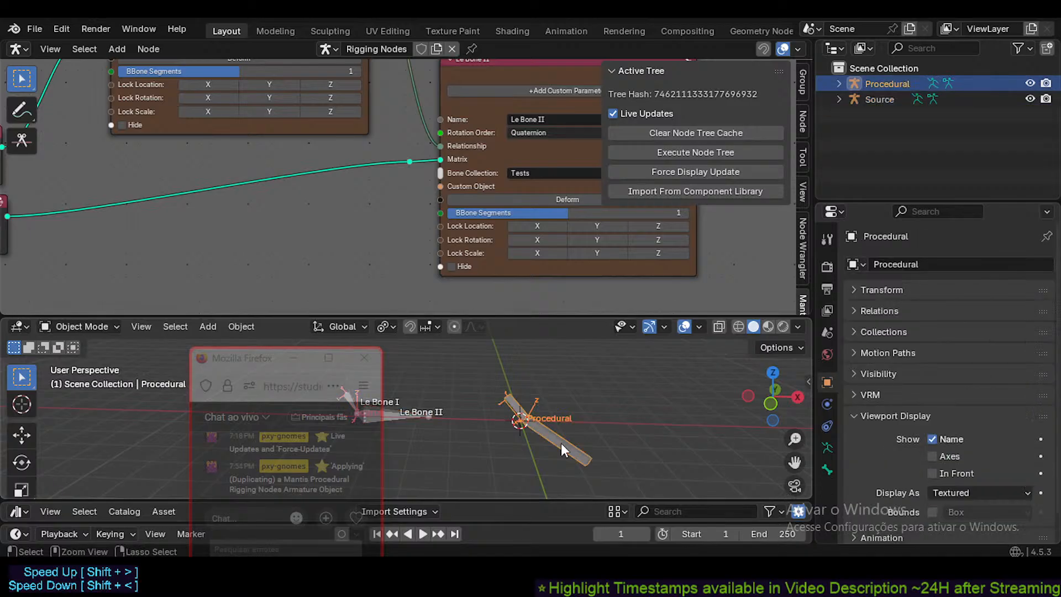
pyautogui.hotkey('ctrl', 'Tab')
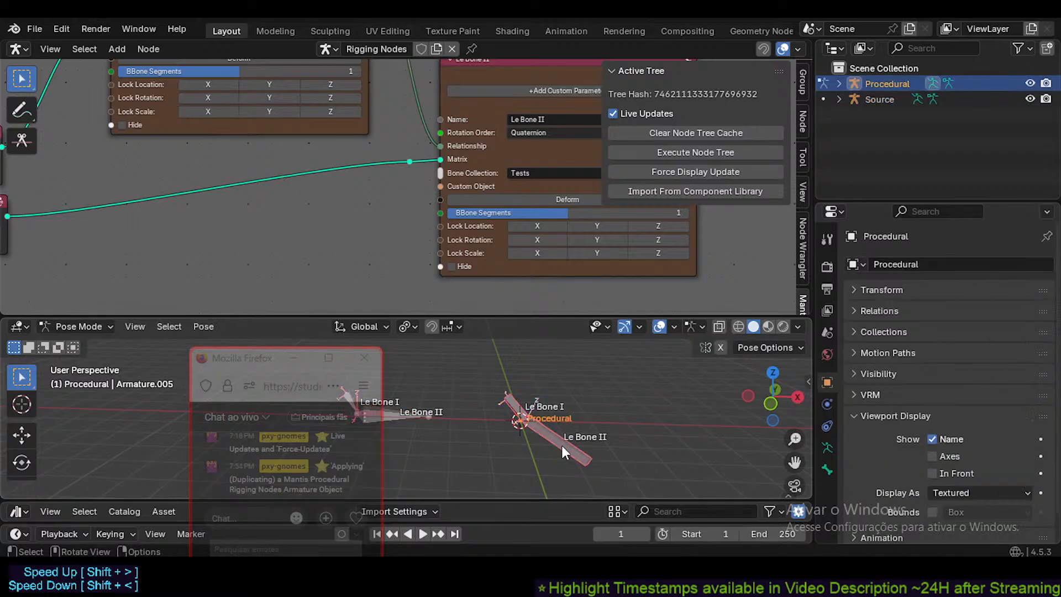
pyautogui.click(536, 404)
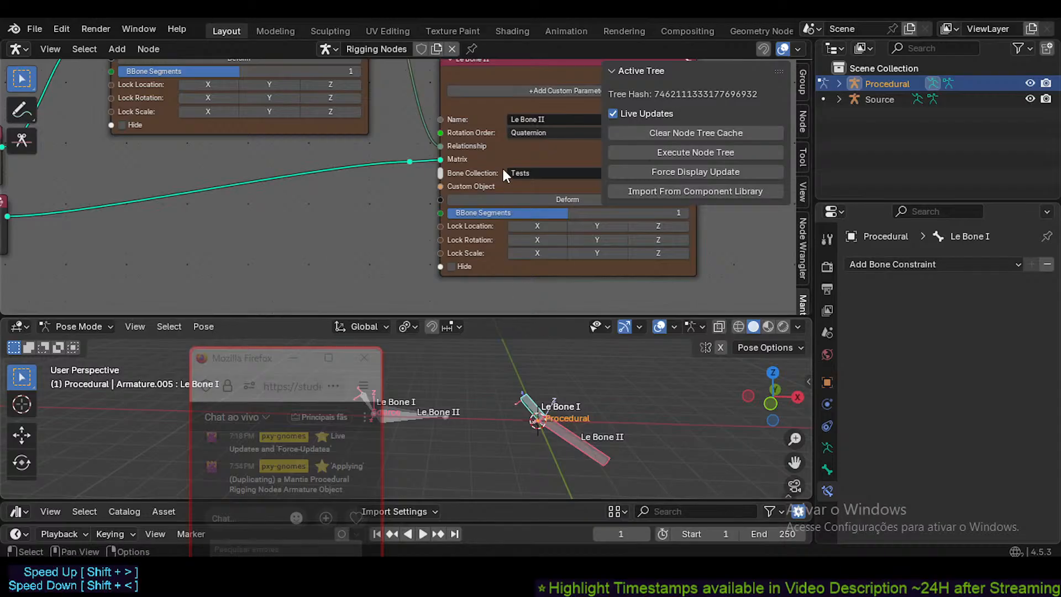
pyautogui.scroll(1, 487, 165)
pyautogui.scroll(1, 487, 165)
pyautogui.moveTo(487, 165); pyautogui.dragTo(486, 215, button='middle')
pyautogui.scroll(-2, 487, 213)
pyautogui.moveTo(513, 343); pyautogui.dragTo(560, 350, button='middle')
pyautogui.moveTo(495, 408); pyautogui.dragTo(511, 412, button='middle')
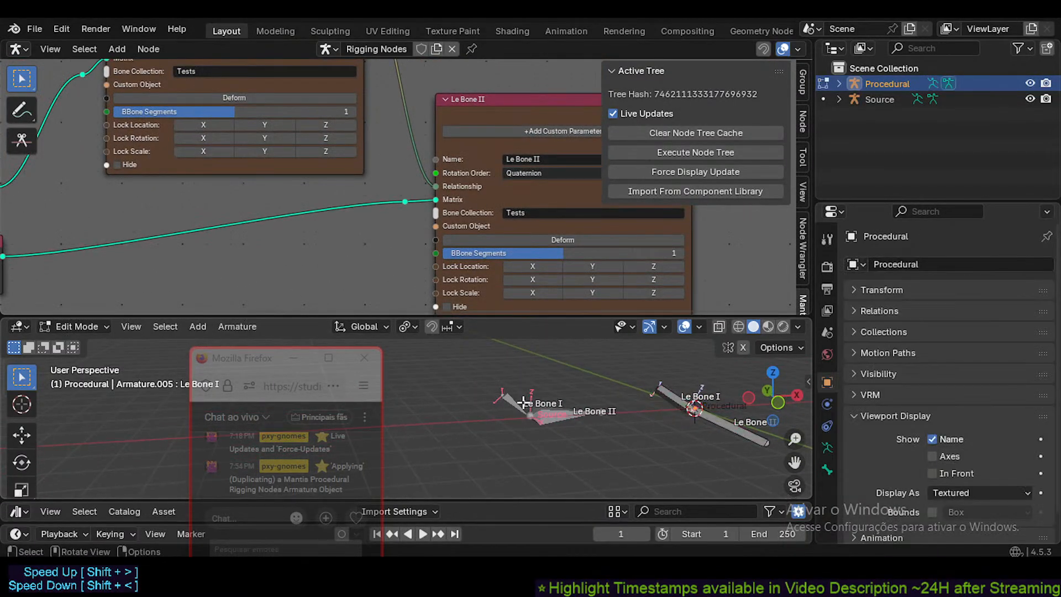
pyautogui.press('Tab')
pyautogui.hotkey('ctrl', 'Tab')
pyautogui.press('o')
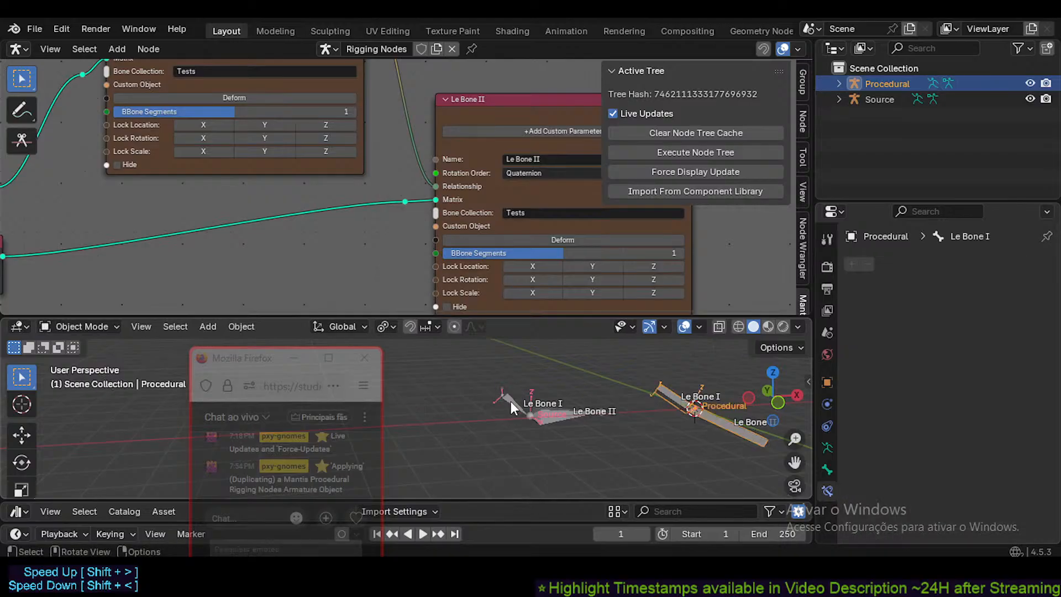
# - Rename both bones of the Source armature to Bone in Edit Mode
pyautogui.click(510, 402)
pyautogui.press('Tab')
pyautogui.press('F2')
pyautogui.write('B')
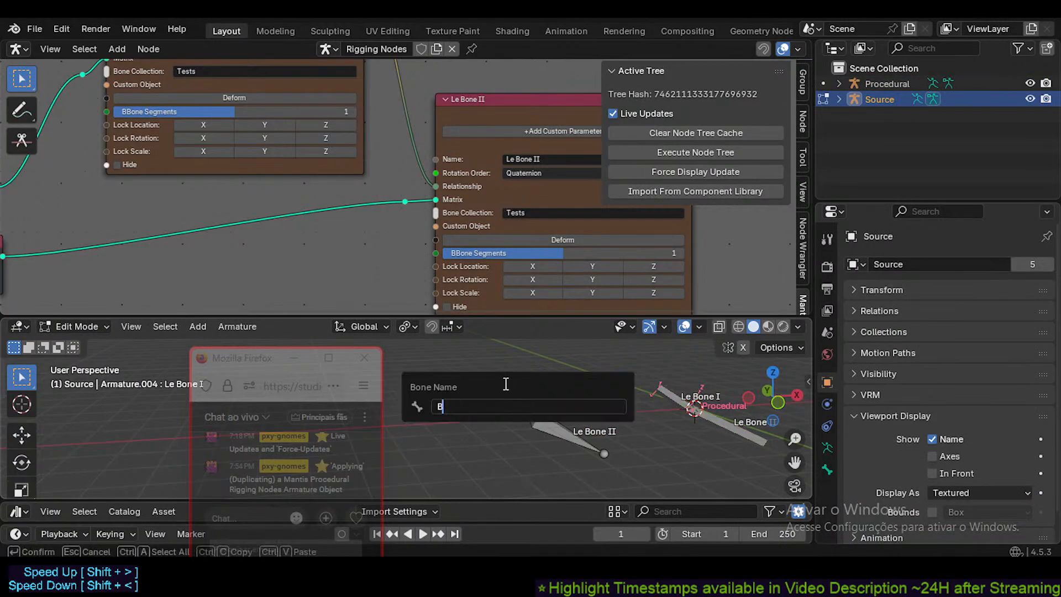
pyautogui.write('one')
pyautogui.press('Return')
pyautogui.click(547, 416)
pyautogui.press('F2')
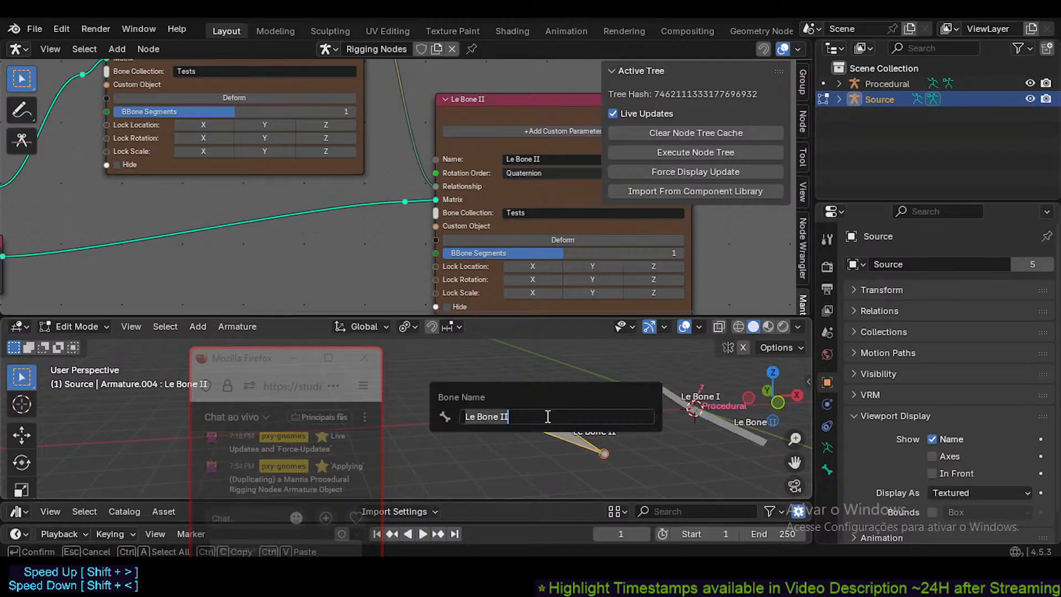
pyautogui.write('Bone')
pyautogui.press('Return')
# - Try another Original Length on the second Source bone's Stretch To constraint and undo the change
pyautogui.keyDown('shift'); pyautogui.moveTo(592, 409); pyautogui.dragTo(547, 418, button='middle'); pyautogui.keyUp('shift')
pyautogui.hotkey('ctrl', 'Tab')
pyautogui.click(448, 421)
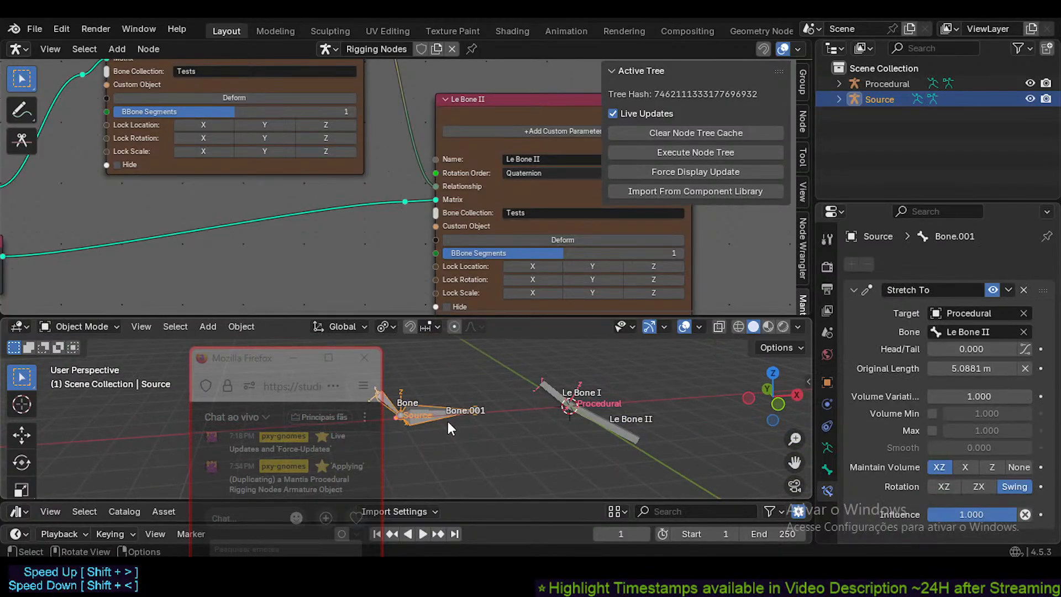
pyautogui.hotkey('ctrl', 'Tab')
pyautogui.keyDown('shift'); pyautogui.moveTo(436, 422); pyautogui.dragTo(494, 426, button='middle'); pyautogui.keyUp('shift')
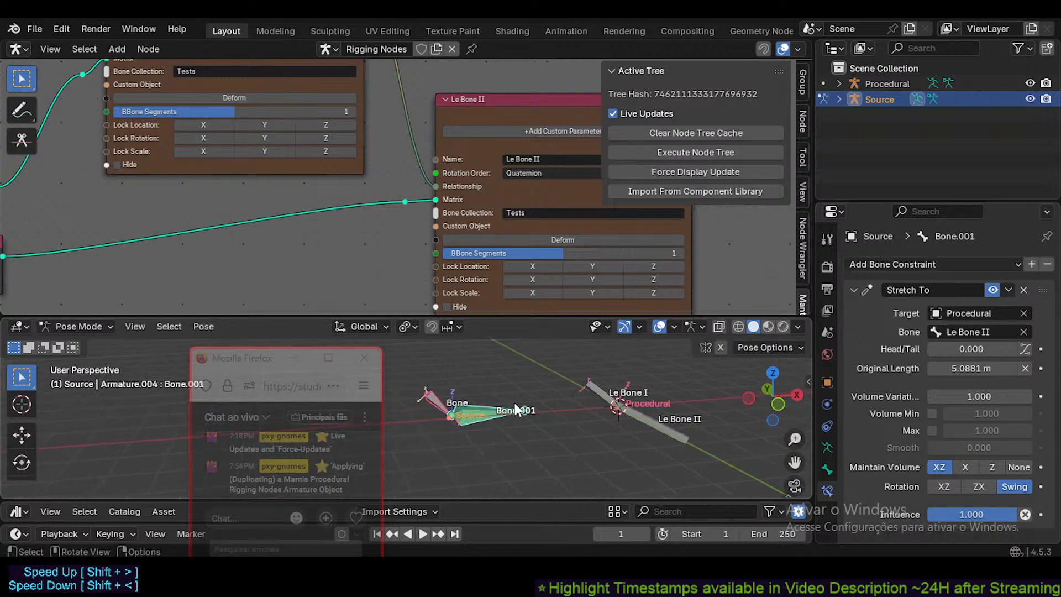
pyautogui.moveTo(1003, 369); pyautogui.dragTo(962, 370)
pyautogui.hotkey('ctrl', 'z')
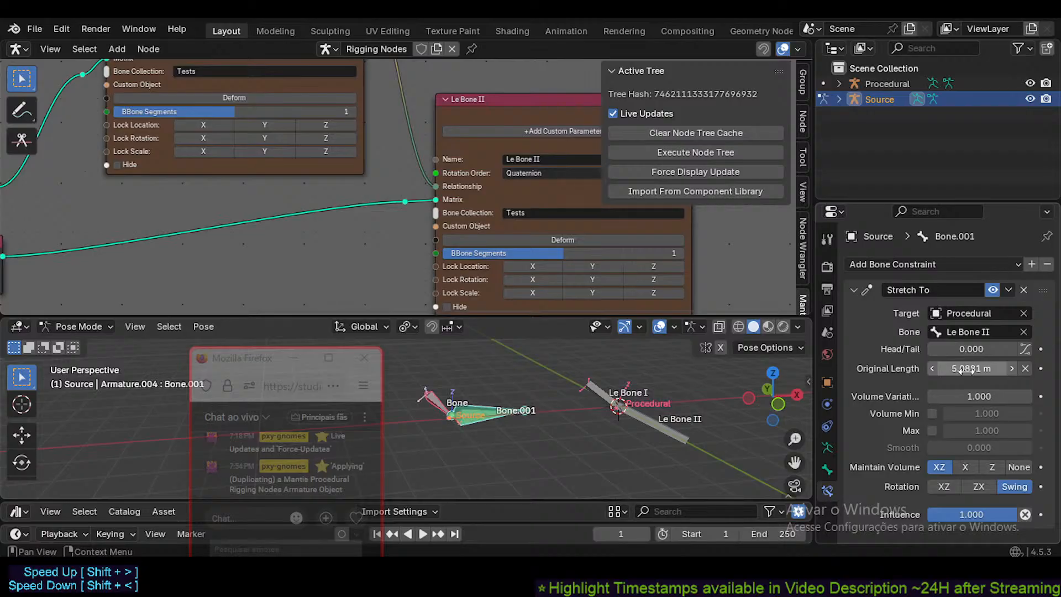
pyautogui.moveTo(594, 401); pyautogui.dragTo(565, 410, button='middle')
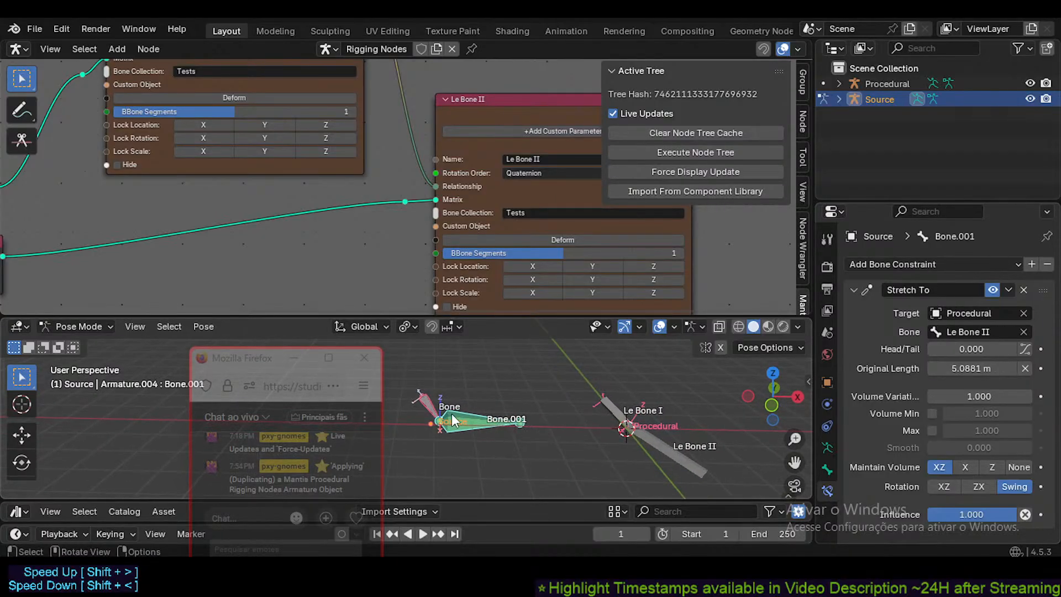
# - Clear the Source armature's location and move it along the negative global X axis, away from Procedural
pyautogui.hotkey('ctrl', 'Tab')
pyautogui.hotkey('alt', 'g')
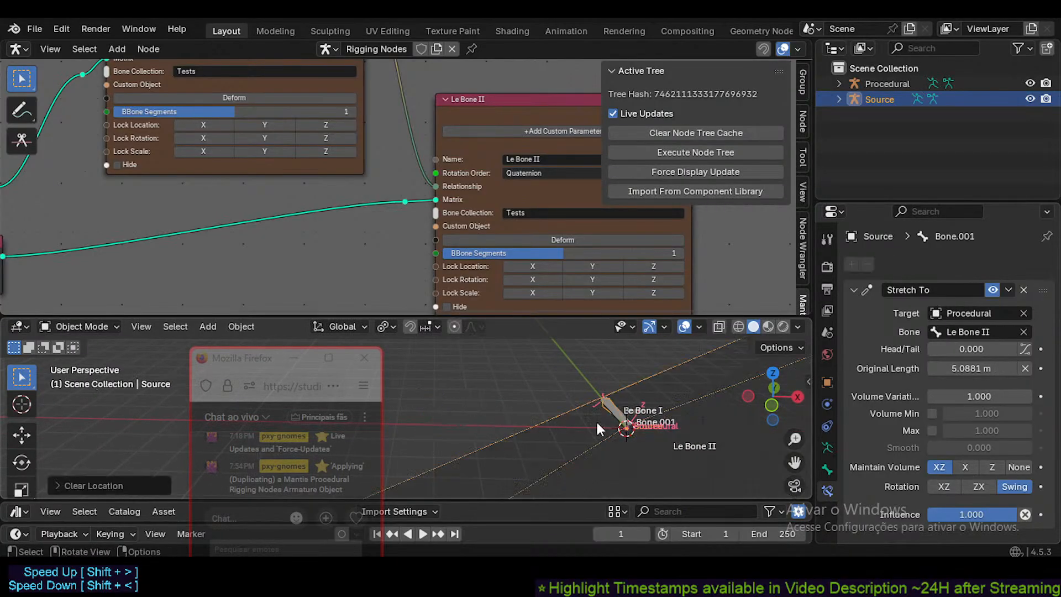
pyautogui.press('g')
pyautogui.press('x')
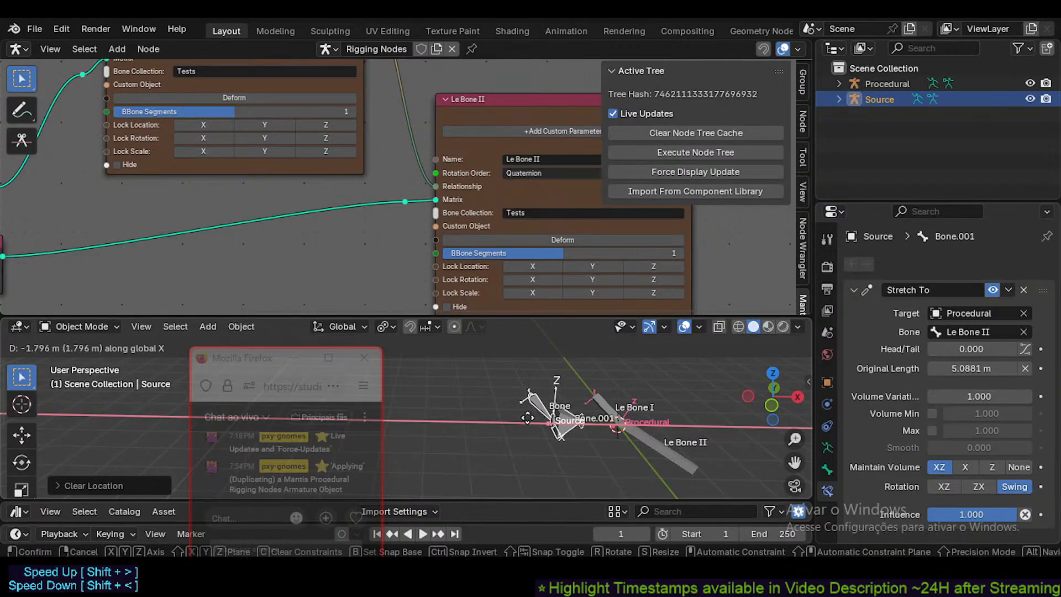
pyautogui.click(463, 419)
# - Set the Stretch To constraint's Original Length to 2.5381 m and its Head/Tail to 1.000
pyautogui.moveTo(970, 368); pyautogui.dragTo(940, 368)
pyautogui.moveTo(971, 352)
pyautogui.mouseDown()
pyautogui.moveTo(1015, 352)
pyautogui.moveTo(929, 352)
pyautogui.moveTo(1014, 352)
pyautogui.moveTo(954, 368)
pyautogui.moveTo(976, 368)
pyautogui.mouseUp()
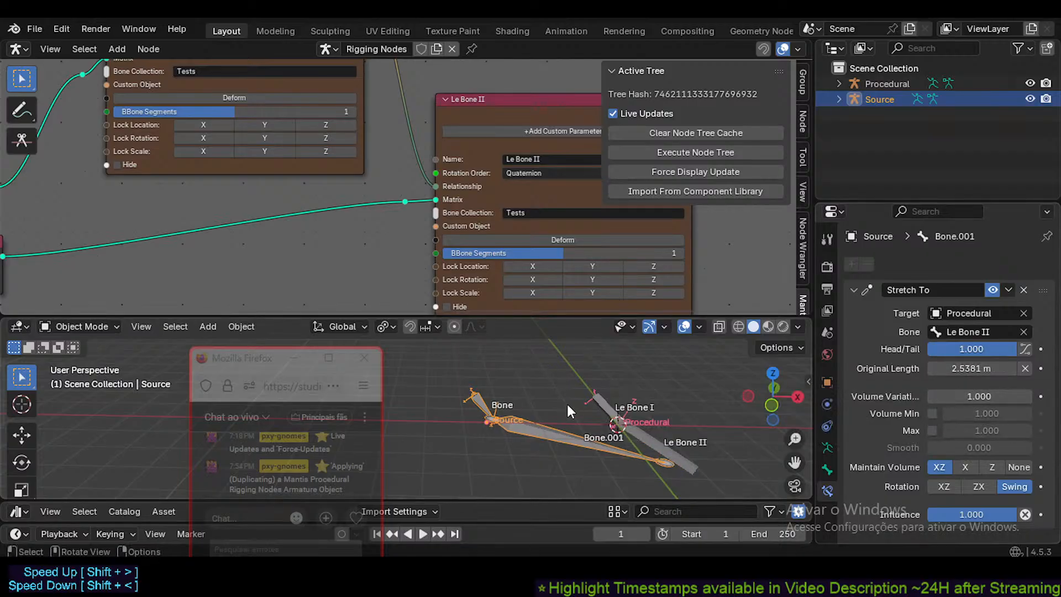
pyautogui.hotkey('ctrl', 'Tab')
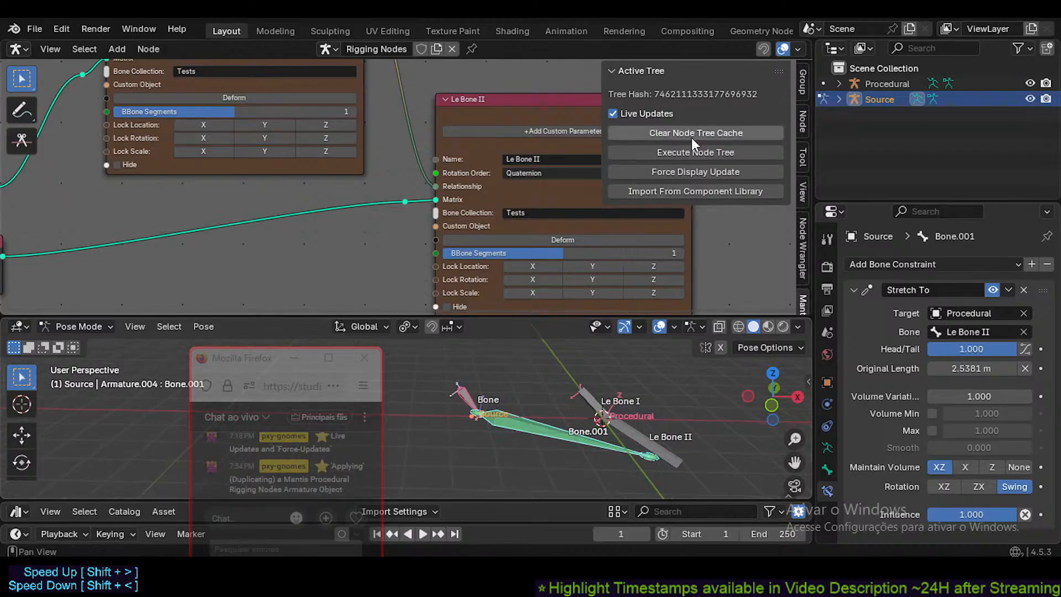
# - Execute the node tree and try moving the Source armature along X, cancelling the move
pyautogui.click(692, 153)
pyautogui.moveTo(499, 404); pyautogui.dragTo(486, 412, button='middle')
pyautogui.click(484, 422)
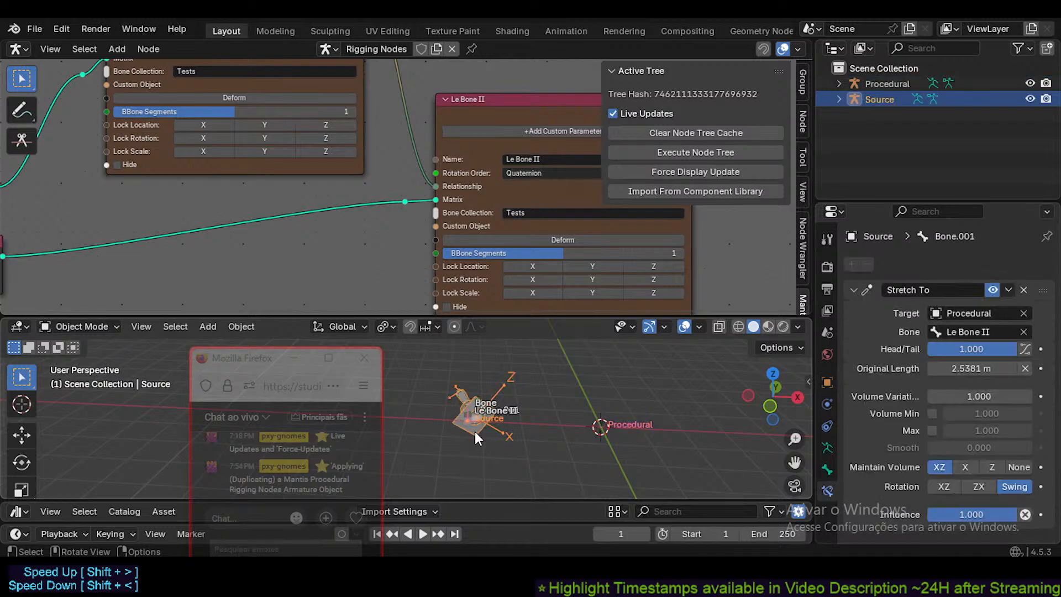
pyautogui.press('g')
pyautogui.press('x')
pyautogui.press('Escape')
# - Hide the Source armature and move Procedural slightly to inspect its remaining bone in Edit Mode
pyautogui.click(1030, 98)
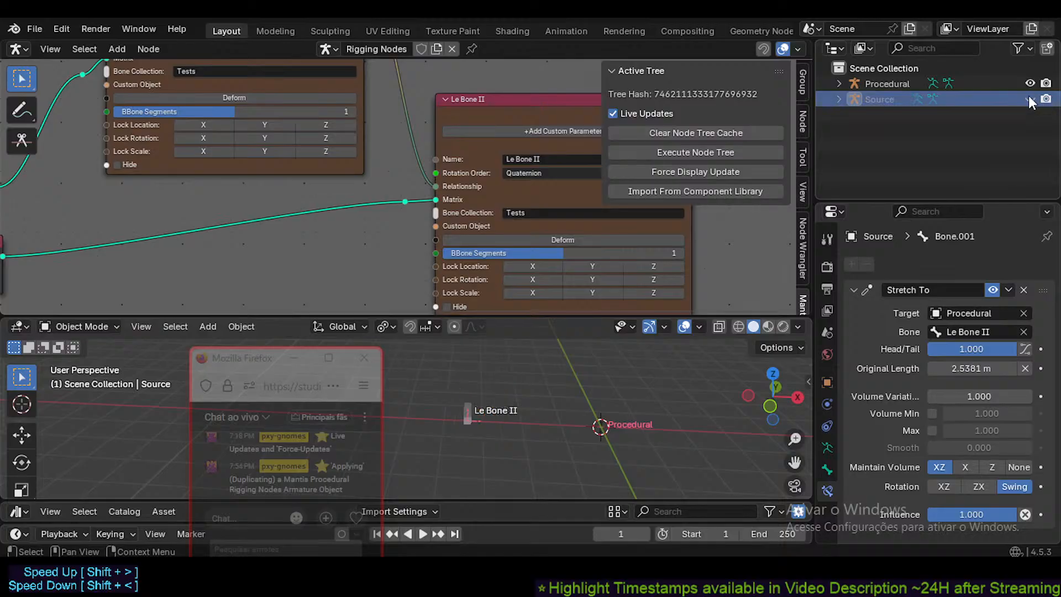
pyautogui.click(887, 83)
pyautogui.press('g')
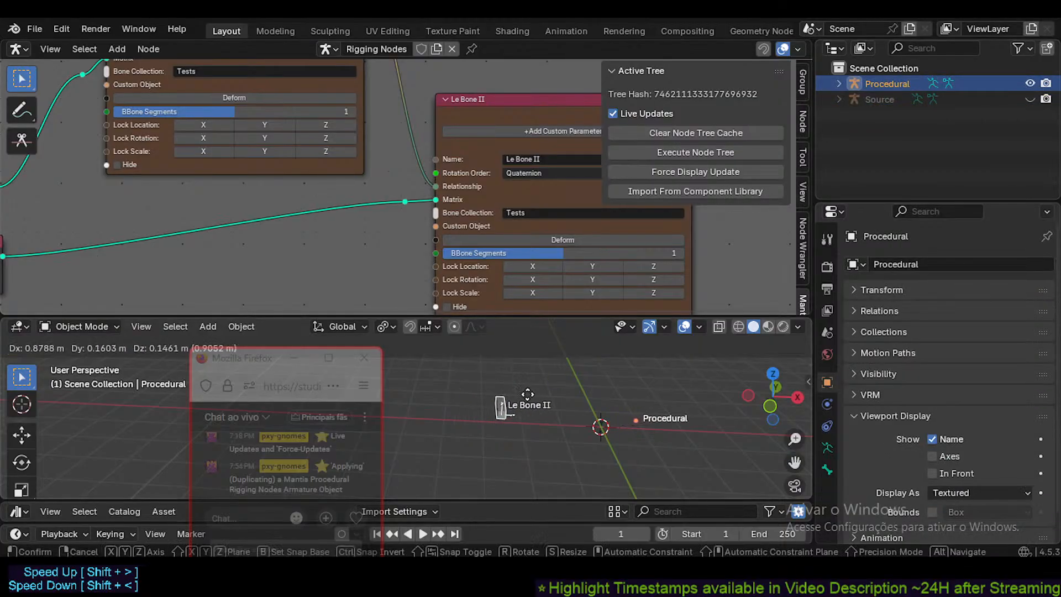
pyautogui.click(506, 418)
pyautogui.press('Tab')
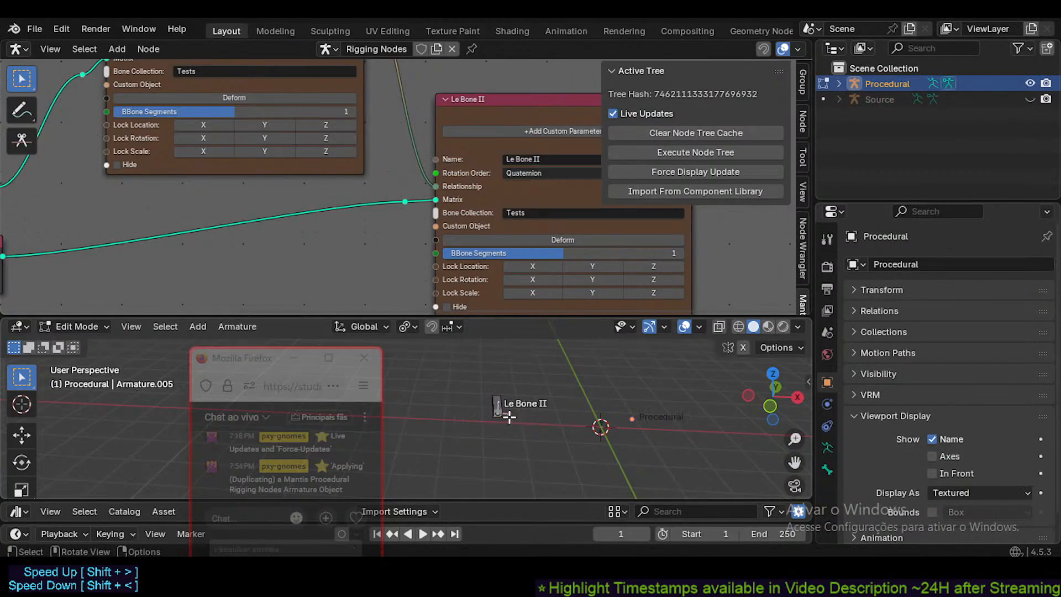
pyautogui.moveTo(509, 417); pyautogui.dragTo(521, 423, button='middle')
# - Delete the unconnected Copy Location node above the Le Bone I node
pyautogui.moveTo(478, 287); pyautogui.dragTo(442, 159, button='middle')
pyautogui.scroll(-4, 442, 159)
pyautogui.moveTo(376, 187); pyautogui.dragTo(375, 285, button='middle')
pyautogui.moveTo(457, 249); pyautogui.dragTo(518, 292, button='middle')
pyautogui.moveTo(423, 210); pyautogui.dragTo(435, 248, button='middle')
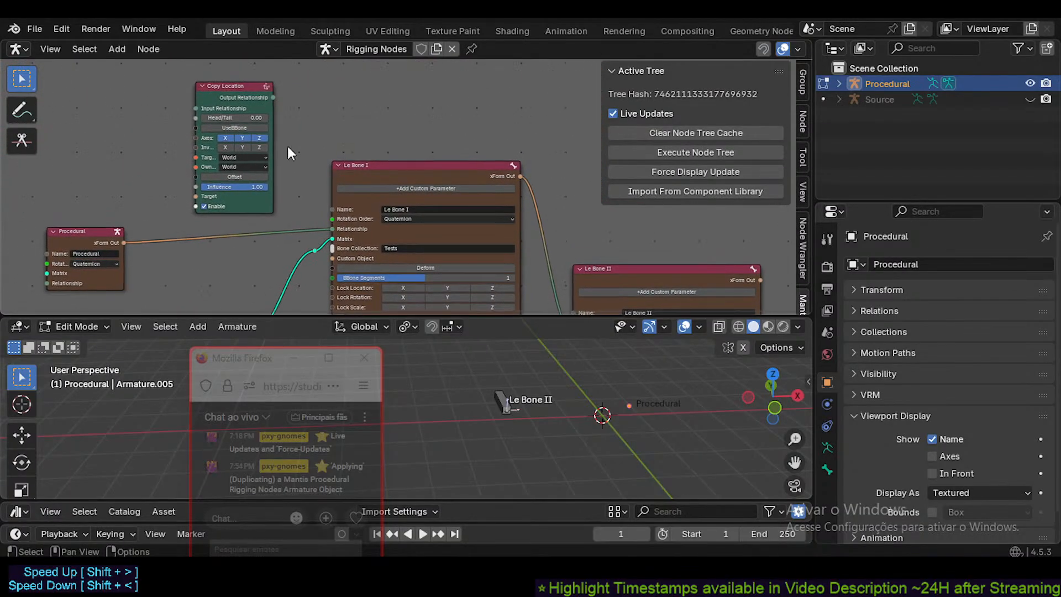
pyautogui.click(237, 94)
pyautogui.press('x')
pyautogui.moveTo(491, 226); pyautogui.dragTo(448, 183, button='middle')
pyautogui.moveTo(519, 294); pyautogui.dragTo(423, 151, button='middle')
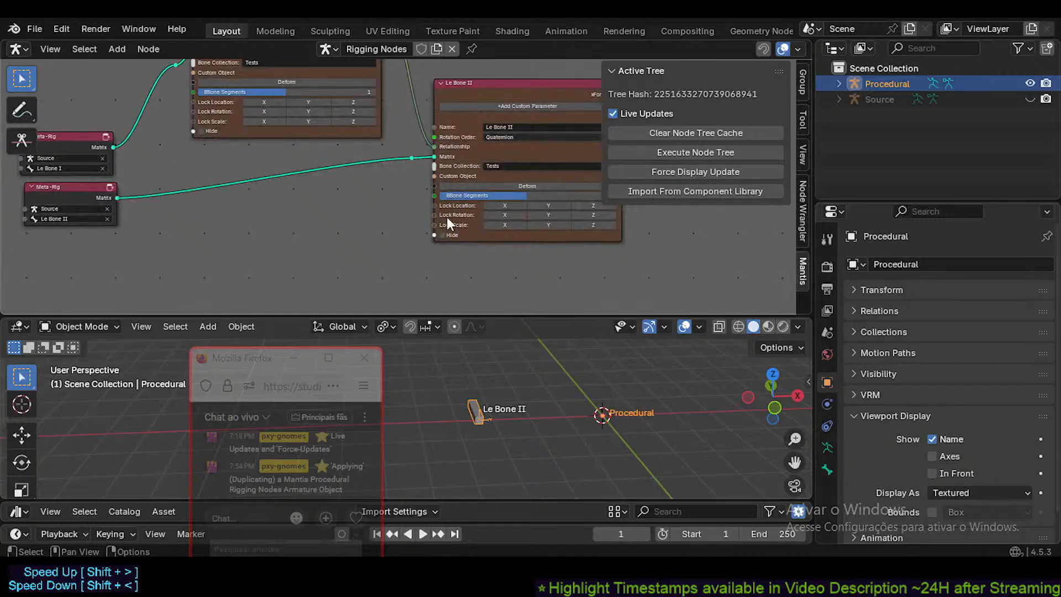
# - Select the generated Le Bone I and Le Bone II in Pose Mode to check both bones of the Procedural armature
pyautogui.scroll(2, 447, 217)
pyautogui.moveTo(460, 203); pyautogui.dragTo(322, 255, button='middle')
pyautogui.moveTo(404, 188); pyautogui.dragTo(323, 221, button='middle')
pyautogui.moveTo(390, 193); pyautogui.dragTo(660, 103, button='middle')
pyautogui.moveTo(443, 171); pyautogui.dragTo(415, 194, button='middle')
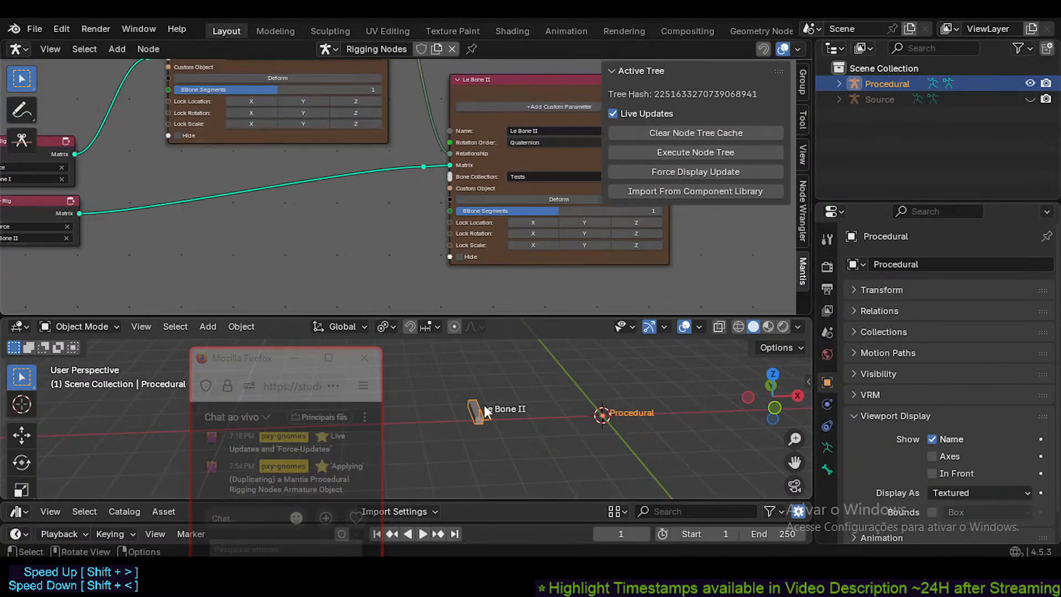
pyautogui.hotkey('ctrl', 'Tab')
pyautogui.click(479, 412)
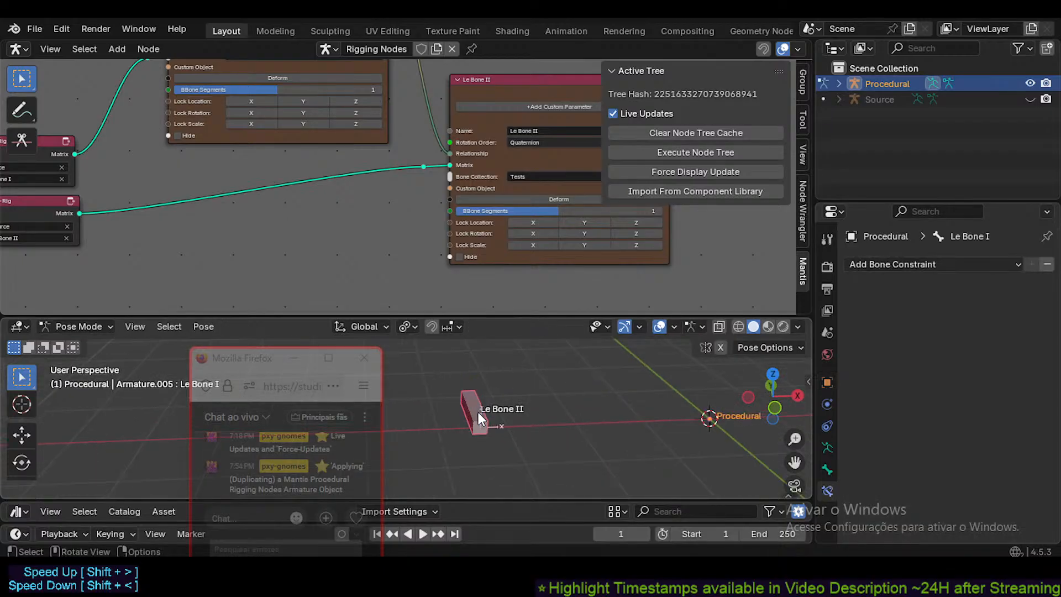
pyautogui.click(473, 412)
pyautogui.moveTo(525, 405); pyautogui.dragTo(543, 404, button='middle')
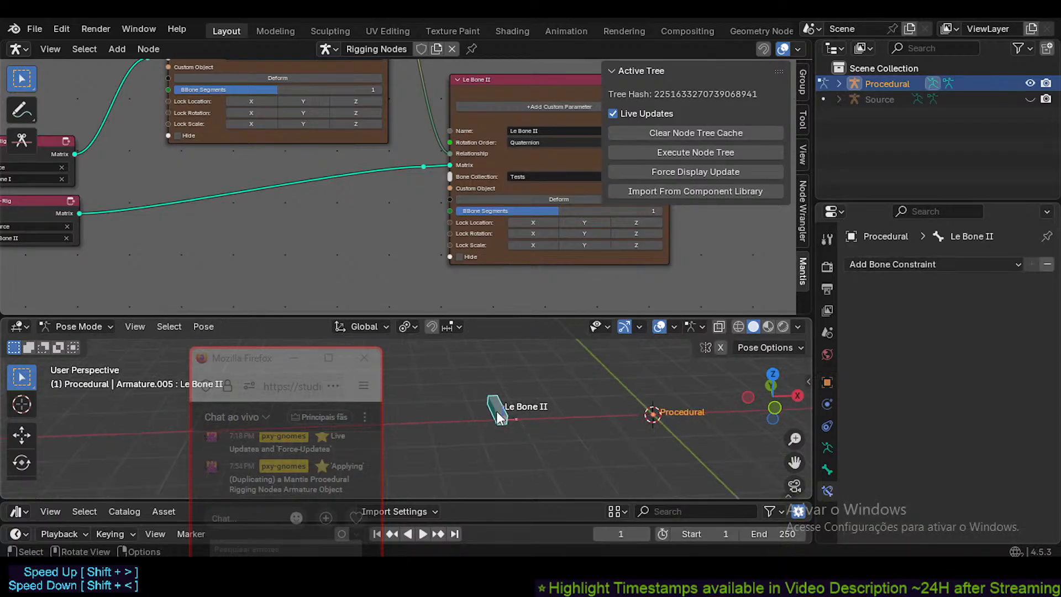
# - Clear the node tree cache, execute the node tree, and unhide the Source armature
pyautogui.click(691, 132)
pyautogui.click(693, 149)
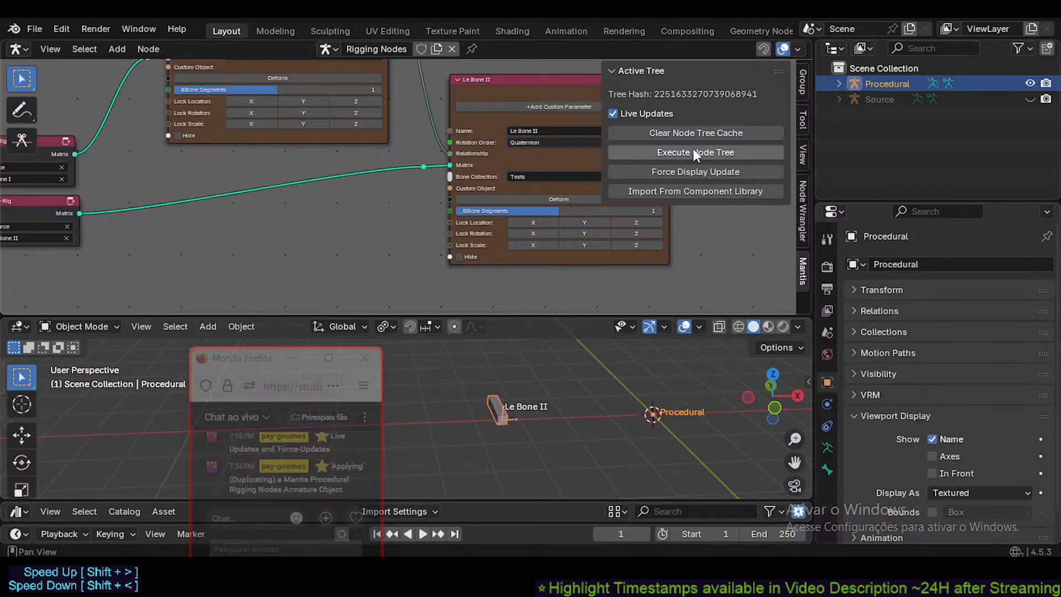
pyautogui.scroll(-3, 426, 257)
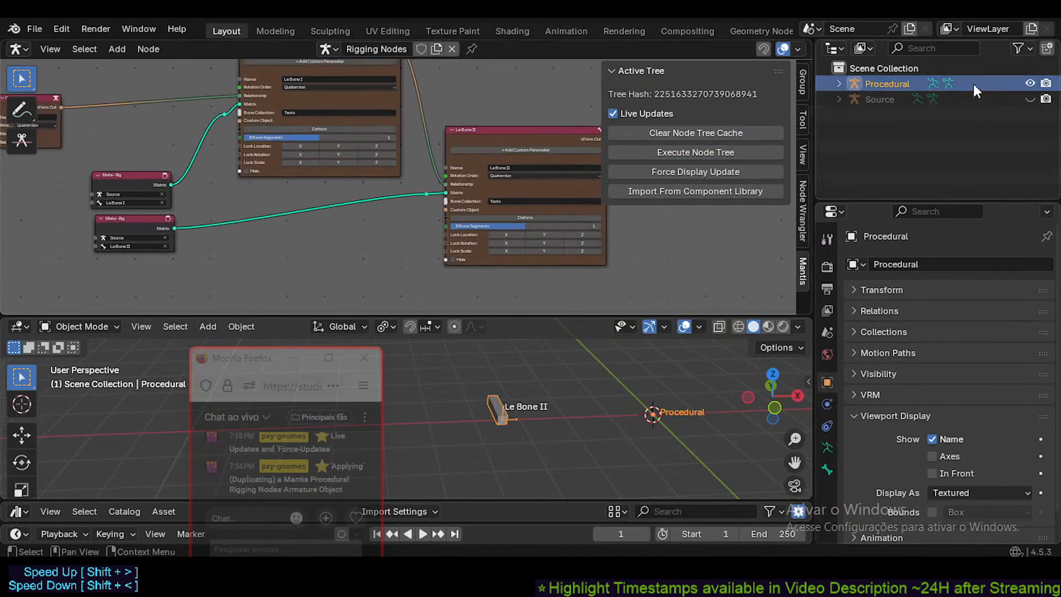
pyautogui.click(1030, 99)
pyautogui.moveTo(588, 360); pyautogui.dragTo(572, 398, button='middle')
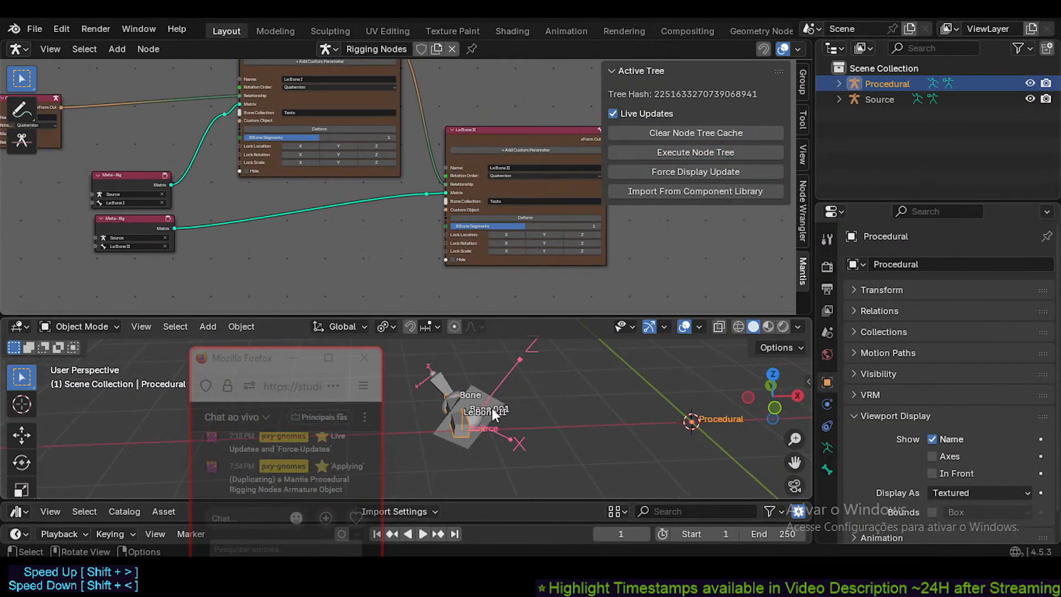
# - Move the Procedural armature away from Source towards the 3D cursor to test the stretch on Bone.001
pyautogui.press('g')
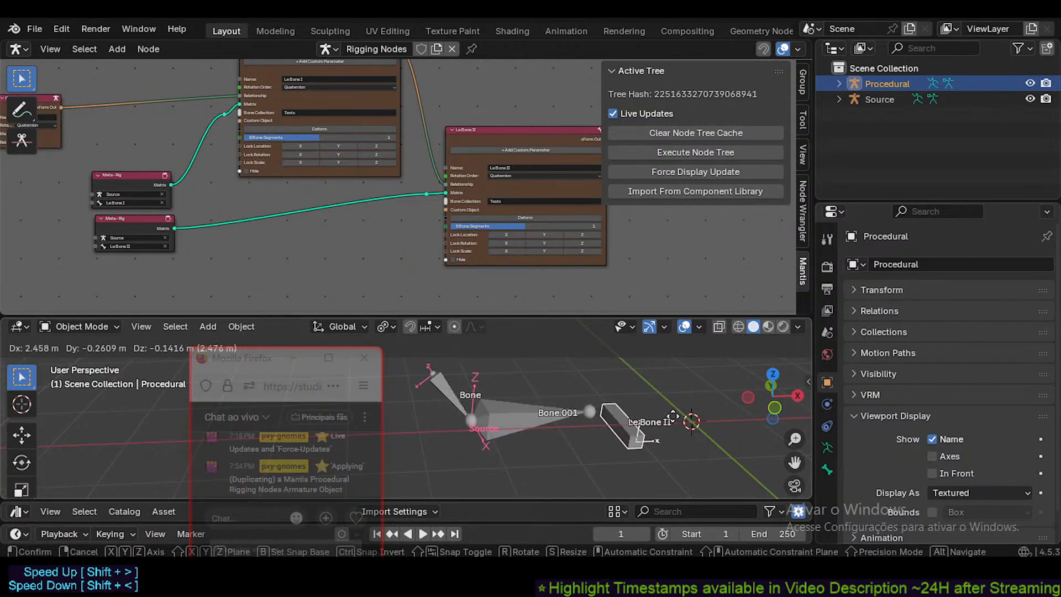
pyautogui.click(611, 418)
pyautogui.hotkey('ctrl', 'Tab')
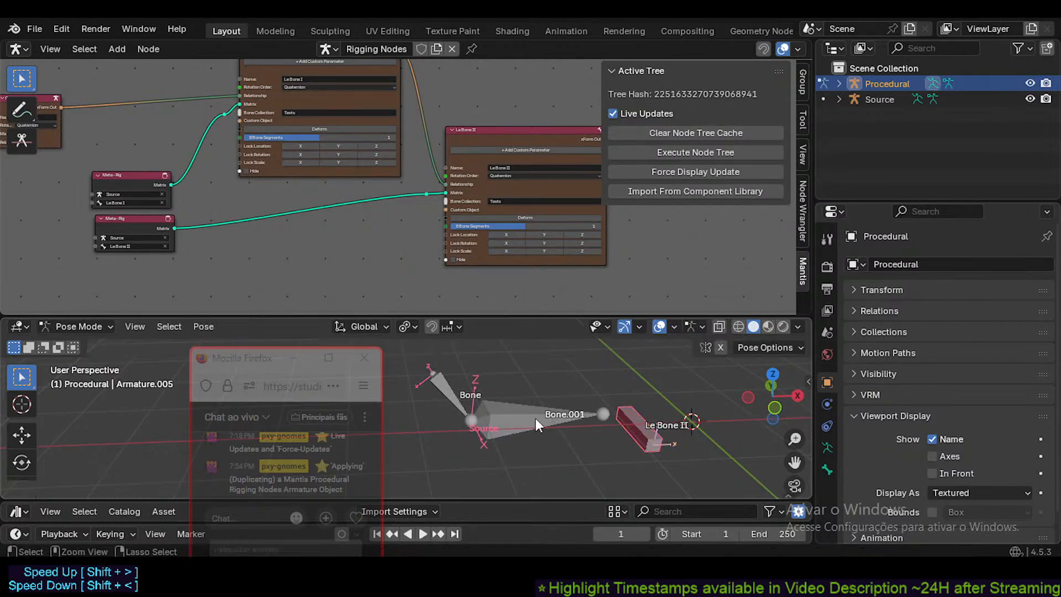
pyautogui.hotkey('ctrl', 'Tab')
# - Disable the Stretch To constraint on Source's Bone.001, then rebuild Procedural by clearing the cache and executing the node tree
pyautogui.click(515, 408)
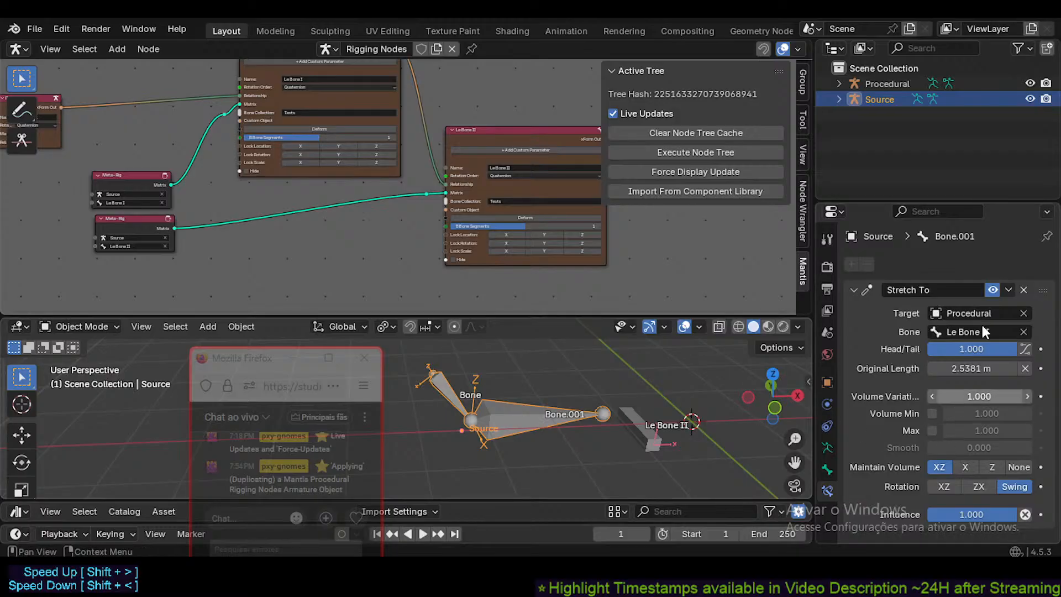
pyautogui.click(993, 290)
pyautogui.moveTo(472, 383); pyautogui.dragTo(498, 381, button='middle')
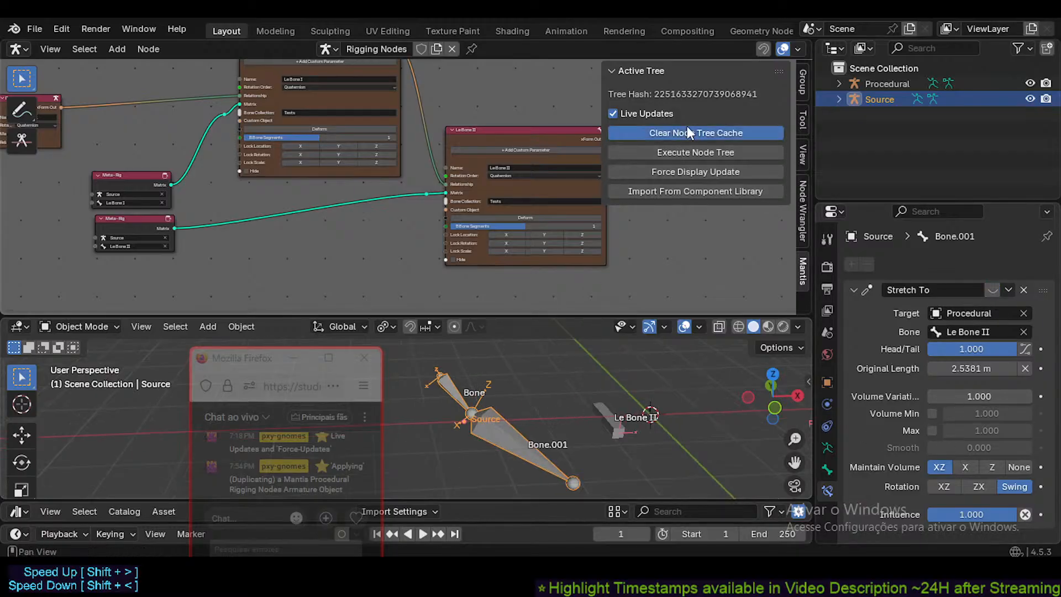
pyautogui.click(690, 151)
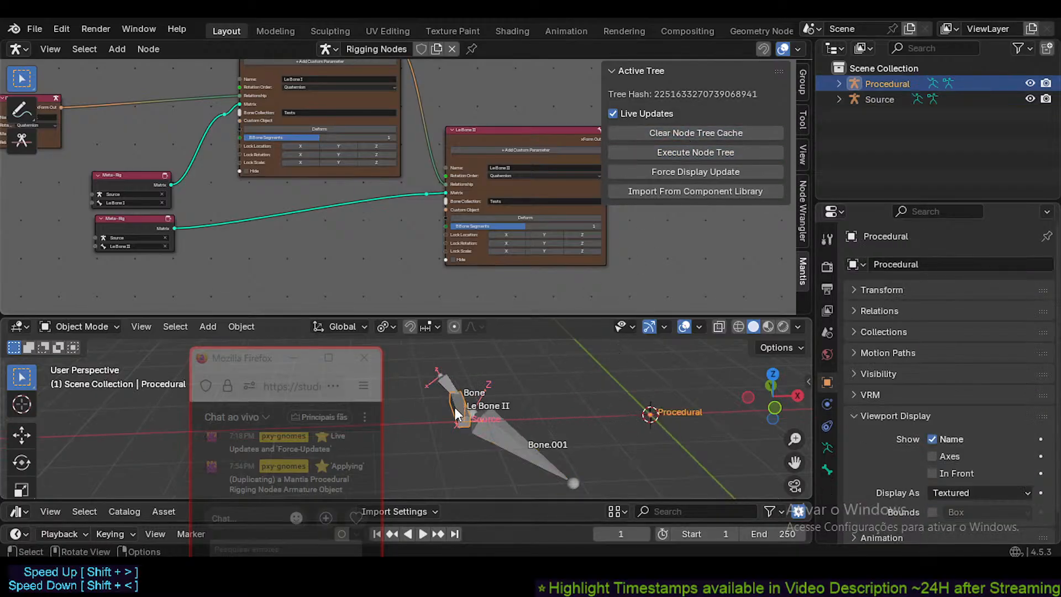
pyautogui.press('g')
pyautogui.rightClick(549, 403)
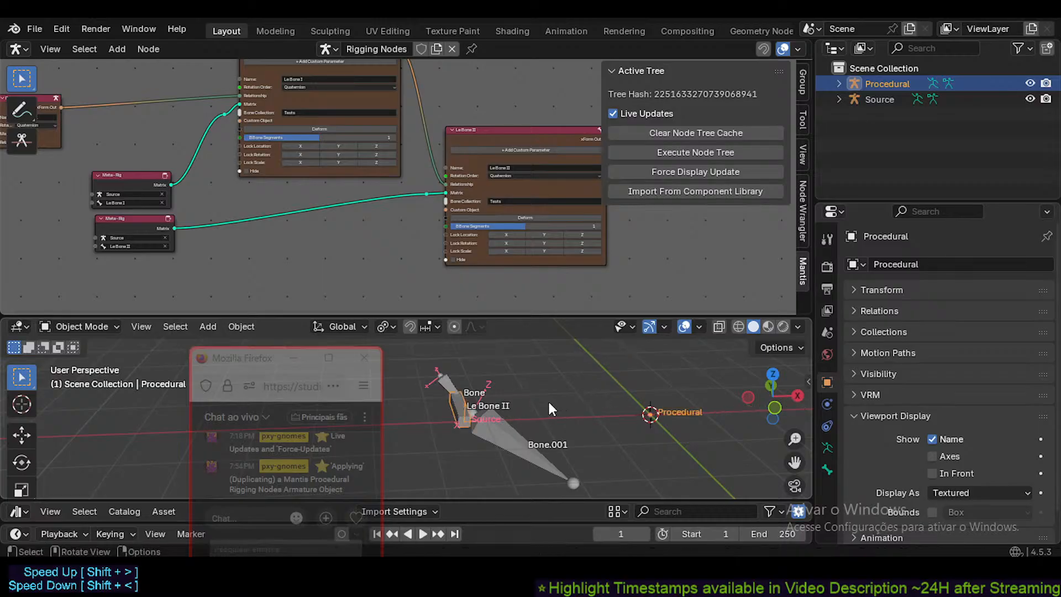
# - Remove the Stretch To constraint from Source's Bone.001 and clear the Procedural armature's location
pyautogui.click(491, 421)
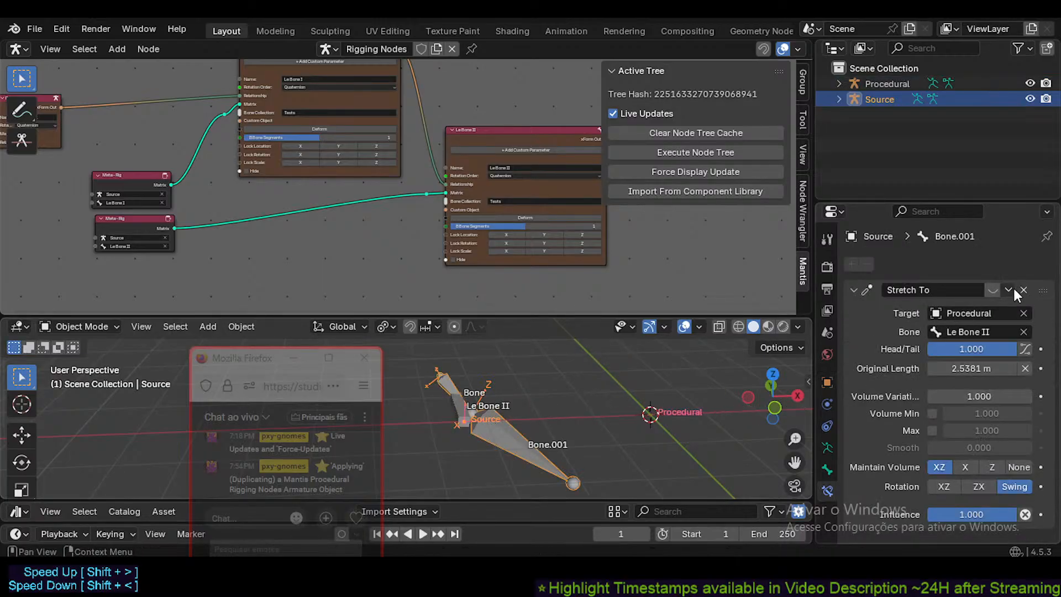
pyautogui.click(481, 418)
pyautogui.hotkey('alt', 'g')
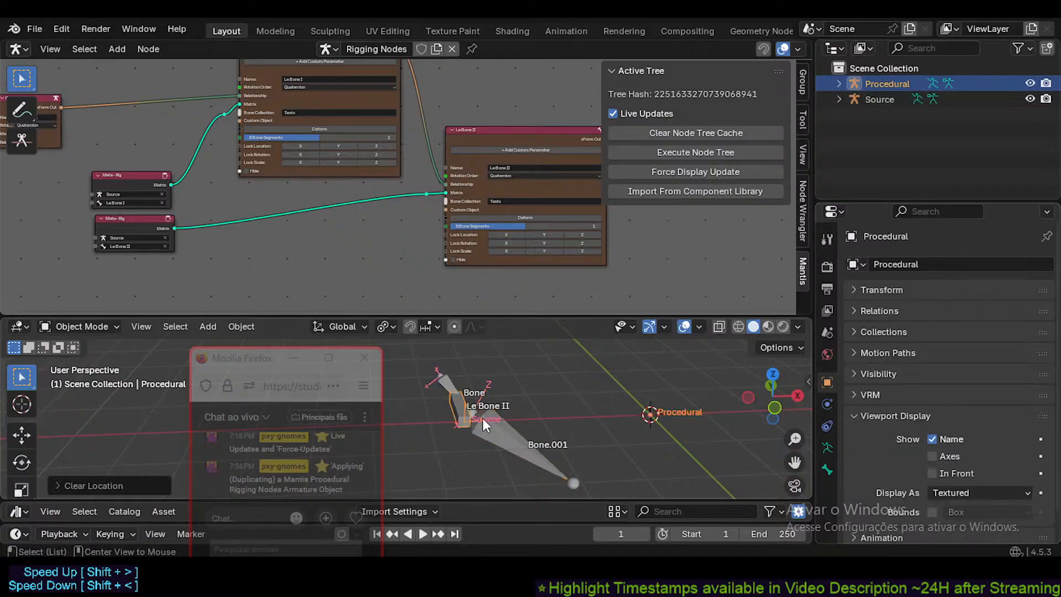
# - Clear the cache and execute the node tree, then reveal any hidden bones of Procedural in Edit Mode
pyautogui.click(669, 134)
pyautogui.click(674, 151)
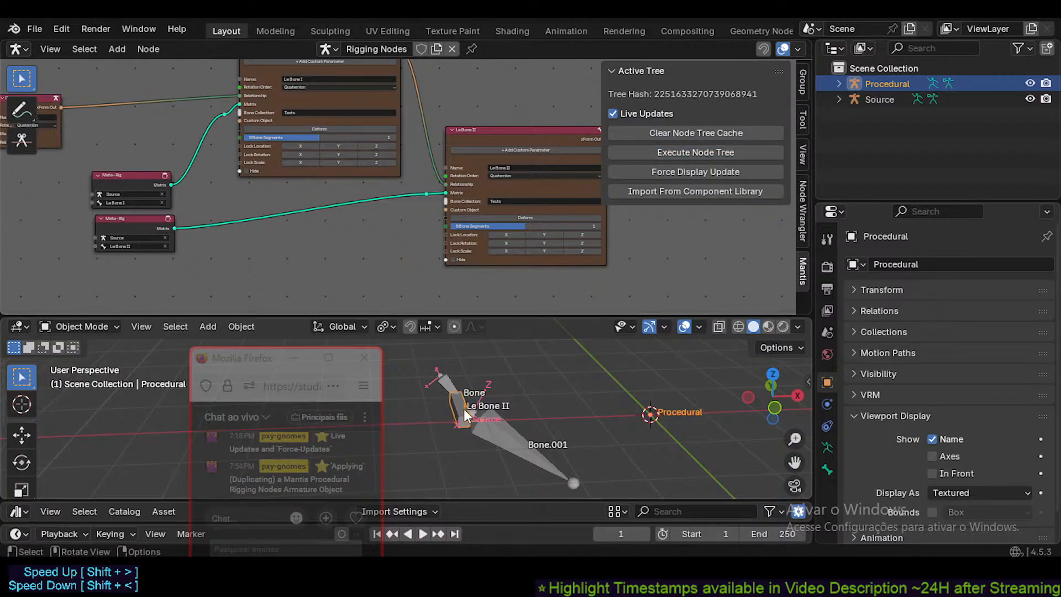
pyautogui.press('Tab')
pyautogui.keyDown('shift'); pyautogui.moveTo(613, 402); pyautogui.dragTo(507, 394, button='middle'); pyautogui.keyUp('shift')
pyautogui.hotkey('alt', 'h')
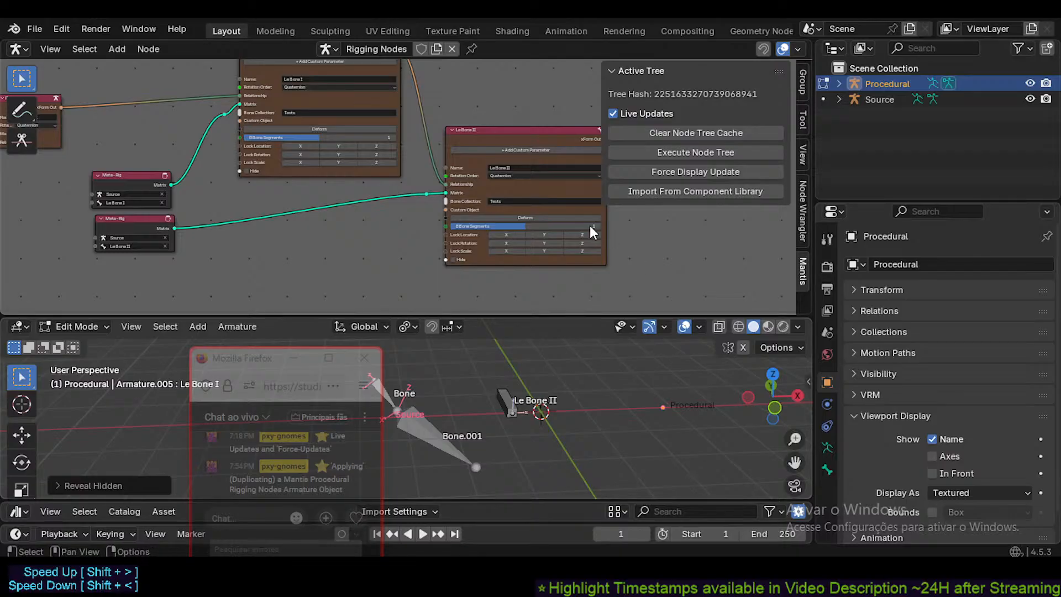
# - Toggle muting of the selected node on and off, then clear the cache and execute the node tree again
pyautogui.press('m')
pyautogui.press('m')
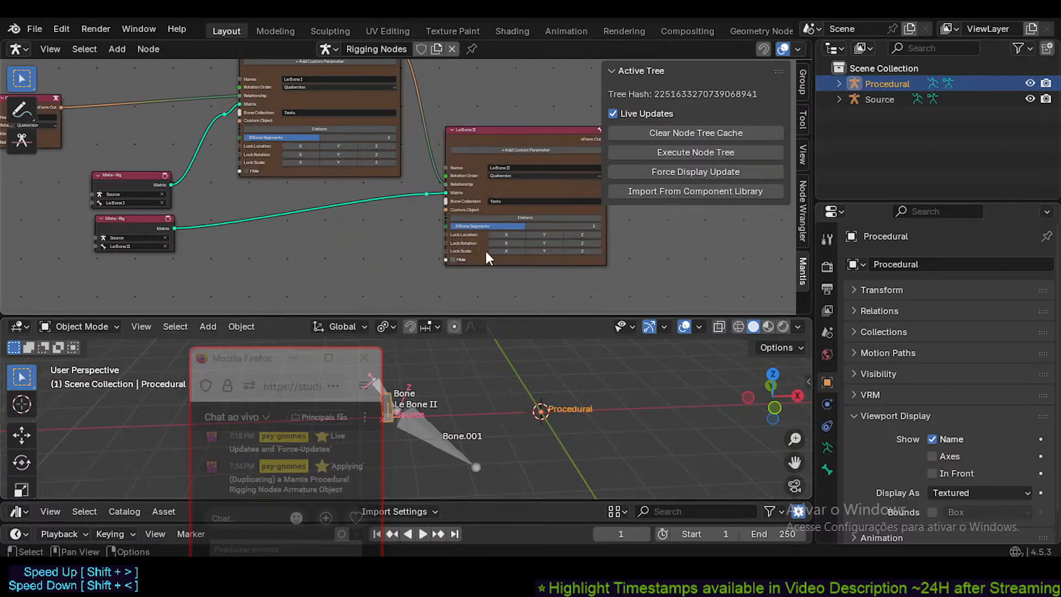
pyautogui.click(703, 135)
pyautogui.click(698, 152)
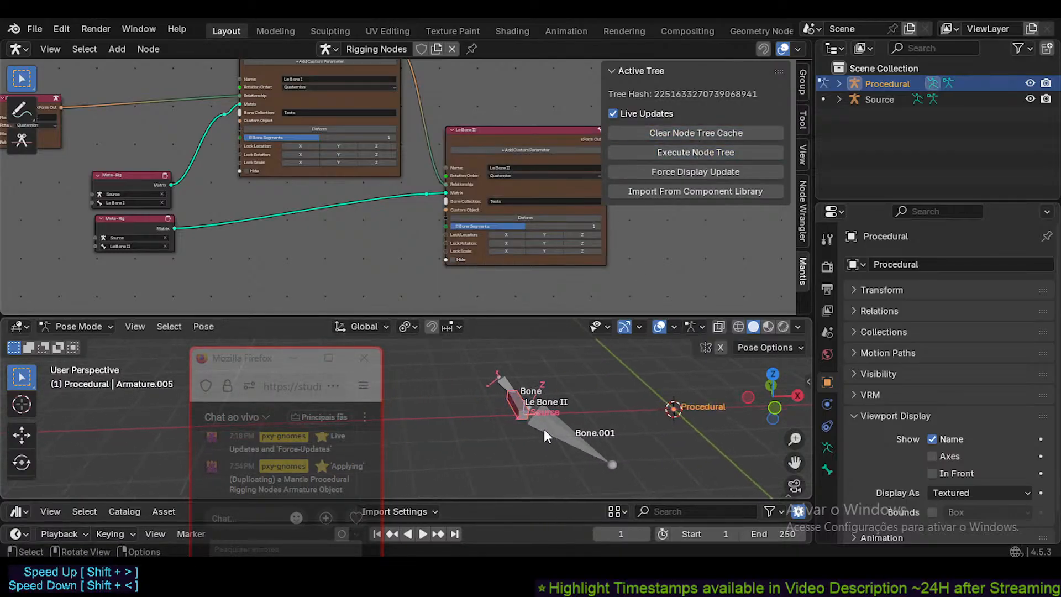
# - Move the Source armature about -2.2 m along X and clear the Procedural armature's location
pyautogui.click(555, 420)
pyautogui.press('g')
pyautogui.press('x')
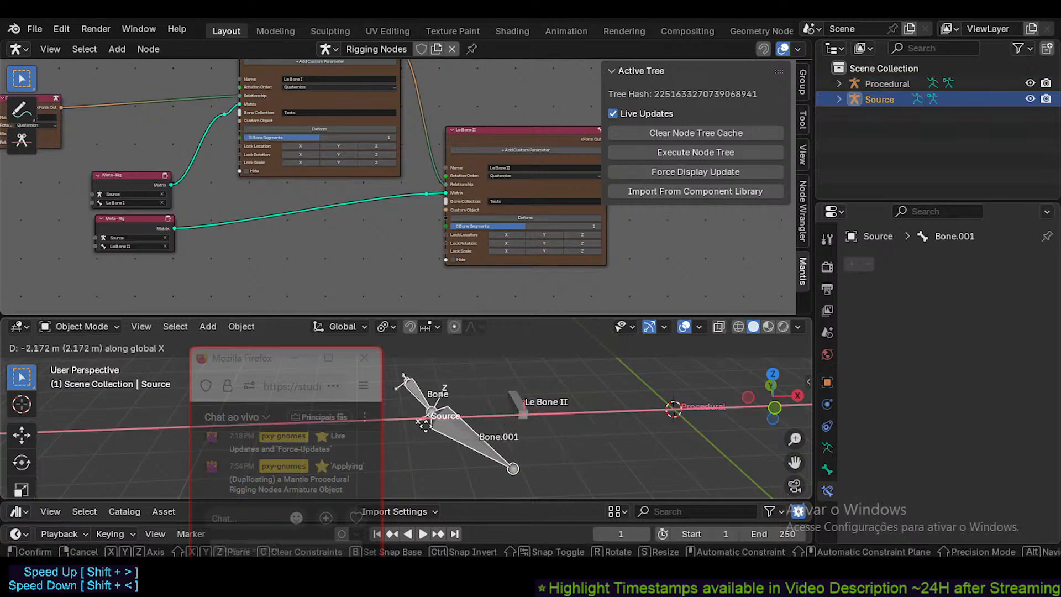
pyautogui.click(429, 426)
pyautogui.click(556, 406)
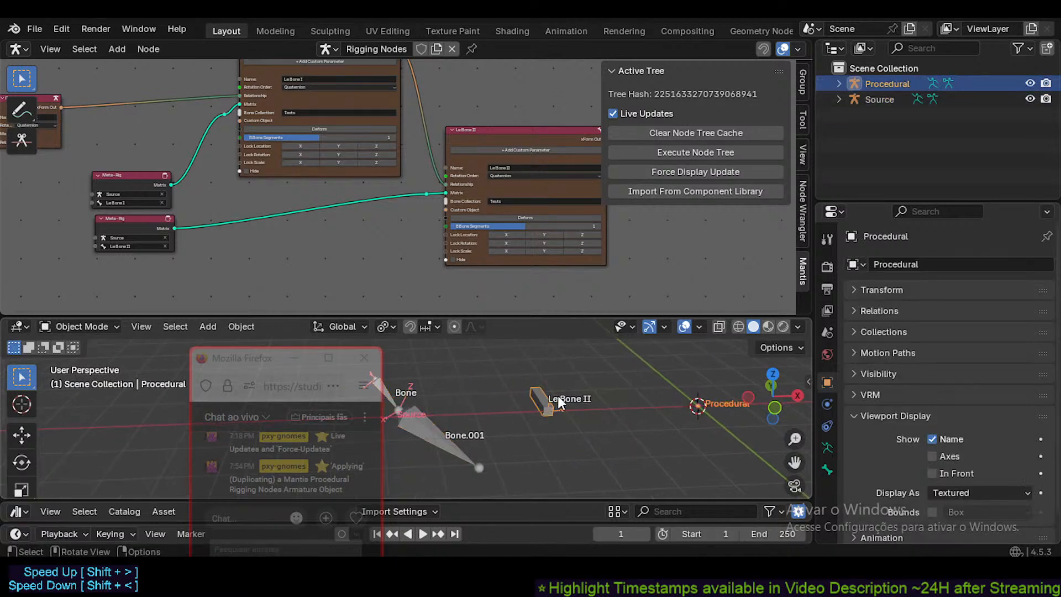
pyautogui.hotkey('alt', 'g')
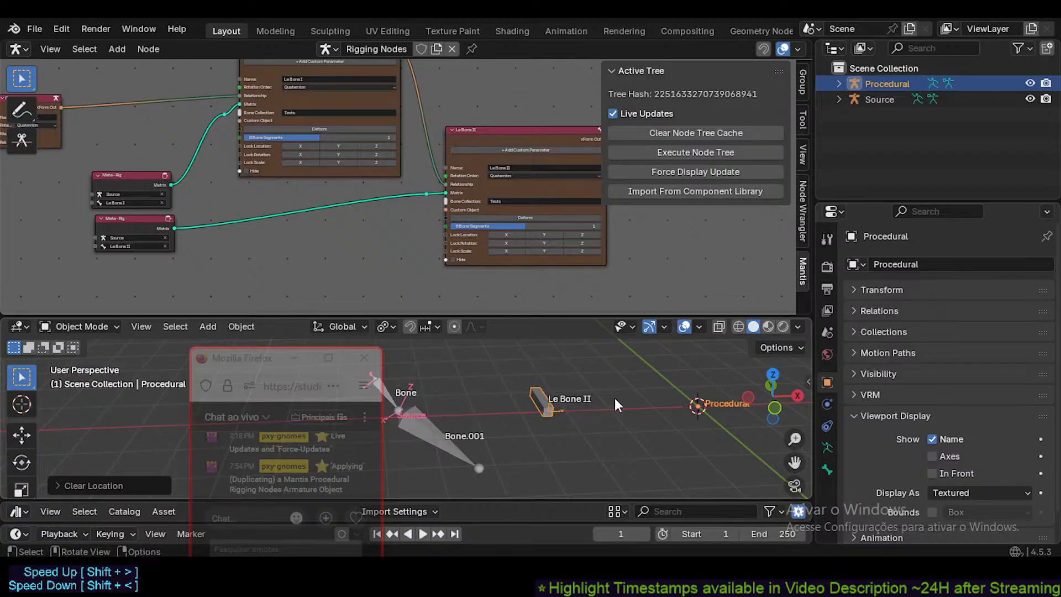
# - Put the Source armature in Pose Mode and check its two bones, Bone and Bone.001
pyautogui.click(429, 436)
pyautogui.hotkey('ctrl', 'Tab')
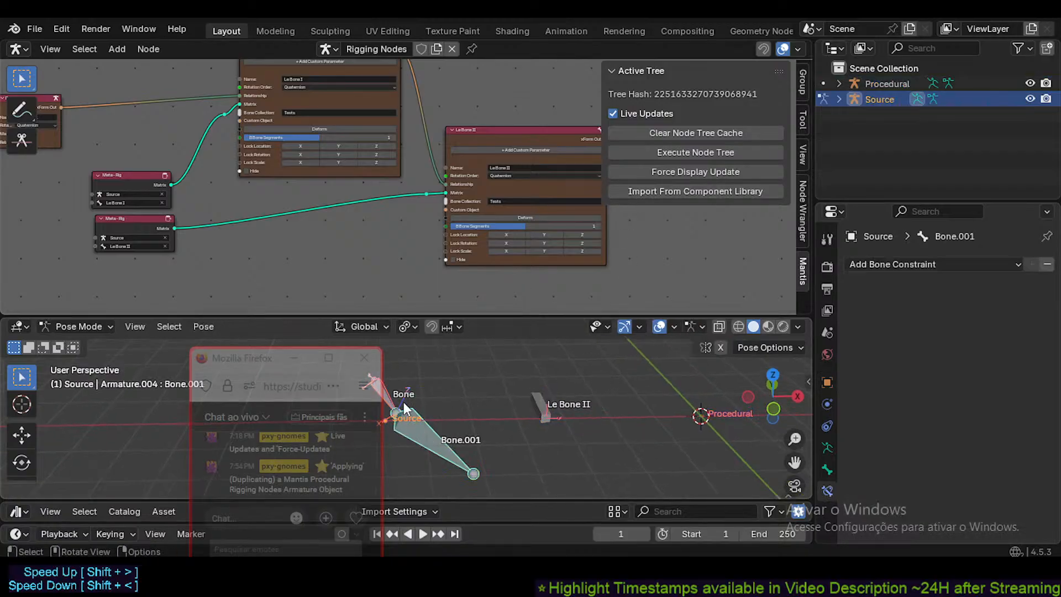
pyautogui.click(403, 403)
pyautogui.click(459, 437)
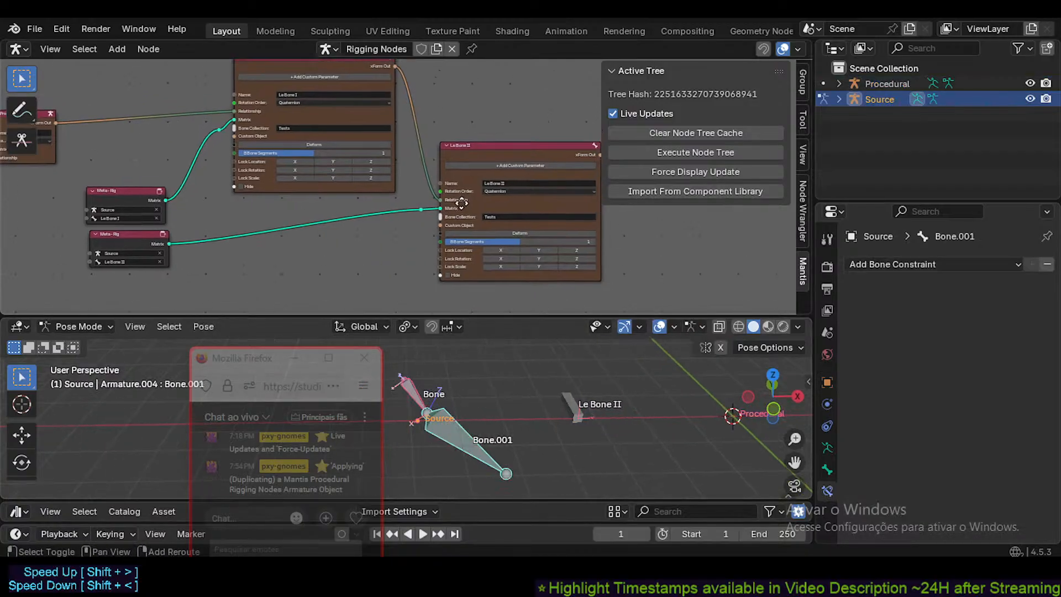
# - Detach and reattach the Matrix links on the Le Bone II and Le Bone I nodes to rebuild the rig
pyautogui.moveTo(439, 210)
pyautogui.mouseDown()
pyautogui.moveTo(416, 237)
pyautogui.moveTo(439, 211)
pyautogui.mouseUp()
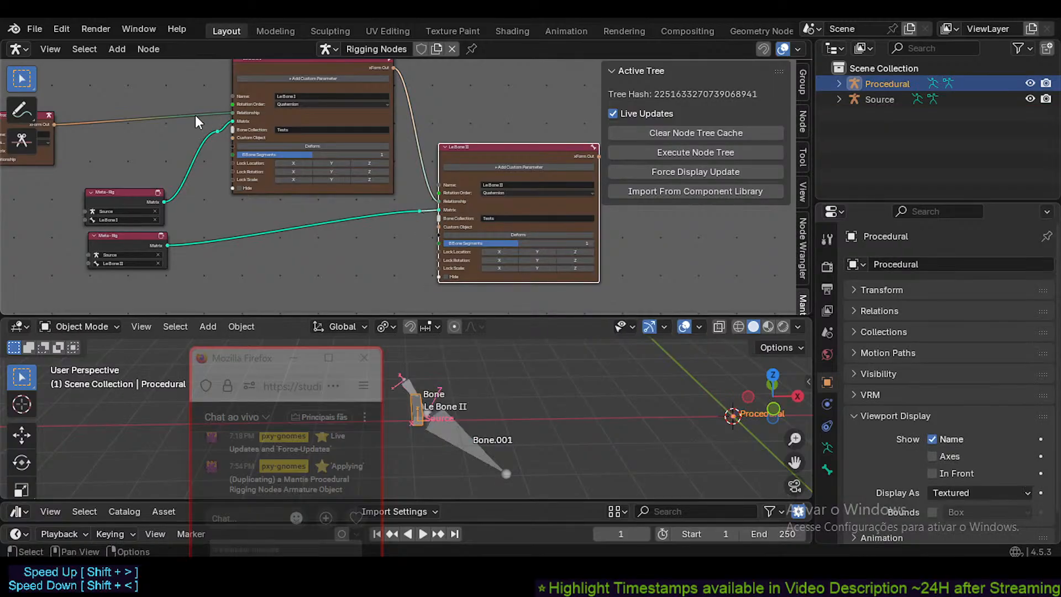
pyautogui.click(235, 127)
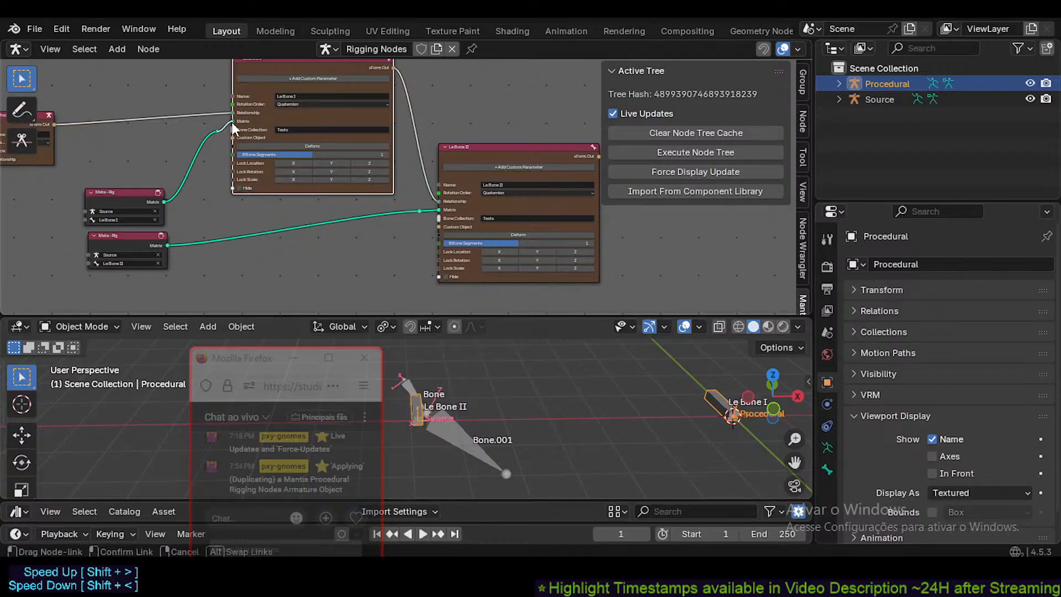
pyautogui.moveTo(488, 360); pyautogui.dragTo(450, 410, button='middle')
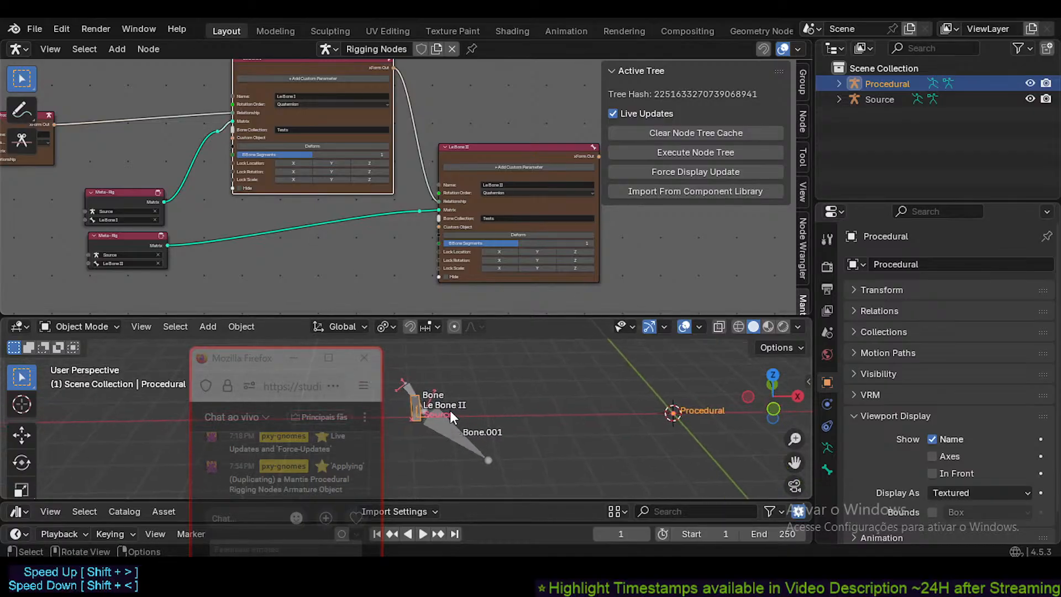
# - Move the Procedural armature along the X axis, away from the Source armature
pyautogui.press('g')
pyautogui.press('x')
pyautogui.click(580, 418)
pyautogui.keyDown('shift'); pyautogui.moveTo(580, 418); pyautogui.dragTo(545, 422, button='middle'); pyautogui.keyUp('shift')
pyautogui.scroll(-1, 518, 269)
# - Examine the Meta-Rig nodes' armature and bone fields, their Matrix links and the Source armature they refer to
pyautogui.moveTo(439, 266); pyautogui.dragTo(414, 375, button='middle')
pyautogui.moveTo(353, 272); pyautogui.dragTo(390, 185, button='middle')
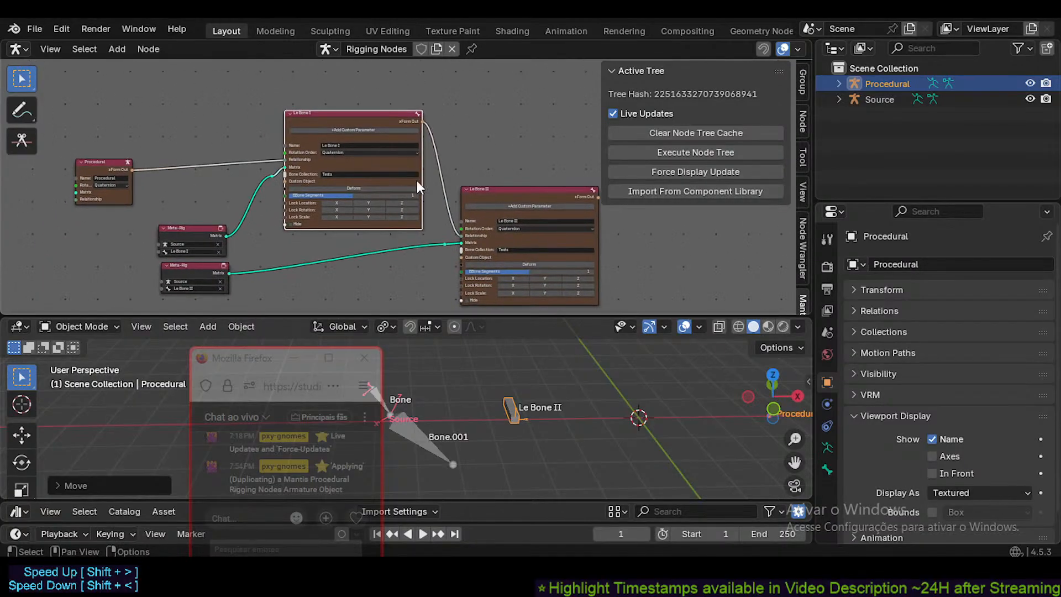
pyautogui.scroll(2, 415, 178)
pyautogui.moveTo(285, 178); pyautogui.dragTo(289, 41, button='middle')
pyautogui.moveTo(178, 230); pyautogui.dragTo(452, 218, button='middle')
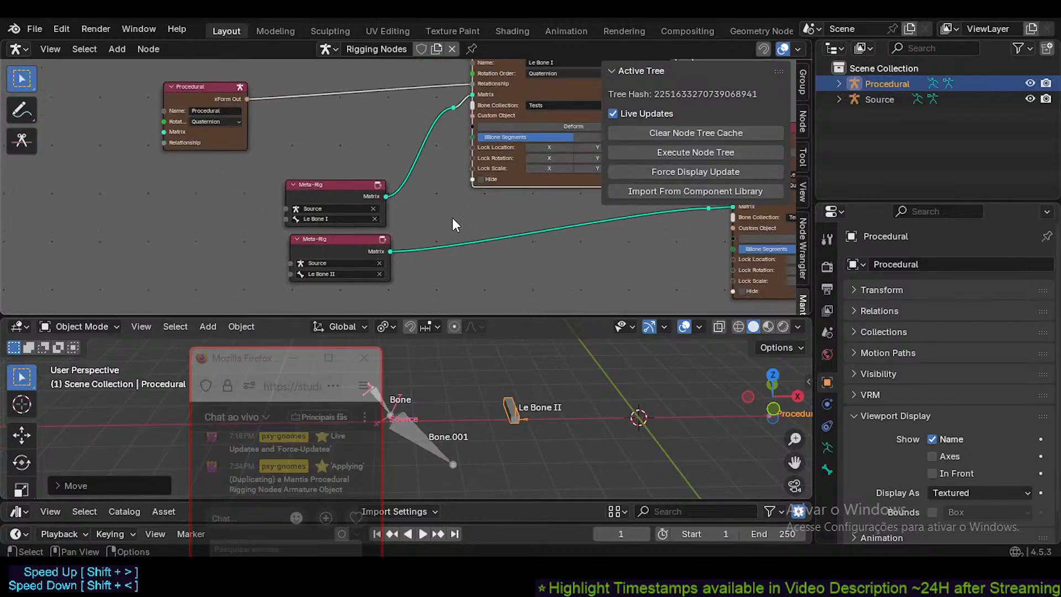
pyautogui.moveTo(350, 186); pyautogui.dragTo(291, 197, button='middle')
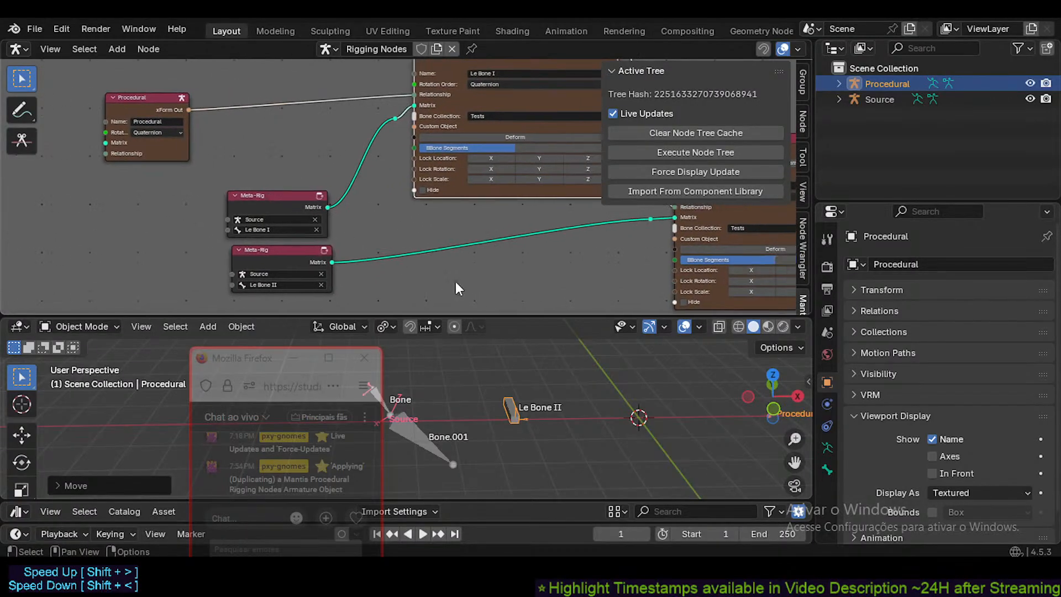
pyautogui.click(413, 423)
pyautogui.moveTo(615, 407); pyautogui.dragTo(479, 419, button='middle')
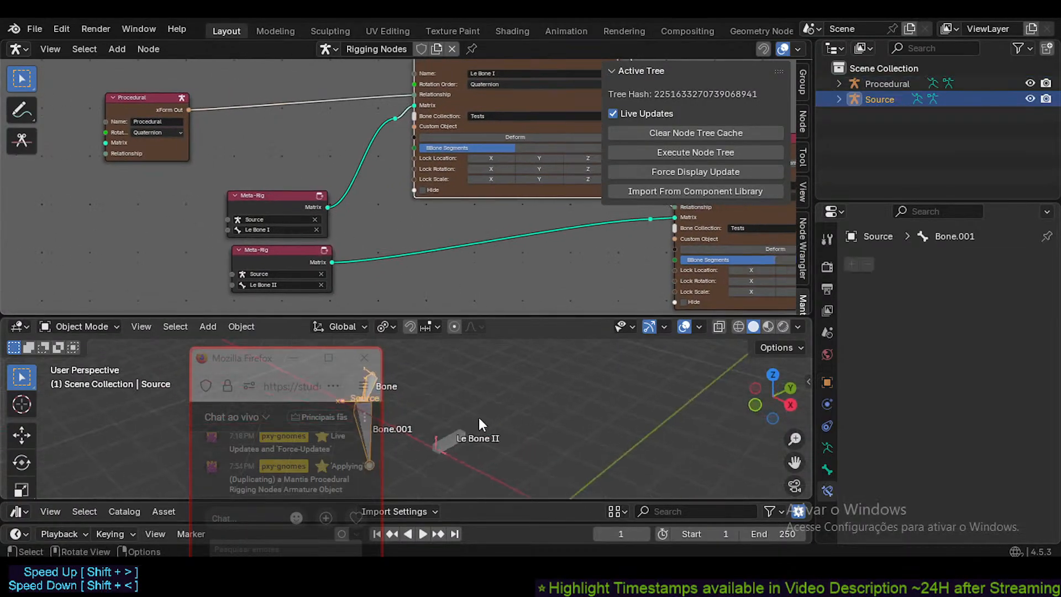
# - Edit the Procedural armature with X-Ray enabled and move the tip of Le Bone II outward to lengthen the bone
pyautogui.click(456, 435)
pyautogui.press('Tab')
pyautogui.hotkey('alt', 'z')
pyautogui.press('c')
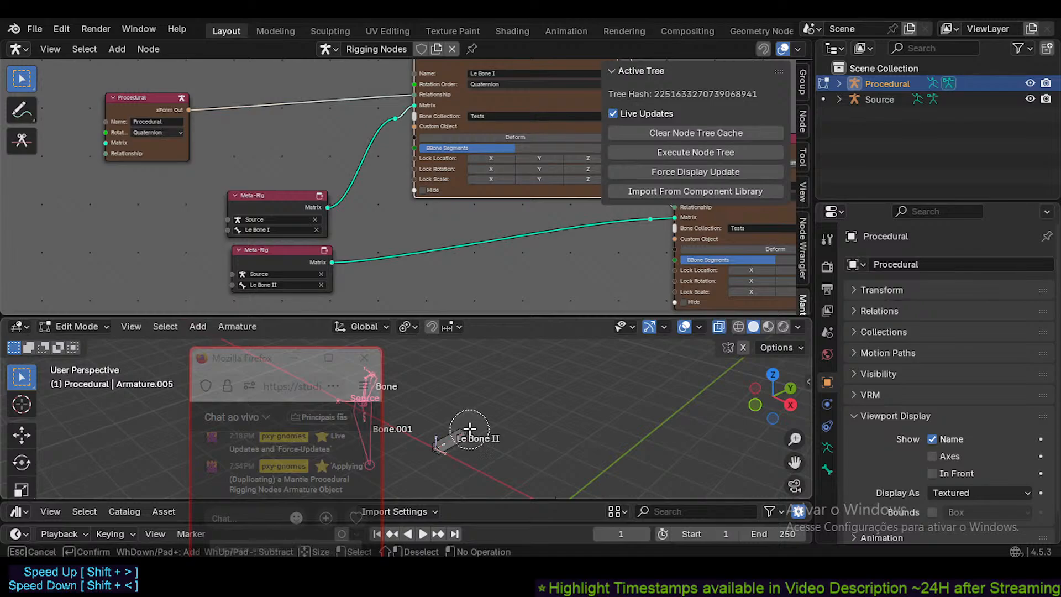
pyautogui.click(469, 430)
pyautogui.rightClick(469, 430)
pyautogui.press('g')
pyautogui.click(521, 411)
# - Move the root joint of Le Bone II away from its tip in Edit Mode
pyautogui.hotkey('alt', 'a')
pyautogui.press('c')
pyautogui.click(440, 448)
pyautogui.rightClick(439, 448)
pyautogui.press('g')
pyautogui.click(462, 470)
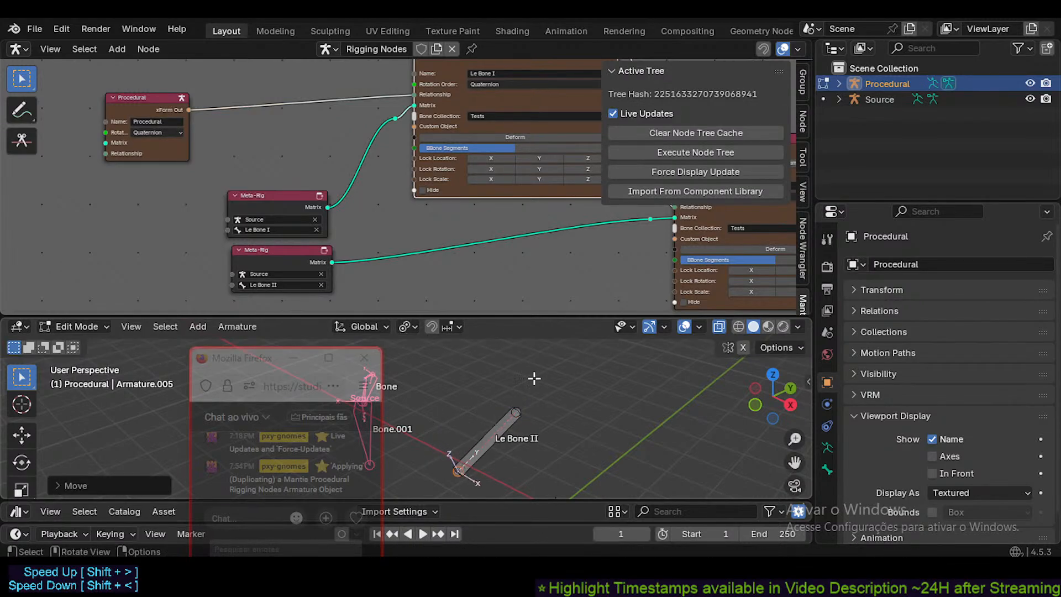
# - Disconnect the Procedural node's xForm Out from Le Bone I's Relationship input and reconnect it to rebuild the rig
pyautogui.scroll(-2, 481, 165)
pyautogui.moveTo(428, 160); pyautogui.dragTo(386, 206, button='middle')
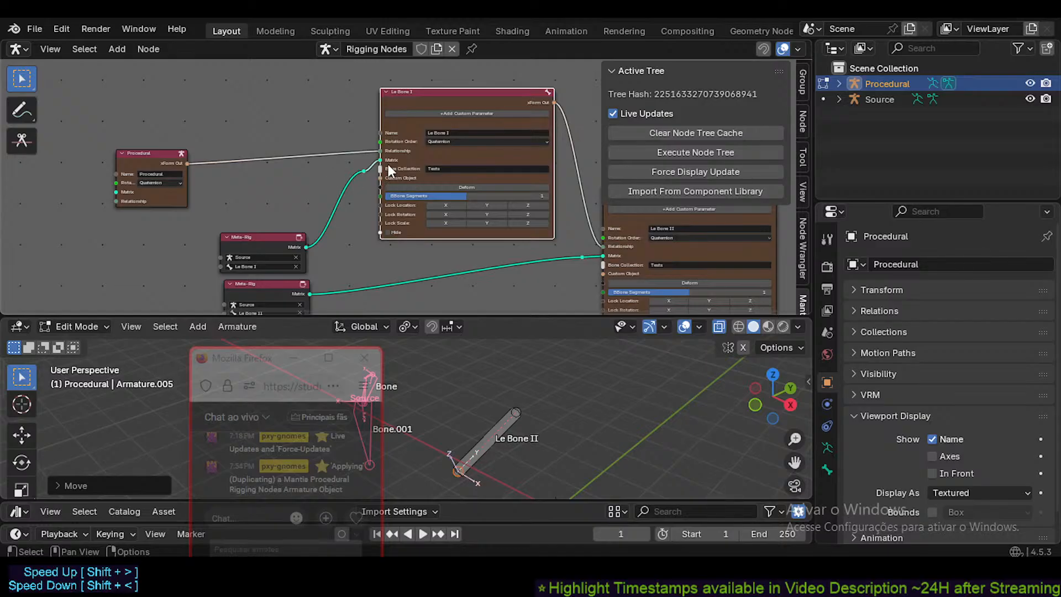
pyautogui.moveTo(381, 152); pyautogui.dragTo(311, 160)
pyautogui.moveTo(180, 162); pyautogui.dragTo(379, 151)
# - Return the Procedural armature to Object Mode and move it away from the Source armature
pyautogui.moveTo(443, 435); pyautogui.dragTo(492, 421, button='middle')
pyautogui.press('Tab')
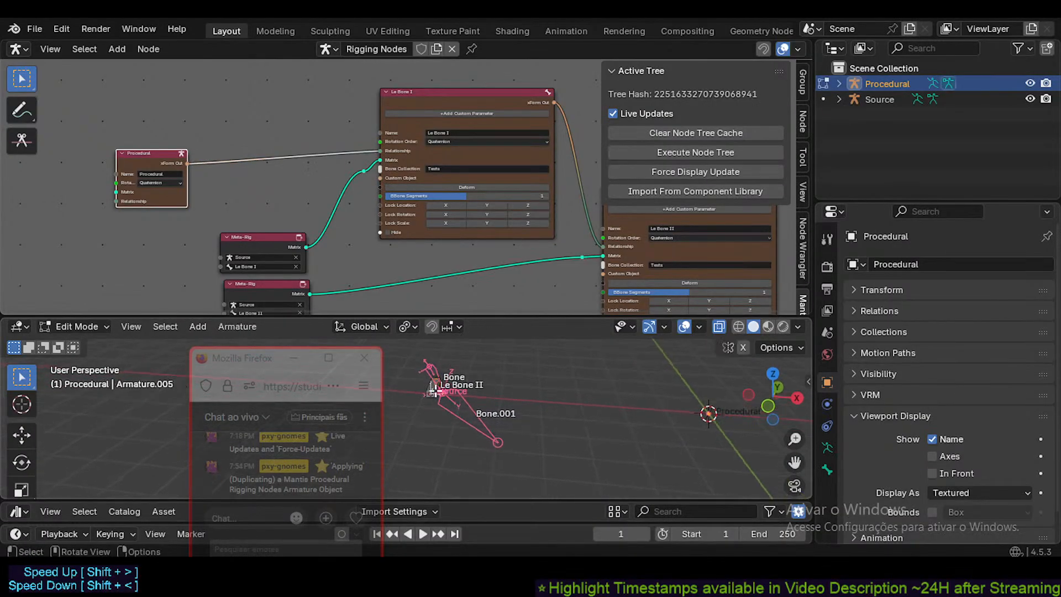
pyautogui.press('Tab')
pyautogui.press('g')
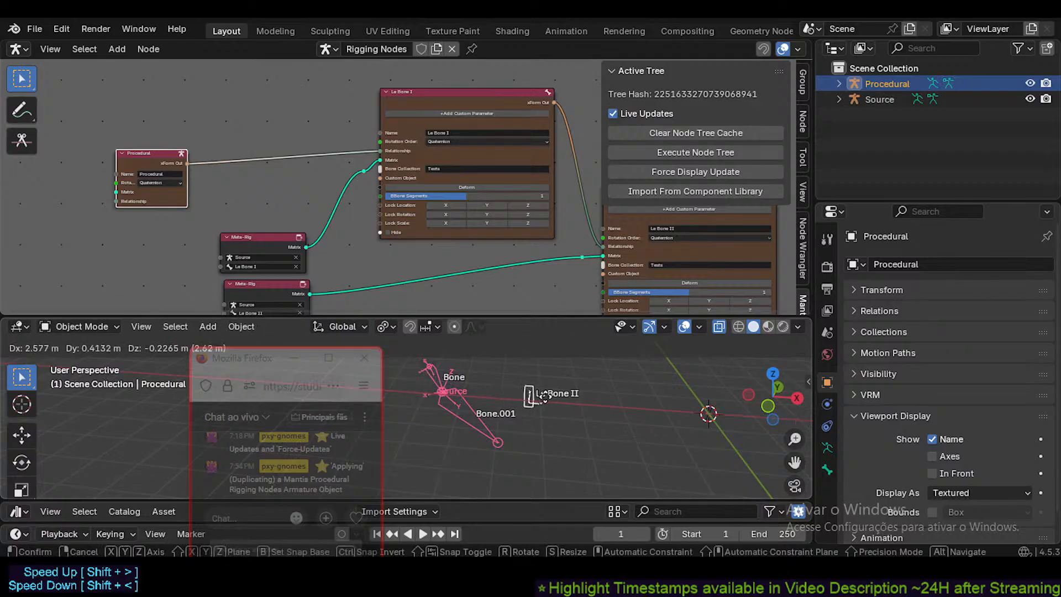
pyautogui.click(556, 395)
# - Replace the bone in the Meta-Rig node feeding Le Bone I with Bone, and in the one feeding Le Bone II with Bone.001
pyautogui.moveTo(433, 210); pyautogui.dragTo(373, 193, button='middle')
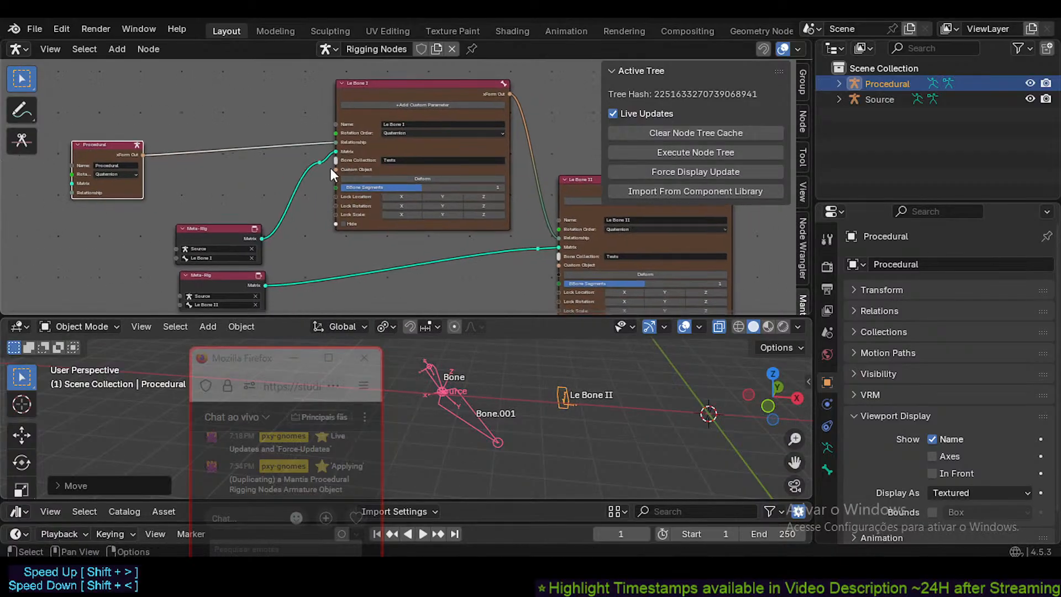
pyautogui.moveTo(288, 262); pyautogui.dragTo(319, 241, button='middle')
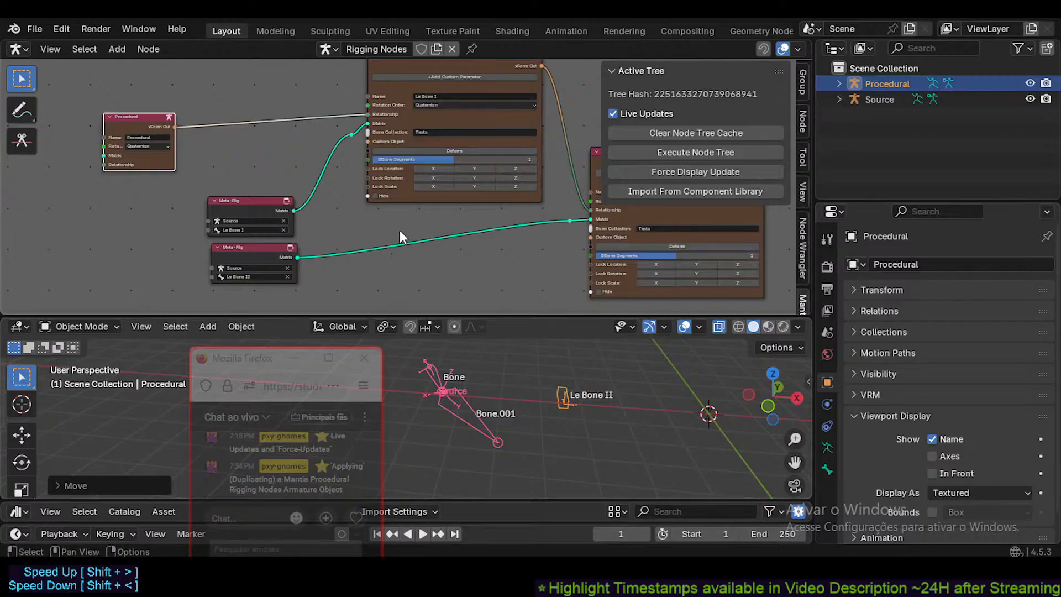
pyautogui.moveTo(403, 236); pyautogui.dragTo(355, 237, button='middle')
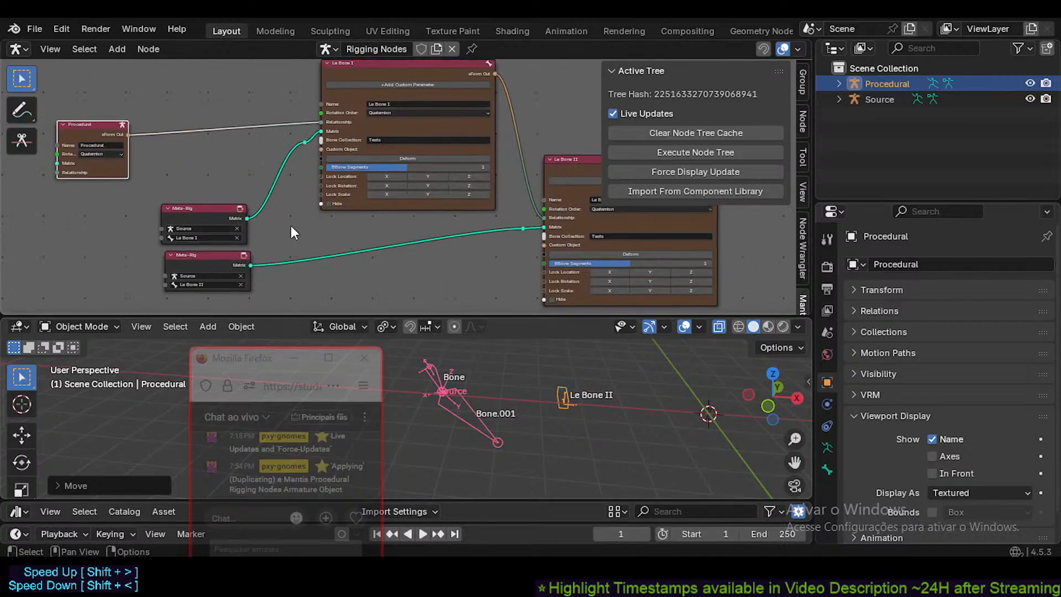
pyautogui.scroll(2, 253, 235)
pyautogui.click(193, 240)
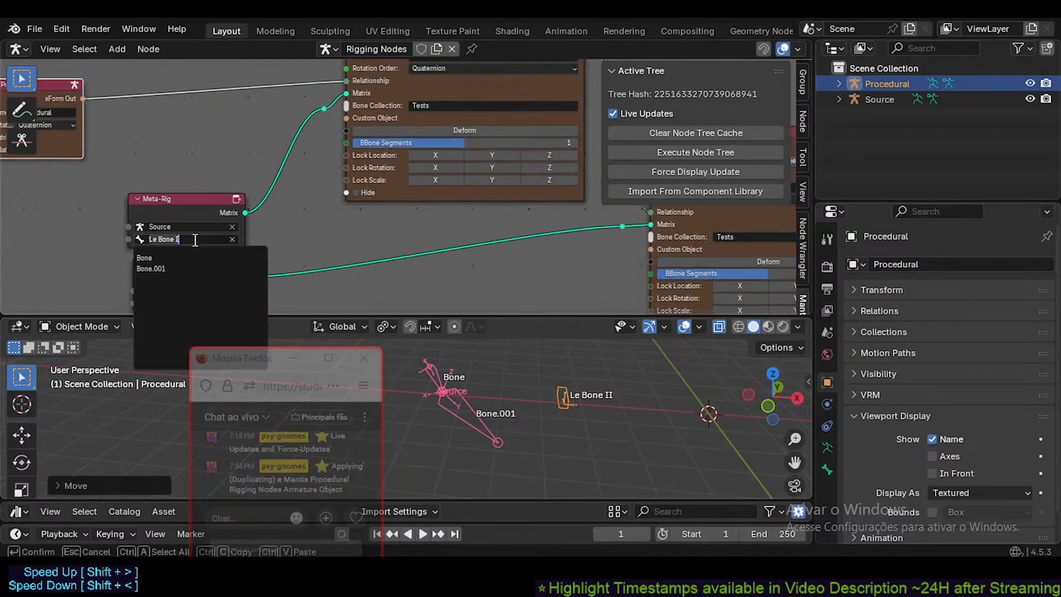
pyautogui.click(299, 224)
pyautogui.moveTo(318, 236); pyautogui.dragTo(398, 236, button='middle')
pyautogui.click(314, 240)
pyautogui.click(253, 239)
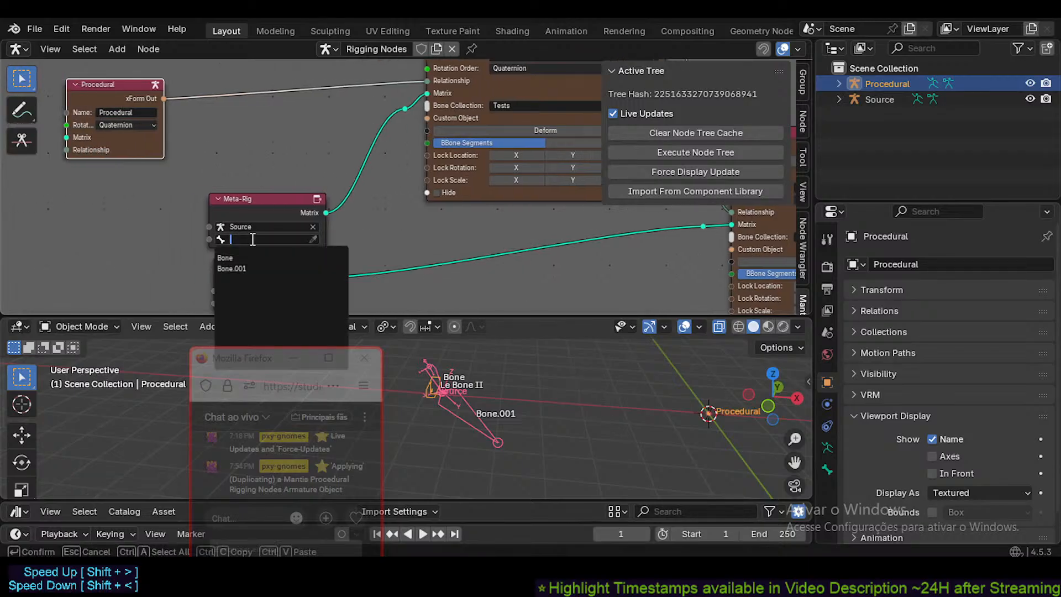
pyautogui.click(229, 258)
pyautogui.click(251, 303)
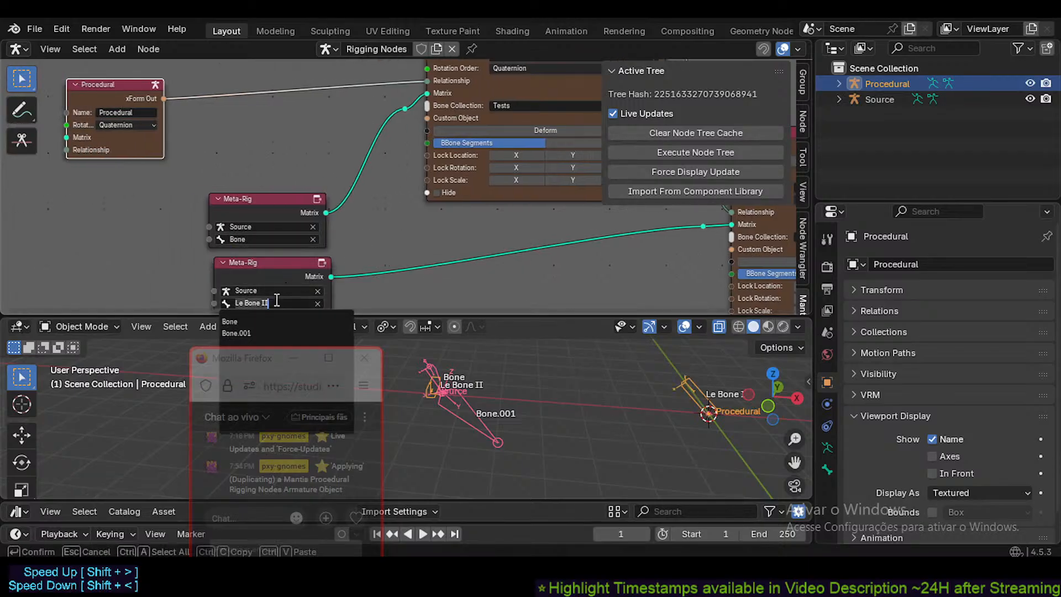
pyautogui.click(250, 333)
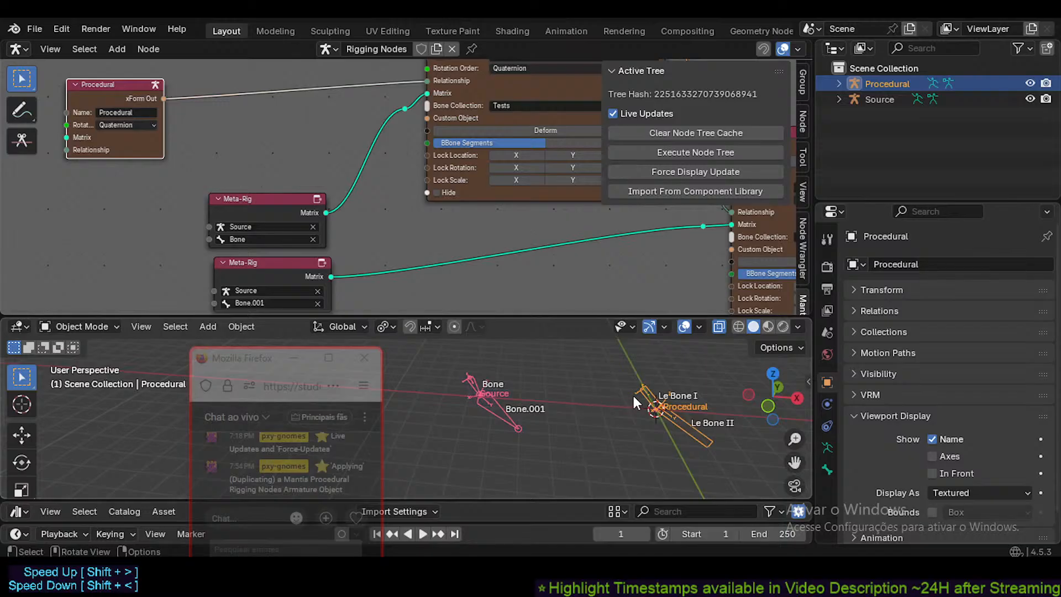
# - Put the Source and Procedural armatures in Pose Mode together and add a Stretch To constraint to Bone.001
pyautogui.hotkey('ctrl', 'Tab')
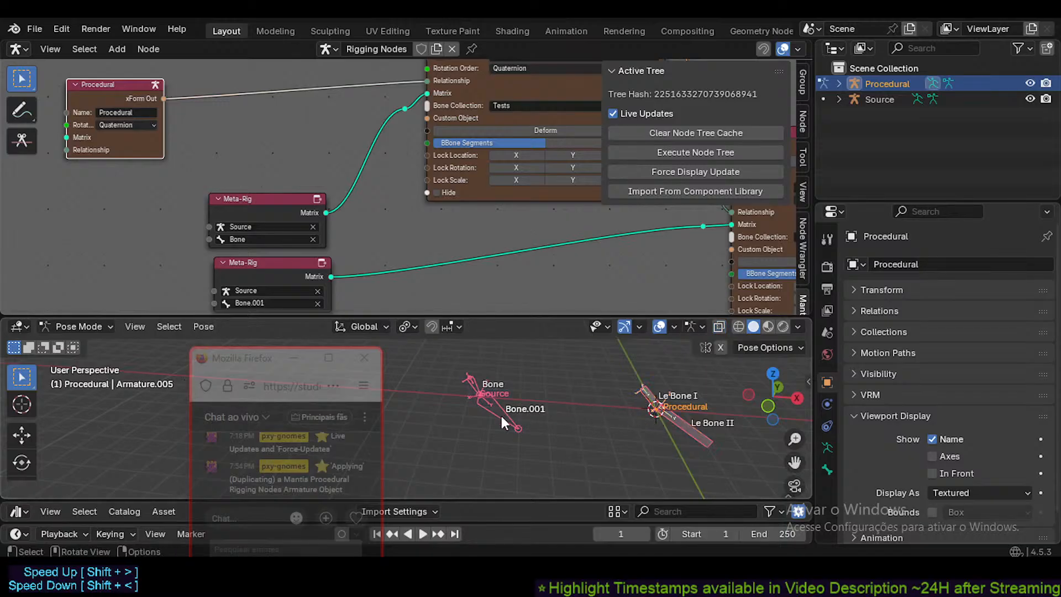
pyautogui.hotkey('ctrl', 'Tab')
pyautogui.click(512, 405)
pyautogui.keyDown('shift'); pyautogui.click(683, 425); pyautogui.keyUp('shift')
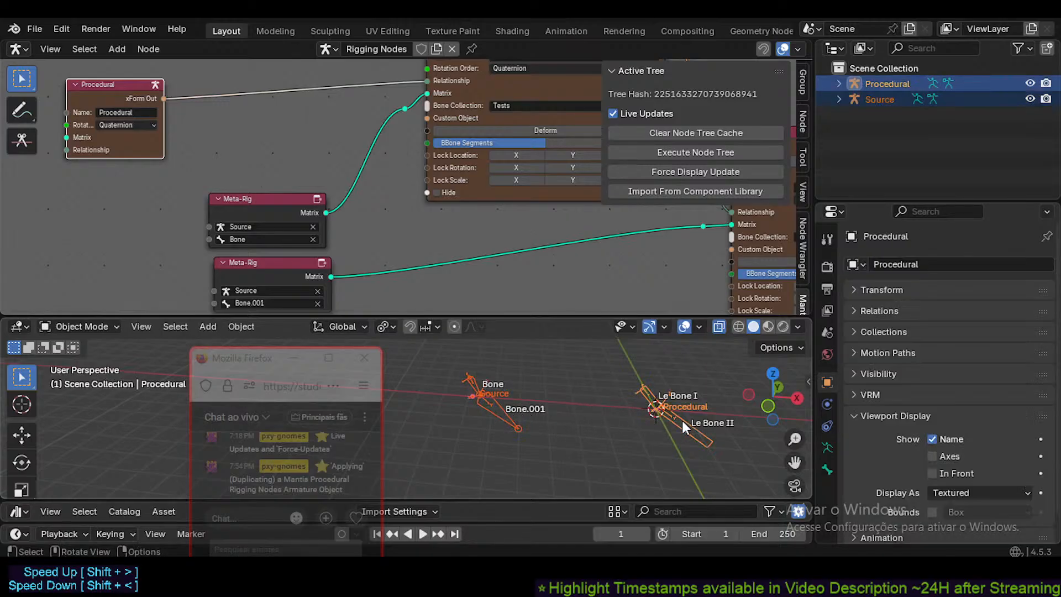
pyautogui.hotkey('ctrl', 'Tab')
pyautogui.click(499, 410)
pyautogui.click(891, 264)
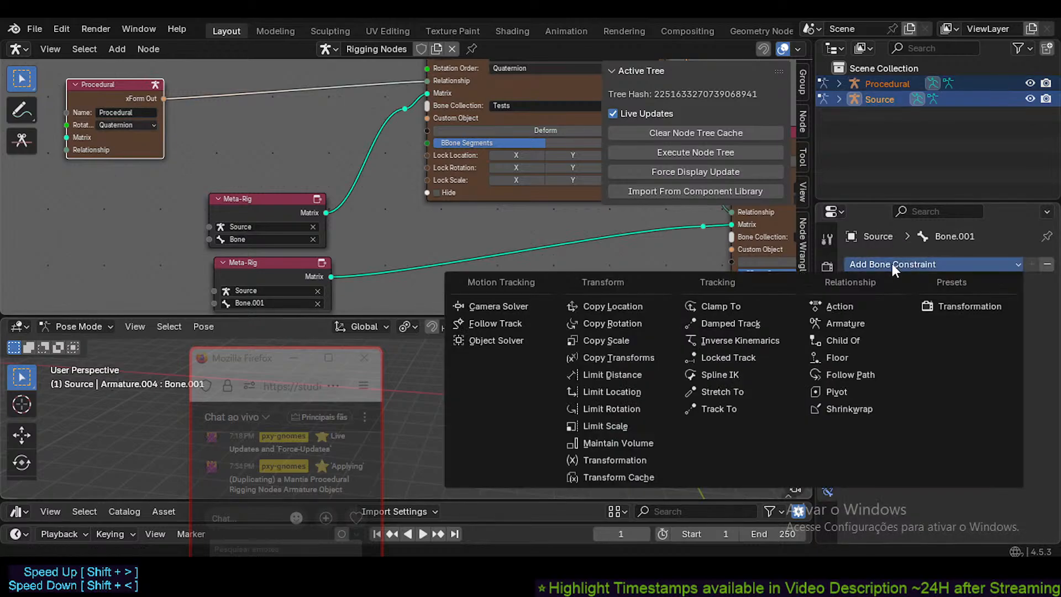
pyautogui.click(734, 388)
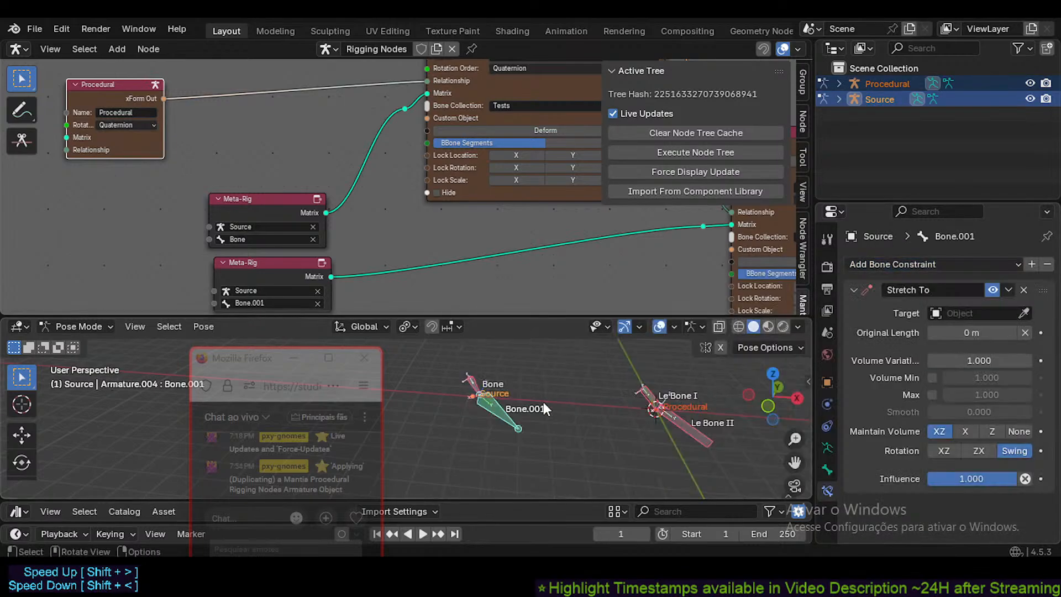
# - Duplicate Bone.001 in Edit Mode, place the copy below the original and clear the copy's parent
pyautogui.press('Tab')
pyautogui.hotkey('shift', 'd')
pyautogui.click(473, 462)
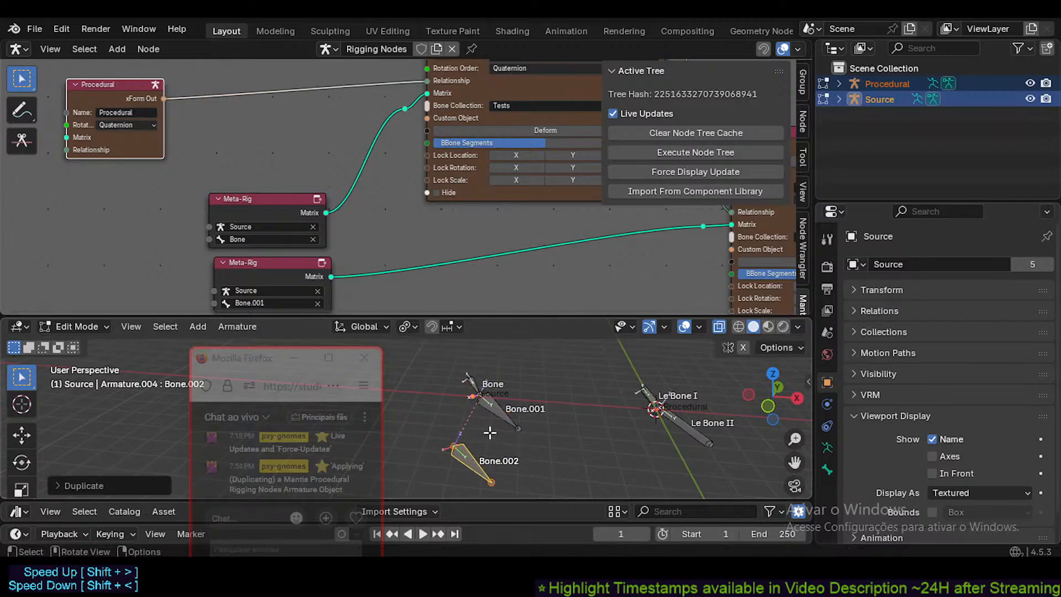
pyautogui.click(499, 409)
pyautogui.click(472, 463)
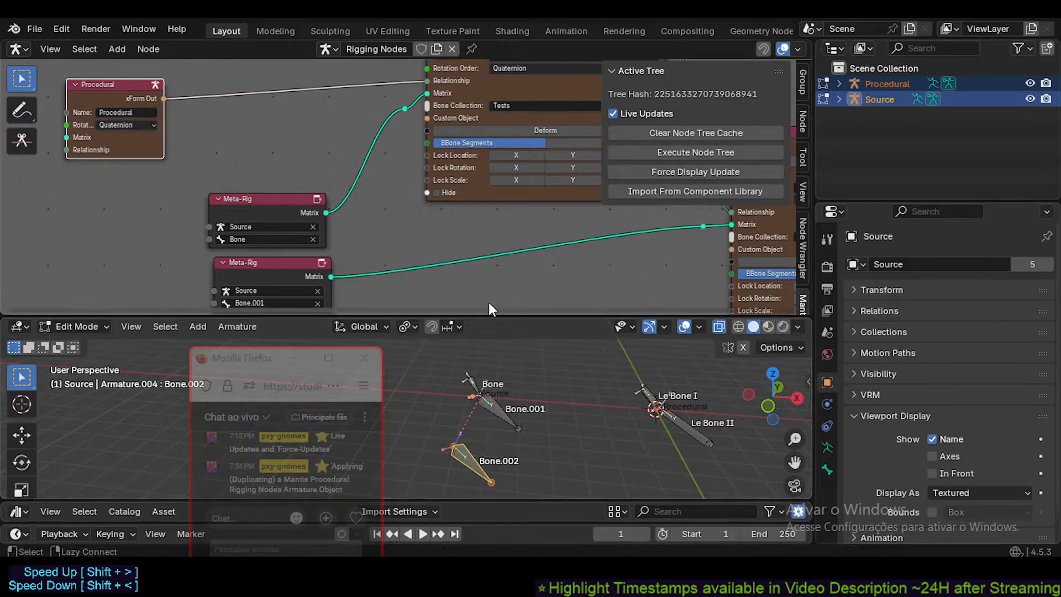
pyautogui.hotkey('alt', 'p')
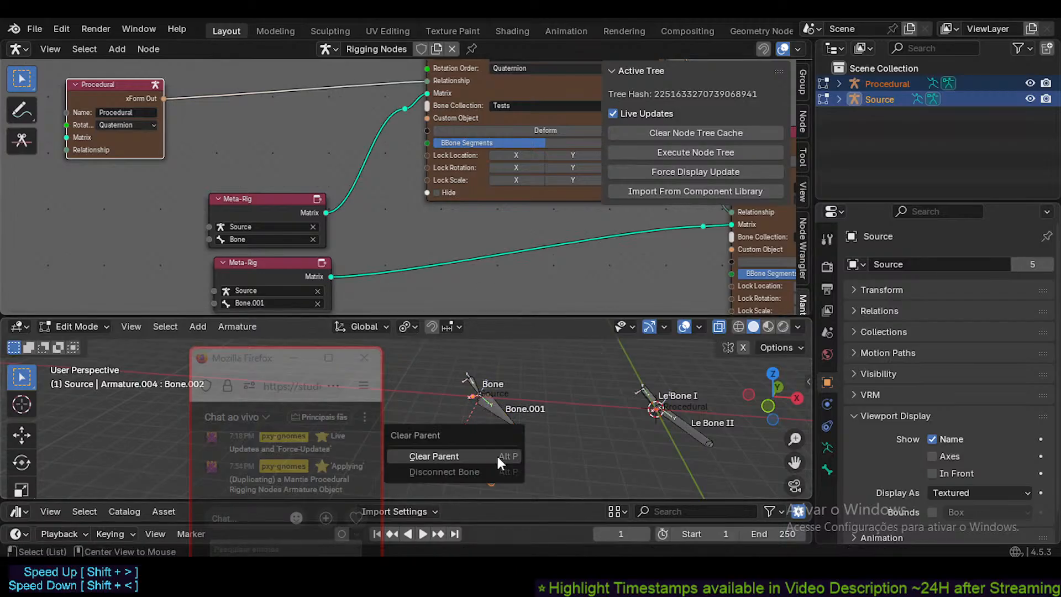
pyautogui.click(496, 453)
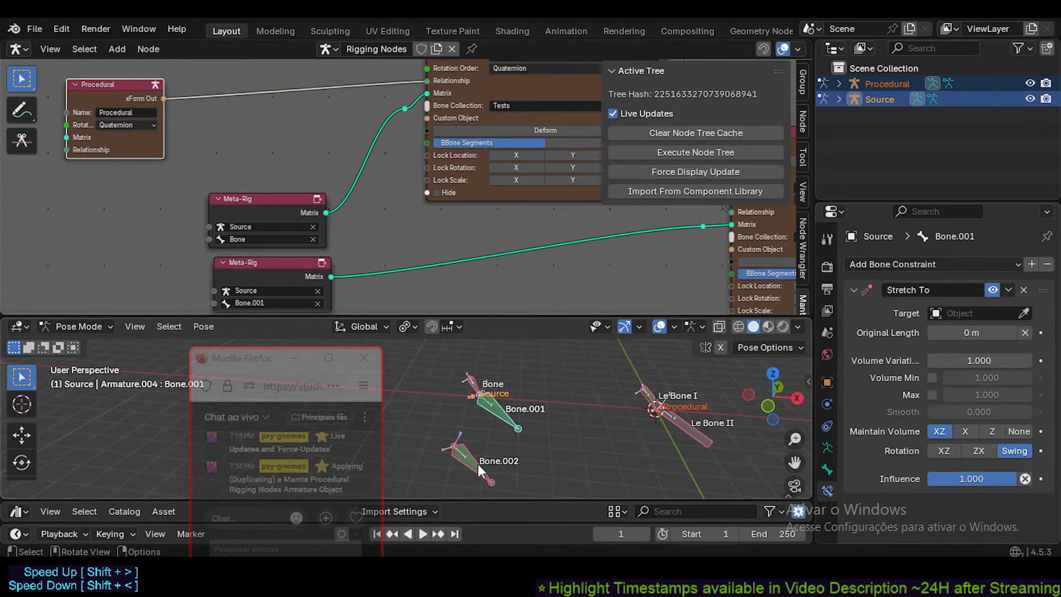
# - Remove the Stretch To constraint from Bone.002 and target Bone.001's Stretch To at the Source armature's Bone.002
pyautogui.click(1019, 287)
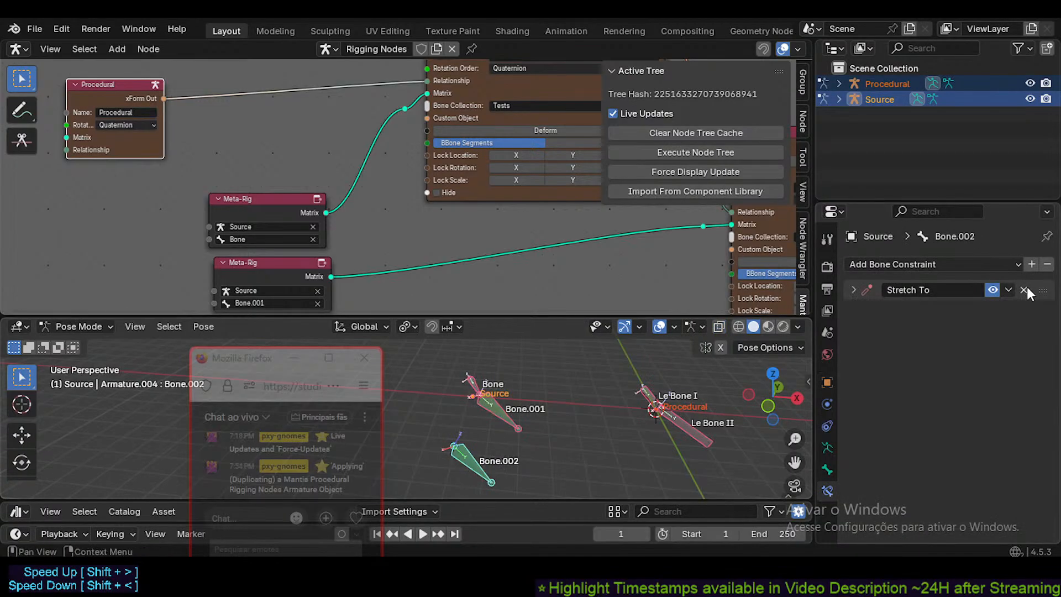
pyautogui.click(1023, 289)
pyautogui.click(511, 409)
pyautogui.click(1023, 313)
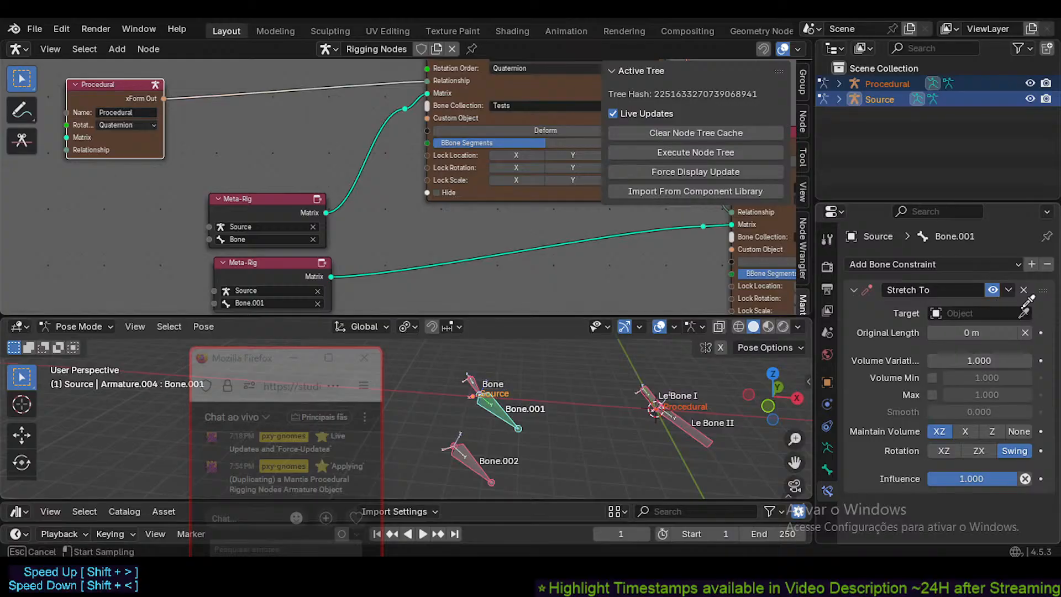
pyautogui.click(481, 452)
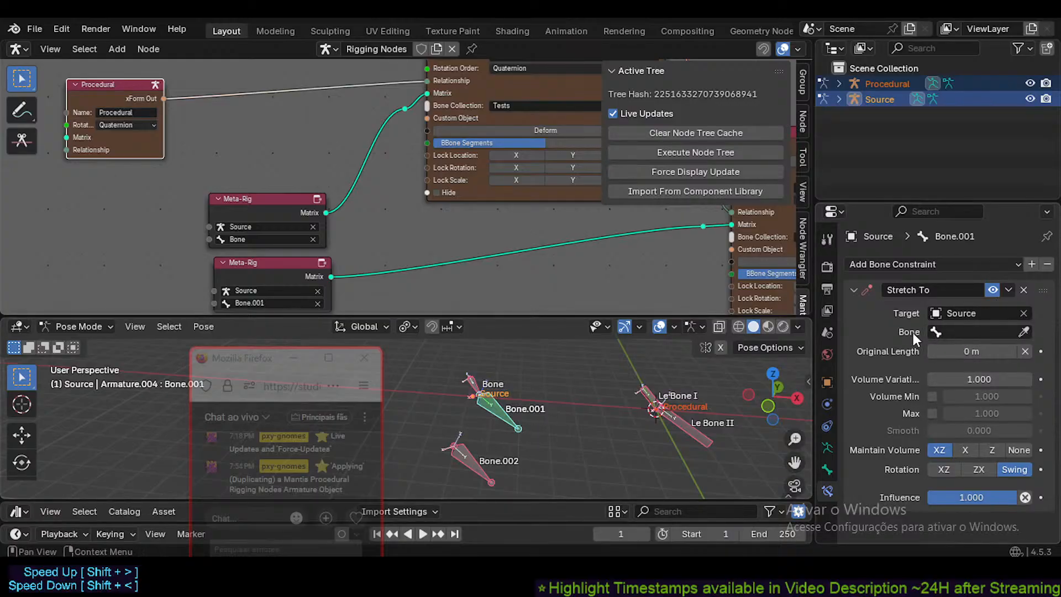
pyautogui.click(456, 455)
pyautogui.press('F2')
pyautogui.press('Return')
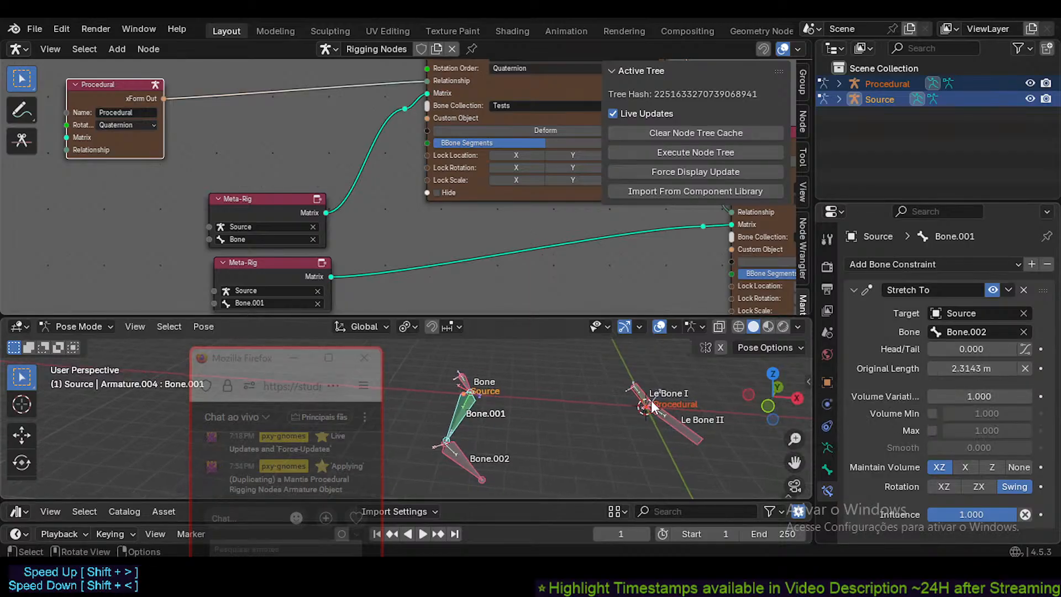
# - Select Le Bone II of the Procedural armature in Pose Mode, clear the node tree cache and execute the node tree
pyautogui.hotkey('ctrl', 'Tab')
pyautogui.click(667, 417)
pyautogui.hotkey('ctrl', 'Tab')
pyautogui.click(673, 420)
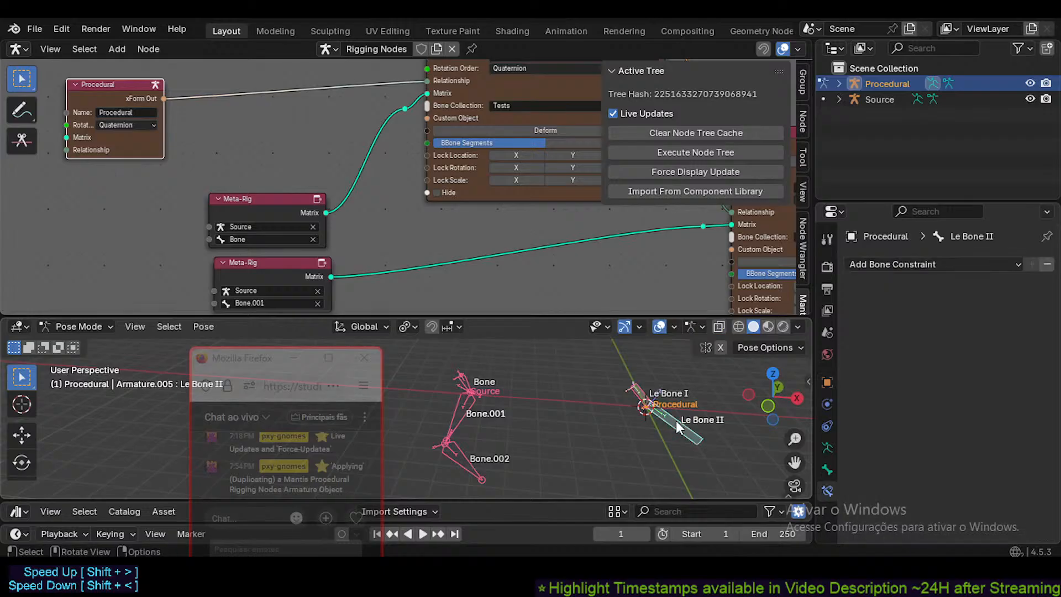
pyautogui.click(671, 133)
pyautogui.click(669, 153)
# - Hide the node editor's sidebar so more of the rigging node tree is shown
pyautogui.moveTo(608, 396); pyautogui.dragTo(635, 426, button='middle')
pyautogui.scroll(-1, 567, 191)
pyautogui.press('n')
pyautogui.moveTo(562, 184); pyautogui.dragTo(533, 215, button='middle')
pyautogui.scroll(-4, 602, 193)
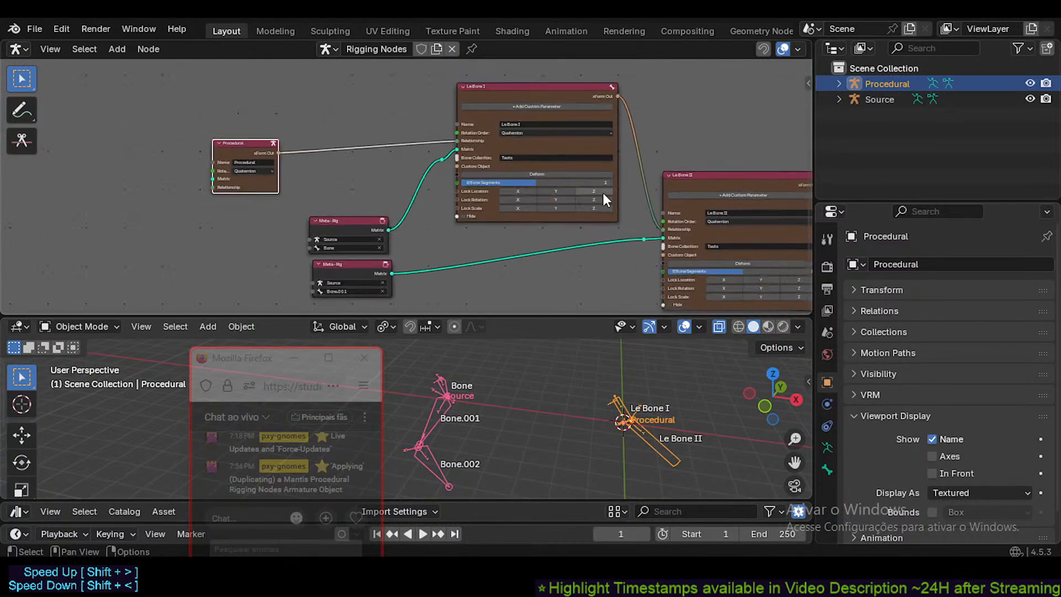
# - Put the Procedural armature in Pose Mode and inspect Le Bone II's constraints and its node in the rigging tree
pyautogui.moveTo(602, 193); pyautogui.dragTo(562, 193, button='middle')
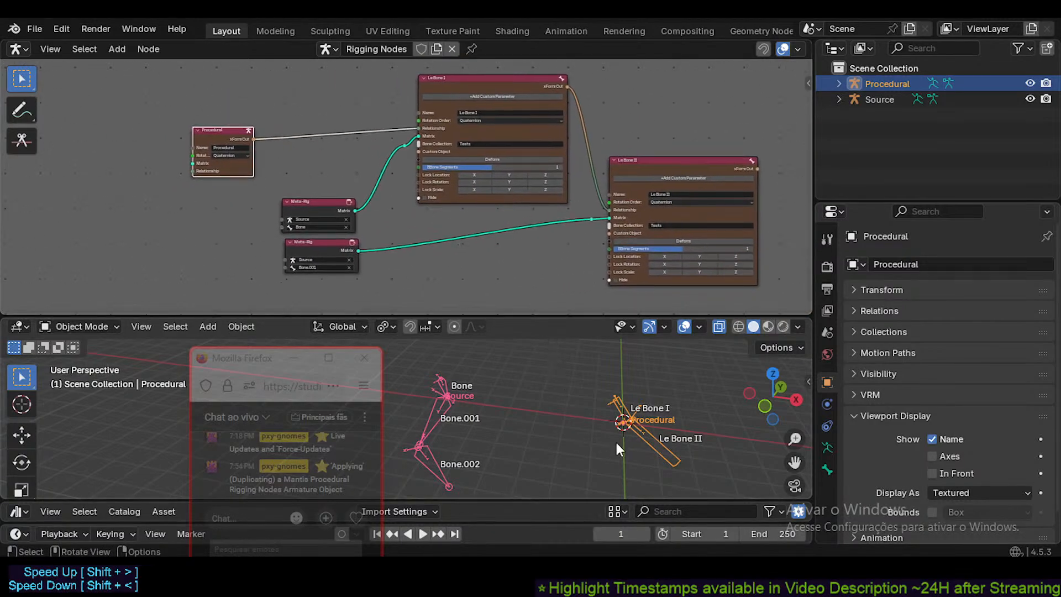
pyautogui.hotkey('ctrl', 'Tab')
pyautogui.click(643, 437)
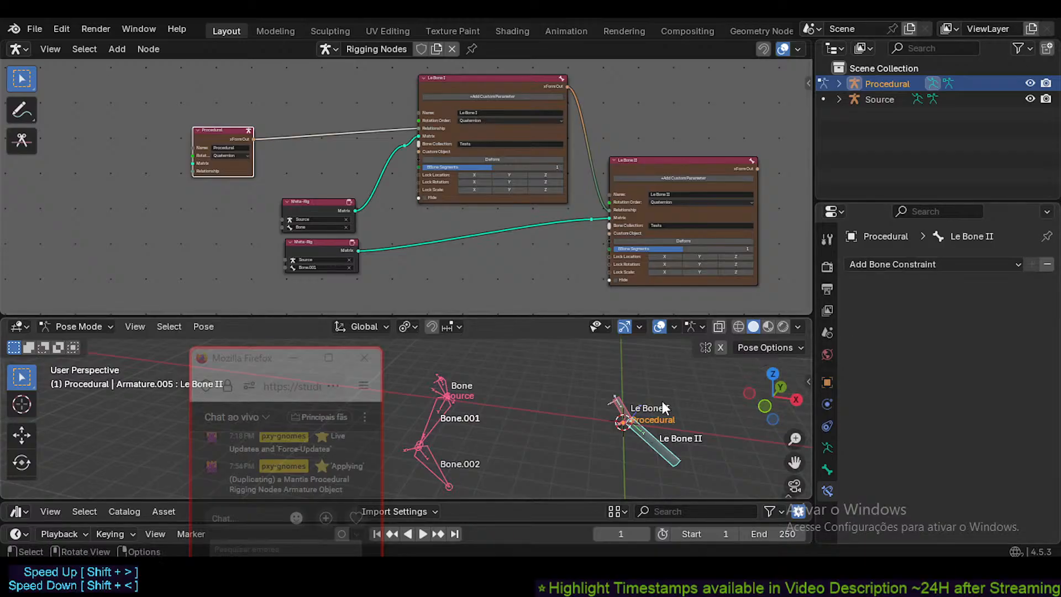
pyautogui.moveTo(611, 165); pyautogui.dragTo(626, 170, button='middle')
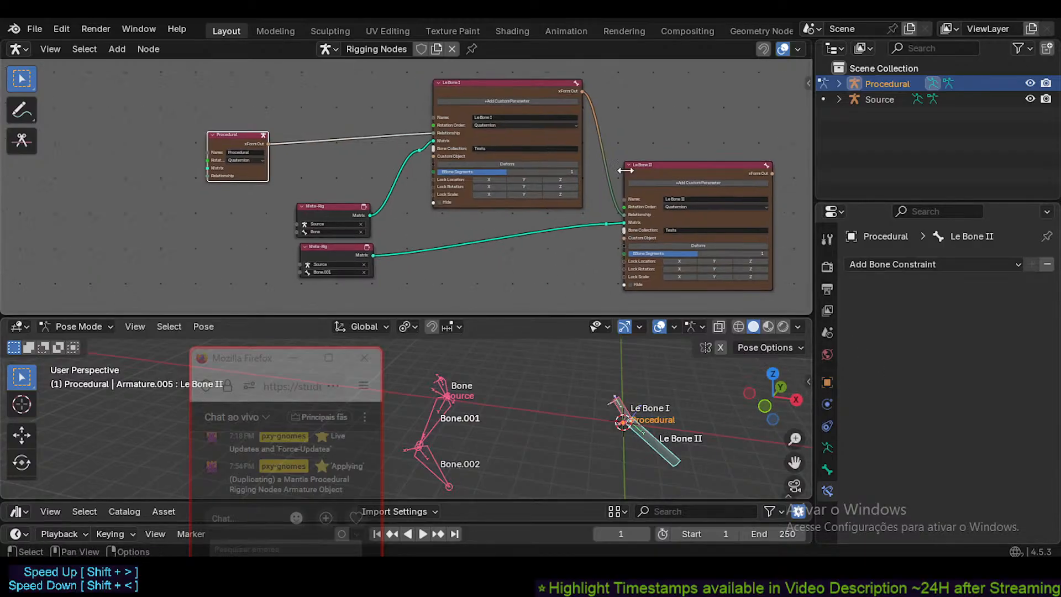
pyautogui.scroll(2, 329, 276)
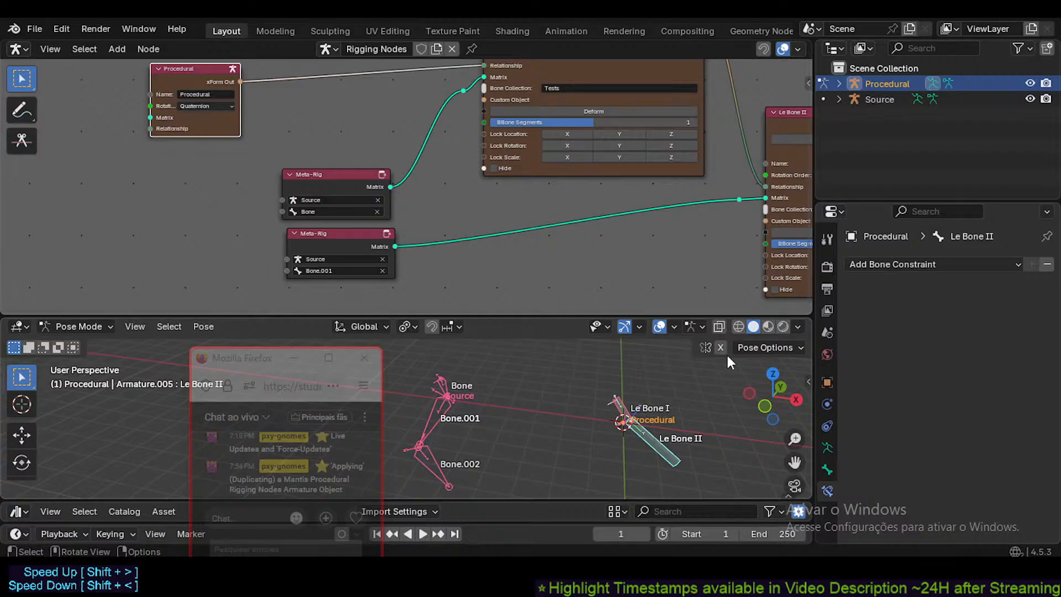
pyautogui.moveTo(690, 231); pyautogui.dragTo(633, 228, button='middle')
pyautogui.moveTo(739, 230); pyautogui.dragTo(700, 227, button='middle')
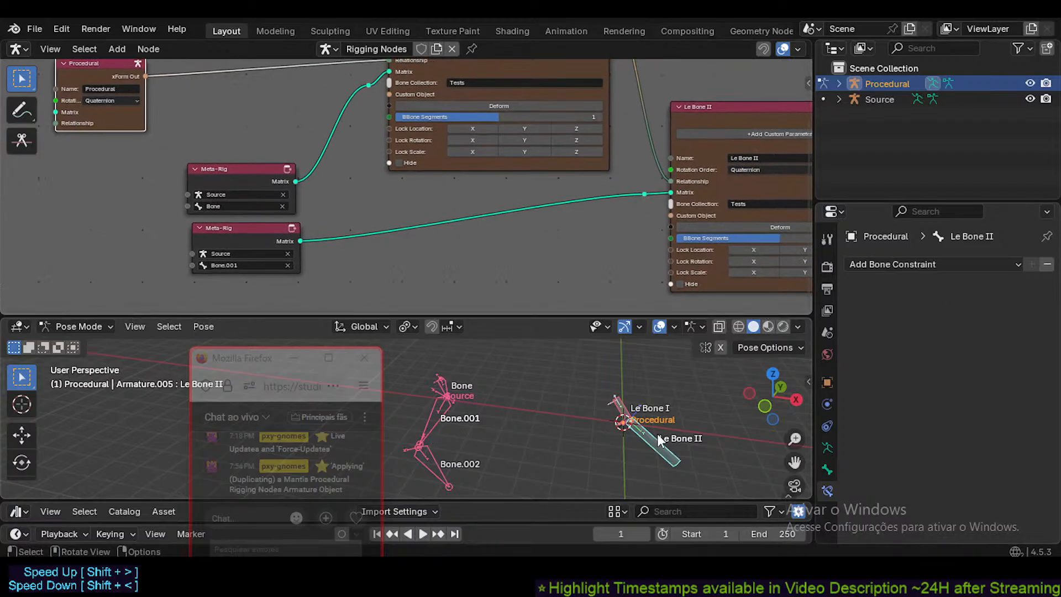
# - Switch the Source armature to Pose Mode and compare the constraints of Bone and Bone.001
pyautogui.click(447, 409)
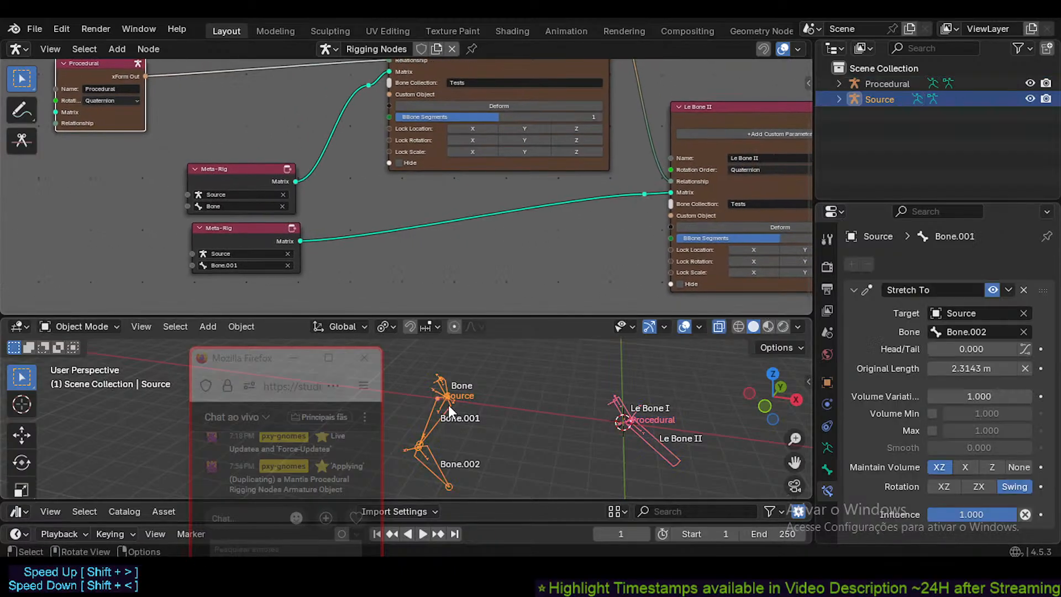
pyautogui.hotkey('ctrl', 'Tab')
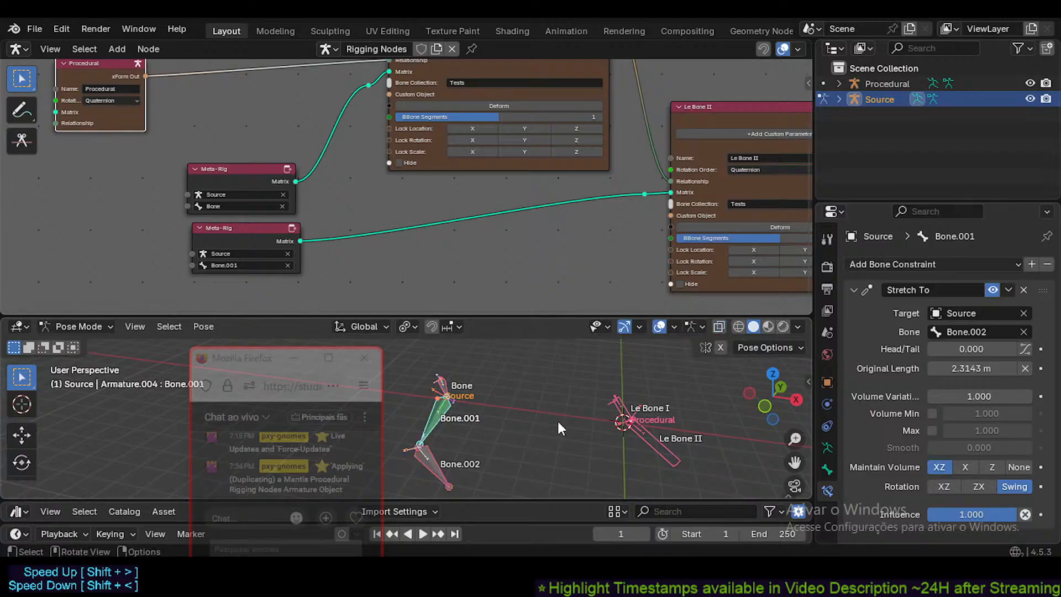
pyautogui.click(450, 388)
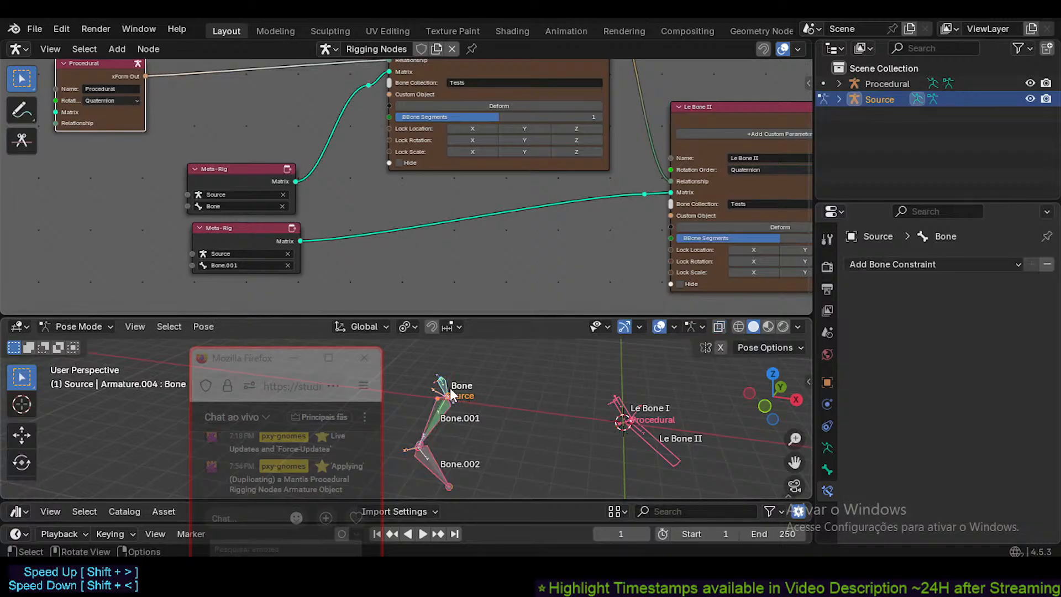
pyautogui.click(446, 410)
pyautogui.moveTo(561, 397); pyautogui.dragTo(591, 390, button='middle')
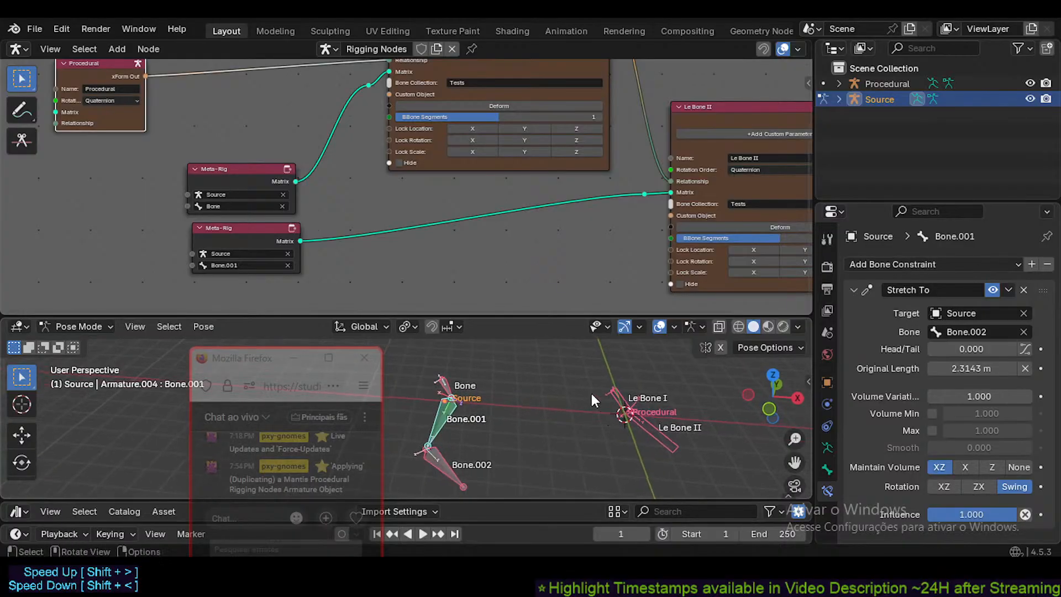
pyautogui.moveTo(332, 246); pyautogui.dragTo(309, 243, button='middle')
pyautogui.moveTo(506, 192); pyautogui.dragTo(453, 221, button='middle')
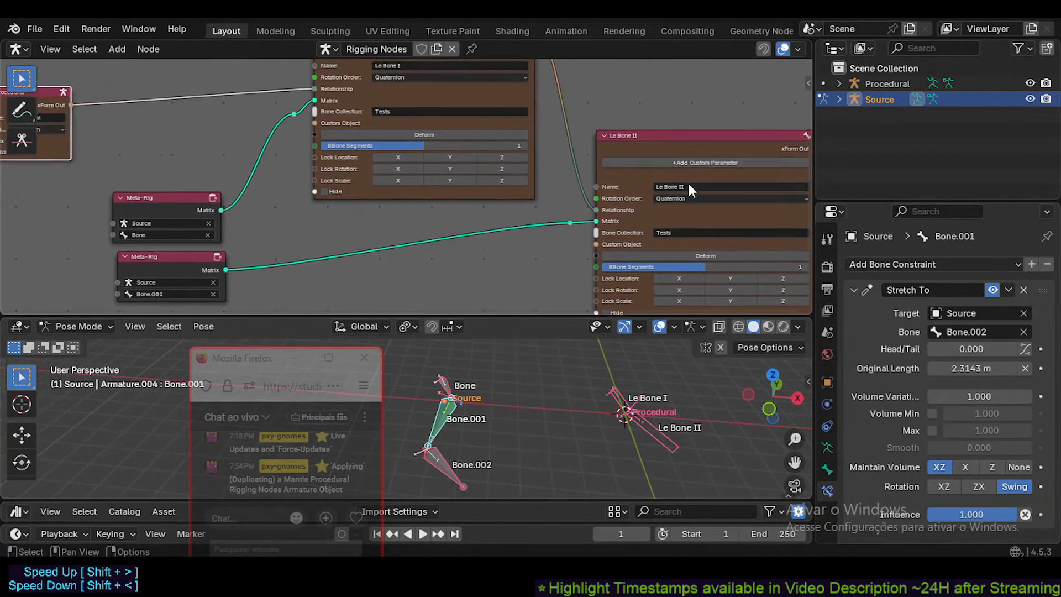
pyautogui.moveTo(547, 423); pyautogui.dragTo(573, 417, button='middle')
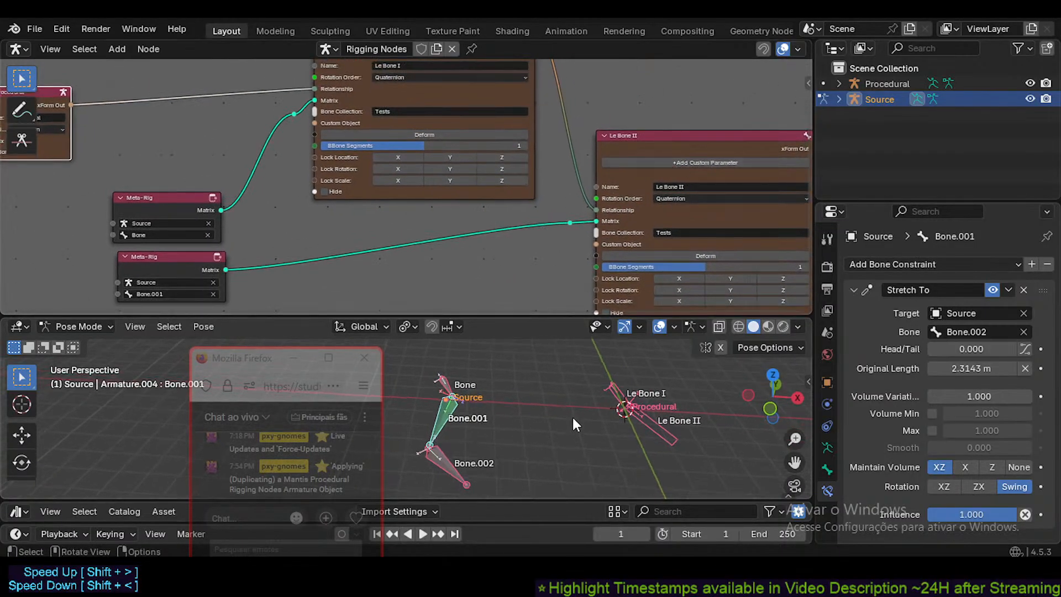
# - Clear the Source armature's location in Object Mode and move it along X, away from the Procedural armature
pyautogui.hotkey('ctrl', 'Tab')
pyautogui.hotkey('alt', 'g')
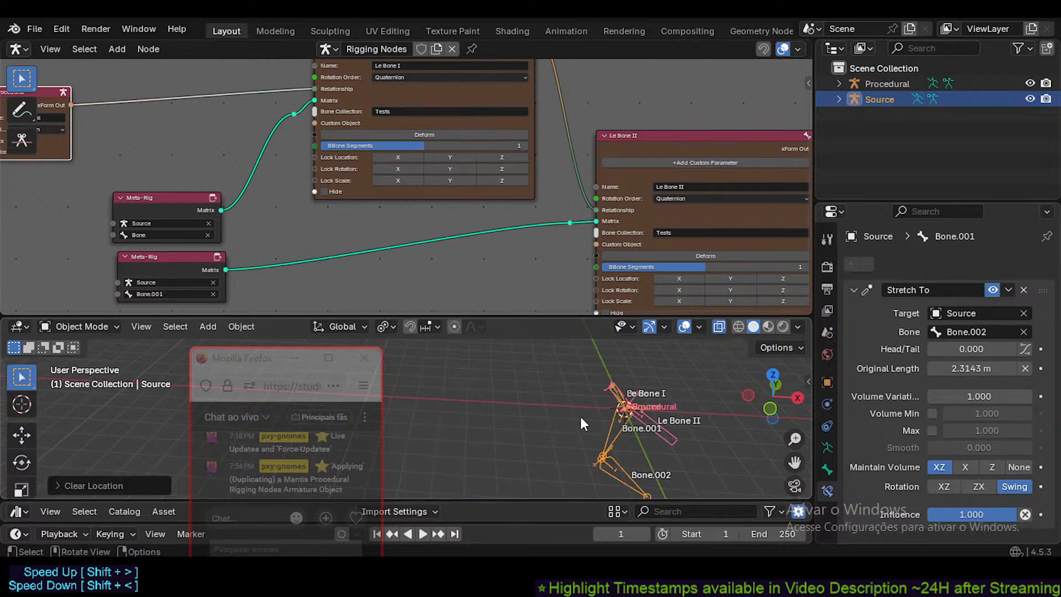
pyautogui.press('g')
pyautogui.press('x')
pyautogui.click(496, 397)
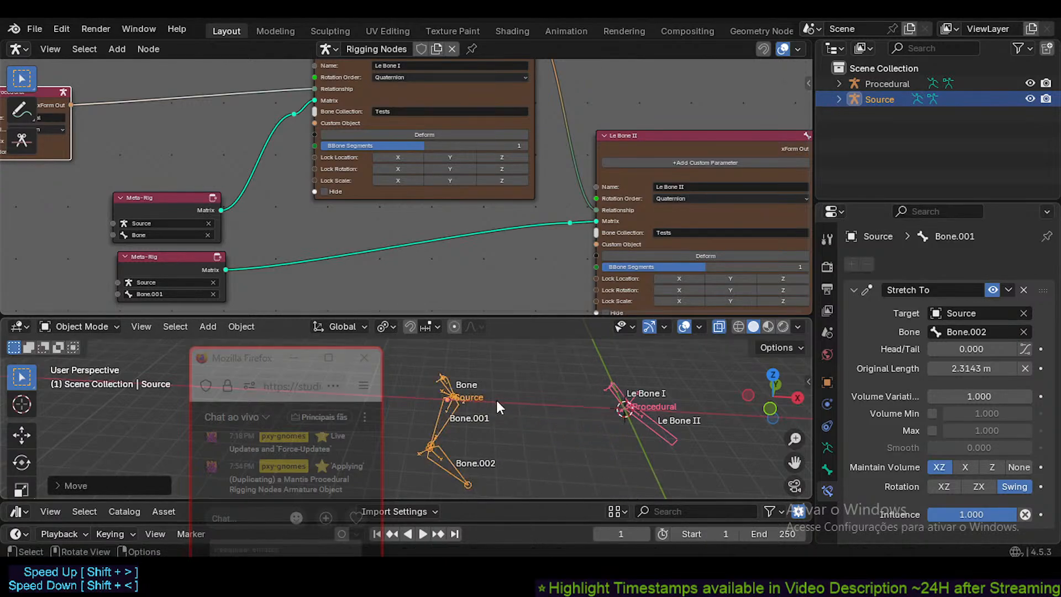
# - Disable Bone.001's Stretch To constraint in Pose Mode and enable it again to compare the bone's direction
pyautogui.hotkey('ctrl', 'Tab')
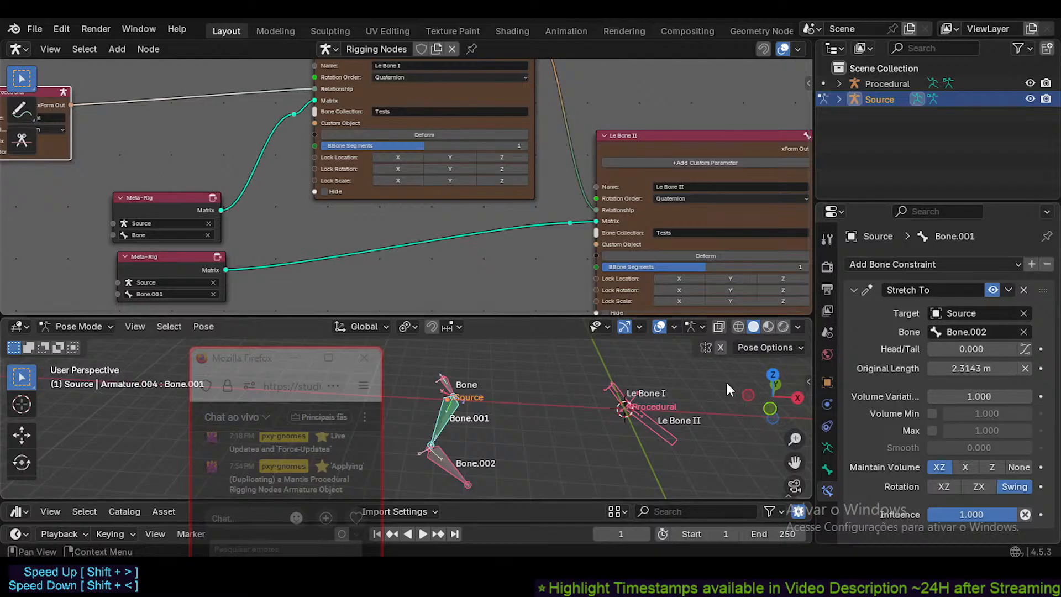
pyautogui.click(991, 289)
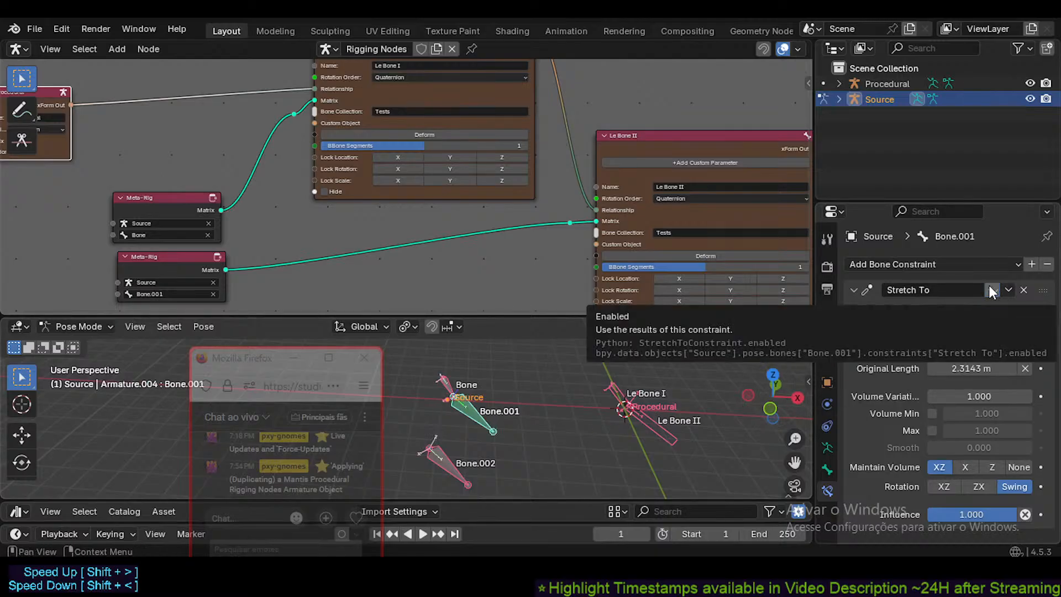
pyautogui.click(992, 289)
pyautogui.keyDown('shift'); pyautogui.moveTo(452, 423); pyautogui.dragTo(465, 422, button='middle'); pyautogui.keyUp('shift')
pyautogui.hotkey('ctrl', 'Tab')
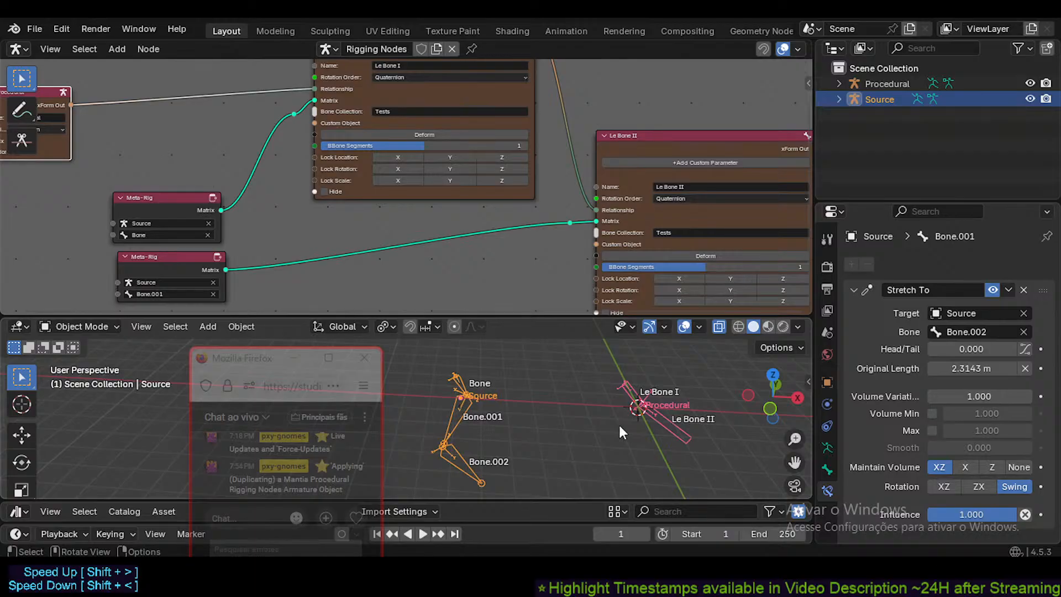
# - Toggle the Source armature in and out of Edit Mode to compare its rest bones with the constrained pose
pyautogui.press('Tab')
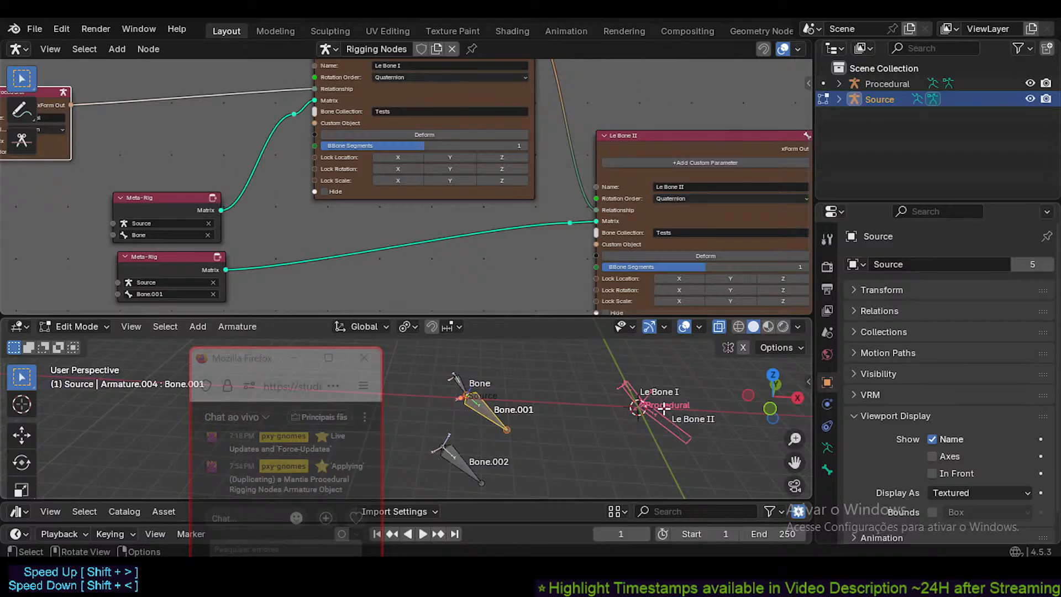
pyautogui.press('Tab')
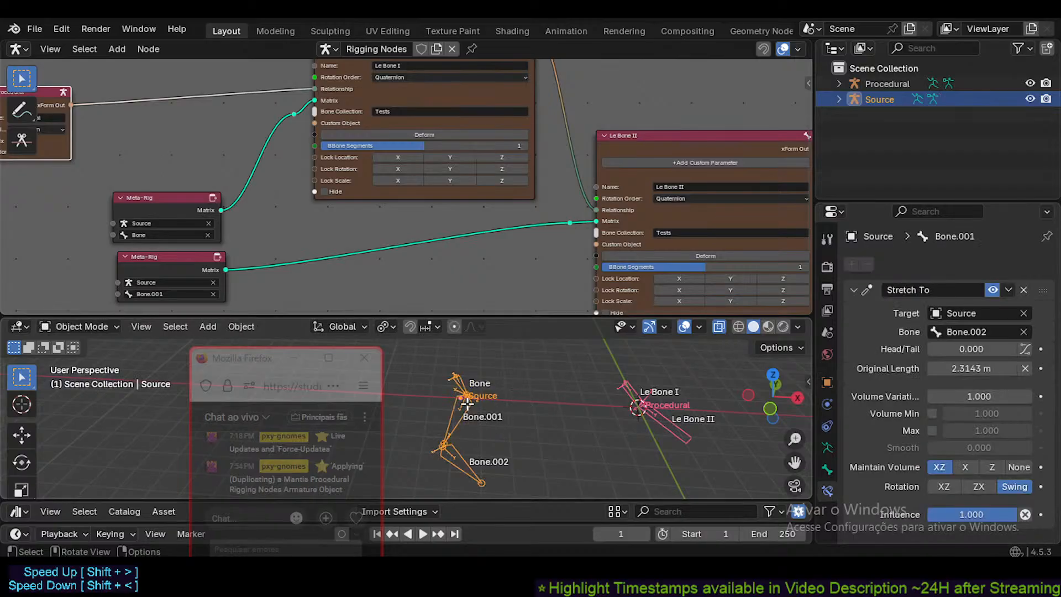
pyautogui.press('Tab')
pyautogui.press('Tab')
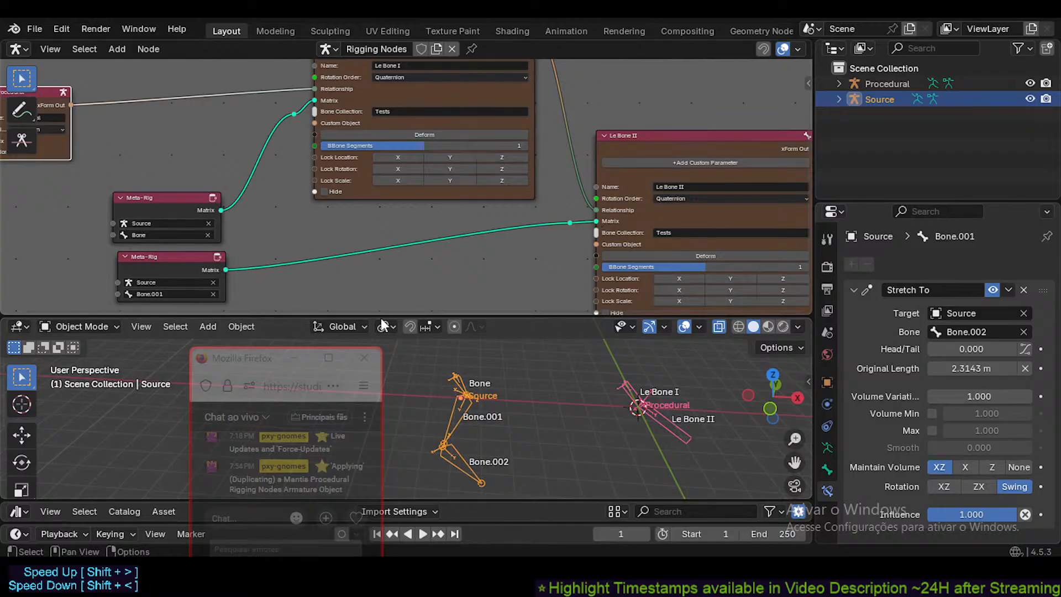
pyautogui.scroll(3, 469, 431)
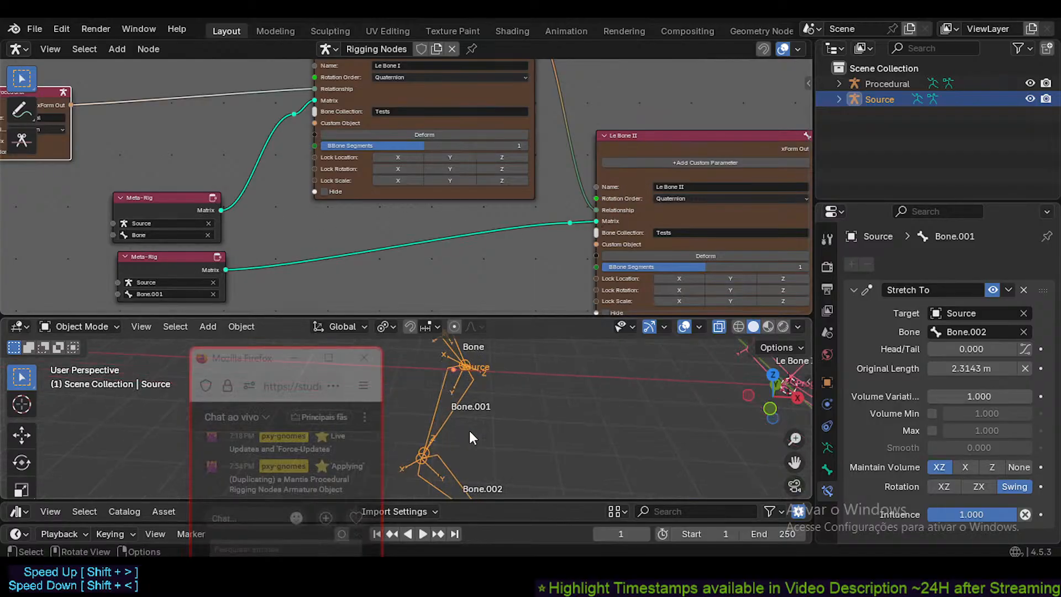
pyautogui.moveTo(223, 364); pyautogui.dragTo(92, 377)
pyautogui.scroll(-1, 505, 391)
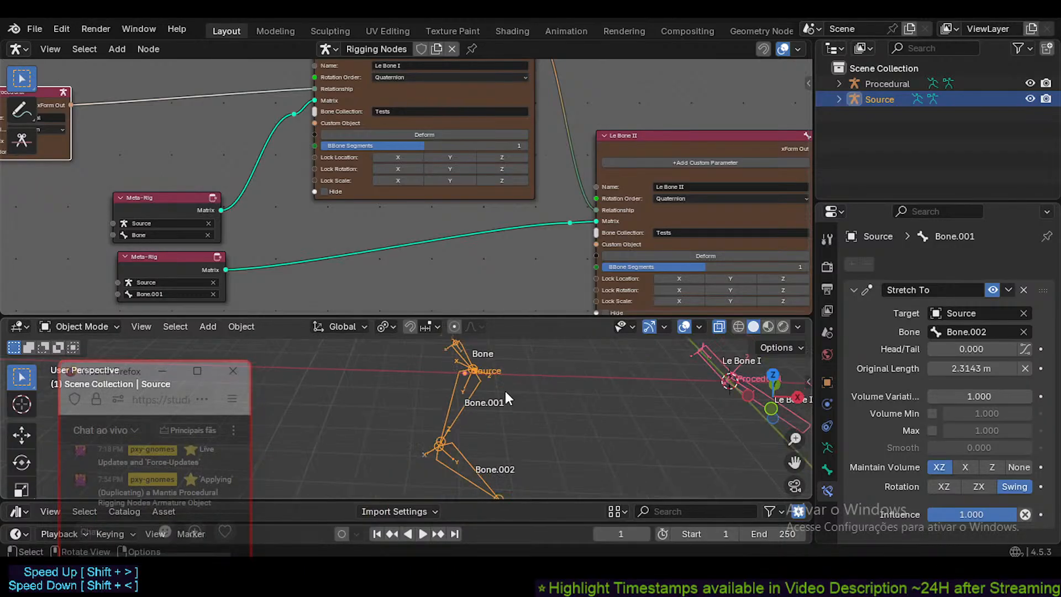
pyautogui.scroll(-3, 503, 395)
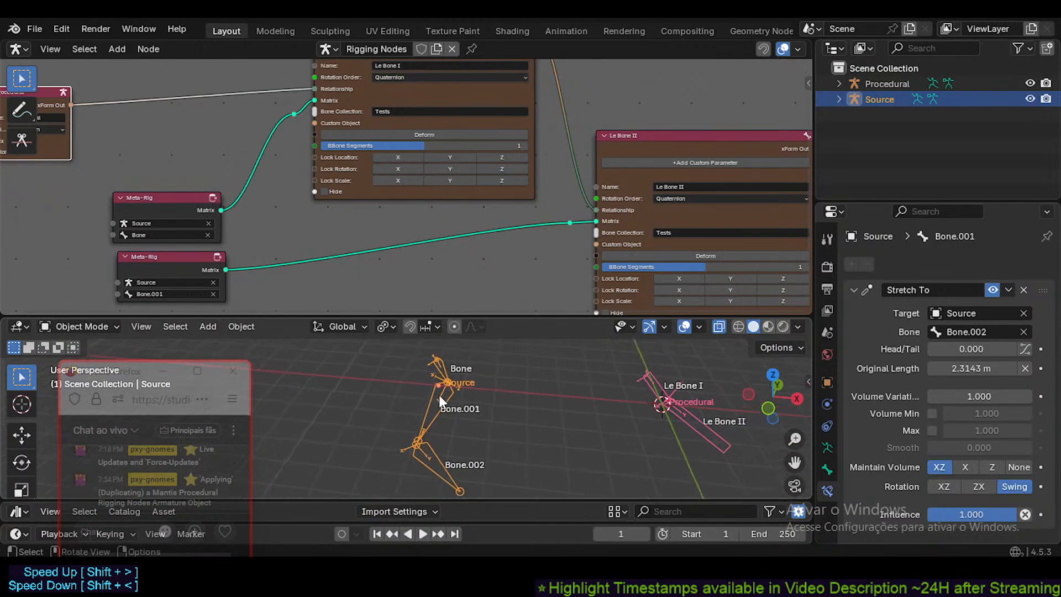
# - Return the Source armature to Pose Mode and examine the Meta-Rig node links that feed Le Bone I and Le Bone II
pyautogui.hotkey('ctrl', 'Tab')
pyautogui.moveTo(231, 264); pyautogui.dragTo(237, 264, button='middle')
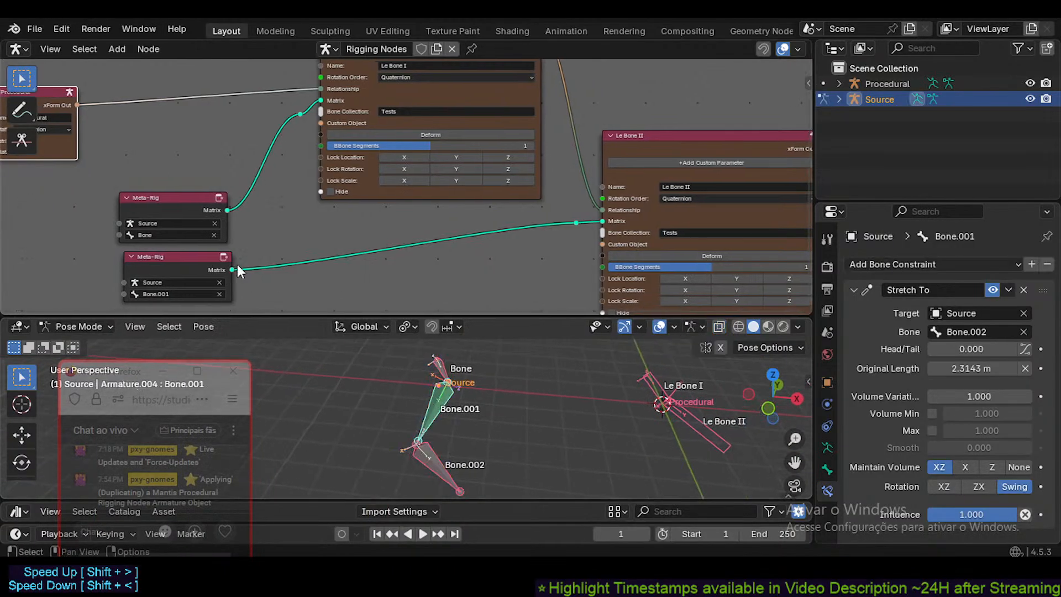
pyautogui.scroll(-1, 350, 259)
pyautogui.moveTo(362, 264); pyautogui.dragTo(339, 270, button='middle')
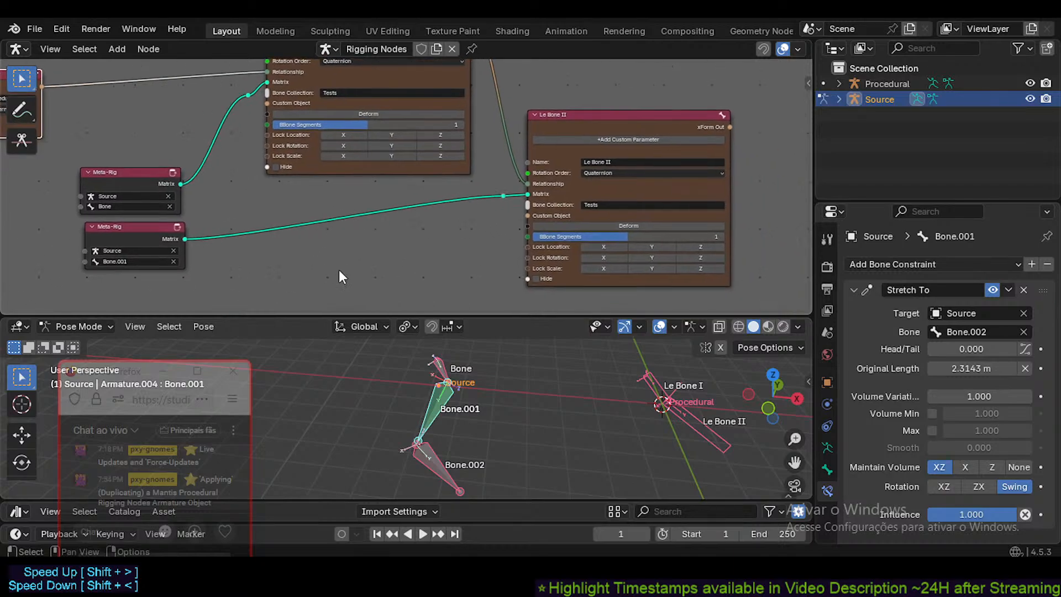
pyautogui.moveTo(475, 200); pyautogui.dragTo(500, 208, button='middle')
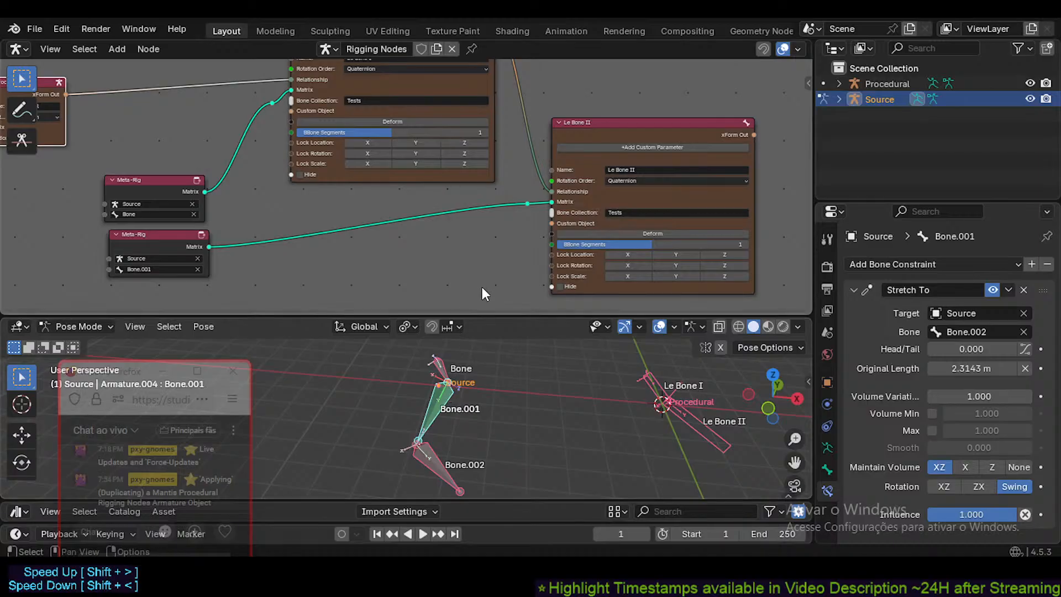
pyautogui.moveTo(449, 260); pyautogui.dragTo(458, 256, button='middle')
pyautogui.scroll(1, 461, 252)
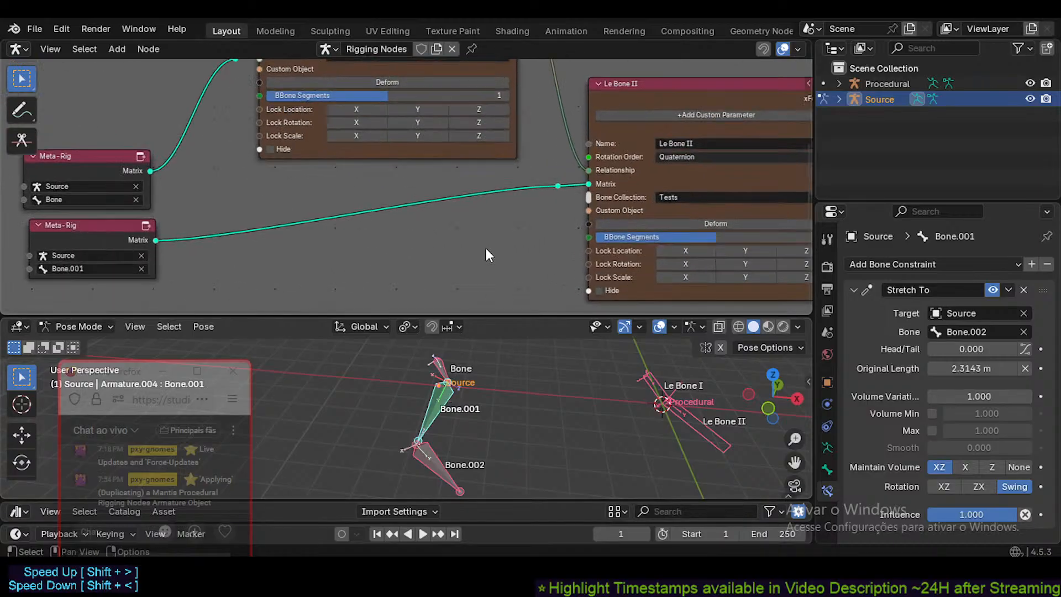
pyautogui.moveTo(504, 218); pyautogui.dragTo(487, 218, button='middle')
pyautogui.moveTo(288, 219); pyautogui.dragTo(478, 210, button='middle')
pyautogui.scroll(-2, 479, 210)
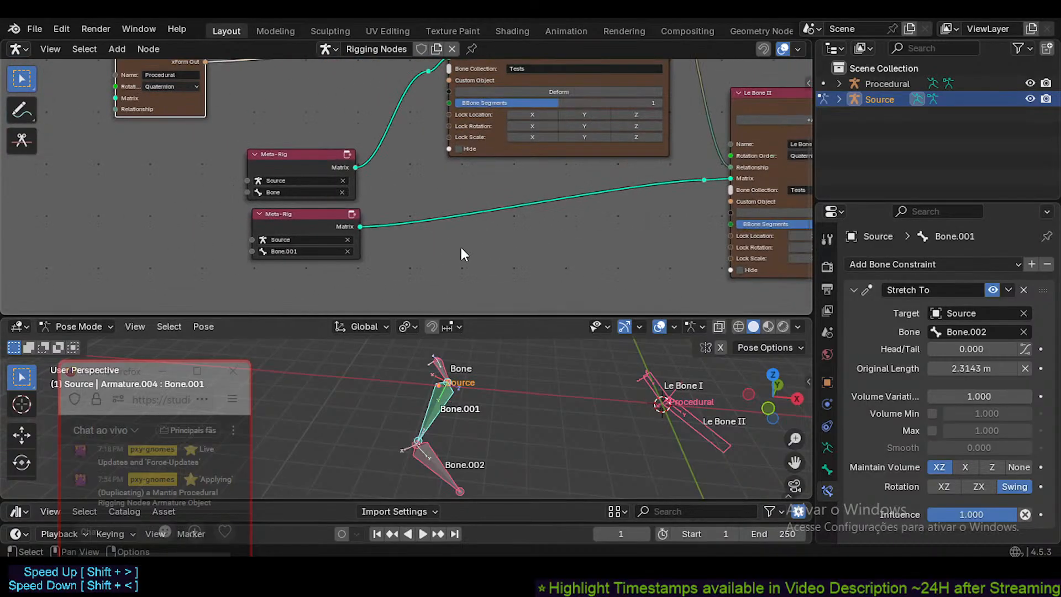
# - Examine the node categories available to add, from Transform, Matrix, Utility and Driver to Deformer and the Link groups
pyautogui.moveTo(461, 247); pyautogui.dragTo(425, 234, button='middle')
pyautogui.hotkey('shift', 'a')
pyautogui.moveTo(404, 238)
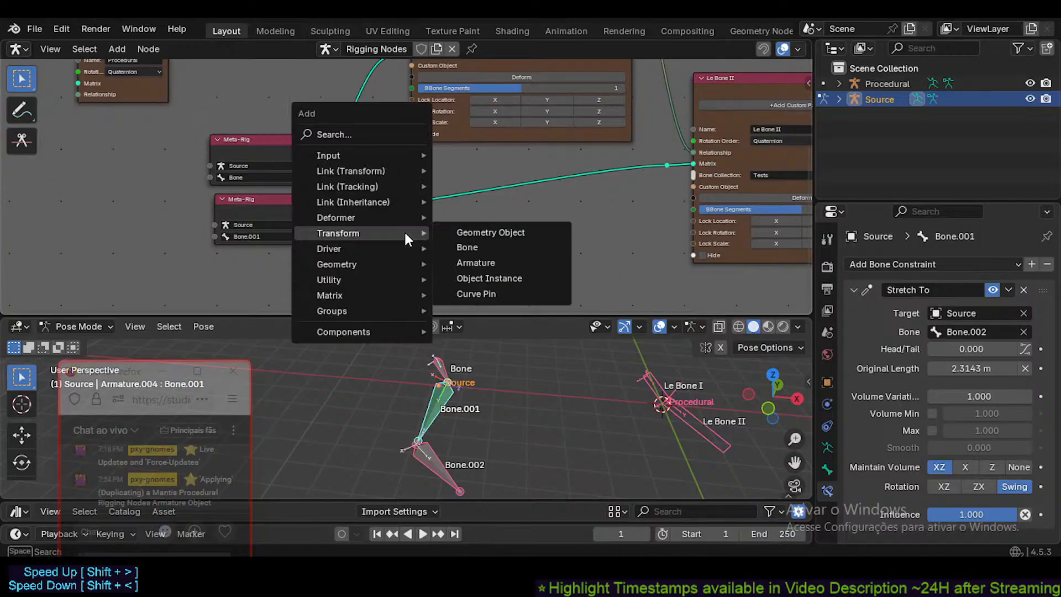
pyautogui.moveTo(408, 295)
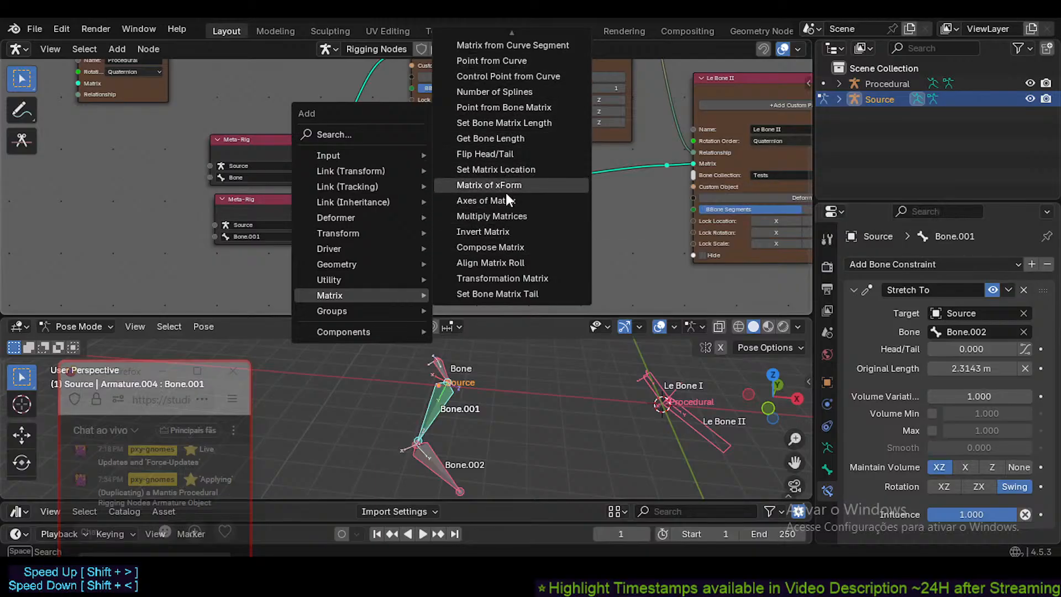
pyautogui.moveTo(378, 285)
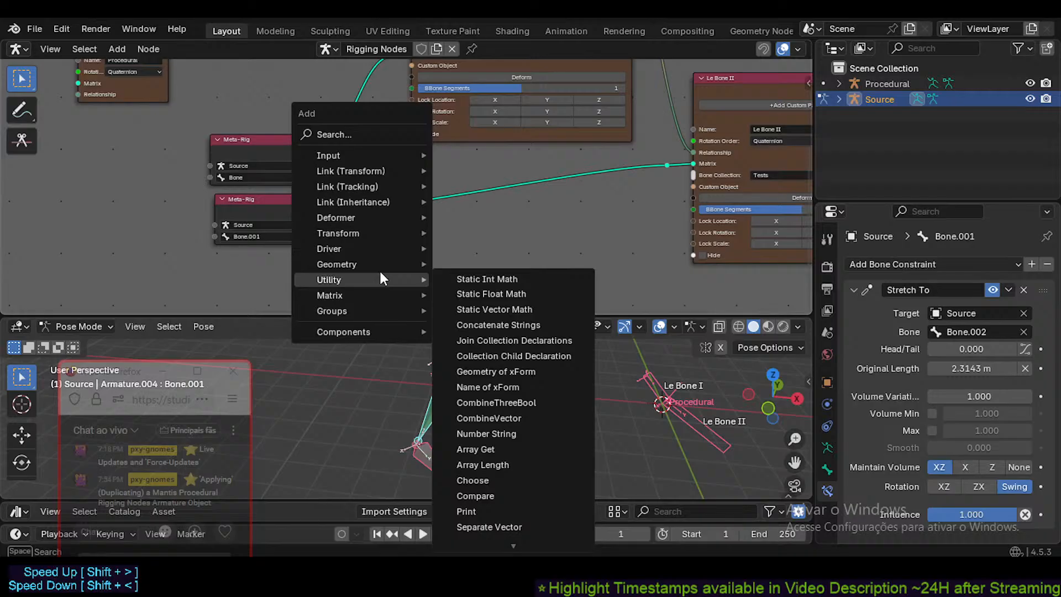
pyautogui.moveTo(371, 249)
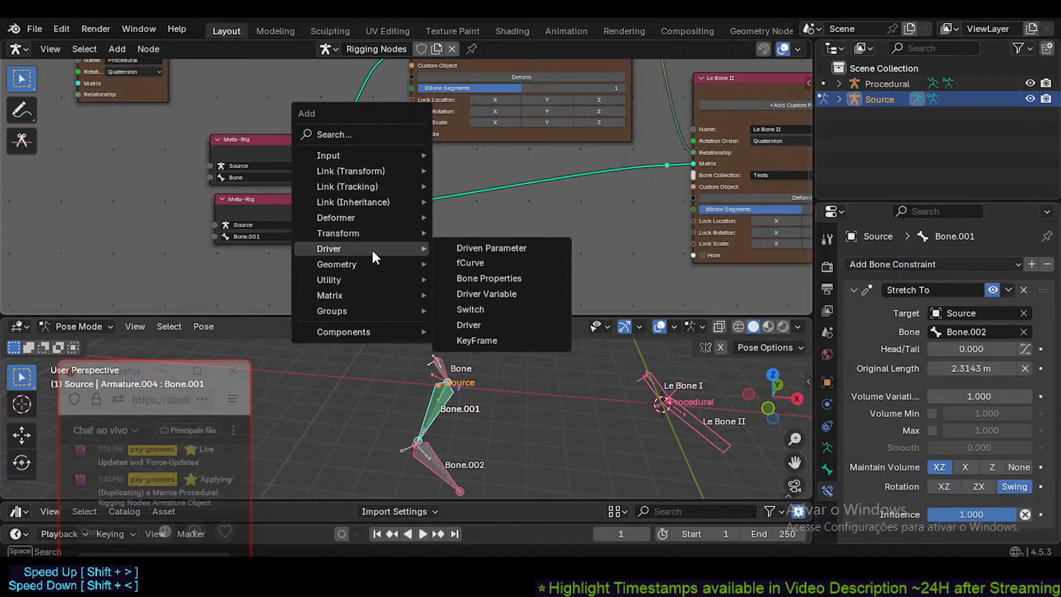
pyautogui.moveTo(377, 232)
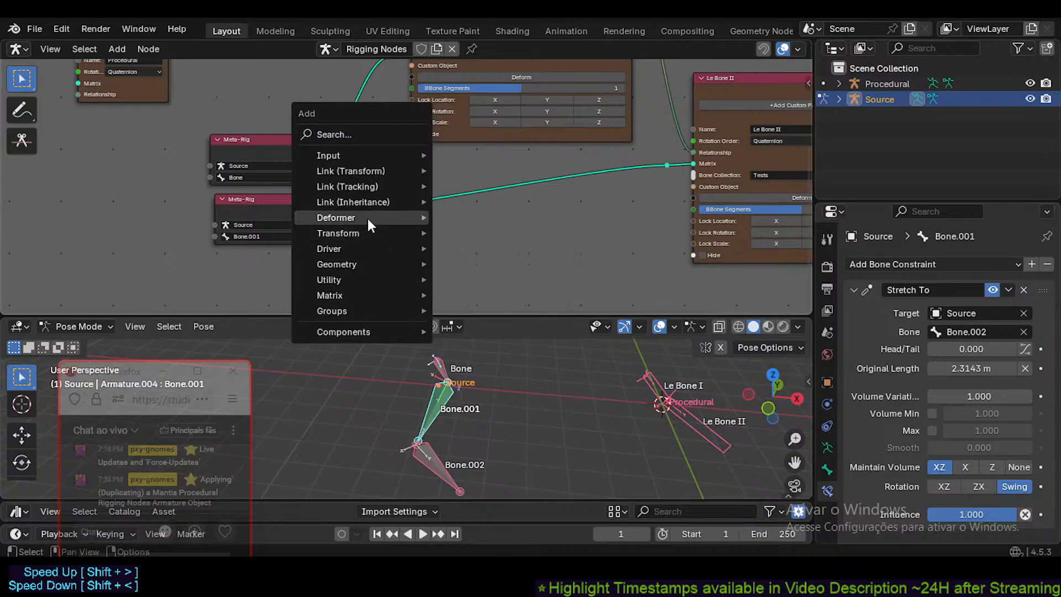
pyautogui.moveTo(369, 199)
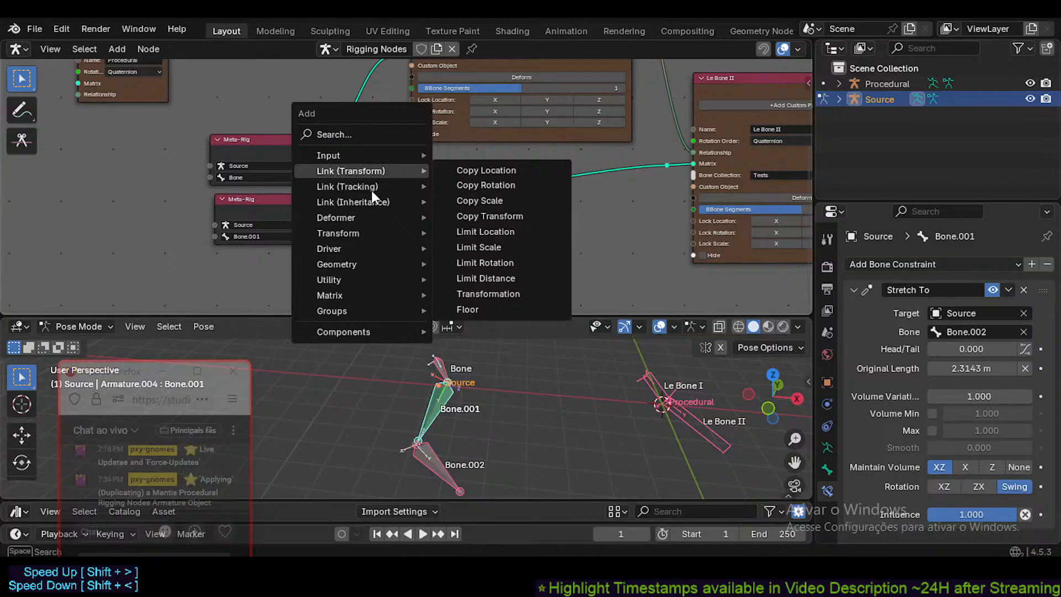
pyautogui.moveTo(383, 159)
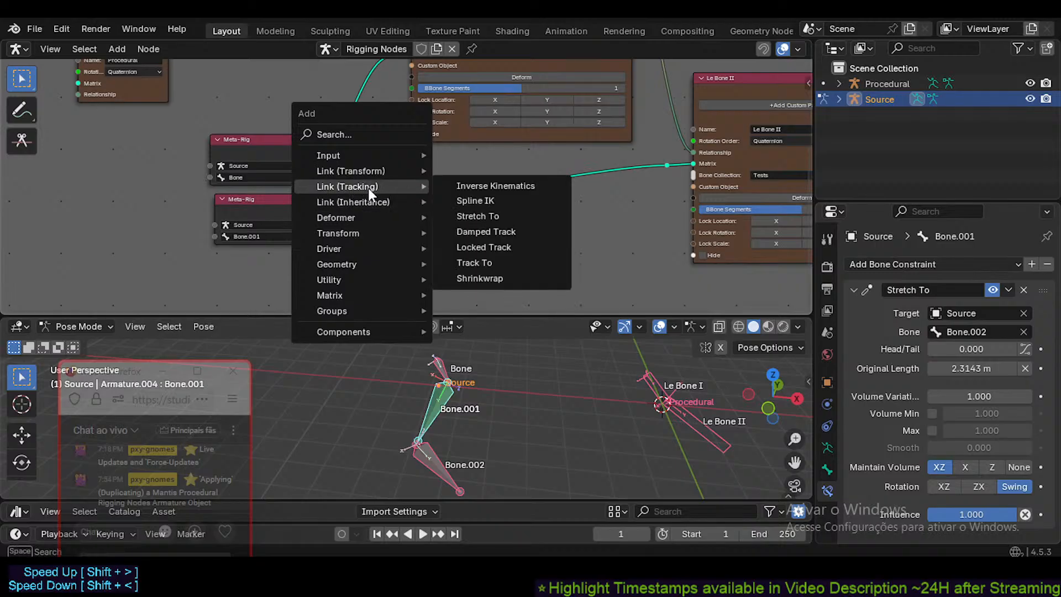
pyautogui.moveTo(359, 176)
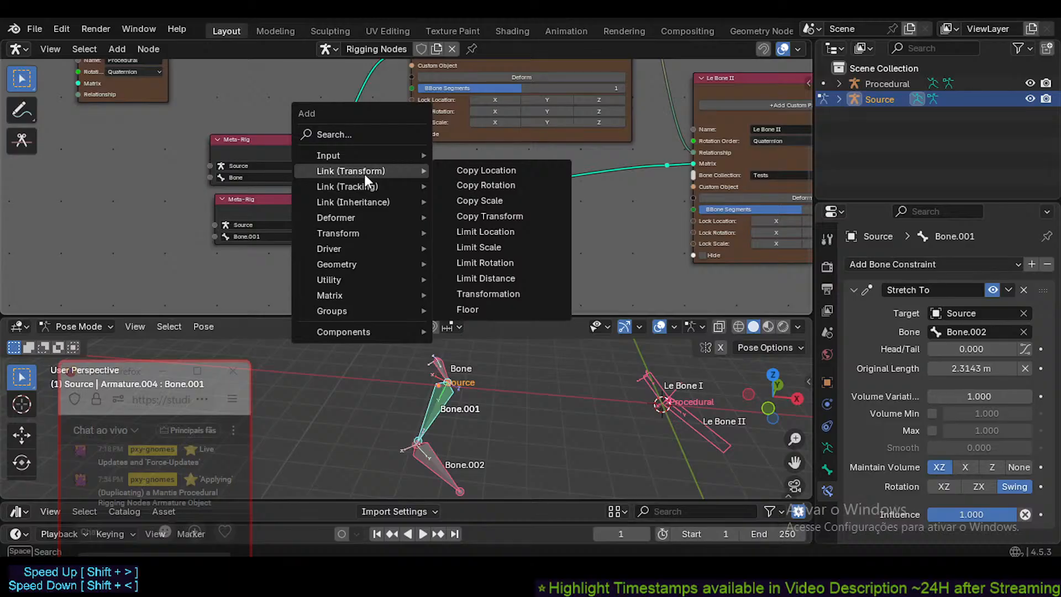
# - Add a Copy Location node and place it beside the Le Bone II node on its output side
pyautogui.click(457, 174)
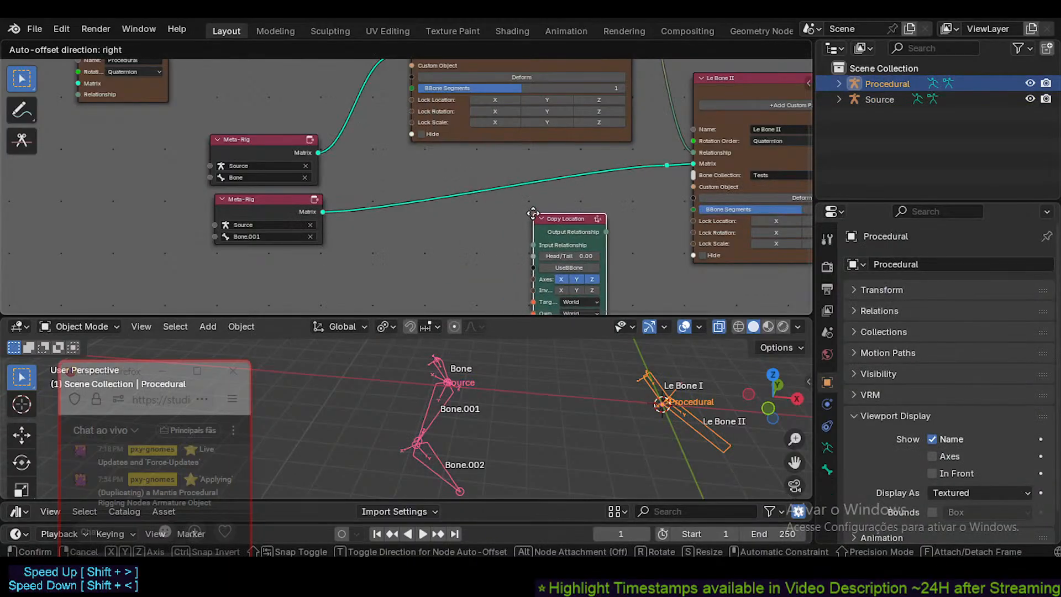
pyautogui.click(326, 209)
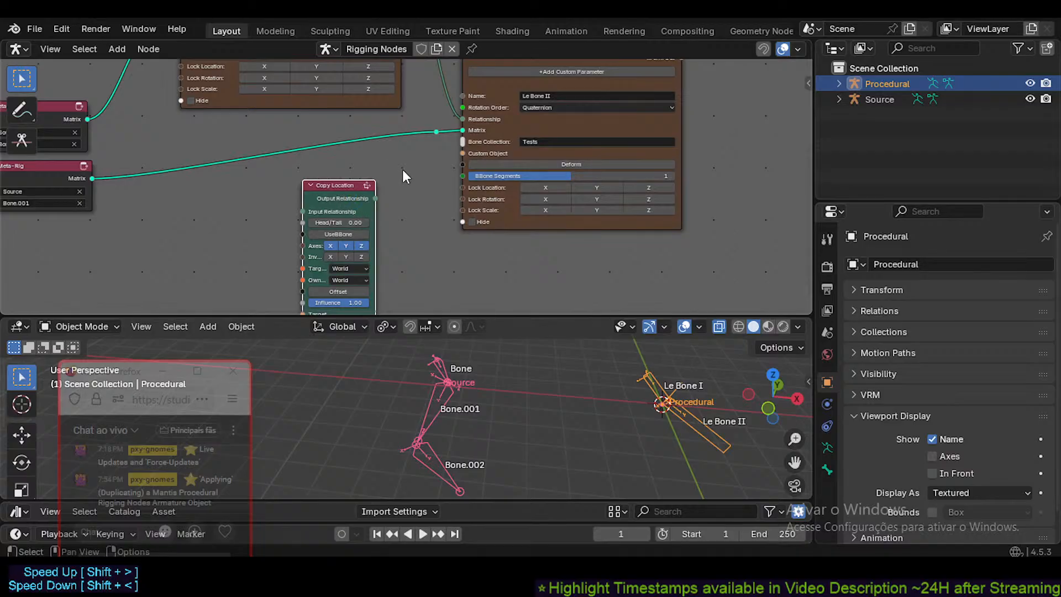
pyautogui.moveTo(403, 169); pyautogui.dragTo(284, 212, button='middle')
pyautogui.moveTo(215, 244); pyautogui.dragTo(683, 121)
pyautogui.moveTo(565, 179); pyautogui.dragTo(496, 194, button='middle')
pyautogui.scroll(1, 525, 187)
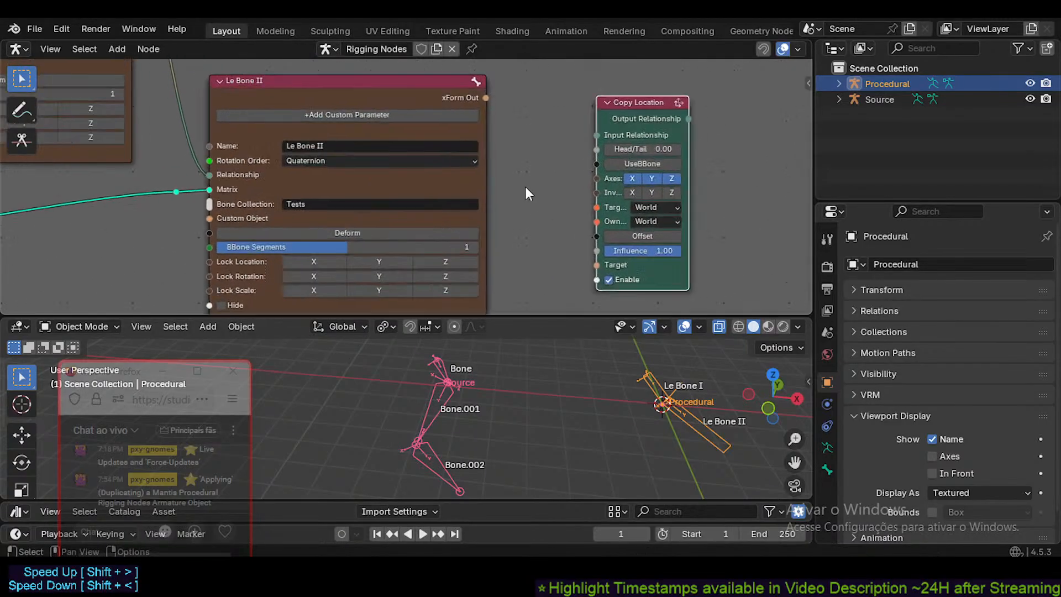
pyautogui.moveTo(575, 141); pyautogui.dragTo(493, 154, button='middle')
pyautogui.scroll(2, 429, 119)
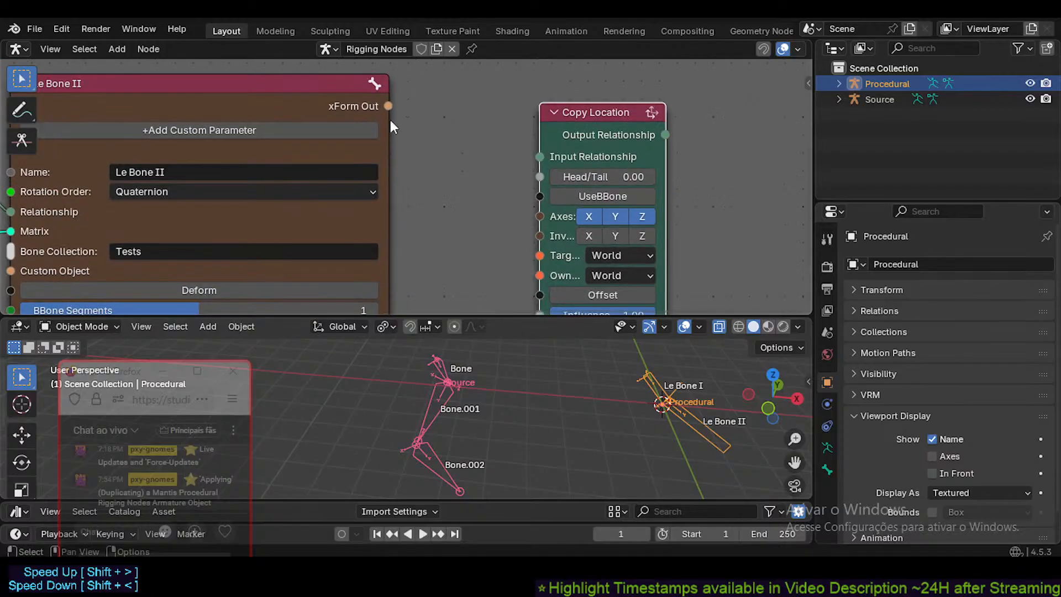
# - Widen the Copy Location node and try pulling a link from Le Bone II's xForm Out socket
pyautogui.moveTo(595, 113); pyautogui.dragTo(560, 115)
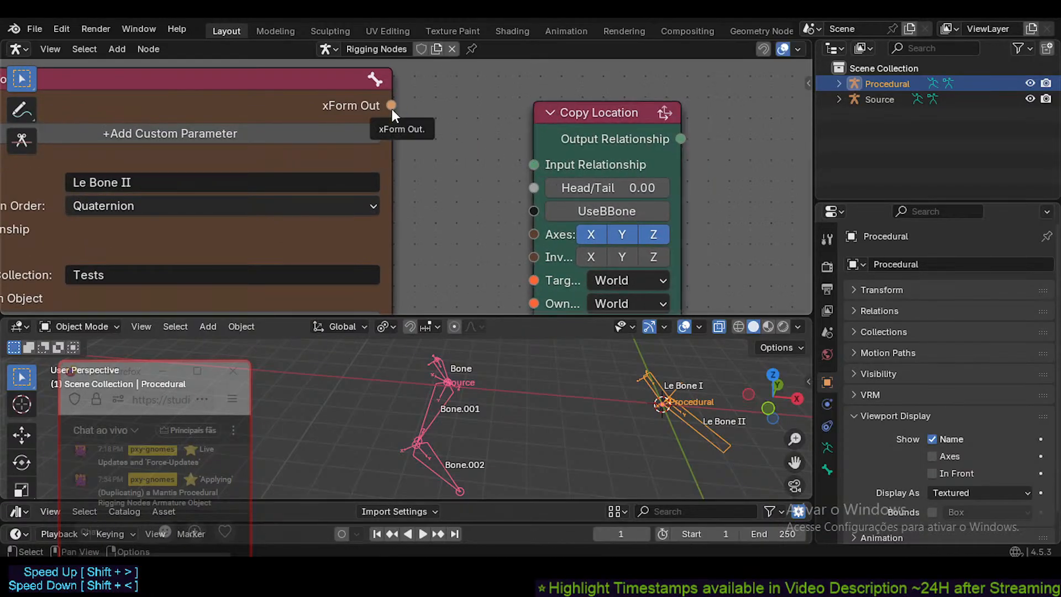
pyautogui.moveTo(392, 109); pyautogui.dragTo(426, 117)
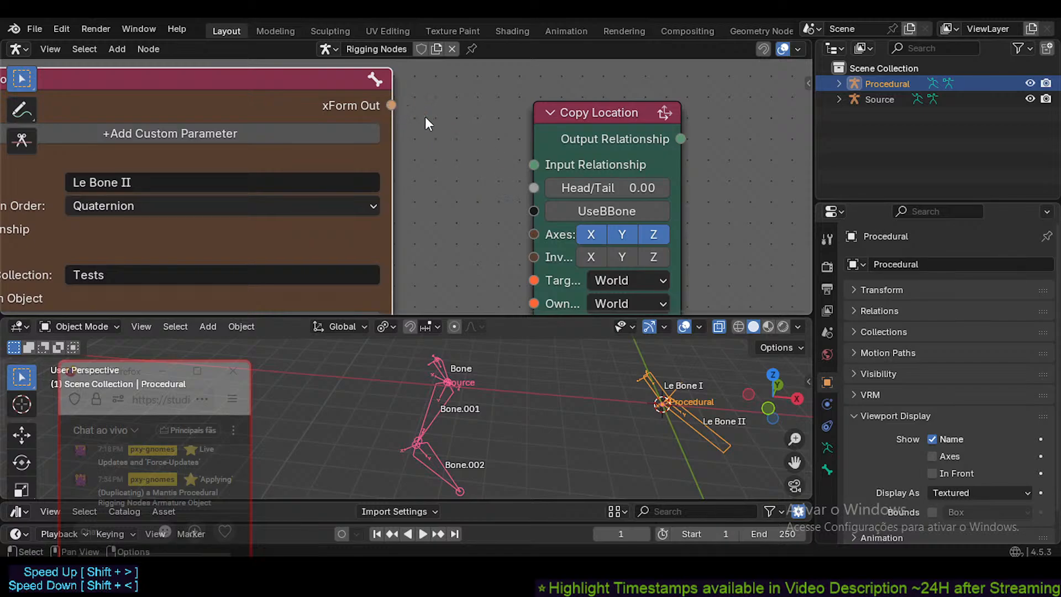
pyautogui.scroll(-2, 436, 166)
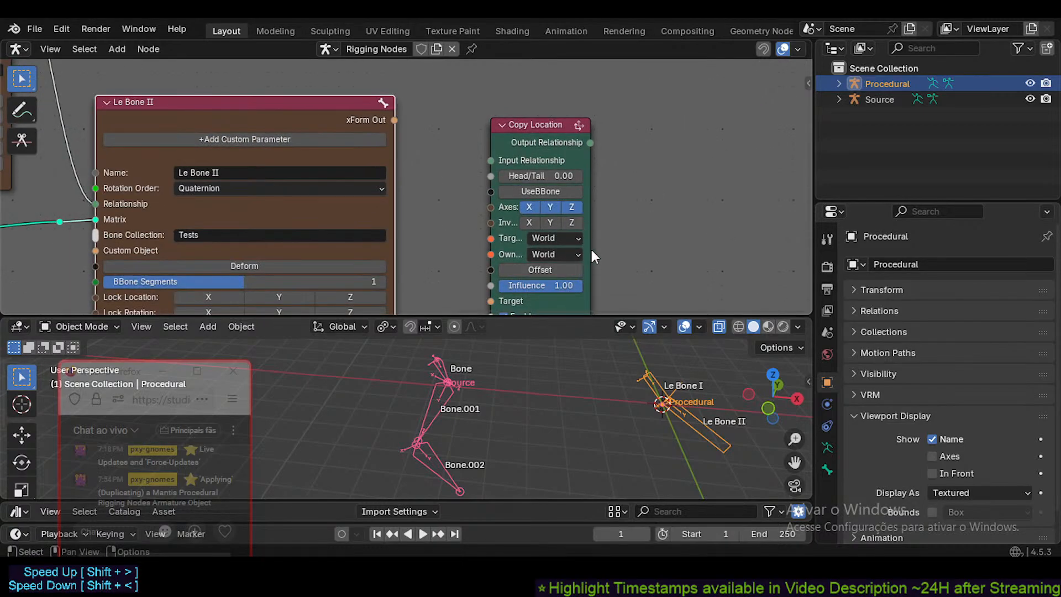
pyautogui.moveTo(588, 249); pyautogui.dragTo(773, 241)
pyautogui.scroll(-1, 546, 243)
pyautogui.moveTo(490, 248); pyautogui.dragTo(501, 226, button='middle')
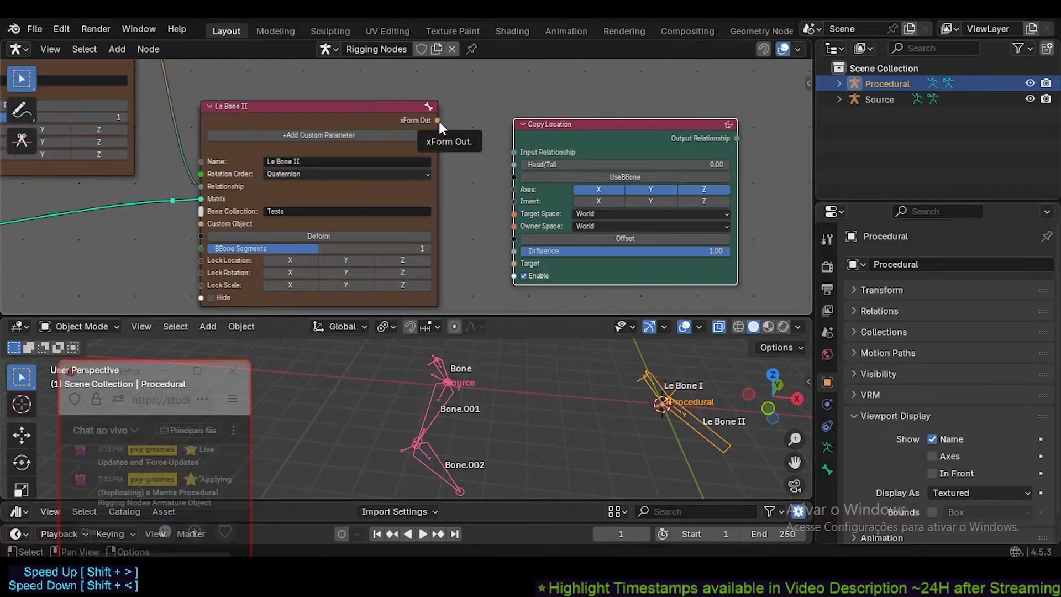
pyautogui.moveTo(436, 118); pyautogui.dragTo(506, 216)
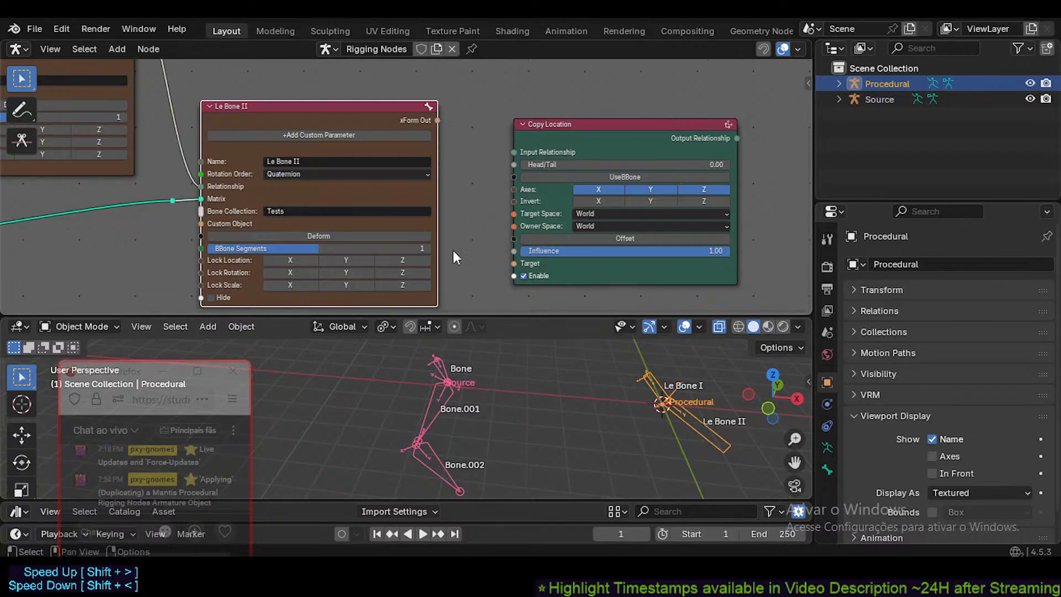
# - Duplicate the Le Bone II node, place the copy below the original and rename it Le Bone III
pyautogui.scroll(-4, 434, 242)
pyautogui.moveTo(301, 225); pyautogui.dragTo(419, 149, button='middle')
pyautogui.scroll(-6, 419, 149)
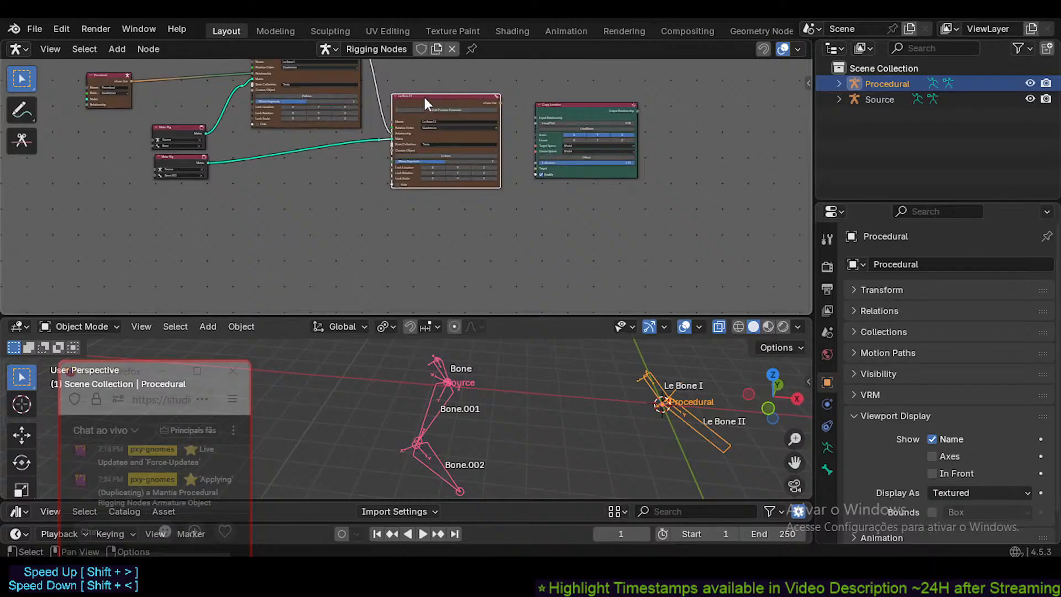
pyautogui.moveTo(425, 97); pyautogui.dragTo(411, 193)
pyautogui.scroll(3, 442, 227)
pyautogui.doubleClick(465, 225)
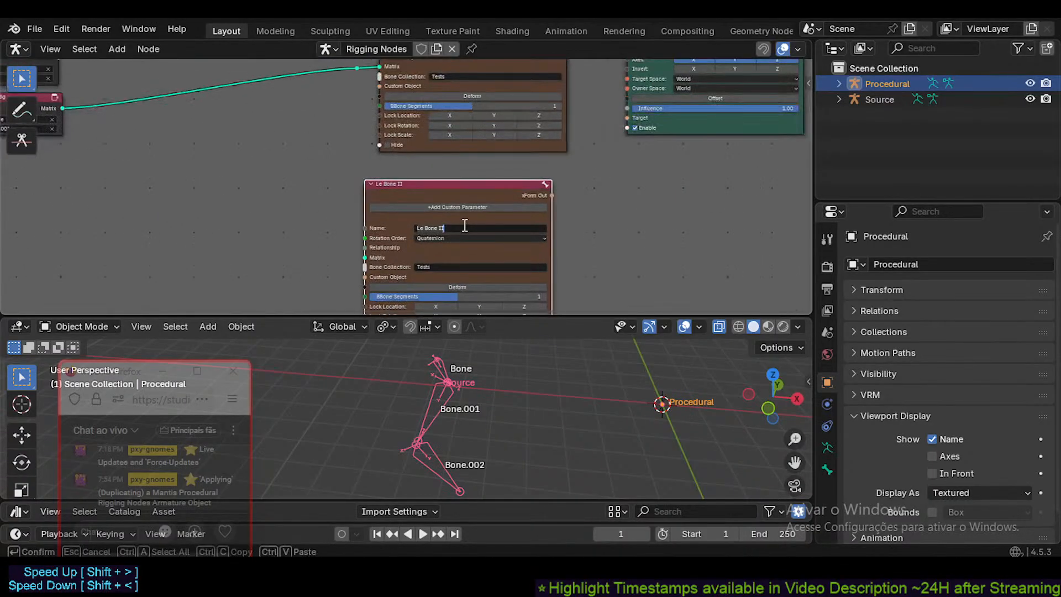
pyautogui.write('I')
pyautogui.press('Return')
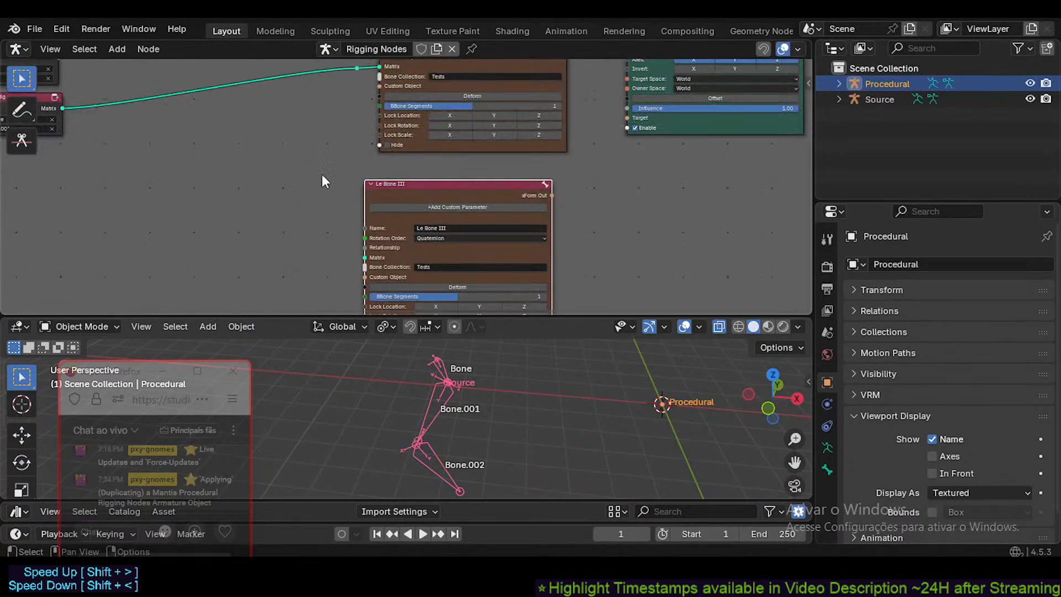
# - Link the Procedural armature node's xForm Out to the Relationship input of Le Bone III
pyautogui.scroll(-6, 253, 168)
pyautogui.moveTo(195, 88); pyautogui.dragTo(255, 165, button='middle')
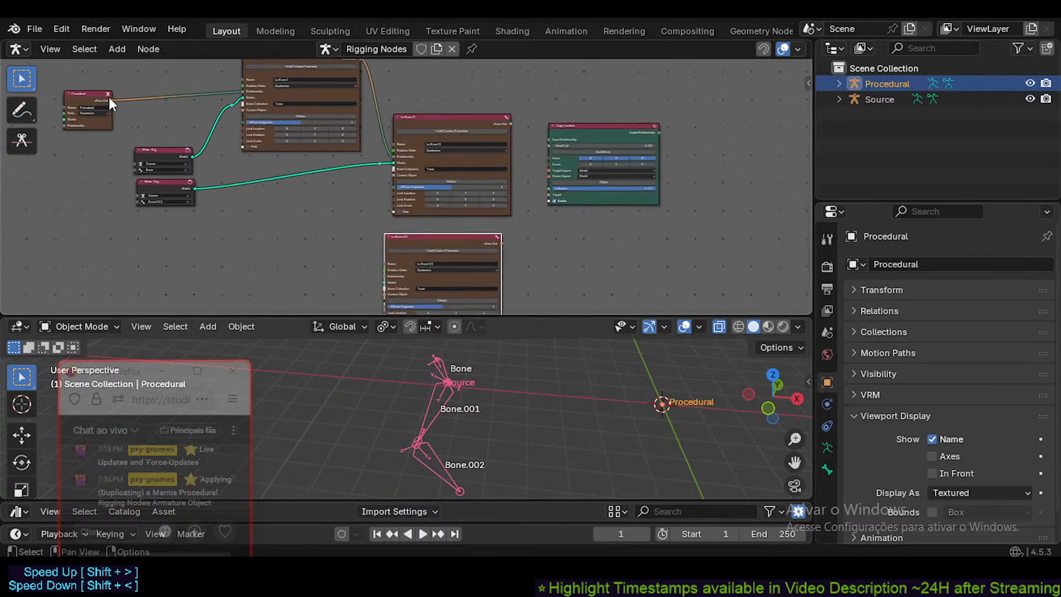
pyautogui.moveTo(108, 97); pyautogui.dragTo(403, 245)
pyautogui.scroll(3, 359, 224)
pyautogui.moveTo(526, 199); pyautogui.dragTo(399, 212, button='middle')
pyautogui.scroll(-1, 399, 212)
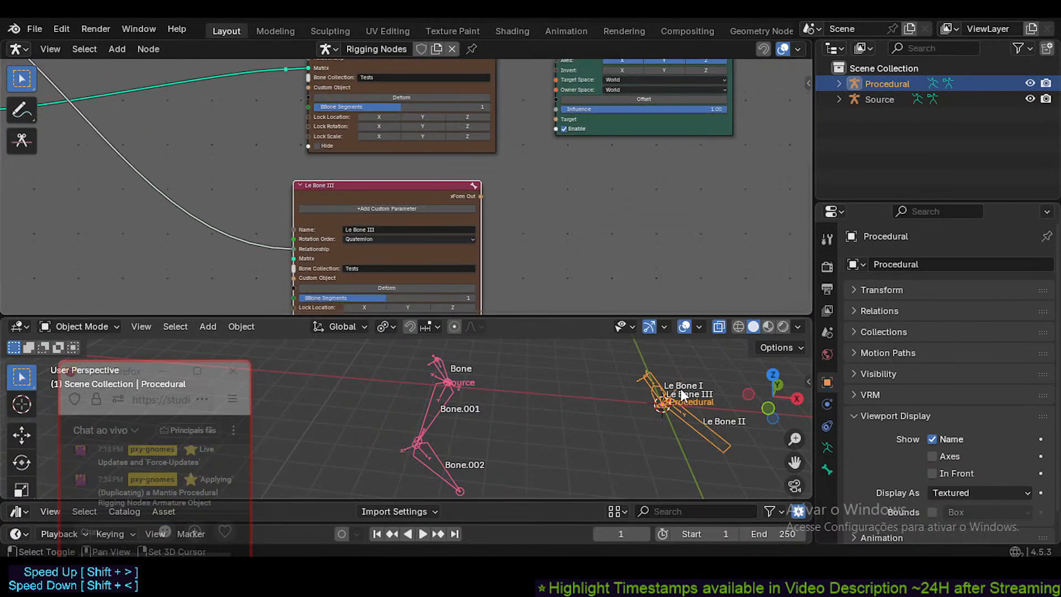
pyautogui.keyDown('shift'); pyautogui.moveTo(681, 389); pyautogui.dragTo(616, 425, button='middle'); pyautogui.keyUp('shift')
pyautogui.moveTo(369, 250); pyautogui.dragTo(385, 184, button='middle')
pyautogui.scroll(2, 396, 241)
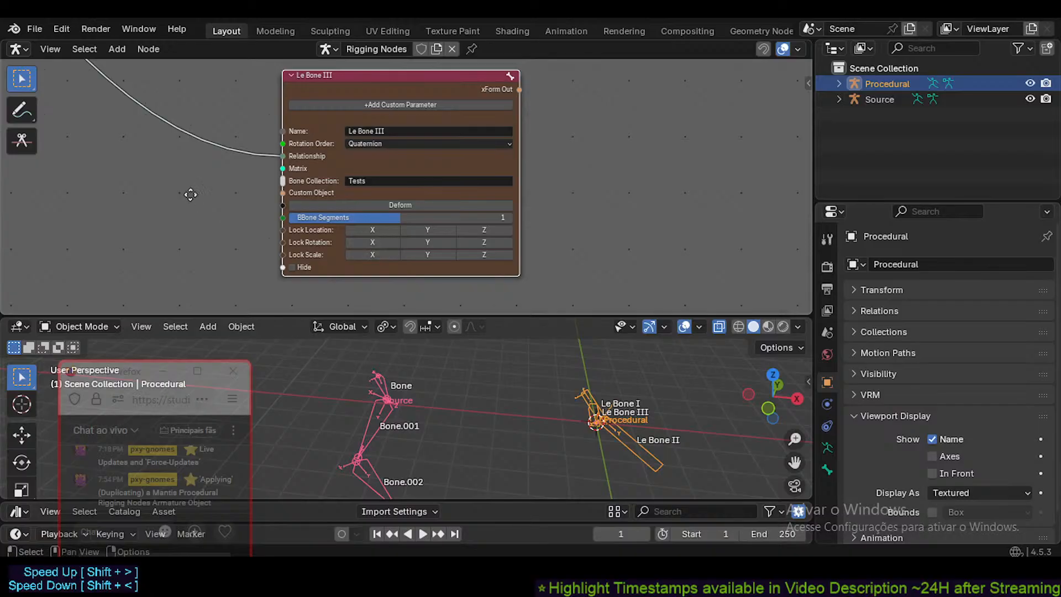
pyautogui.moveTo(111, 192); pyautogui.dragTo(143, 207, button='middle')
pyautogui.hotkey('shift', 'a')
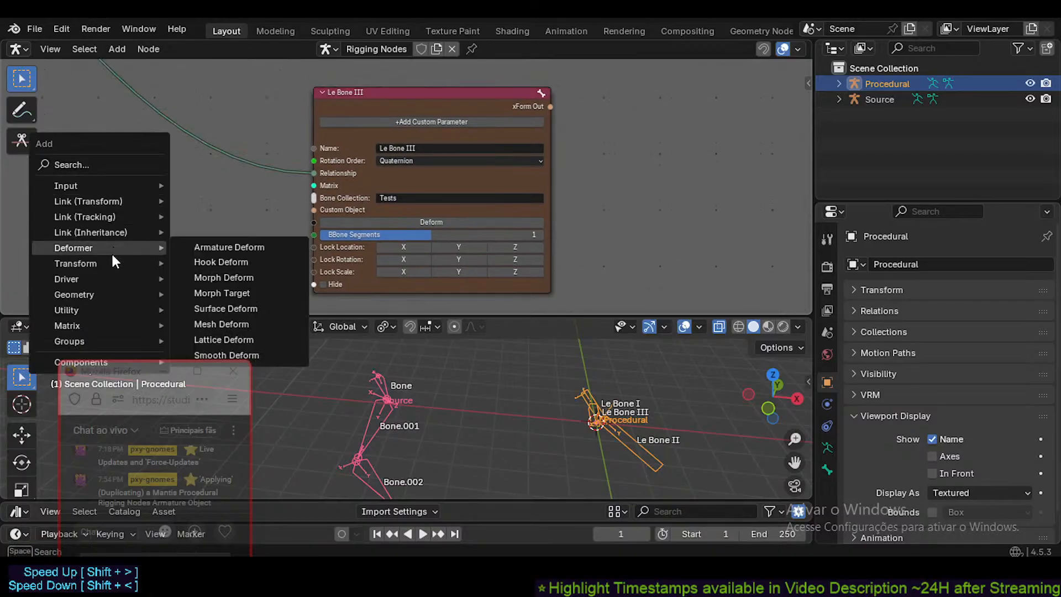
pyautogui.moveTo(109, 259)
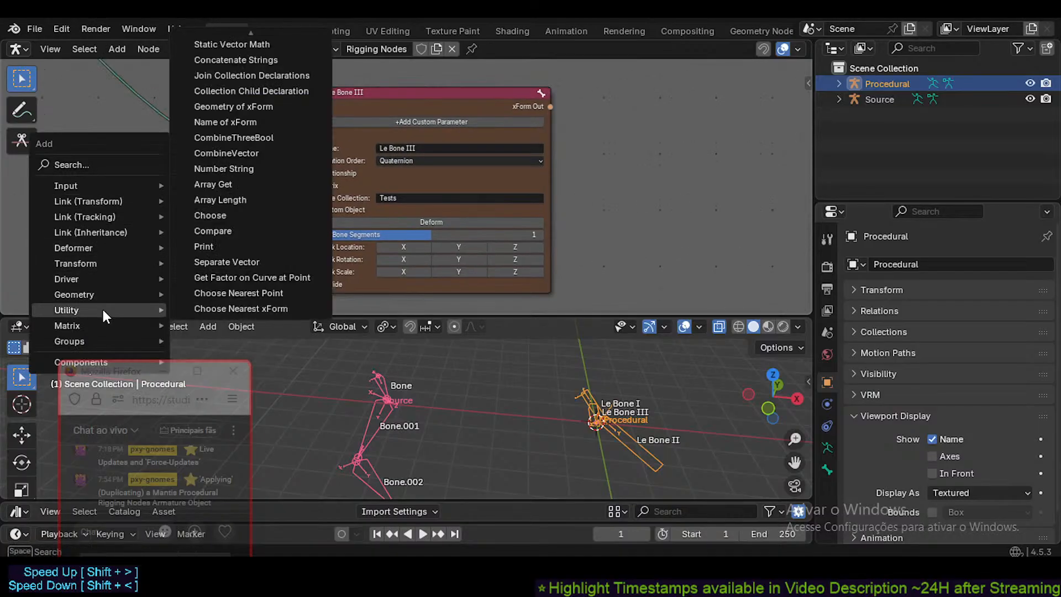
pyautogui.moveTo(99, 330)
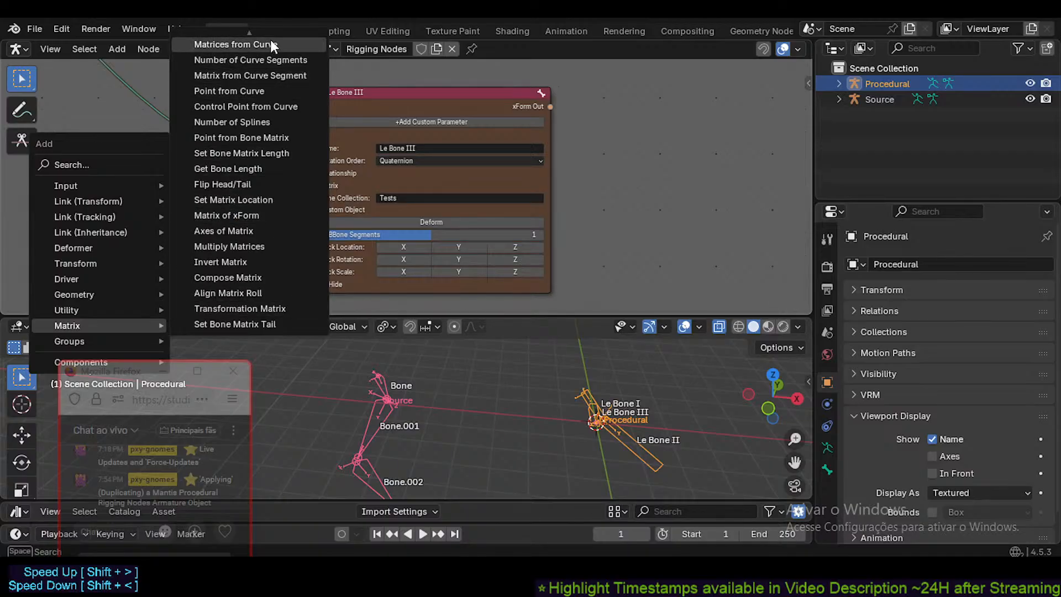
pyautogui.scroll(1, 271, 40)
pyautogui.scroll(1, 257, 62)
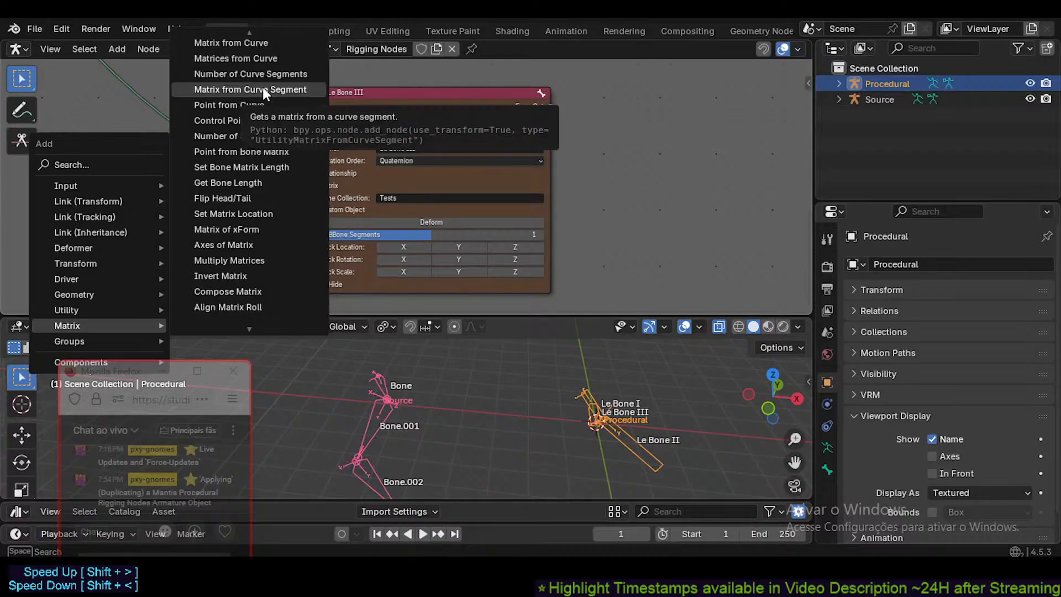
pyautogui.press('Escape')
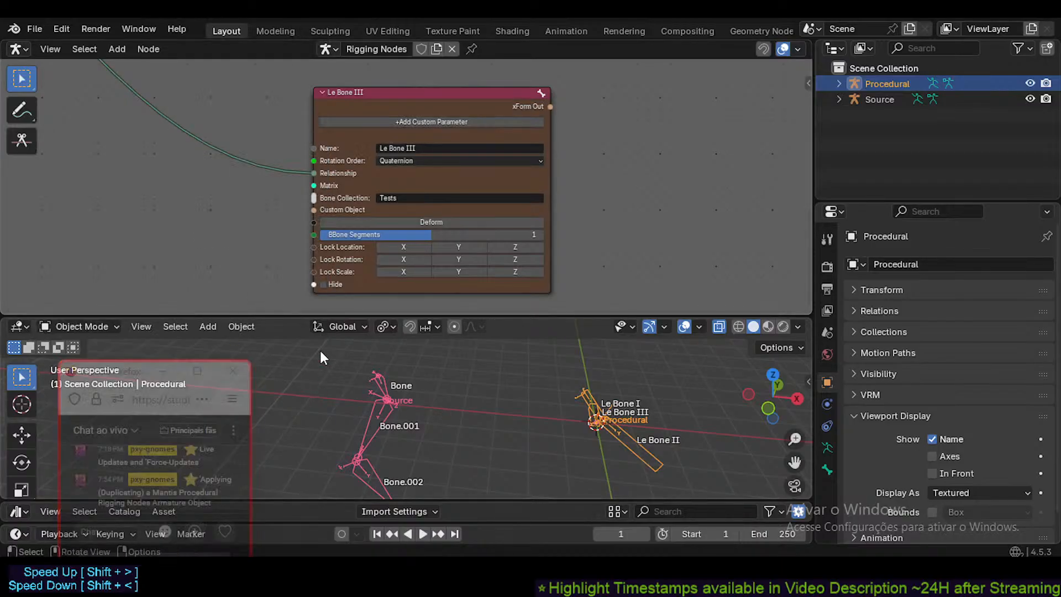
# - Add a Set Matrix Location node, undo its insertion into Le Bone III's Relationship link and place it unlinked beside the bone node
pyautogui.hotkey('shift', 'a')
pyautogui.moveTo(218, 188)
pyautogui.write('set matr')
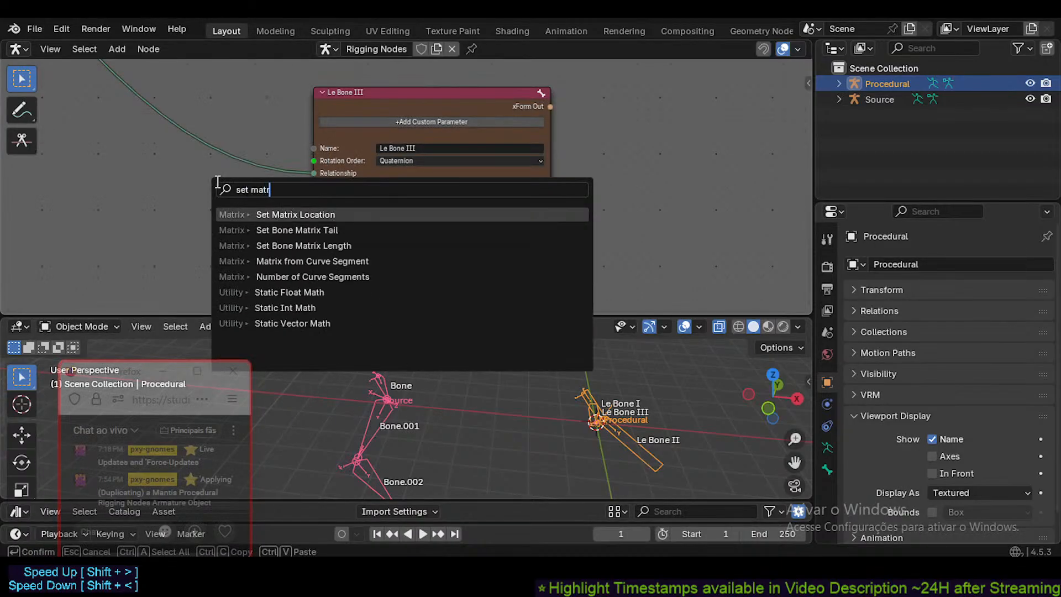
pyautogui.press('Return')
pyautogui.click(149, 172)
pyautogui.scroll(2, 155, 171)
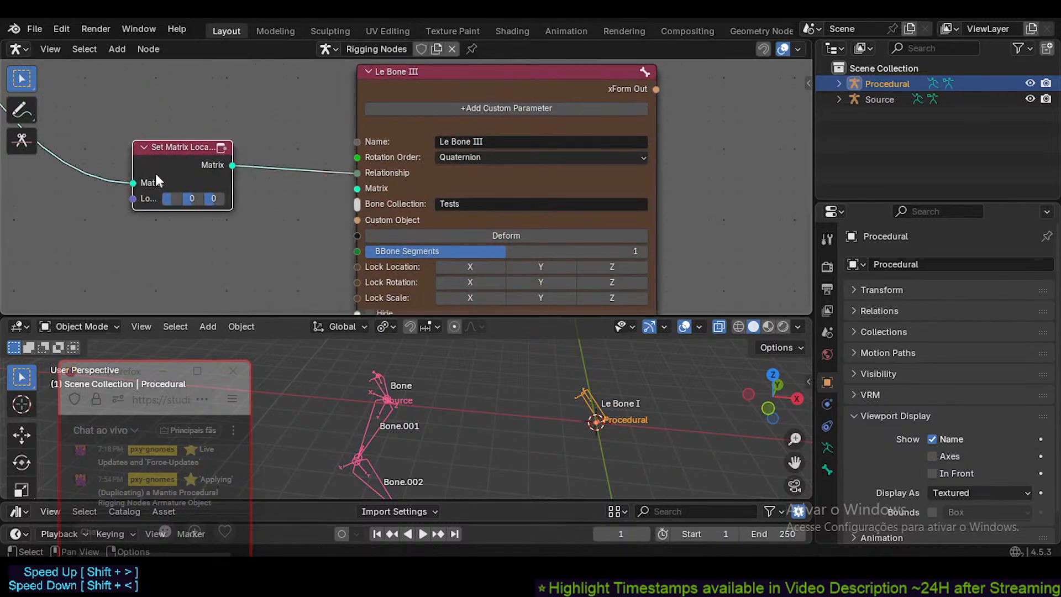
pyautogui.hotkey('ctrl', 'z')
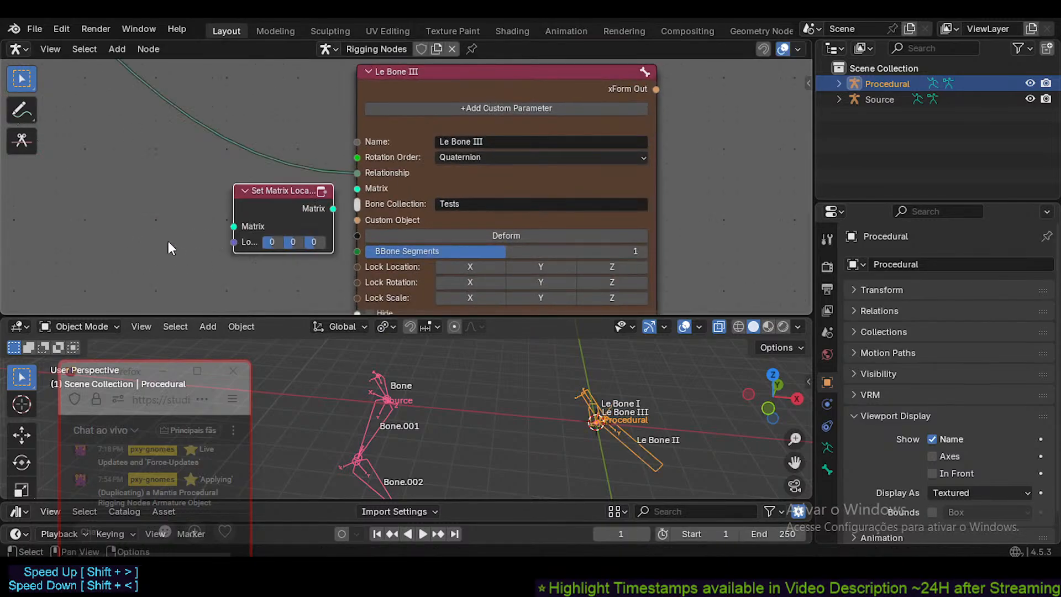
pyautogui.moveTo(260, 190); pyautogui.dragTo(163, 210)
# - Widen the Set Matrix Location node, link its Matrix output to Le Bone III's Matrix input and reset its X location to 0
pyautogui.scroll(1, 220, 268)
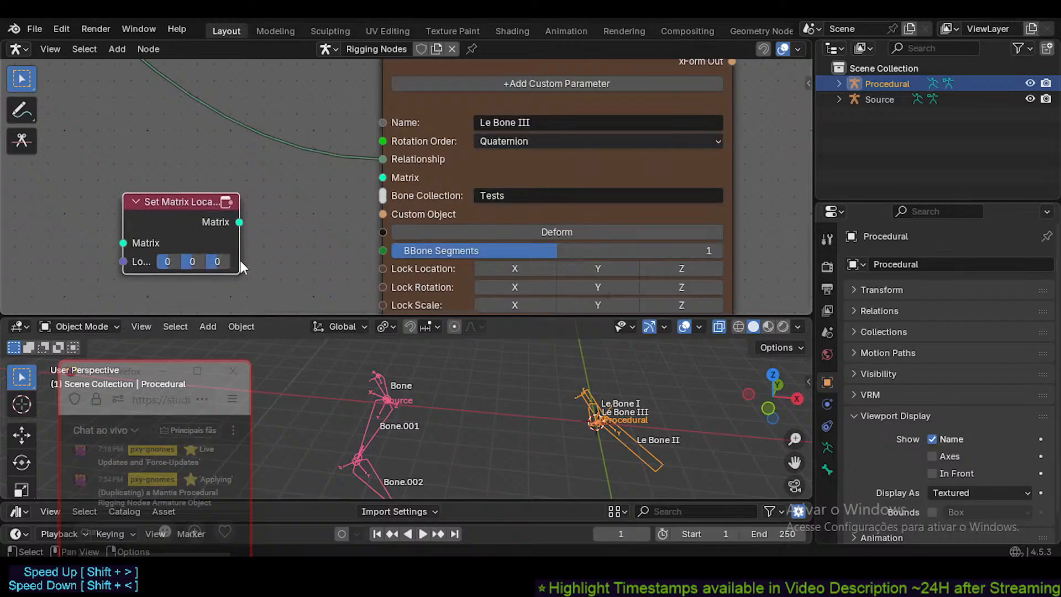
pyautogui.moveTo(240, 260); pyautogui.dragTo(301, 260)
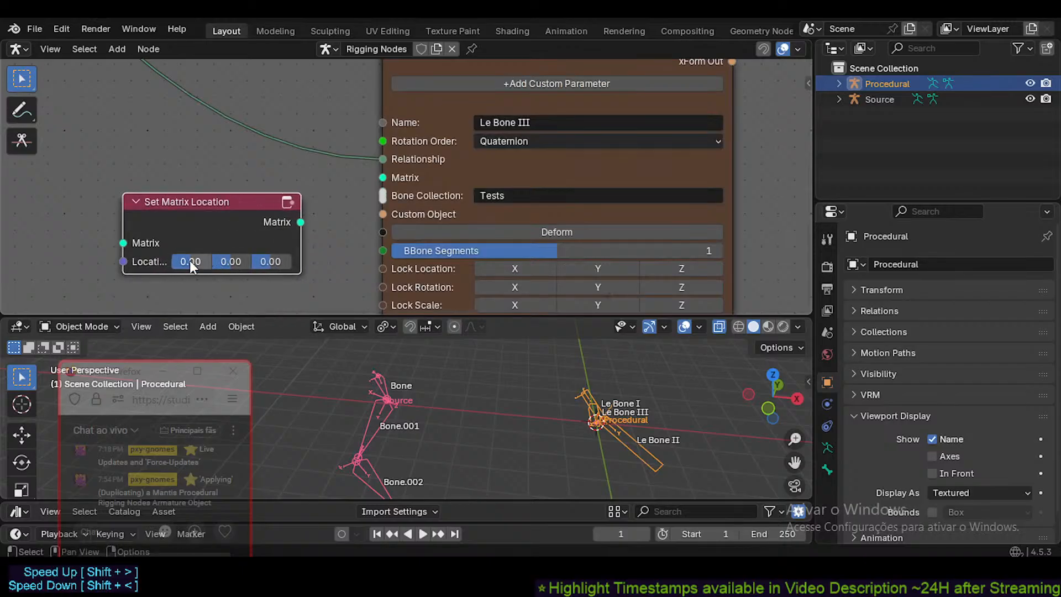
pyautogui.moveTo(300, 222); pyautogui.dragTo(383, 177)
pyautogui.moveTo(201, 257)
pyautogui.mouseDown()
pyautogui.moveTo(255, 258)
pyautogui.moveTo(194, 266)
pyautogui.mouseUp()
pyautogui.press('BackSpace')
# - Move the Set Matrix Location node farther away from Le Bone III and widen it to fit its location values
pyautogui.moveTo(218, 283); pyautogui.dragTo(322, 220, button='middle')
pyautogui.moveTo(266, 138); pyautogui.dragTo(139, 134)
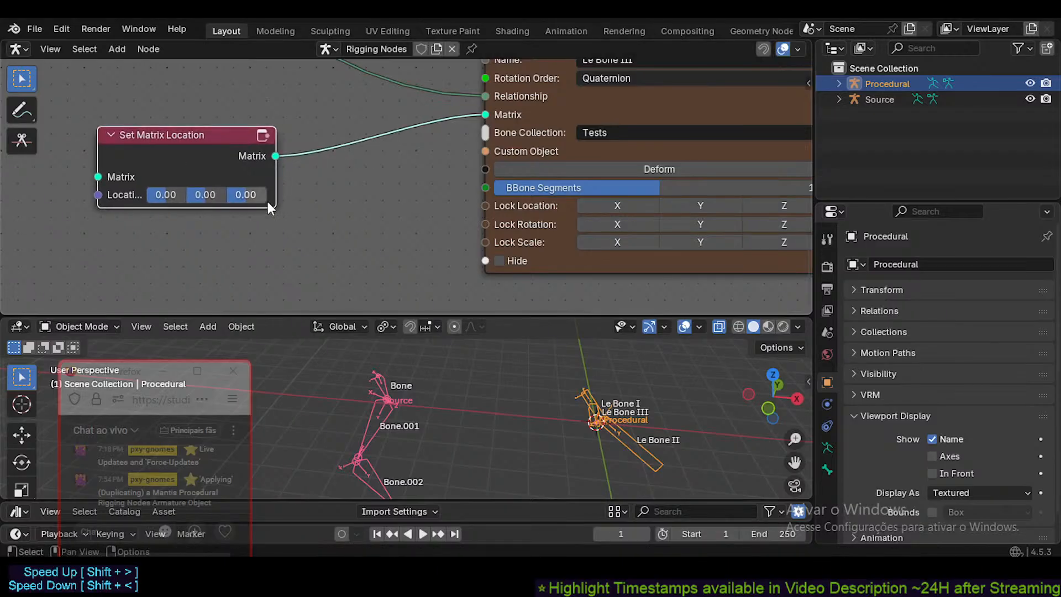
pyautogui.moveTo(272, 203); pyautogui.dragTo(430, 202)
# - Set the Set Matrix Location node's Z location to 0.1 and copy that value to X and Y
pyautogui.doubleClick(380, 196)
pyautogui.write('0.01')
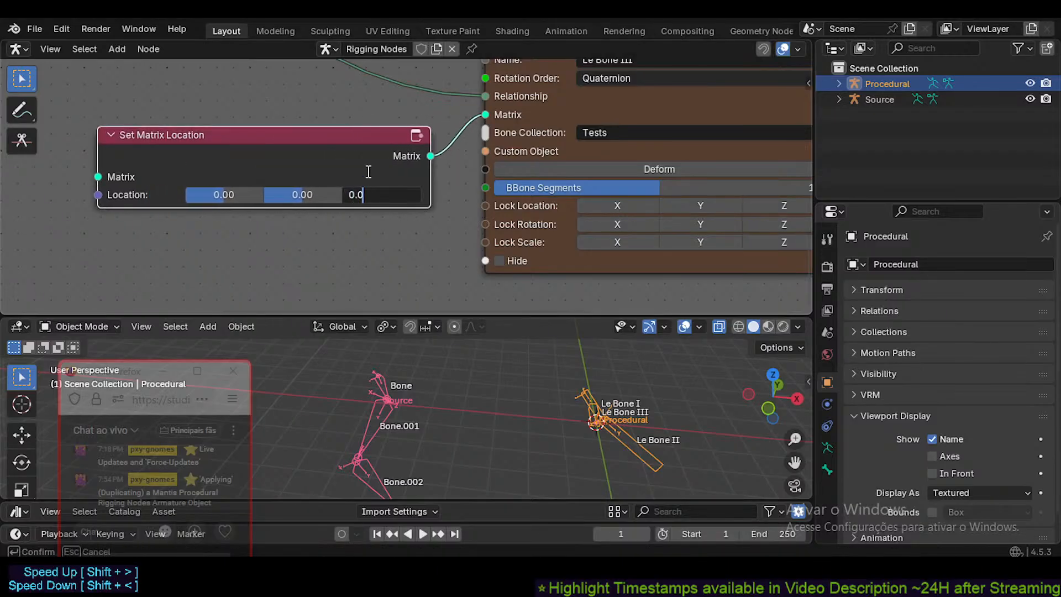
pyautogui.press('Return')
pyautogui.doubleClick(400, 191)
pyautogui.press('BackSpace')
pyautogui.press('BackSpace')
pyautogui.write('1')
pyautogui.press('Return')
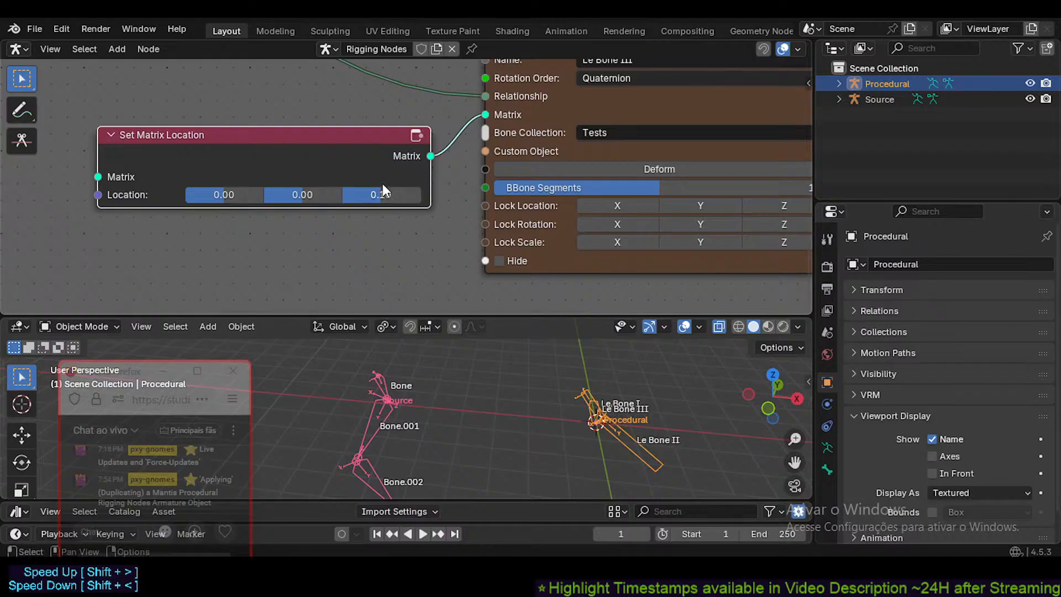
pyautogui.hotkey('ctrl', 'c')
pyautogui.hotkey('ctrl', 'v')
pyautogui.hotkey('ctrl', 'v')
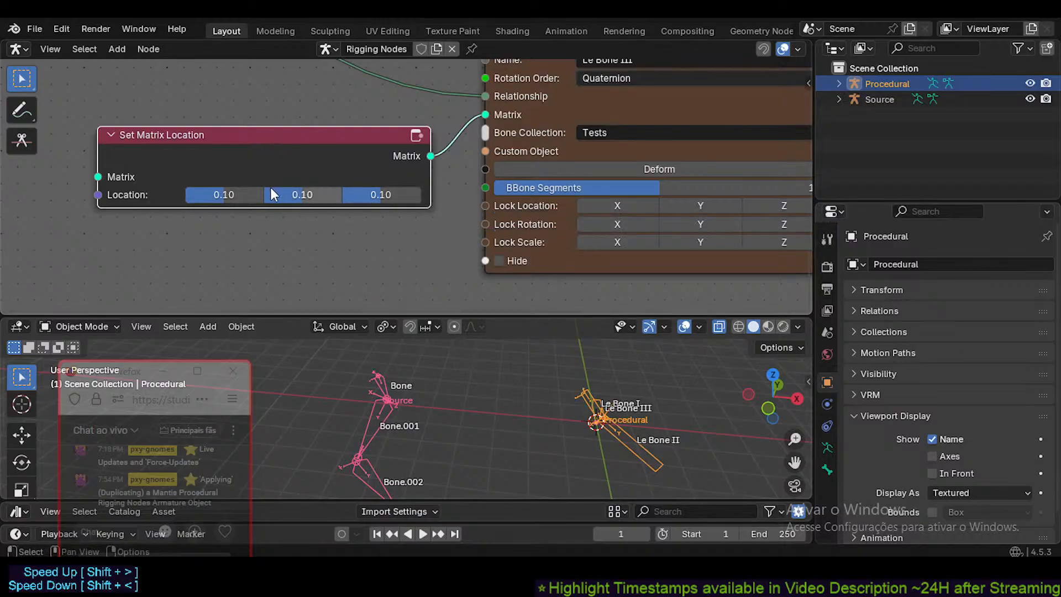
# - Adjust the Set Matrix Location node's Y location freehand and set it to -5
pyautogui.moveTo(299, 196); pyautogui.dragTo(275, 196)
pyautogui.moveTo(349, 203); pyautogui.dragTo(306, 199)
pyautogui.click(303, 195)
pyautogui.press('Escape')
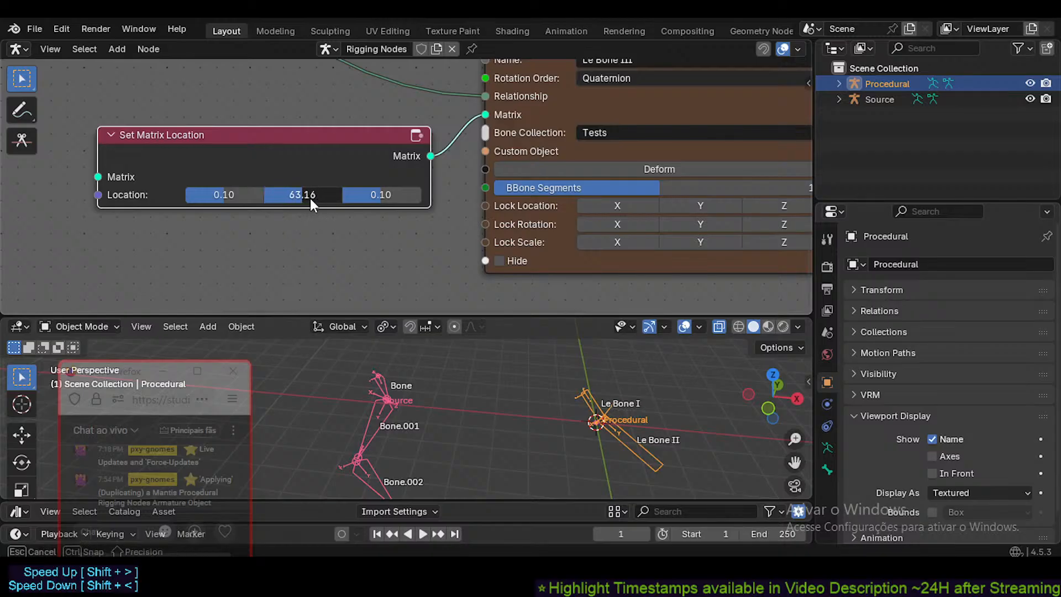
pyautogui.moveTo(298, 199); pyautogui.dragTo(301, 194)
pyautogui.click(305, 195)
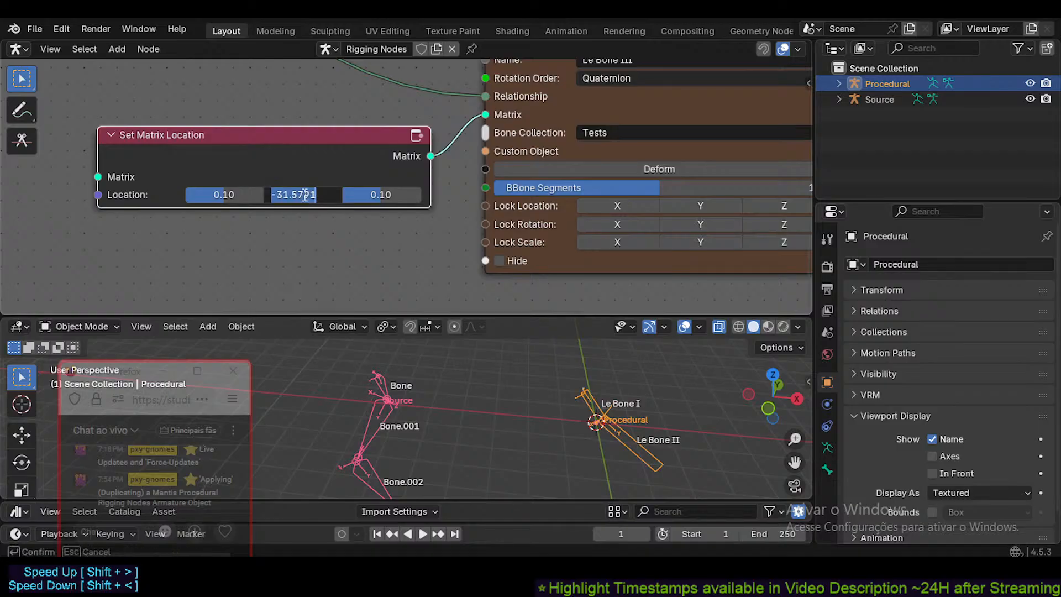
pyautogui.write('-0')
pyautogui.press('BackSpace')
pyautogui.write('5')
pyautogui.press('Return')
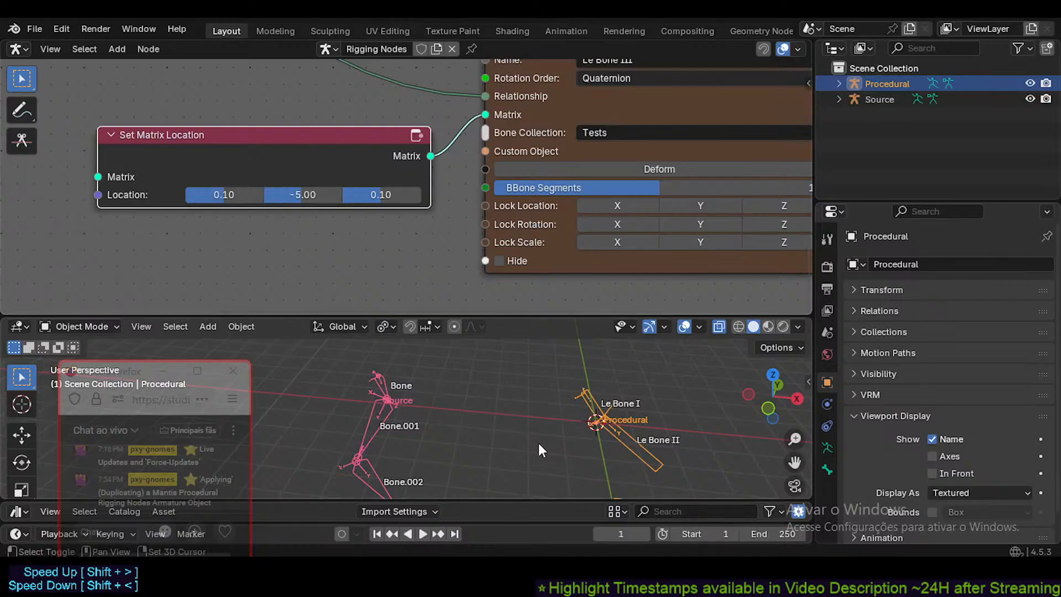
# - Set the Set Matrix Location node's Y location to -3 and inspect Le Bone III in the 3D view
pyautogui.keyDown('shift'); pyautogui.moveTo(538, 443); pyautogui.dragTo(492, 400, button='middle'); pyautogui.keyUp('shift')
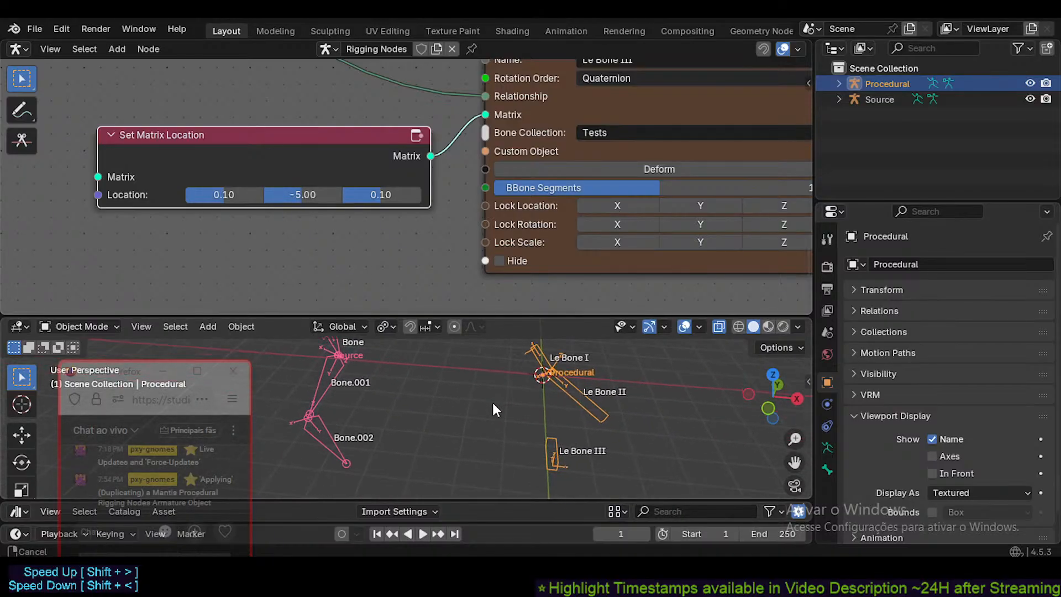
pyautogui.click(285, 195)
pyautogui.click(285, 196)
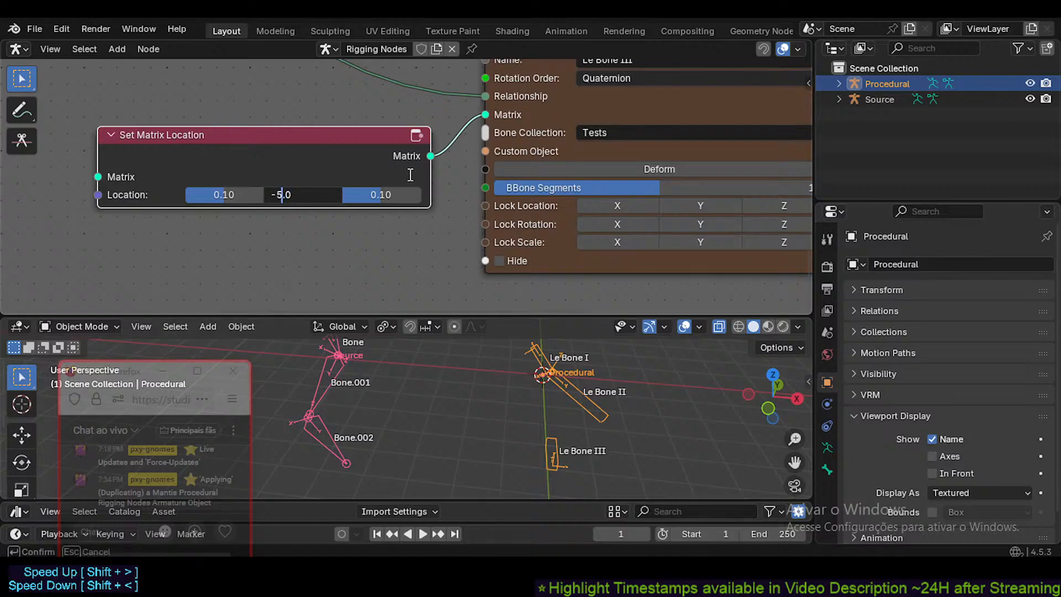
pyautogui.write('3')
pyautogui.press('Delete')
pyautogui.press('Return')
pyautogui.moveTo(476, 388); pyautogui.dragTo(504, 398, button='middle')
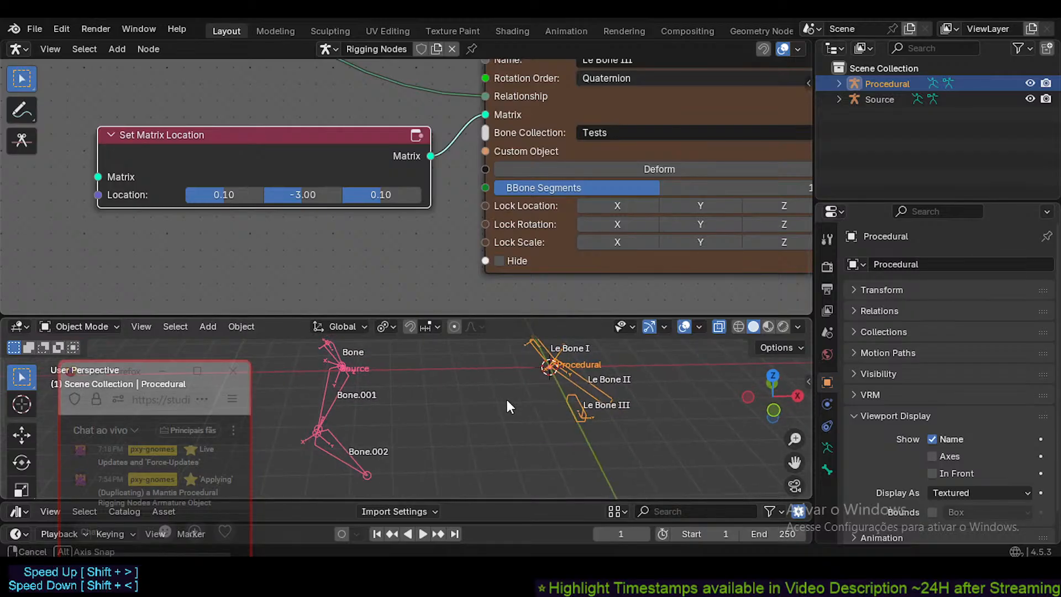
pyautogui.scroll(1, 545, 403)
# - Move the Set Matrix Location node slightly lower beside Le Bone III, deselect it and save the file
pyautogui.keyDown('shift'); pyautogui.moveTo(477, 210); pyautogui.dragTo(459, 261, button='middle'); pyautogui.keyUp('shift')
pyautogui.scroll(-1, 460, 265)
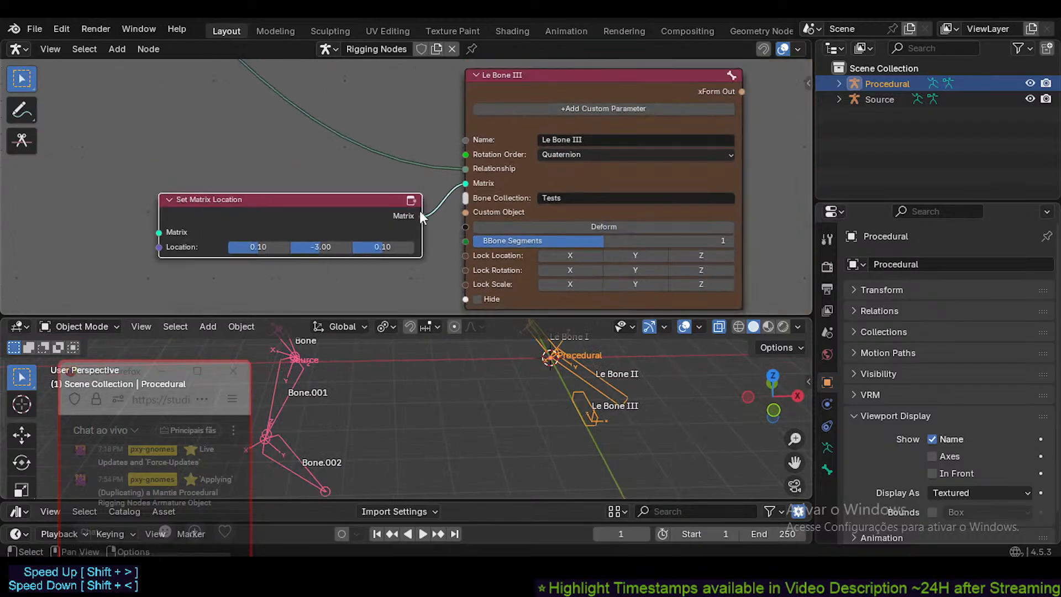
pyautogui.moveTo(363, 202); pyautogui.dragTo(357, 217)
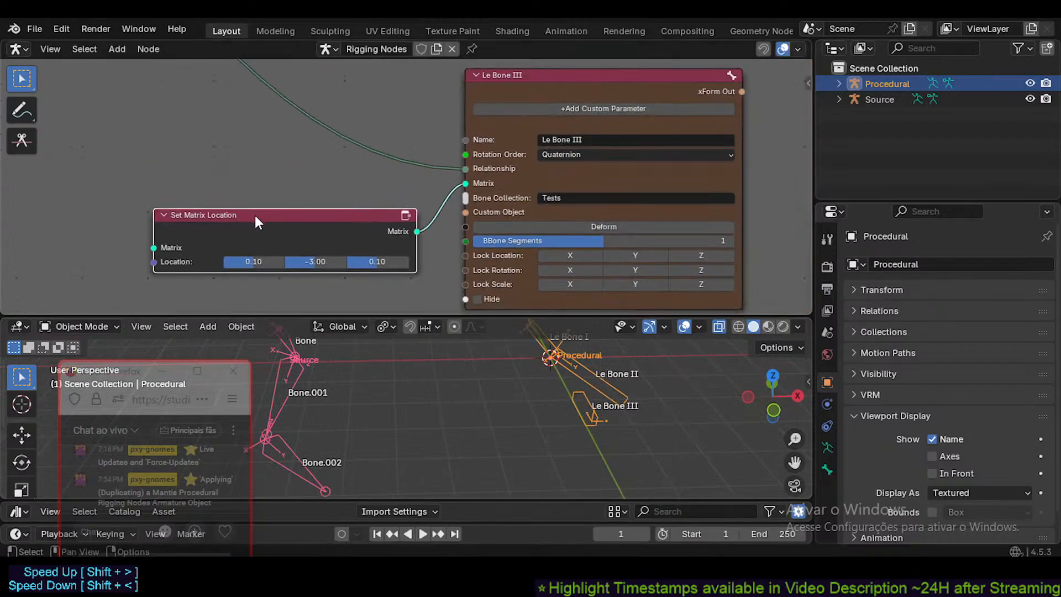
pyautogui.click(339, 197)
pyautogui.hotkey('ctrl', 's')
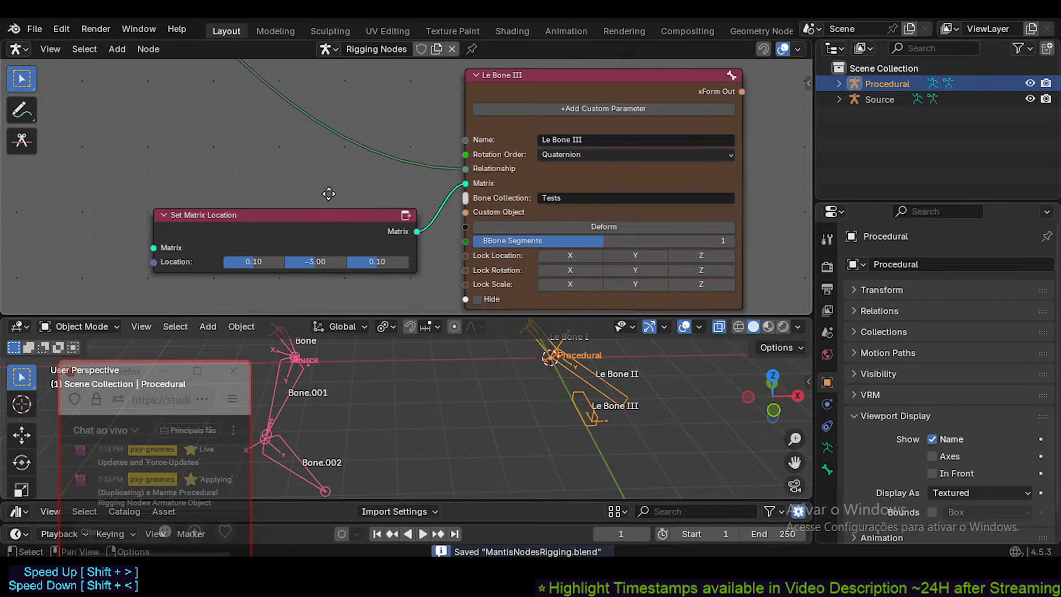
pyautogui.moveTo(278, 212); pyautogui.dragTo(230, 225, button='middle')
pyautogui.hotkey('shift', 'a')
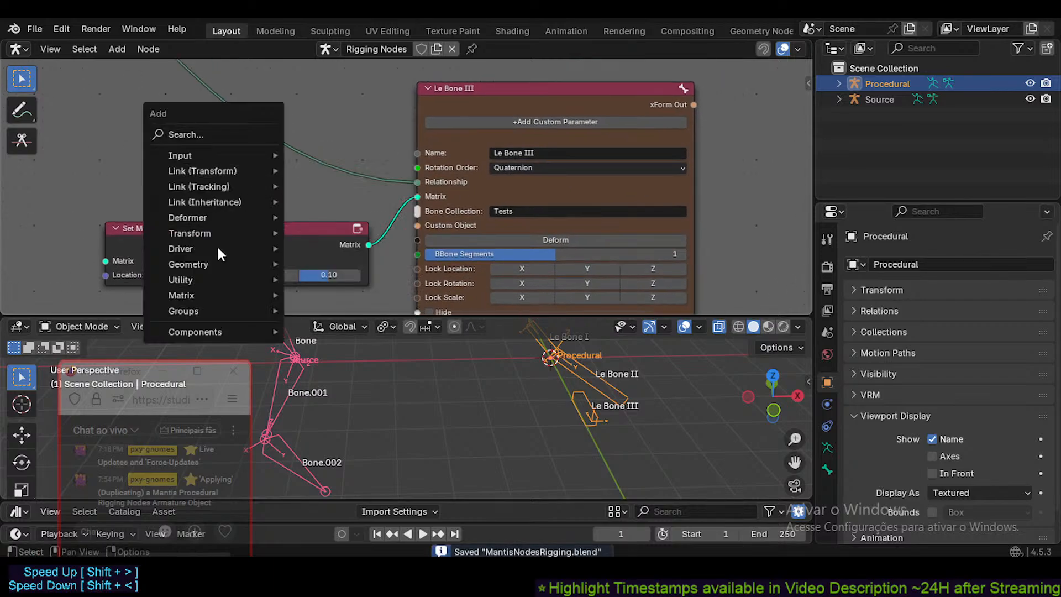
pyautogui.moveTo(205, 283)
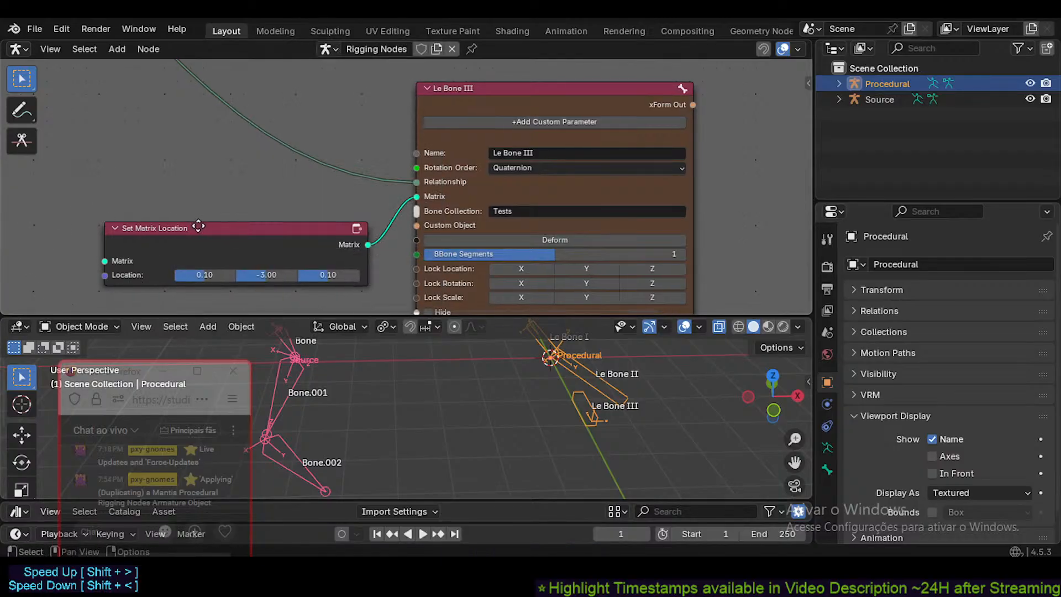
pyautogui.moveTo(199, 225); pyautogui.dragTo(182, 219, button='middle')
pyautogui.moveTo(310, 234); pyautogui.dragTo(337, 243, button='middle')
# - Shift Le Bone III slightly away from the Set Matrix Location node and move the Copy Location node lower, closer to Le Bone III
pyautogui.moveTo(555, 147); pyautogui.dragTo(426, 173, button='middle')
pyautogui.moveTo(433, 116); pyautogui.dragTo(449, 114)
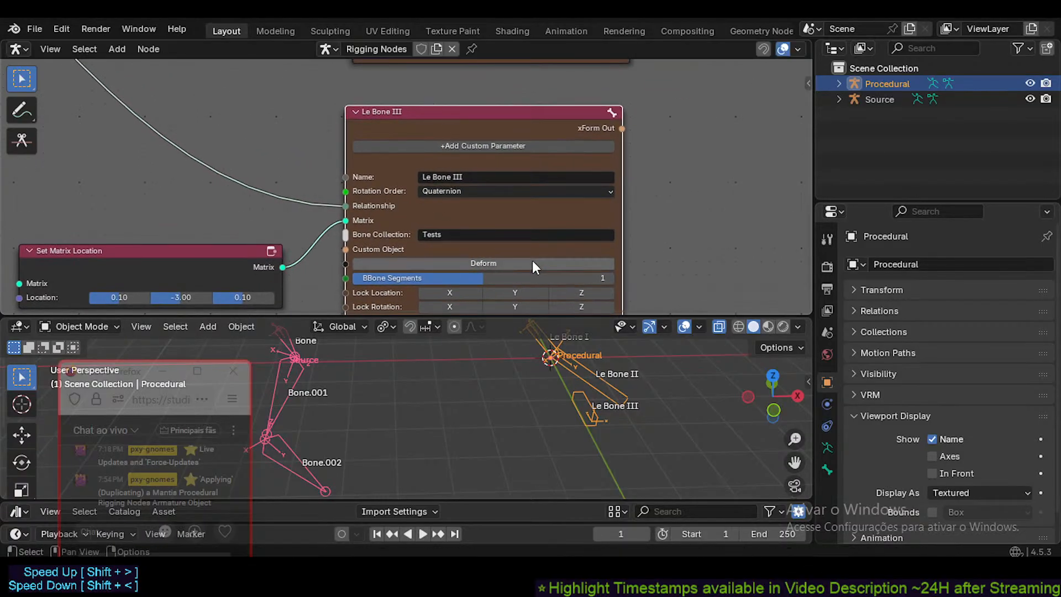
pyautogui.moveTo(532, 260); pyautogui.dragTo(530, 199, button='middle')
pyautogui.scroll(-3, 530, 199)
pyautogui.moveTo(610, 165); pyautogui.dragTo(445, 250, button='middle')
pyautogui.scroll(-4, 479, 199)
pyautogui.moveTo(479, 198); pyautogui.dragTo(442, 268, button='middle')
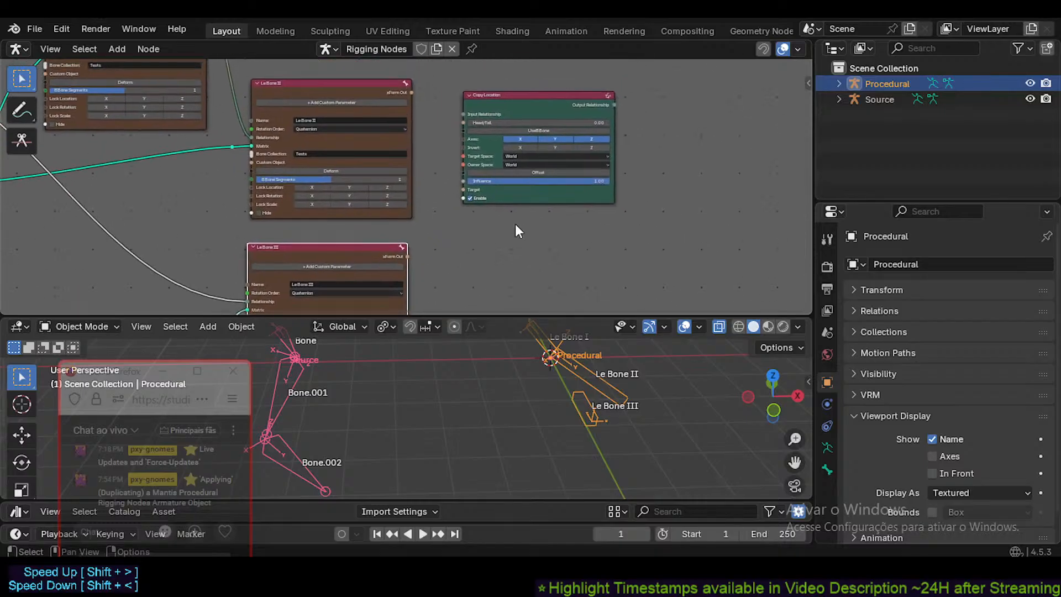
pyautogui.moveTo(500, 98); pyautogui.dragTo(496, 158)
# - Try linking Le Bone III's xForm Out to the Copy Location node's Target Space input, and disconnect it again
pyautogui.scroll(3, 433, 207)
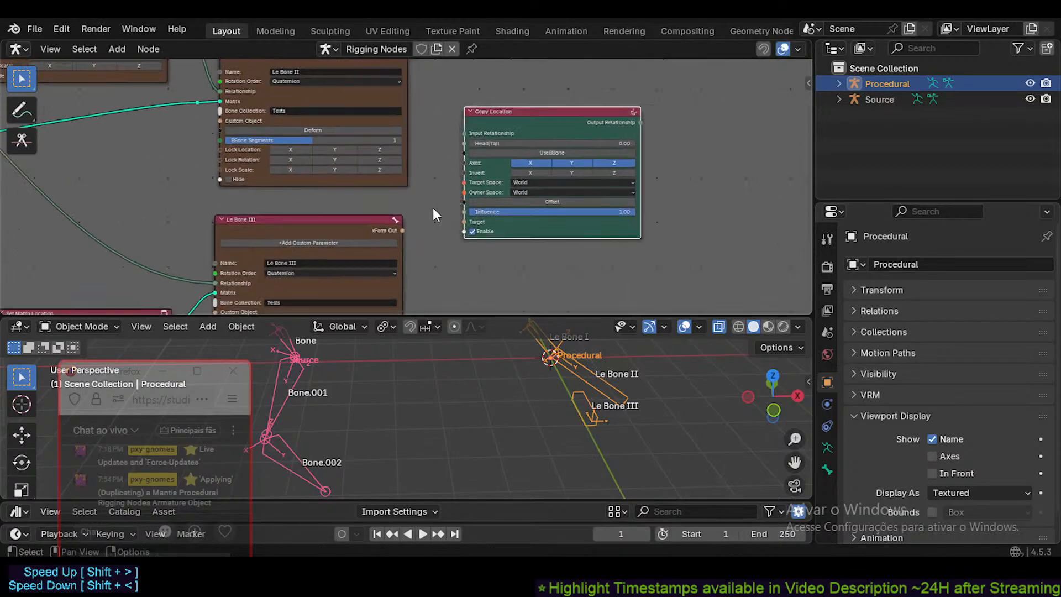
pyautogui.scroll(2, 413, 238)
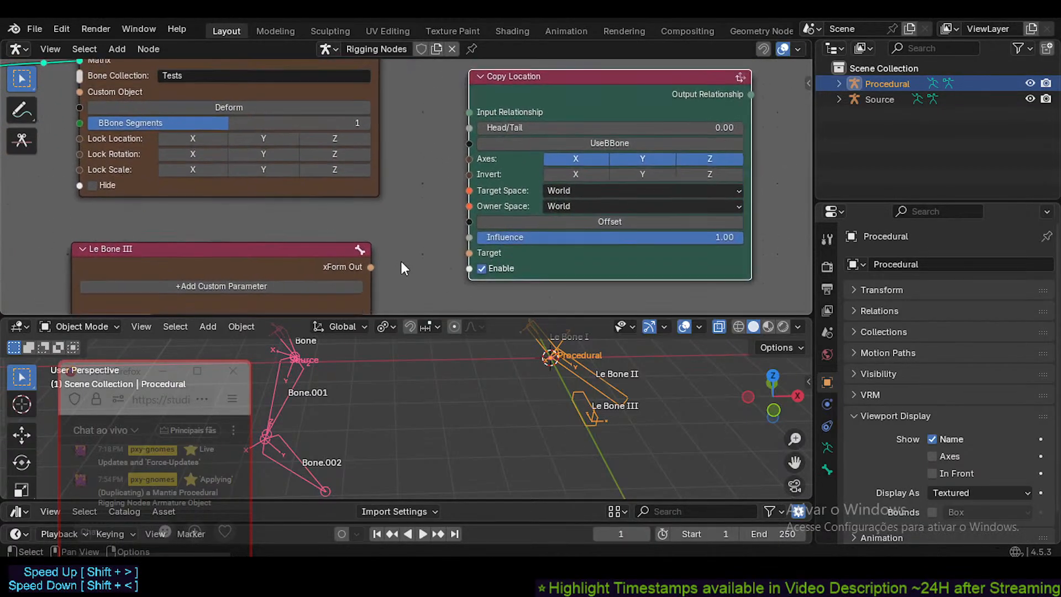
pyautogui.moveTo(373, 266); pyautogui.dragTo(453, 195)
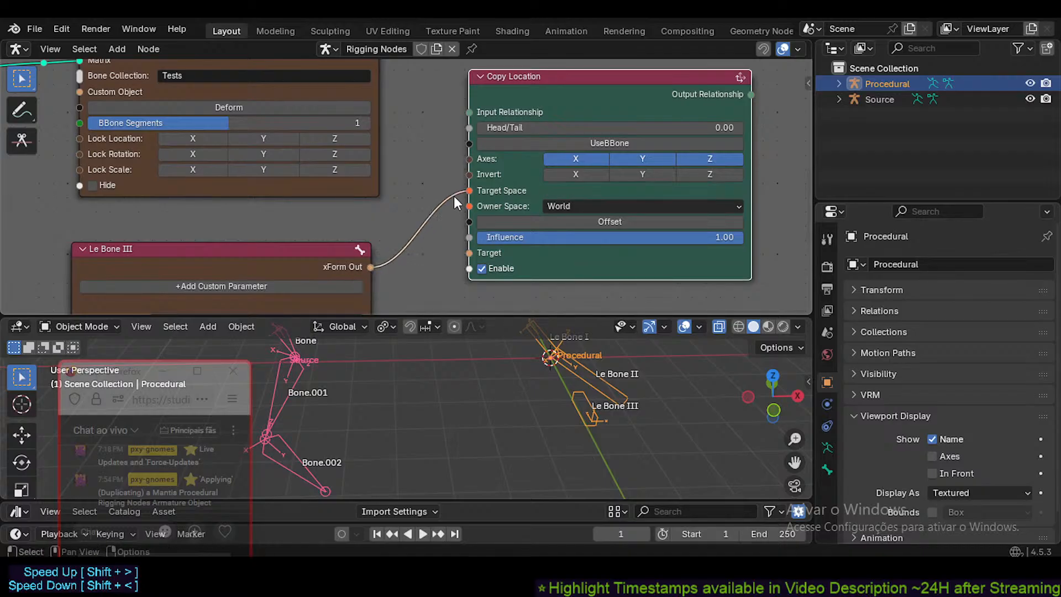
pyautogui.moveTo(404, 119); pyautogui.dragTo(419, 170, button='middle')
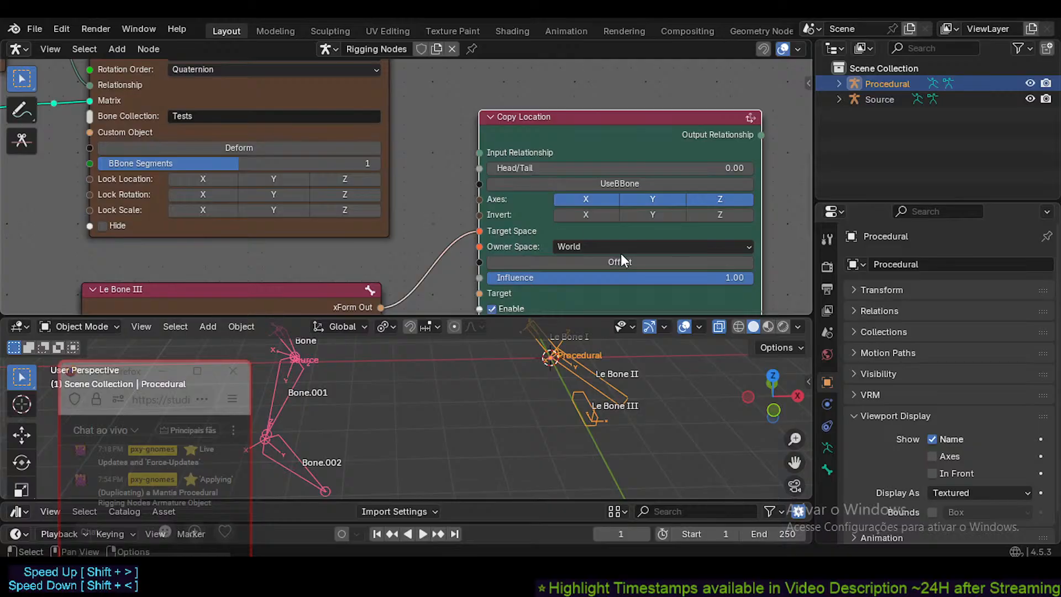
pyautogui.moveTo(479, 231); pyautogui.dragTo(452, 224)
# - Set both Target Space and Owner Space of the Copy Location node to Pose
pyautogui.click(588, 233)
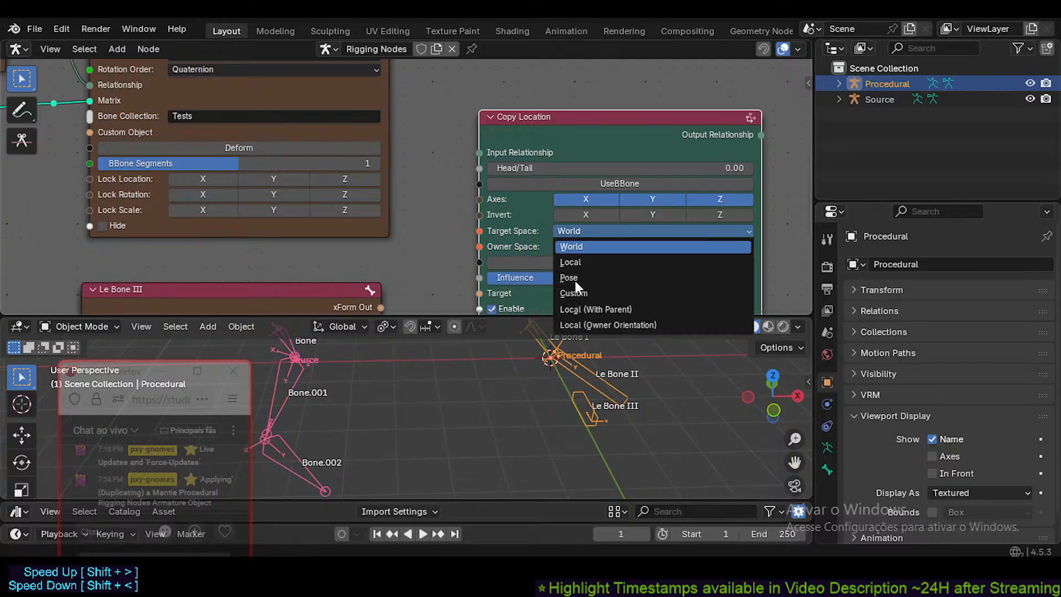
pyautogui.click(574, 279)
pyautogui.click(598, 249)
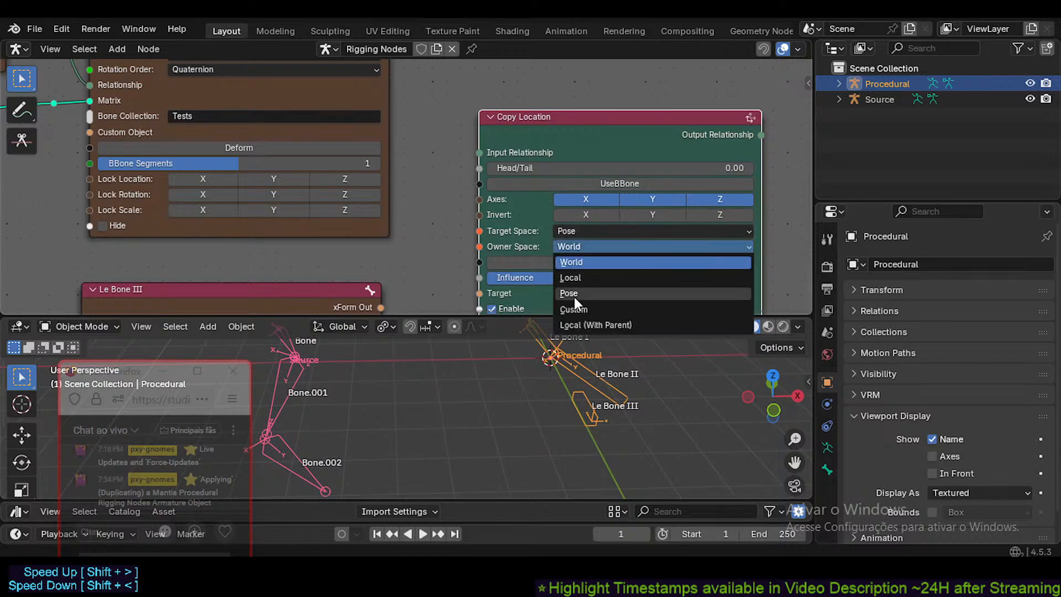
pyautogui.click(575, 294)
# - Link Le Bone III's xForm Out to Copy Location's Target Space and Le Bone II's xForm Out to its Owner Space
pyautogui.scroll(-6, 387, 282)
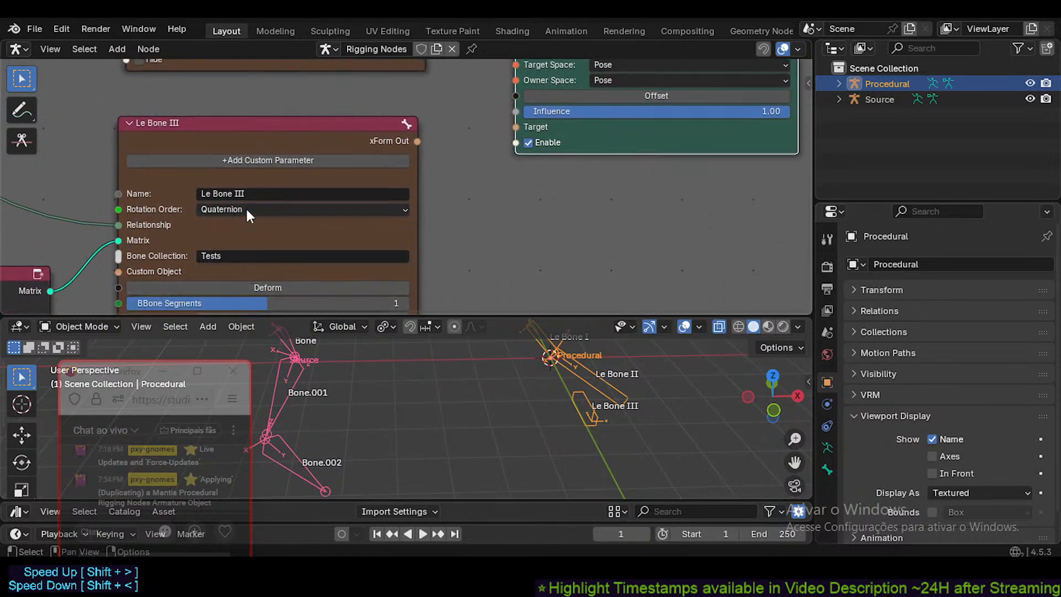
pyautogui.moveTo(270, 237); pyautogui.dragTo(294, 163, button='middle')
pyautogui.moveTo(398, 95); pyautogui.dragTo(362, 212, button='middle')
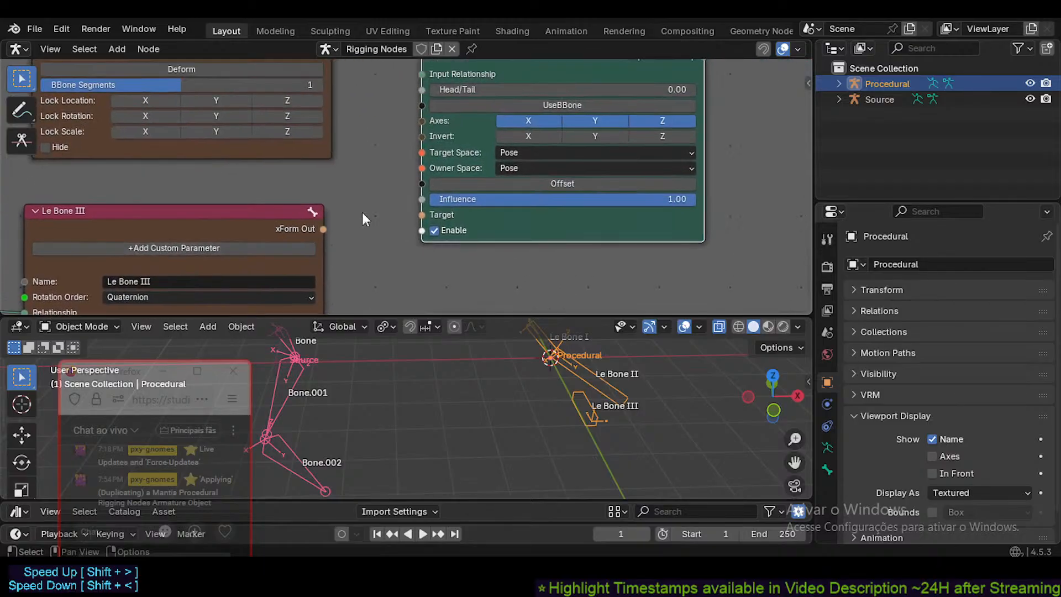
pyautogui.moveTo(306, 257)
pyautogui.mouseDown()
pyautogui.moveTo(354, 203)
pyautogui.moveTo(396, 183)
pyautogui.mouseUp()
pyautogui.moveTo(377, 176)
pyautogui.mouseDown(button='middle')
pyautogui.moveTo(416, 209)
pyautogui.moveTo(396, 179)
pyautogui.moveTo(429, 227)
pyautogui.moveTo(419, 202)
pyautogui.mouseUp(button='middle')
pyautogui.scroll(-2, 429, 227)
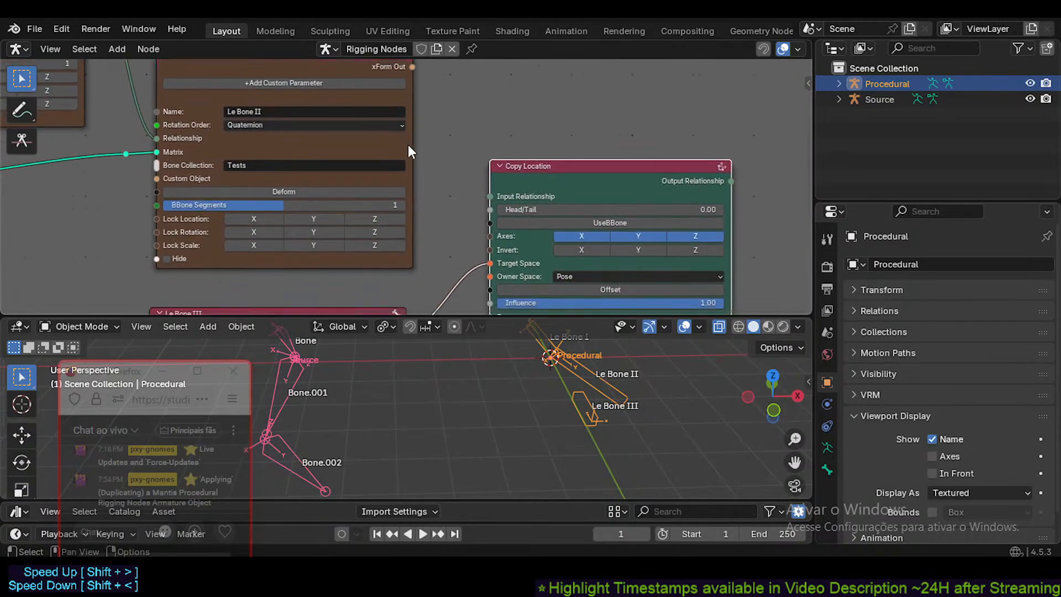
pyautogui.moveTo(417, 135); pyautogui.dragTo(409, 169, button='middle')
pyautogui.moveTo(403, 106); pyautogui.dragTo(477, 178)
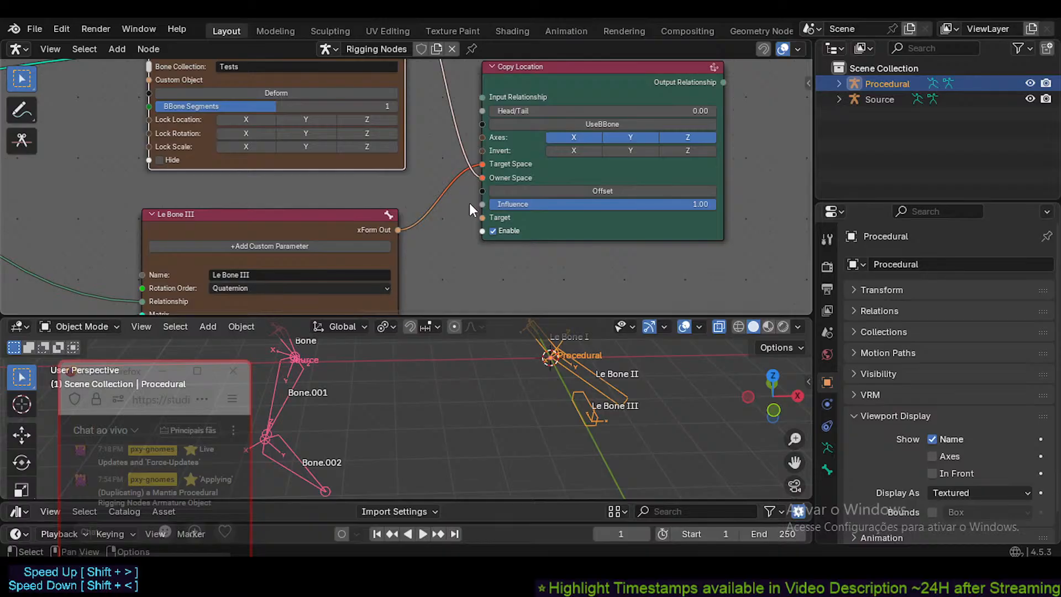
# - Swap the Copy Location links, connecting Le Bone III's xForm Out to Owner Space and Le Bone II's to Target Space
pyautogui.moveTo(463, 138); pyautogui.dragTo(450, 210, button='middle')
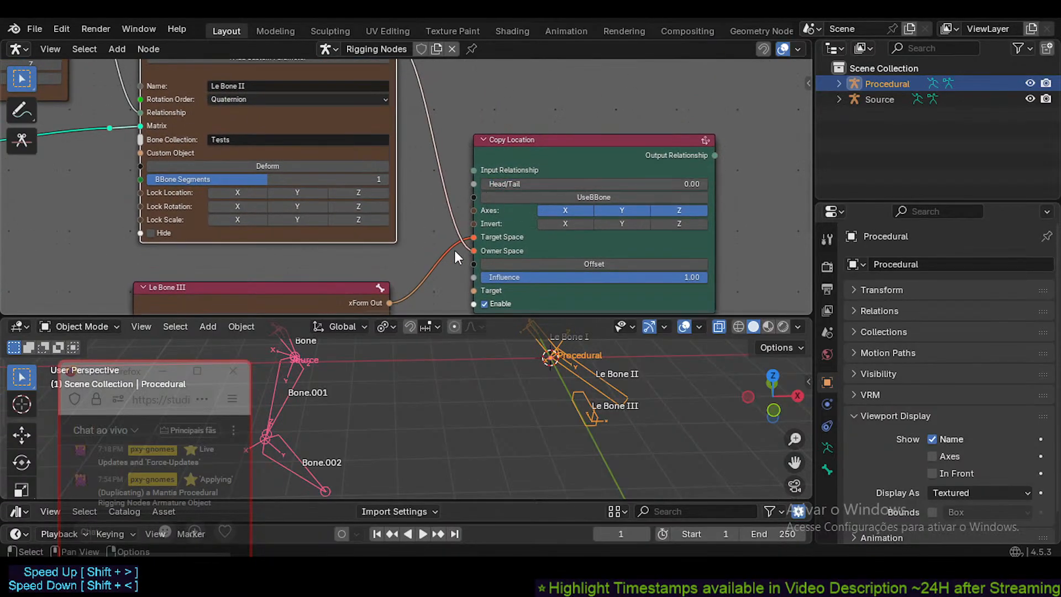
pyautogui.moveTo(406, 168); pyautogui.dragTo(426, 220, button='middle')
pyautogui.moveTo(387, 310); pyautogui.dragTo(387, 262, button='middle')
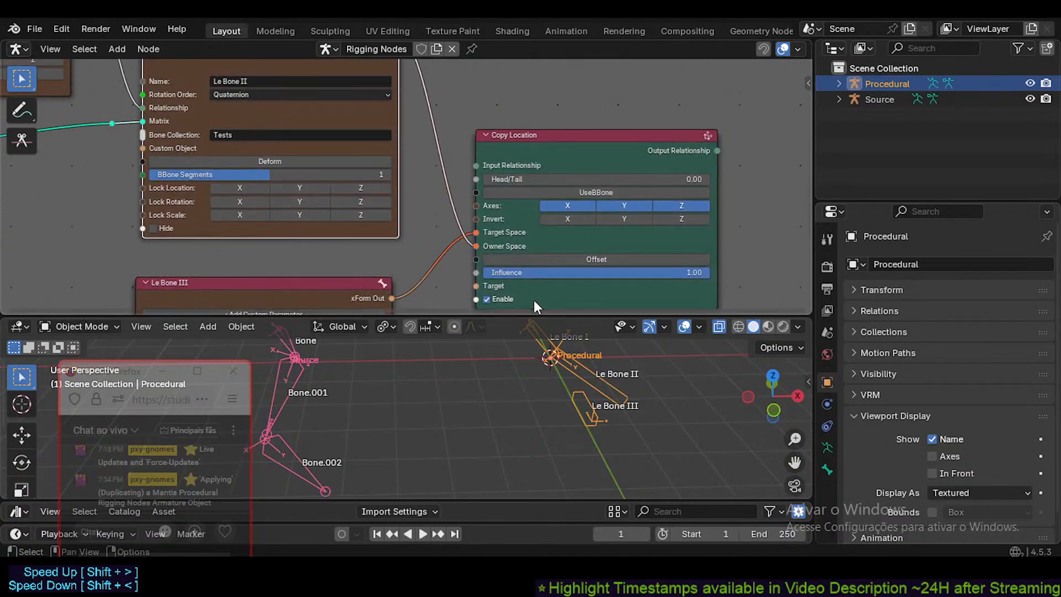
pyautogui.moveTo(472, 247); pyautogui.dragTo(475, 232)
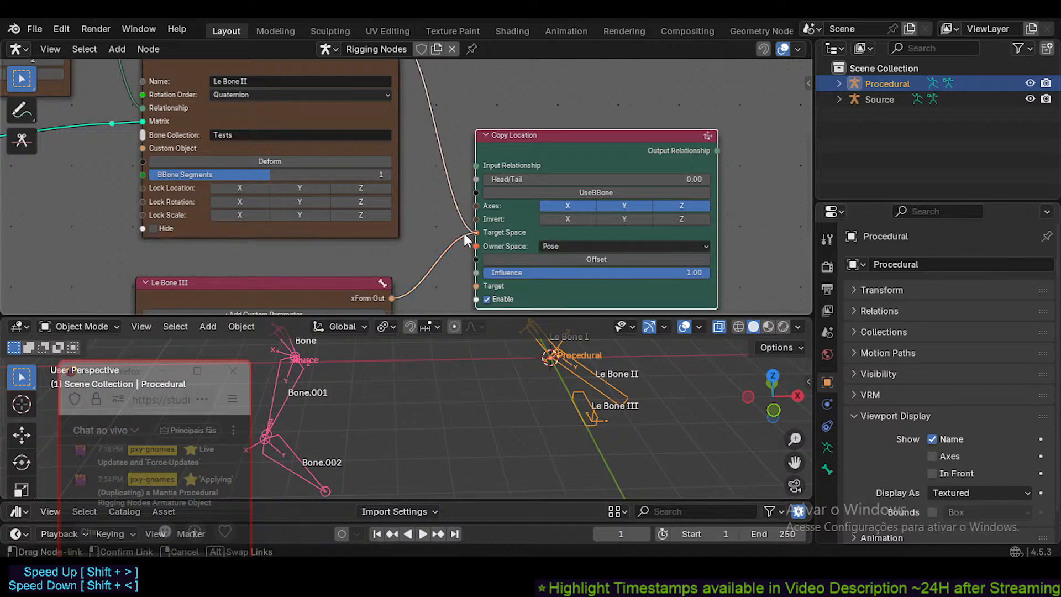
pyautogui.scroll(-1, 467, 188)
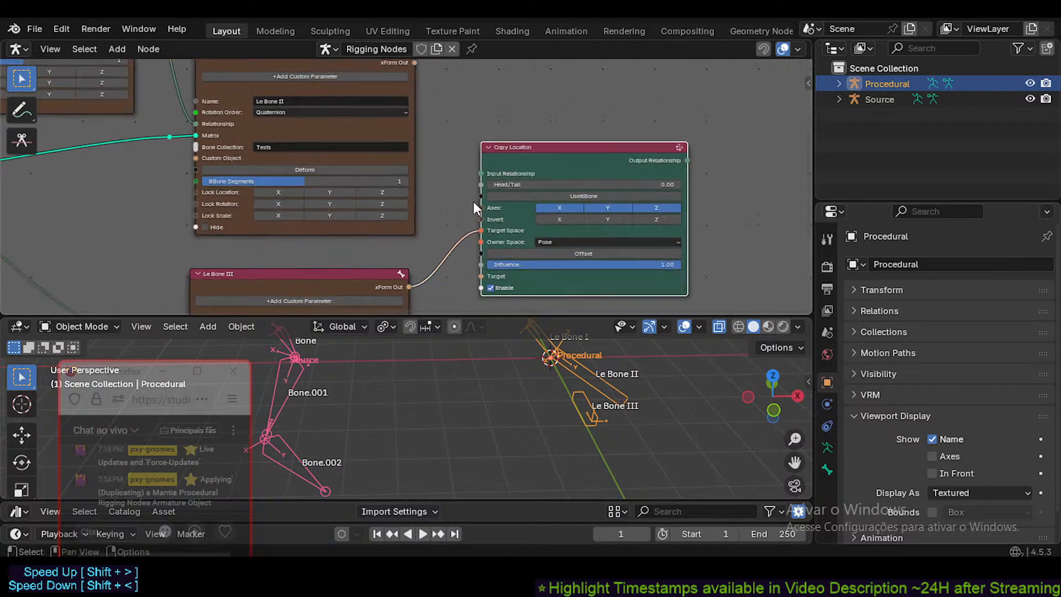
pyautogui.moveTo(481, 230); pyautogui.dragTo(481, 242)
pyautogui.scroll(-1, 437, 160)
pyautogui.moveTo(432, 179); pyautogui.dragTo(440, 215, button='middle')
pyautogui.moveTo(426, 114); pyautogui.dragTo(476, 255)
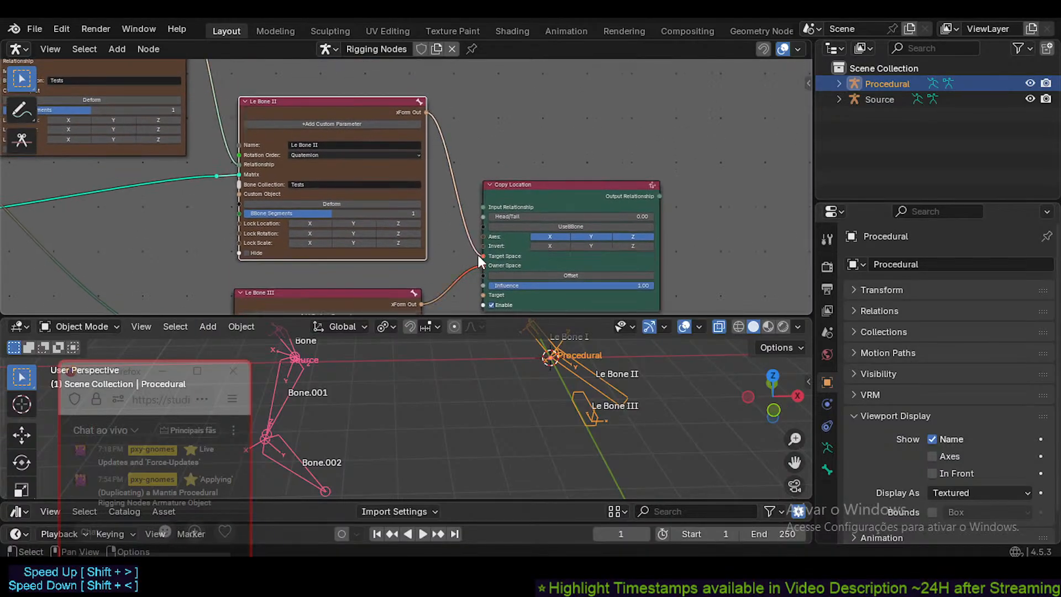
pyautogui.scroll(2, 479, 259)
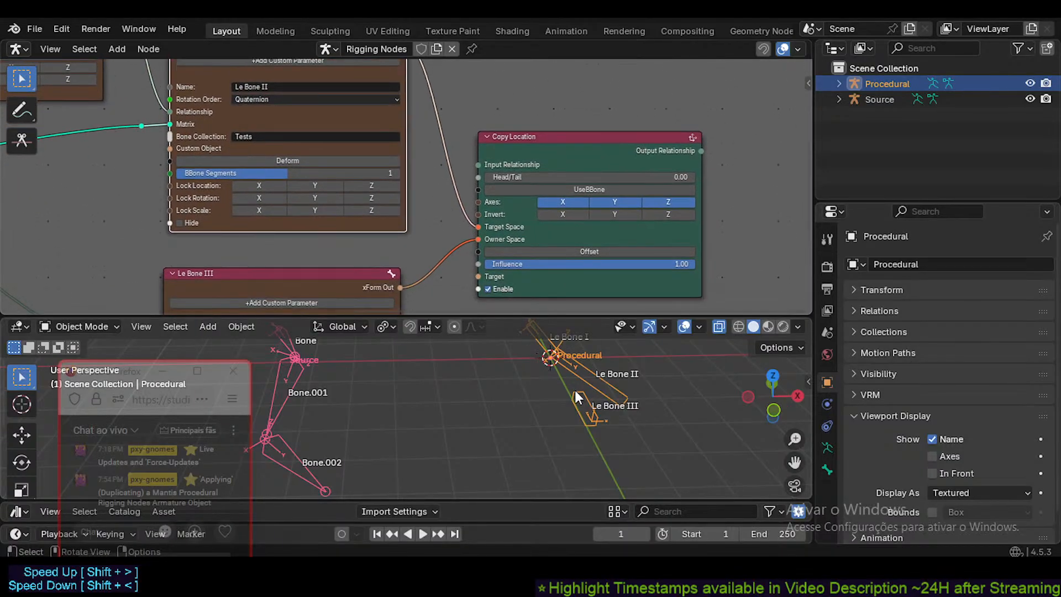
pyautogui.moveTo(546, 376); pyautogui.dragTo(544, 385, button='middle')
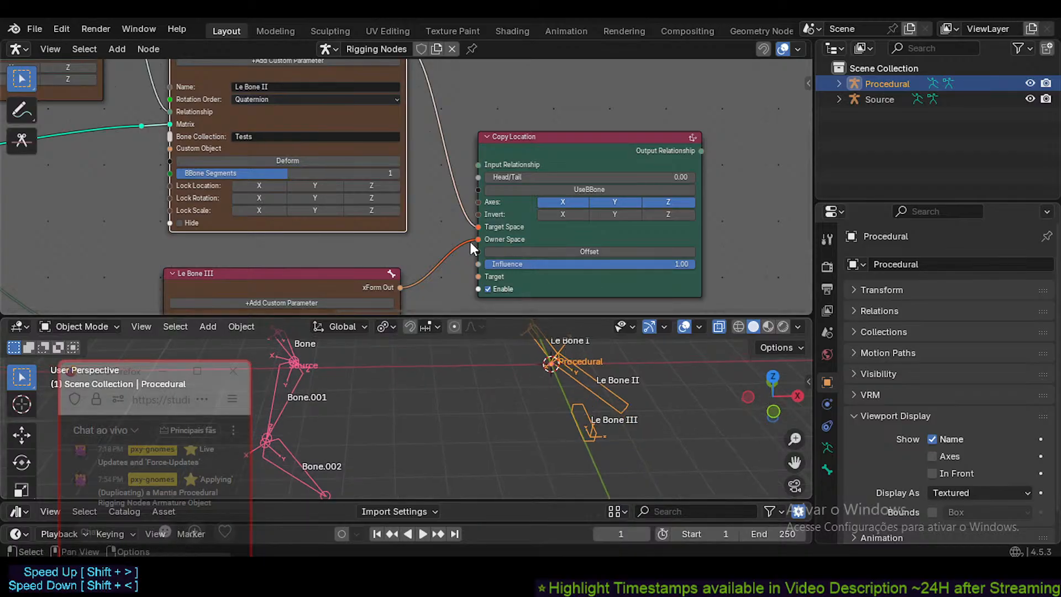
# - Restore the Copy Location links, with Le Bone II's xForm Out in Owner Space and Le Bone III's in Target Space
pyautogui.moveTo(478, 227); pyautogui.dragTo(478, 240)
pyautogui.moveTo(415, 111); pyautogui.dragTo(414, 181, button='middle')
pyautogui.scroll(-3, 413, 180)
pyautogui.moveTo(406, 226); pyautogui.dragTo(413, 183, button='middle')
pyautogui.moveTo(412, 279); pyautogui.dragTo(470, 230)
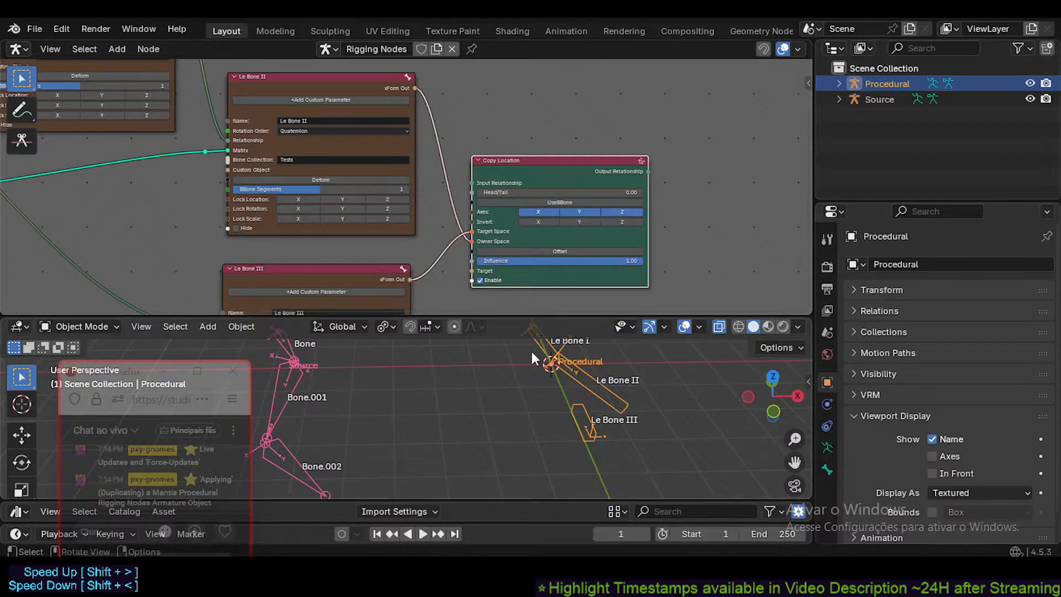
# - Try moving Procedural's Le Bone II in Edit Mode, and cancel the move
pyautogui.scroll(2, 530, 349)
pyautogui.click(699, 177)
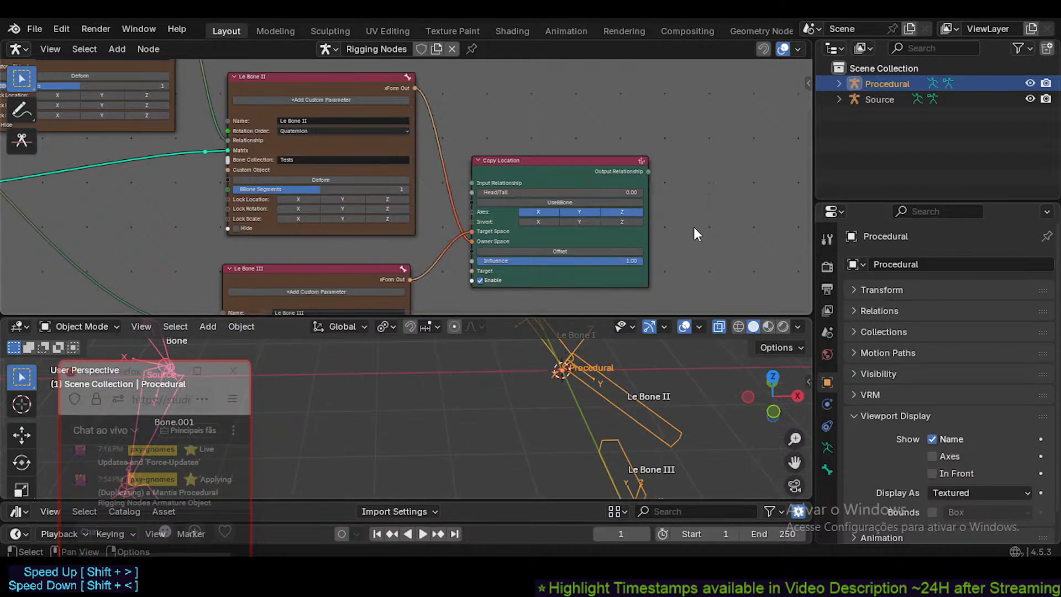
pyautogui.moveTo(402, 133); pyautogui.dragTo(418, 164, button='middle')
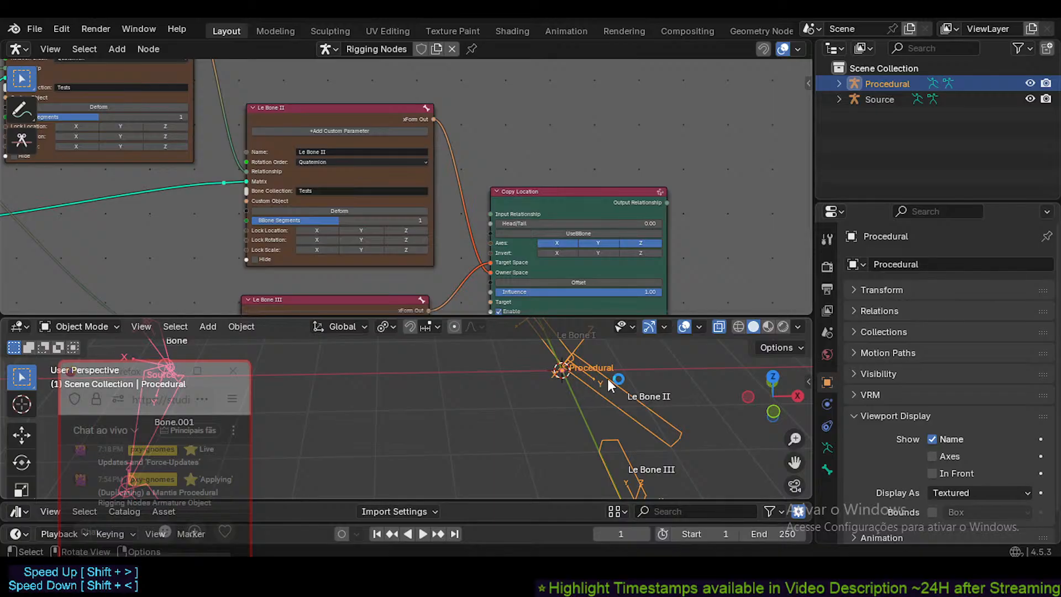
pyautogui.press('Tab')
pyautogui.press('g')
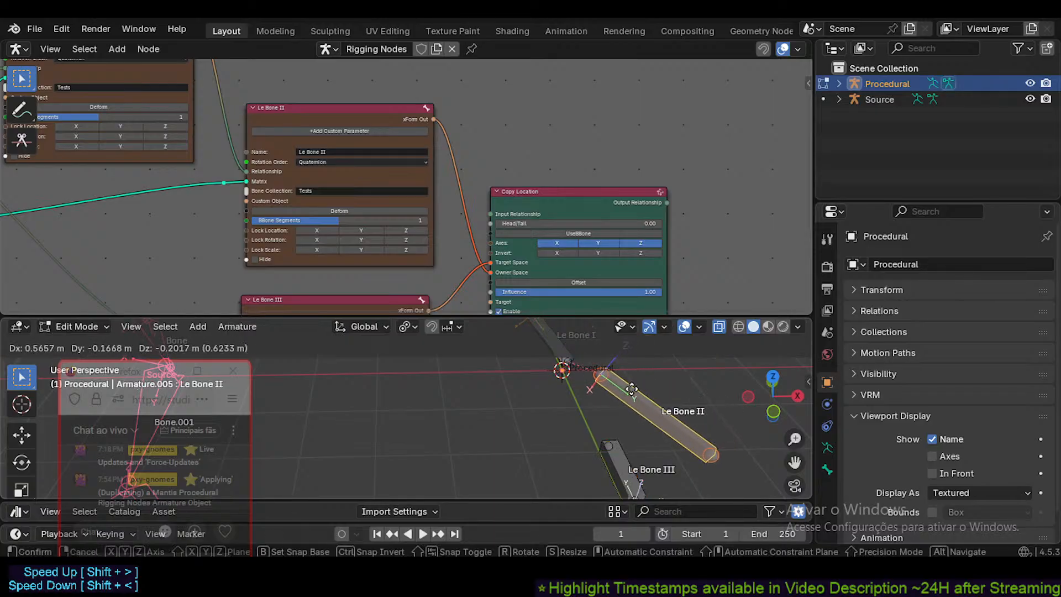
pyautogui.rightClick(632, 389)
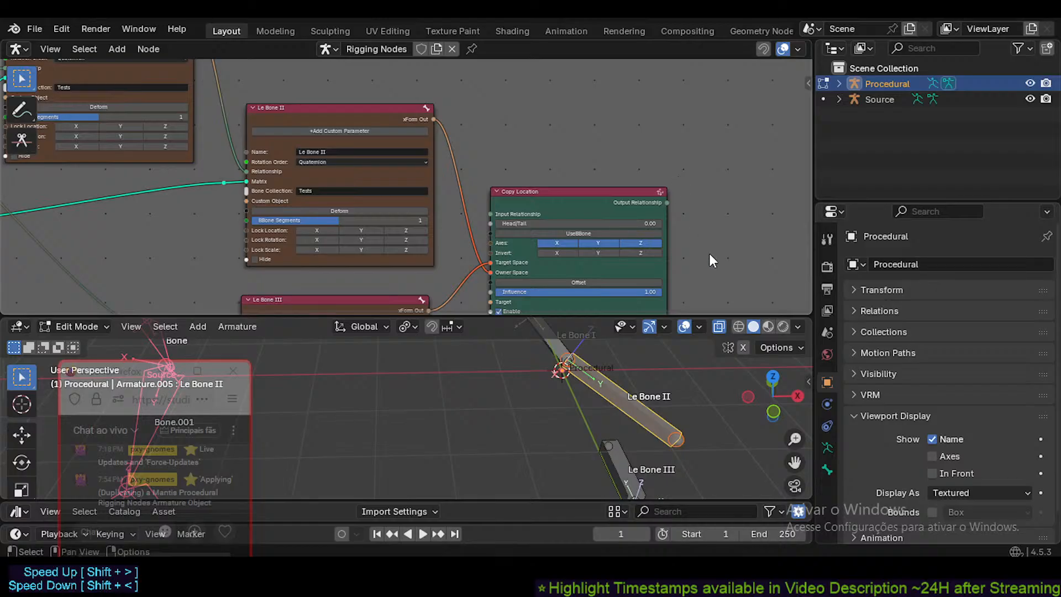
# - Clear the node tree cache and execute the Mantis node tree
pyautogui.moveTo(709, 253); pyautogui.dragTo(588, 214, button='middle')
pyautogui.press('n')
pyautogui.click(687, 131)
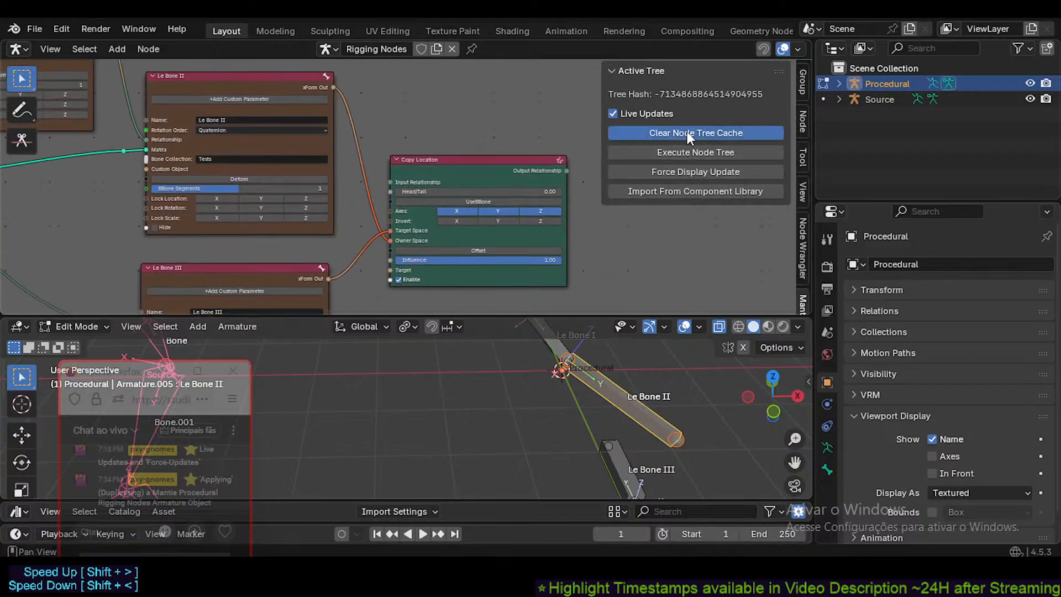
pyautogui.click(690, 151)
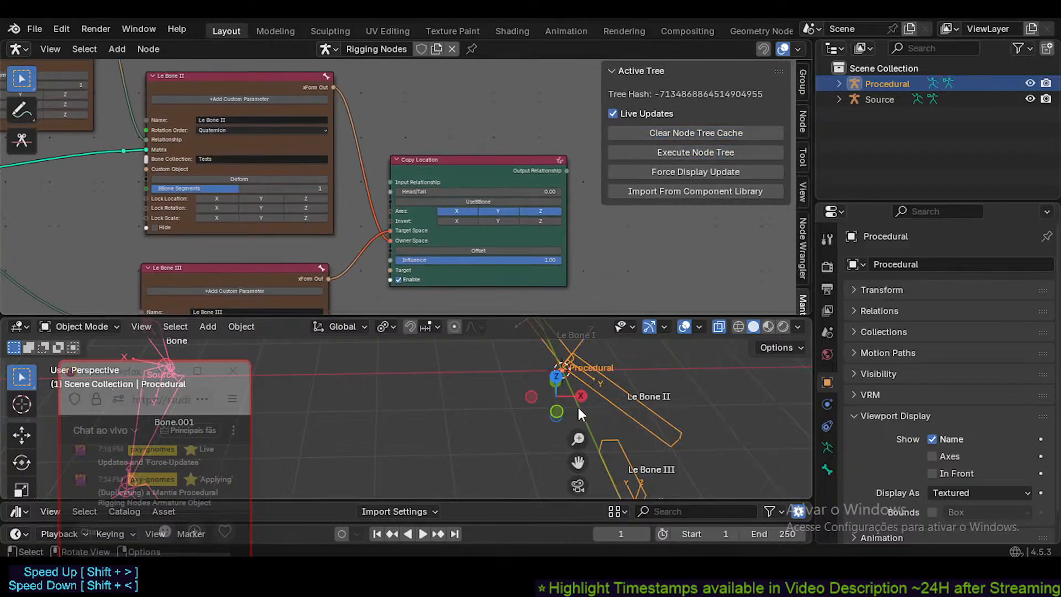
pyautogui.press('n')
pyautogui.moveTo(432, 177); pyautogui.dragTo(476, 156, button='middle')
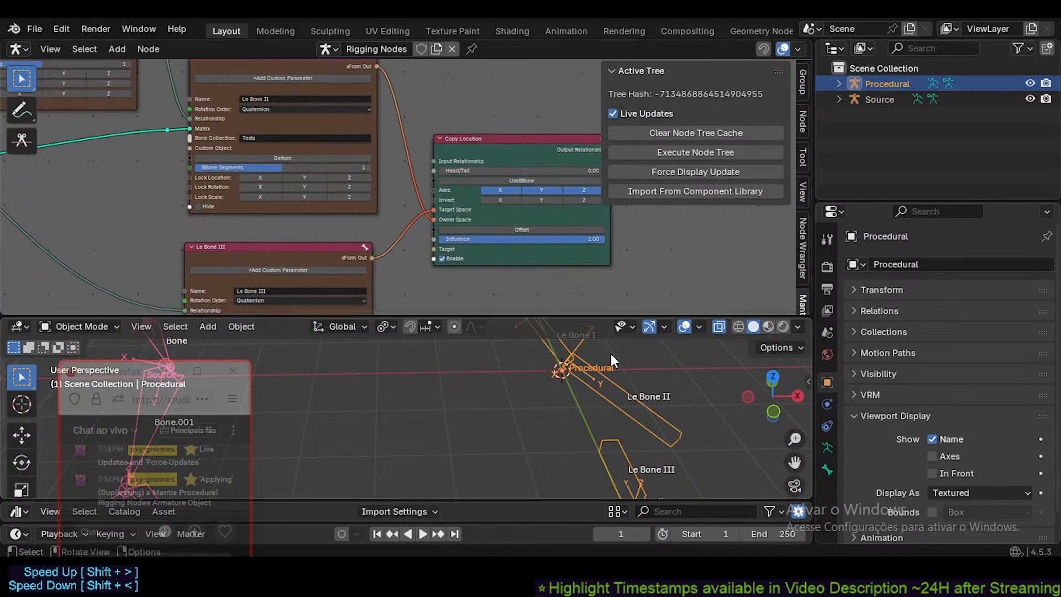
# - Check Le Bone II's bone constraints in Pose Mode and execute the node tree again
pyautogui.moveTo(581, 376); pyautogui.dragTo(580, 403, button='middle')
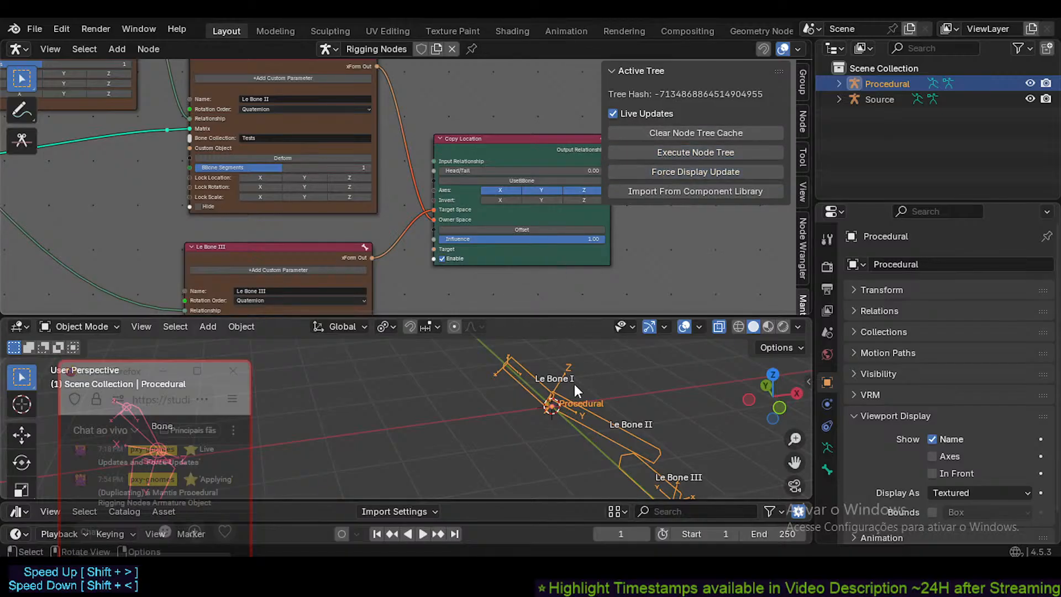
pyautogui.hotkey('ctrl', 'Tab')
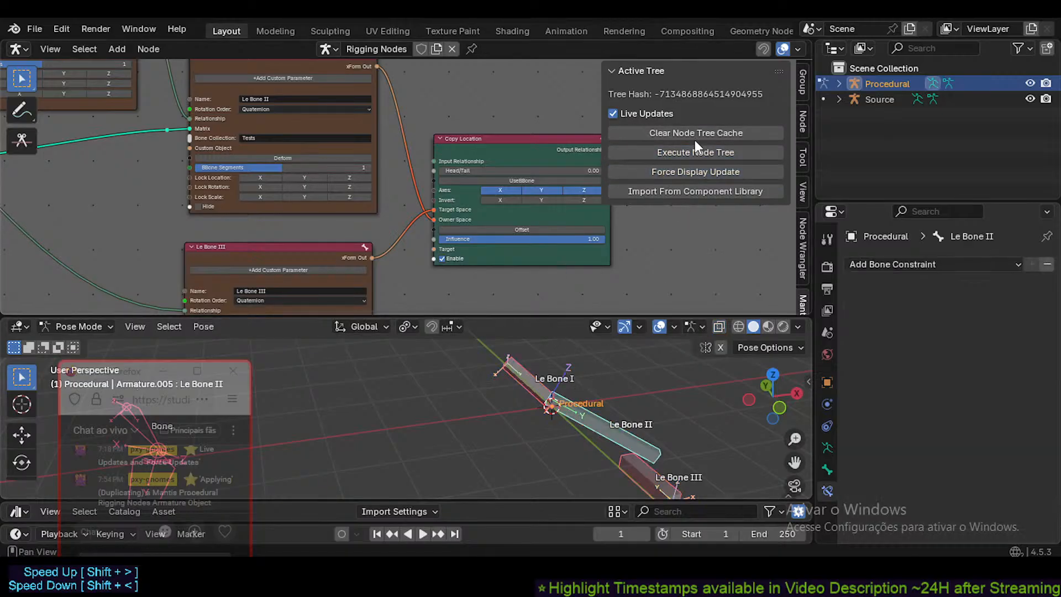
pyautogui.click(694, 150)
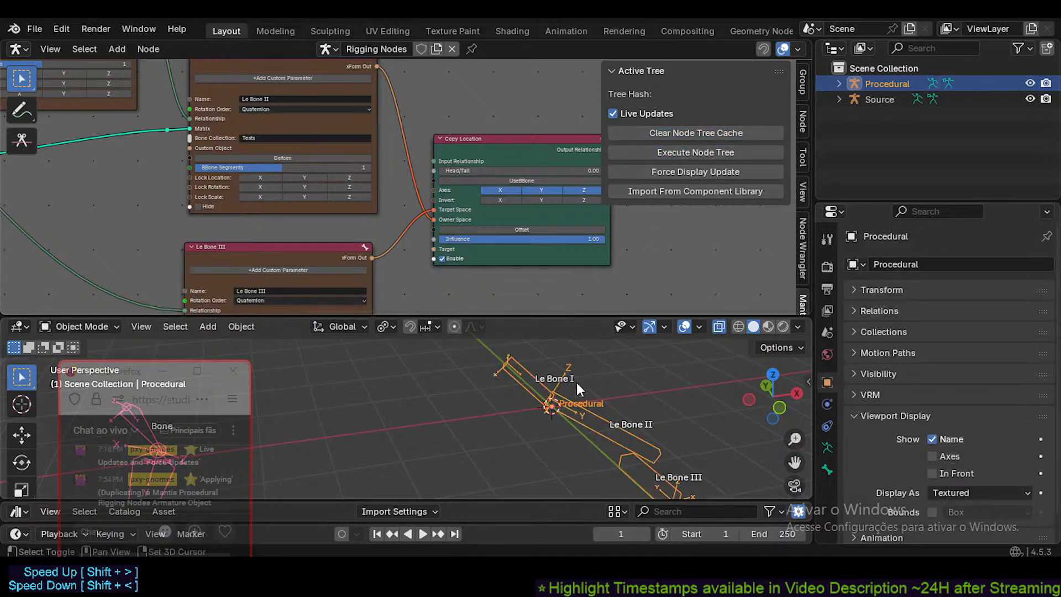
# - Swap the Copy Location links, with Le Bone II in Target Space and Le Bone III in Owner Space, and re-execute the tree with a cleared cache
pyautogui.moveTo(509, 206); pyautogui.dragTo(498, 203, button='middle')
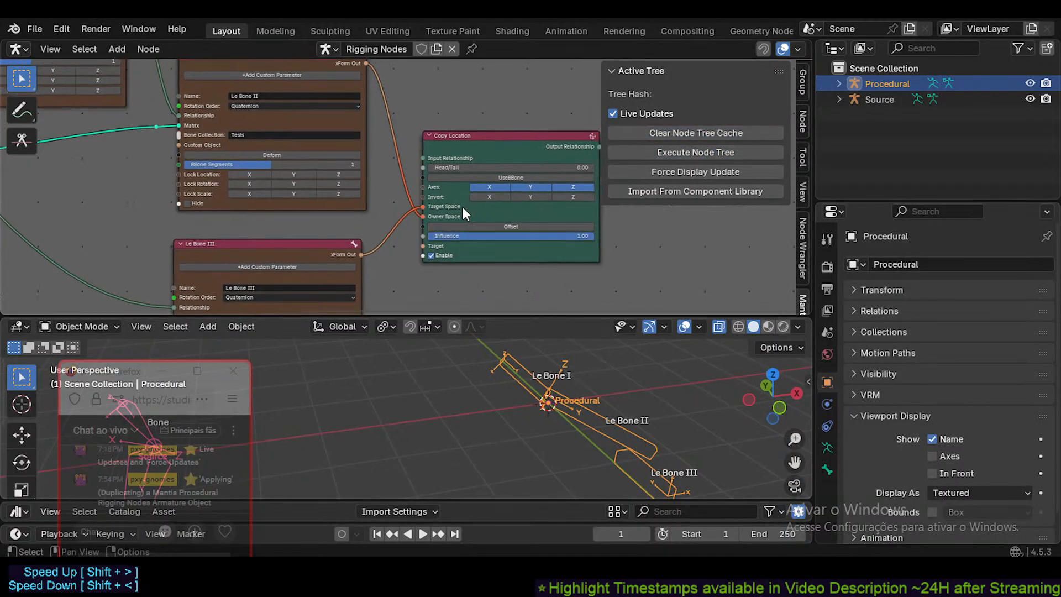
pyautogui.moveTo(422, 215); pyautogui.dragTo(397, 196)
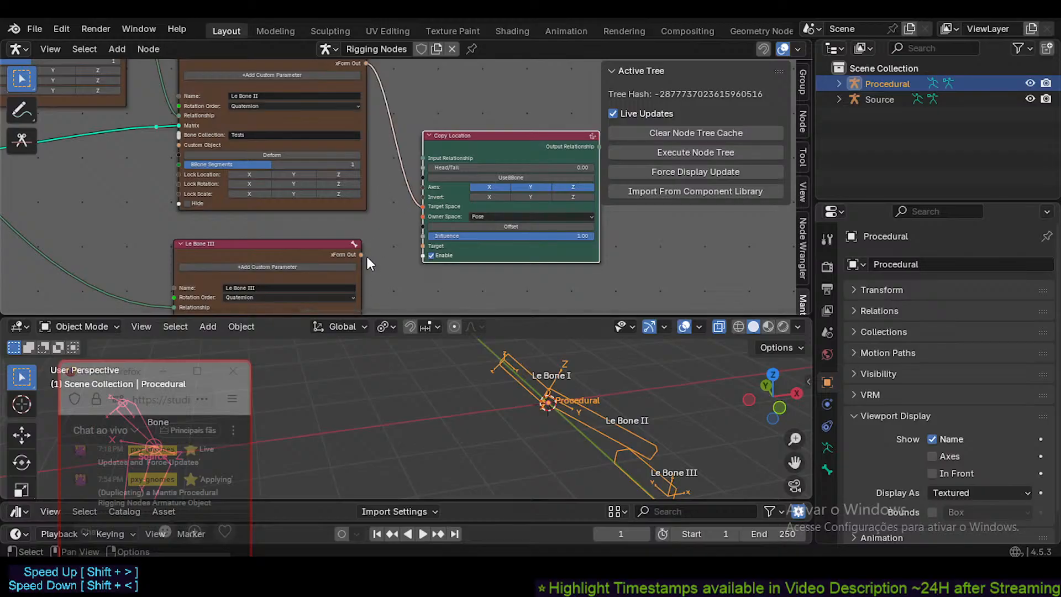
pyautogui.moveTo(363, 251); pyautogui.dragTo(423, 216)
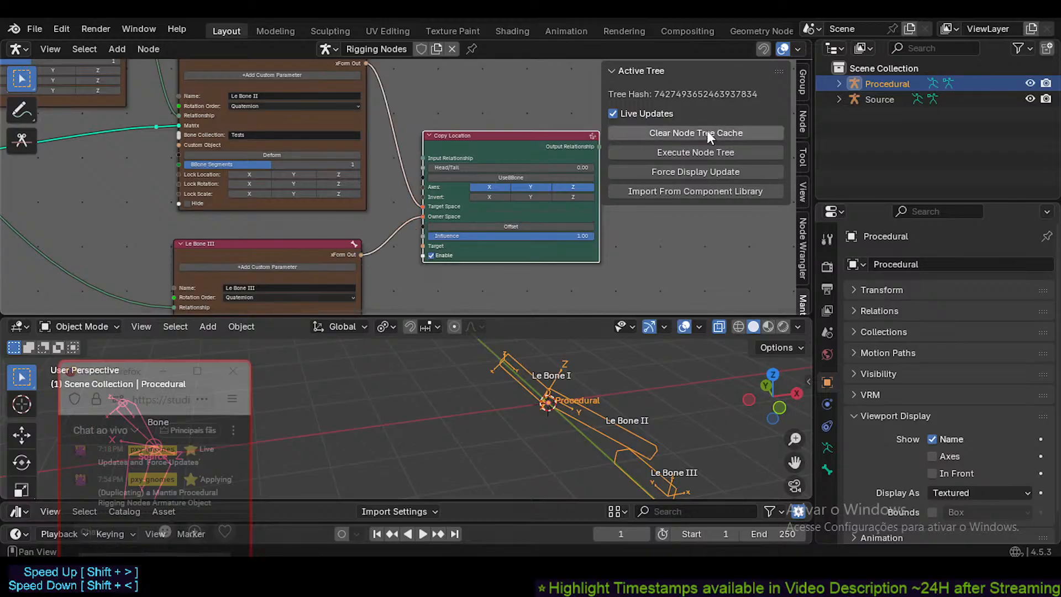
pyautogui.click(707, 132)
pyautogui.click(706, 150)
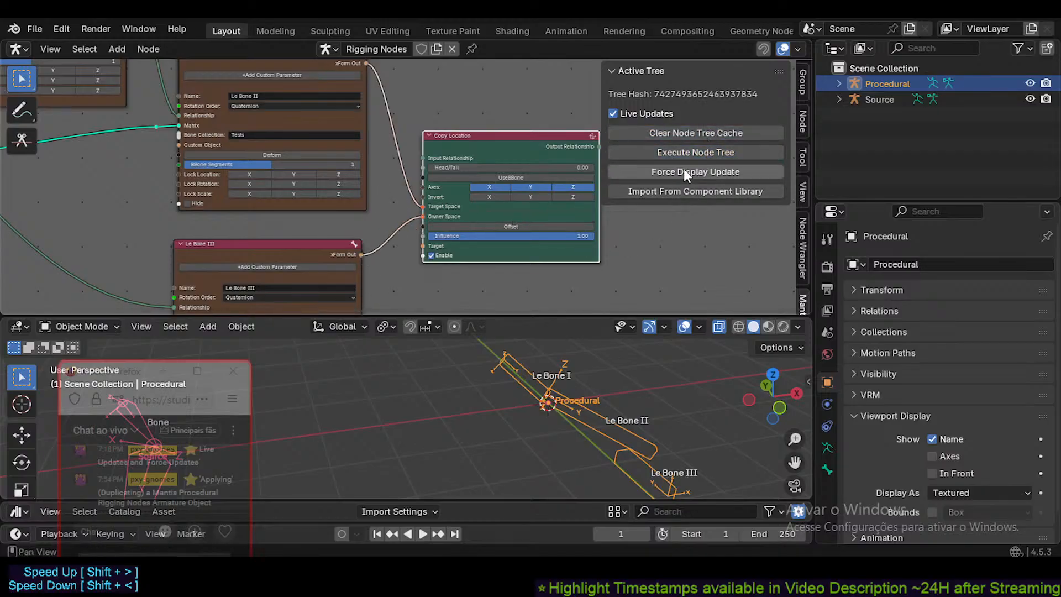
pyautogui.moveTo(566, 395); pyautogui.dragTo(529, 387, button='middle')
pyautogui.scroll(2, 436, 259)
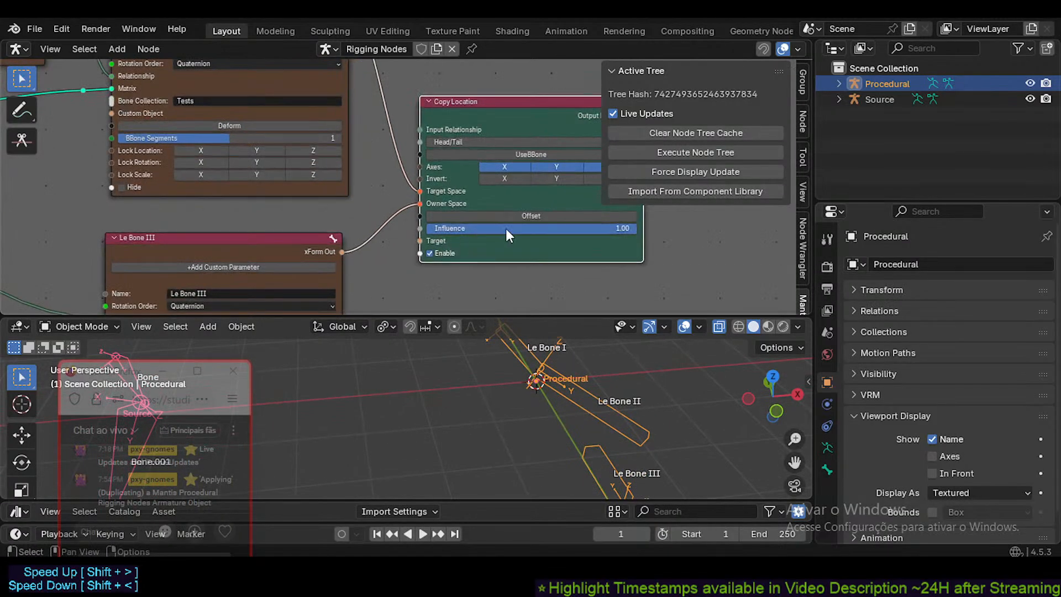
# - Disconnect both bone links from Copy Location's Target Space and Owner Space
pyautogui.moveTo(462, 198); pyautogui.dragTo(431, 227, button='middle')
pyautogui.moveTo(457, 194); pyautogui.dragTo(453, 210, button='middle')
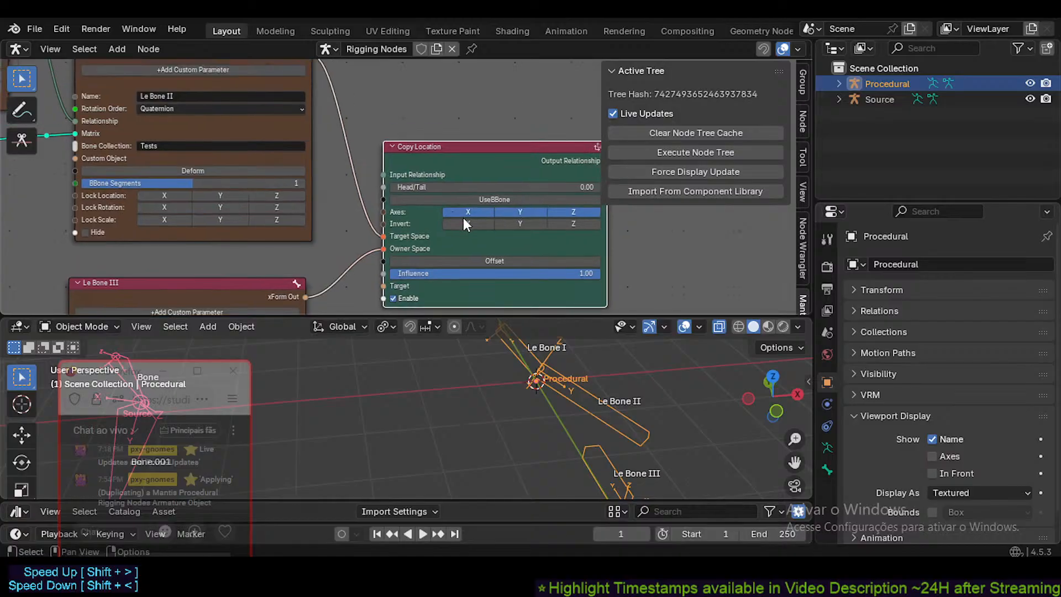
pyautogui.click(383, 238)
pyautogui.moveTo(382, 248); pyautogui.dragTo(362, 235)
pyautogui.click(382, 236)
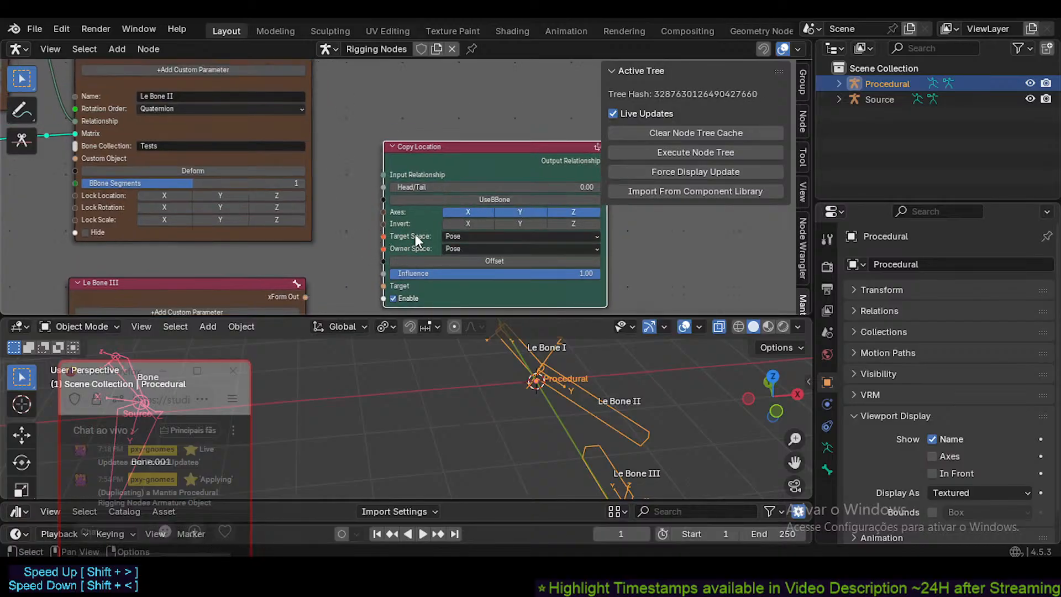
# - Set Copy Location's Owner Space to World and relink Le Bone II's xForm Out to Target Space and Le Bone III's to Owner Space
pyautogui.keyDown('ctrl'); pyautogui.scroll(4, 456, 239); pyautogui.keyUp('ctrl')
pyautogui.scroll(-2, 385, 236)
pyautogui.moveTo(371, 225); pyautogui.dragTo(381, 217, button='middle')
pyautogui.moveTo(338, 85); pyautogui.dragTo(390, 227)
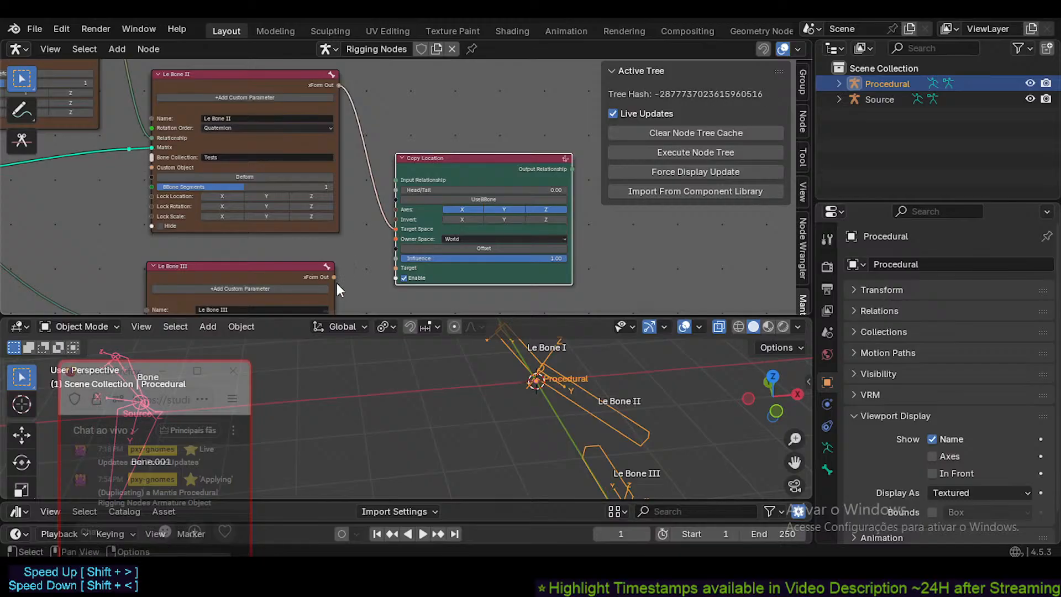
pyautogui.moveTo(334, 277); pyautogui.dragTo(395, 239)
# - Link Le Bone II's xForm Out to Copy Location's Input Relationship
pyautogui.moveTo(339, 85); pyautogui.dragTo(392, 185)
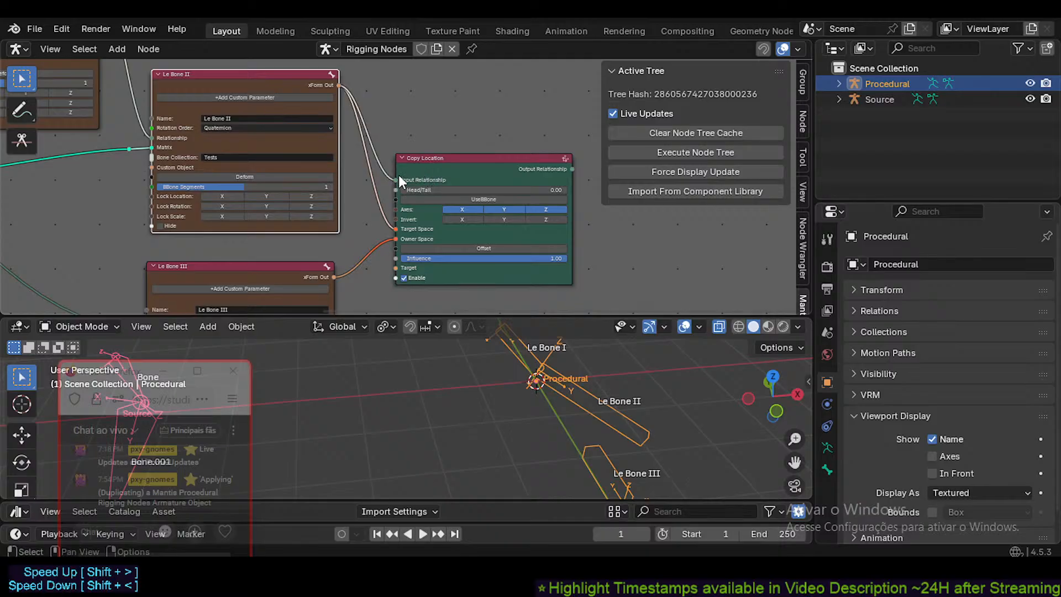
pyautogui.moveTo(398, 177); pyautogui.dragTo(393, 182)
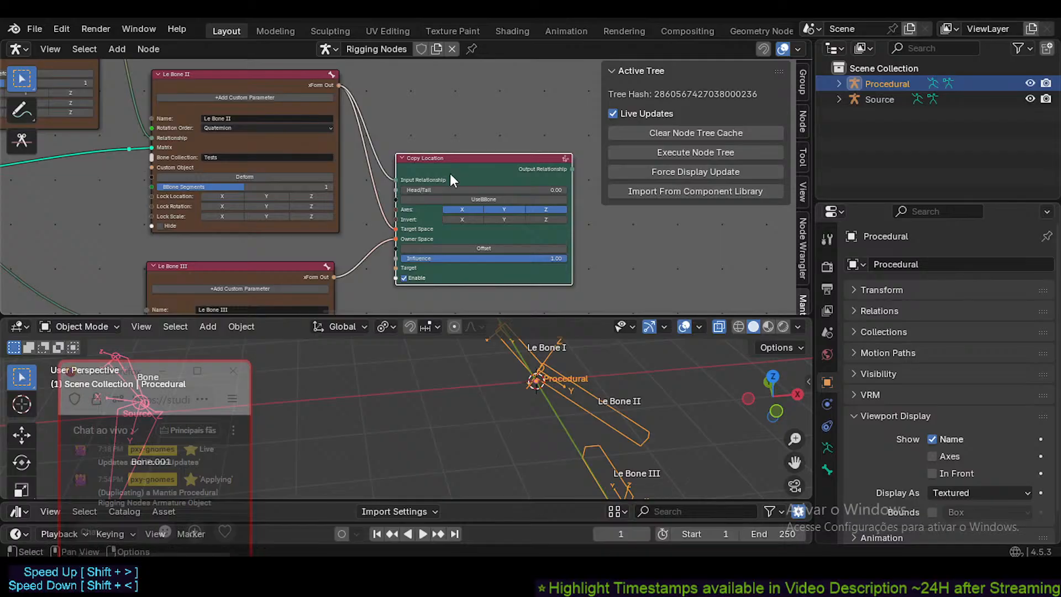
pyautogui.scroll(3, 497, 168)
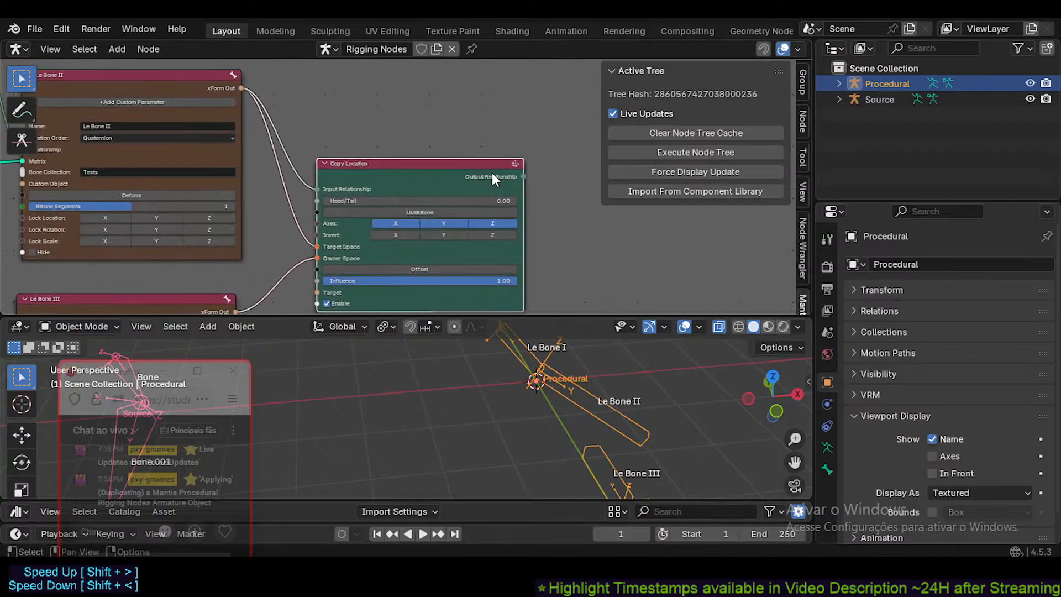
pyautogui.scroll(-4, 527, 181)
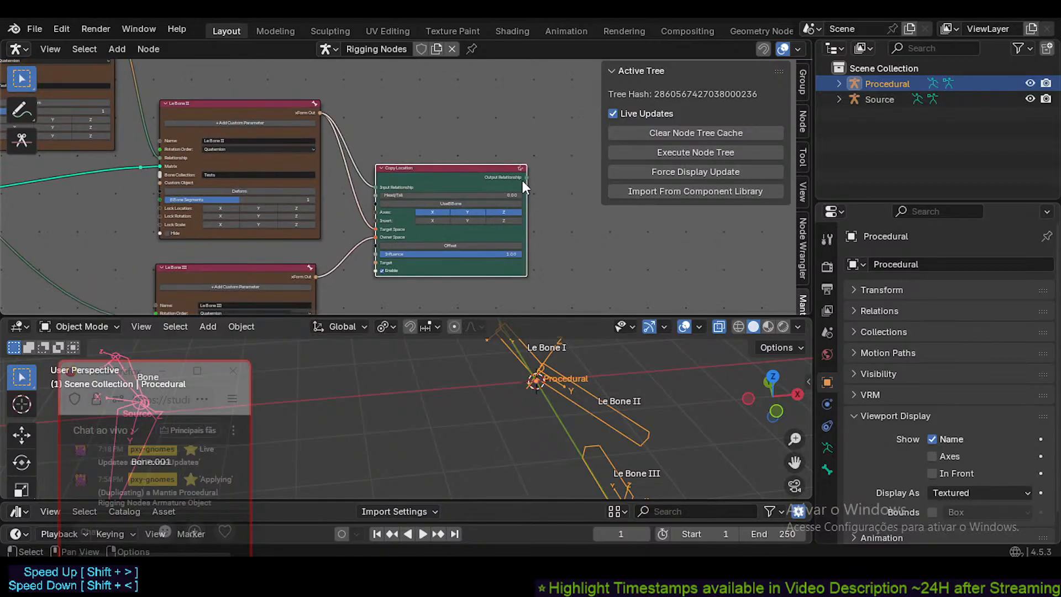
pyautogui.moveTo(479, 221); pyautogui.dragTo(488, 189, button='middle')
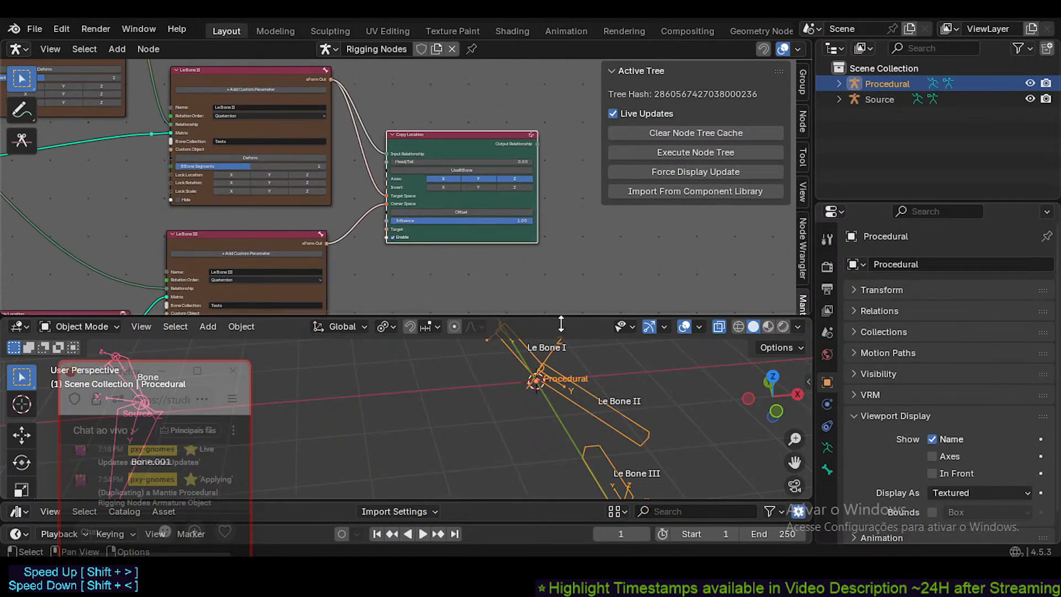
# - Execute the node tree and delete the Copy Location node
pyautogui.click(685, 152)
pyautogui.press('x')
# - Examine how the Meta-Rig and Set Matrix Location nodes feed the Matrix inputs of Le Bone I, II and III
pyautogui.moveTo(260, 227); pyautogui.dragTo(378, 234, button='middle')
pyautogui.scroll(-3, 347, 245)
pyautogui.moveTo(309, 277); pyautogui.dragTo(479, 288, button='middle')
pyautogui.moveTo(435, 227); pyautogui.dragTo(396, 222, button='middle')
pyautogui.scroll(-3, 345, 174)
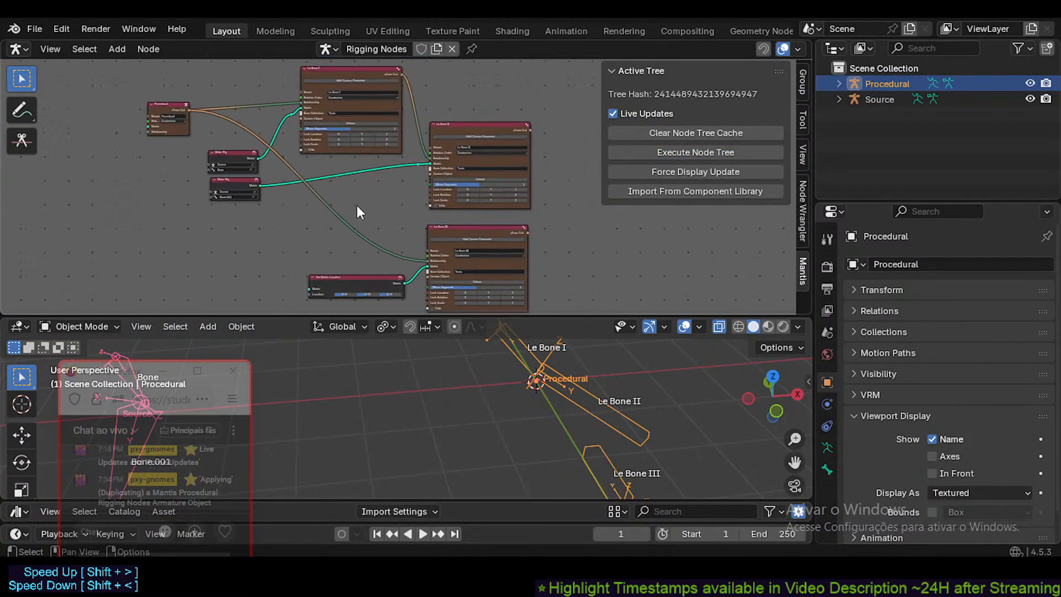
pyautogui.scroll(3, 455, 187)
pyautogui.scroll(5, 433, 247)
pyautogui.moveTo(456, 187); pyautogui.dragTo(416, 259, button='middle')
pyautogui.scroll(1, 429, 267)
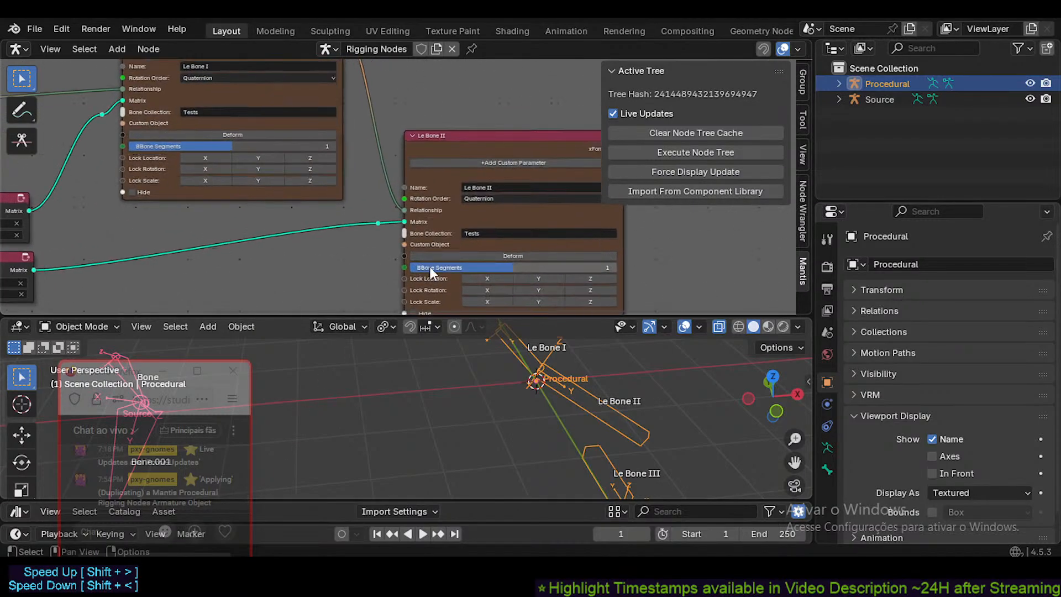
pyautogui.moveTo(223, 208); pyautogui.dragTo(382, 225, button='middle')
pyautogui.scroll(1, 320, 227)
pyautogui.moveTo(319, 227); pyautogui.dragTo(364, 208, button='middle')
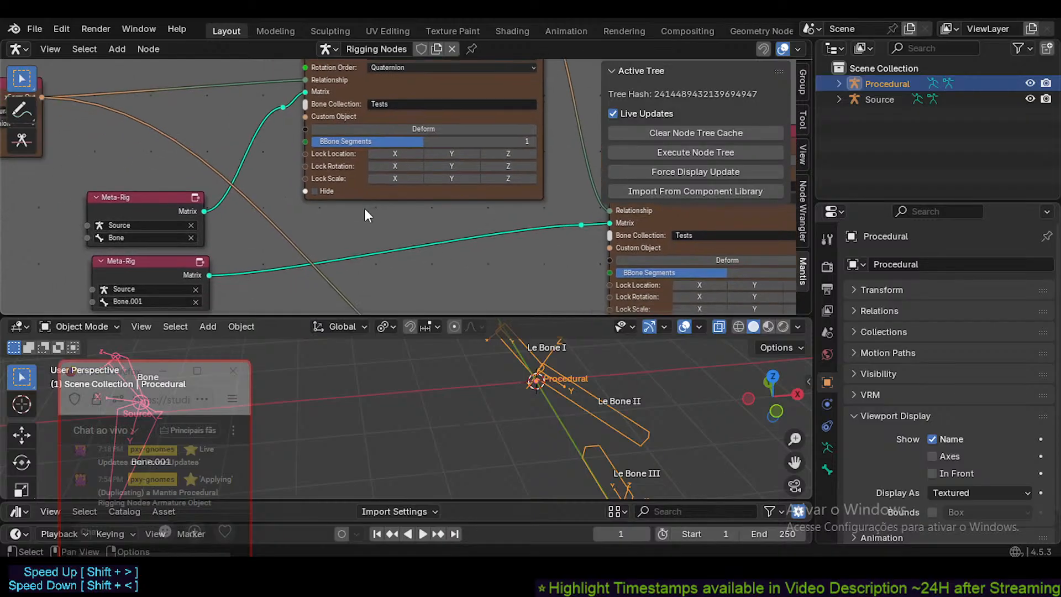
pyautogui.scroll(-8, 363, 207)
pyautogui.moveTo(411, 233); pyautogui.dragTo(350, 161, button='middle')
pyautogui.moveTo(338, 221); pyautogui.dragTo(340, 117, button='middle')
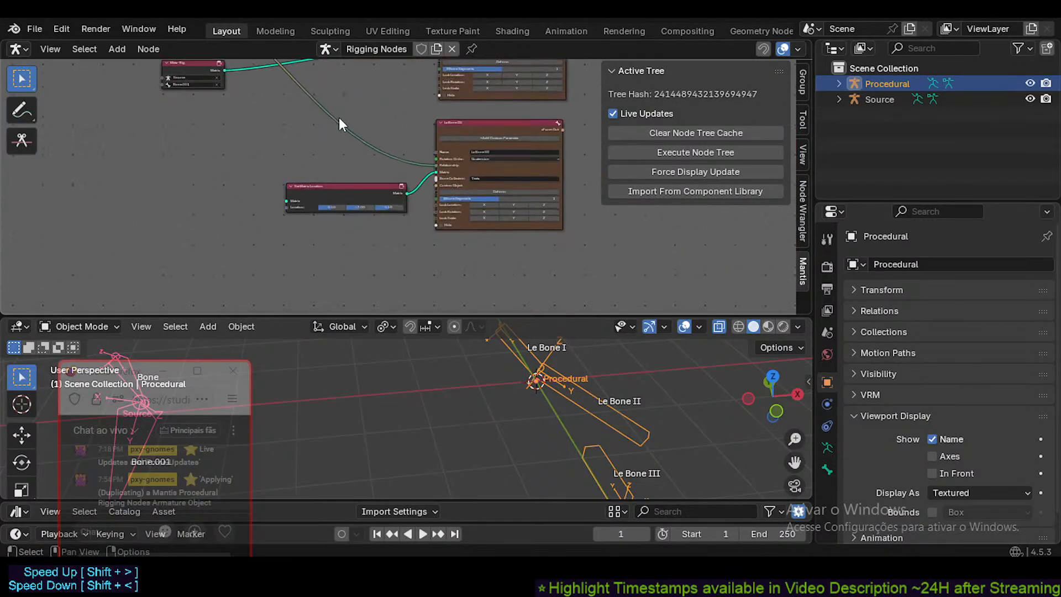
pyautogui.moveTo(389, 168); pyautogui.dragTo(357, 181, button='middle')
pyautogui.scroll(7, 340, 182)
pyautogui.click(270, 232)
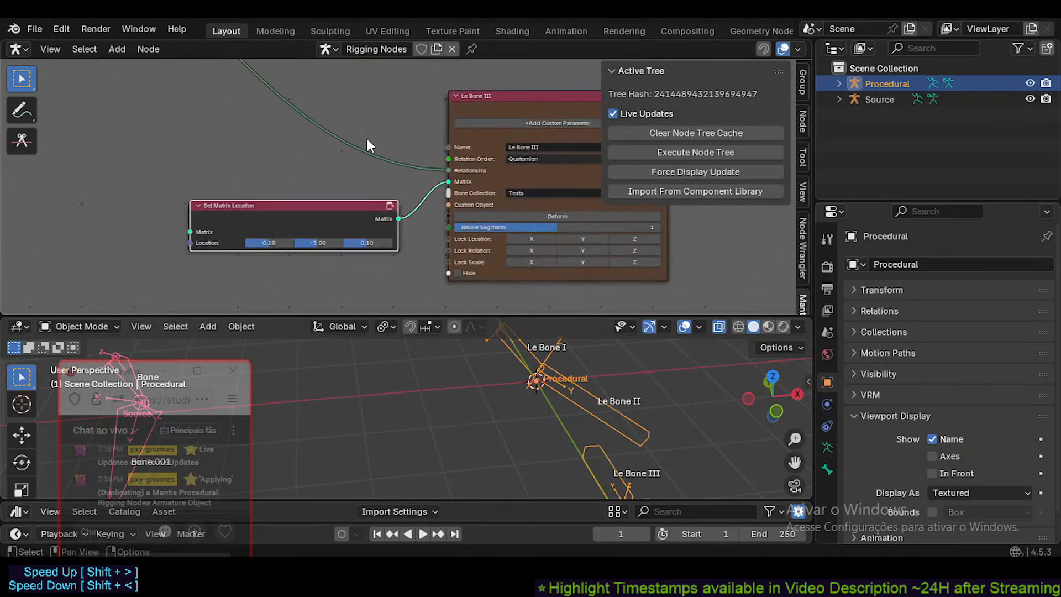
pyautogui.moveTo(444, 63); pyautogui.dragTo(376, 134, button='middle')
pyautogui.moveTo(248, 262); pyautogui.dragTo(313, 192, button='middle')
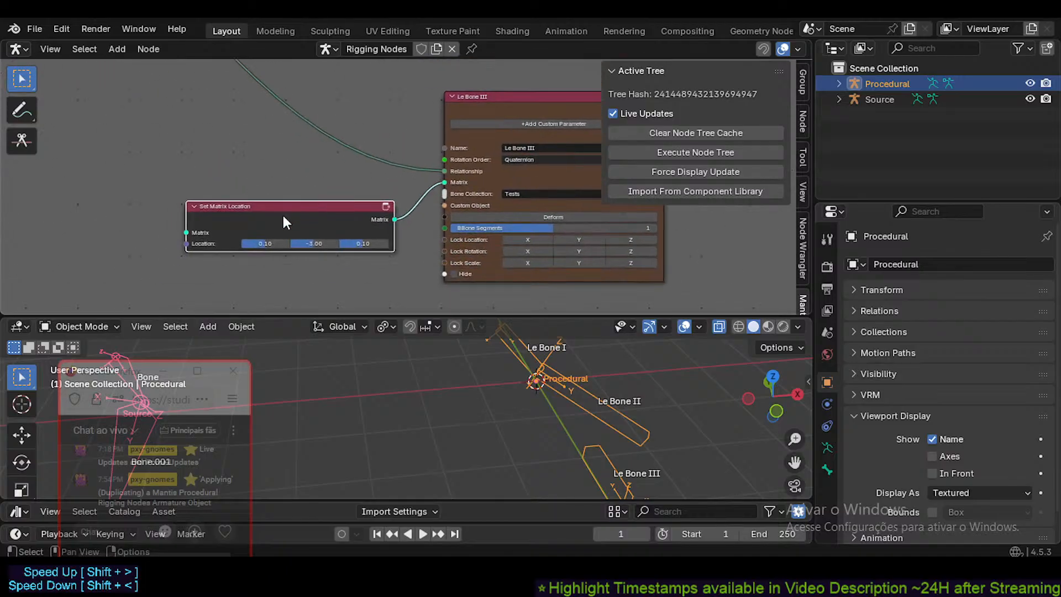
# - Add a Matrix input node below Set Matrix Location and widen it until its values are readable
pyautogui.click(194, 171)
pyautogui.hotkey('shift', 'a')
pyautogui.write('matr')
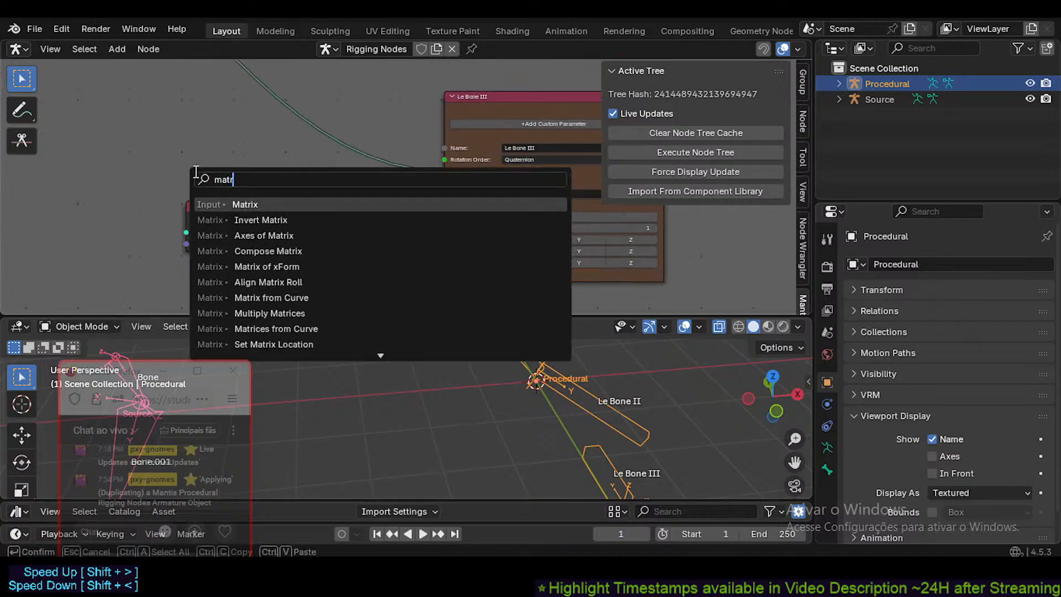
pyautogui.press('Return')
pyautogui.click(88, 267)
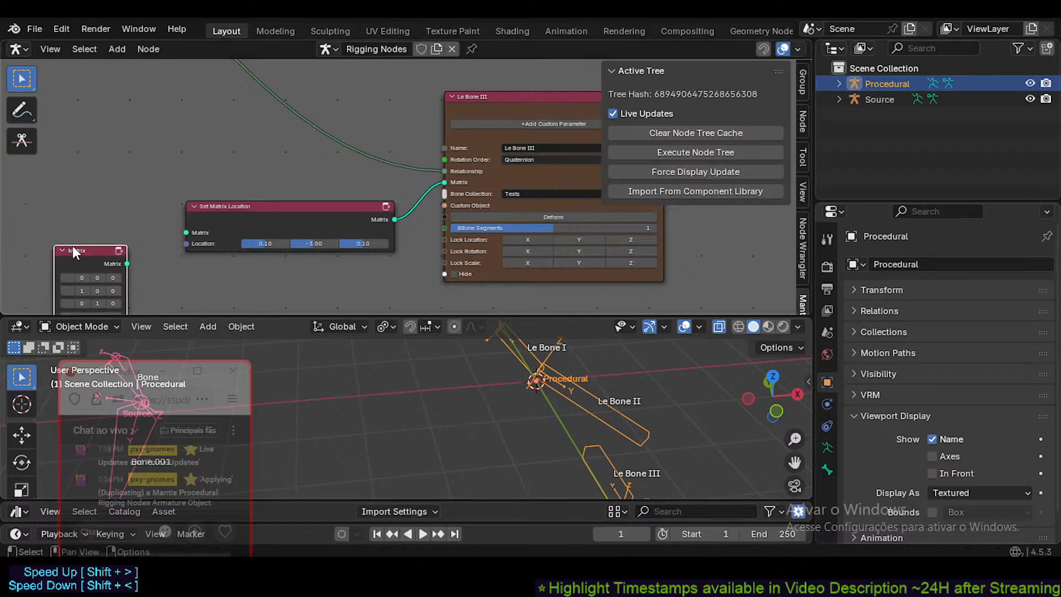
pyautogui.moveTo(113, 279); pyautogui.dragTo(202, 177, button='middle')
pyautogui.moveTo(218, 178); pyautogui.dragTo(347, 205)
pyautogui.scroll(1, 292, 133)
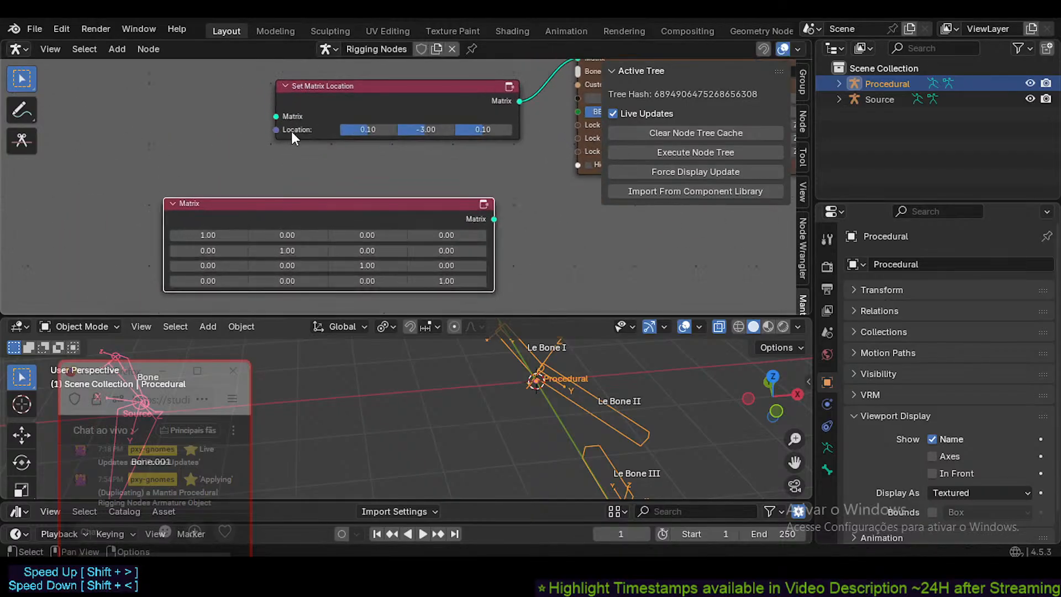
pyautogui.moveTo(243, 204); pyautogui.dragTo(253, 195)
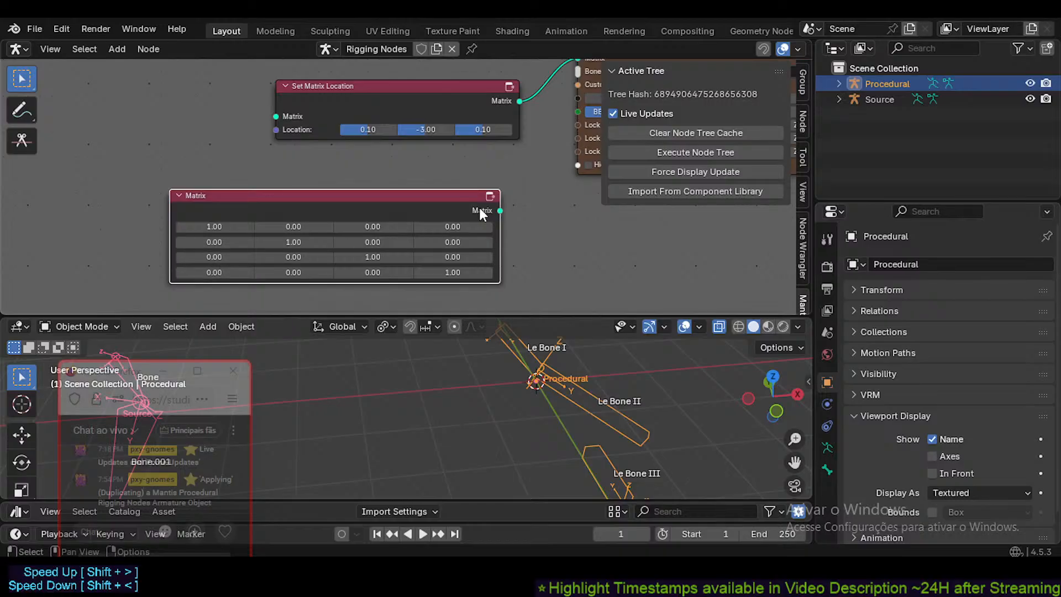
# - Delete the Matrix node from the tree
pyautogui.moveTo(121, 203); pyautogui.dragTo(515, 289)
pyautogui.press('x')
# - Review the remaining node tree from the Procedural armature node to the three bone nodes
pyautogui.scroll(-3, 377, 152)
pyautogui.moveTo(502, 67); pyautogui.dragTo(335, 210, button='middle')
pyautogui.scroll(-3, 349, 191)
pyautogui.moveTo(274, 246); pyautogui.dragTo(304, 173, button='middle')
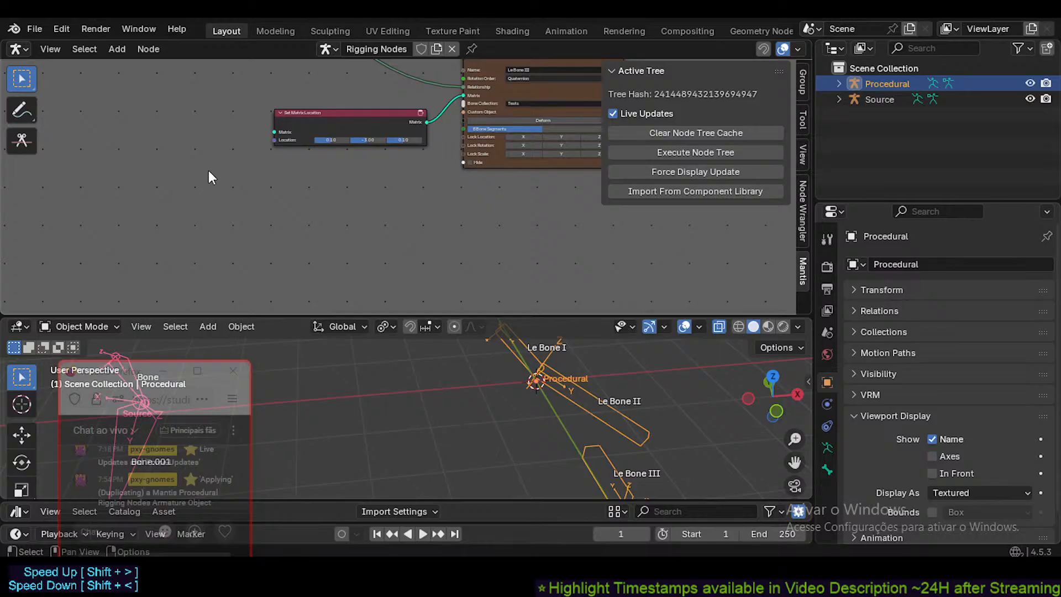
pyautogui.moveTo(287, 105); pyautogui.dragTo(303, 232, button='middle')
pyautogui.scroll(-3, 266, 190)
pyautogui.moveTo(248, 117); pyautogui.dragTo(286, 136, button='middle')
pyautogui.scroll(-3, 297, 217)
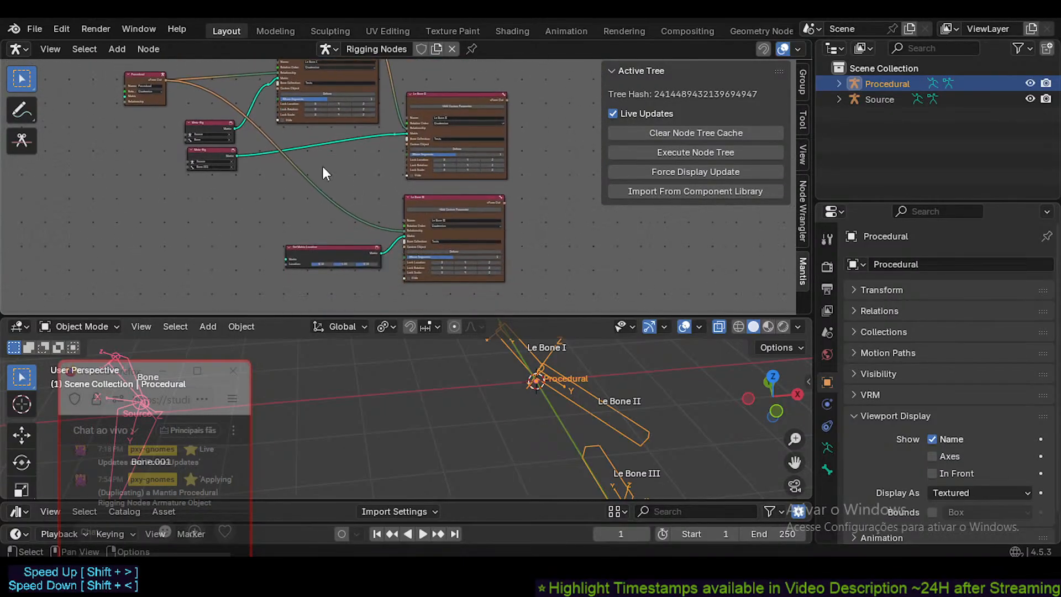
# - Examine the Le Bone II node's settings and the link entering its Matrix input
pyautogui.moveTo(323, 167); pyautogui.dragTo(308, 219, button='middle')
pyautogui.scroll(6, 362, 212)
pyautogui.scroll(2, 362, 212)
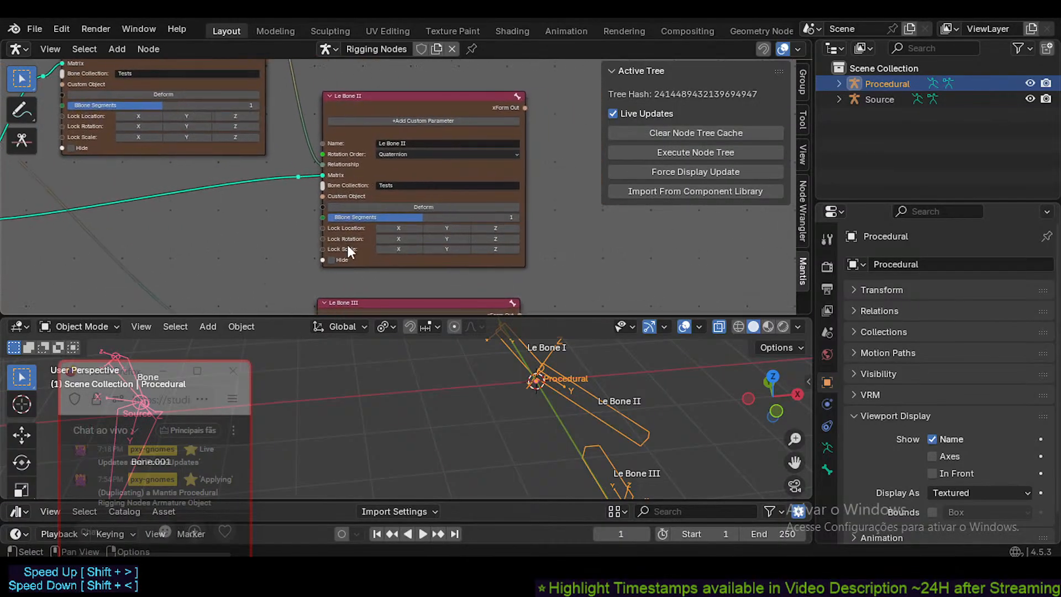
pyautogui.moveTo(385, 269); pyautogui.dragTo(398, 273, button='middle')
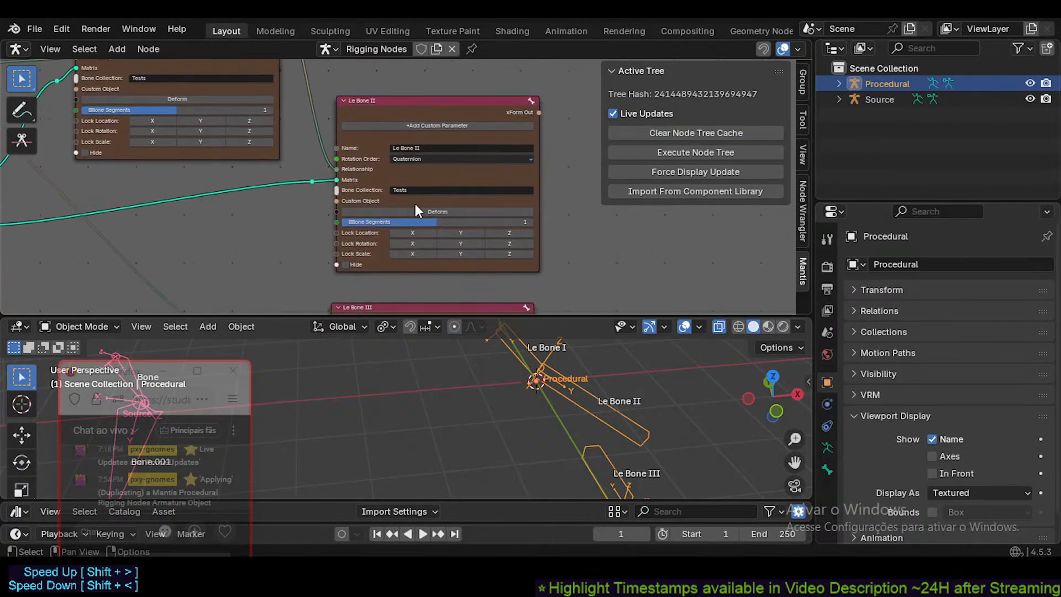
pyautogui.moveTo(354, 223); pyautogui.dragTo(370, 233, button='middle')
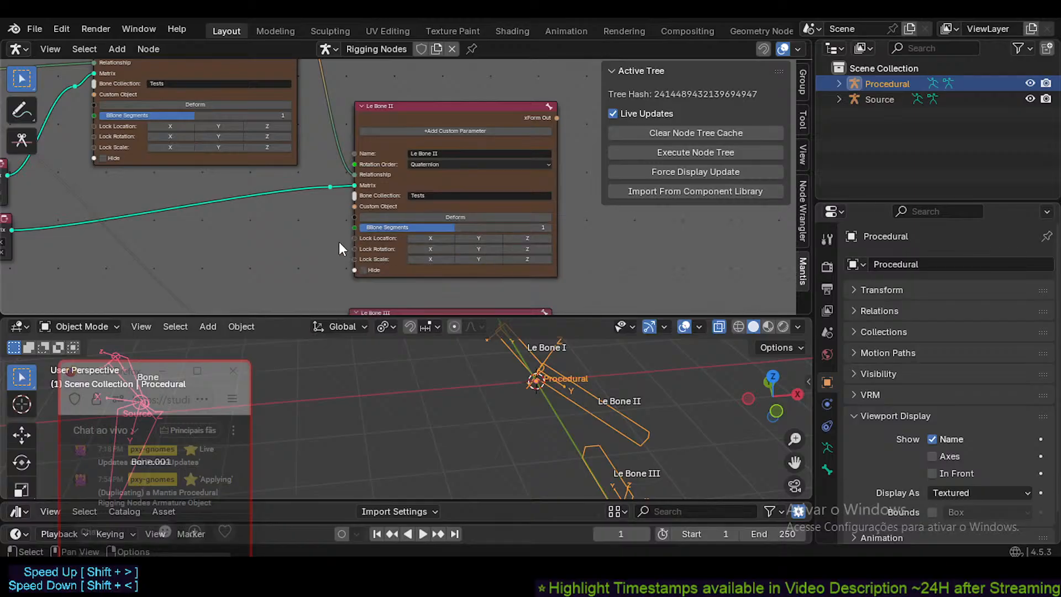
pyautogui.moveTo(333, 239); pyautogui.dragTo(329, 238, button='middle')
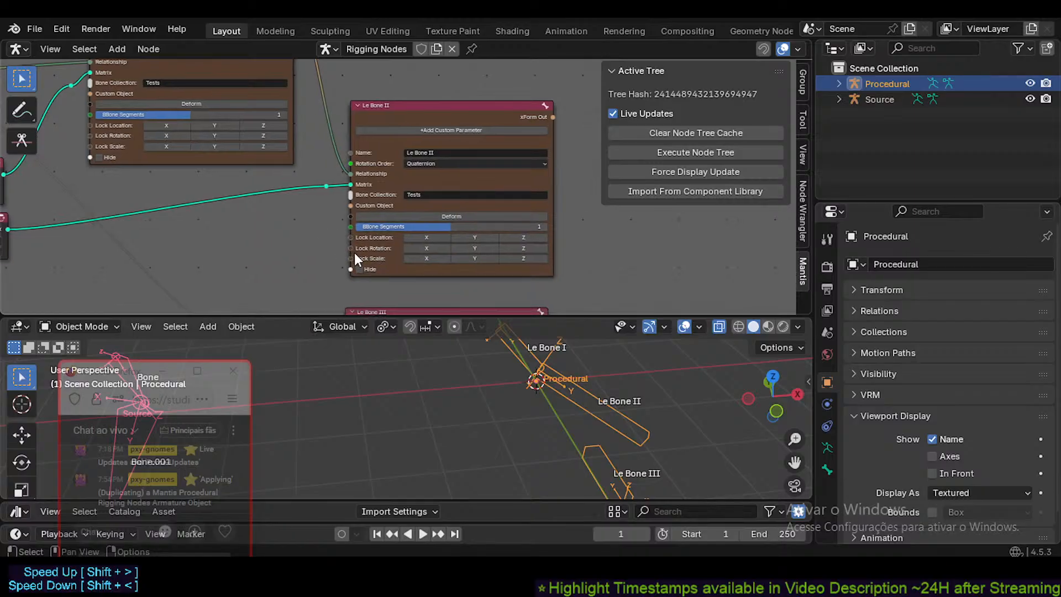
pyautogui.moveTo(357, 237)
pyautogui.mouseDown(button='middle')
pyautogui.moveTo(419, 227)
pyautogui.moveTo(348, 244)
pyautogui.mouseUp(button='middle')
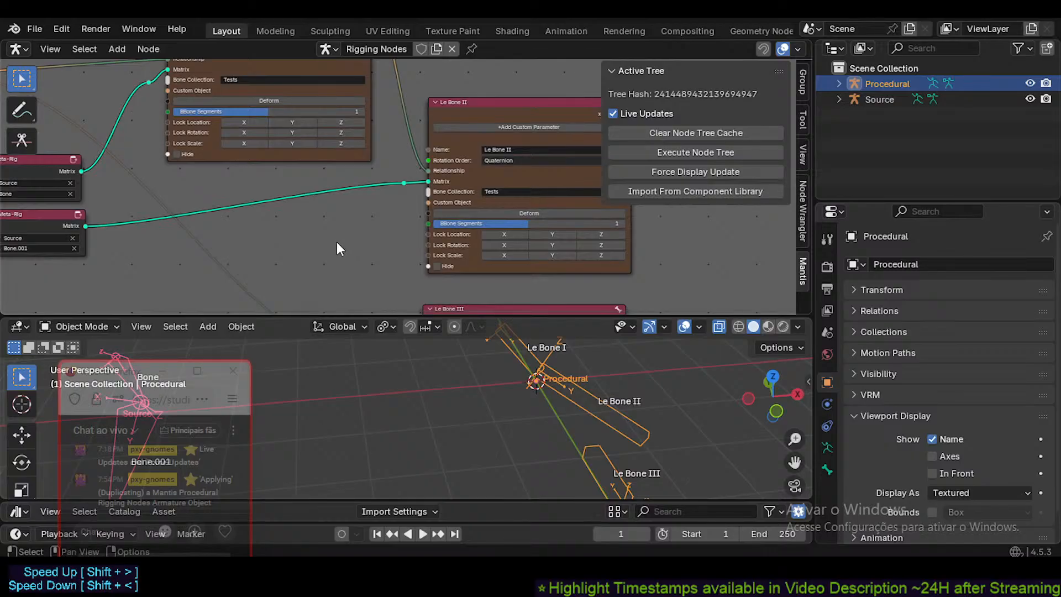
# - Trace the links from the Procedural armature node and both Meta-Rig nodes to the bone nodes
pyautogui.scroll(-3, 336, 241)
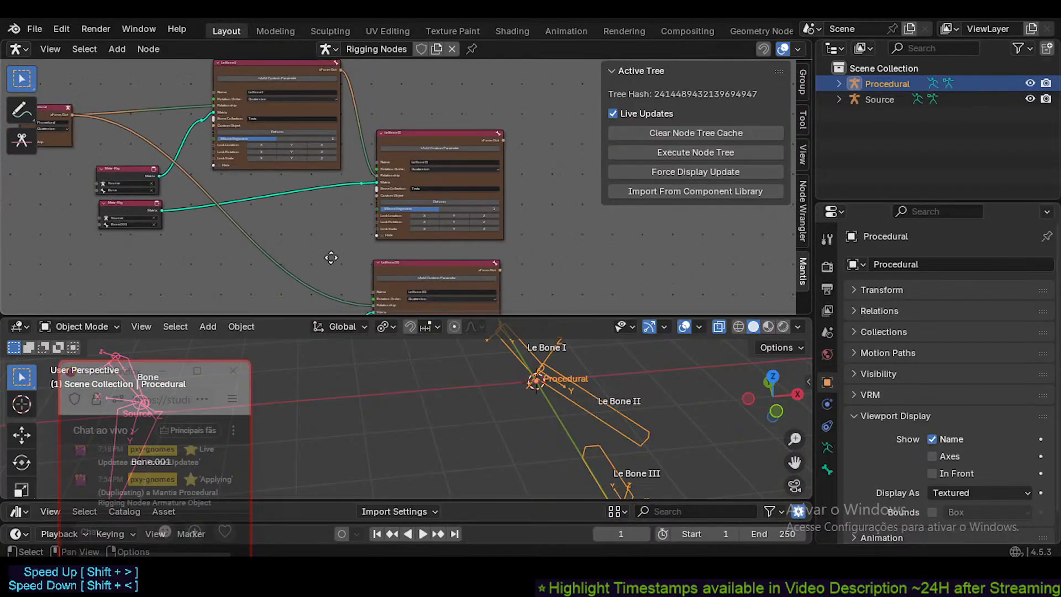
pyautogui.moveTo(331, 258); pyautogui.dragTo(293, 139, button='middle')
pyautogui.moveTo(277, 200); pyautogui.dragTo(287, 247, button='middle')
pyautogui.moveTo(287, 202); pyautogui.dragTo(358, 227, button='middle')
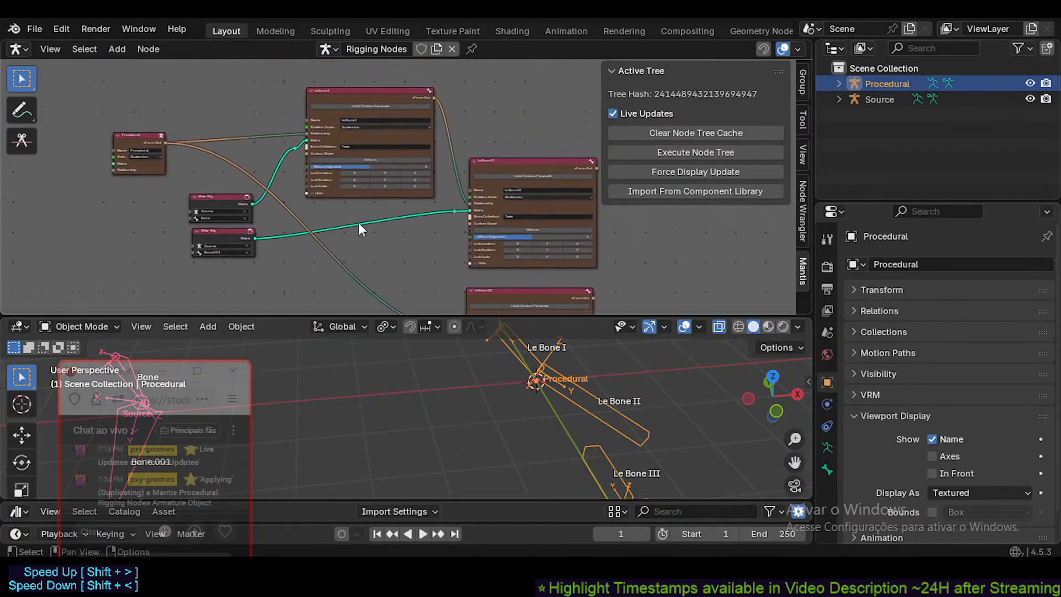
pyautogui.scroll(3, 395, 235)
pyautogui.moveTo(432, 237); pyautogui.dragTo(315, 284, button='middle')
pyautogui.scroll(-3, 387, 240)
pyautogui.scroll(-1, 465, 220)
pyautogui.scroll(1, 439, 254)
pyautogui.scroll(2, 436, 254)
pyautogui.scroll(2, 373, 260)
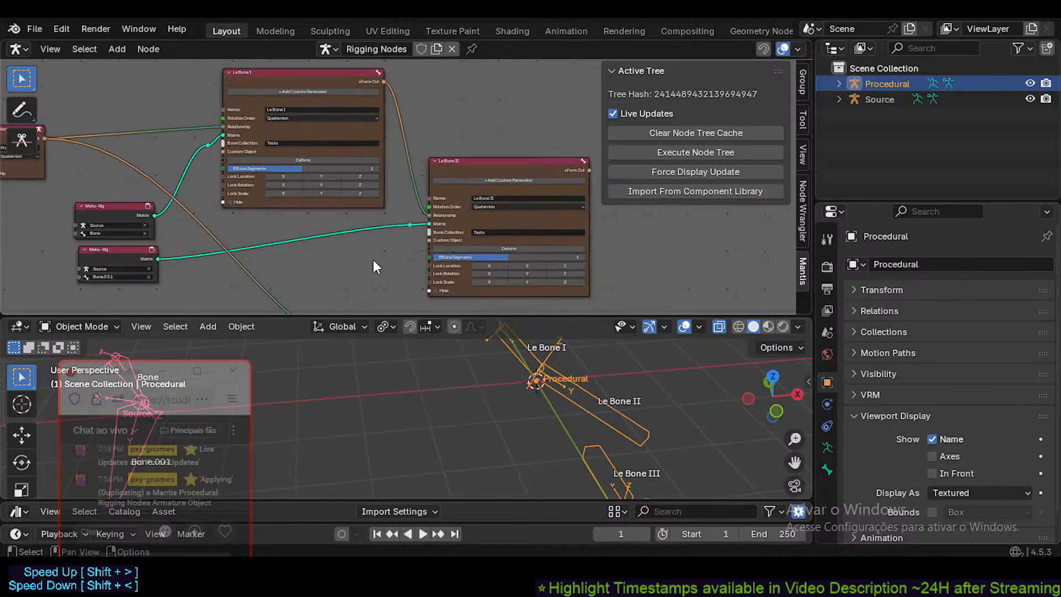
pyautogui.moveTo(466, 260); pyautogui.dragTo(388, 186, button='middle')
pyautogui.scroll(-2, 385, 199)
pyautogui.moveTo(289, 222); pyautogui.dragTo(382, 203, button='middle')
pyautogui.moveTo(292, 181); pyautogui.dragTo(195, 190, button='middle')
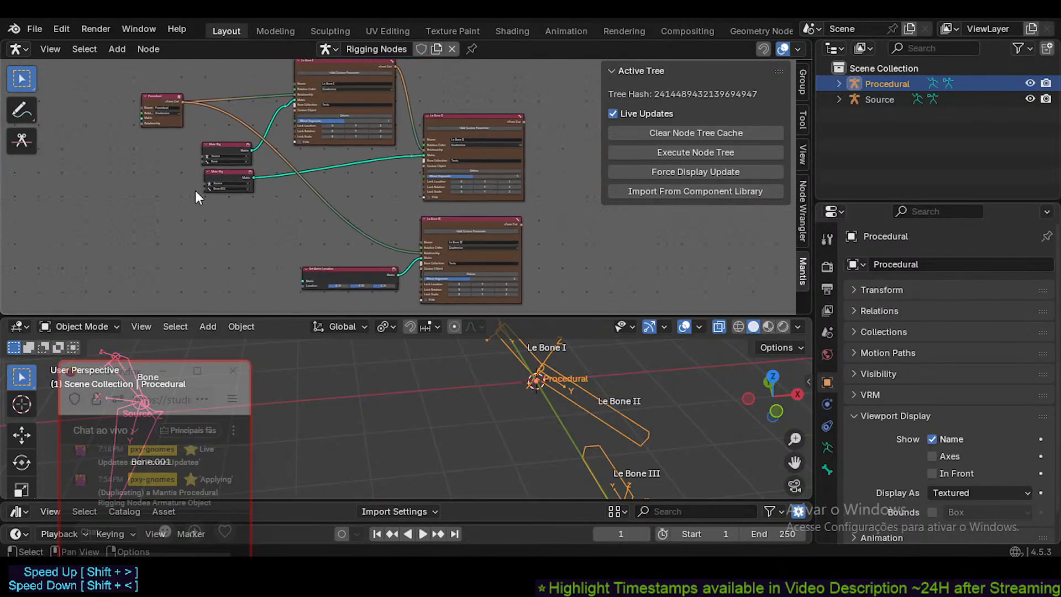
pyautogui.scroll(1, 194, 190)
pyautogui.moveTo(182, 147); pyautogui.dragTo(204, 228, button='middle')
pyautogui.scroll(1, 203, 227)
pyautogui.moveTo(334, 233); pyautogui.dragTo(290, 234, button='middle')
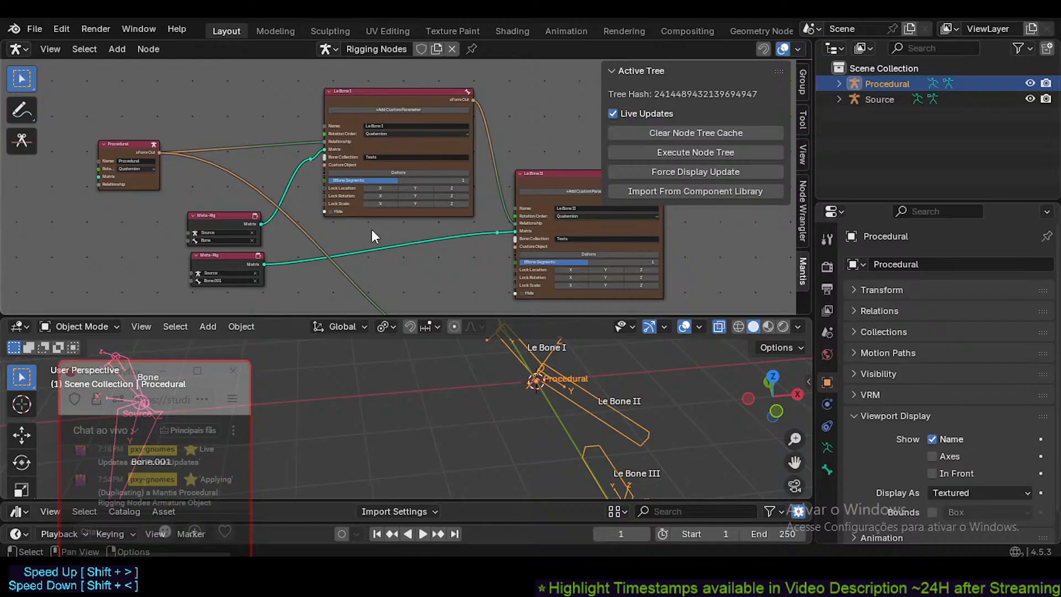
pyautogui.moveTo(375, 230)
pyautogui.mouseDown(button='middle')
pyautogui.moveTo(347, 218)
pyautogui.moveTo(400, 232)
pyautogui.moveTo(345, 222)
pyautogui.moveTo(386, 230)
pyautogui.moveTo(361, 237)
pyautogui.mouseUp(button='middle')
pyautogui.scroll(-1, 377, 230)
# - Hide the node editor's sidebar to free space around the bone nodes
pyautogui.press('n')
pyautogui.scroll(1, 396, 236)
pyautogui.scroll(-3, 547, 260)
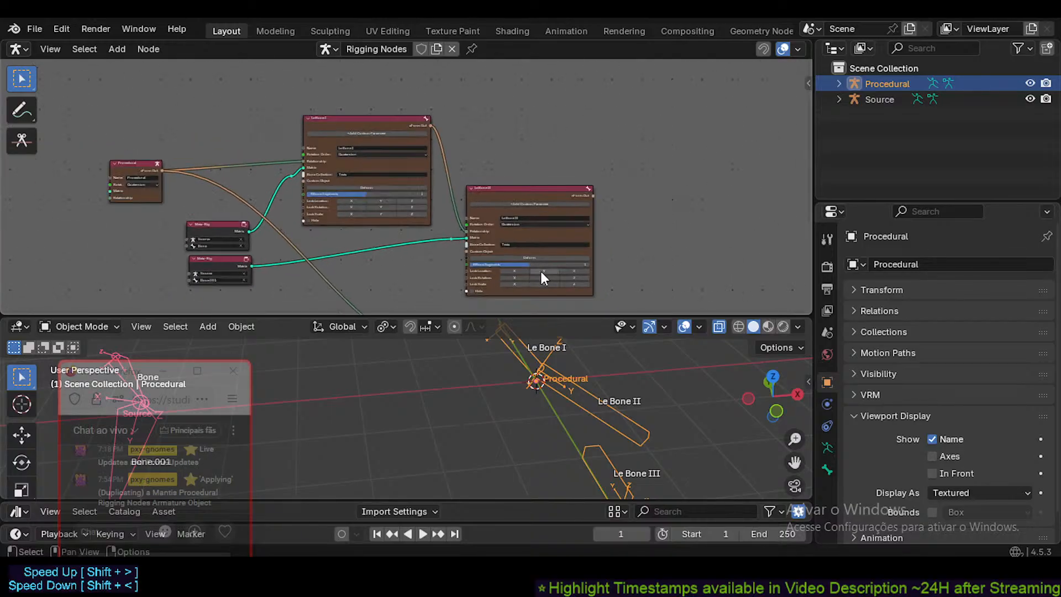
pyautogui.press('n')
pyautogui.moveTo(544, 273); pyautogui.dragTo(535, 229, button='middle')
pyautogui.press('n')
pyautogui.scroll(4, 527, 272)
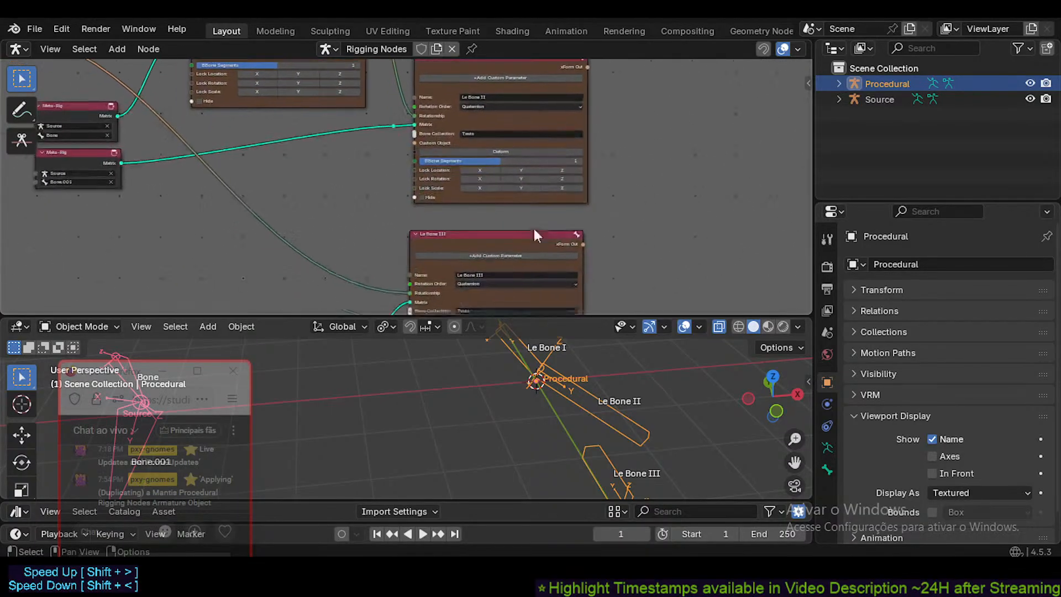
# - Switch the Procedural armature to Pose Mode and select Le Bone II
pyautogui.hotkey('ctrl', 'Tab')
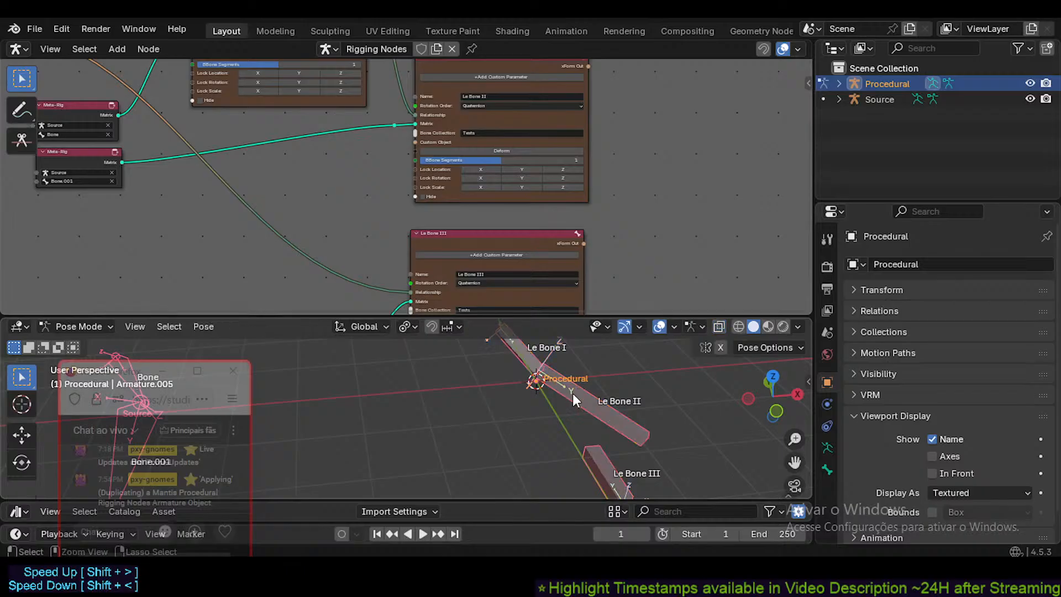
pyautogui.click(572, 394)
pyautogui.keyDown('shift'); pyautogui.moveTo(554, 392); pyautogui.dragTo(479, 425, button='middle'); pyautogui.keyUp('shift')
pyautogui.moveTo(423, 278); pyautogui.dragTo(426, 204, button='middle')
pyautogui.moveTo(653, 149); pyautogui.dragTo(435, 324, button='middle')
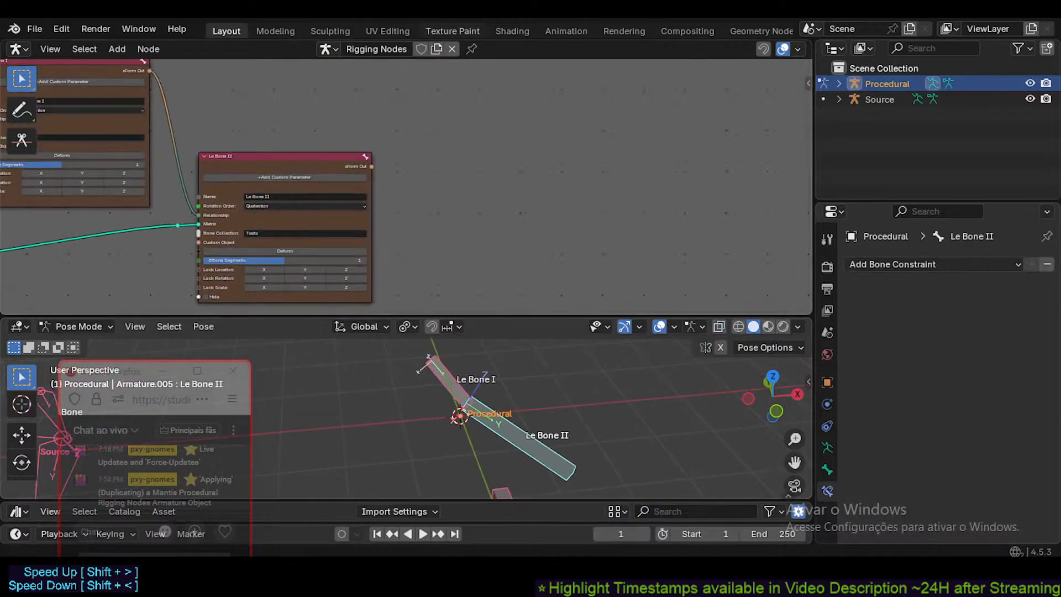
pyautogui.hotkey('shift', 'a')
pyautogui.moveTo(434, 173)
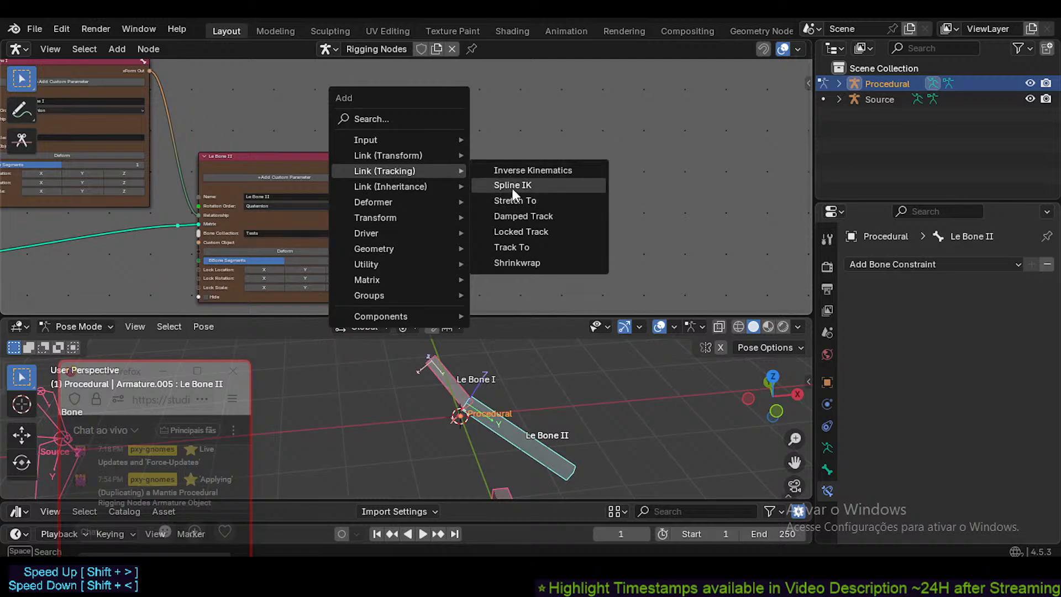
pyautogui.press('Escape')
pyautogui.moveTo(384, 173); pyautogui.dragTo(468, 132, button='middle')
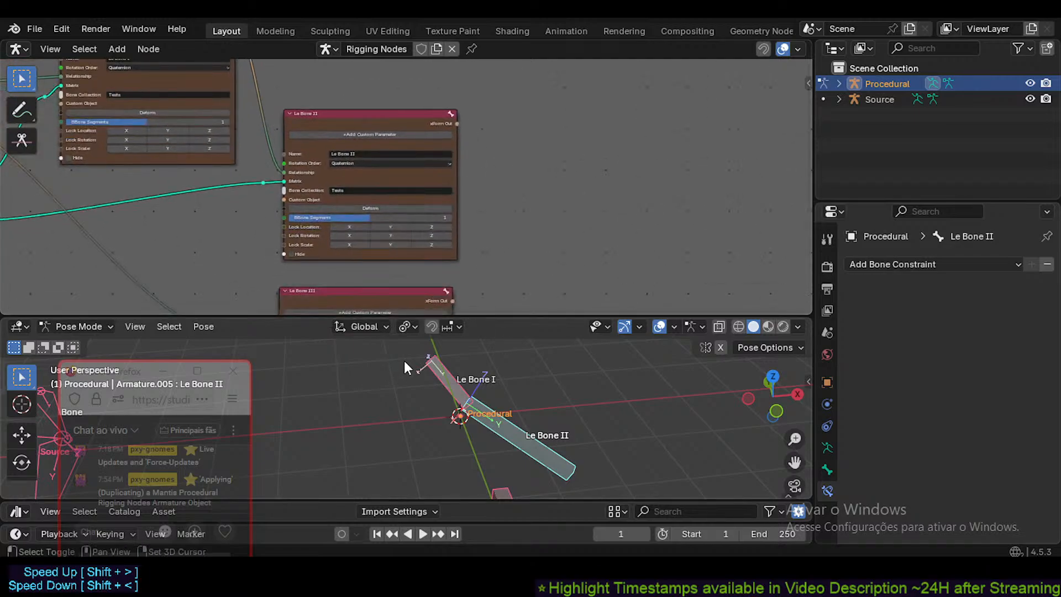
# - Bring the Source armature's Bone.001 into view and examine the two Meta-Rig nodes feeding Le Bone I and Le Bone II
pyautogui.moveTo(403, 361); pyautogui.dragTo(469, 411, button='middle')
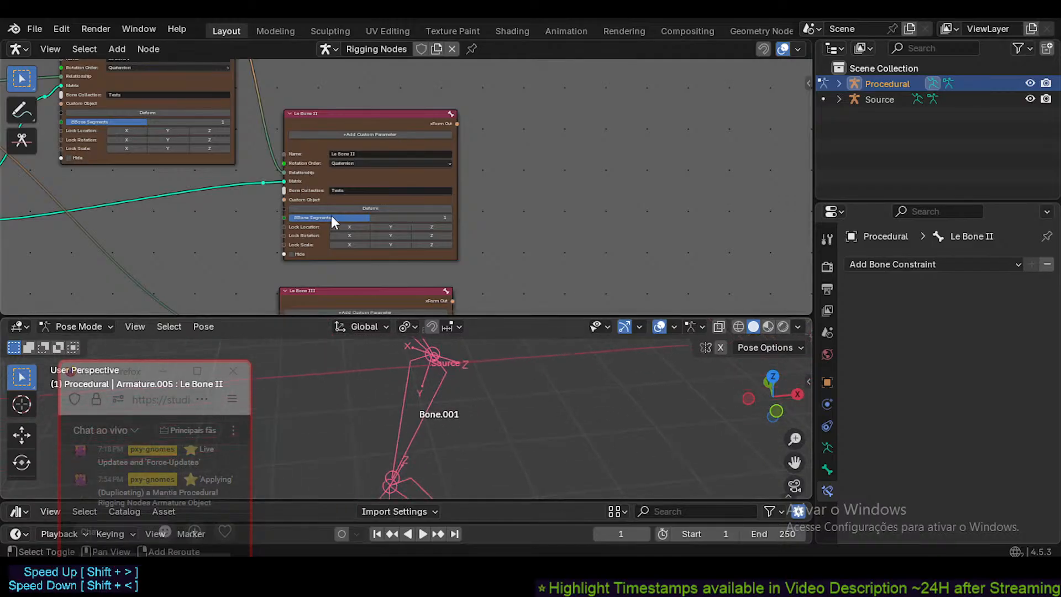
pyautogui.keyDown('shift'); pyautogui.moveTo(331, 220); pyautogui.dragTo(533, 215, button='middle'); pyautogui.keyUp('shift')
pyautogui.moveTo(252, 228); pyautogui.dragTo(377, 245, button='middle')
pyautogui.scroll(5, 362, 231)
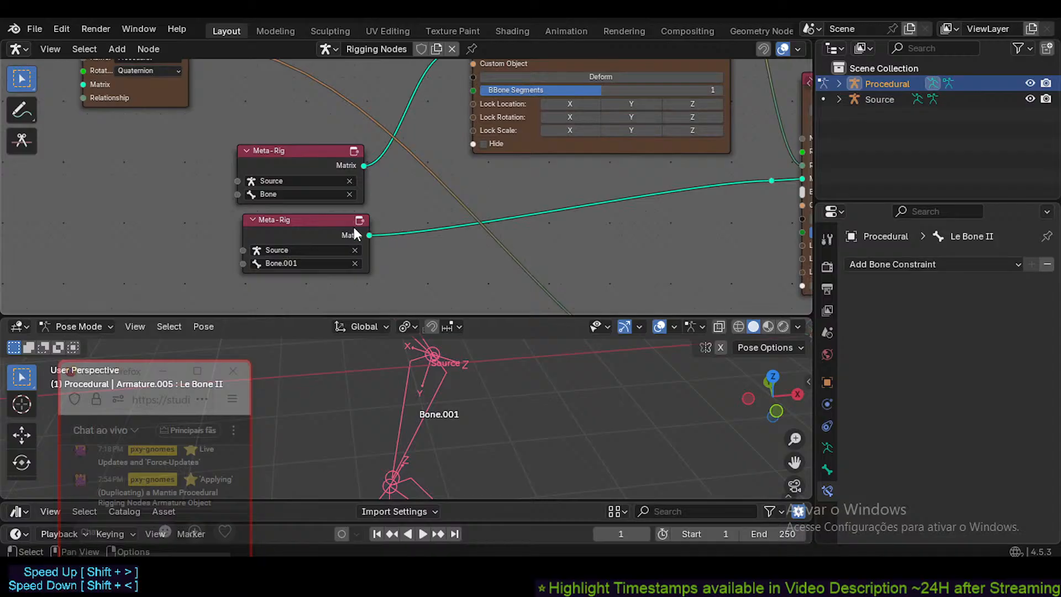
pyautogui.moveTo(326, 223); pyautogui.dragTo(270, 233, button='middle')
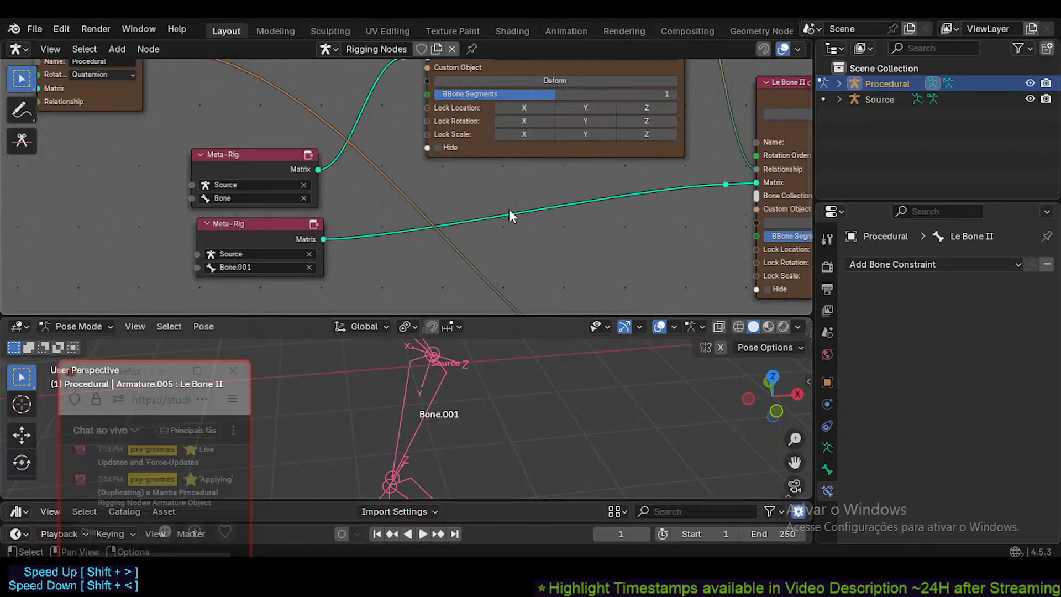
pyautogui.moveTo(394, 211); pyautogui.dragTo(326, 222, button='middle')
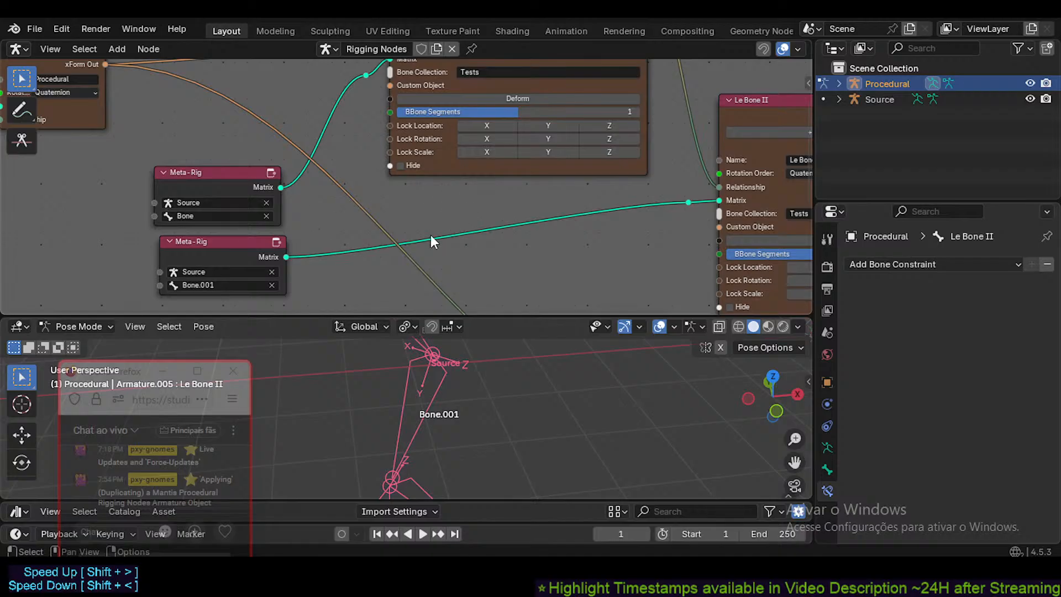
pyautogui.moveTo(436, 214); pyautogui.dragTo(265, 254, button='middle')
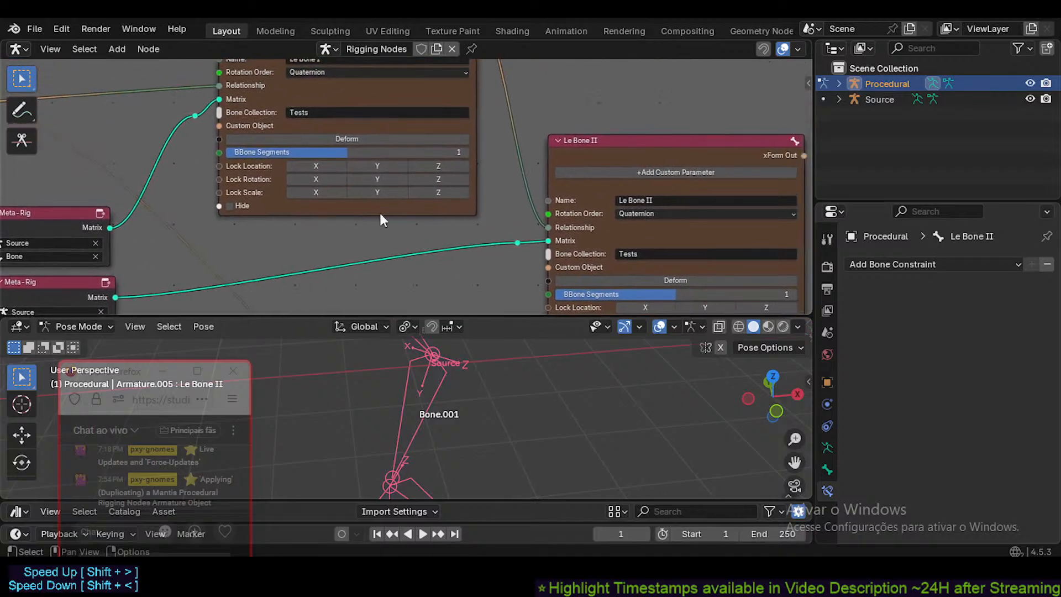
pyautogui.moveTo(308, 202); pyautogui.dragTo(441, 212, button='middle')
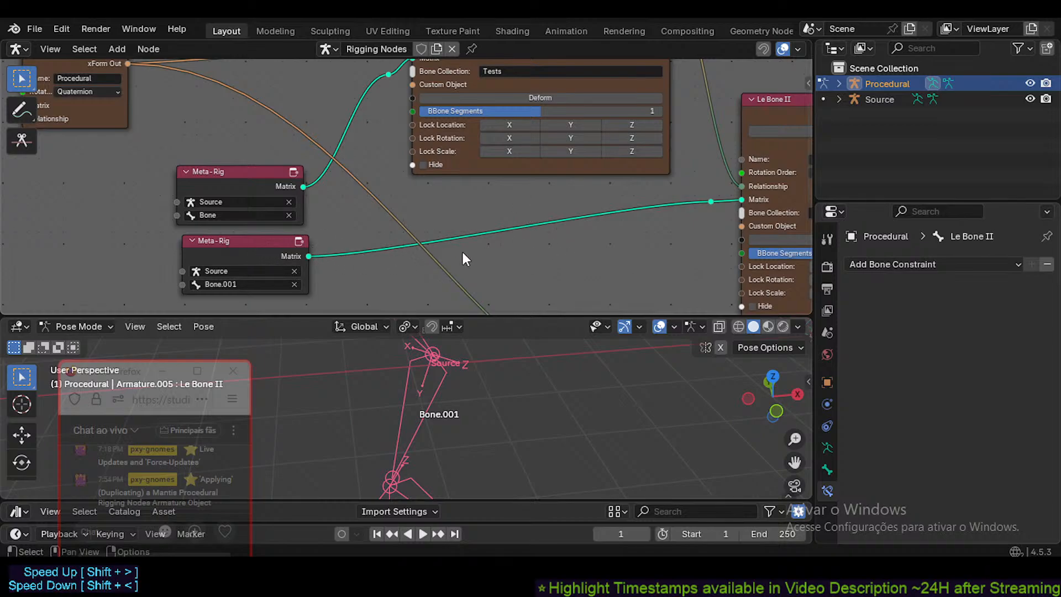
pyautogui.moveTo(315, 235); pyautogui.dragTo(363, 239, button='middle')
pyautogui.scroll(-3, 363, 239)
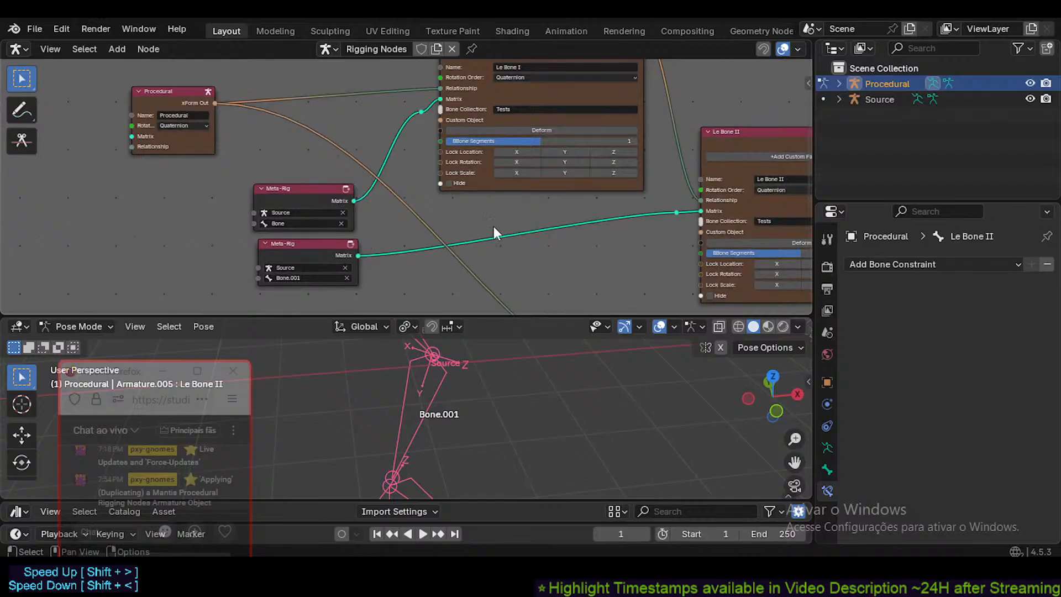
pyautogui.moveTo(420, 219)
pyautogui.mouseDown(button='middle')
pyautogui.moveTo(437, 230)
pyautogui.moveTo(419, 227)
pyautogui.mouseUp(button='middle')
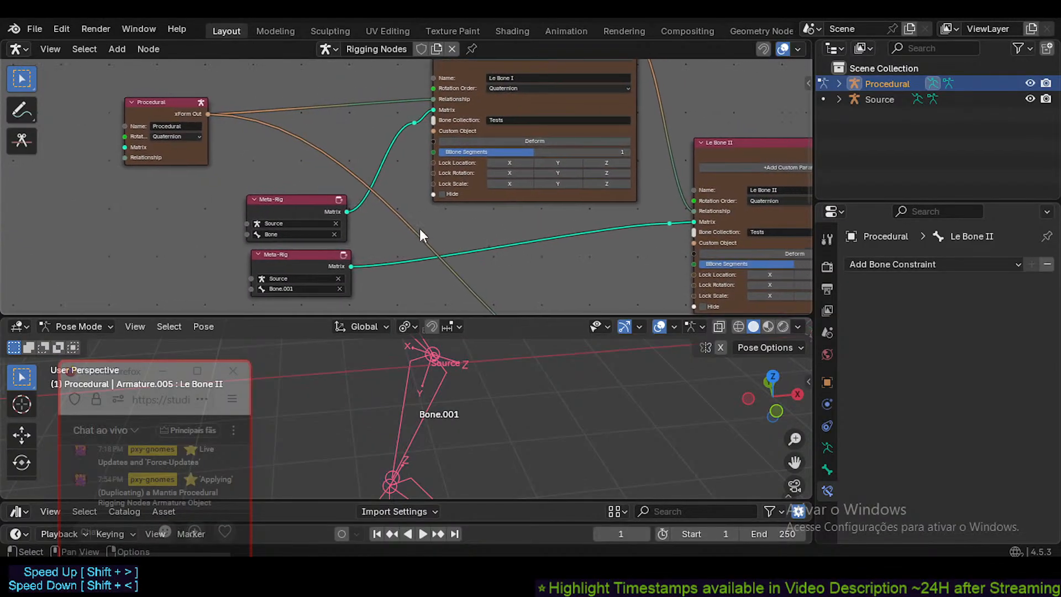
pyautogui.moveTo(500, 244); pyautogui.dragTo(468, 224, button='middle')
pyautogui.scroll(-1, 430, 243)
pyautogui.moveTo(342, 260); pyautogui.dragTo(362, 242, button='middle')
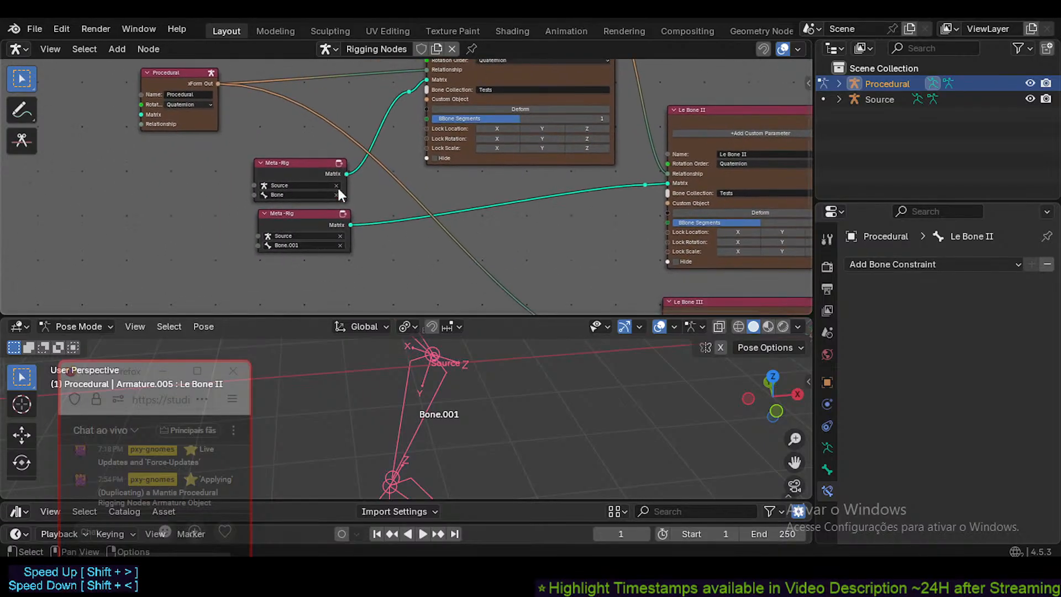
pyautogui.moveTo(489, 190); pyautogui.dragTo(451, 195, button='middle')
pyautogui.moveTo(399, 231); pyautogui.dragTo(420, 222, button='middle')
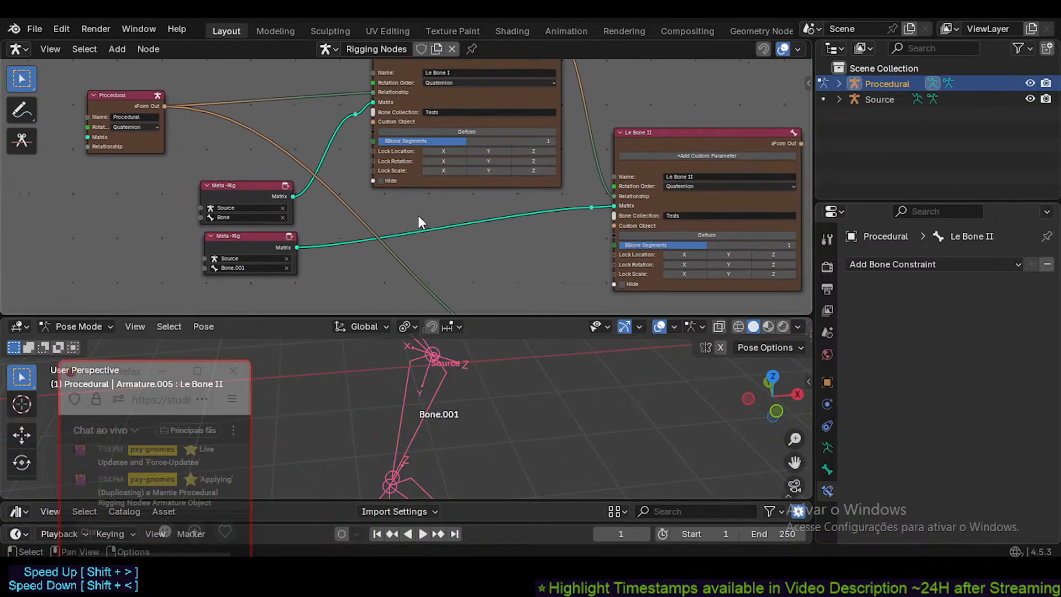
# - Select the Meta-Rig node that reads Bone.001 from the Source armature
pyautogui.moveTo(422, 205); pyautogui.dragTo(473, 260)
pyautogui.click(274, 243)
pyautogui.moveTo(442, 220); pyautogui.dragTo(442, 245, button='middle')
pyautogui.moveTo(234, 257); pyautogui.dragTo(376, 244, button='middle')
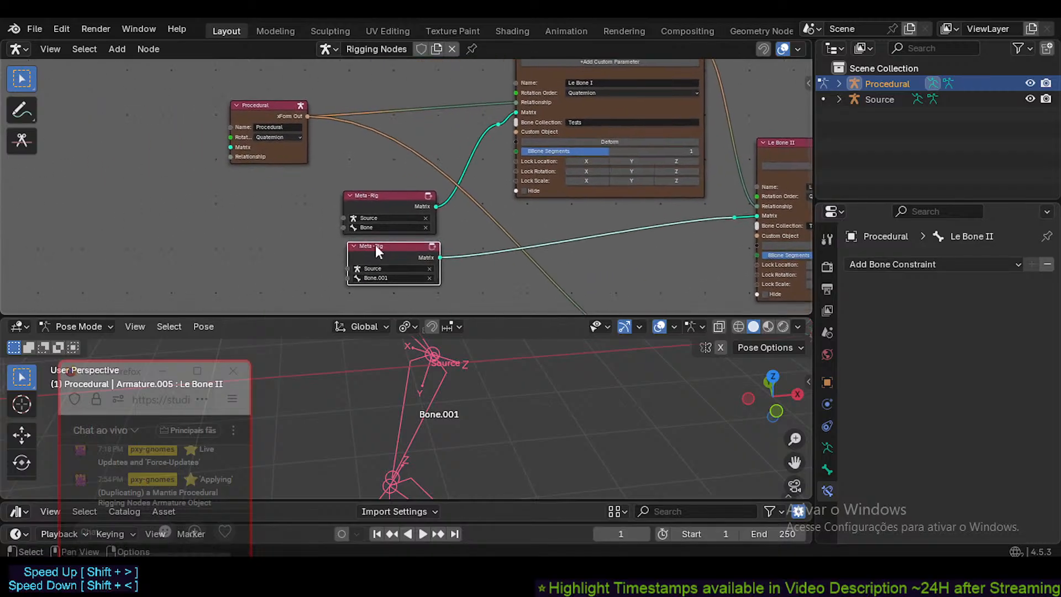
pyautogui.moveTo(476, 229); pyautogui.dragTo(327, 244, button='middle')
pyautogui.scroll(2, 340, 244)
pyautogui.press('b')
pyautogui.moveTo(418, 219); pyautogui.dragTo(515, 285)
pyautogui.press('b')
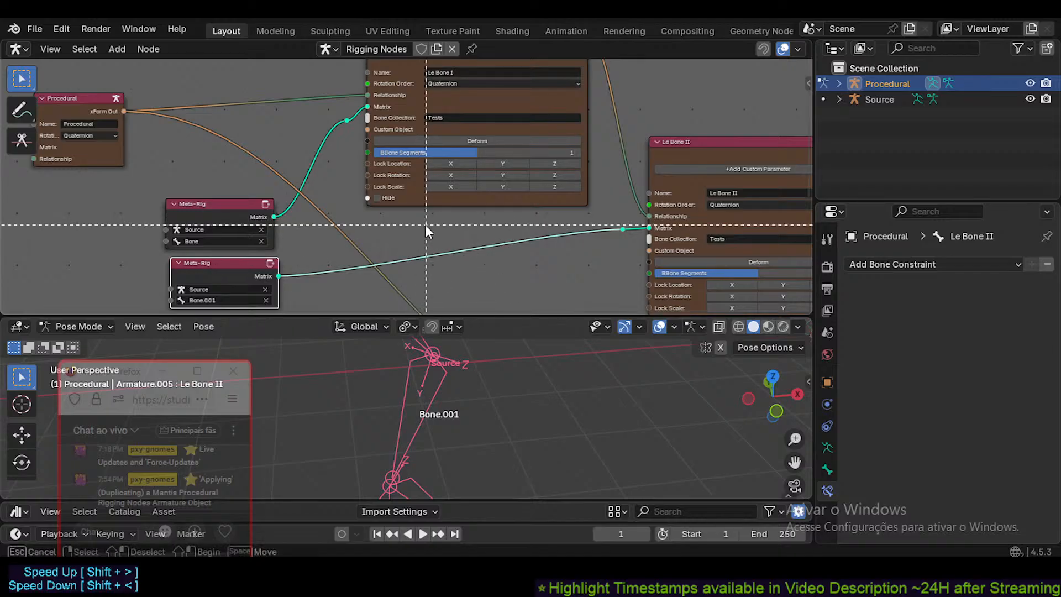
pyautogui.moveTo(425, 224); pyautogui.dragTo(538, 294)
pyautogui.moveTo(500, 276); pyautogui.dragTo(387, 178, button='middle')
pyautogui.press('b')
pyautogui.moveTo(404, 201); pyautogui.dragTo(453, 264)
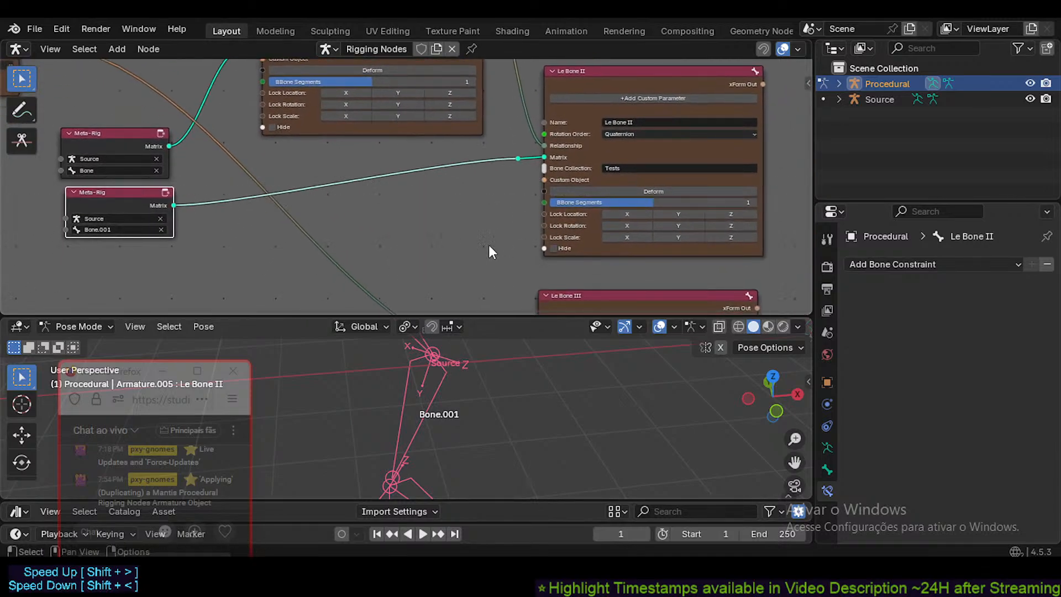
# - Review how the Bone.001 Meta-Rig node and Le Bone I connect to Le Bone II
pyautogui.keyDown('shift'); pyautogui.moveTo(486, 159); pyautogui.dragTo(462, 216, button='middle'); pyautogui.keyUp('shift')
pyautogui.scroll(-1, 471, 200)
pyautogui.scroll(-3, 427, 254)
pyautogui.scroll(2, 480, 235)
pyautogui.scroll(1, 481, 236)
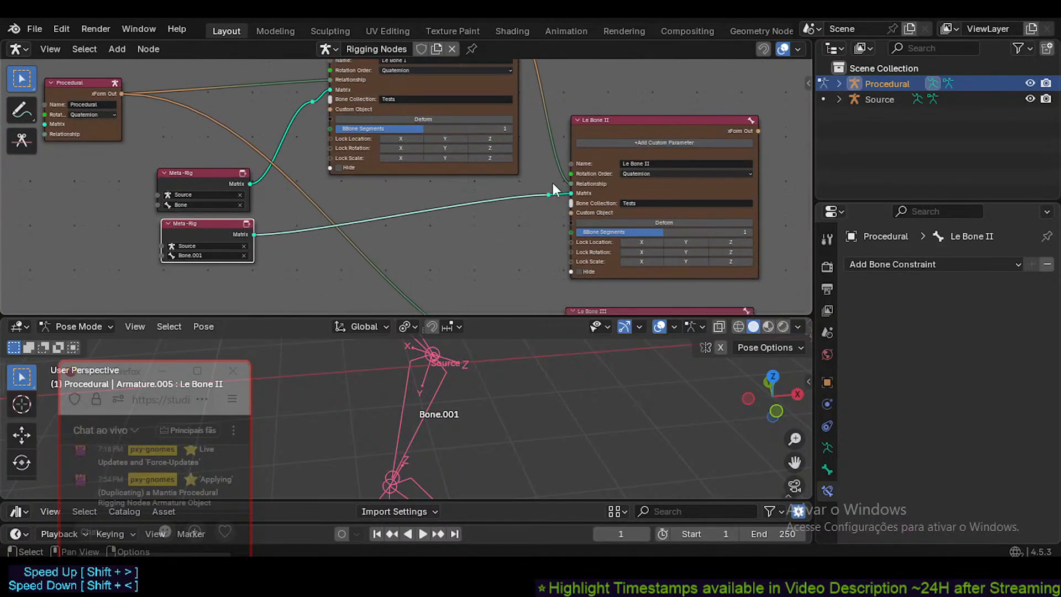
pyautogui.moveTo(552, 183); pyautogui.dragTo(419, 234, button='middle')
pyautogui.scroll(-3, 348, 209)
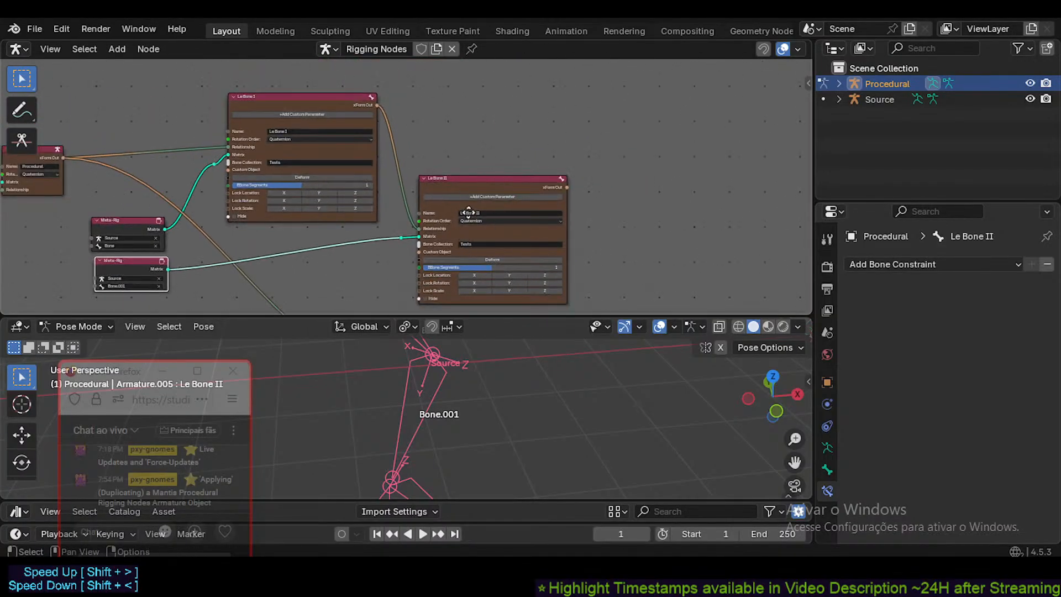
pyautogui.moveTo(478, 266); pyautogui.dragTo(493, 217, button='middle')
pyautogui.moveTo(488, 181); pyautogui.dragTo(478, 212, button='middle')
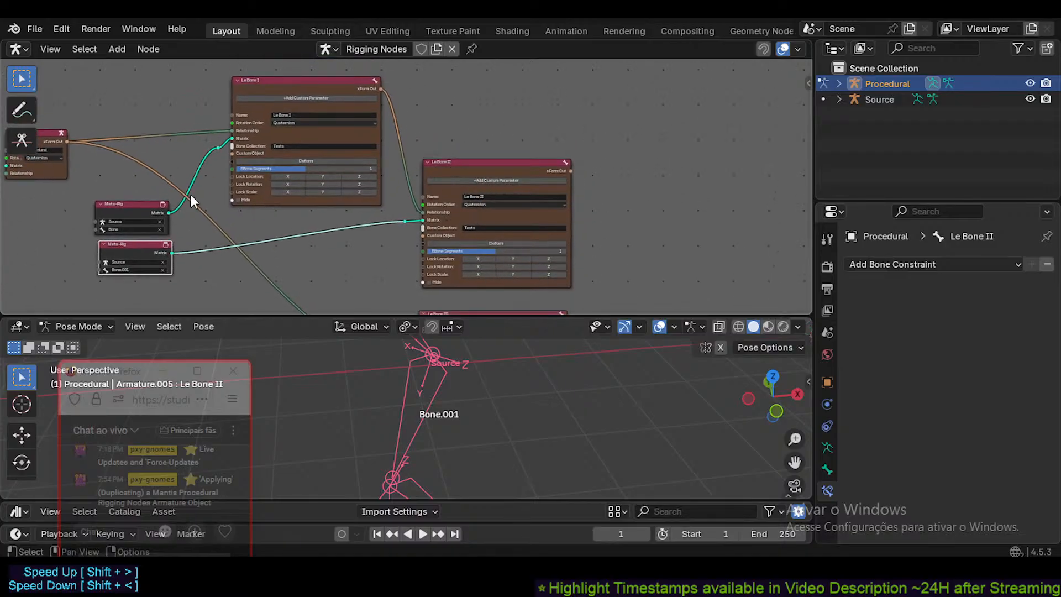
pyautogui.moveTo(274, 207)
pyautogui.mouseDown(button='middle')
pyautogui.moveTo(585, 238)
pyautogui.moveTo(293, 217)
pyautogui.moveTo(272, 226)
pyautogui.mouseUp(button='middle')
pyautogui.moveTo(353, 250); pyautogui.dragTo(409, 161, button='middle')
pyautogui.scroll(-3, 243, 178)
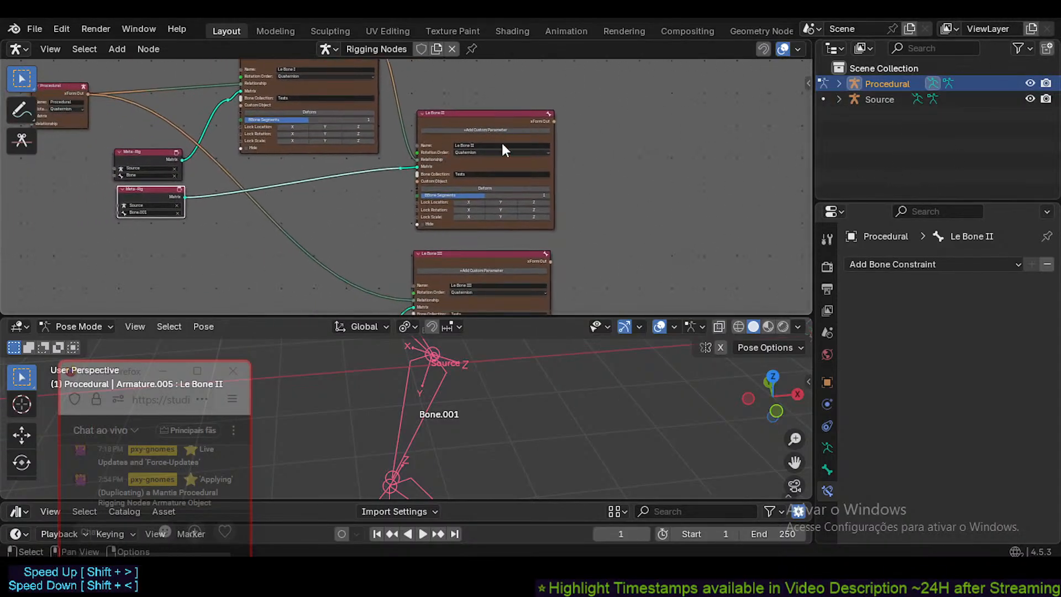
# - Examine the Le Bone III node and the Set Matrix Location node feeding its Matrix input
pyautogui.moveTo(493, 190); pyautogui.dragTo(484, 148, button='middle')
pyautogui.scroll(3, 484, 148)
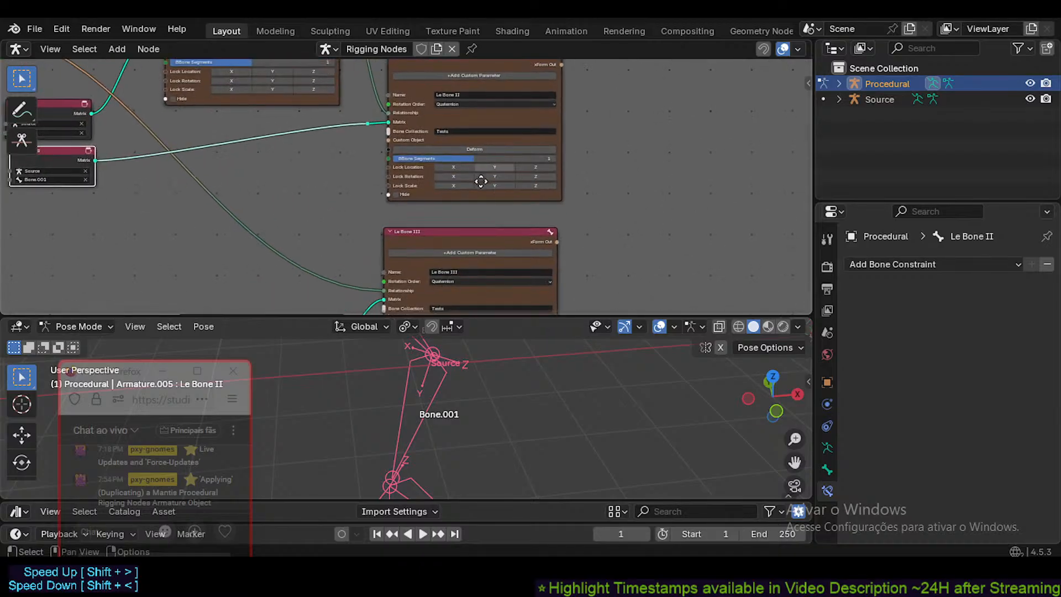
pyautogui.moveTo(364, 169); pyautogui.dragTo(544, 185, button='middle')
pyautogui.scroll(-3, 512, 185)
pyautogui.moveTo(399, 219); pyautogui.dragTo(439, 228, button='middle')
pyautogui.moveTo(399, 145); pyautogui.dragTo(272, 151, button='middle')
pyautogui.moveTo(669, 229); pyautogui.dragTo(395, 183, button='middle')
pyautogui.moveTo(519, 208); pyautogui.dragTo(696, 148, button='middle')
pyautogui.scroll(2, 454, 203)
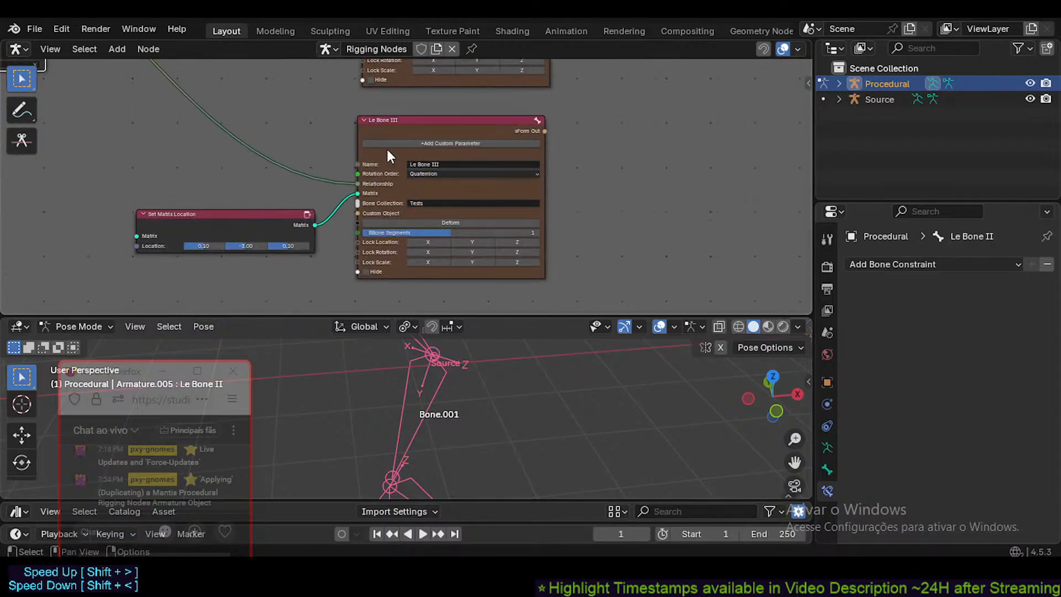
# - Select the Set Matrix Location node that supplies Le Bone III's Matrix input
pyautogui.moveTo(294, 162); pyautogui.dragTo(321, 188, button='middle')
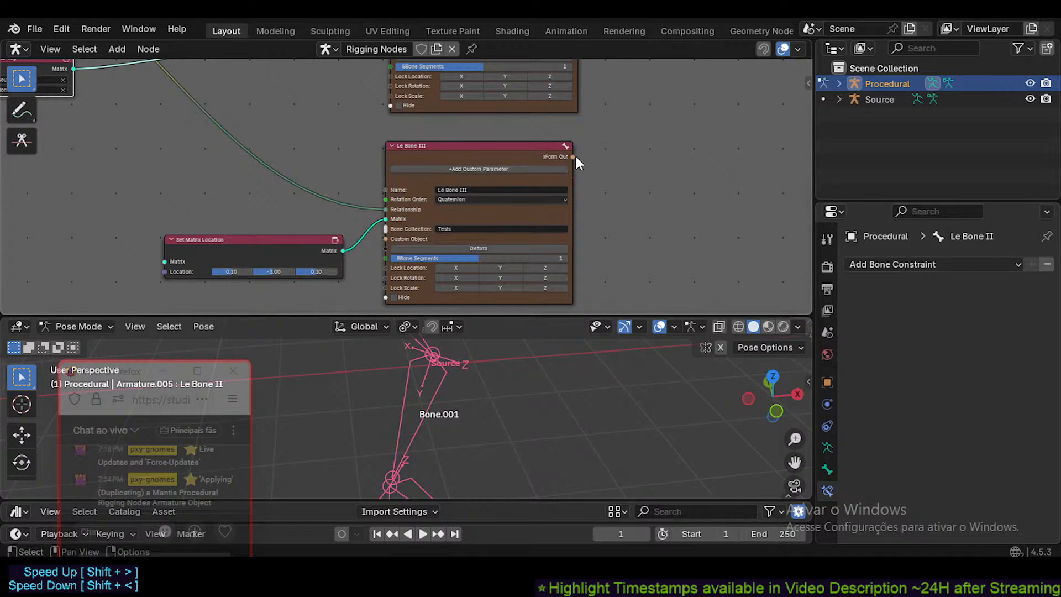
pyautogui.moveTo(574, 156); pyautogui.dragTo(187, 164)
pyautogui.moveTo(598, 174); pyautogui.dragTo(610, 210, button='middle')
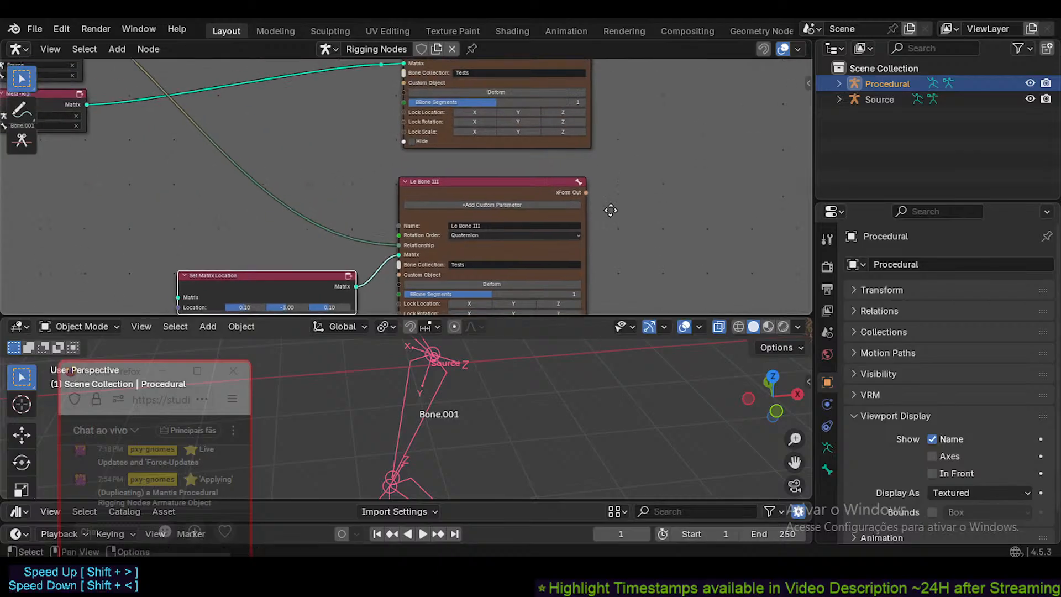
# - Review how Le Bone III sits in the node tree relative to the Procedural, Meta-Rig and Le Bone I nodes
pyautogui.moveTo(539, 174); pyautogui.dragTo(629, 243, button='middle')
pyautogui.scroll(-3, 381, 183)
pyautogui.moveTo(367, 184); pyautogui.dragTo(393, 191, button='middle')
pyautogui.moveTo(527, 180); pyautogui.dragTo(383, 194, button='middle')
pyautogui.scroll(-2, 431, 128)
pyautogui.moveTo(484, 236); pyautogui.dragTo(466, 150, button='middle')
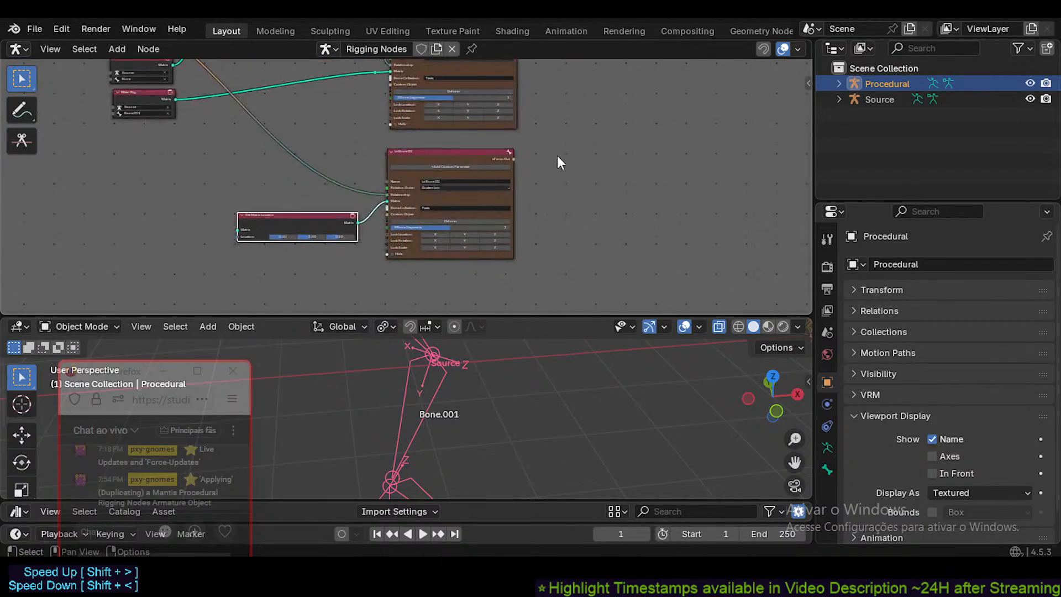
pyautogui.moveTo(433, 113); pyautogui.dragTo(458, 216, button='middle')
pyautogui.moveTo(363, 192); pyautogui.dragTo(380, 244, button='middle')
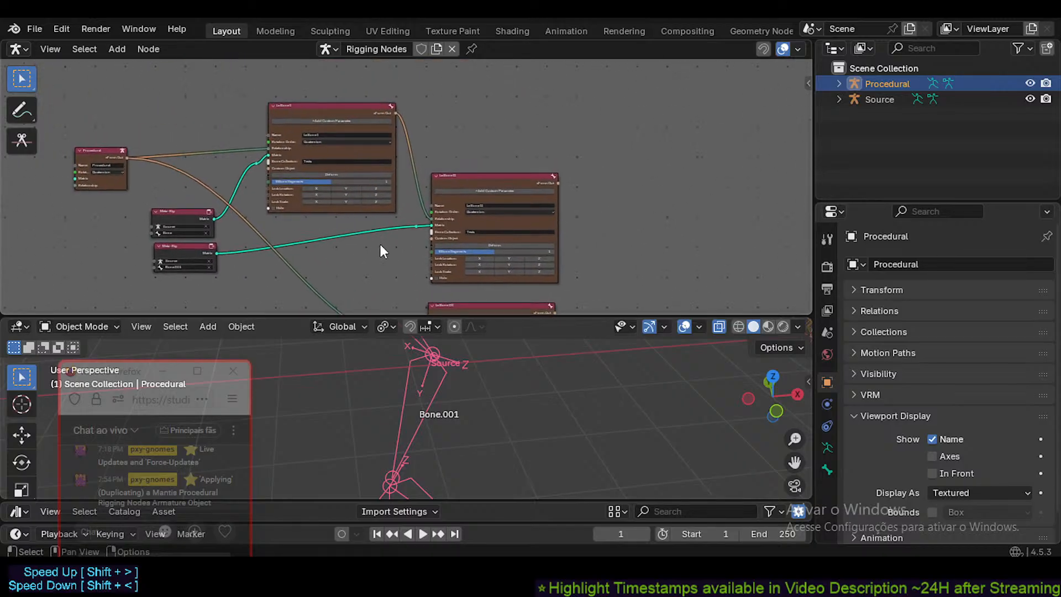
# - Examine the Le Bone II node and the links reaching its Relationship and Matrix inputs
pyautogui.scroll(3, 569, 234)
pyautogui.moveTo(458, 177); pyautogui.dragTo(421, 192, button='middle')
pyautogui.scroll(-2, 478, 184)
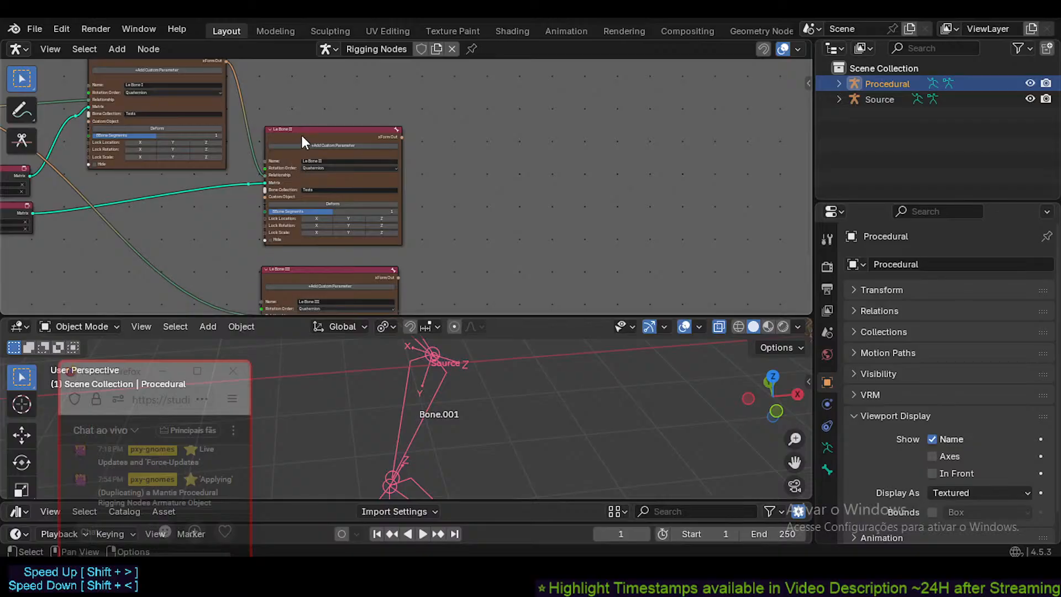
pyautogui.moveTo(302, 134); pyautogui.dragTo(449, 214, button='middle')
pyautogui.scroll(-1, 560, 151)
pyautogui.scroll(2, 448, 213)
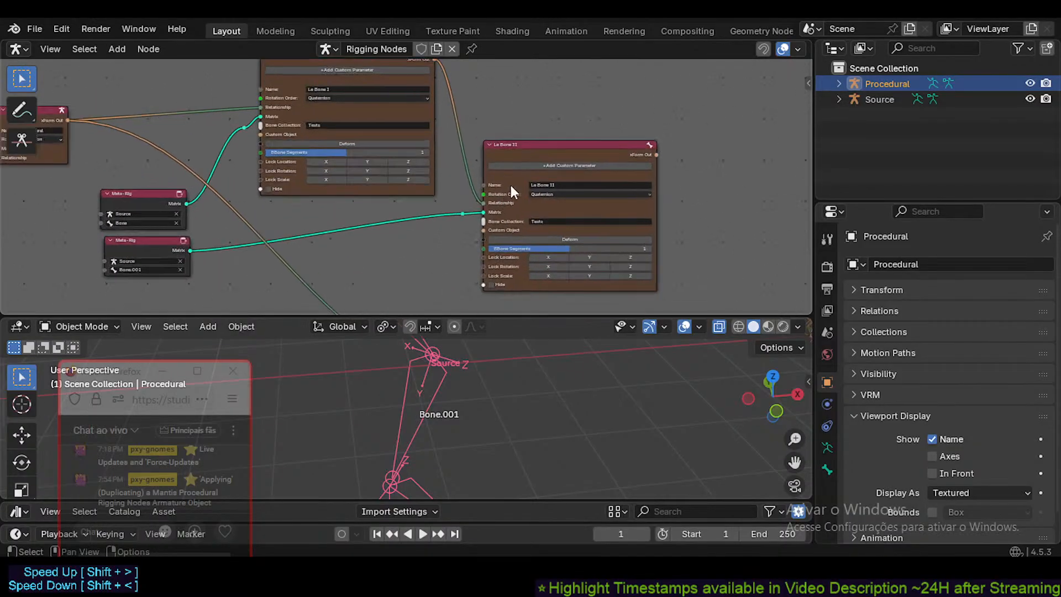
pyautogui.moveTo(509, 186); pyautogui.dragTo(207, 158, button='middle')
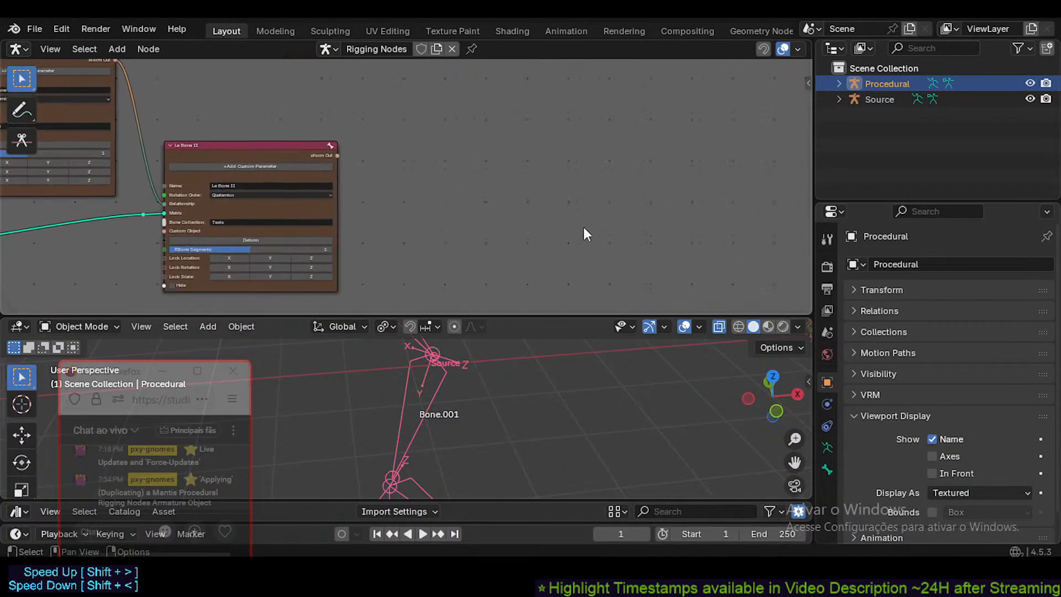
pyautogui.moveTo(218, 226); pyautogui.dragTo(366, 203, button='middle')
pyautogui.scroll(-6, 334, 194)
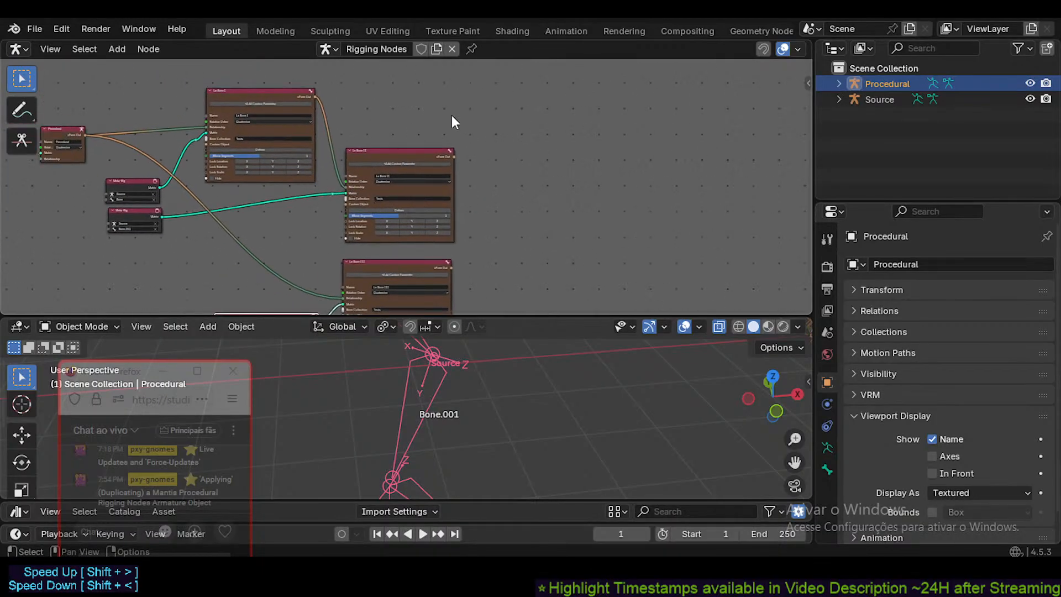
# - Survey the rig graph from the Procedural armature and Meta-Rig nodes to the three Le Bone nodes
pyautogui.moveTo(533, 208); pyautogui.dragTo(539, 123, button='middle')
pyautogui.moveTo(469, 153); pyautogui.dragTo(337, 251, button='middle')
pyautogui.moveTo(263, 167); pyautogui.dragTo(247, 233, button='middle')
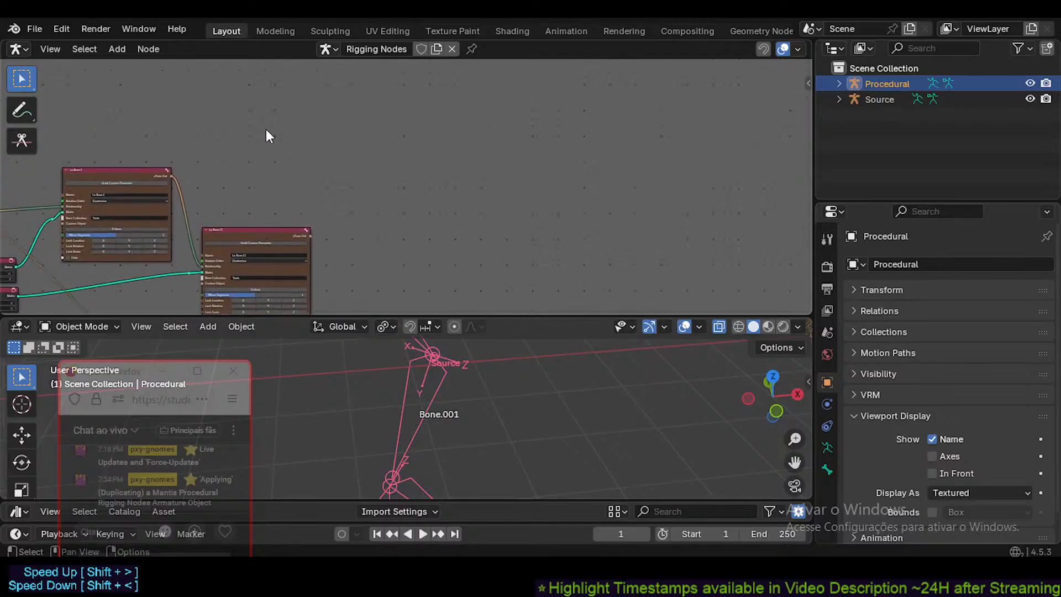
pyautogui.moveTo(347, 151); pyautogui.dragTo(469, 94, button='middle')
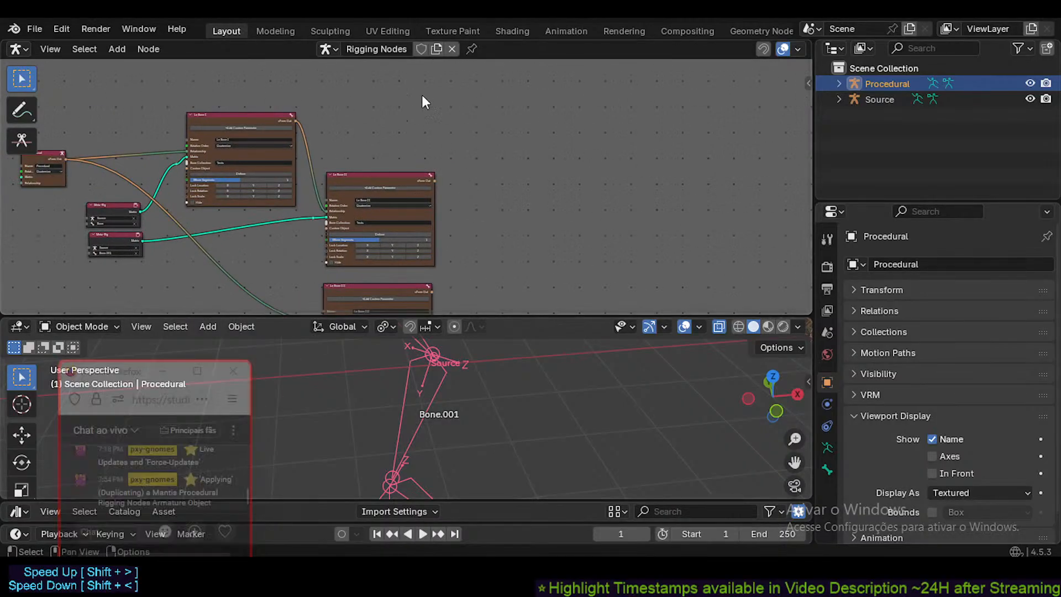
pyautogui.moveTo(410, 187); pyautogui.dragTo(449, 174, button='middle')
pyautogui.moveTo(304, 194); pyautogui.dragTo(327, 195, button='middle')
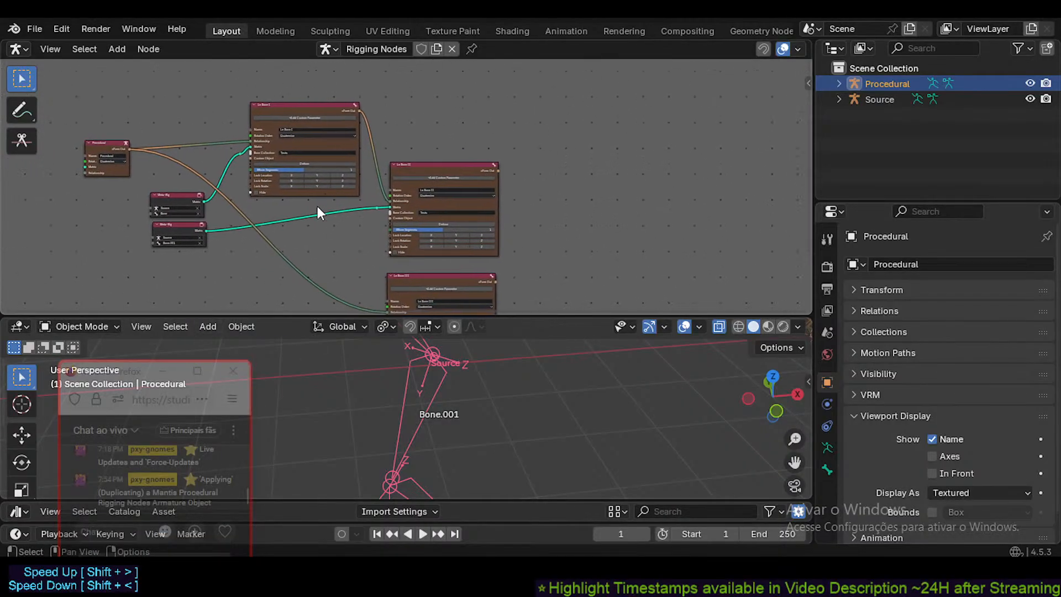
pyautogui.scroll(3, 318, 207)
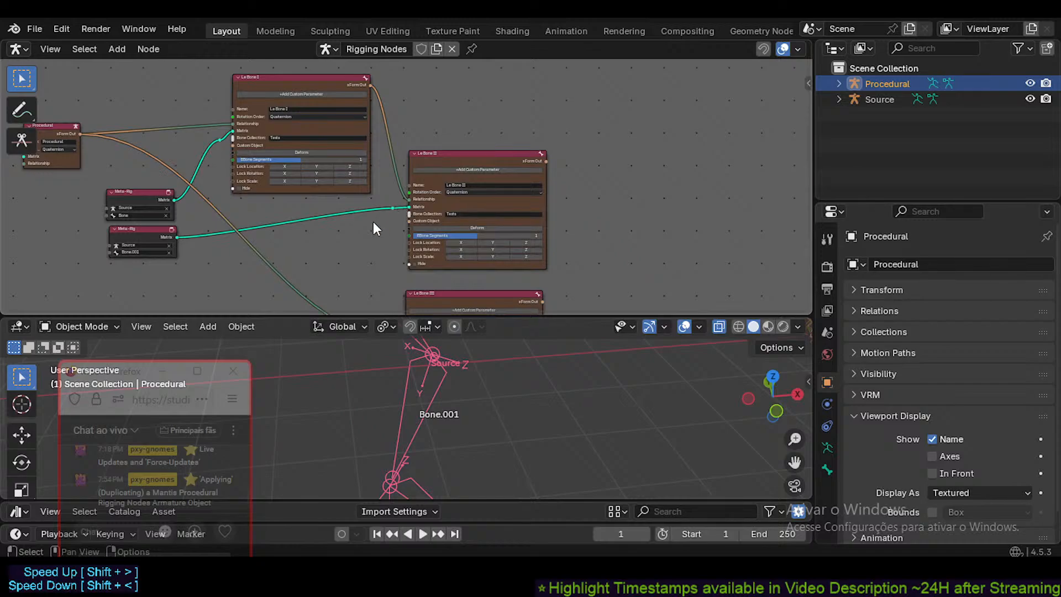
pyautogui.moveTo(373, 221); pyautogui.dragTo(393, 216, button='middle')
pyautogui.scroll(2, 396, 218)
pyautogui.moveTo(428, 150); pyautogui.dragTo(316, 207, button='middle')
pyautogui.scroll(-3, 316, 208)
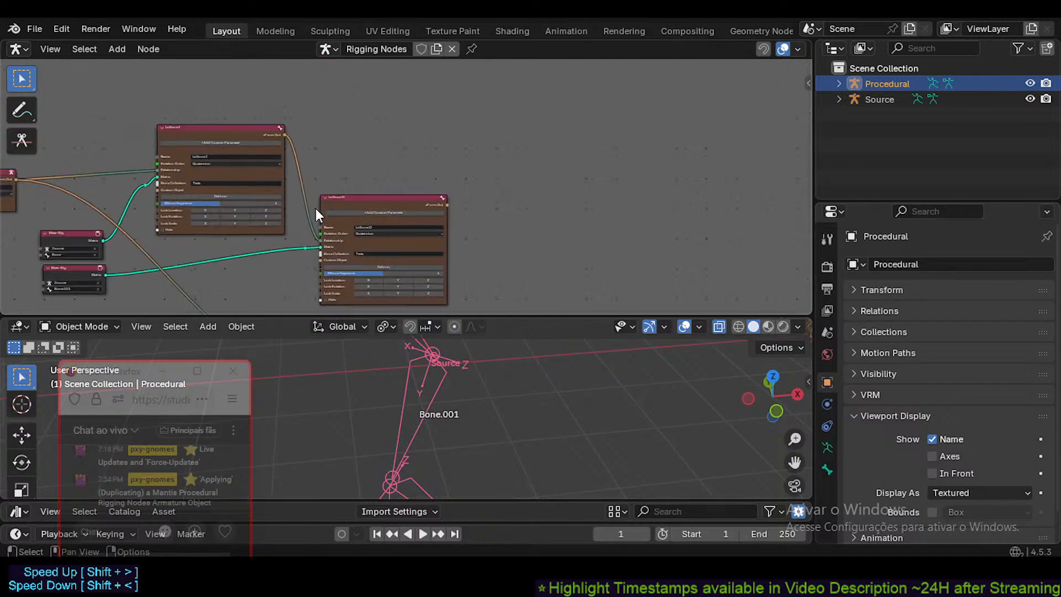
pyautogui.moveTo(357, 254); pyautogui.dragTo(321, 207, button='middle')
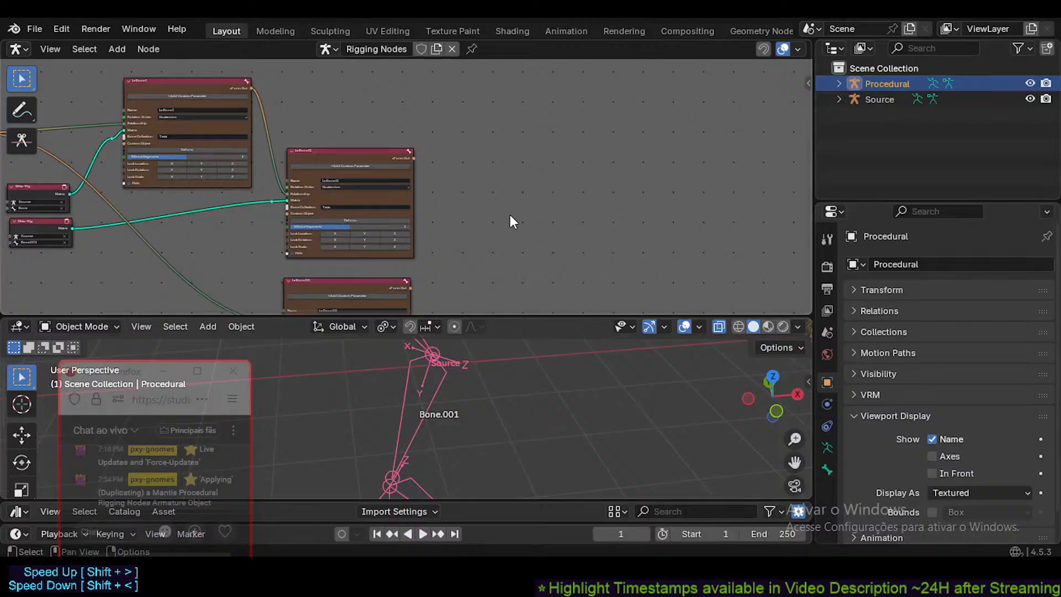
# - Resize the workspace areas to give the Outliner more height, the Properties editor more width and the node editor more height
pyautogui.moveTo(967, 204); pyautogui.dragTo(963, 243)
pyautogui.moveTo(812, 220); pyautogui.dragTo(789, 232)
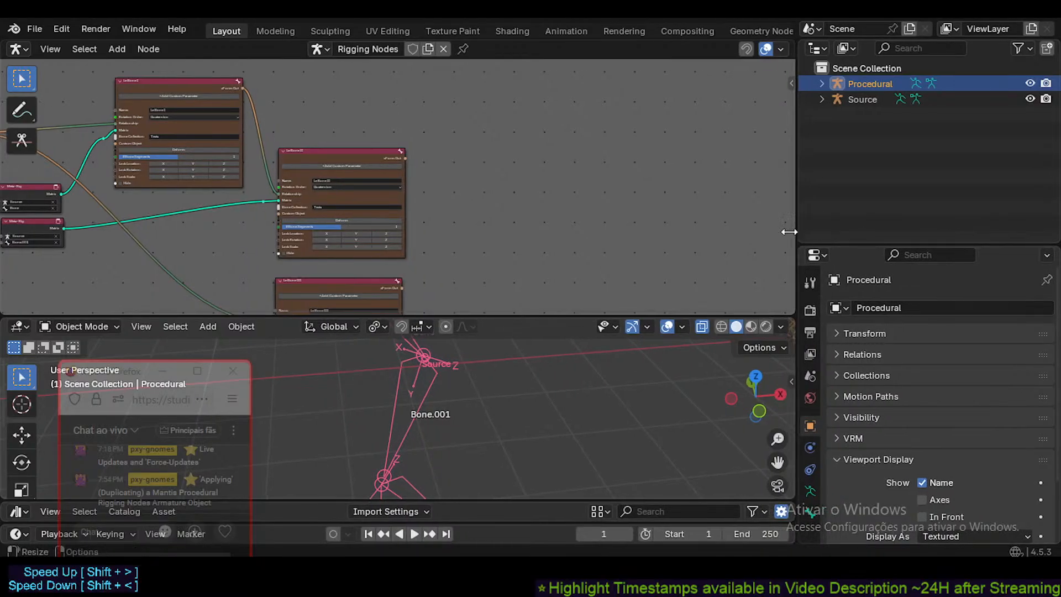
pyautogui.moveTo(738, 316); pyautogui.dragTo(738, 324)
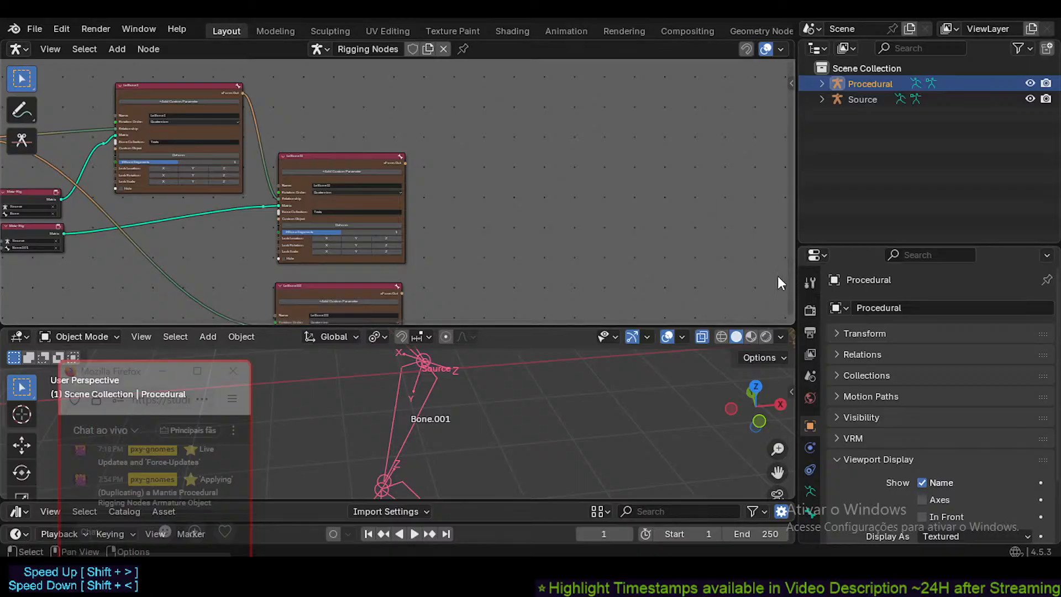
pyautogui.moveTo(574, 326); pyautogui.dragTo(591, 382)
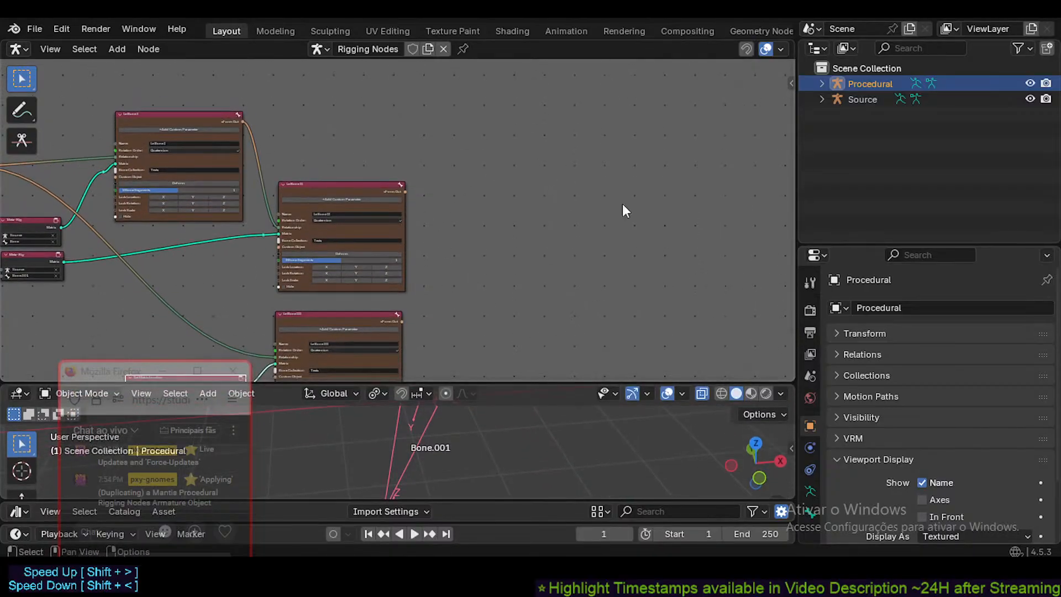
# - Review the links from the Procedural armature node and both Meta-Rig nodes into Le Bone I and Le Bone II
pyautogui.moveTo(424, 234); pyautogui.dragTo(506, 244, button='middle')
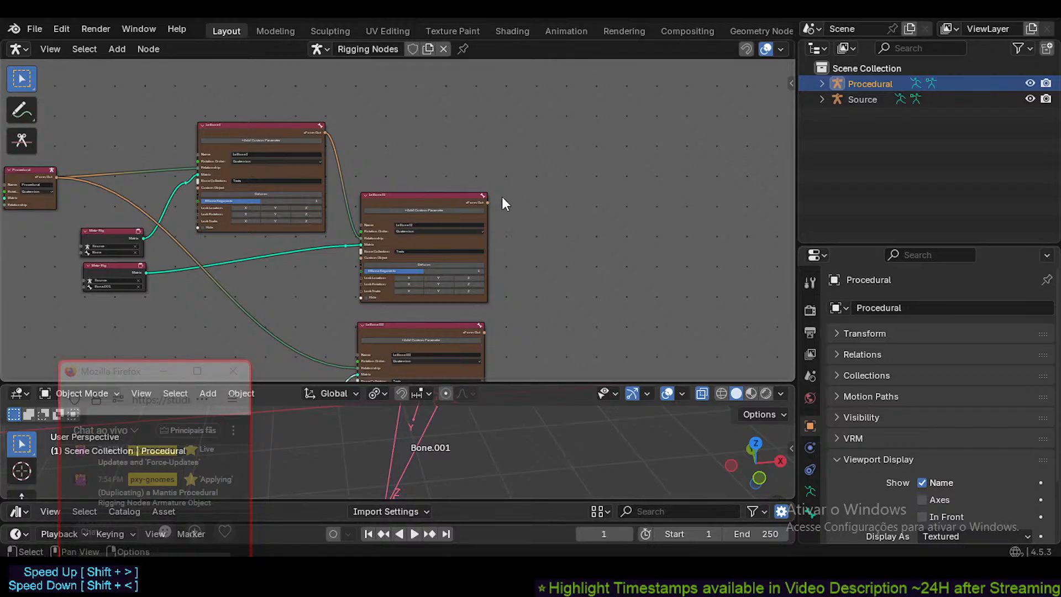
pyautogui.moveTo(544, 197); pyautogui.dragTo(650, 189, button='middle')
pyautogui.moveTo(522, 213); pyautogui.dragTo(583, 275, button='middle')
pyautogui.scroll(-1, 516, 223)
pyautogui.scroll(-1, 514, 224)
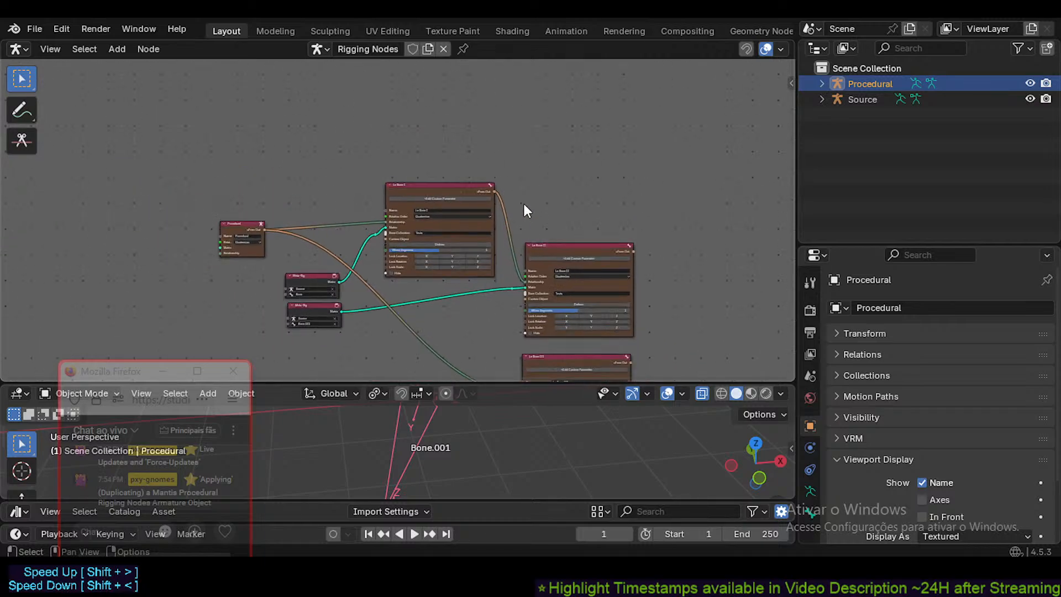
pyautogui.moveTo(530, 205); pyautogui.dragTo(431, 220, button='middle')
pyautogui.scroll(5, 433, 220)
pyautogui.moveTo(450, 231); pyautogui.dragTo(370, 252, button='middle')
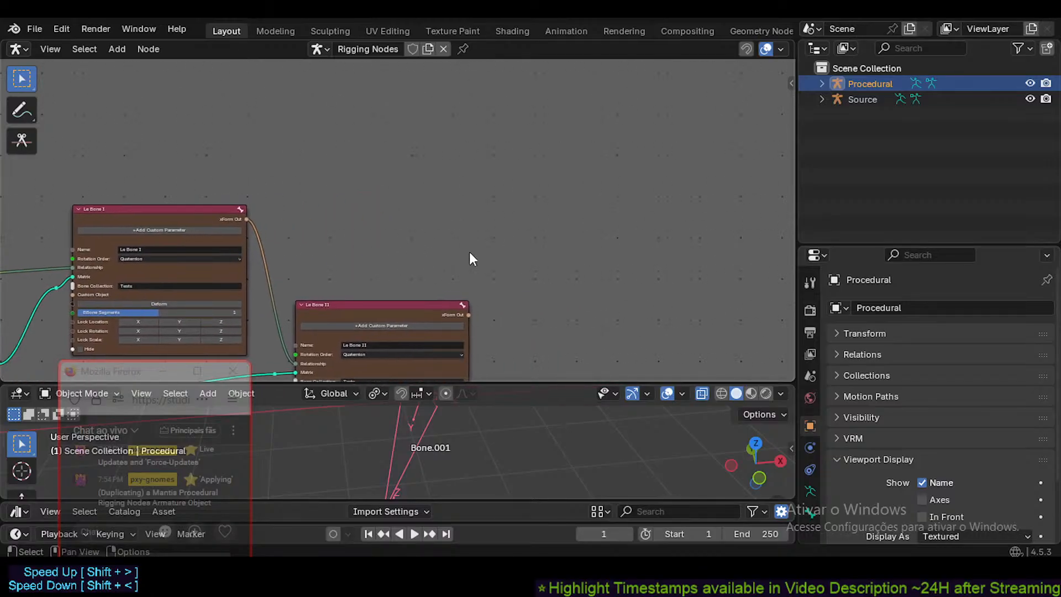
# - Inspect the parent chain running from Procedural through Le Bone I to Le Bone II
pyautogui.scroll(-1, 486, 256)
pyautogui.moveTo(474, 260); pyautogui.dragTo(579, 284, button='middle')
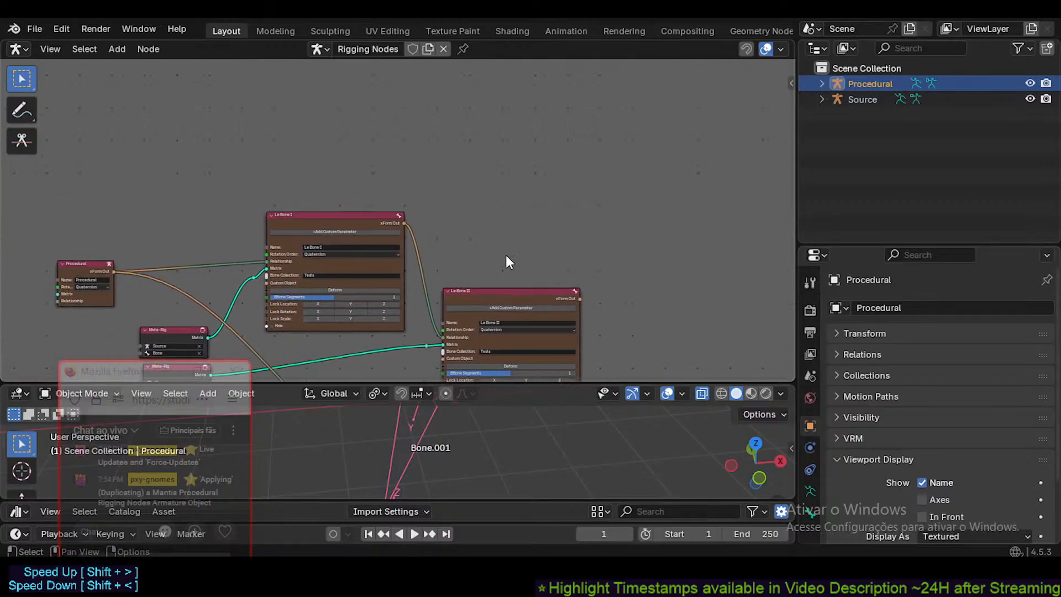
pyautogui.moveTo(506, 256); pyautogui.dragTo(631, 271, button='middle')
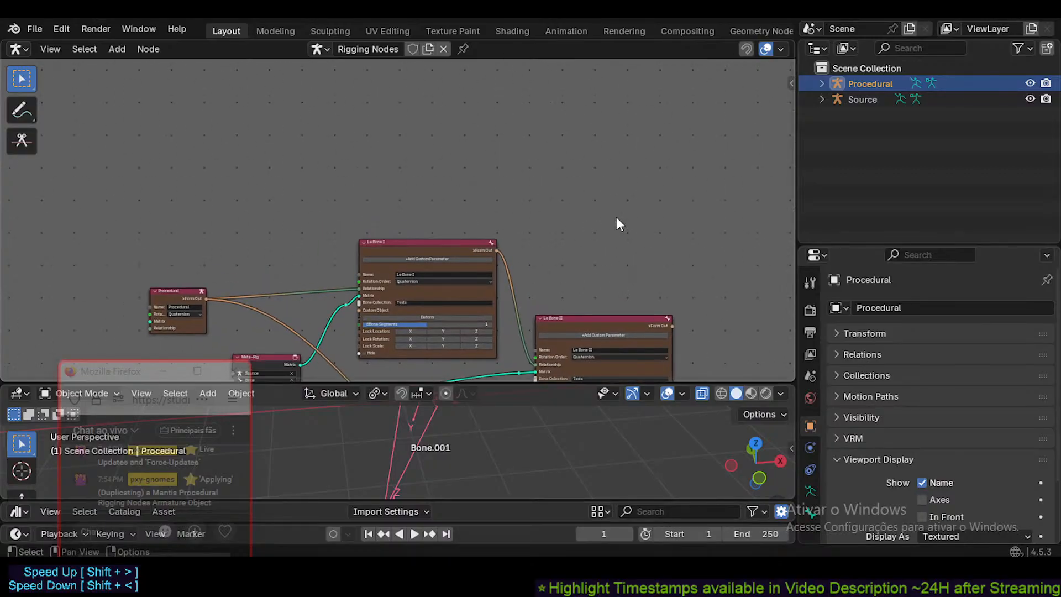
pyautogui.moveTo(571, 237); pyautogui.dragTo(617, 268, button='middle')
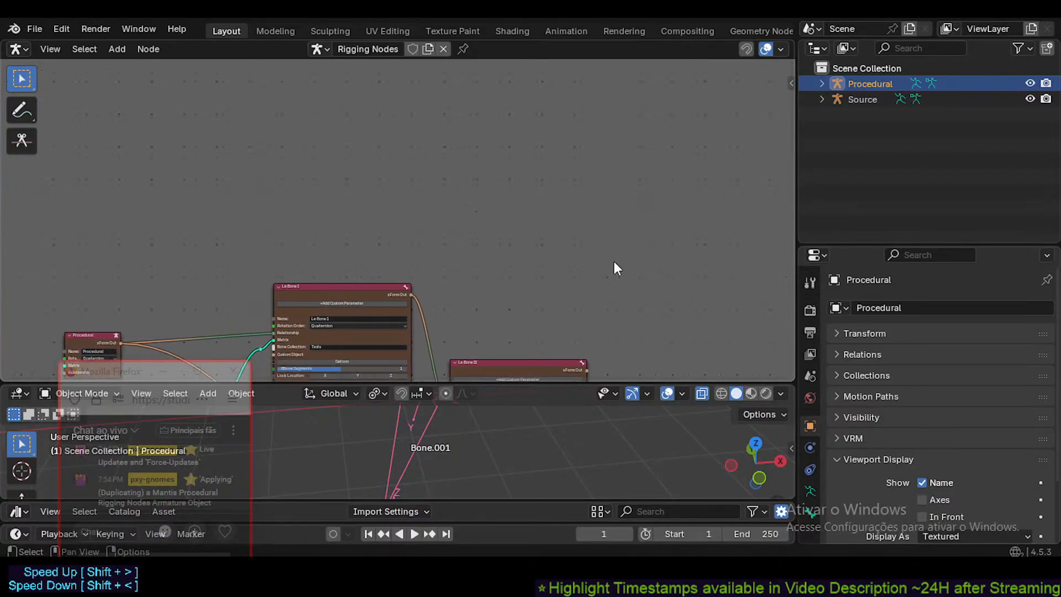
pyautogui.moveTo(525, 253); pyautogui.dragTo(491, 260, button='middle')
pyautogui.scroll(-1, 476, 267)
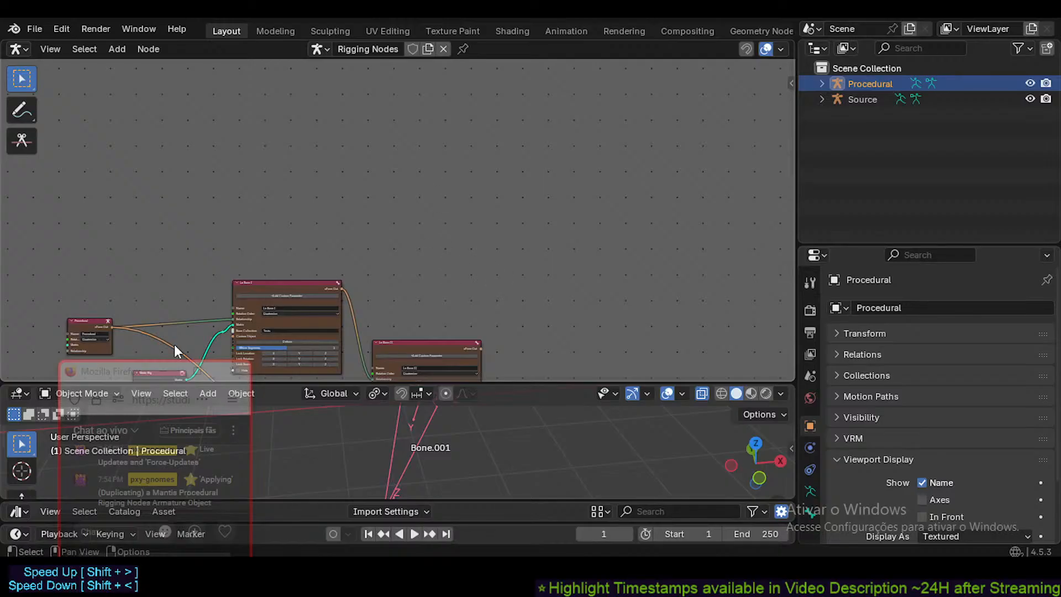
pyautogui.moveTo(283, 232); pyautogui.dragTo(331, 243, button='middle')
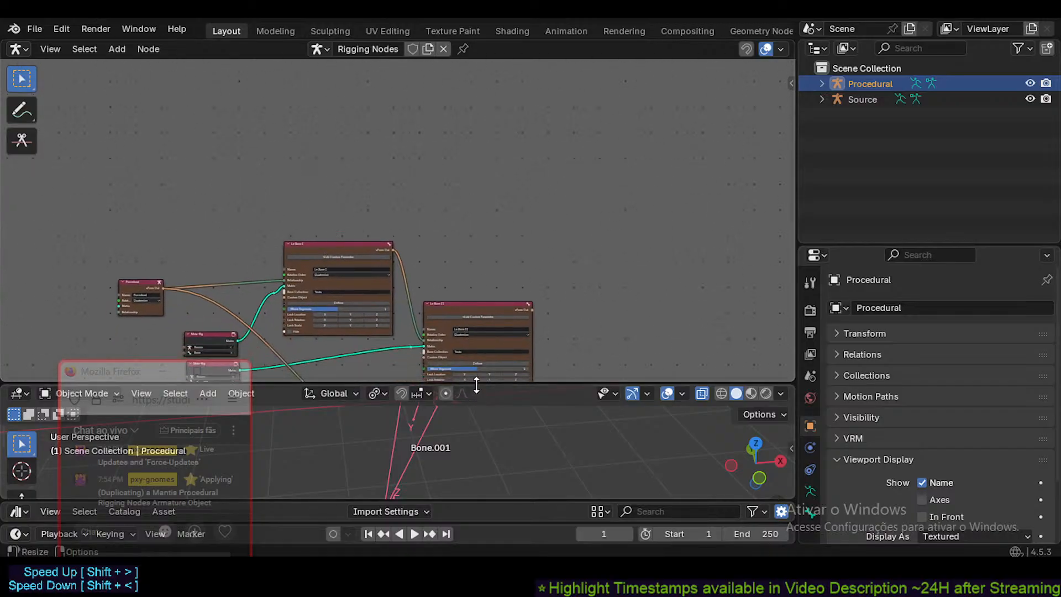
# - Adjust the height split between the node editor and the 3D viewport, framing the whole rigging node tree
pyautogui.moveTo(476, 383); pyautogui.dragTo(480, 419)
pyautogui.keyDown('shift'); pyautogui.moveTo(511, 321); pyautogui.dragTo(619, 159, button='middle'); pyautogui.keyUp('shift')
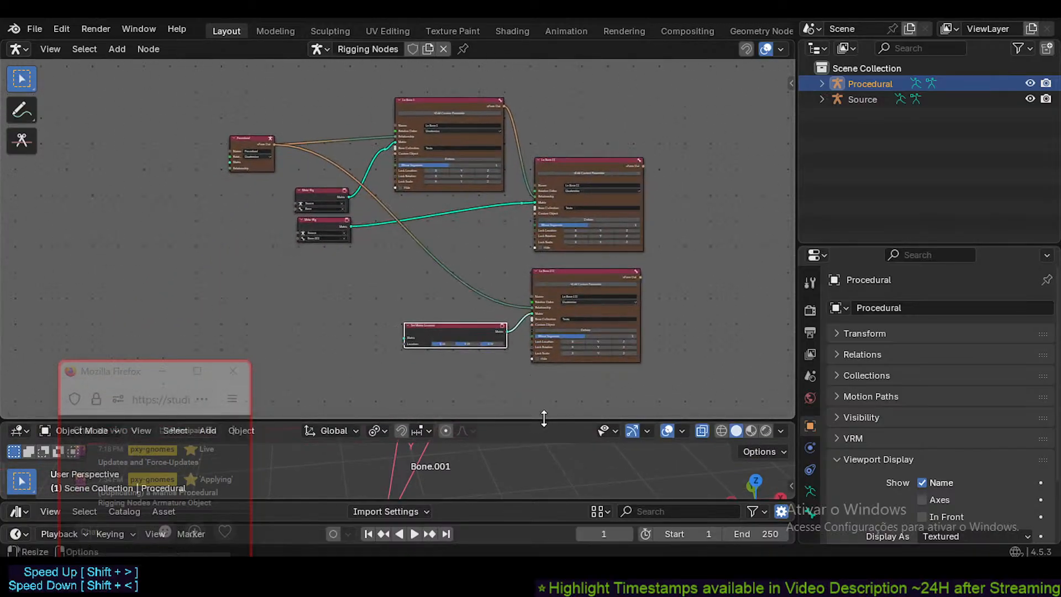
pyautogui.moveTo(544, 418); pyautogui.dragTo(542, 342)
# - Examine the complete rigging graph, comparing the Matrix sources of Le Bone I, Le Bone II and Le Bone III
pyautogui.moveTo(519, 177); pyautogui.dragTo(476, 234, button='middle')
pyautogui.scroll(4, 485, 261)
pyautogui.scroll(-4, 530, 186)
pyautogui.scroll(4, 506, 267)
pyautogui.scroll(2, 506, 266)
pyautogui.scroll(-3, 462, 227)
pyautogui.scroll(-2, 481, 219)
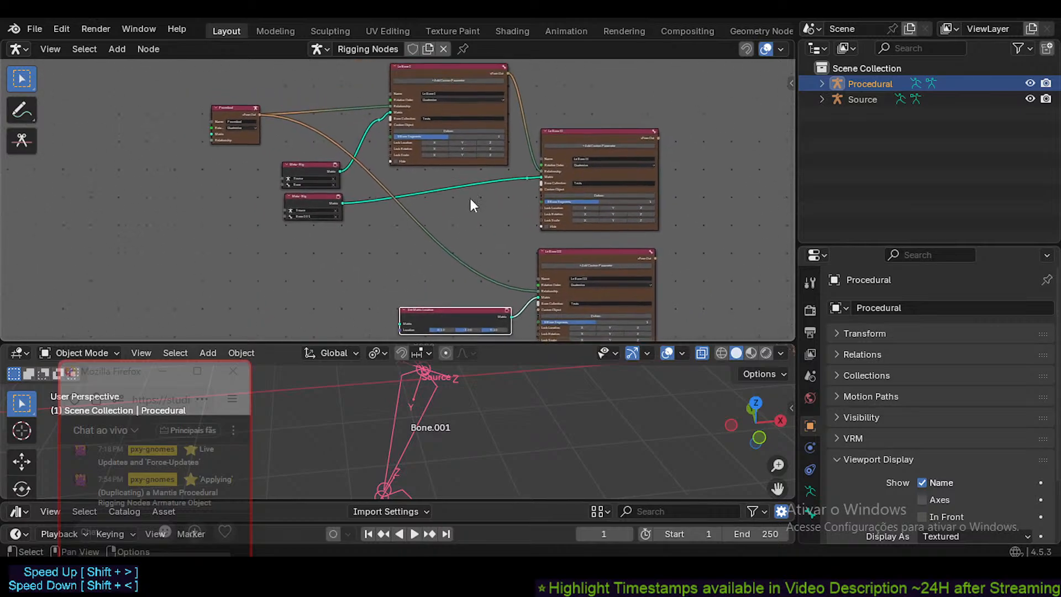
pyautogui.moveTo(463, 181); pyautogui.dragTo(461, 223, button='middle')
pyautogui.scroll(2, 462, 225)
pyautogui.moveTo(503, 280); pyautogui.dragTo(469, 227, button='middle')
pyautogui.scroll(-3, 469, 227)
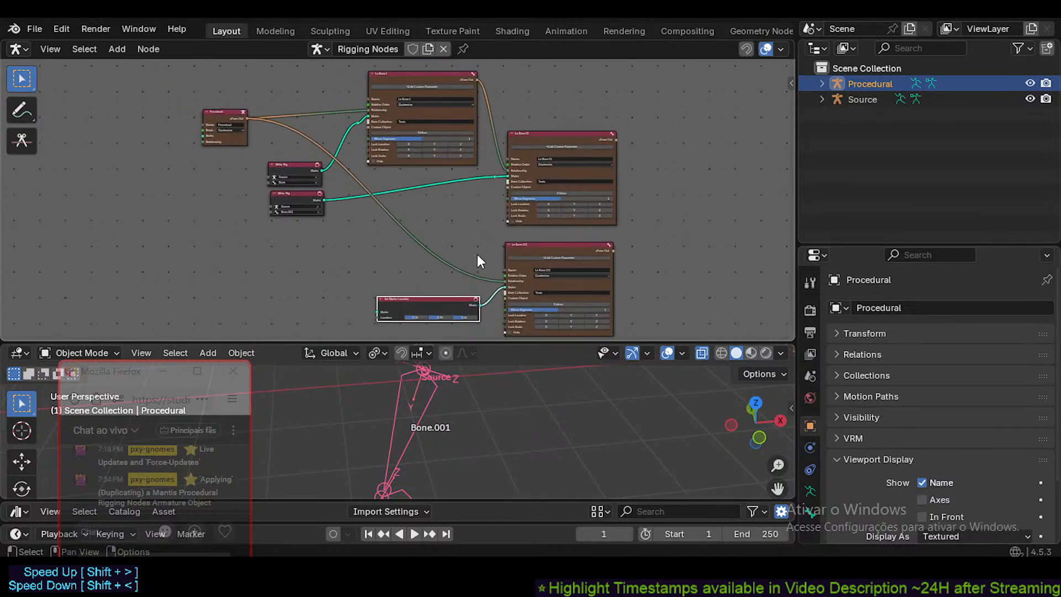
pyautogui.moveTo(484, 265); pyautogui.dragTo(452, 252, button='middle')
# - Box-select the rigging nodes and make the Source armature the active object in the 3D viewport
pyautogui.moveTo(158, 84); pyautogui.dragTo(564, 322)
pyautogui.moveTo(476, 346); pyautogui.dragTo(476, 212)
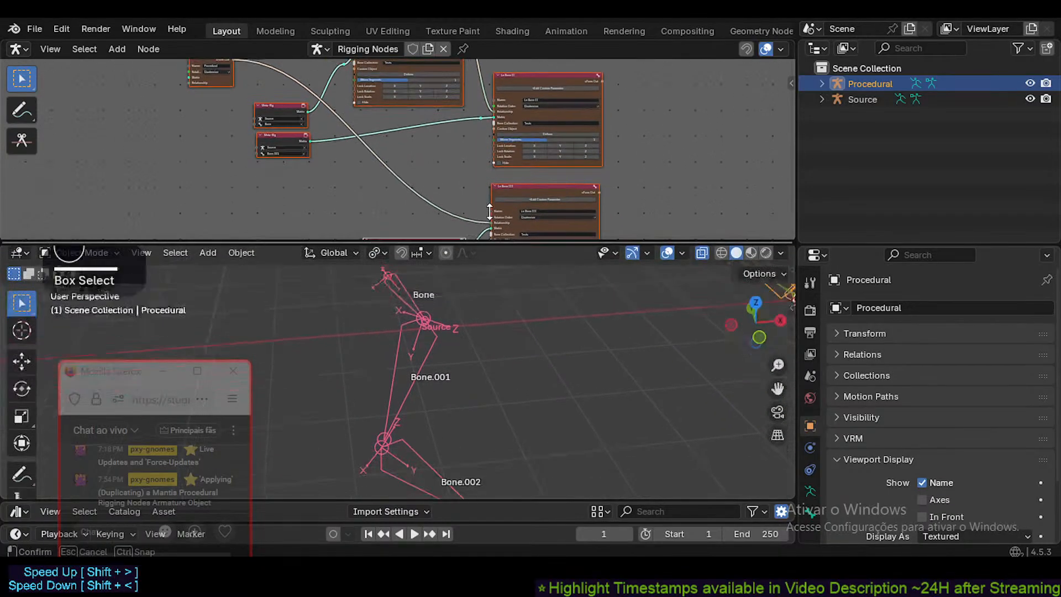
pyautogui.moveTo(436, 337); pyautogui.dragTo(421, 247, button='middle')
pyautogui.click(411, 328)
pyautogui.moveTo(454, 212); pyautogui.dragTo(454, 308)
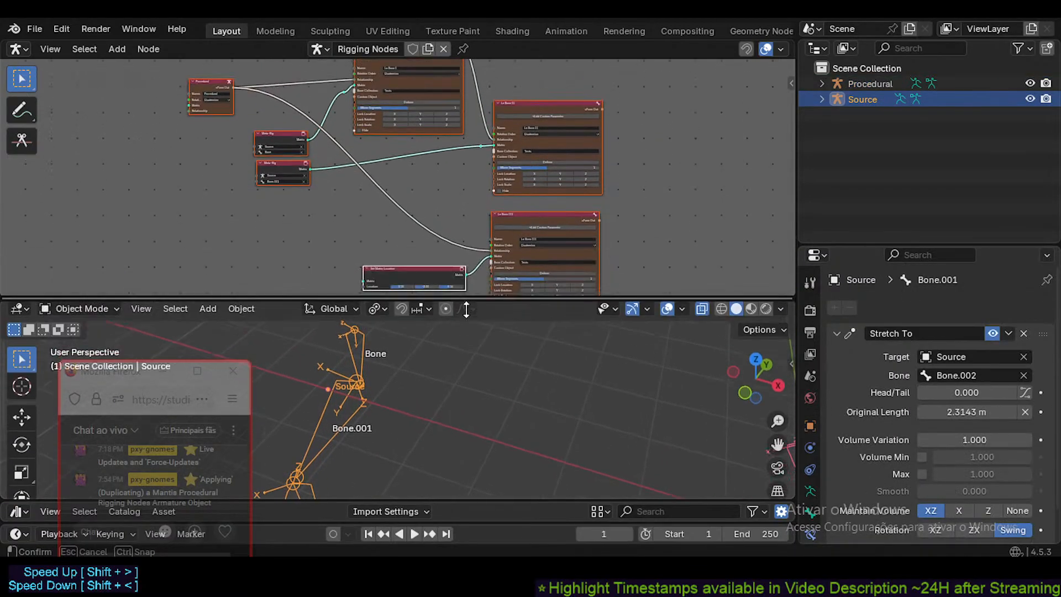
# - Compare the Meta-Rig and Le Bone node connections with the Source armature's Bone and Bone.001 in the viewport
pyautogui.scroll(1, 387, 196)
pyautogui.scroll(1, 335, 180)
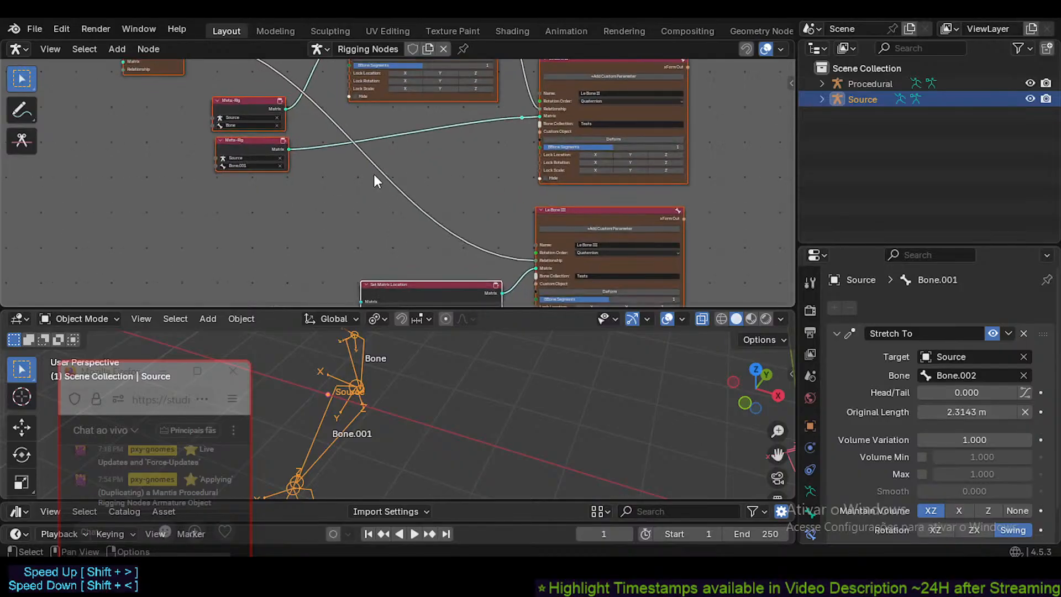
pyautogui.moveTo(407, 185); pyautogui.dragTo(348, 169, button='middle')
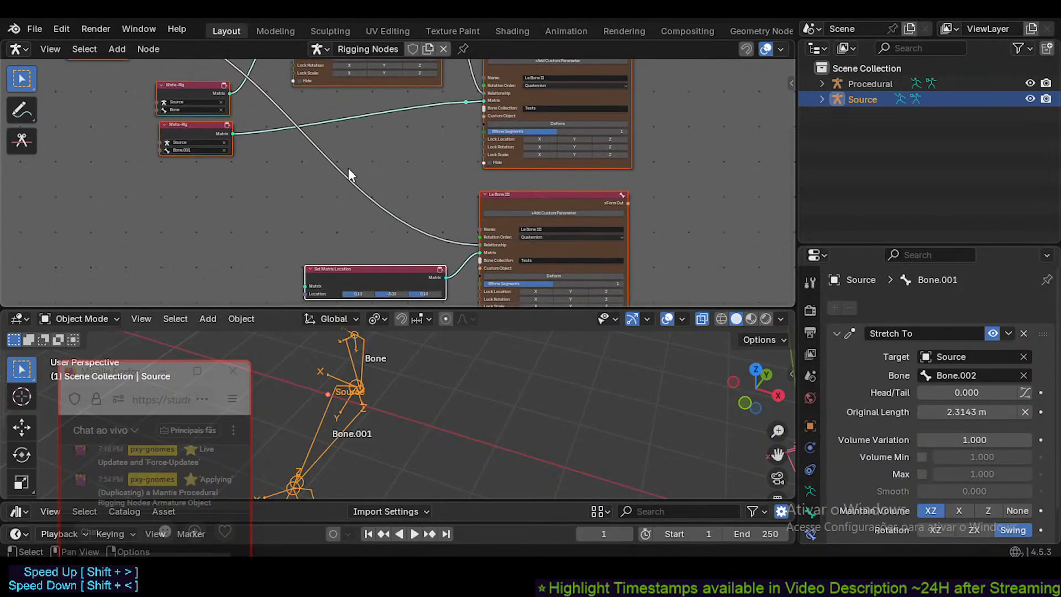
pyautogui.moveTo(410, 134); pyautogui.dragTo(370, 197, button='middle')
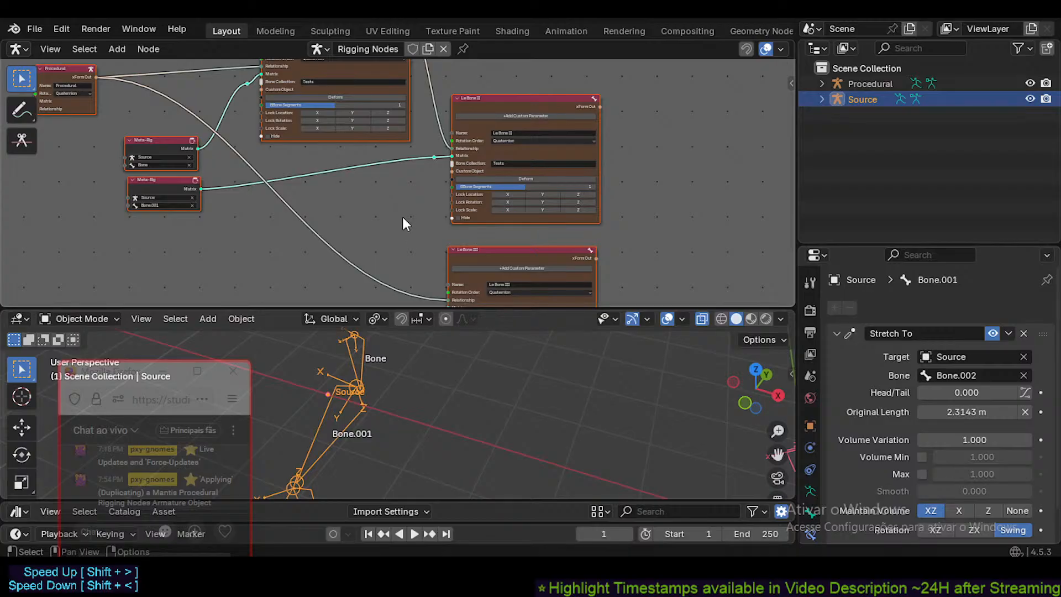
pyautogui.moveTo(407, 230); pyautogui.dragTo(325, 247, button='middle')
pyautogui.moveTo(405, 234); pyautogui.dragTo(167, 216, button='middle')
pyautogui.moveTo(425, 197); pyautogui.dragTo(489, 214, button='middle')
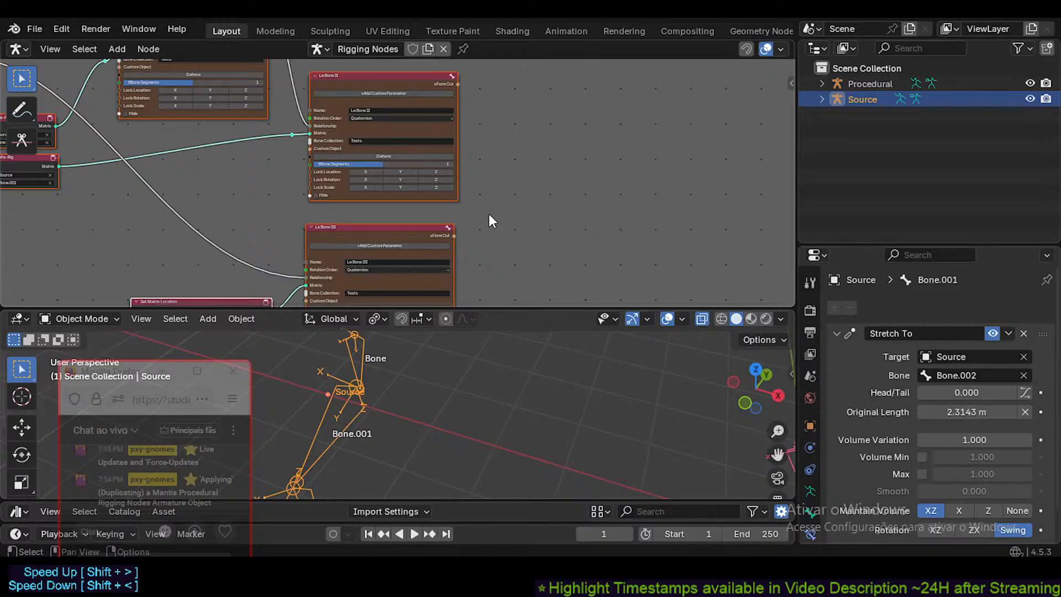
pyautogui.moveTo(440, 399); pyautogui.dragTo(444, 430, button='middle')
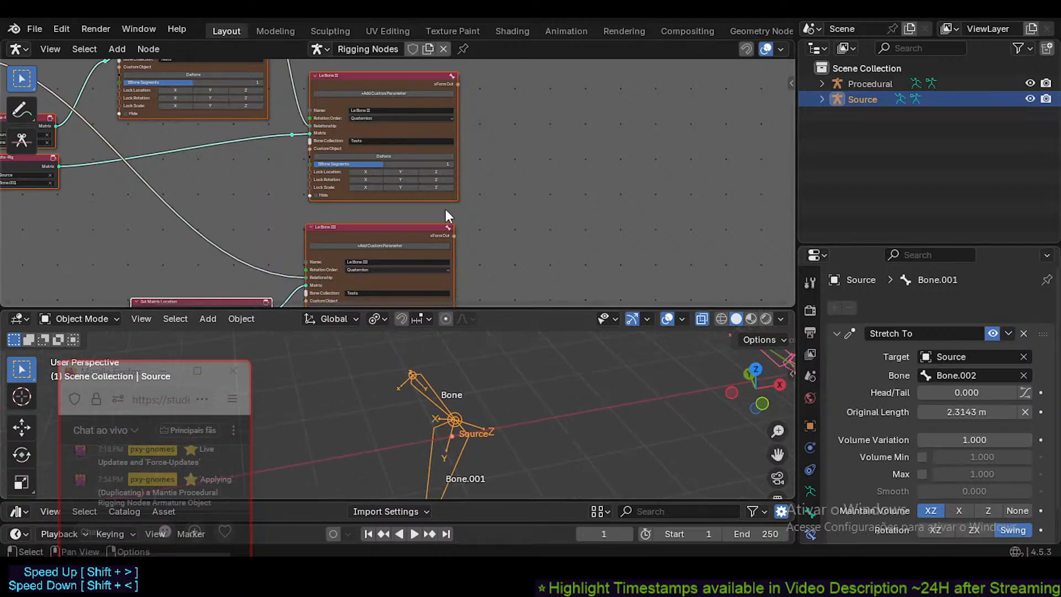
# - Examine the links from the two Meta-Rig nodes to the Matrix inputs of Le Bone I and Le Bone II
pyautogui.scroll(-3, 444, 209)
pyautogui.keyDown('shift'); pyautogui.moveTo(411, 219); pyautogui.dragTo(522, 258, button='middle'); pyautogui.keyUp('shift')
pyautogui.keyDown('shift'); pyautogui.moveTo(374, 218); pyautogui.dragTo(403, 236, button='middle'); pyautogui.keyUp('shift')
pyautogui.scroll(3, 403, 237)
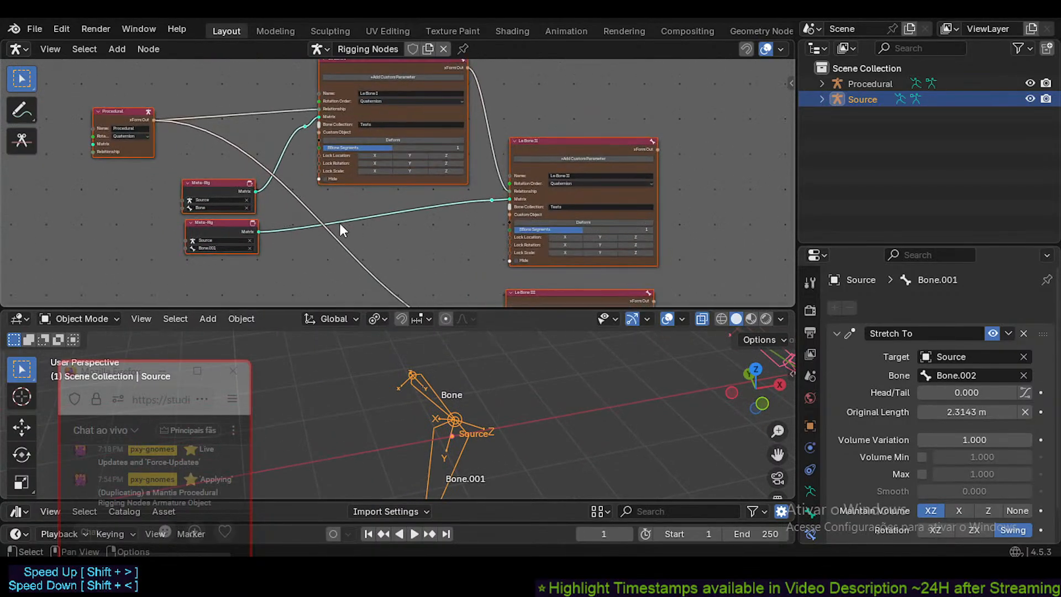
pyautogui.keyDown('shift'); pyautogui.moveTo(328, 223); pyautogui.dragTo(407, 233, button='middle'); pyautogui.keyUp('shift')
pyautogui.scroll(3, 409, 281)
pyautogui.scroll(-2, 407, 233)
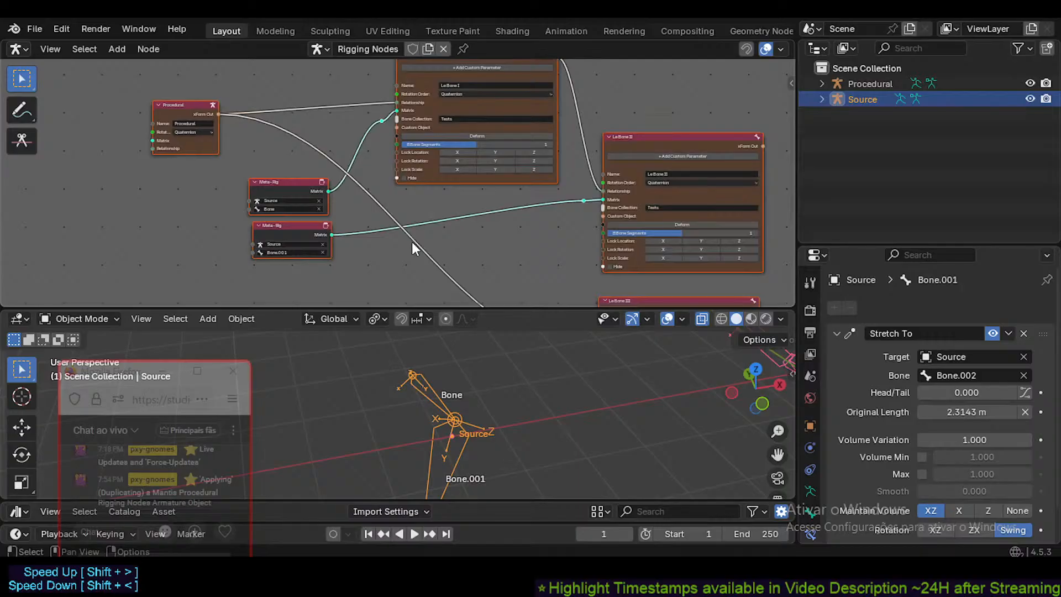
pyautogui.moveTo(488, 254); pyautogui.dragTo(348, 254, button='middle')
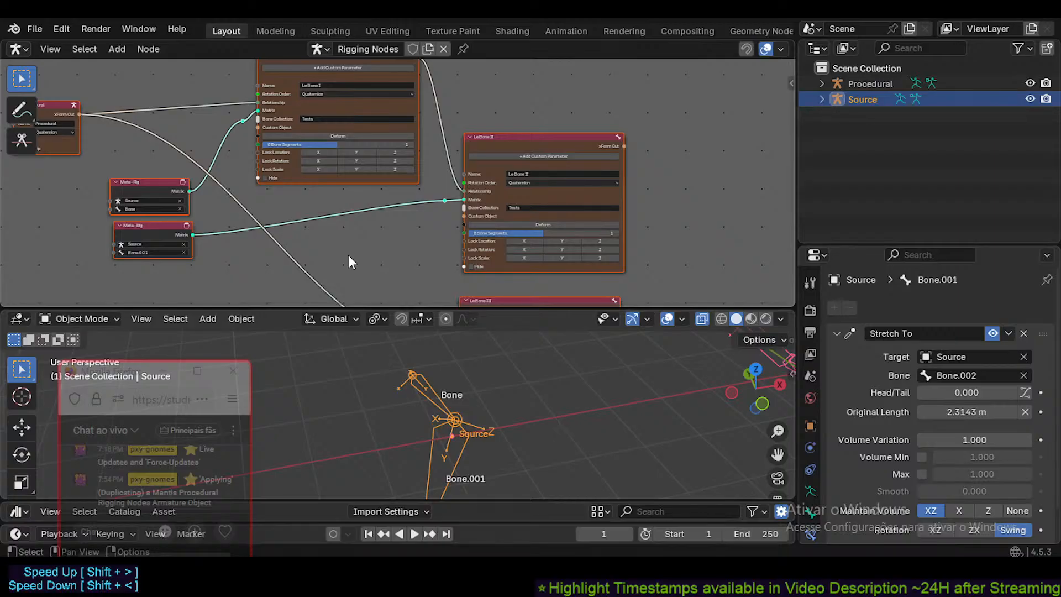
pyautogui.moveTo(439, 190); pyautogui.dragTo(291, 200, button='middle')
pyautogui.moveTo(377, 204); pyautogui.dragTo(276, 190, button='middle')
# - Deselect all rigging nodes and examine the Relationship and Matrix links feeding Le Bone III
pyautogui.click(564, 204)
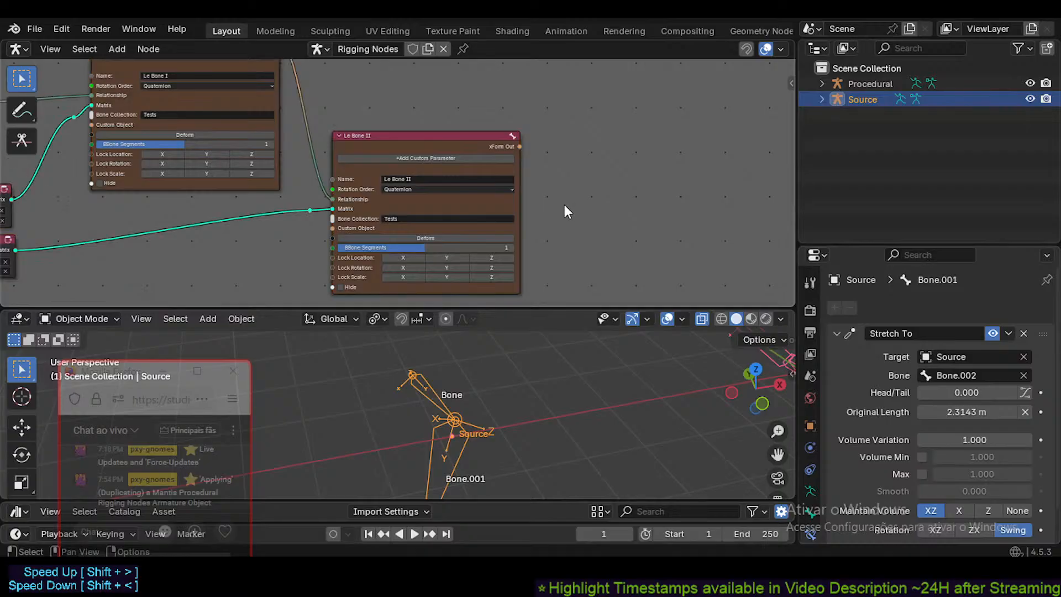
pyautogui.moveTo(506, 212); pyautogui.dragTo(491, 152, button='middle')
pyautogui.moveTo(364, 209); pyautogui.dragTo(486, 181, button='middle')
pyautogui.moveTo(291, 213); pyautogui.dragTo(446, 157, button='middle')
pyautogui.moveTo(518, 175); pyautogui.dragTo(471, 177, button='middle')
pyautogui.scroll(-3, 398, 183)
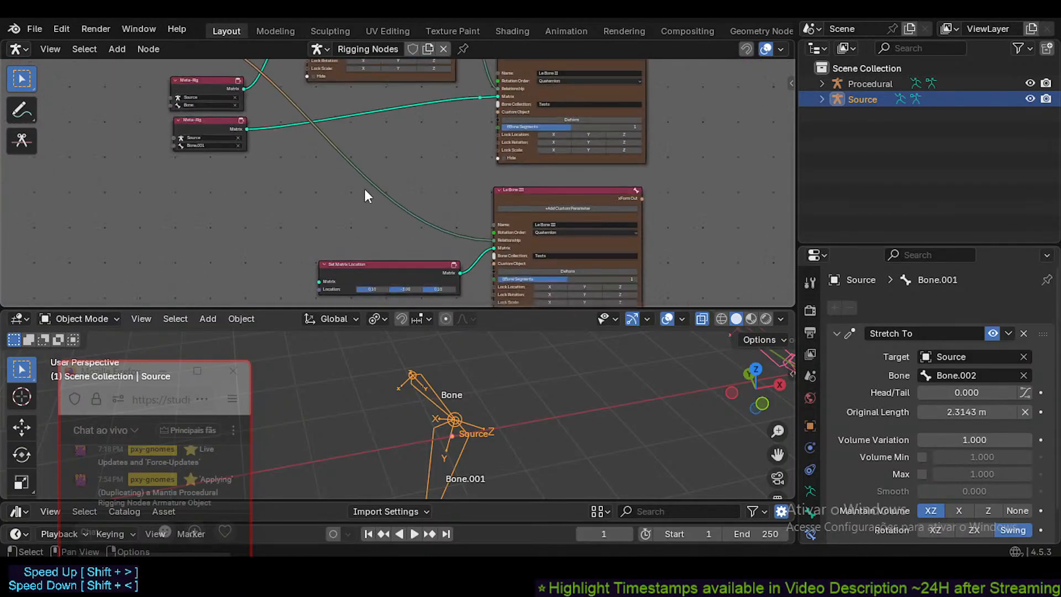
pyautogui.moveTo(315, 105); pyautogui.dragTo(378, 209)
pyautogui.moveTo(414, 185); pyautogui.dragTo(319, 235, button='middle')
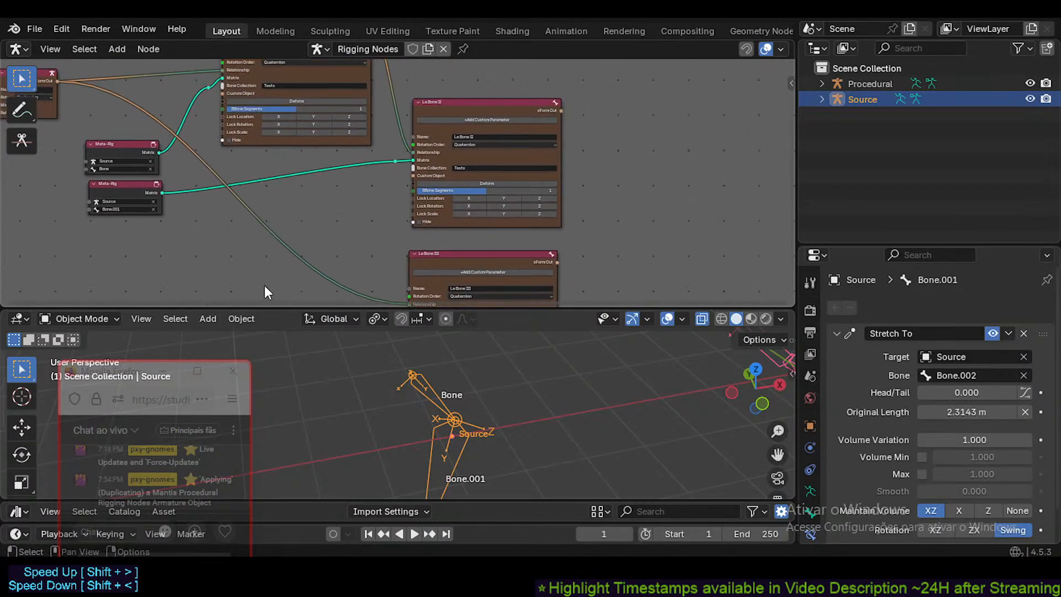
# - Make the Procedural armature the active object, with its node, Le Bone I and Le Bone II in view
pyautogui.moveTo(264, 285); pyautogui.dragTo(239, 152)
pyautogui.click(258, 140)
pyautogui.moveTo(231, 277); pyautogui.dragTo(316, 268)
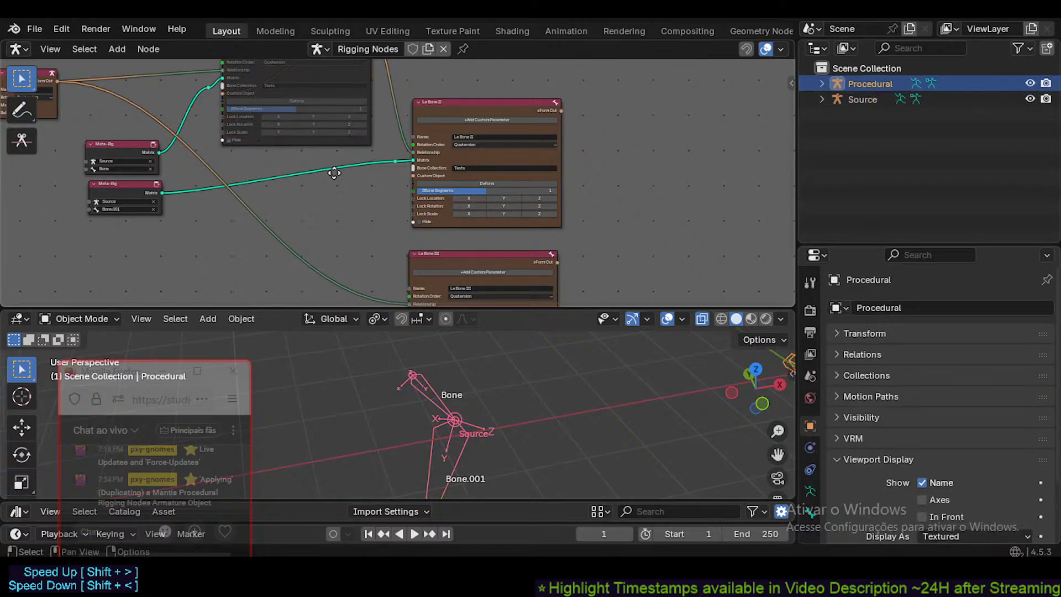
pyautogui.moveTo(243, 137); pyautogui.dragTo(369, 212, button='middle')
pyautogui.click(296, 196)
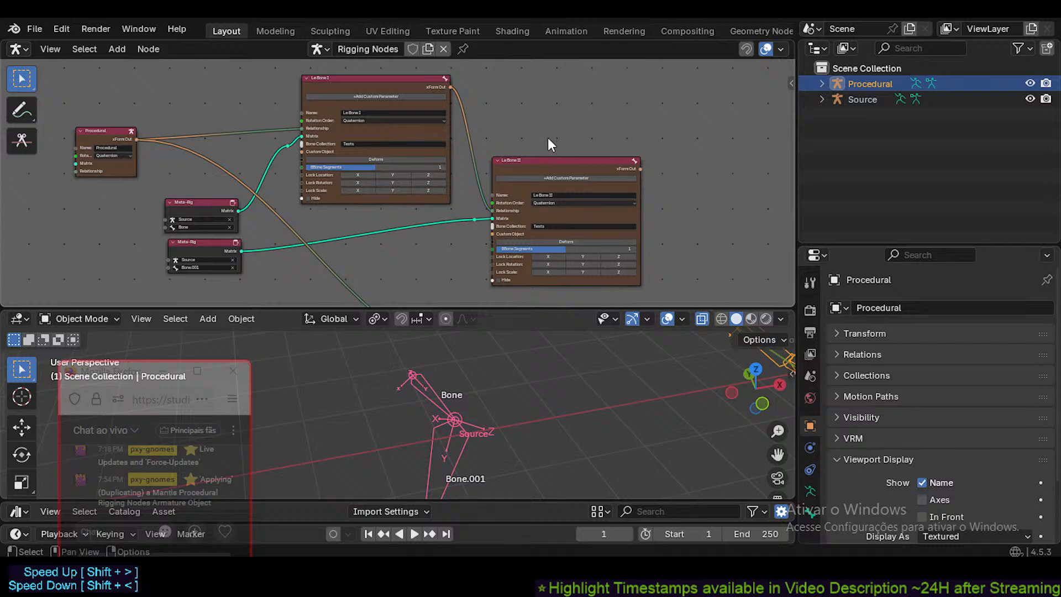
# - Trace the node chain between Procedural, the Meta-Rig nodes and the three Le Bone nodes
pyautogui.moveTo(566, 131); pyautogui.dragTo(476, 86, button='middle')
pyautogui.moveTo(532, 158); pyautogui.dragTo(553, 85, button='middle')
pyautogui.scroll(-2, 481, 202)
pyautogui.moveTo(479, 202); pyautogui.dragTo(578, 109, button='middle')
pyautogui.moveTo(421, 83); pyautogui.dragTo(437, 235, button='middle')
pyautogui.moveTo(474, 205); pyautogui.dragTo(396, 162, button='middle')
pyautogui.moveTo(171, 153); pyautogui.dragTo(393, 230, button='middle')
pyautogui.scroll(7, 418, 188)
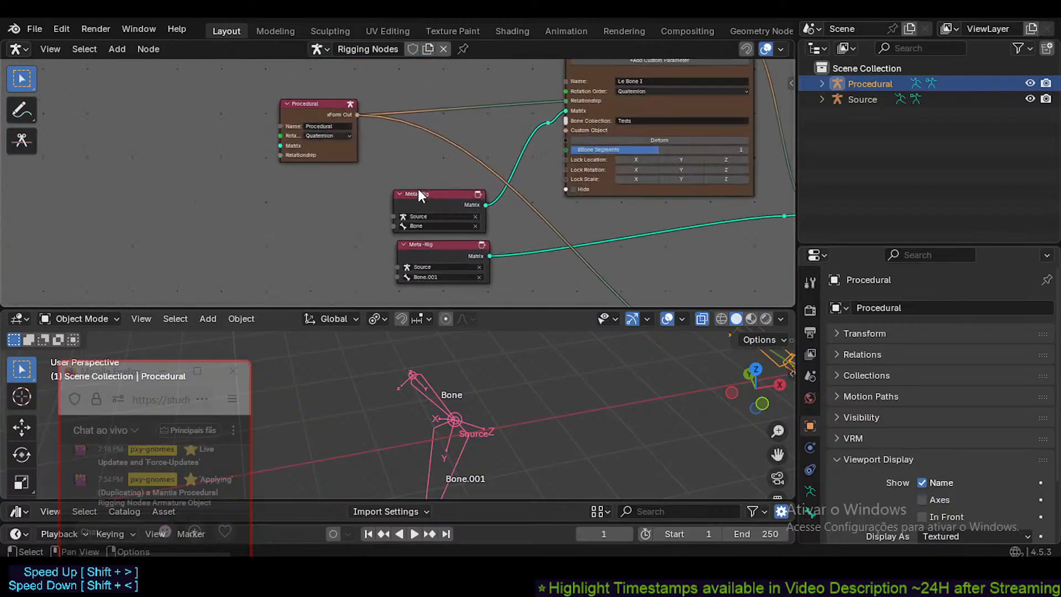
pyautogui.moveTo(418, 188); pyautogui.dragTo(209, 235, button='middle')
pyautogui.scroll(4, 513, 207)
# - Inspect the lock settings and options of Le Bone I and compare its inputs with those of Le Bone II
pyautogui.rightClick(538, 213)
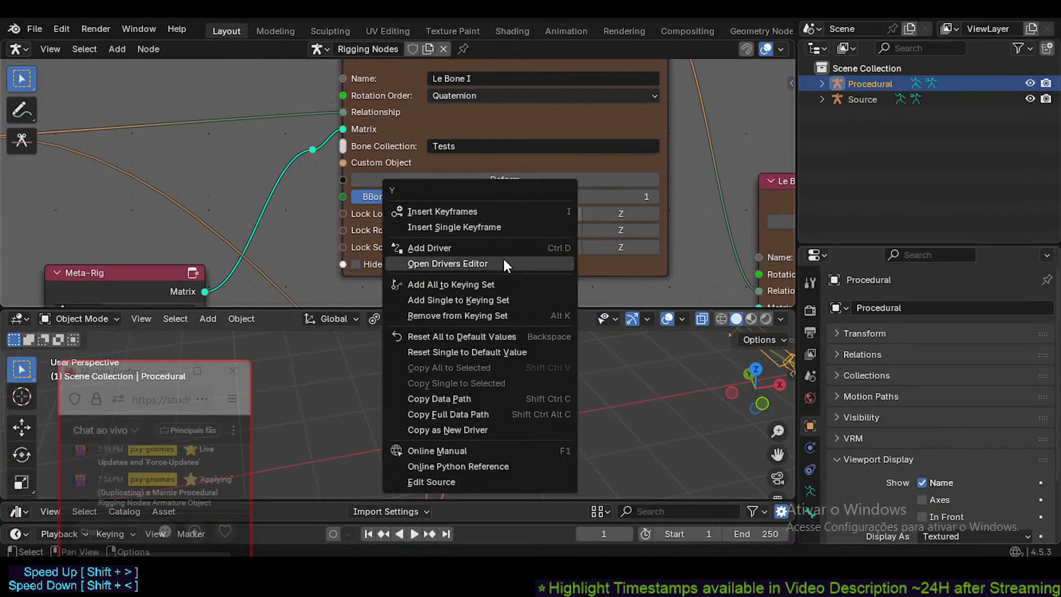
pyautogui.scroll(-2, 525, 218)
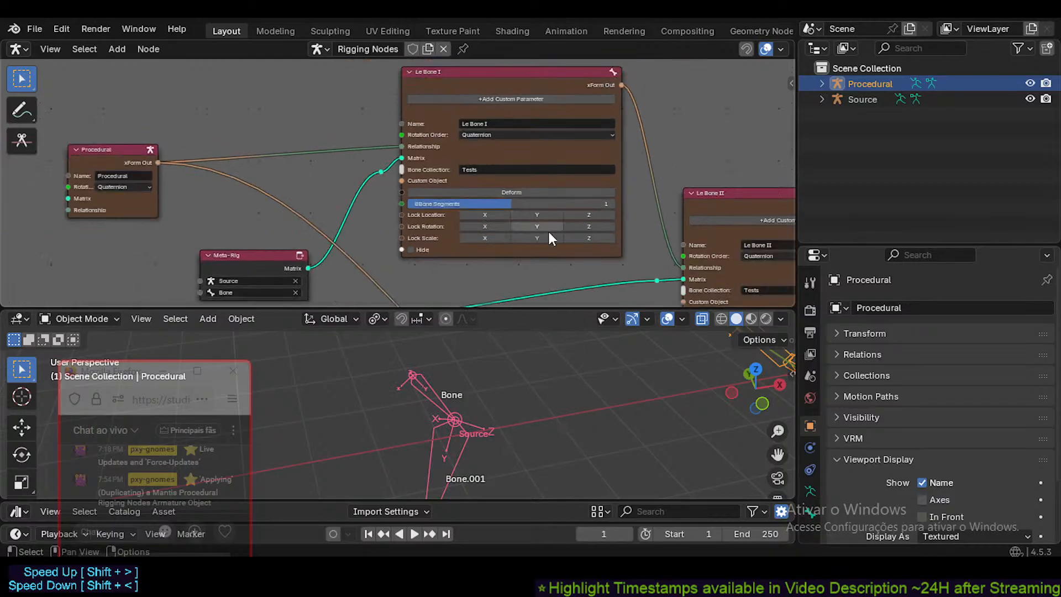
pyautogui.moveTo(602, 215); pyautogui.dragTo(441, 150, button='middle')
pyautogui.moveTo(512, 202); pyautogui.dragTo(450, 147, button='middle')
pyautogui.scroll(-2, 479, 171)
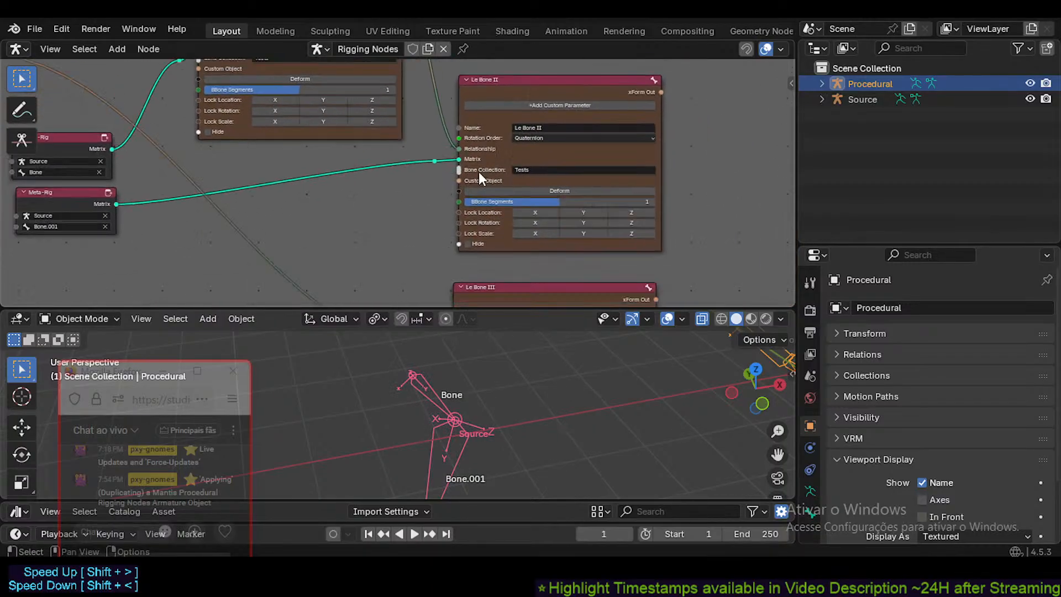
pyautogui.moveTo(370, 190); pyautogui.dragTo(497, 280, button='middle')
pyautogui.rightClick(458, 211)
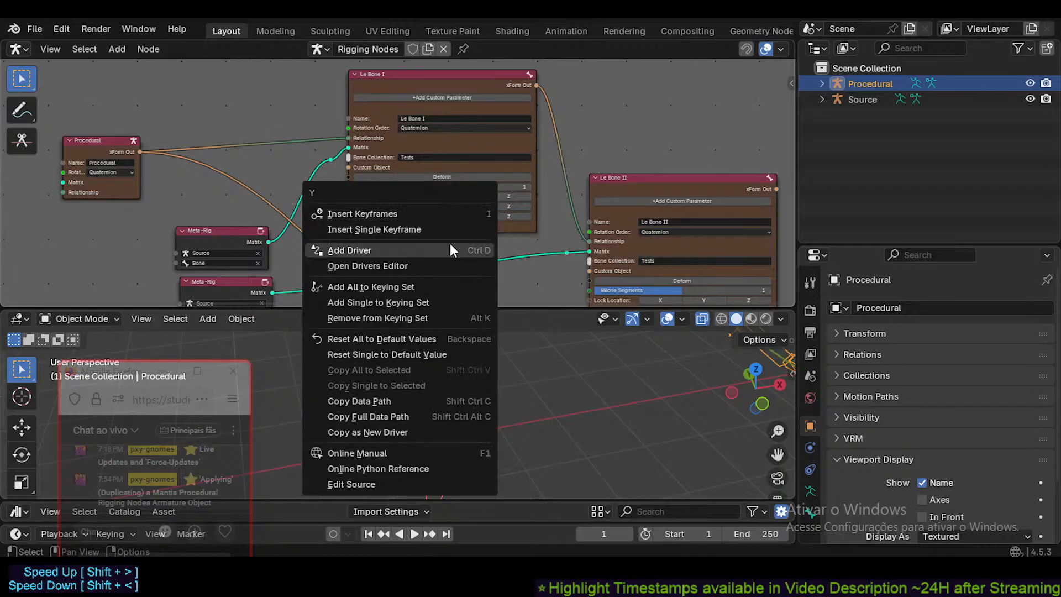
pyautogui.moveTo(506, 256); pyautogui.dragTo(339, 117, button='middle')
pyautogui.moveTo(271, 149); pyautogui.dragTo(538, 254, button='middle')
pyautogui.moveTo(132, 185); pyautogui.dragTo(540, 185, button='middle')
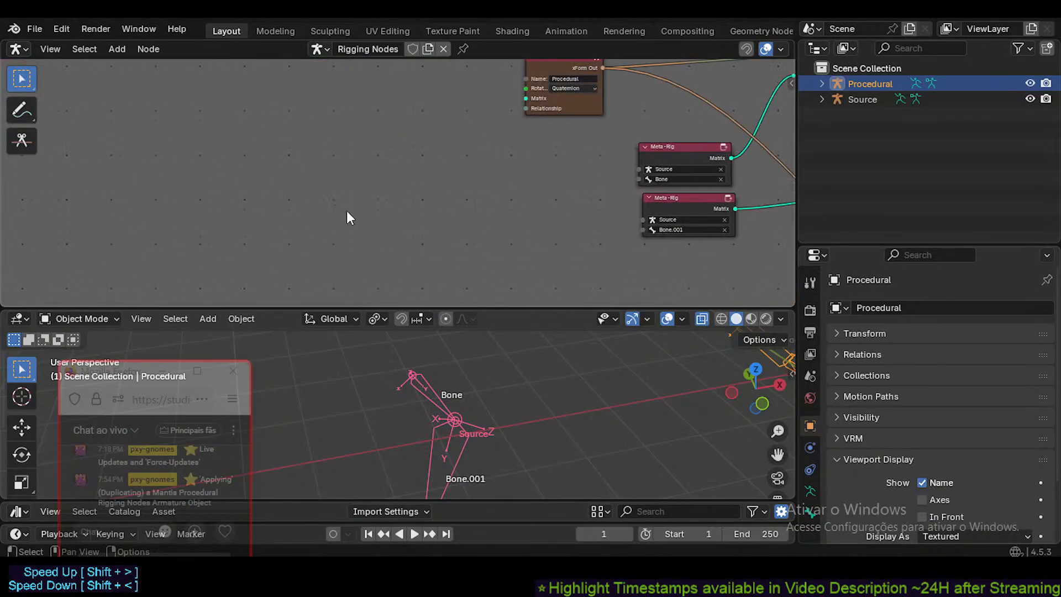
# - Add a Stretch To tracking node to the rigging tree and place it below the Meta-Rig nodes
pyautogui.moveTo(489, 217); pyautogui.dragTo(493, 182, button='middle')
pyautogui.hotkey('shift', 'a')
pyautogui.moveTo(497, 177)
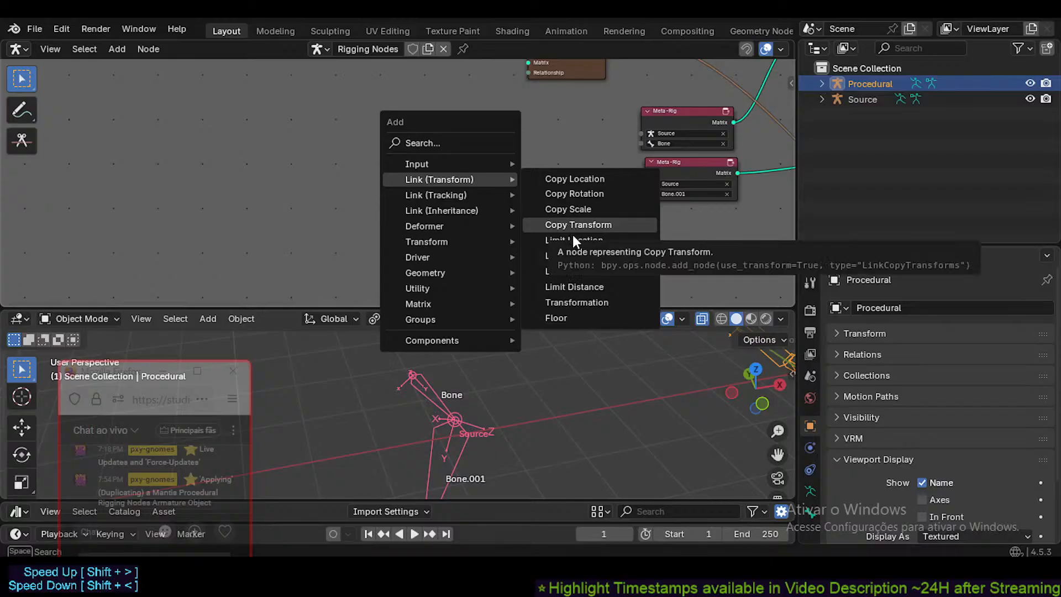
pyautogui.moveTo(439, 199)
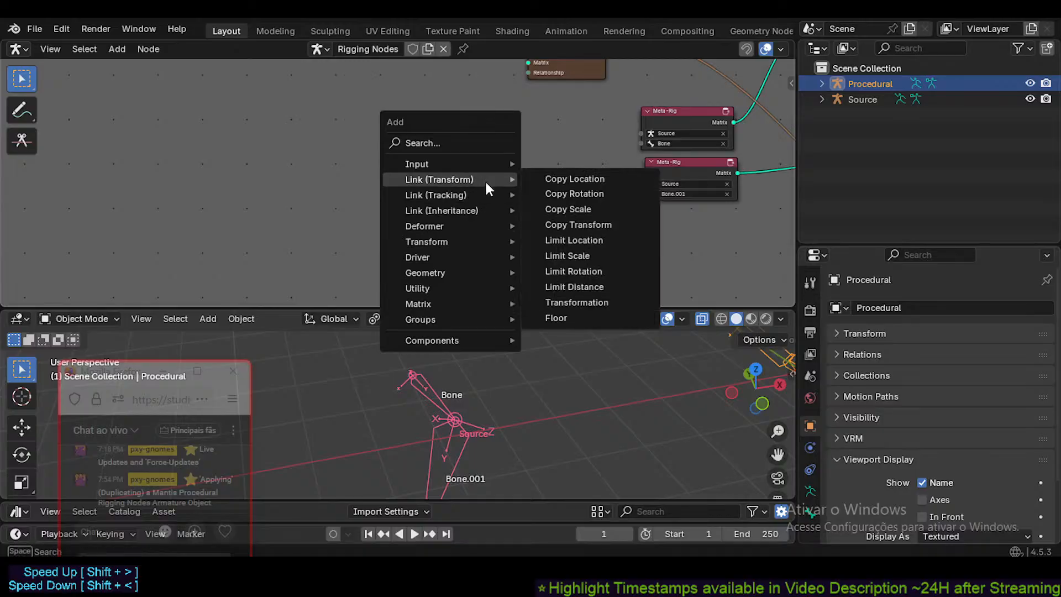
pyautogui.moveTo(481, 212)
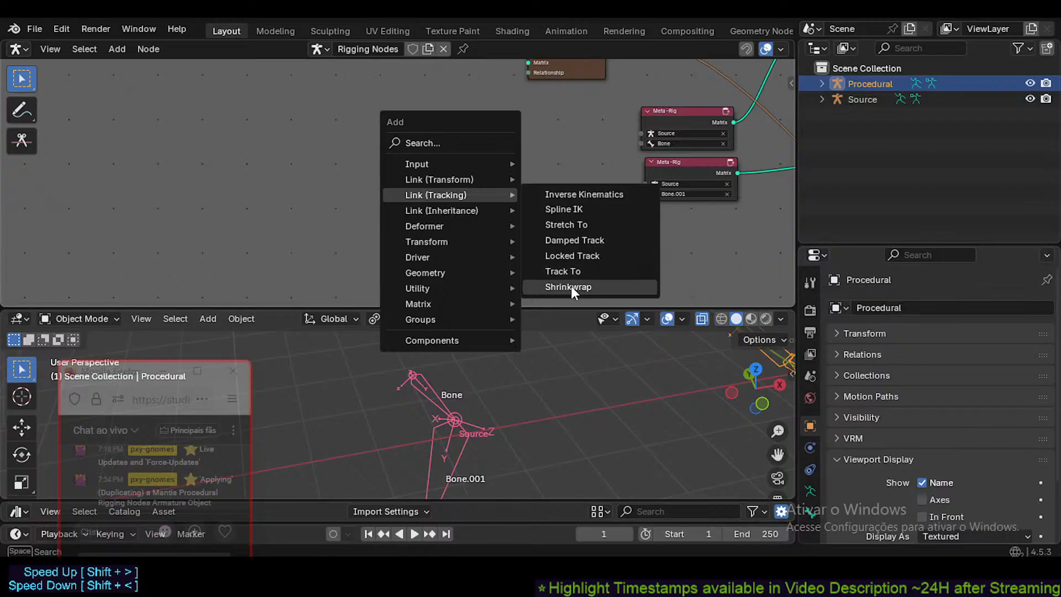
pyautogui.moveTo(451, 209)
pyautogui.moveTo(497, 195)
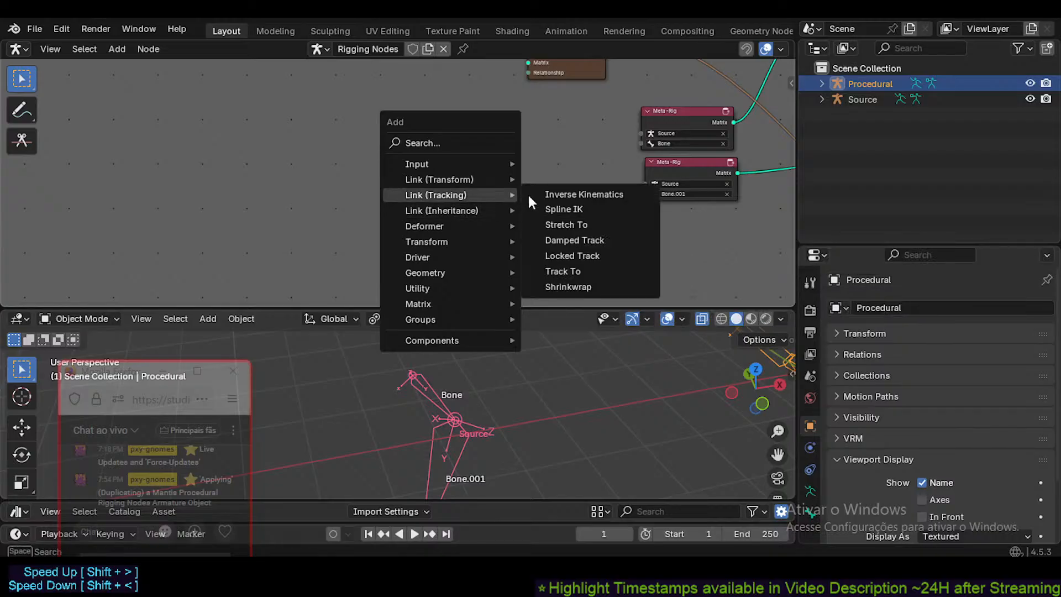
pyautogui.click(588, 226)
pyautogui.scroll(-3, 620, 255)
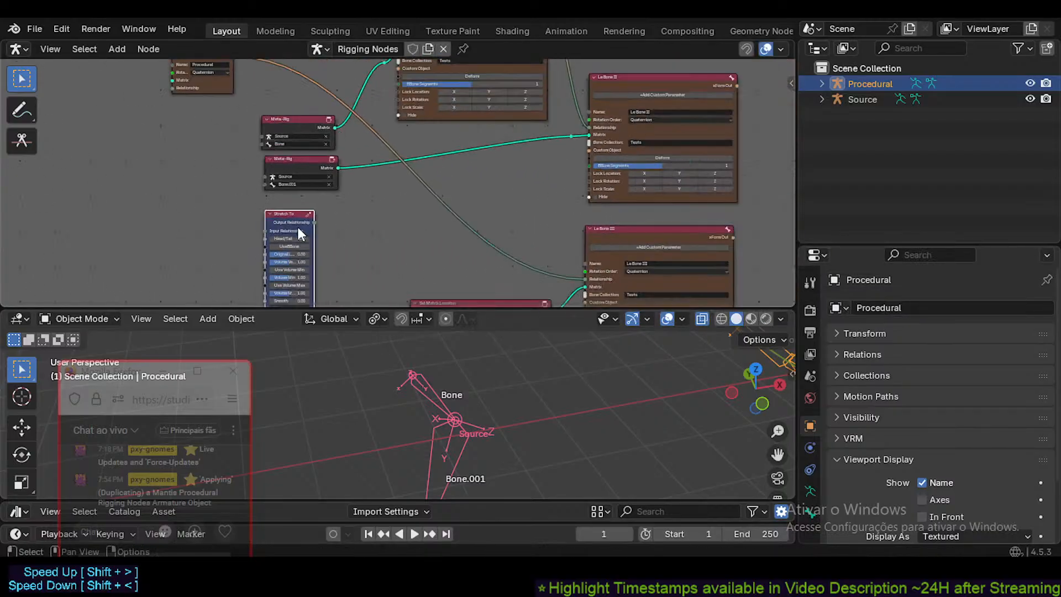
pyautogui.click(370, 250)
# - Widen the Stretch To node so its full input labels, such as Original Length and Volume Variation, are readable
pyautogui.scroll(5, 387, 254)
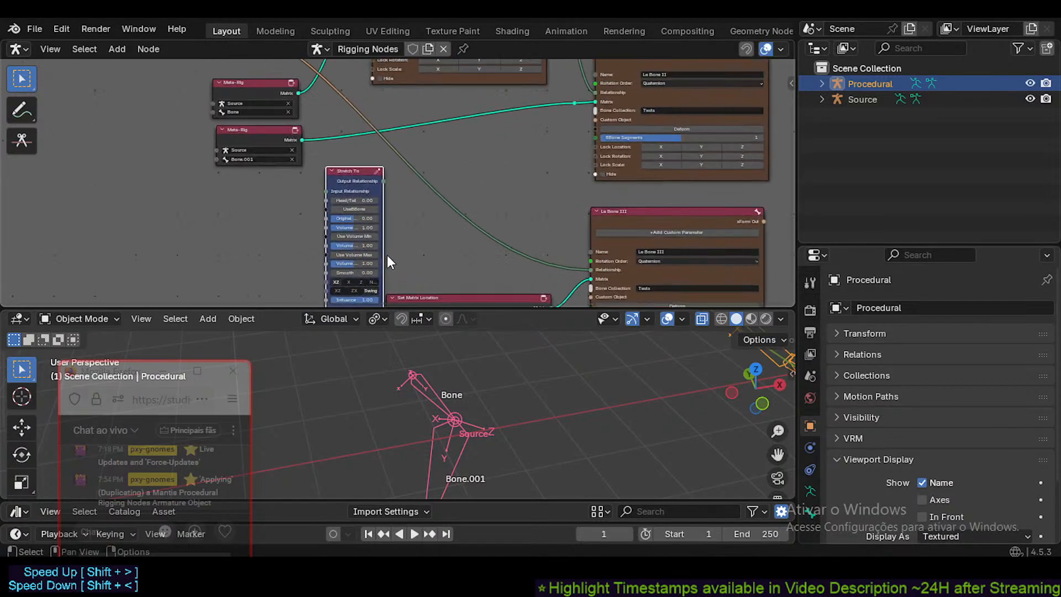
pyautogui.moveTo(414, 274); pyautogui.dragTo(402, 144, button='middle')
pyautogui.moveTo(436, 174); pyautogui.dragTo(409, 262)
pyautogui.moveTo(416, 173); pyautogui.dragTo(428, 247, button='middle')
pyautogui.scroll(8, 359, 137)
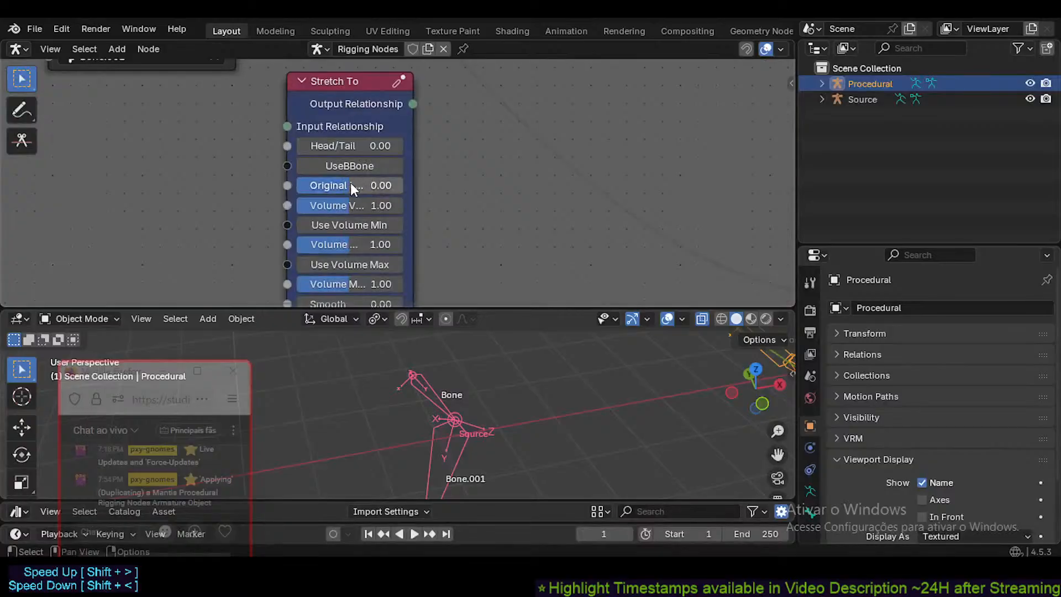
pyautogui.click(350, 186)
pyautogui.press('Escape')
pyautogui.moveTo(414, 186); pyautogui.dragTo(490, 184)
pyautogui.scroll(-3, 489, 184)
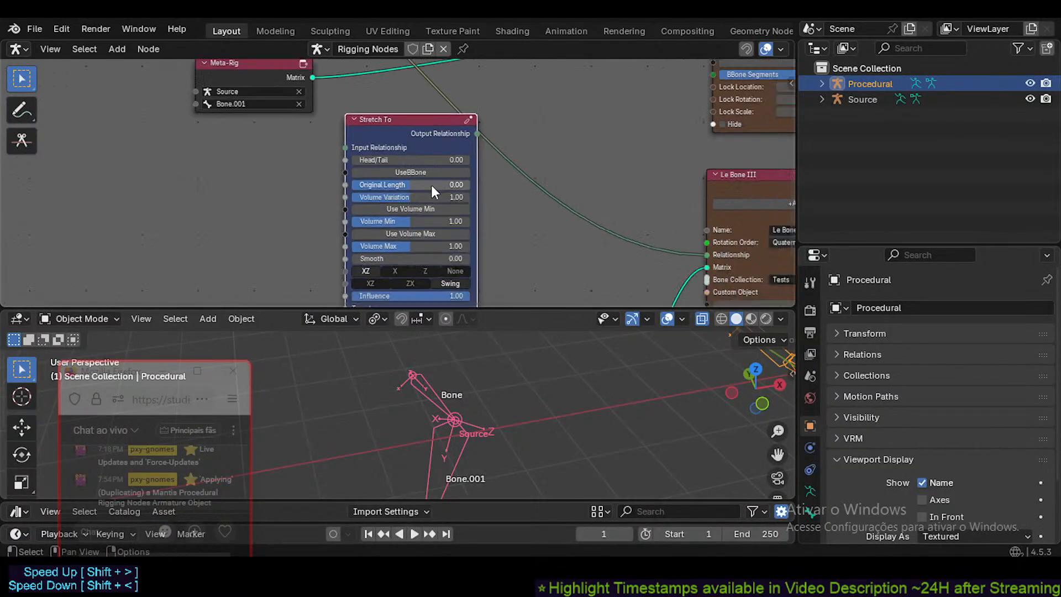
# - Examine the Stretch To node's inputs and the driver and keyframe options offered for Volume Variation
pyautogui.moveTo(422, 131); pyautogui.dragTo(374, 133)
pyautogui.scroll(1, 366, 216)
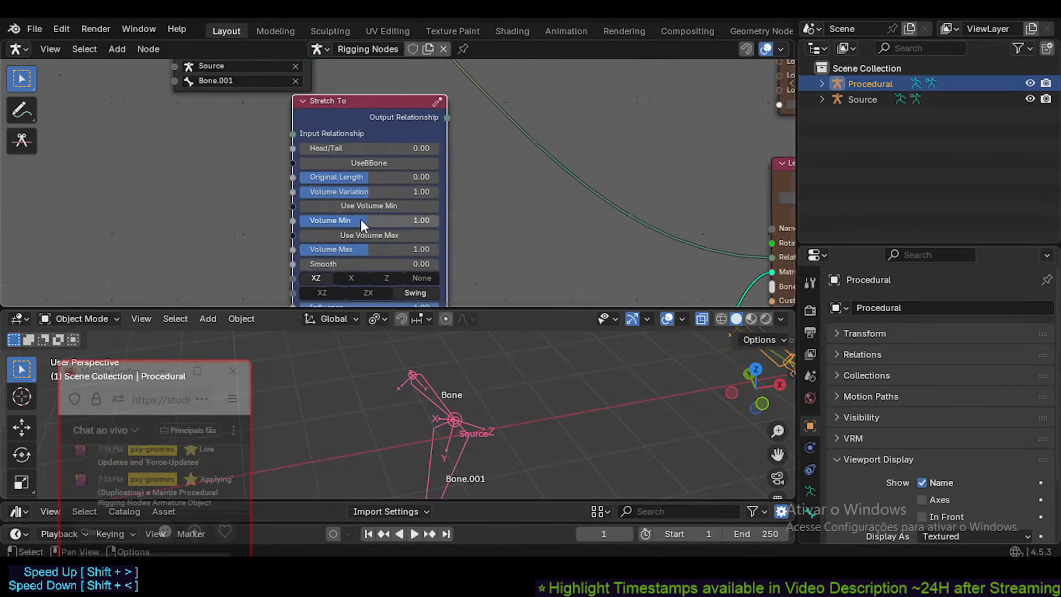
pyautogui.scroll(1, 361, 221)
pyautogui.rightClick(340, 193)
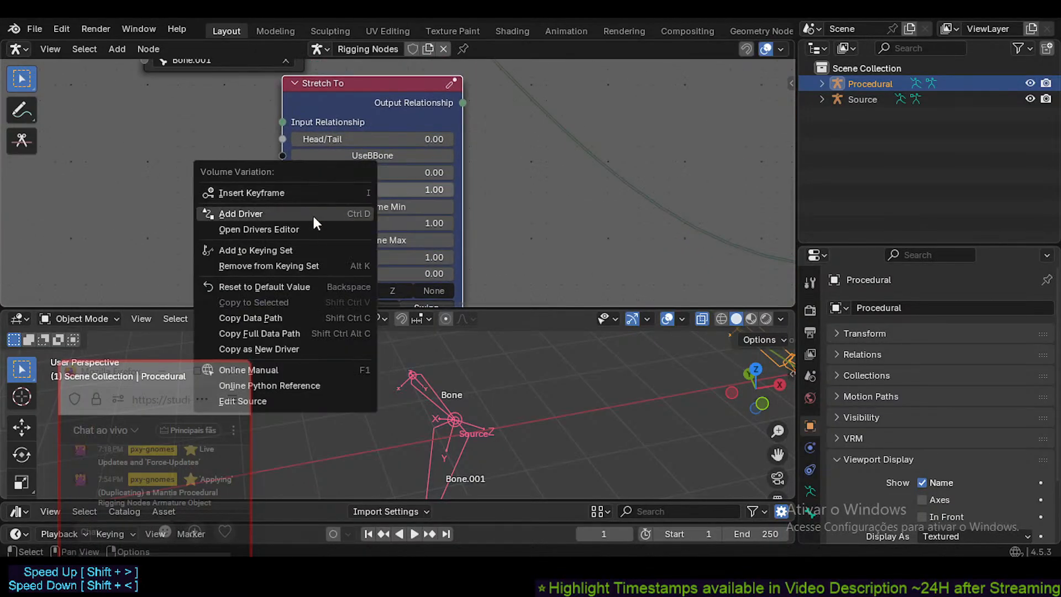
pyautogui.press('Escape')
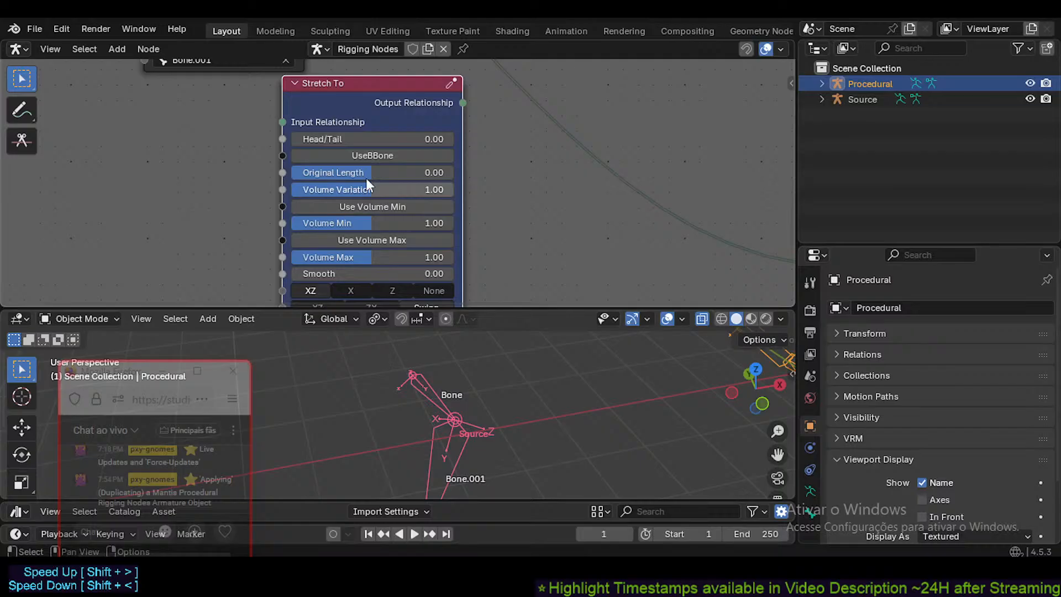
pyautogui.scroll(-1, 338, 188)
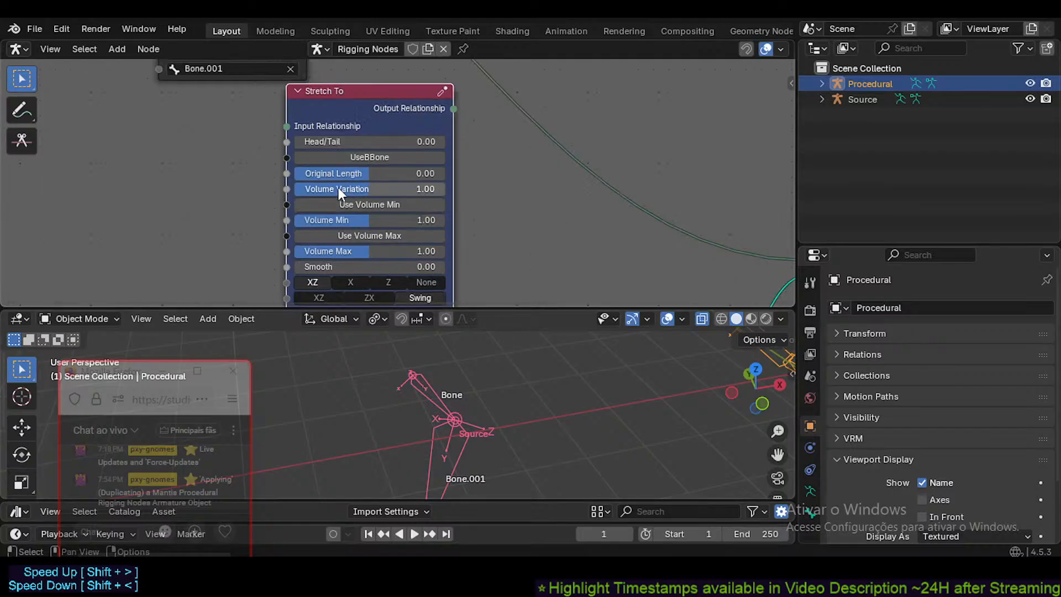
pyautogui.scroll(-1, 338, 188)
# - Put the Source armature in Edit Mode and select its Bone for inspection
pyautogui.keyDown('shift'); pyautogui.moveTo(476, 414); pyautogui.dragTo(468, 389, button='middle'); pyautogui.keyUp('shift')
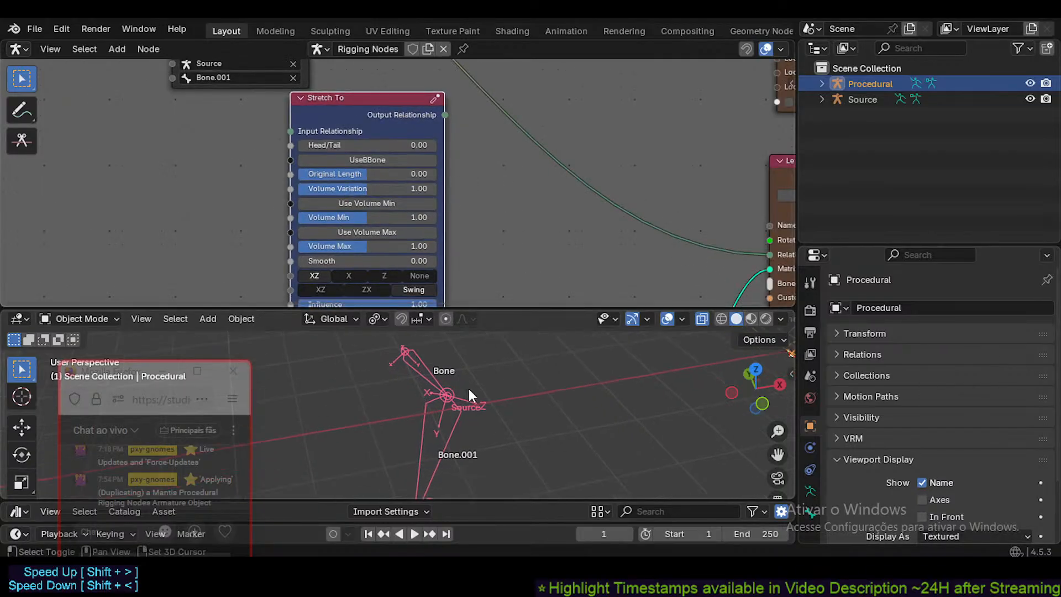
pyautogui.click(421, 379)
pyautogui.press('Tab')
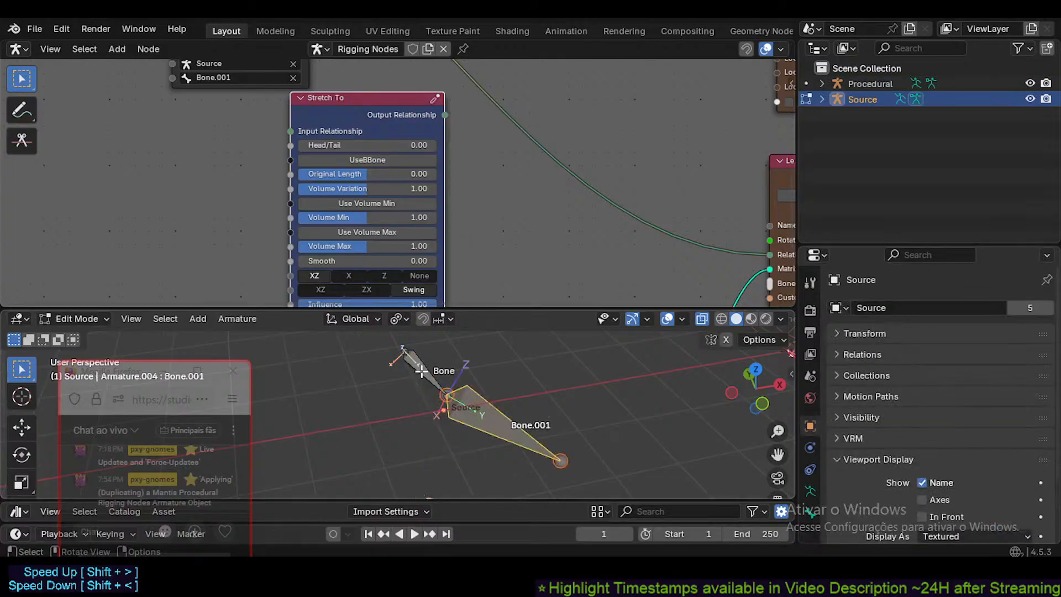
pyautogui.click(421, 371)
pyautogui.scroll(1, 421, 372)
pyautogui.keyDown('shift'); pyautogui.moveTo(499, 381); pyautogui.dragTo(429, 396, button='middle'); pyautogui.keyUp('shift')
pyautogui.scroll(-2, 362, 394)
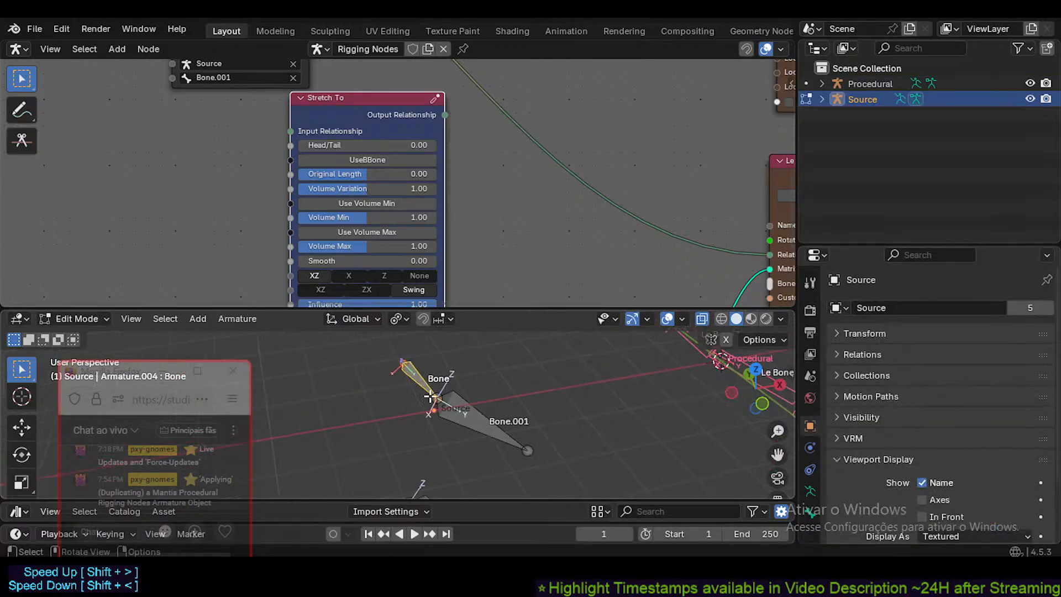
pyautogui.scroll(3, 430, 397)
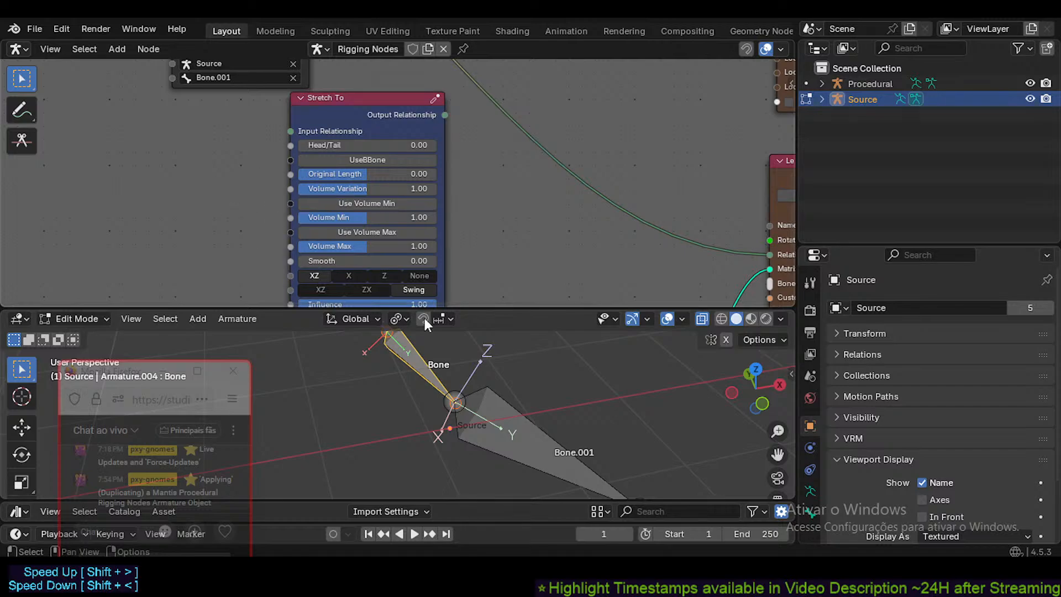
pyautogui.scroll(-3, 779, 455)
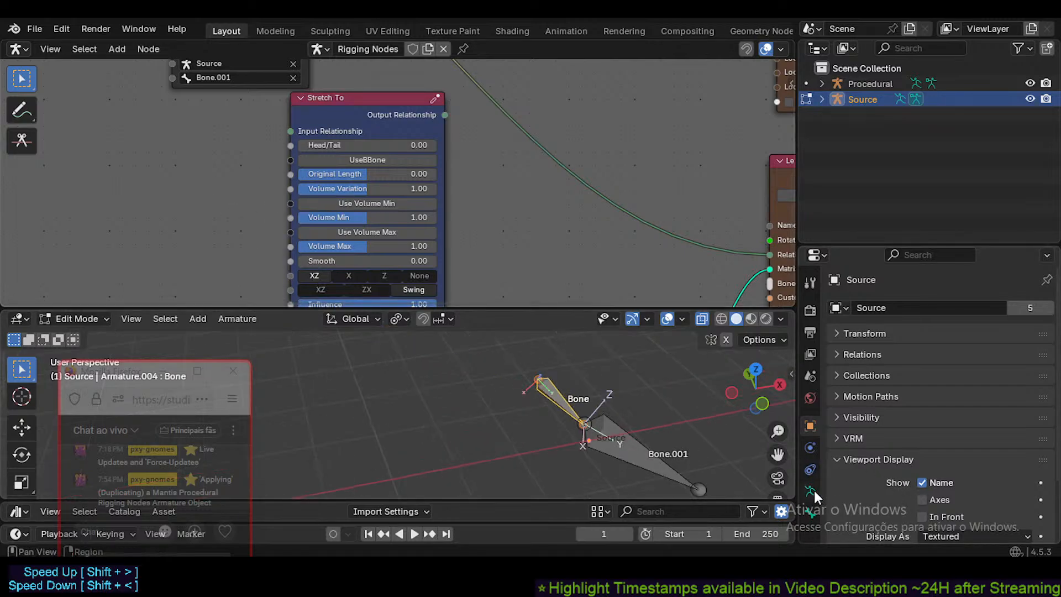
# - Look through the selected bone's properties, from the Bendy Bones handles down to Custom Properties
pyautogui.click(810, 490)
pyautogui.scroll(-10, 967, 439)
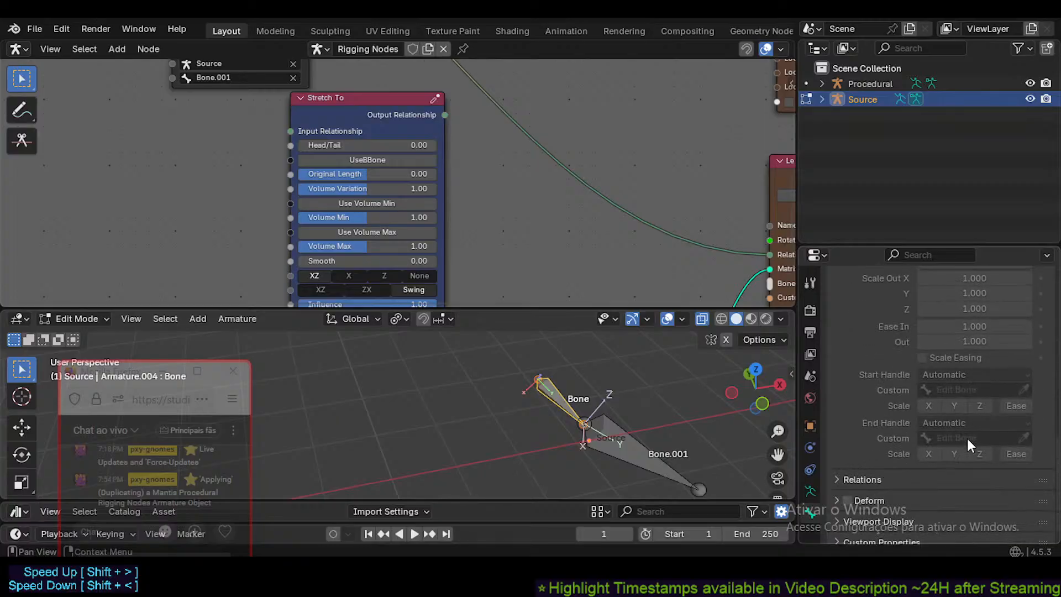
pyautogui.scroll(-1, 965, 453)
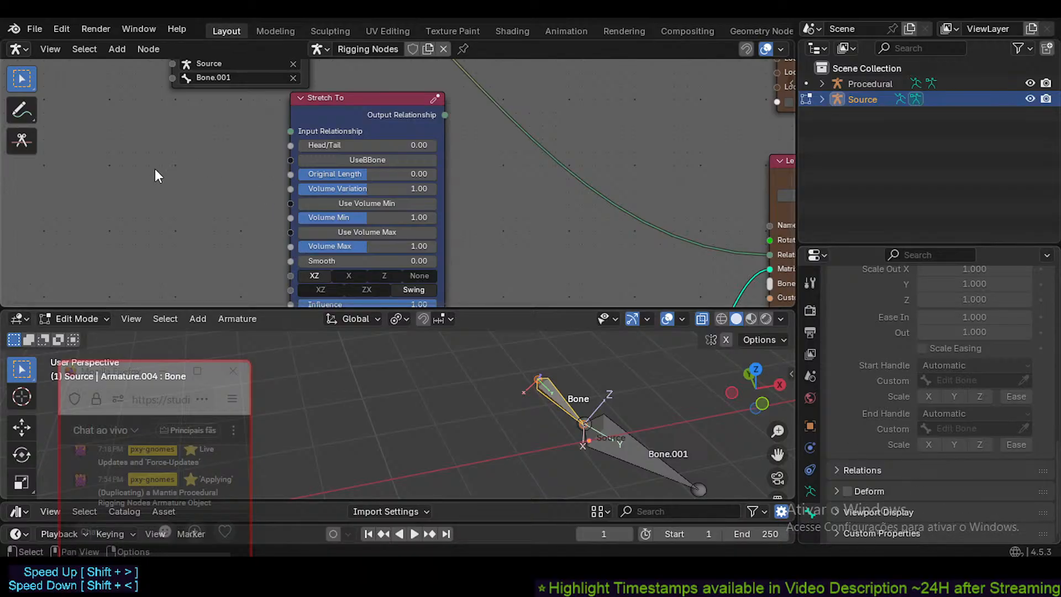
# - Search the nodes for "custom" and "property", and add a Bone Properties node beside the Stretch To node
pyautogui.hotkey('shift', 'a')
pyautogui.moveTo(155, 168)
pyautogui.write('custom')
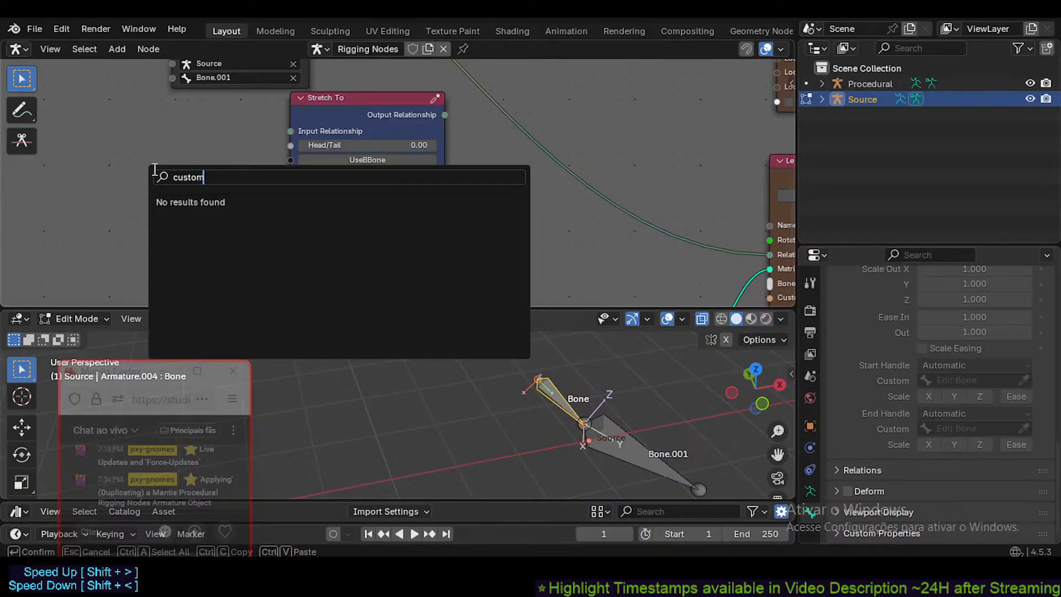
pyautogui.press('BackSpace')
pyautogui.press('BackSpace')
pyautogui.press('BackSpace')
pyautogui.press('BackSpace')
pyautogui.press('BackSpace')
pyautogui.press('BackSpace')
pyautogui.write('property')
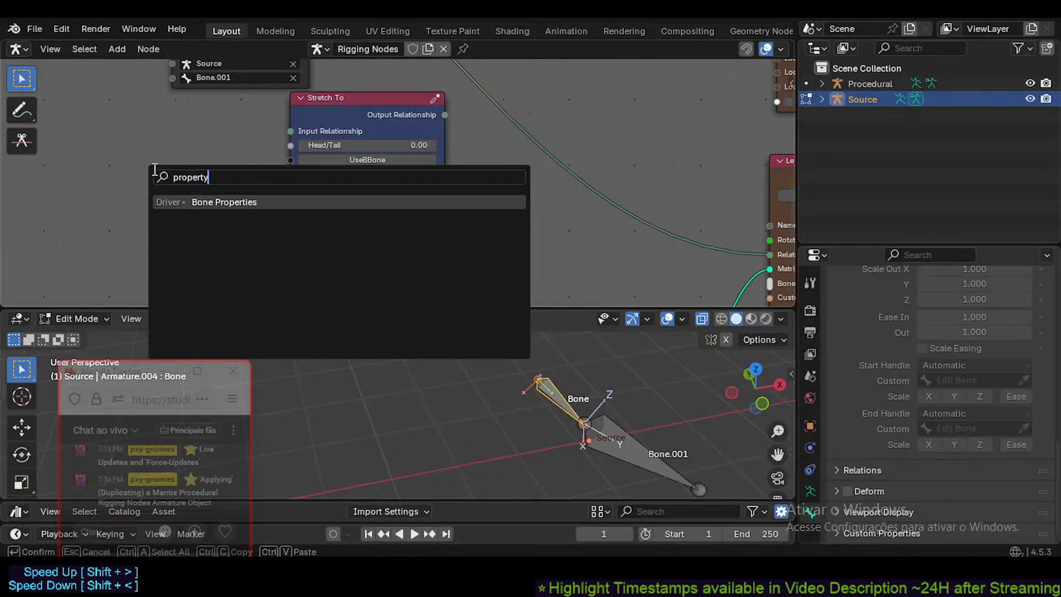
pyautogui.press('Return')
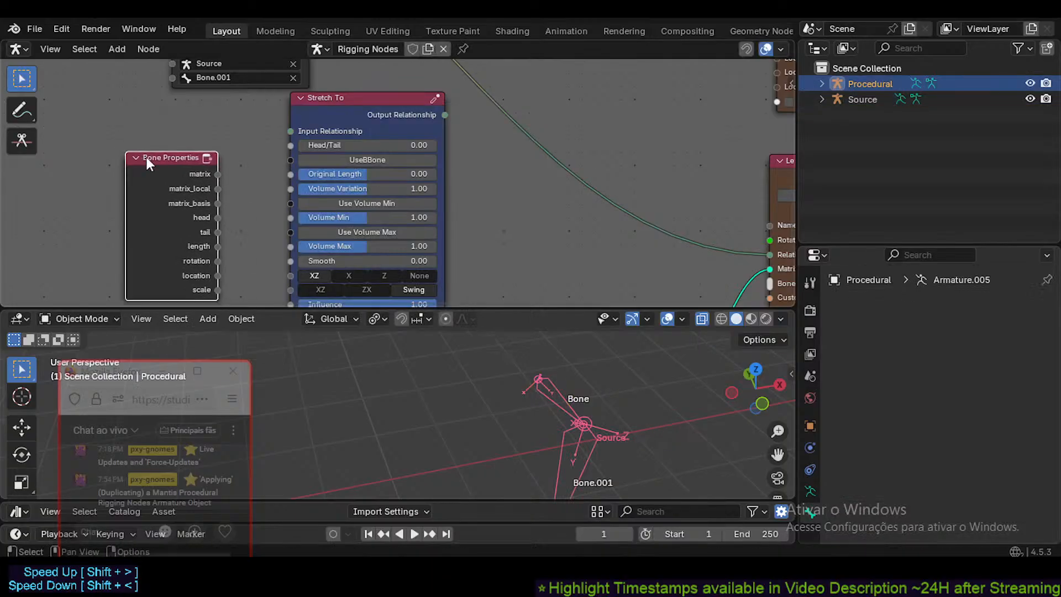
pyautogui.click(240, 166)
pyautogui.moveTo(240, 166); pyautogui.dragTo(181, 148)
# - Examine the Bone Properties outputs, try starting a link from length, and delete the node
pyautogui.scroll(1, 193, 161)
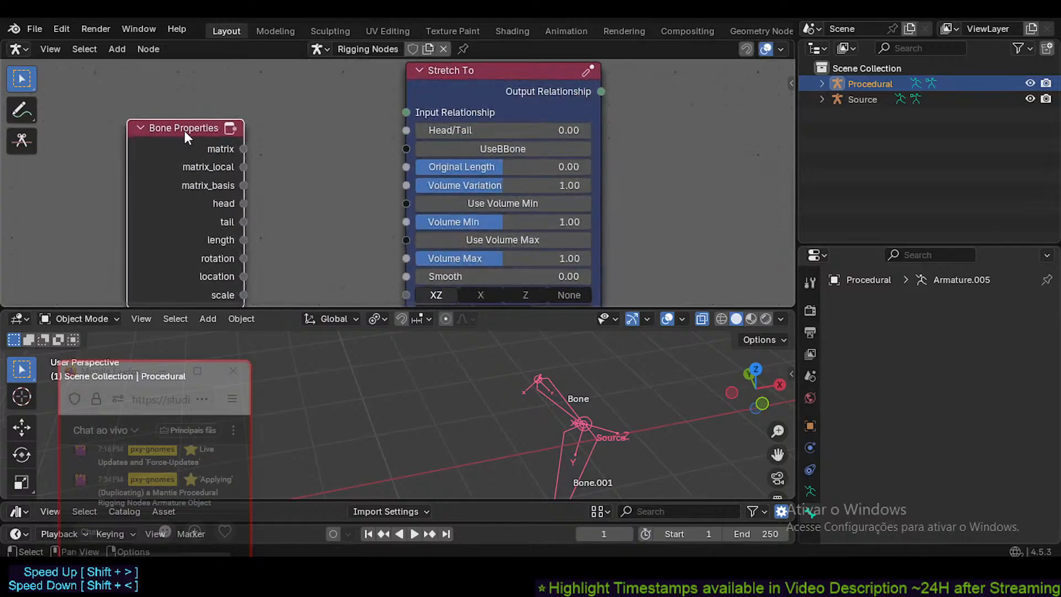
pyautogui.moveTo(182, 169); pyautogui.dragTo(218, 171, button='middle')
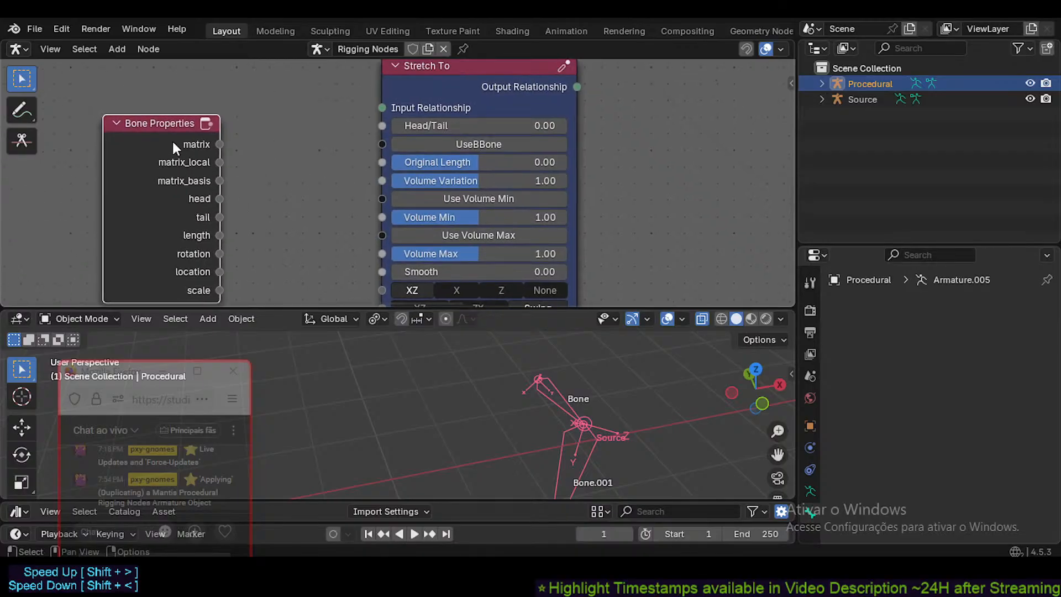
pyautogui.scroll(-3, 260, 174)
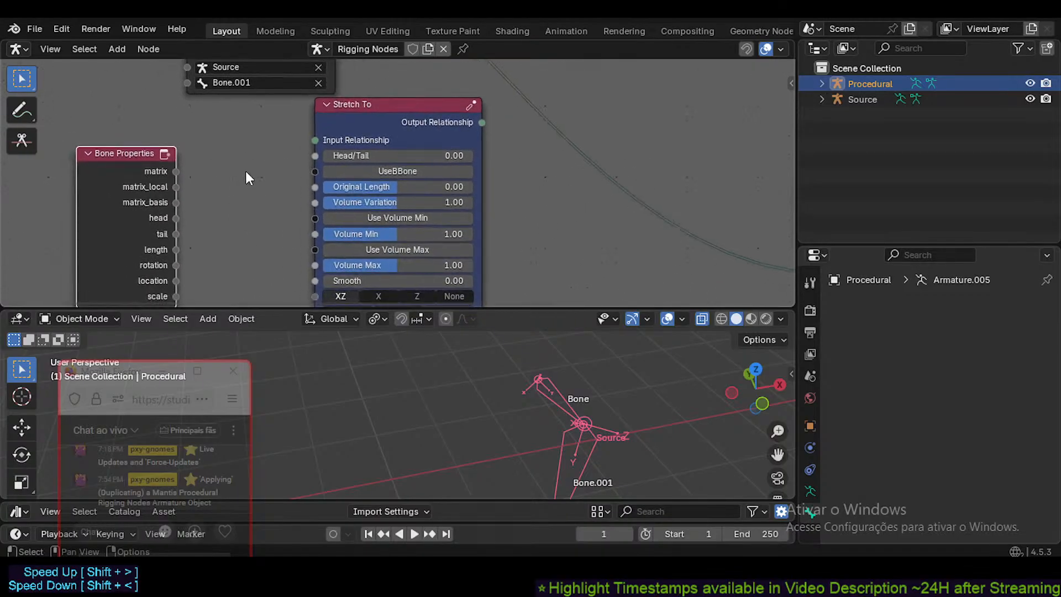
pyautogui.moveTo(142, 164); pyautogui.dragTo(174, 162, button='middle')
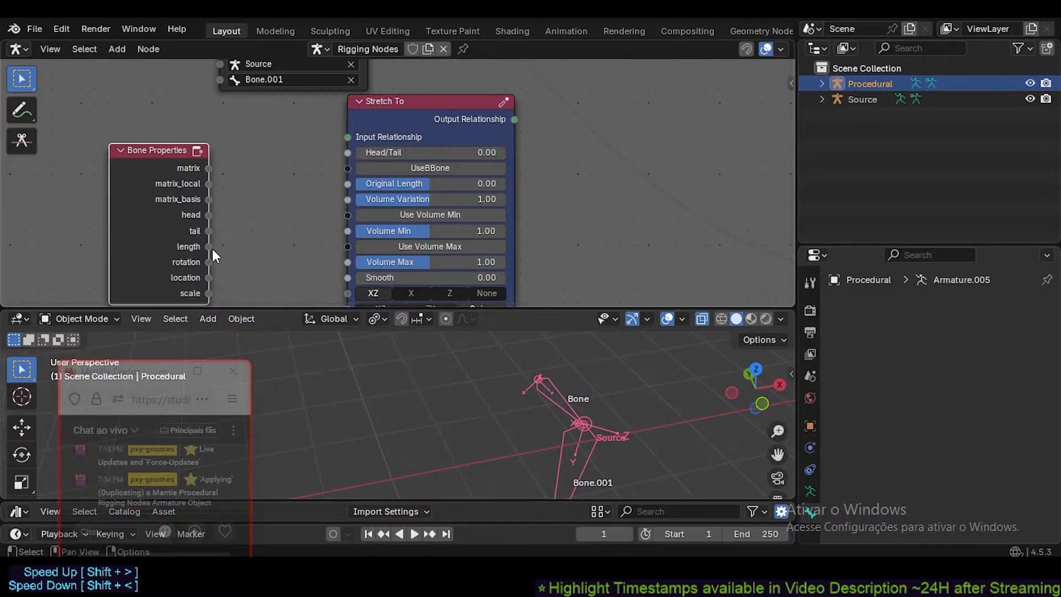
pyautogui.moveTo(209, 247); pyautogui.dragTo(254, 247)
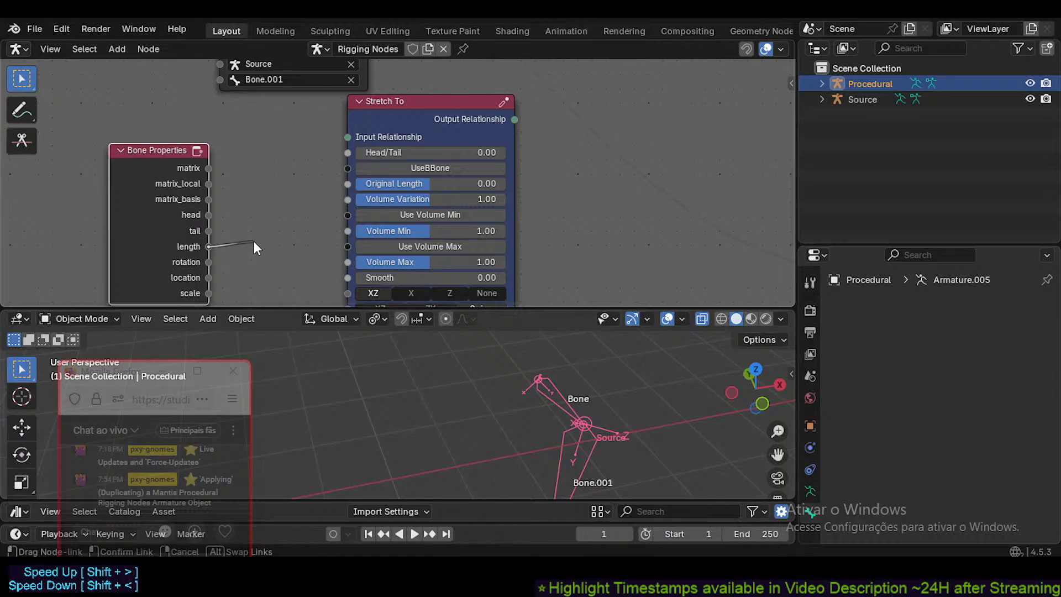
pyautogui.moveTo(254, 242); pyautogui.dragTo(254, 242)
pyautogui.press('x')
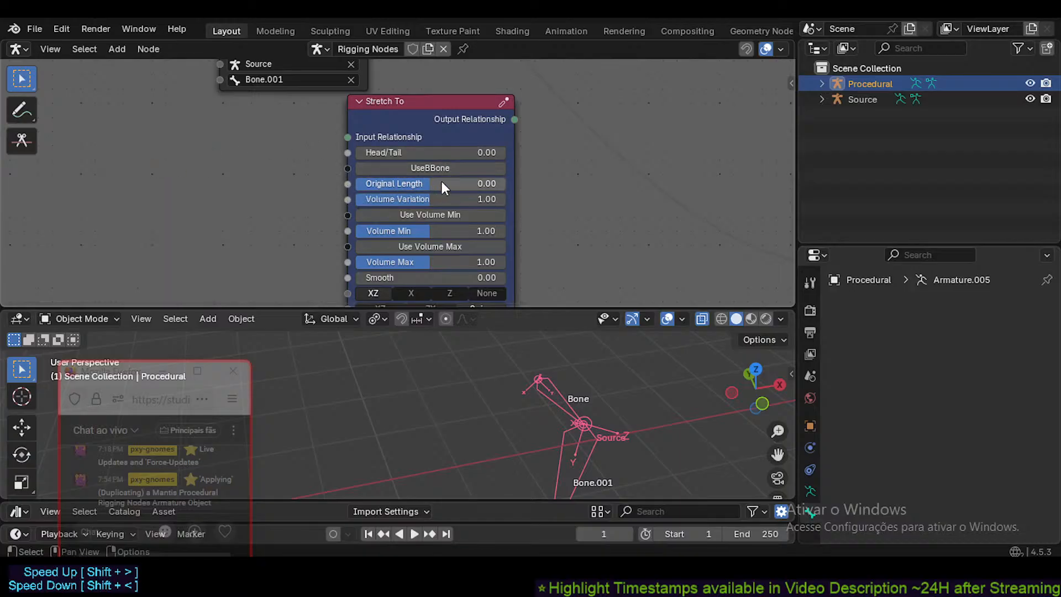
# - Put the Source armature in Edit Mode and select Bone.001 to inspect its length
pyautogui.rightClick(427, 184)
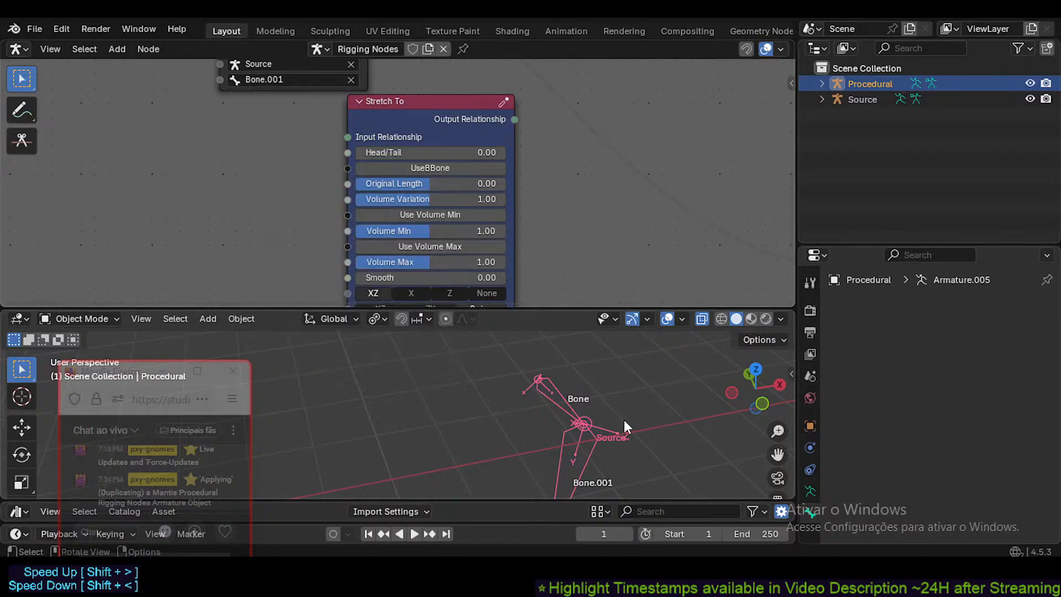
pyautogui.click(562, 396)
pyautogui.press('Tab')
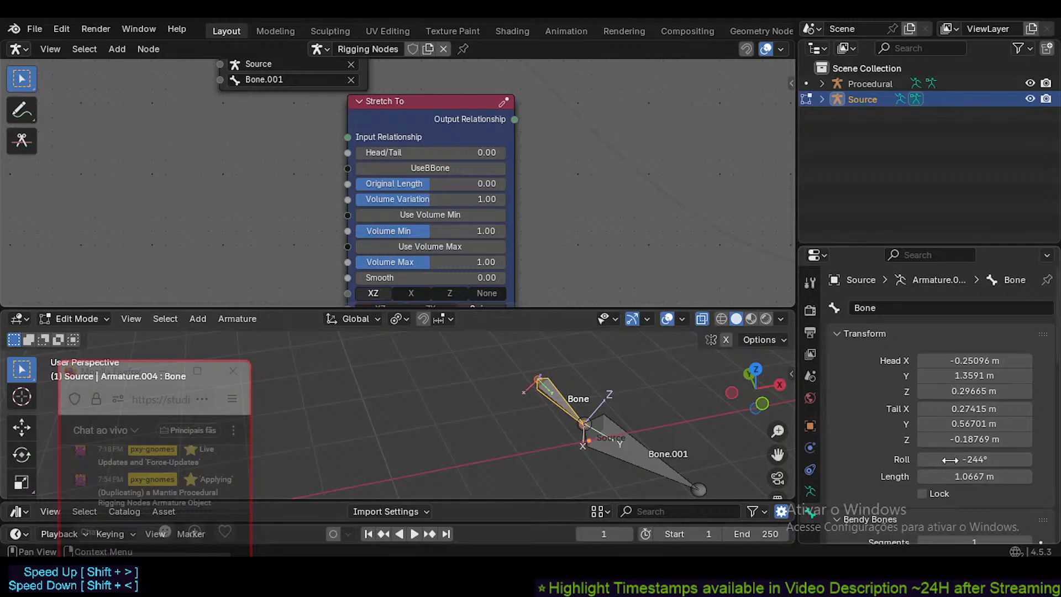
pyautogui.scroll(-3, 967, 486)
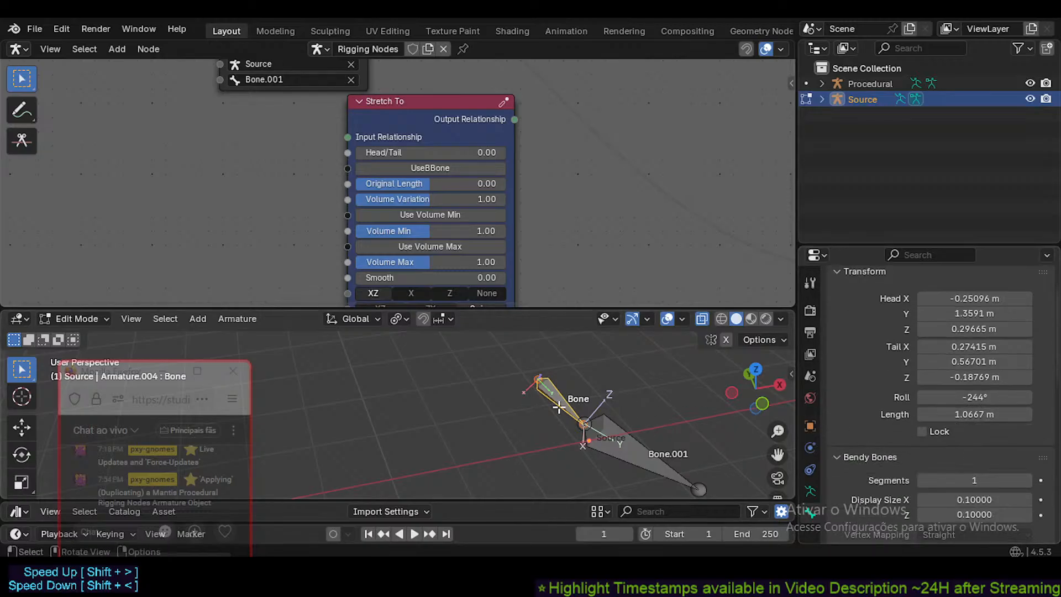
pyautogui.keyDown('shift'); pyautogui.moveTo(594, 430); pyautogui.dragTo(521, 333, button='middle'); pyautogui.keyUp('shift')
pyautogui.click(525, 404)
pyautogui.scroll(-2, 502, 395)
pyautogui.keyDown('shift'); pyautogui.moveTo(497, 403); pyautogui.dragTo(497, 414, button='middle'); pyautogui.keyUp('shift')
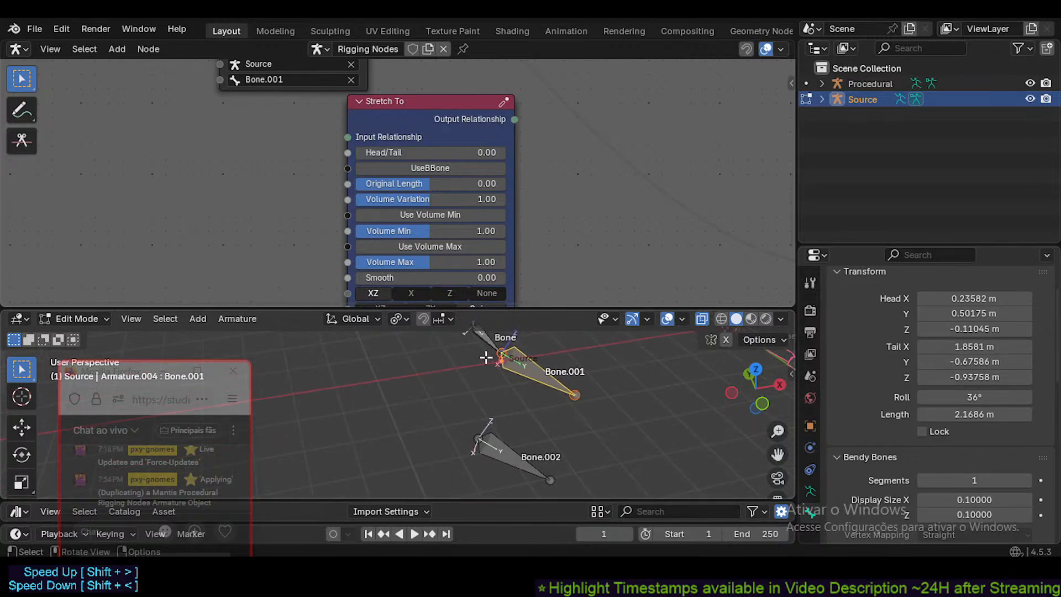
# - Compare the Source armature's bones between Object Mode and Edit Mode, ending with Bone.001 selected
pyautogui.click(480, 344)
pyautogui.press('Tab')
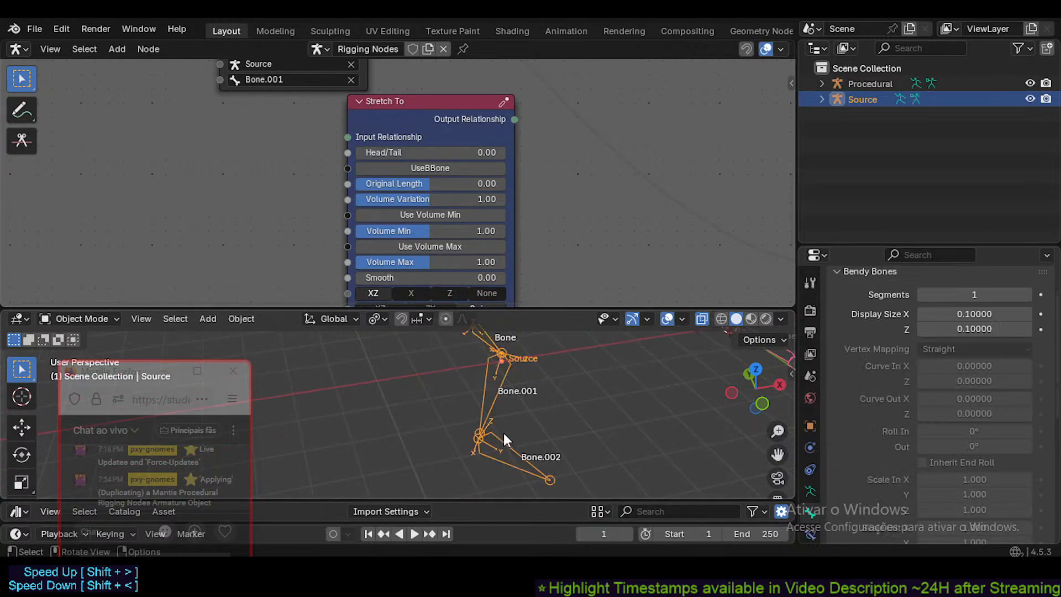
pyautogui.press('Tab')
pyautogui.click(540, 381)
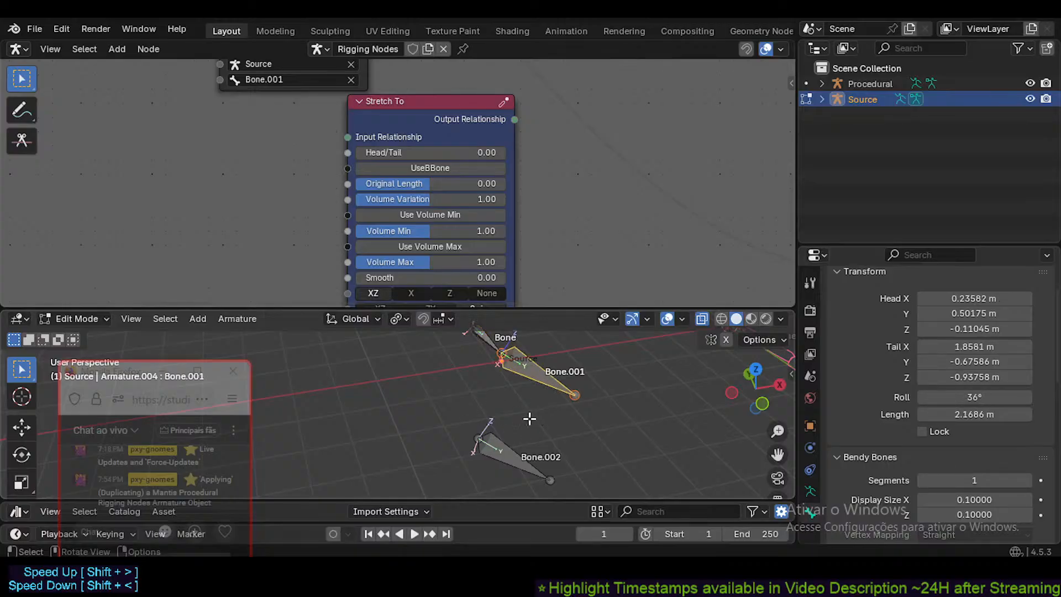
# - Switch the Source armature through its modes back to Edit Mode and scale Bone.001 down to about 0.91 m long
pyautogui.press('Tab')
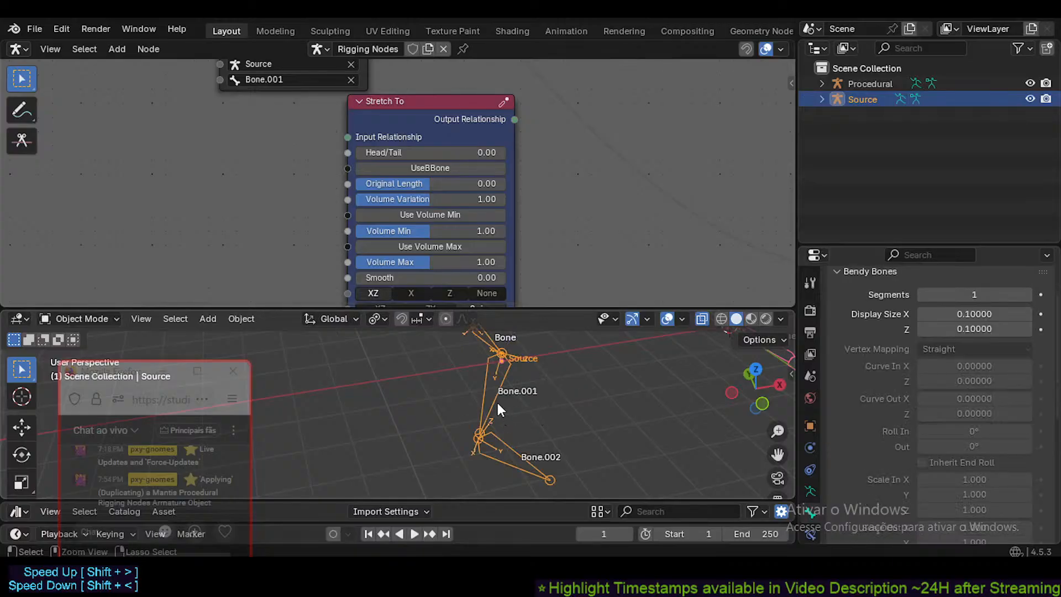
pyautogui.hotkey('ctrl', 'Tab')
pyautogui.press('Tab')
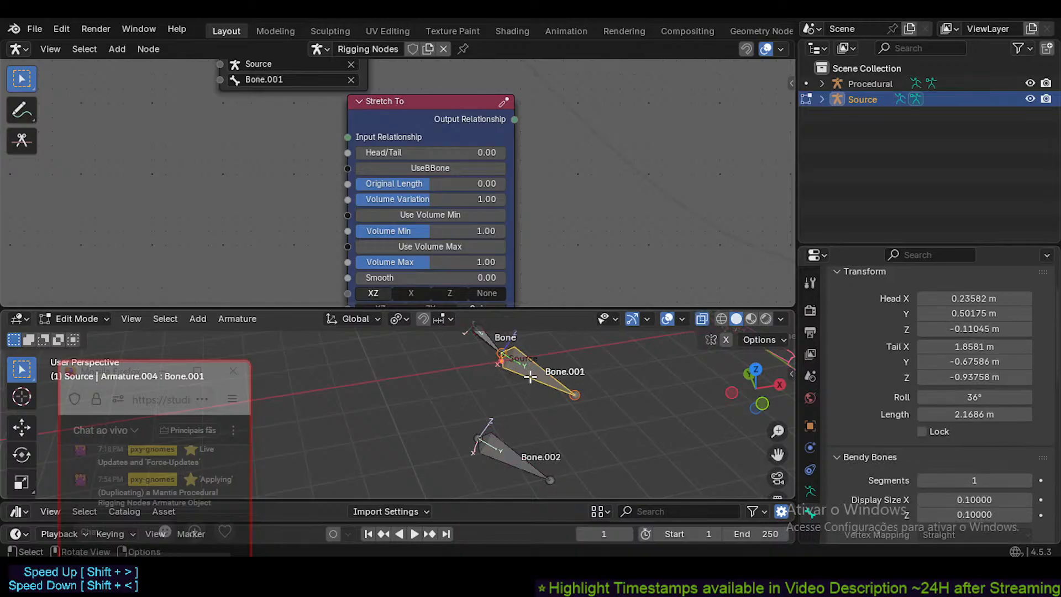
pyautogui.press('s')
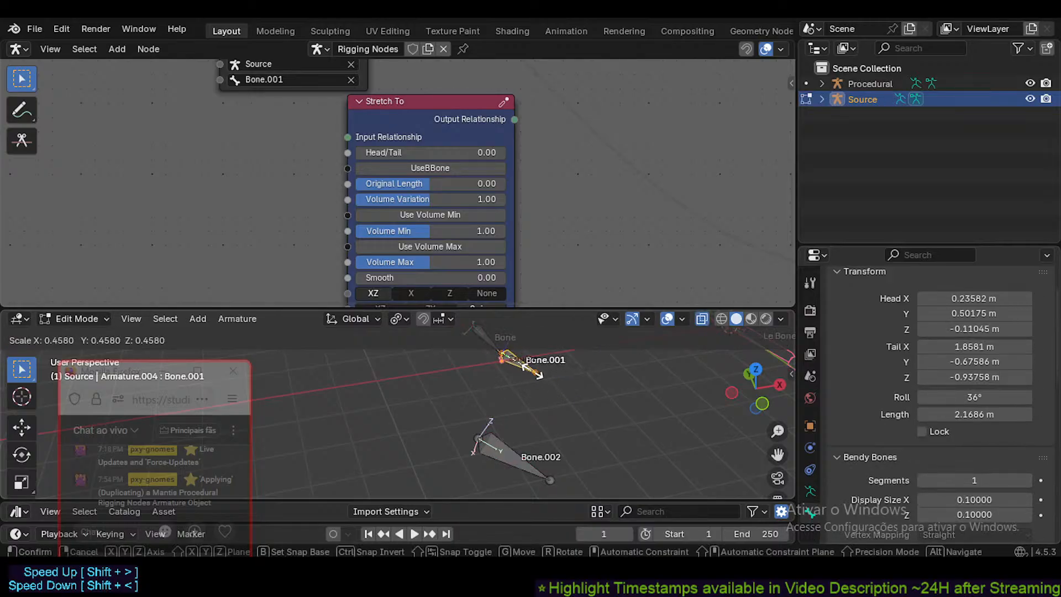
pyautogui.click(528, 370)
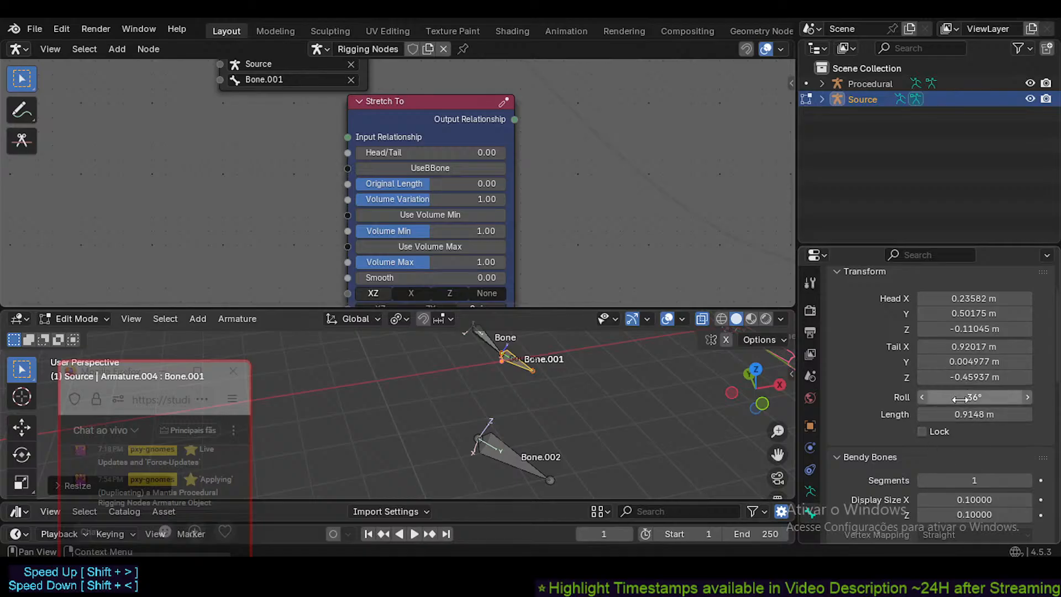
# - Copy Bone.001's Length as a new driver and paste it onto the Stretch To node's Original Length
pyautogui.rightClick(965, 414)
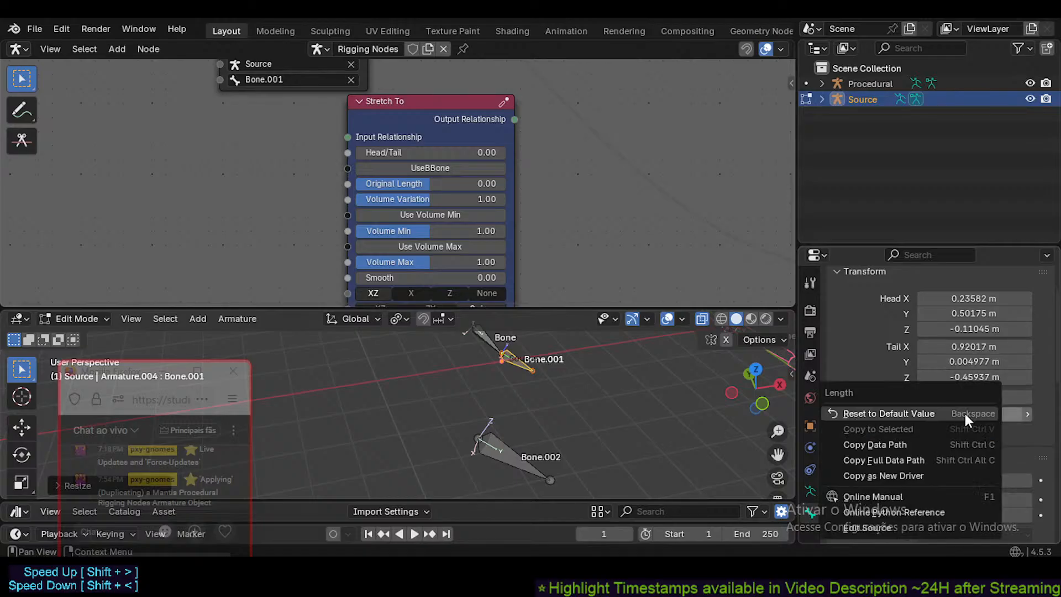
pyautogui.click(919, 479)
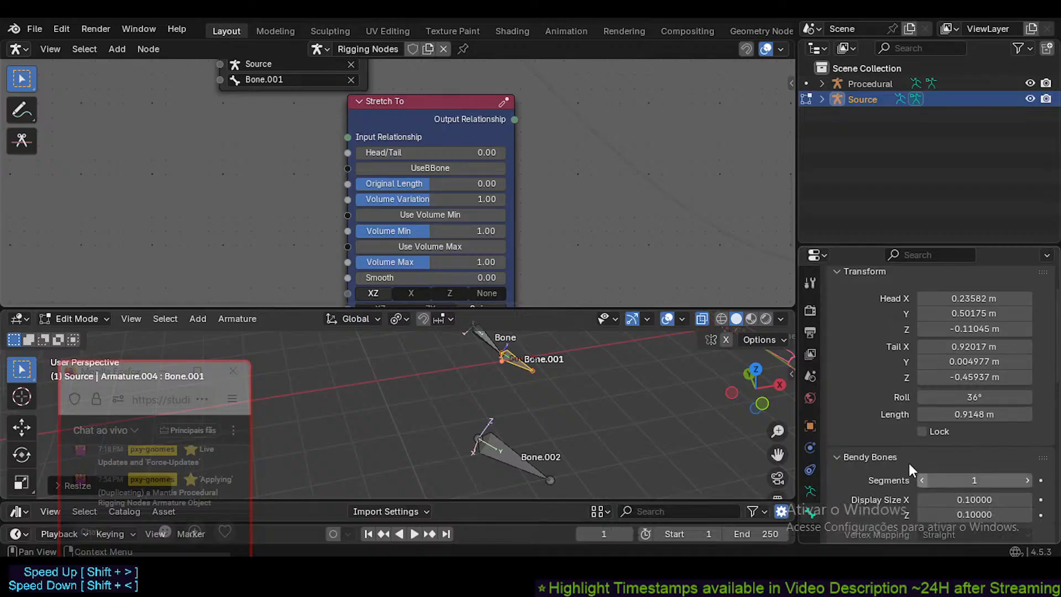
pyautogui.rightClick(412, 180)
pyautogui.click(368, 219)
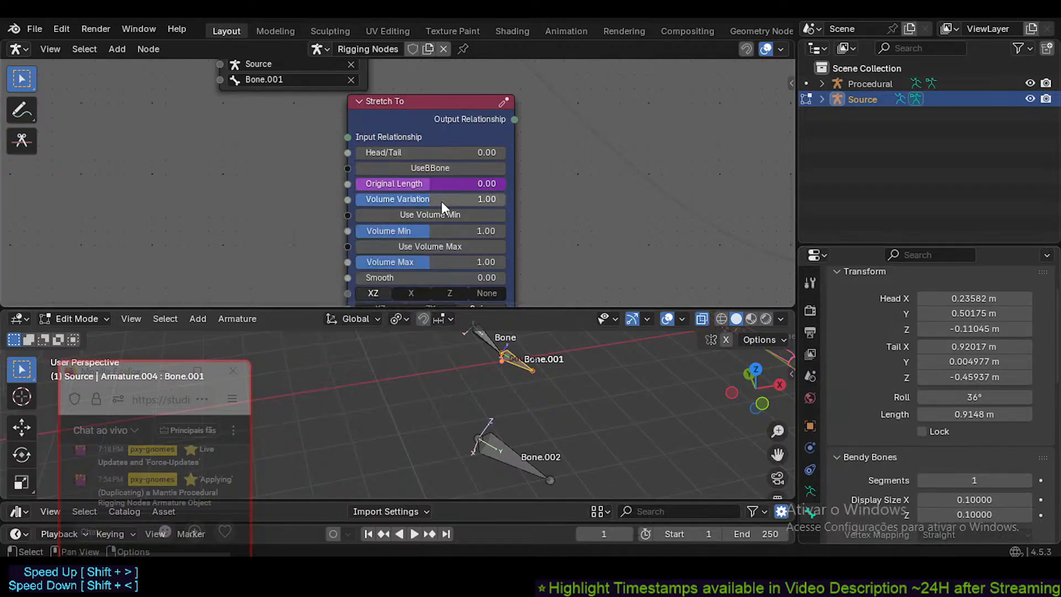
pyautogui.click(416, 183)
pyautogui.press('Escape')
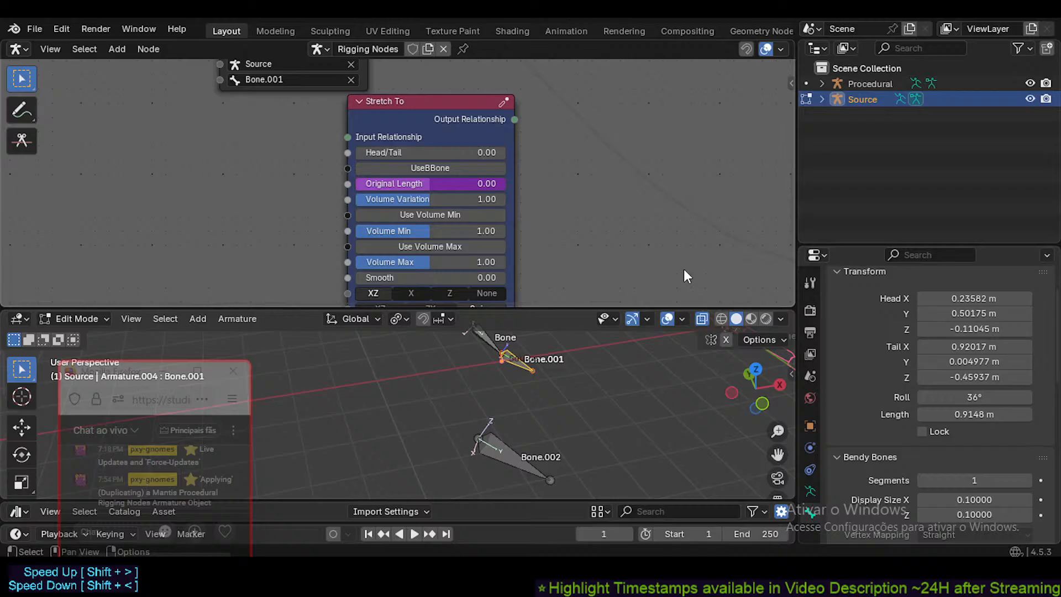
pyautogui.rightClick(465, 188)
pyautogui.click(402, 221)
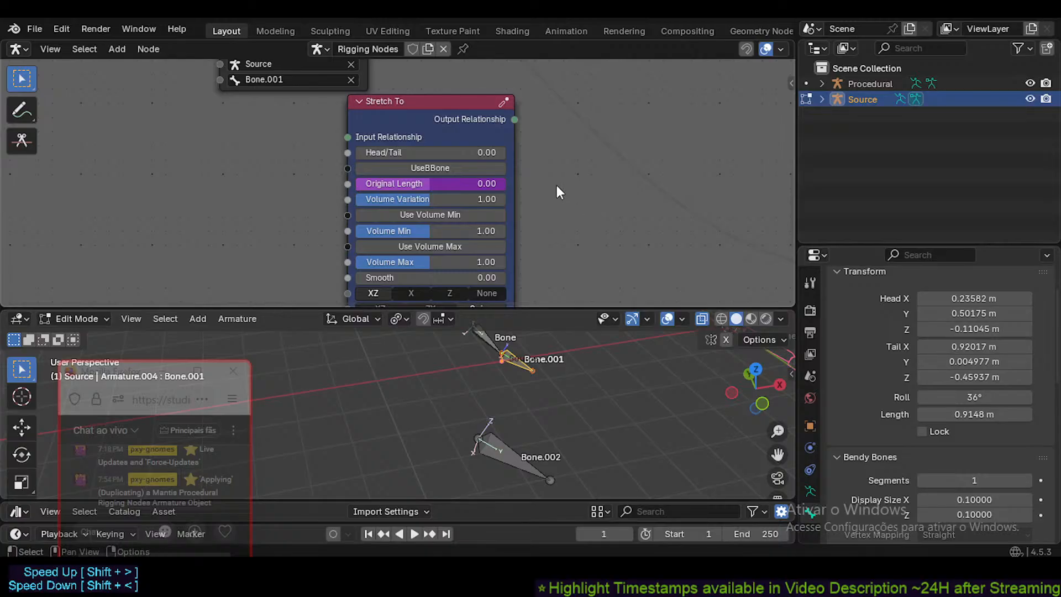
# - Show the Mantis Active Tree controls, clear the node tree cache and execute the node tree
pyautogui.press('n')
pyautogui.keyDown('shift'); pyautogui.moveTo(549, 184); pyautogui.dragTo(450, 230, button='middle'); pyautogui.keyUp('shift')
pyautogui.scroll(-1, 509, 184)
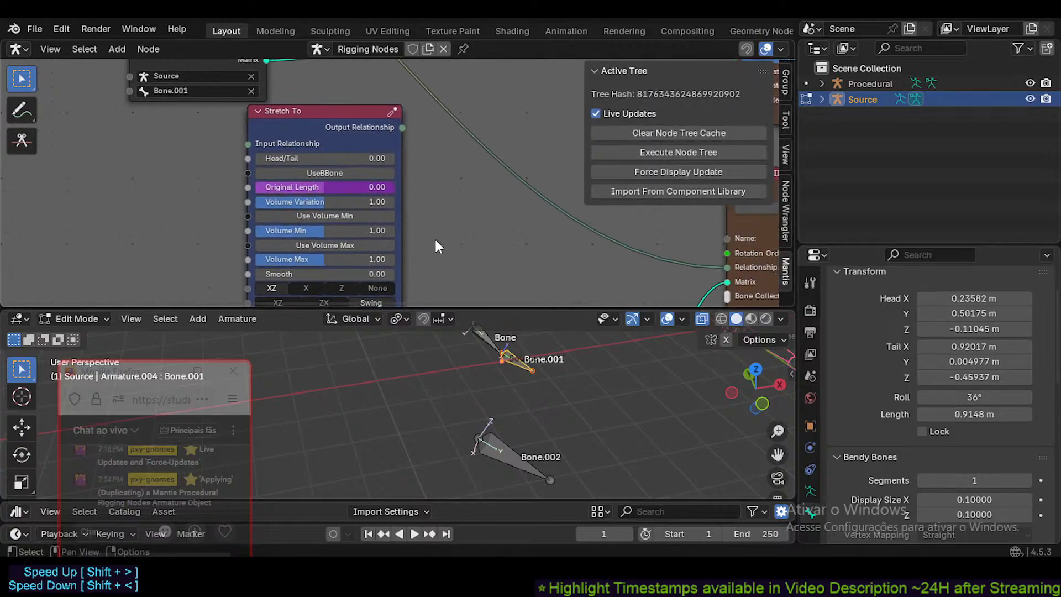
pyautogui.keyDown('shift'); pyautogui.moveTo(521, 199); pyautogui.dragTo(478, 200, button='middle'); pyautogui.keyUp('shift')
pyautogui.moveTo(497, 348); pyautogui.dragTo(404, 406, button='middle')
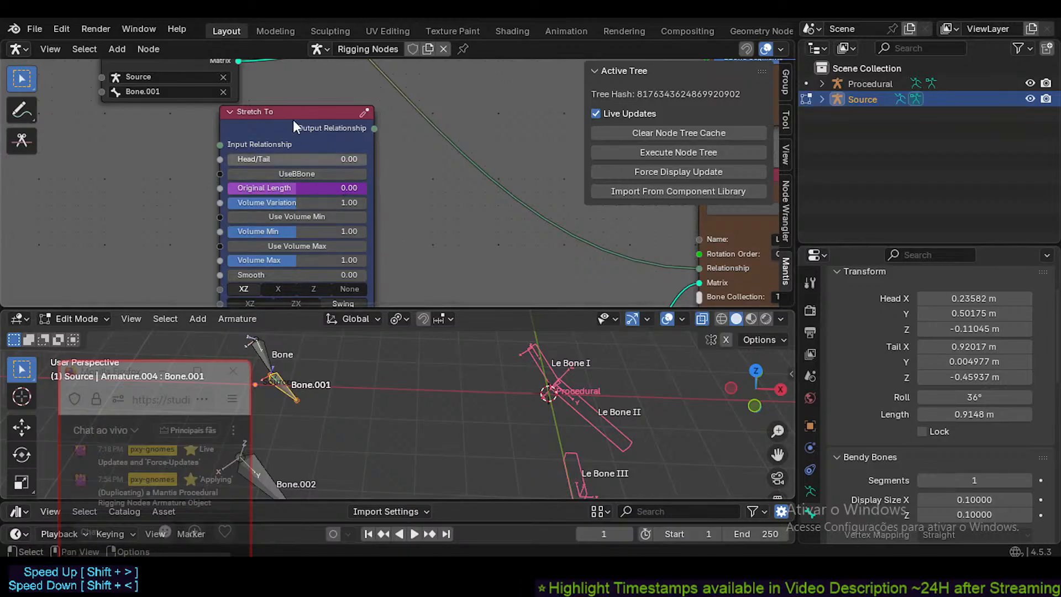
pyautogui.moveTo(294, 127); pyautogui.dragTo(313, 129)
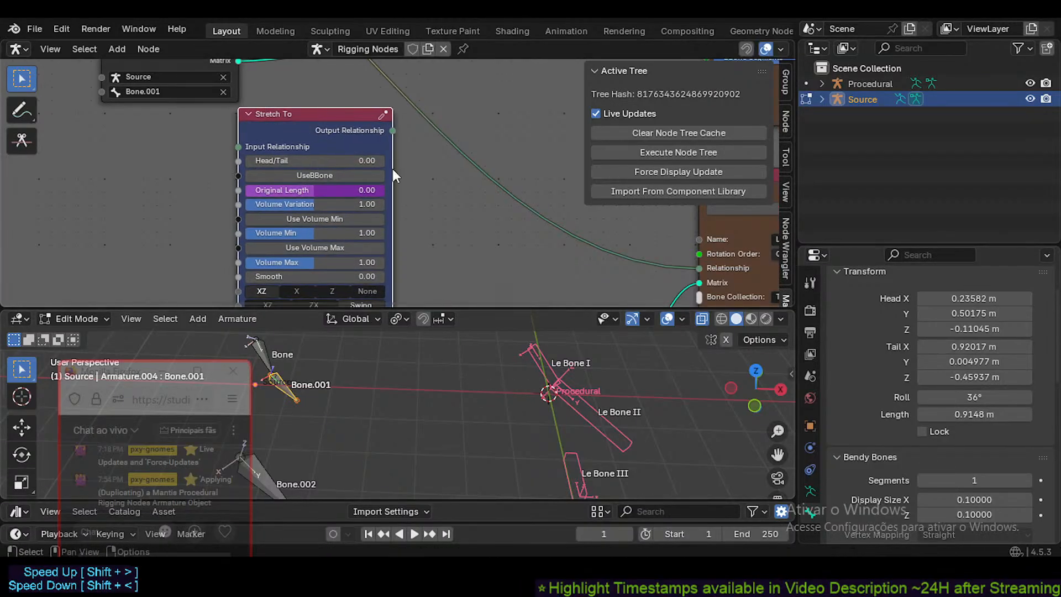
pyautogui.click(451, 232)
pyautogui.click(584, 409)
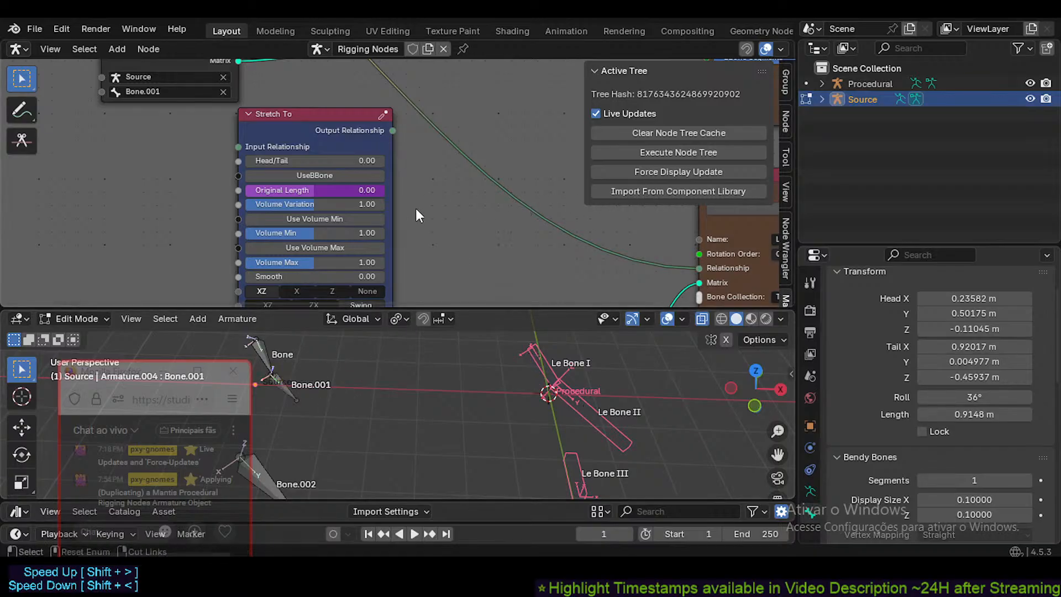
pyautogui.click(691, 136)
pyautogui.click(696, 150)
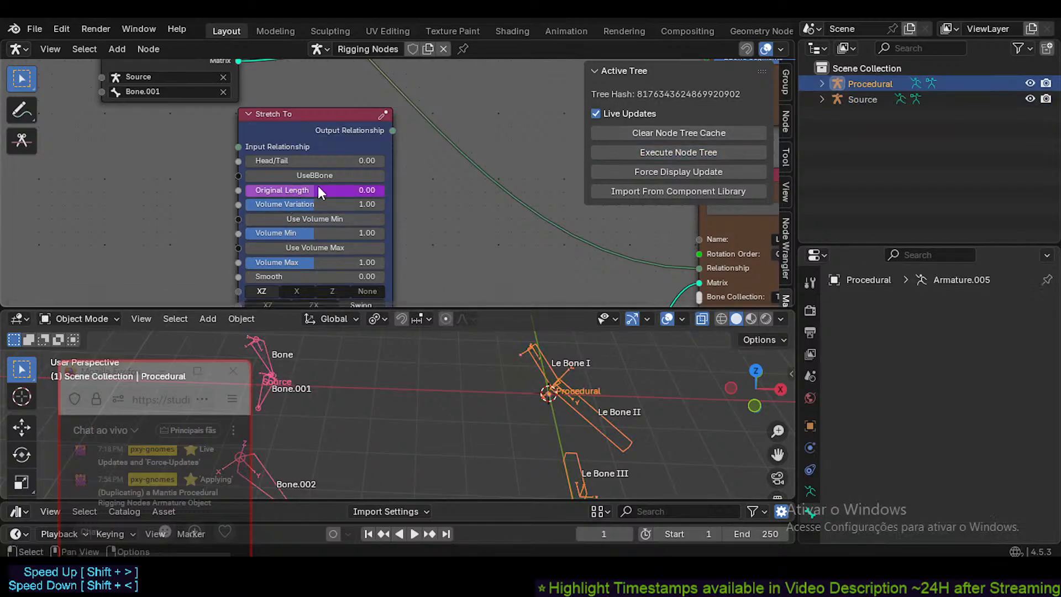
# - Place the Stretch To node beside Le Bone II and link that bone's xForm Out to Input Relationship
pyautogui.scroll(-1, 331, 164)
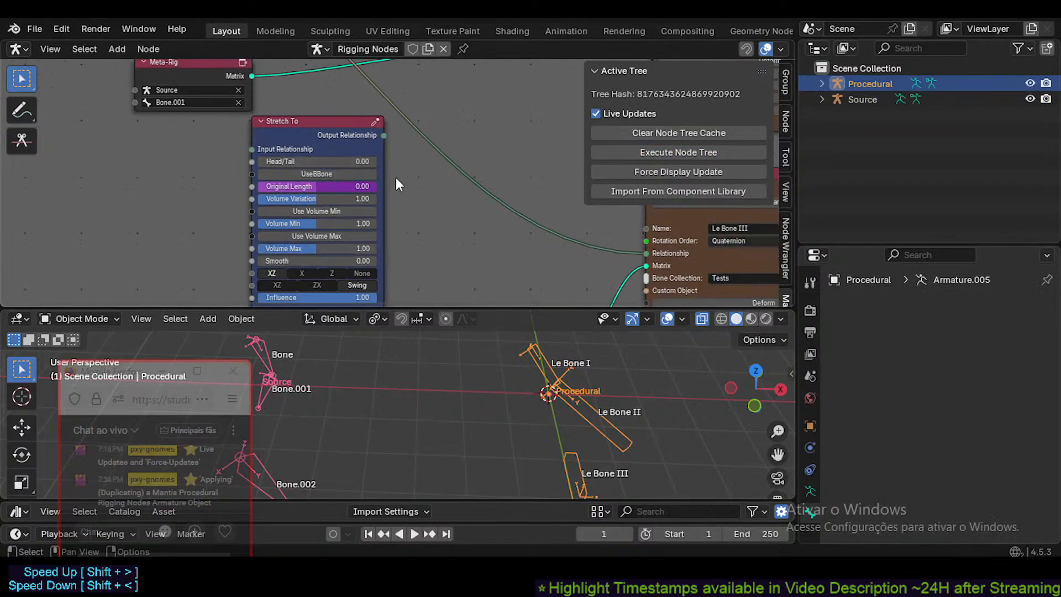
pyautogui.moveTo(395, 177); pyautogui.dragTo(267, 226, button='middle')
pyautogui.scroll(-1, 259, 230)
pyautogui.moveTo(245, 228); pyautogui.dragTo(476, 106)
pyautogui.moveTo(496, 137); pyautogui.dragTo(475, 141, button='middle')
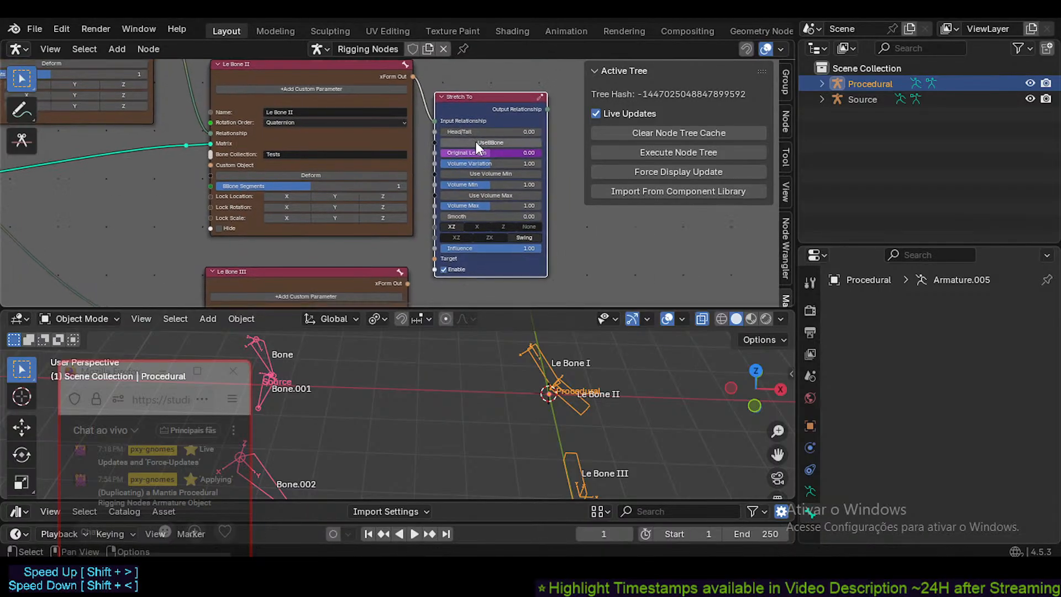
# - Clear the node tree cache, then re-execute the tree with a forced display update for the linked Stretch To node
pyautogui.click(659, 138)
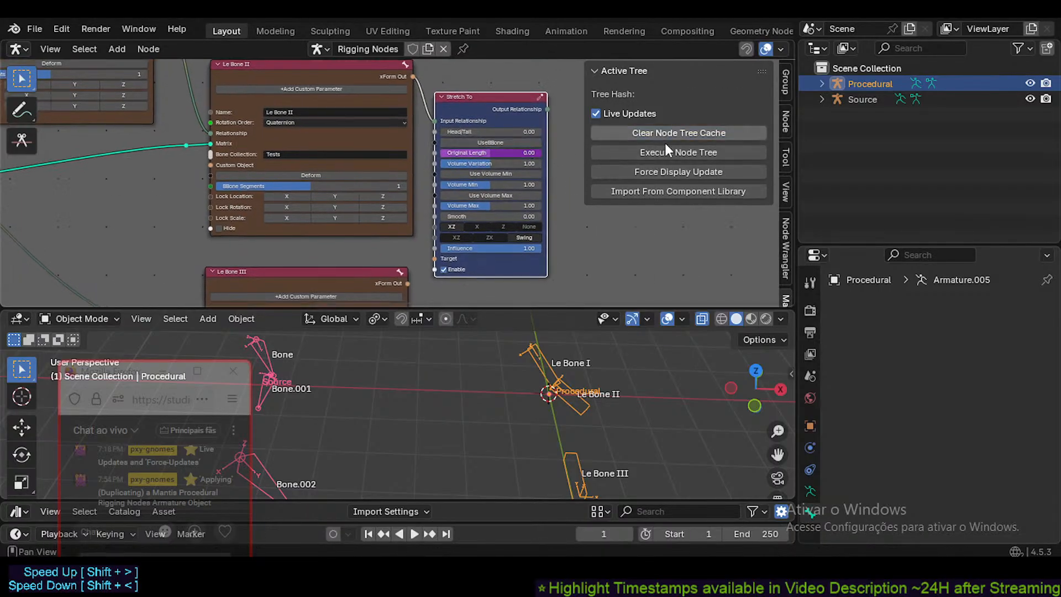
pyautogui.click(668, 148)
pyautogui.click(671, 171)
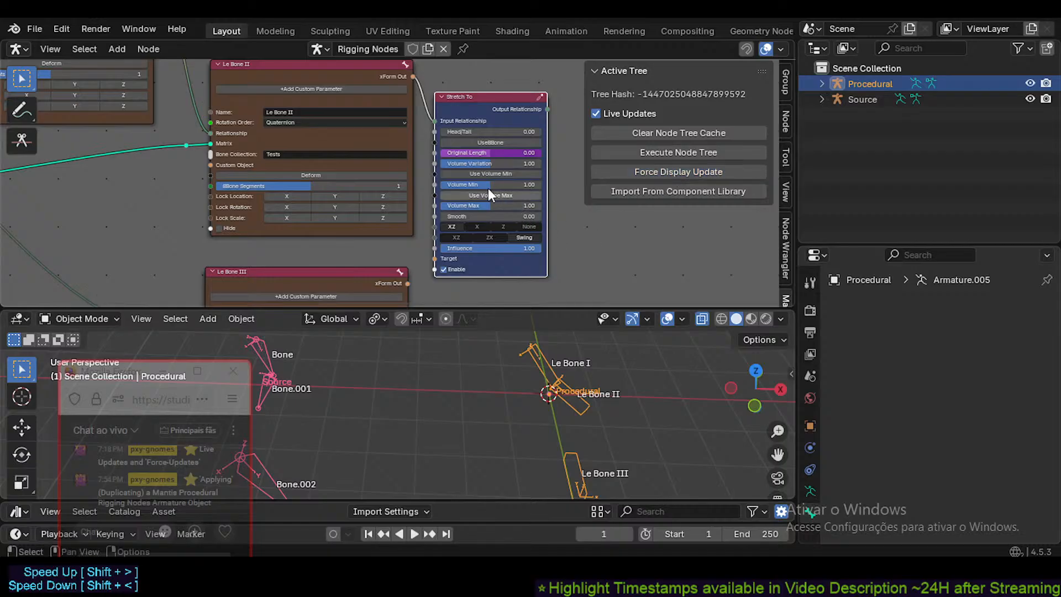
pyautogui.scroll(3, 451, 175)
pyautogui.scroll(1, 479, 163)
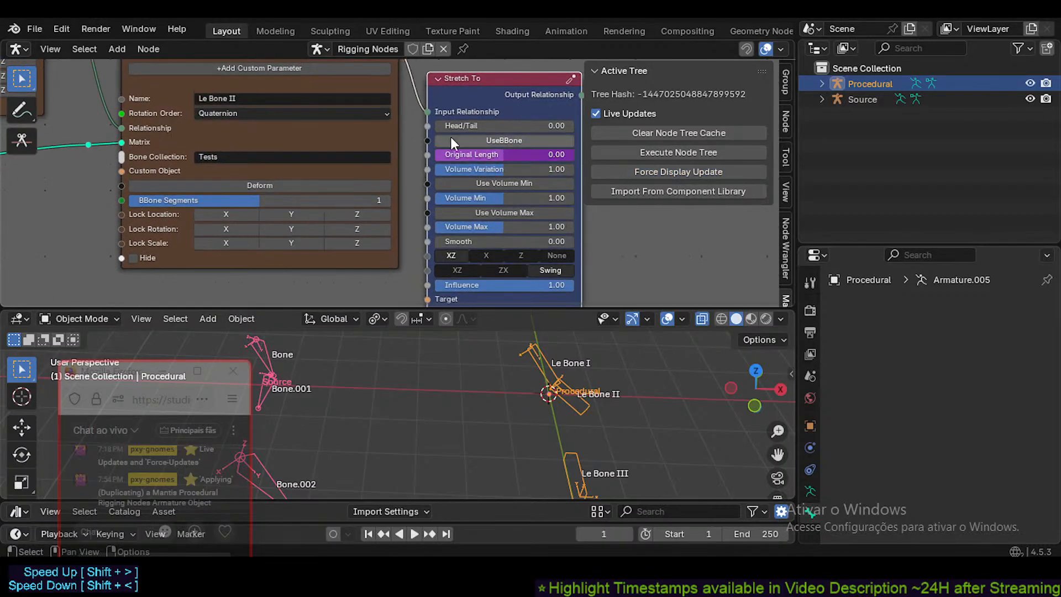
pyautogui.scroll(-2, 434, 168)
pyautogui.moveTo(442, 190); pyautogui.dragTo(408, 180, button='middle')
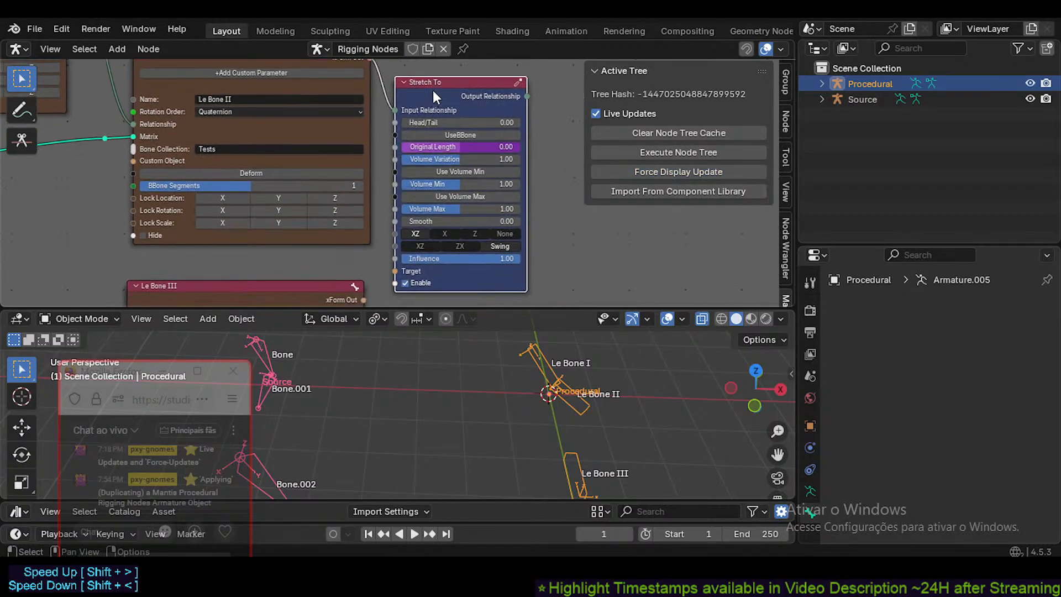
# - Try linking Le Bone II's xForm Out to the Stretch To node's Original Length, and delete the Stretch To node
pyautogui.moveTo(433, 89); pyautogui.dragTo(457, 90)
pyautogui.moveTo(393, 100); pyautogui.dragTo(393, 112, button='middle')
pyautogui.moveTo(371, 70); pyautogui.dragTo(416, 161)
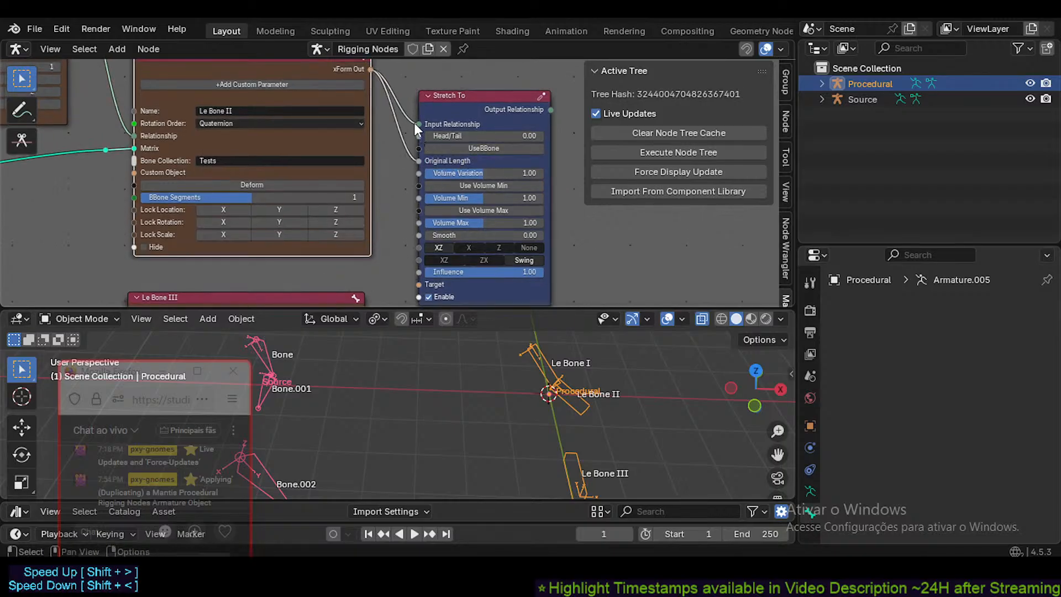
pyautogui.moveTo(415, 124); pyautogui.dragTo(402, 94)
pyautogui.click(459, 98)
pyautogui.press('x')
# - Examine how the Meta-Rig nodes and parent xForm outputs connect to Le Bone I and Le Bone II
pyautogui.moveTo(234, 195)
pyautogui.mouseDown(button='middle')
pyautogui.moveTo(372, 199)
pyautogui.moveTo(685, 142)
pyautogui.mouseUp(button='middle')
pyautogui.moveTo(107, 271); pyautogui.dragTo(271, 233, button='middle')
pyautogui.scroll(-1, 270, 234)
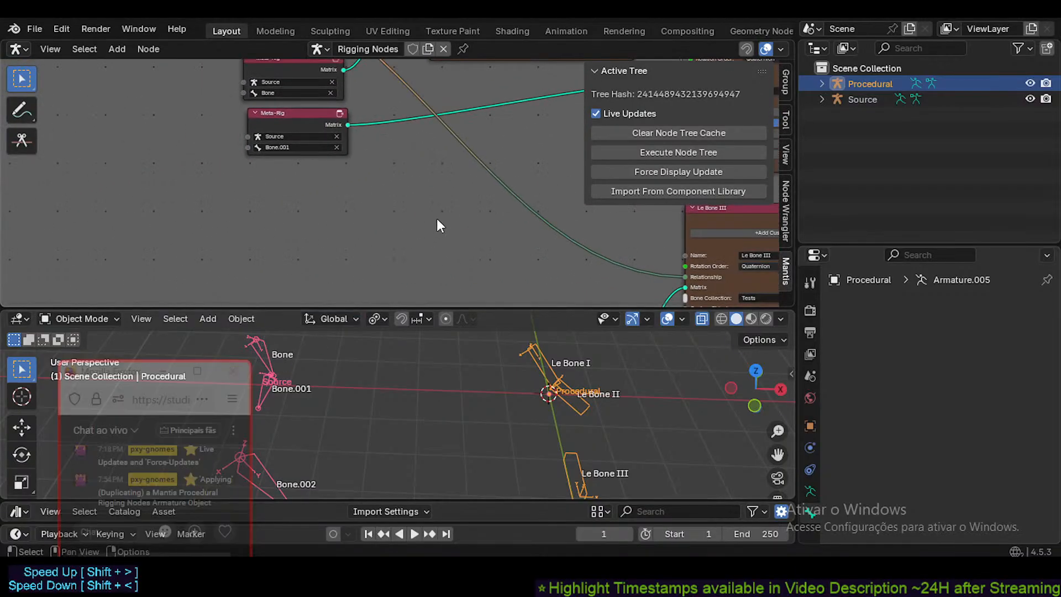
pyautogui.moveTo(437, 225); pyautogui.dragTo(379, 230, button='middle')
pyautogui.moveTo(282, 408); pyautogui.dragTo(361, 428, button='middle')
pyautogui.keyDown('shift'); pyautogui.moveTo(500, 134); pyautogui.dragTo(292, 186, button='middle'); pyautogui.keyUp('shift')
pyautogui.keyDown('shift'); pyautogui.moveTo(497, 165); pyautogui.dragTo(298, 208, button='middle'); pyautogui.keyUp('shift')
pyautogui.moveTo(352, 234); pyautogui.dragTo(495, 230, button='middle')
pyautogui.keyDown('shift'); pyautogui.moveTo(411, 232); pyautogui.dragTo(344, 262, button='middle'); pyautogui.keyUp('shift')
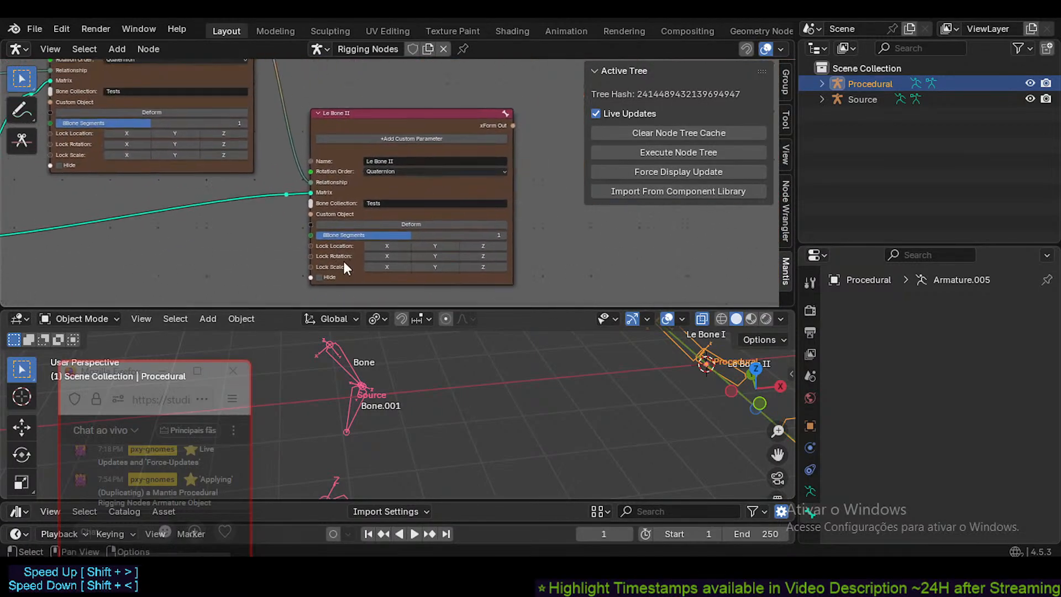
pyautogui.moveTo(404, 244); pyautogui.dragTo(525, 247, button='middle')
pyautogui.moveTo(312, 185); pyautogui.dragTo(376, 211, button='middle')
pyautogui.scroll(-2, 376, 212)
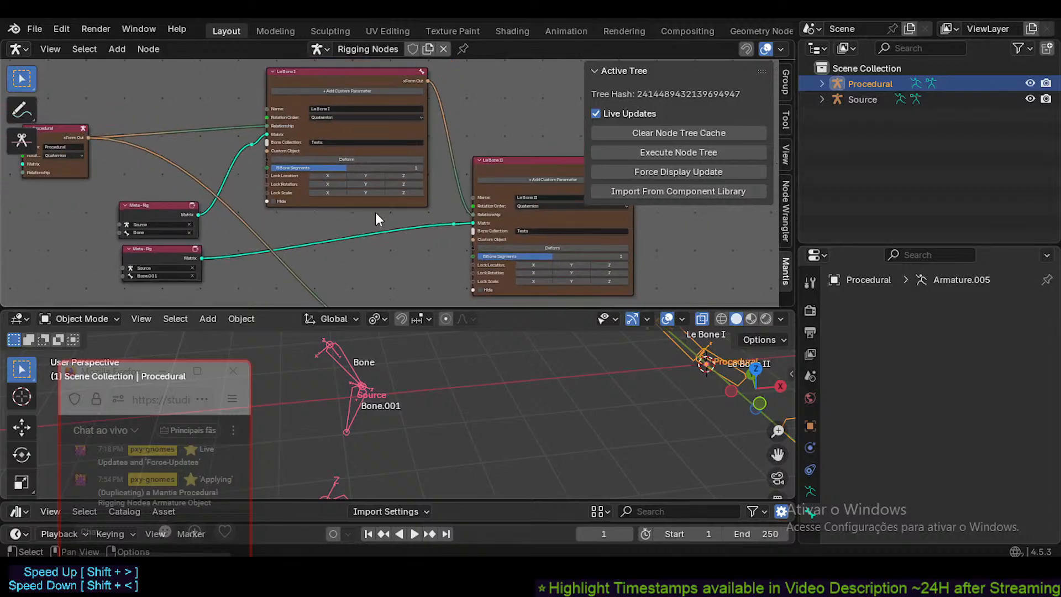
pyautogui.moveTo(297, 209); pyautogui.dragTo(457, 202, button='middle')
pyautogui.moveTo(360, 194); pyautogui.dragTo(225, 158, button='middle')
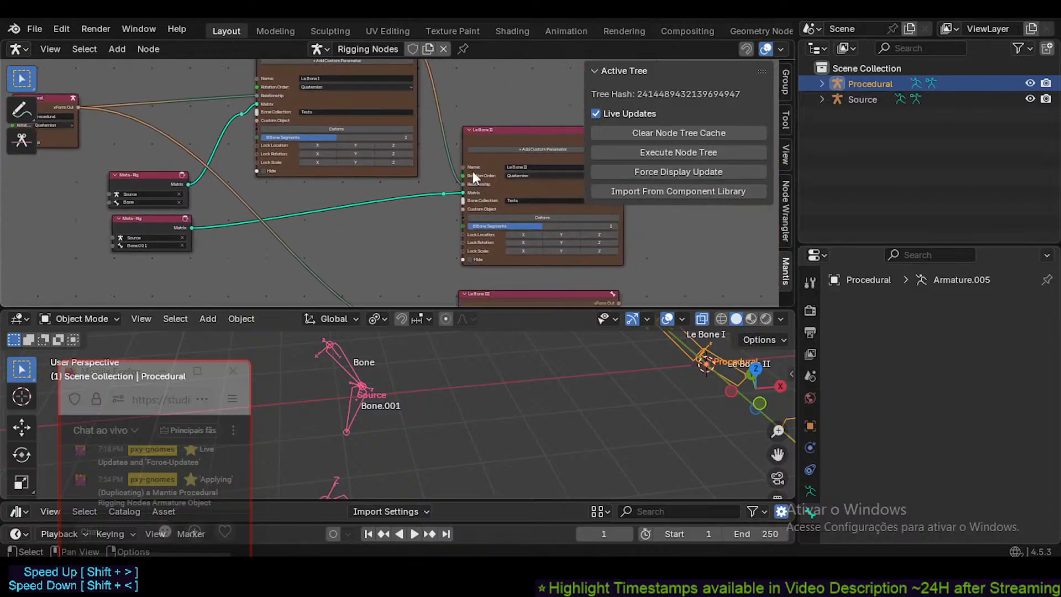
pyautogui.moveTo(473, 172); pyautogui.dragTo(452, 169, button='middle')
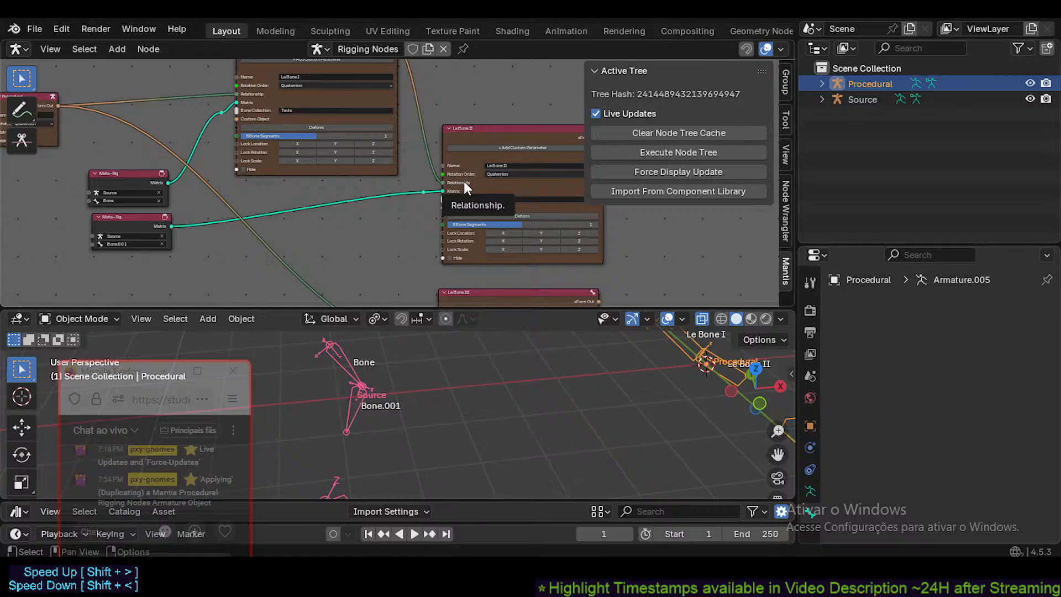
pyautogui.moveTo(480, 197); pyautogui.dragTo(427, 204, button='middle')
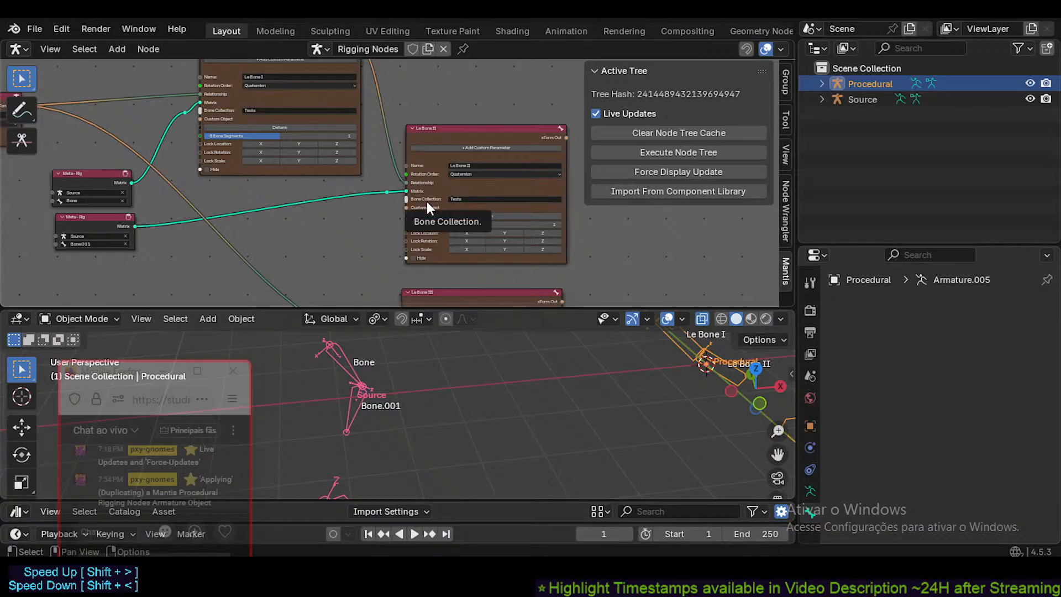
pyautogui.moveTo(416, 240)
pyautogui.mouseDown(button='middle')
pyautogui.moveTo(425, 243)
pyautogui.moveTo(407, 235)
pyautogui.mouseUp(button='middle')
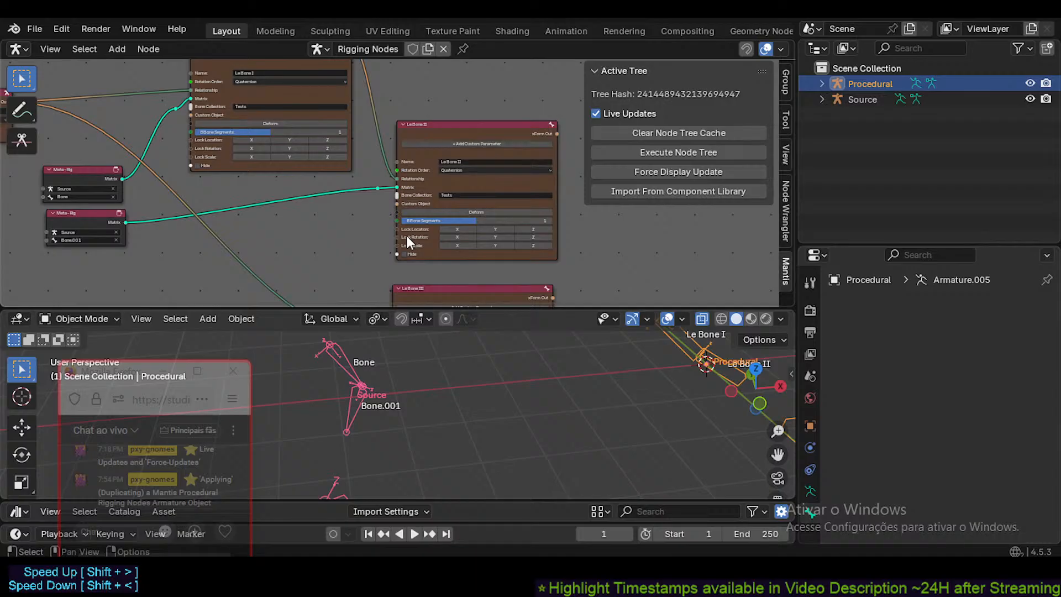
# - Hide the node editor's sidebar, enlarge the 3D view and put the Procedural armature into Pose Mode
pyautogui.press('n')
pyautogui.moveTo(457, 307); pyautogui.dragTo(476, 270)
pyautogui.keyDown('shift'); pyautogui.moveTo(351, 371); pyautogui.dragTo(155, 399, button='middle'); pyautogui.keyUp('shift')
pyautogui.moveTo(616, 354); pyautogui.dragTo(541, 368, button='middle')
pyautogui.scroll(3, 472, 382)
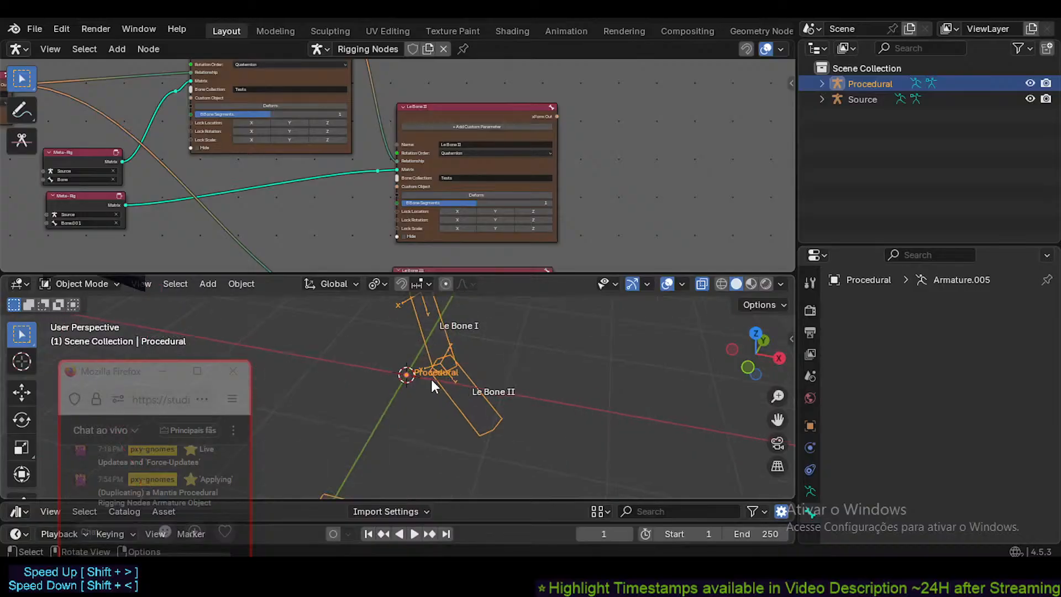
pyautogui.click(463, 353)
pyautogui.scroll(4, 463, 353)
pyautogui.hotkey('ctrl', 'Tab')
# - Select Le Bone II in the posed Procedural armature and inspect its joint with Le Bone I
pyautogui.click(429, 382)
pyautogui.moveTo(430, 381); pyautogui.dragTo(486, 359, button='middle')
pyautogui.click(405, 399)
pyautogui.moveTo(405, 399); pyautogui.dragTo(452, 401, button='middle')
pyautogui.keyDown('shift'); pyautogui.moveTo(536, 373); pyautogui.dragTo(512, 364, button='middle'); pyautogui.keyUp('shift')
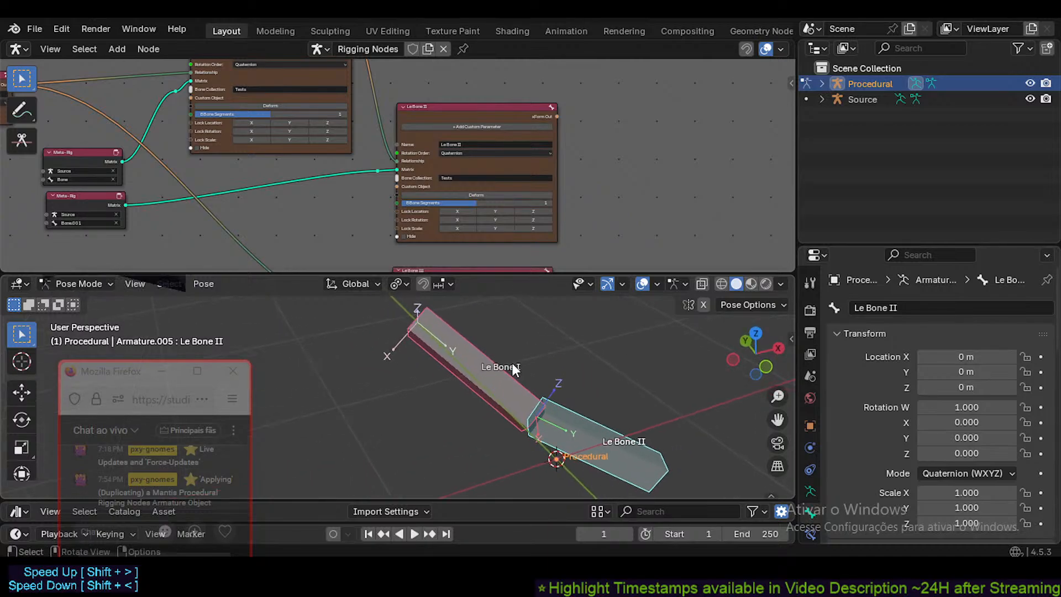
# - Compare the Source armature's bones with the Meta-Rig nodes that feed Le Bone I and Le Bone II
pyautogui.scroll(-3, 512, 367)
pyautogui.keyDown('shift'); pyautogui.moveTo(270, 391); pyautogui.dragTo(450, 430, button='middle'); pyautogui.keyUp('shift')
pyautogui.moveTo(146, 204); pyautogui.dragTo(282, 168, button='middle')
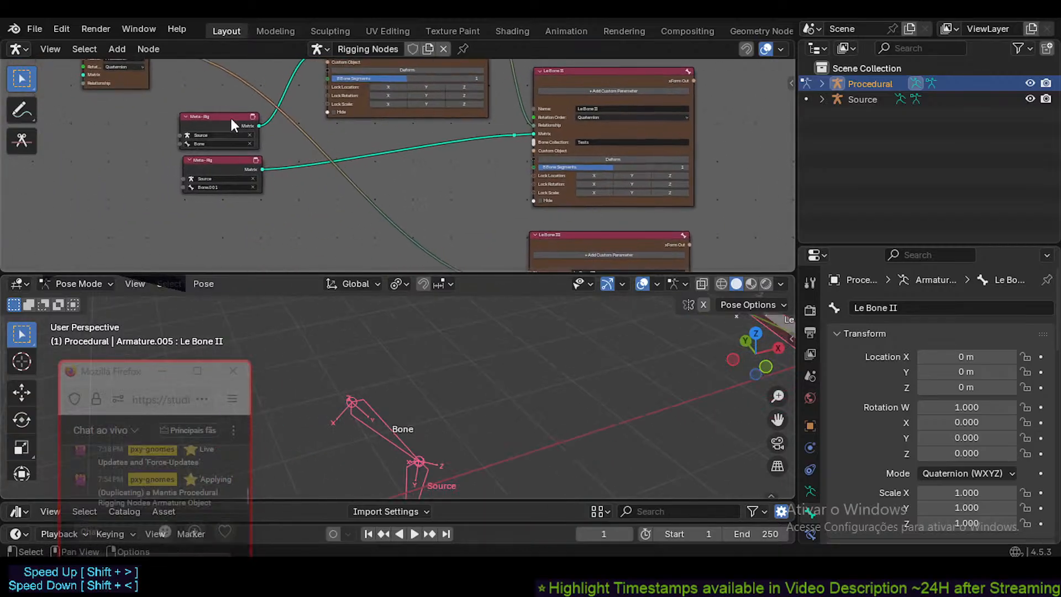
pyautogui.click(231, 121)
pyautogui.moveTo(491, 210); pyautogui.dragTo(401, 225, button='middle')
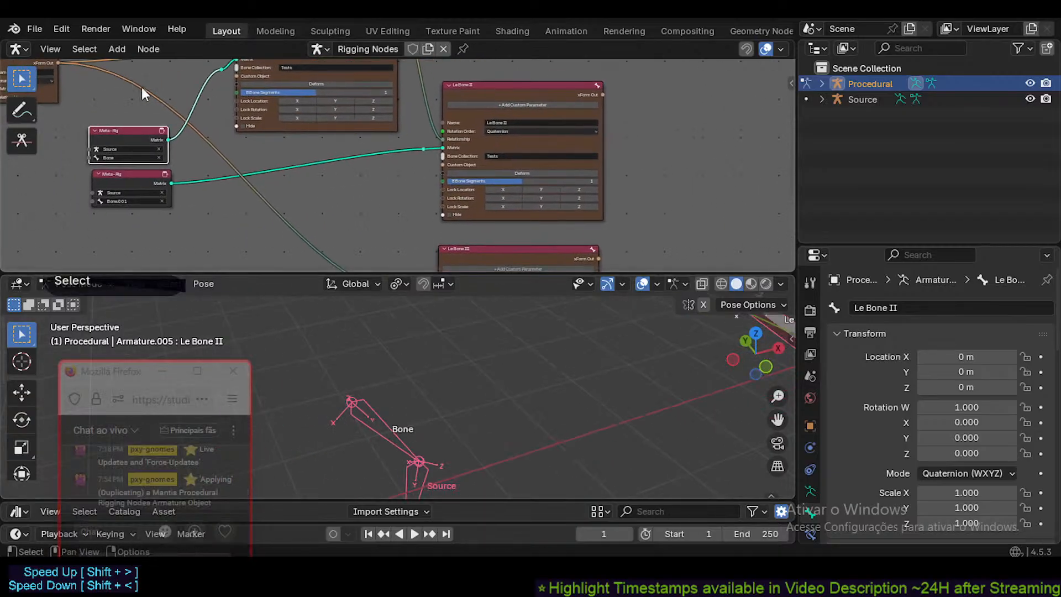
pyautogui.keyDown('shift'); pyautogui.moveTo(190, 74); pyautogui.dragTo(150, 100, button='middle'); pyautogui.keyUp('shift')
pyautogui.keyDown('shift'); pyautogui.moveTo(415, 188); pyautogui.dragTo(344, 135, button='middle'); pyautogui.keyUp('shift')
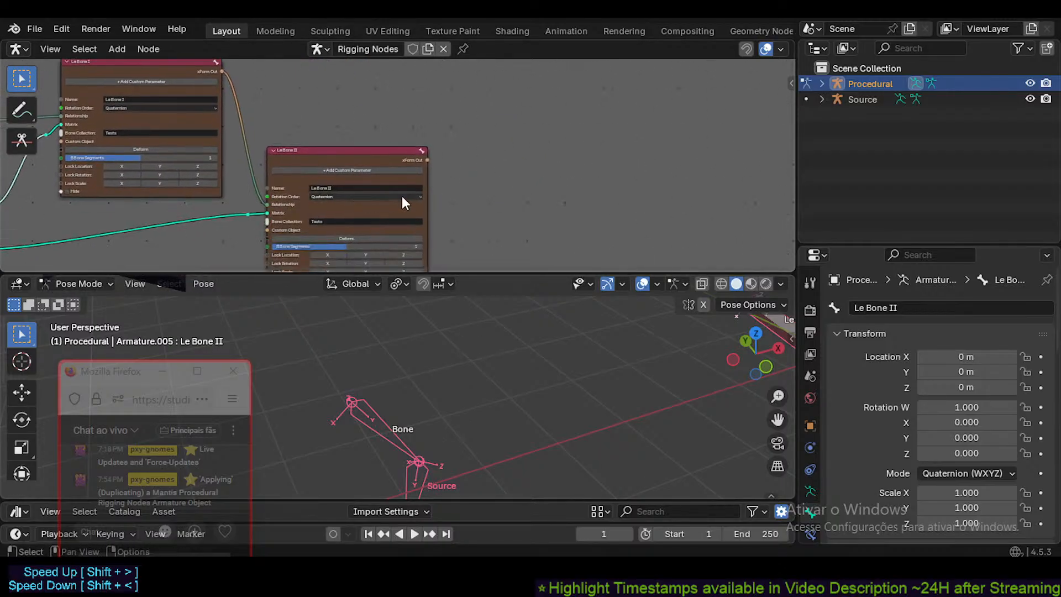
pyautogui.keyDown('shift'); pyautogui.moveTo(364, 218); pyautogui.dragTo(366, 157, button='middle'); pyautogui.keyUp('shift')
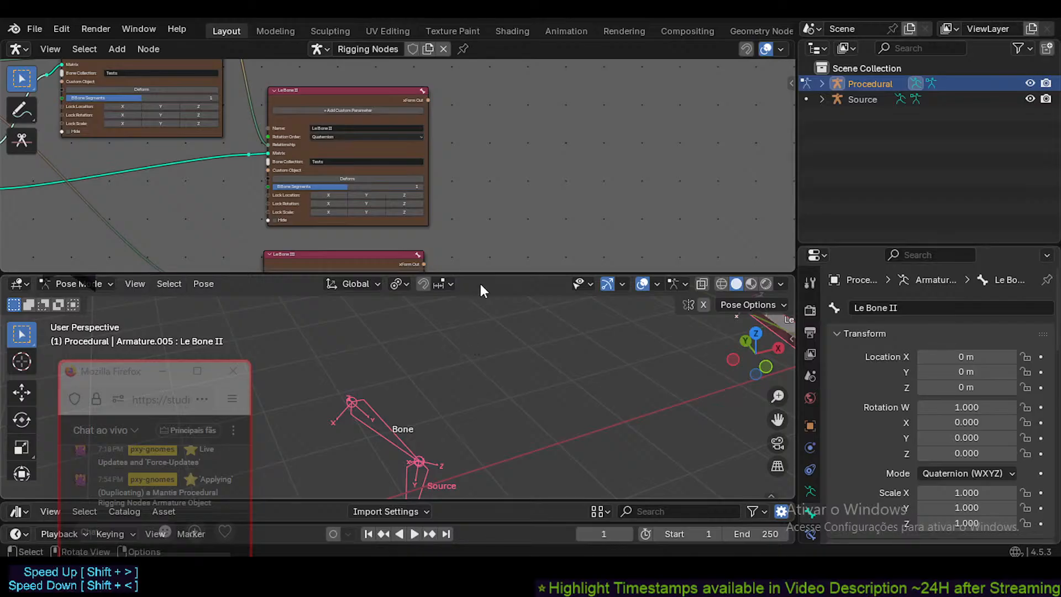
# - Show the Mantis Active Tree controls and examine Le Bone I's Relationship, Matrix and Custom Object inputs
pyautogui.press('n')
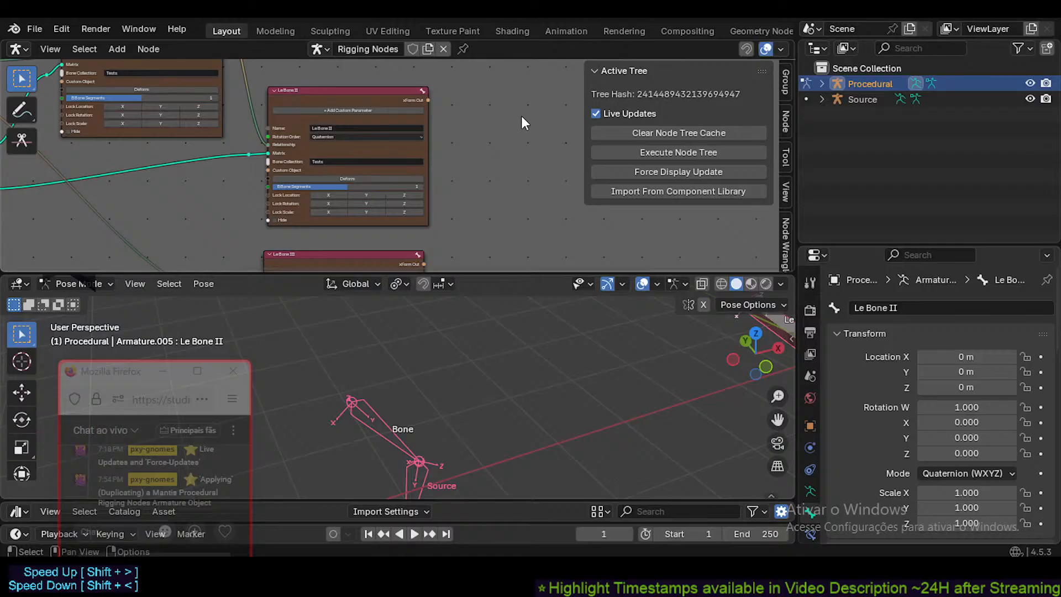
pyautogui.moveTo(265, 132); pyautogui.dragTo(407, 189, button='middle')
pyautogui.scroll(-3, 318, 155)
pyautogui.moveTo(270, 177)
pyautogui.mouseDown(button='middle')
pyautogui.moveTo(405, 217)
pyautogui.moveTo(327, 166)
pyautogui.moveTo(255, 171)
pyautogui.mouseUp(button='middle')
pyautogui.scroll(3, 177, 180)
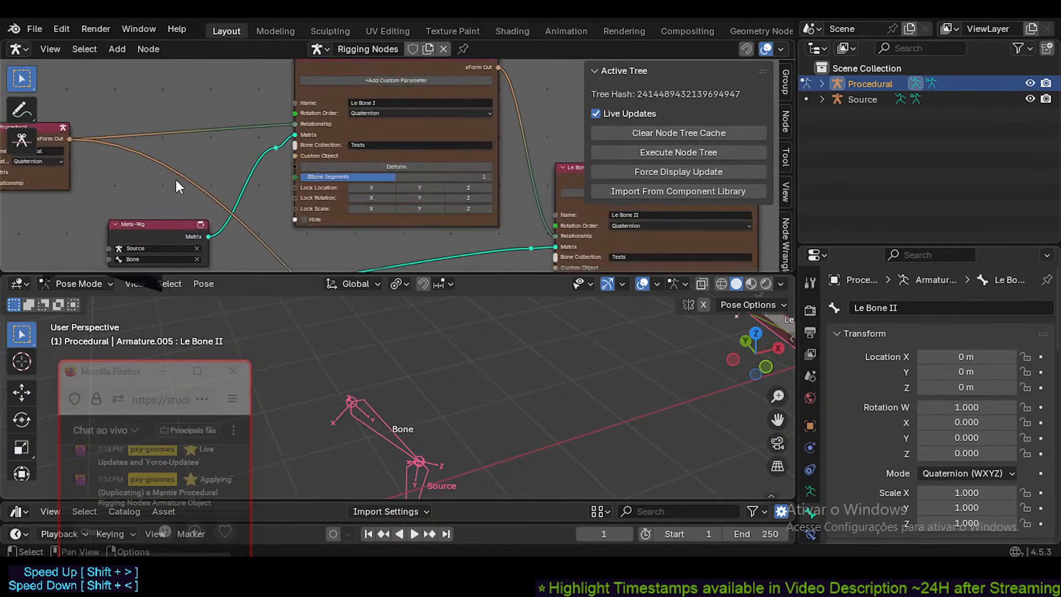
pyautogui.moveTo(176, 180); pyautogui.dragTo(154, 165, button='middle')
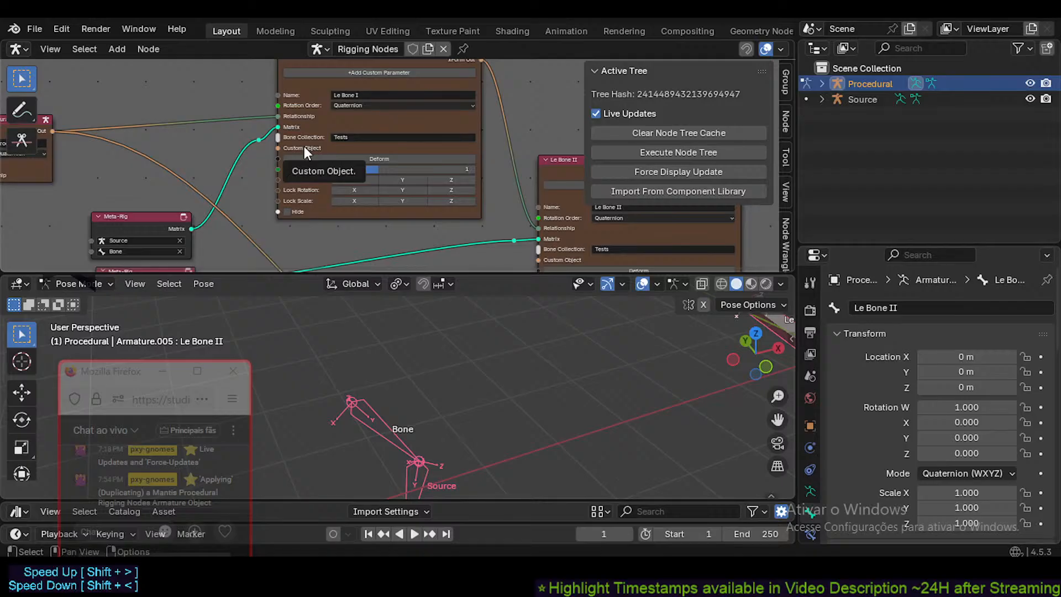
# - Hide the node editor's sidebar, enlarge the editor in both directions and move the floating chat window off the 3D view
pyautogui.press('n')
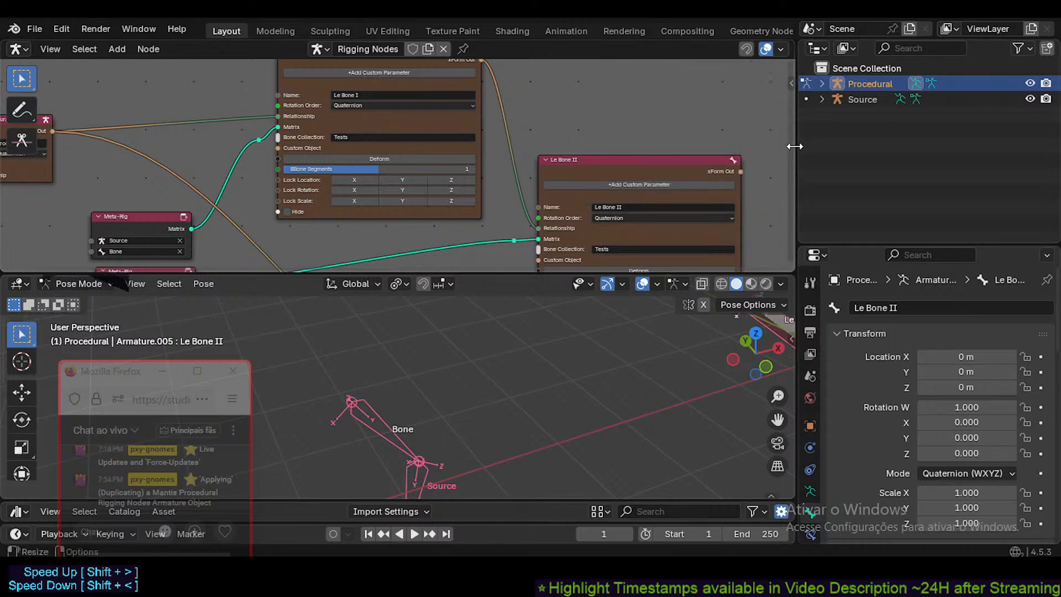
pyautogui.moveTo(795, 193); pyautogui.dragTo(828, 193)
pyautogui.moveTo(456, 275); pyautogui.dragTo(431, 284)
pyautogui.moveTo(113, 374); pyautogui.dragTo(796, 171)
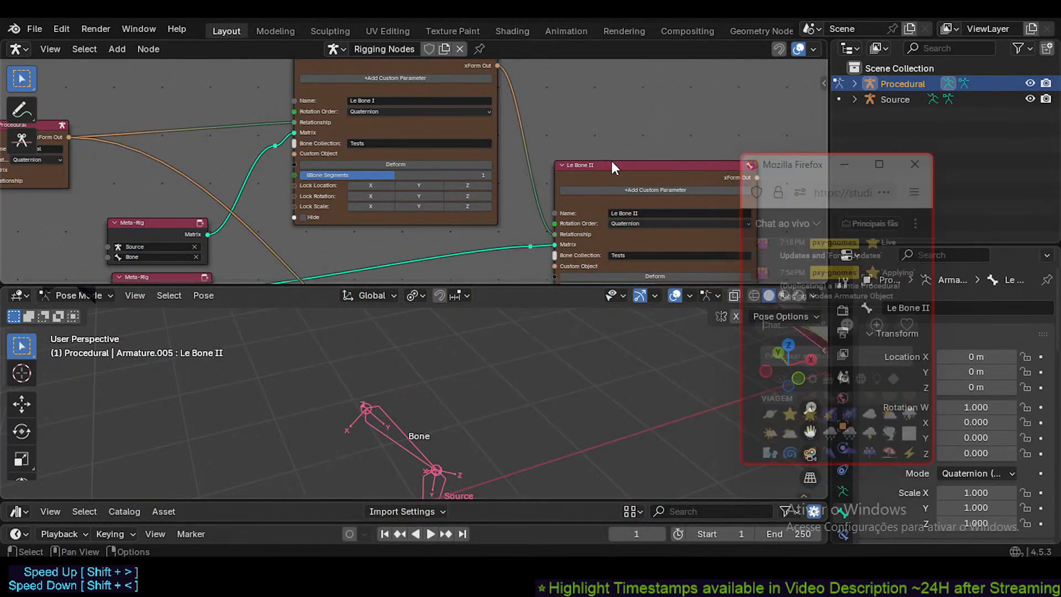
# - Shift the Le Bone II node and the reroute point on its Matrix link slightly down in a taller node editor
pyautogui.moveTo(612, 162); pyautogui.dragTo(611, 173)
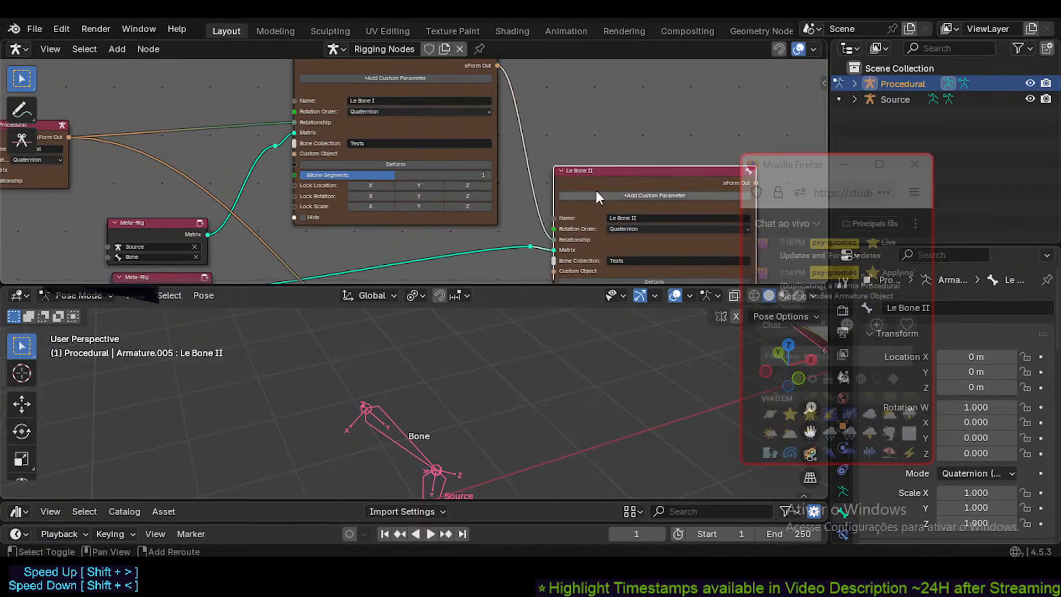
pyautogui.moveTo(595, 190); pyautogui.dragTo(458, 176, button='middle')
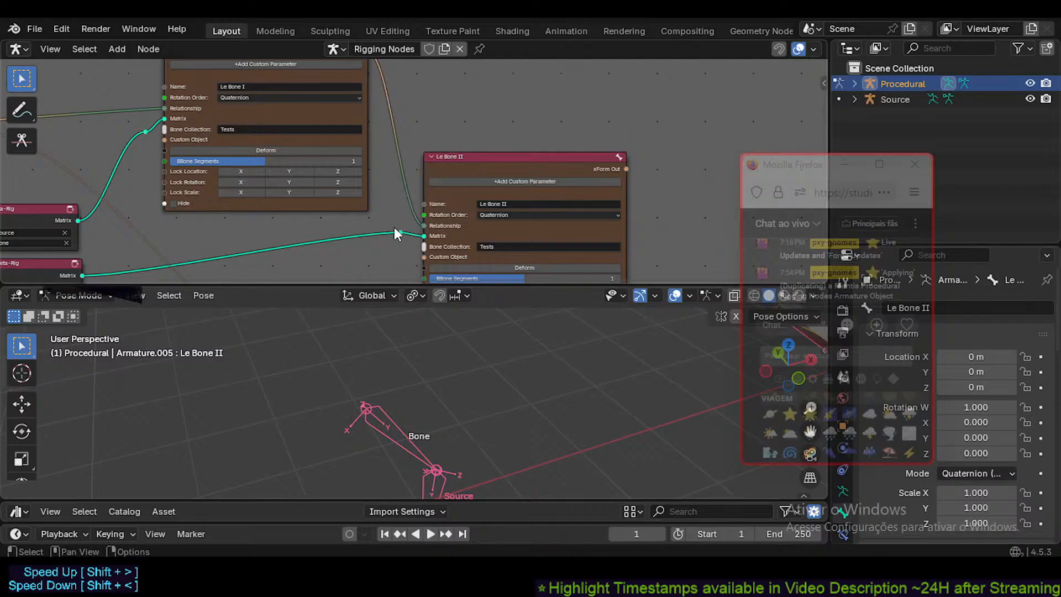
pyautogui.moveTo(395, 233); pyautogui.dragTo(382, 252)
pyautogui.moveTo(488, 285); pyautogui.dragTo(482, 340)
pyautogui.moveTo(410, 278); pyautogui.dragTo(408, 240, button='middle')
pyautogui.scroll(2, 415, 241)
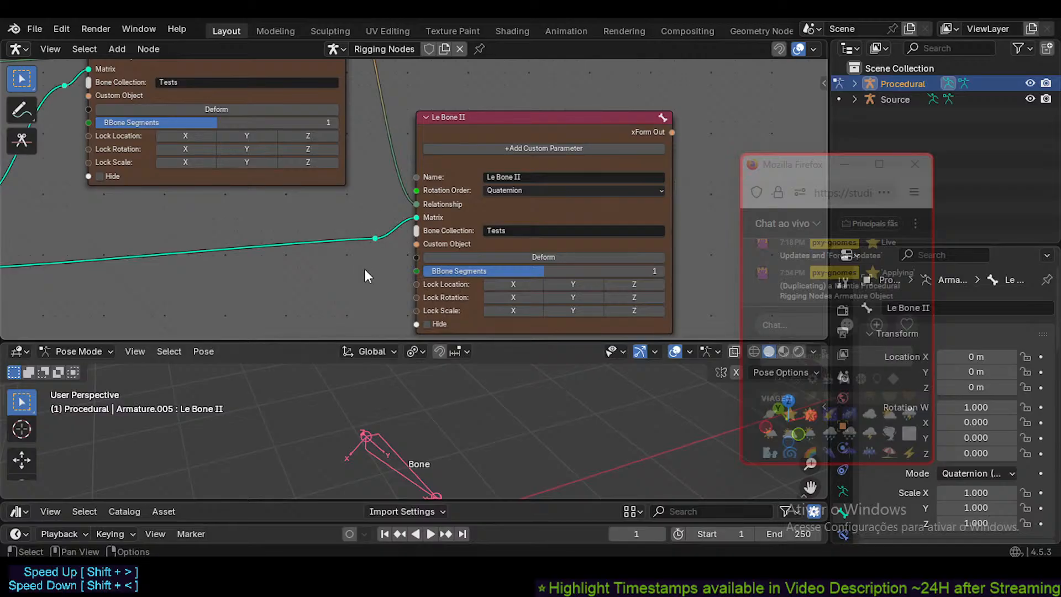
# - Examine the Source bones and the generated Procedural bones in a temporarily enlarged 3D view
pyautogui.scroll(-2, 364, 269)
pyautogui.moveTo(363, 268); pyautogui.dragTo(422, 157, button='middle')
pyautogui.moveTo(406, 340); pyautogui.dragTo(459, 174)
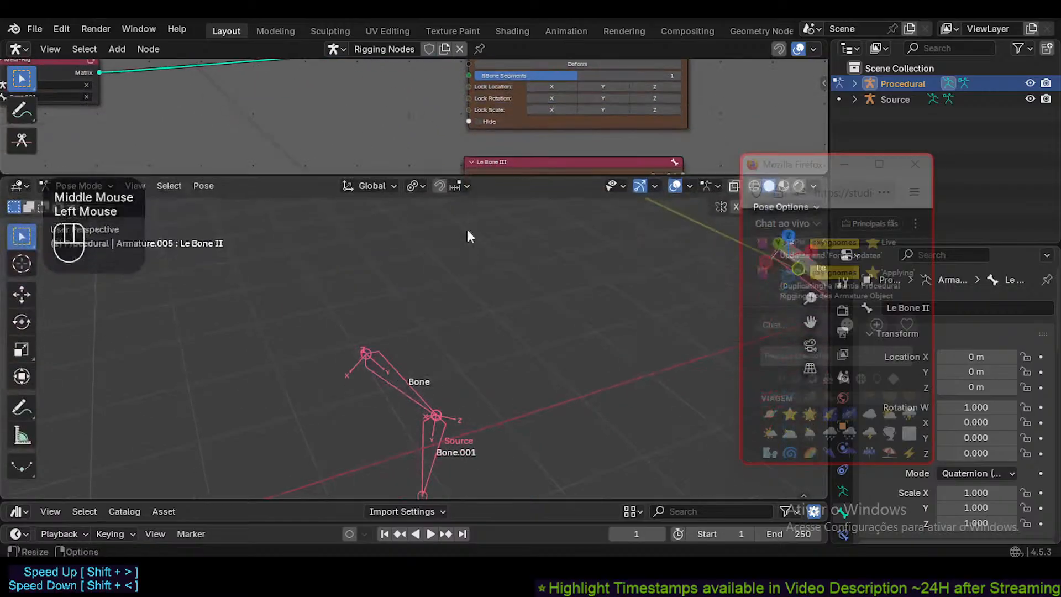
pyautogui.scroll(-2, 456, 329)
pyautogui.keyDown('shift'); pyautogui.moveTo(456, 329); pyautogui.dragTo(415, 430, button='middle'); pyautogui.keyUp('shift')
pyautogui.moveTo(450, 175); pyautogui.dragTo(464, 344)
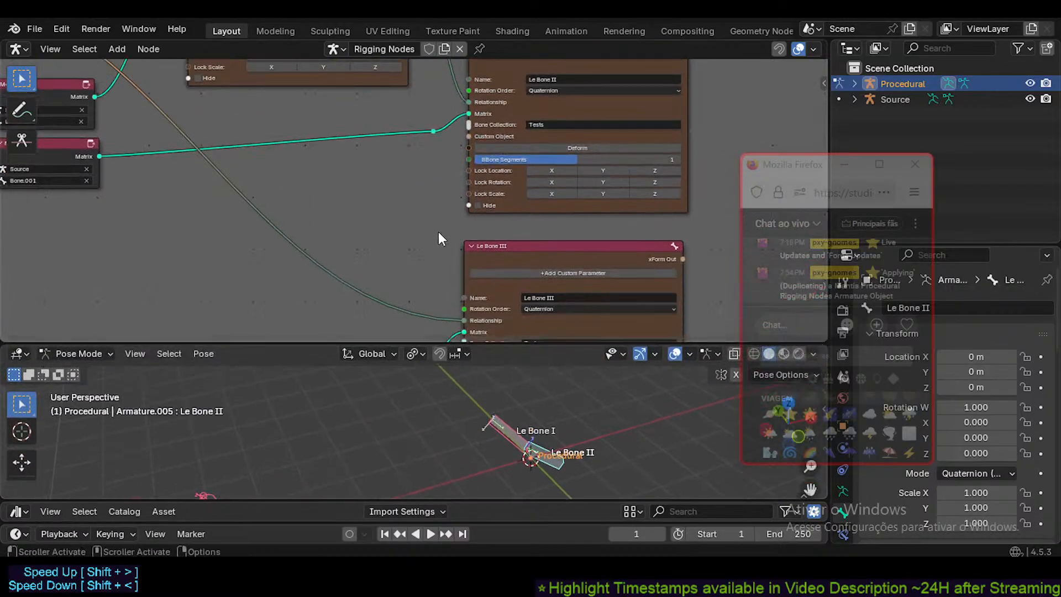
# - Review the node connections from Procedural and the two Meta-Rig nodes through Le Bone I, Le Bone II and Le Bone III
pyautogui.moveTo(444, 191); pyautogui.dragTo(469, 289, button='middle')
pyautogui.scroll(-5, 469, 289)
pyautogui.moveTo(338, 274); pyautogui.dragTo(496, 222, button='middle')
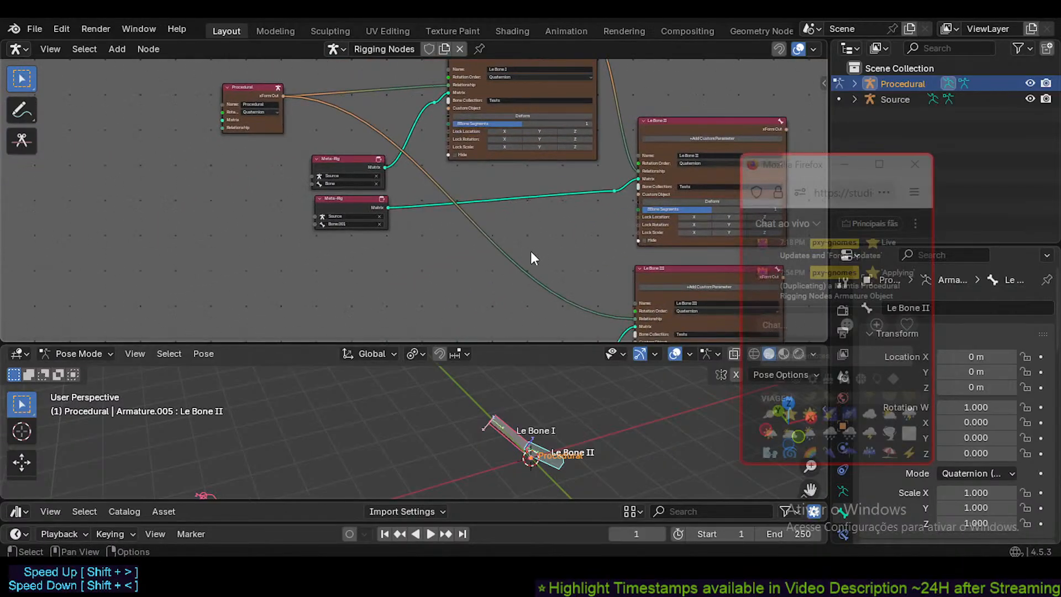
pyautogui.moveTo(462, 190); pyautogui.dragTo(413, 207, button='middle')
pyautogui.moveTo(507, 237); pyautogui.dragTo(409, 220, button='middle')
pyautogui.scroll(4, 442, 227)
pyautogui.moveTo(630, 295); pyautogui.dragTo(510, 324, button='middle')
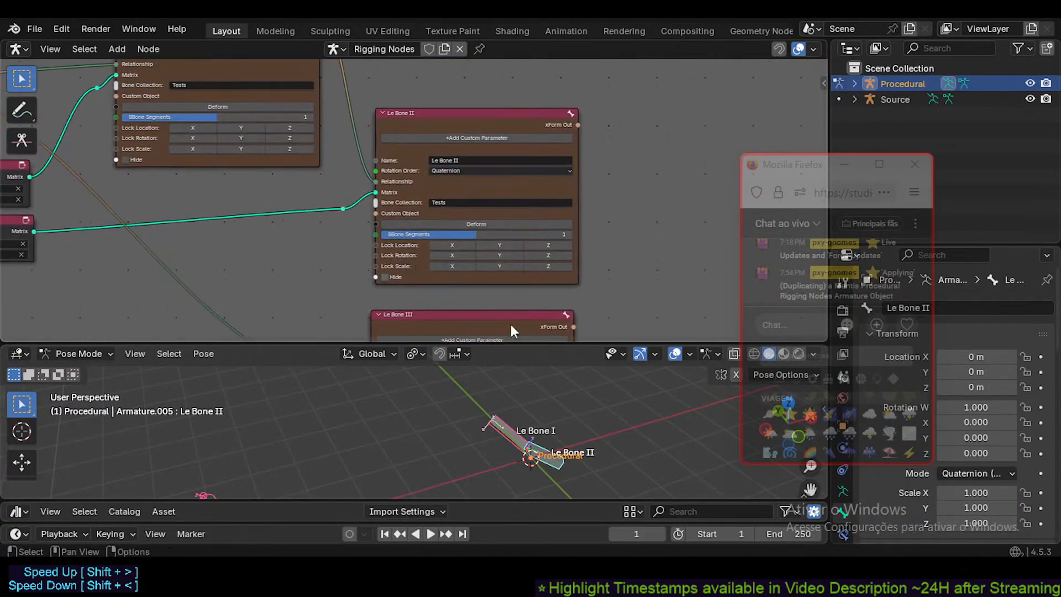
pyautogui.moveTo(538, 186); pyautogui.dragTo(413, 190, button='middle')
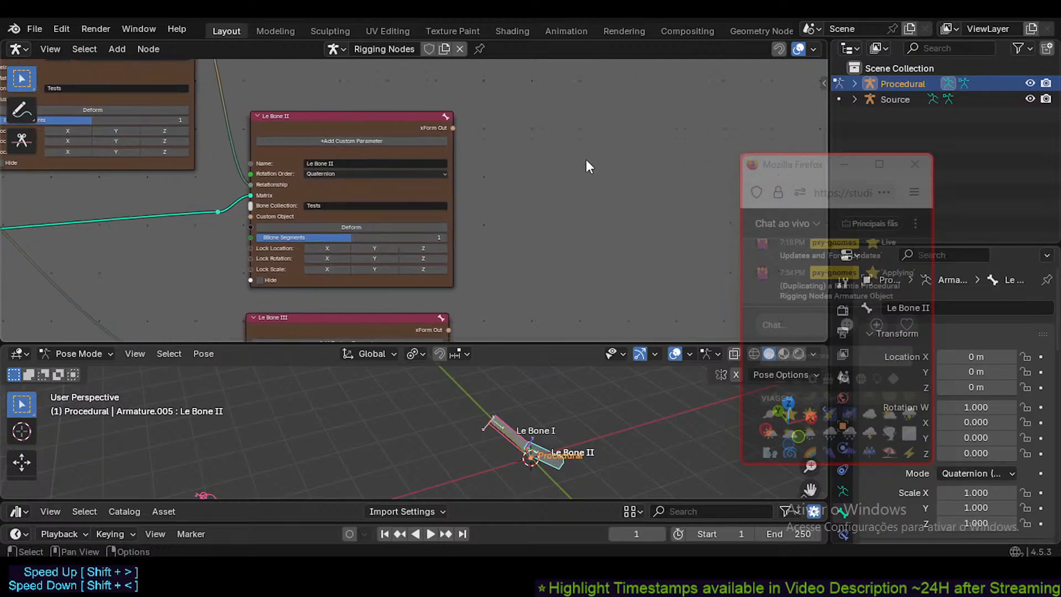
pyautogui.moveTo(402, 264); pyautogui.dragTo(471, 320, button='middle')
pyautogui.moveTo(351, 216); pyautogui.dragTo(334, 132, button='middle')
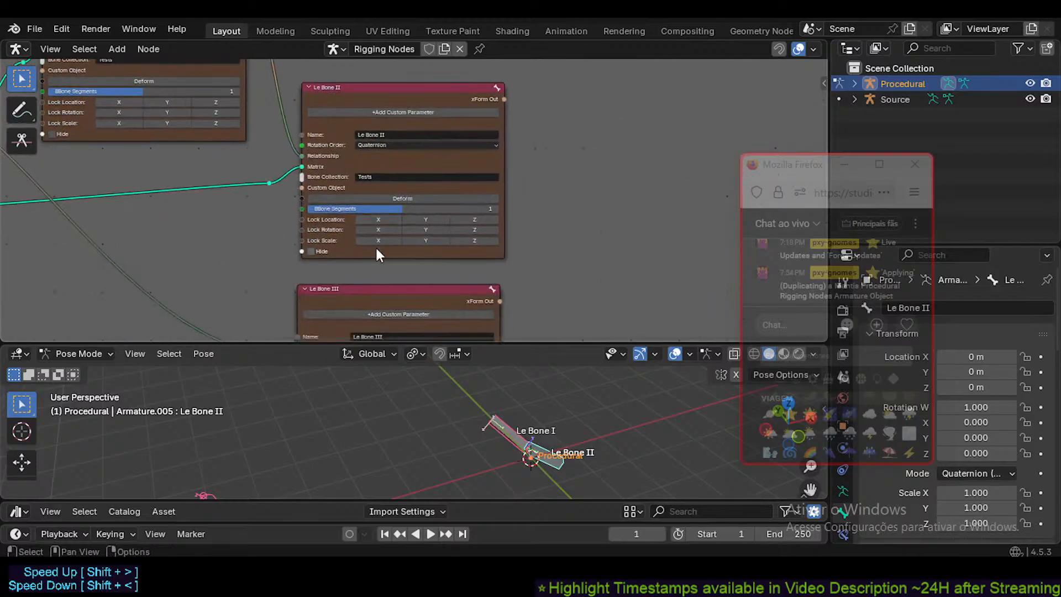
pyautogui.keyDown('shift'); pyautogui.moveTo(562, 285); pyautogui.dragTo(564, 241, button='middle'); pyautogui.keyUp('shift')
pyautogui.keyDown('shift'); pyautogui.moveTo(467, 285); pyautogui.dragTo(583, 230, button='middle'); pyautogui.keyUp('shift')
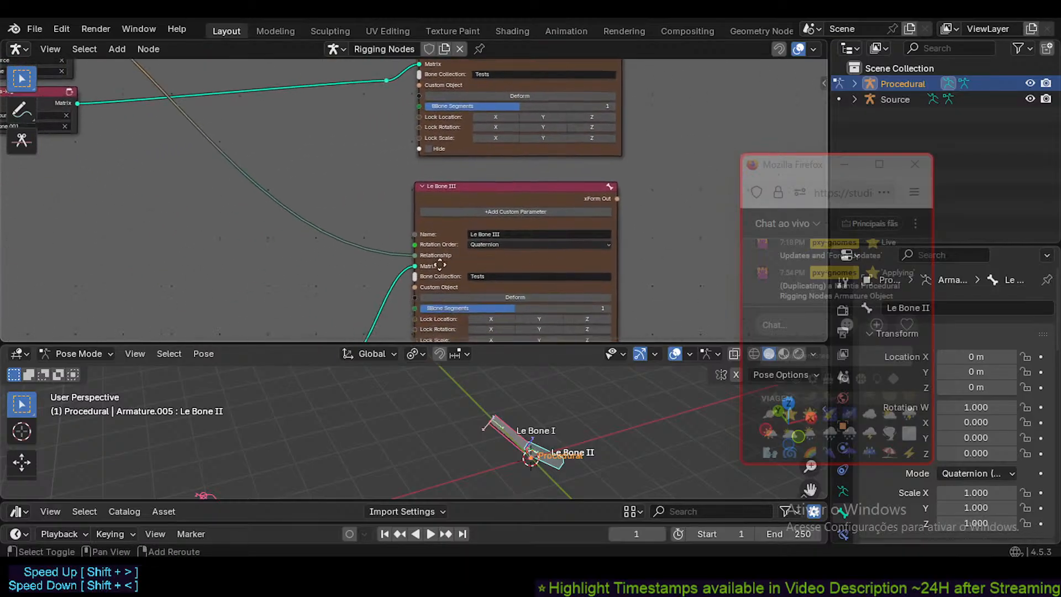
# - Examine Le Bone III's Set Matrix Location input alongside that bone's placement in the 3D view
pyautogui.moveTo(440, 265); pyautogui.dragTo(356, 204, button='middle')
pyautogui.moveTo(405, 342); pyautogui.dragTo(404, 240)
pyautogui.moveTo(400, 382); pyautogui.dragTo(427, 372, button='middle')
pyautogui.moveTo(303, 168); pyautogui.dragTo(276, 100, button='middle')
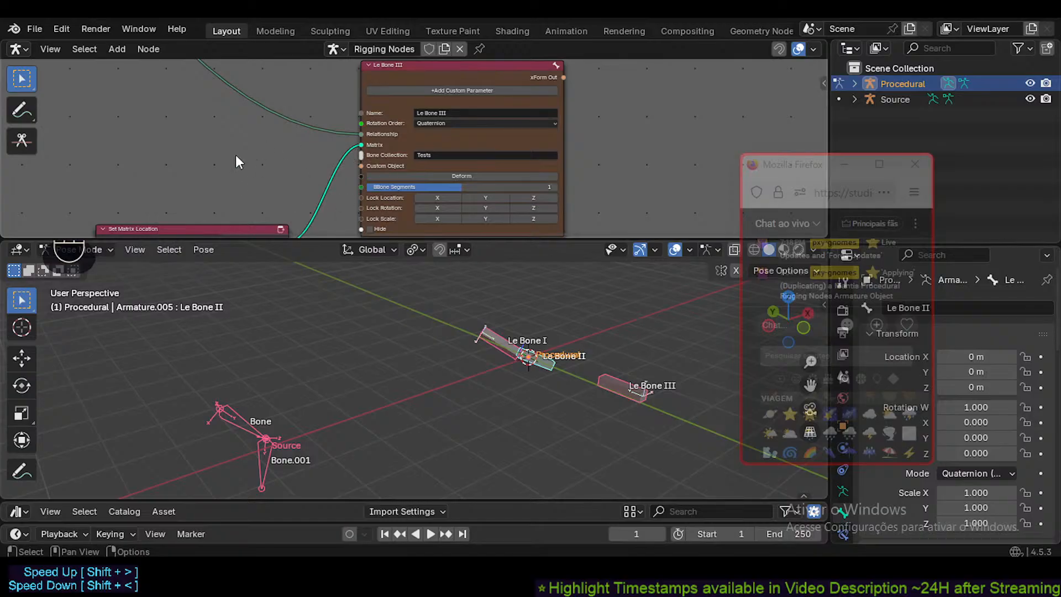
pyautogui.keyDown('shift'); pyautogui.moveTo(289, 150); pyautogui.dragTo(380, 199, button='middle'); pyautogui.keyUp('shift')
pyautogui.scroll(-1, 314, 154)
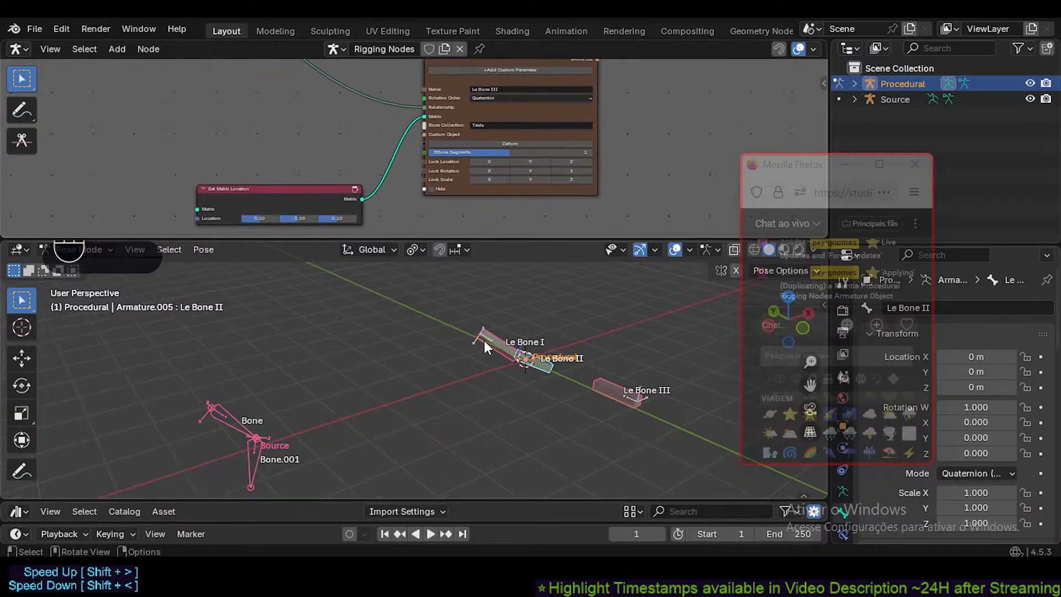
pyautogui.moveTo(484, 340); pyautogui.dragTo(390, 267, button='middle')
pyautogui.scroll(-1, 335, 189)
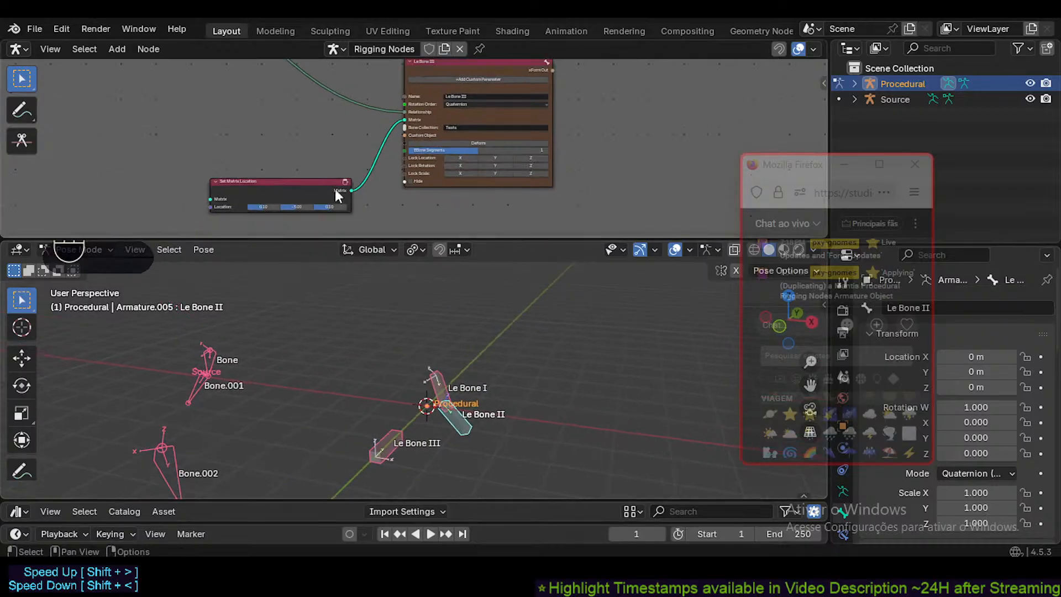
# - Select the Meta-Rig and Le Bone nodes together and enlarge the node editor around them
pyautogui.moveTo(354, 239); pyautogui.dragTo(355, 287)
pyautogui.keyDown('shift'); pyautogui.moveTo(320, 167); pyautogui.dragTo(355, 280, button='middle'); pyautogui.keyUp('shift')
pyautogui.keyDown('shift'); pyautogui.moveTo(363, 204); pyautogui.dragTo(371, 277, button='middle'); pyautogui.keyUp('shift')
pyautogui.keyDown('shift'); pyautogui.moveTo(358, 175); pyautogui.dragTo(384, 211, button='middle'); pyautogui.keyUp('shift')
pyautogui.moveTo(388, 266); pyautogui.dragTo(368, 177, button='middle')
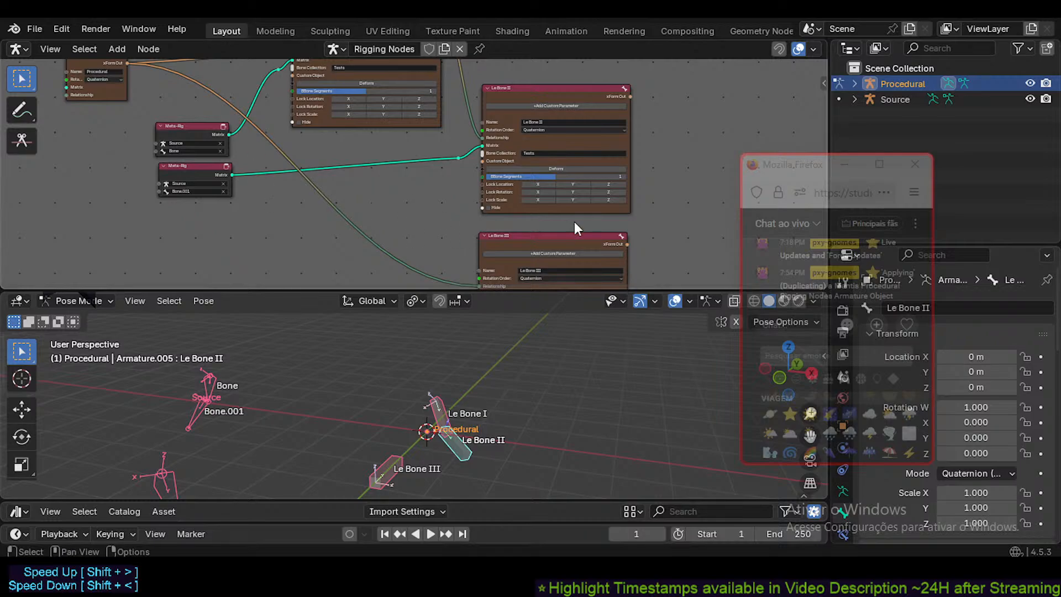
pyautogui.moveTo(210, 62); pyautogui.dragTo(683, 272)
pyautogui.moveTo(447, 313); pyautogui.dragTo(447, 316)
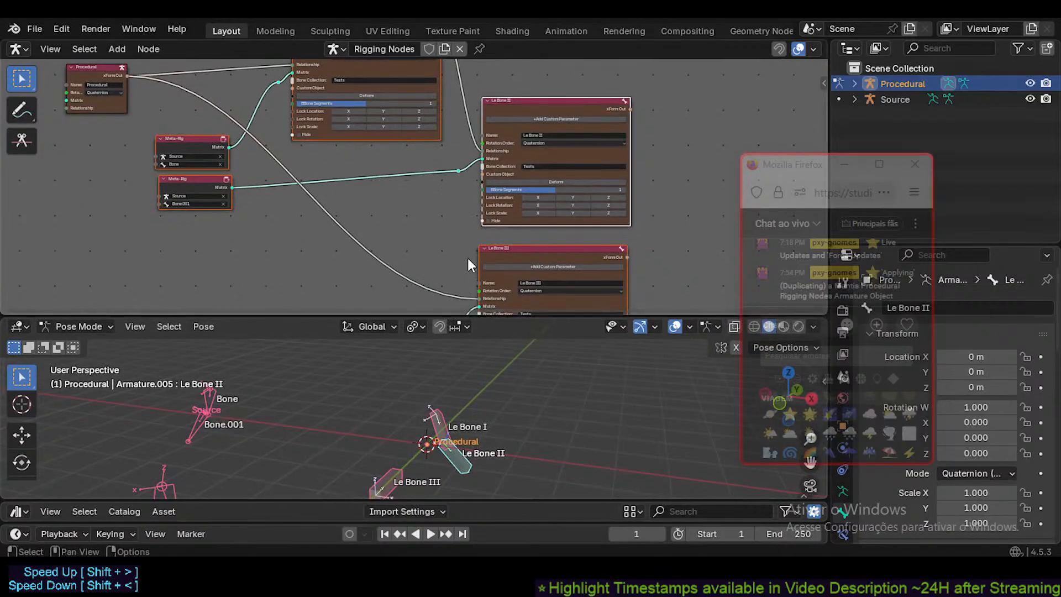
pyautogui.moveTo(462, 312); pyautogui.dragTo(459, 363)
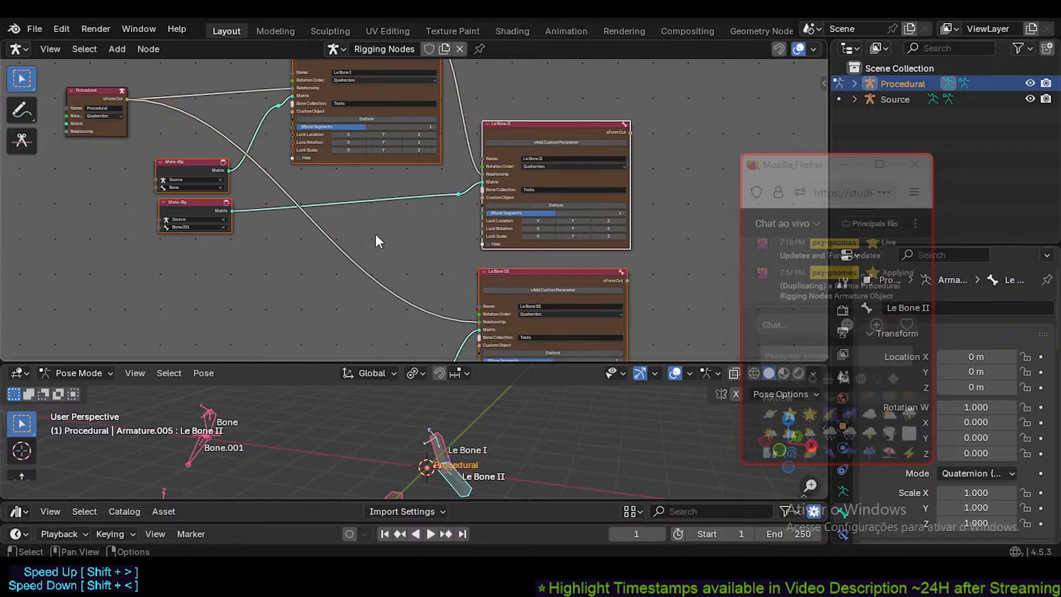
# - Compare the Source bones and generated Procedural bones in the 3D view with the Meta-Rig, Le Bone and Set Matrix Location nodes
pyautogui.scroll(6, 224, 446)
pyautogui.keyDown('shift'); pyautogui.moveTo(195, 437); pyautogui.dragTo(231, 457, button='middle'); pyautogui.keyUp('shift')
pyautogui.scroll(-2, 235, 407)
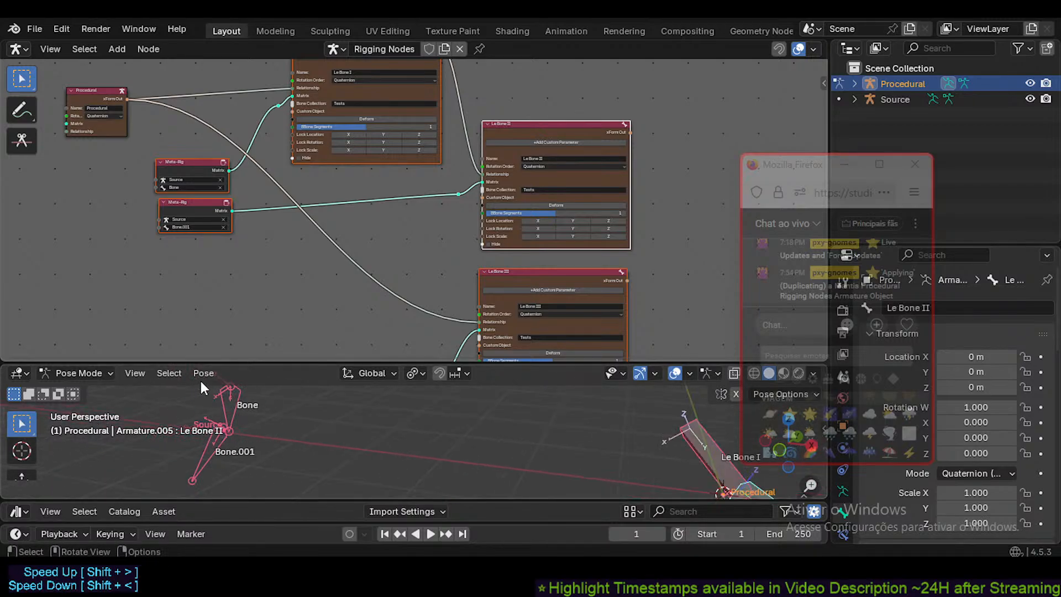
pyautogui.keyDown('shift'); pyautogui.moveTo(466, 429); pyautogui.dragTo(255, 456, button='middle'); pyautogui.keyUp('shift')
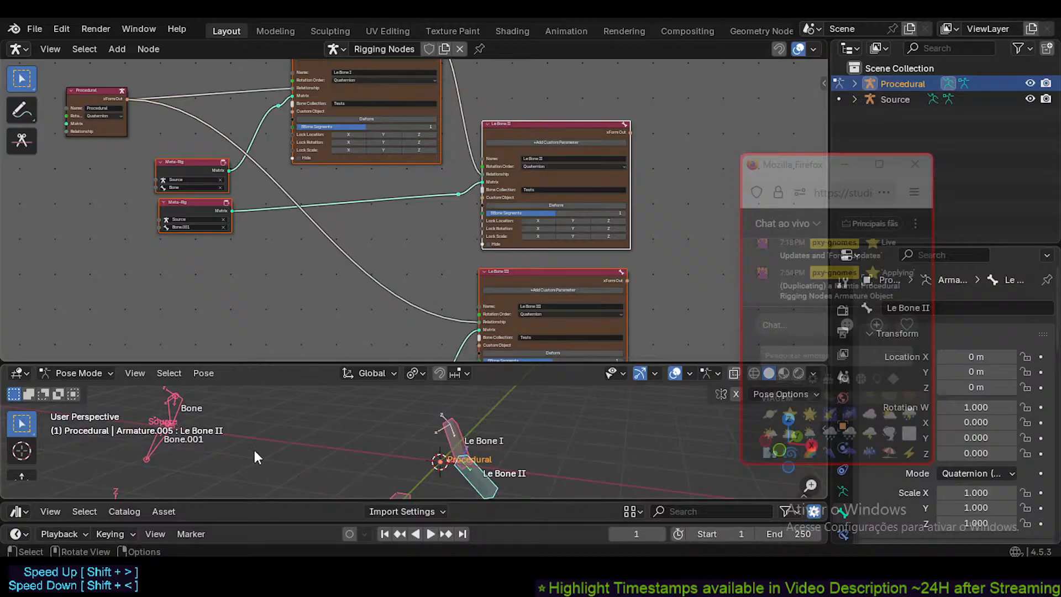
pyautogui.keyDown('shift'); pyautogui.moveTo(377, 142); pyautogui.dragTo(296, 209, button='middle'); pyautogui.keyUp('shift')
pyautogui.scroll(-4, 297, 209)
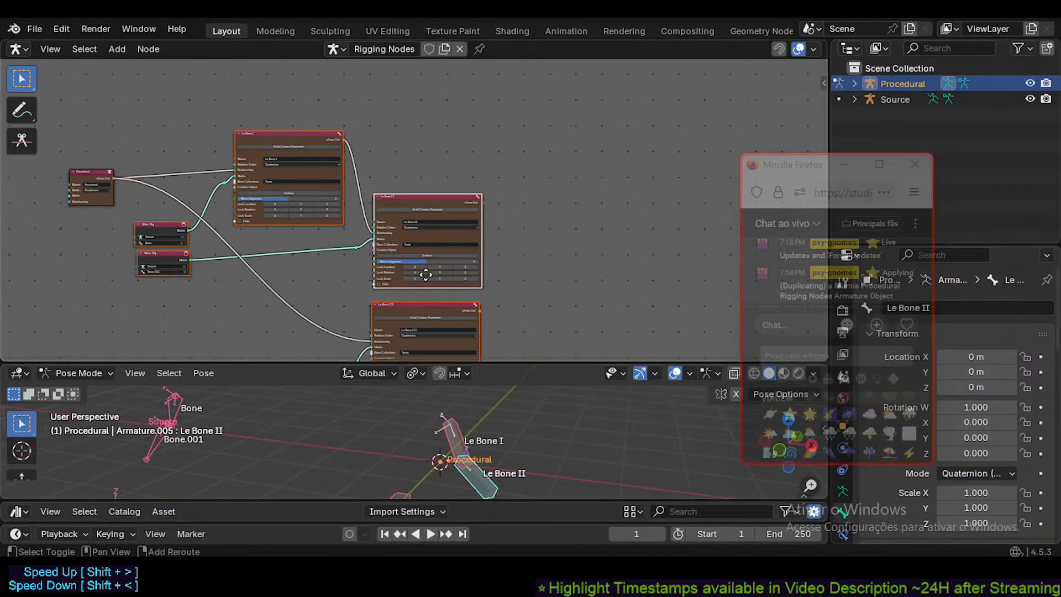
pyautogui.keyDown('shift'); pyautogui.moveTo(425, 274); pyautogui.dragTo(369, 214, button='middle'); pyautogui.keyUp('shift')
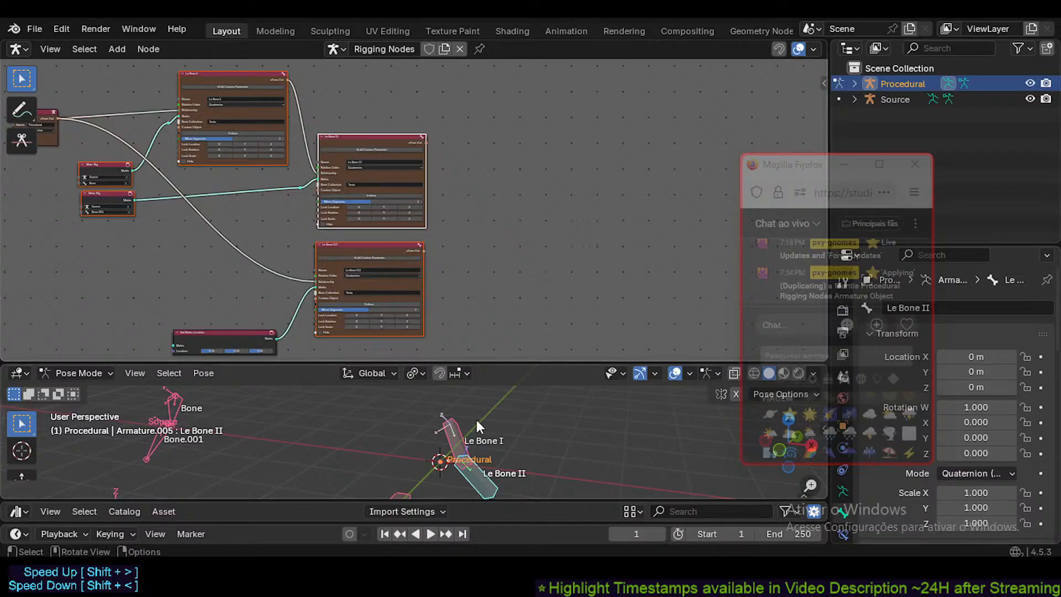
pyautogui.moveTo(432, 244); pyautogui.dragTo(423, 222, button='middle')
pyautogui.scroll(-2, 423, 222)
# - Enlarge the 3D view and trace the links from Procedural and the Meta-Rig nodes into Le Bone I, II and III
pyautogui.moveTo(502, 363); pyautogui.dragTo(500, 312)
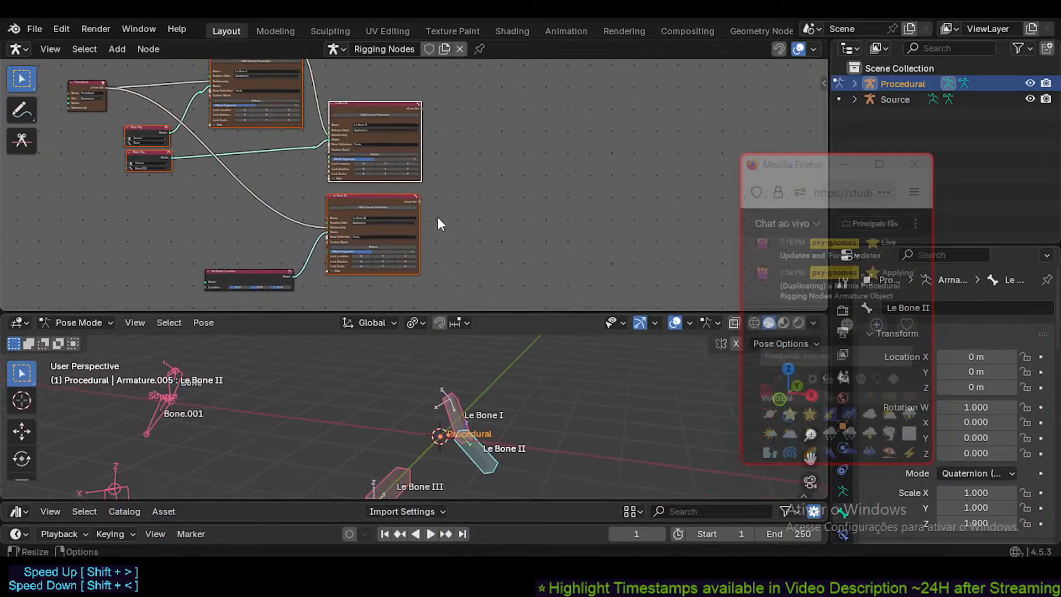
pyautogui.moveTo(87, 113); pyautogui.dragTo(251, 77, button='middle')
pyautogui.scroll(3, 393, 152)
pyautogui.moveTo(448, 152); pyautogui.dragTo(392, 242, button='middle')
pyautogui.scroll(-3, 422, 223)
pyautogui.scroll(3, 389, 207)
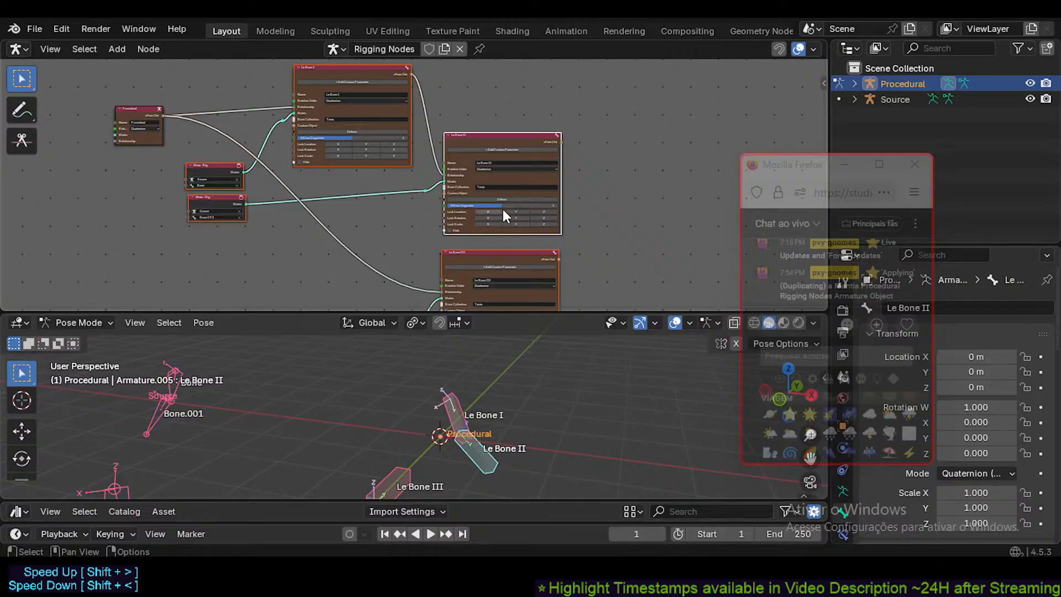
pyautogui.moveTo(513, 234); pyautogui.dragTo(496, 226, button='middle')
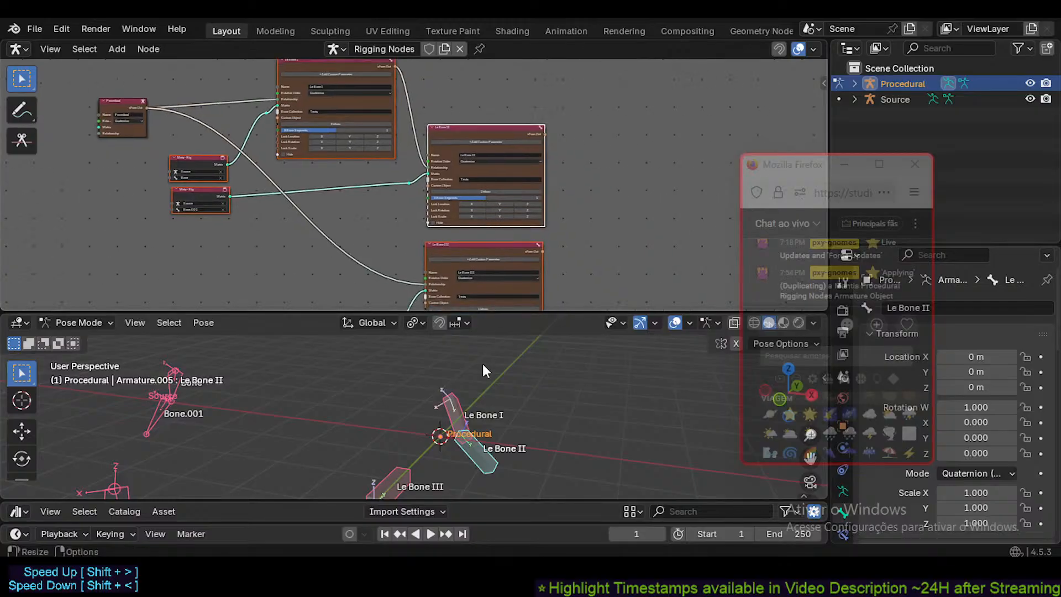
pyautogui.moveTo(475, 374); pyautogui.dragTo(392, 391, button='middle')
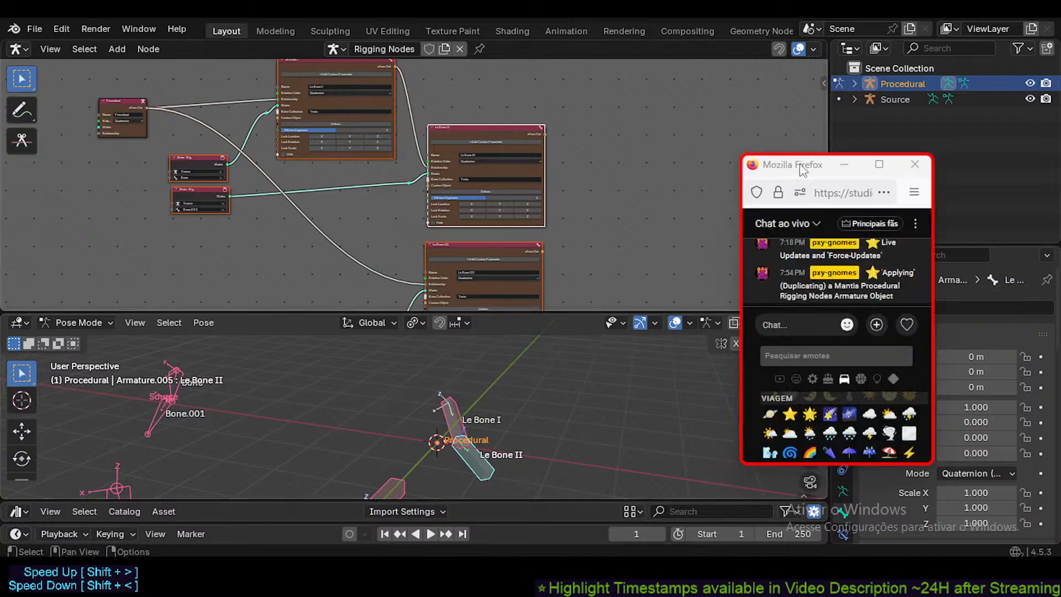
# - Move the live chat window aside and inspect Le Bone I and Le Bone II beside the Source bones from other angles
pyautogui.moveTo(843, 174); pyautogui.dragTo(922, 207)
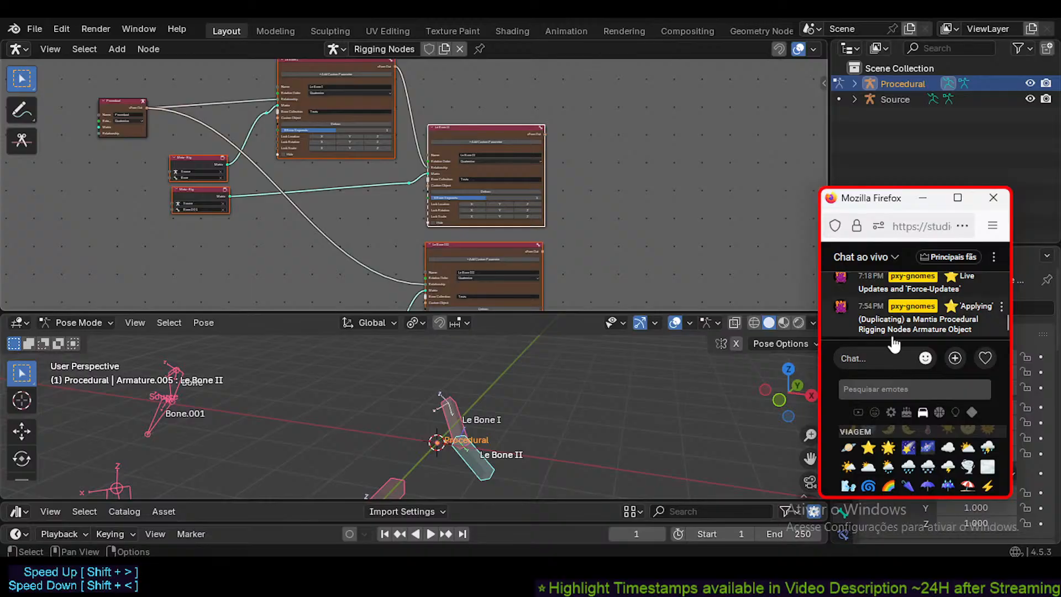
pyautogui.hotkey('alt', 'Tab')
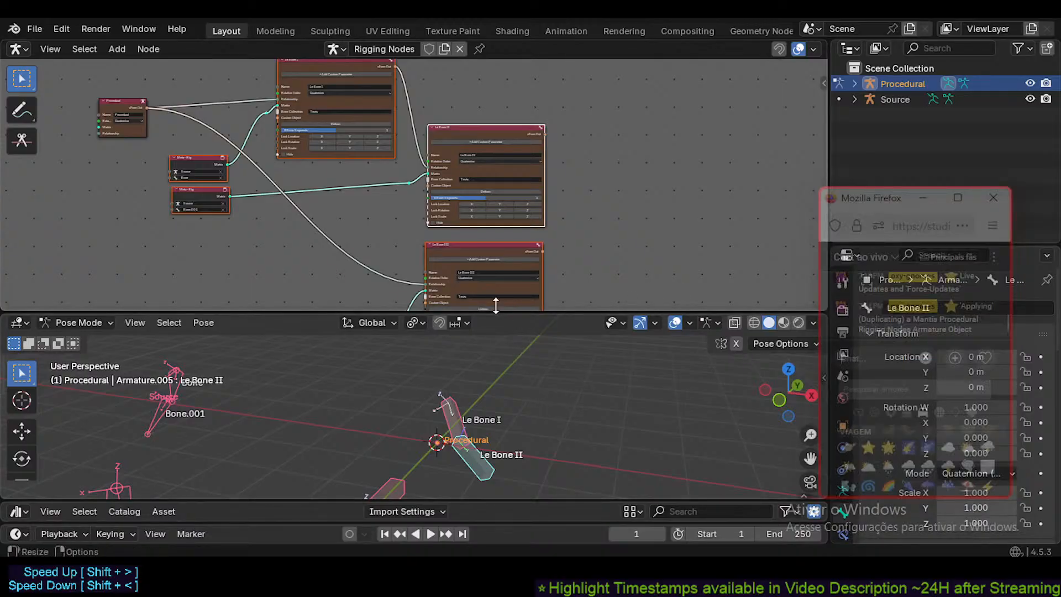
pyautogui.moveTo(449, 423); pyautogui.dragTo(362, 392, button='middle')
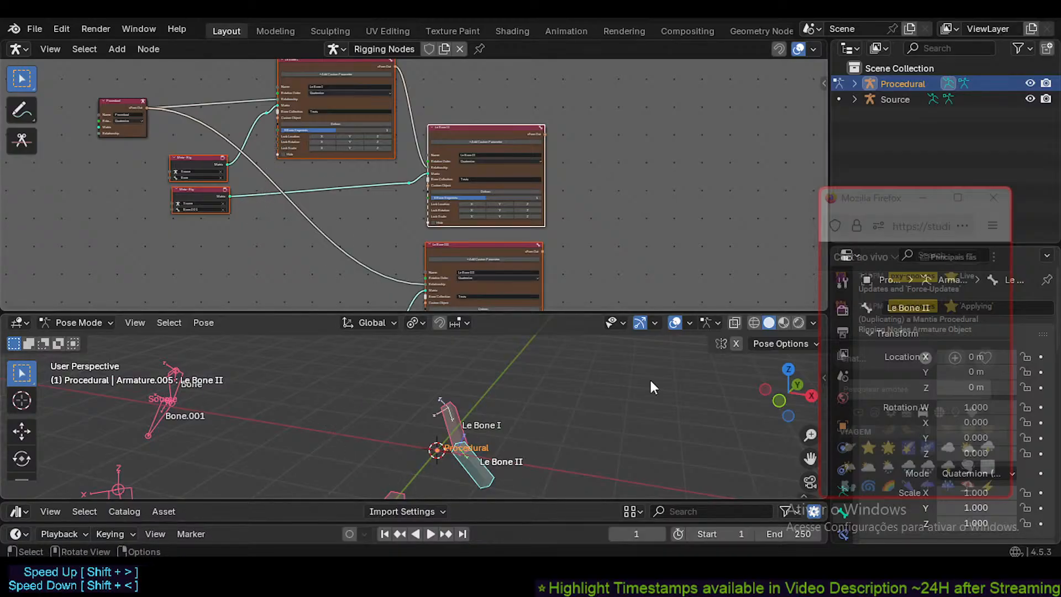
pyautogui.moveTo(427, 437)
pyautogui.mouseDown(button='middle')
pyautogui.moveTo(414, 433)
pyautogui.moveTo(427, 436)
pyautogui.mouseUp(button='middle')
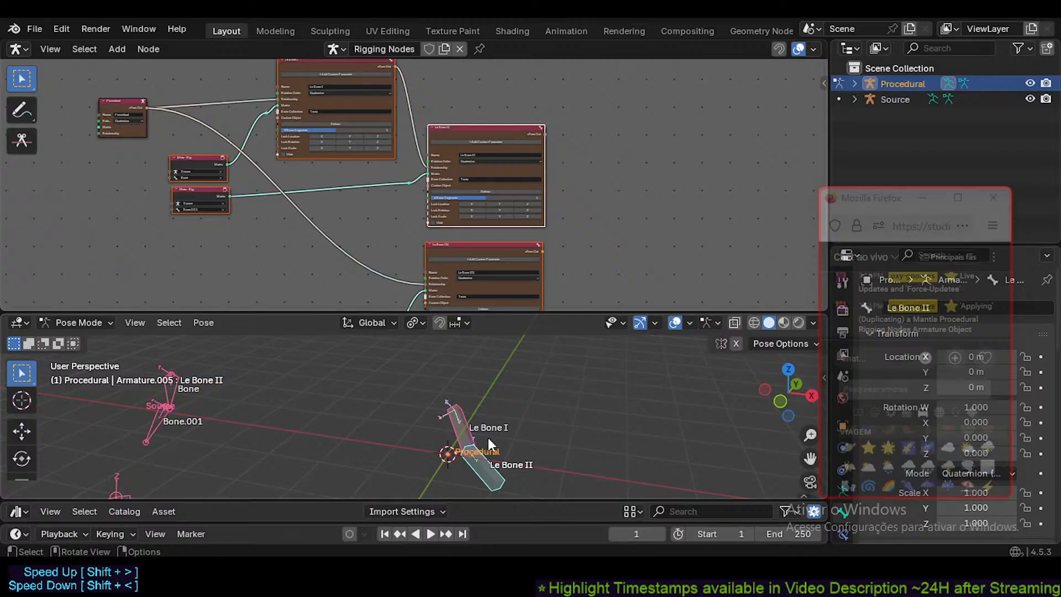
pyautogui.moveTo(425, 419); pyautogui.dragTo(486, 363, button='middle')
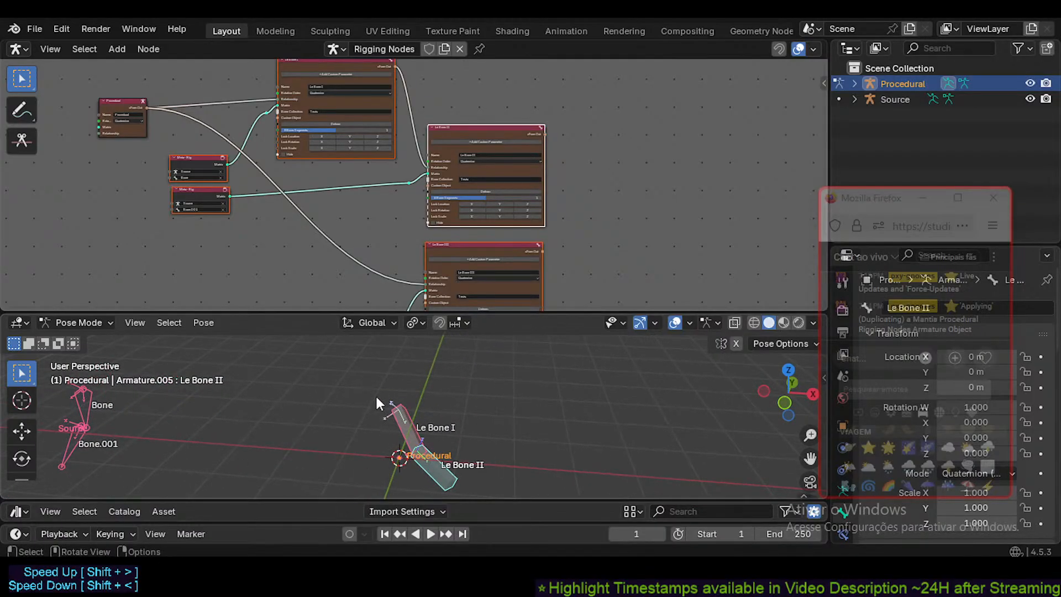
# - Enlarge the node editor and examine the relationship and Meta-Rig matrix links feeding Le Bone I and Le Bone II
pyautogui.moveTo(412, 312); pyautogui.dragTo(395, 366)
pyautogui.keyDown('shift'); pyautogui.moveTo(319, 296); pyautogui.dragTo(375, 290, button='middle'); pyautogui.keyUp('shift')
pyautogui.scroll(-2, 346, 257)
pyautogui.keyDown('shift'); pyautogui.moveTo(437, 311); pyautogui.dragTo(395, 296, button='middle'); pyautogui.keyUp('shift')
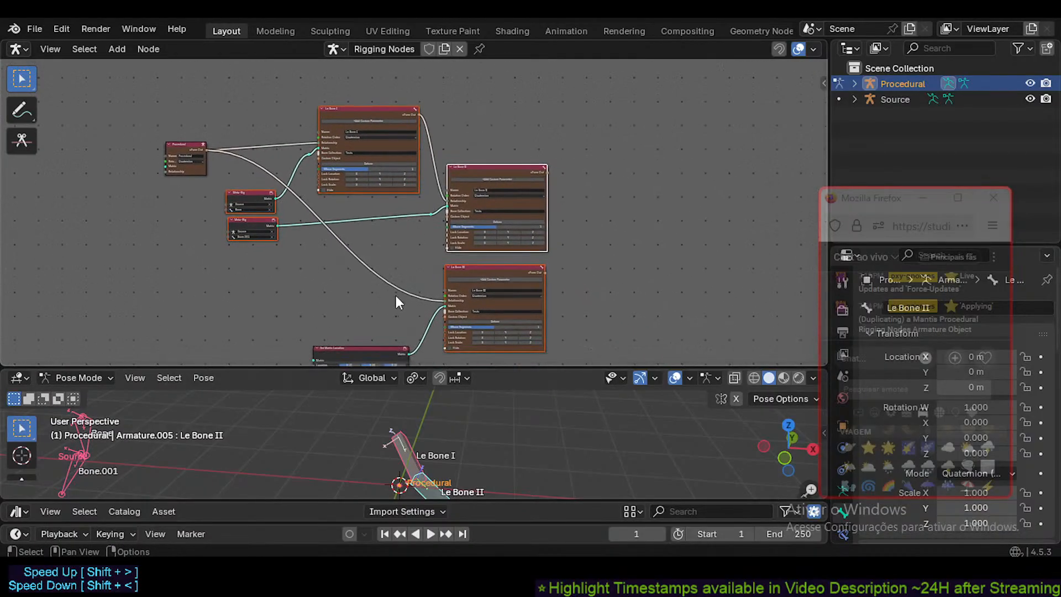
pyautogui.scroll(3, 396, 296)
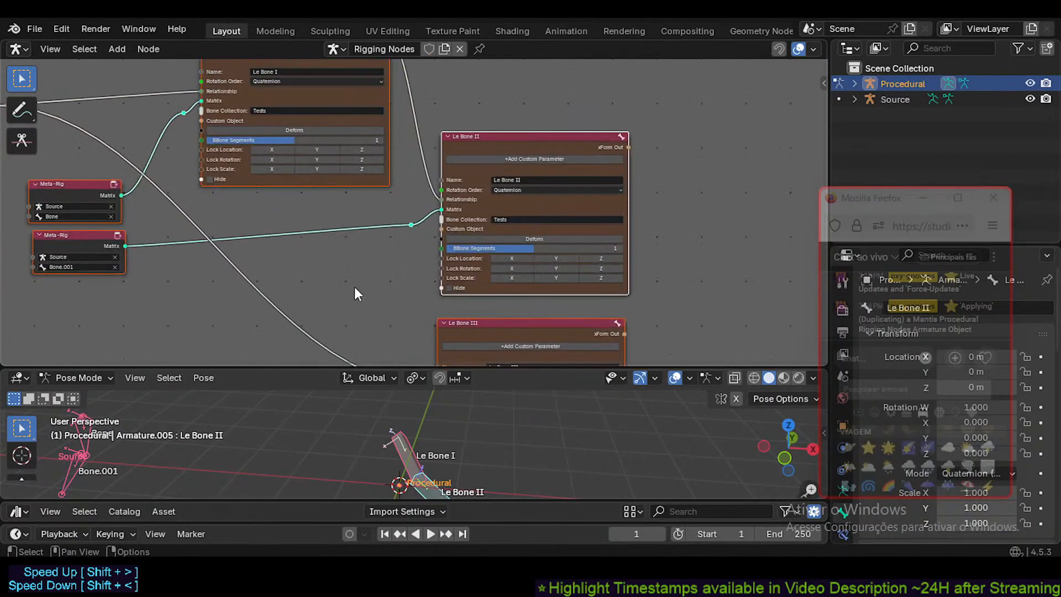
pyautogui.scroll(-2, 356, 293)
pyautogui.scroll(3, 367, 302)
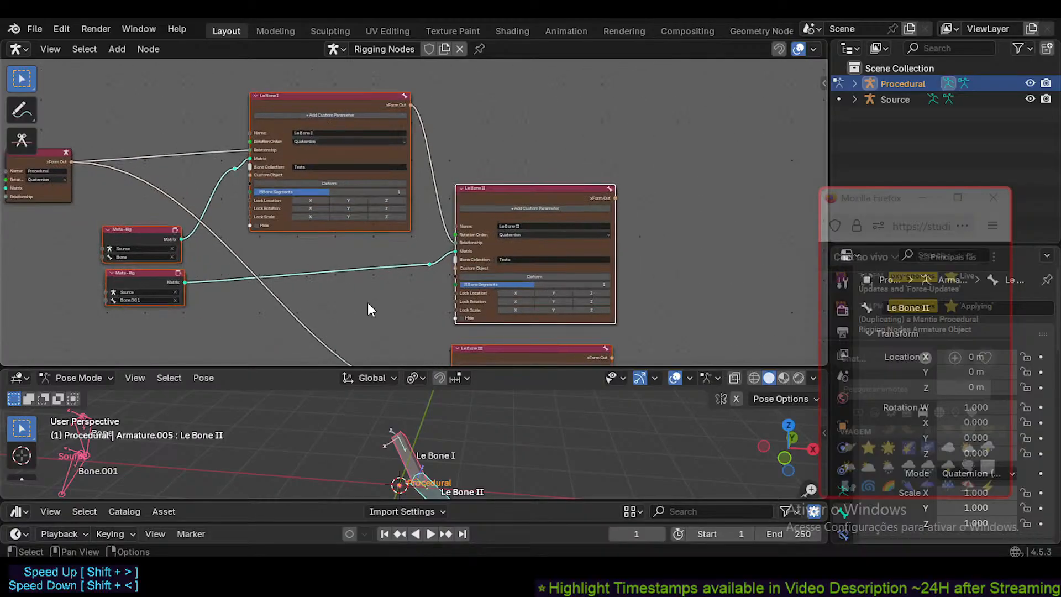
pyautogui.moveTo(367, 303); pyautogui.dragTo(524, 312, button='middle')
pyautogui.scroll(3, 437, 300)
pyautogui.moveTo(433, 298); pyautogui.dragTo(382, 308, button='middle')
pyautogui.scroll(-4, 281, 290)
pyautogui.scroll(-1, 411, 318)
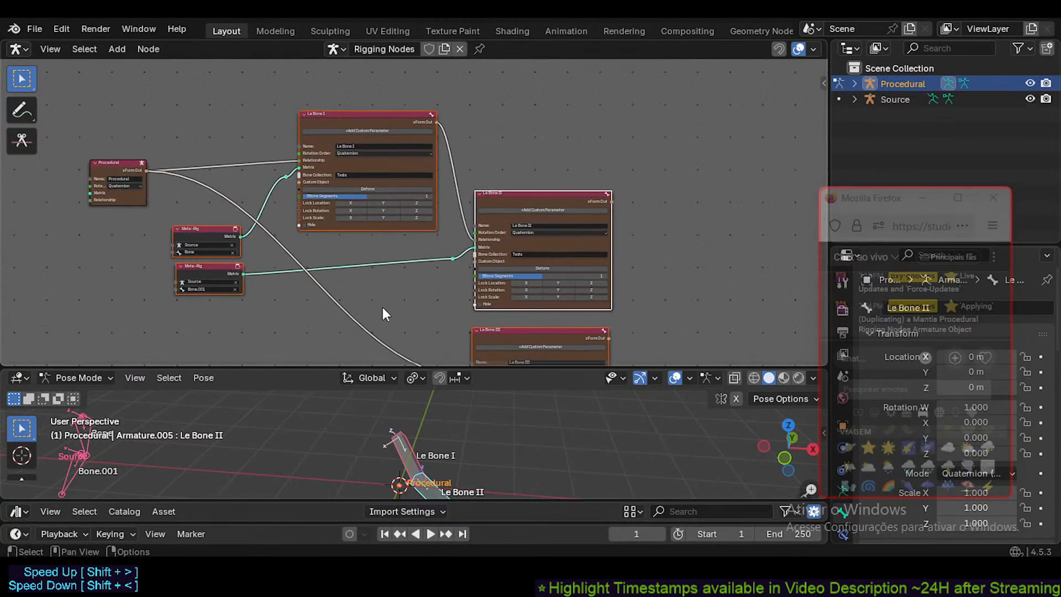
# - Inspect Le Bone I, II and III around the Procedural origin in a briefly enlarged 3D view
pyautogui.moveTo(434, 367); pyautogui.dragTo(438, 308)
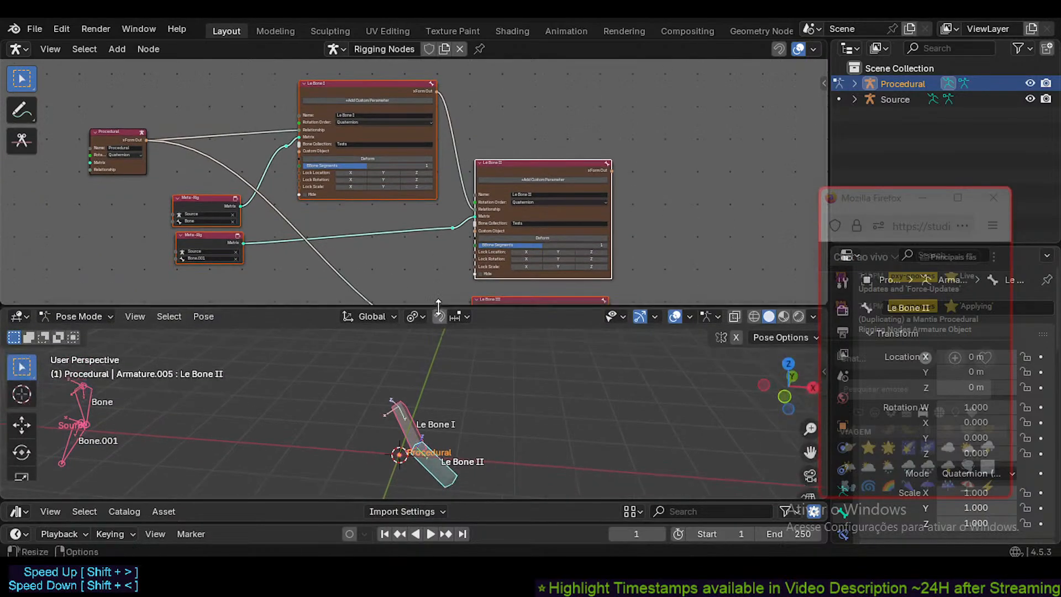
pyautogui.moveTo(427, 395)
pyautogui.mouseDown(button='middle')
pyautogui.moveTo(390, 382)
pyautogui.moveTo(419, 384)
pyautogui.mouseUp(button='middle')
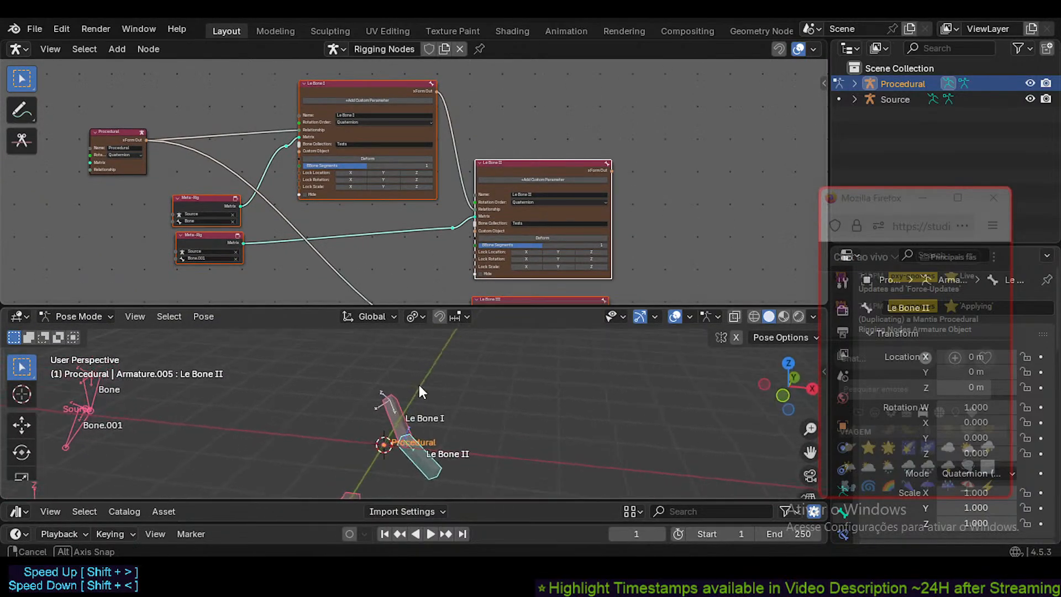
pyautogui.moveTo(458, 308); pyautogui.dragTo(461, 360)
pyautogui.moveTo(386, 453); pyautogui.dragTo(383, 468, button='middle')
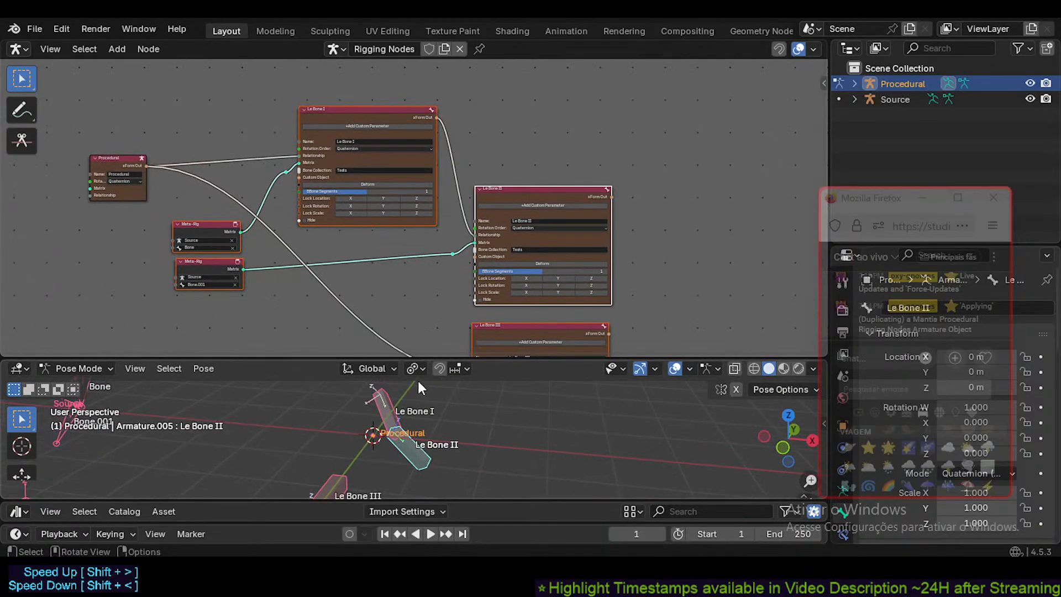
pyautogui.moveTo(426, 359)
pyautogui.mouseDown()
pyautogui.moveTo(434, 375)
pyautogui.moveTo(437, 359)
pyautogui.mouseUp()
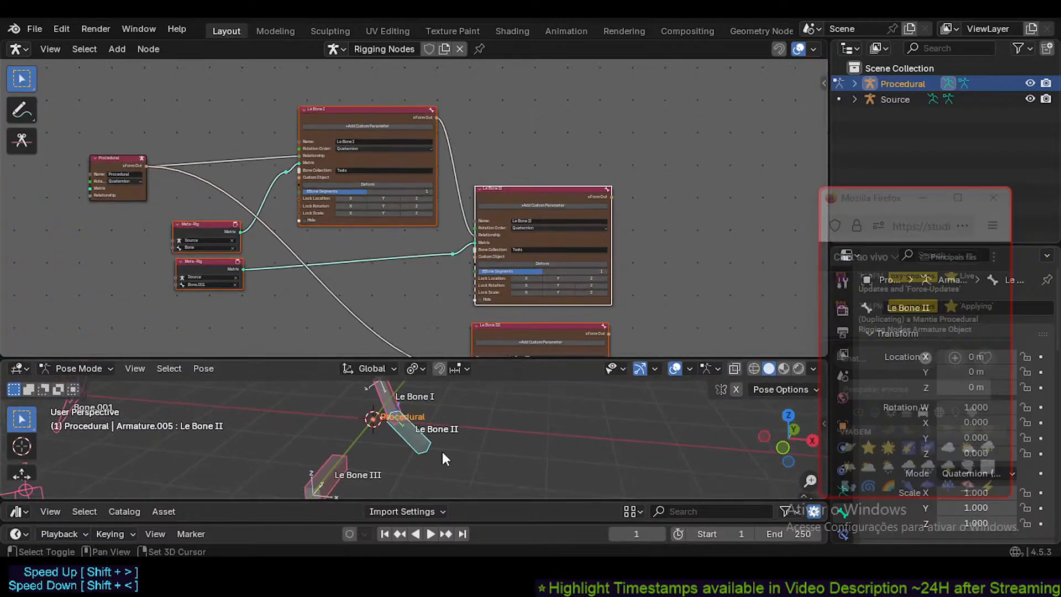
pyautogui.keyDown('shift'); pyautogui.moveTo(377, 422); pyautogui.dragTo(430, 452, button='middle'); pyautogui.keyUp('shift')
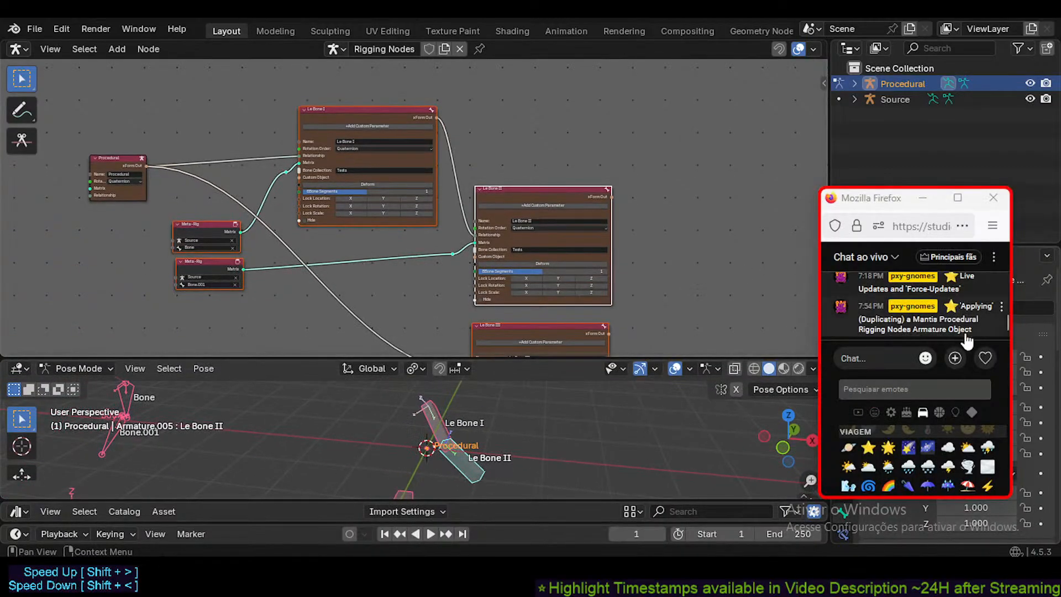
# - Enlarge the live chat window slightly, return to the start of its messages, and reposition it partly over the node editor
pyautogui.moveTo(905, 201); pyautogui.dragTo(888, 156)
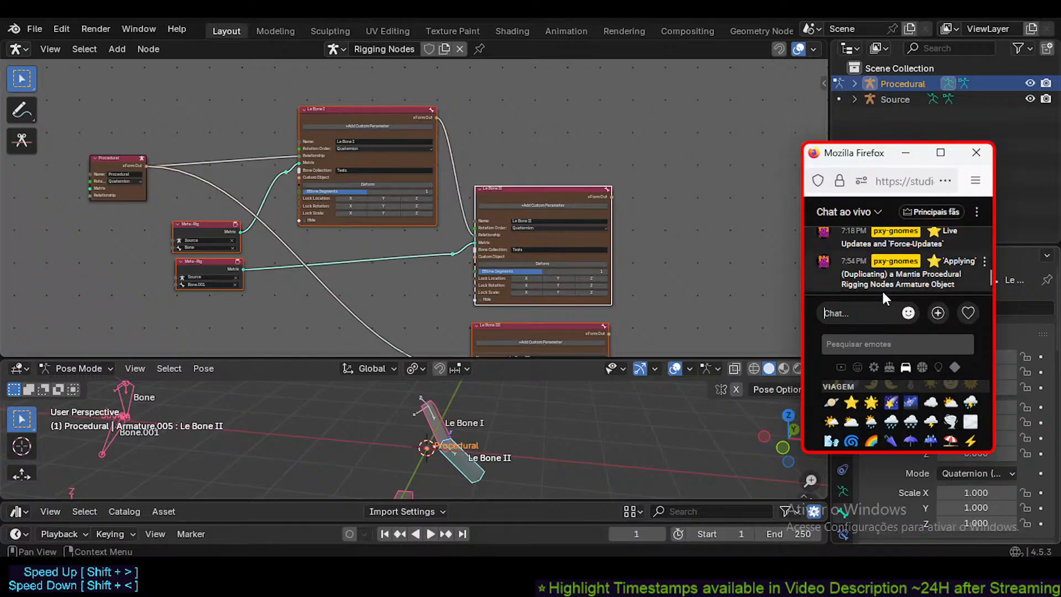
pyautogui.moveTo(993, 453); pyautogui.dragTo(1015, 473)
pyautogui.moveTo(1012, 296); pyautogui.dragTo(1013, 237)
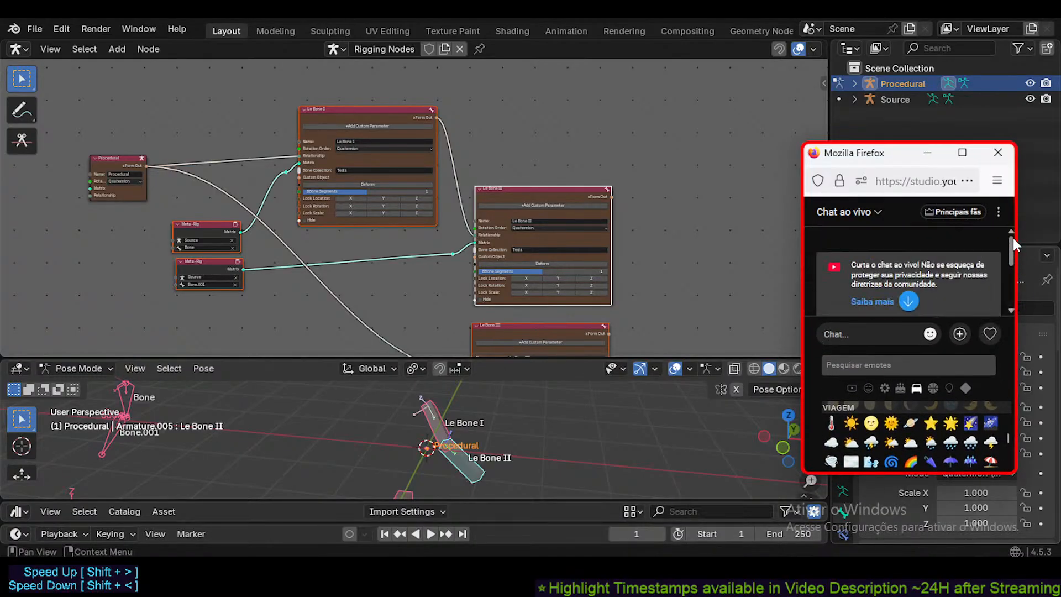
pyautogui.moveTo(862, 161); pyautogui.dragTo(848, 145)
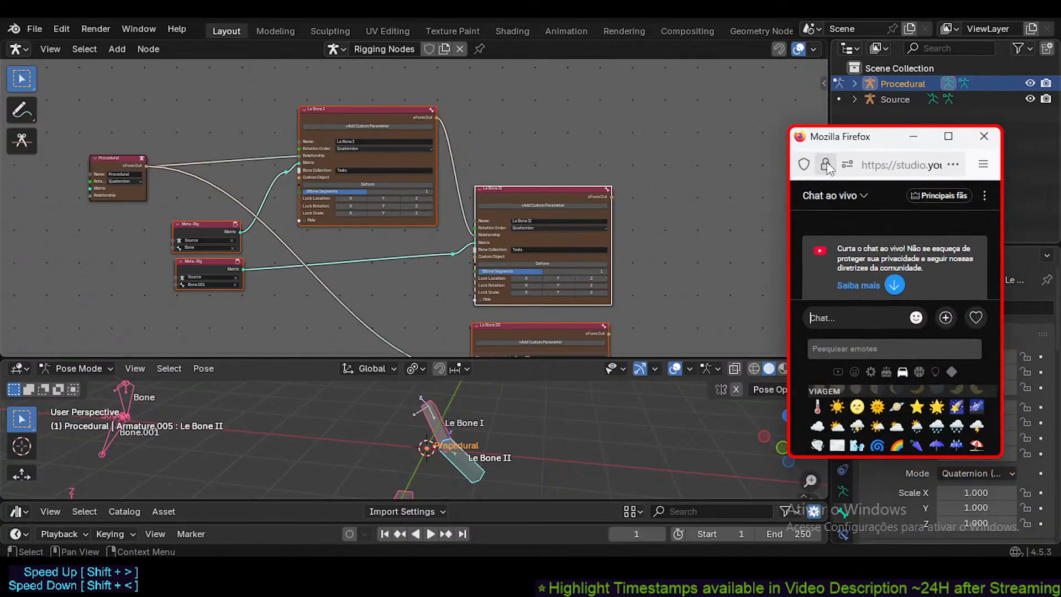
pyautogui.moveTo(843, 141); pyautogui.dragTo(789, 130)
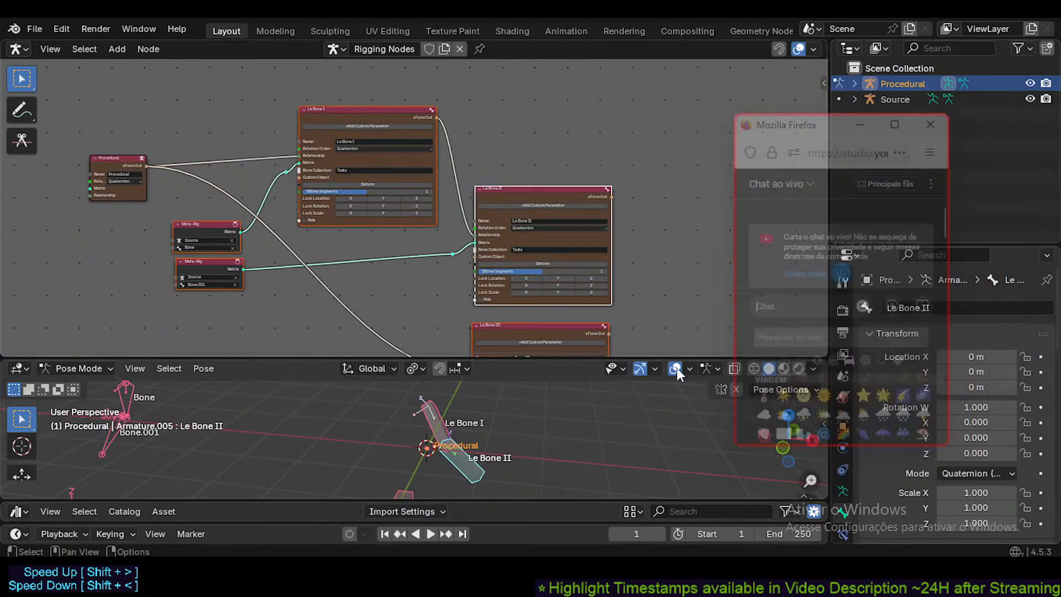
# - Switch to Firefox and look over the "First Steps with MANTIS RIGGING NODES for Blender" and "Rigging With Nodes Changes Everything!" video pages
pyautogui.click(602, 504)
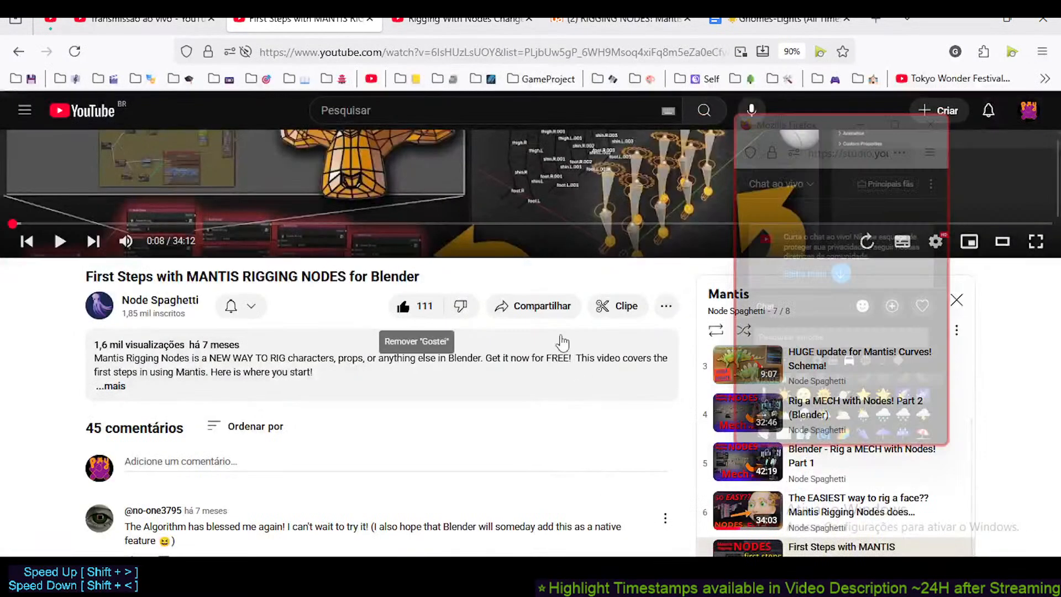
pyautogui.scroll(4, 4, 279)
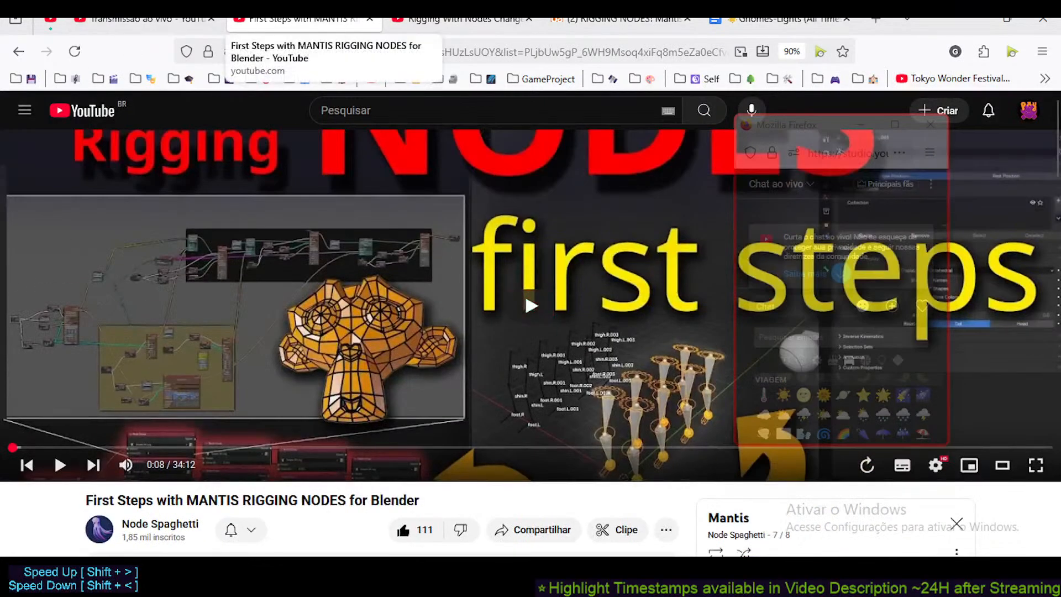
pyautogui.scroll(1, 304, 23)
pyautogui.scroll(-2, 304, 22)
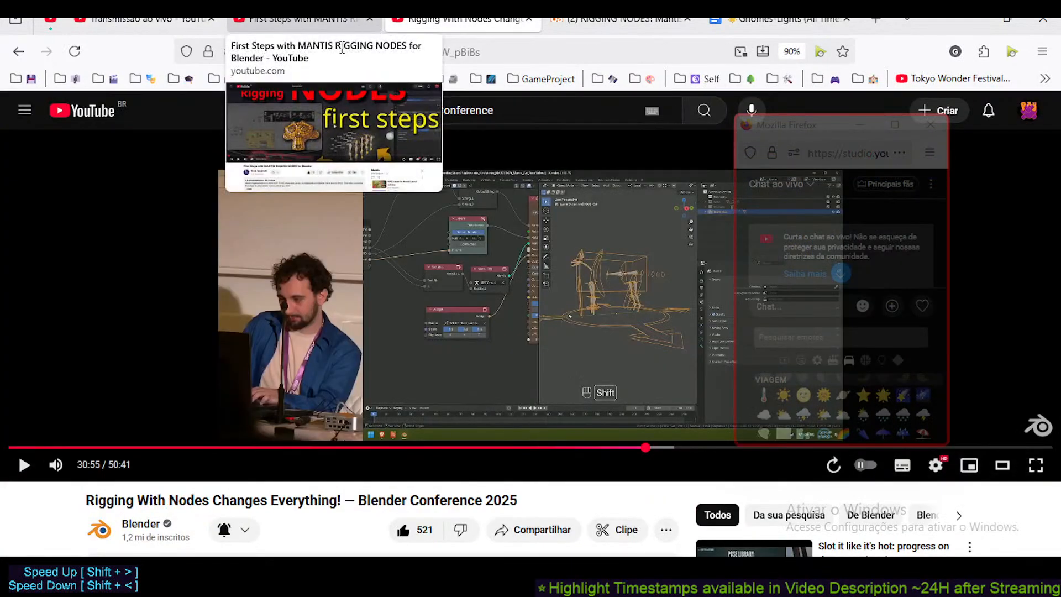
pyautogui.scroll(-1, 33, 331)
pyautogui.scroll(1, 65, 350)
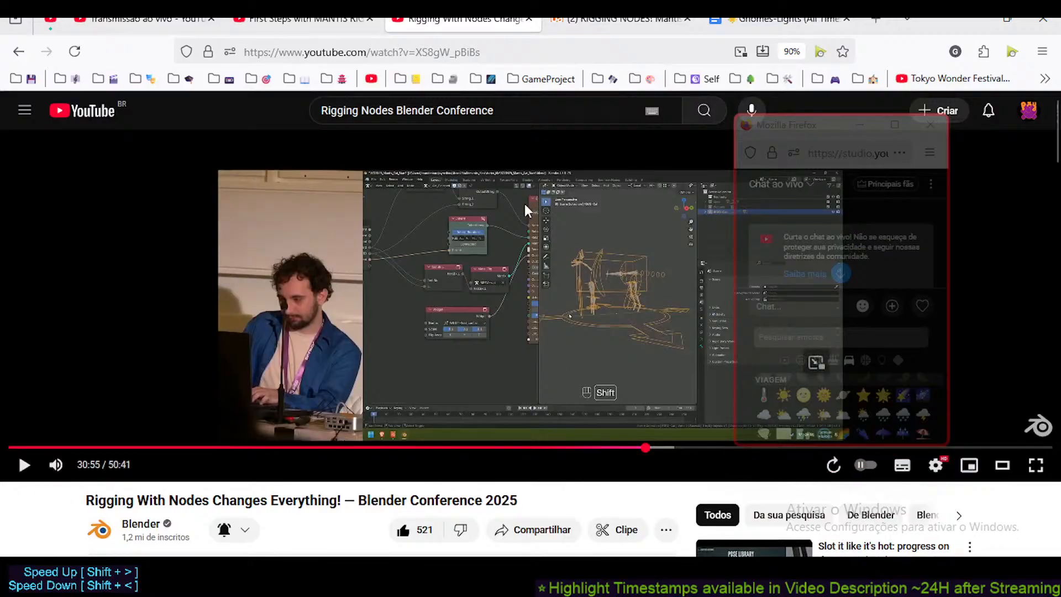
pyautogui.scroll(-3, 322, 362)
pyautogui.scroll(3, 377, 349)
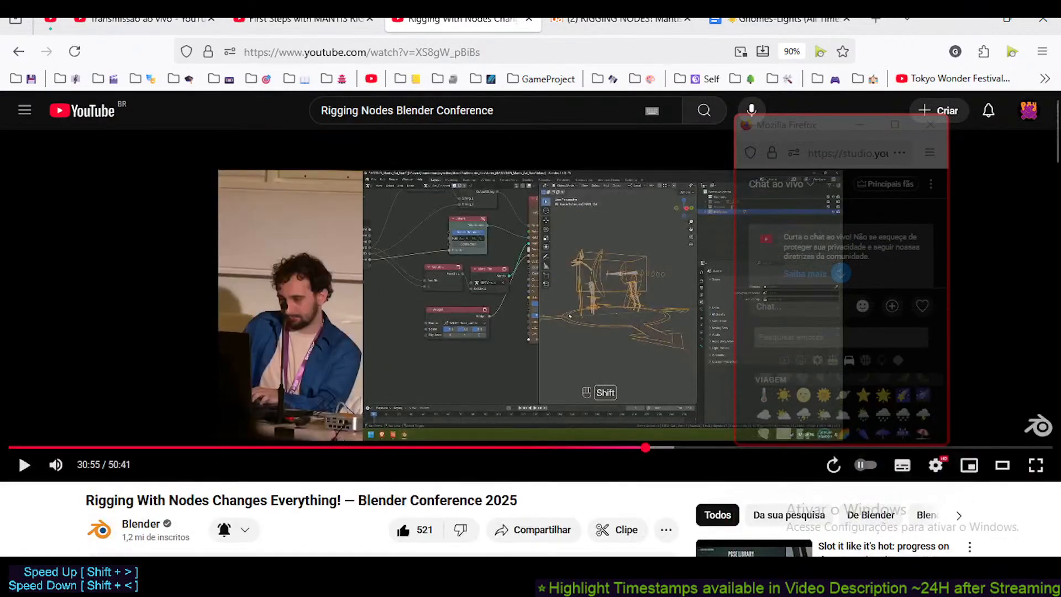